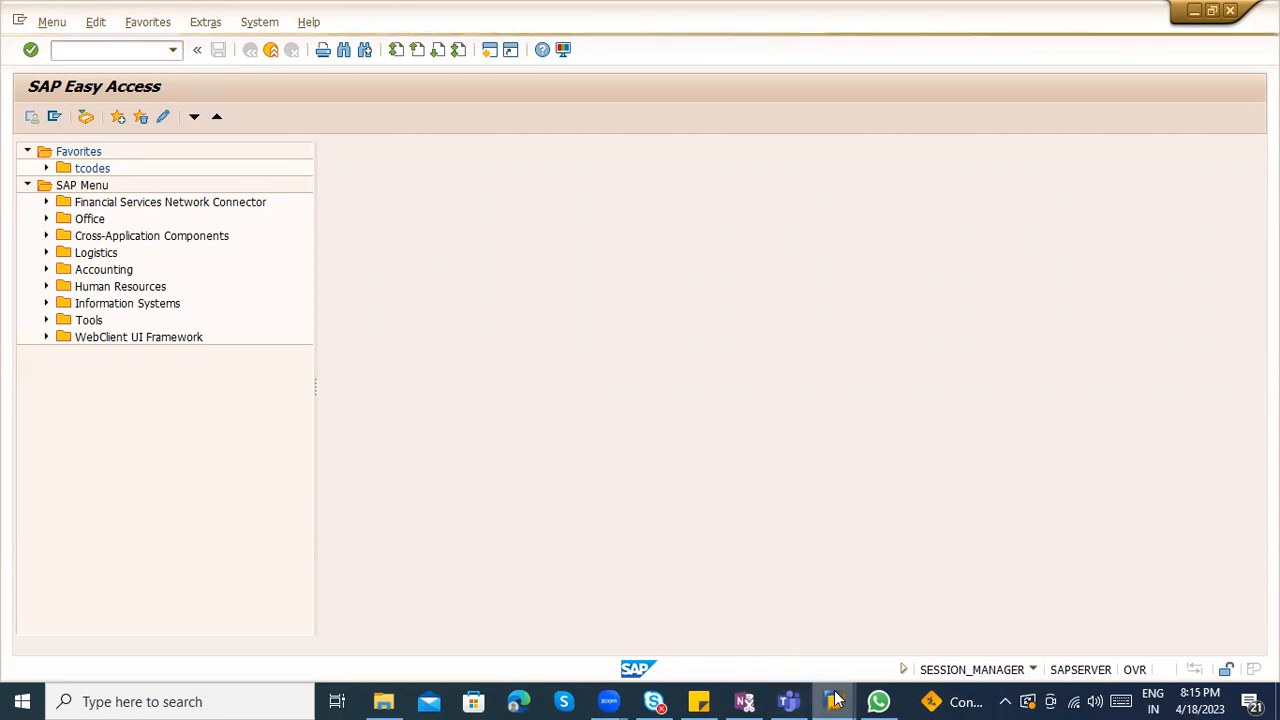
Bring up the SAP Logon connection list and connect to the Testing server
mouse_move(835, 700)
click(750, 565)
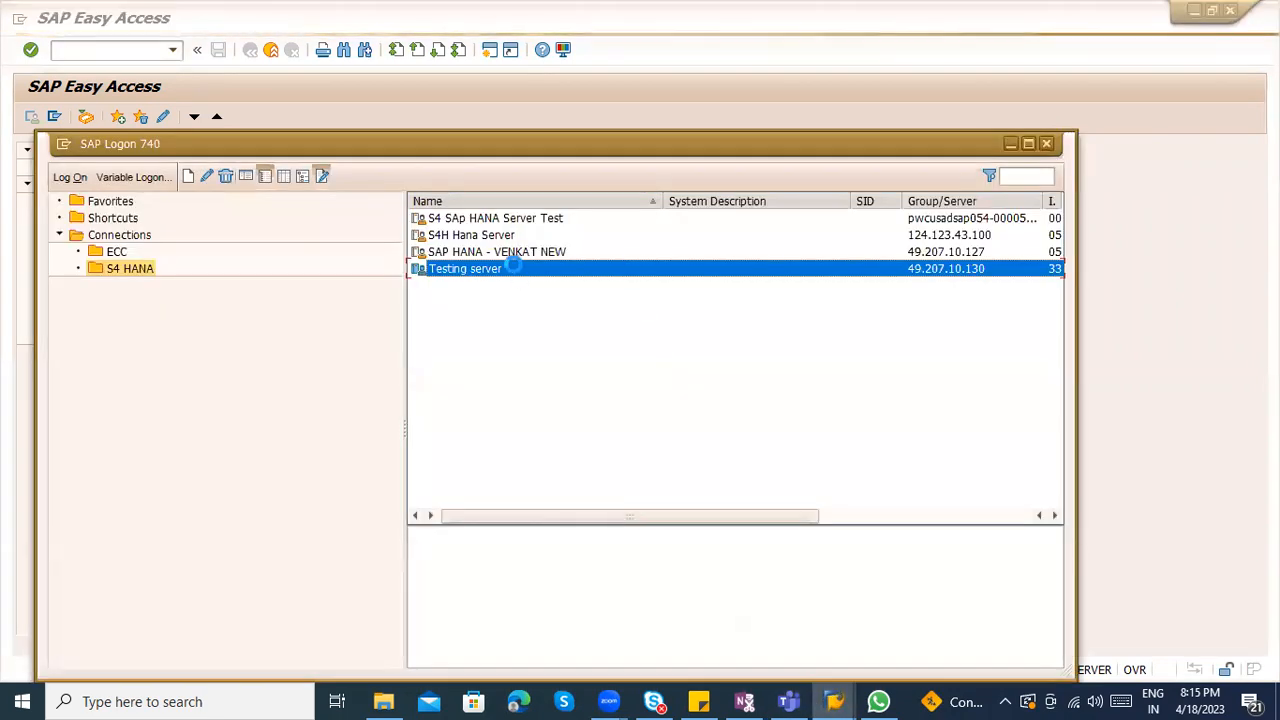
double_click(517, 269)
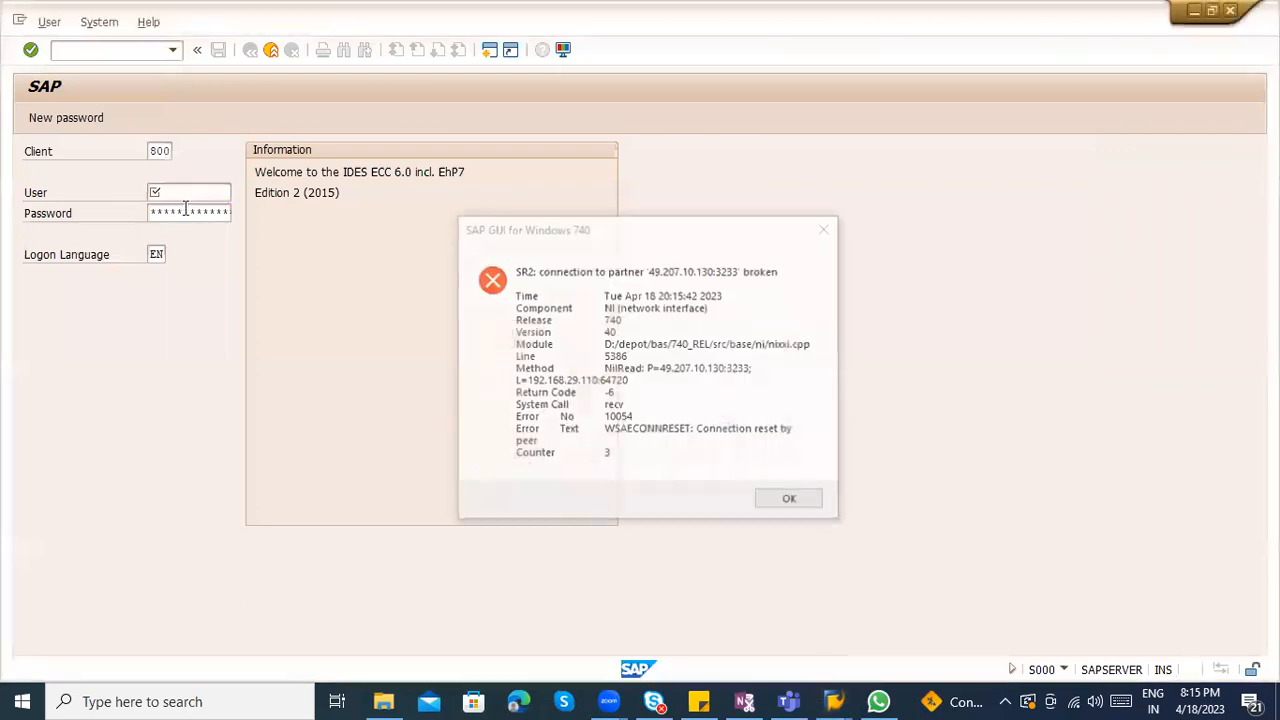
Log on to client 800 with the user ID and account password, continuing with this logon
click(186, 210)
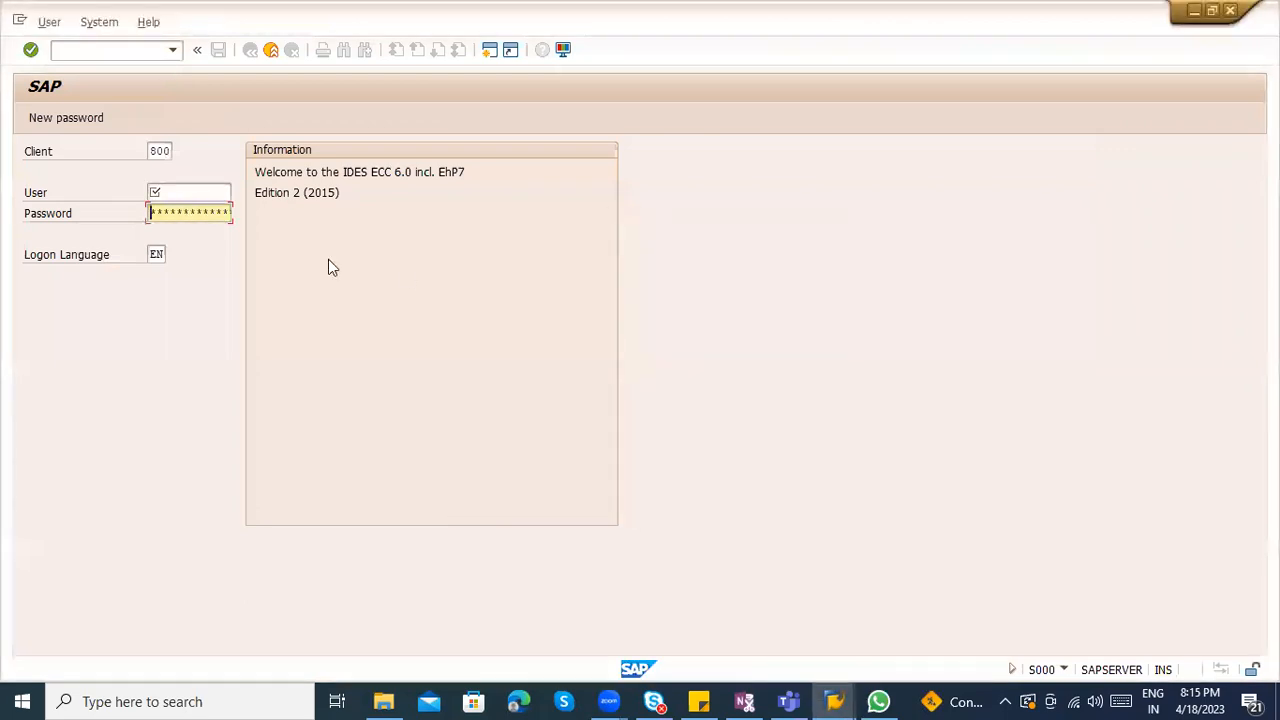
click(217, 193)
click(212, 207)
key(Tab)
click(710, 701)
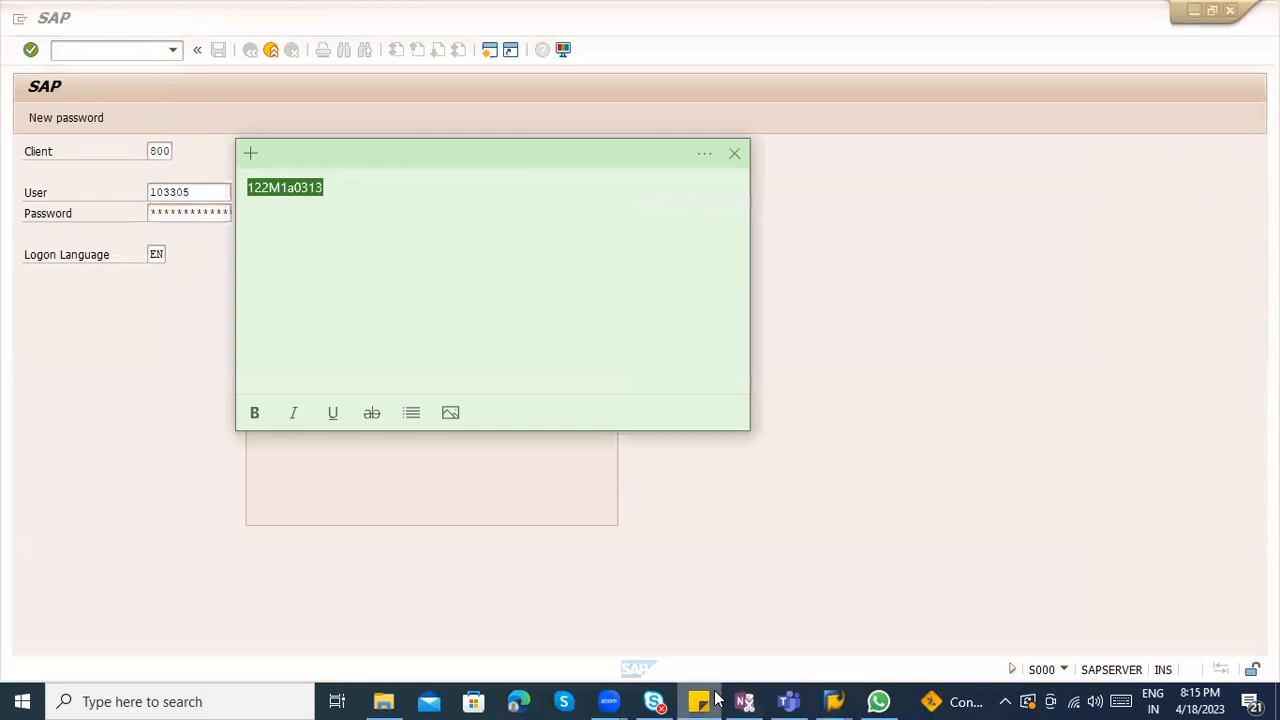
click(628, 566)
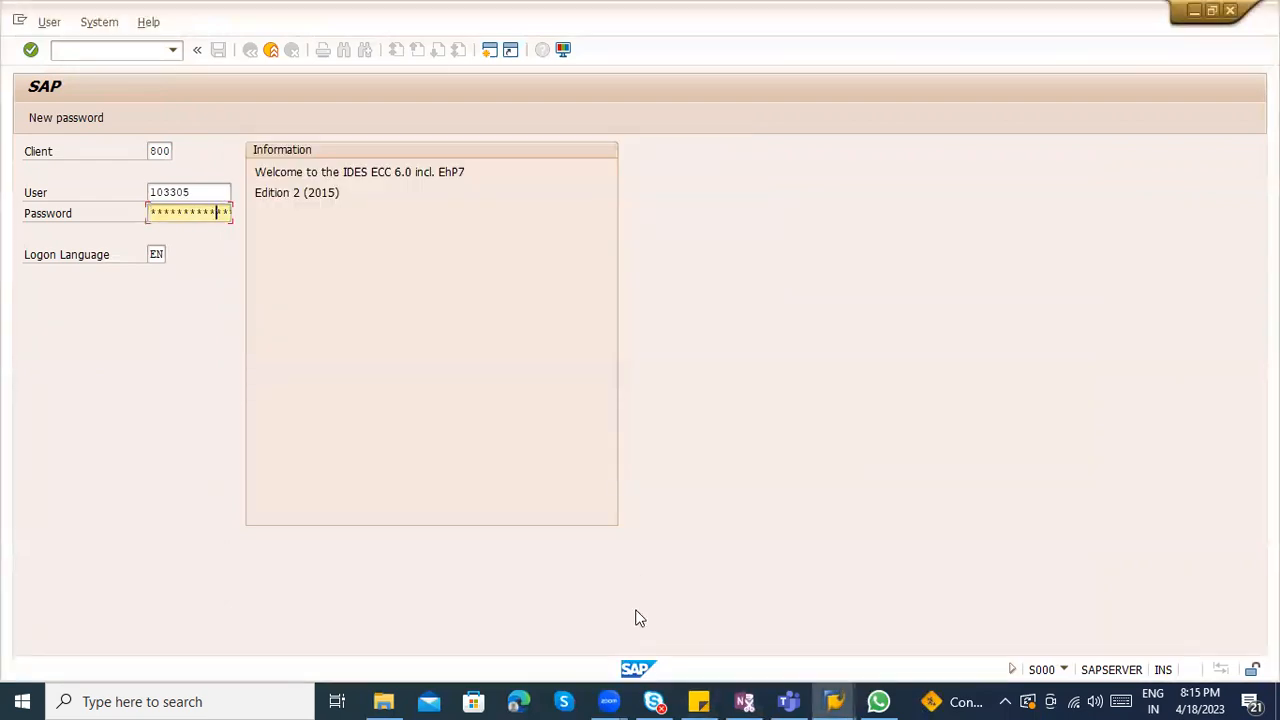
key(Return)
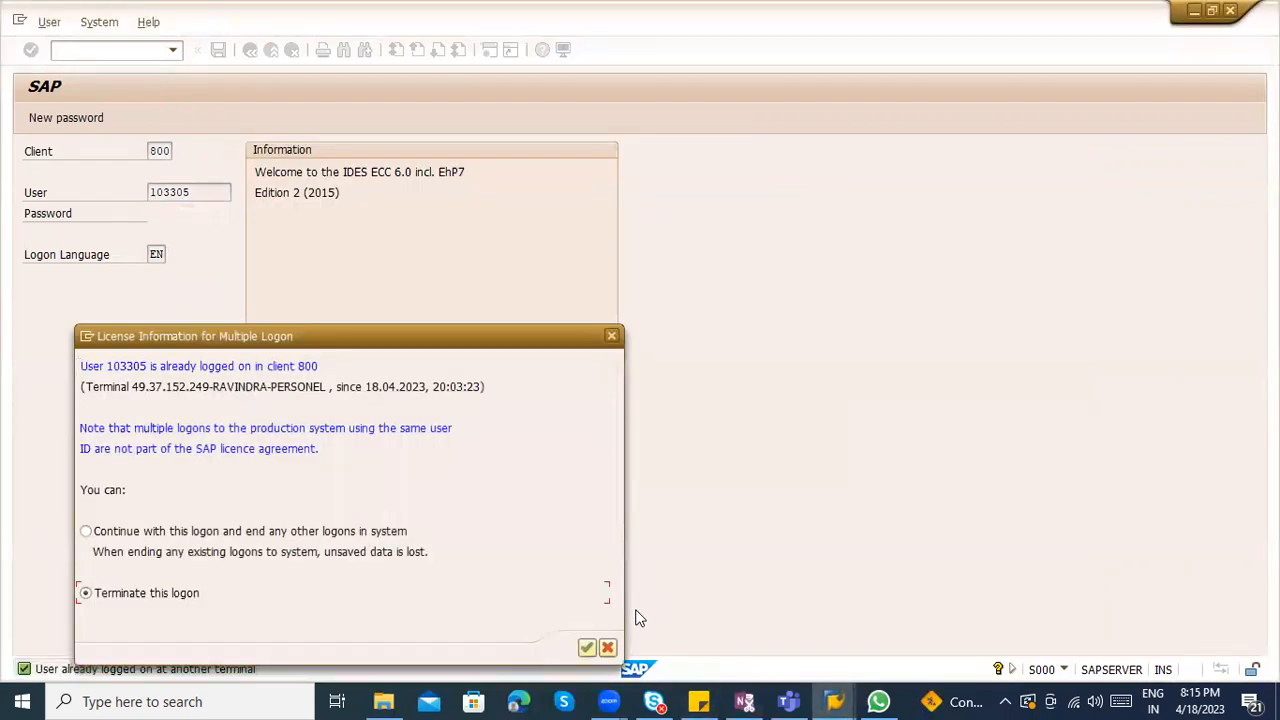
key(Return)
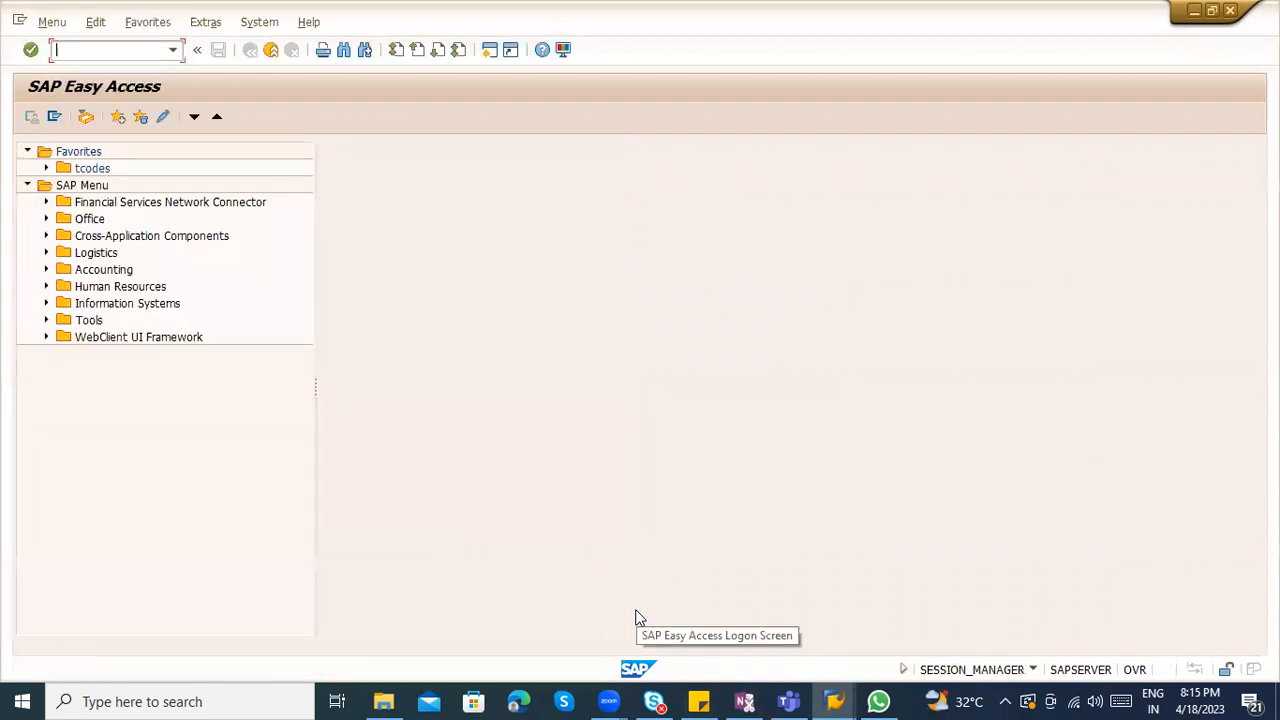
Open transaction MIGO and look up movement type 261, Consumption for order from warehouse, in the list of movement types
text(MIGO)
key(Return)
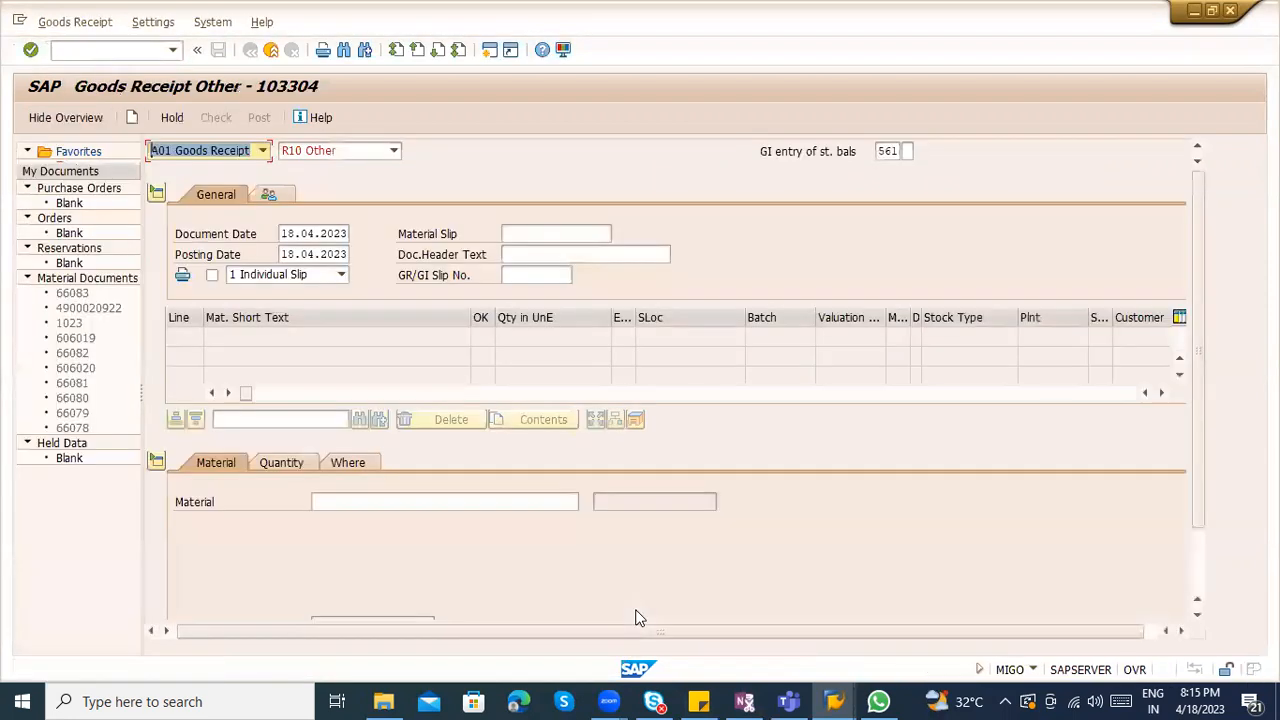
double_click(886, 151)
key(BackSpace)
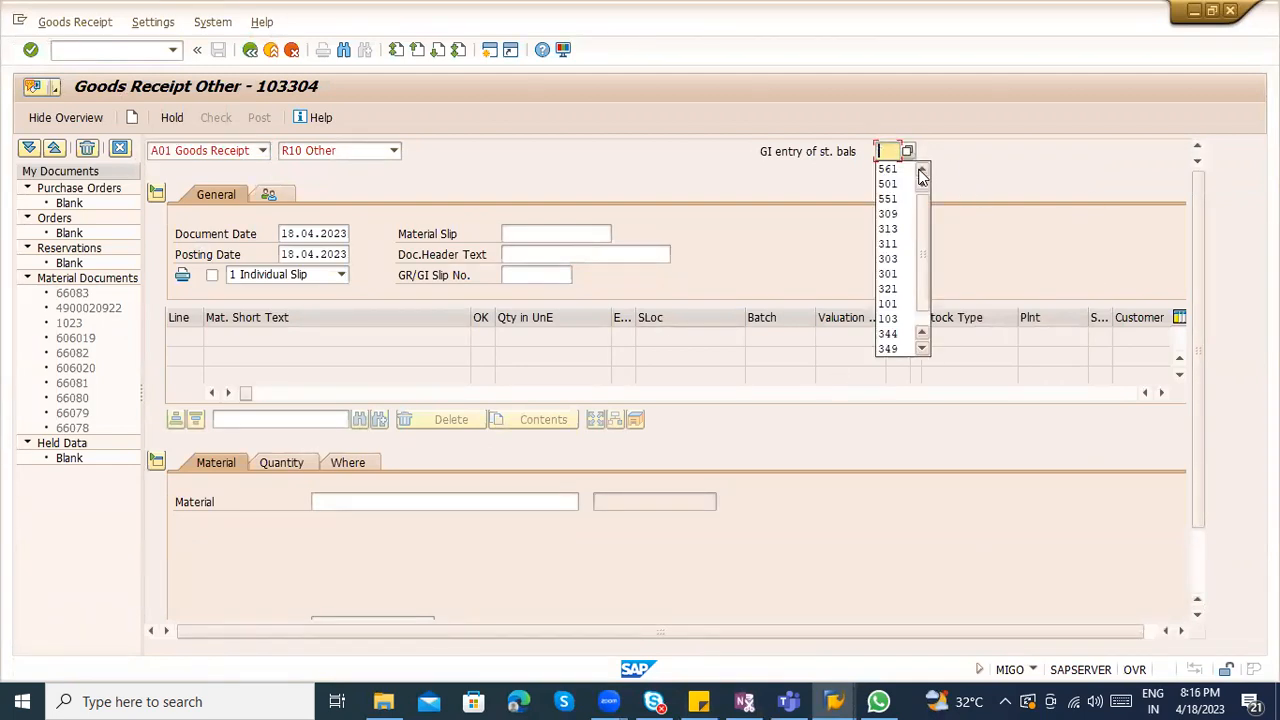
click(909, 152)
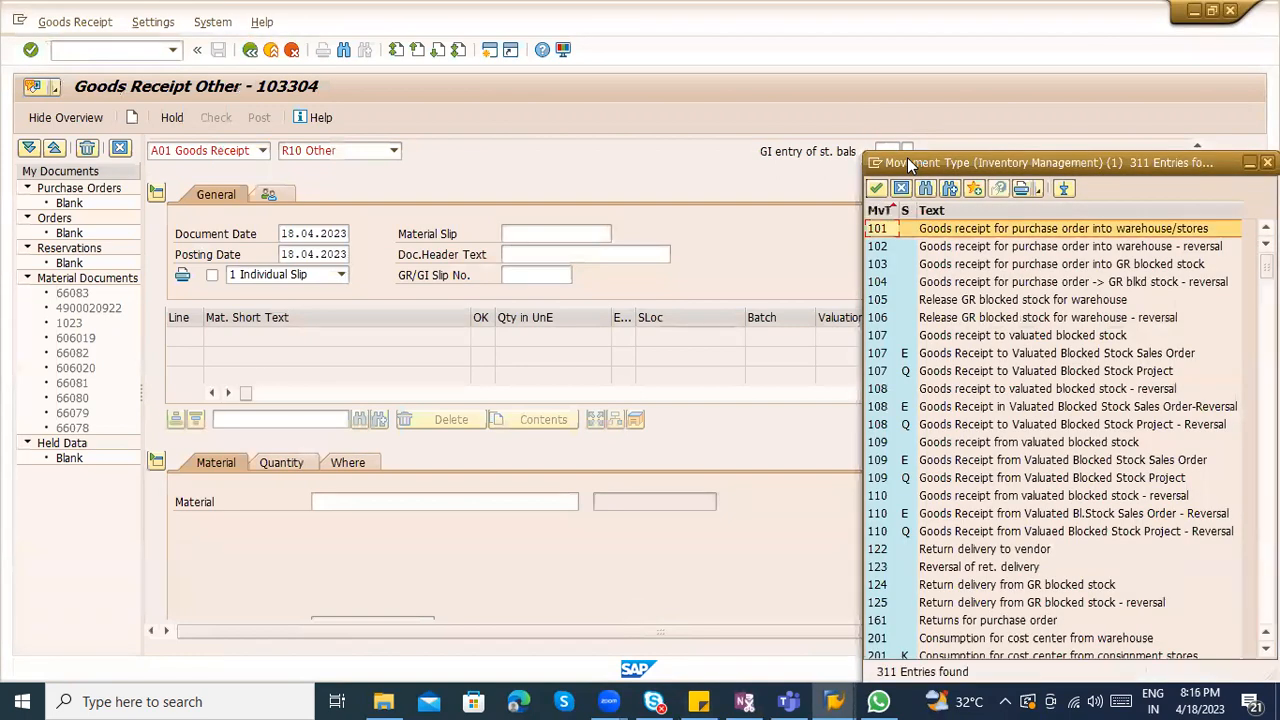
scroll(965, 477, down, 4)
scroll(967, 477, down, 10)
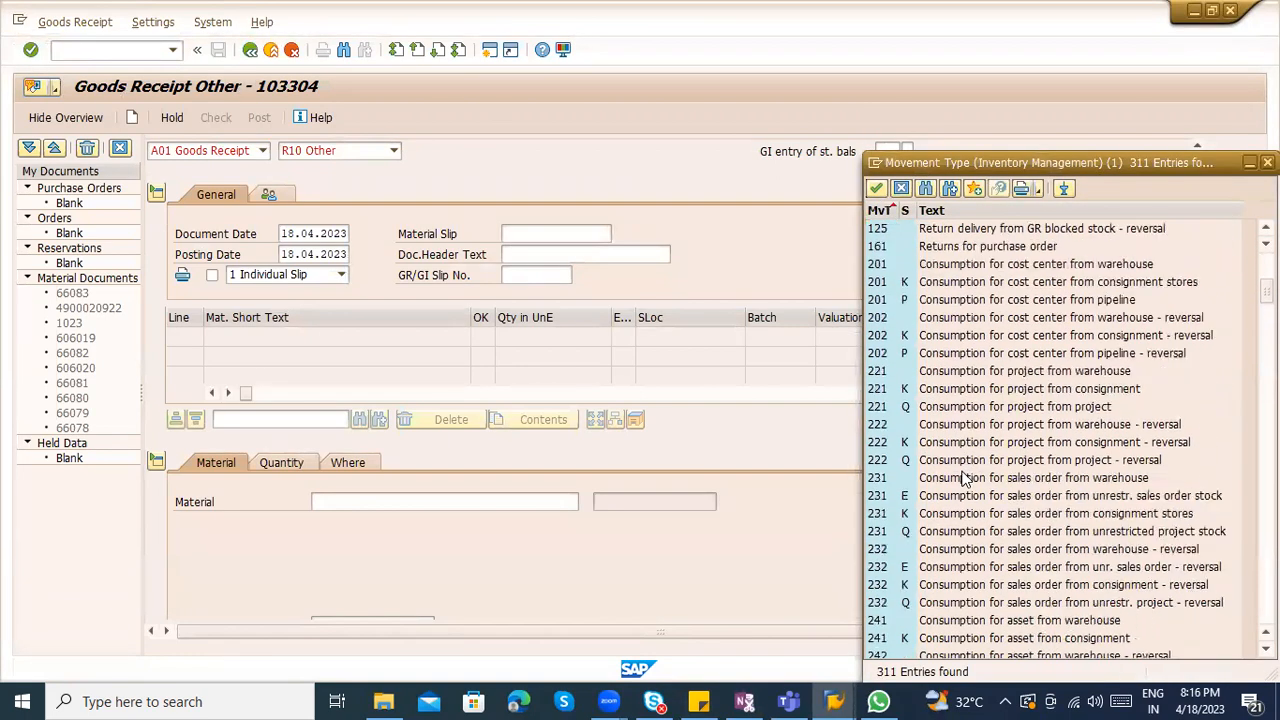
click(930, 448)
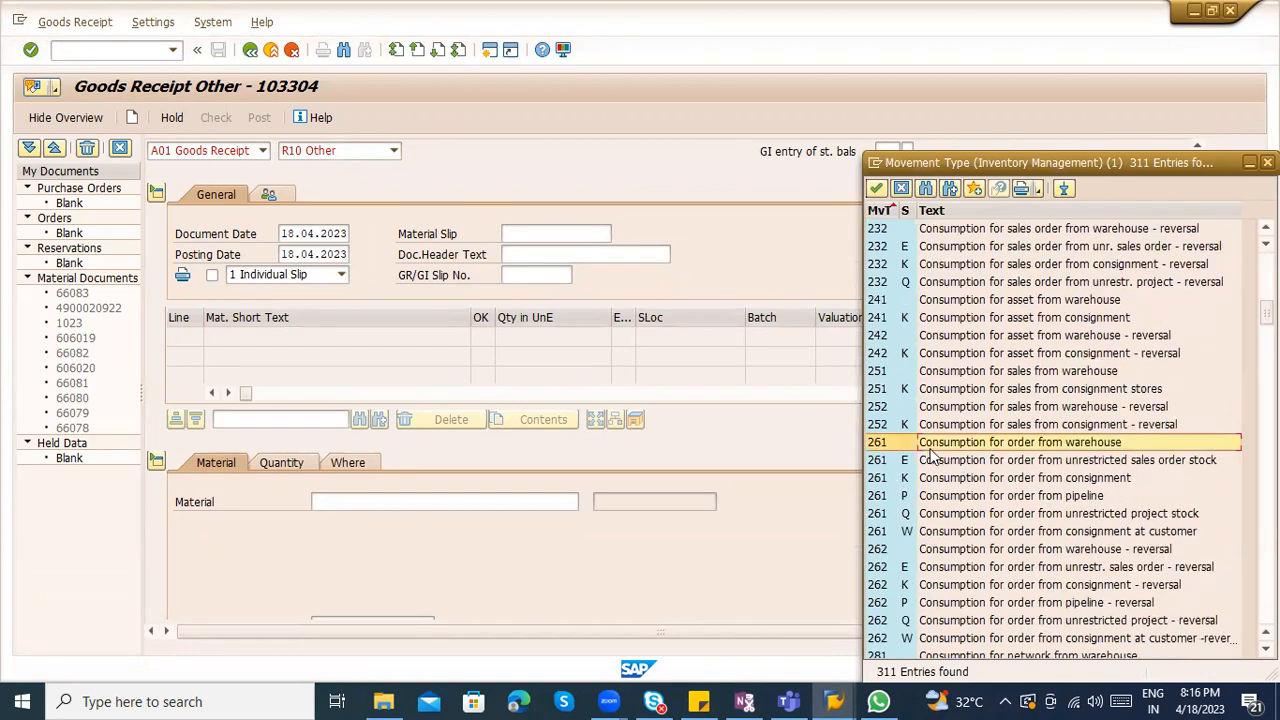
double_click(930, 455)
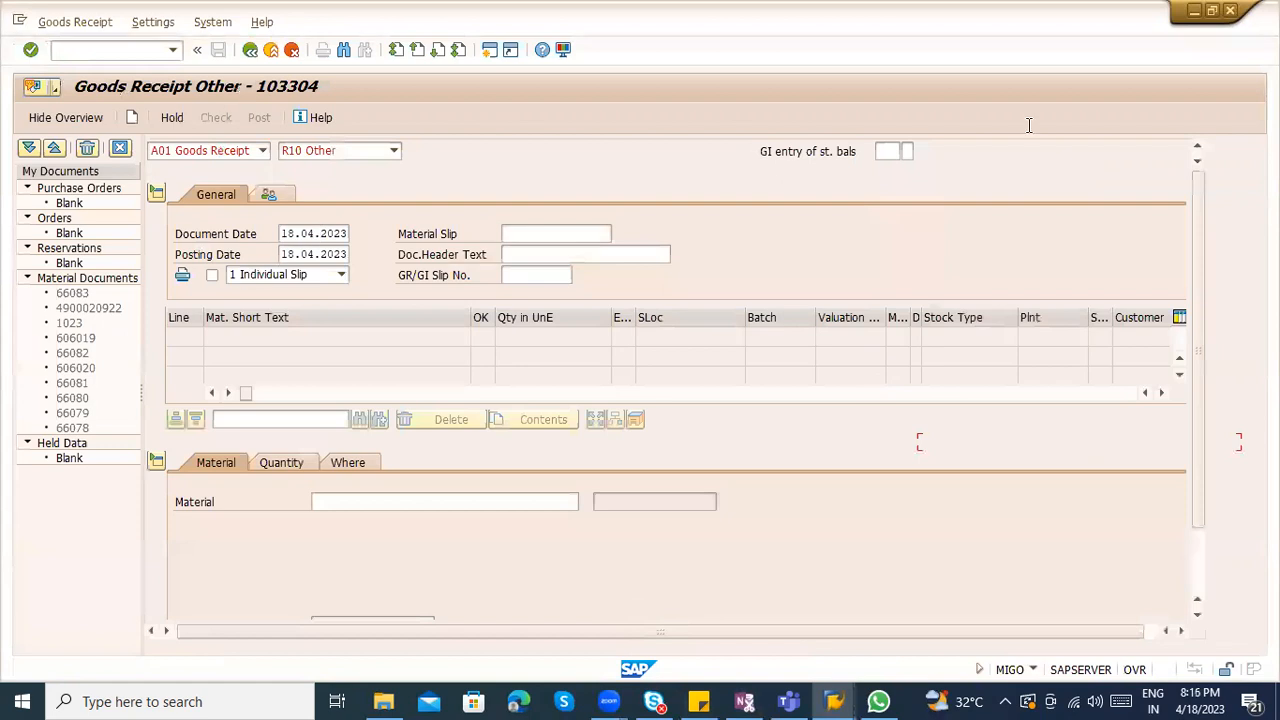
Leave the goods receipt, open transaction CO01 for creating production orders, and check its transaction code in the system information
click(163, 56)
text(/n)
key(Return)
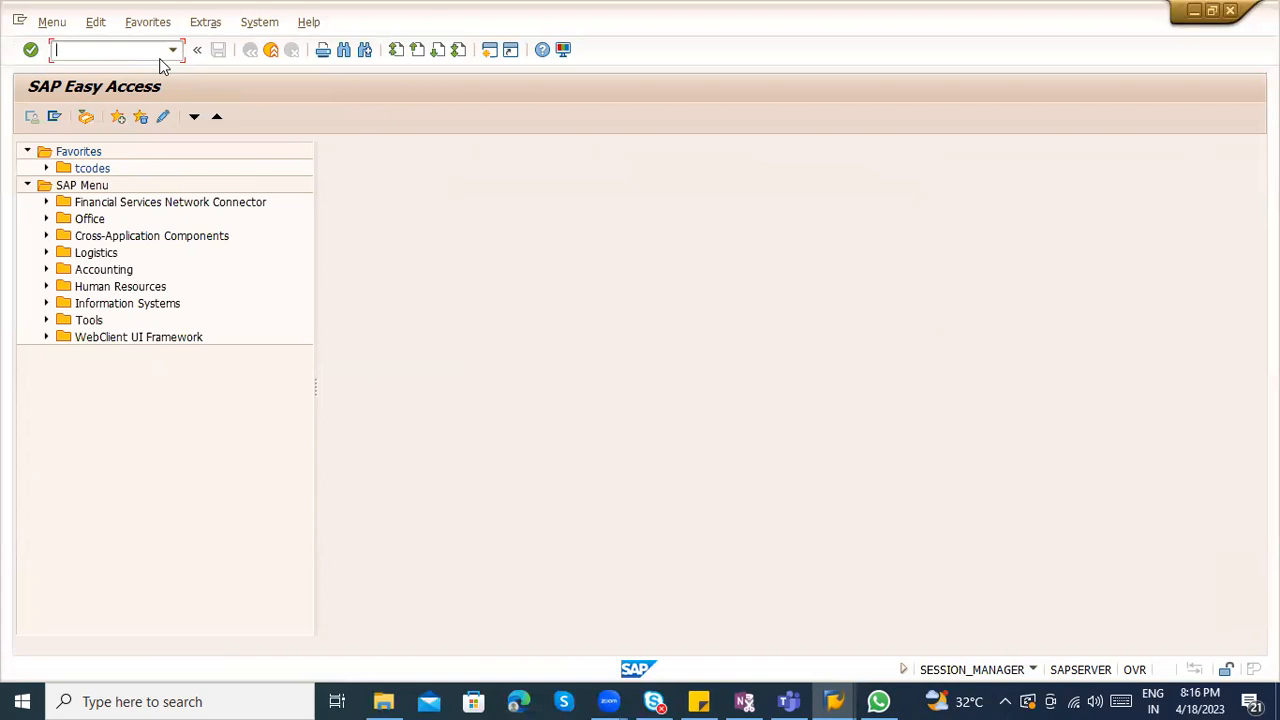
text(Co01)
key(Return)
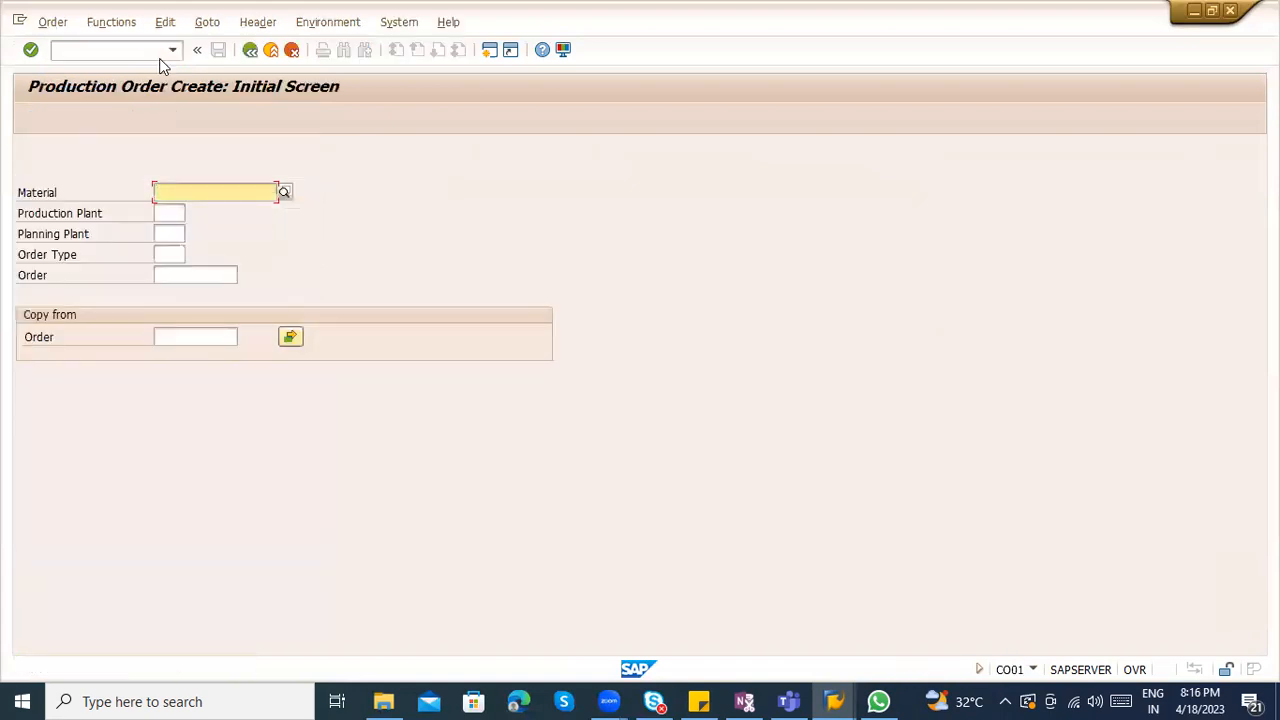
click(1032, 670)
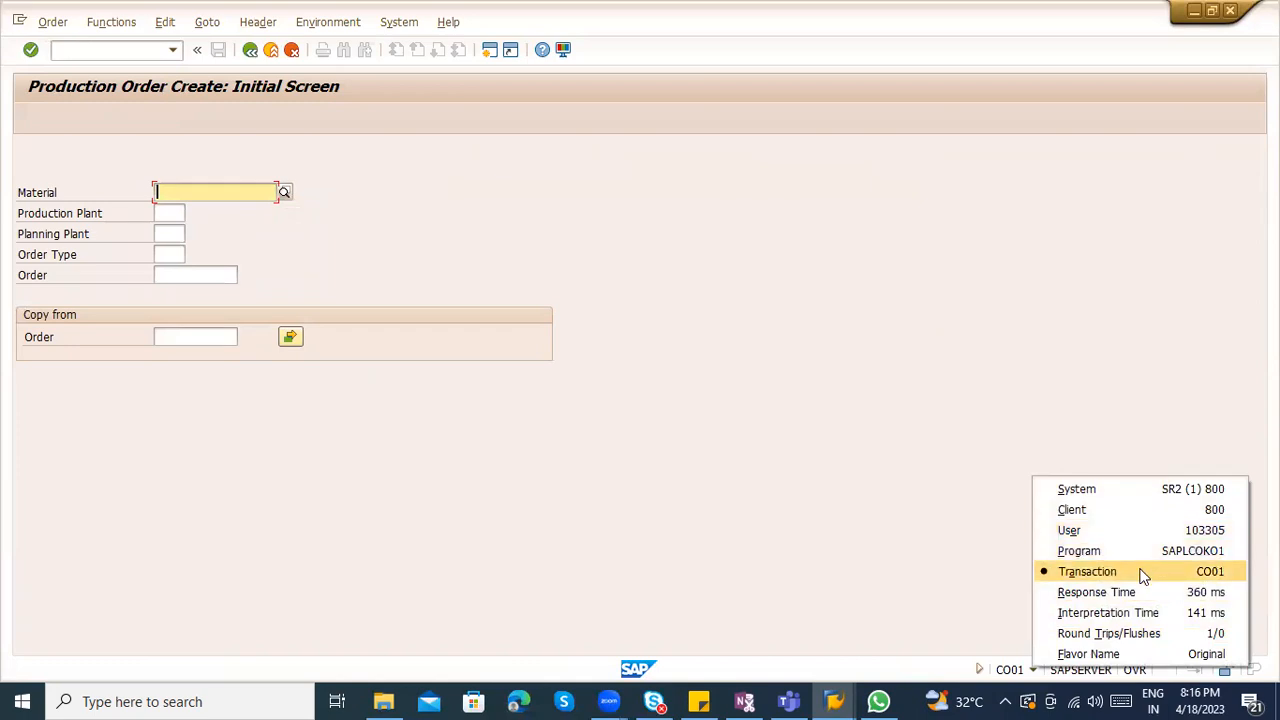
click(1143, 574)
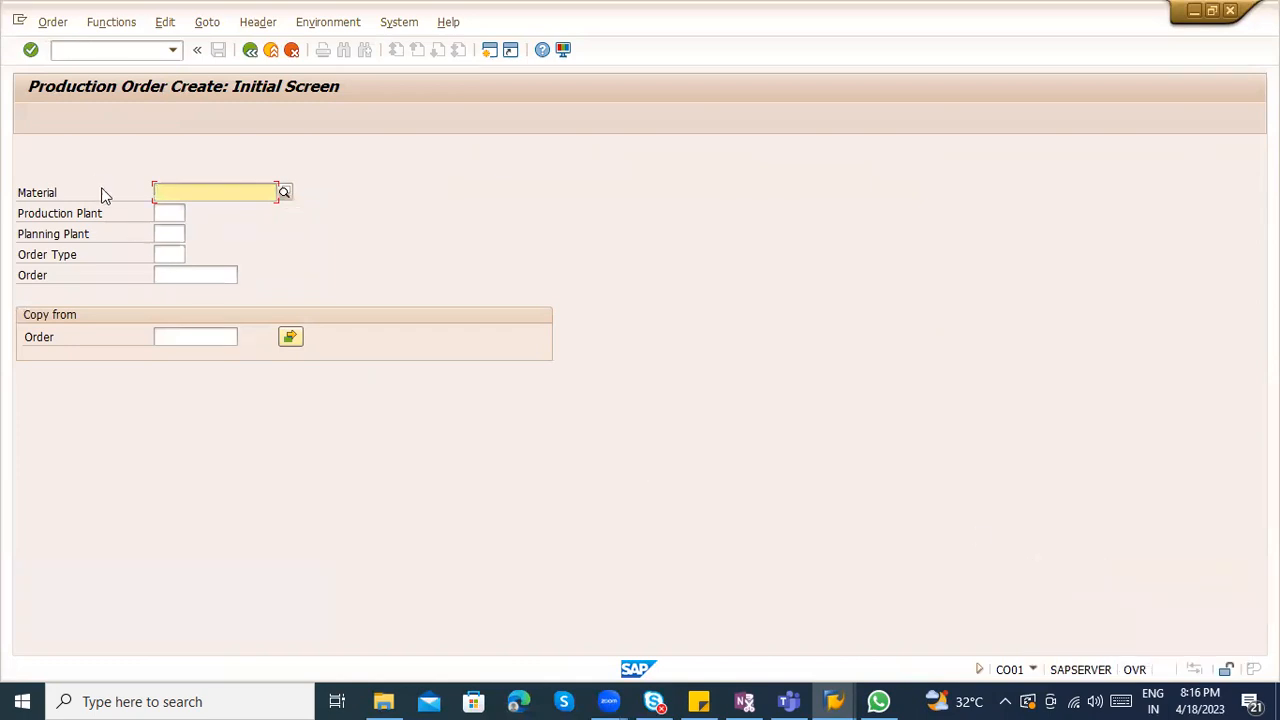
Open transaction COR1 to view the process order creation screen, then go back to SAP Easy Access
click(89, 50)
text(/)
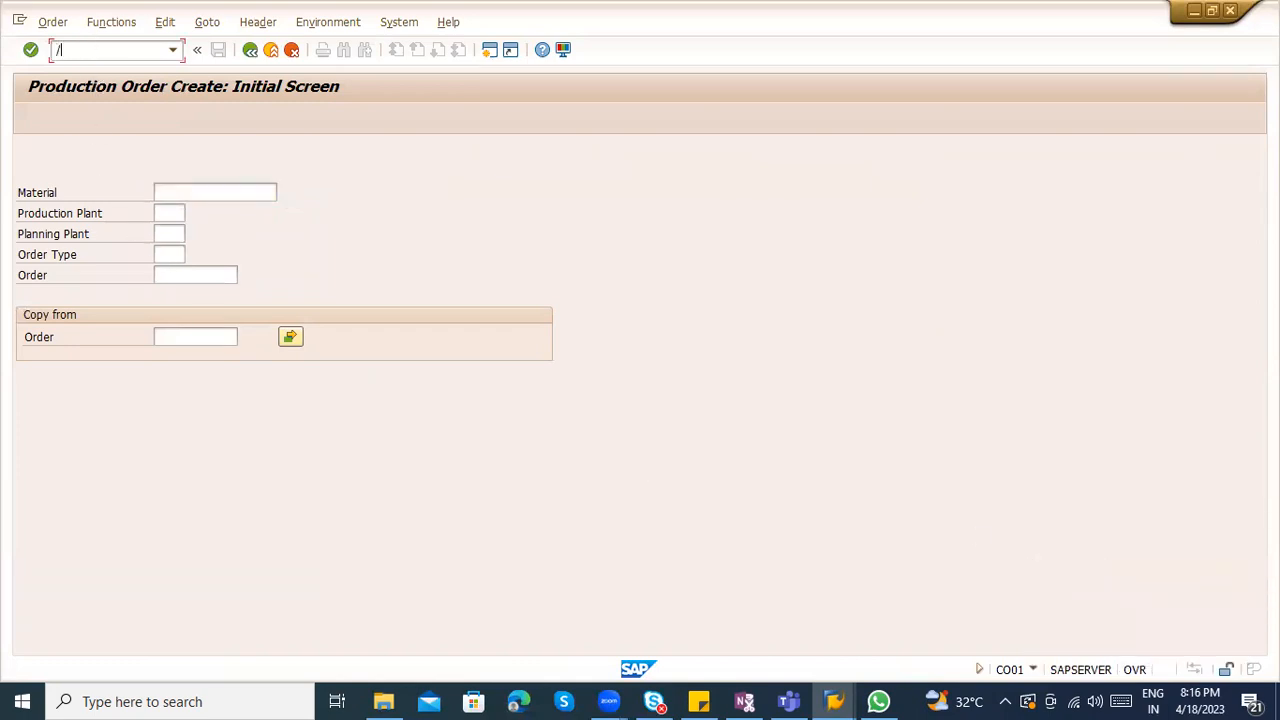
text(nCOR1)
key(Return)
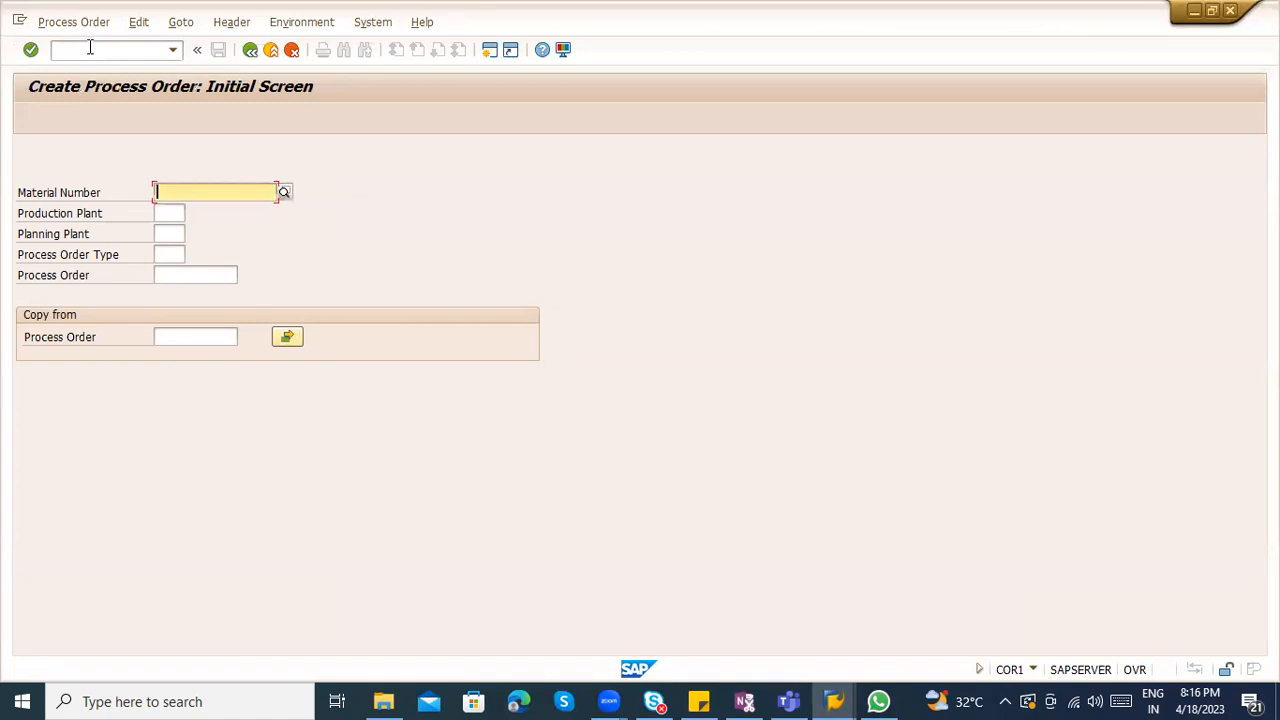
click(250, 49)
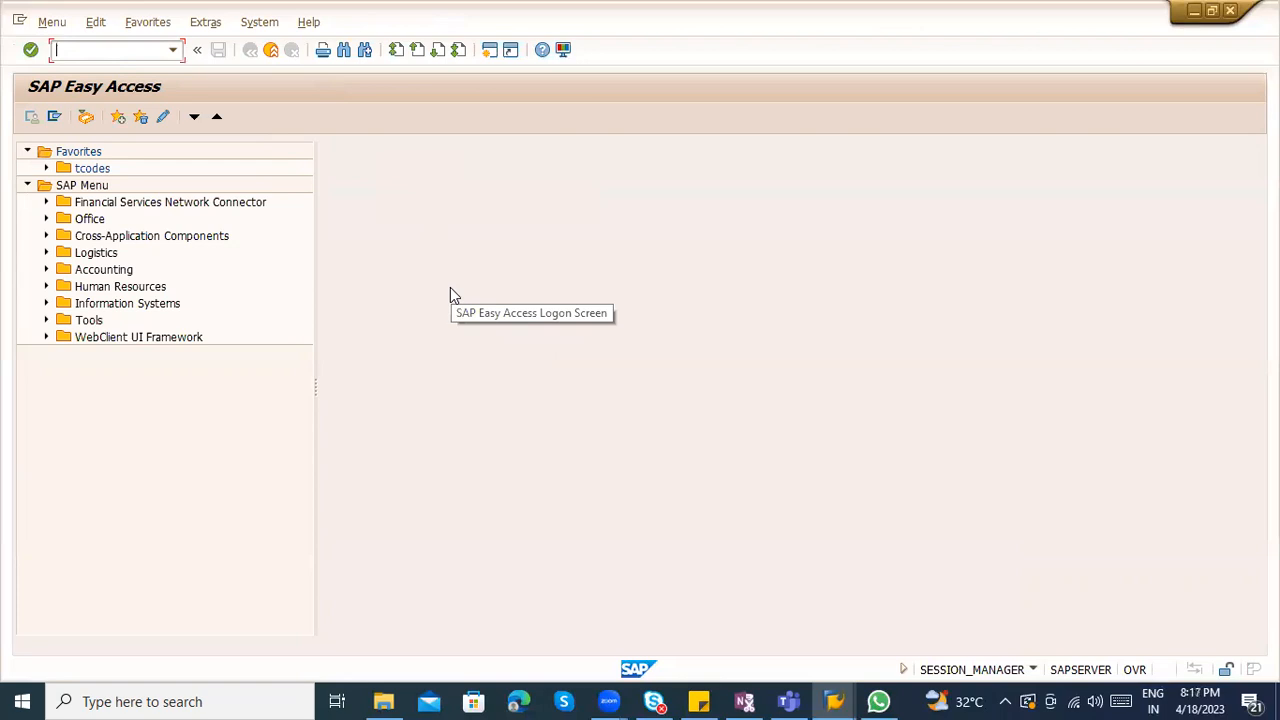
Start transaction CS01 for creating a material BOM and enter material 100-100
text(CS01)
key(Return)
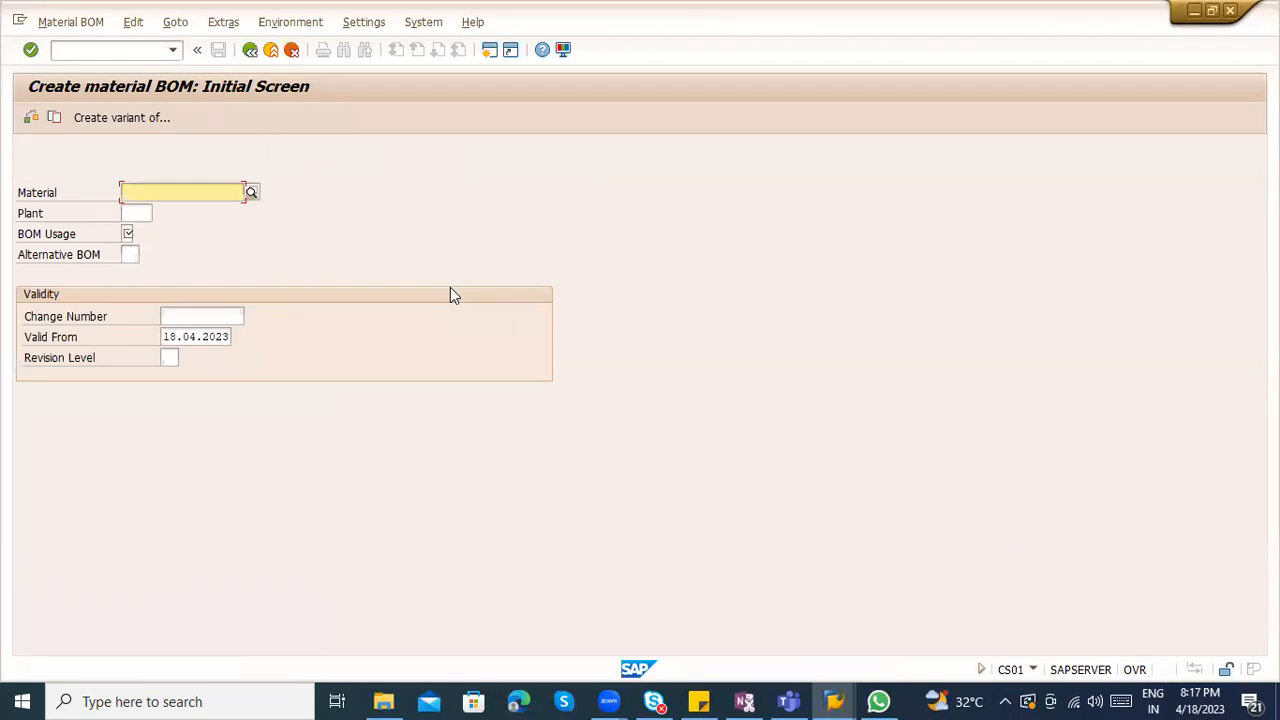
text(100-100)
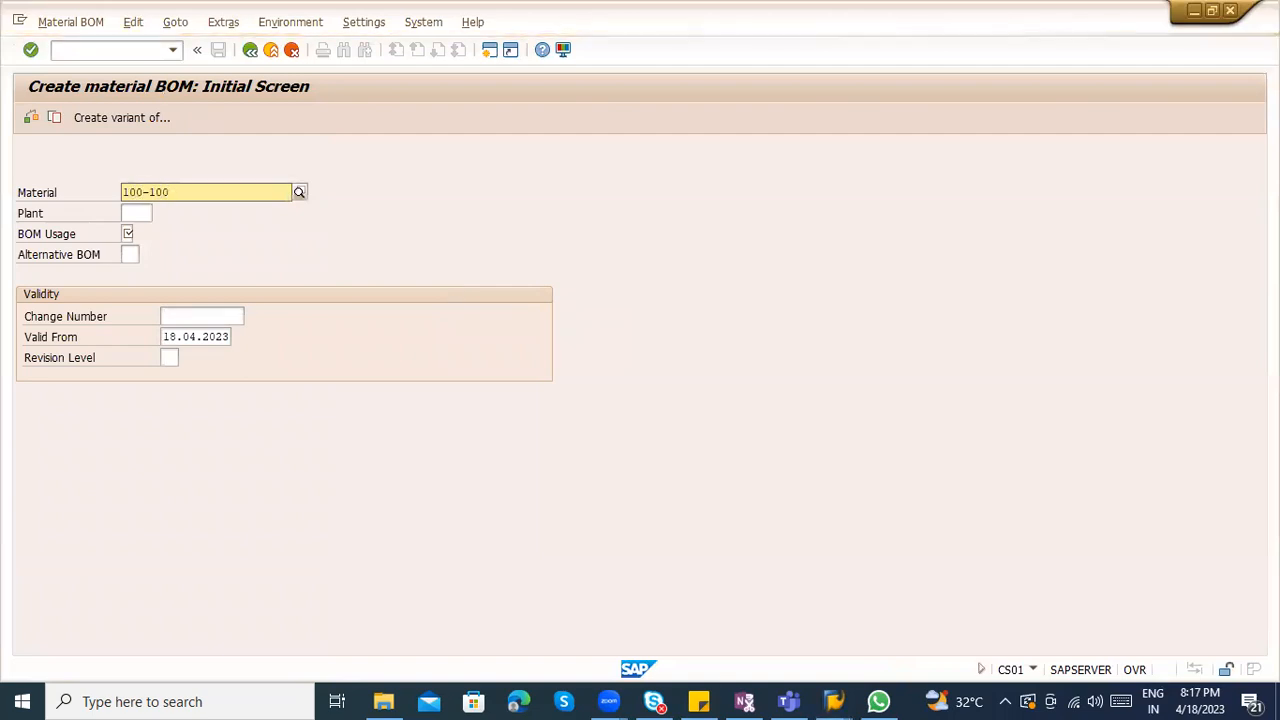
key(Return)
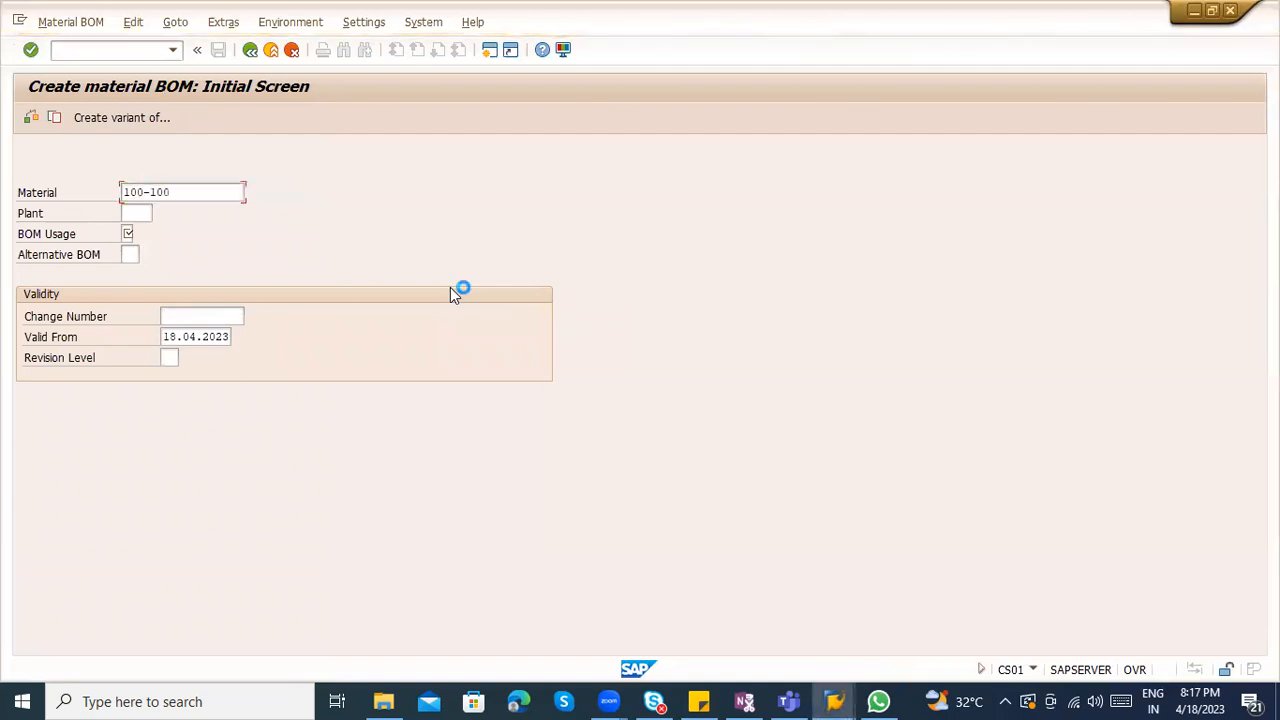
click(1034, 669)
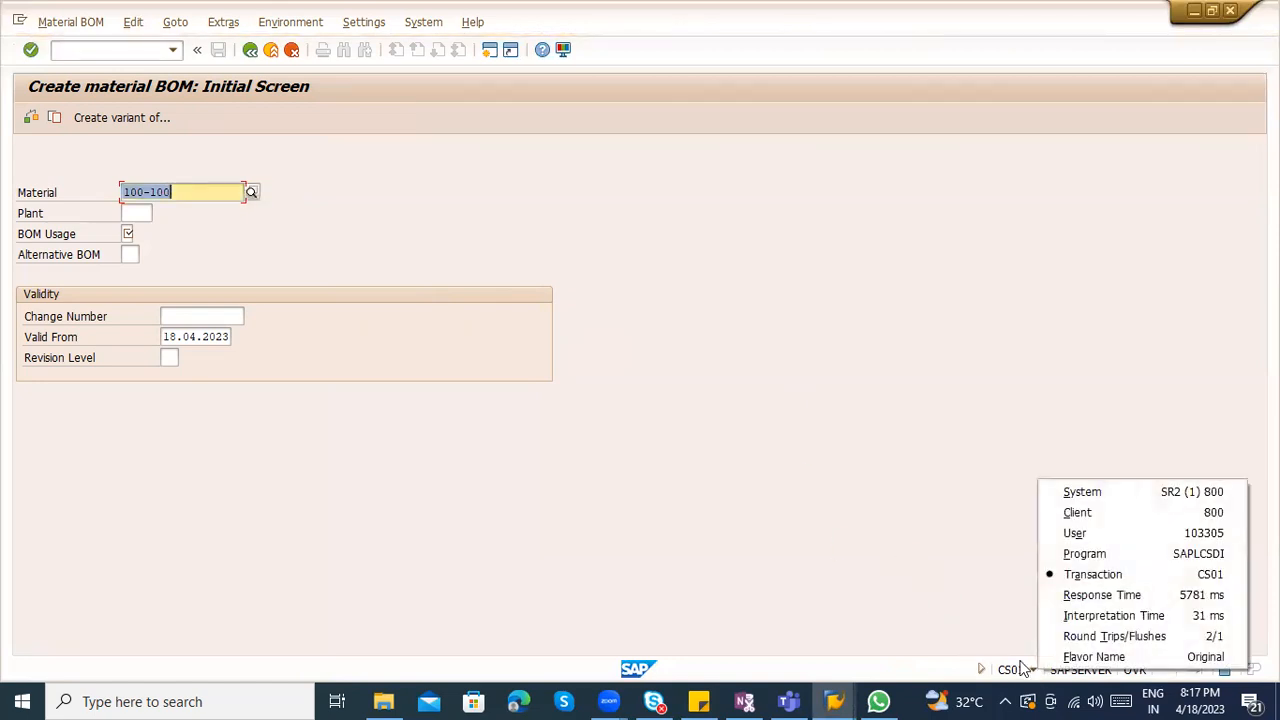
click(1068, 575)
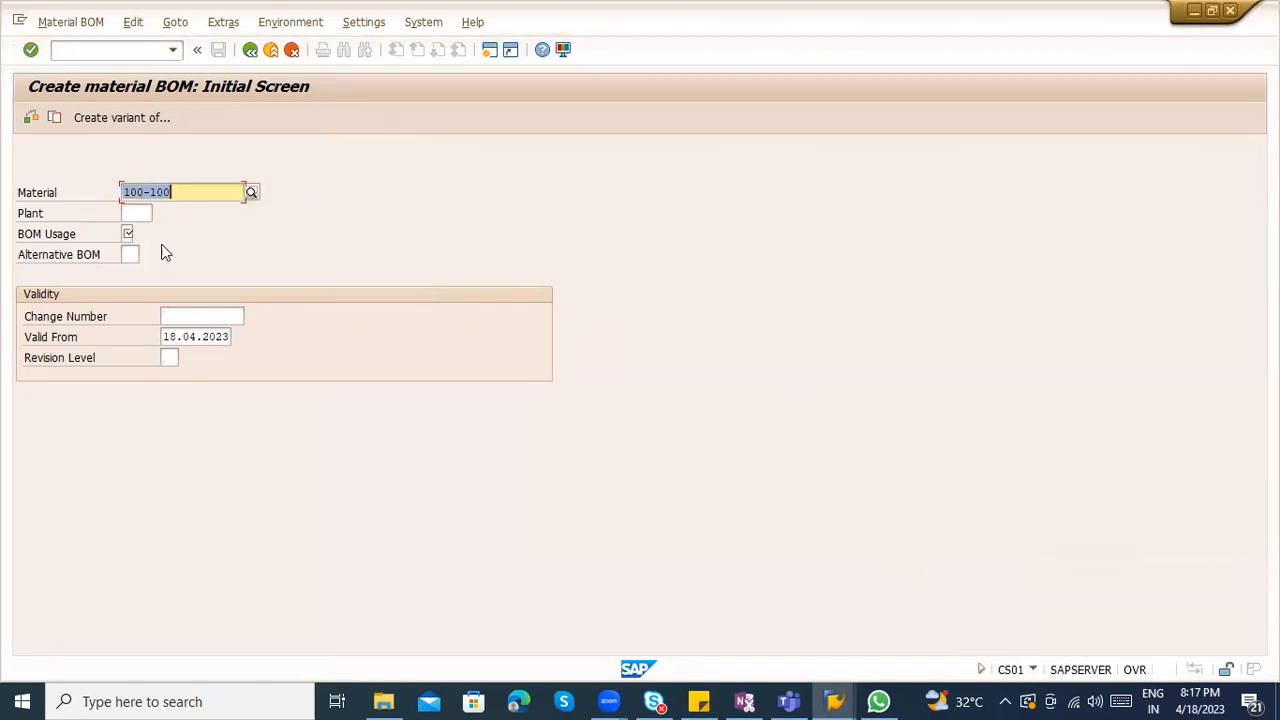
Set plant 1100 and BOM usage 1, and open the item overview of the new BOM
click(128, 212)
text(1100)
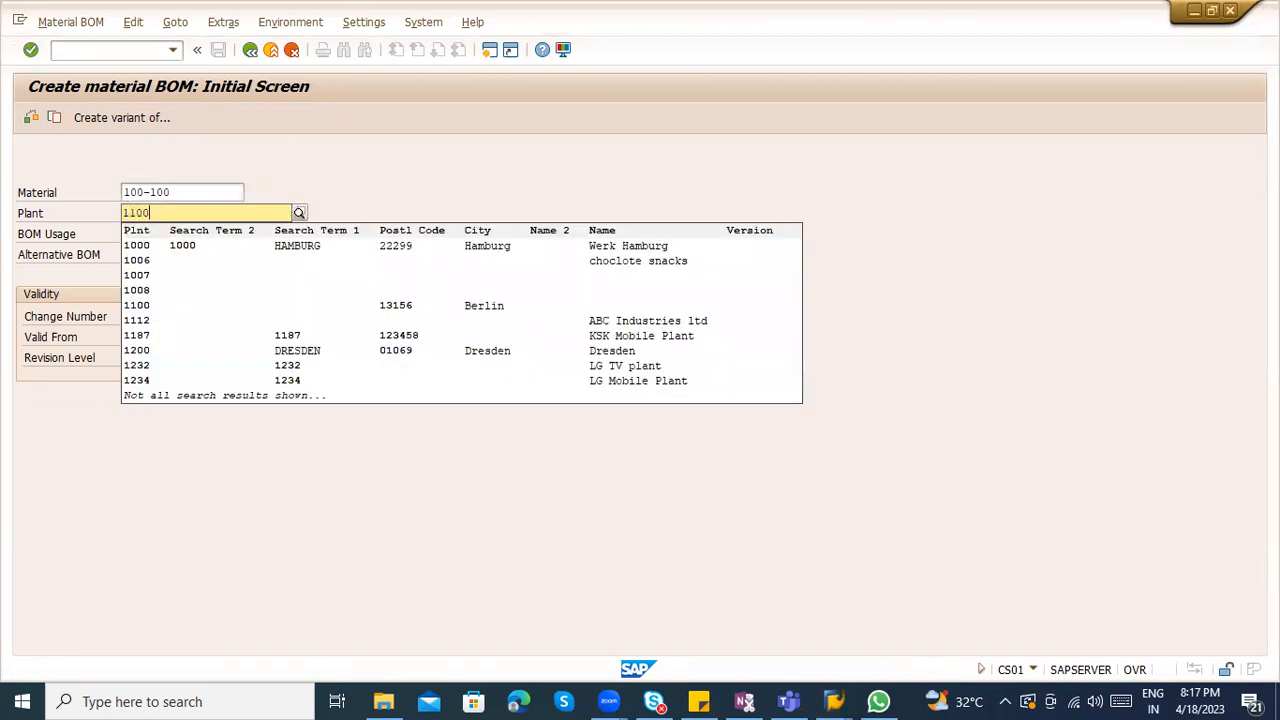
key(Tab)
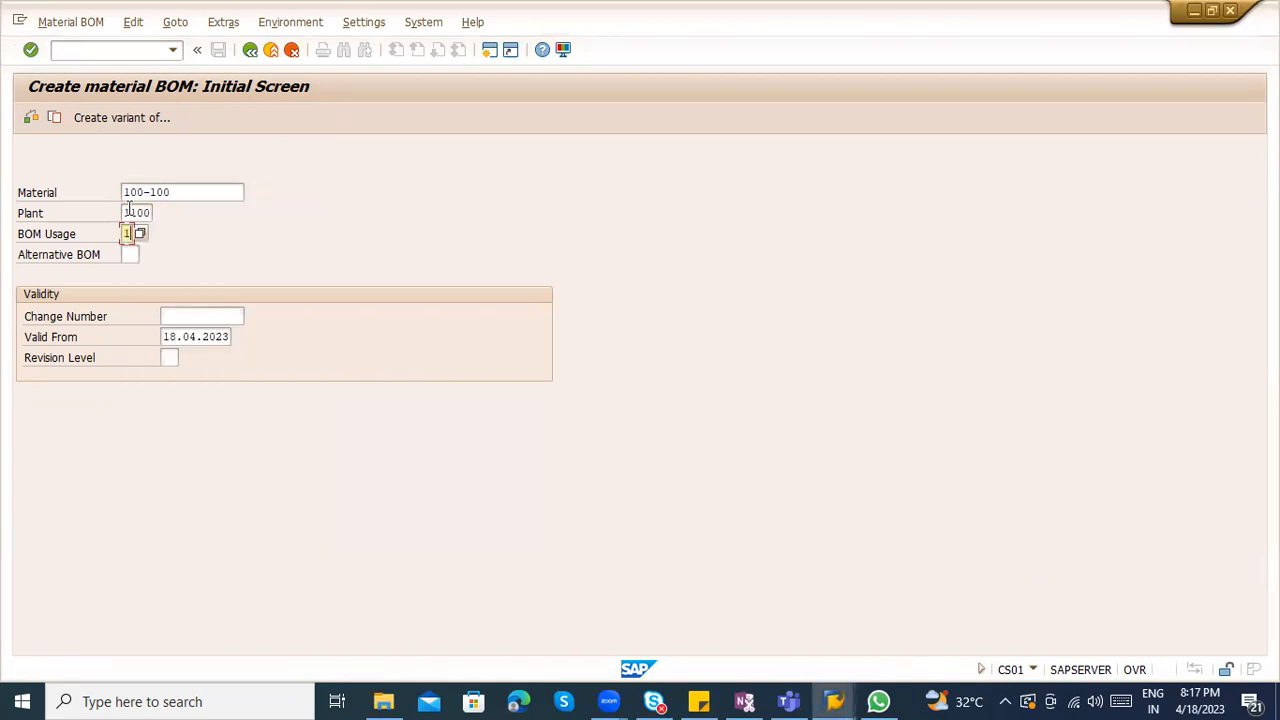
text(1)
key(Return)
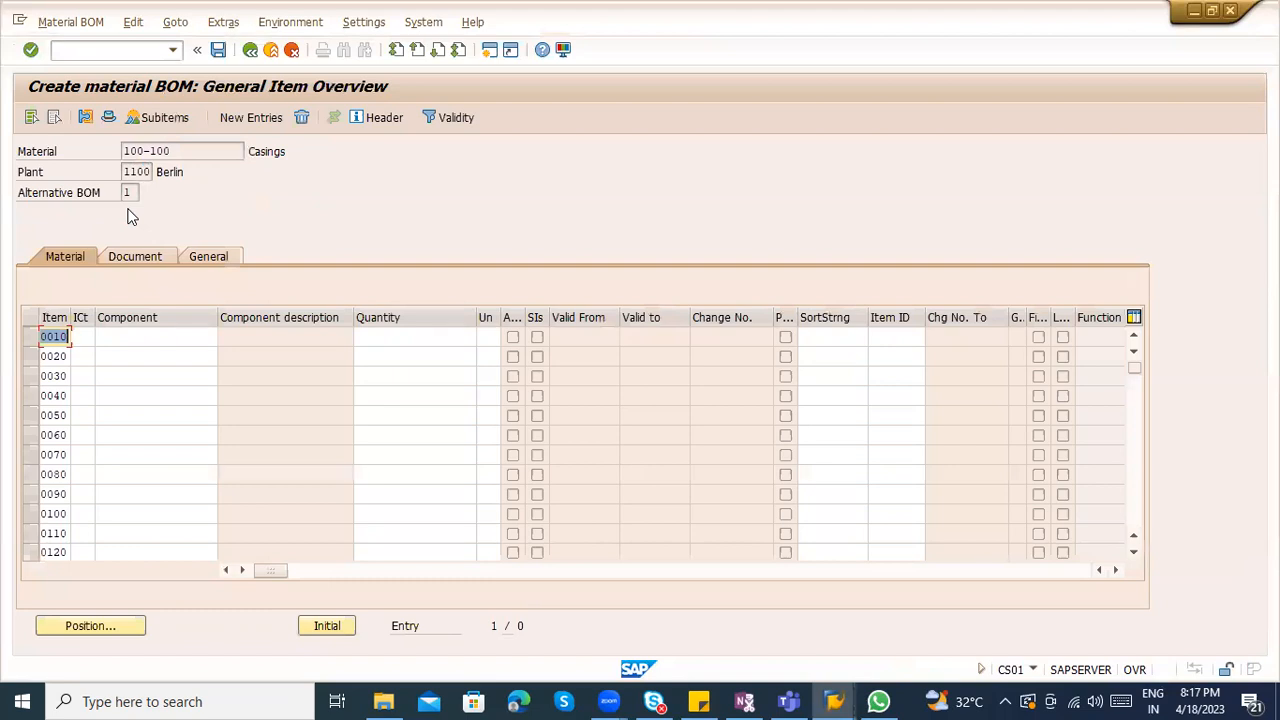
Leave the item overview without saving the BOM and return to the initial creation screen
click(102, 340)
click(118, 356)
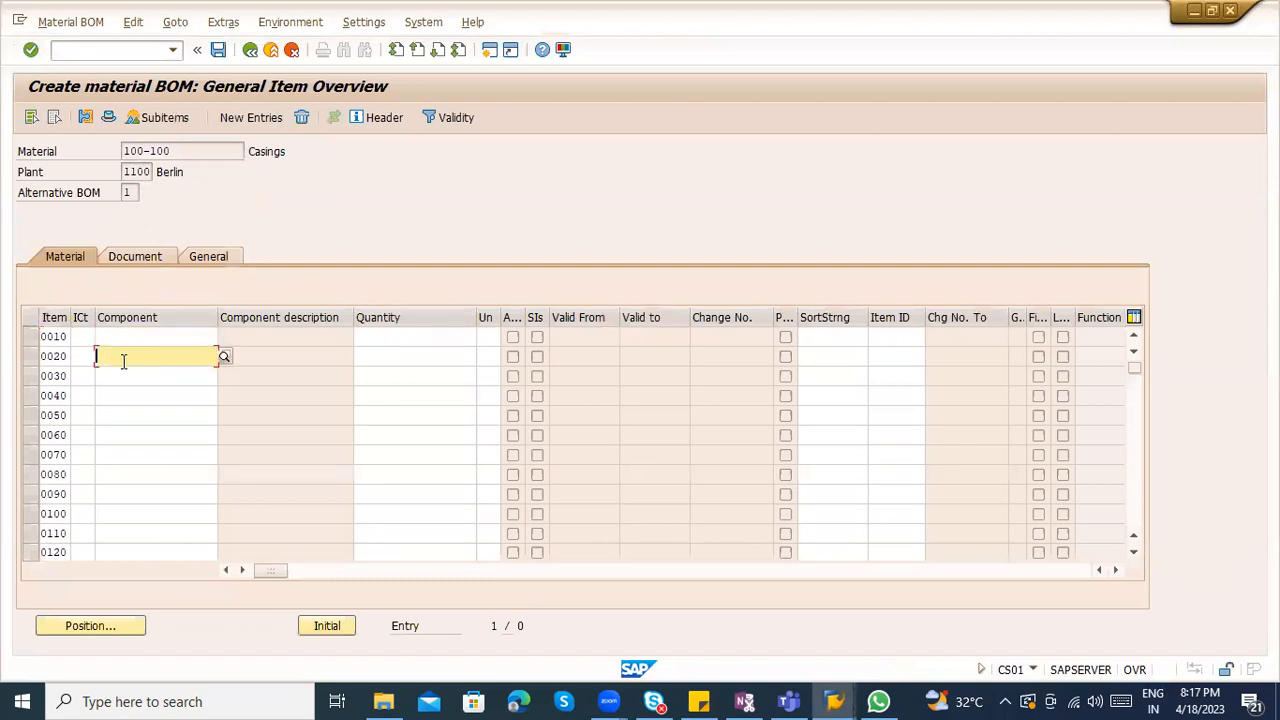
click(250, 49)
click(324, 350)
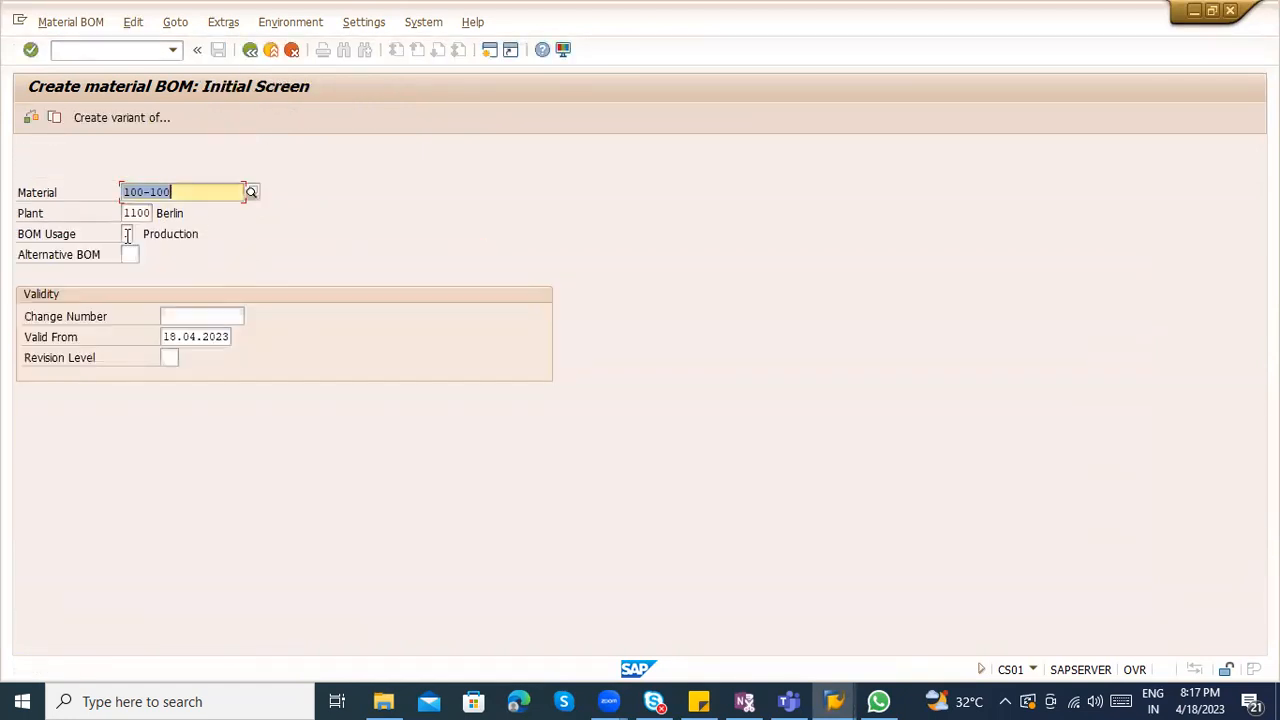
click(128, 254)
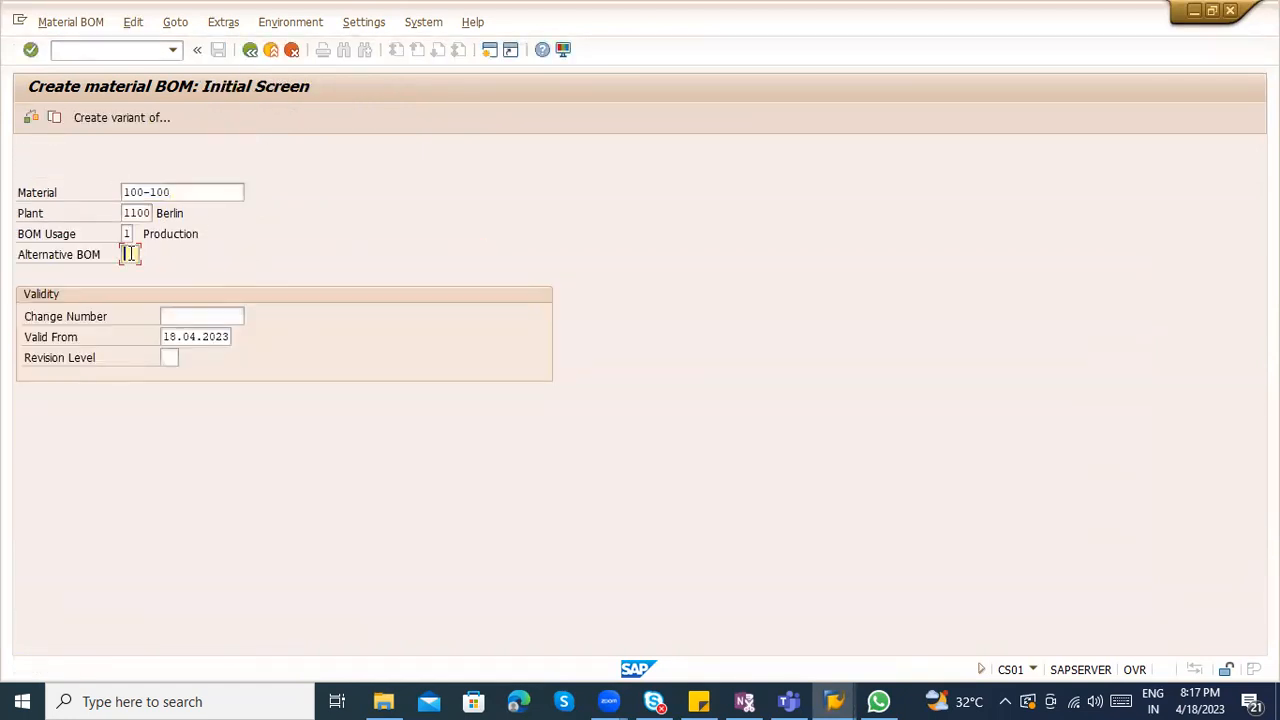
Switch to displaying material BOMs and view the items of material 100-100 in plant 1000
click(70, 21)
click(107, 106)
key(Return)
text(1000)
key(Return)
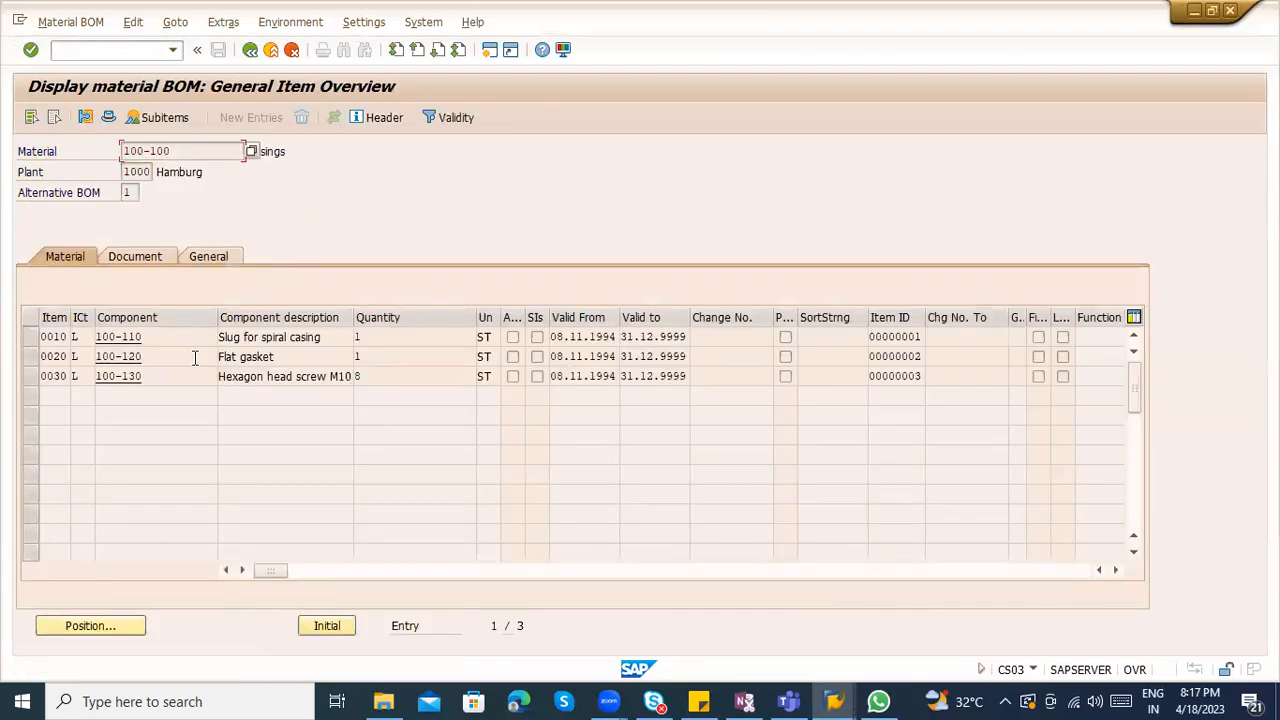
click(250, 50)
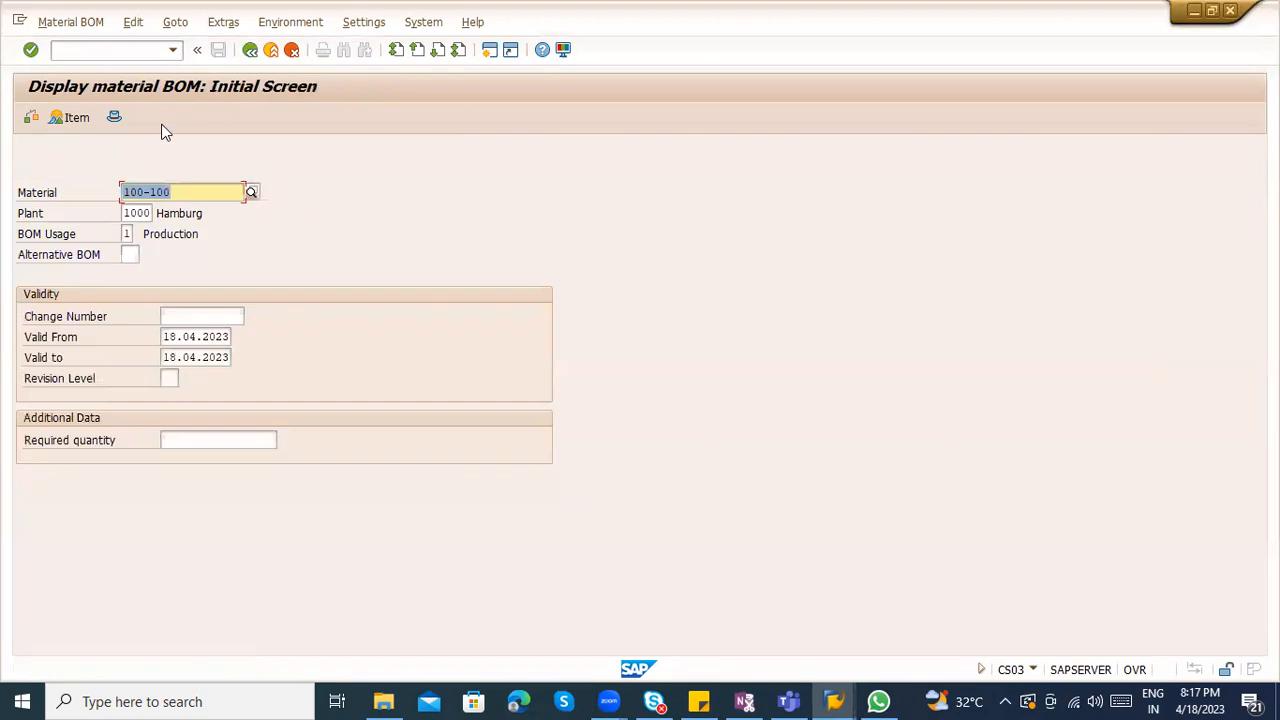
Start creating a second alternative production BOM for material 100-100 in plant 1000, and leave its item overview without saving
click(72, 22)
click(66, 64)
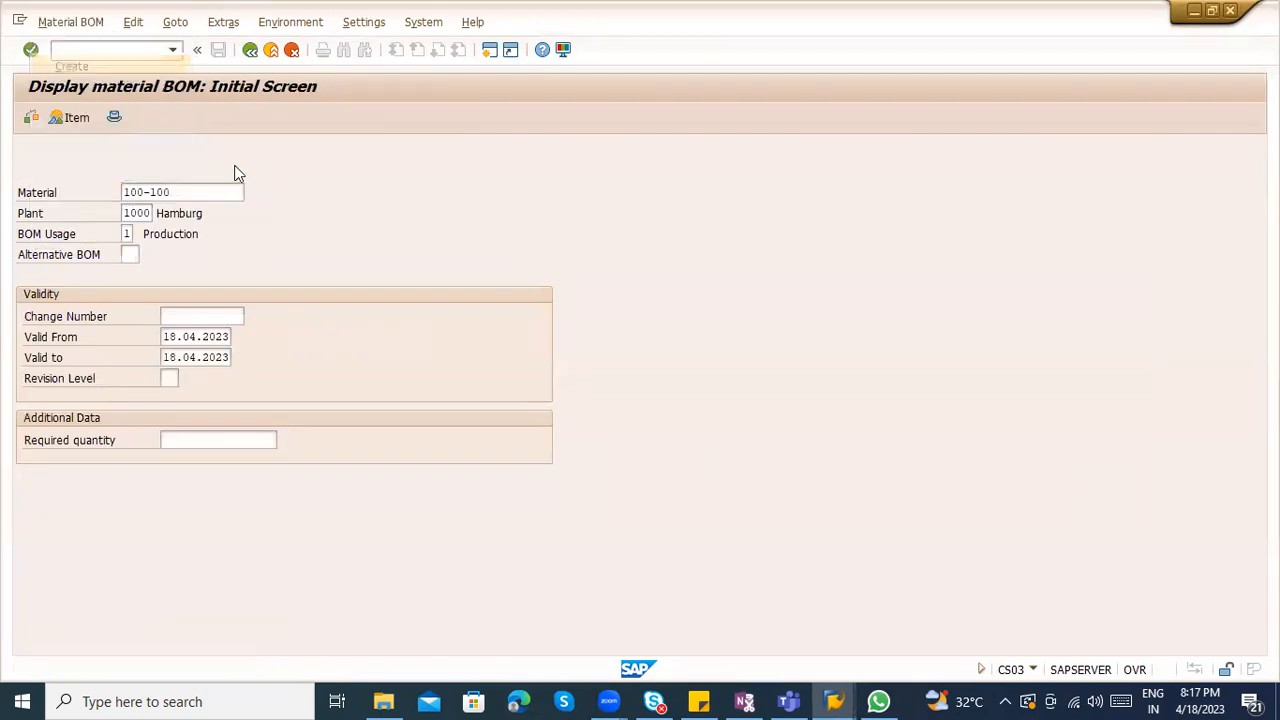
key(Return)
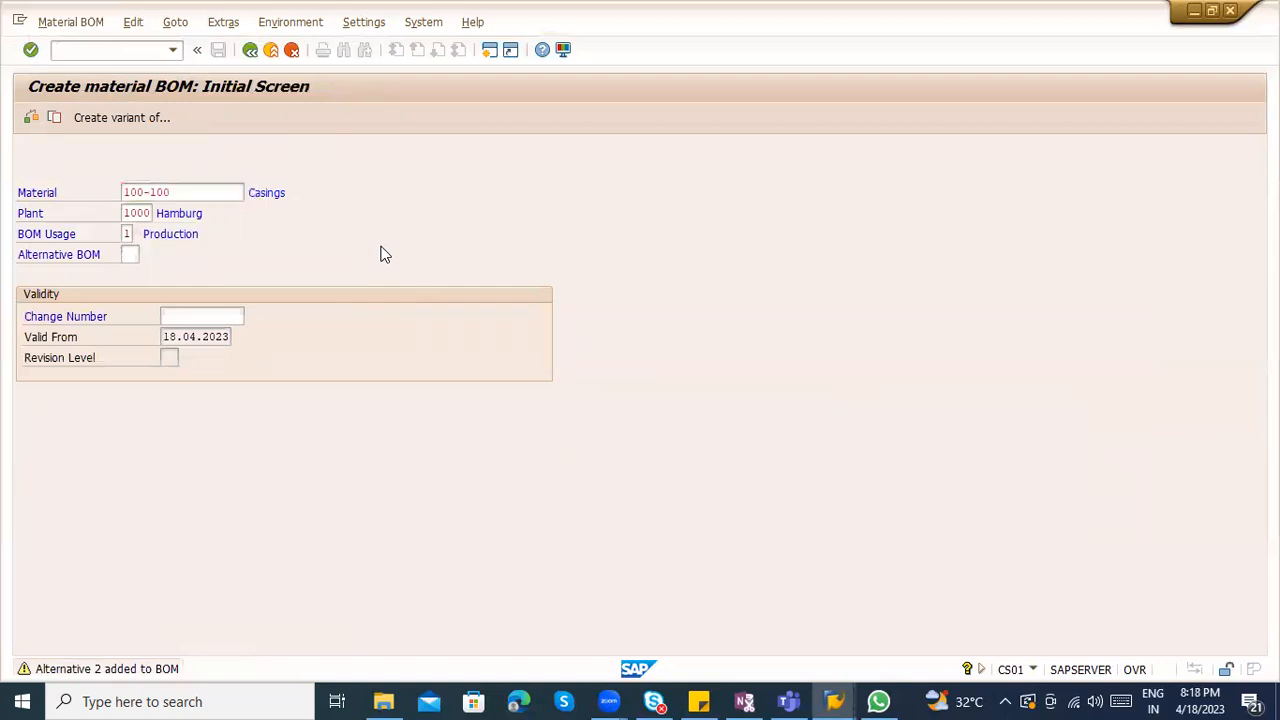
key(Return)
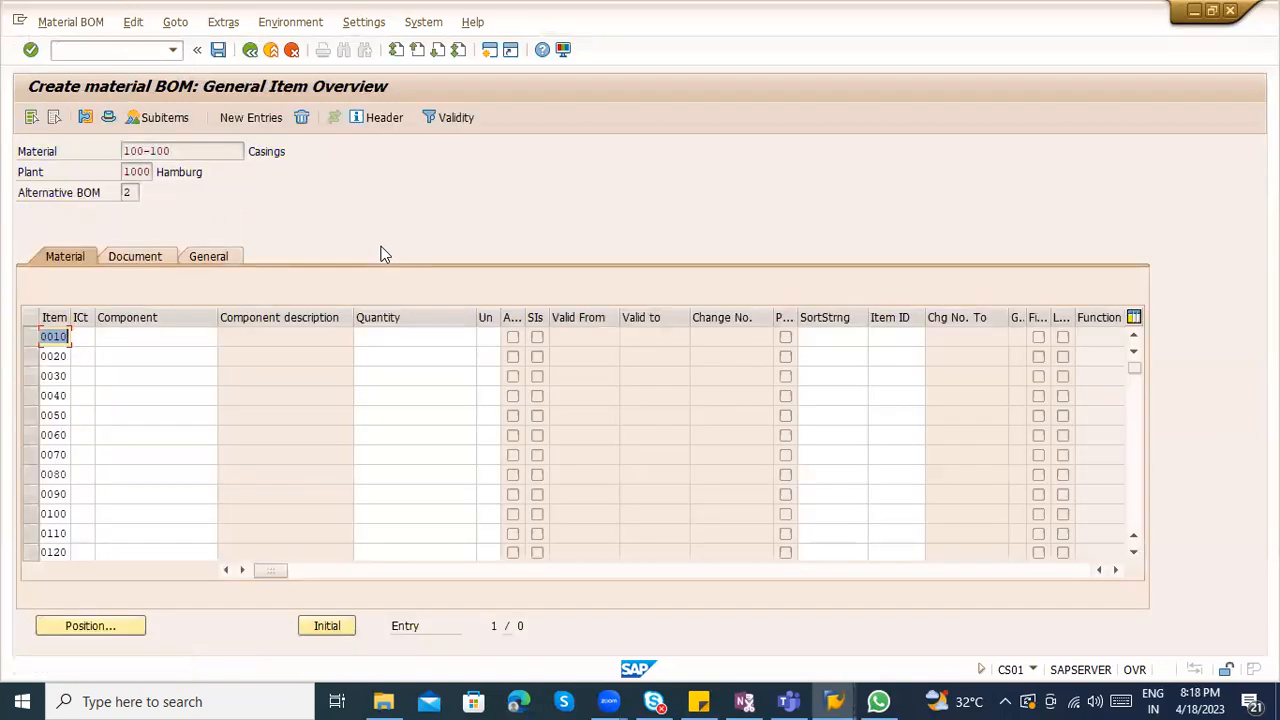
click(130, 192)
drag(133, 196, 120, 203)
click(270, 49)
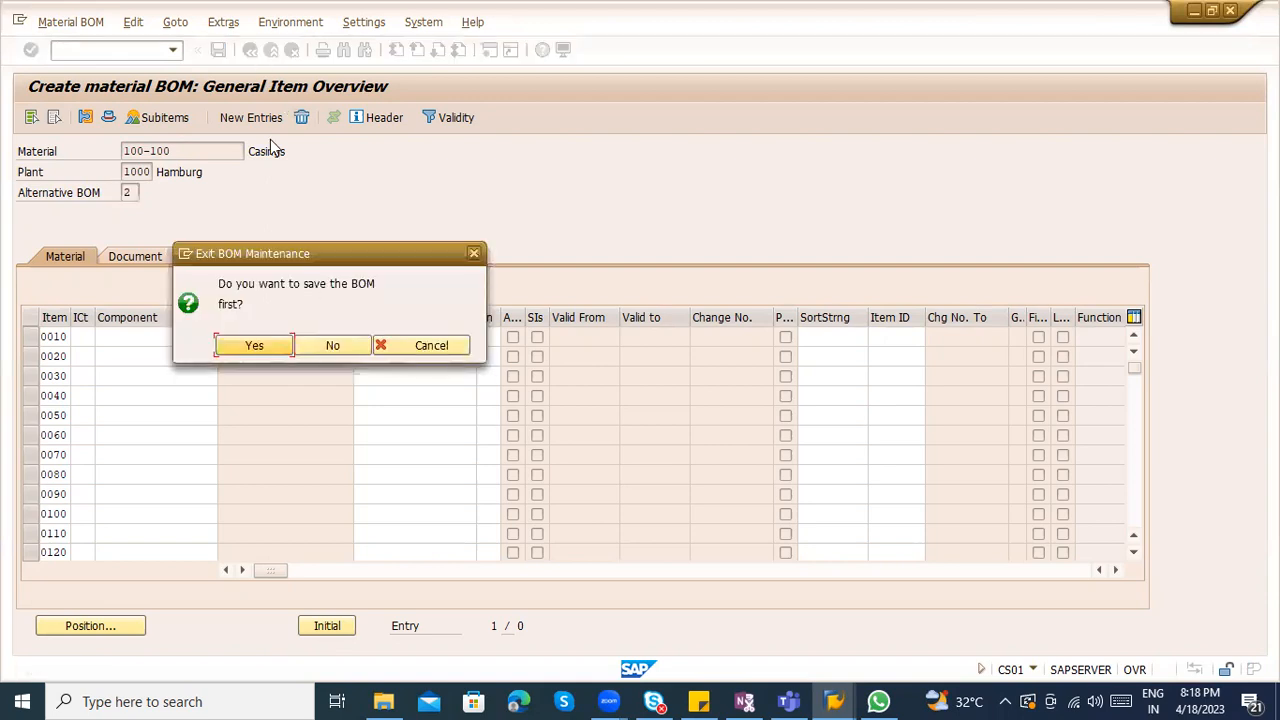
click(332, 345)
text(se16n)
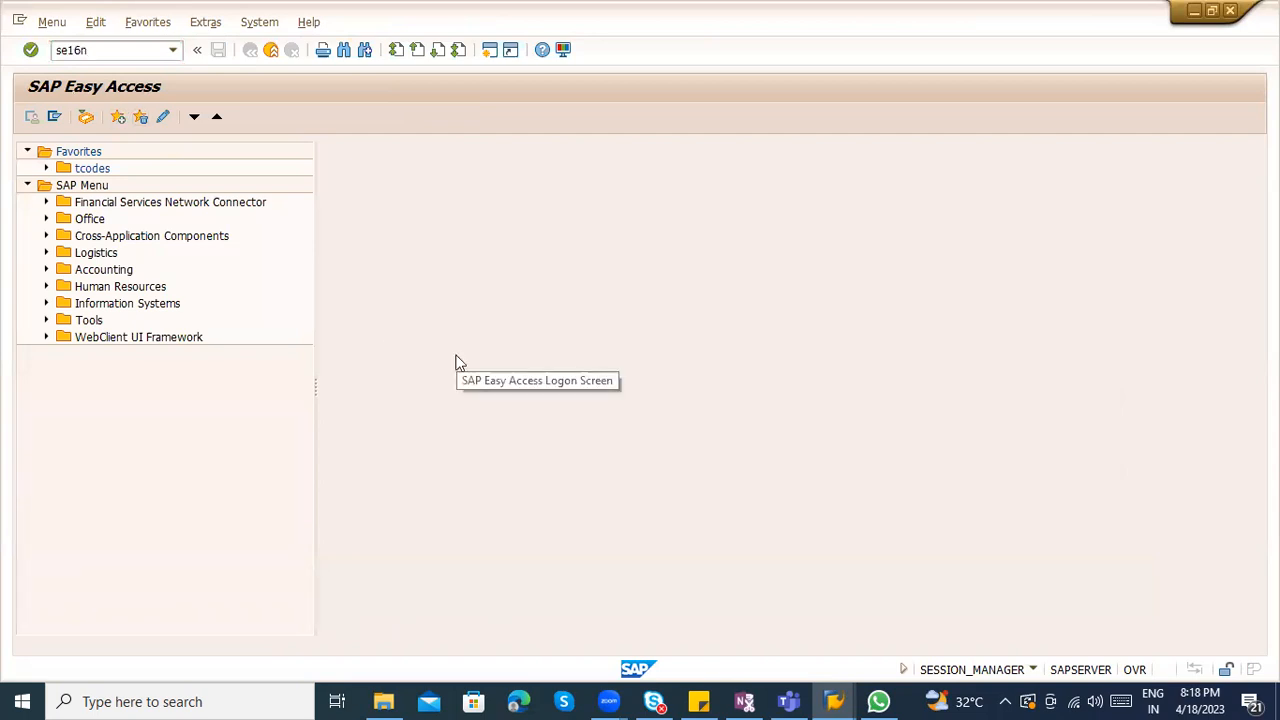
key(Return)
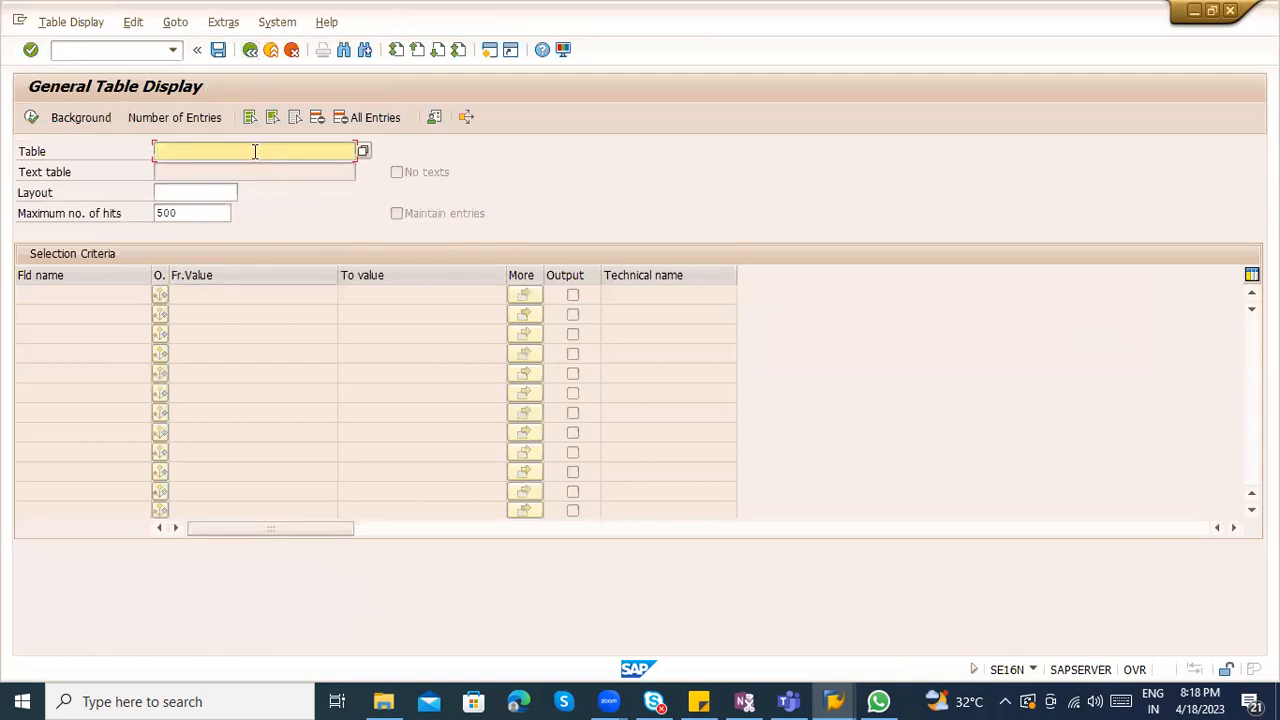
click(251, 52)
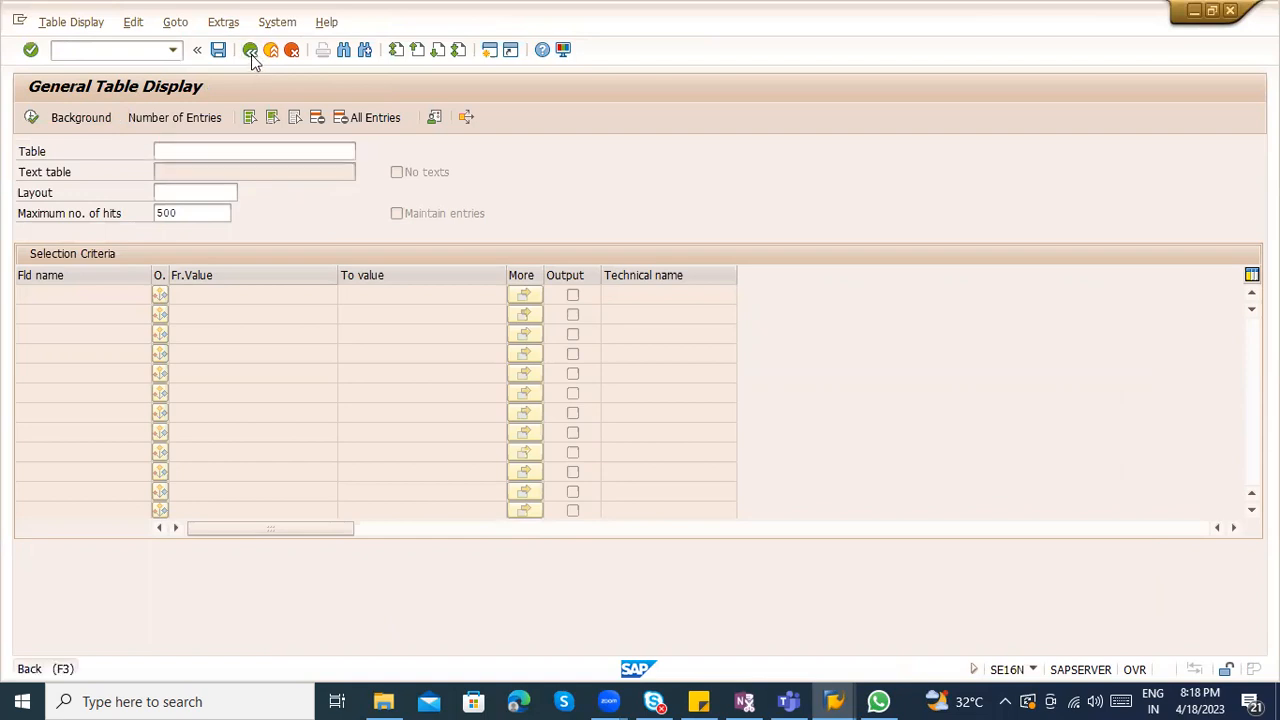
Start transaction CO03, find the production order by material and routing for material 100-100, and display its header
text(/nc03)
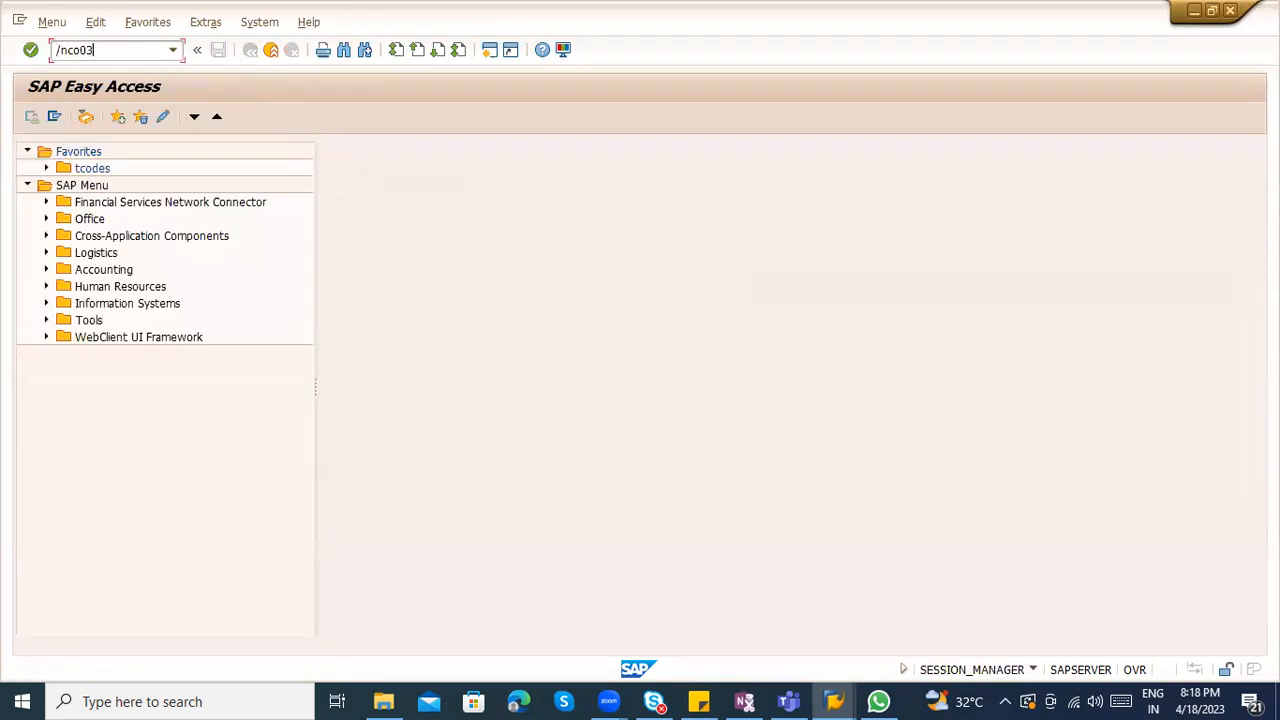
key(Return)
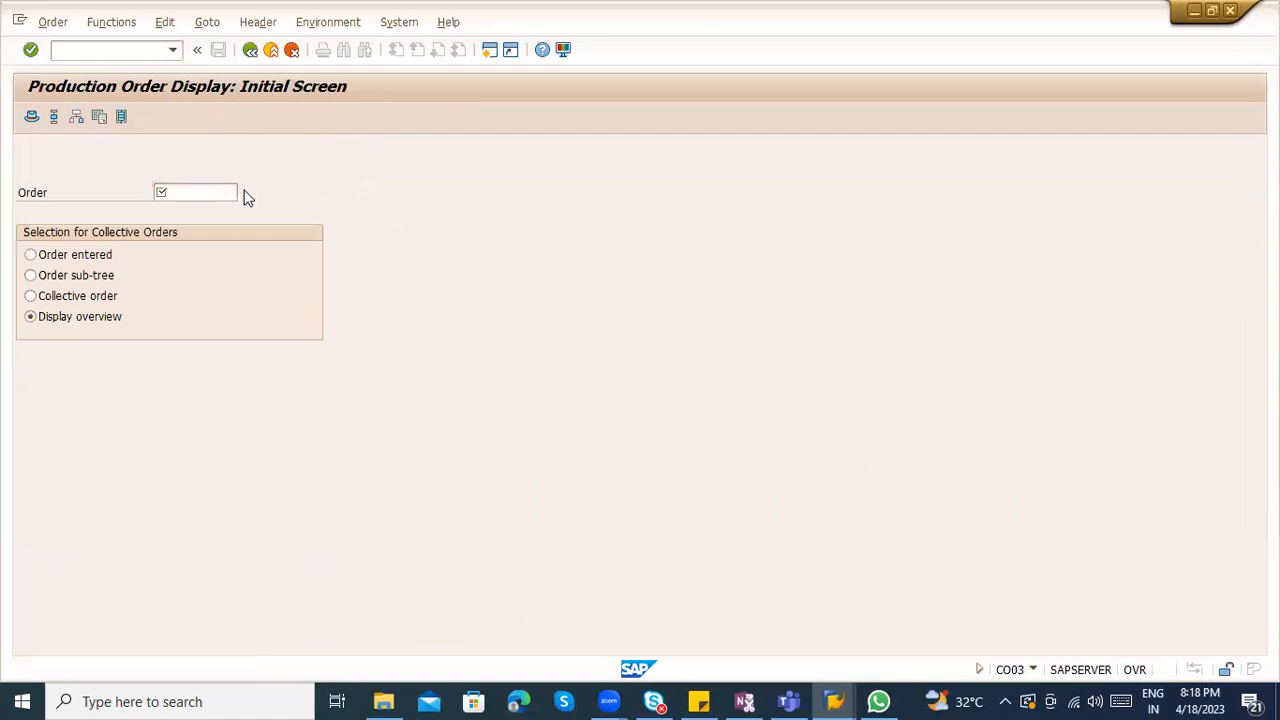
click(245, 192)
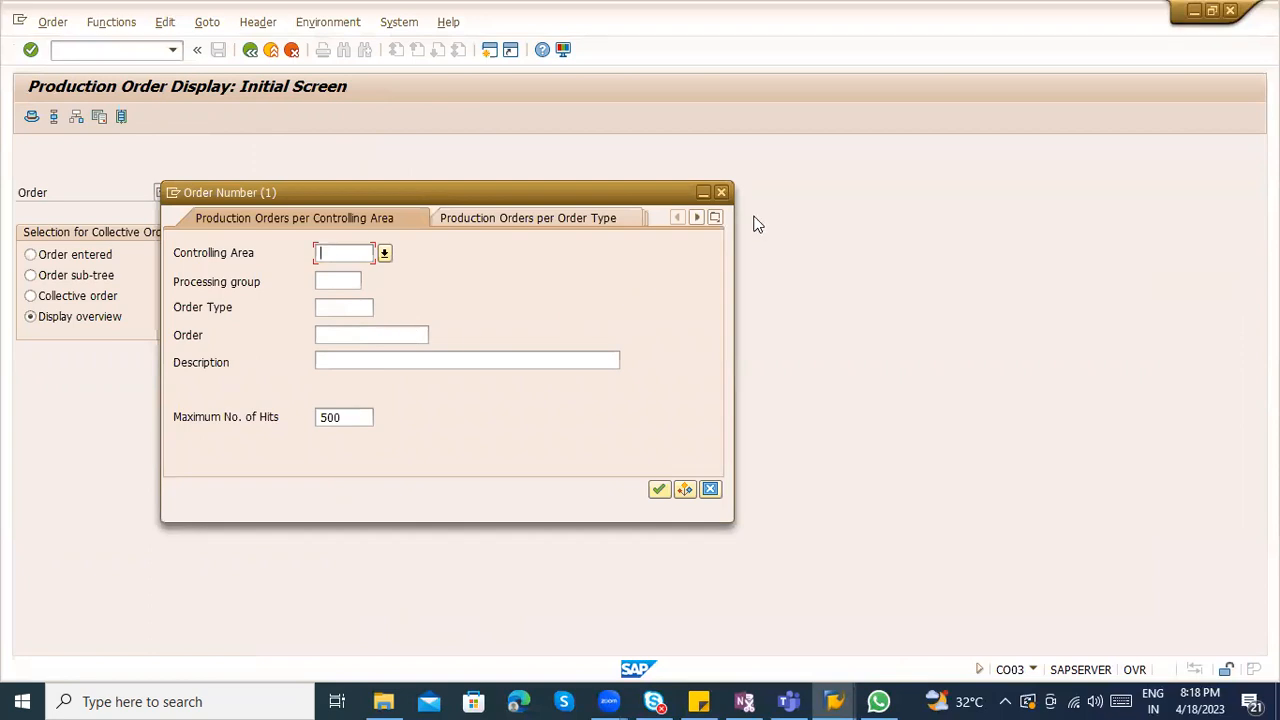
click(716, 218)
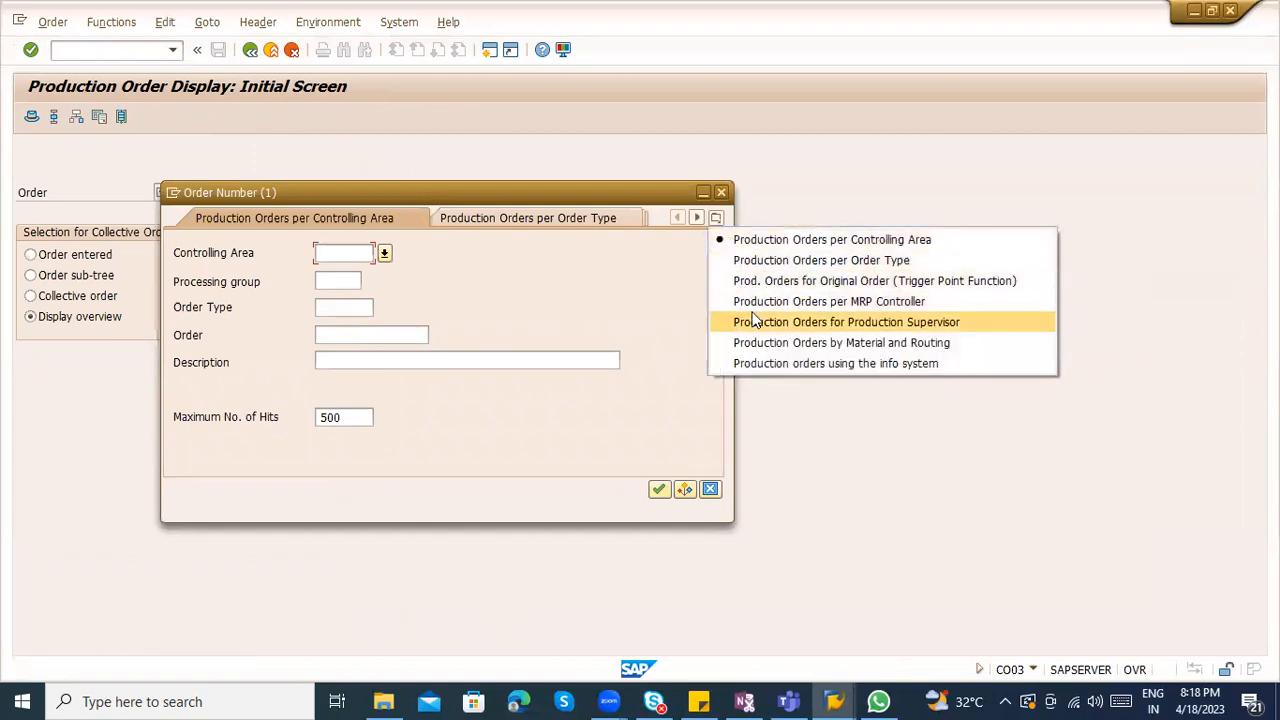
click(757, 343)
text(100-100)
key(Return)
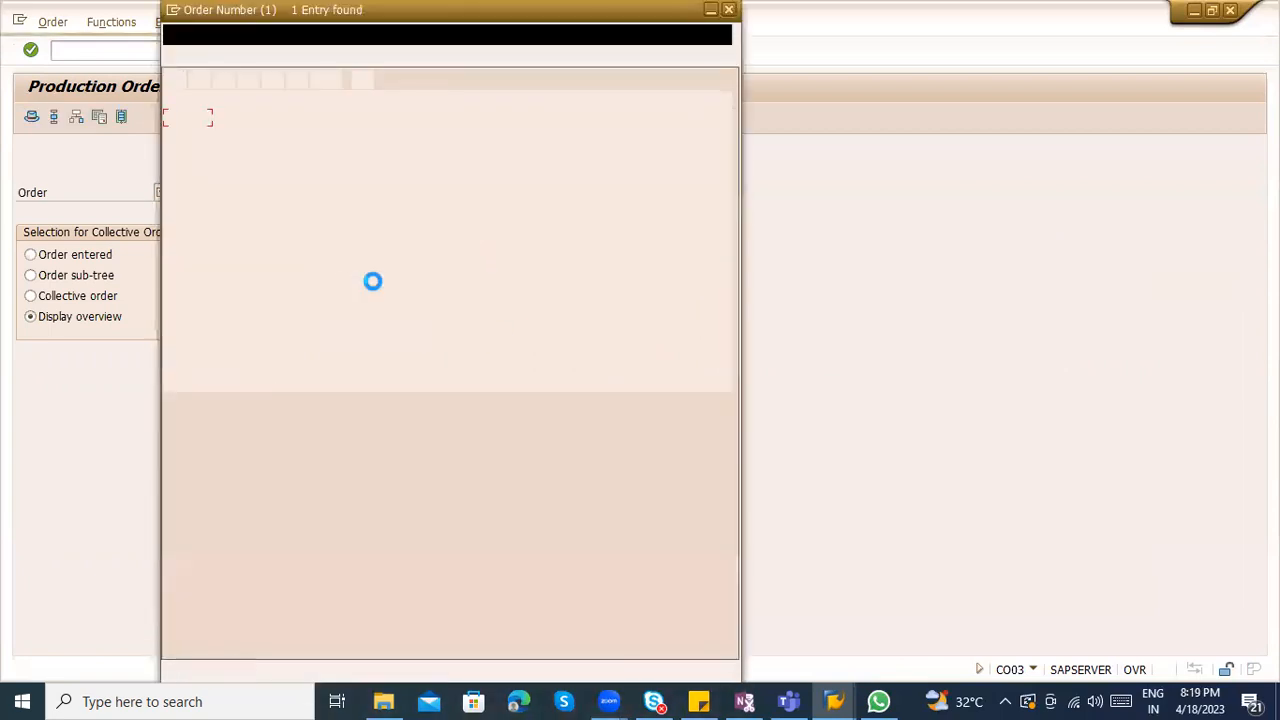
double_click(283, 124)
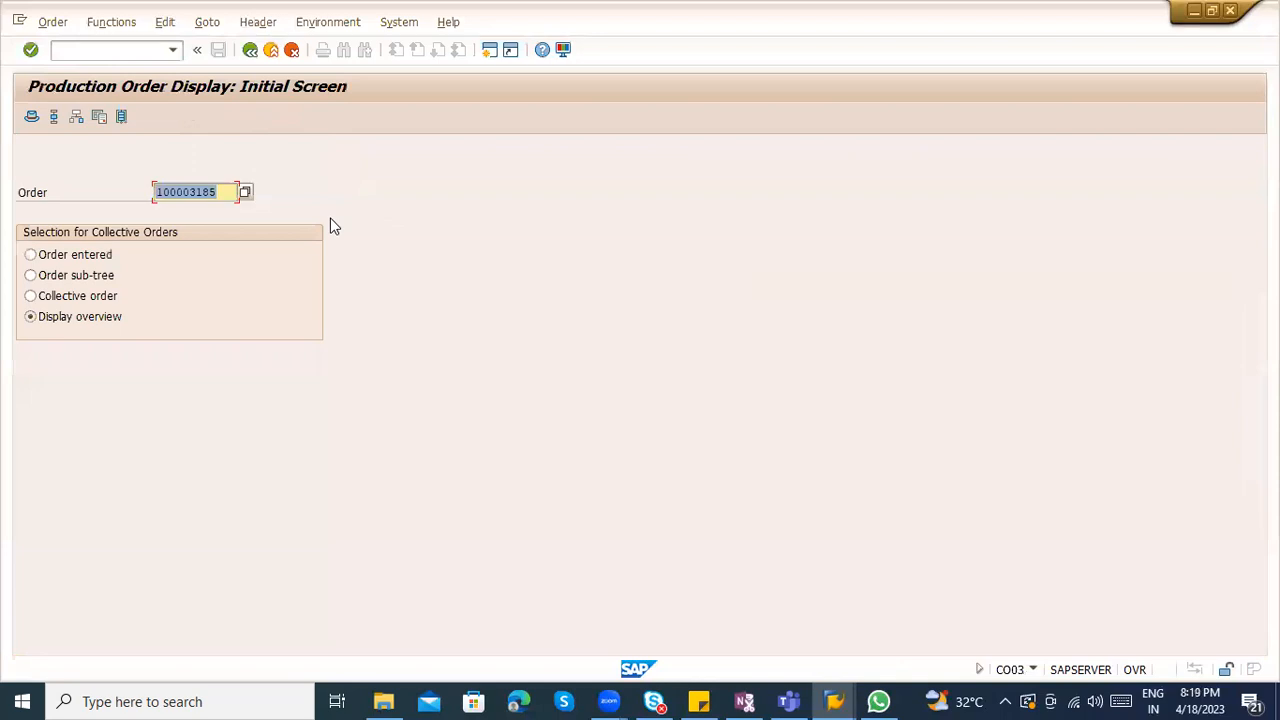
key(Return)
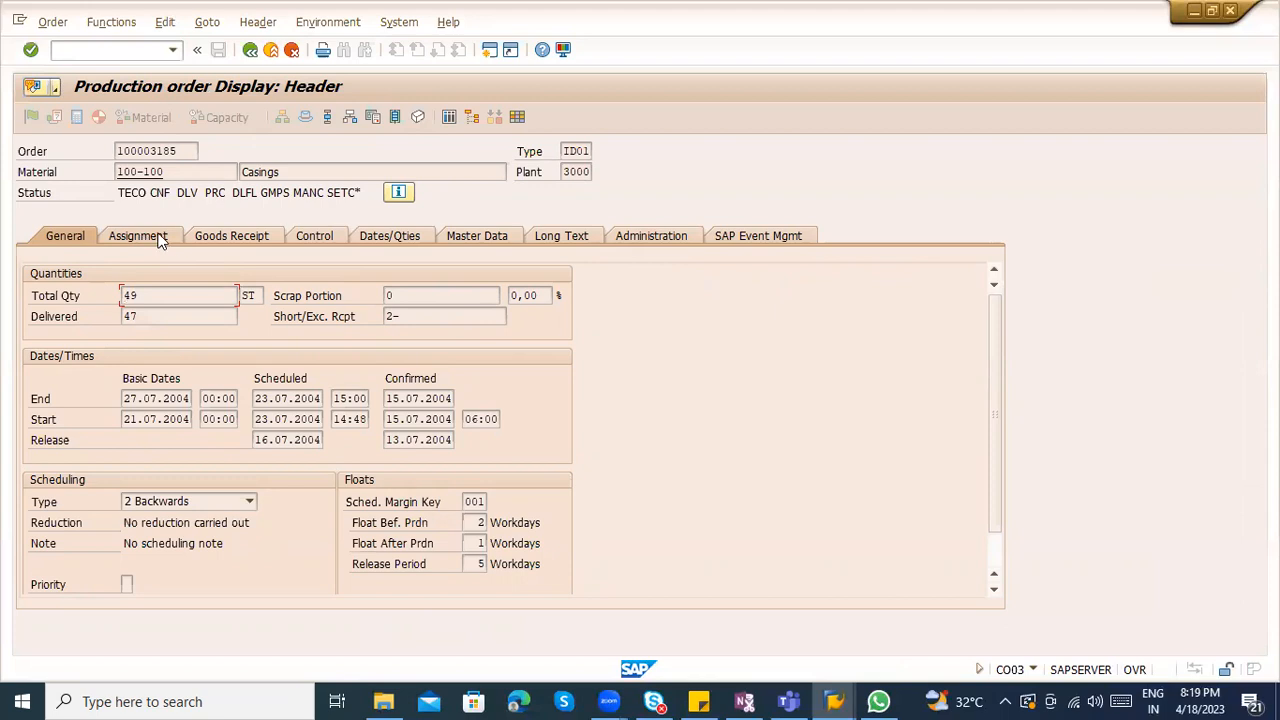
Examine the system statuses of the production order in the detailed status display, and return to the order header
drag(117, 193, 363, 210)
click(404, 196)
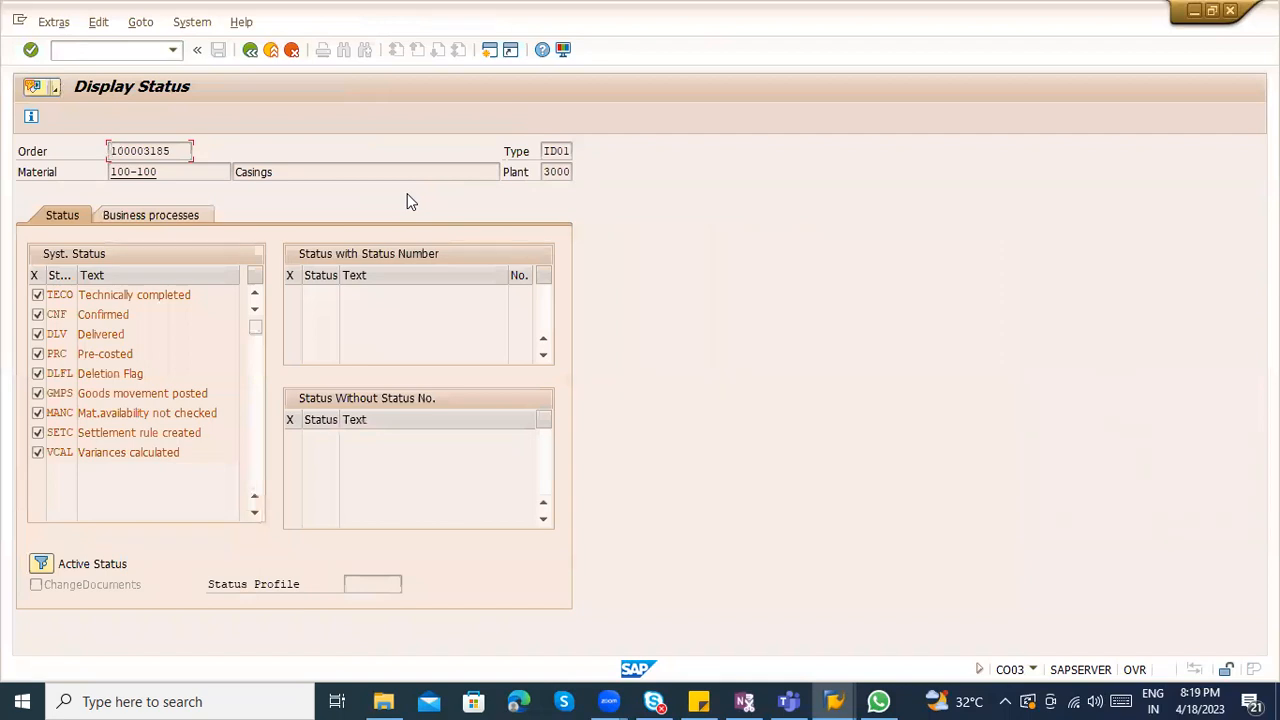
click(93, 294)
click(102, 314)
click(107, 334)
click(116, 356)
click(127, 376)
click(129, 391)
click(143, 410)
click(158, 431)
click(247, 53)
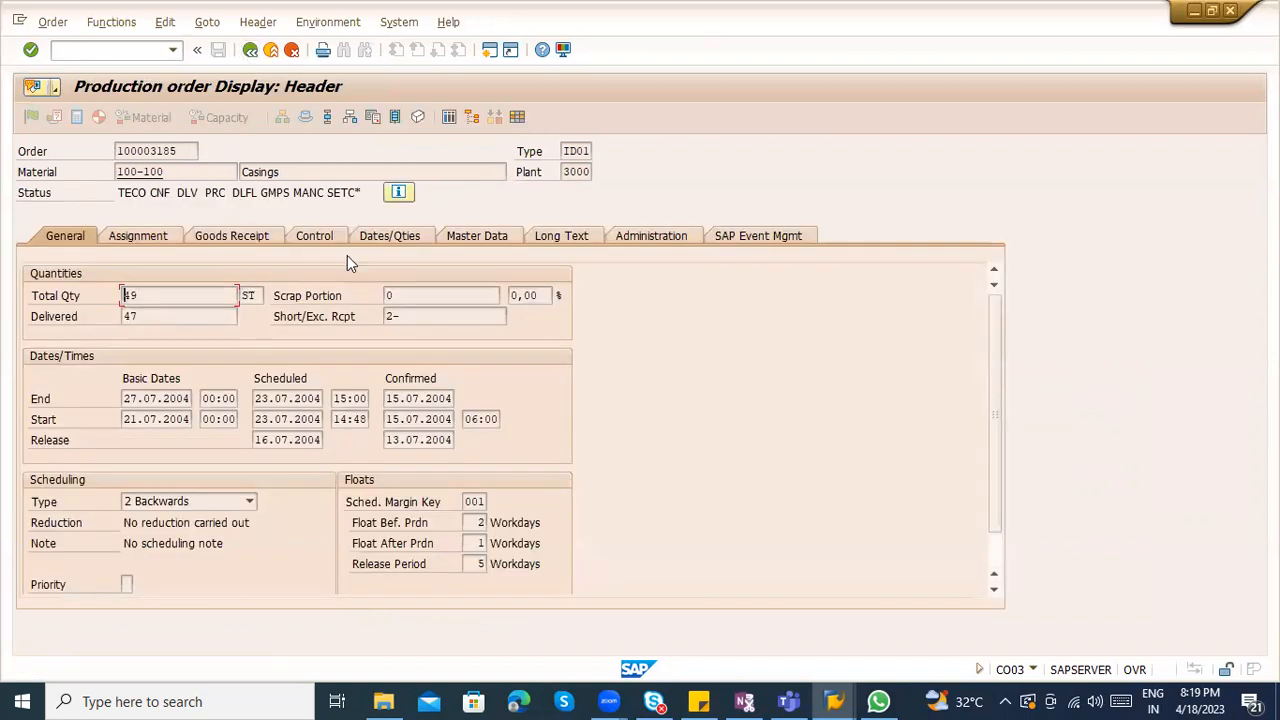
click(401, 194)
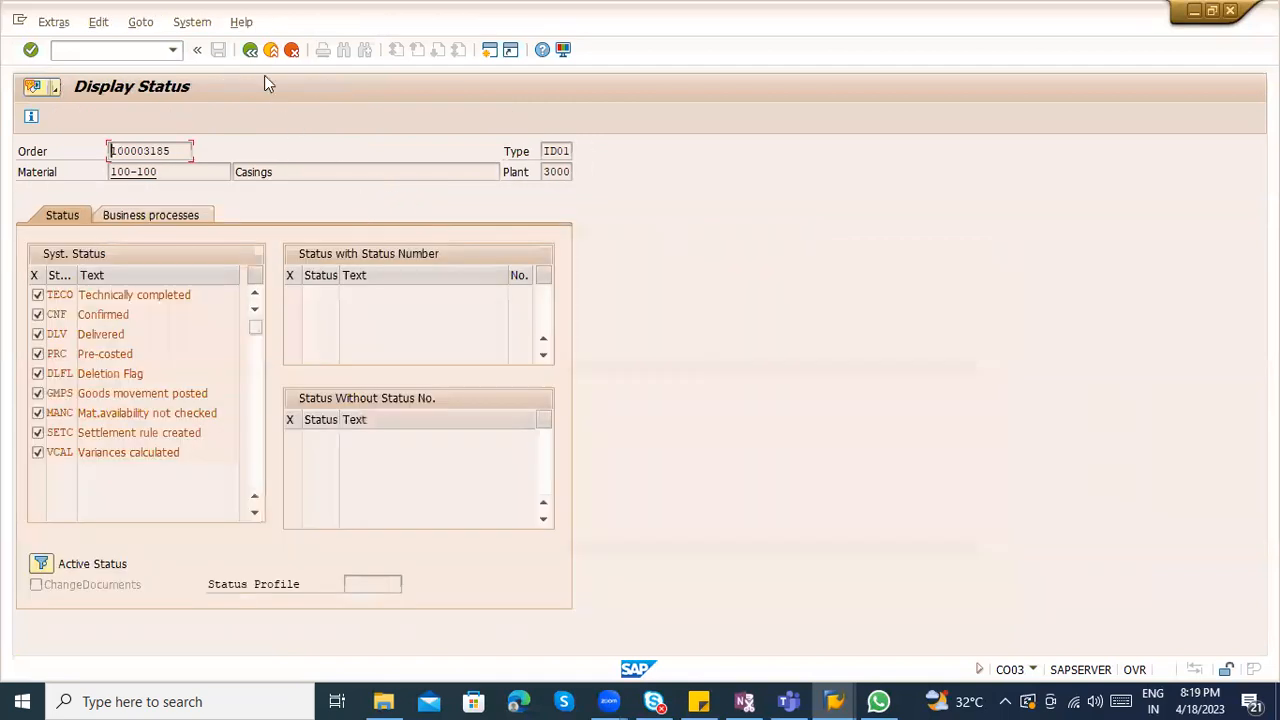
click(254, 55)
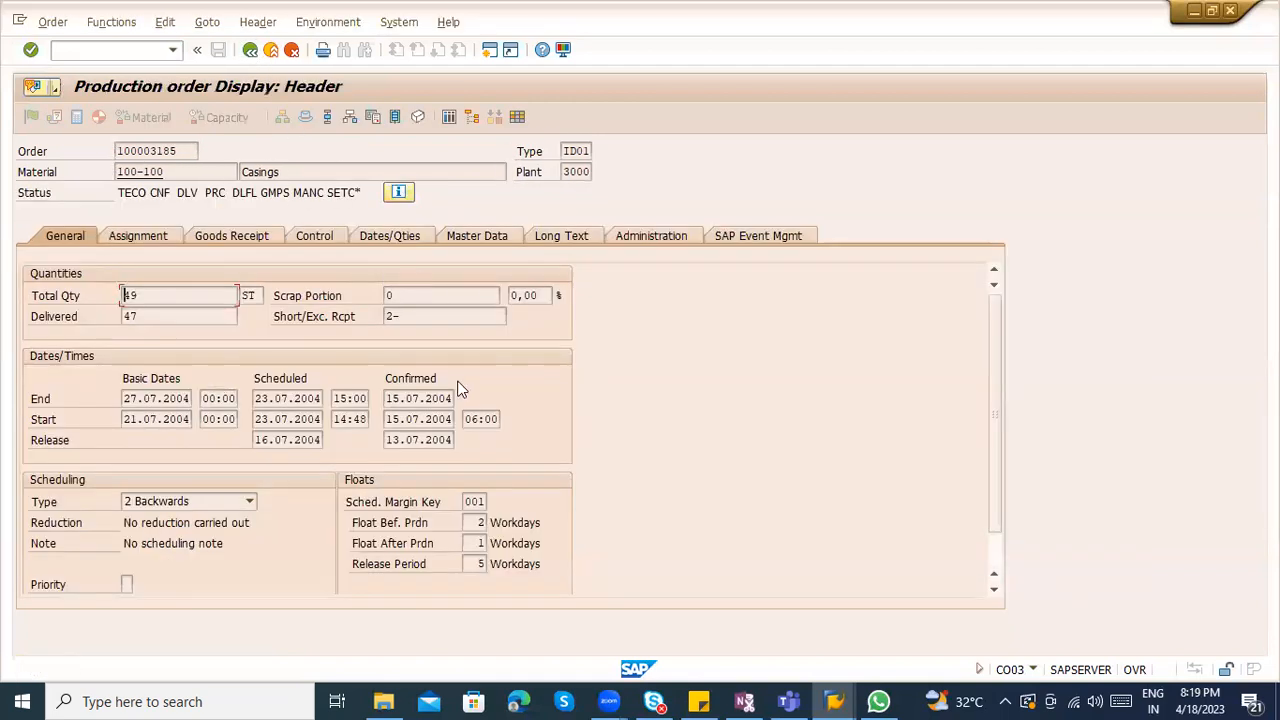
Review the total quantity, the short or excess receipt, and the basic start and end dates in the order's general data
scroll(139, 418, down, 1)
scroll(160, 380, up, 1)
click(159, 301)
click(391, 319)
click(148, 418)
click(154, 398)
click(157, 421)
click(170, 400)
click(169, 422)
View the order's assignment data, including the responsibility, production plant, MRP area and reservation
click(163, 236)
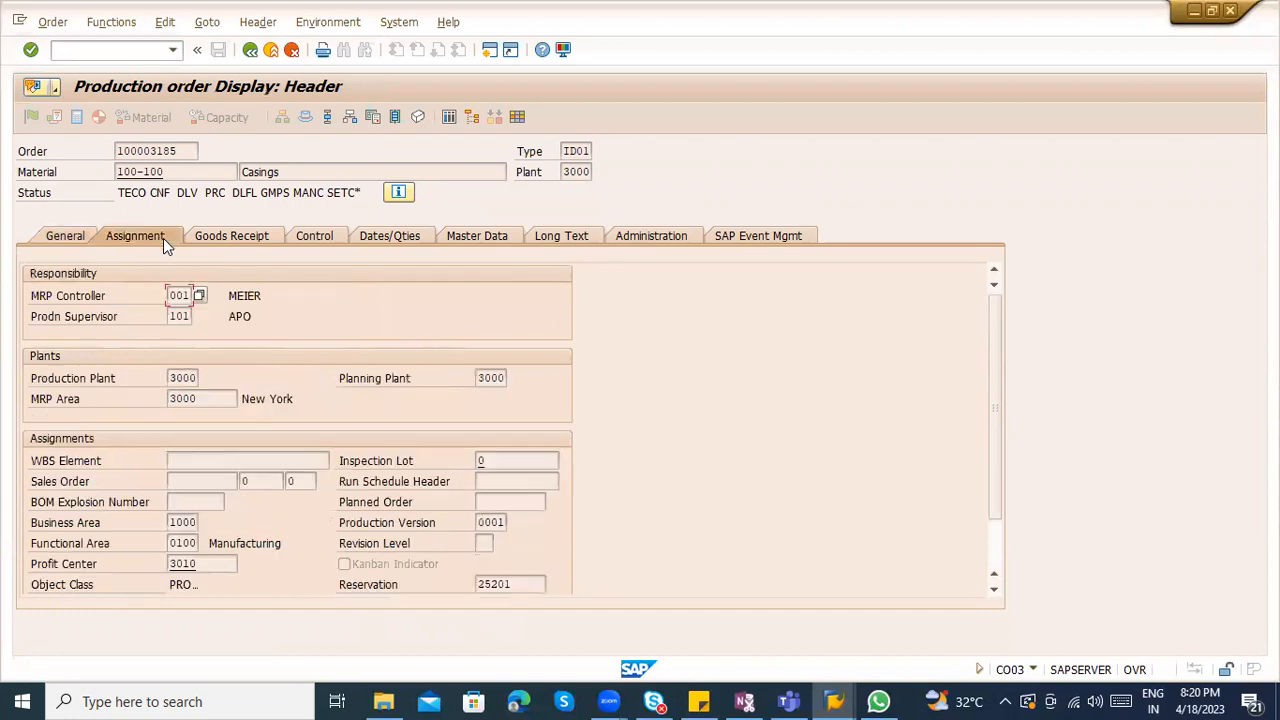
scroll(235, 445, down, 3)
scroll(235, 445, up, 3)
mouse_move(170, 377)
mouse_down()
mouse_move(196, 378)
mouse_move(190, 399)
mouse_move(168, 399)
mouse_up()
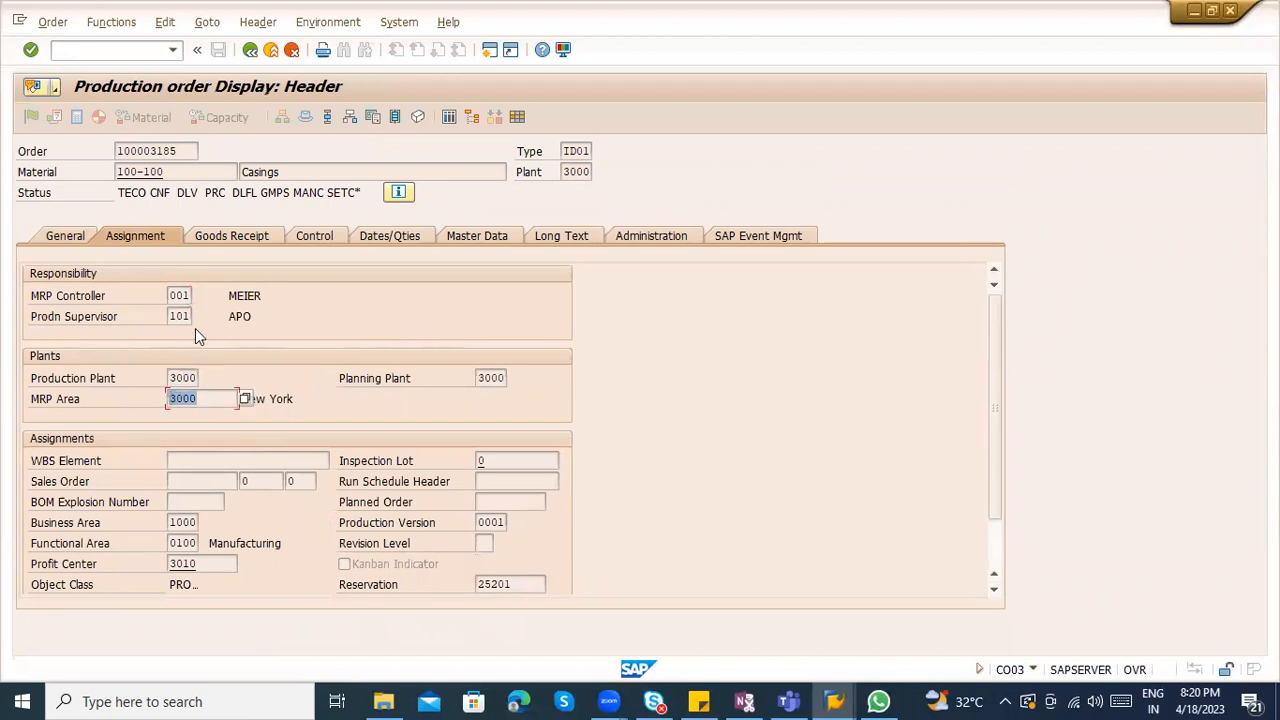
scroll(270, 465, down, 1)
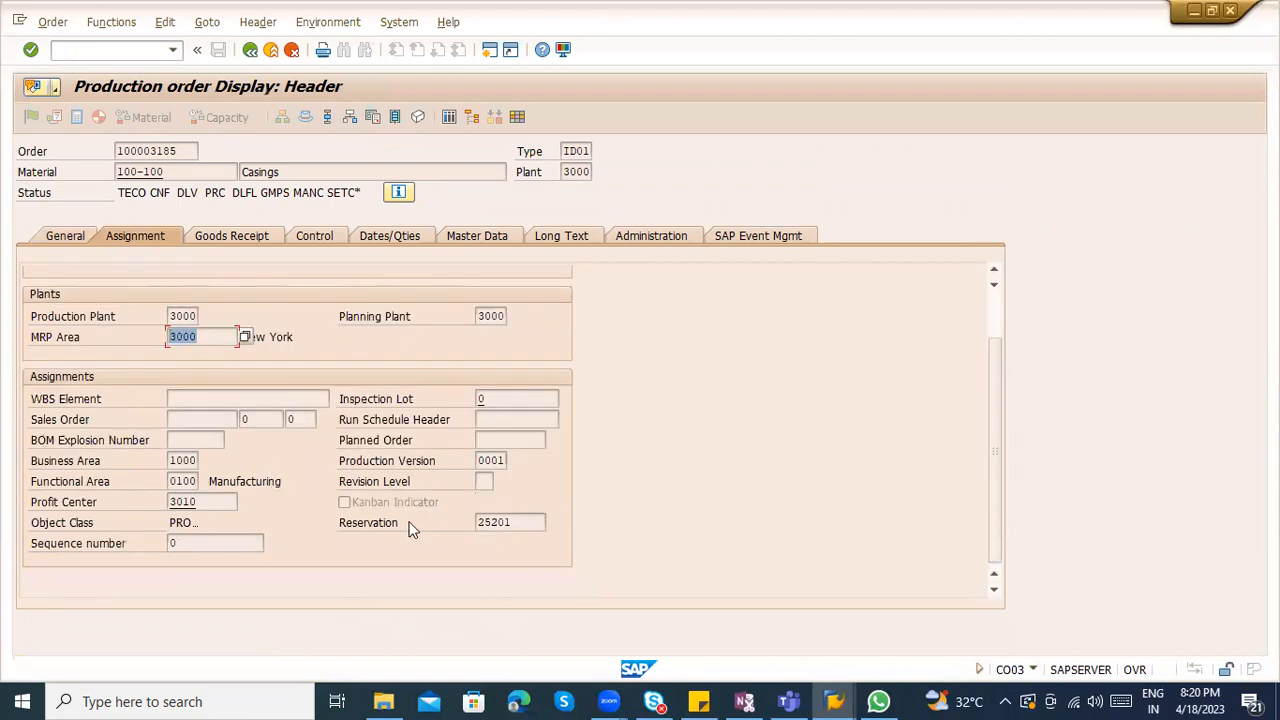
scroll(260, 450, up, 1)
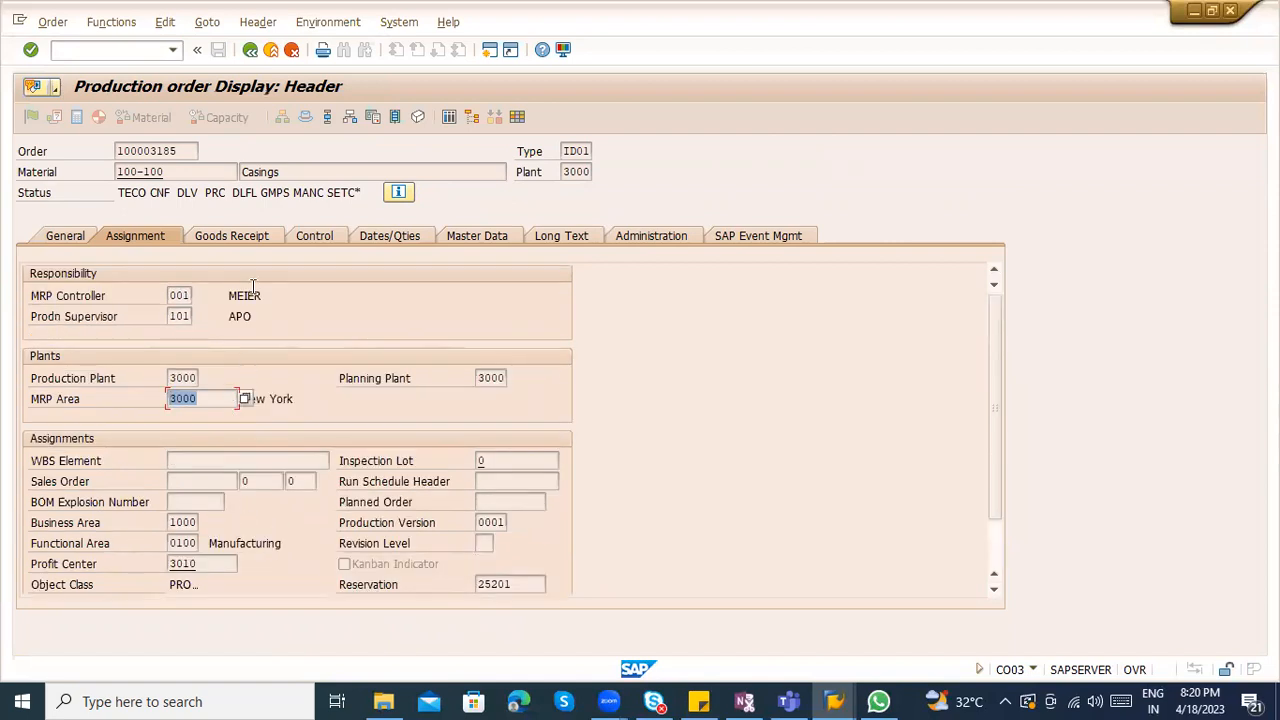
View the order's goods receipt data, checking the stock type options, GR processing time and storage location
click(249, 248)
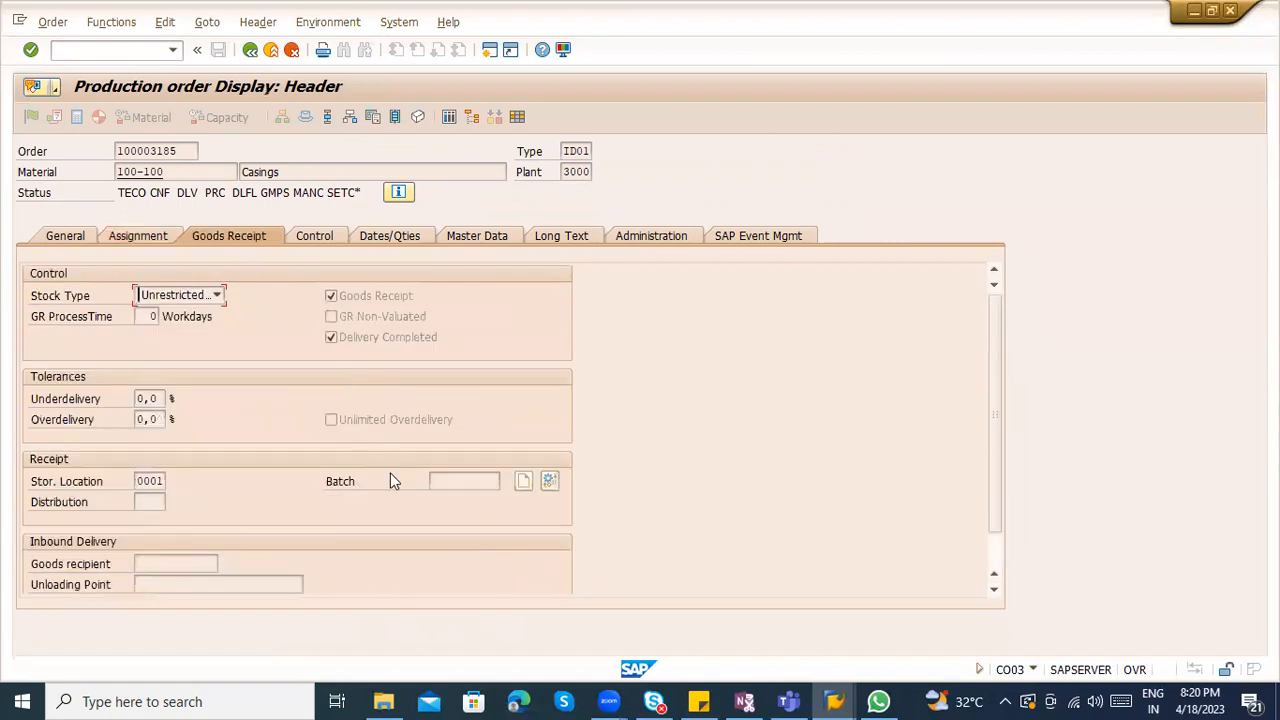
scroll(340, 450, down, 1)
click(285, 368)
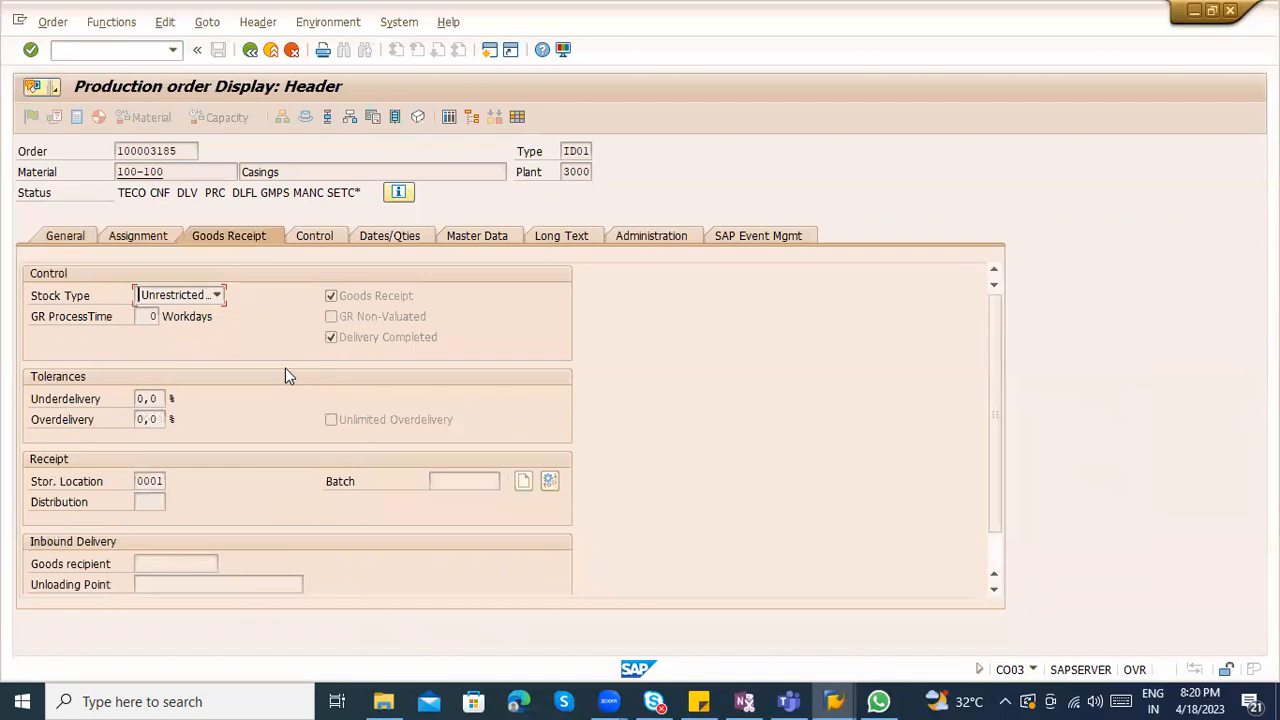
click(218, 297)
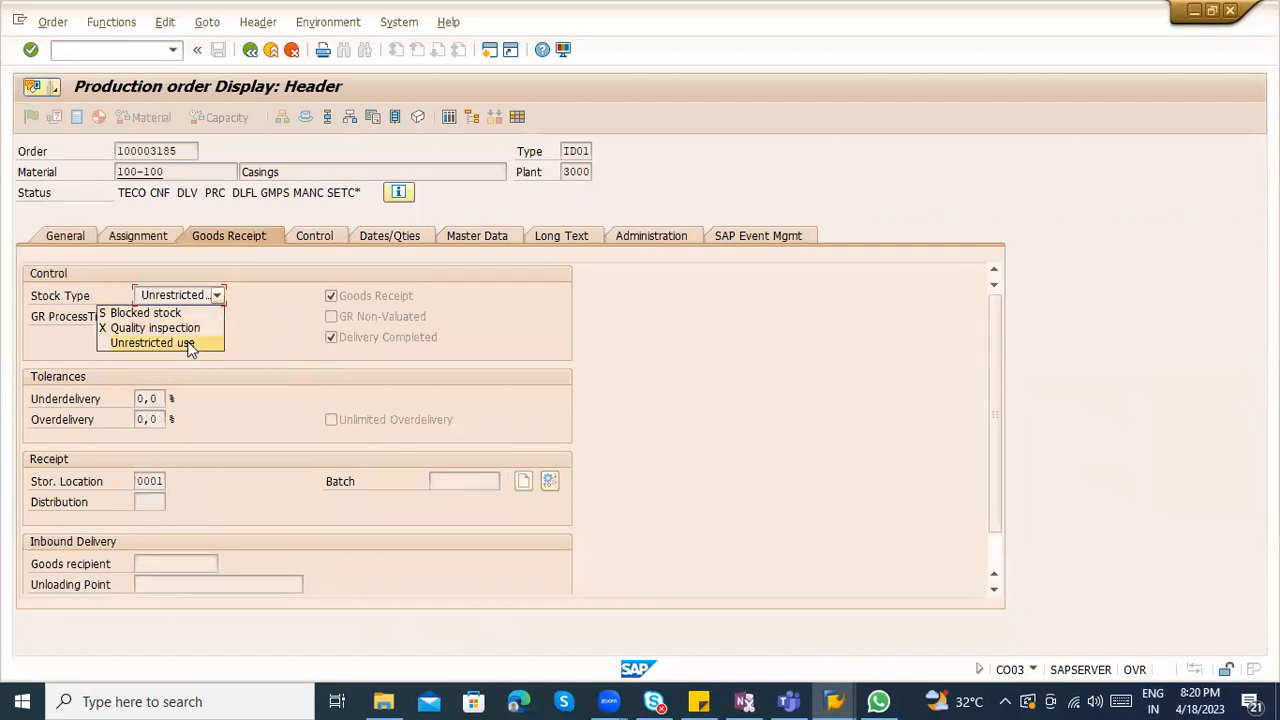
click(251, 320)
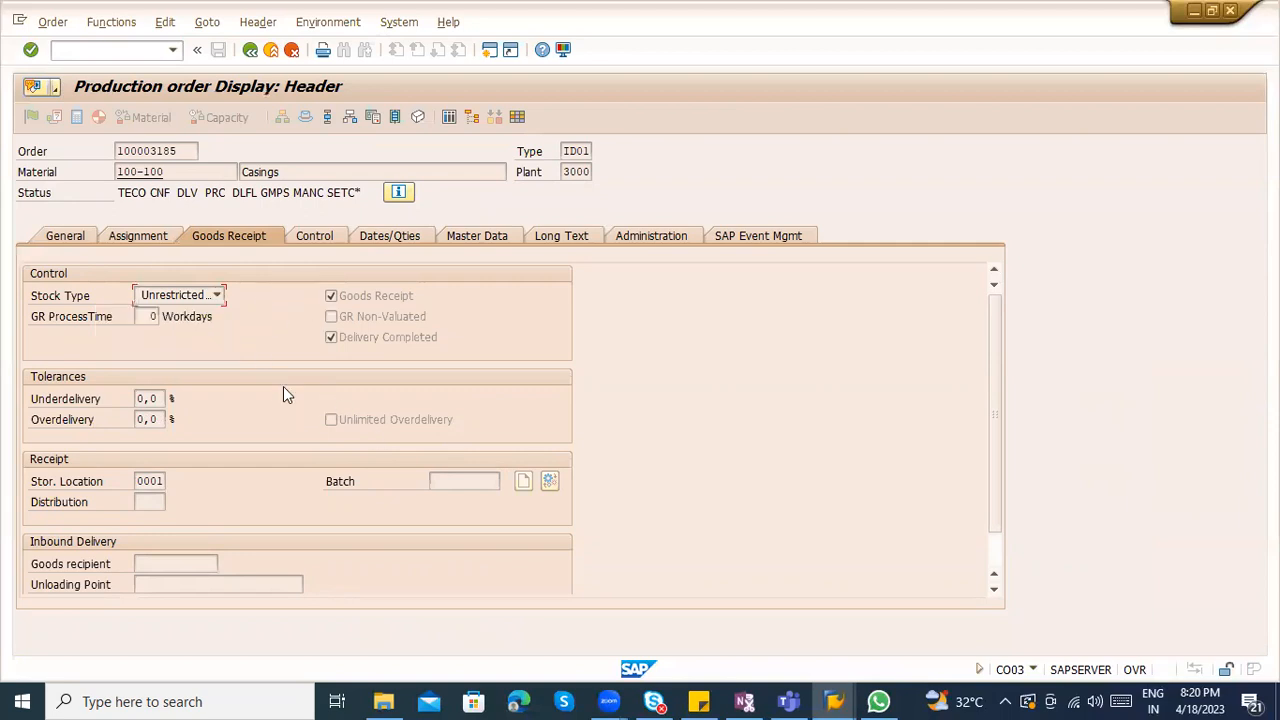
click(150, 316)
double_click(137, 481)
Open the order's component overview and review the components planned for material 100-100
click(350, 118)
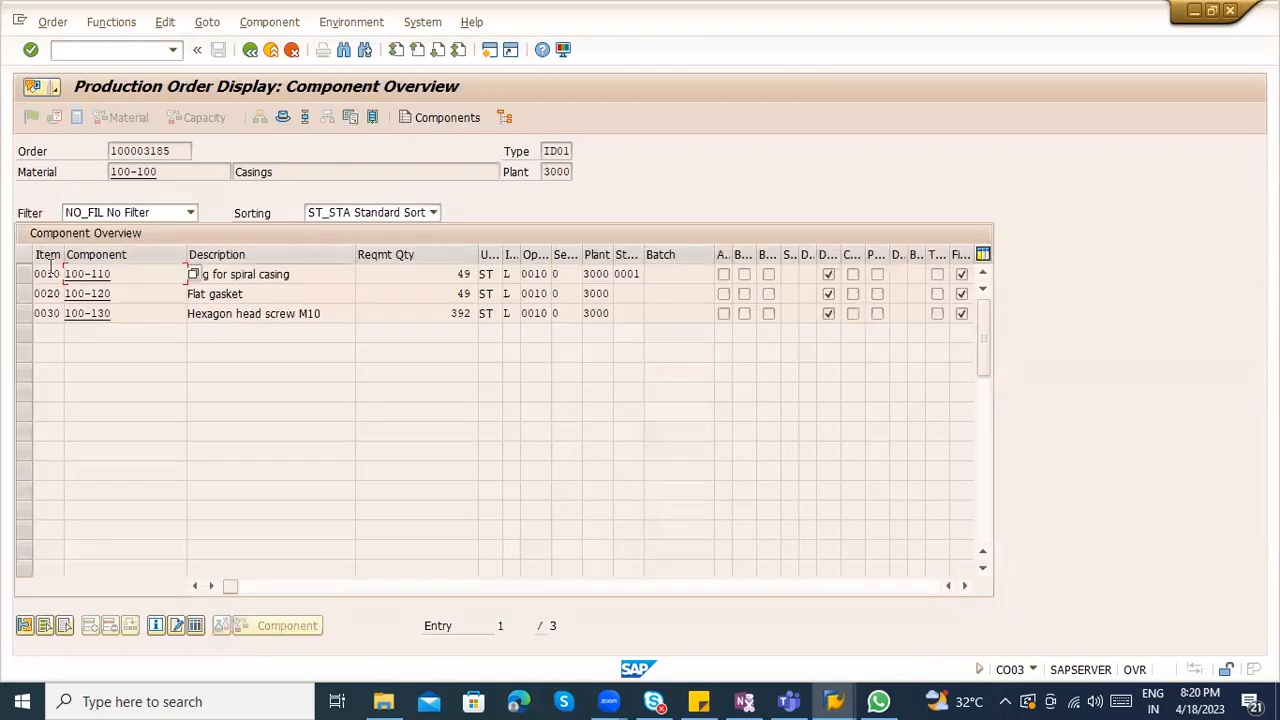
drag(28, 274, 28, 313)
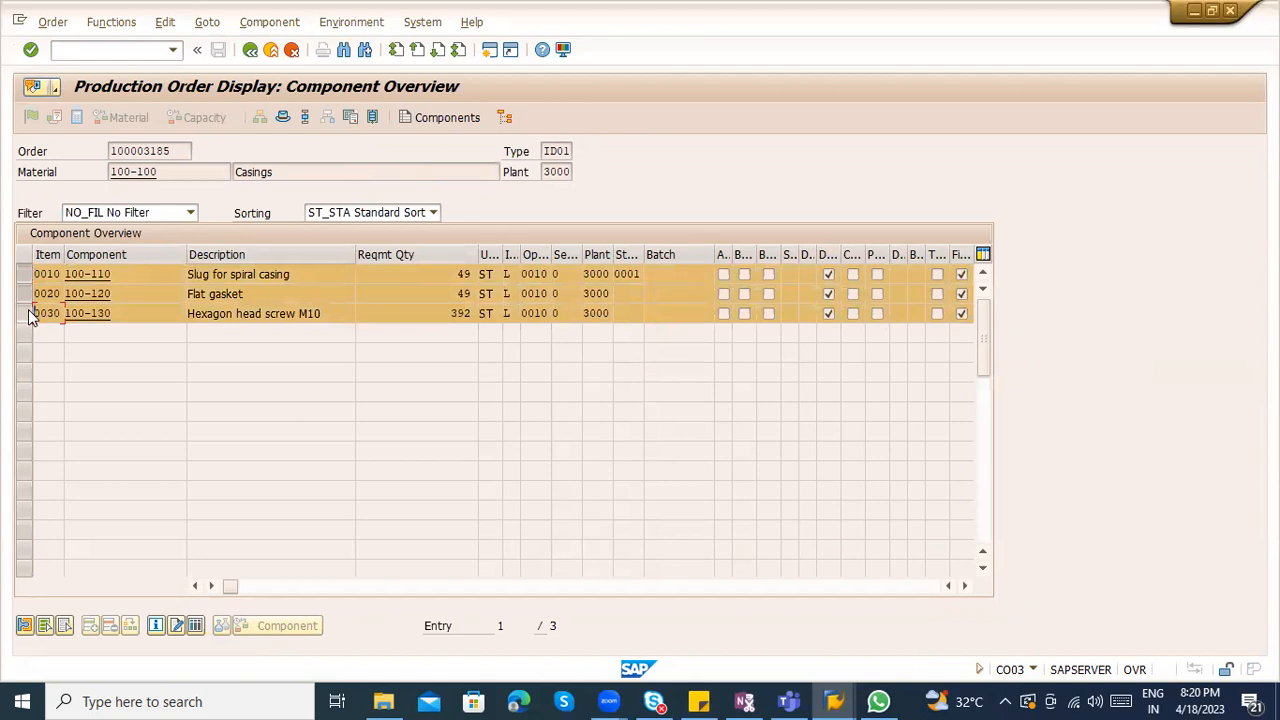
click(250, 278)
click(290, 314)
click(286, 274)
drag(160, 172, 106, 172)
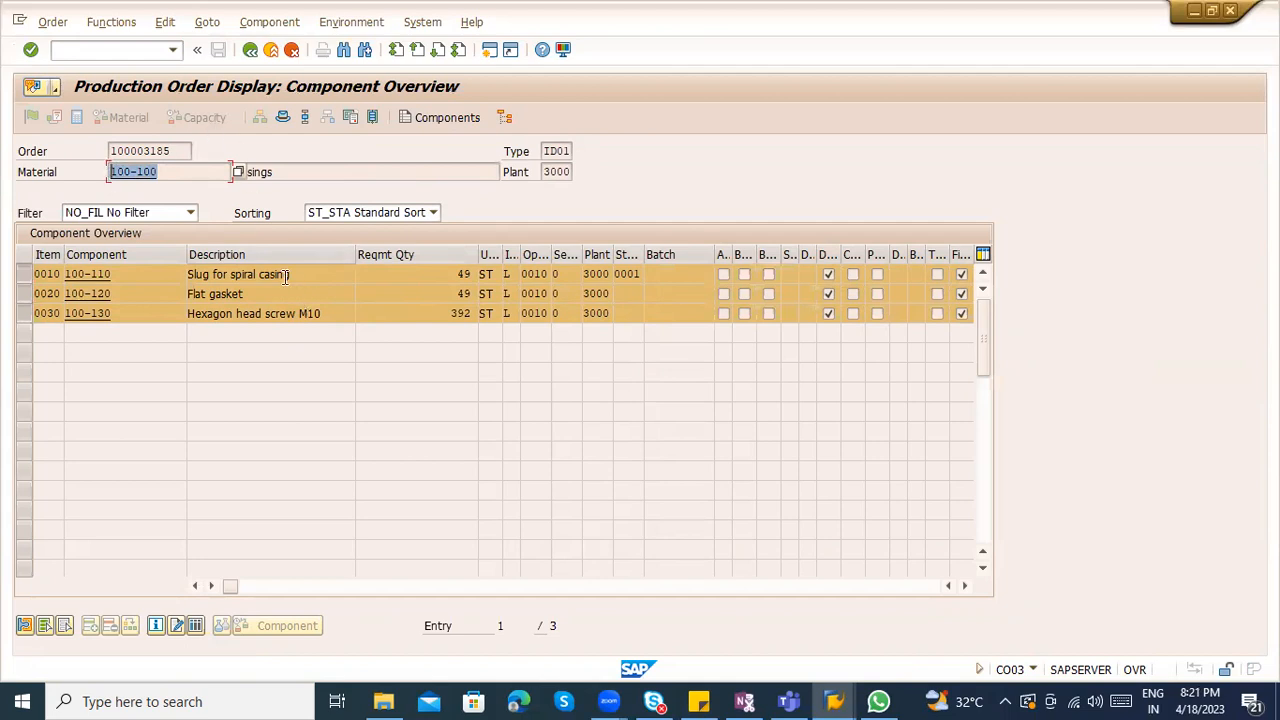
Return to the general data of the order header and check the total quantity
click(250, 50)
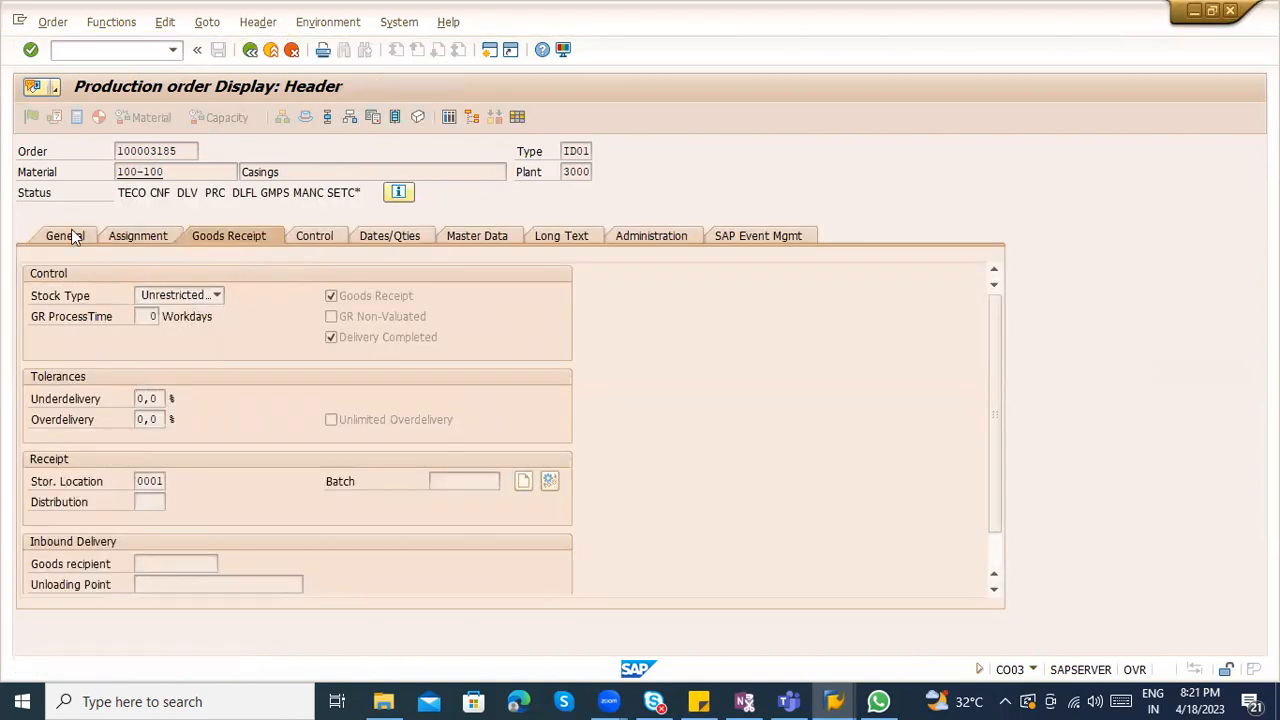
click(74, 236)
drag(152, 291, 123, 293)
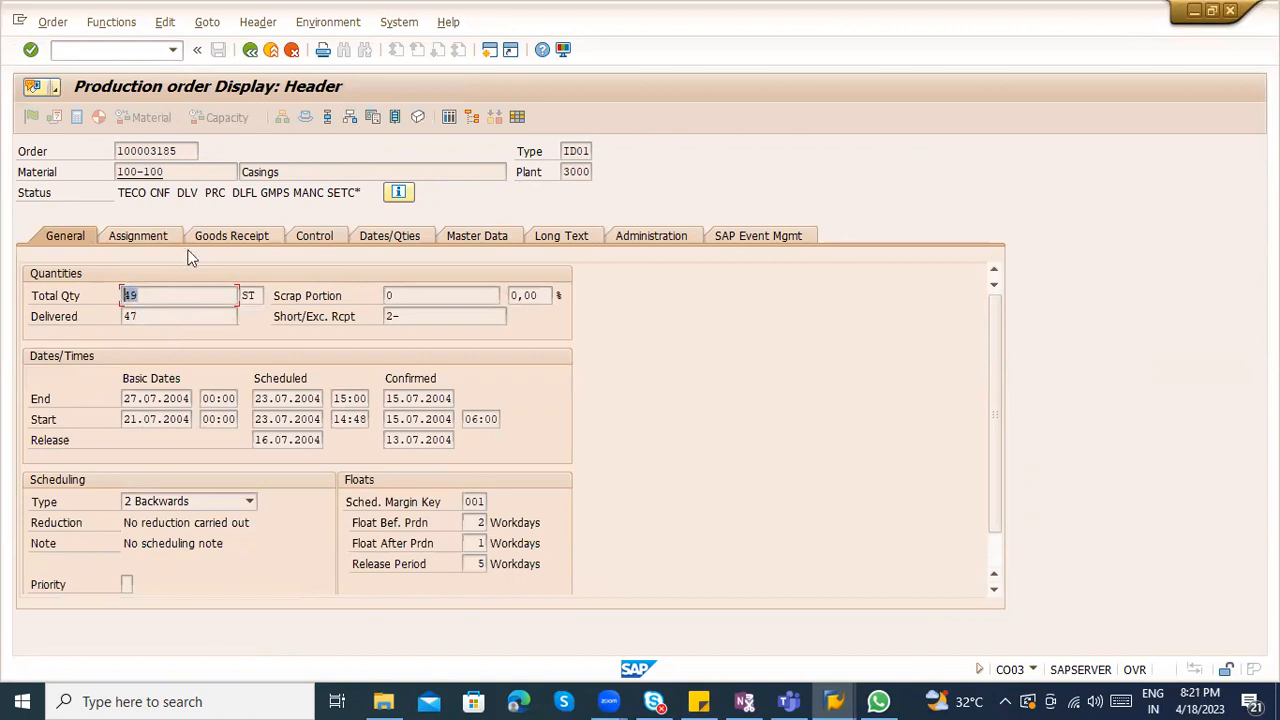
Reopen the component overview and check the component list against header material 100-100
click(350, 119)
click(351, 120)
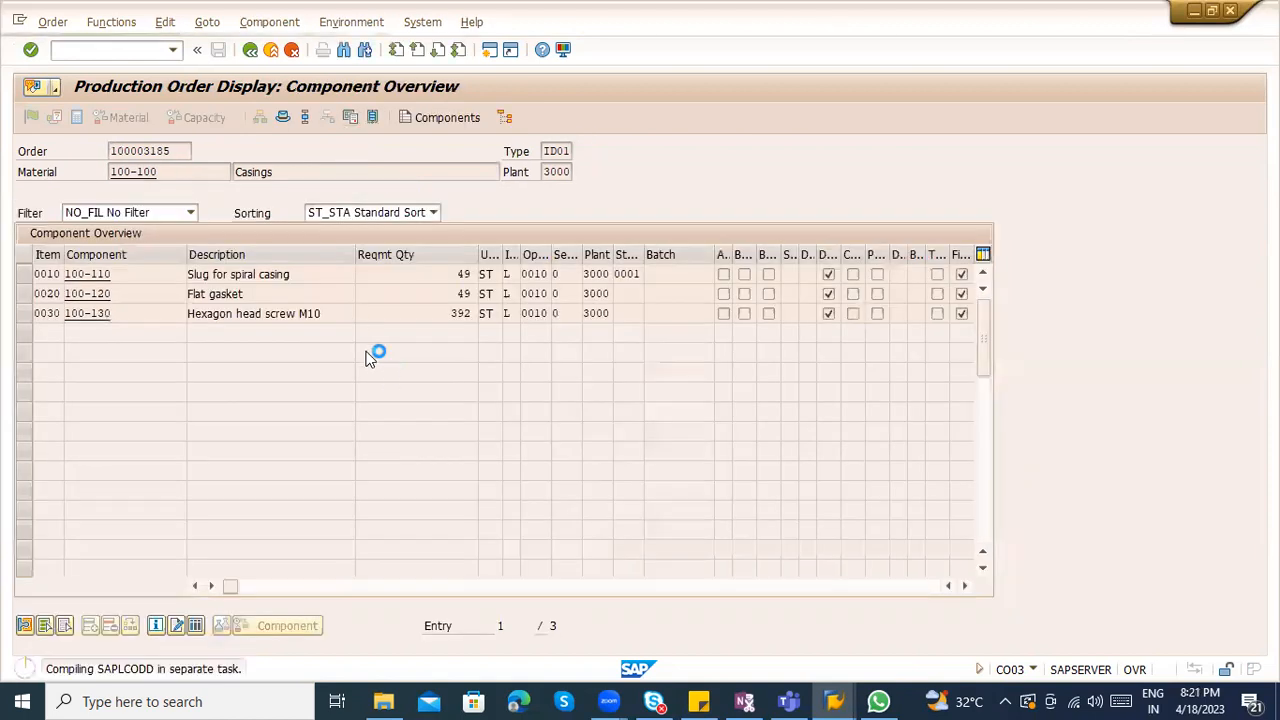
click(250, 49)
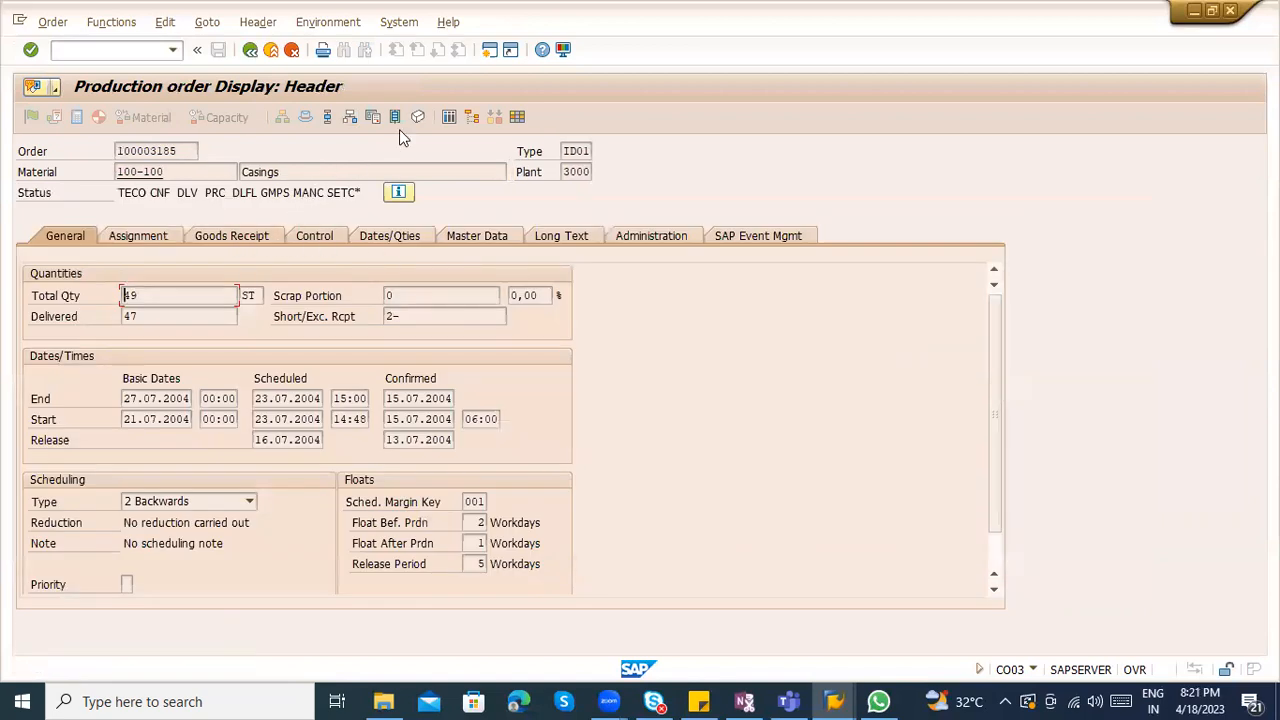
click(351, 117)
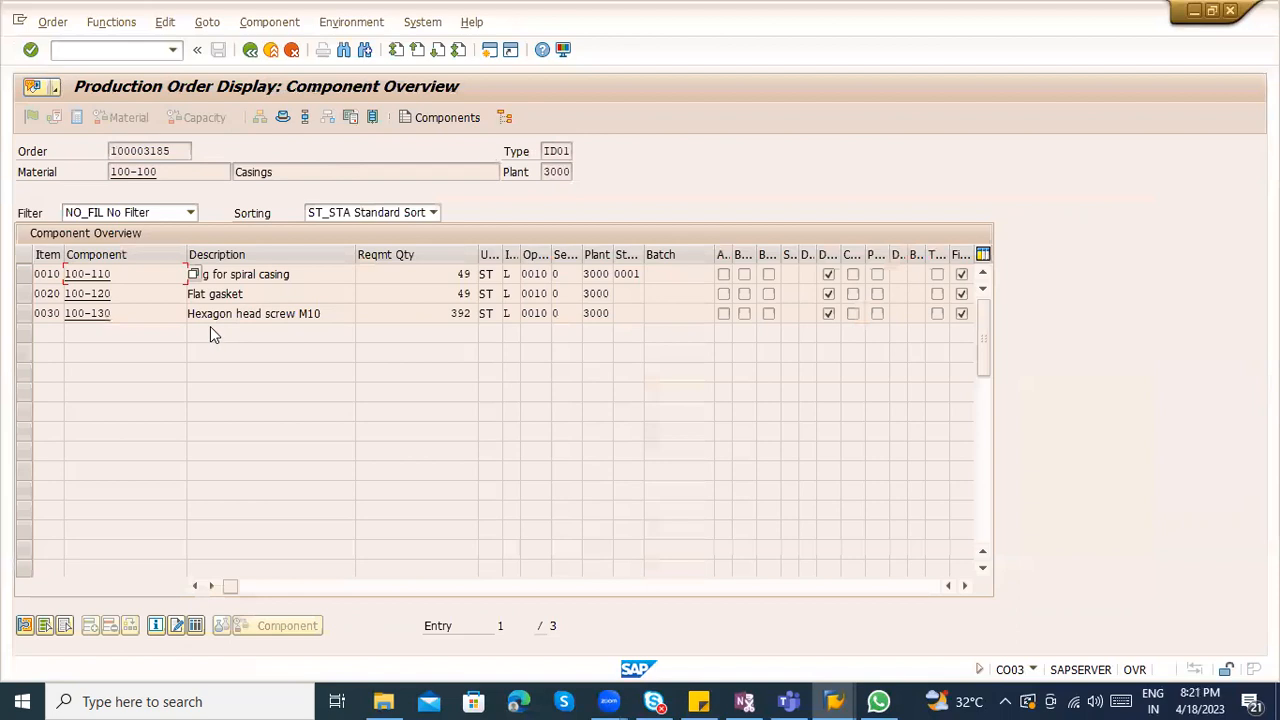
click(152, 292)
click(171, 171)
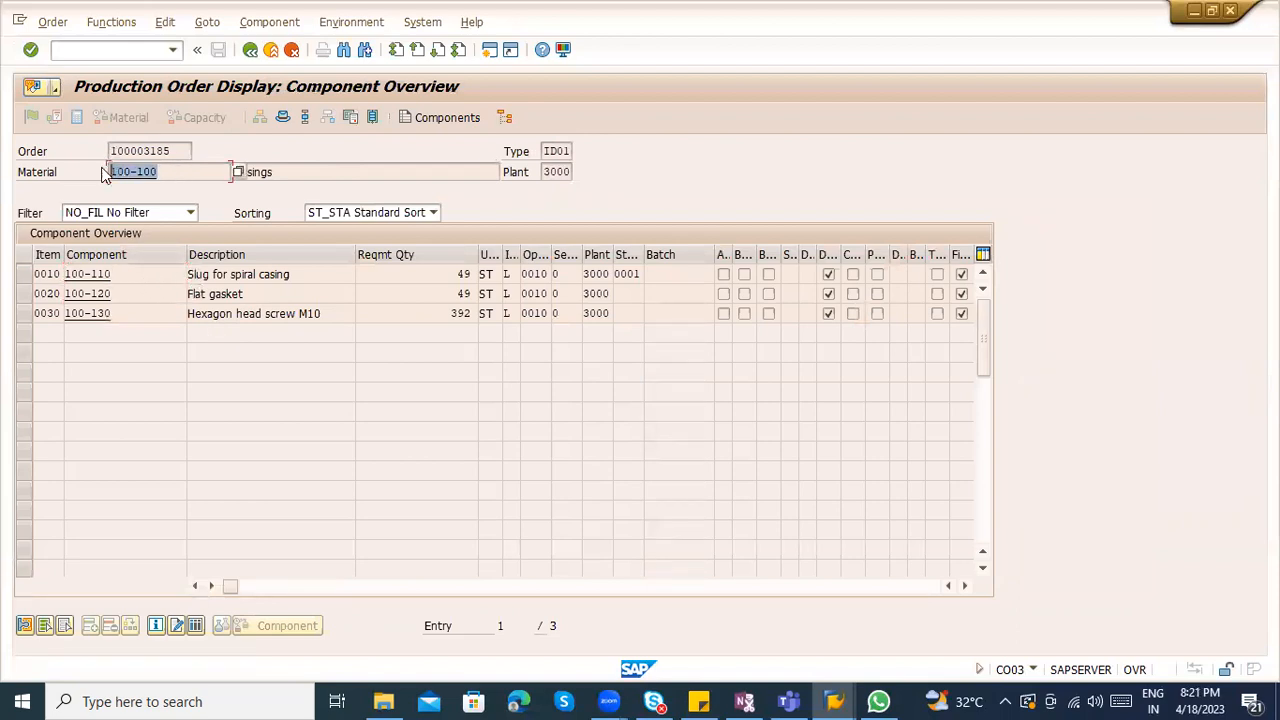
Open transaction CS03 in a new session and display the production BOM of material 100-100 in plant 1000
click(109, 49)
text(/ocs03)
key(Return)
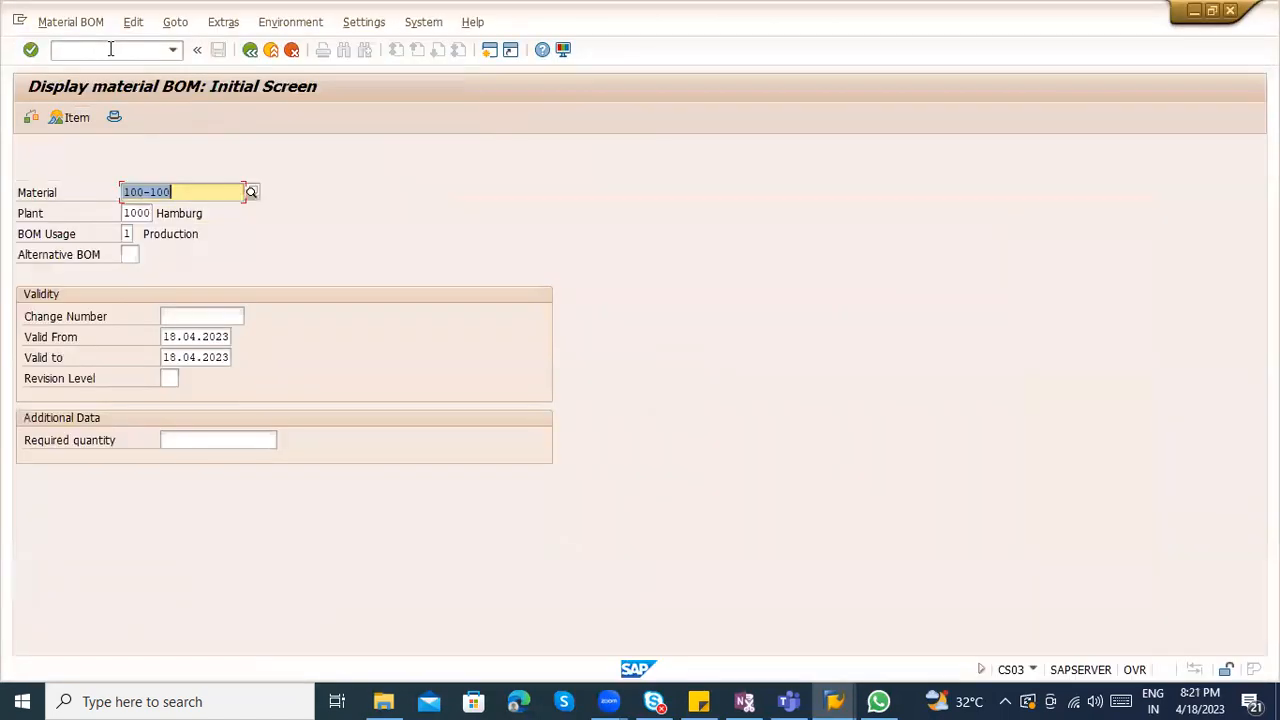
key(Return)
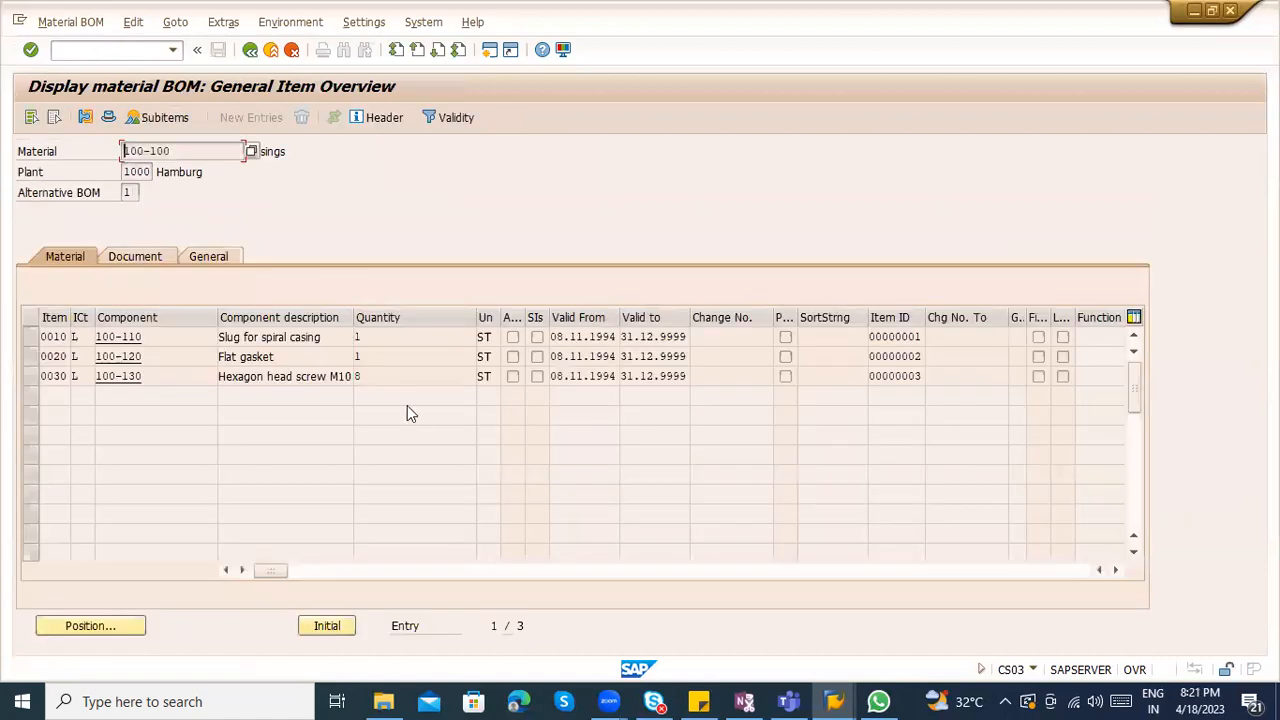
Check the BOM quantities of components 100-110, 100-120 and 100-130
click(377, 337)
click(378, 354)
click(382, 373)
click(377, 339)
click(187, 357)
click(369, 356)
click(391, 376)
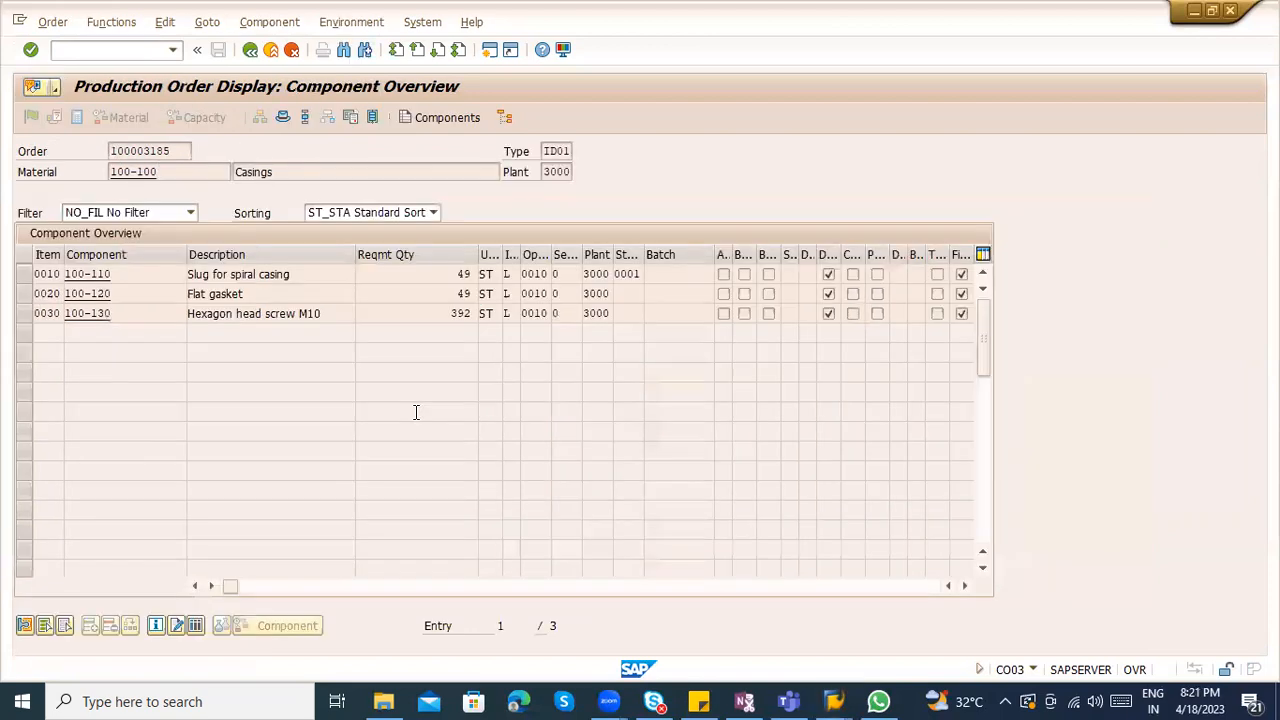
In the CO03 session, compare the requirement quantities of the three order components with their BOM quantities
click(438, 314)
click(443, 278)
click(440, 293)
click(440, 318)
click(429, 278)
drag(429, 278, 463, 294)
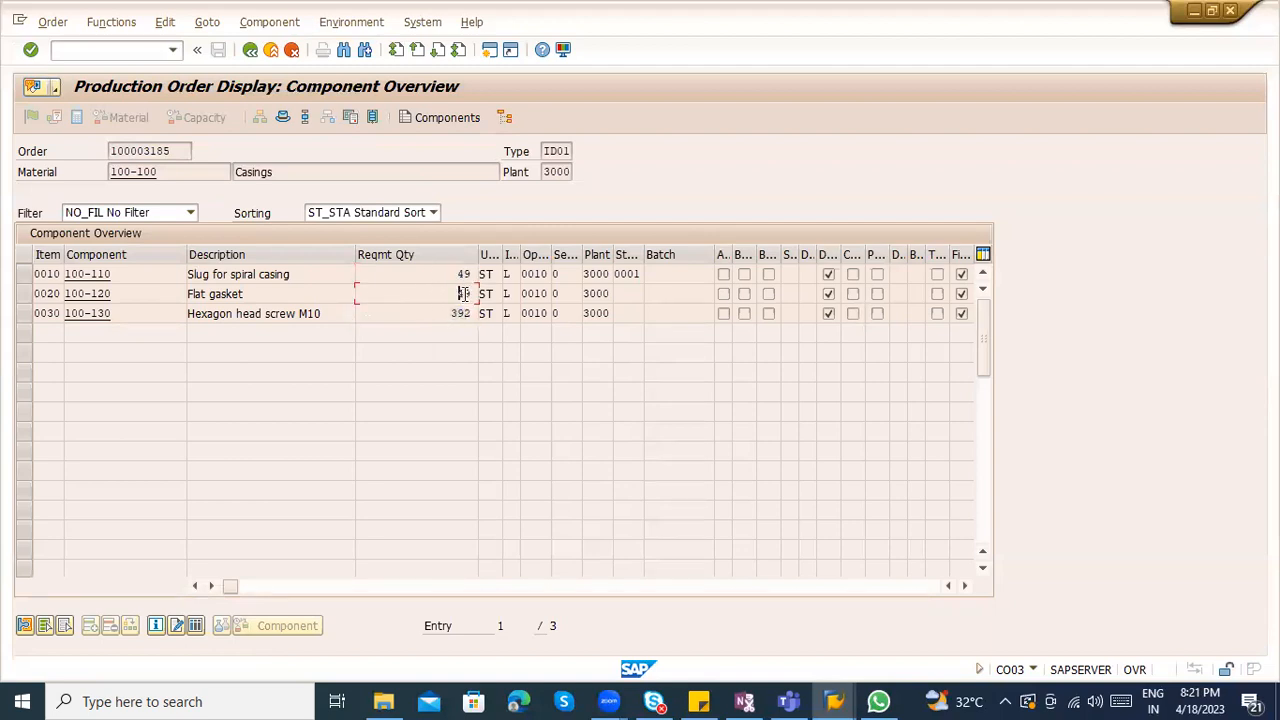
key(ctrl+space)
click(445, 260)
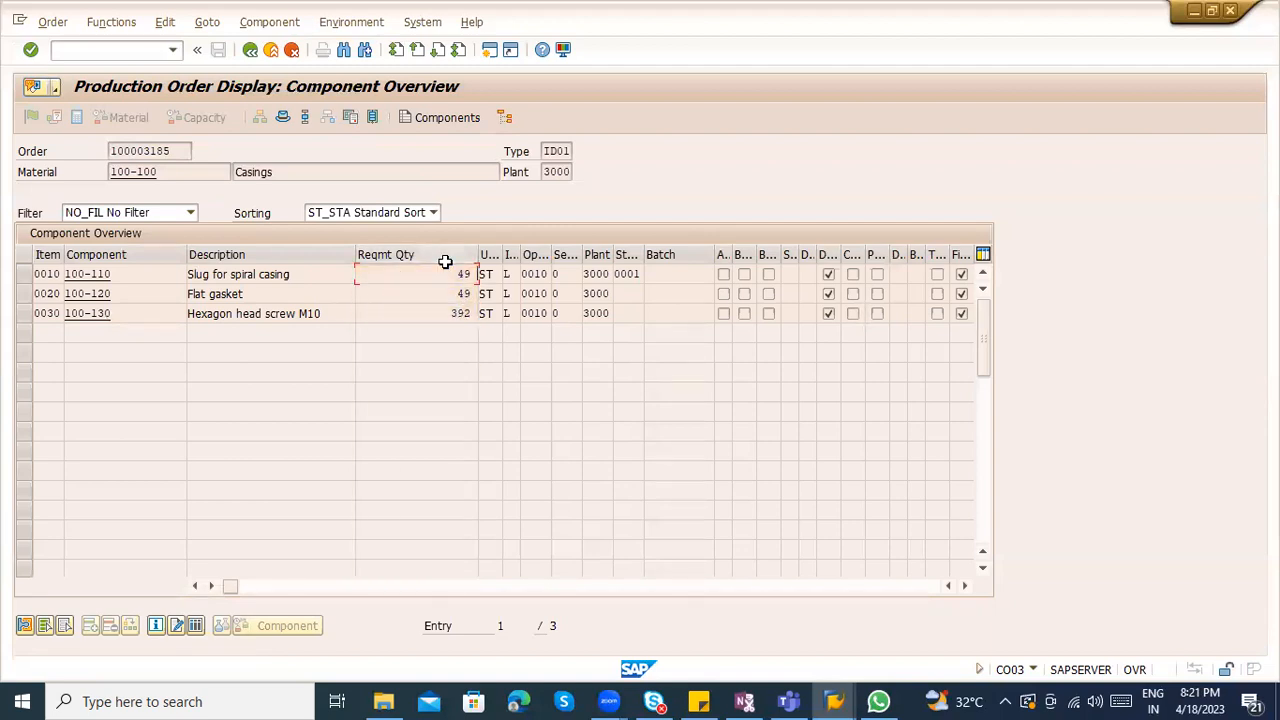
Open the details of component 100-110 and review its reservation, quantities, dates and general indicators
double_click(291, 276)
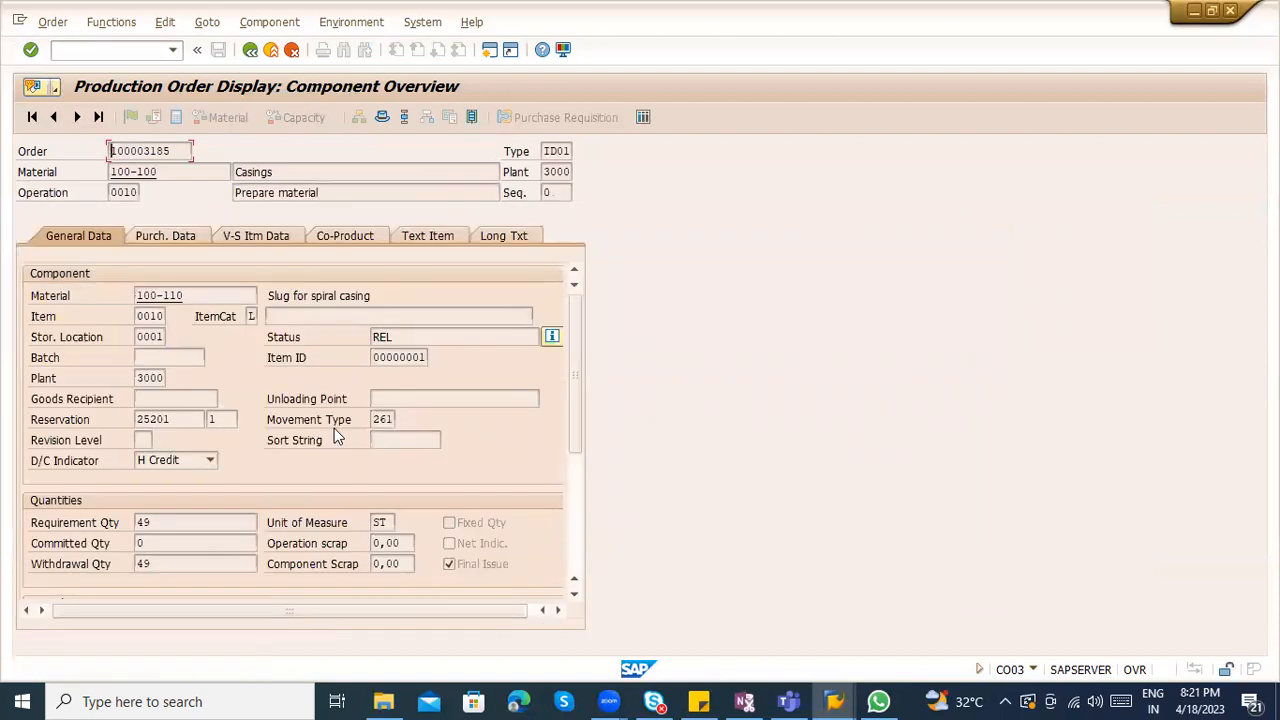
drag(182, 418, 124, 418)
click(575, 475)
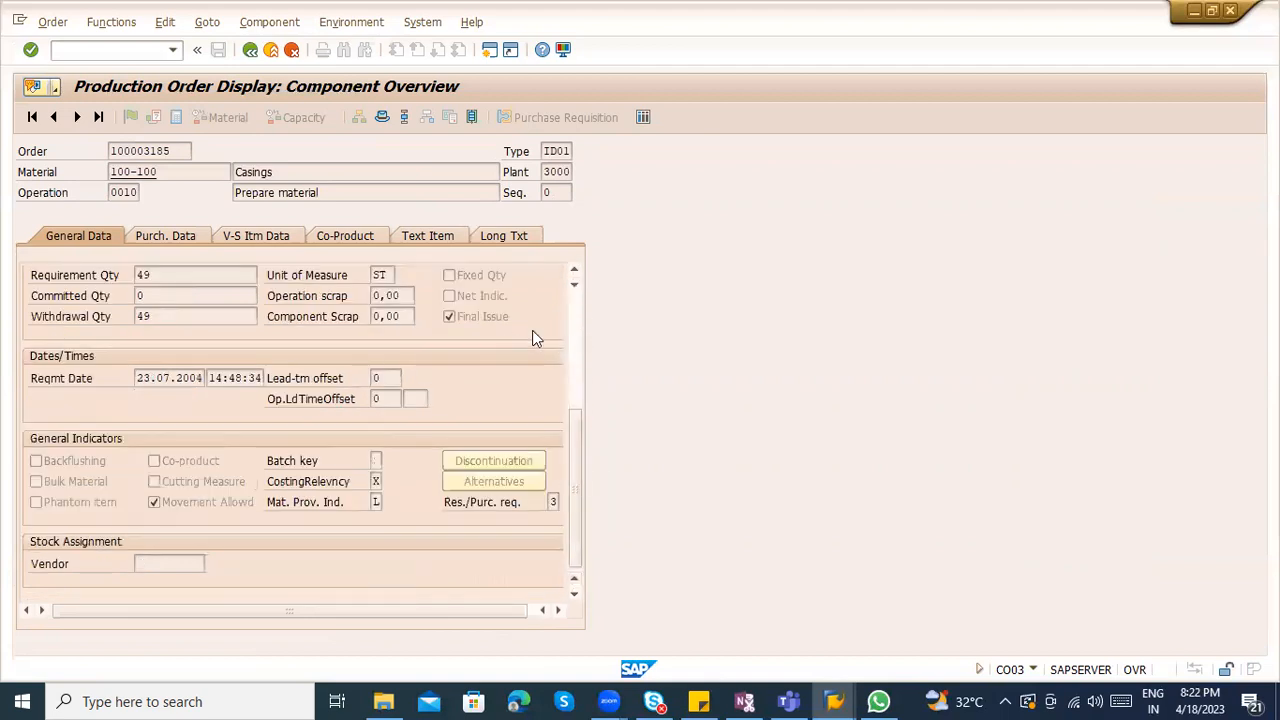
click(578, 312)
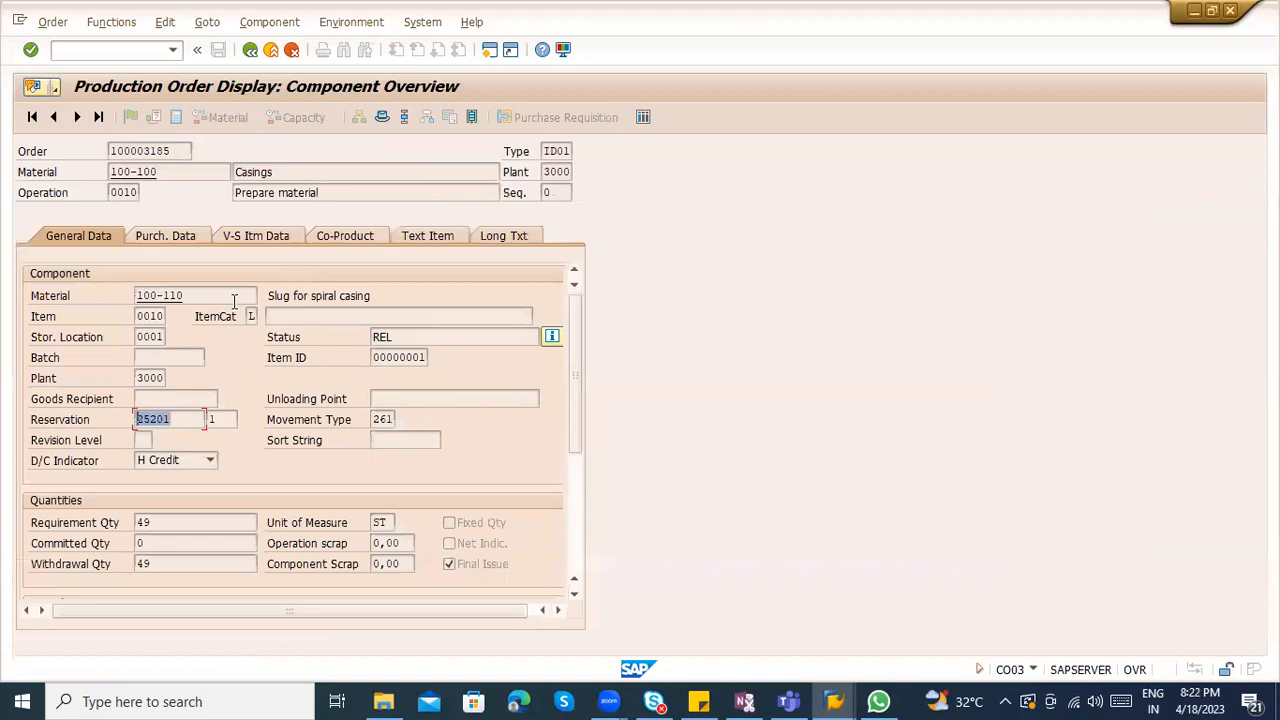
Try to view the purchasing and co-product data of component 100-110, and return to the component overview
key(Return)
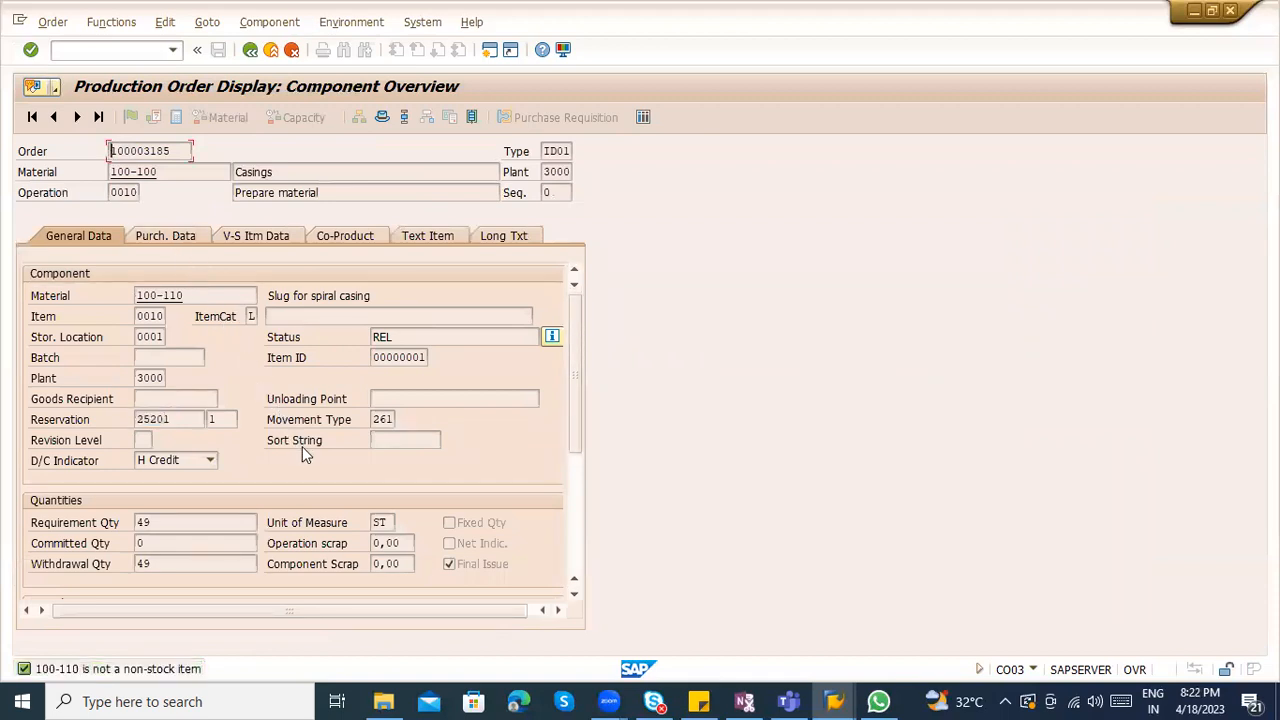
mouse_move(572, 424)
mouse_down()
mouse_move(587, 511)
mouse_move(594, 407)
mouse_move(583, 403)
mouse_up()
click(207, 241)
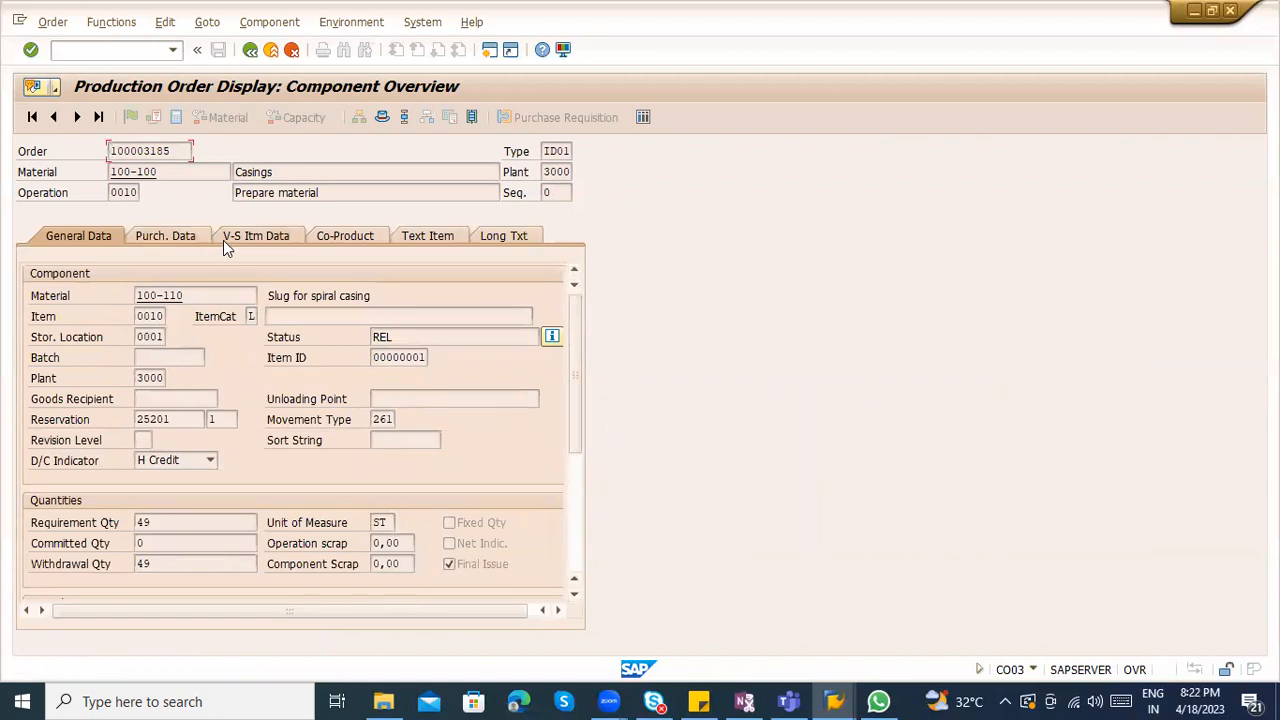
click(370, 238)
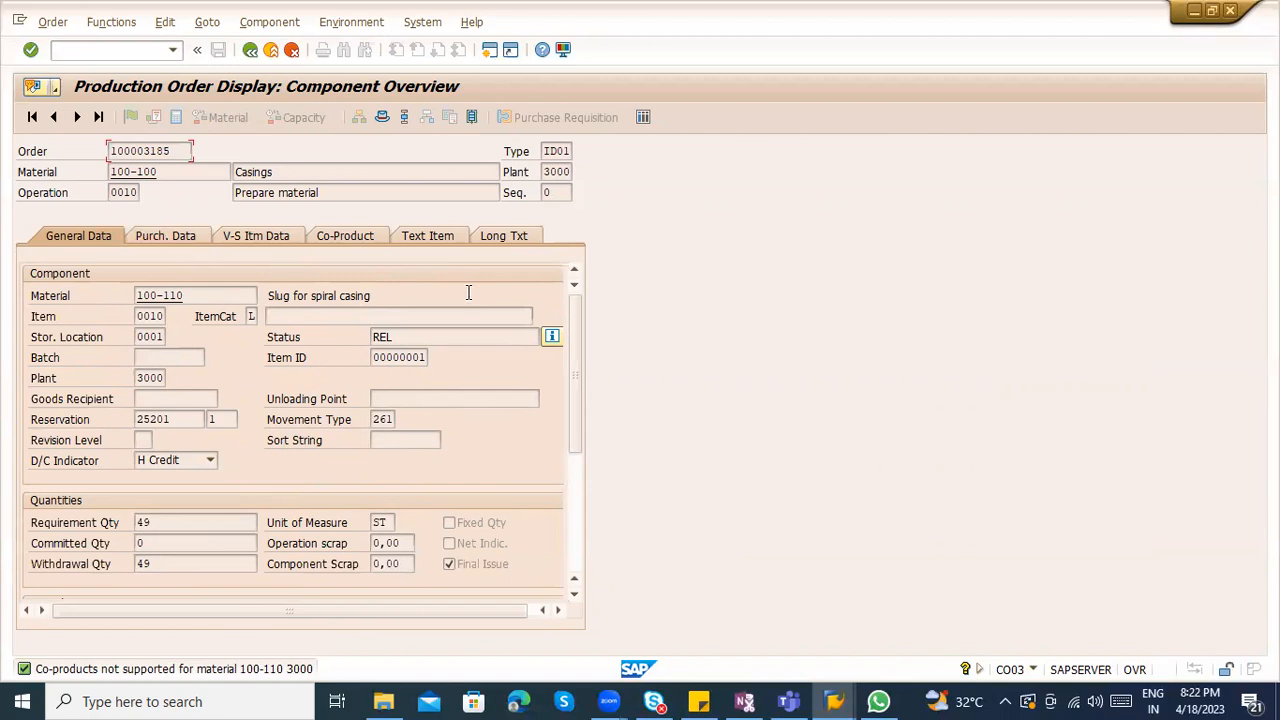
click(250, 49)
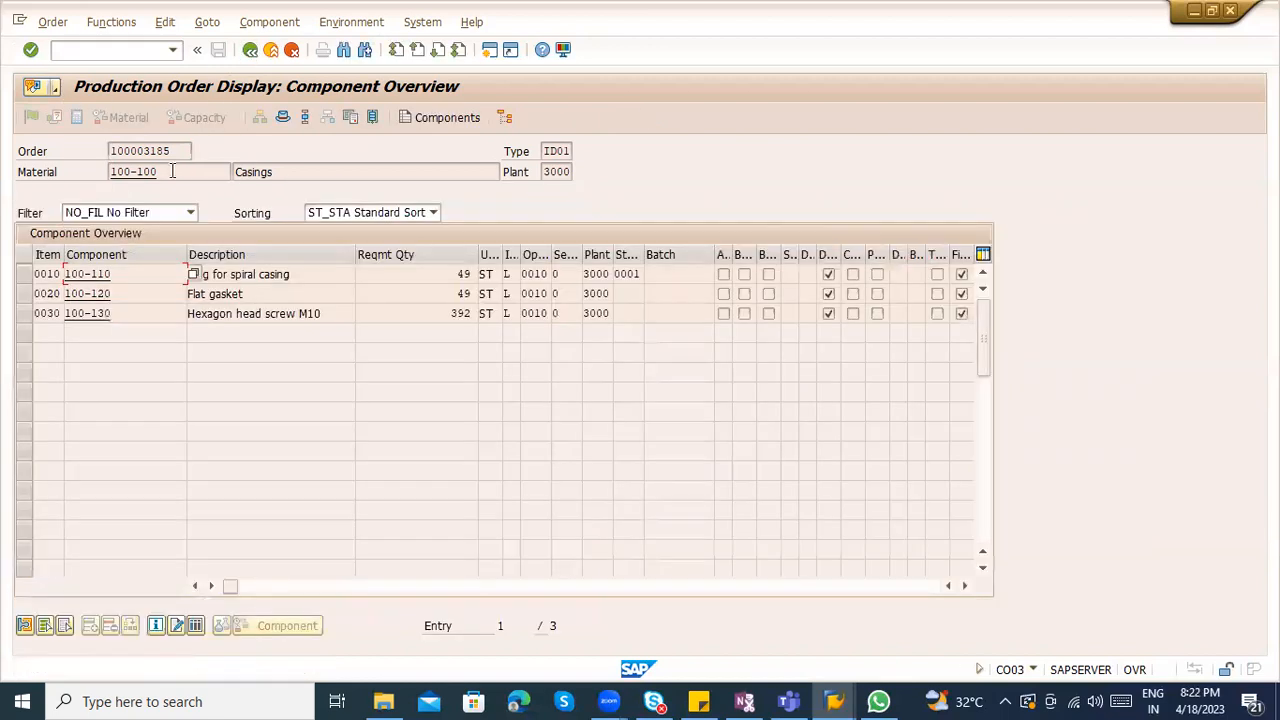
Leave the production order display and start production order creation with transaction CO01
drag(180, 151, 90, 148)
click(104, 365)
click(107, 49)
text(/nco01)
key(Return)
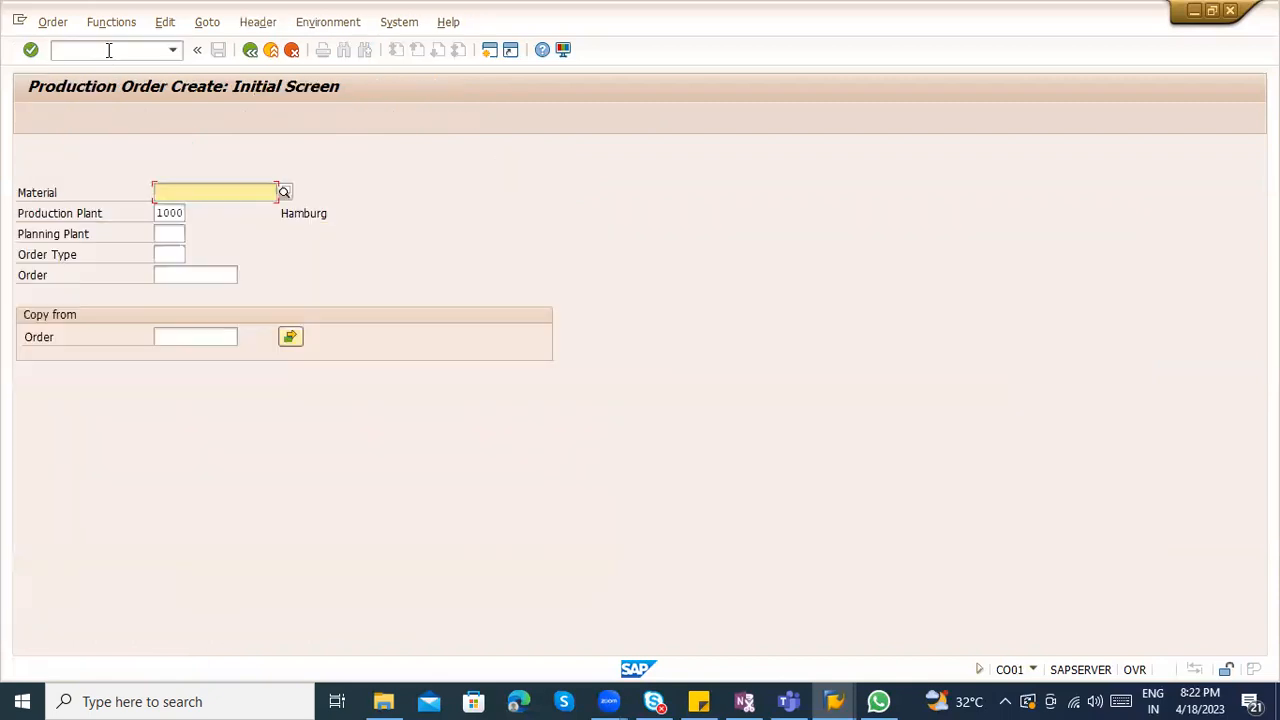
Enter material 100-100 and planning plant 1000 for the new production order and continue to its header
click(217, 189)
text(1)
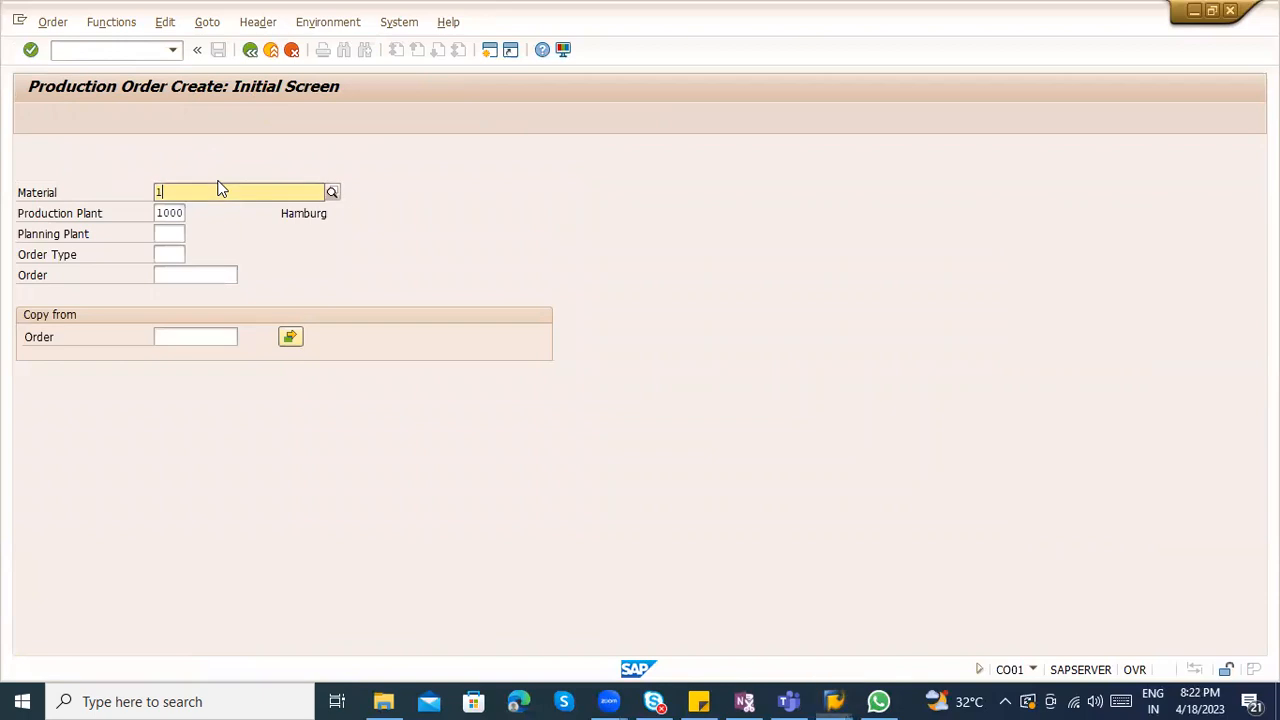
text(00-100)
key(Tab)
key(Tab)
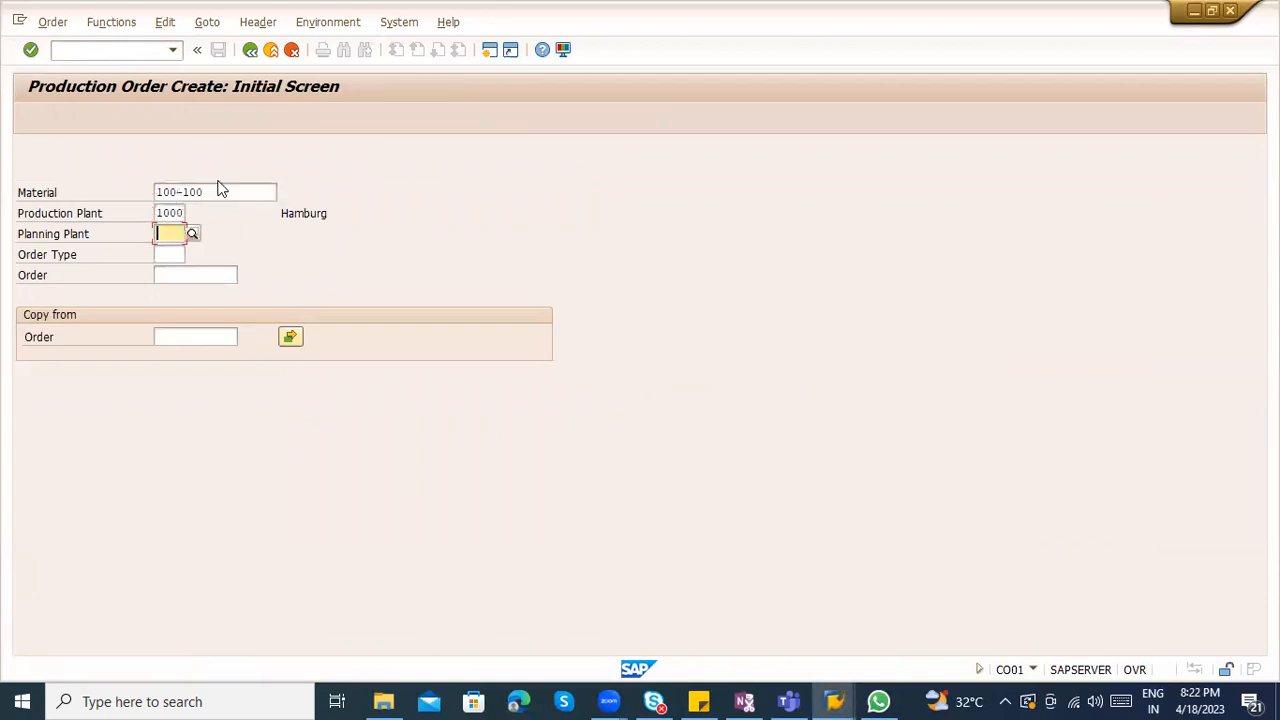
text(1000)
key(Tab)
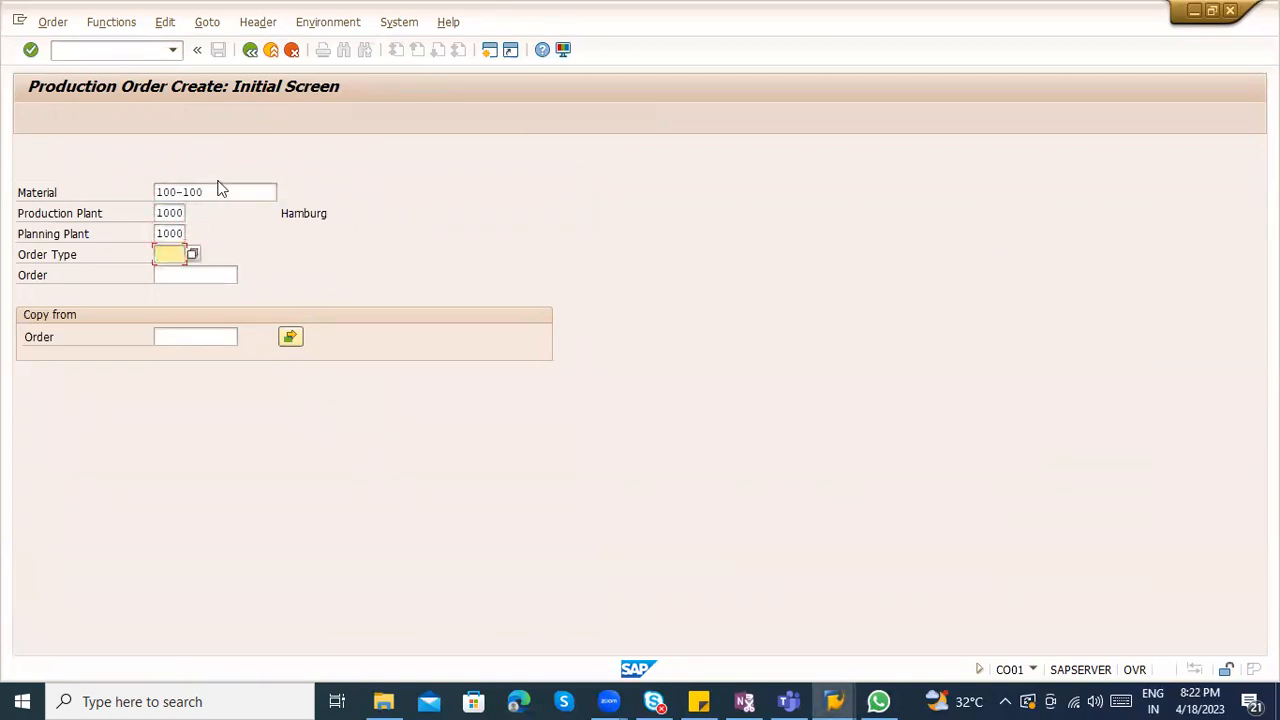
key(Return)
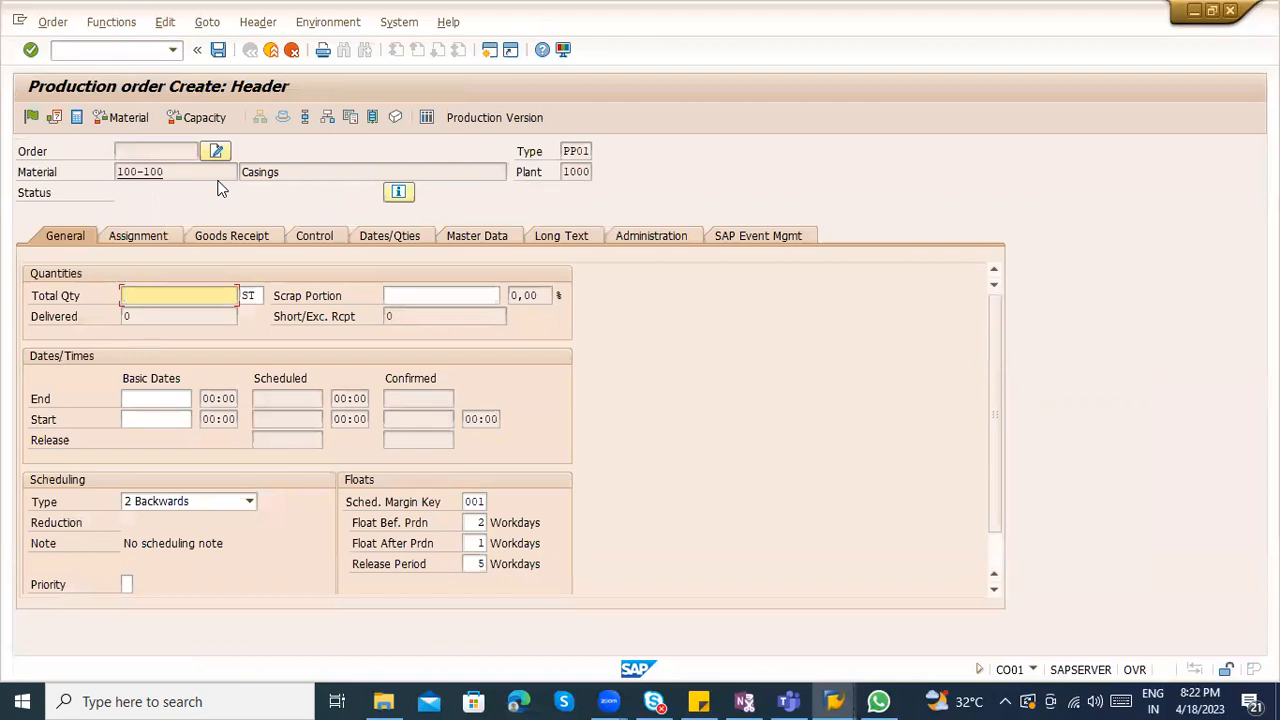
Set the order's total quantity to 100, its basic end date to 19.04.2023 and its start date to 18.04.2023
text(100)
key(Return)
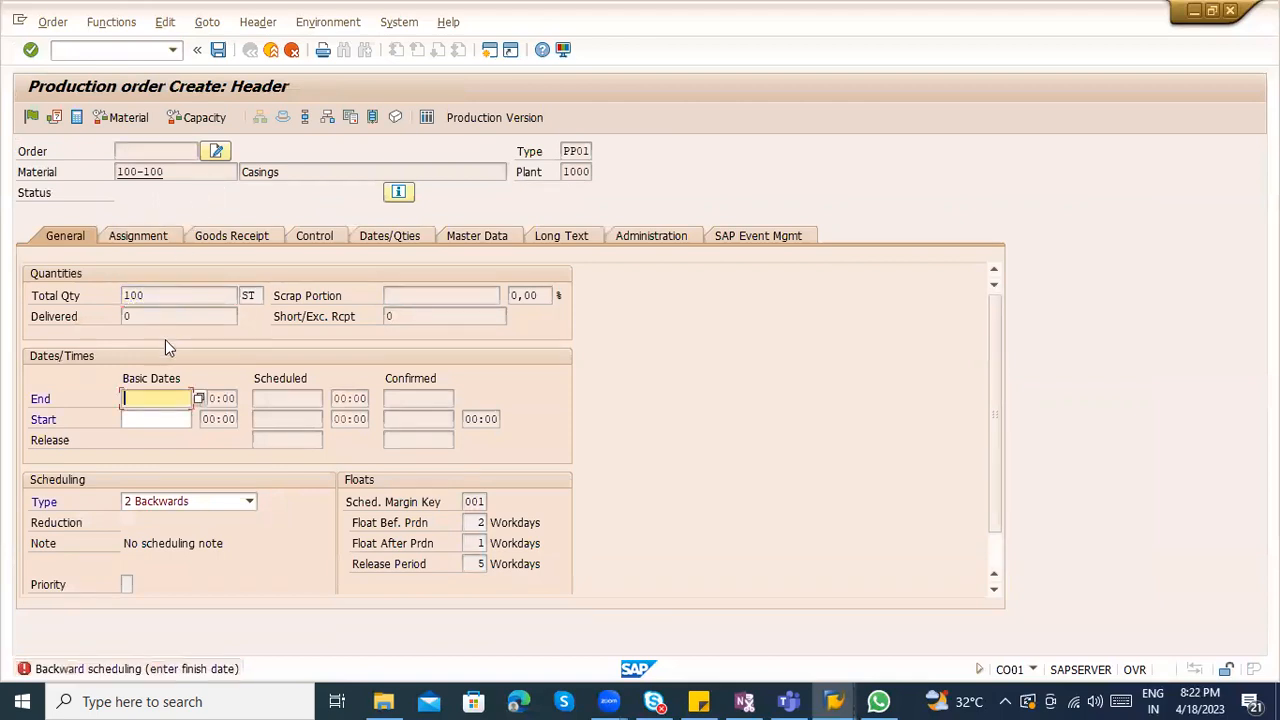
click(199, 398)
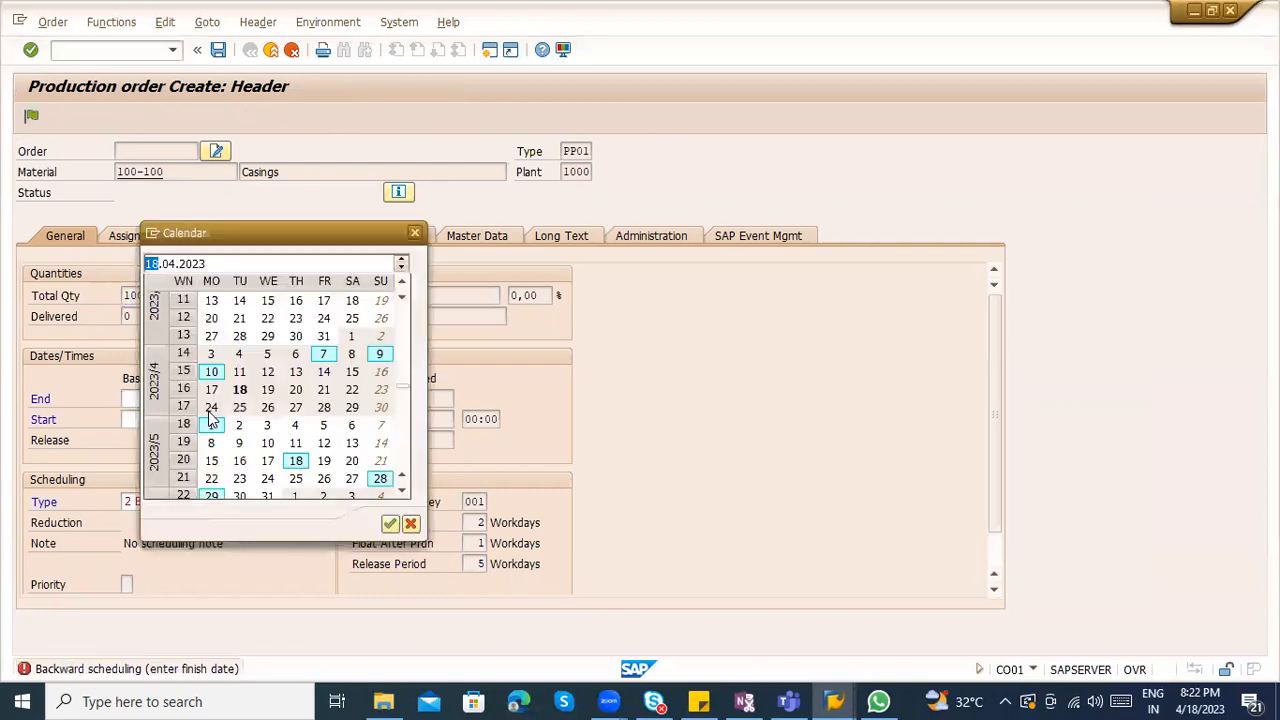
double_click(268, 389)
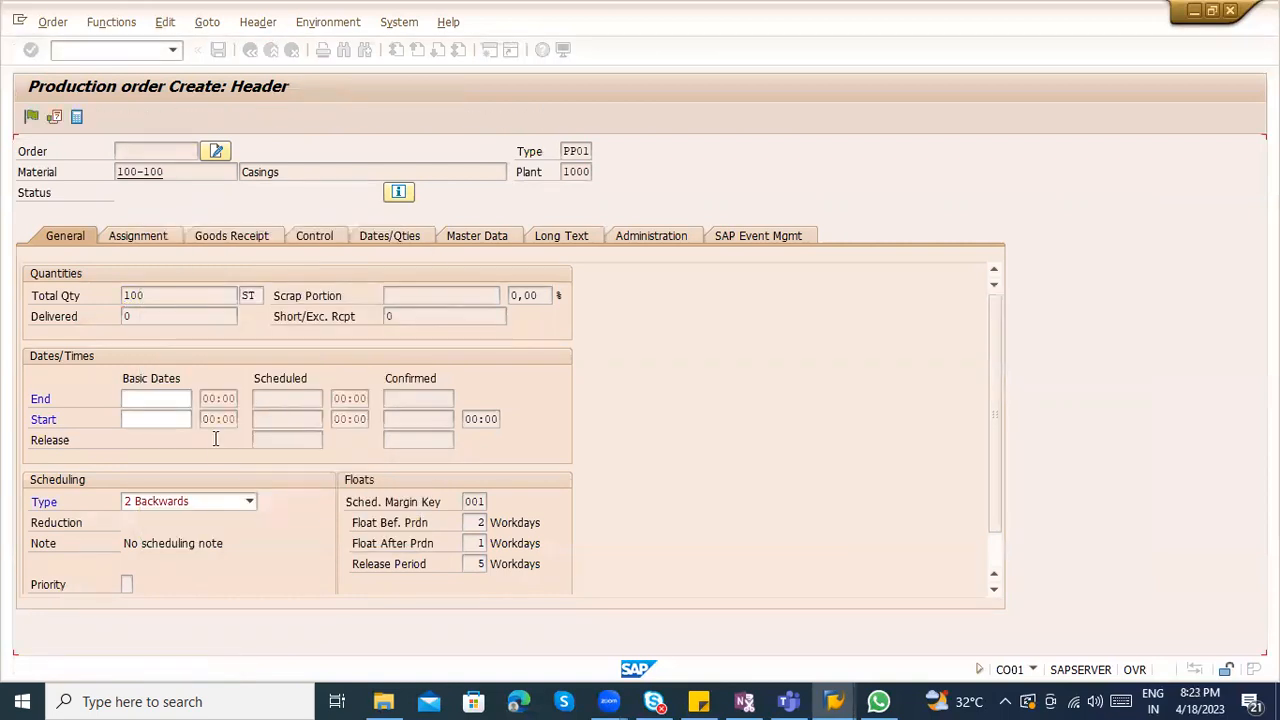
click(190, 420)
click(202, 420)
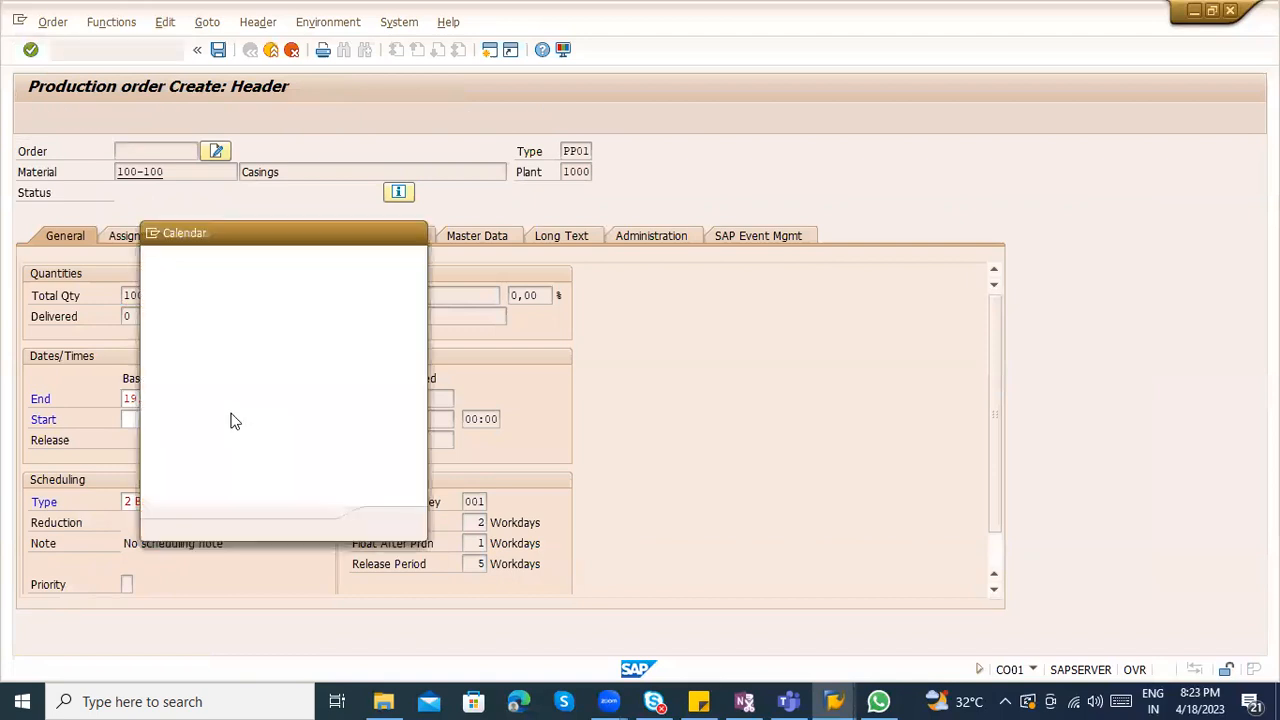
double_click(236, 389)
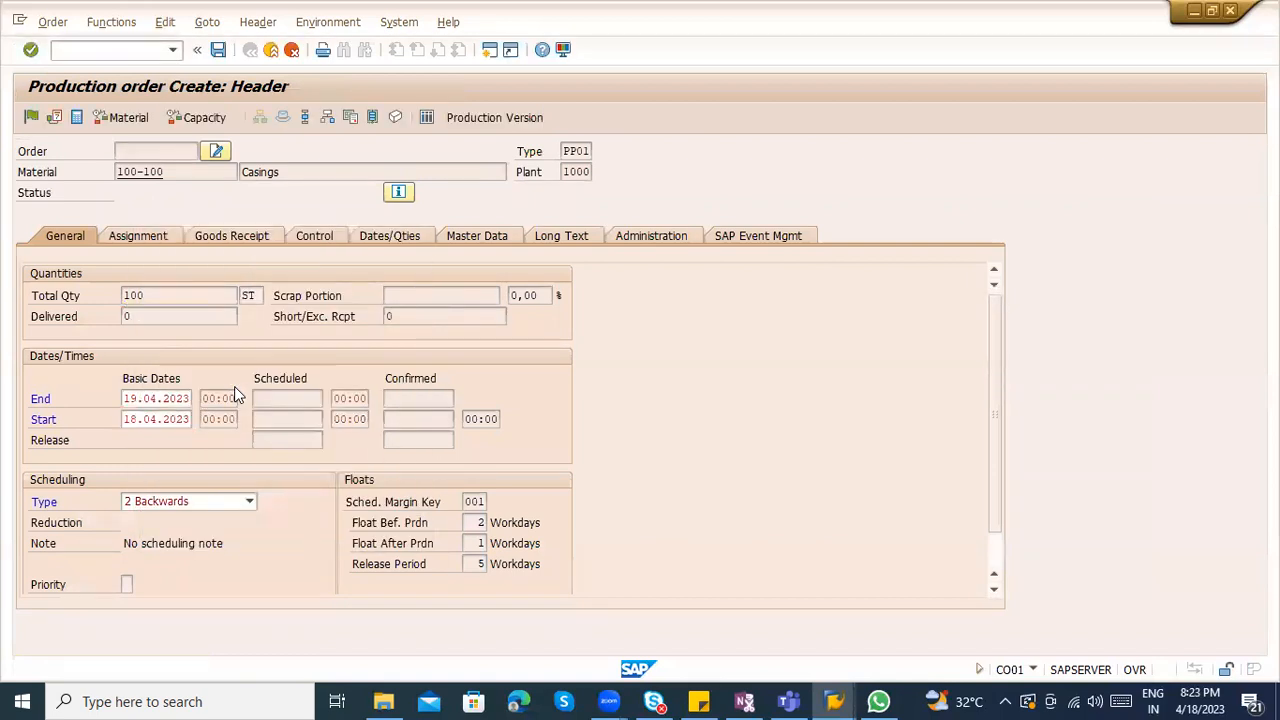
Confirm the header data, choose production version 0001 and accept the transfer of the document link
key(Return)
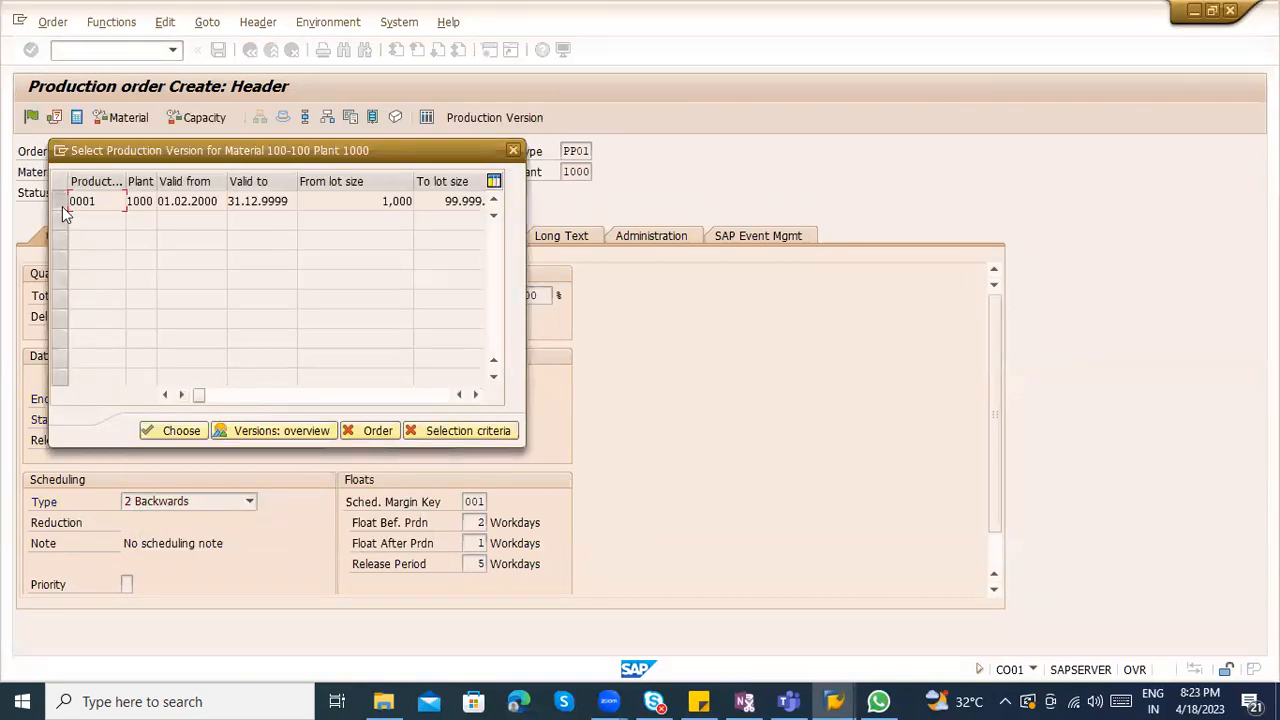
click(60, 205)
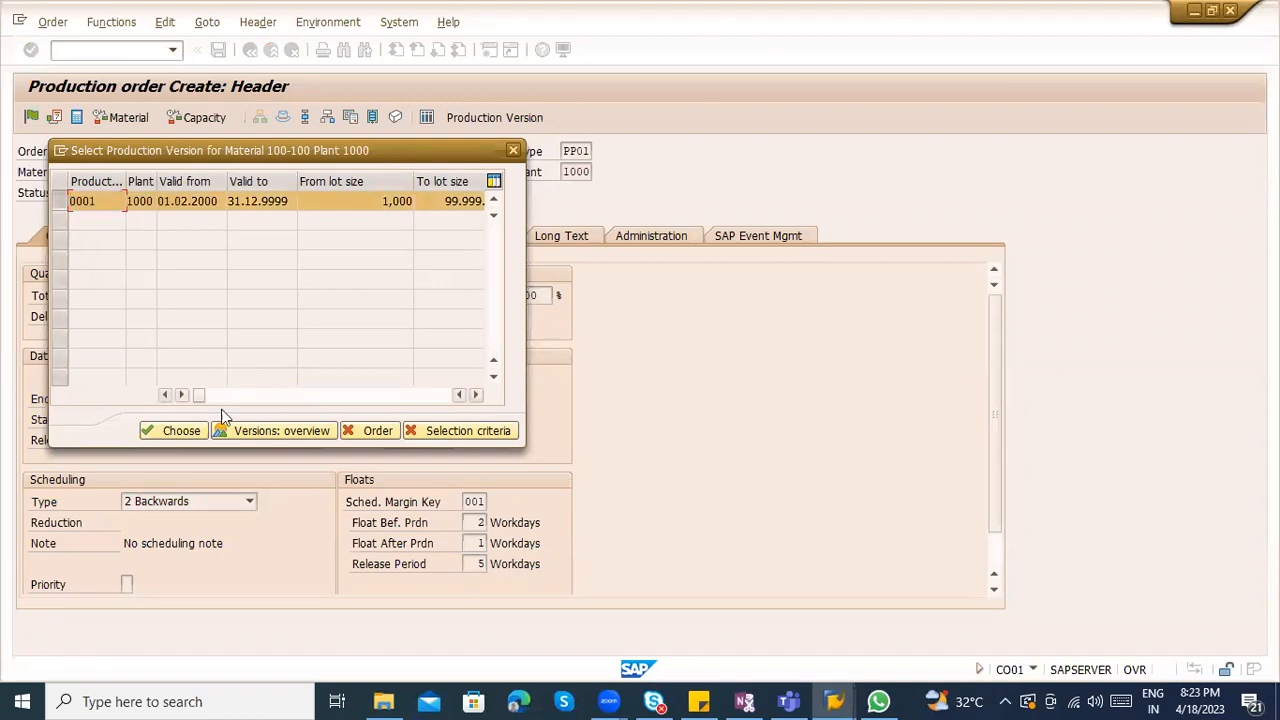
click(184, 431)
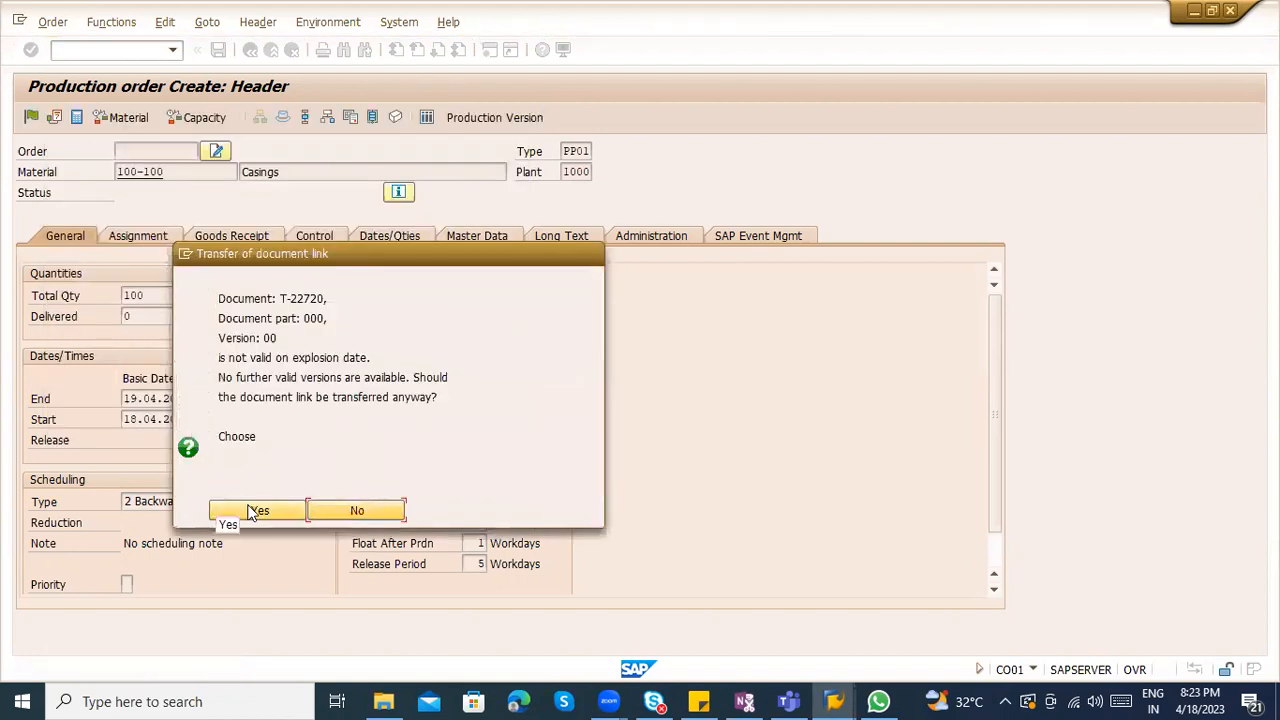
click(254, 513)
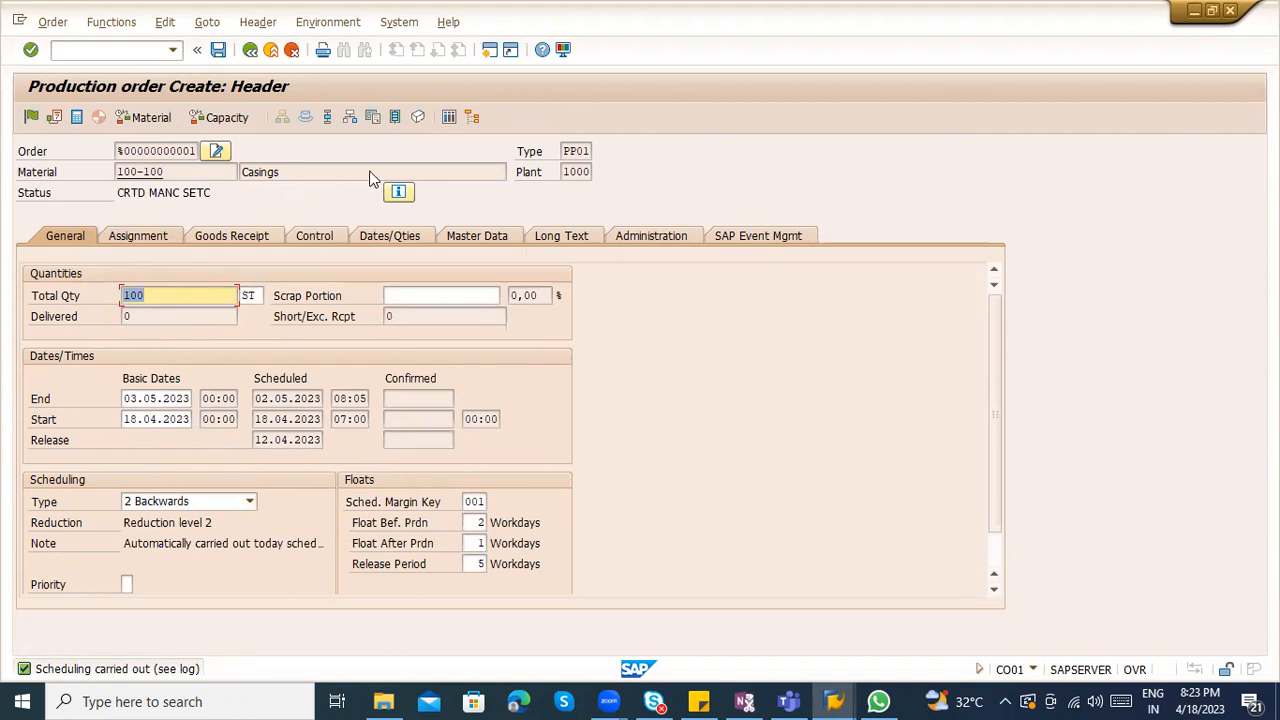
Open the new order's component overview, check the requirement quantities of the three components and return to the header
click(345, 120)
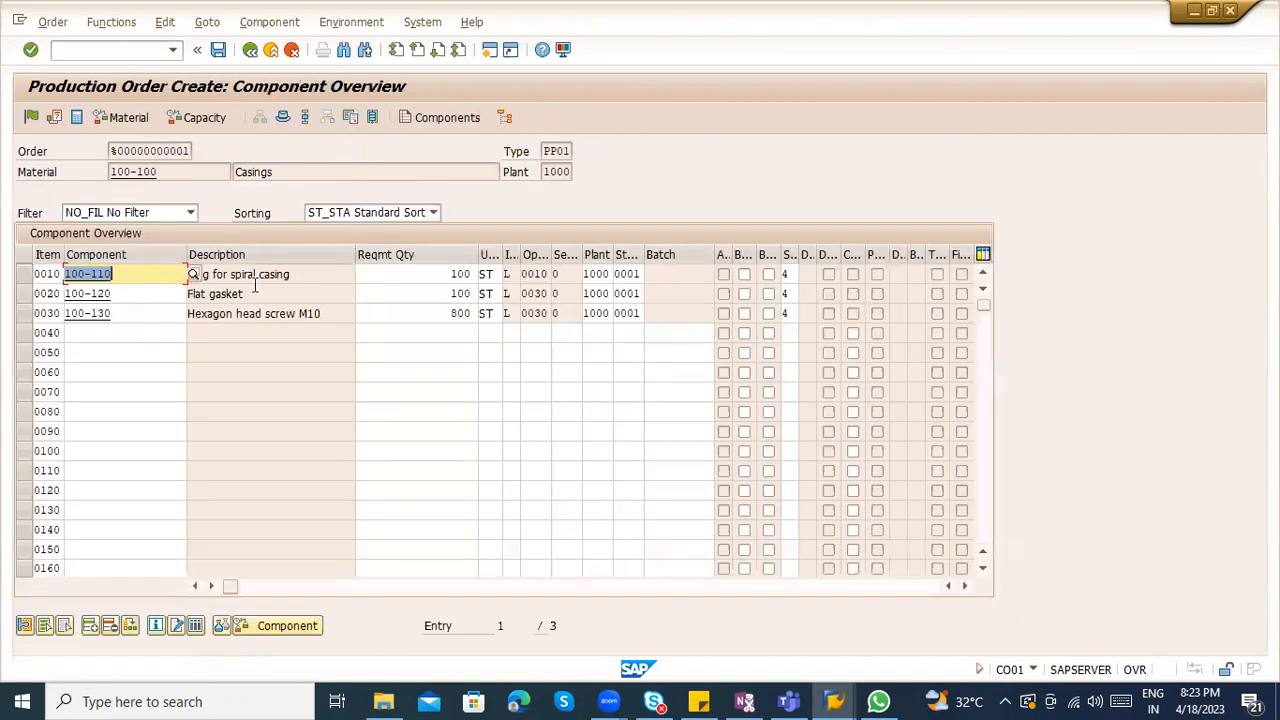
click(405, 273)
click(408, 293)
click(414, 314)
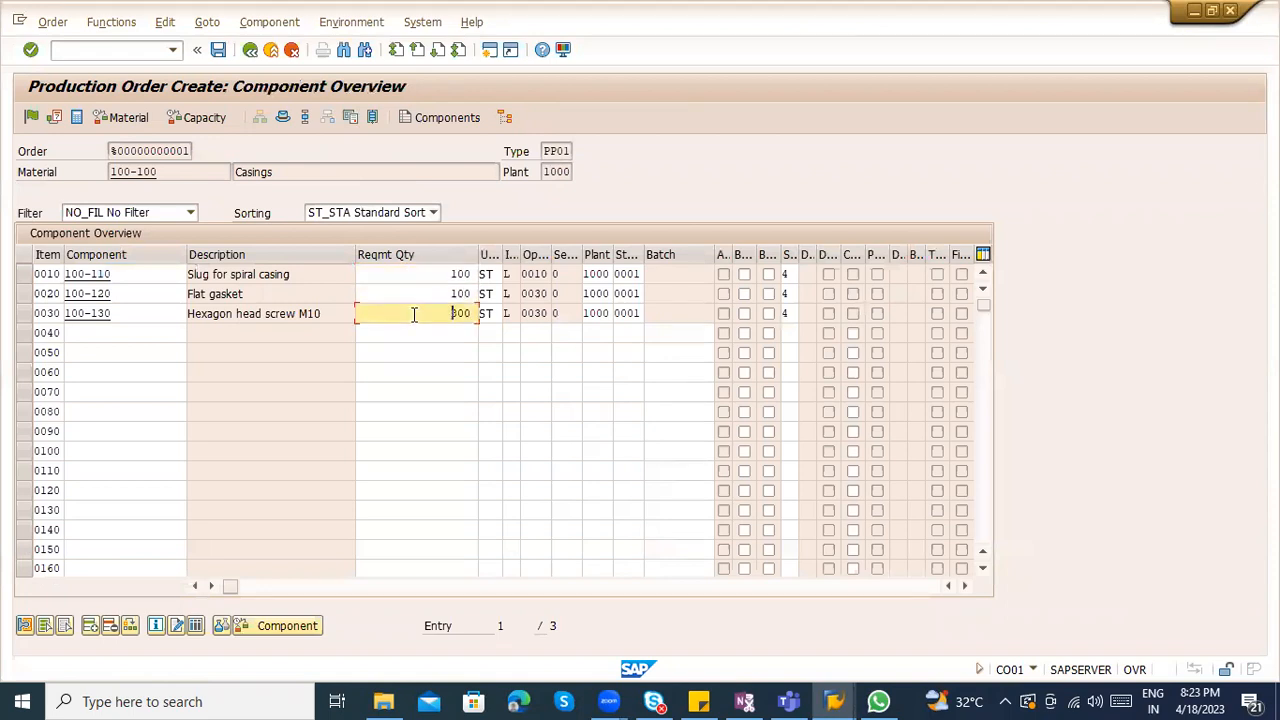
click(408, 293)
click(403, 270)
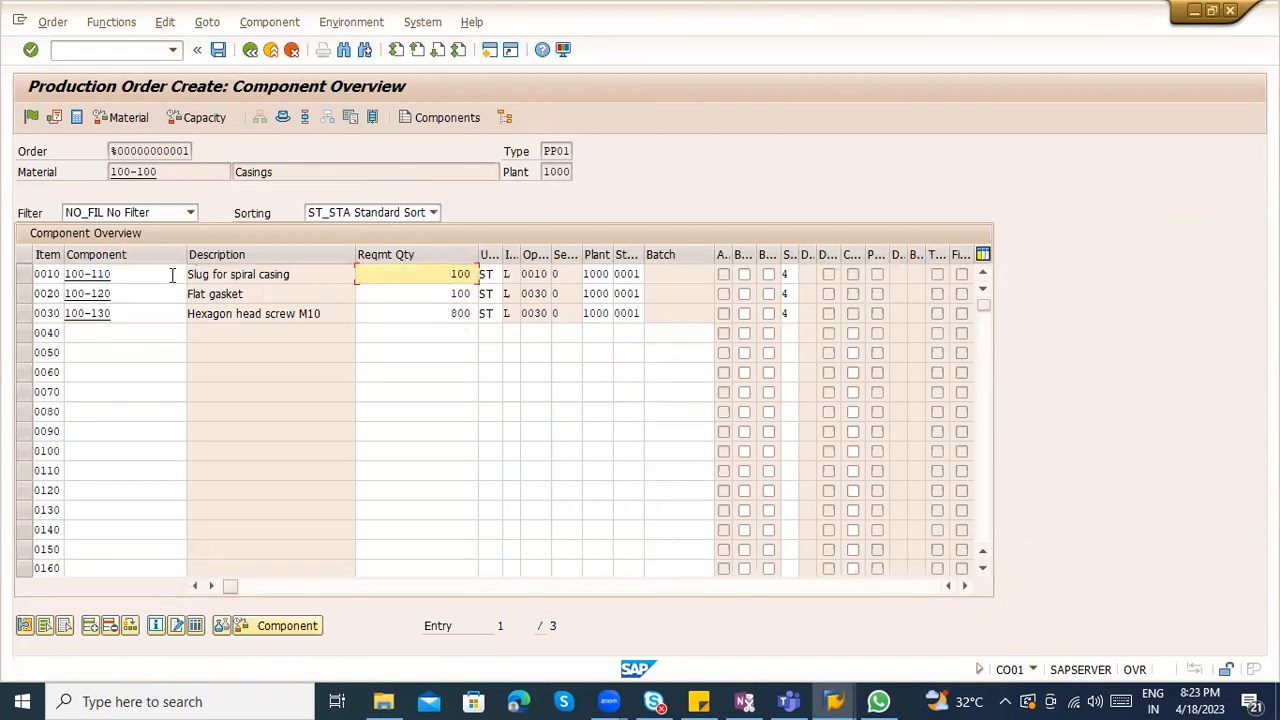
click(172, 275)
click(408, 300)
click(424, 276)
click(434, 300)
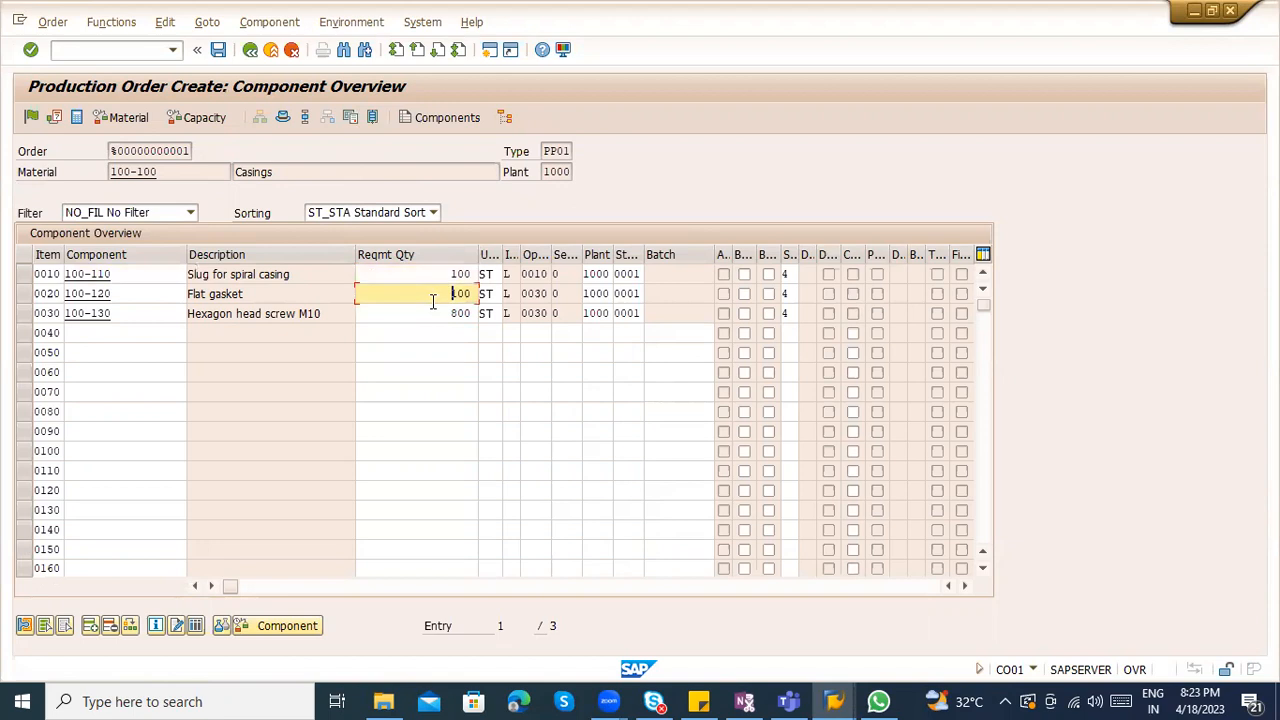
click(449, 318)
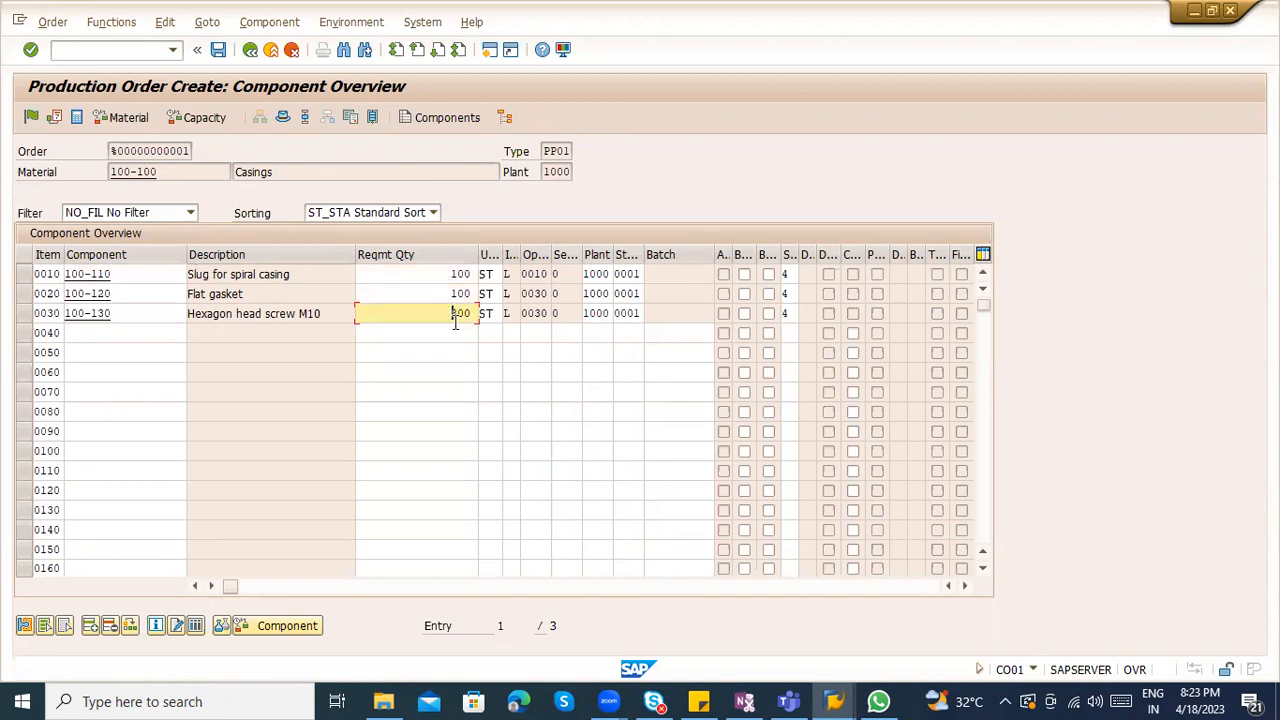
click(250, 49)
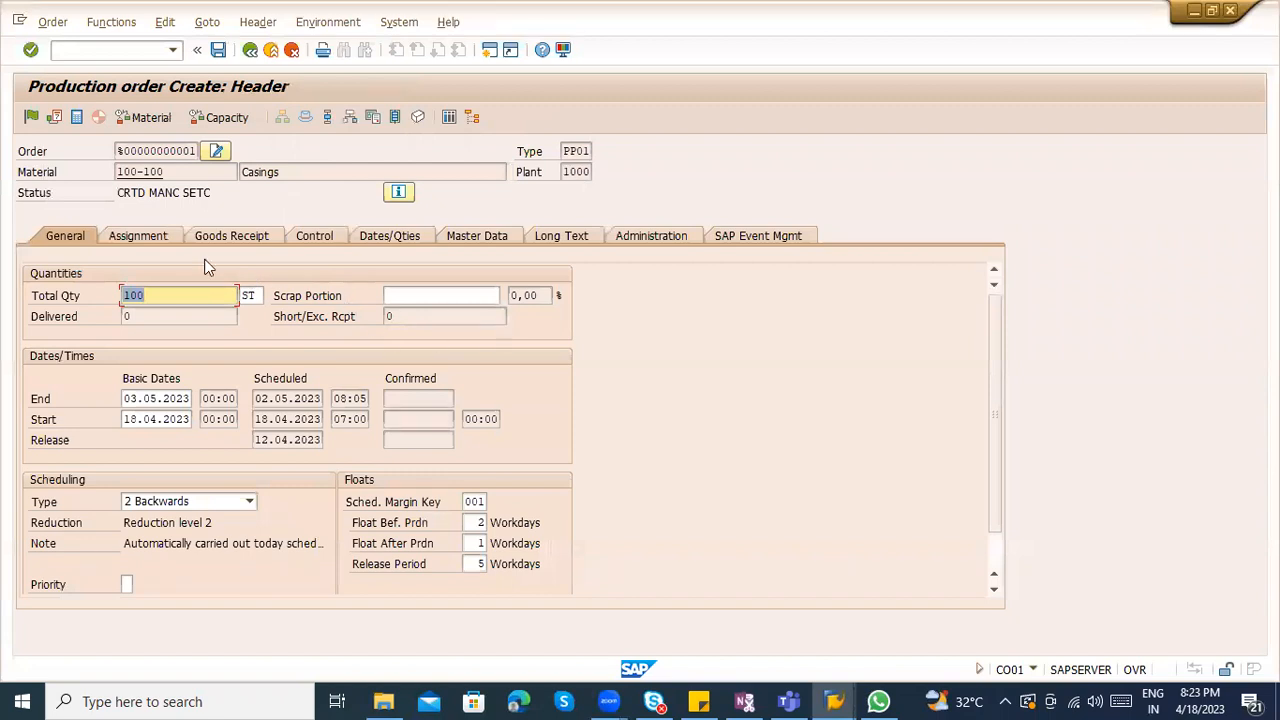
Call up the cost analysis for the new production order of material 100-100
click(164, 21)
mouse_move(207, 21)
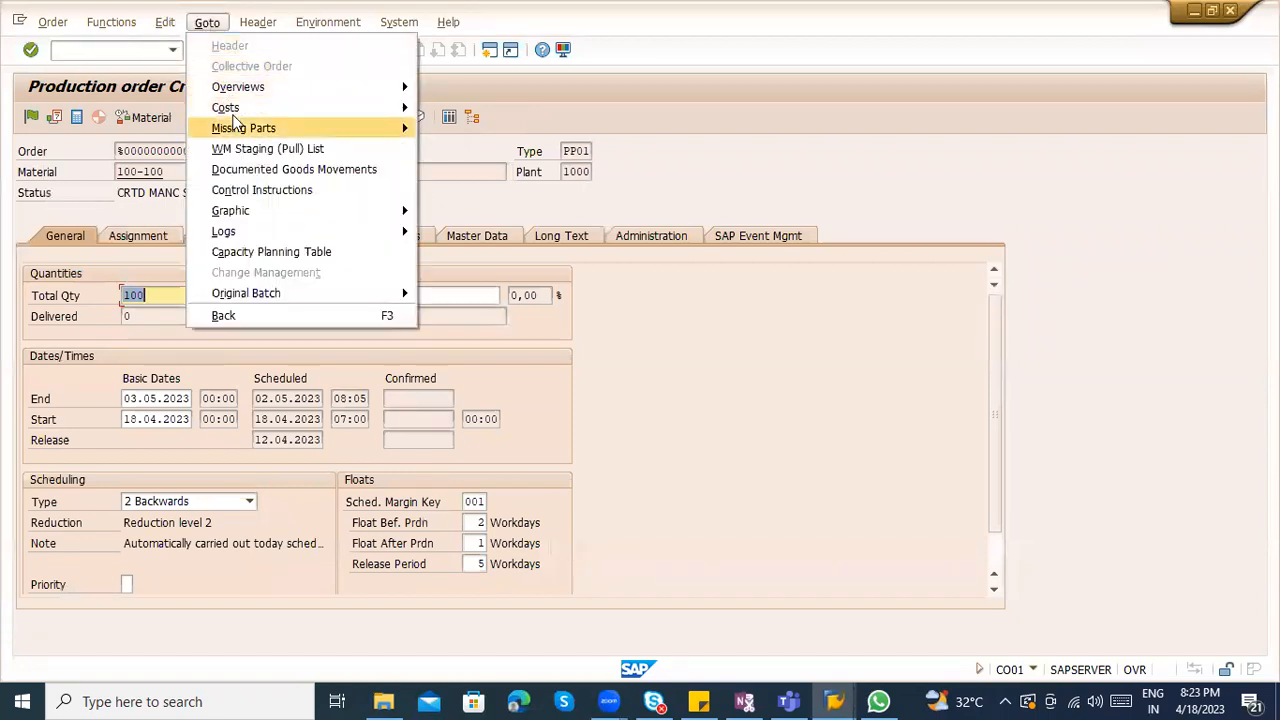
mouse_move(242, 127)
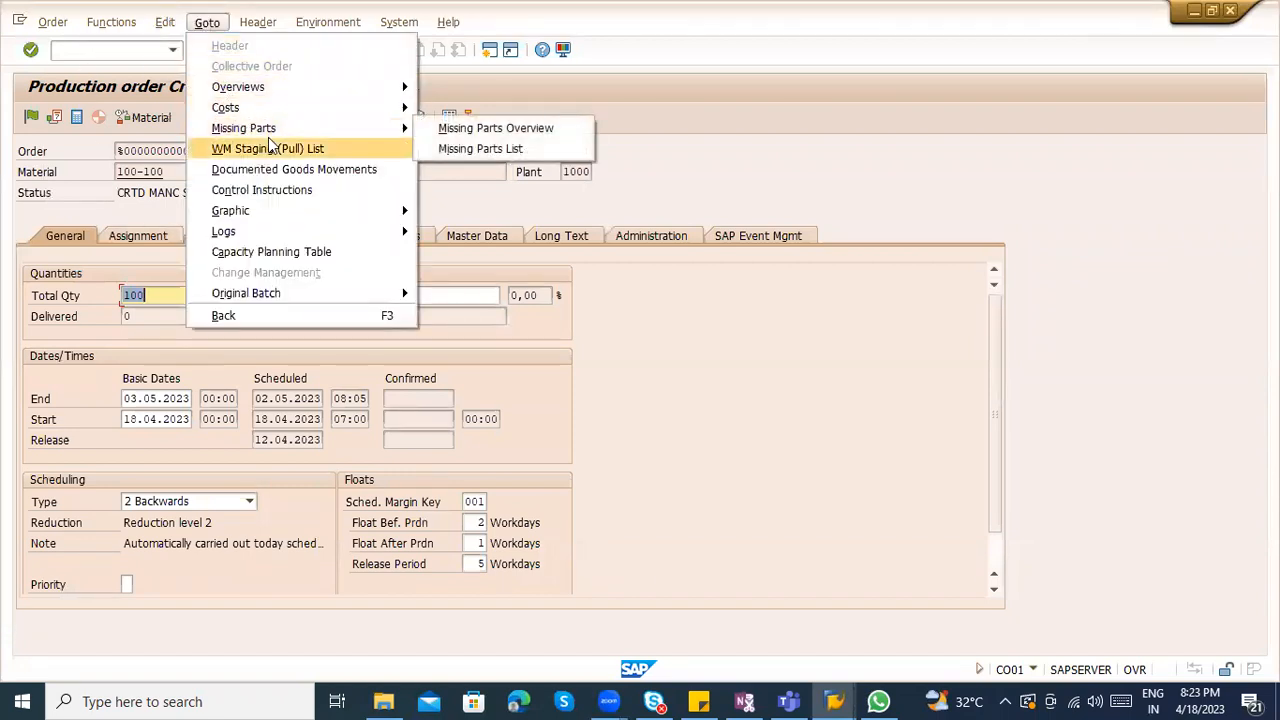
mouse_move(283, 107)
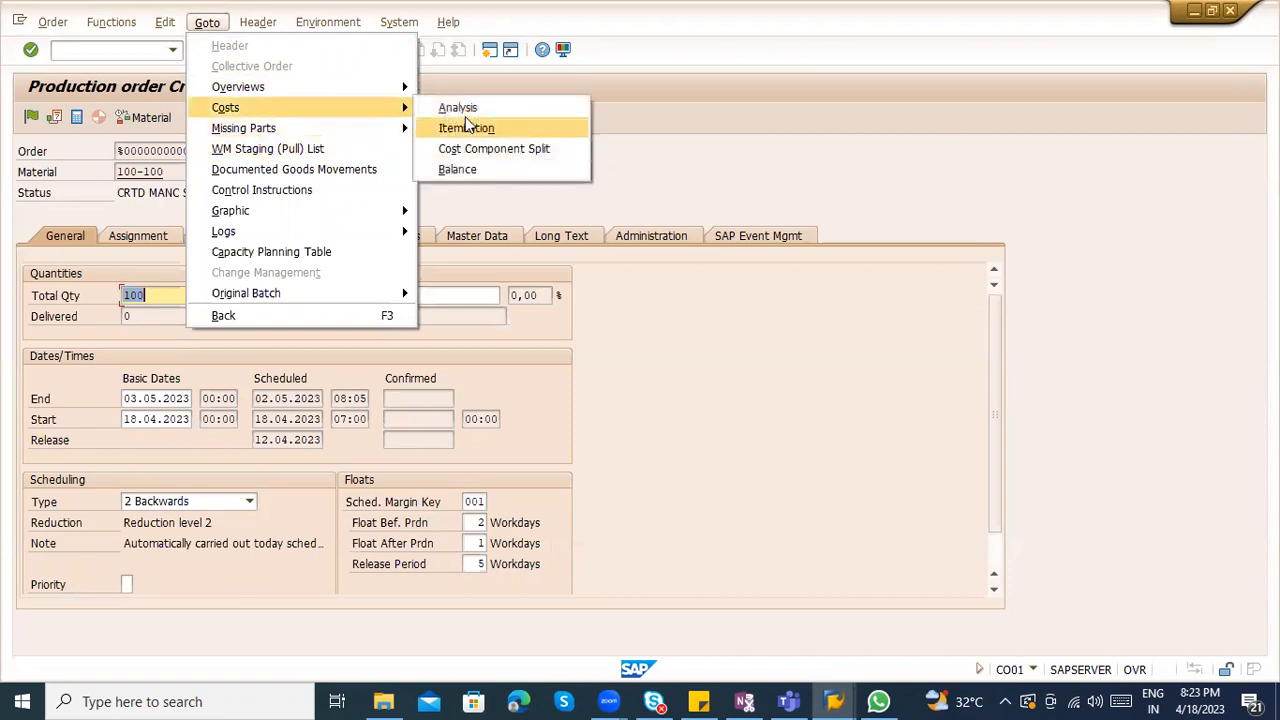
click(465, 109)
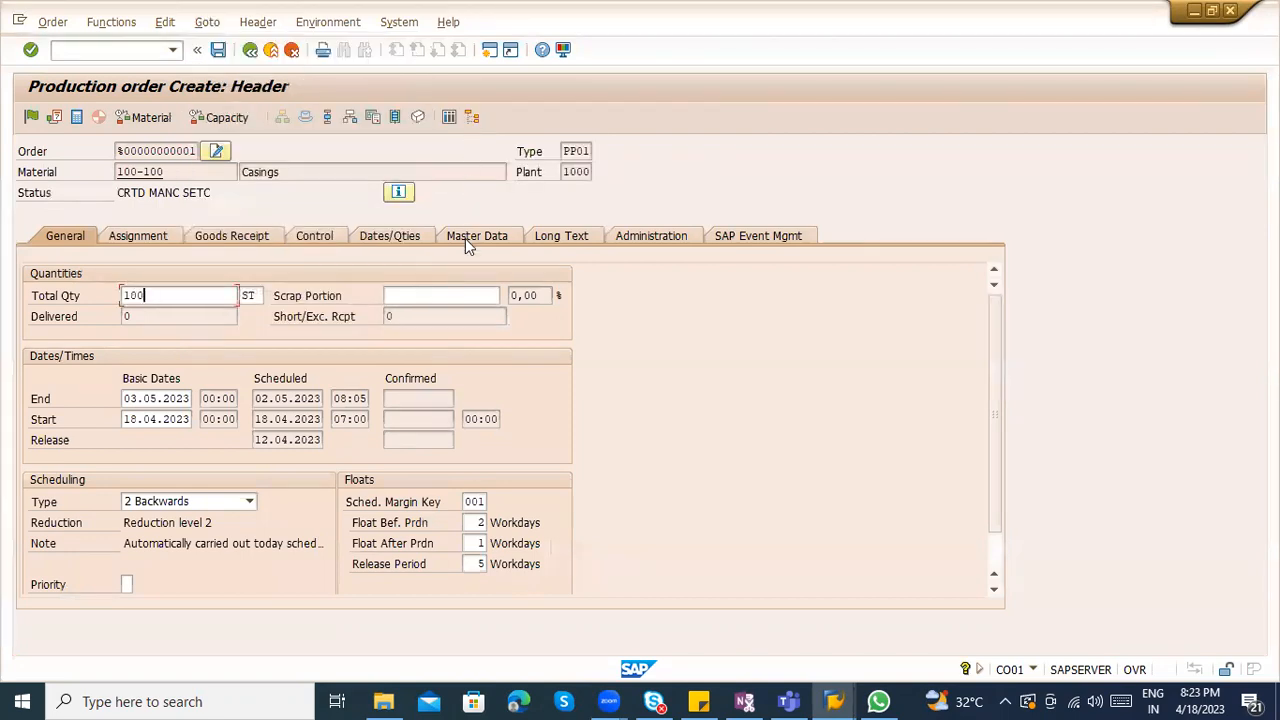
Open the production order's logs, review the master data and scheduling messages, and return to the header
click(207, 21)
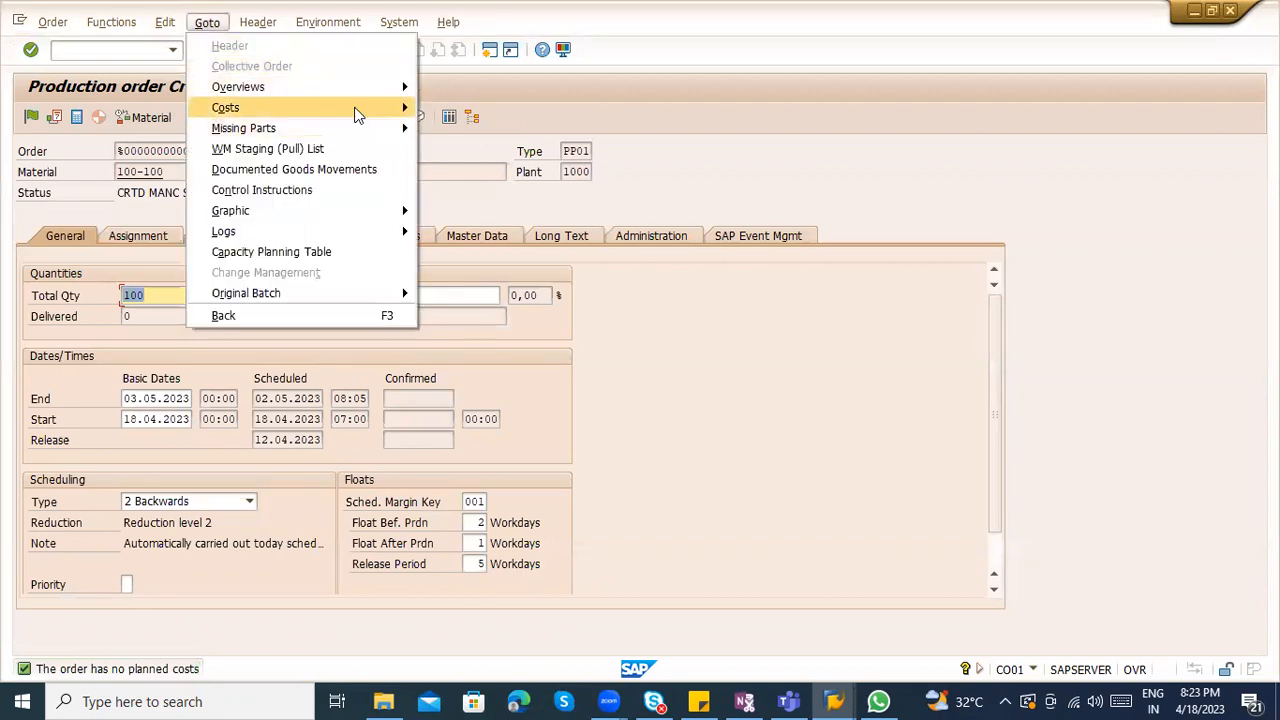
mouse_move(366, 116)
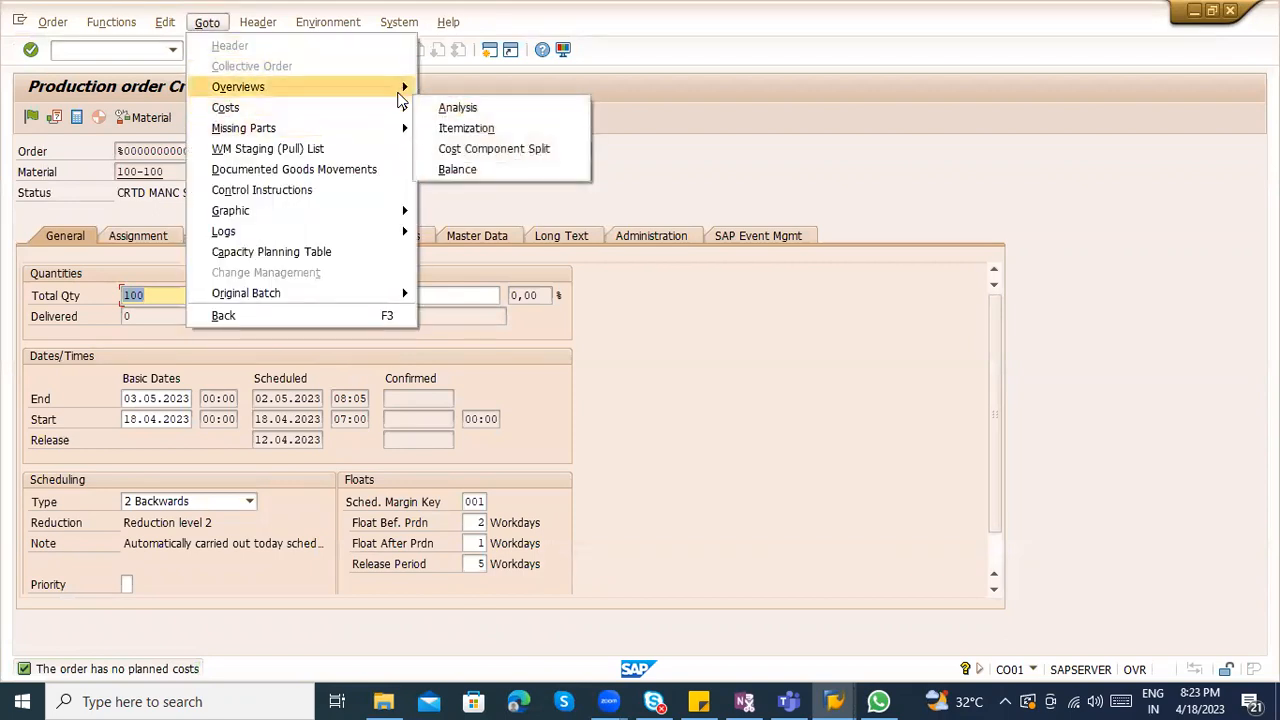
mouse_move(400, 94)
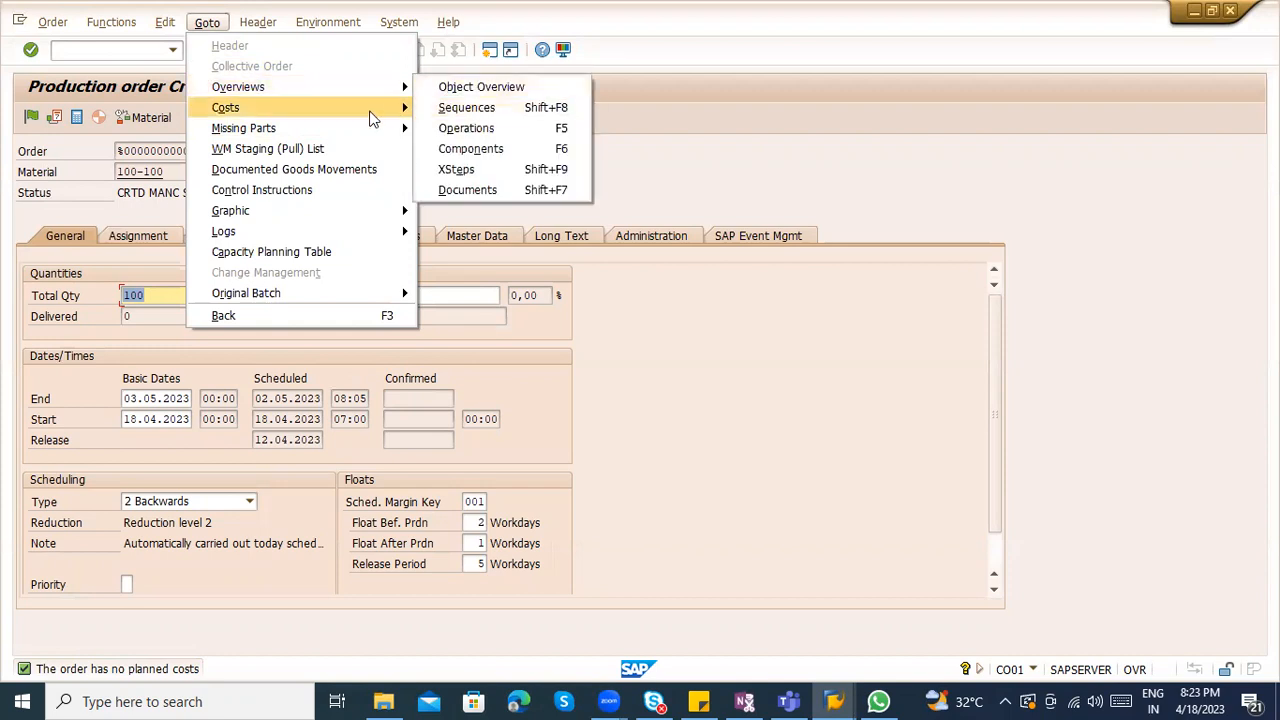
mouse_move(386, 229)
click(444, 234)
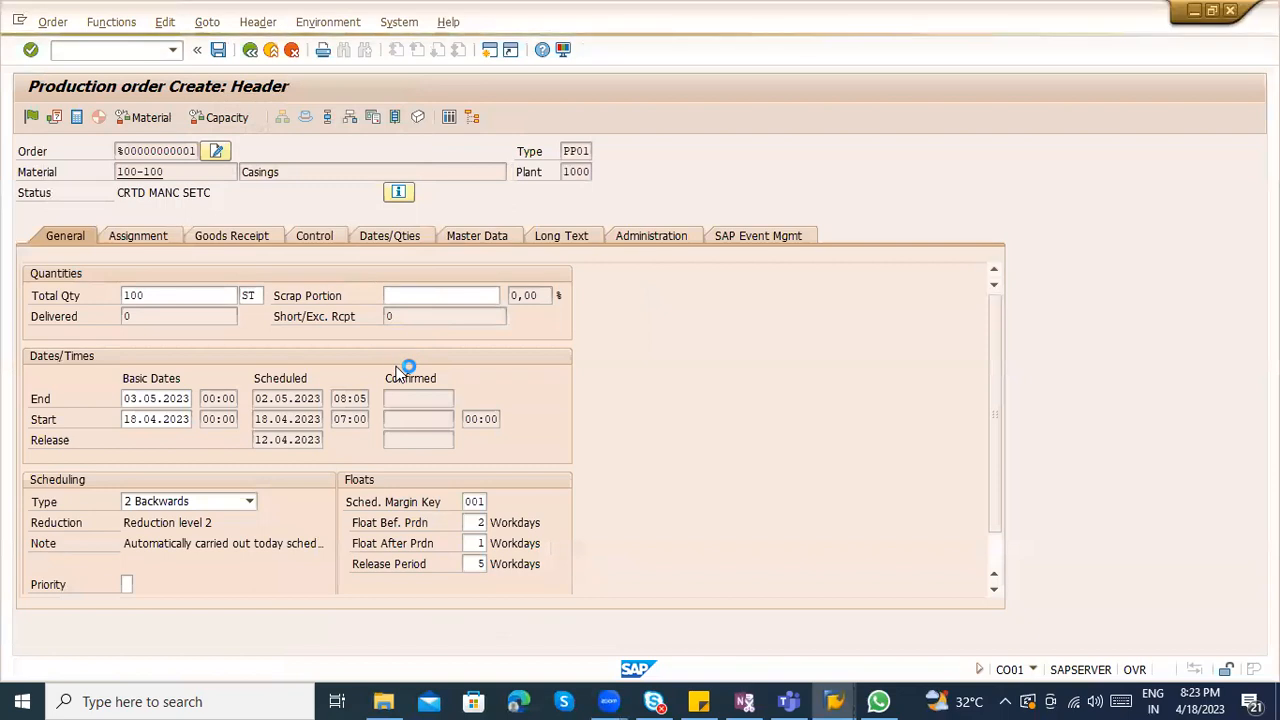
scroll(392, 410, down, 2)
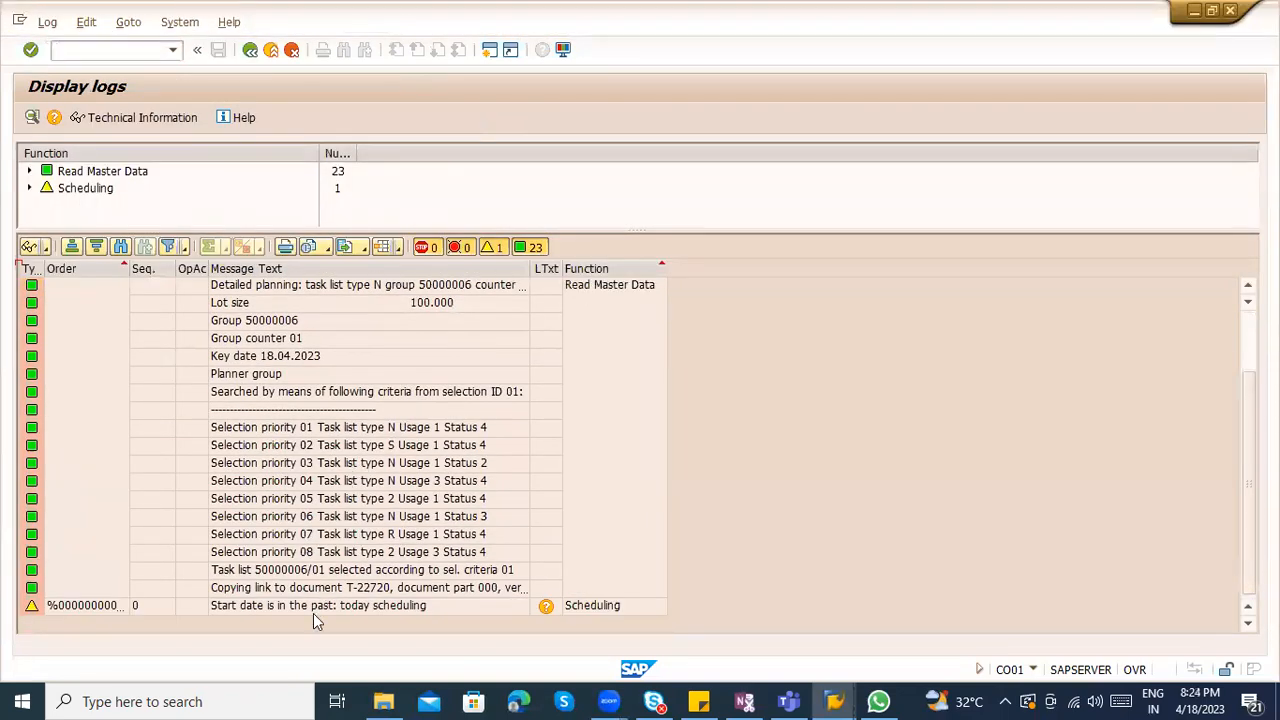
click(250, 49)
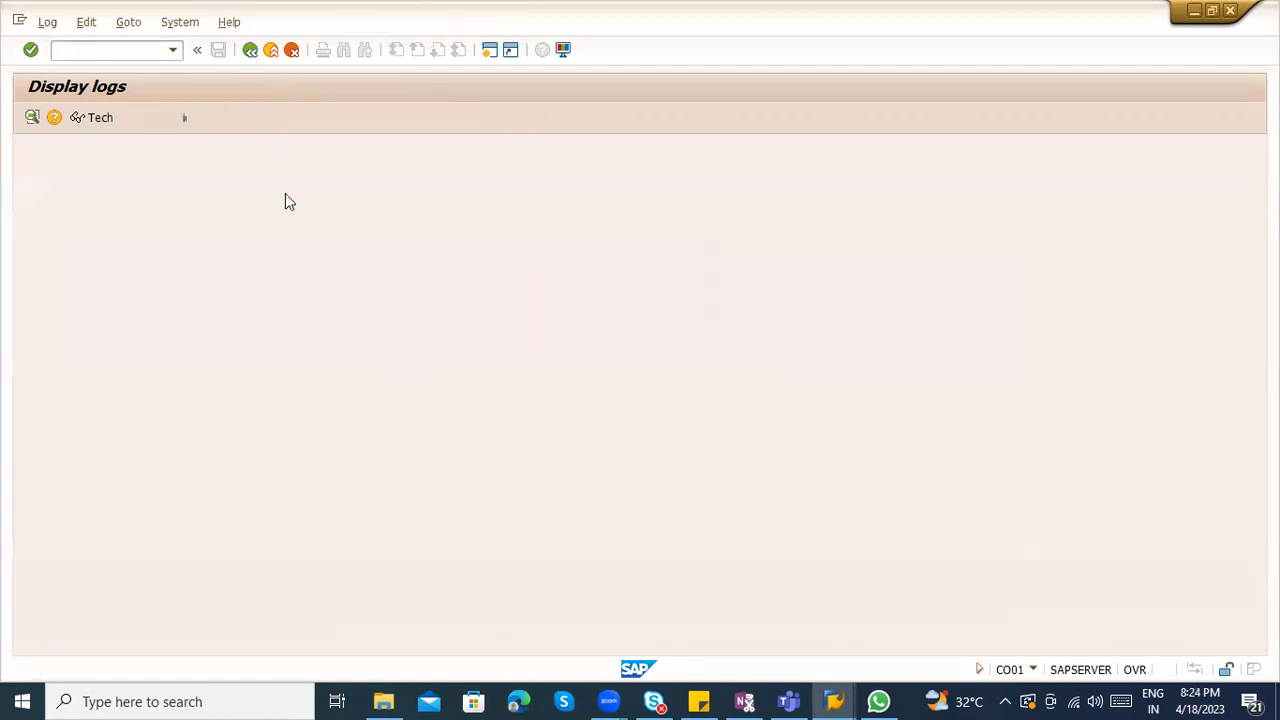
Try to save the production order and decline saving in the Cost Calculation prompt
click(178, 419)
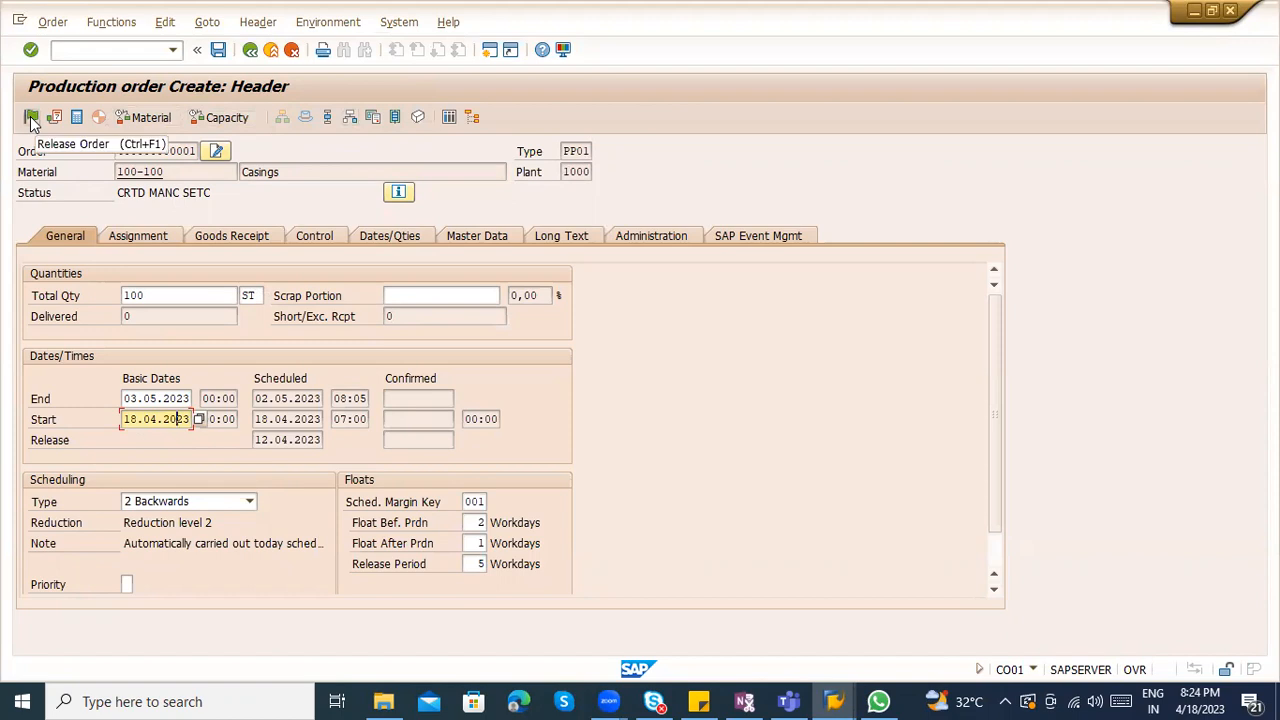
click(219, 51)
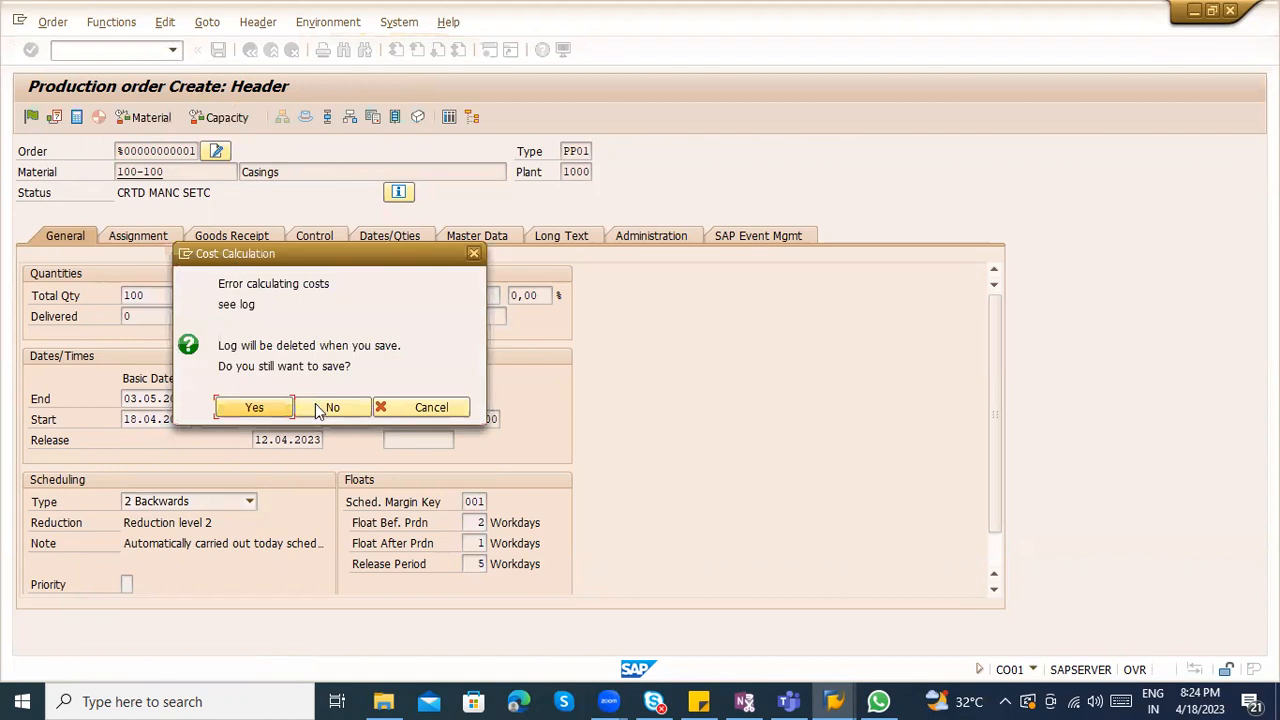
click(317, 409)
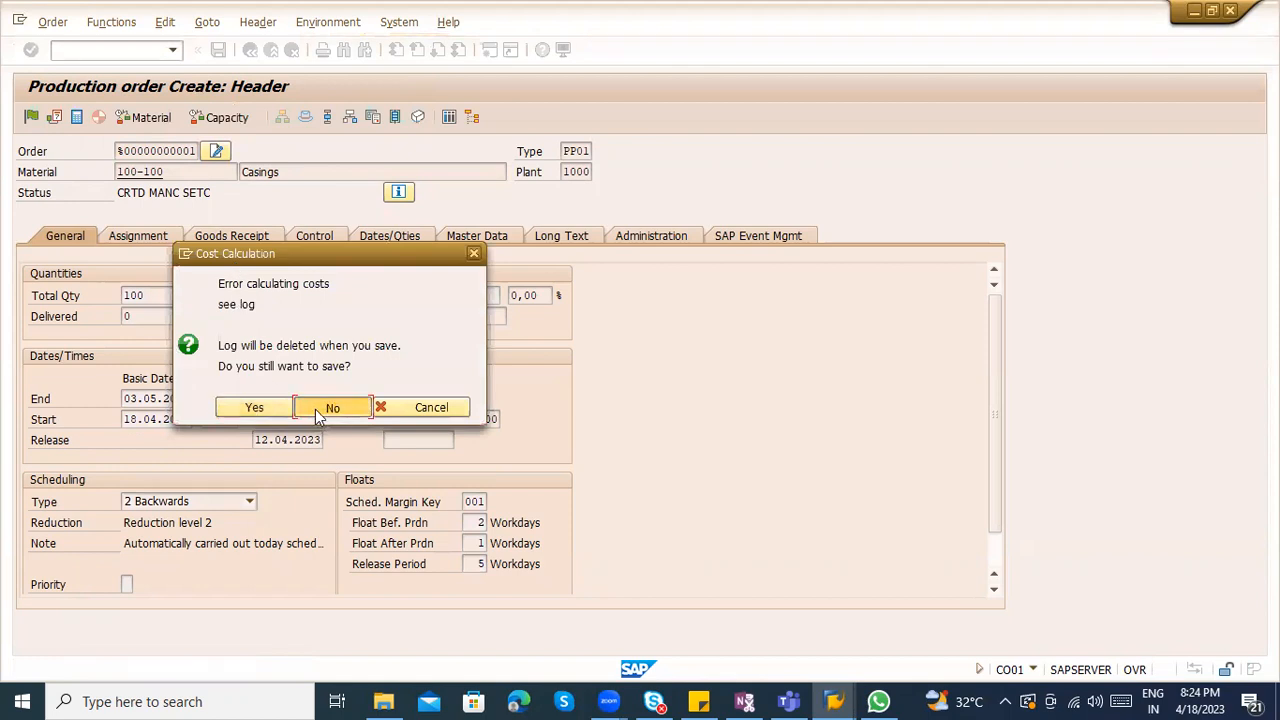
Call up the WM staging (pull) list for the order and acknowledge the information dialog
click(166, 23)
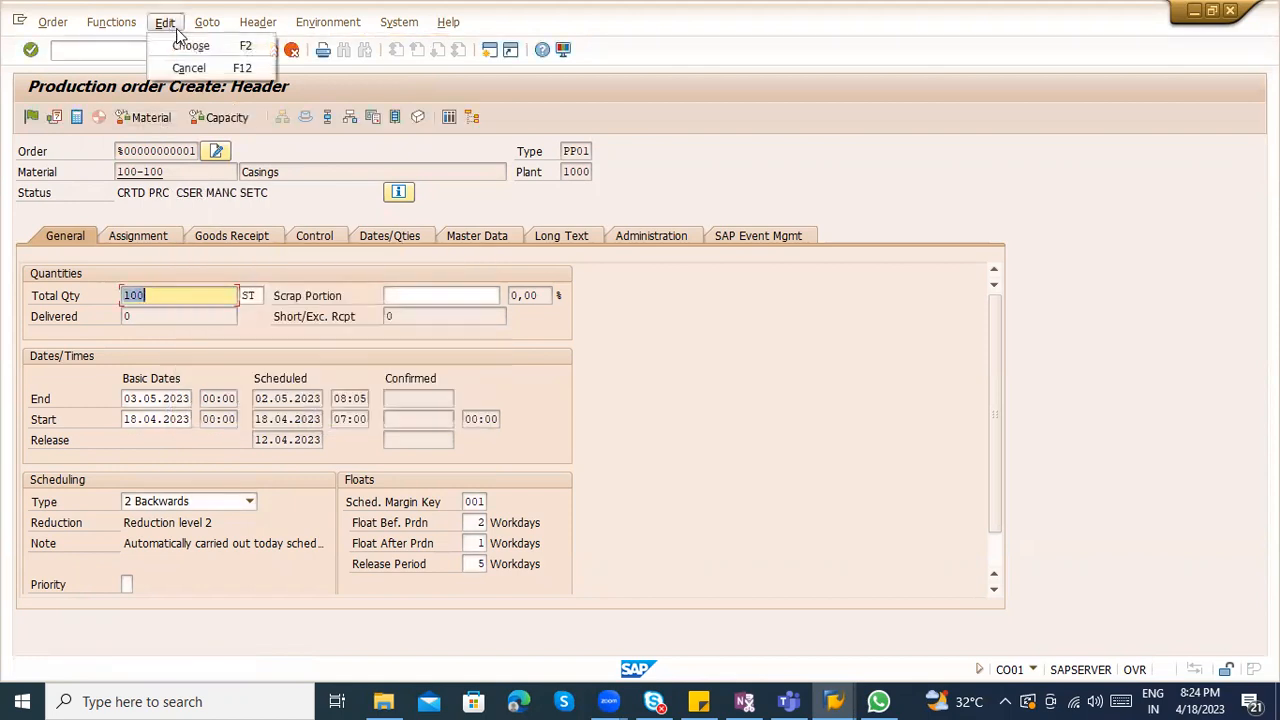
mouse_move(207, 22)
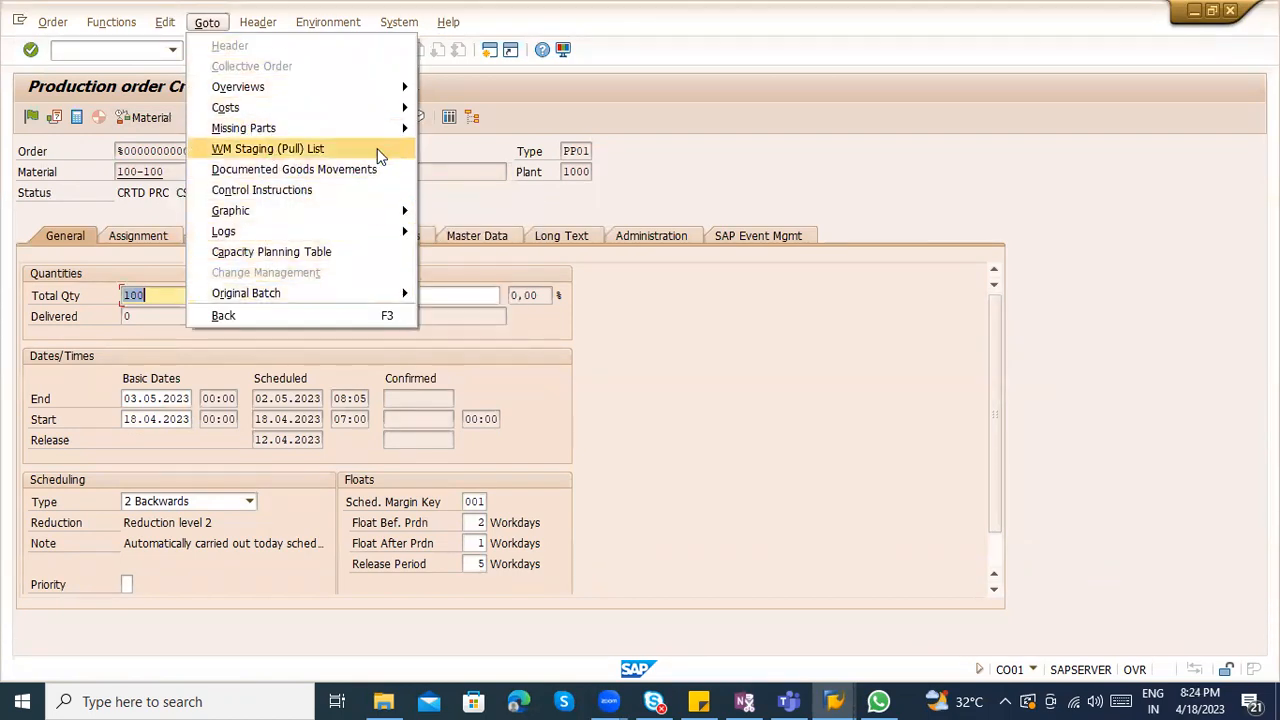
mouse_move(380, 110)
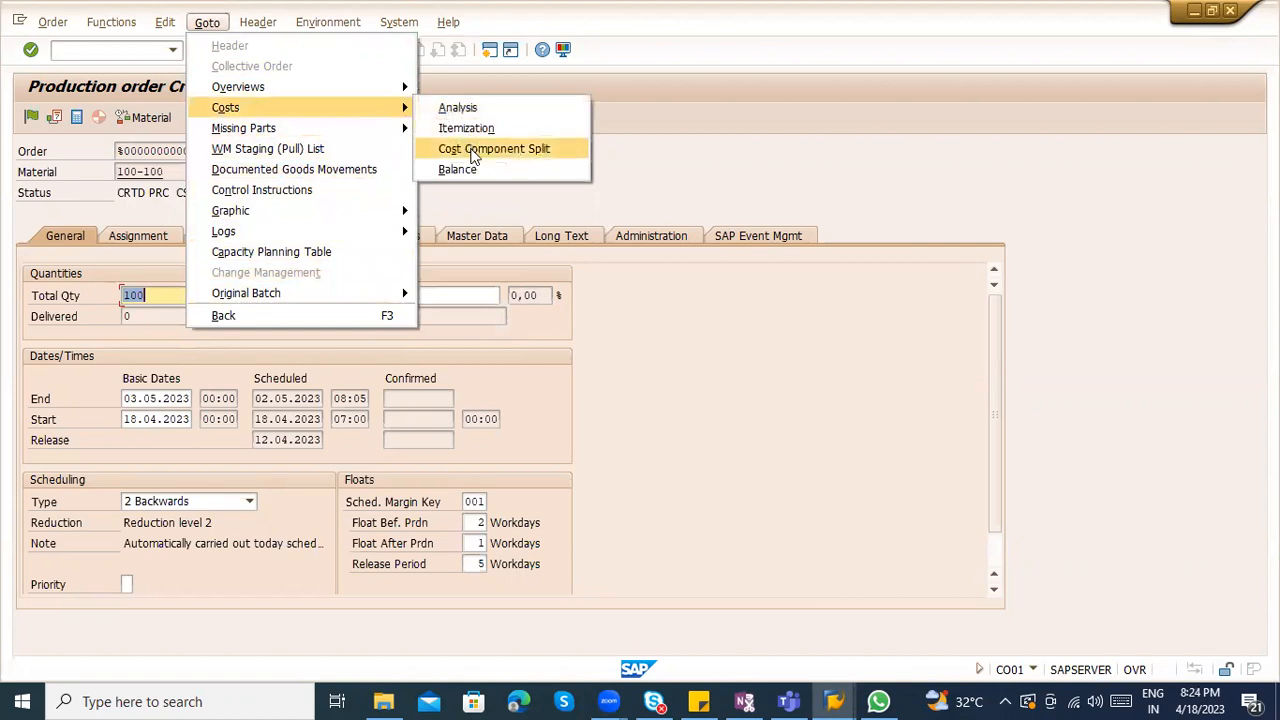
click(195, 150)
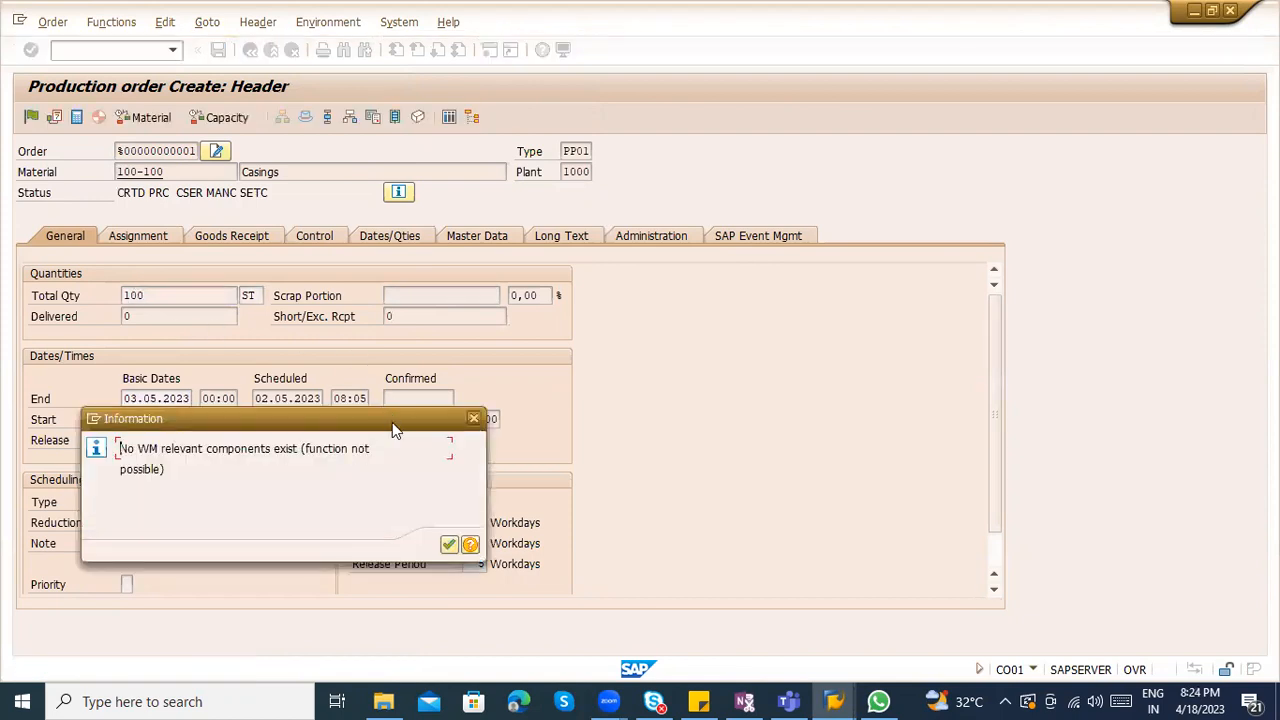
click(449, 544)
Save the new production order, accepting the save despite the cost calculation error
key(ctrl+s)
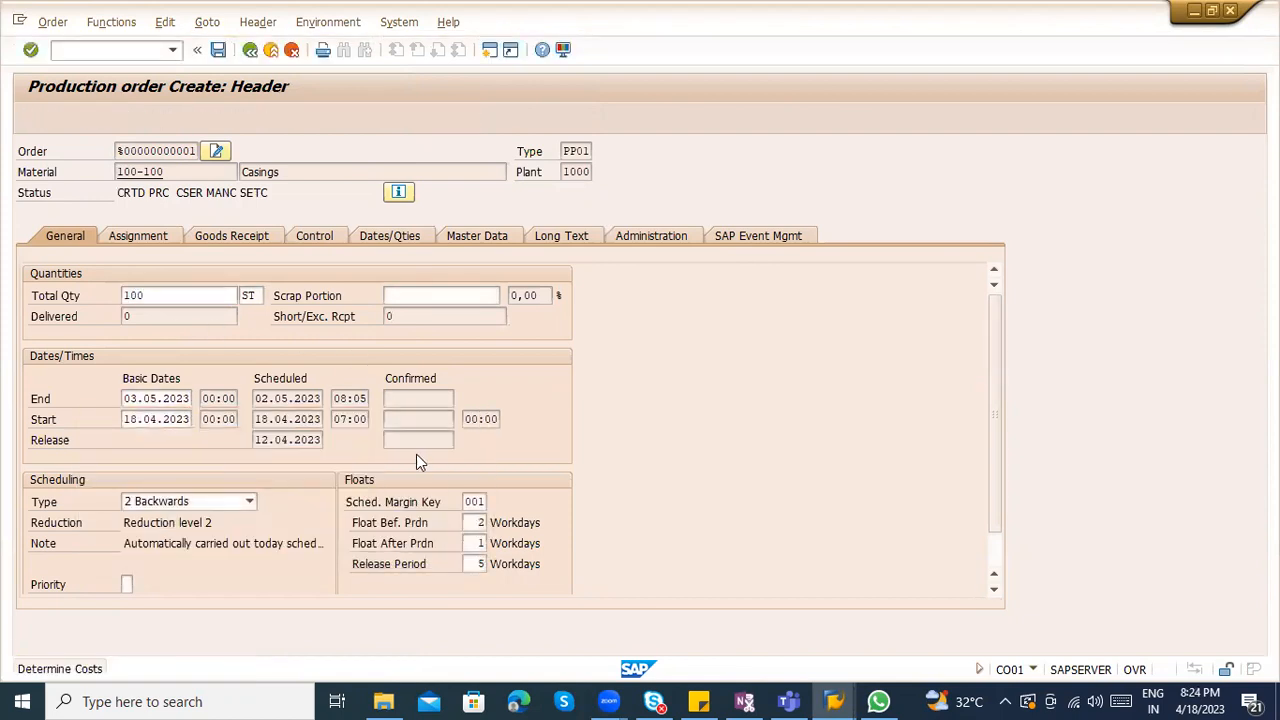
click(274, 410)
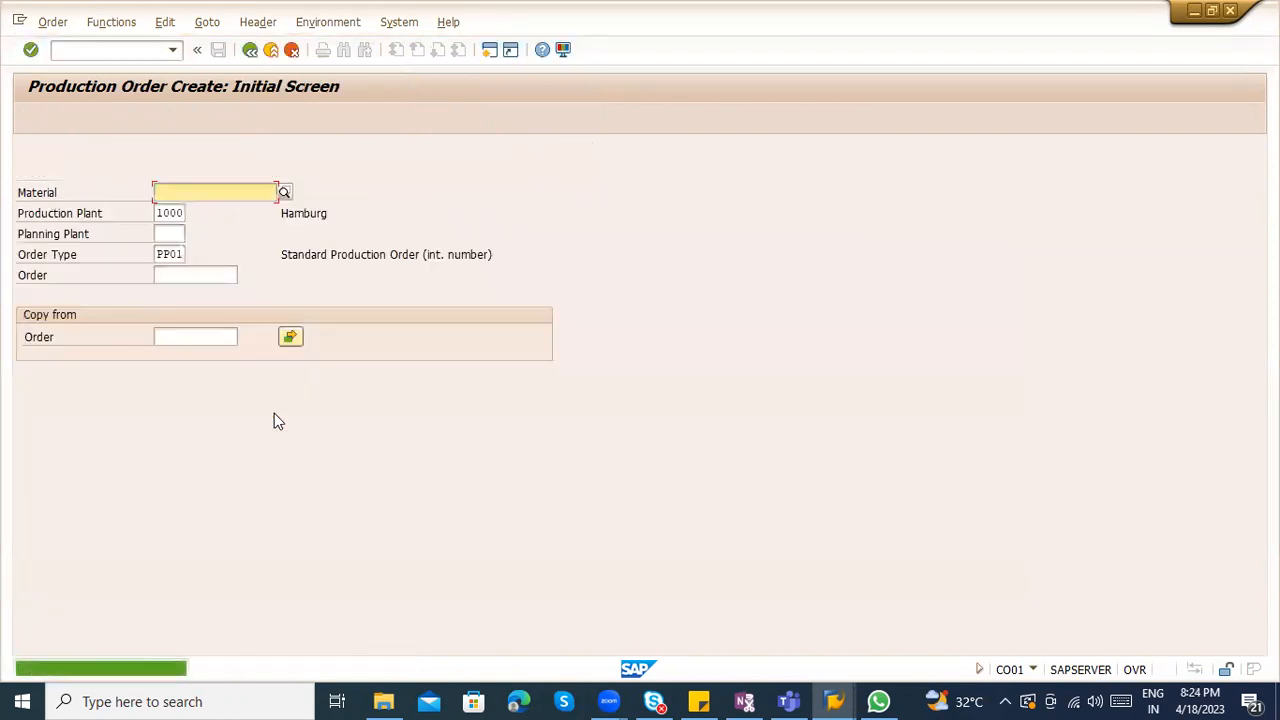
Open the saved production order in change mode and schedule it
click(55, 23)
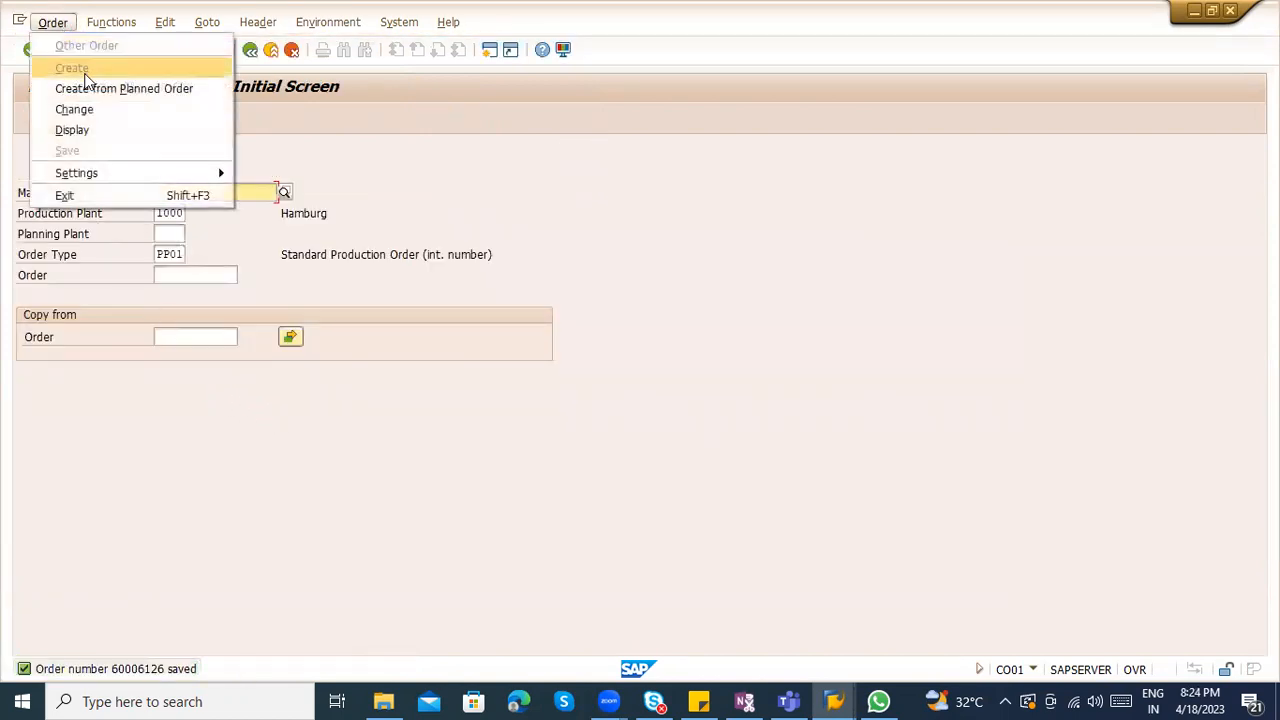
click(74, 109)
key(Return)
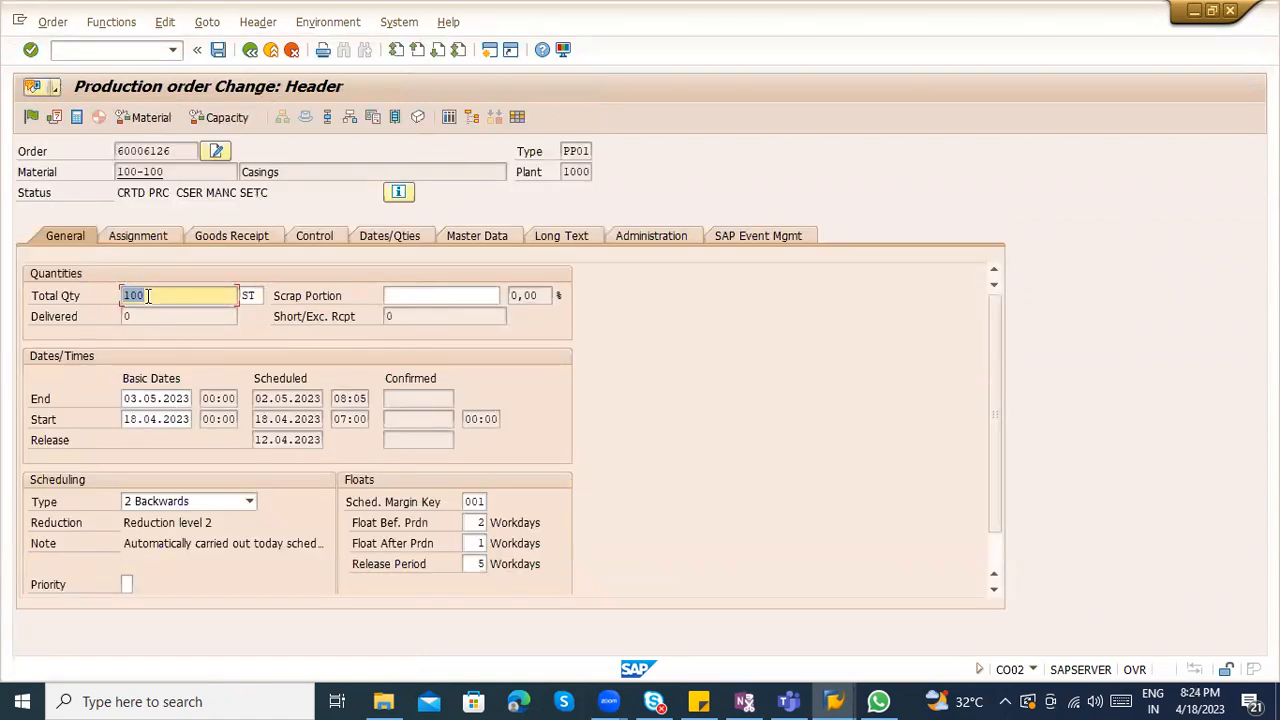
click(56, 116)
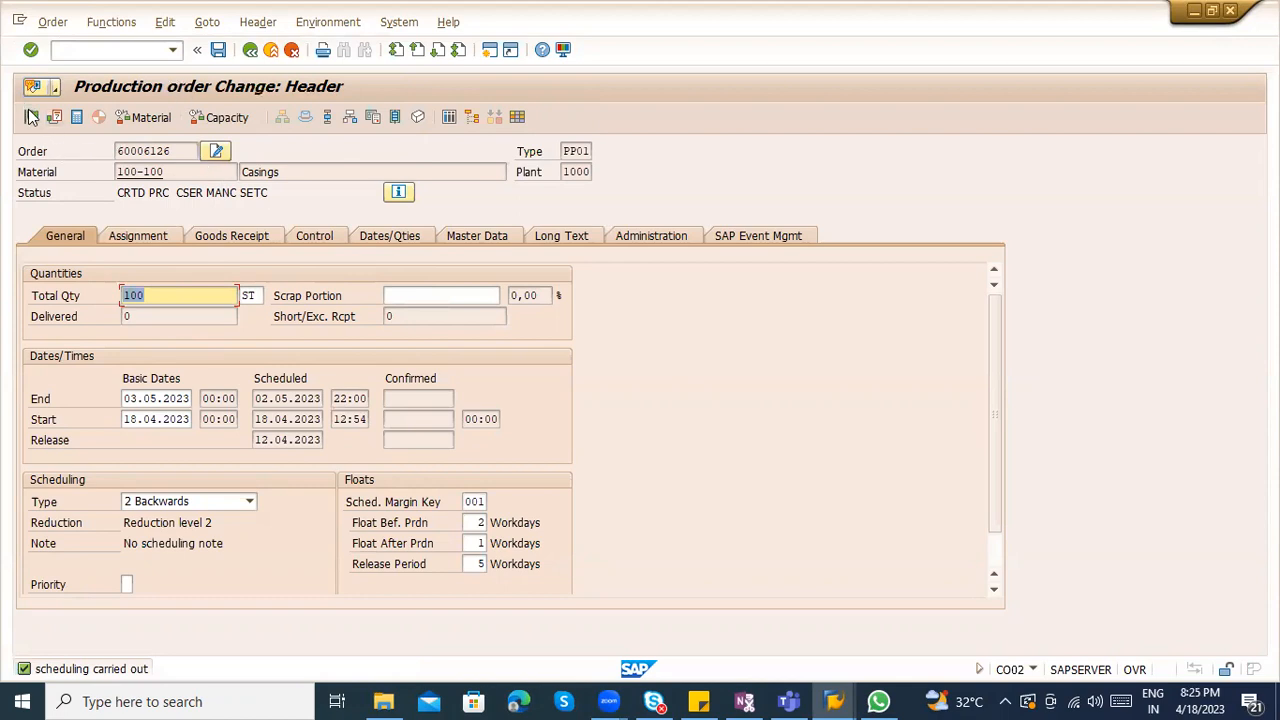
Open transaction MD04 in a new session and display the stock/requirements list for material 100-100 in plant 1000
click(119, 51)
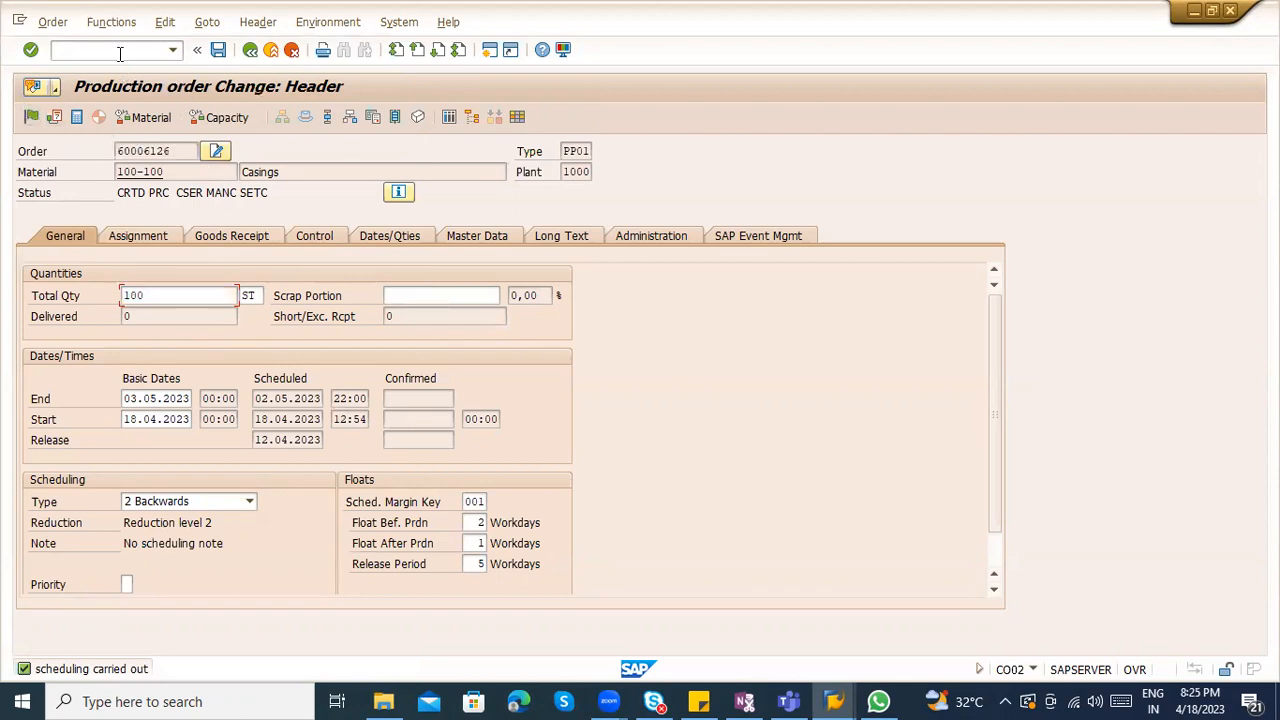
text(/omd04)
key(Return)
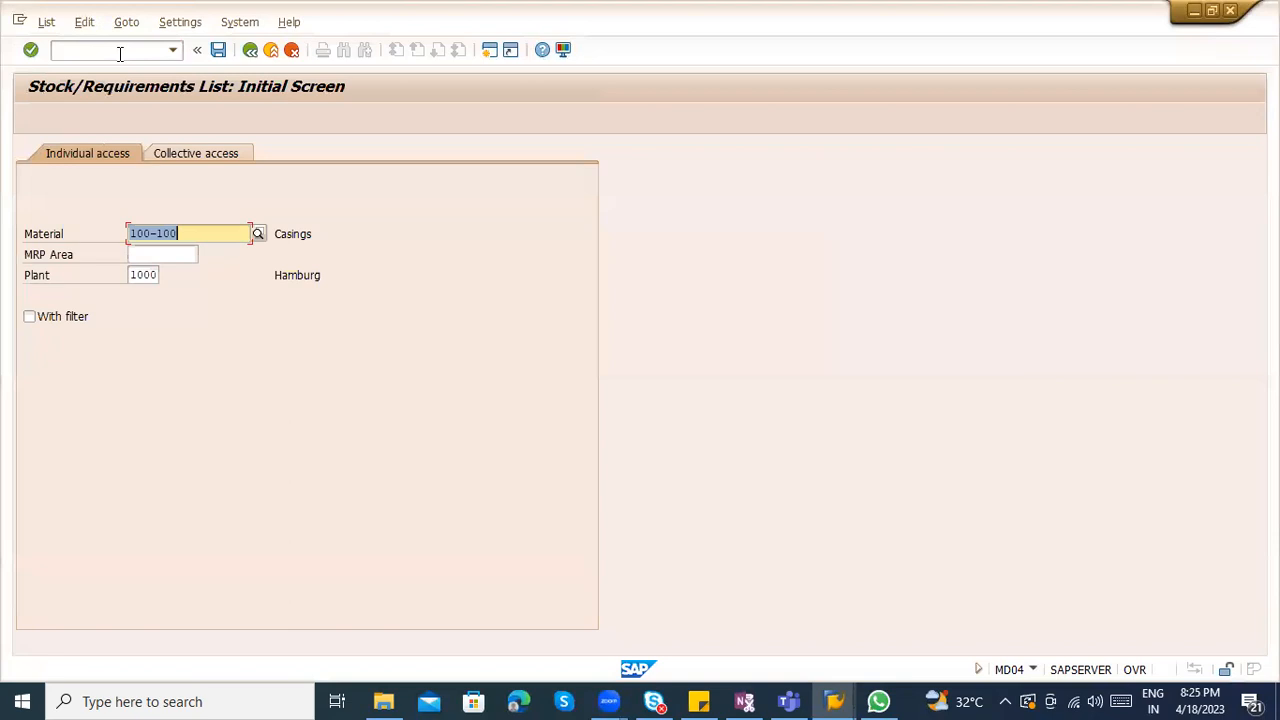
key(Return)
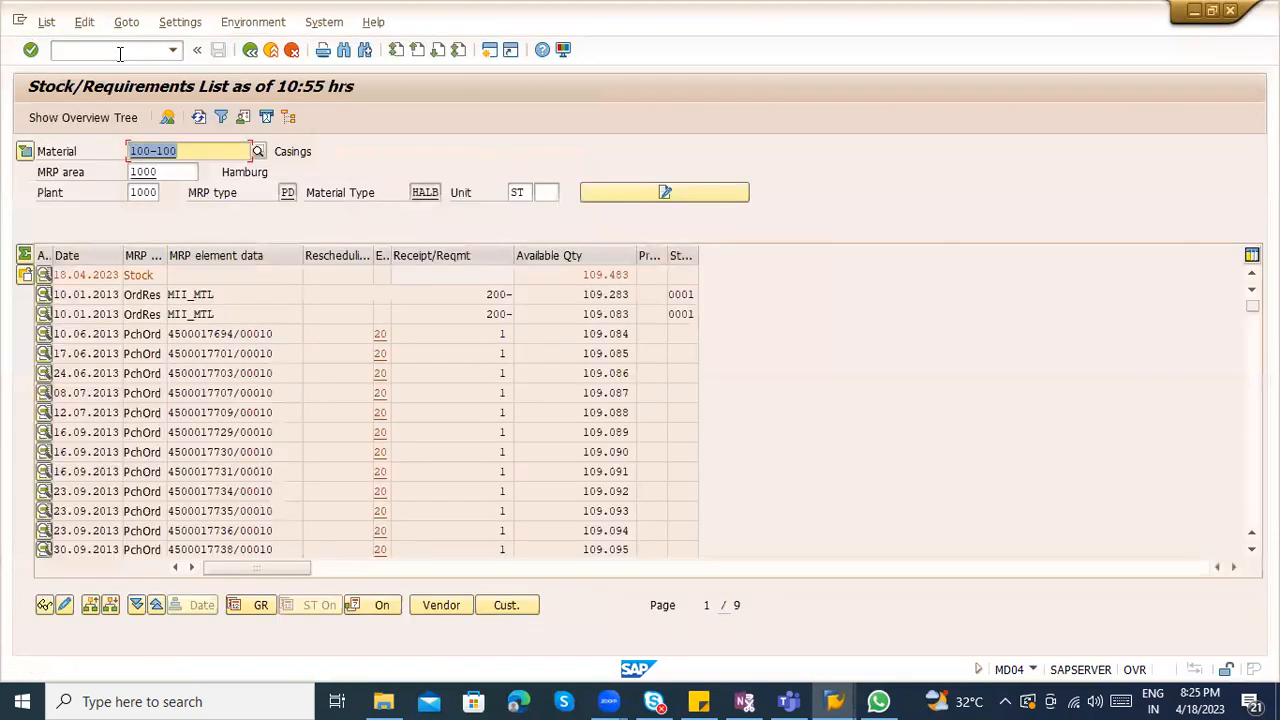
Find the new production order among the last entries of the stock/requirements list and check its number and receipt quantity
scroll(304, 435, down, 6)
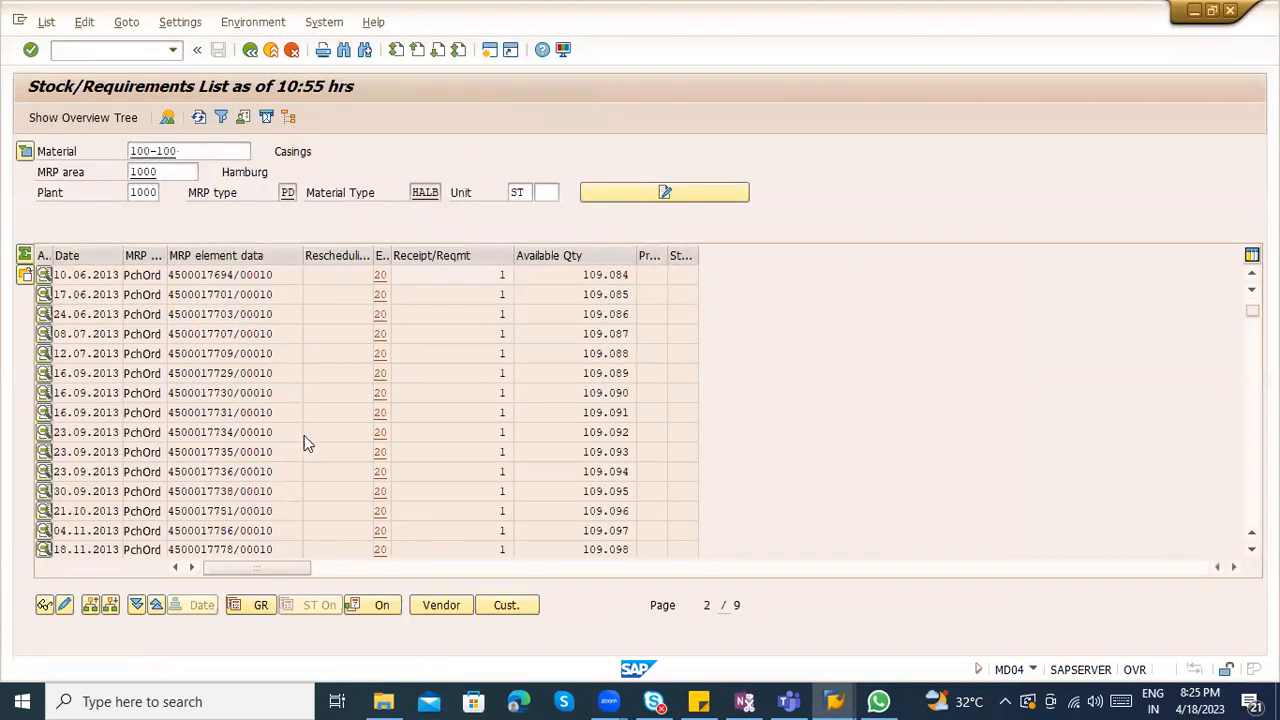
scroll(328, 431, down, 10)
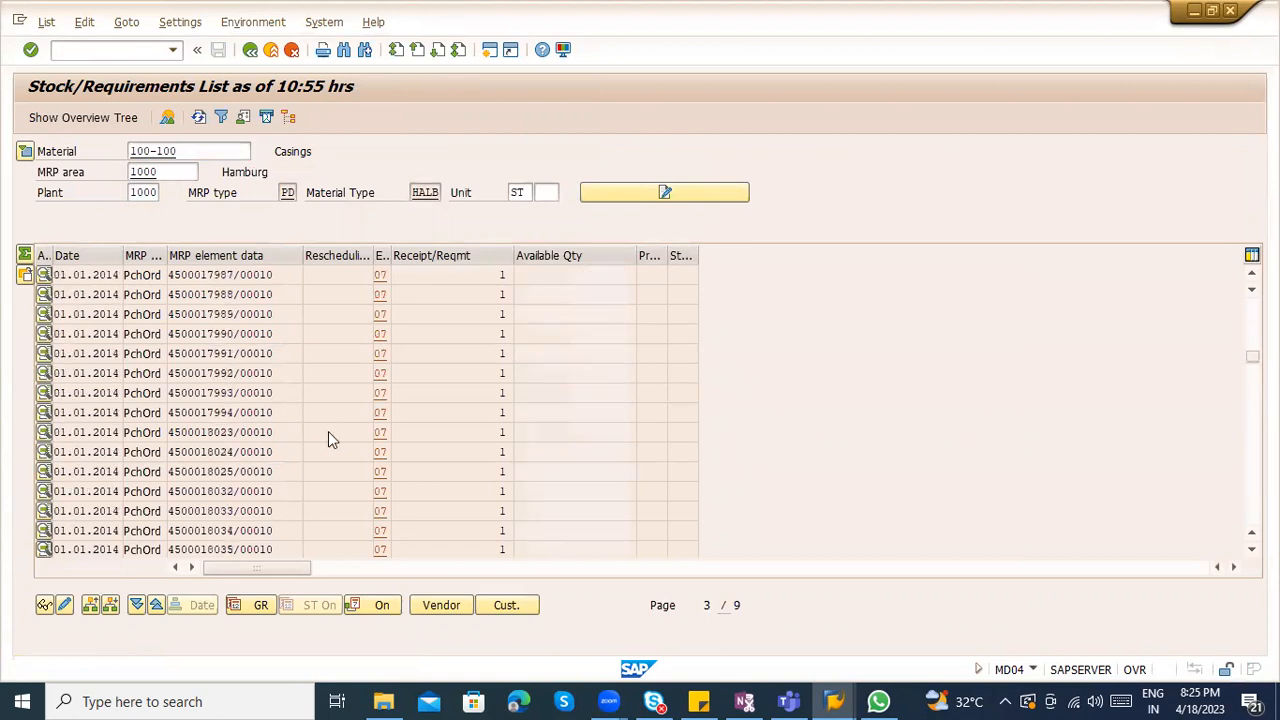
scroll(332, 443, down, 2)
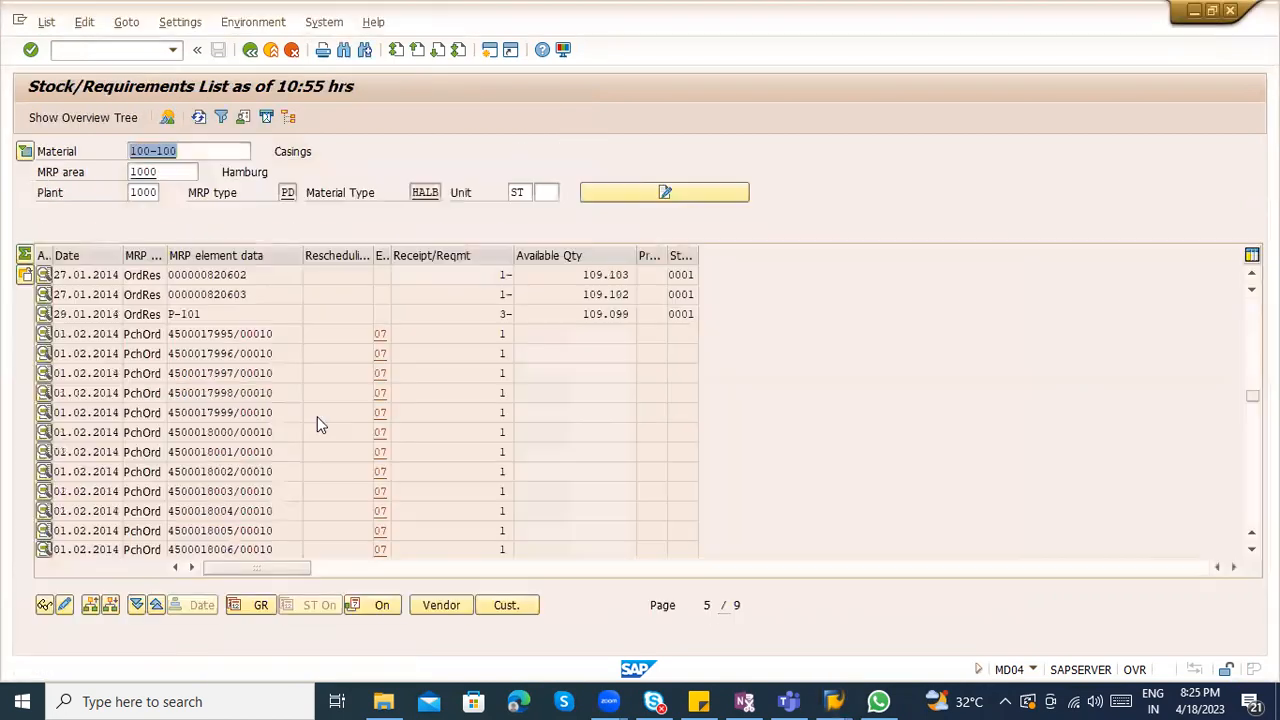
scroll(318, 430, down, 15)
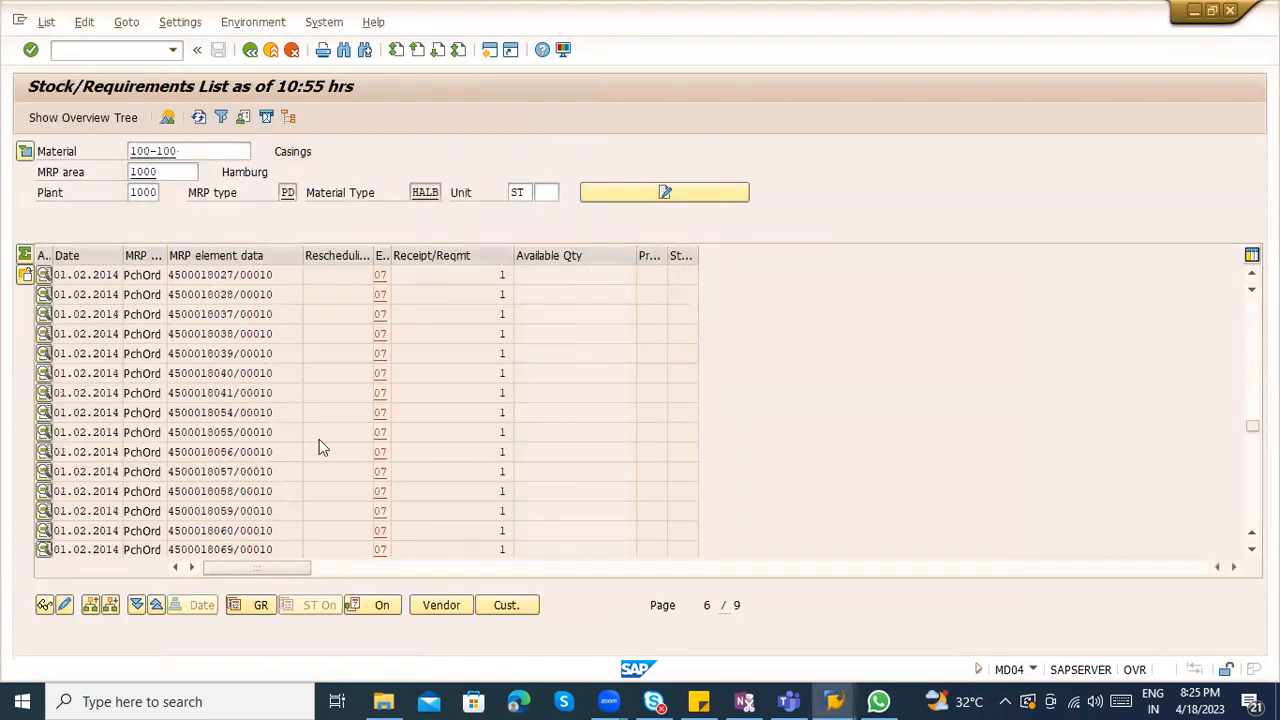
scroll(320, 455, down, 1)
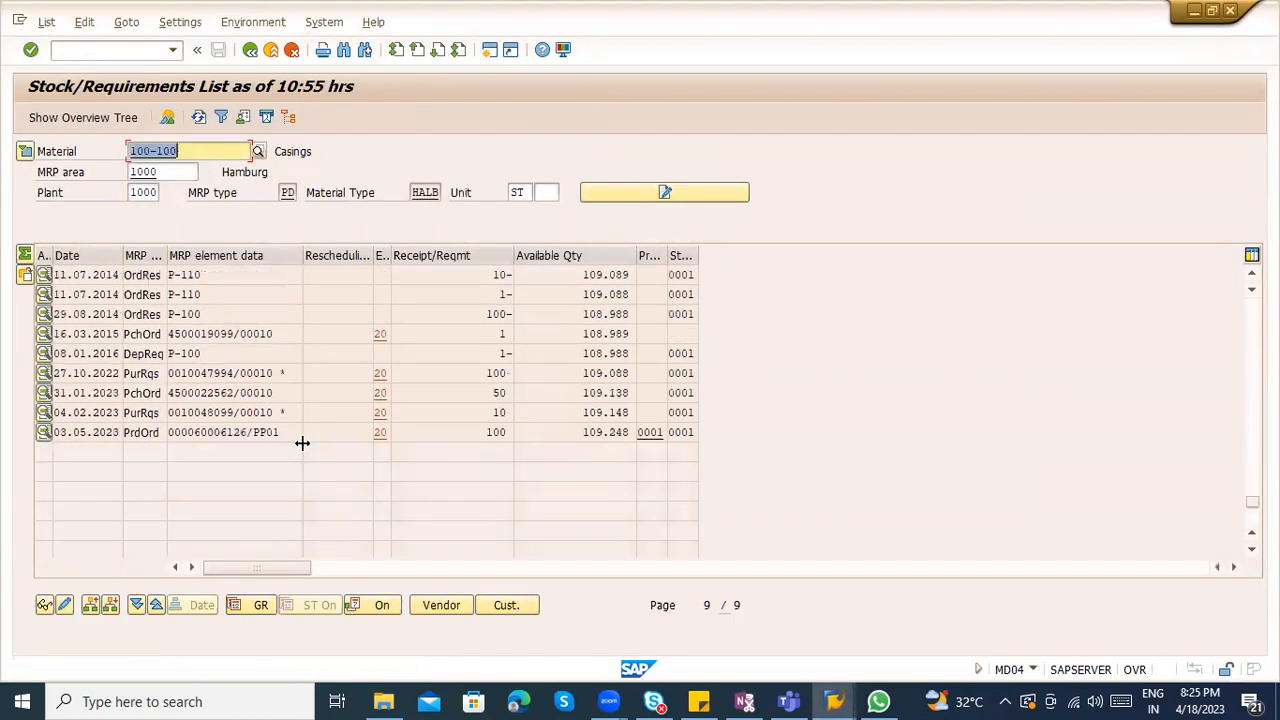
click(240, 432)
drag(284, 432, 164, 432)
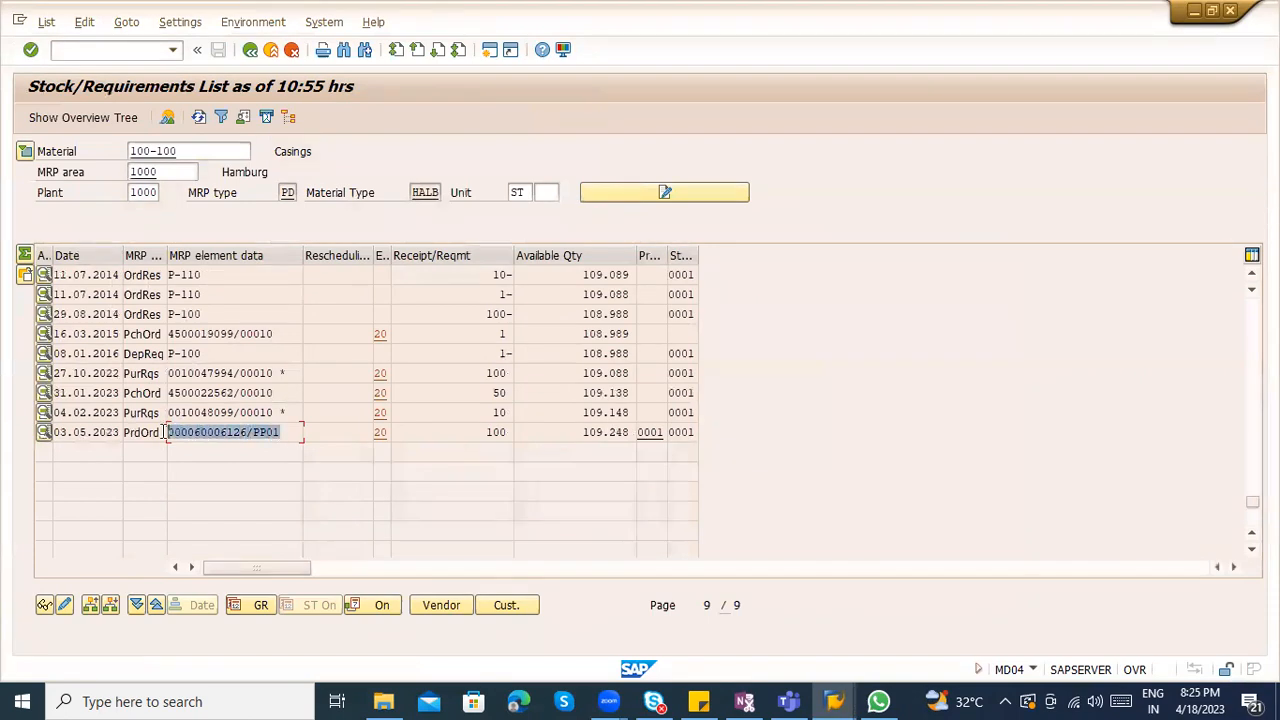
click(461, 429)
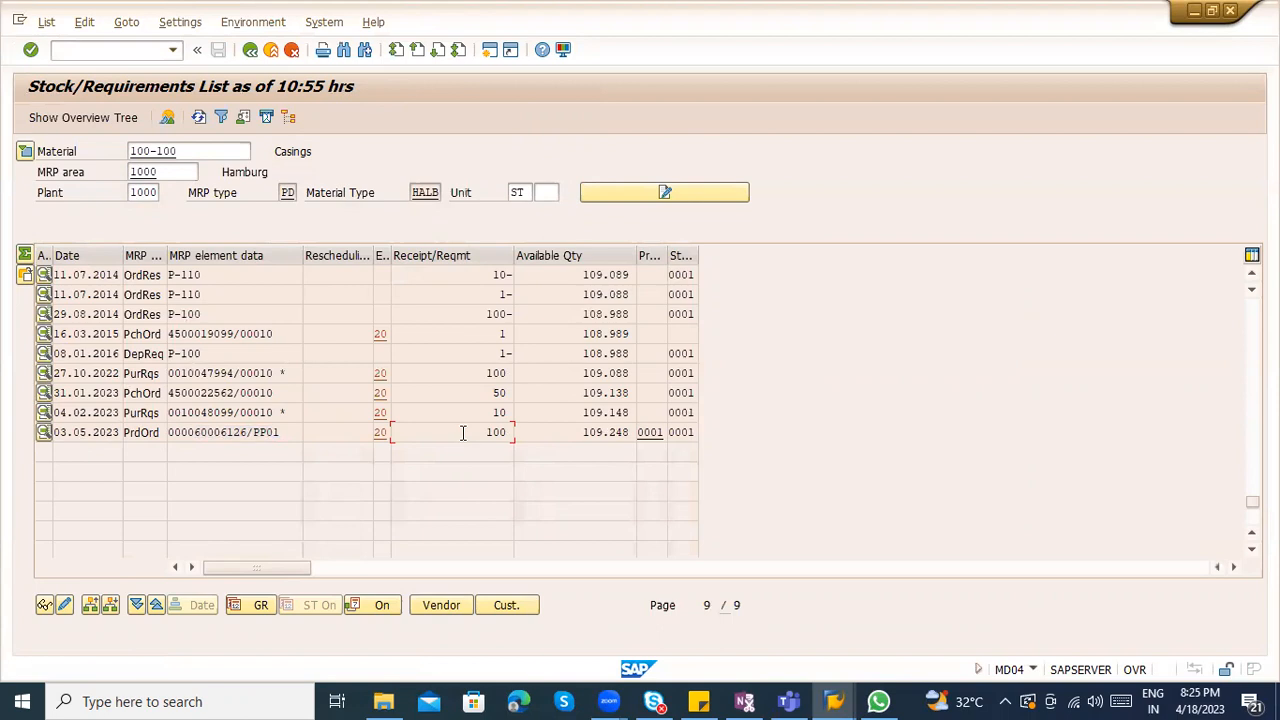
Switch back to the production order in change mode, release it and save it
key(alt+Tab)
click(145, 293)
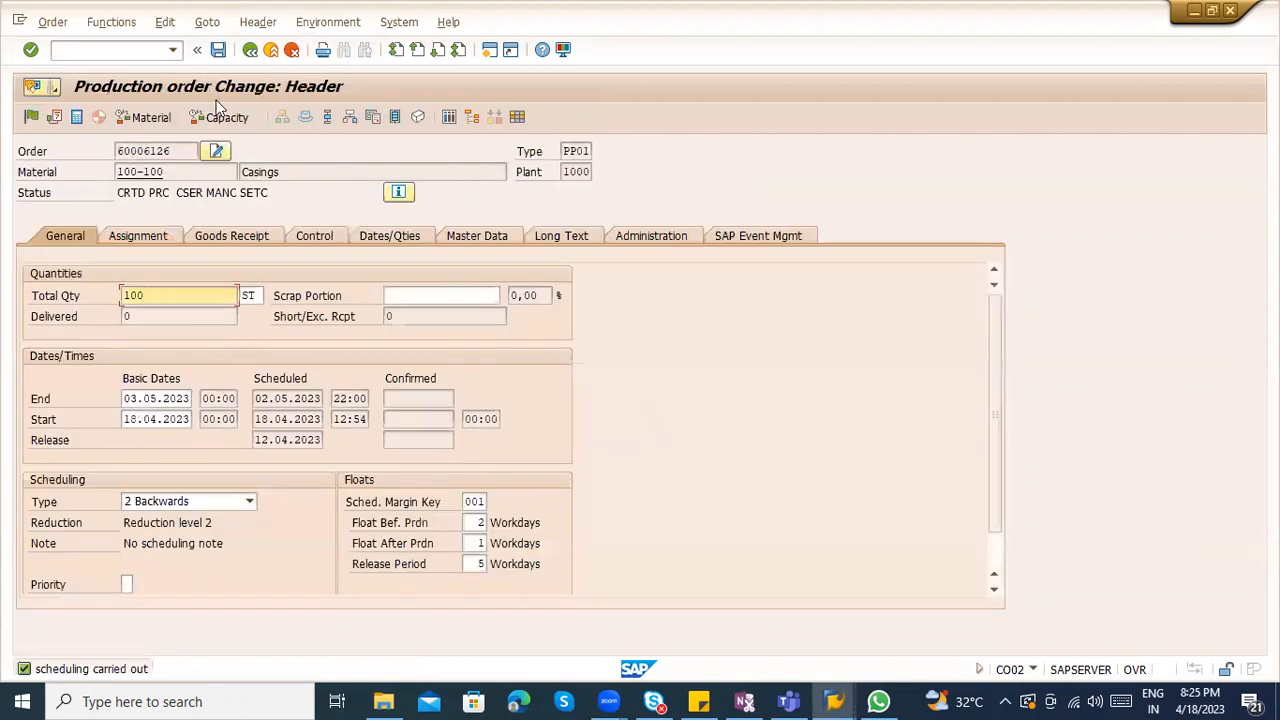
click(31, 117)
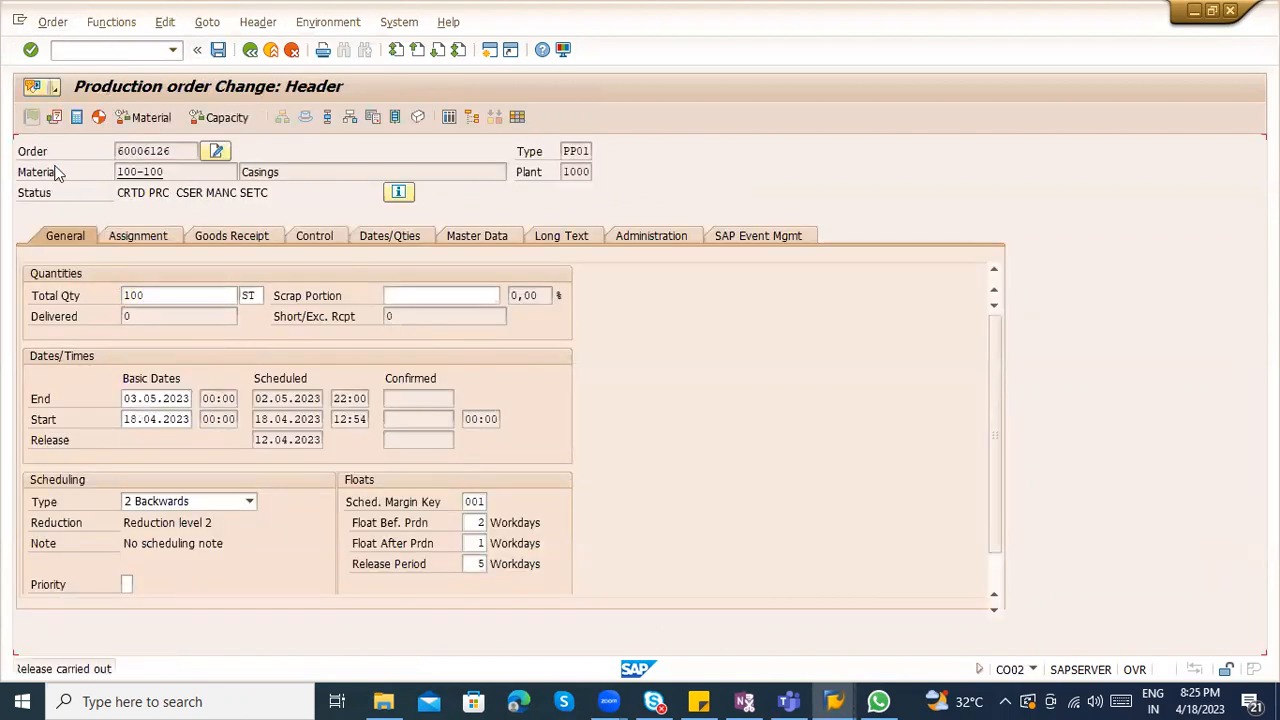
key(ctrl+s)
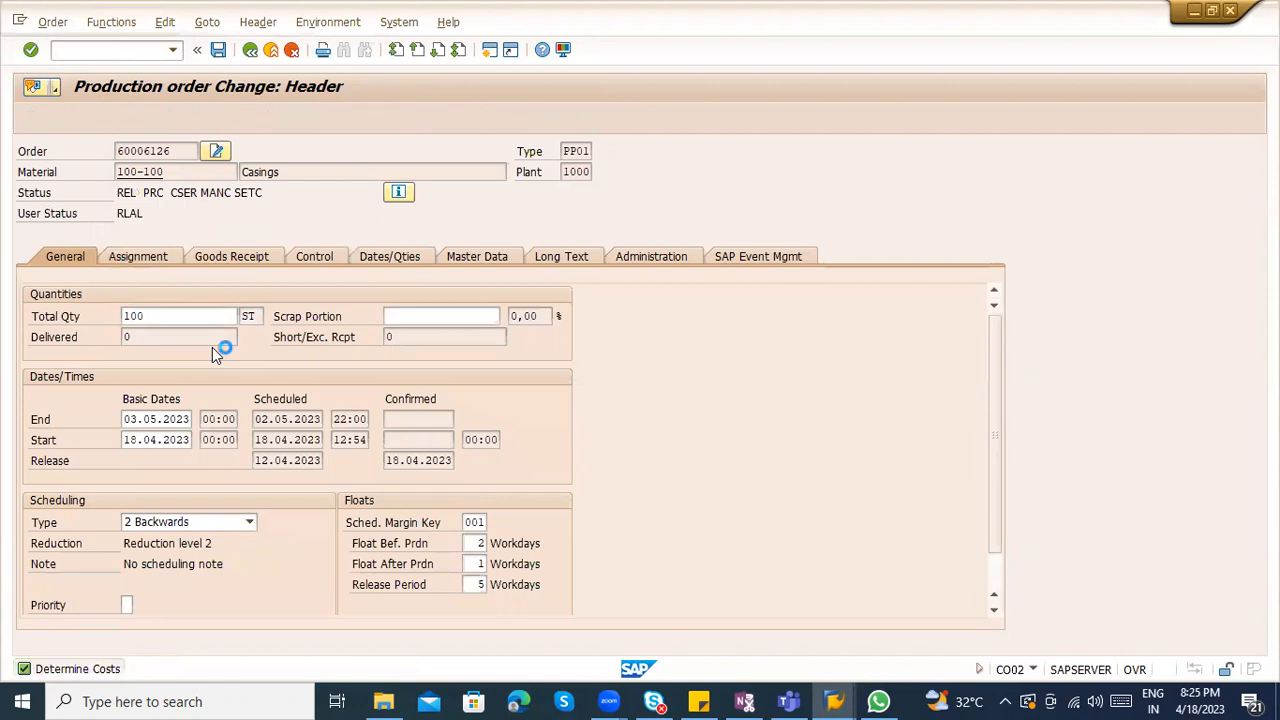
Open the saved production order's header in display mode
click(238, 427)
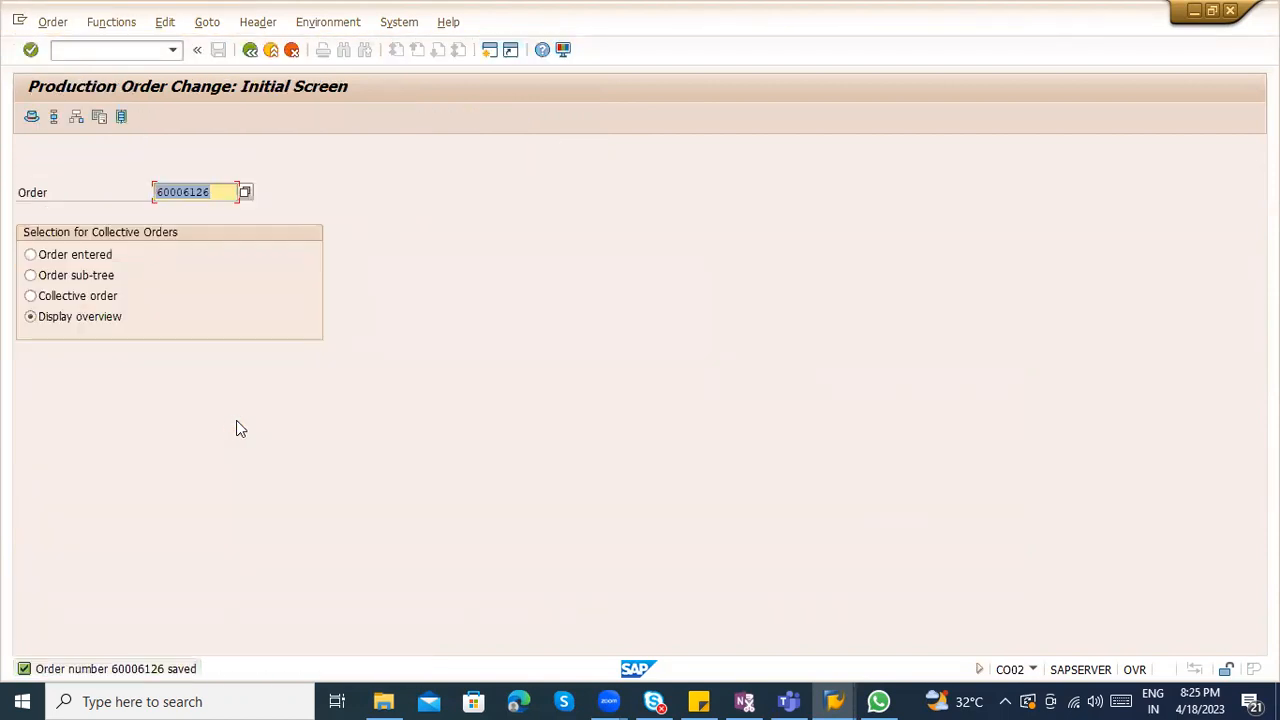
click(52, 21)
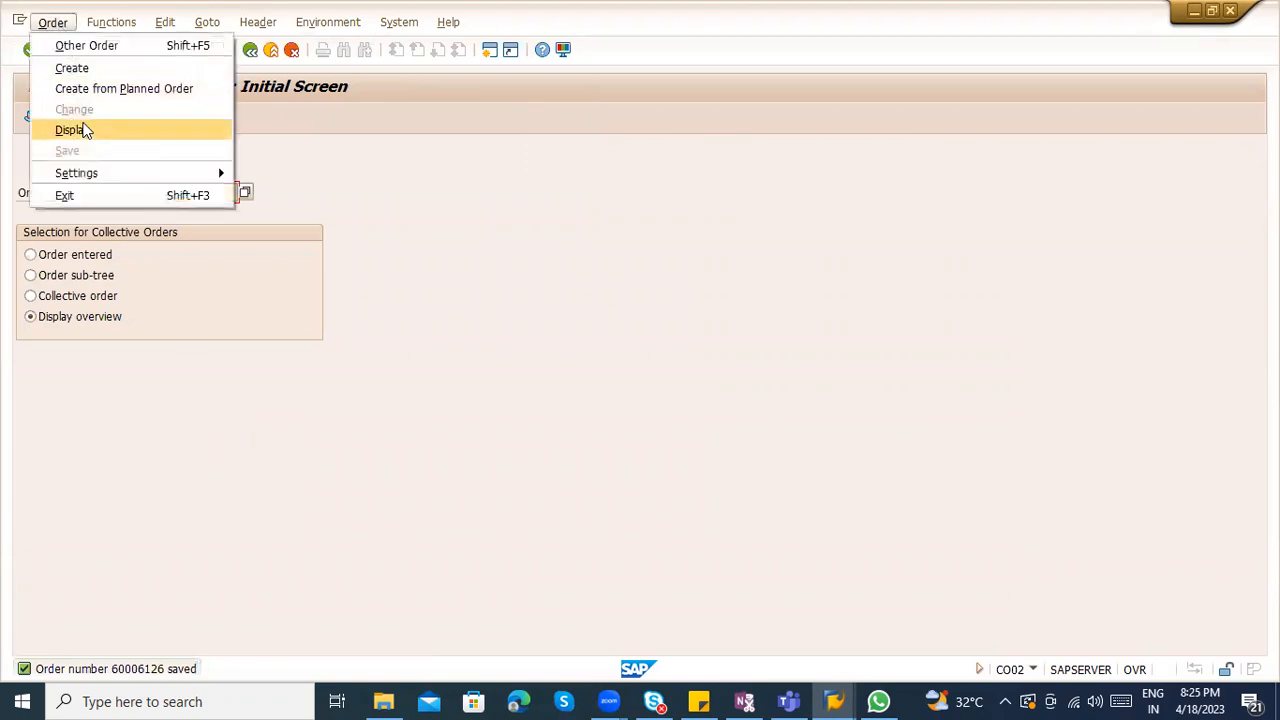
click(86, 129)
key(Return)
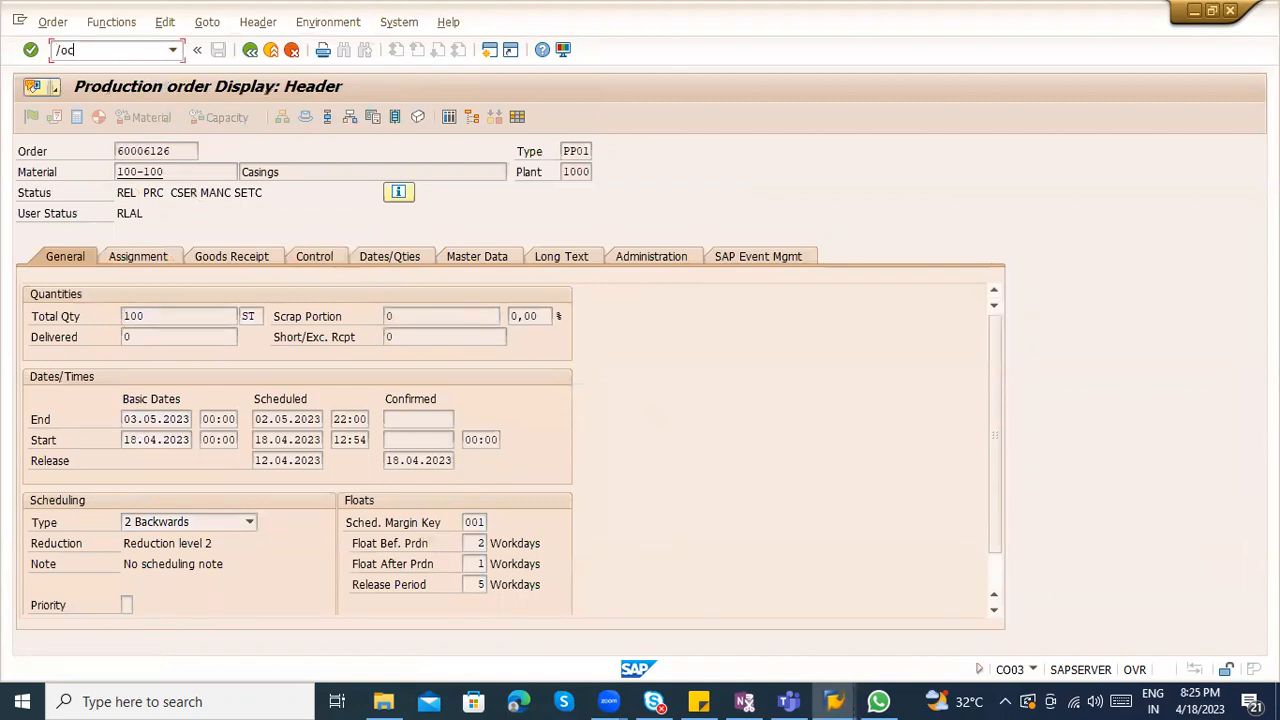
Open transaction CO11N in a new session, leave it and start goods movement transaction MIGO there instead
click(108, 50)
text(/oco11n)
key(Return)
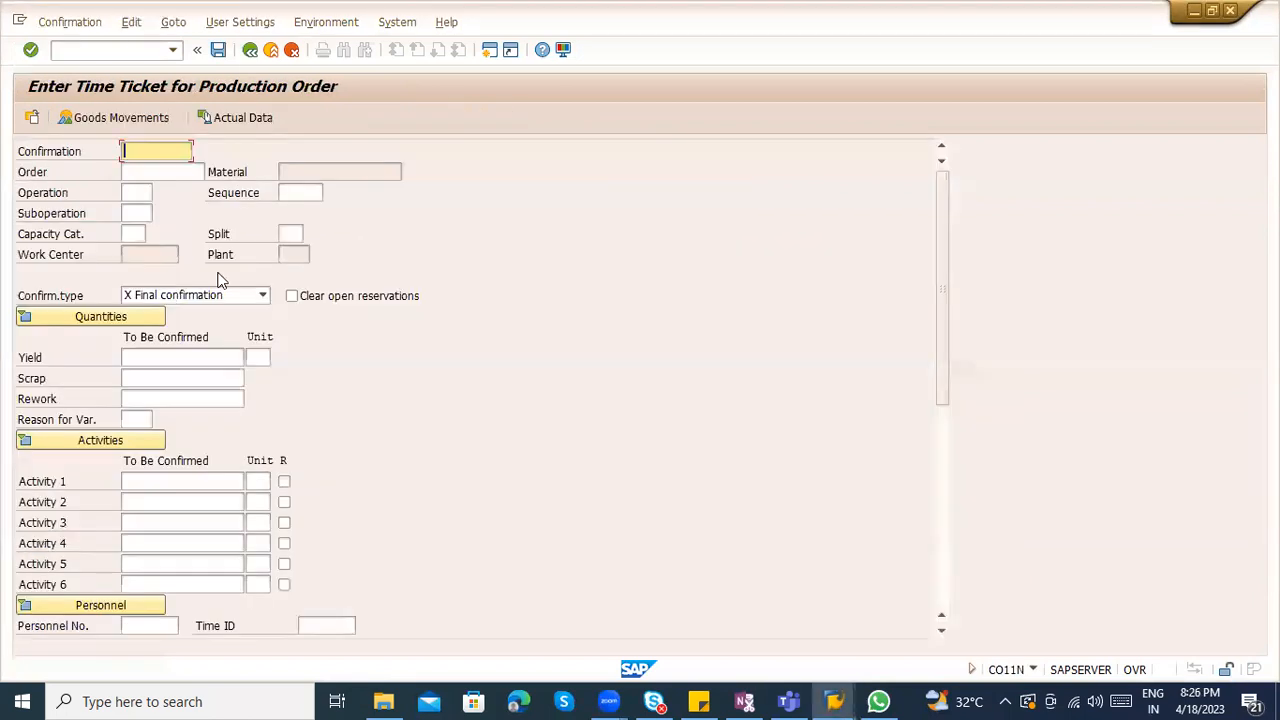
click(254, 54)
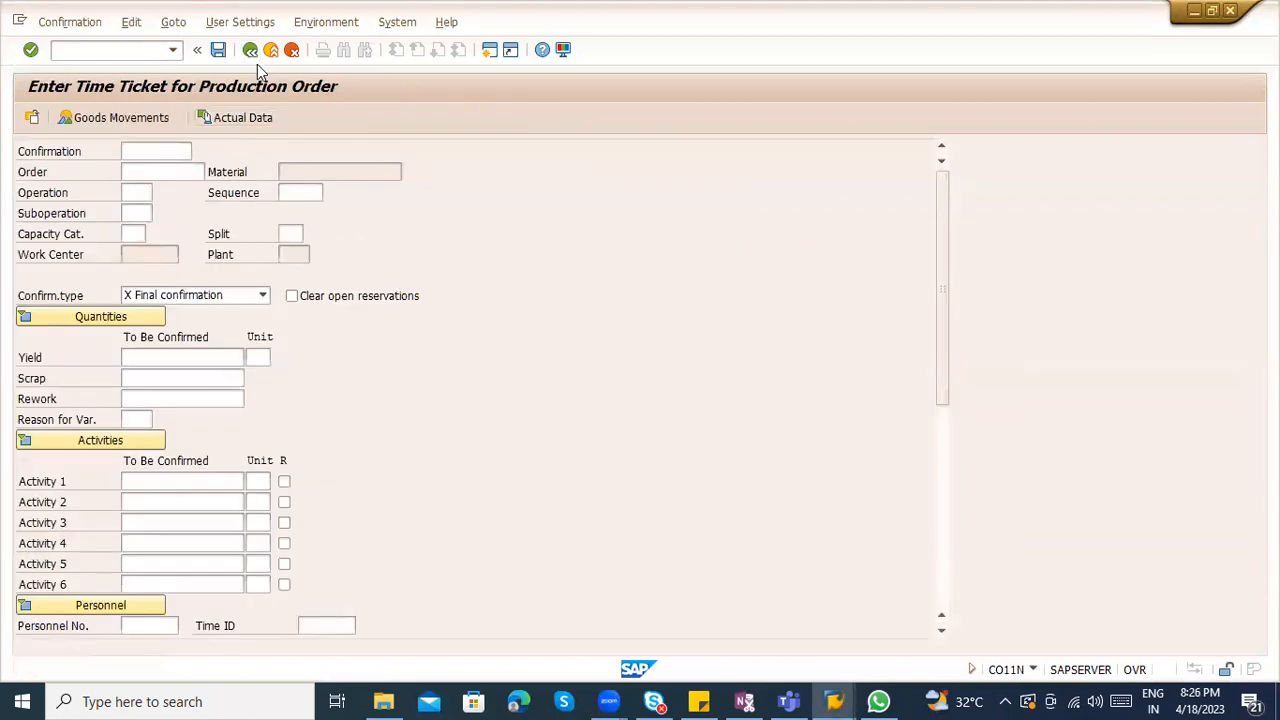
text(migo)
key(Return)
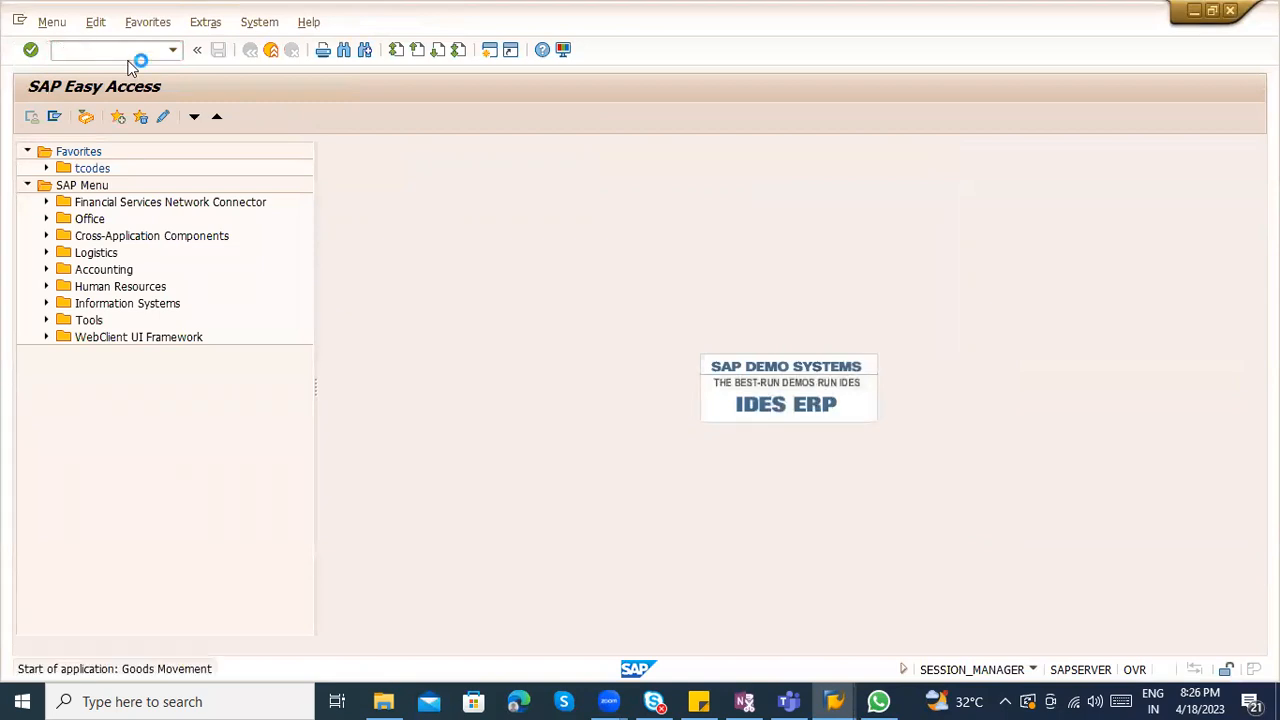
Check the component overview of the production order in its display session and return to MIGO
key(alt+Tab)
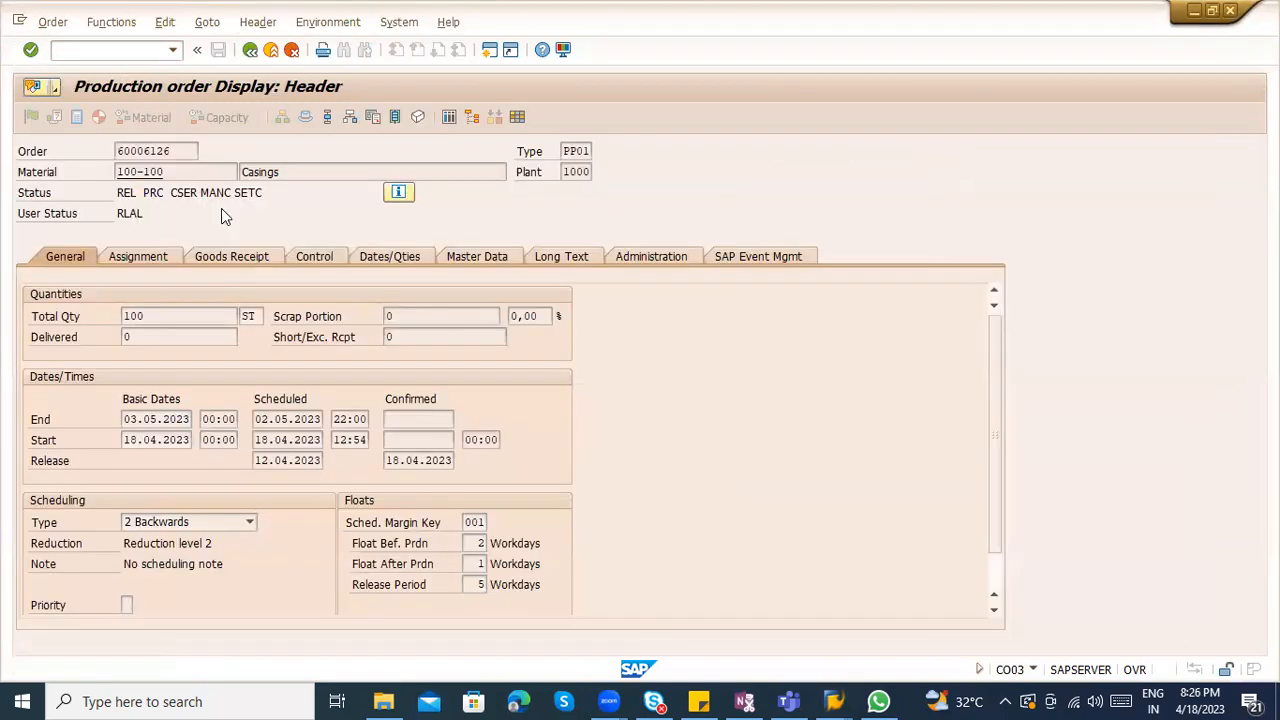
click(357, 116)
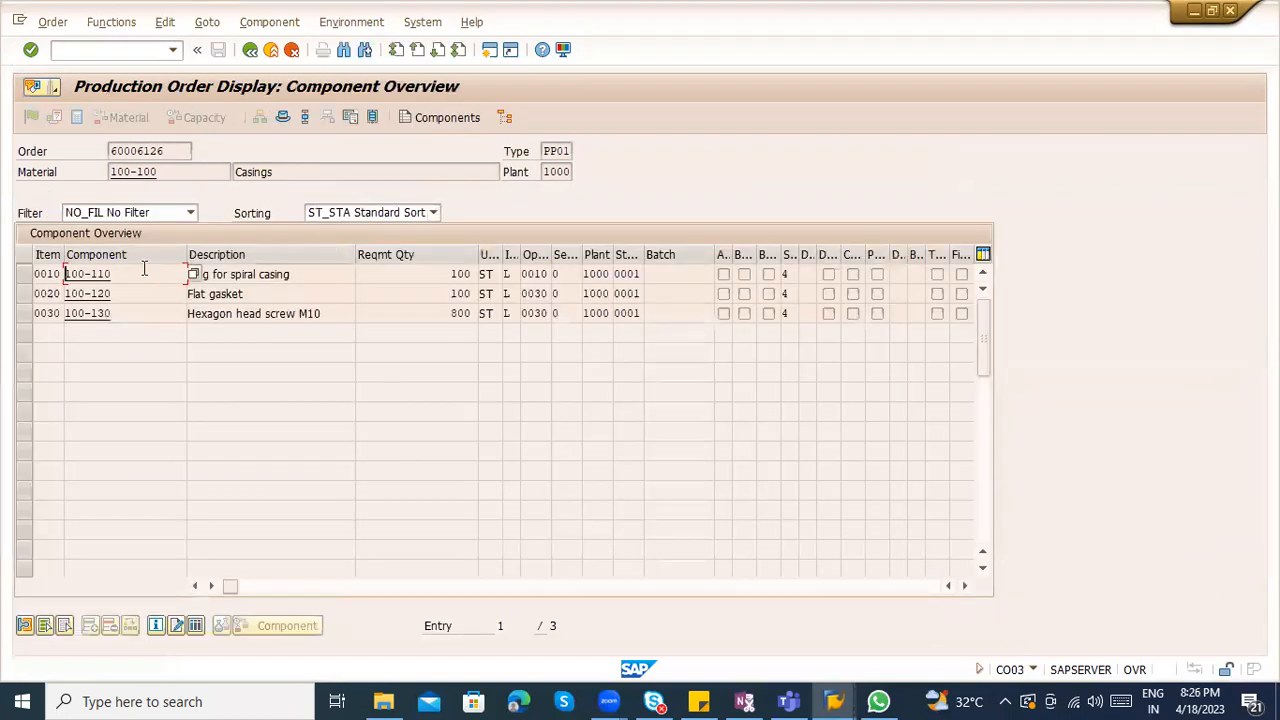
key(alt+Tab)
Set the goods movement to A07 Goods Issue with reference R08 Order
click(260, 151)
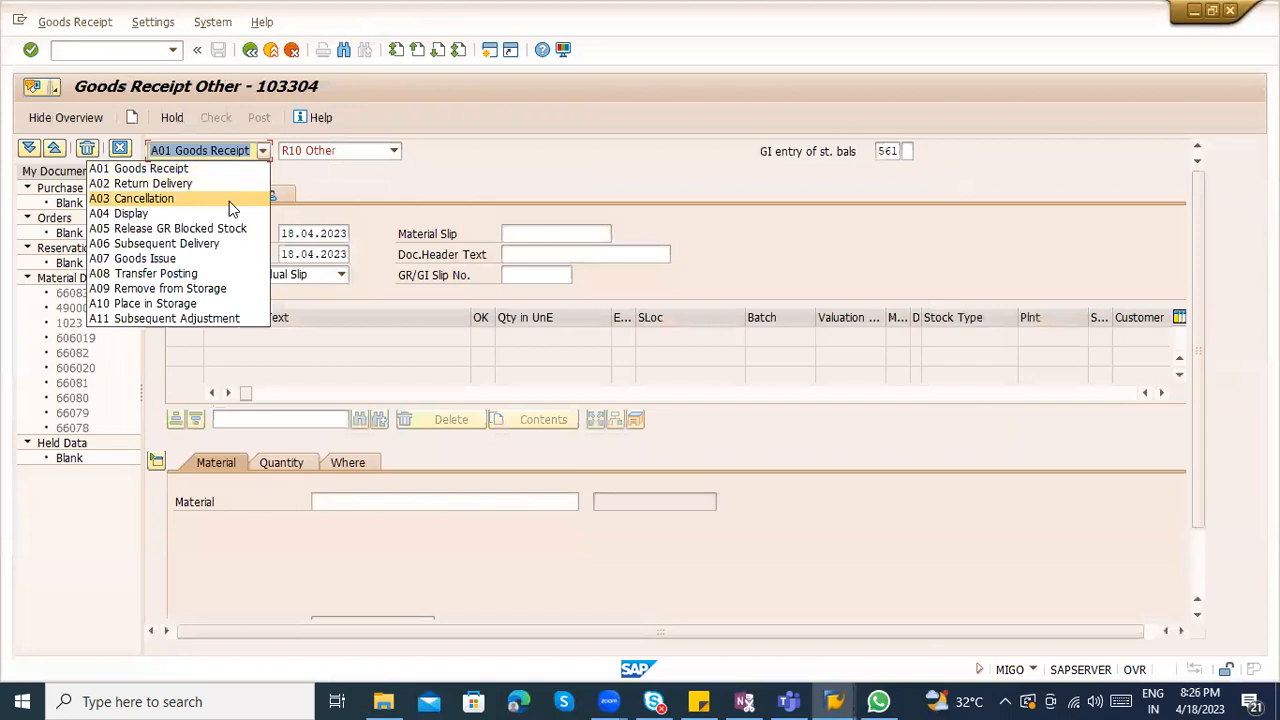
click(219, 258)
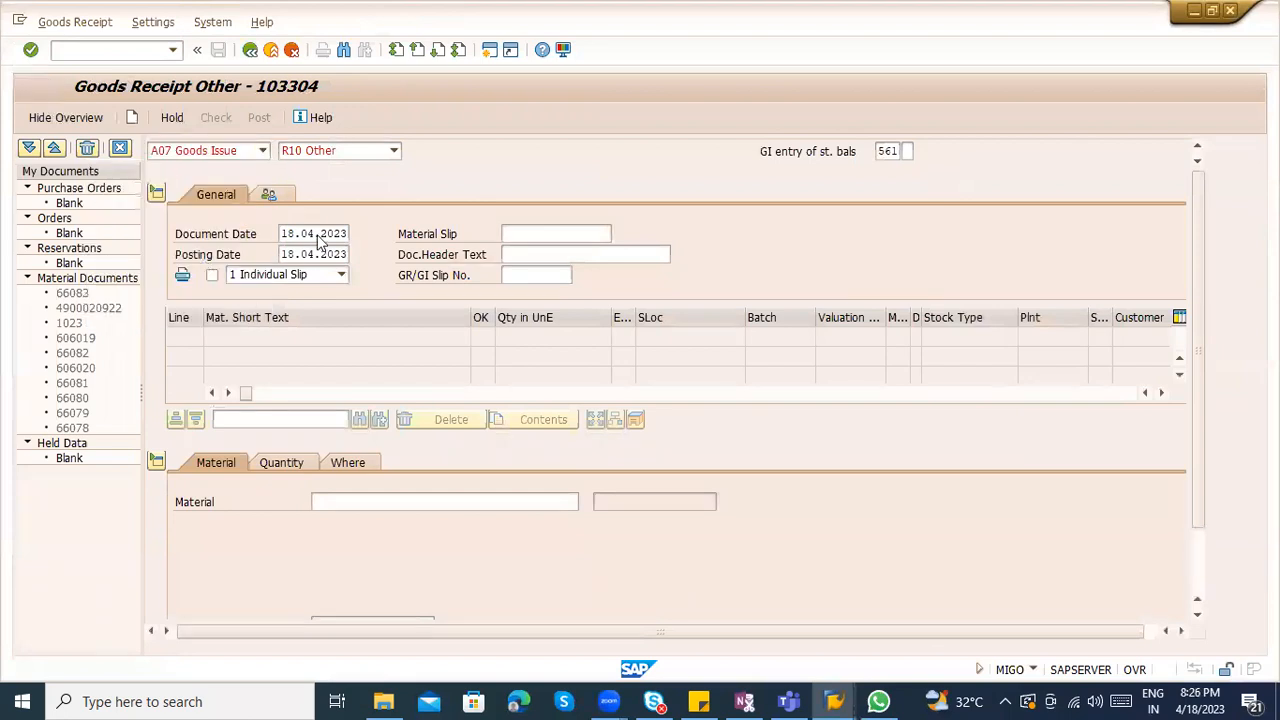
click(336, 152)
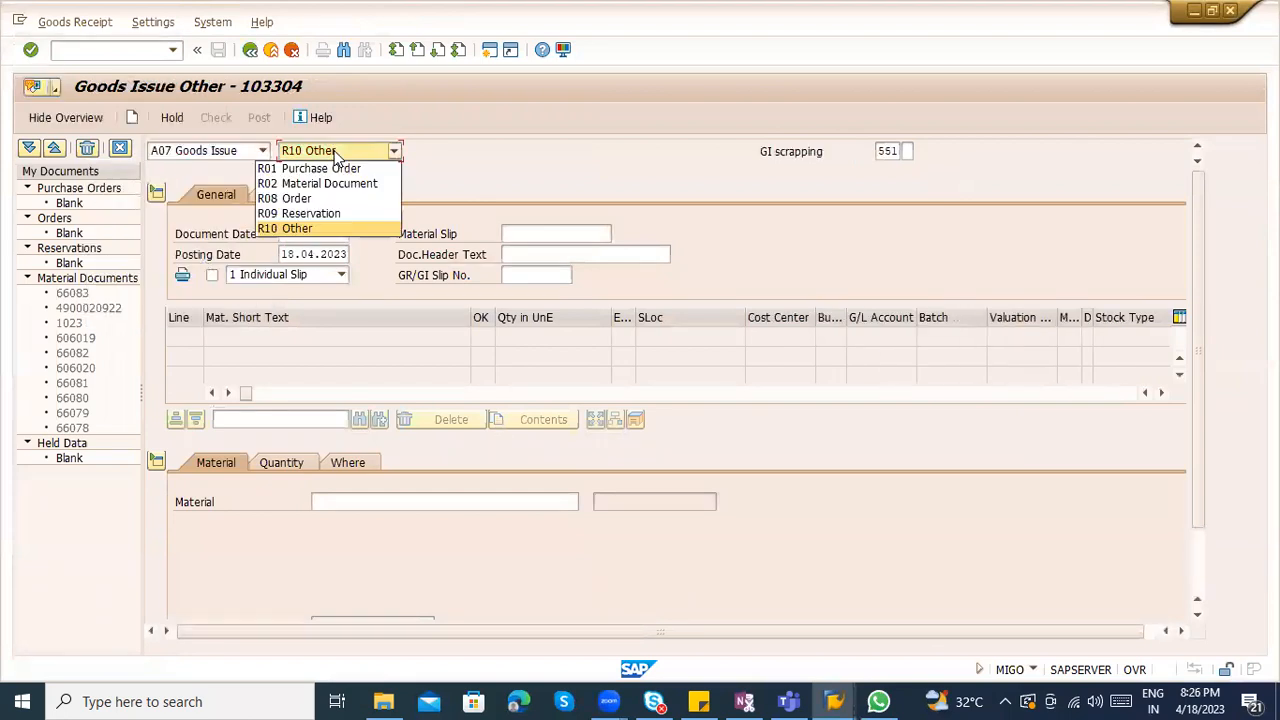
click(341, 201)
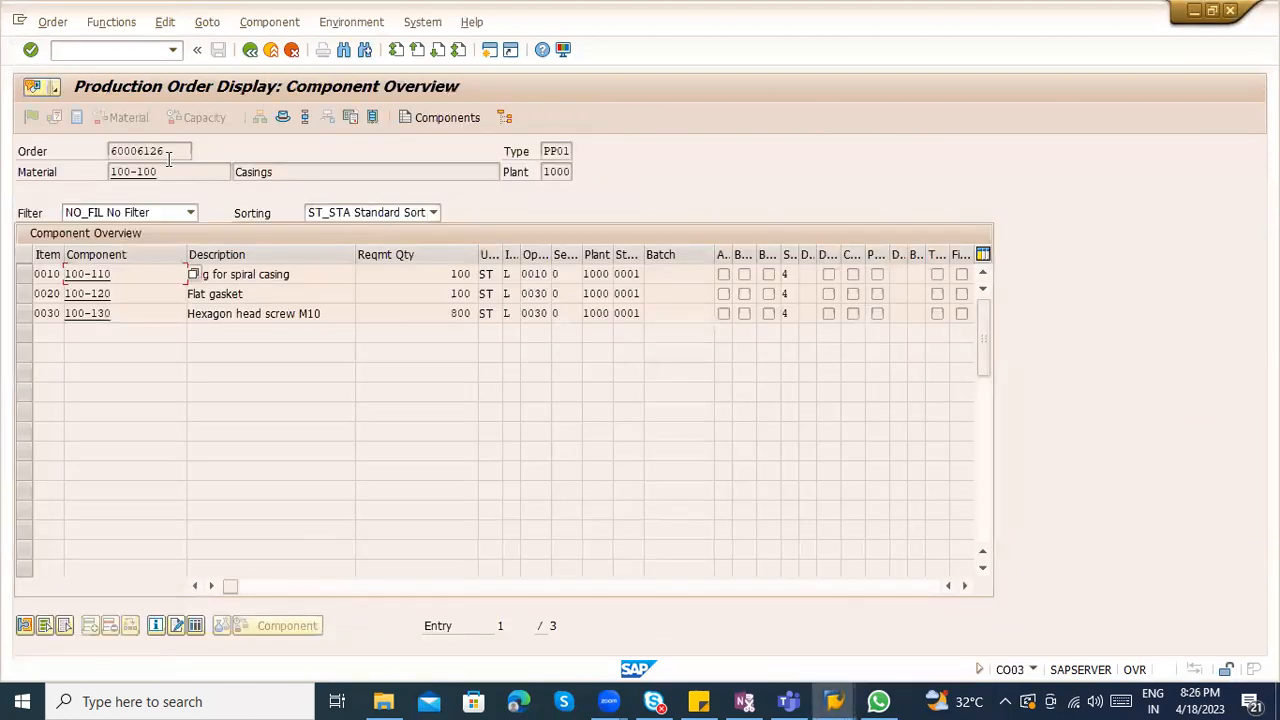
Copy the order number from the production order display and load that order's components into the goods issue
drag(169, 155, 100, 156)
key(ctrl+c)
key(alt+Tab)
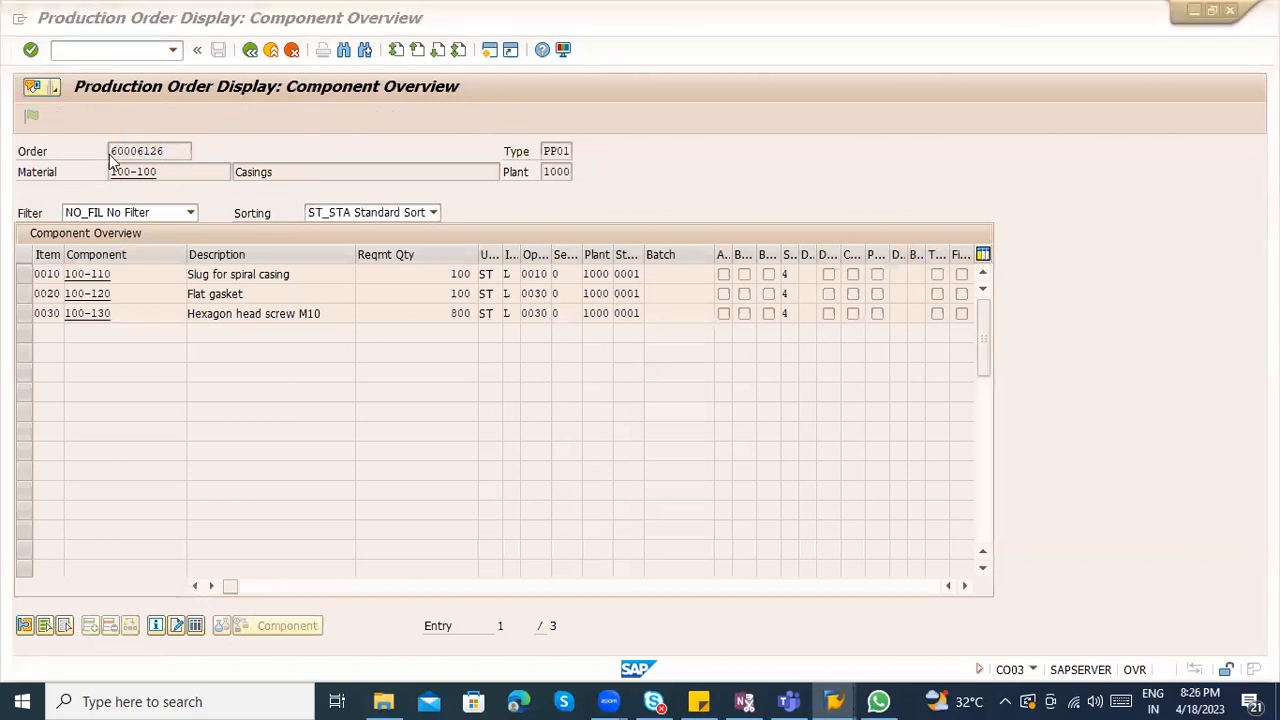
key(ctrl+v)
key(Return)
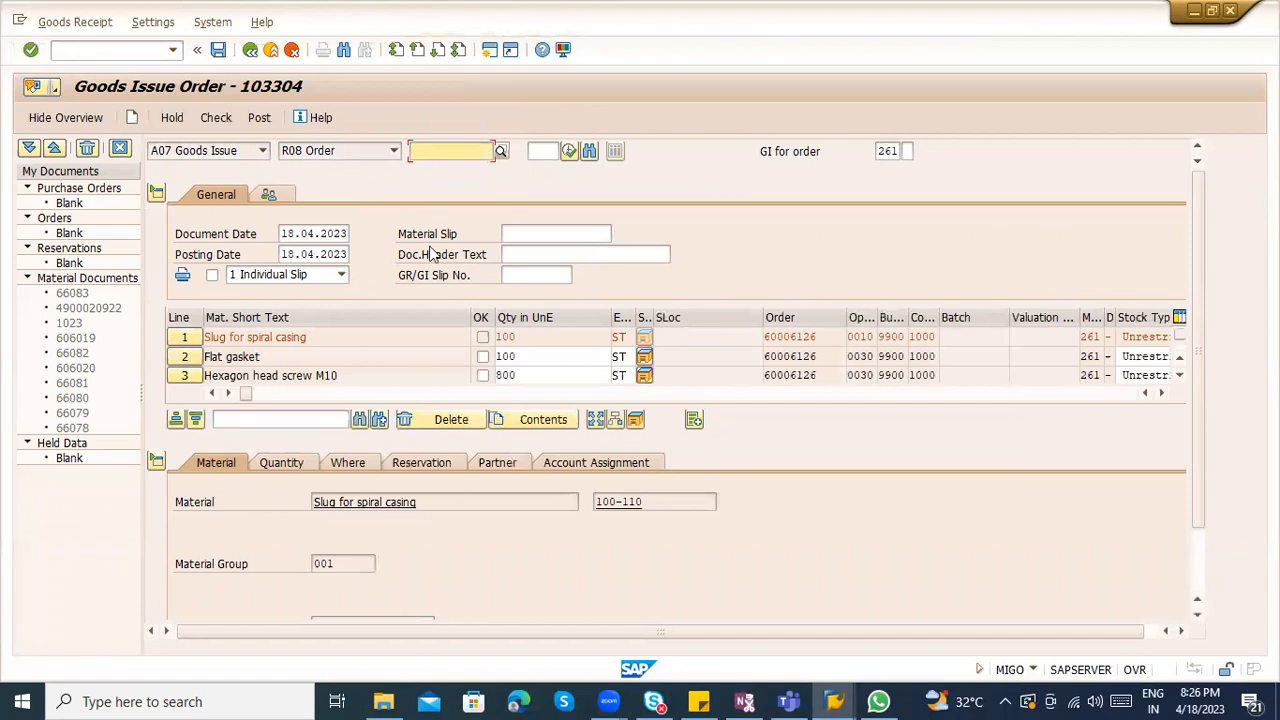
Hide the item detail data and mark the slug for spiral casing, flat gasket and hexagon head screw M10 lines as OK
click(421, 342)
click(422, 357)
click(431, 376)
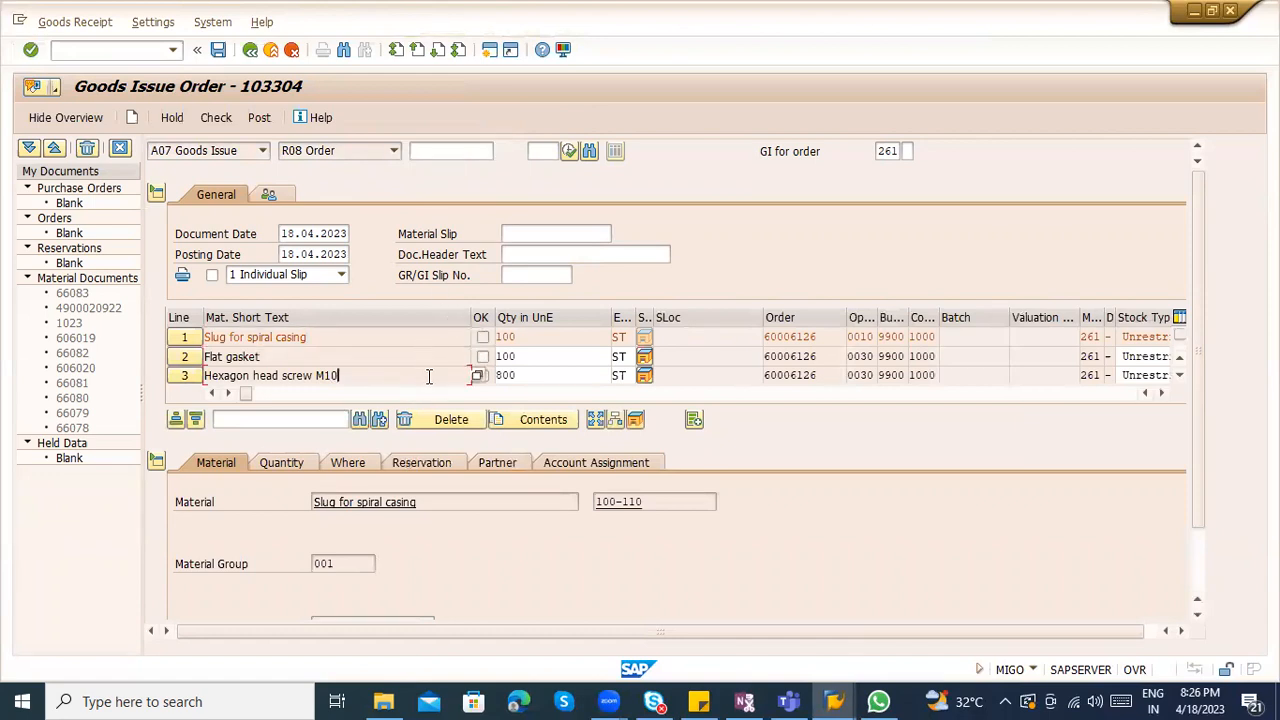
click(156, 462)
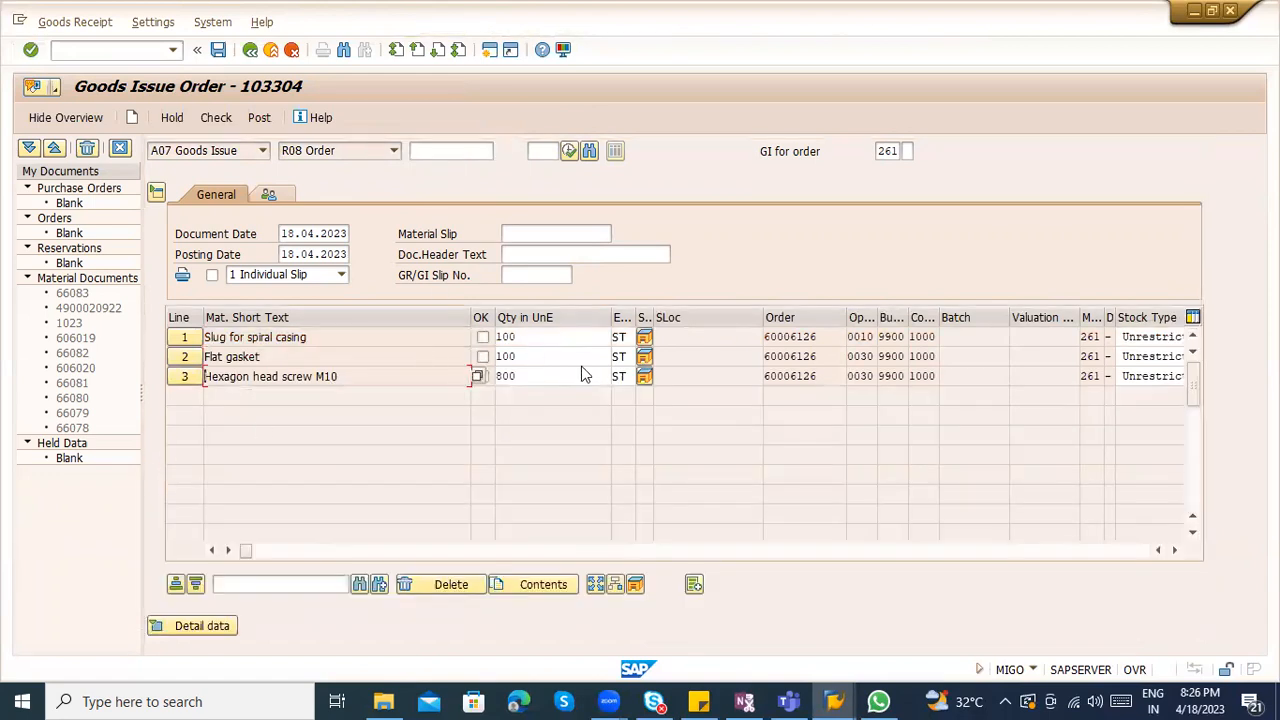
click(483, 377)
click(483, 357)
click(483, 337)
scroll(310, 532, down, 1)
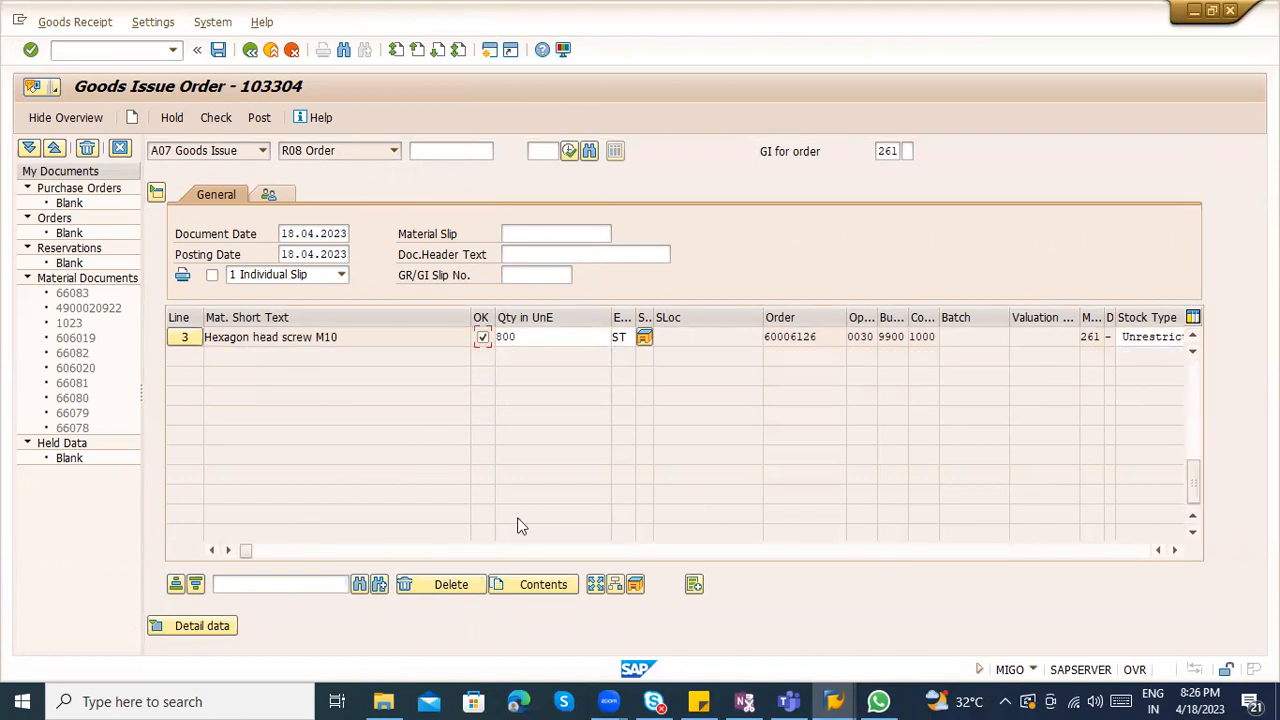
scroll(416, 469, up, 1)
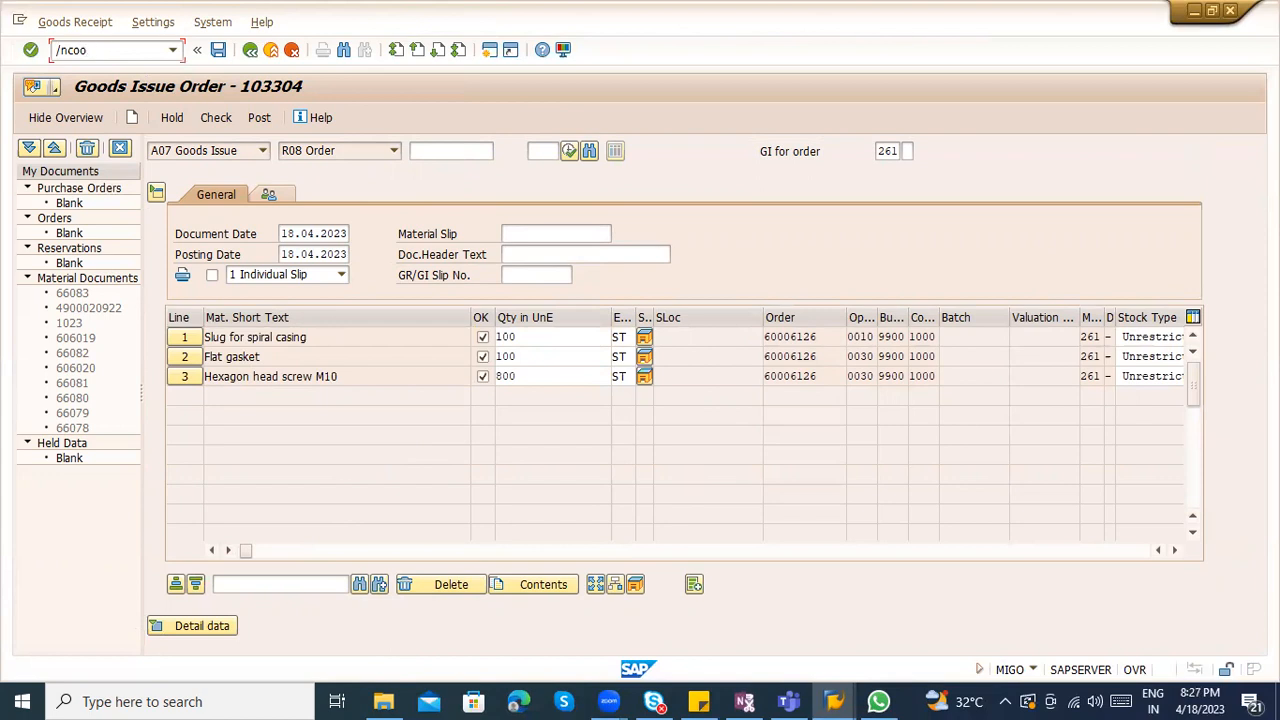
Leave the goods issue and examine the Logistics production folders in the SAP menu, including Production Planning and its Materials Forecast
key(Return)
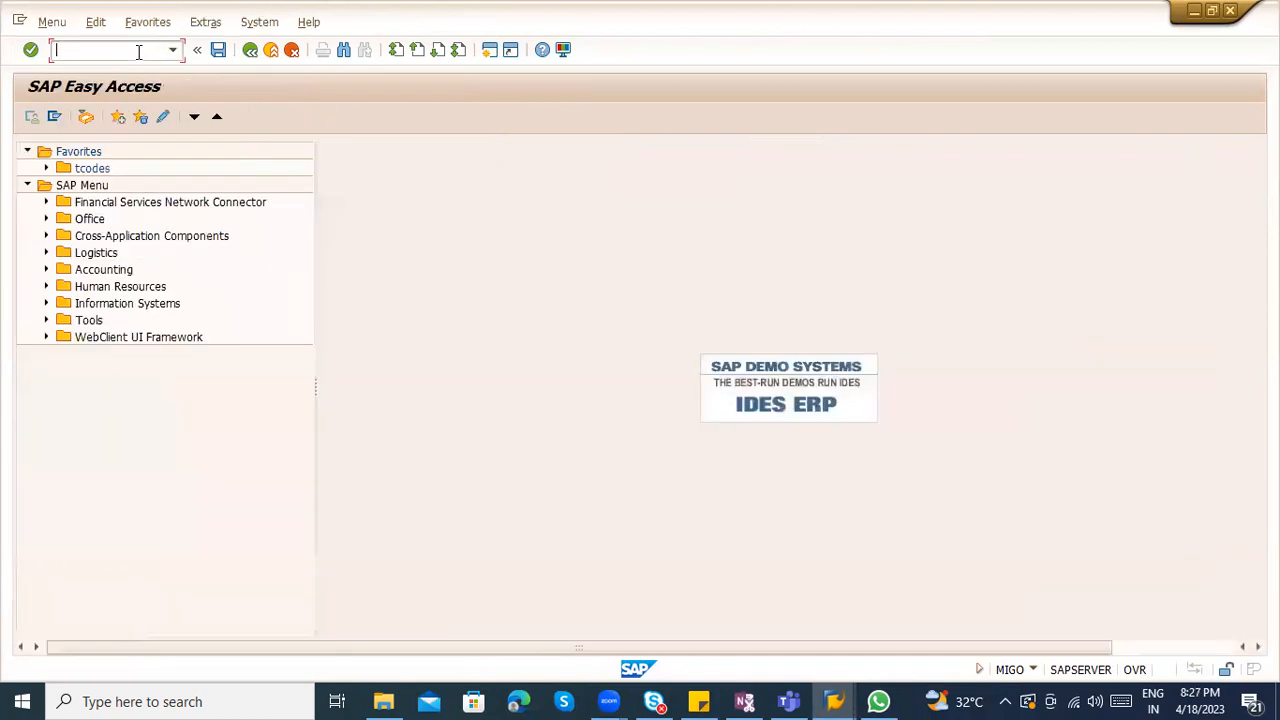
click(45, 252)
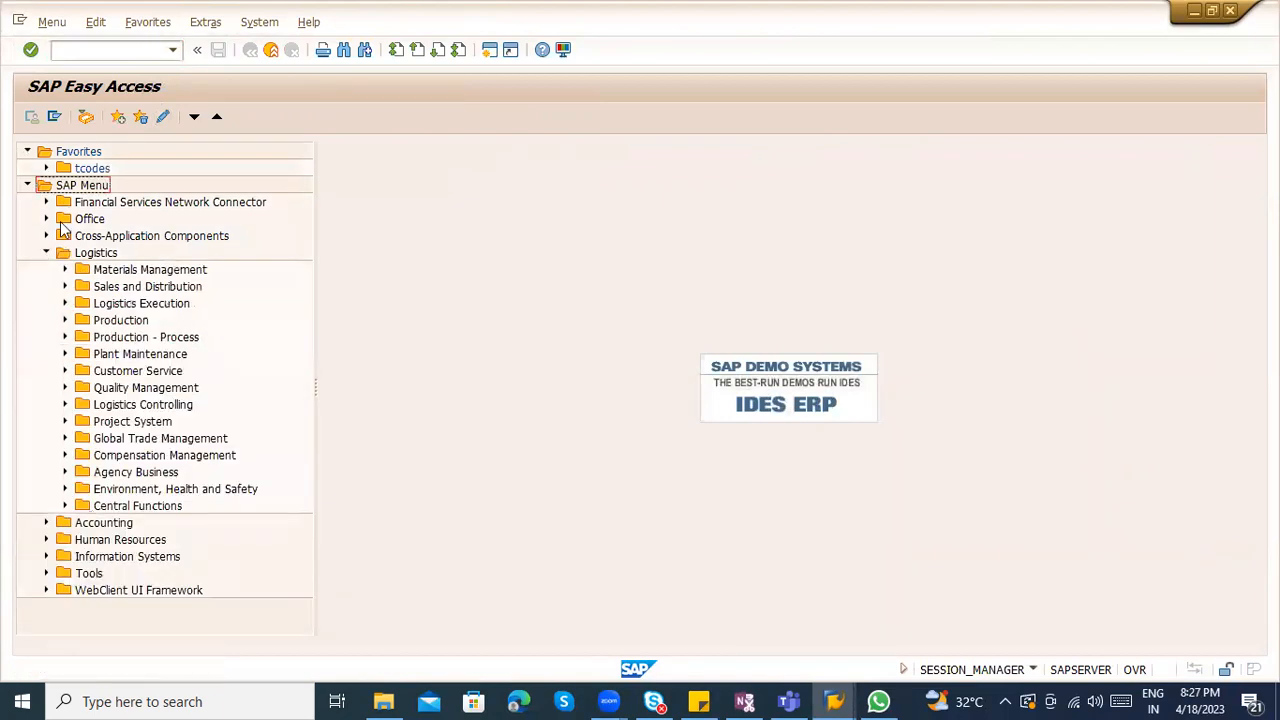
click(60, 338)
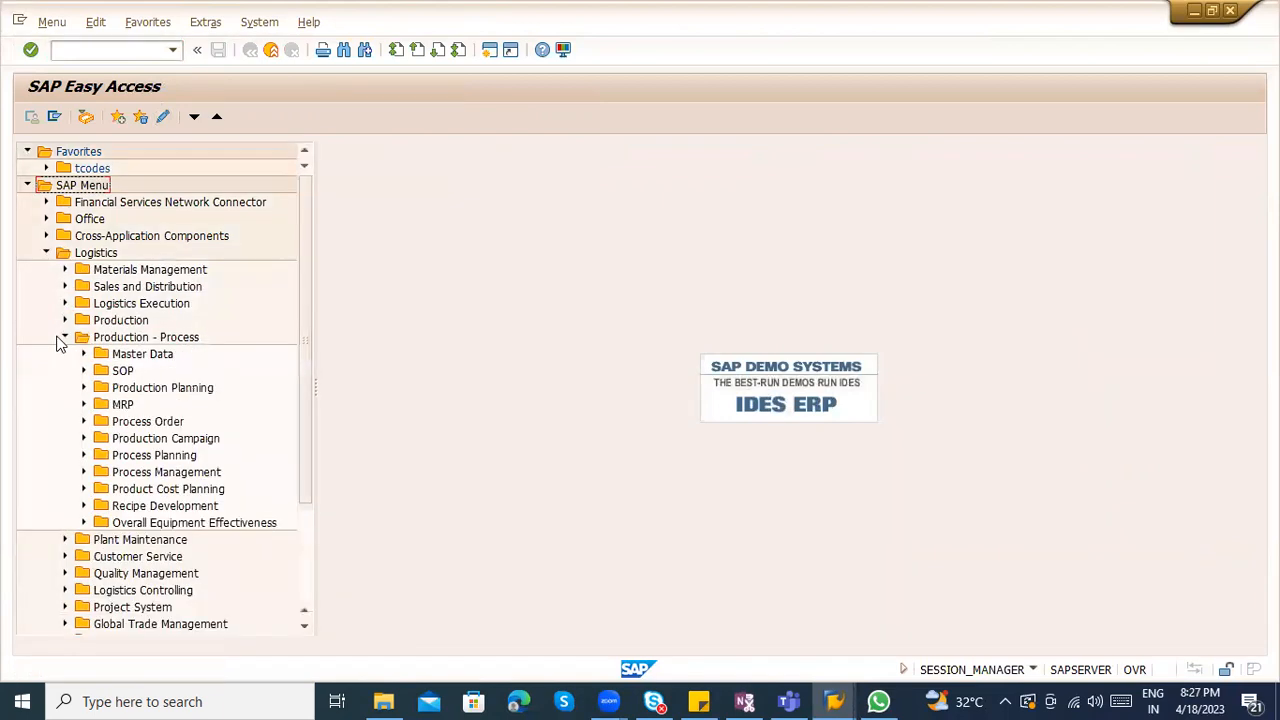
click(64, 320)
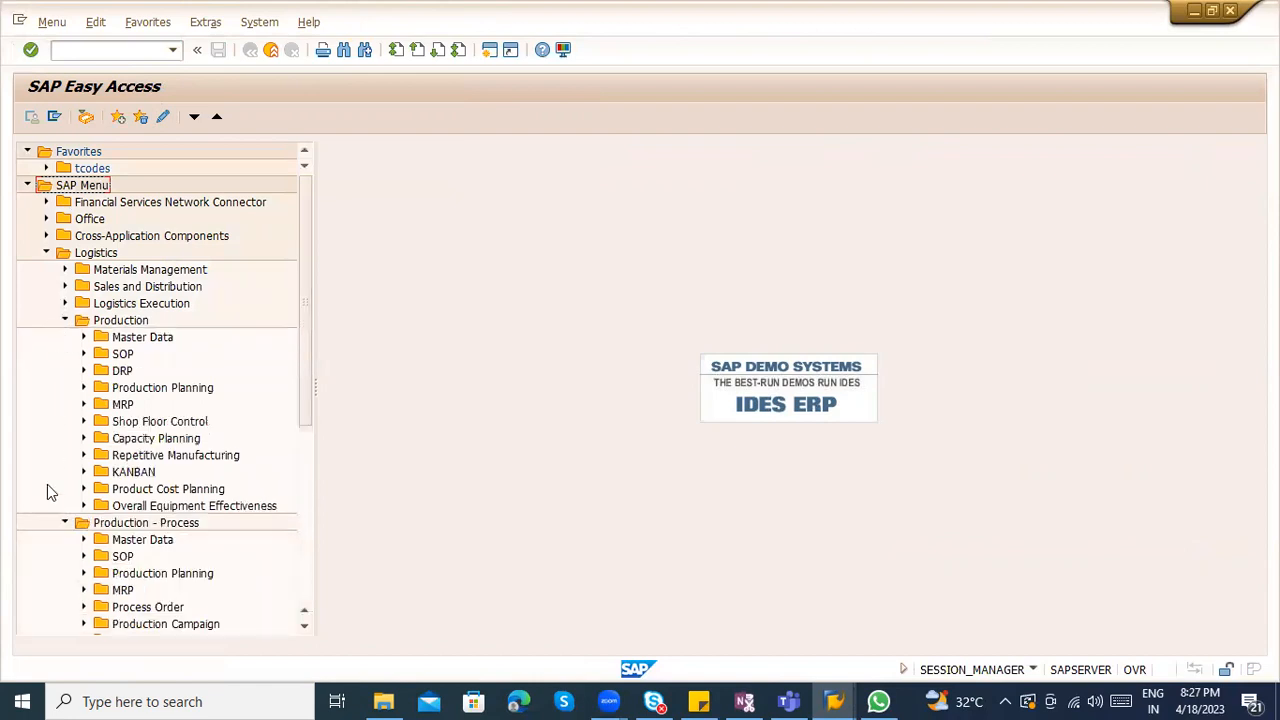
click(64, 523)
click(78, 389)
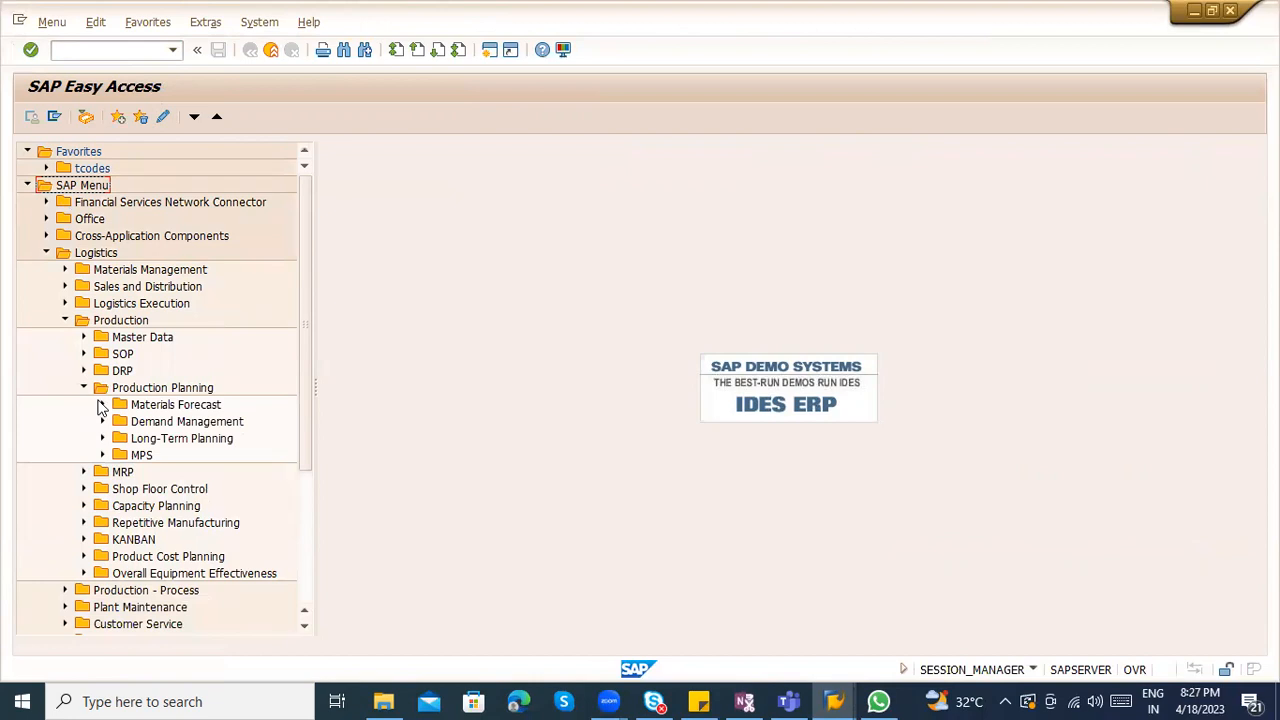
scroll(100, 414, down, 2)
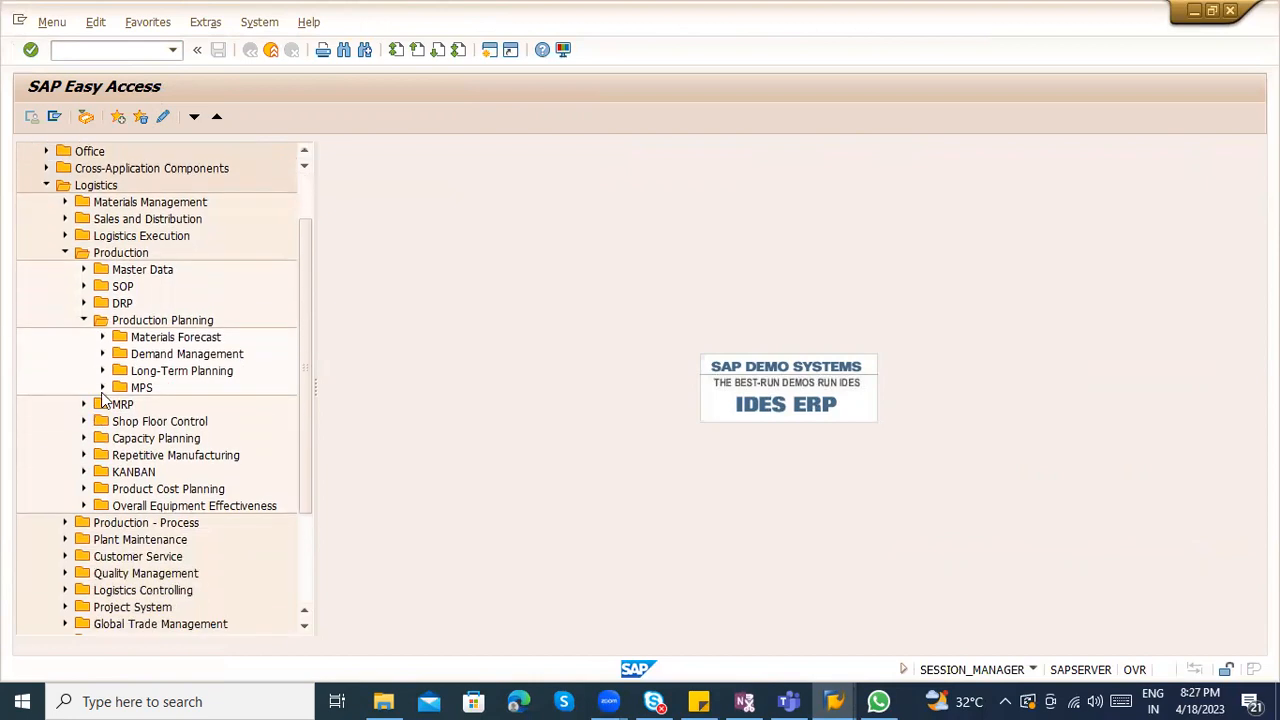
click(99, 339)
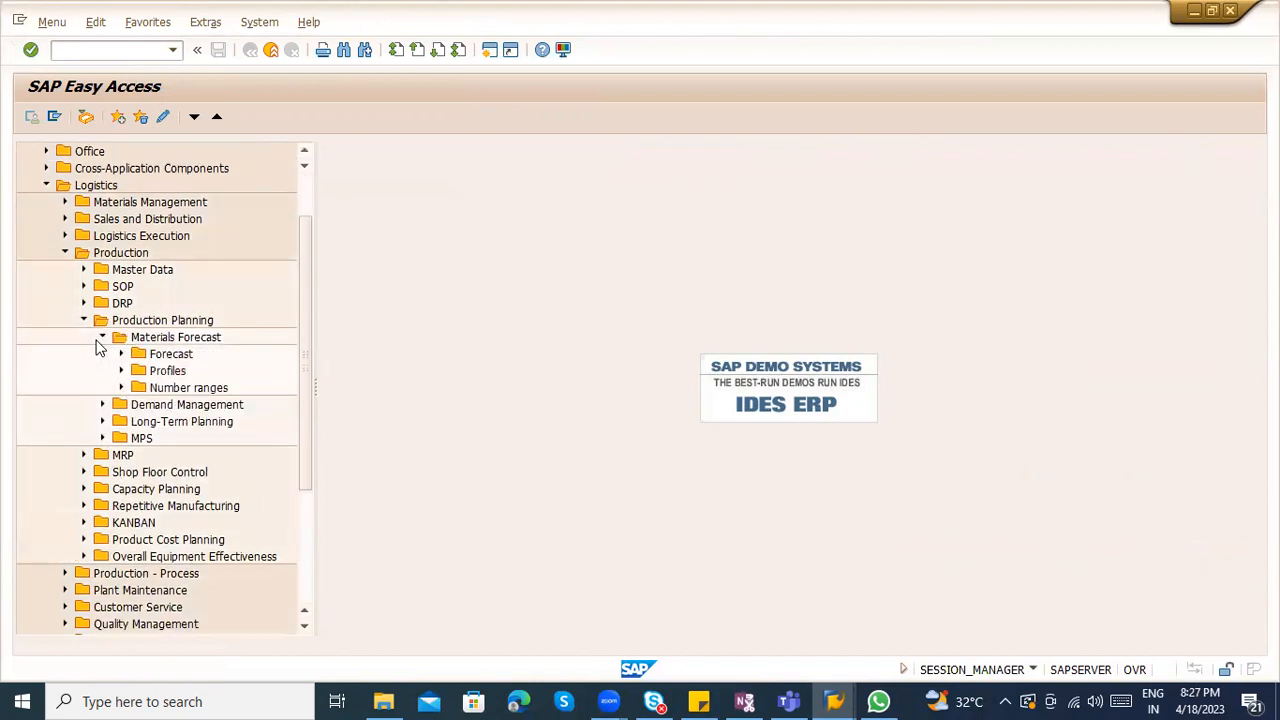
click(117, 358)
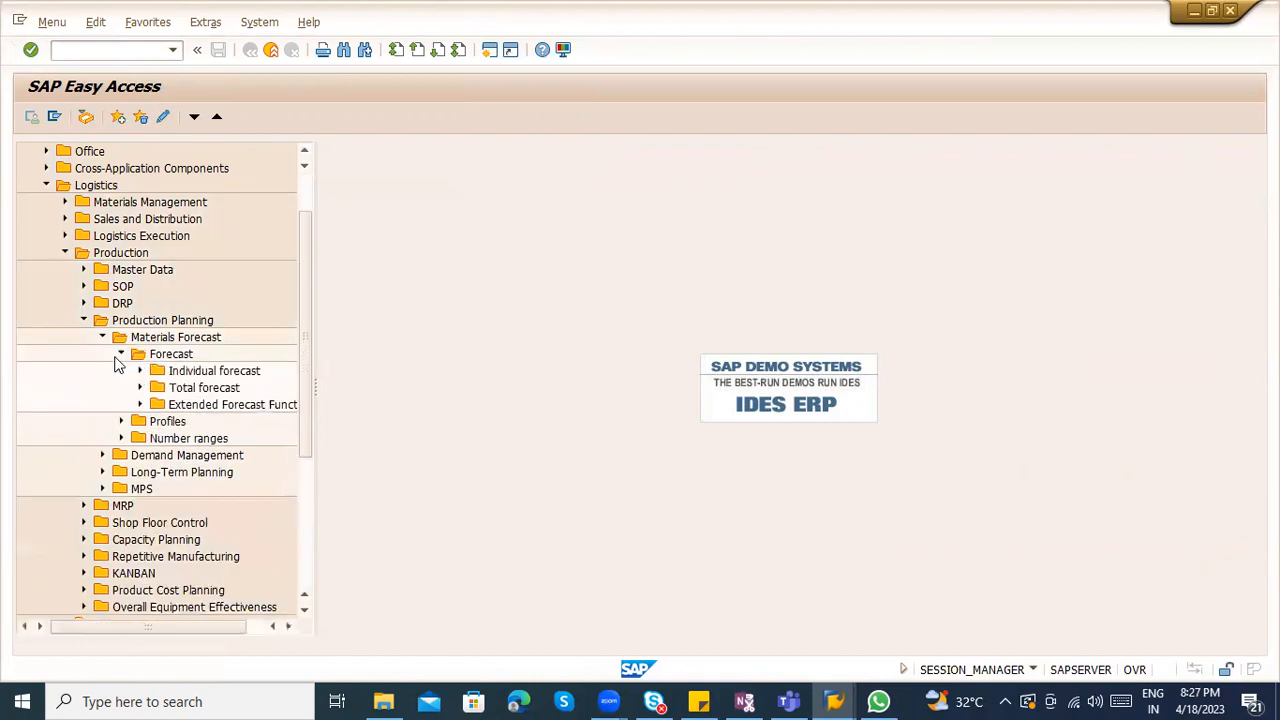
click(118, 357)
click(96, 339)
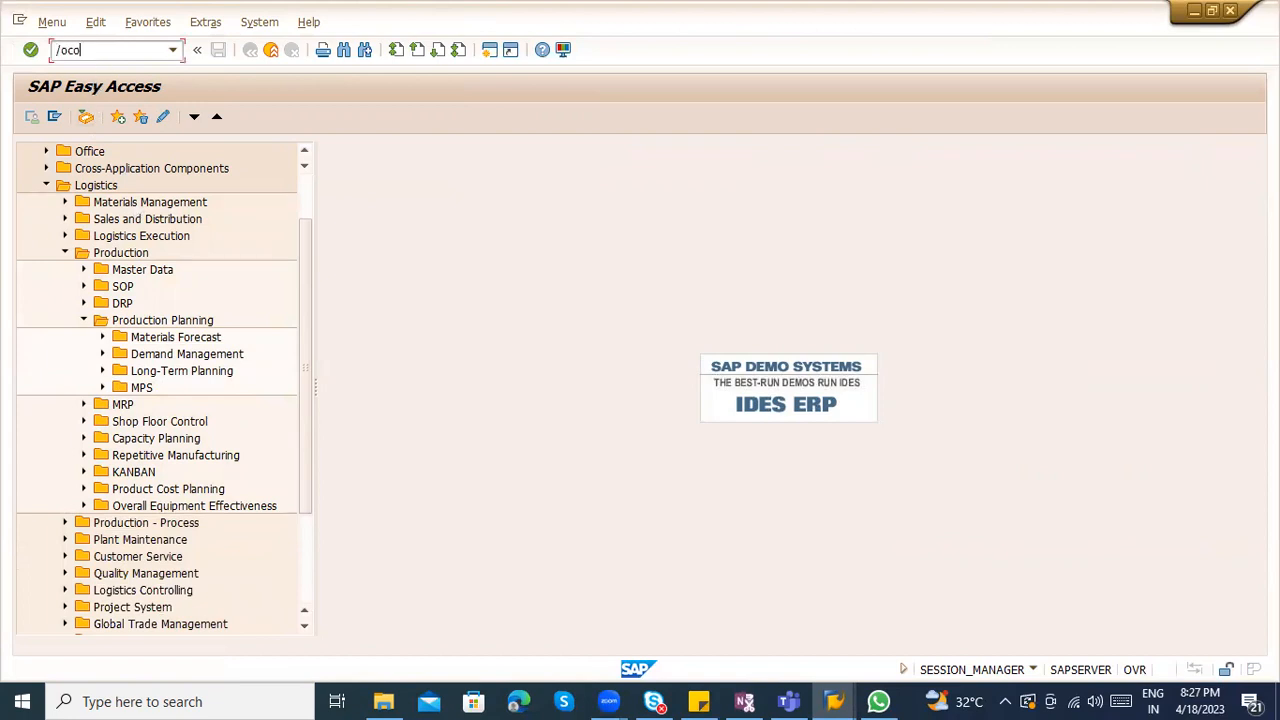
Open transaction COOIS and run the order headers list for the copied production order number
key(Return)
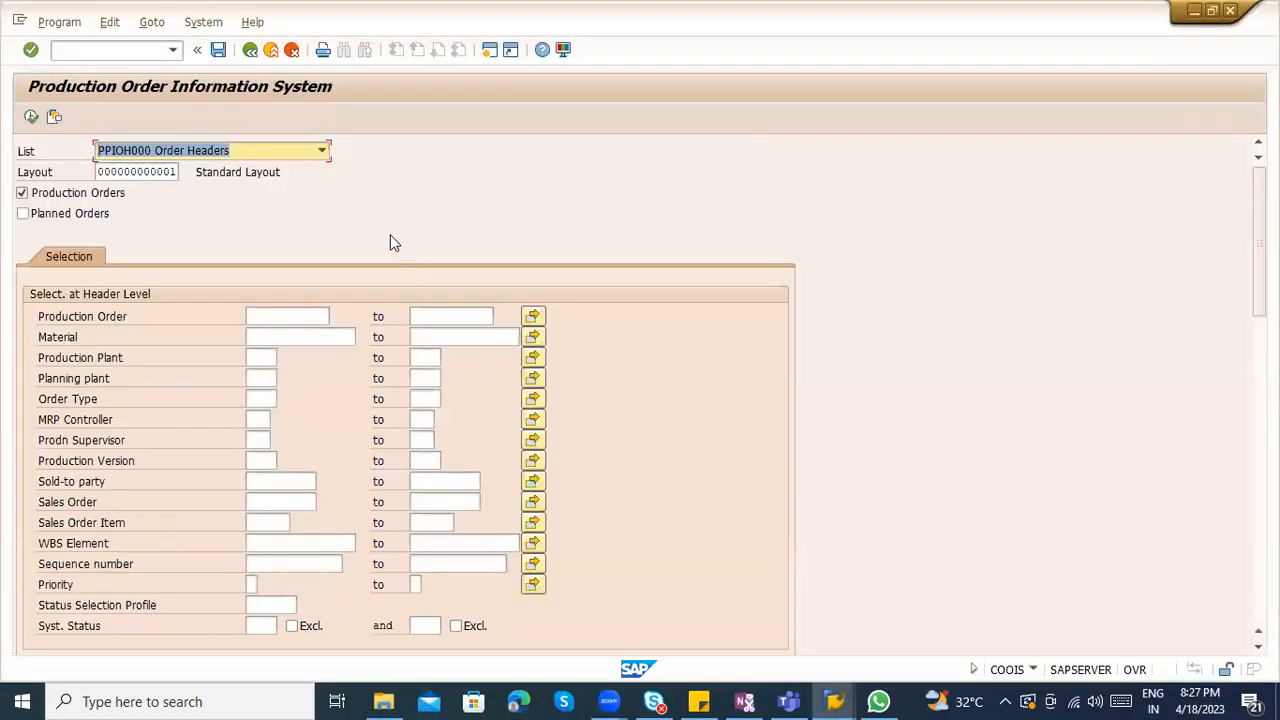
click(271, 316)
key(ctrl+v)
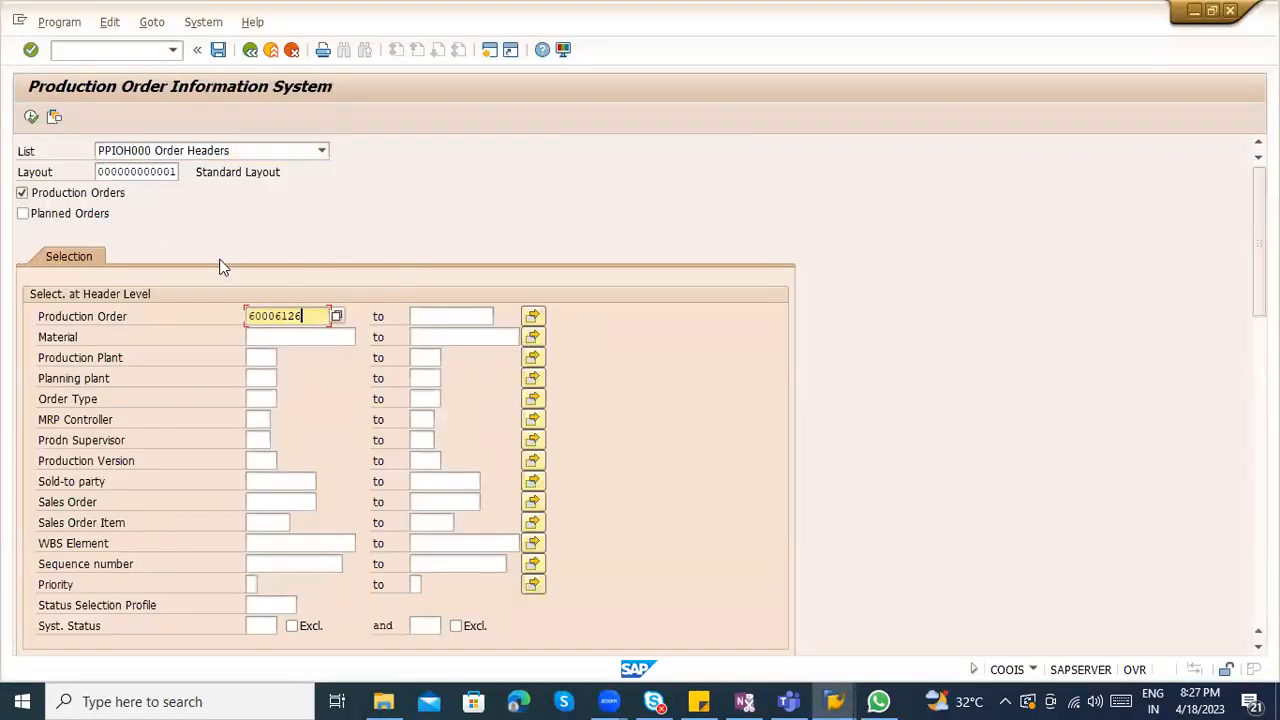
click(30, 118)
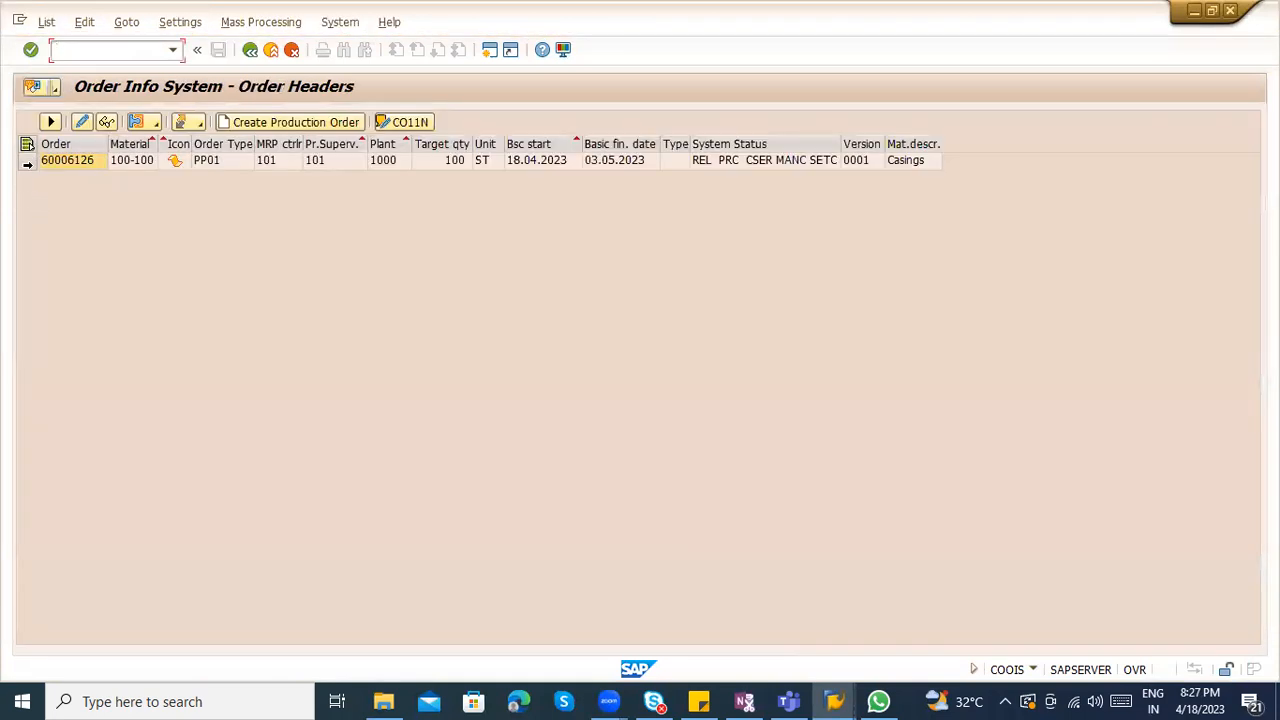
Select the listed order, start its CO11N time ticket confirmation and try to show the goods movements
click(27, 161)
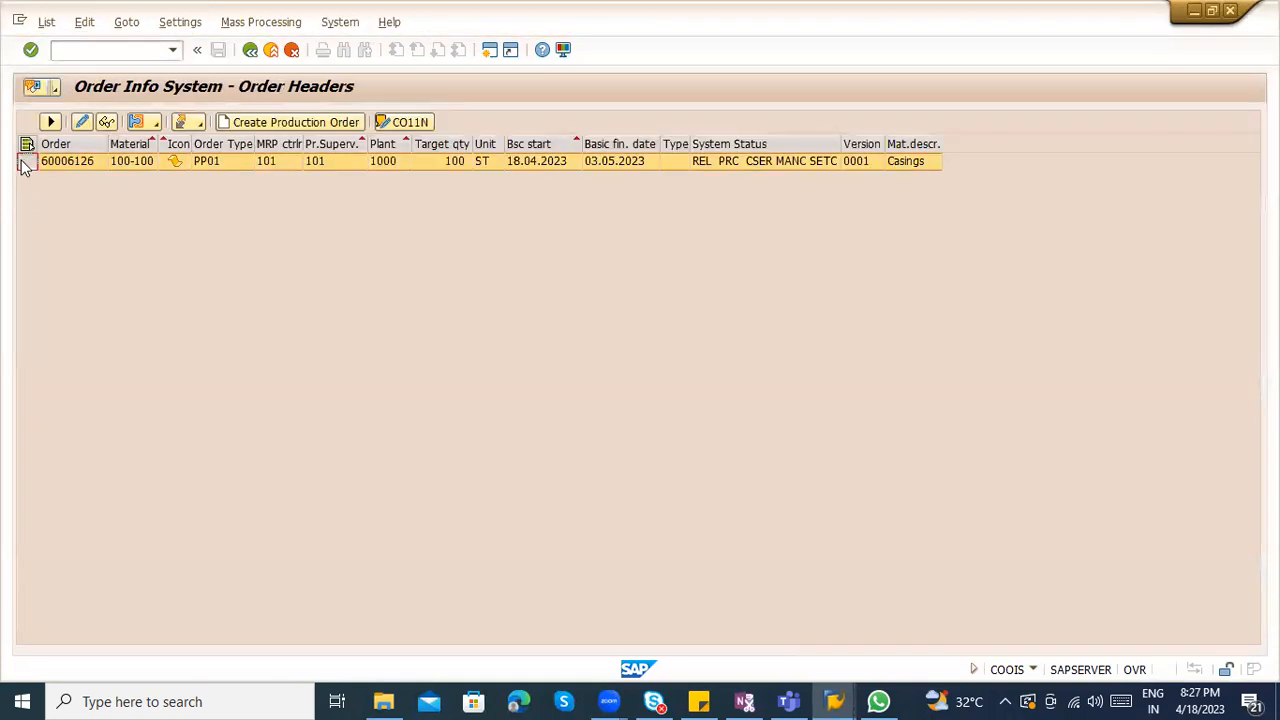
click(416, 129)
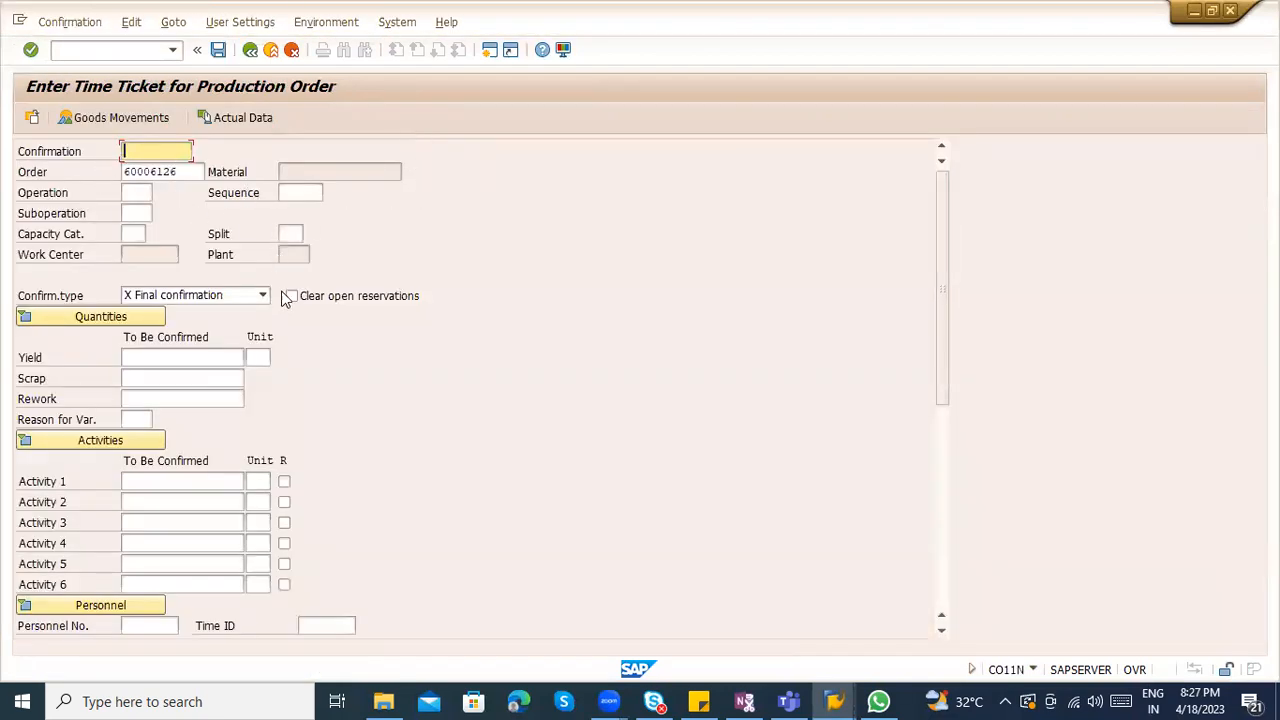
click(139, 126)
click(133, 115)
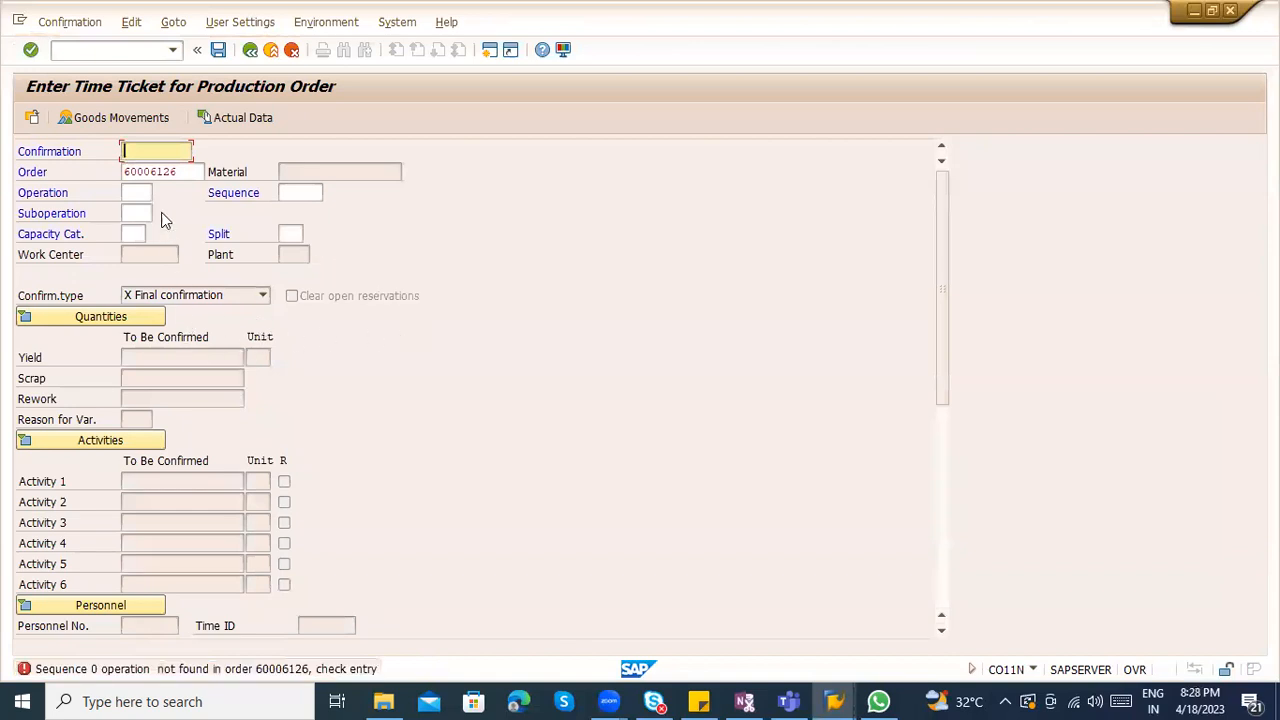
click(122, 117)
Try to identify the operation for the time ticket by entering suboperation 0
click(150, 194)
click(159, 193)
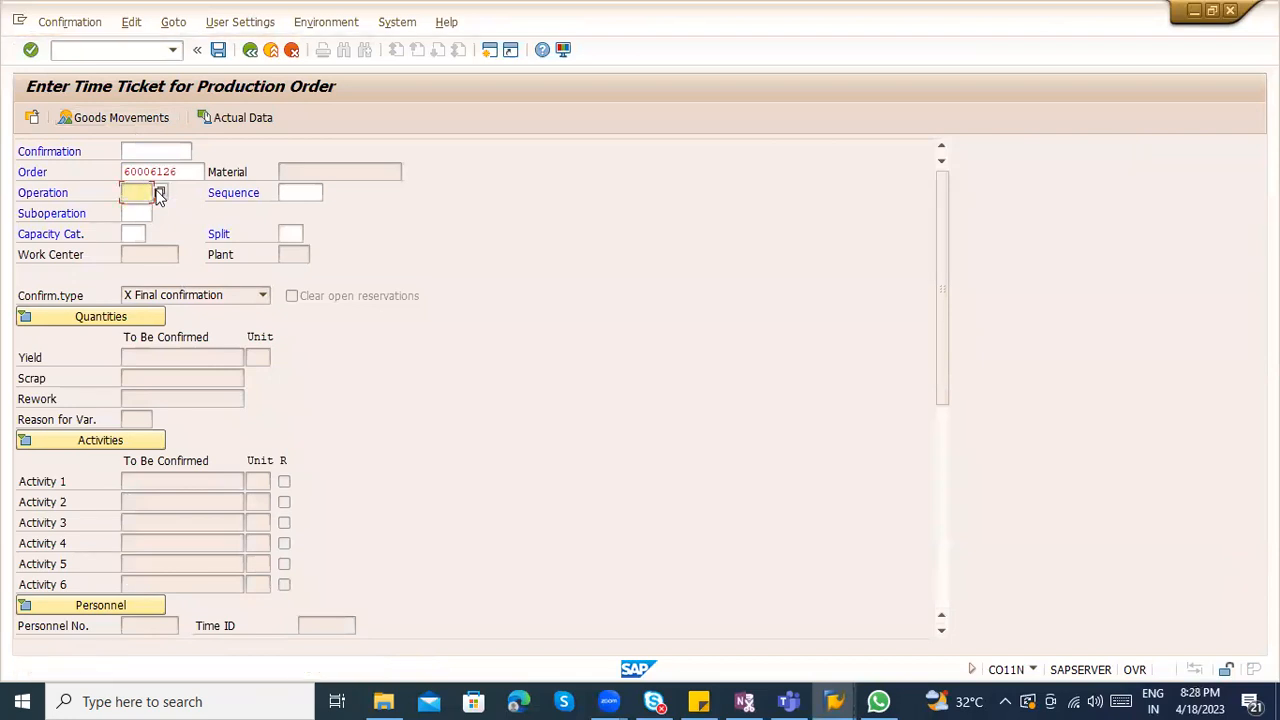
click(146, 213)
text(0)
key(Return)
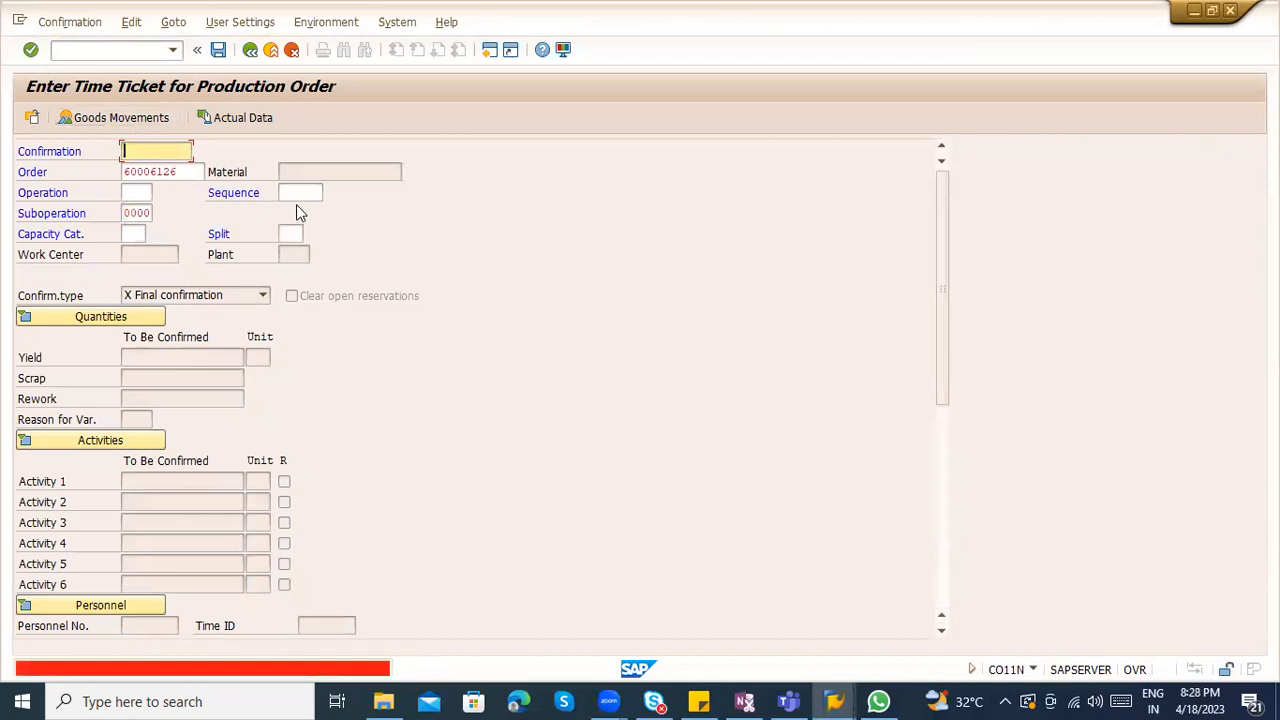
Leave the time ticket confirmation and look through the order headers list's mass processing and system functions
click(293, 193)
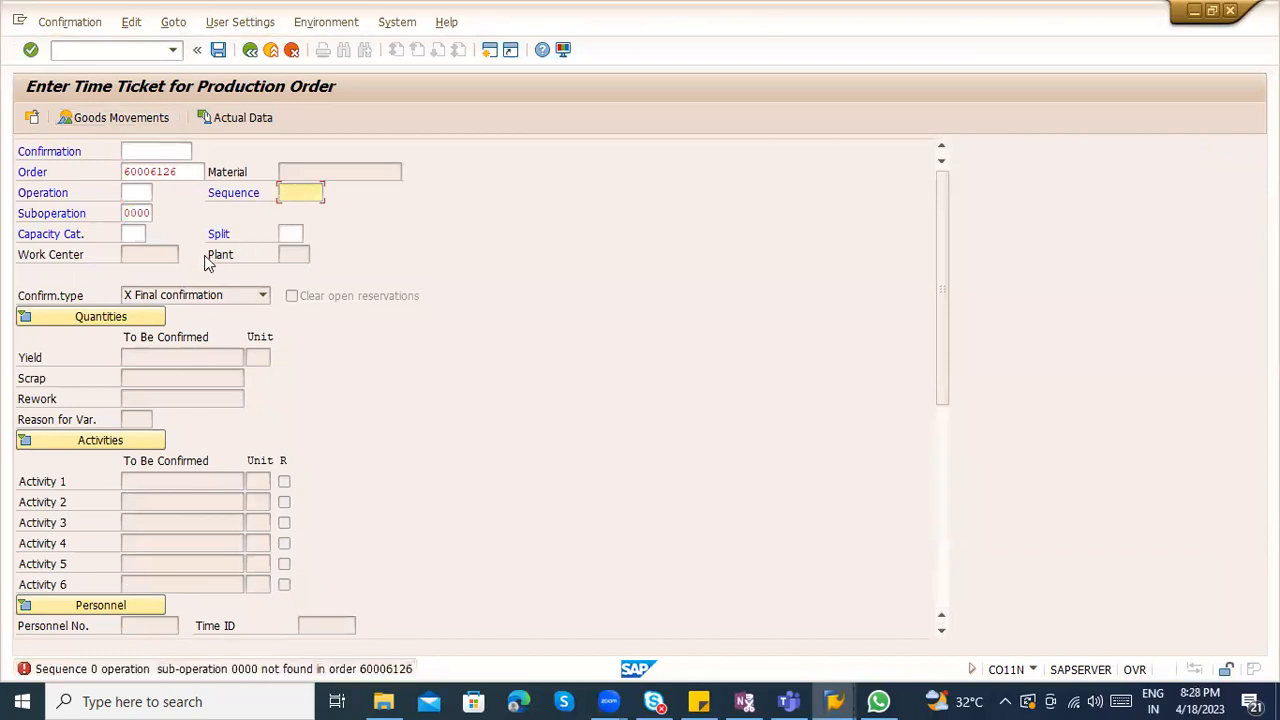
click(277, 56)
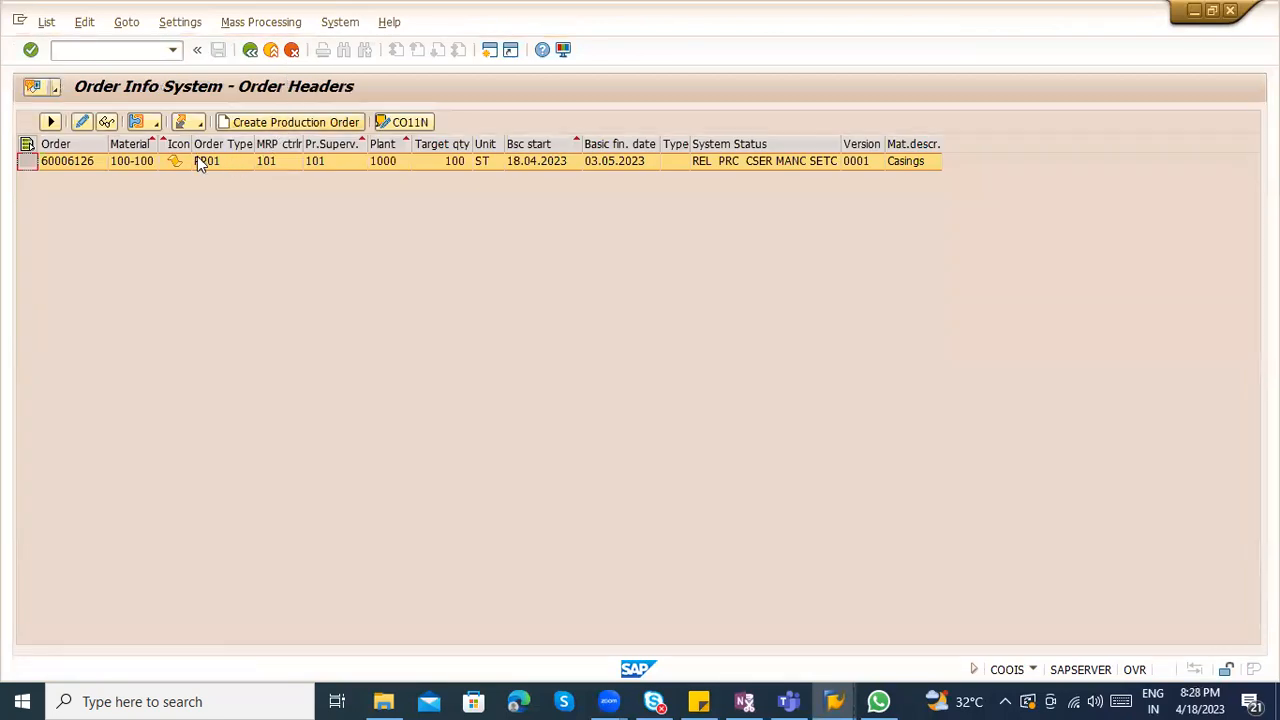
click(268, 28)
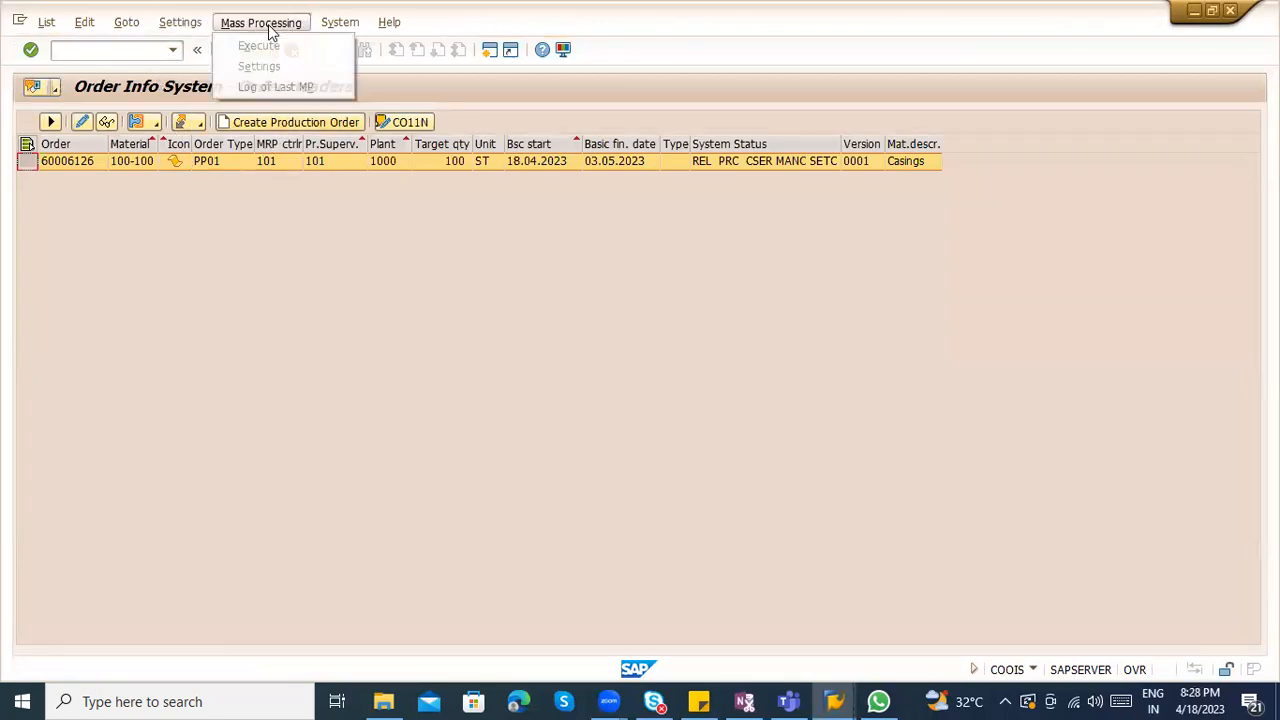
click(326, 26)
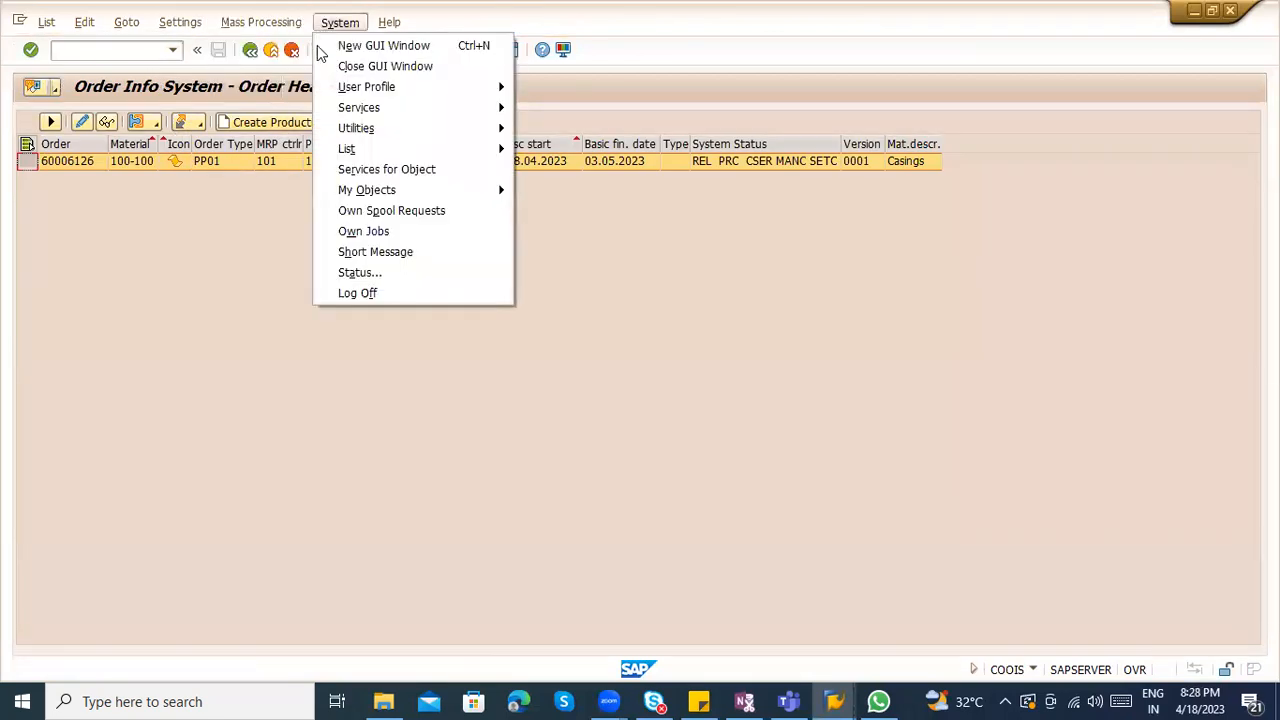
click(227, 217)
Open the listed production order for changing and examine its environment and header functions for confirmation options
click(86, 121)
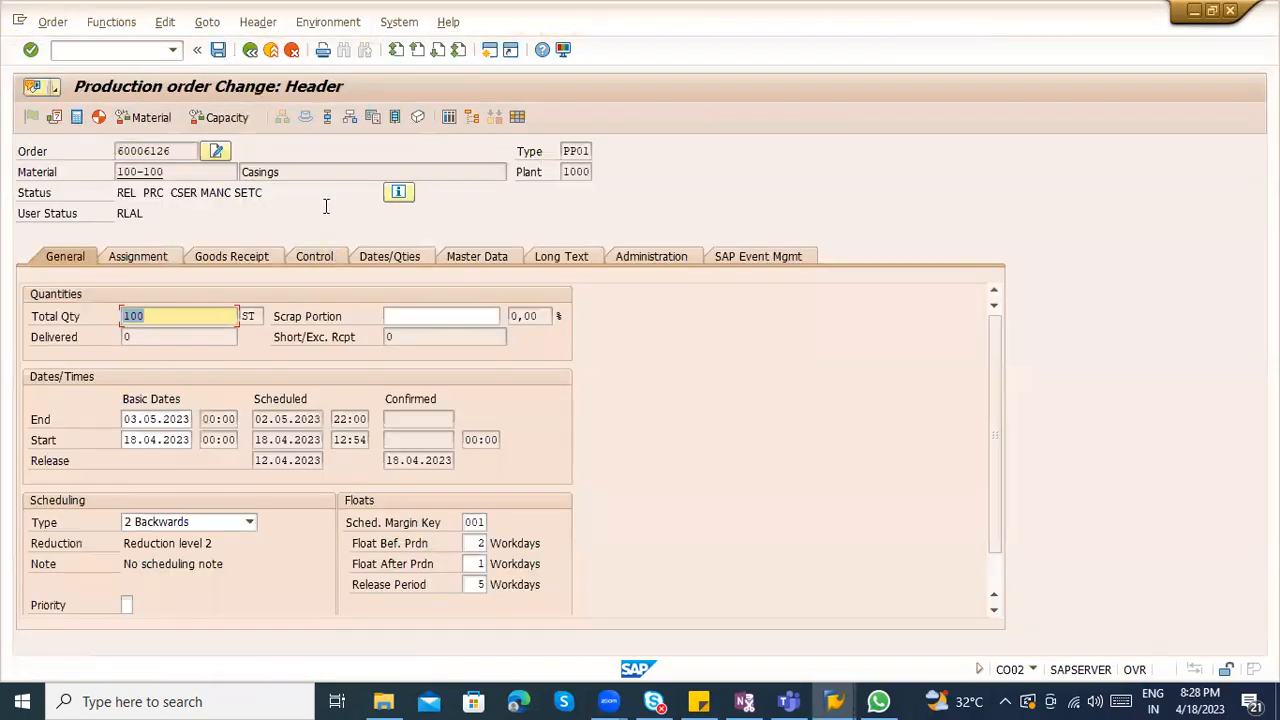
click(303, 22)
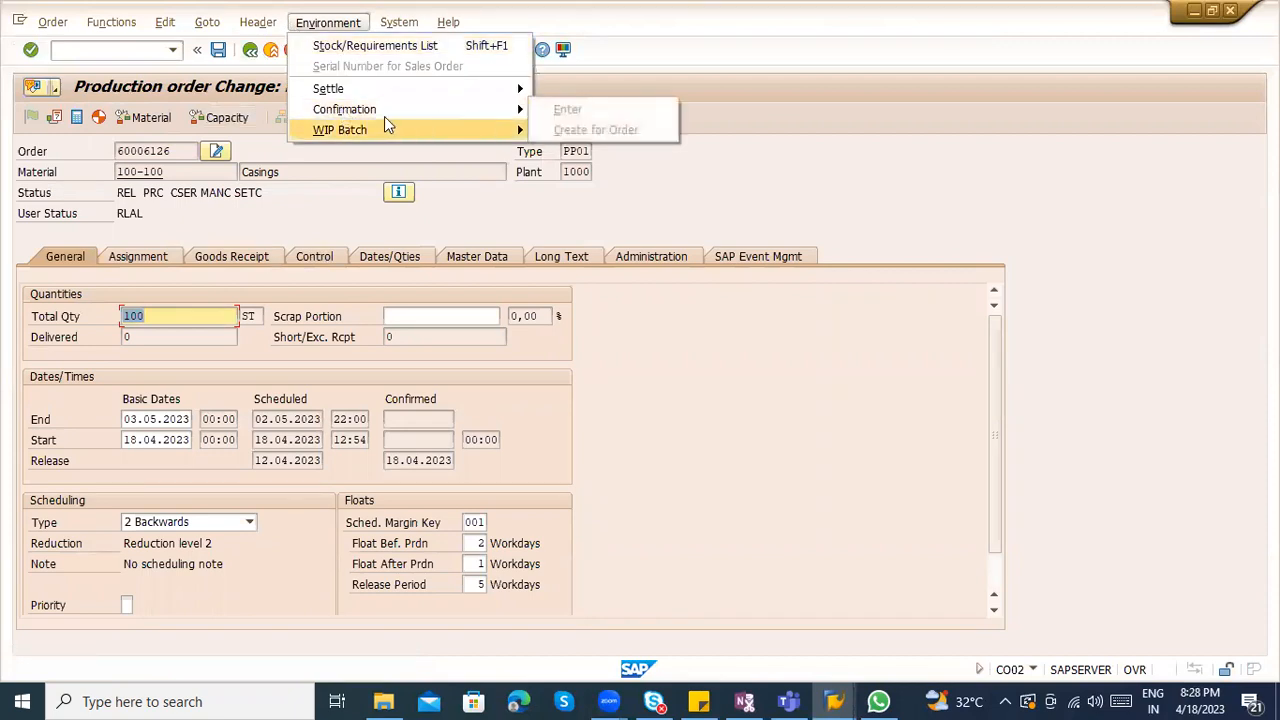
mouse_move(273, 28)
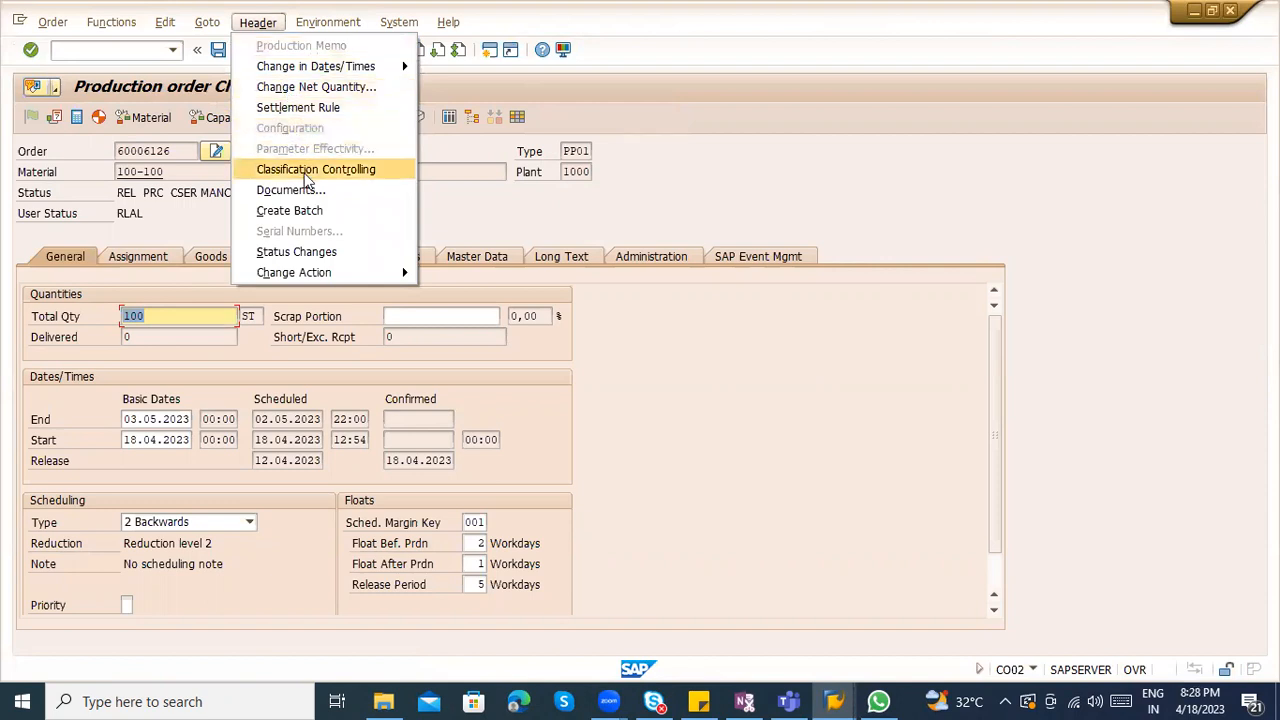
mouse_move(312, 272)
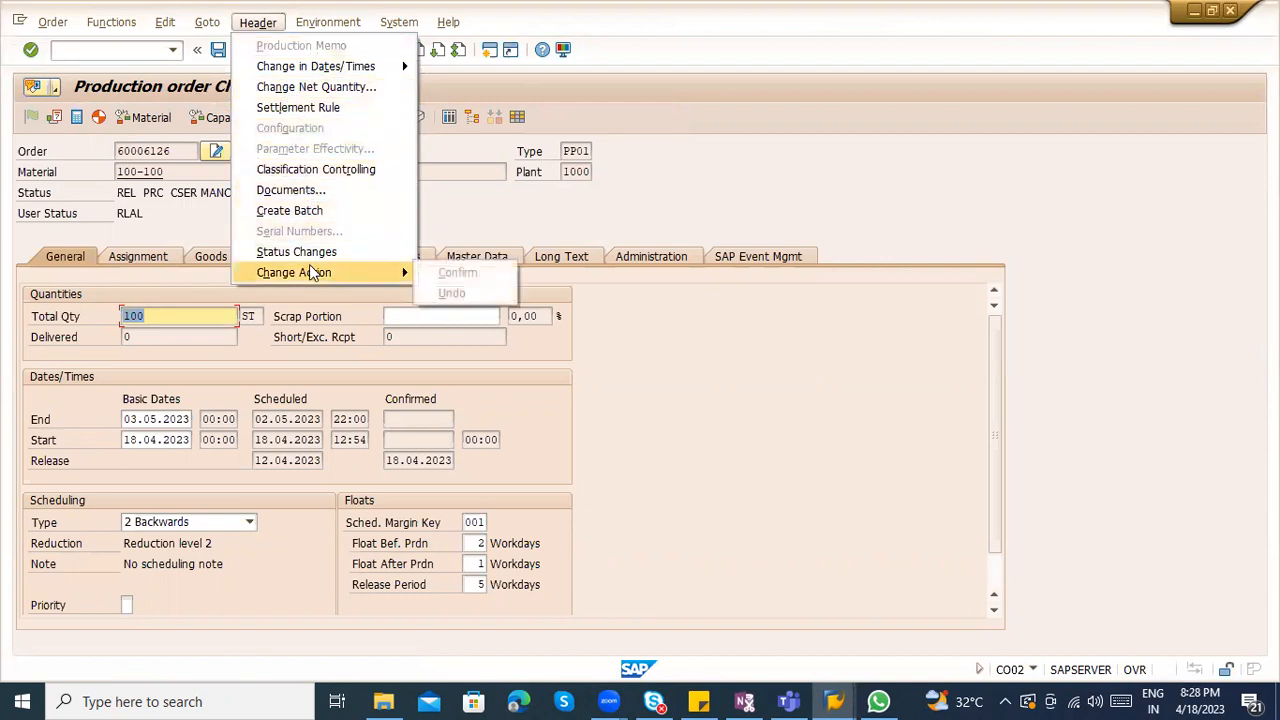
click(294, 363)
click(272, 54)
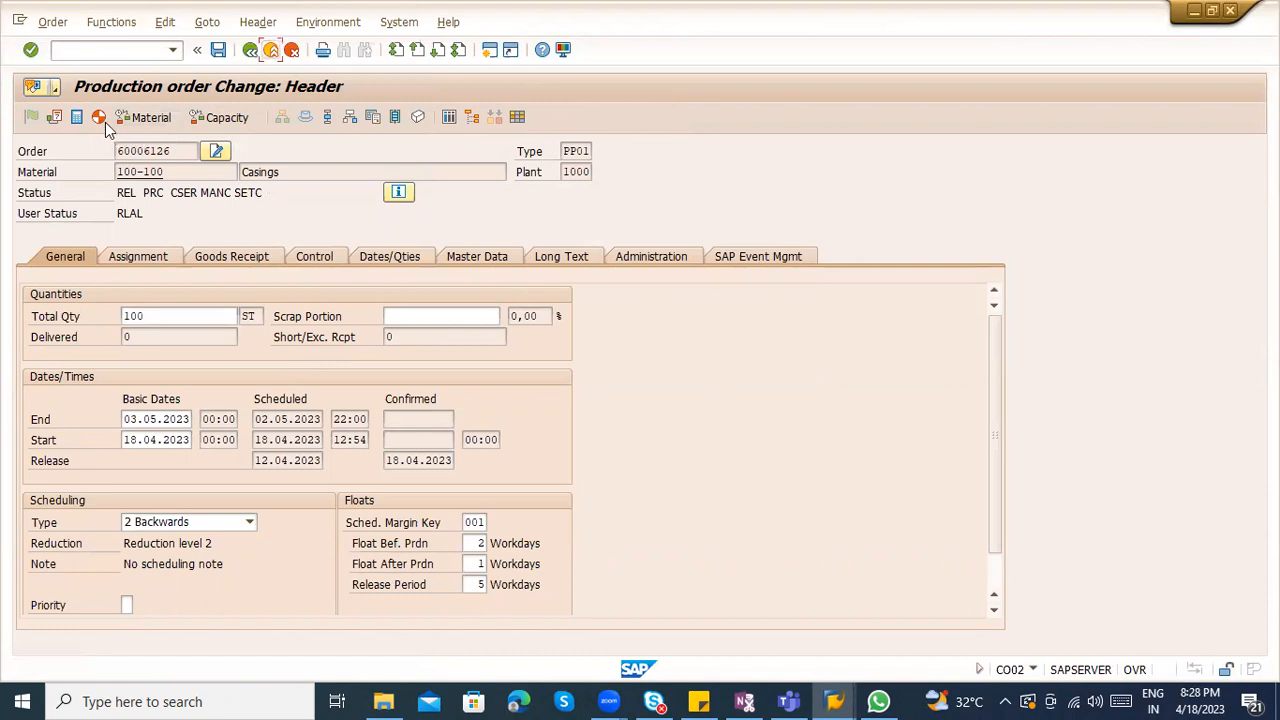
Save the opened production order and leave the order list for the SAP Easy Access menu
click(99, 117)
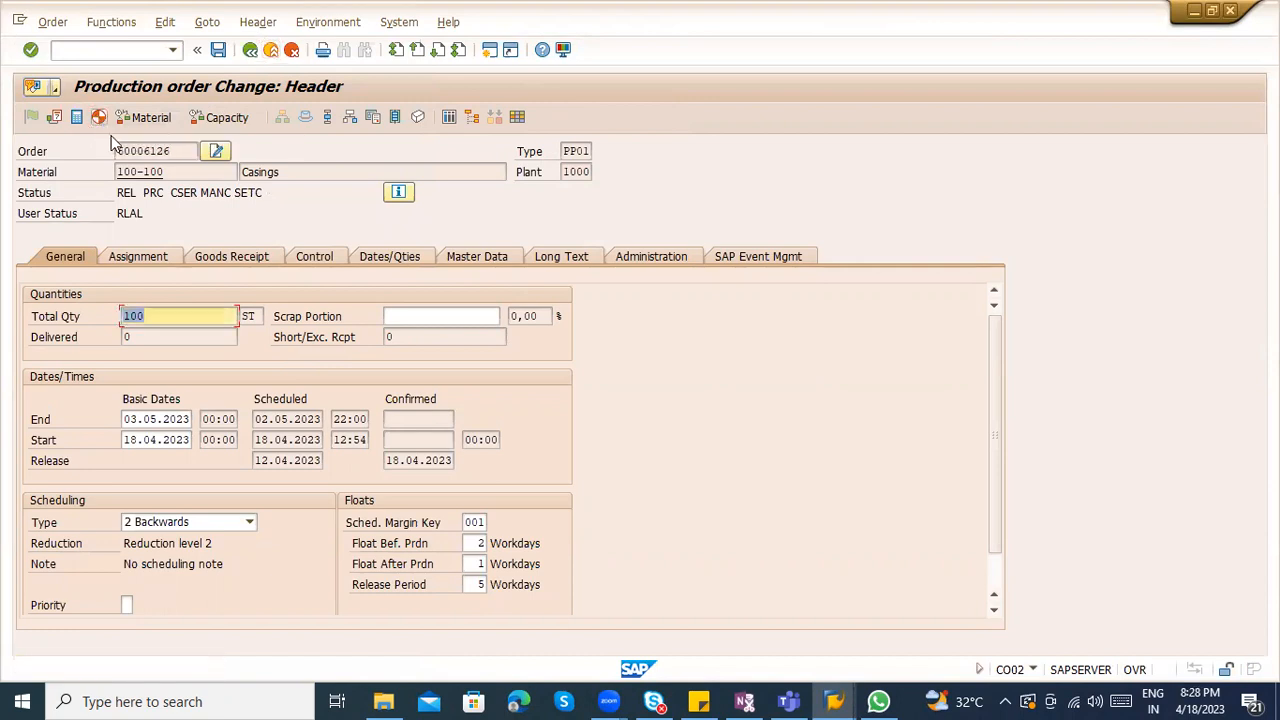
key(F3)
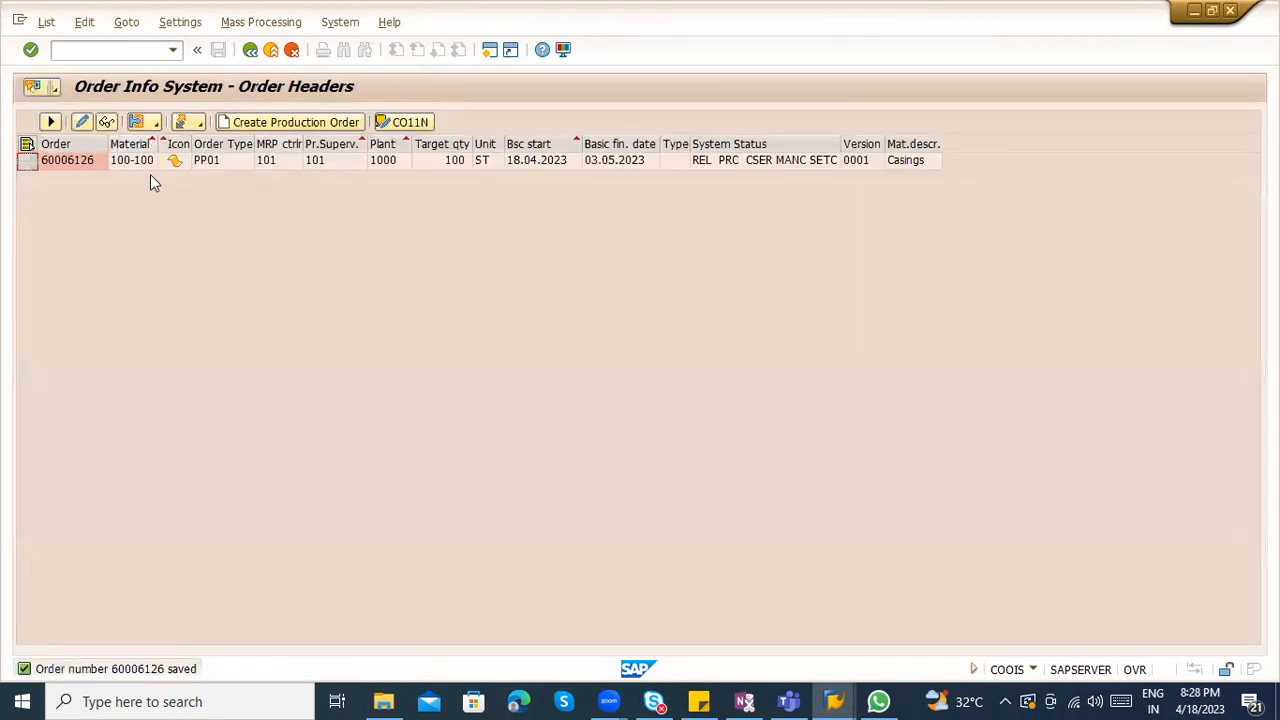
click(270, 56)
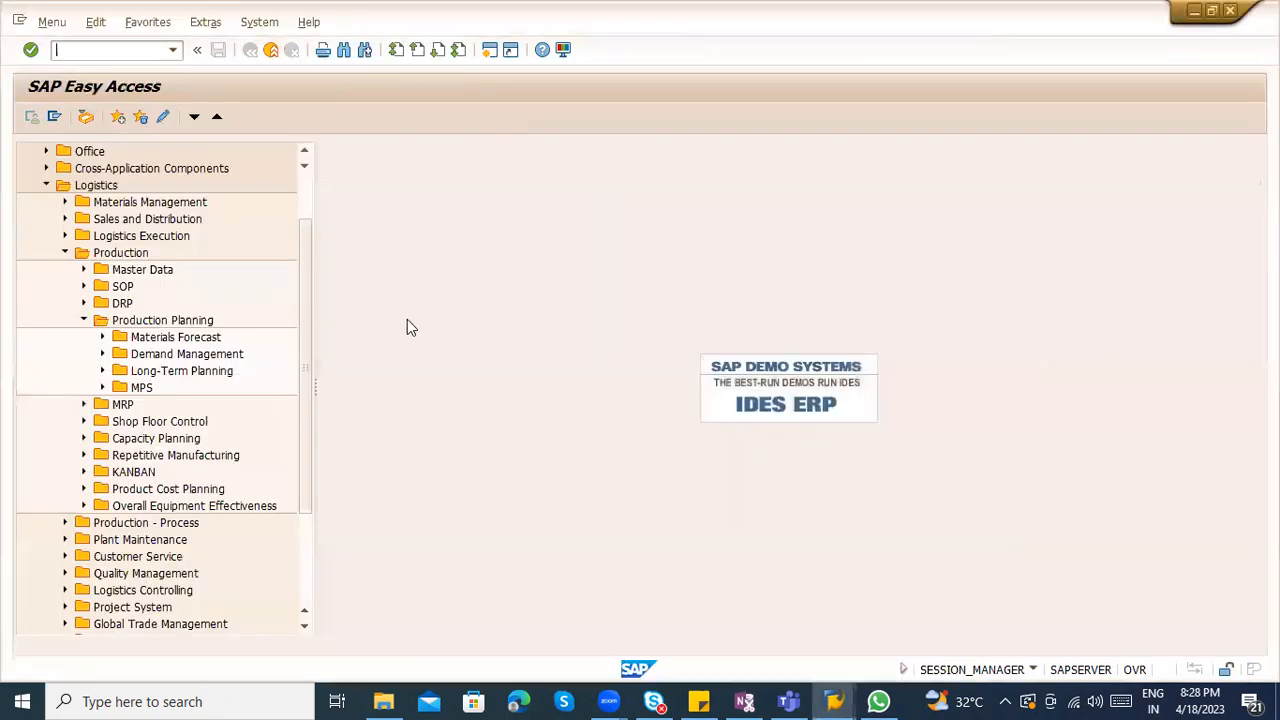
Start transaction MIGO and load the components of the displayed production order for goods issue with movement type 261
key(alt+Tab)
key(Tab)
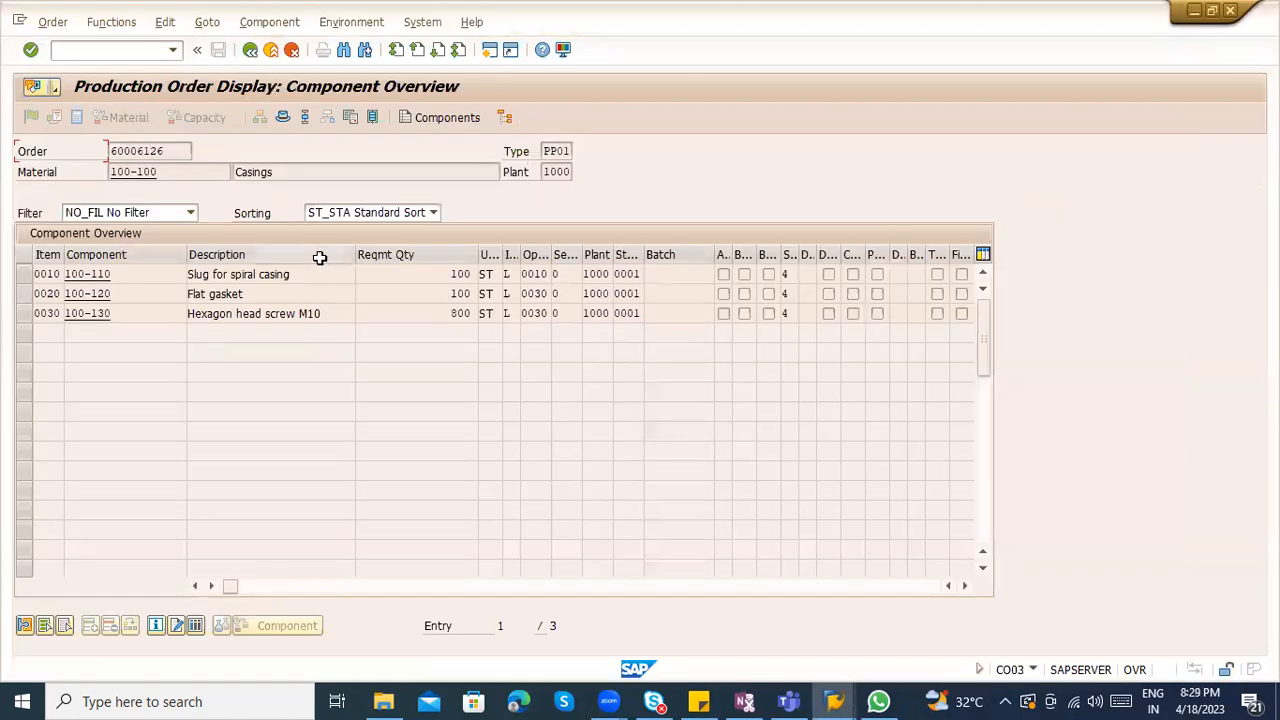
key(alt+Tab)
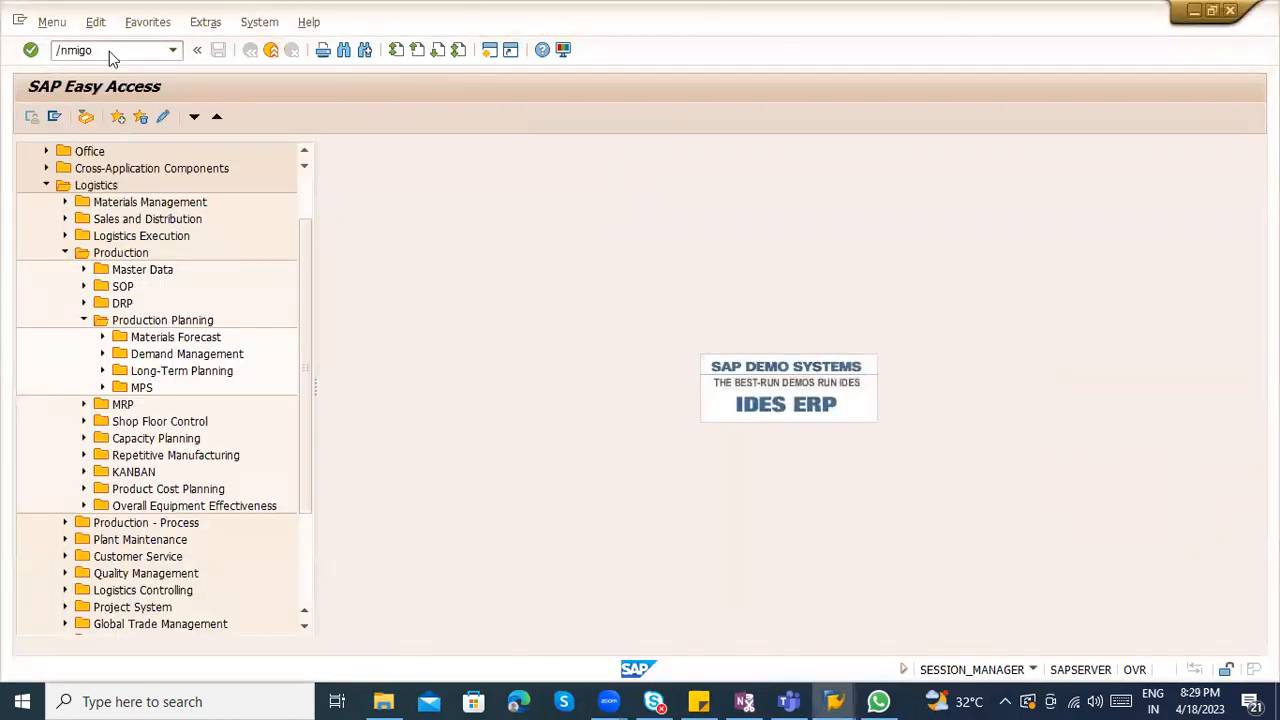
key(Return)
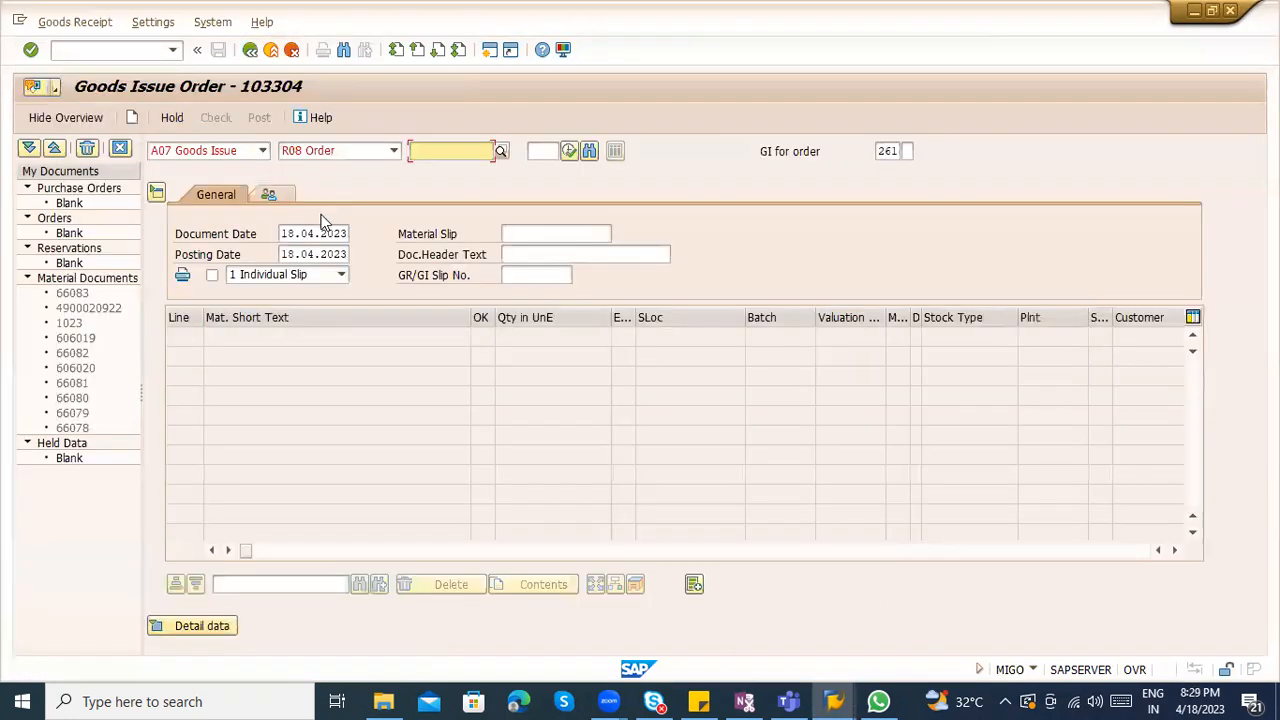
text(60006126)
key(Return)
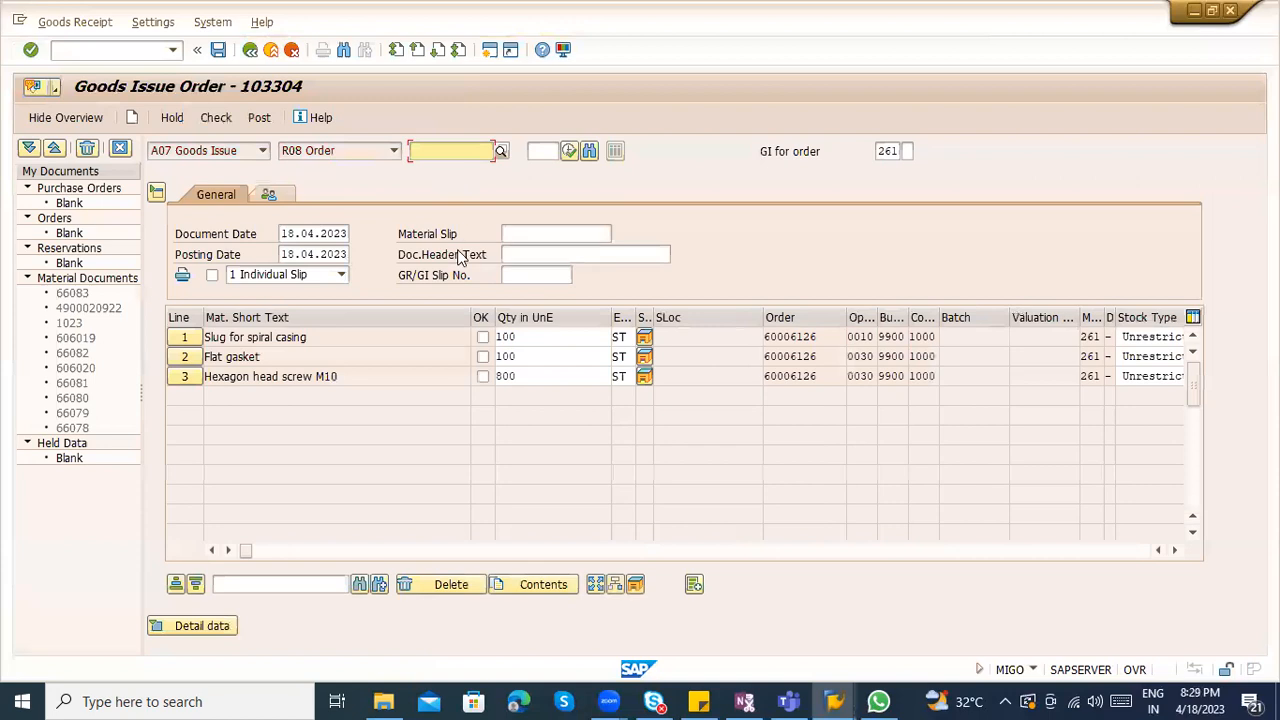
Mark the slug for spiral casing, flat gasket and hexagon head screw items as OK and show the item detail data
click(482, 337)
click(482, 356)
click(482, 376)
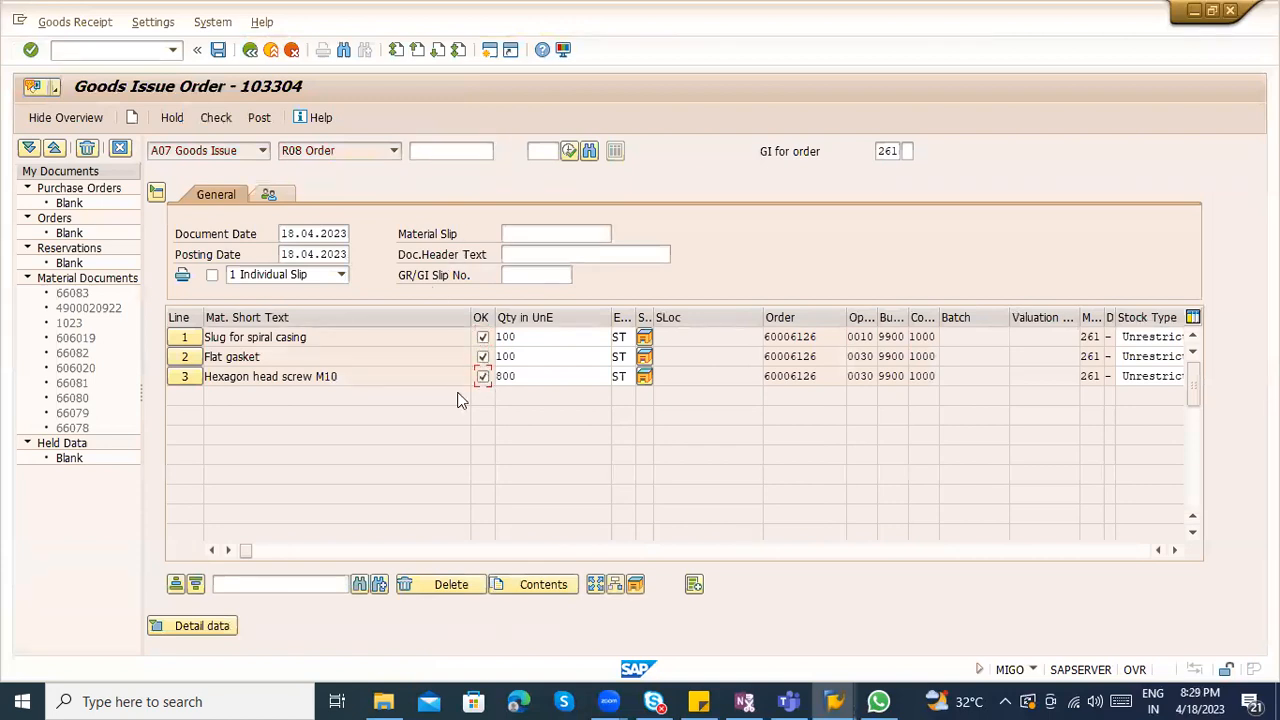
scroll(981, 492, down, 1)
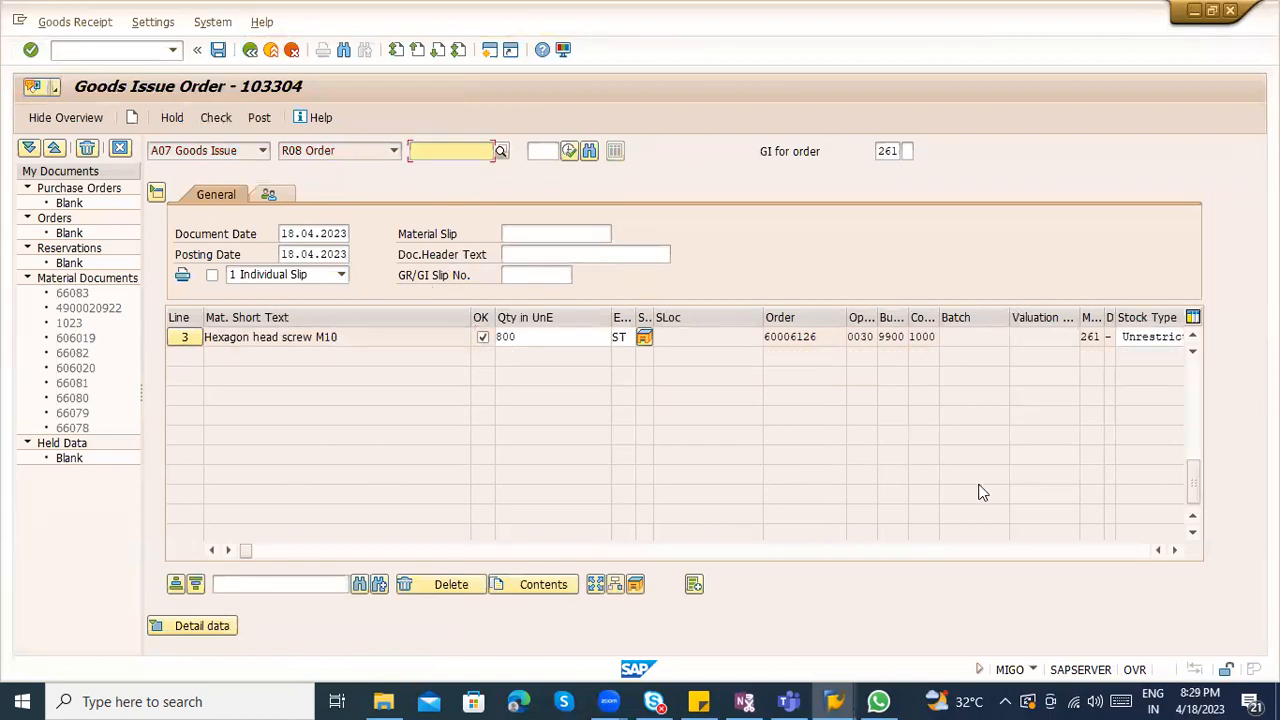
click(197, 628)
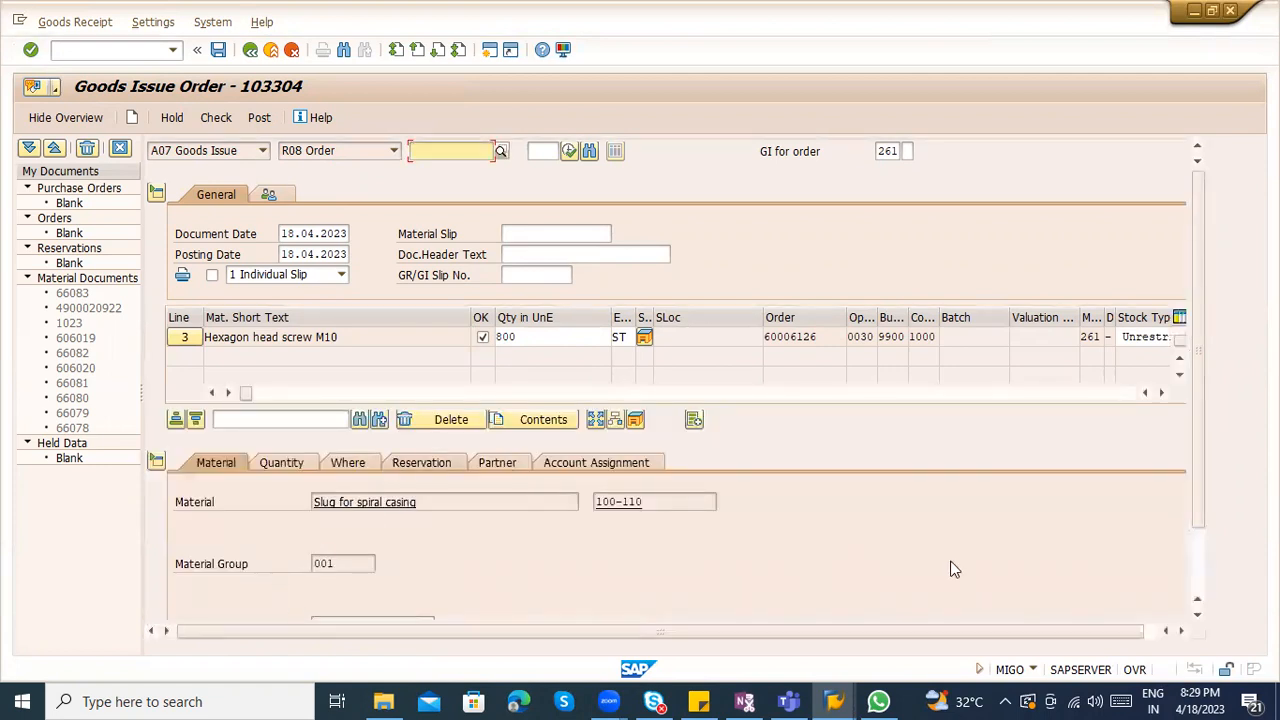
scroll(1188, 554, down, 3)
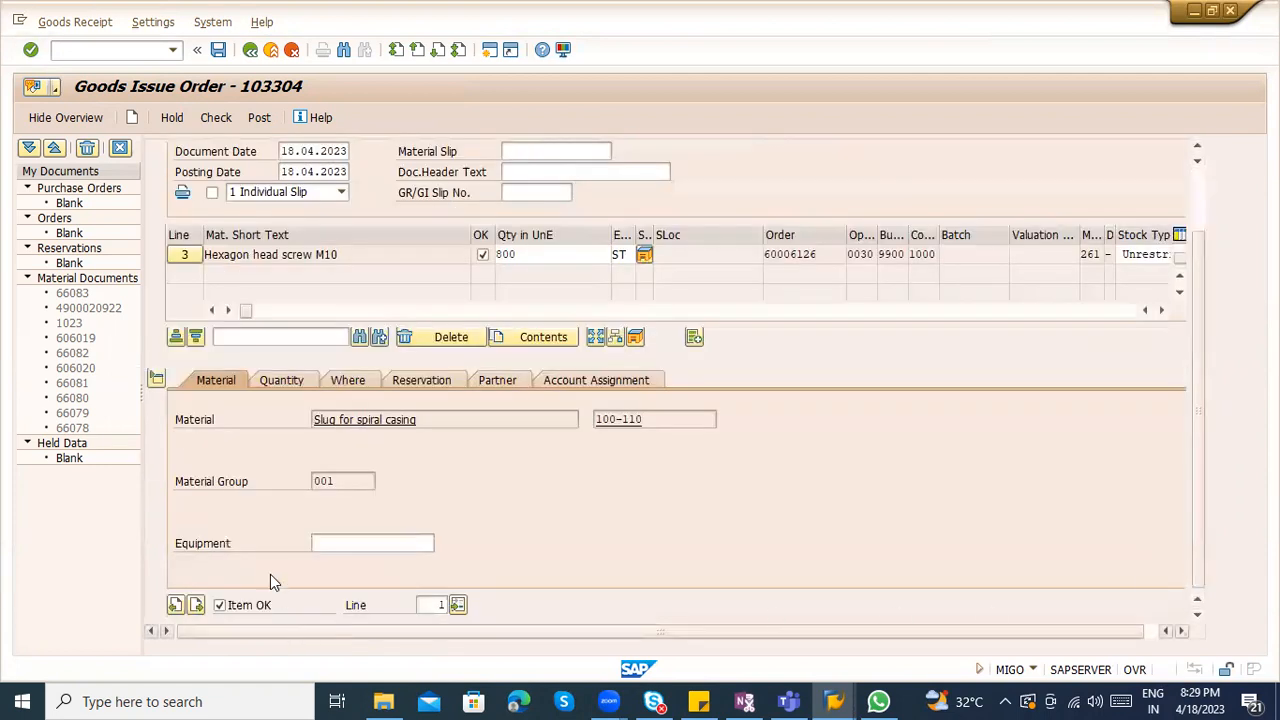
scroll(252, 254, up, 3)
Check the goods issue document and proceed from the pipeline material 100-110 error's explanation to creating a purchasing info record
click(210, 116)
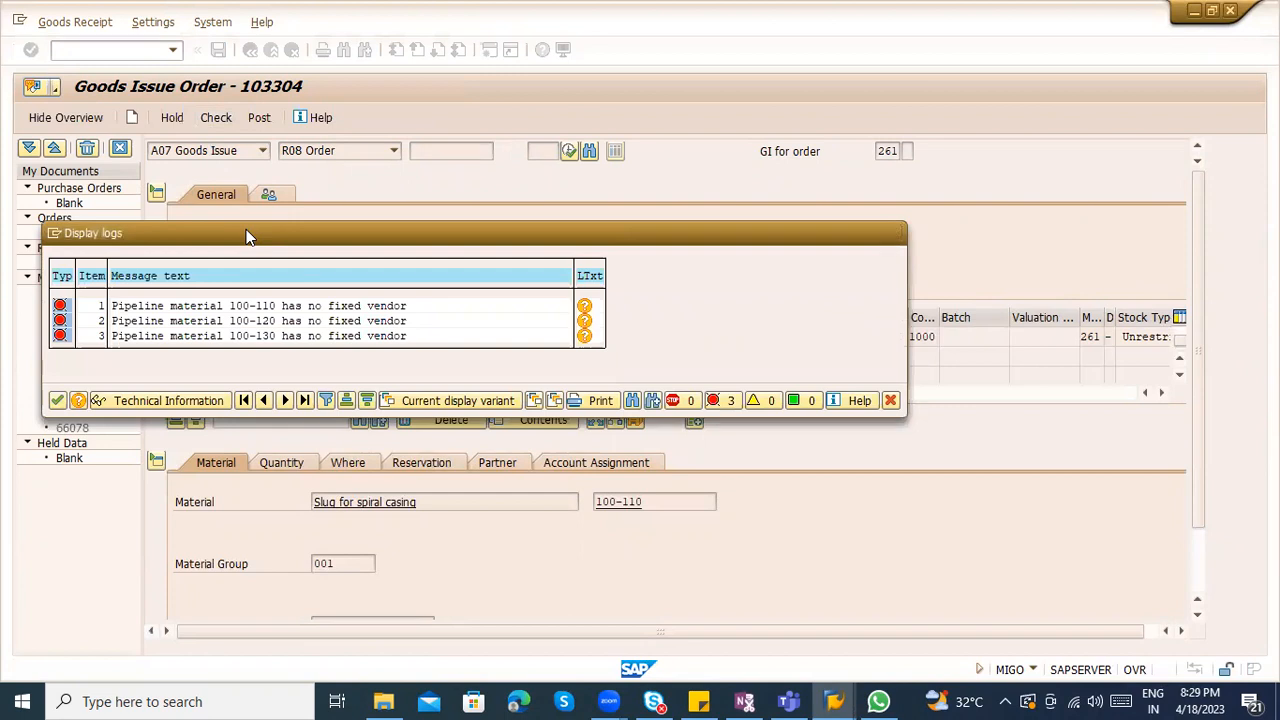
key(Return)
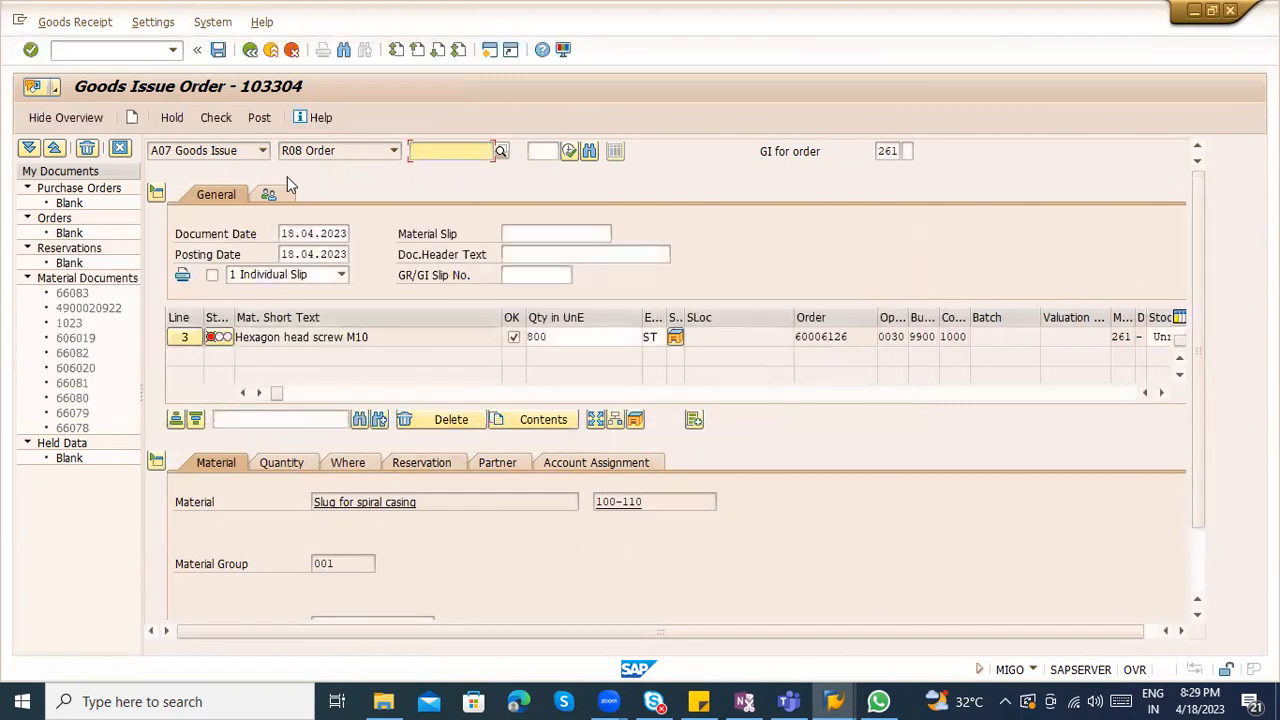
click(210, 111)
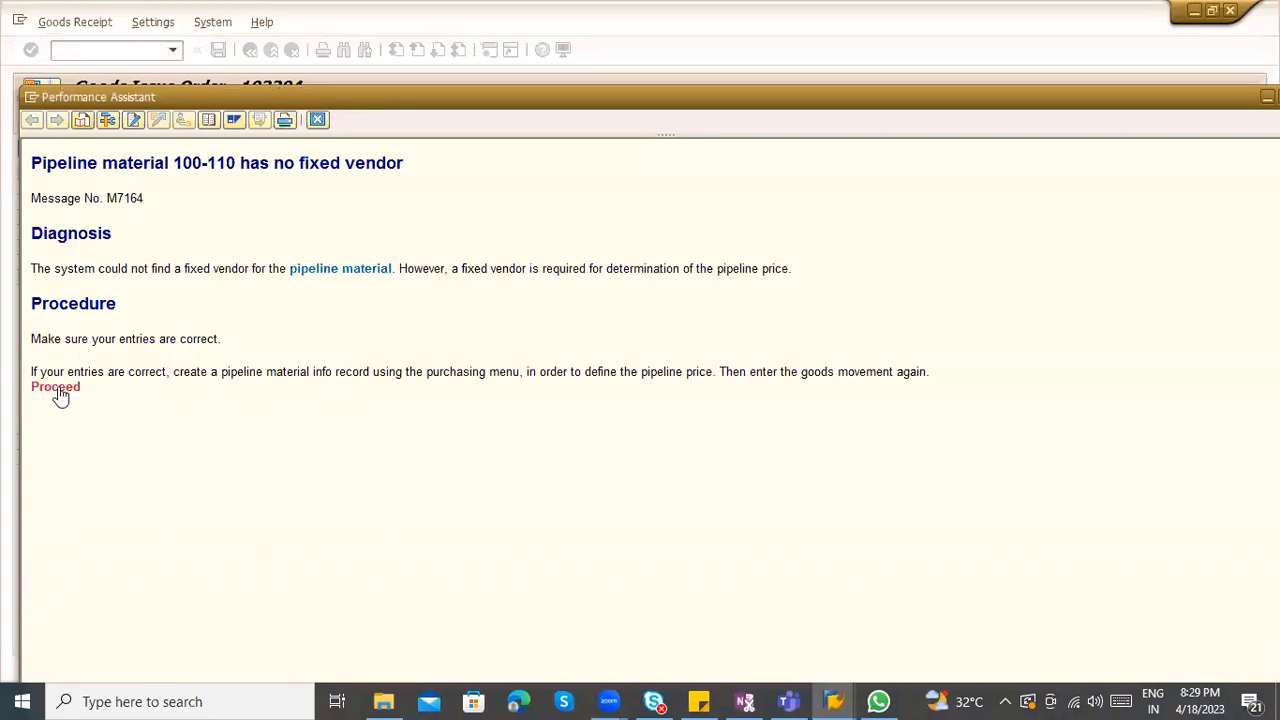
click(58, 388)
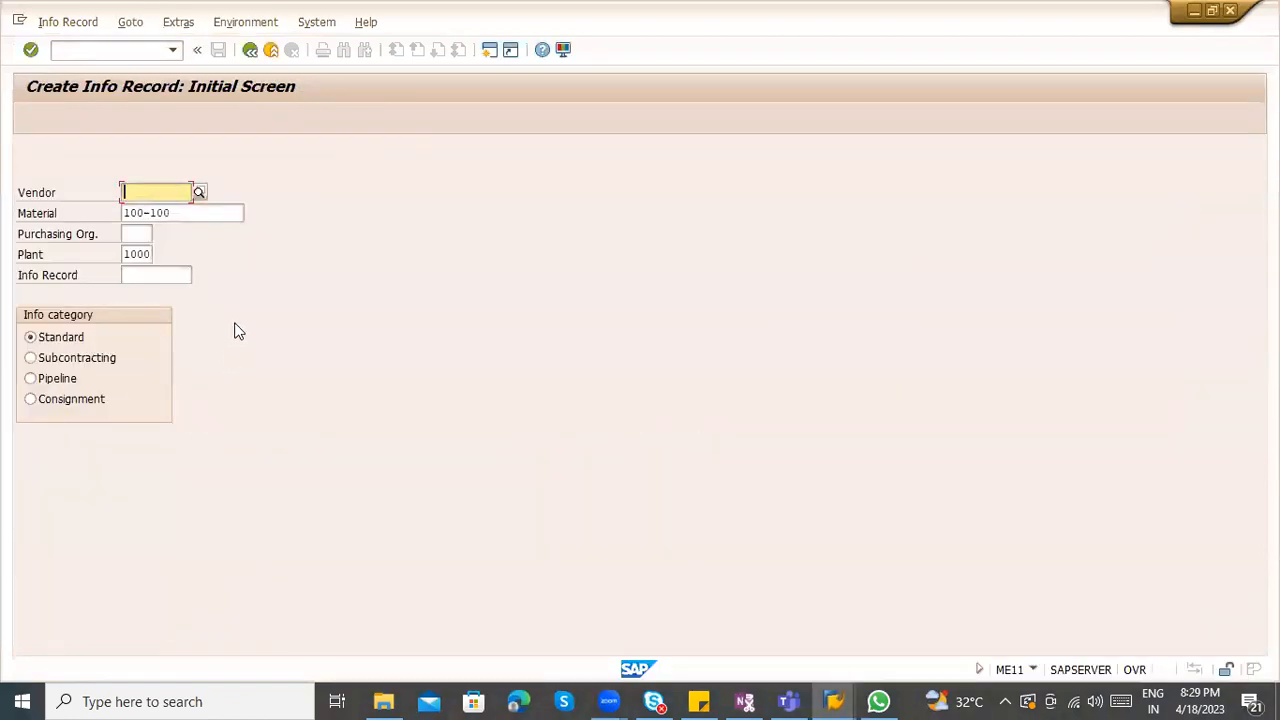
Try to create a standard info record for material 100-100, plant 1000, with purchasing organization 1000 and vendor 1000
key(Tab)
key(Tab)
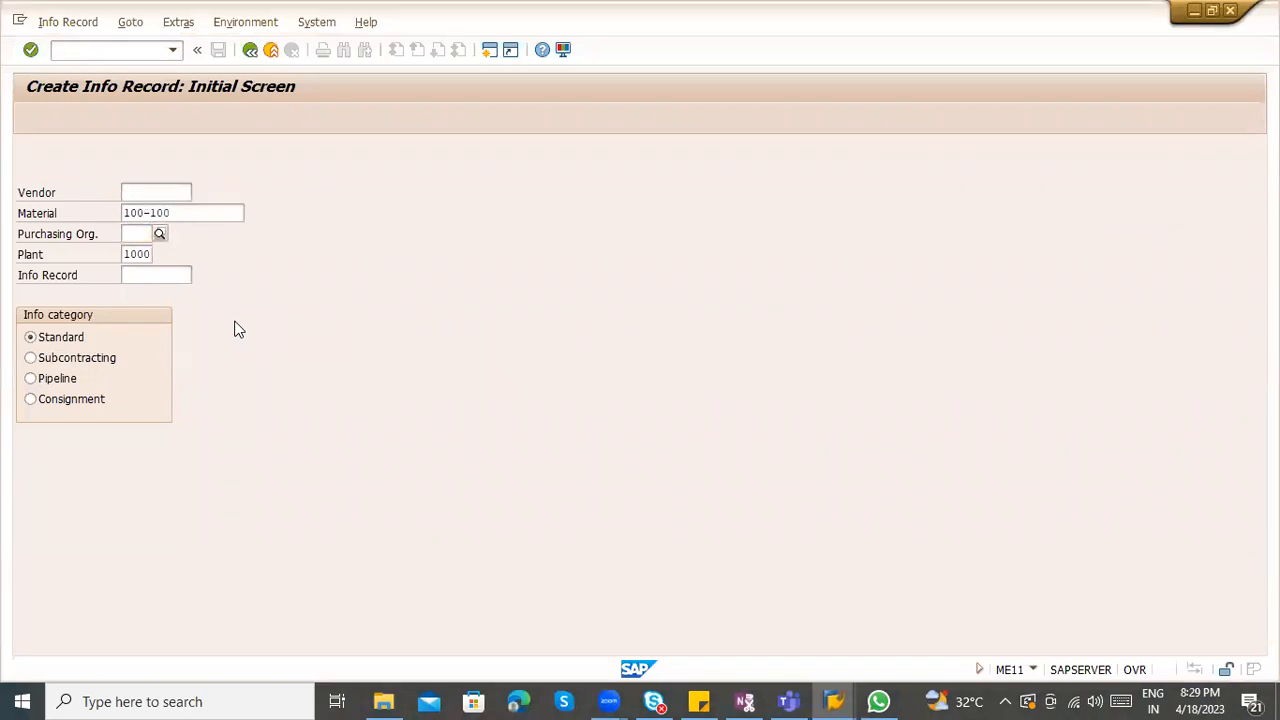
text(1000)
key(Return)
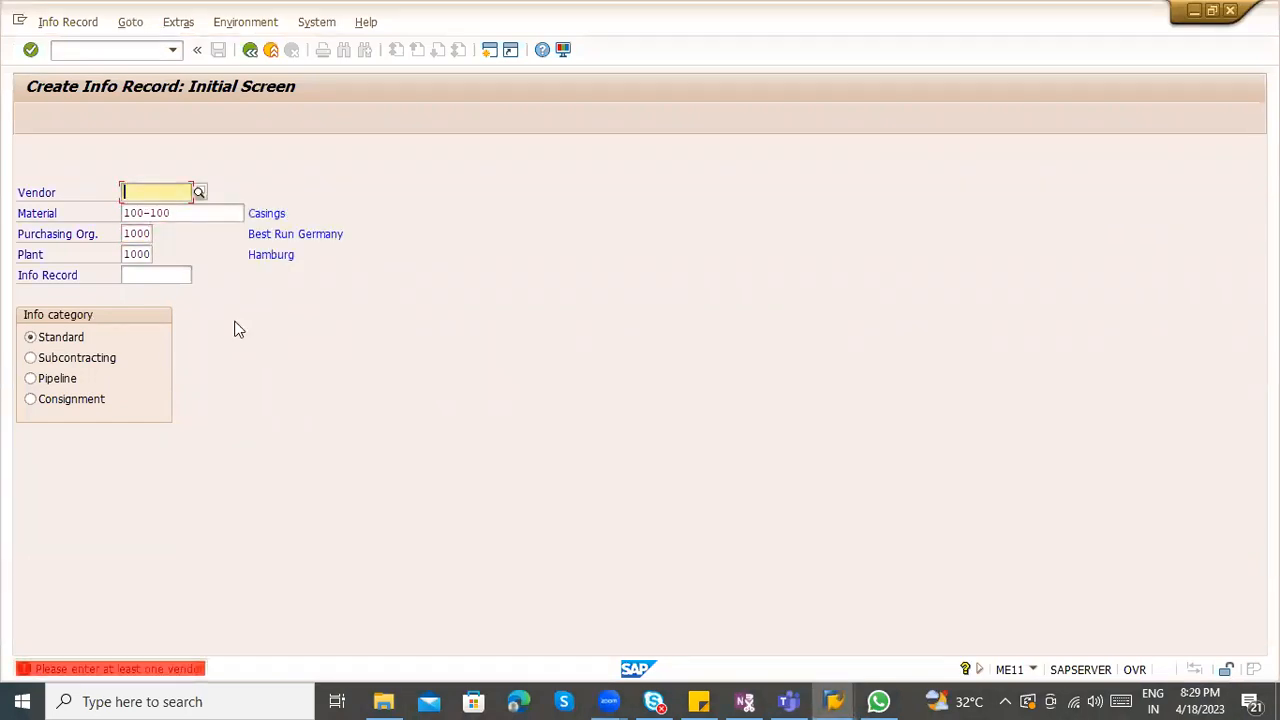
text(1000)
key(Return)
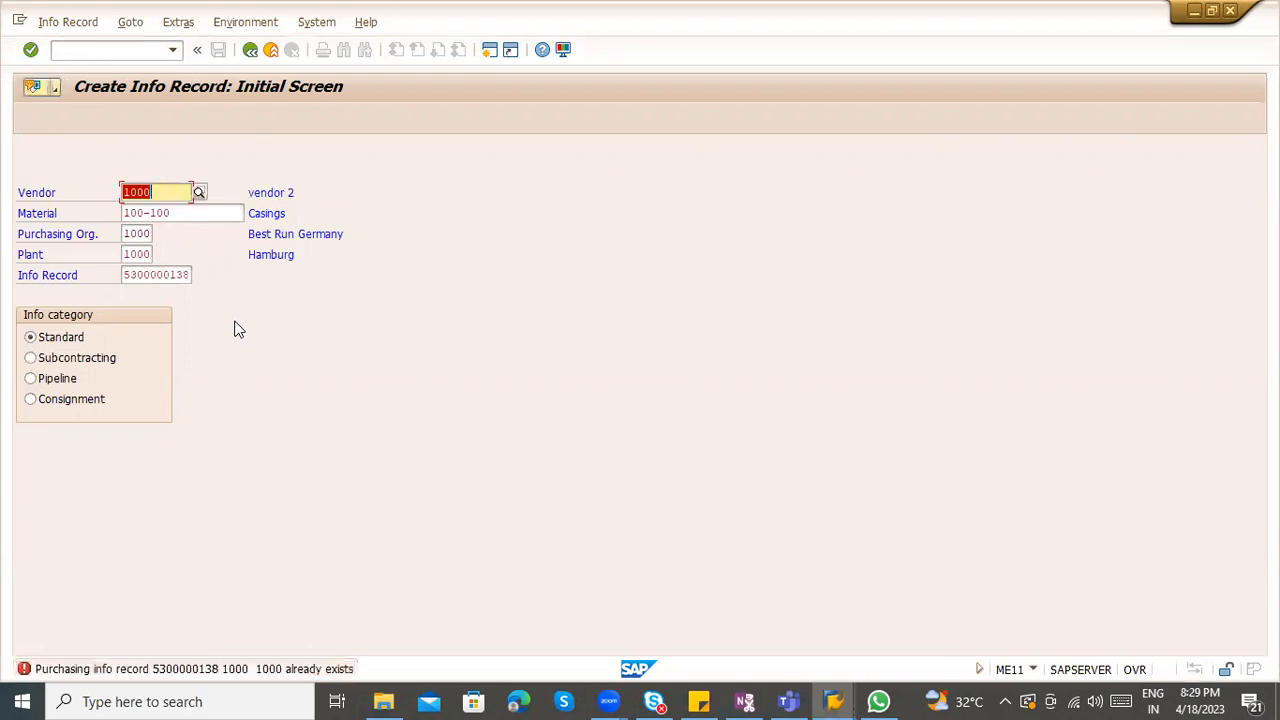
Open transaction ME01 and bring up the source list overview for material 100-100 in plant 1000
click(106, 50)
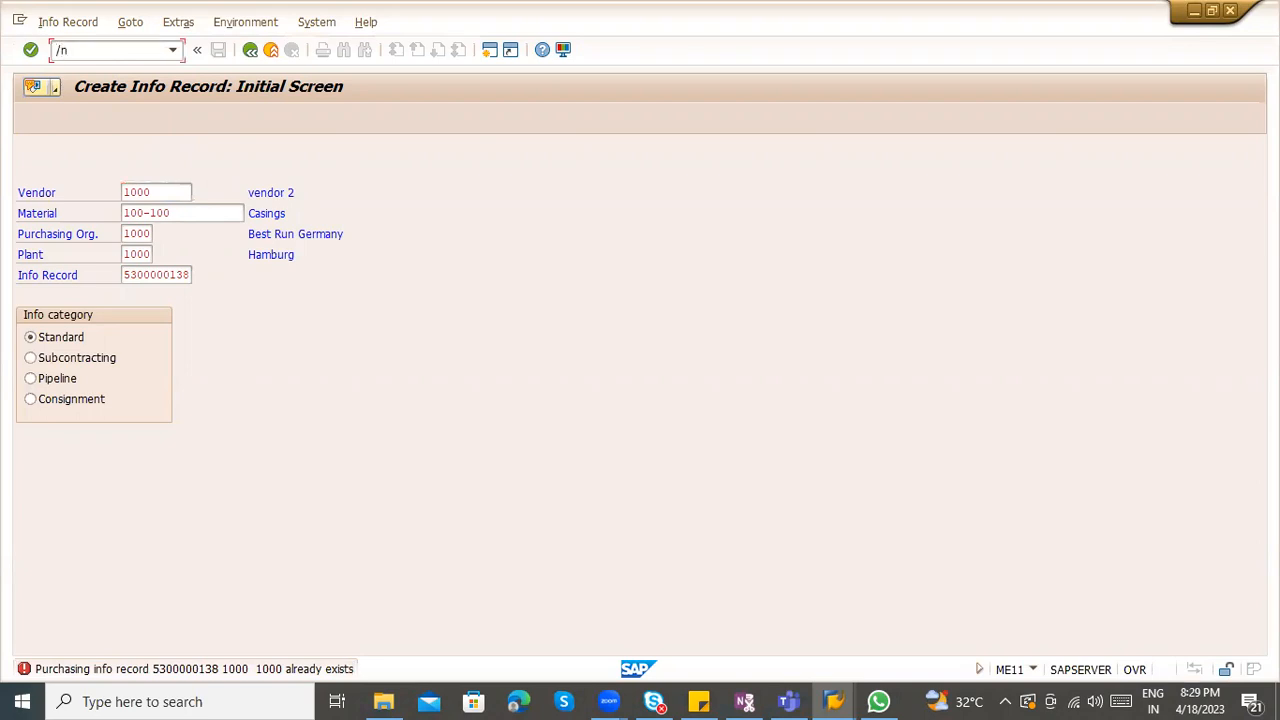
text(/nme01)
key(Return)
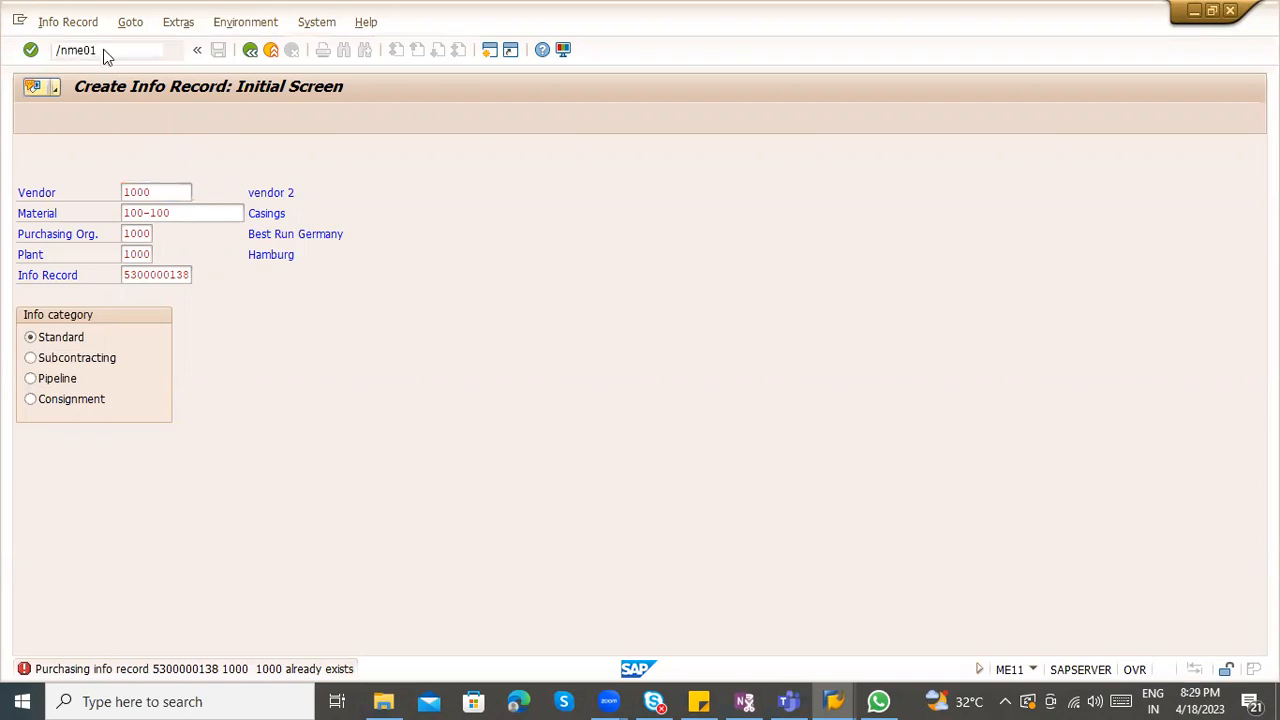
key(Return)
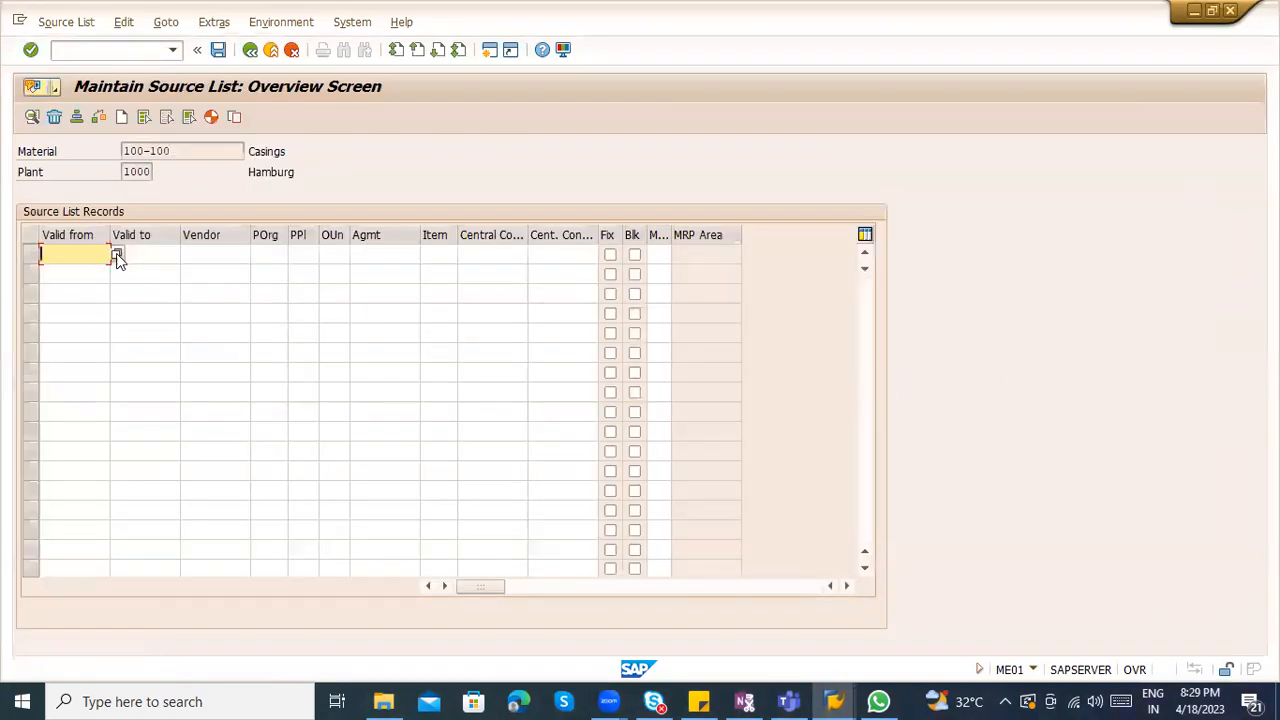
Set the first source list record's validity from 17.04.2023 to 04.01.2024
click(118, 256)
double_click(211, 388)
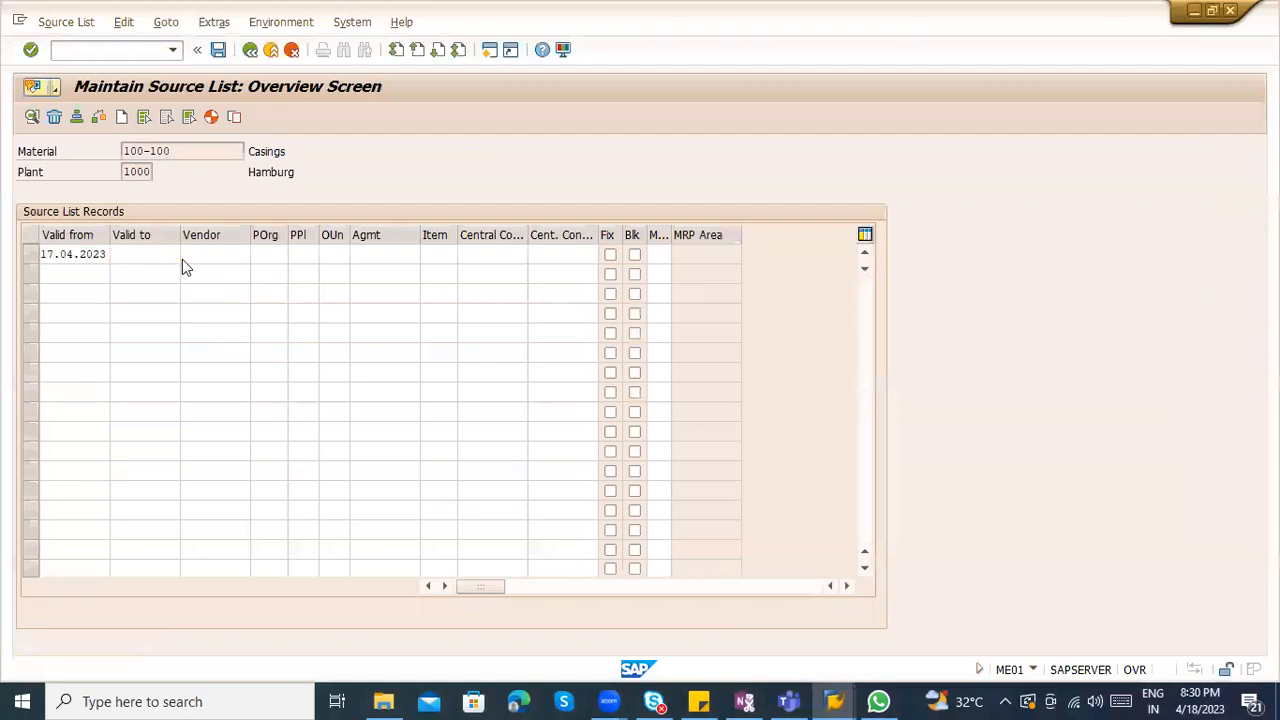
click(181, 257)
scroll(370, 440, down, 10)
double_click(281, 438)
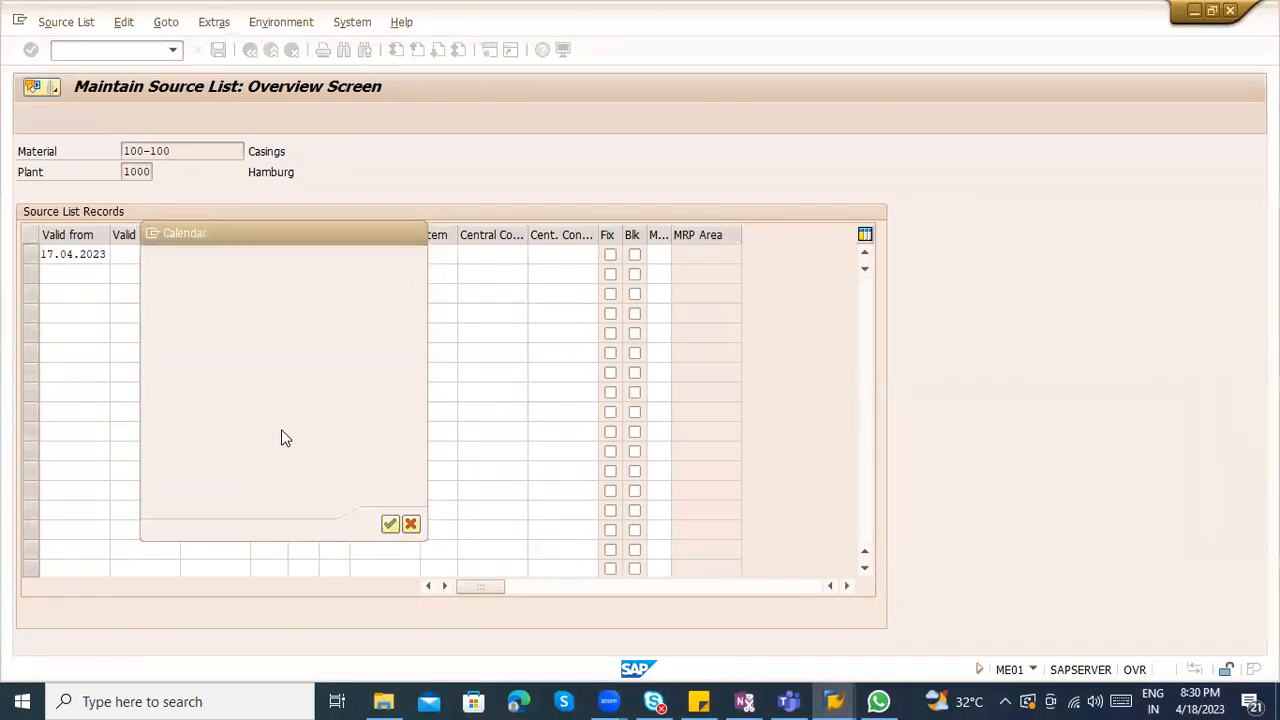
Enter vendor 1000 and purchasing organization 1000 in the source list record, mark it as fixed and save it
click(197, 254)
text(1000)
key(Return)
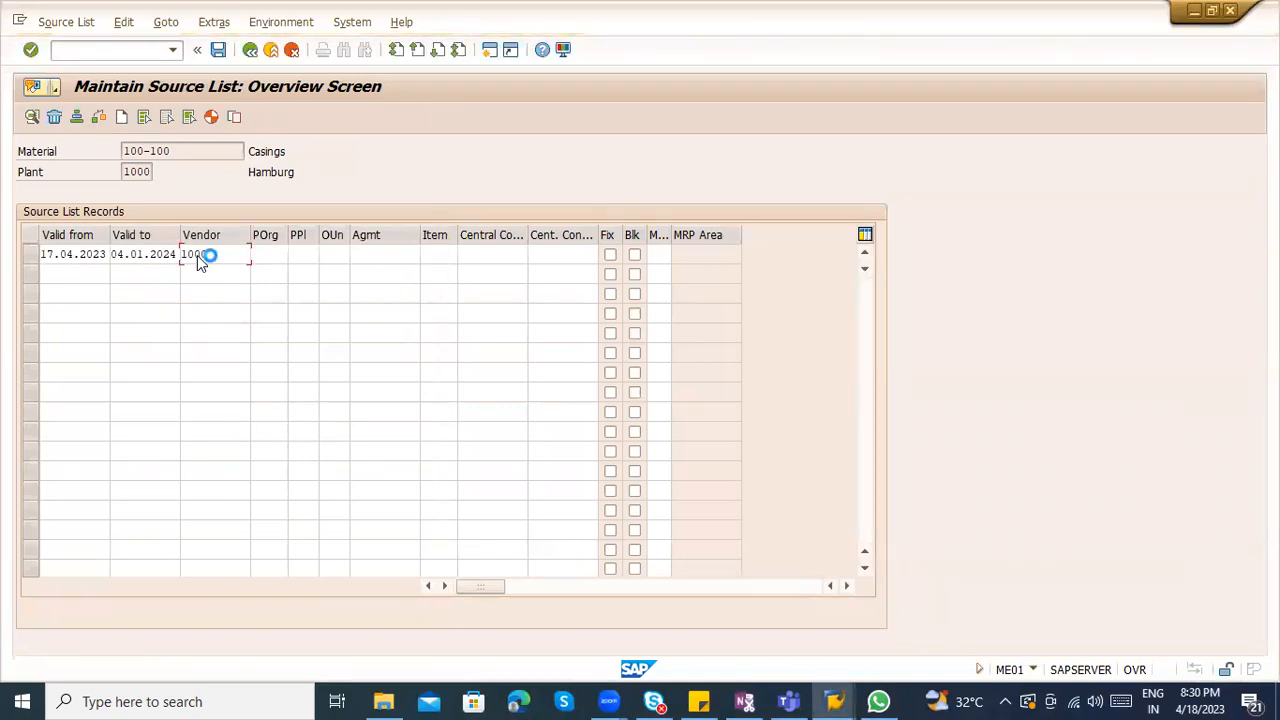
click(269, 255)
text(1000)
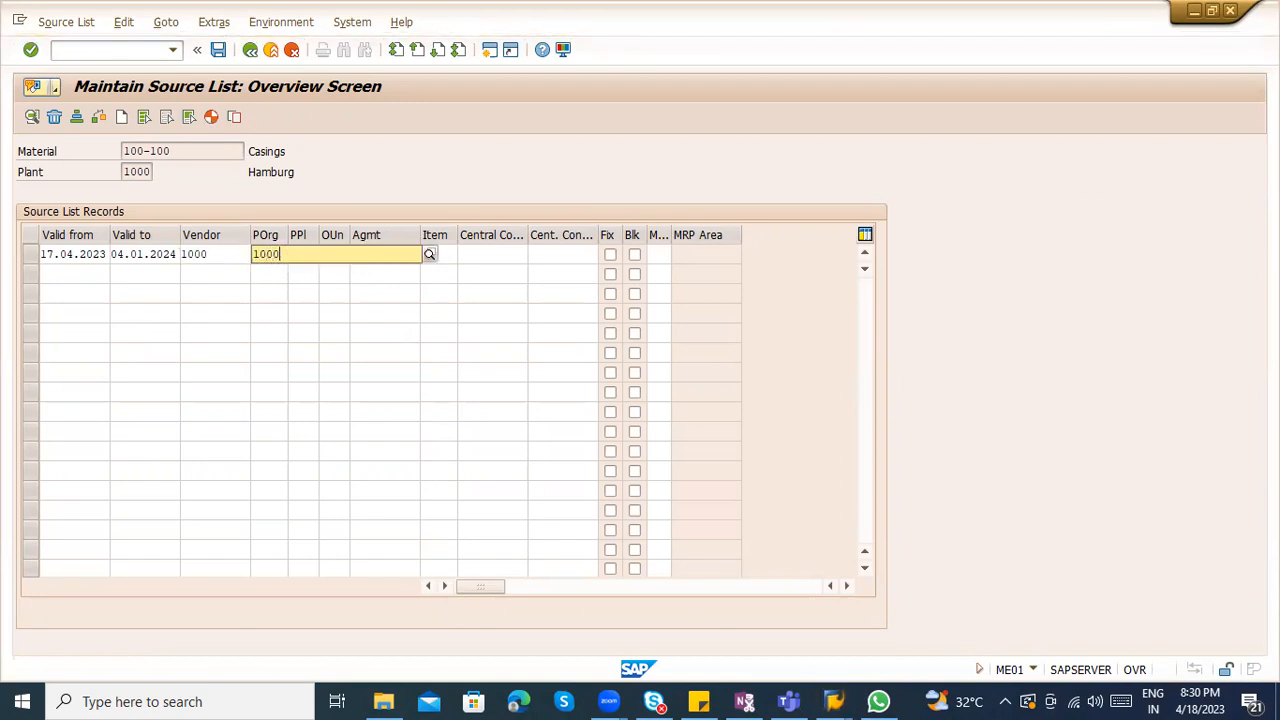
click(283, 281)
click(609, 255)
key(ctrl+s)
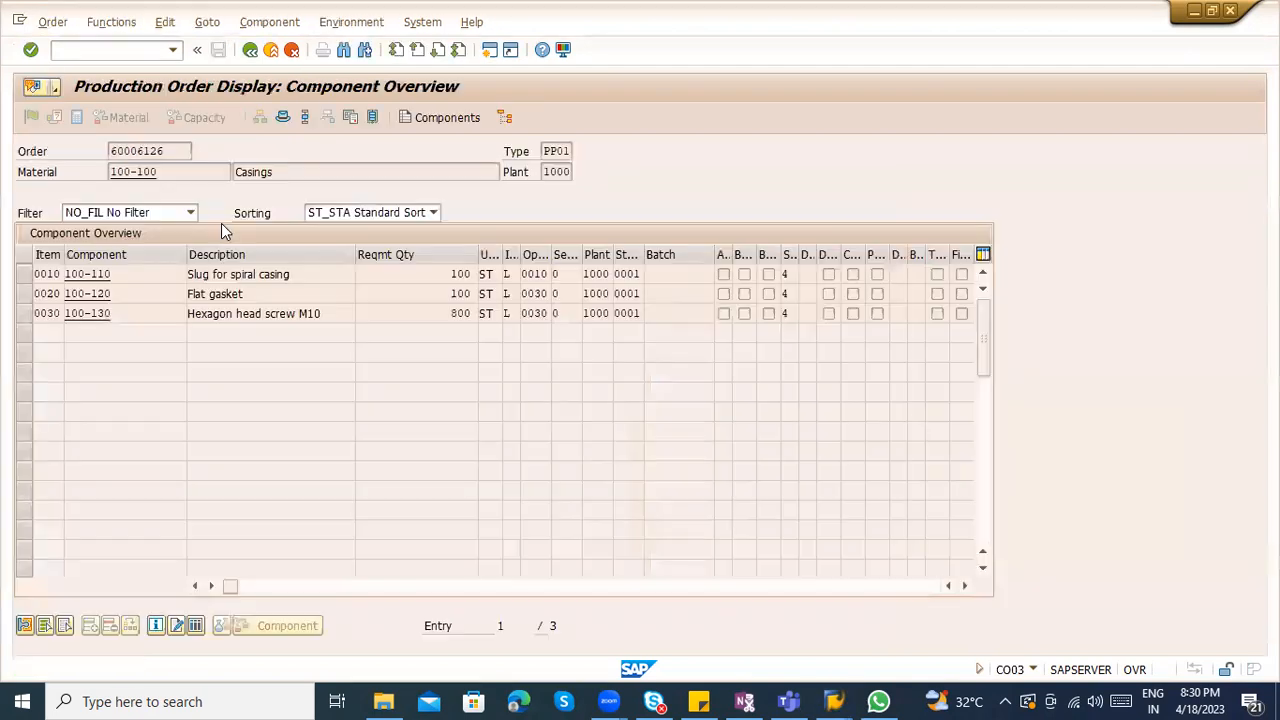
Bring up the source list for material 100-110 in plant 1000 and set the first record's validity from 17.04.2023 to 04.01.2024
click(66, 274)
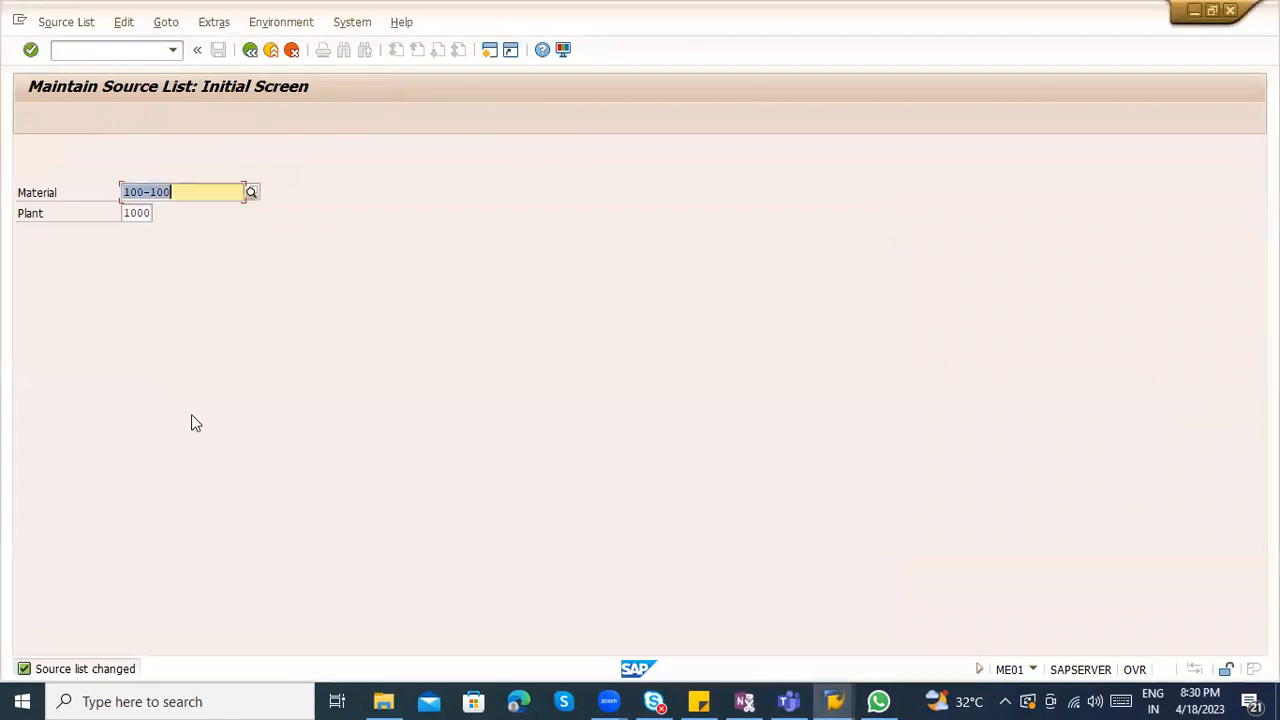
text(100-110)
key(Return)
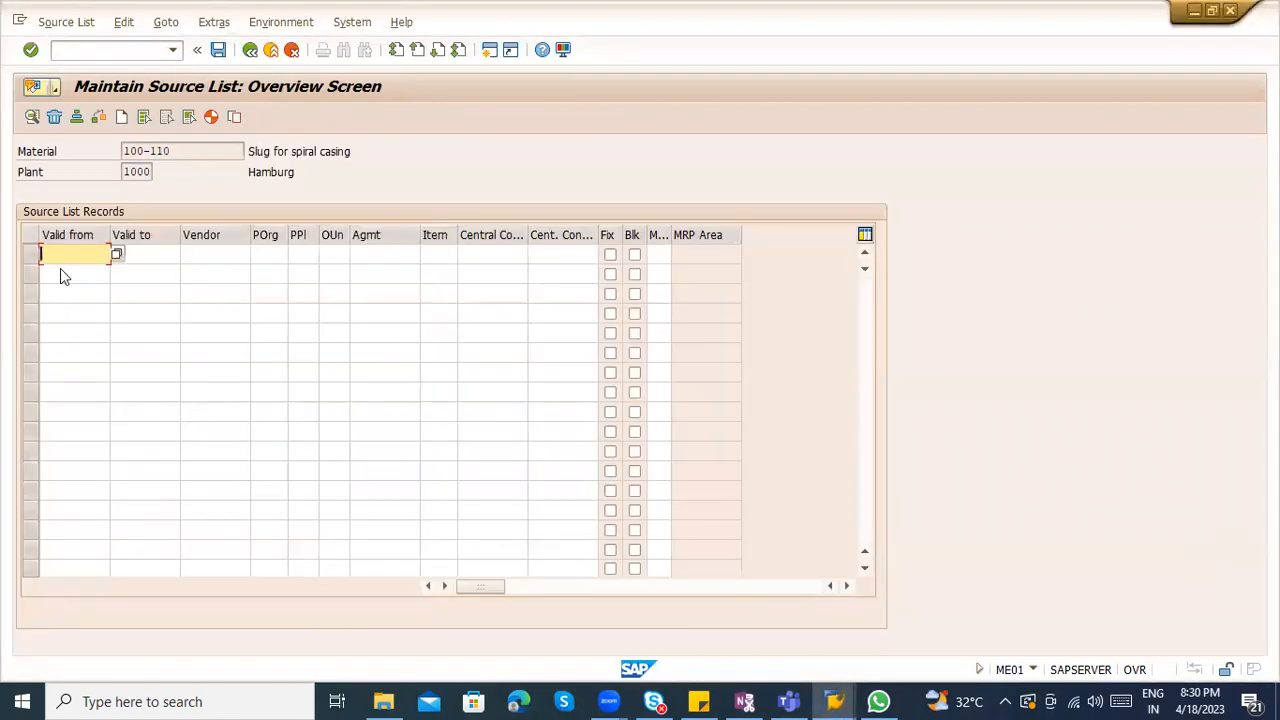
click(80, 274)
key(Tab)
click(172, 275)
key(Tab)
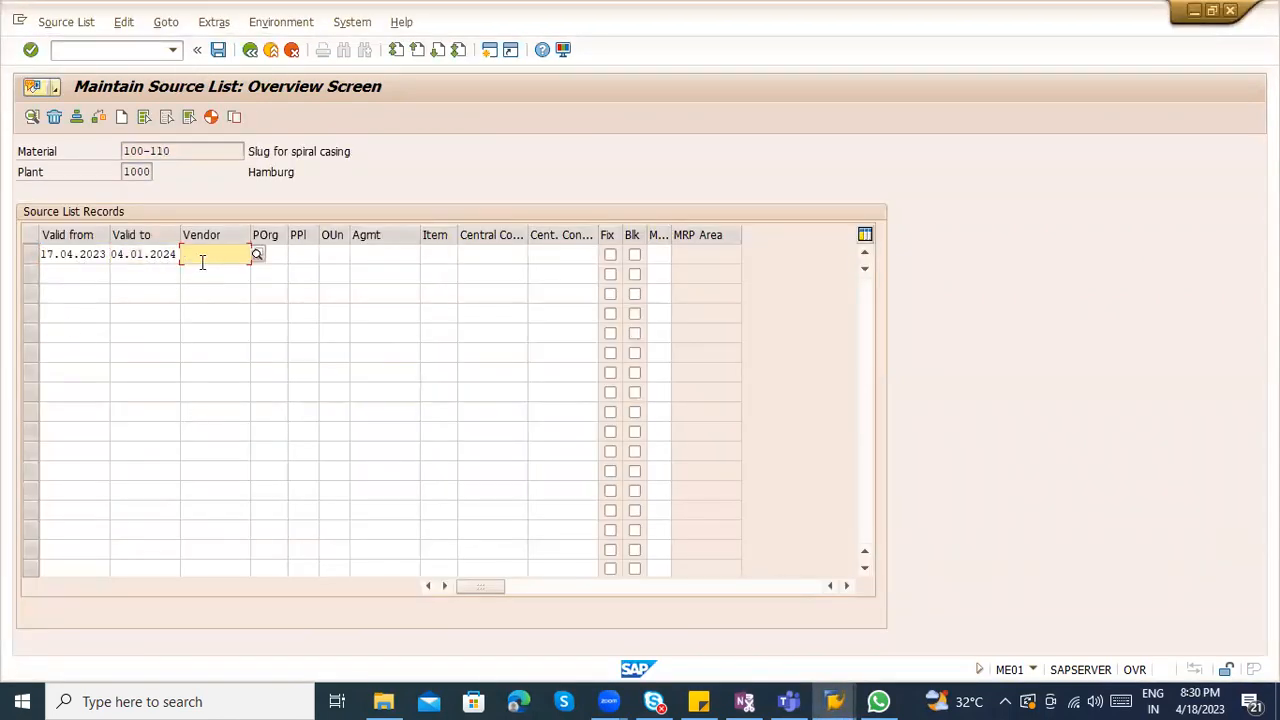
Enter vendor 1000 and its purchasing organization in the source list record for 100-110, mark it as fixed and save it
text(1000)
key(Tab)
click(267, 272)
click(609, 259)
key(ctrl+s)
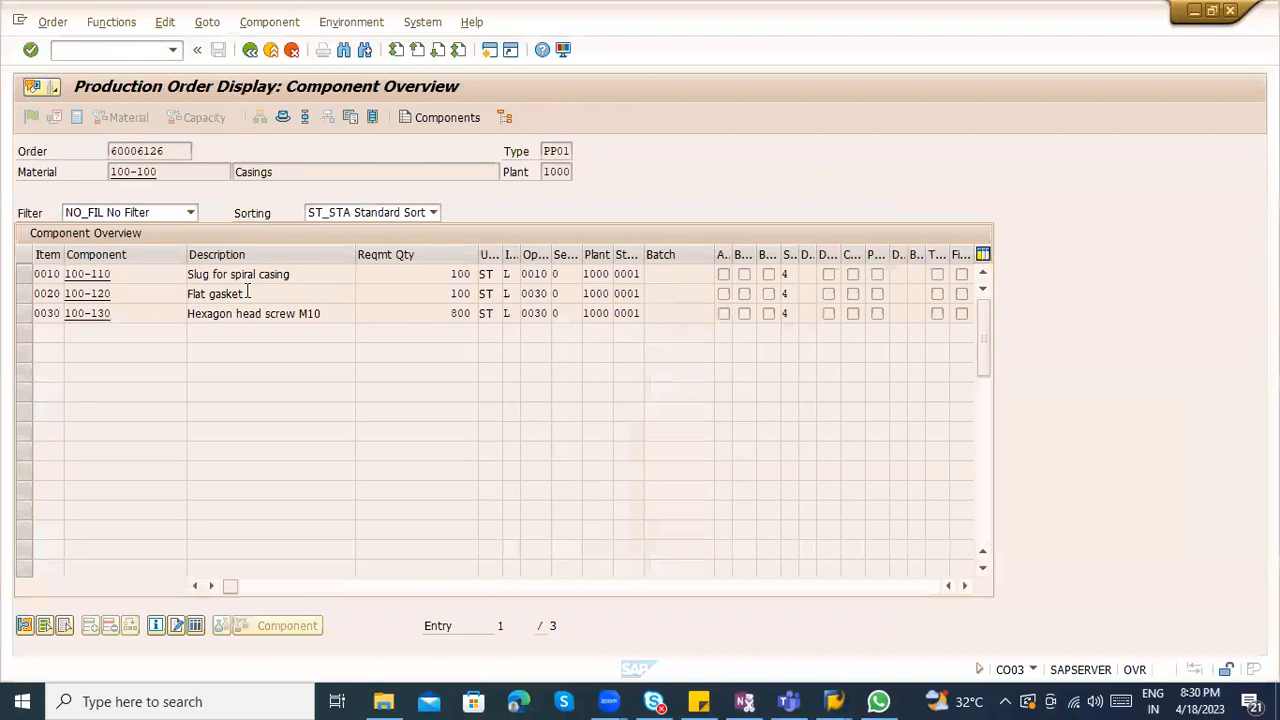
Bring up the source list for component 100-120 in plant 1000 and set the first record's validity from 17.04.2023 to 04.01.2024
drag(123, 294, 68, 293)
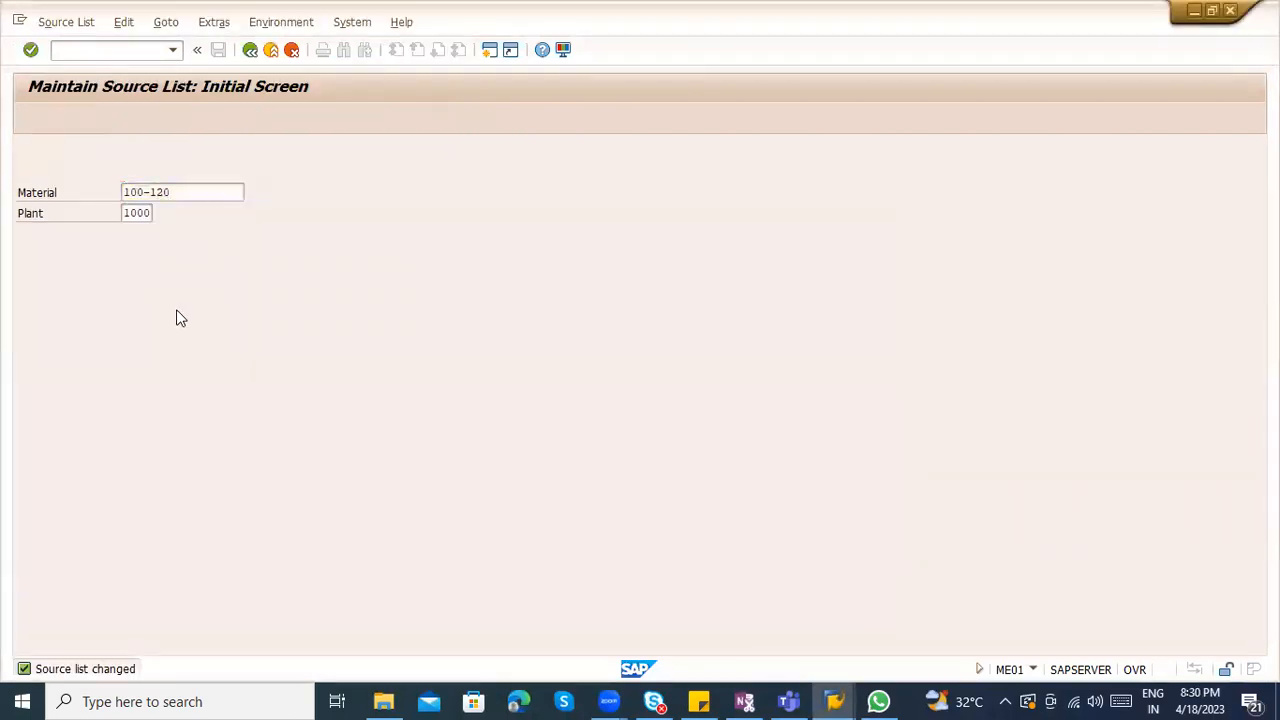
key(Return)
key(space)
click(95, 275)
key(Tab)
key(space)
click(136, 275)
Enter vendor 1000 and purchasing organization 1000 in the source list record for 100-120, mark it as fixed and save it
key(Tab)
key(space)
click(203, 271)
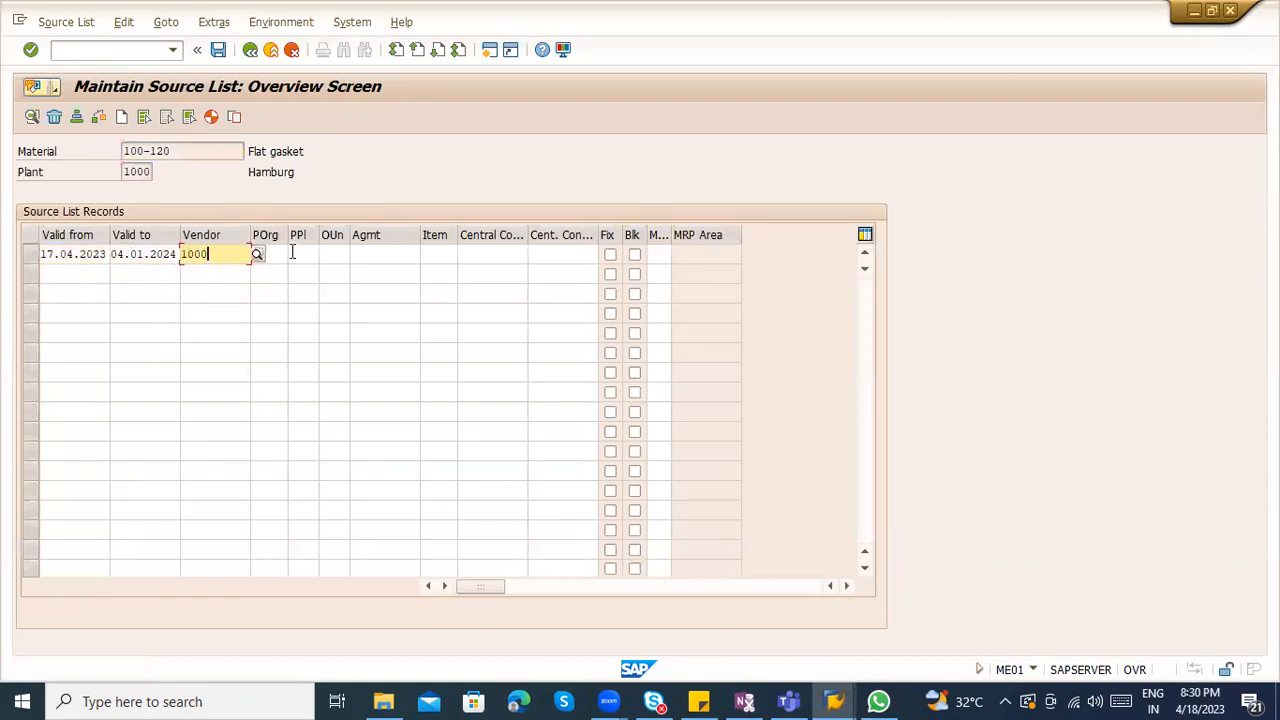
key(Tab)
key(space)
click(292, 271)
click(611, 252)
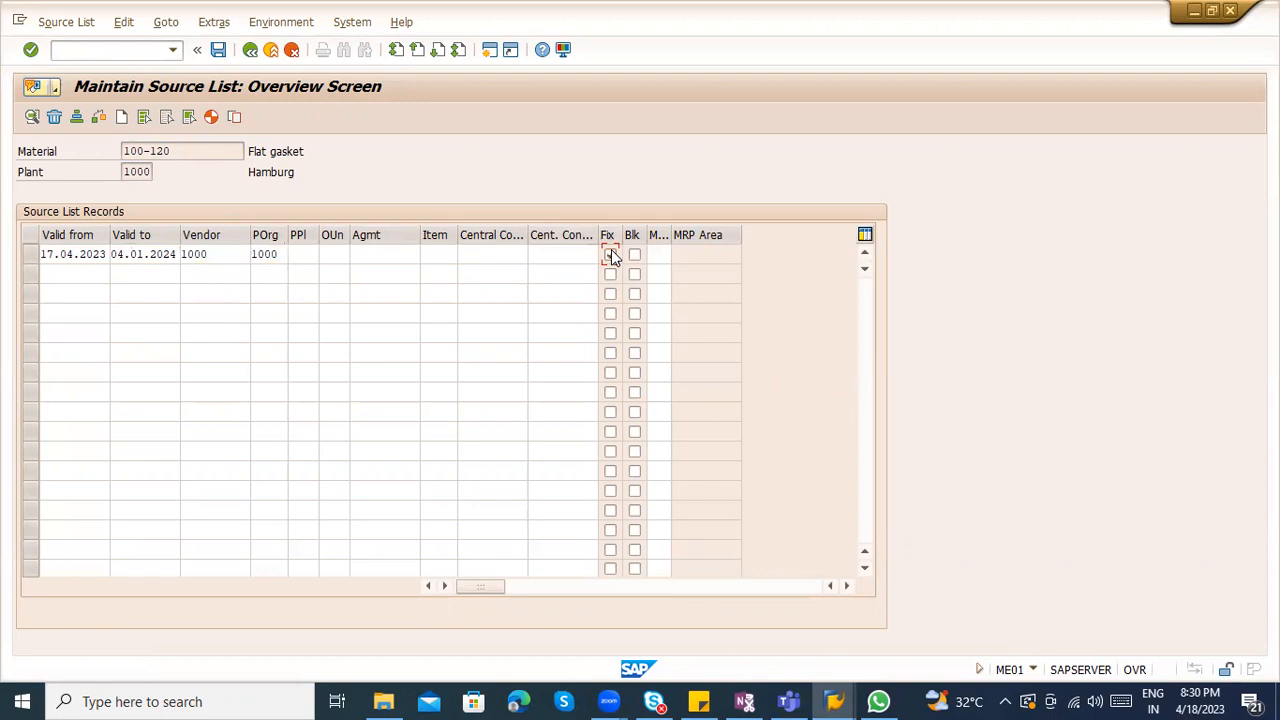
key(ctrl+s)
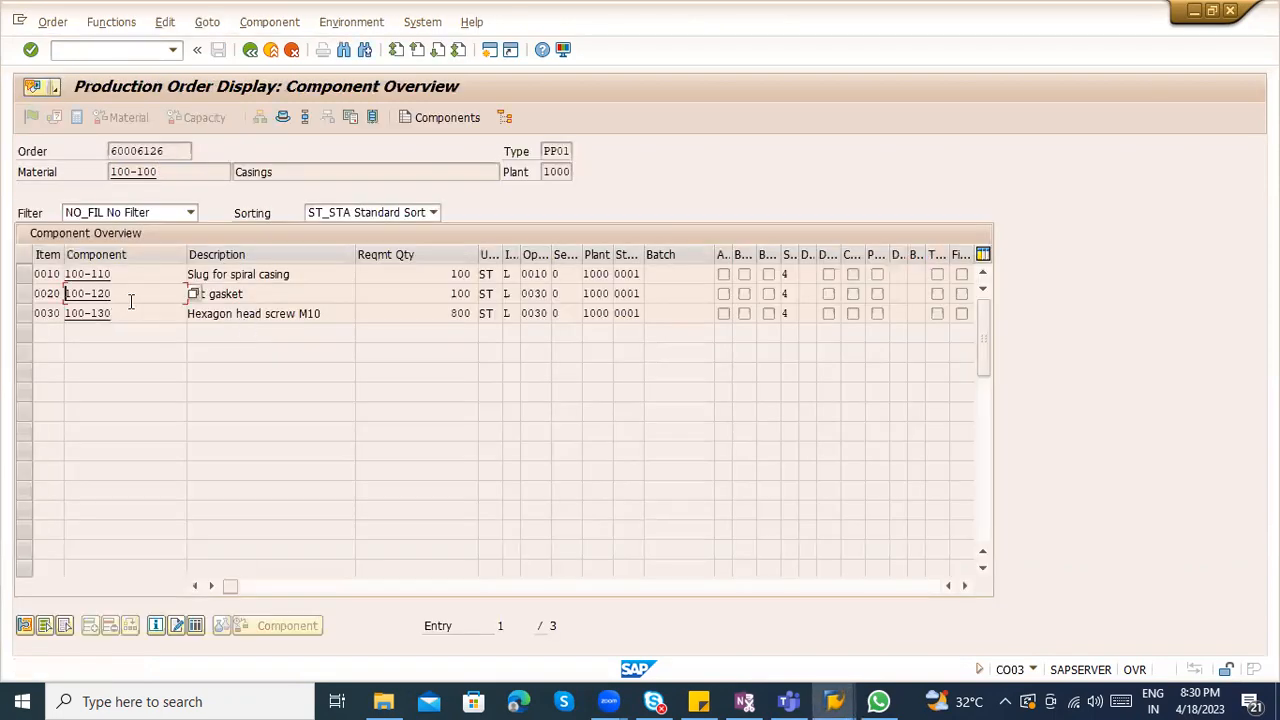
Bring up the source list for component 100-130 in plant 1000, mark its existing vendor record as fixed and save it
drag(112, 313, 72, 311)
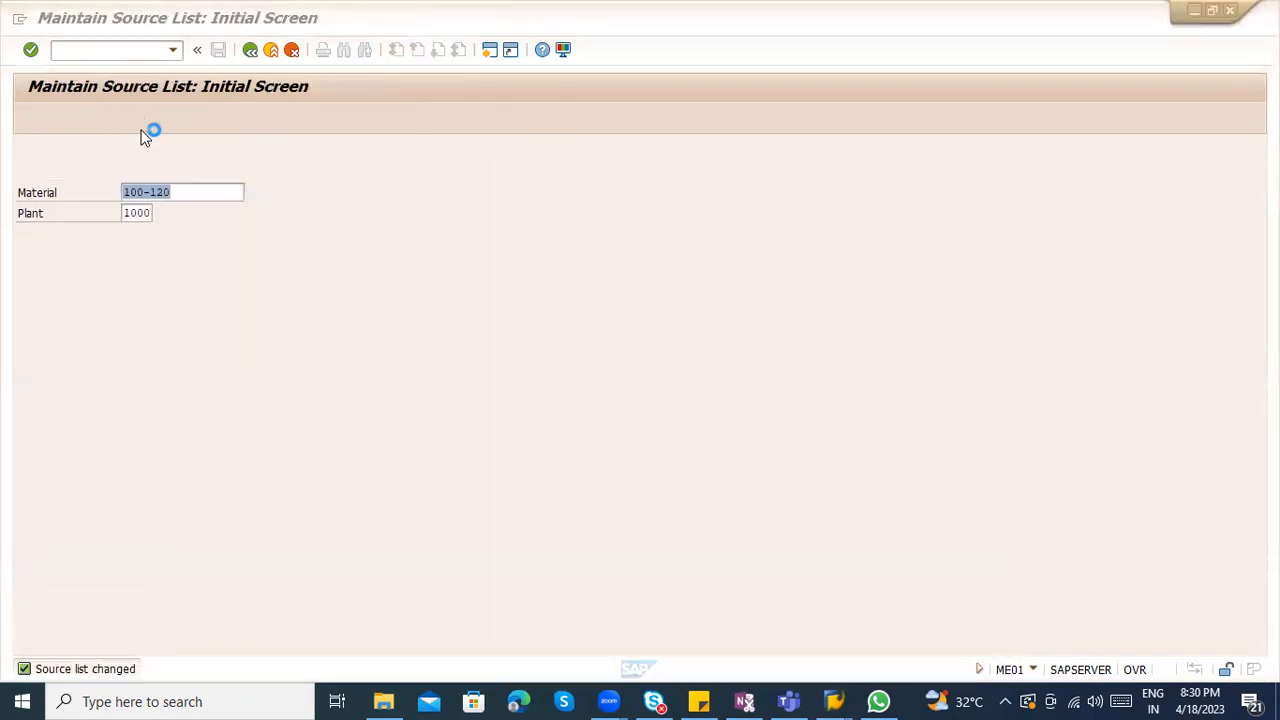
click(173, 198)
drag(182, 193, 119, 206)
text(100-130)
key(Return)
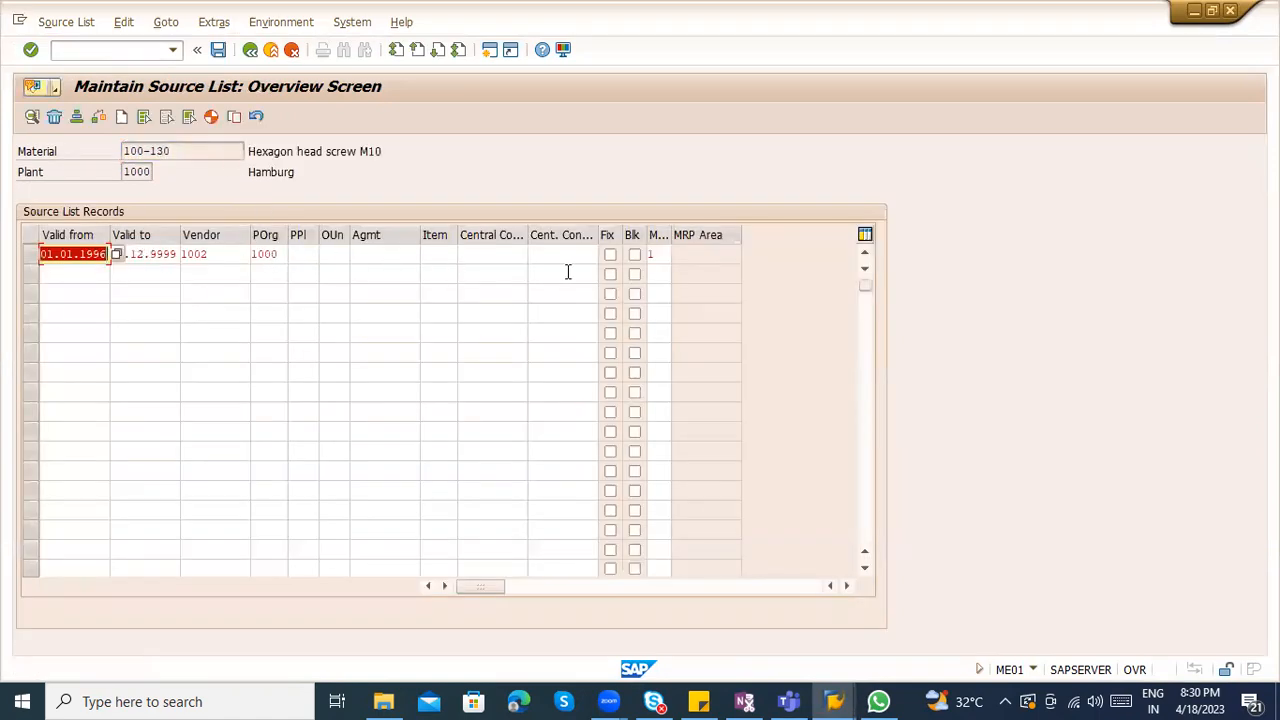
click(609, 255)
key(ctrl+s)
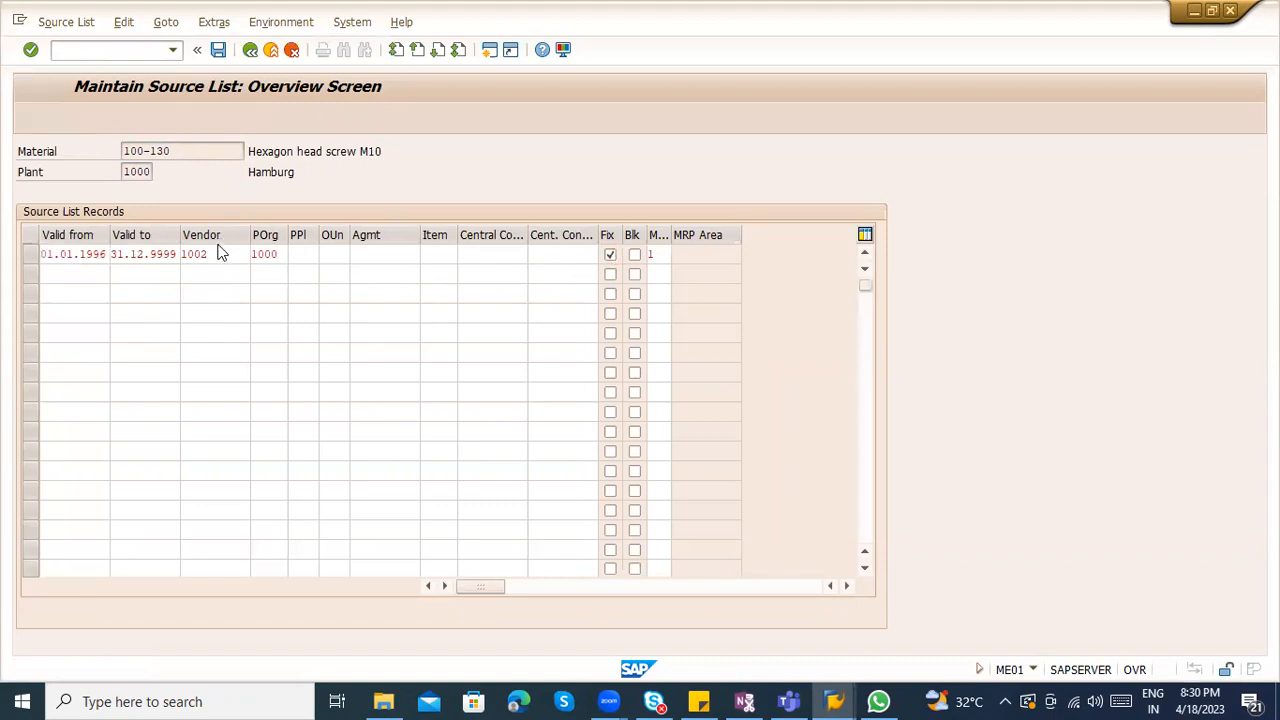
Open transaction MIGO and load the production order's components for a goods issue with movement type 261
click(154, 48)
text(/nmigo)
key(Return)
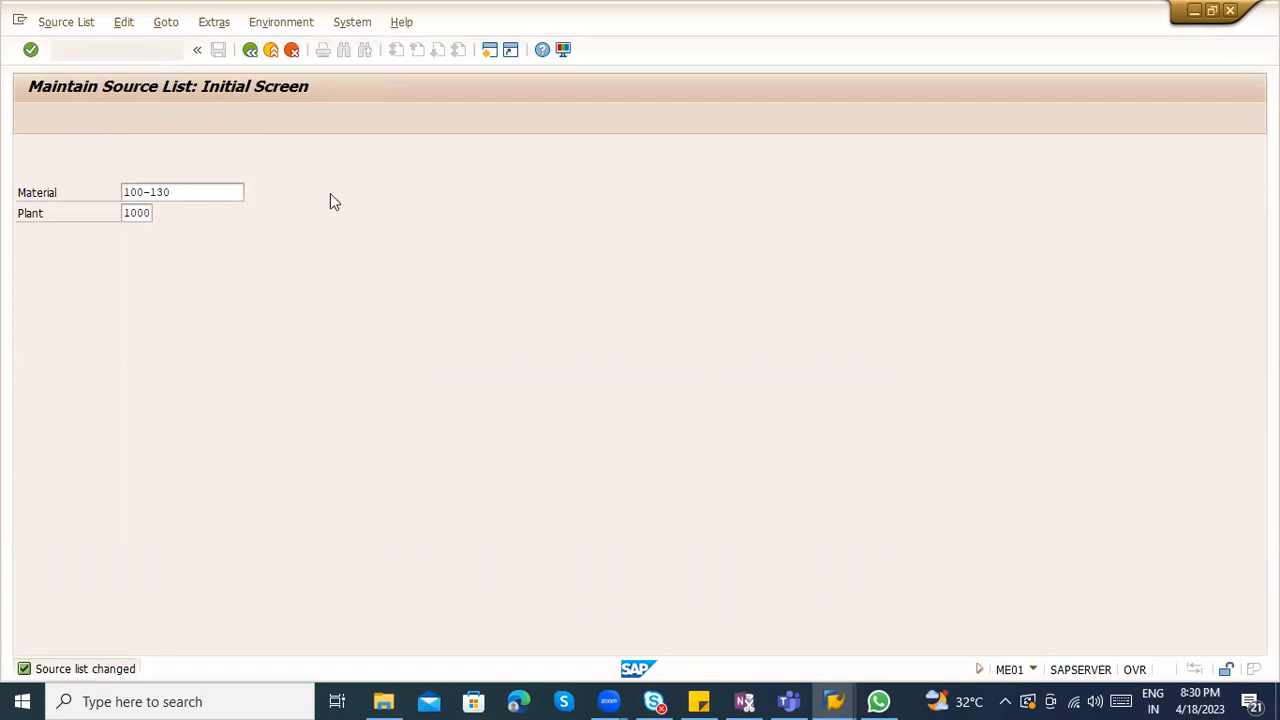
click(425, 170)
key(Return)
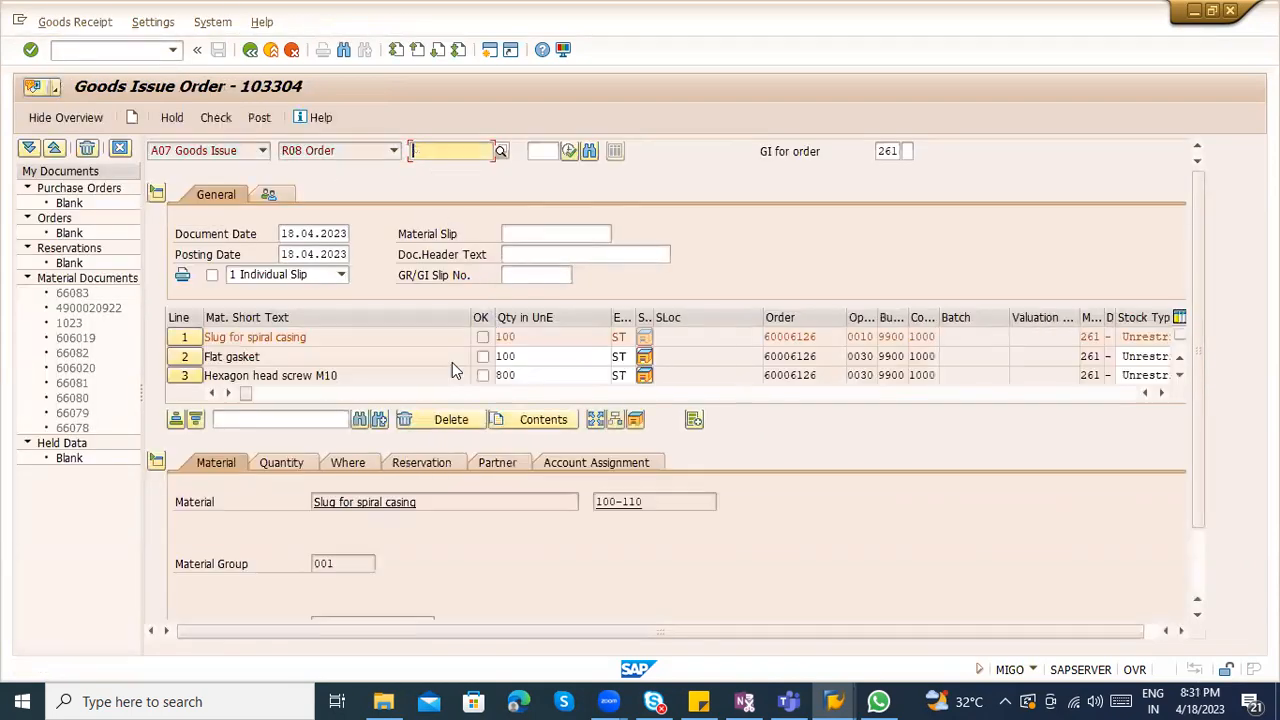
Mark the flat gasket and hexagon head screw M10 items as OK in the goods issue
click(483, 357)
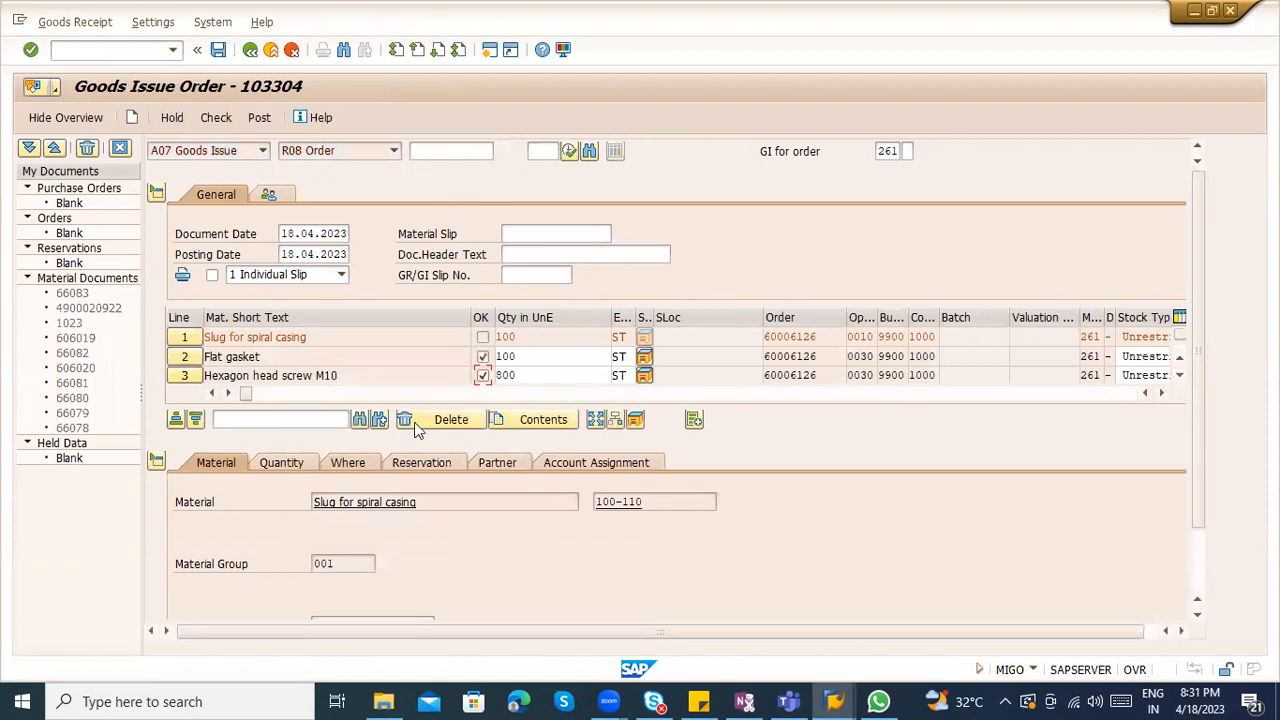
scroll(988, 569, down, 1)
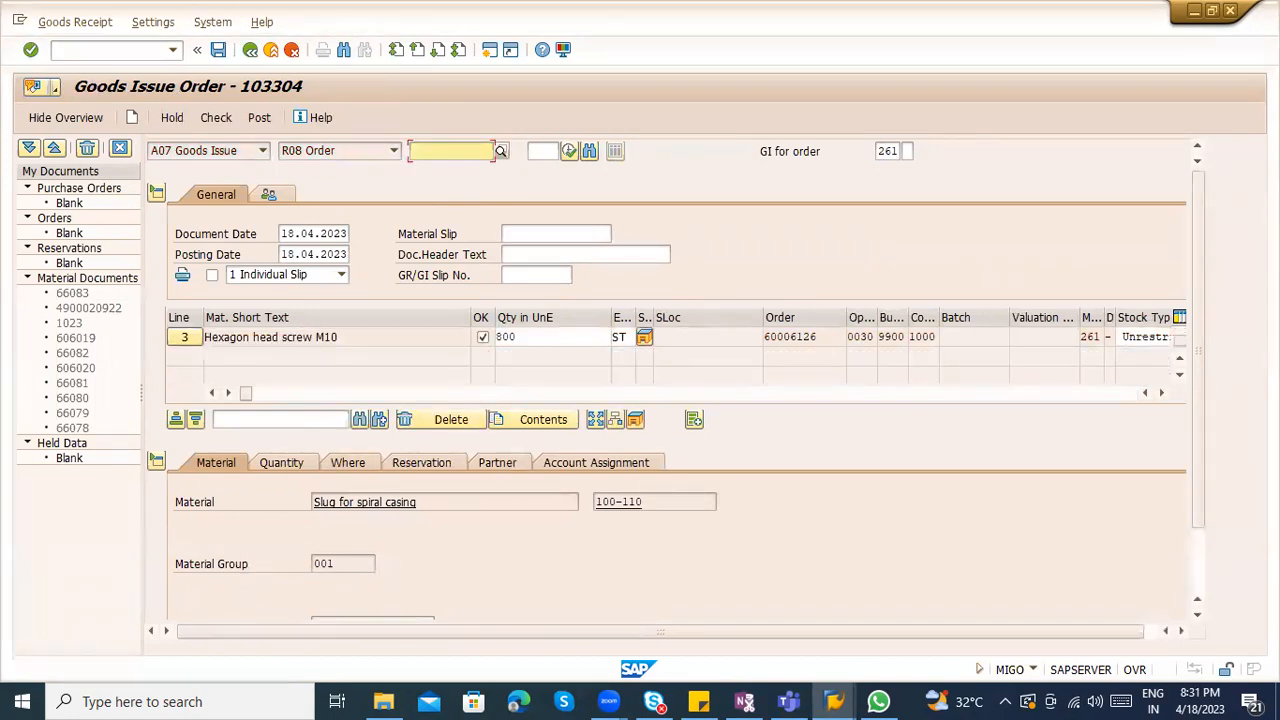
click(1193, 557)
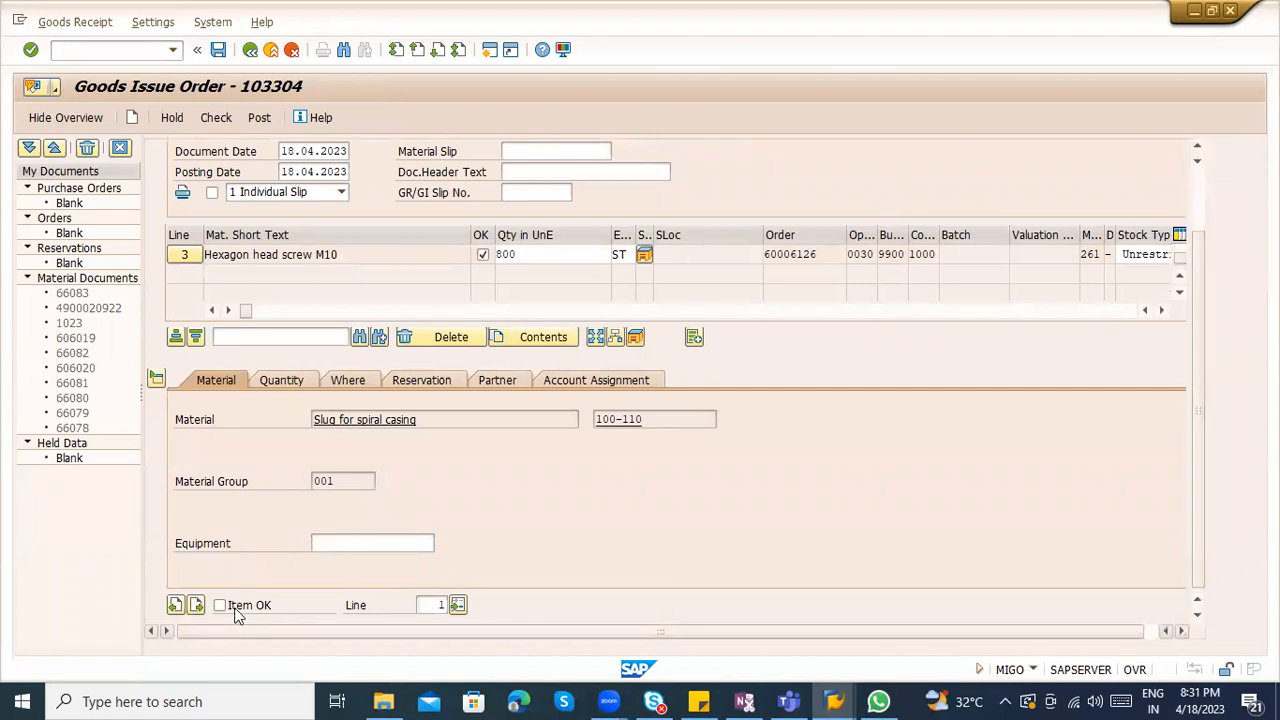
scroll(437, 528, up, 2)
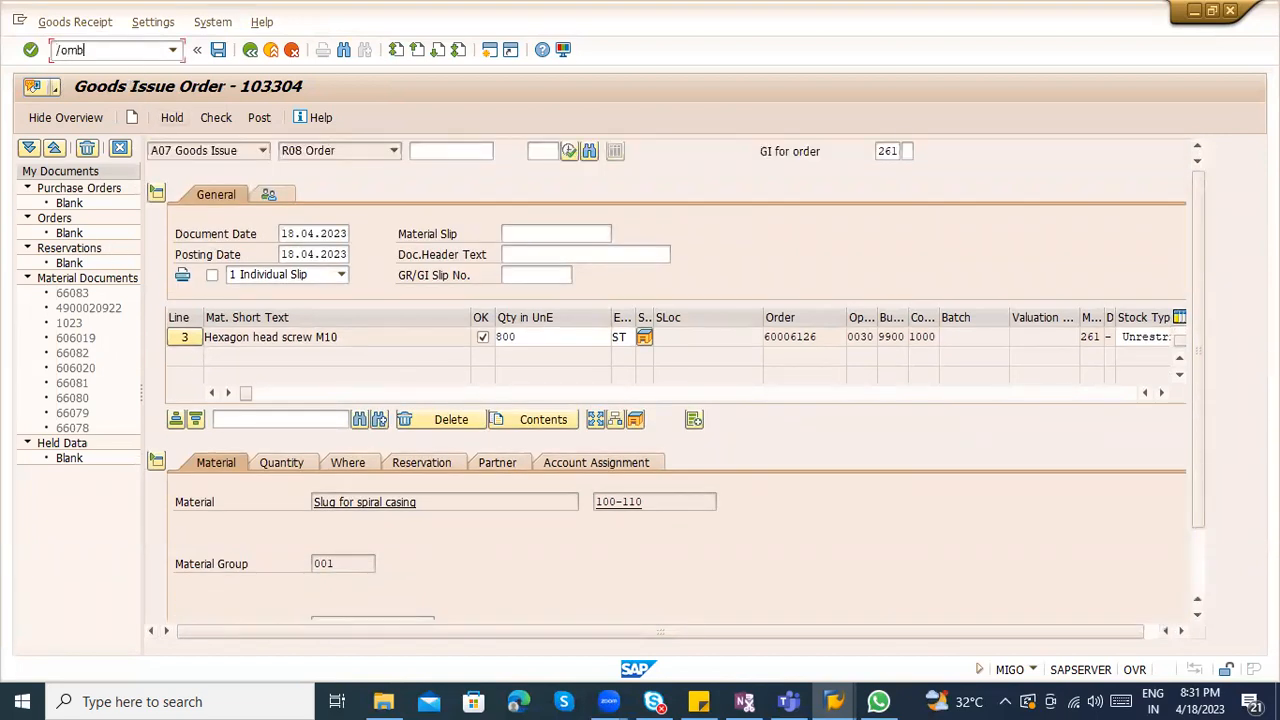
Open transaction MB21 in a new session
key(Return)
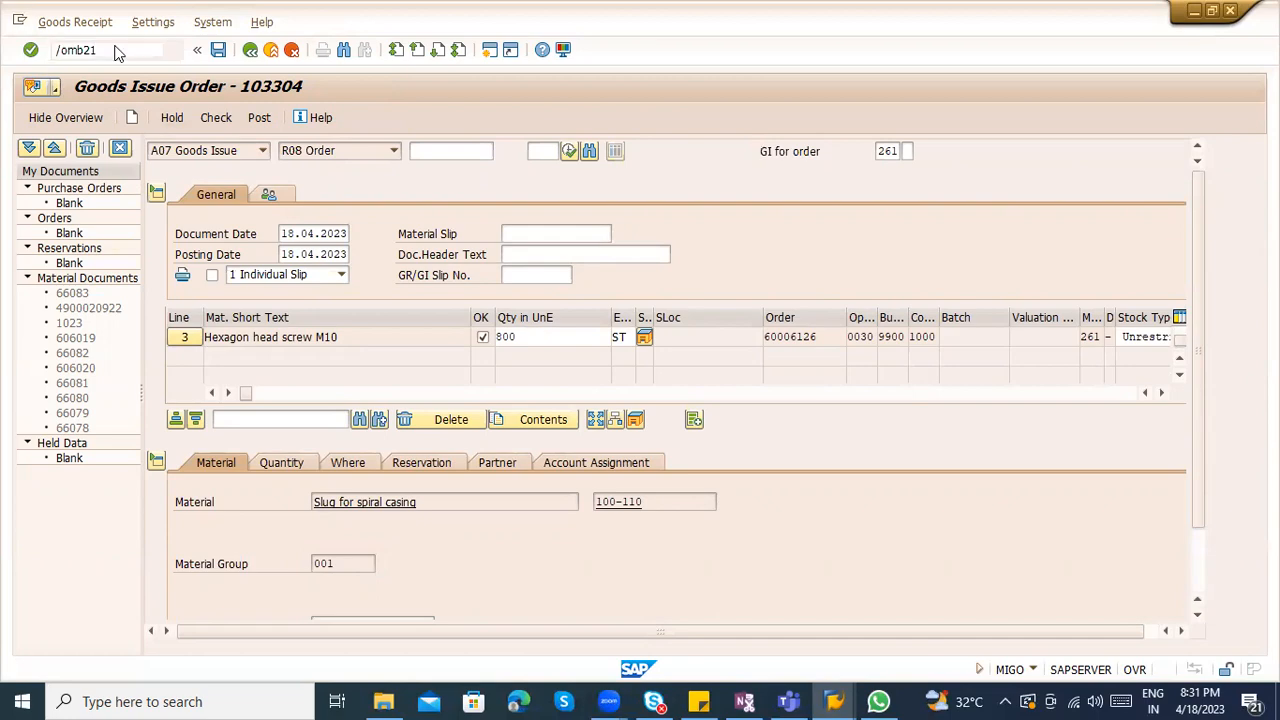
key(alt+Tab)
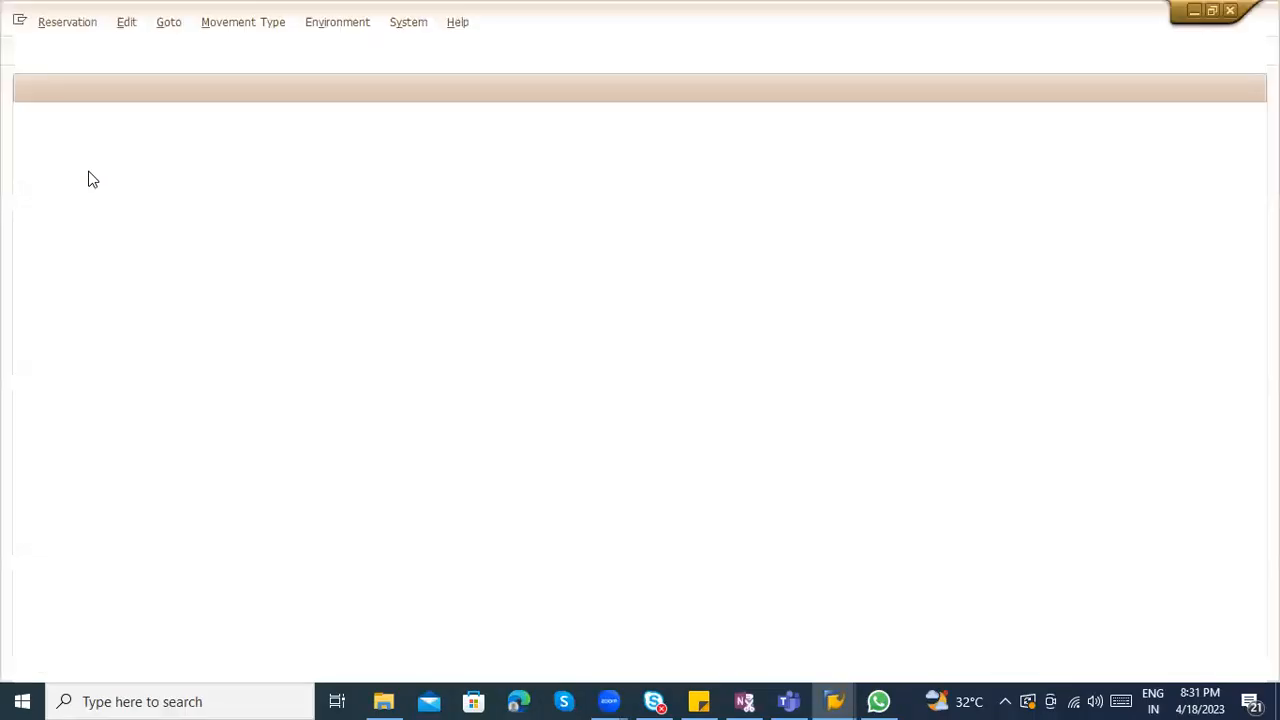
Open the details of component 100-110 in the production order display and copy its reservation number
key(alt+Tab)
click(84, 161)
click(102, 122)
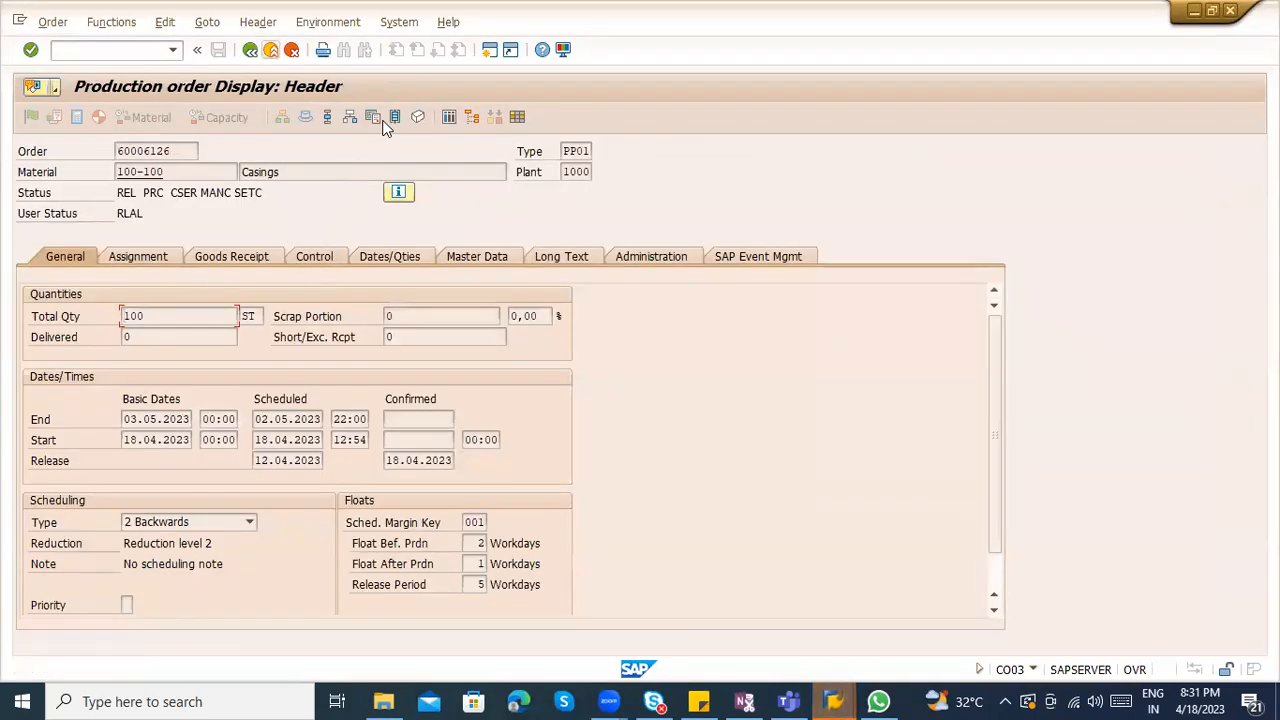
click(350, 117)
double_click(292, 275)
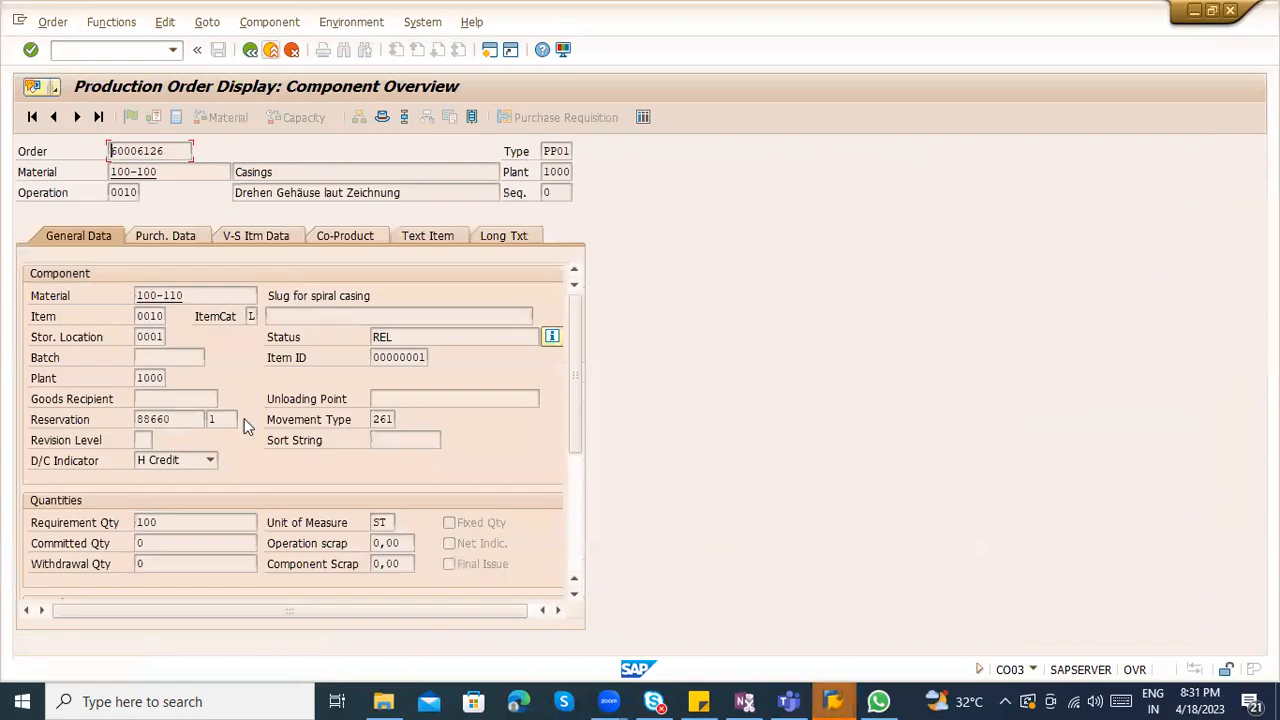
drag(170, 419, 124, 419)
click(122, 423)
key(alt+Tab)
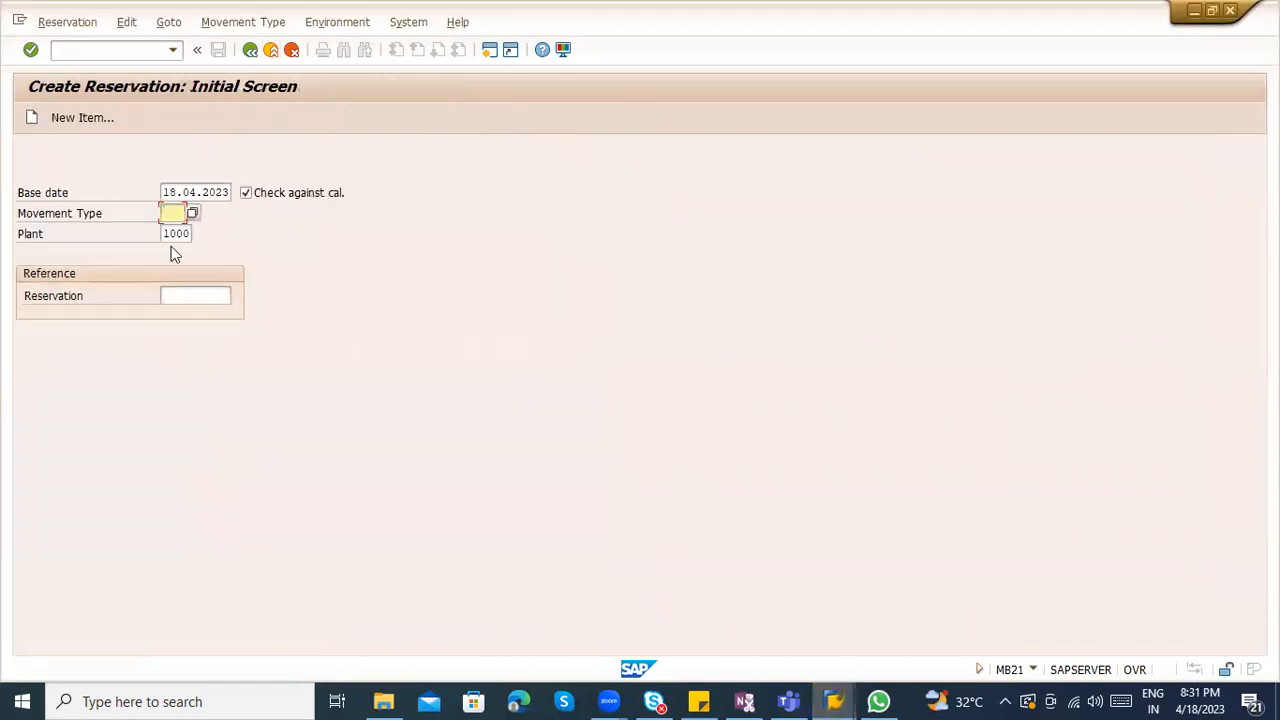
Open transaction SE16N and list the entries of table RESB for reservation 88660
click(120, 52)
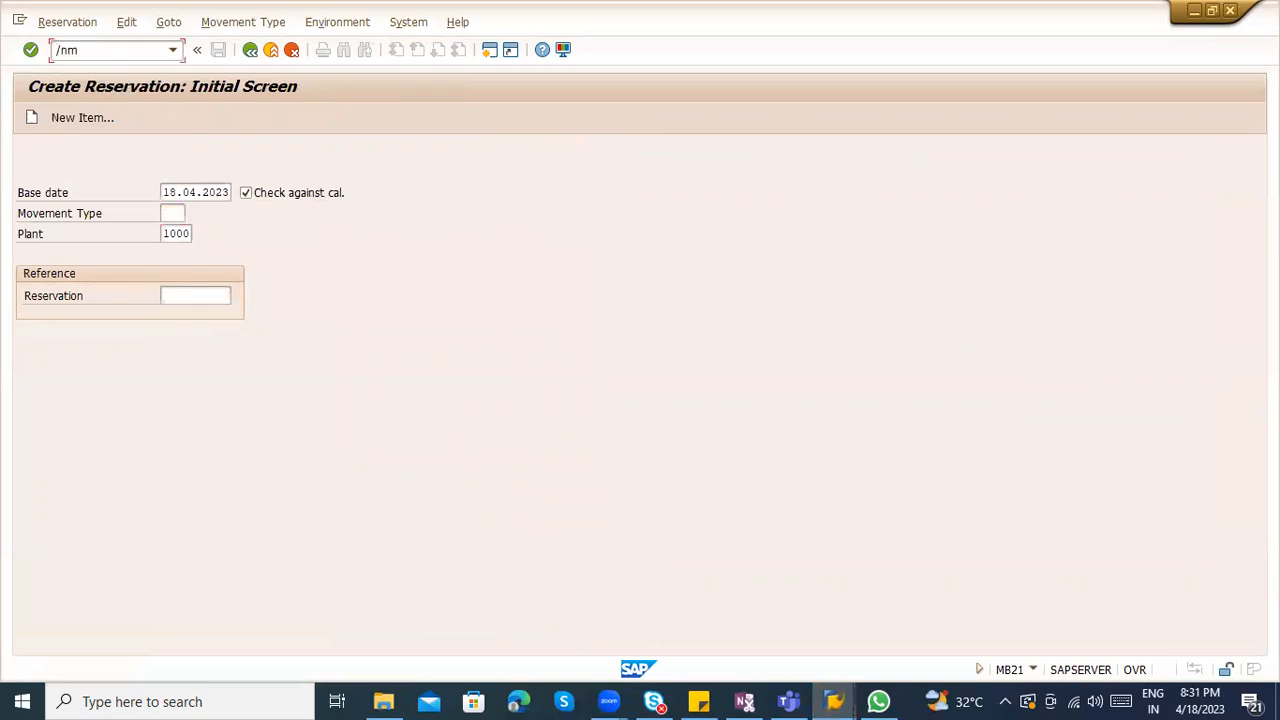
key(Return)
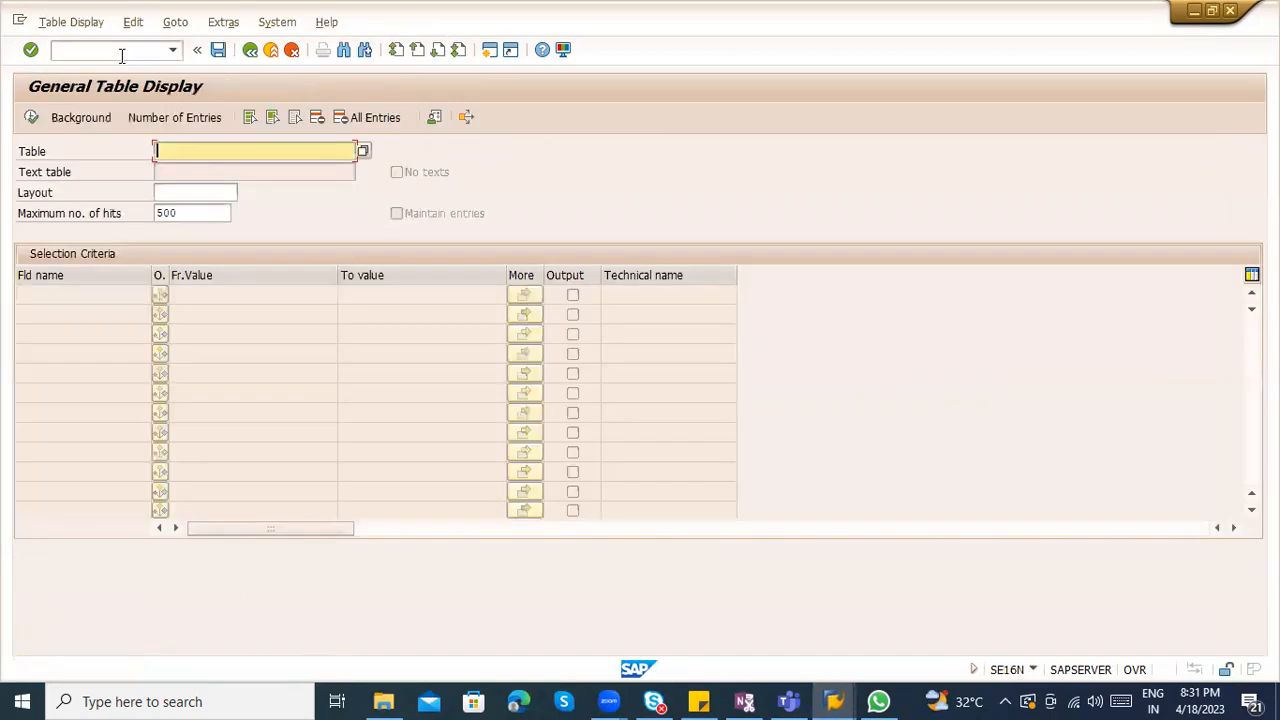
text(resb)
key(Return)
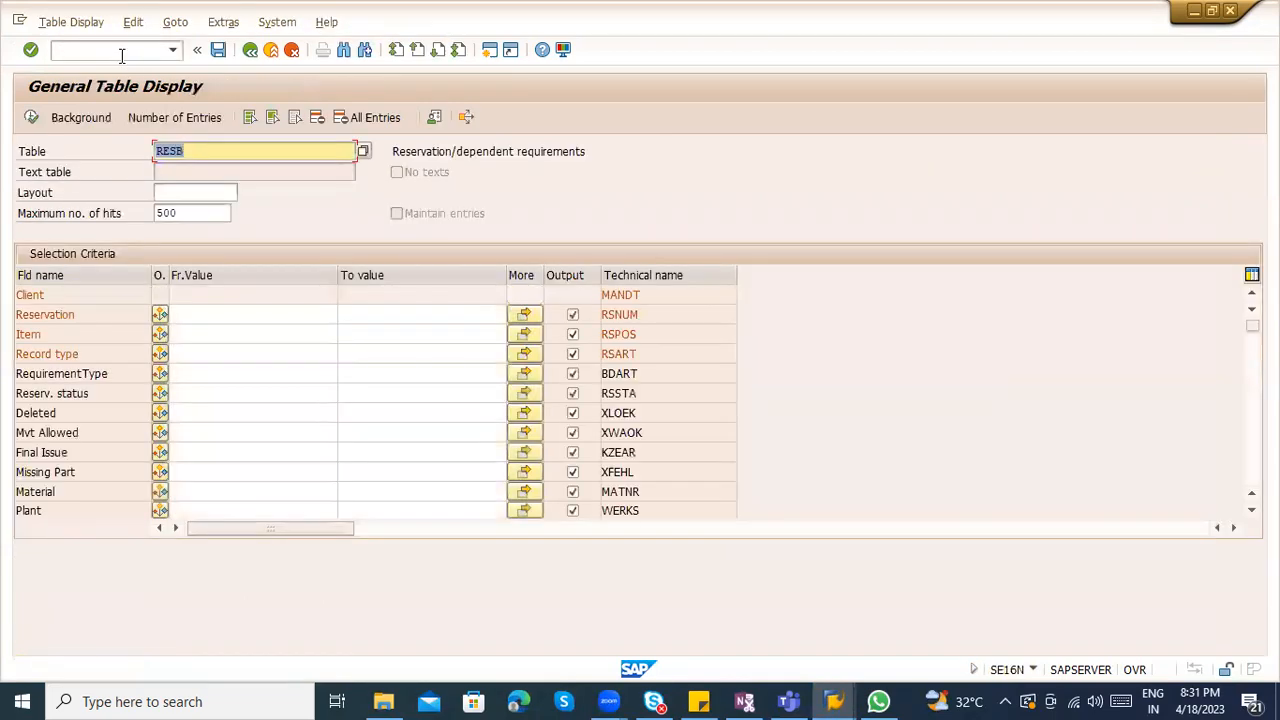
click(215, 318)
text(88660)
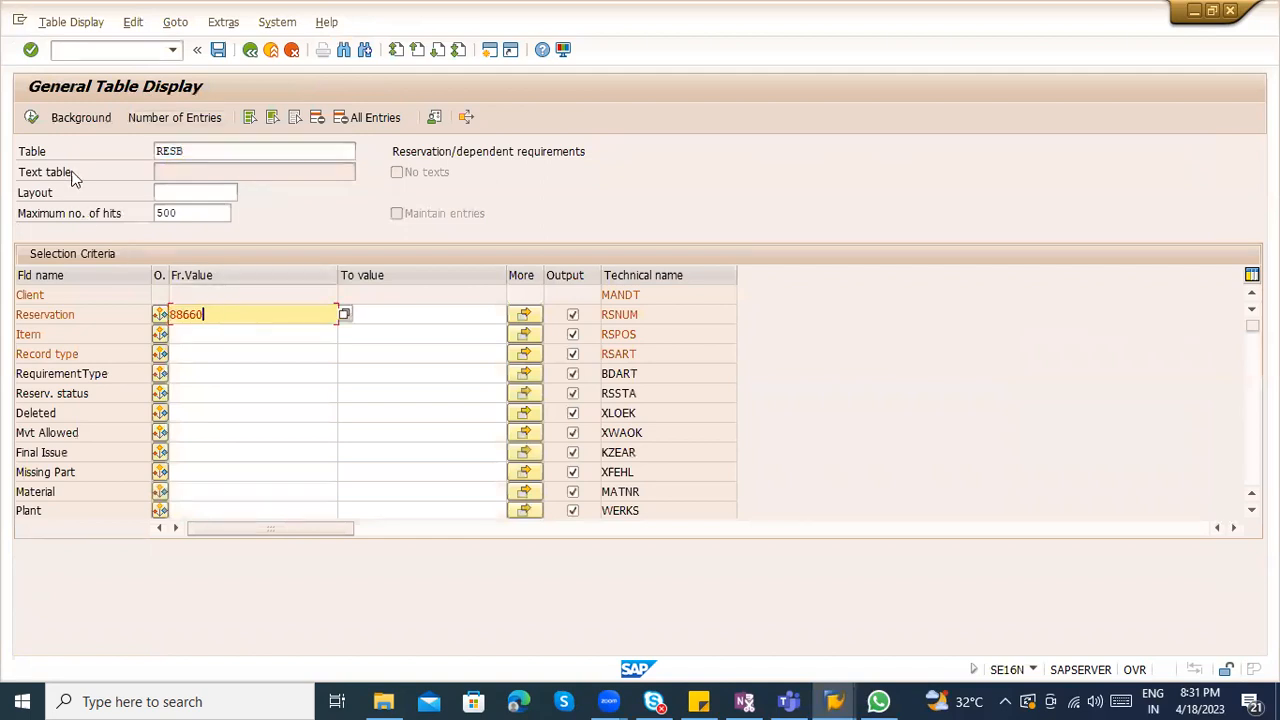
click(32, 118)
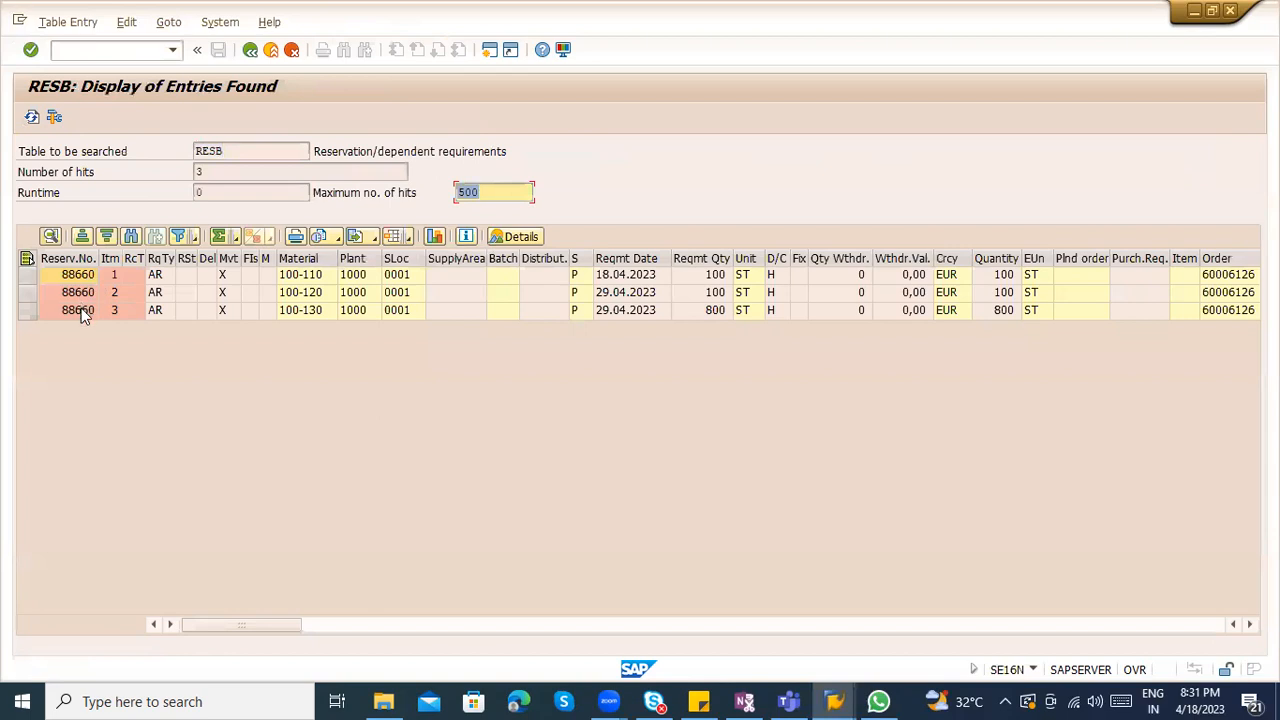
Examine the materials, production order and pegged requirement of the RESB reservation entries
drag(300, 276, 304, 330)
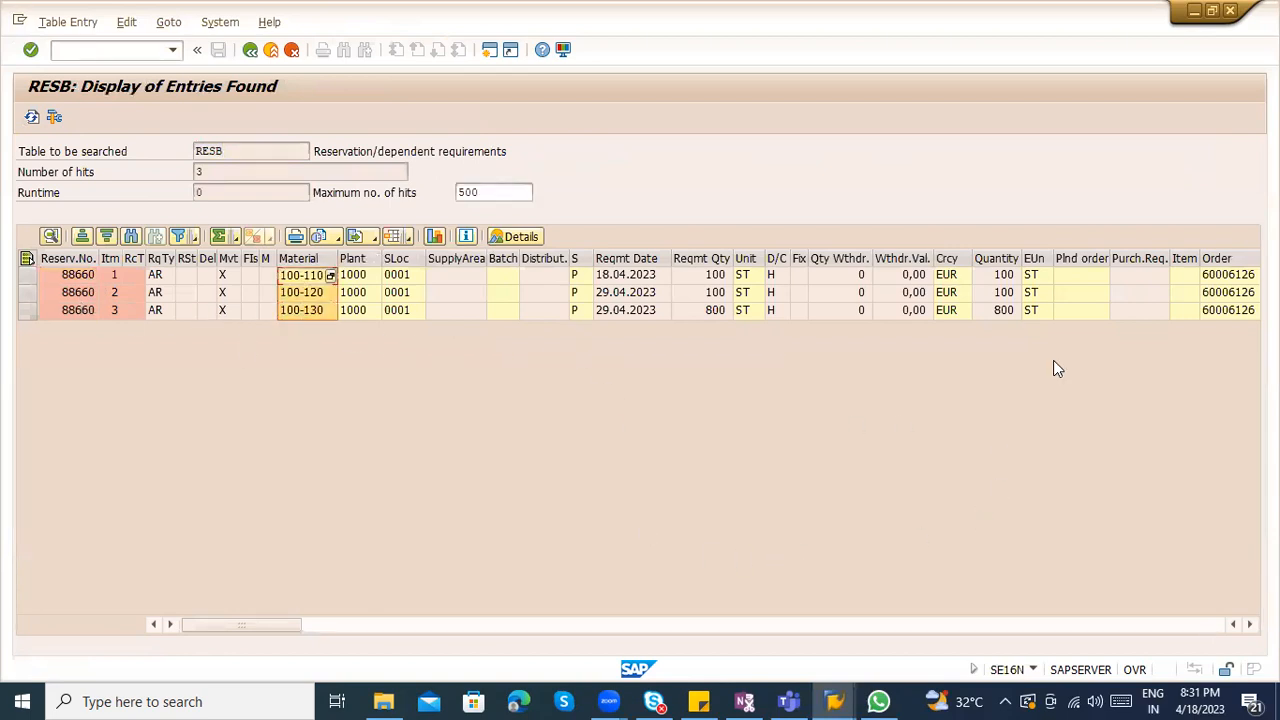
click(1249, 624)
click(1249, 624)
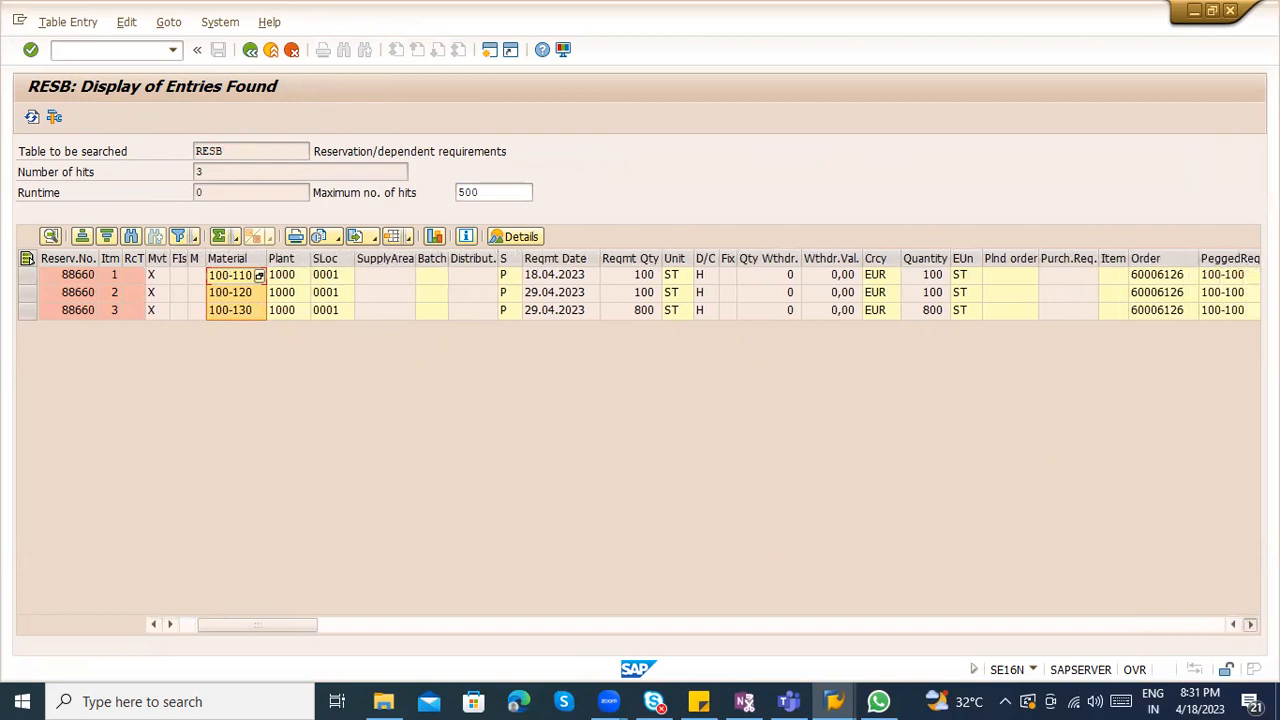
click(1249, 624)
click(1249, 624)
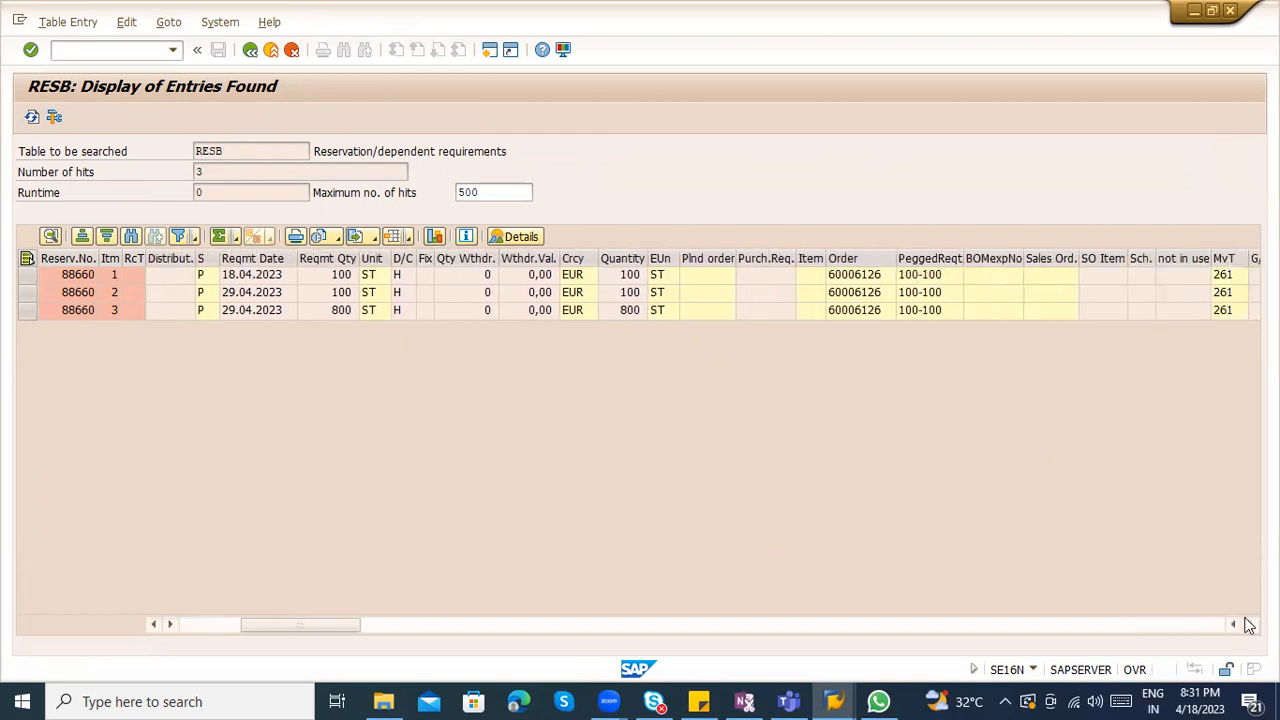
click(830, 258)
ctrl+click(925, 260)
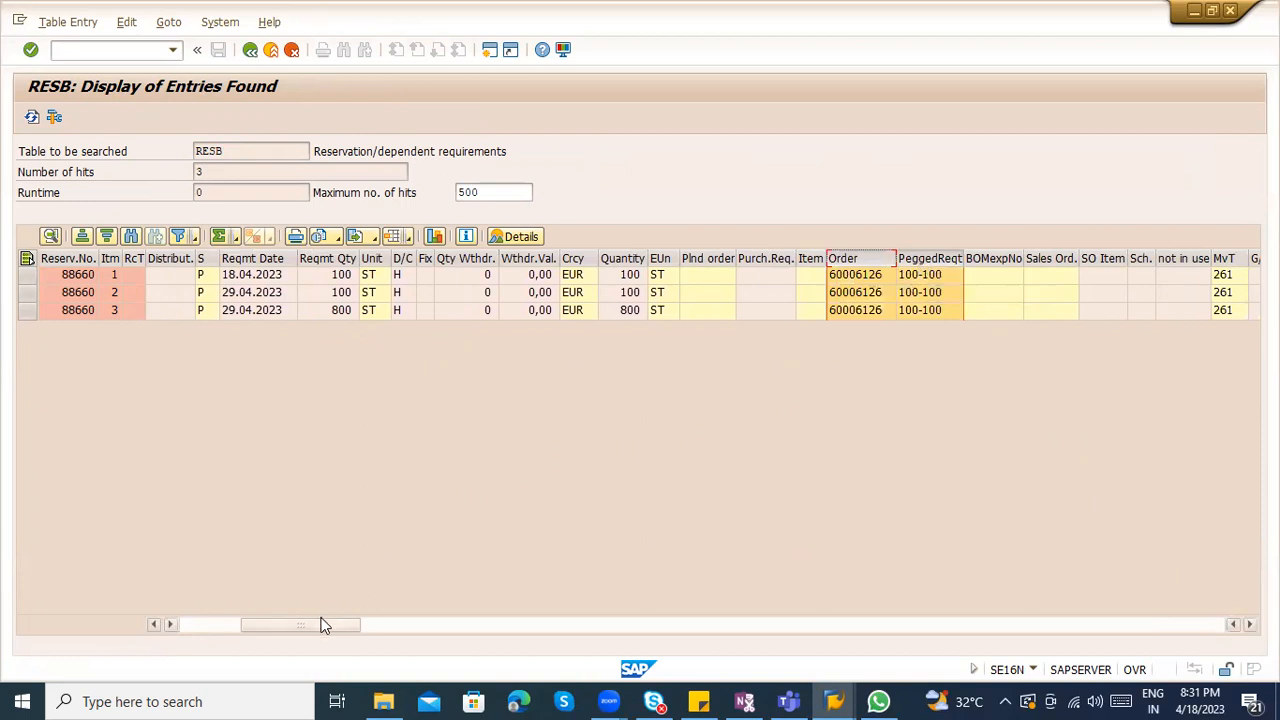
drag(324, 617, 200, 622)
Switch to the stock/requirements list session and display reservation 88660 with transaction MB23
key(alt+Tab)
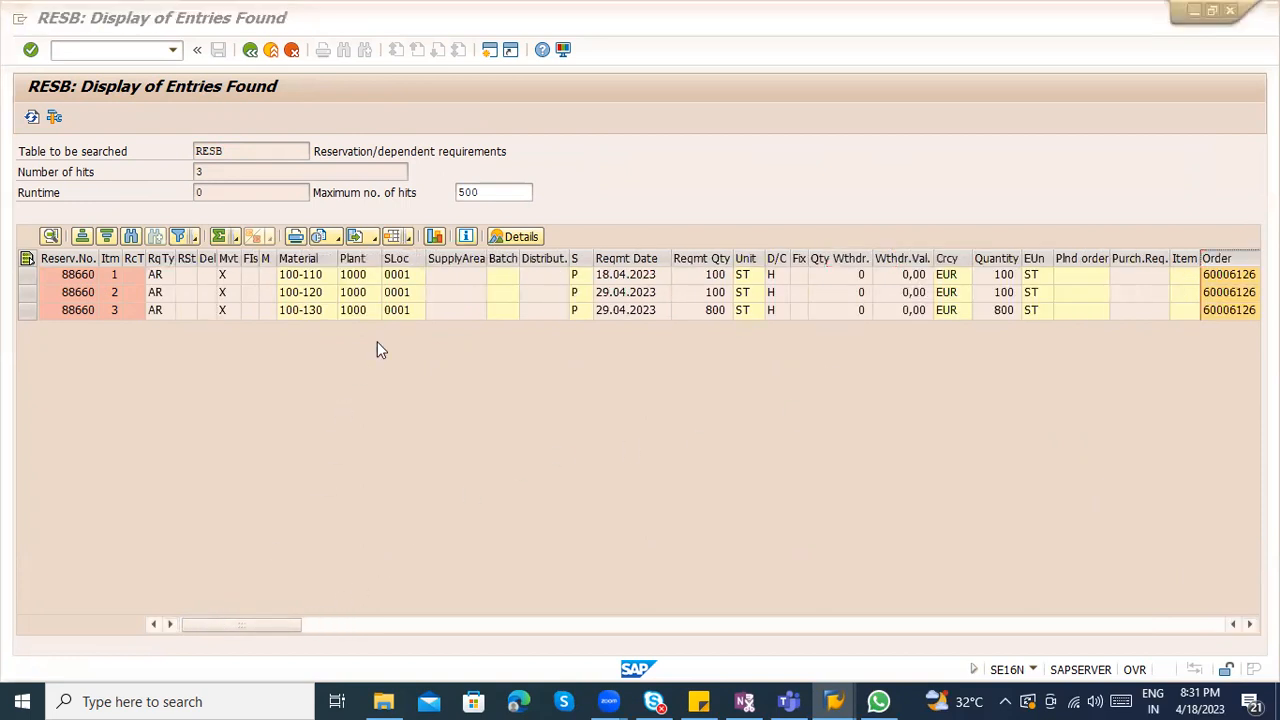
key(alt+Tab)
key(Tab)
key(Tab)
key(Tab)
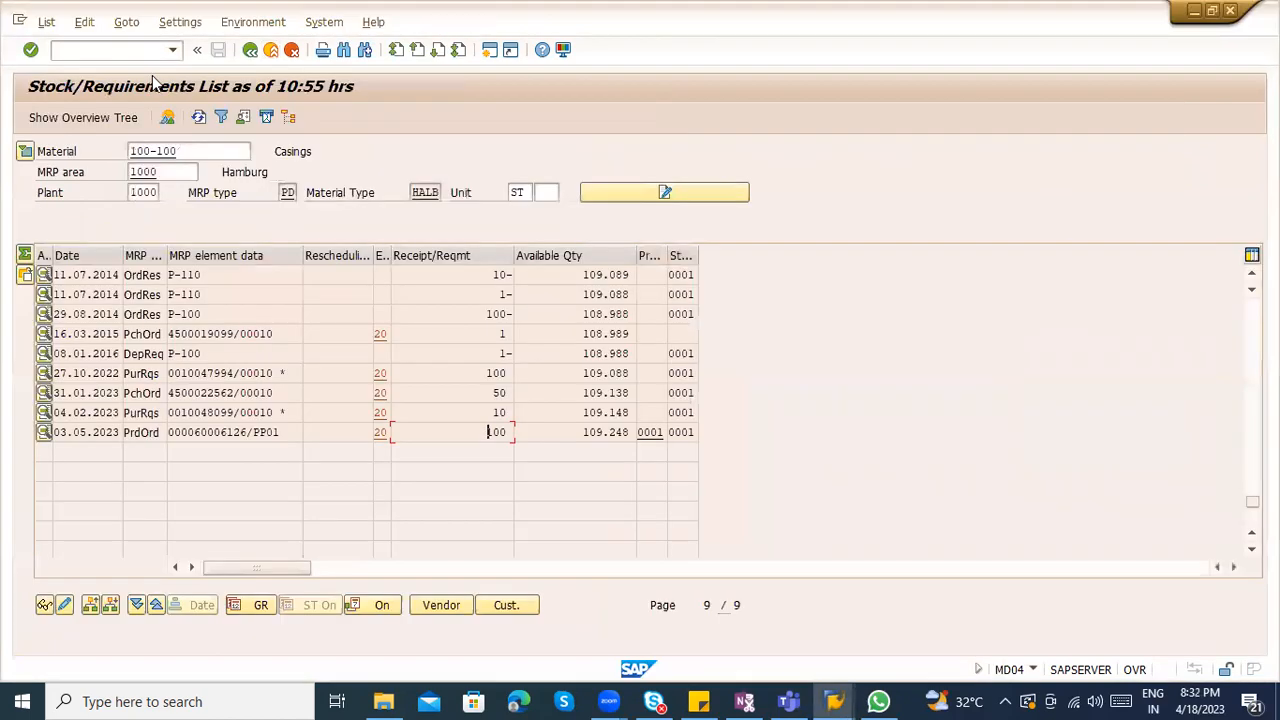
click(136, 52)
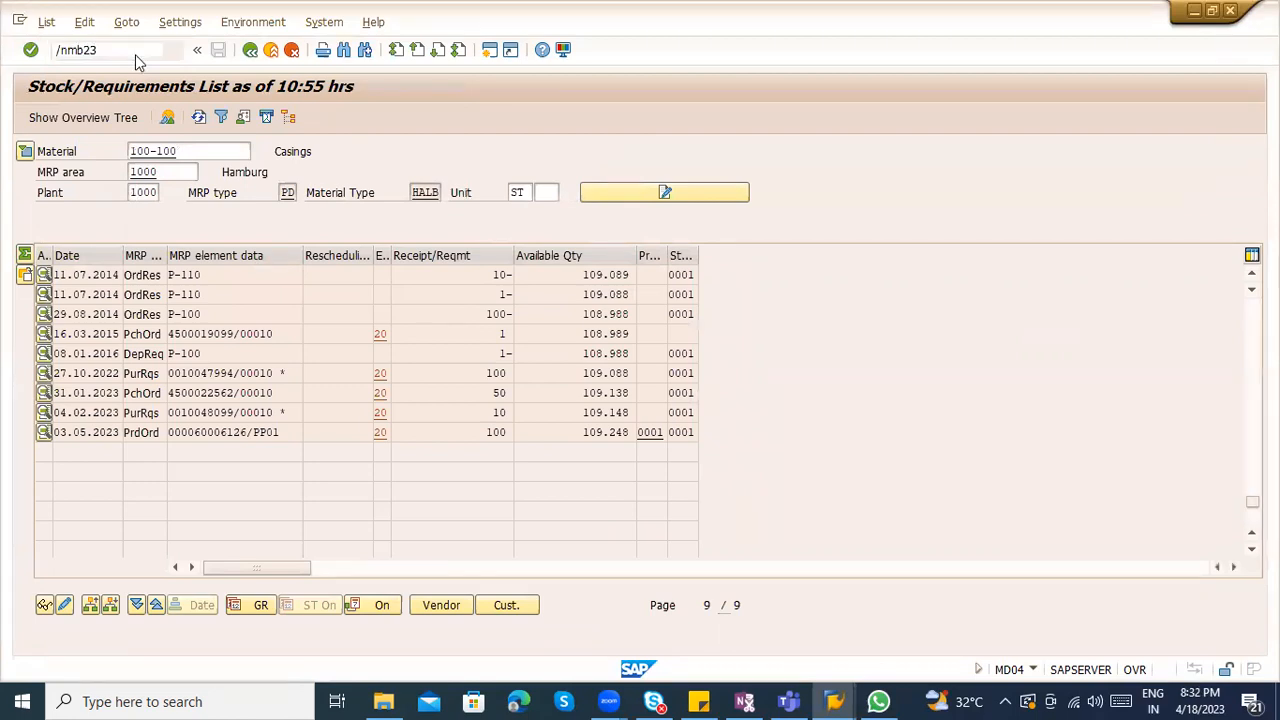
key(Return)
text(88660)
key(Return)
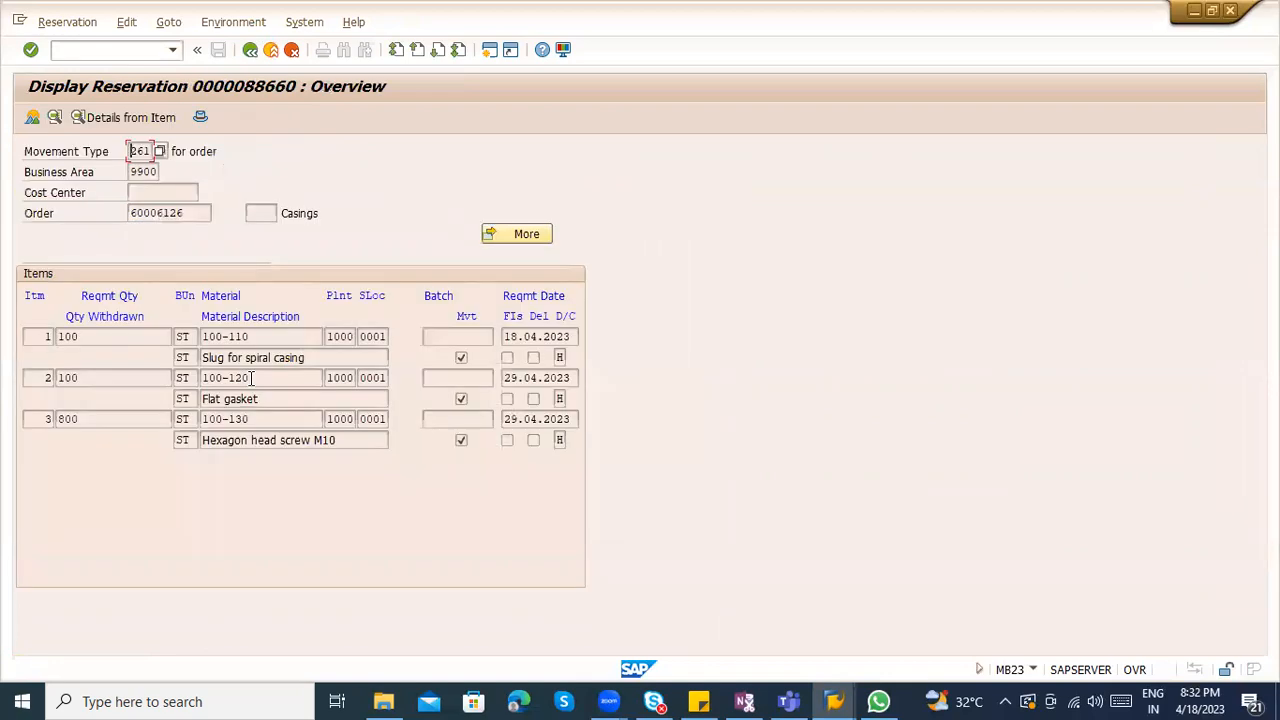
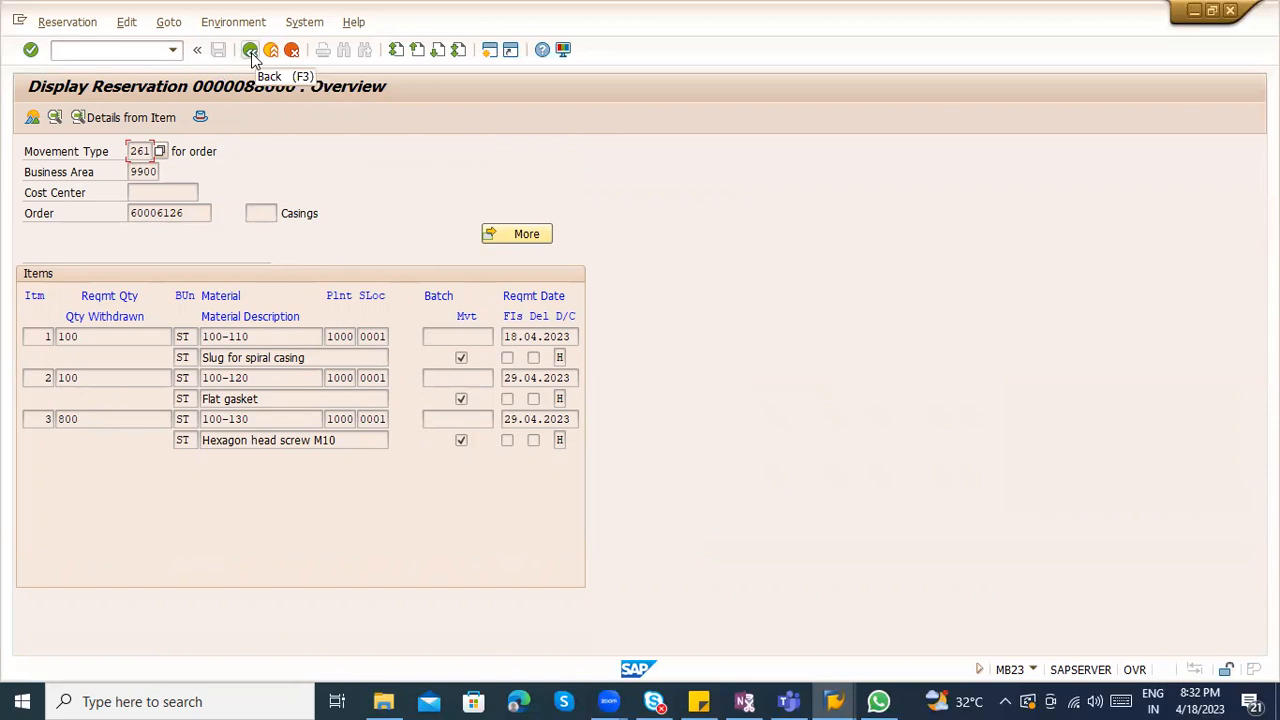
View the reservation's header and its additional account assignment fields, and return to the item overview
click(200, 117)
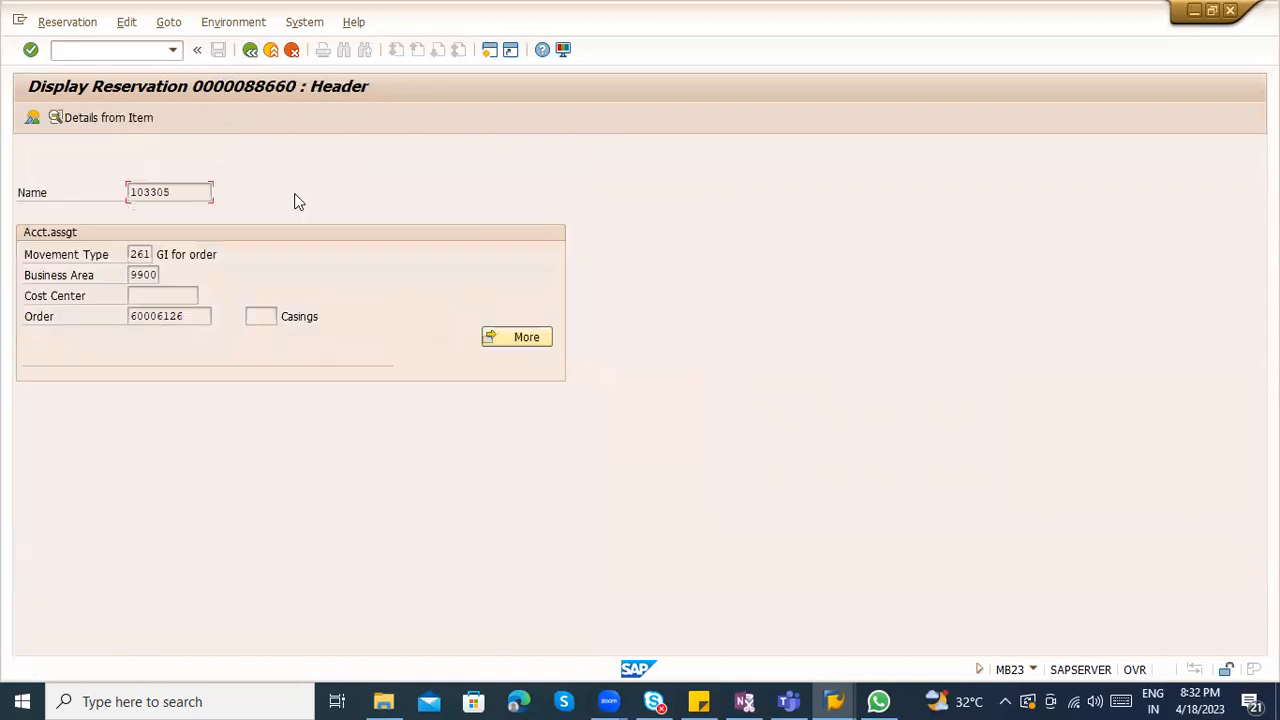
click(507, 337)
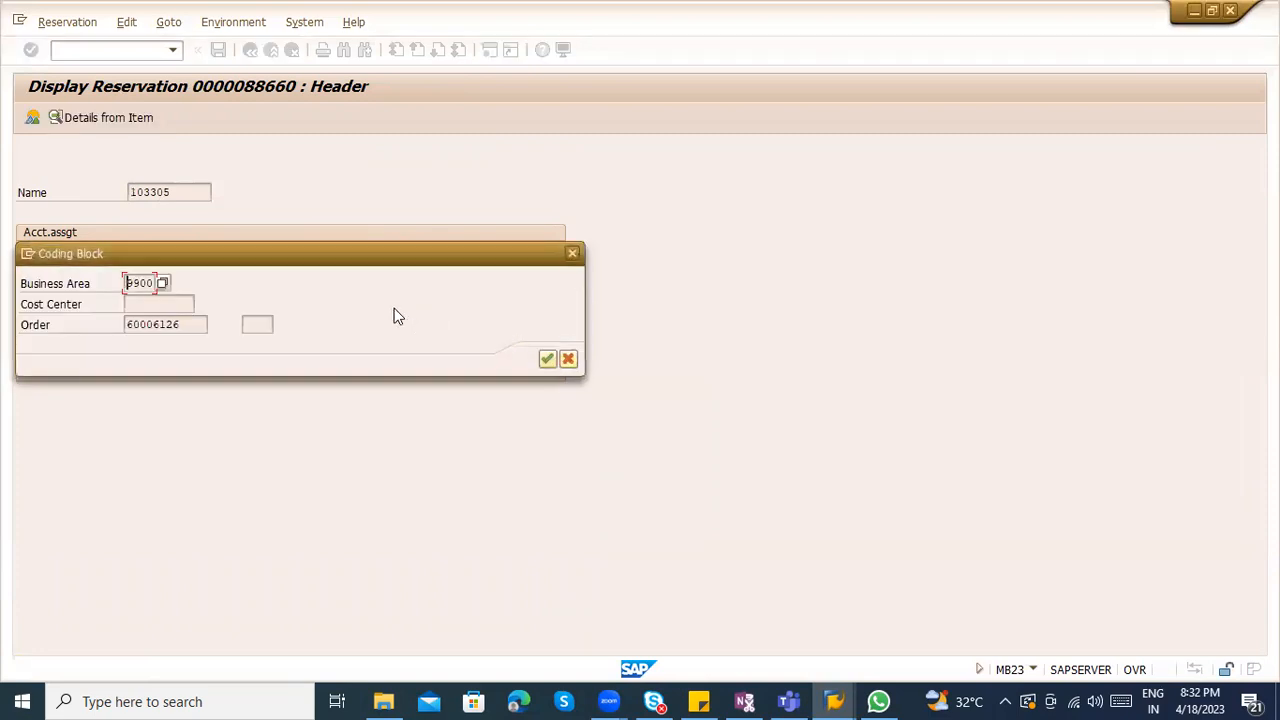
key(Return)
click(26, 123)
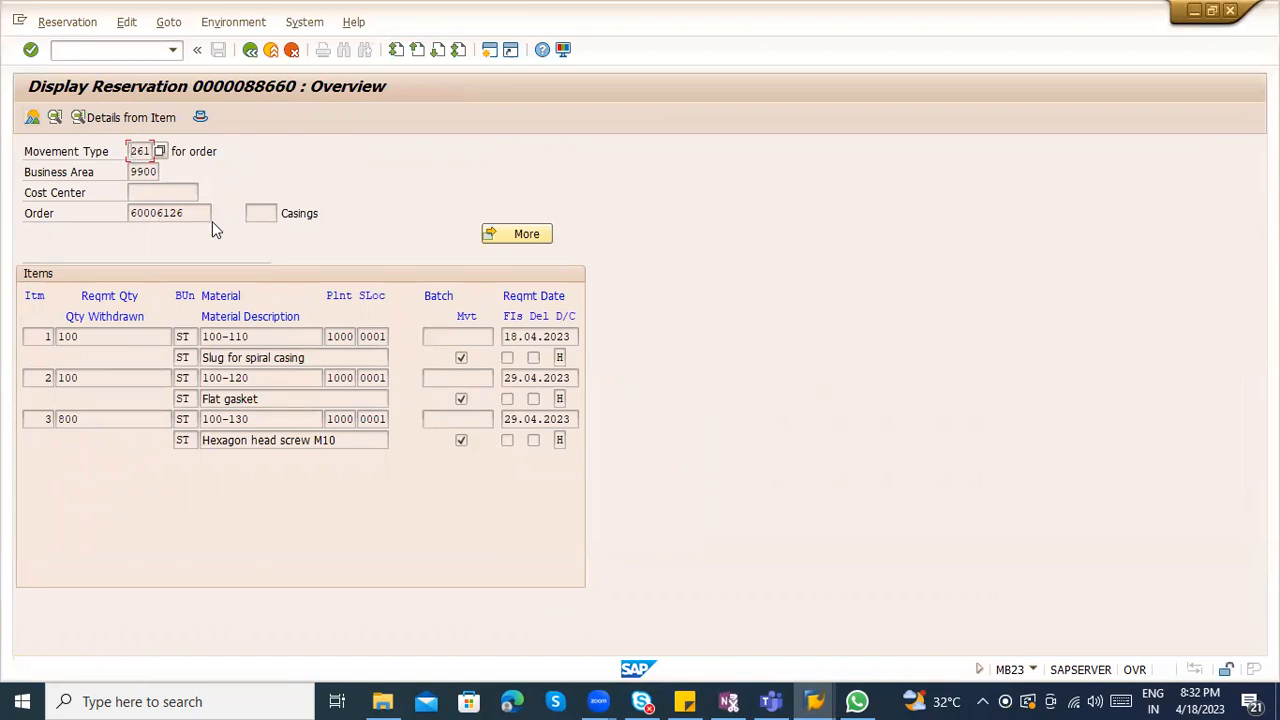
Read the field help for the goods movement indicator of reservation item 100-110 and close it
click(463, 358)
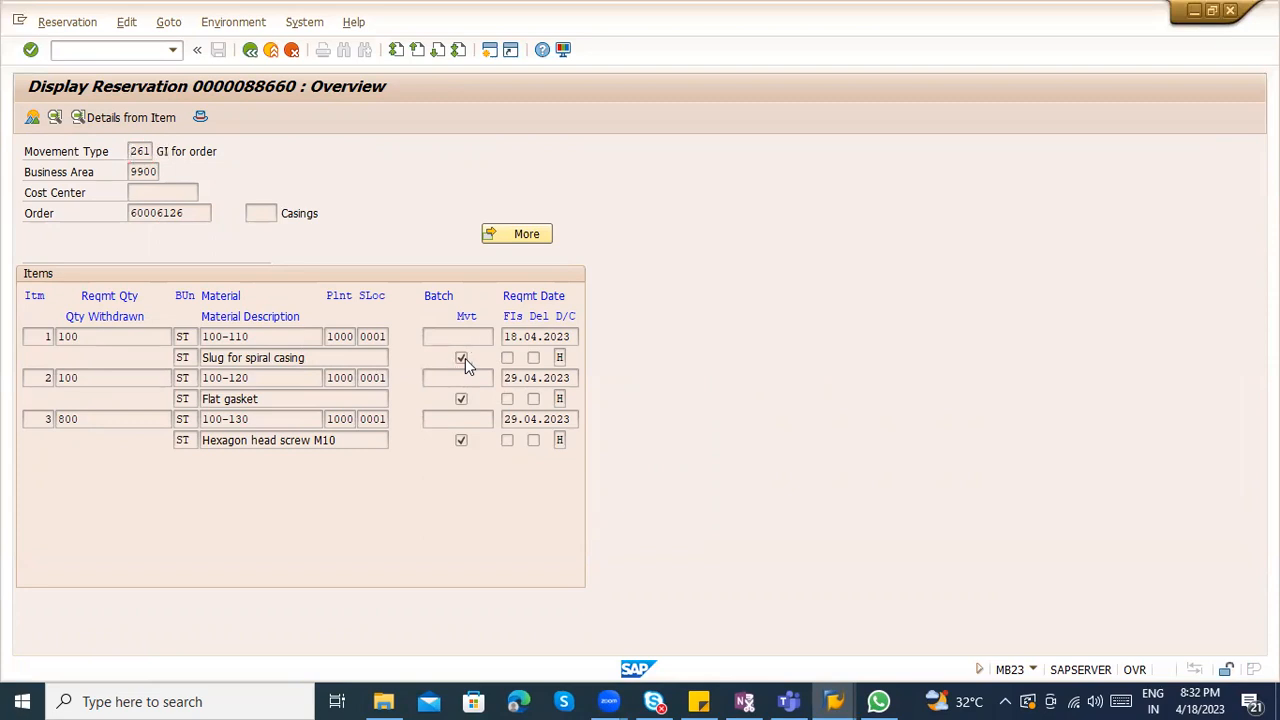
key(F1)
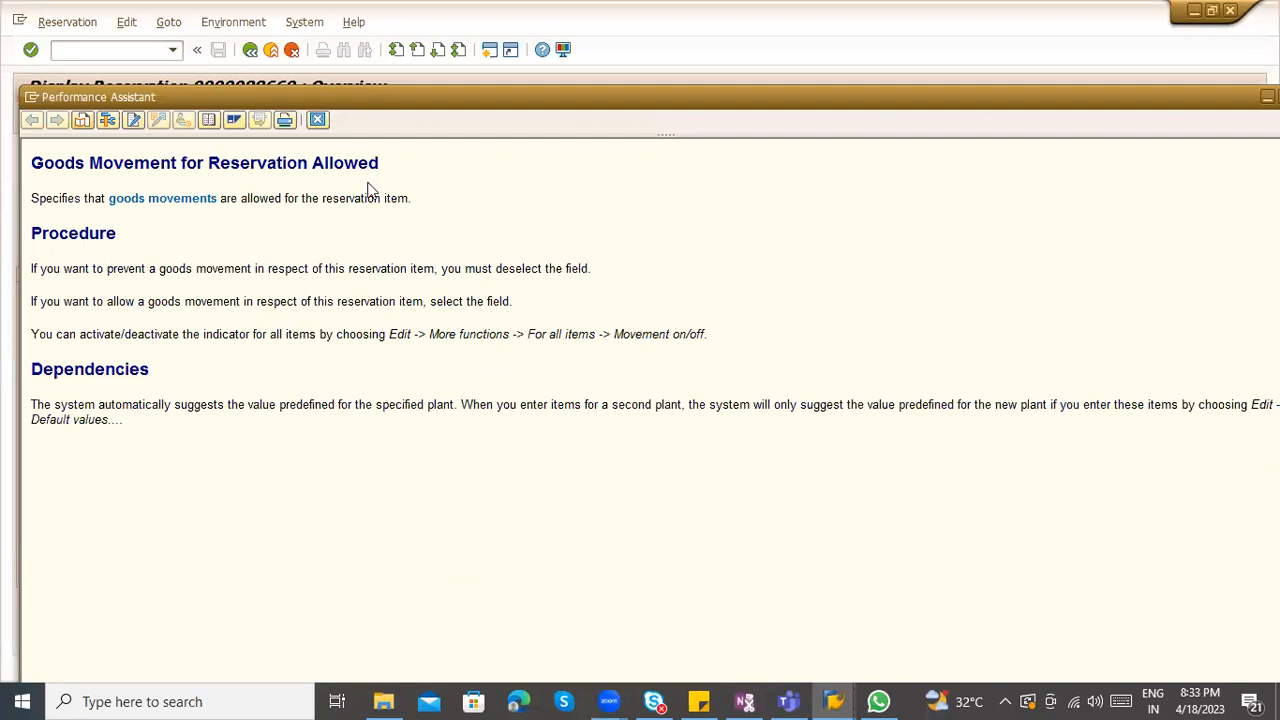
click(317, 121)
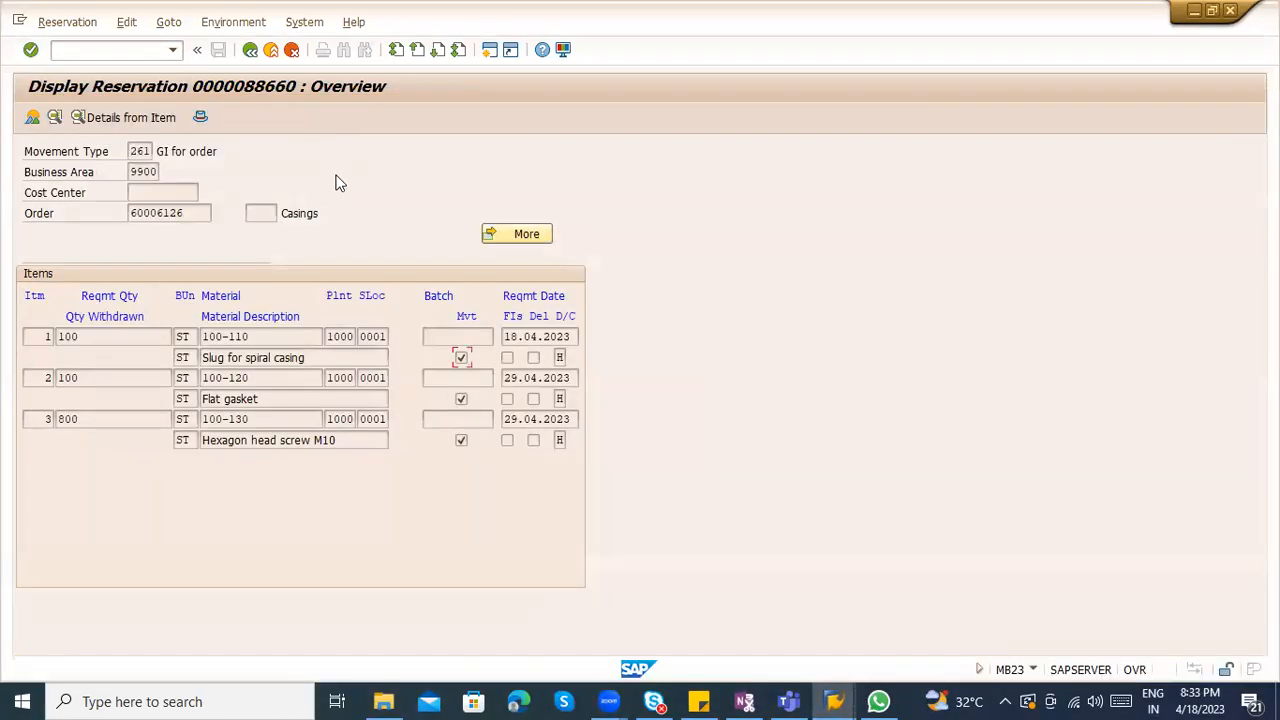
View the item details of material 100-110 in the reservation and return to the overview
click(54, 117)
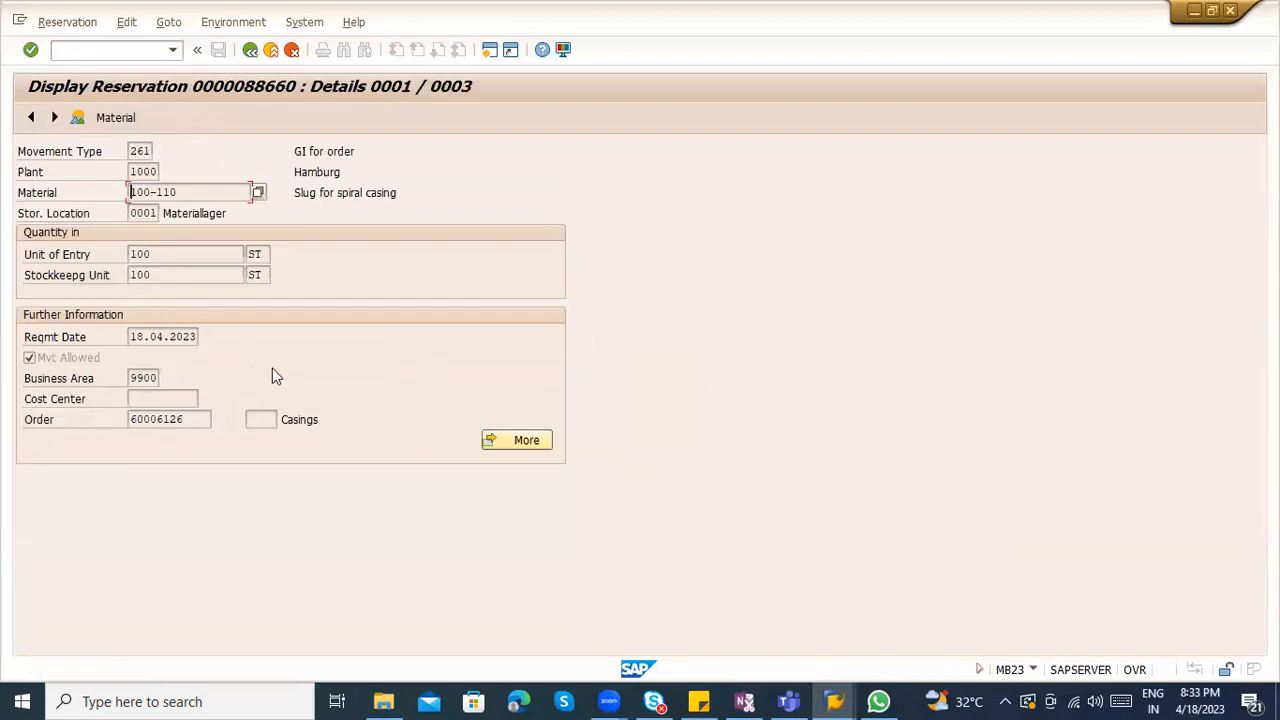
click(249, 50)
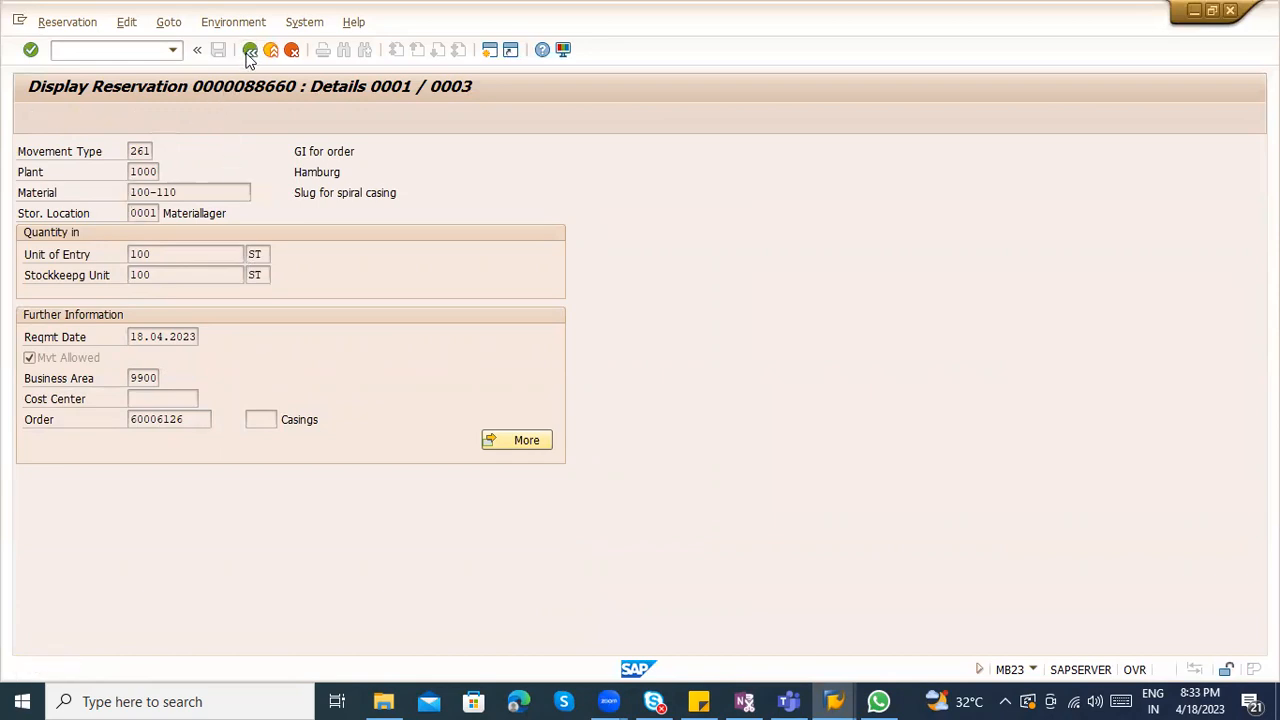
click(249, 50)
Switch to the RESB table entries session and look through the further columns of the reservation items
key(alt+Tab)
key(alt+Tab)
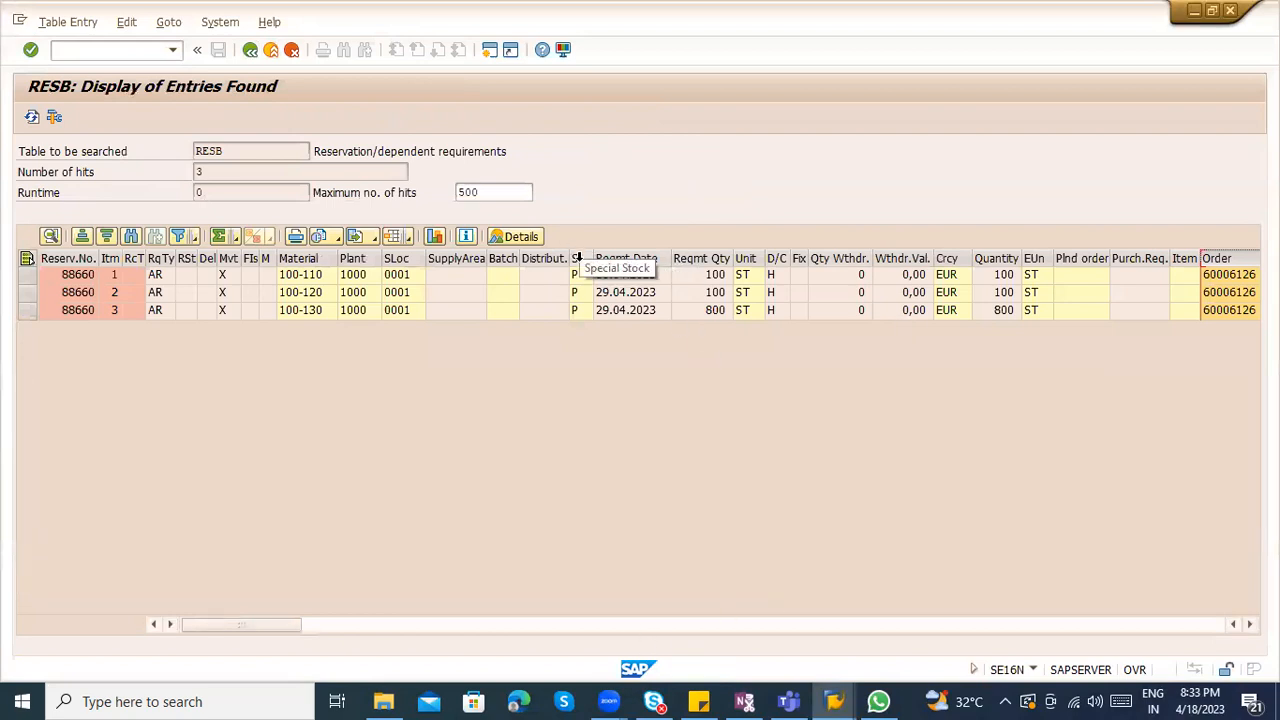
drag(298, 621, 354, 631)
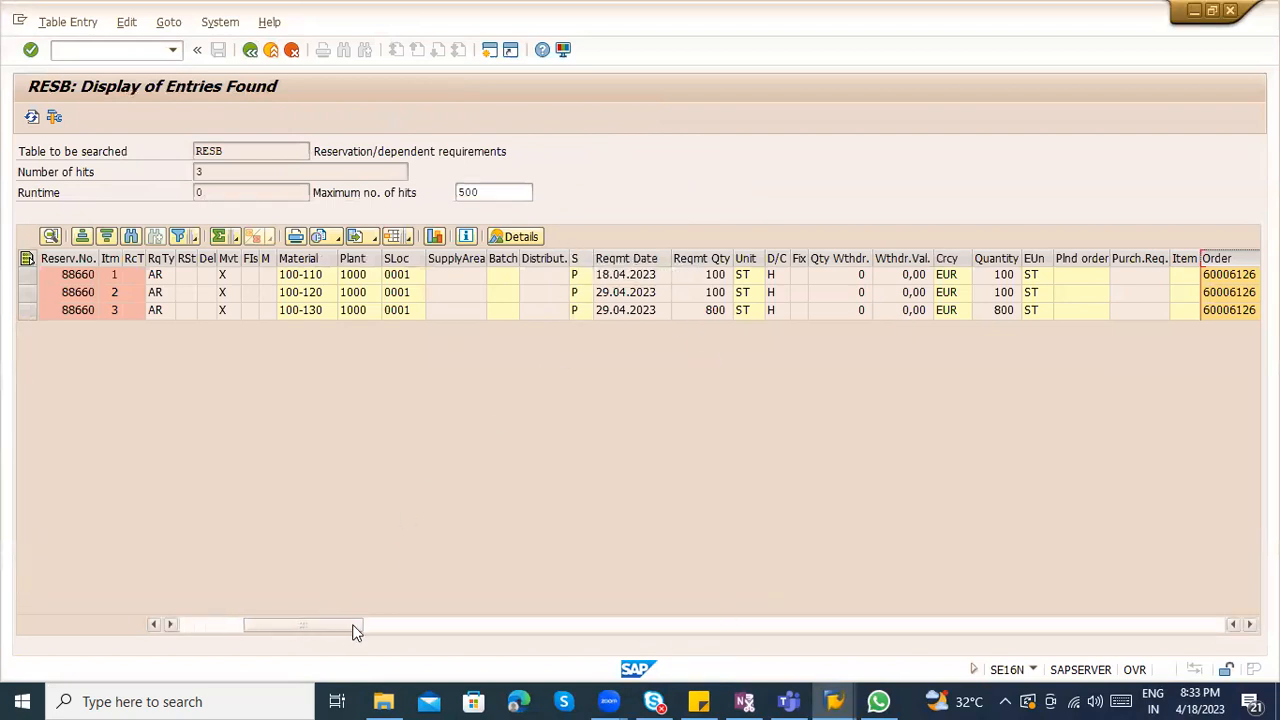
click(418, 630)
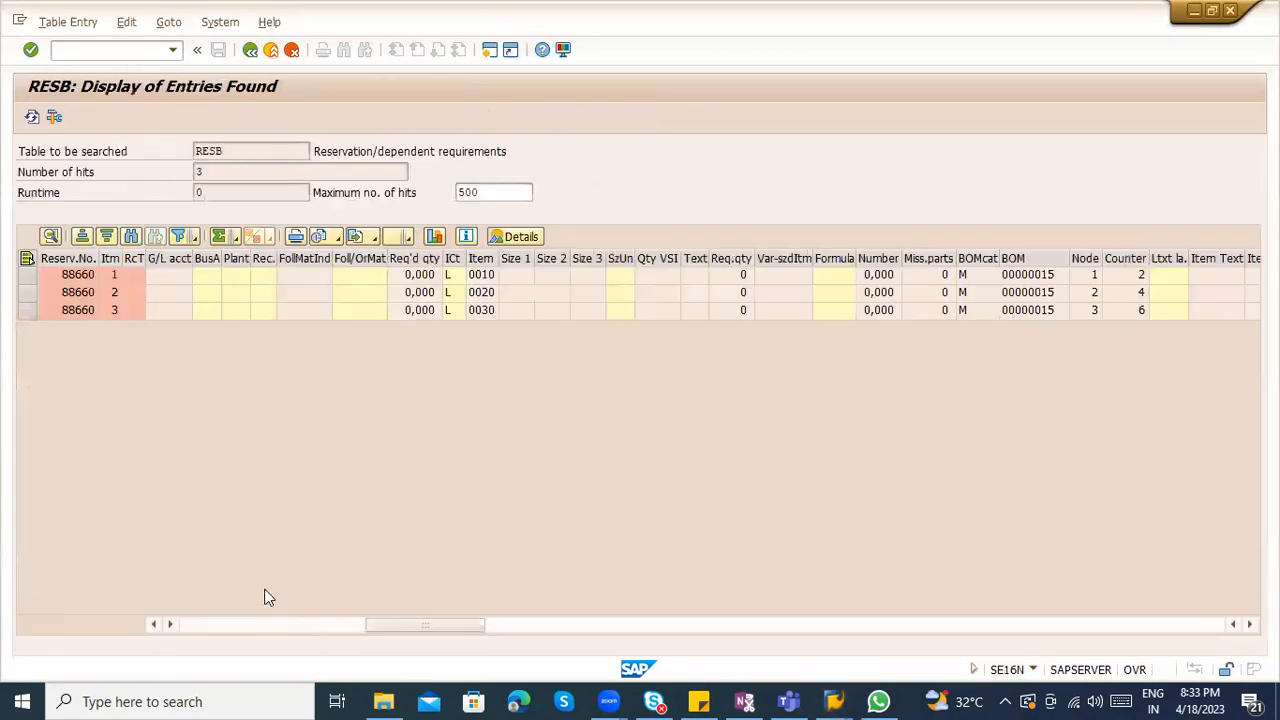
click(221, 624)
click(221, 624)
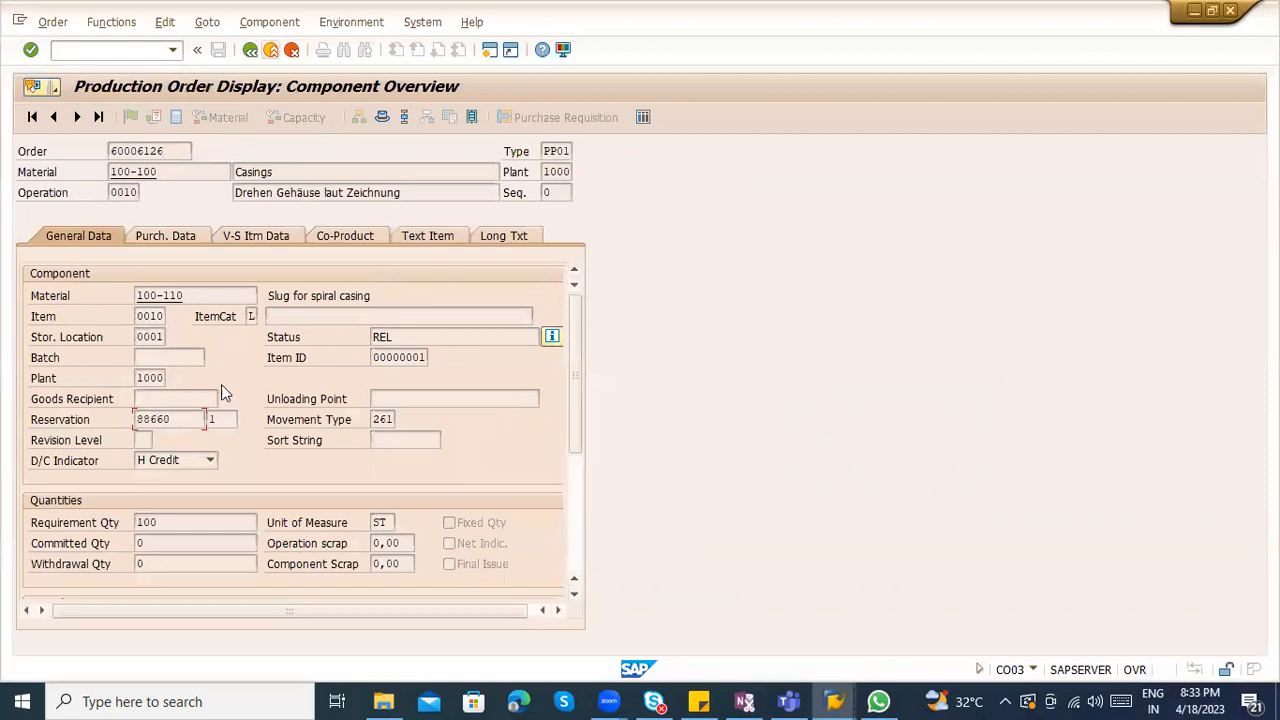
Review the quantities, dates and general indicators of component 100-110 in the production order display
scroll(536, 424, down, 3)
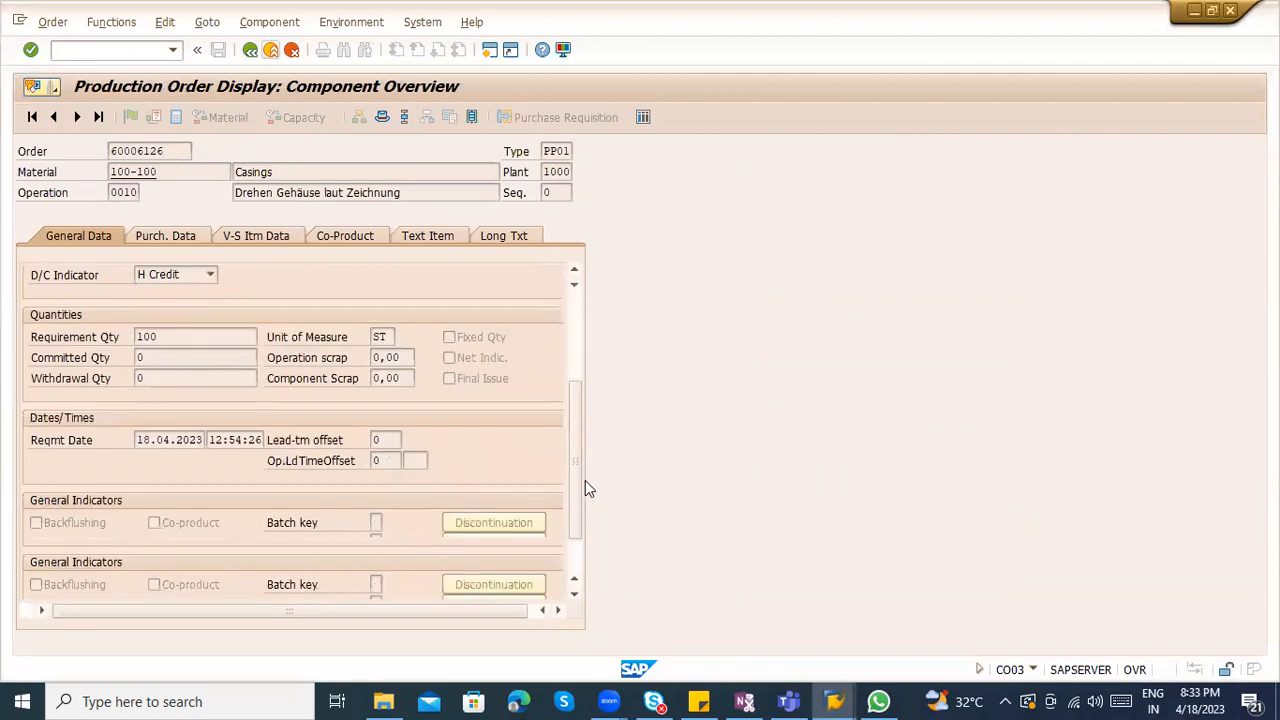
scroll(588, 488, down, 2)
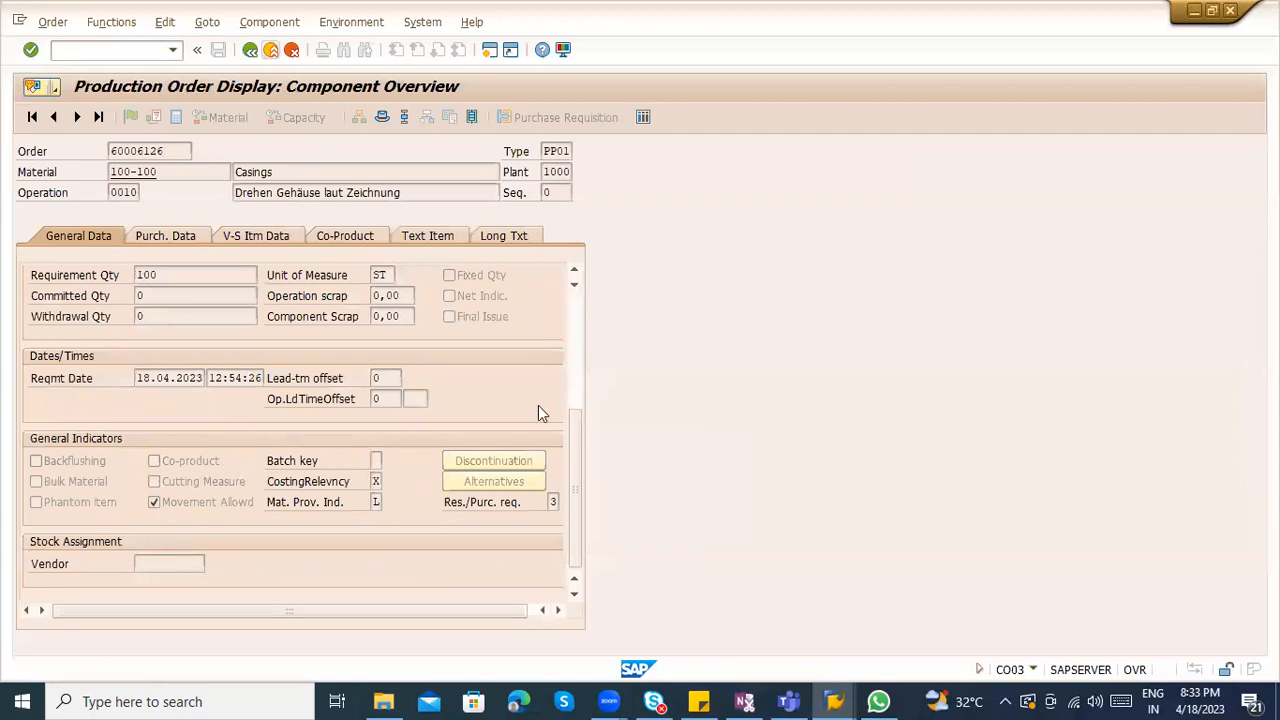
click(579, 377)
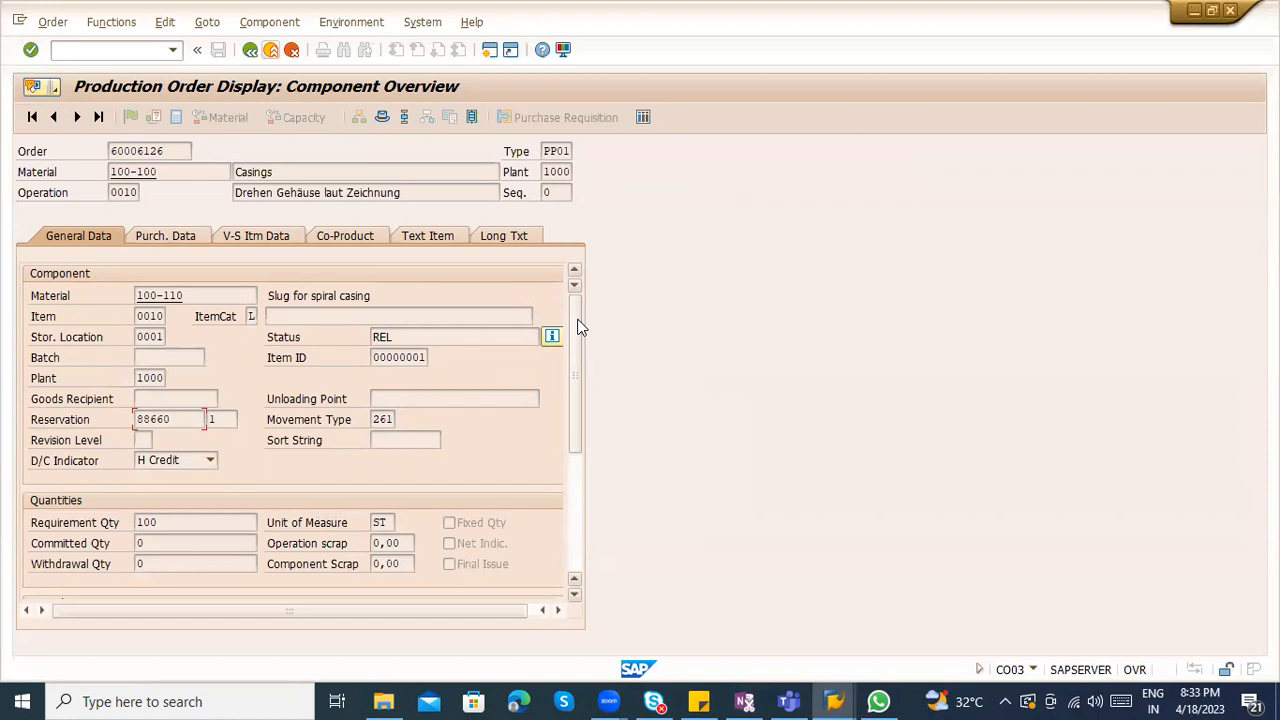
Check the requirement type of the first two RESB entries and leave the results list
key(alt+Tab)
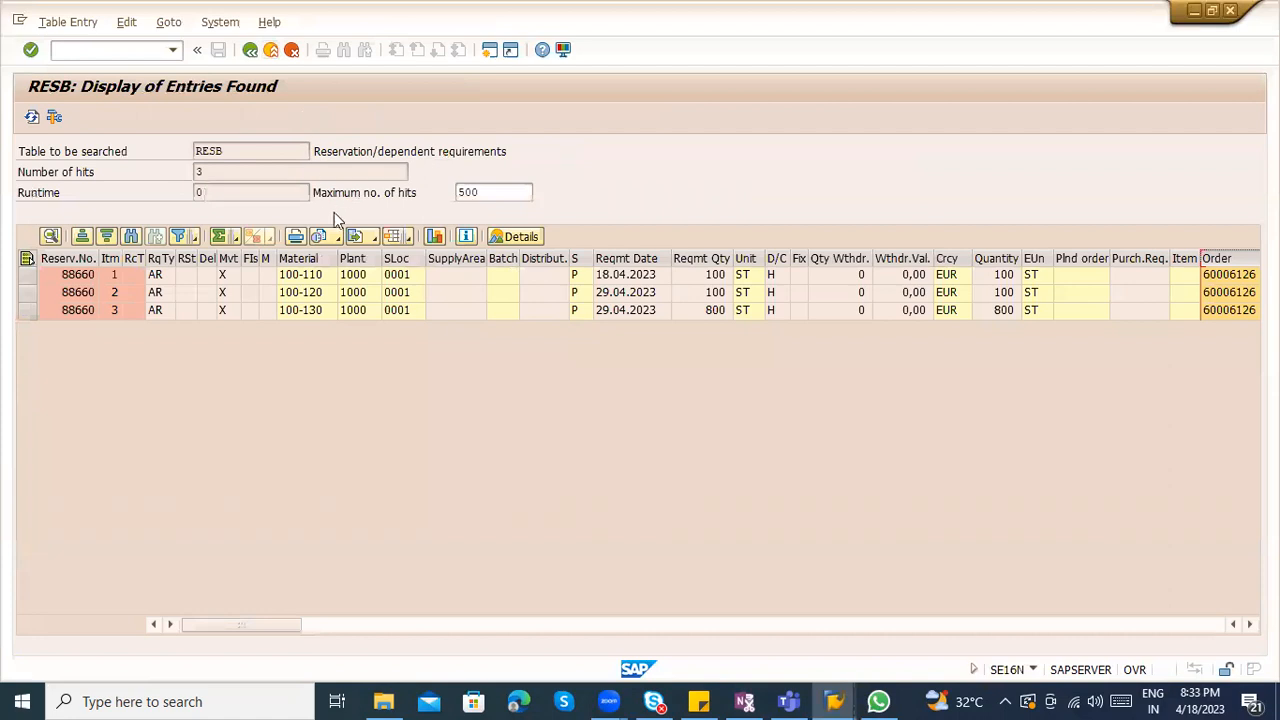
click(161, 281)
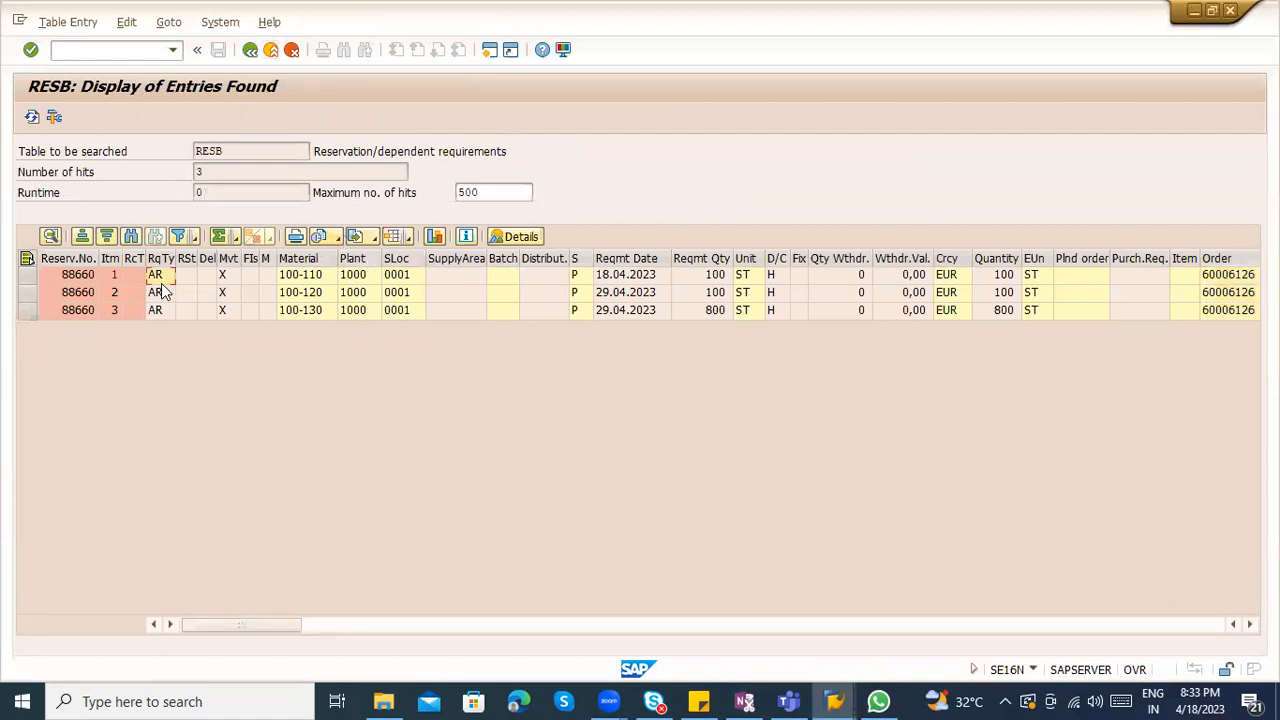
click(163, 293)
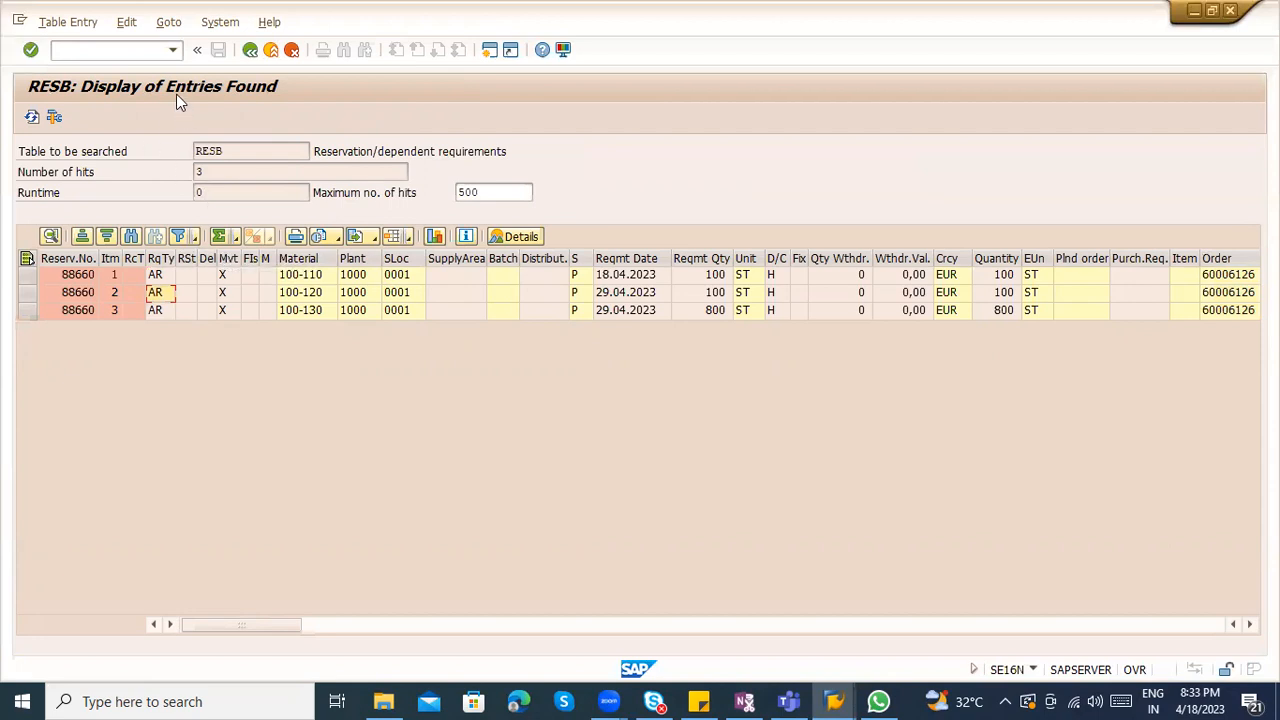
click(250, 56)
Switch to the MIGO goods issue session and try to post the component issue for the production order
key(alt+Tab)
key(alt+Tab)
key(alt+Tab)
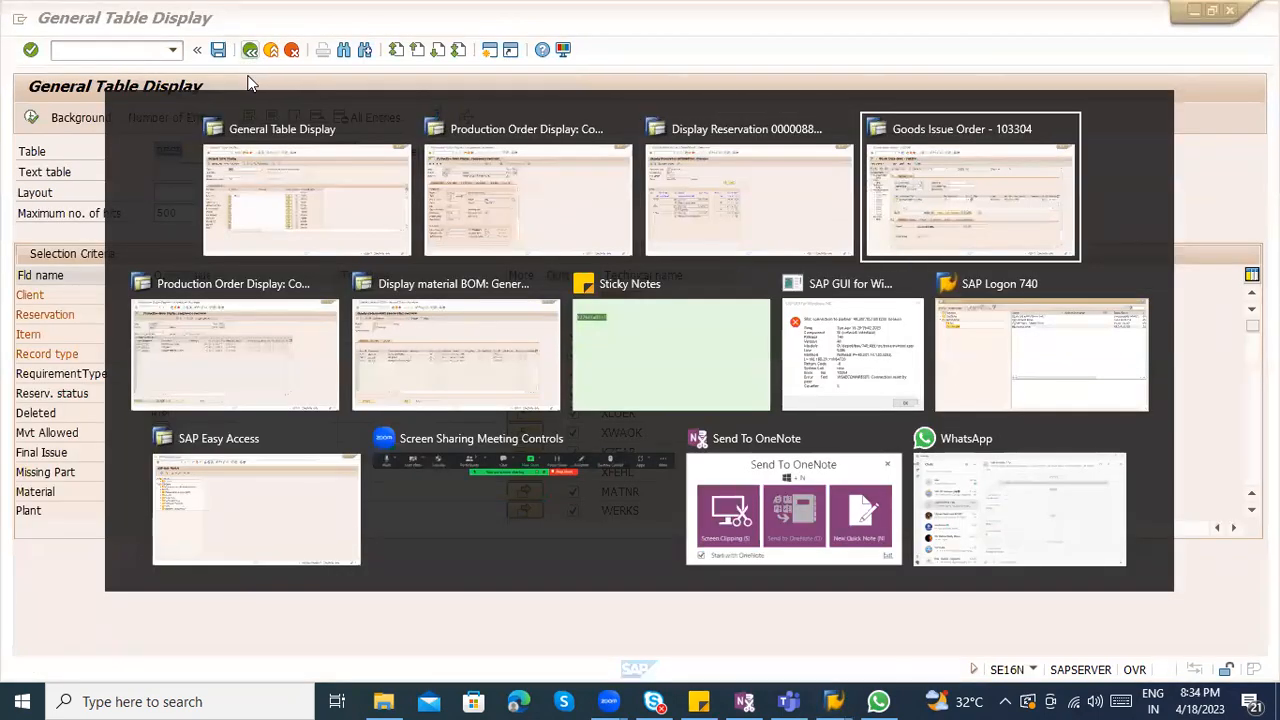
key(alt+Tab)
key(alt+Tab)
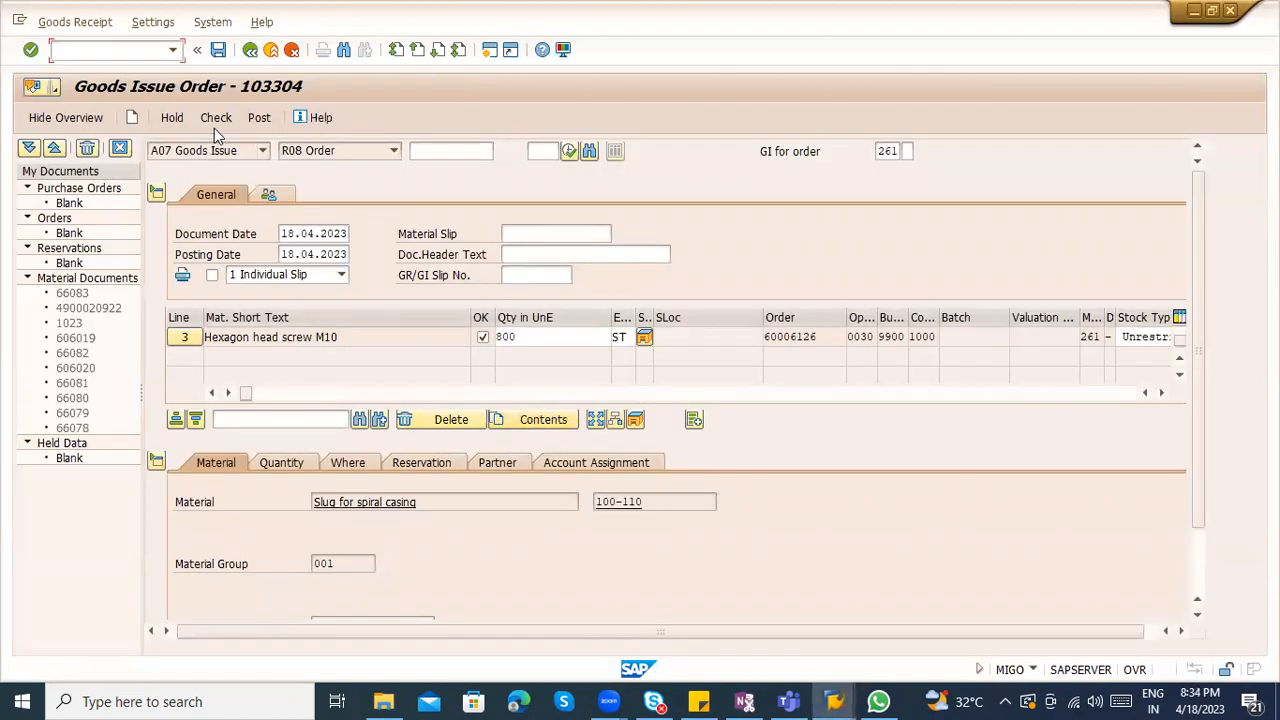
click(255, 117)
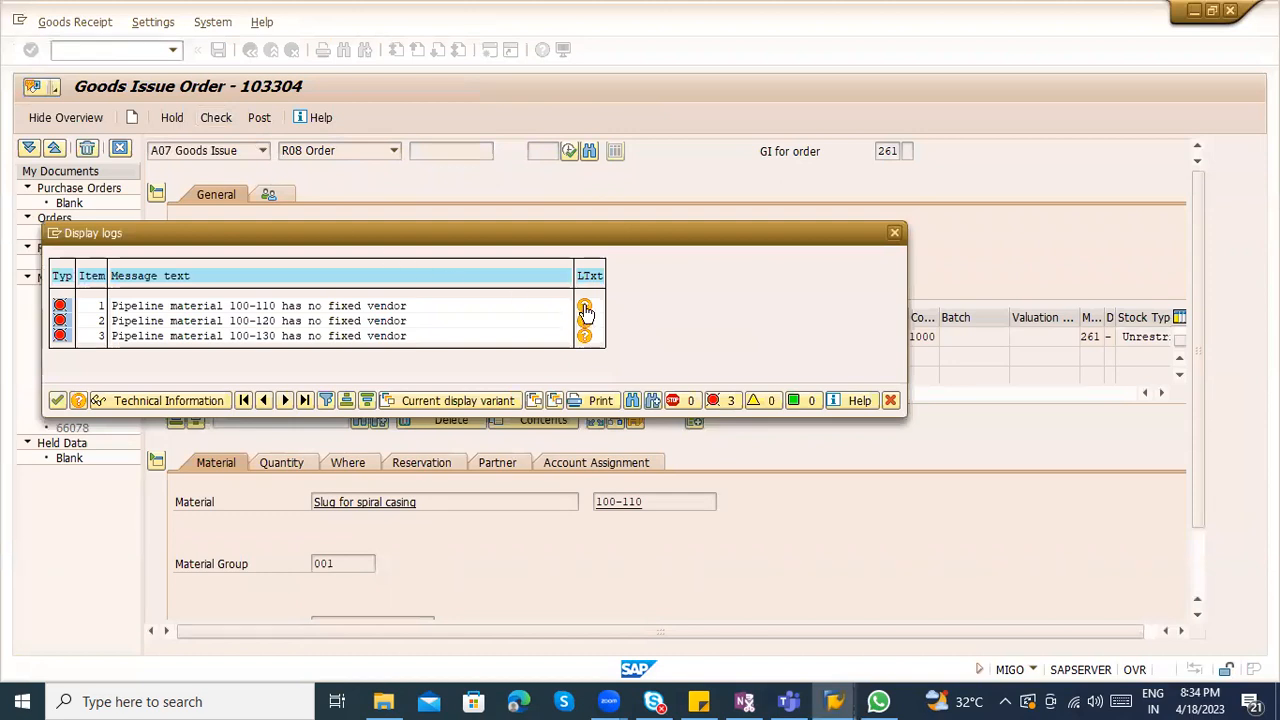
Read the long text of the log message for item 1, material 100-110, and close the log
click(585, 310)
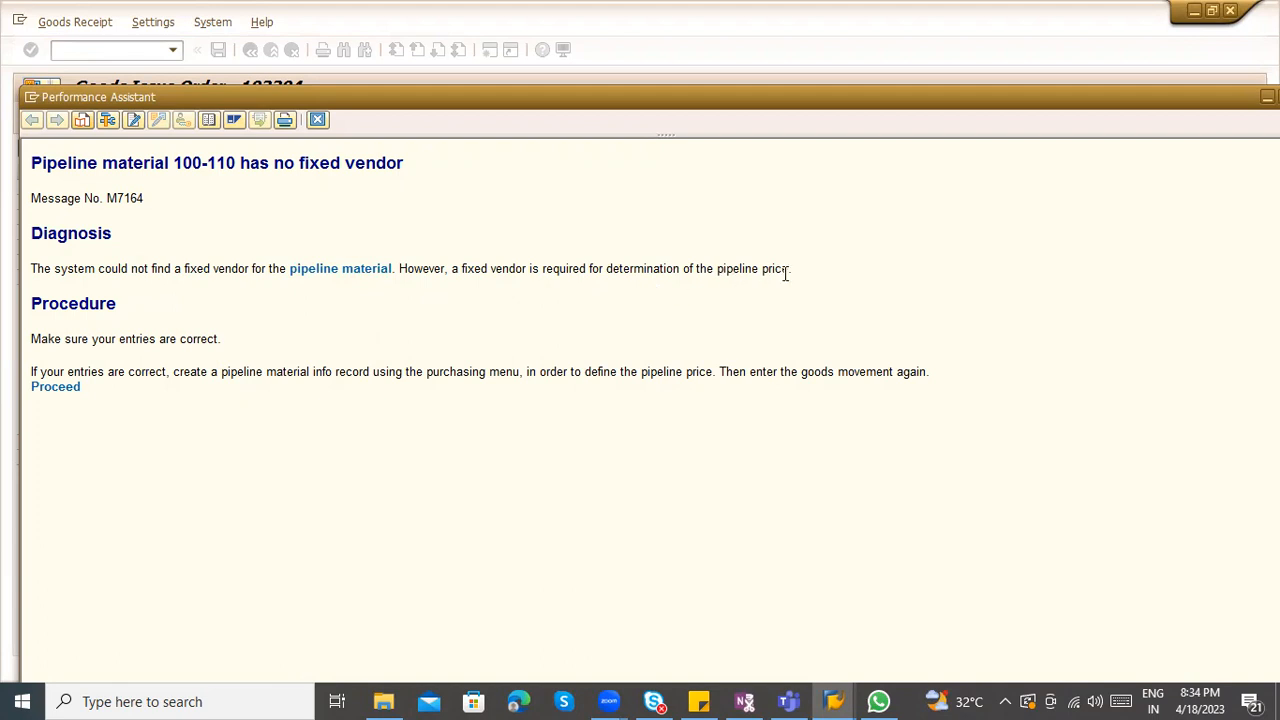
click(318, 120)
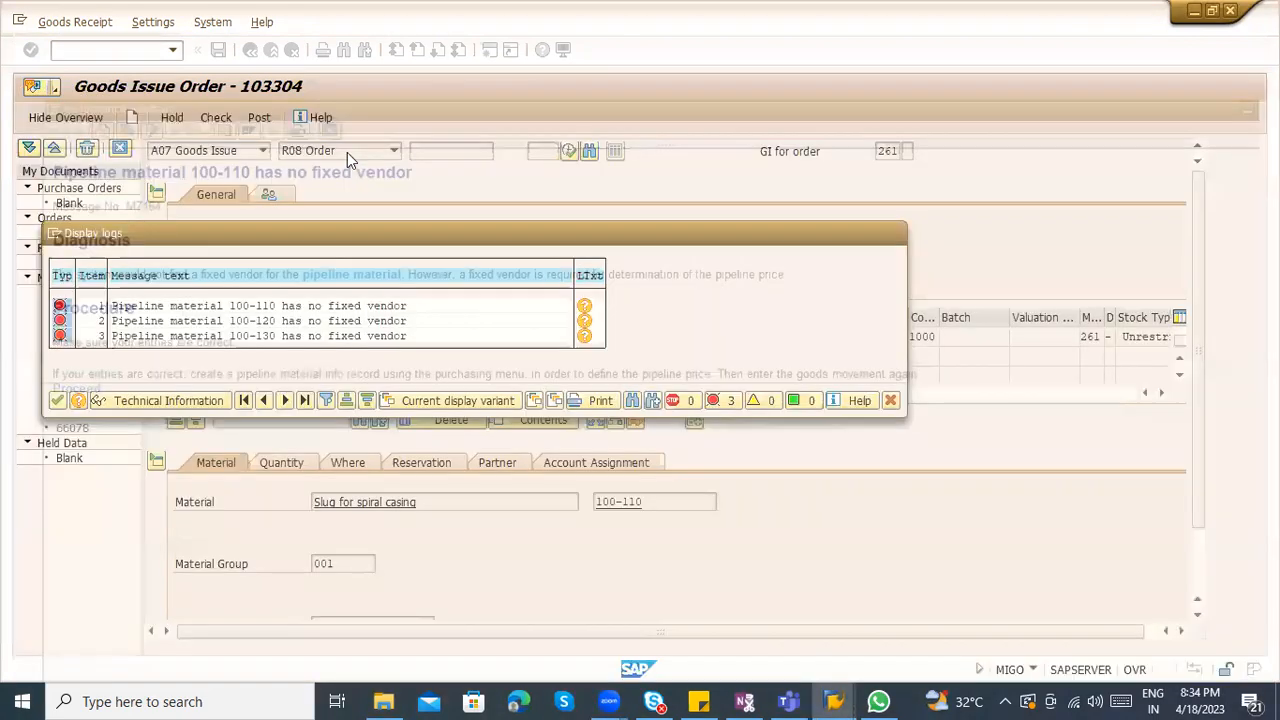
key(Escape)
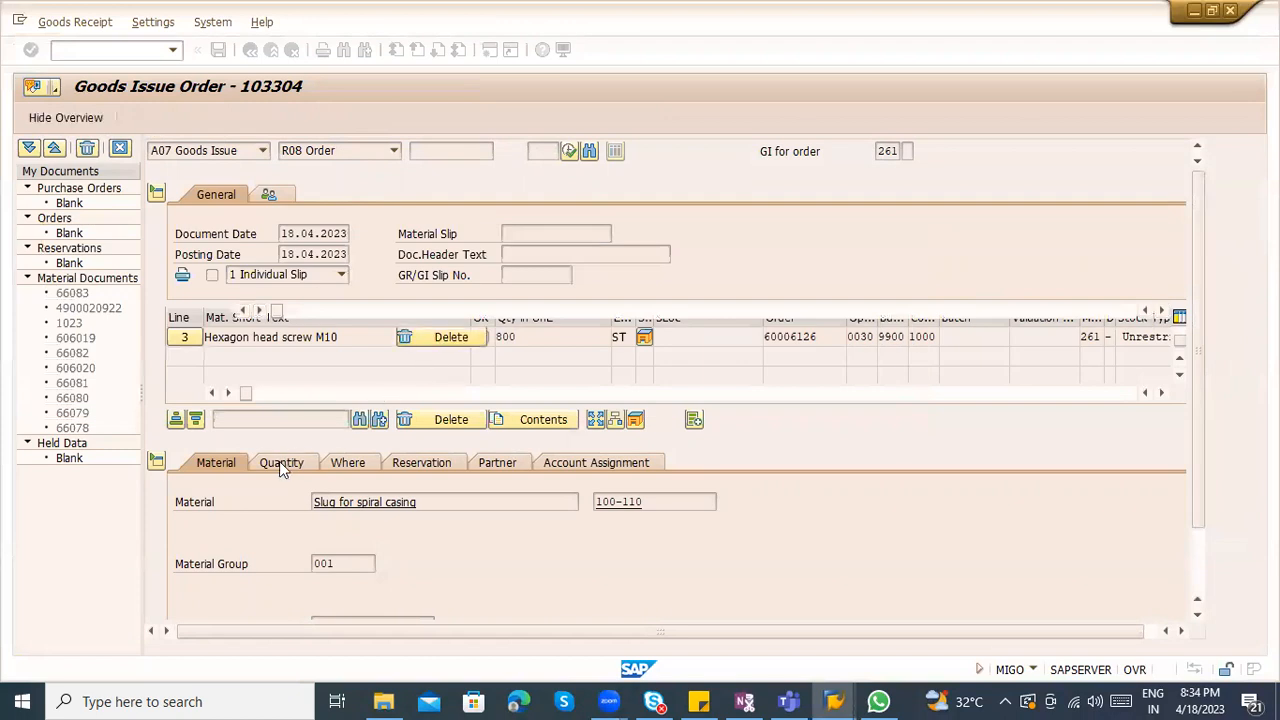
Show the goods issue item's movement details and look up special stock indicator P, Pipeline material
click(347, 381)
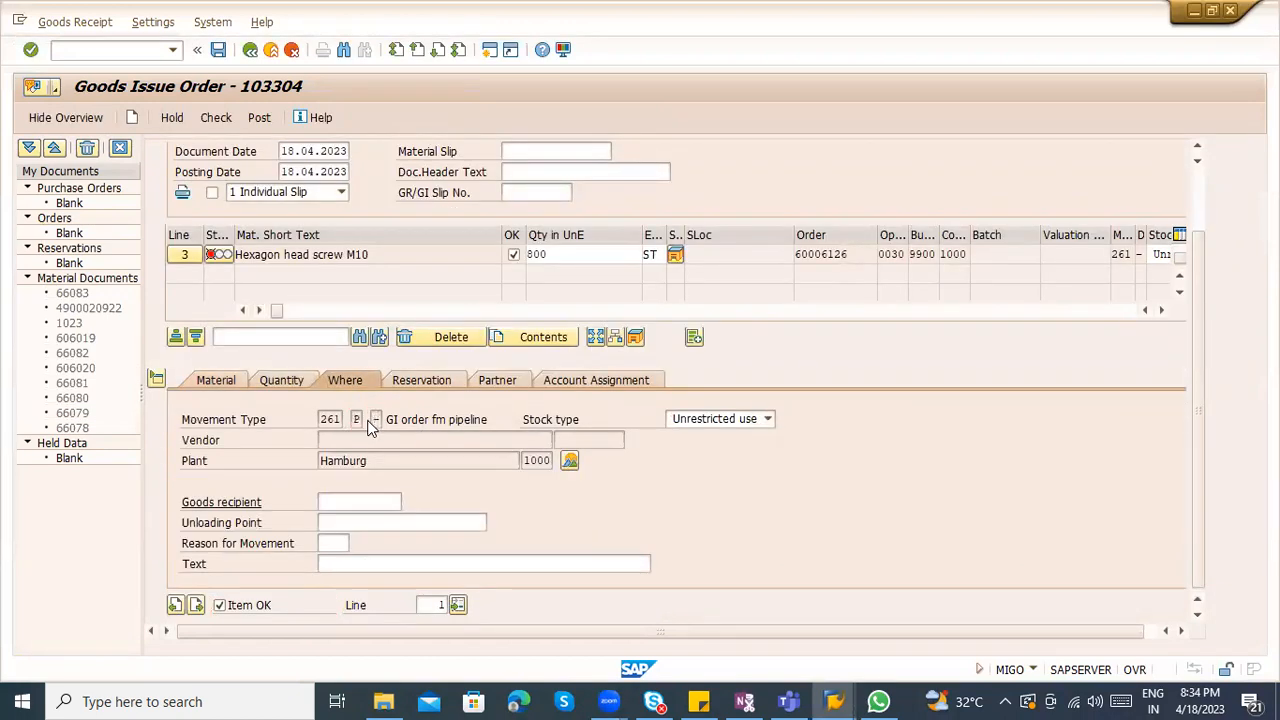
click(366, 419)
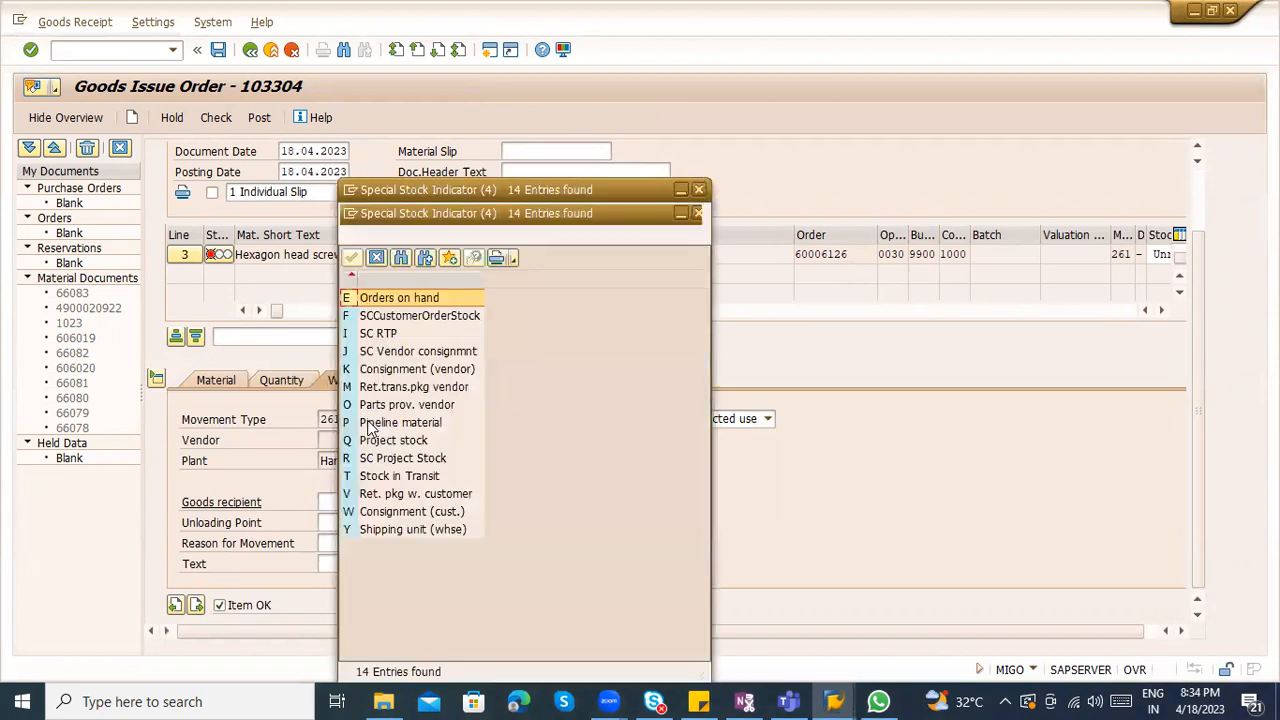
double_click(386, 424)
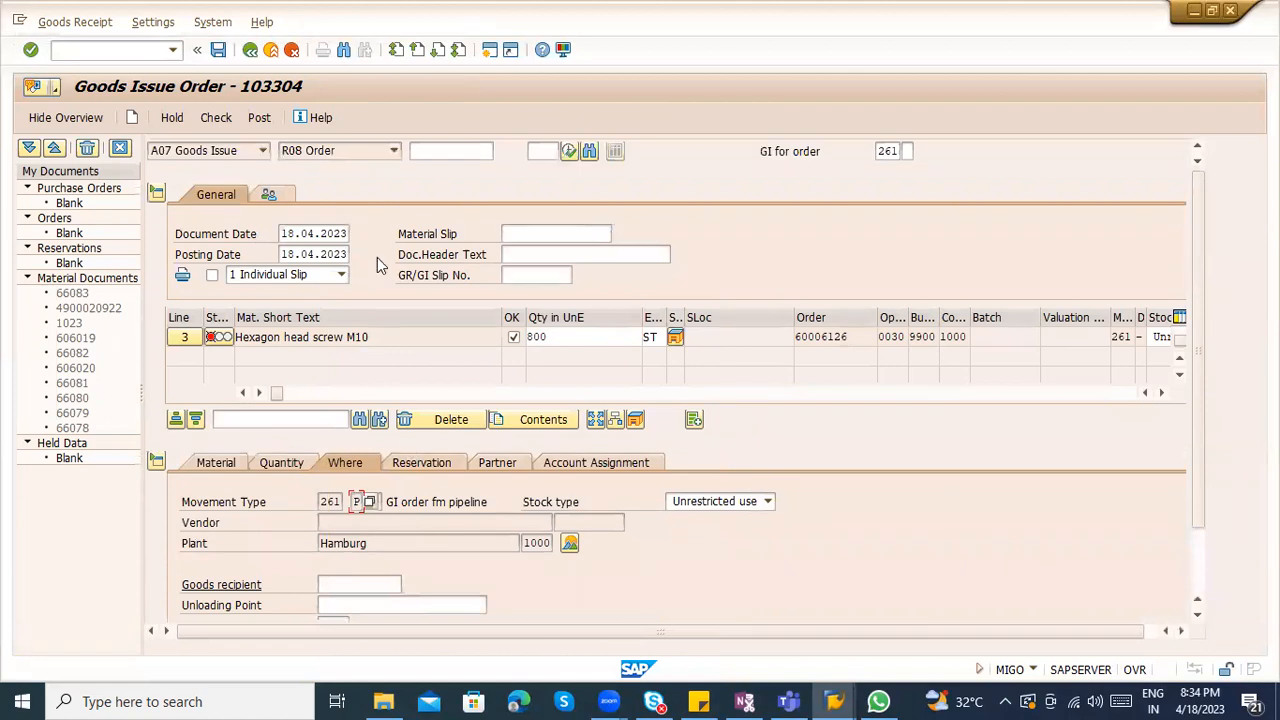
Leave the goods issue and open the Casings production order for change with transaction CO02
click(104, 51)
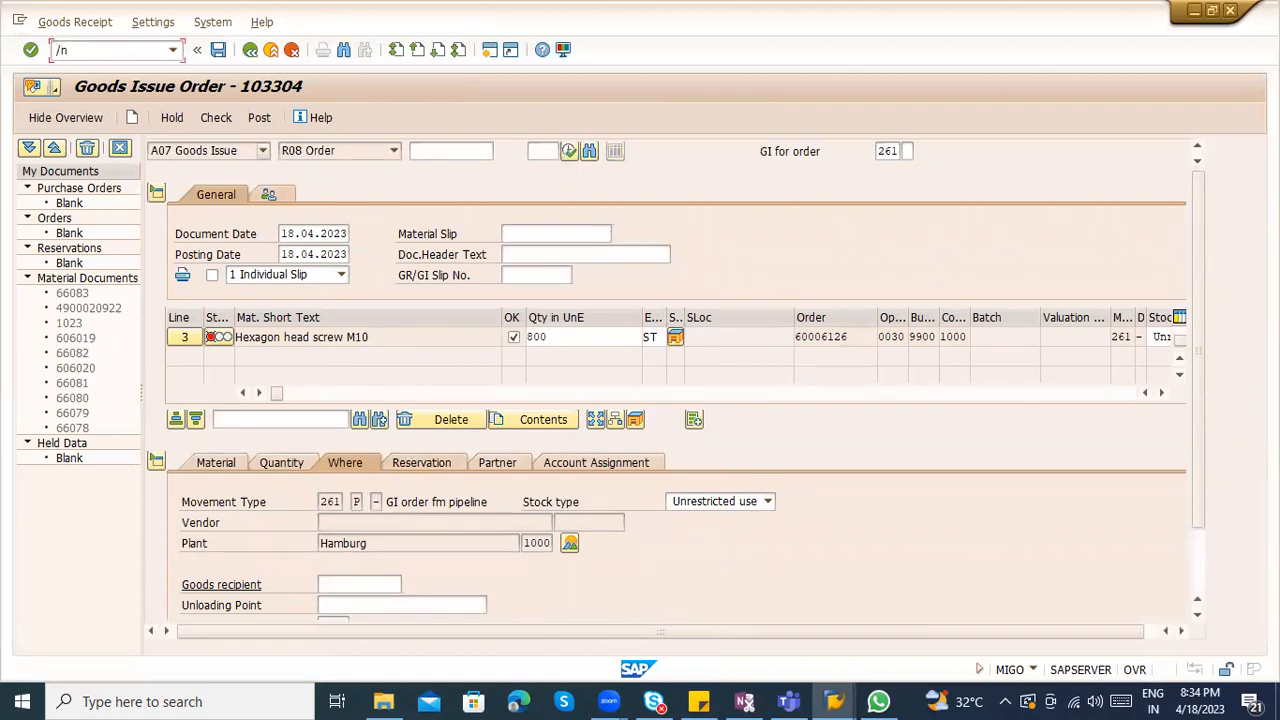
text(/nco02)
key(Return)
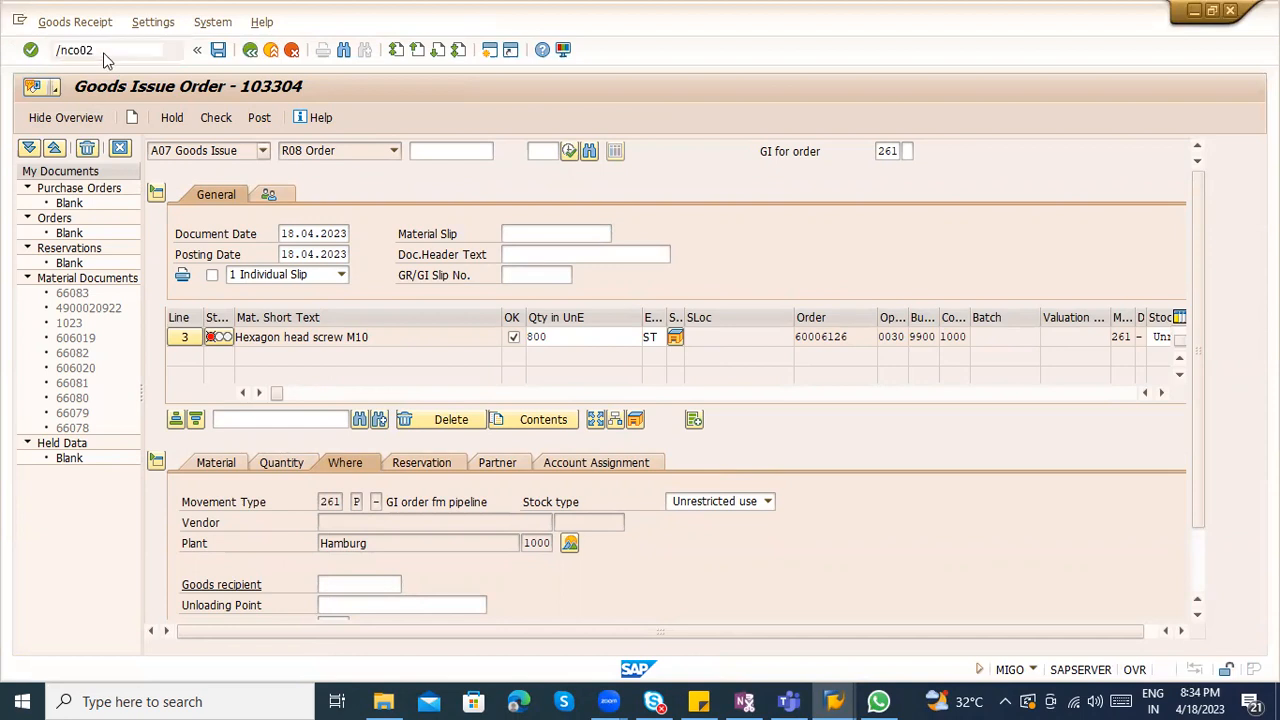
key(Return)
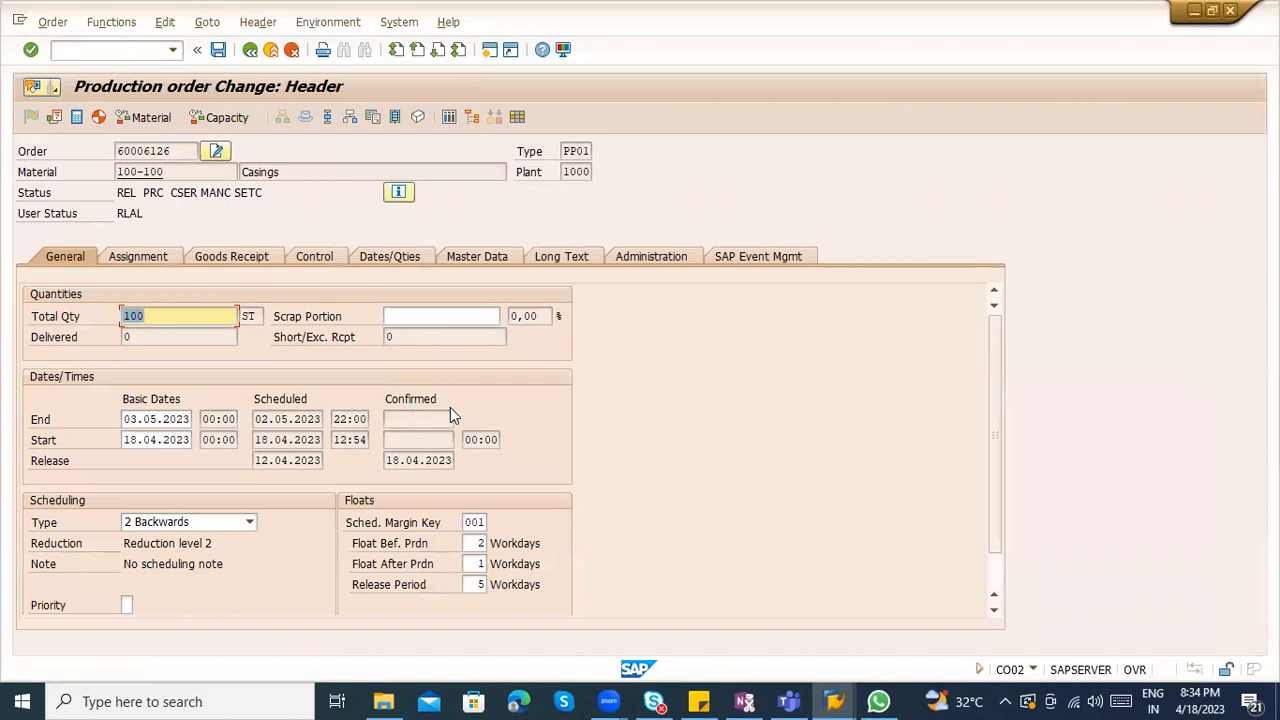
View the production order's assignment data, return to its general data, and open the component overview
click(133, 254)
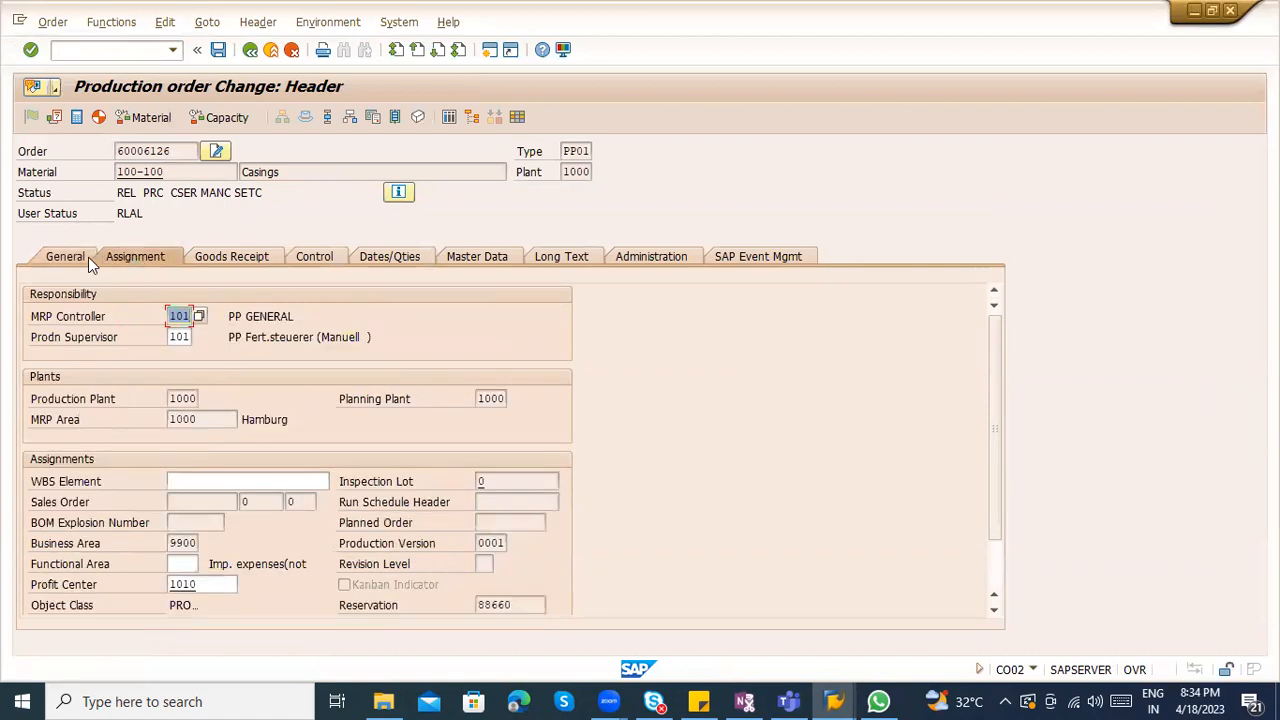
click(89, 257)
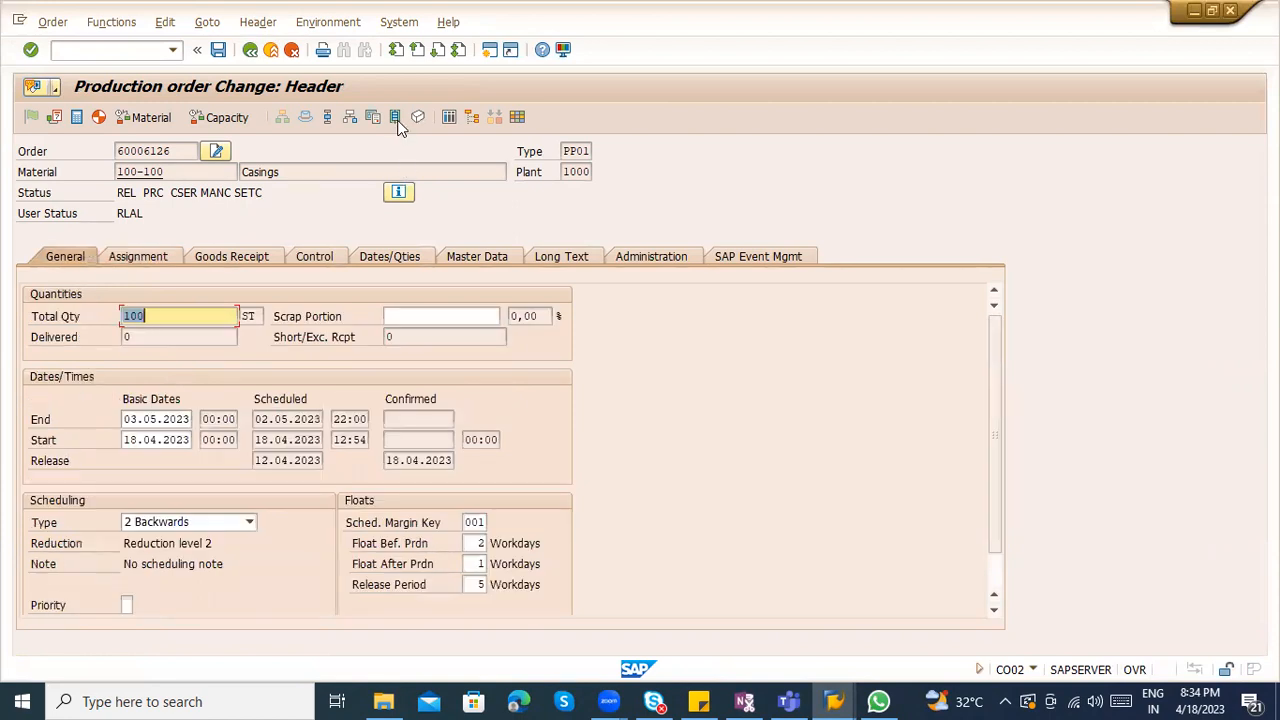
click(349, 117)
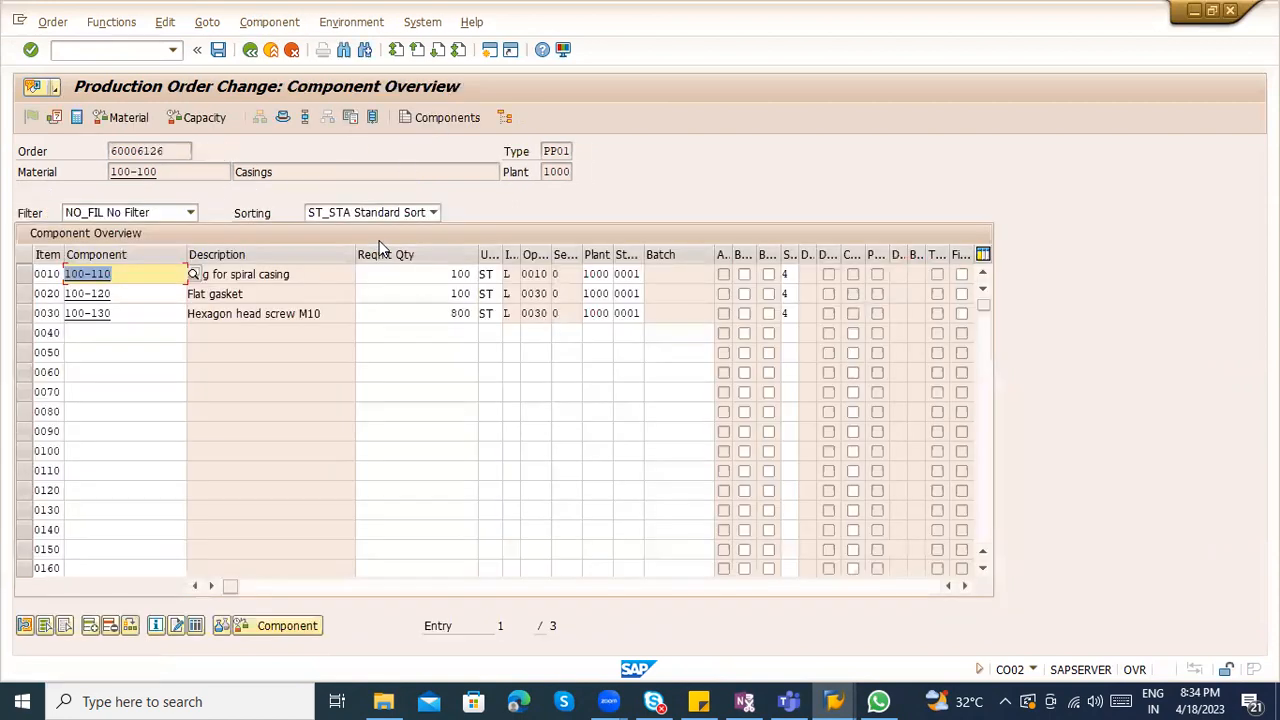
Try to change the special stock indicator of all three order components to plant stock, and reopen the order's component overview to check it
click(793, 274)
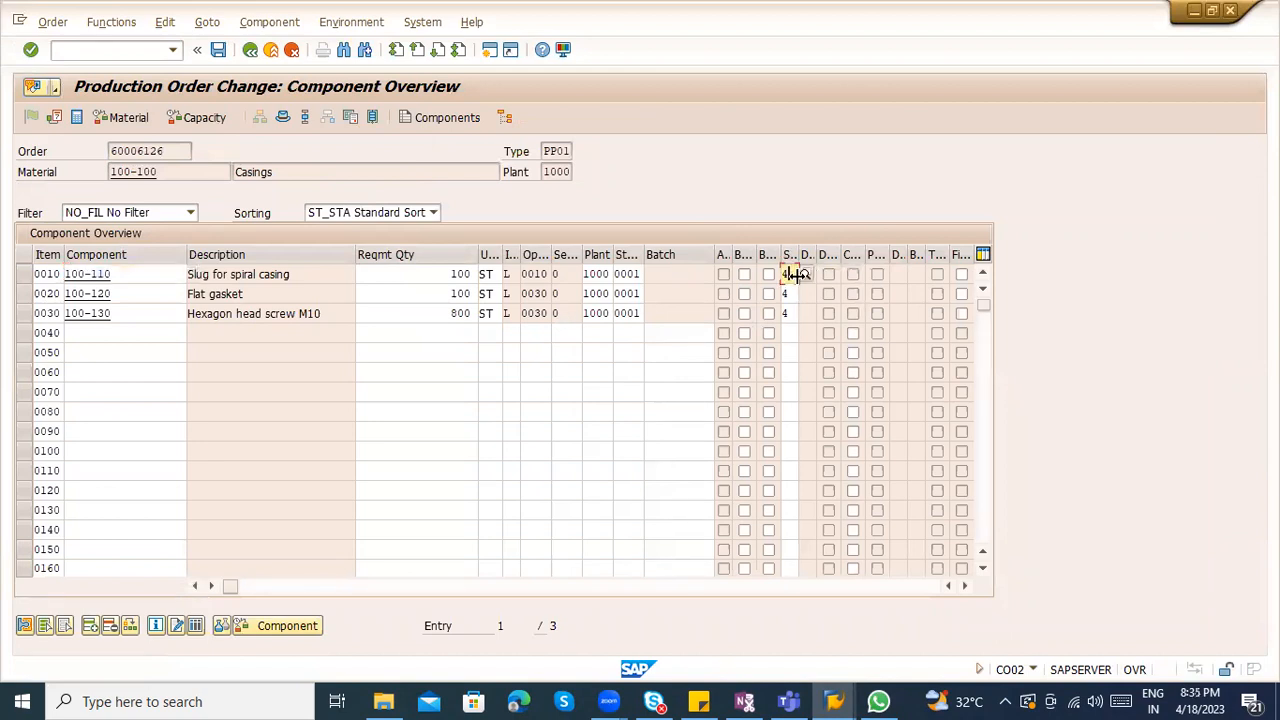
key(F4)
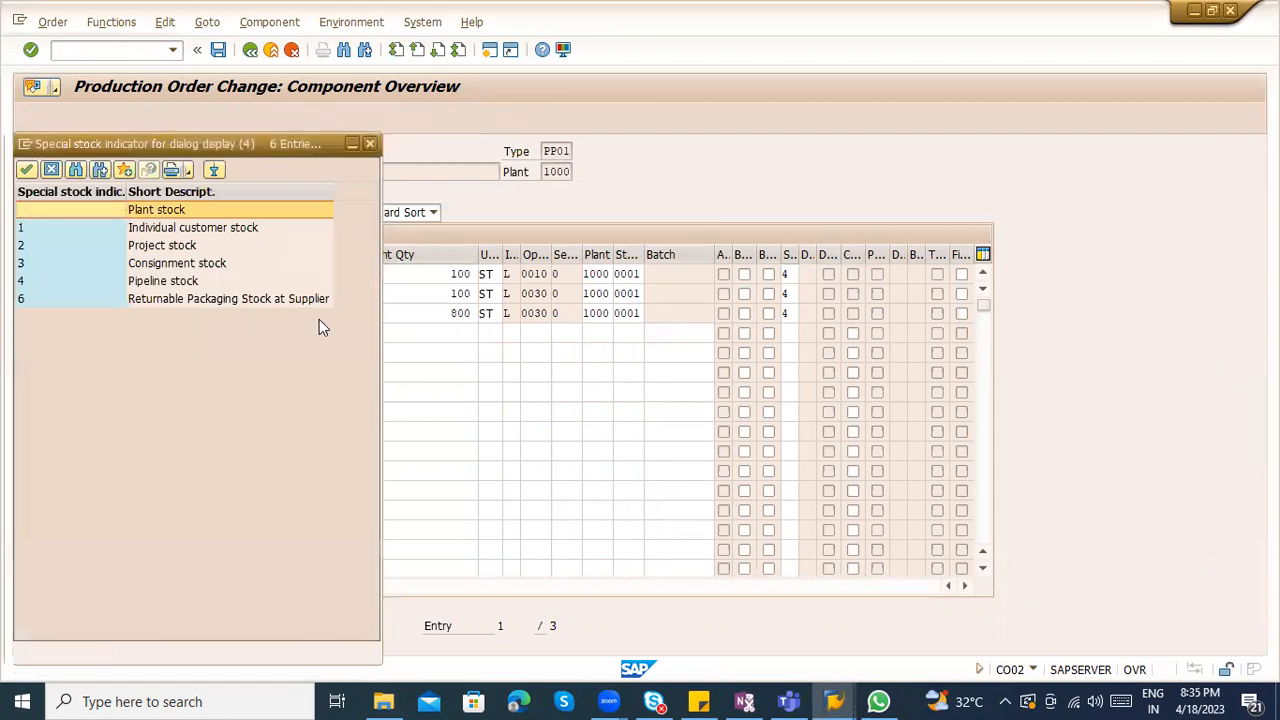
click(208, 282)
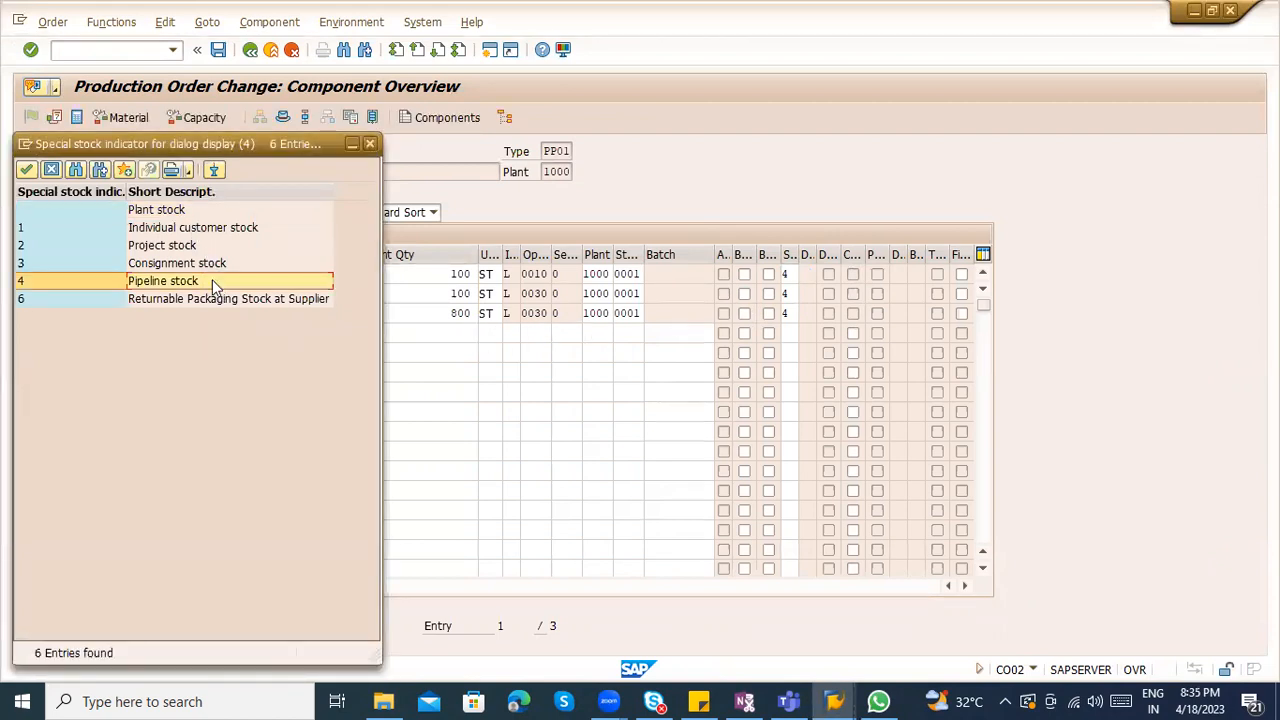
double_click(189, 212)
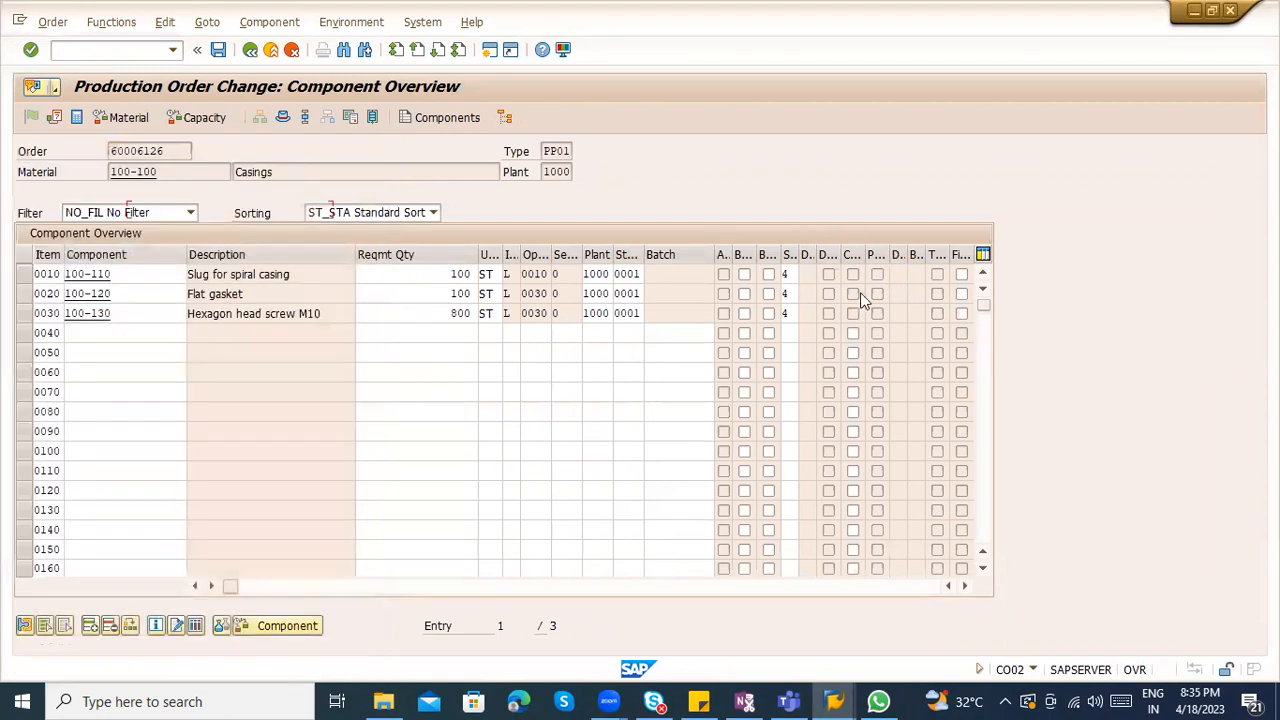
click(791, 292)
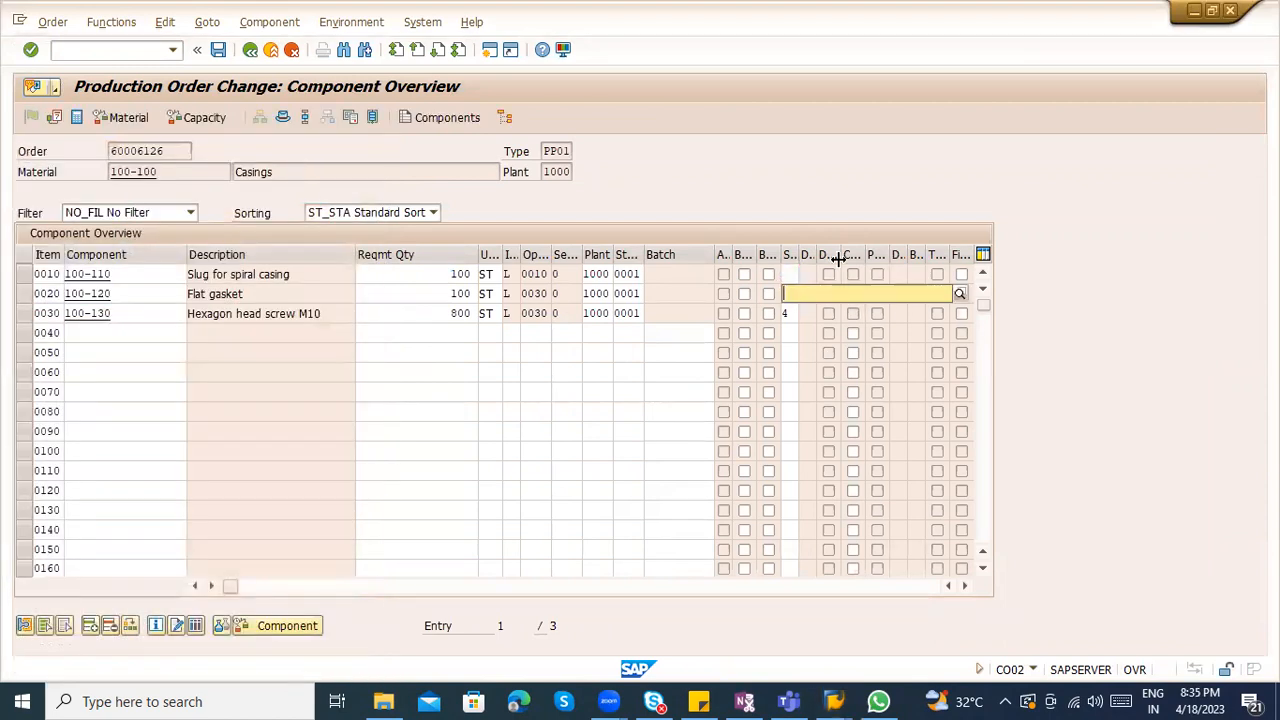
click(788, 312)
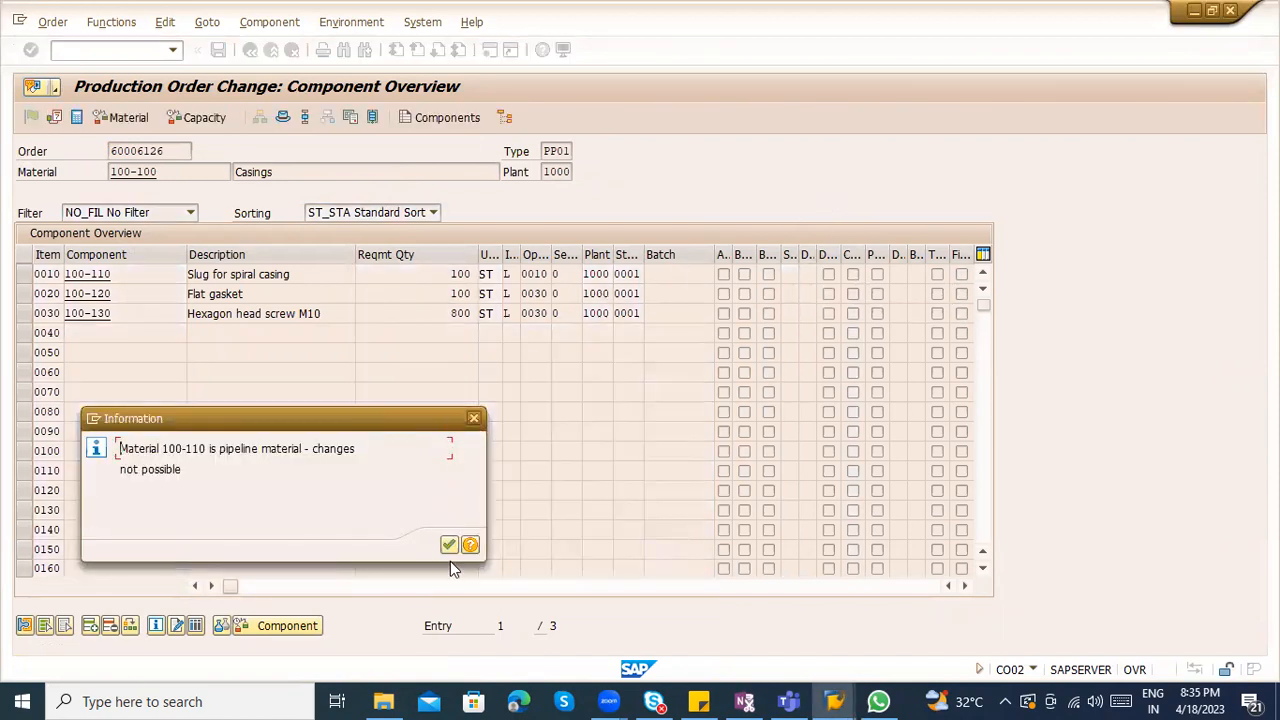
click(448, 545)
click(448, 545)
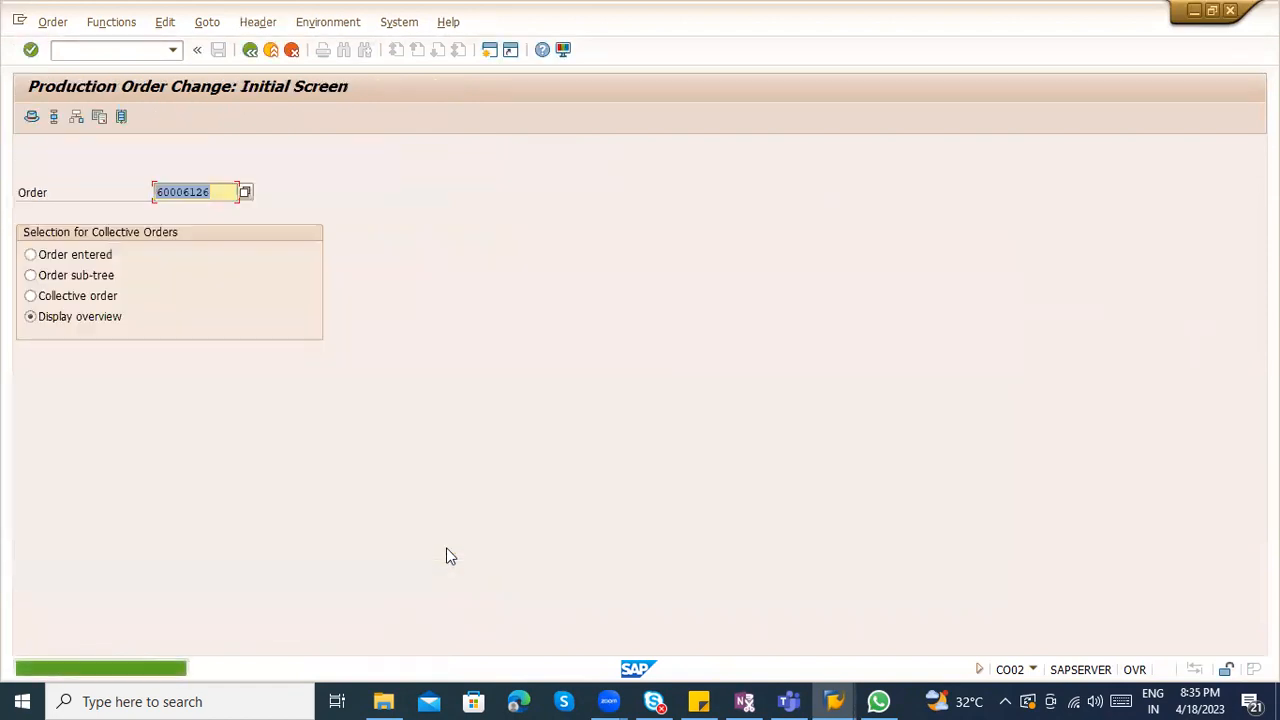
key(Return)
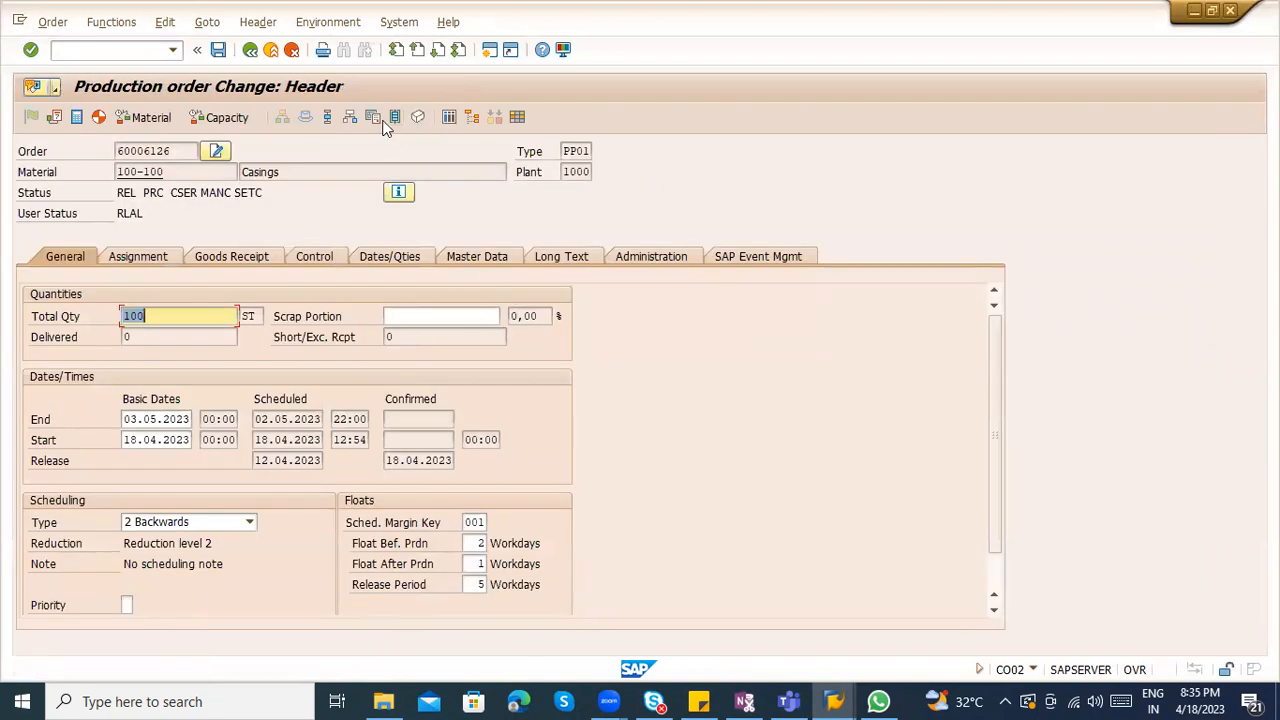
click(349, 117)
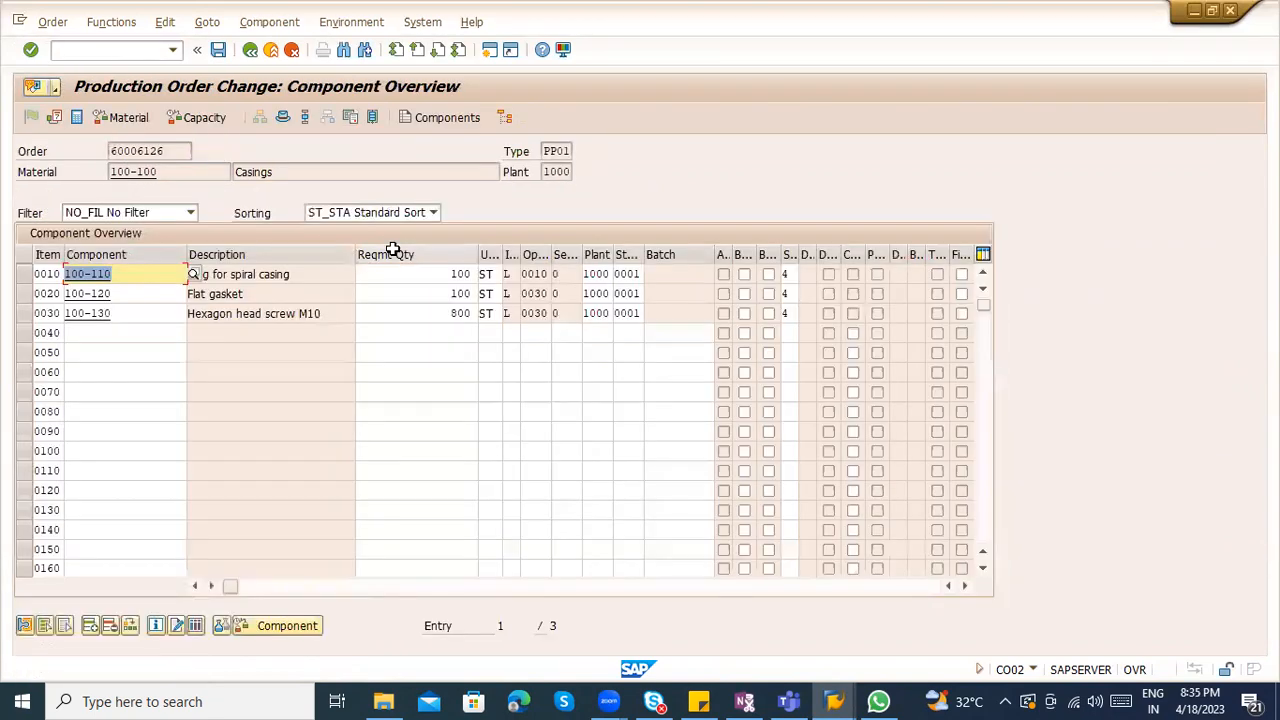
Open the item overview of the production BOM for material 100-100 in plant 1000 with transaction CS02
click(84, 55)
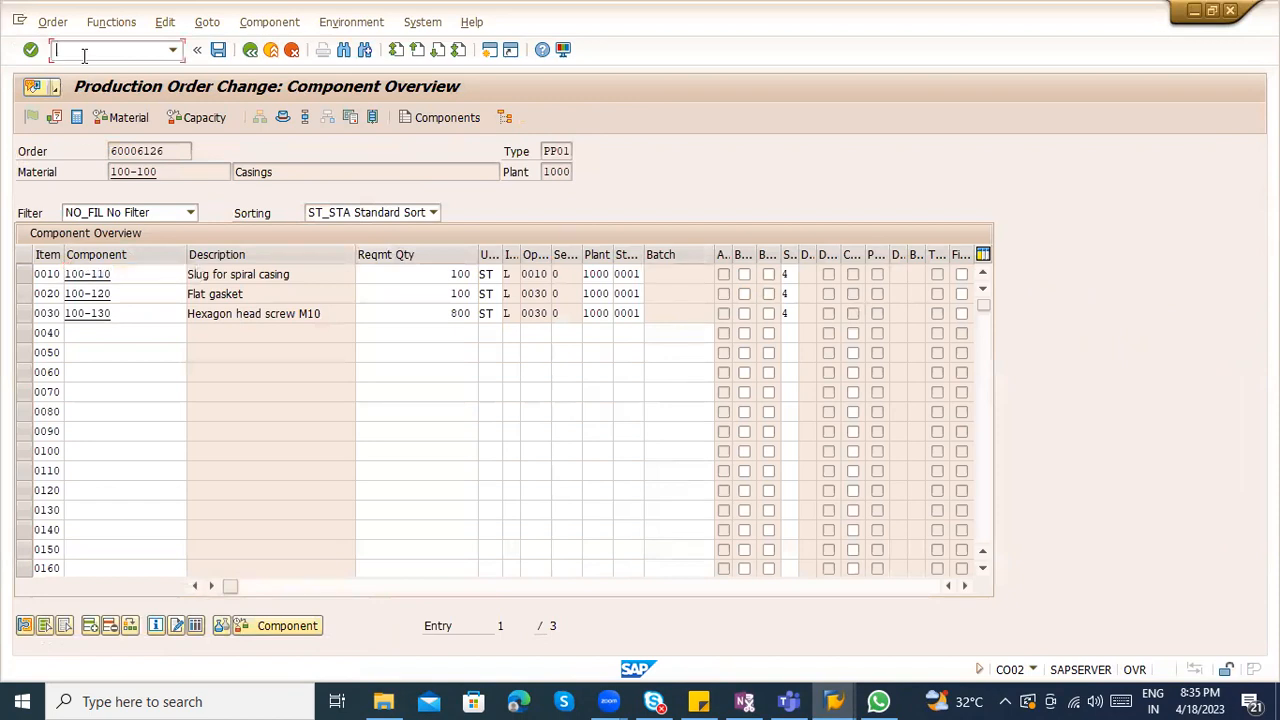
key(Return)
key(Return)
text(100-100)
key(Return)
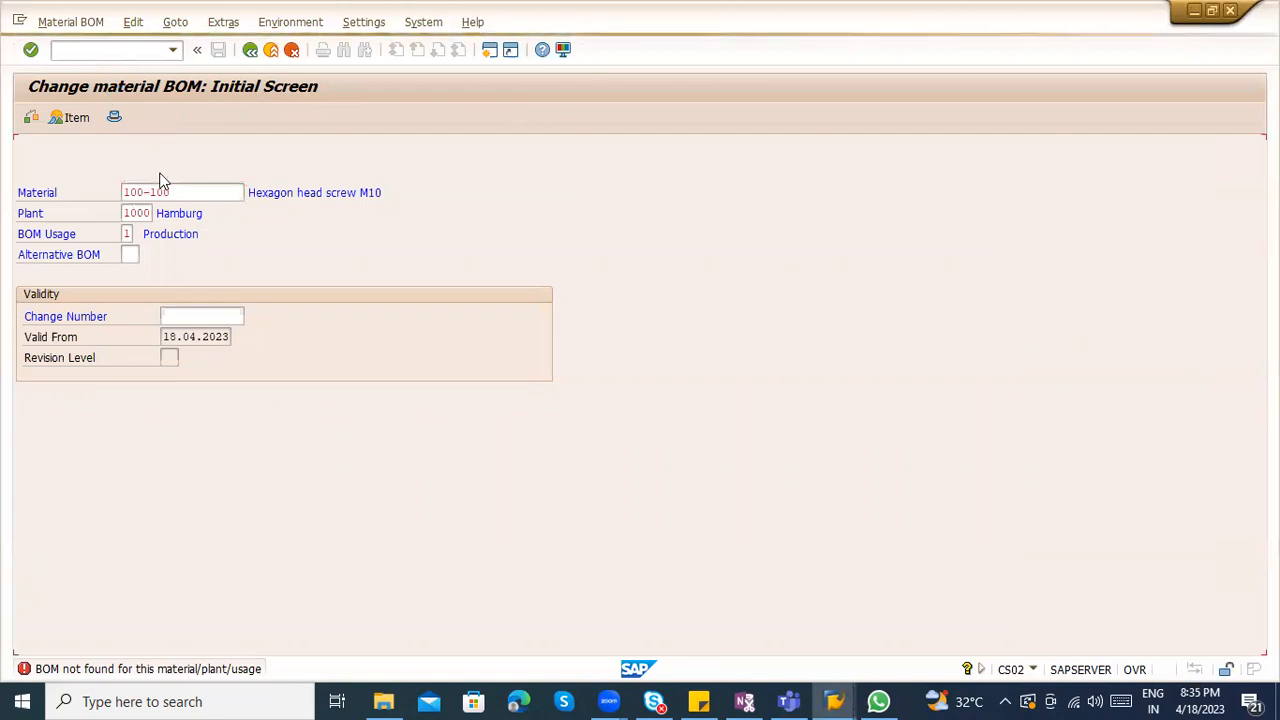
key(Return)
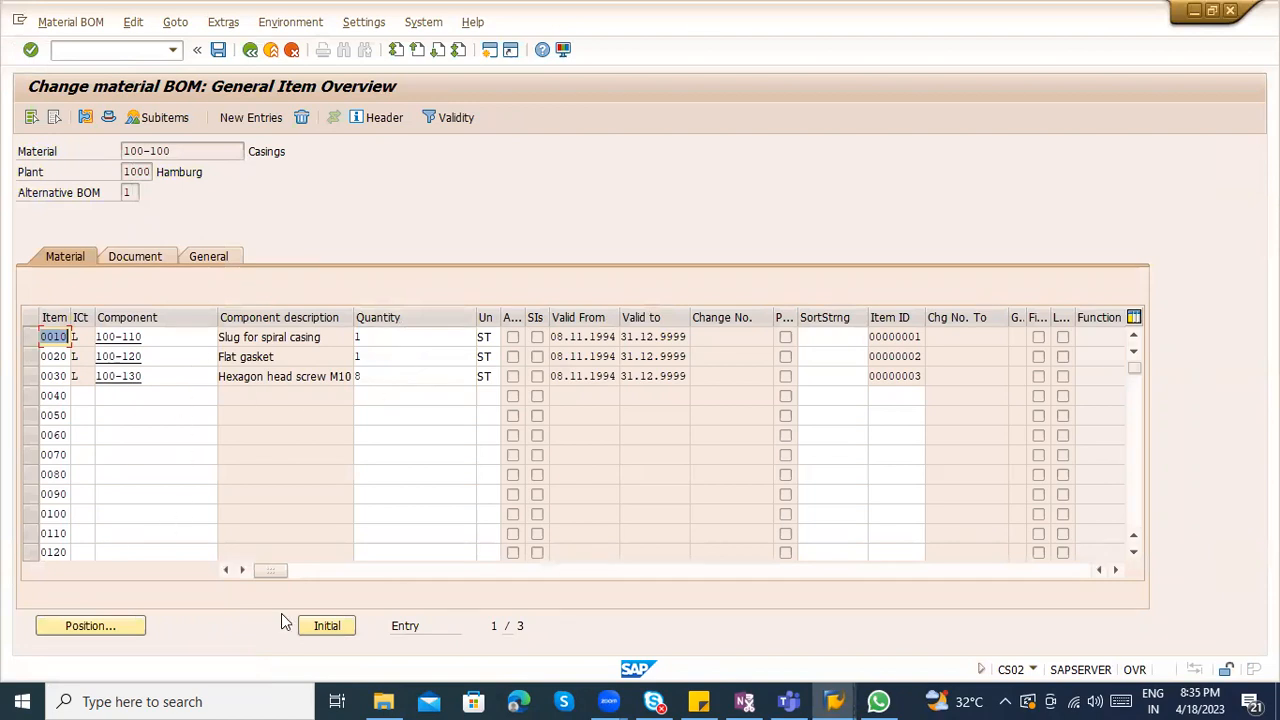
Display the material master of BOM component 100-110, and return to the BOM item overview
drag(277, 571, 141, 567)
click(169, 341)
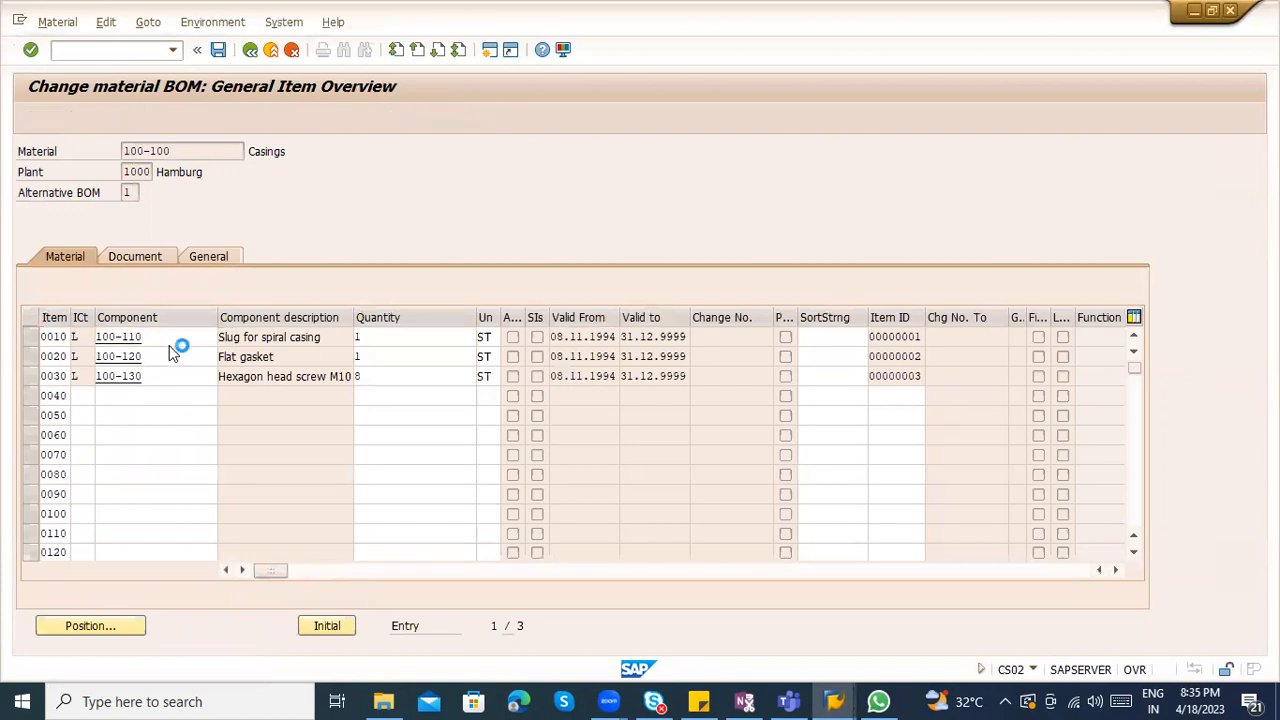
click(250, 49)
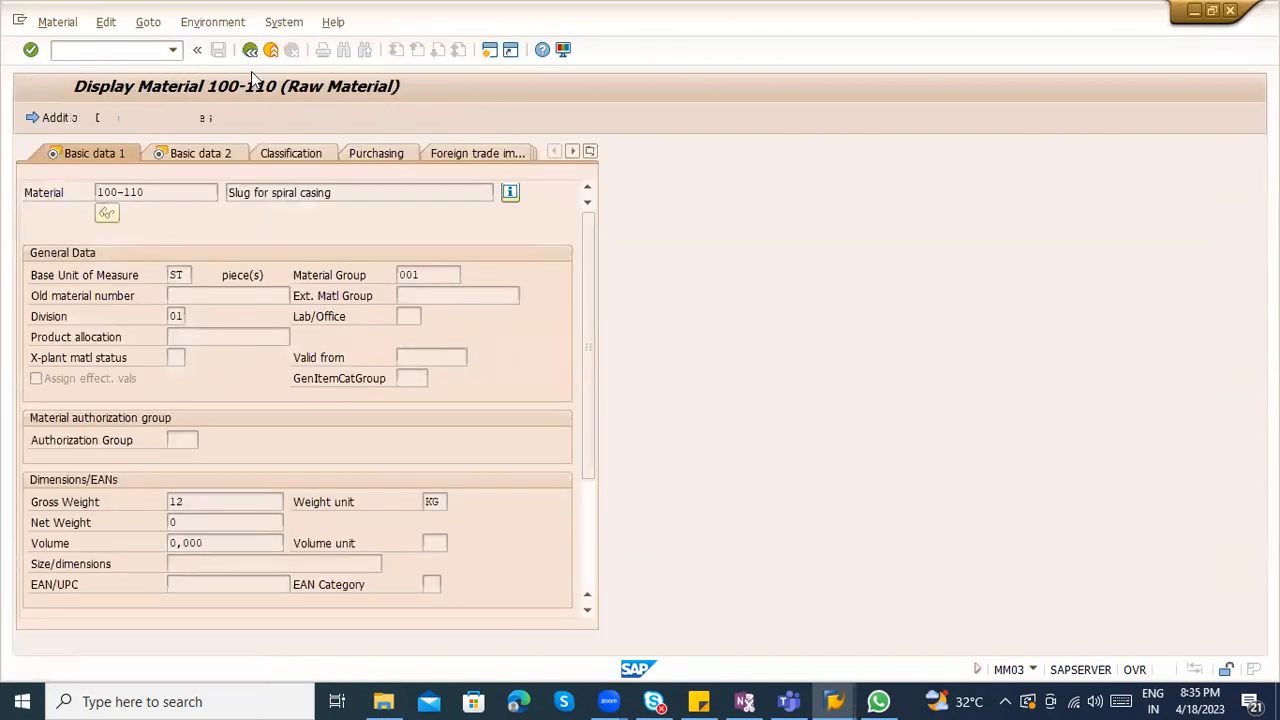
Examine the basic data, status, administrative data and document assignment of BOM item 0010, plus the BOM header, and return to the item overview
double_click(310, 337)
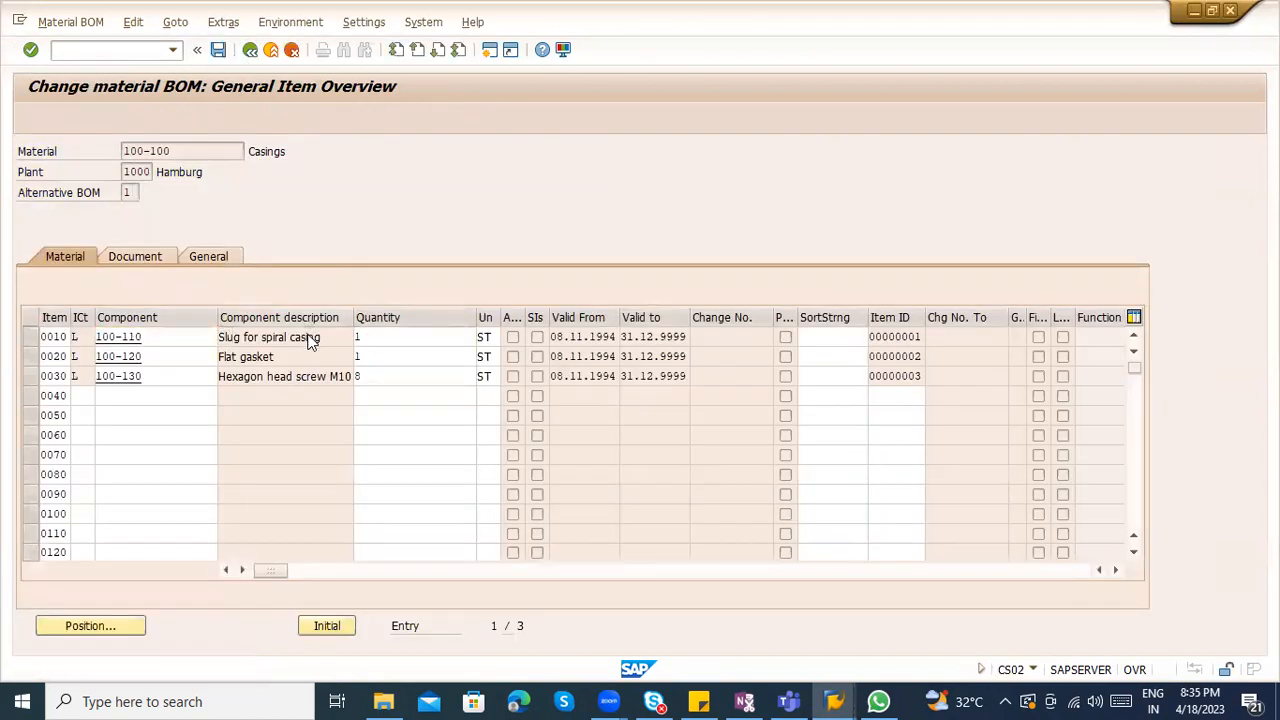
scroll(355, 410, down, 2)
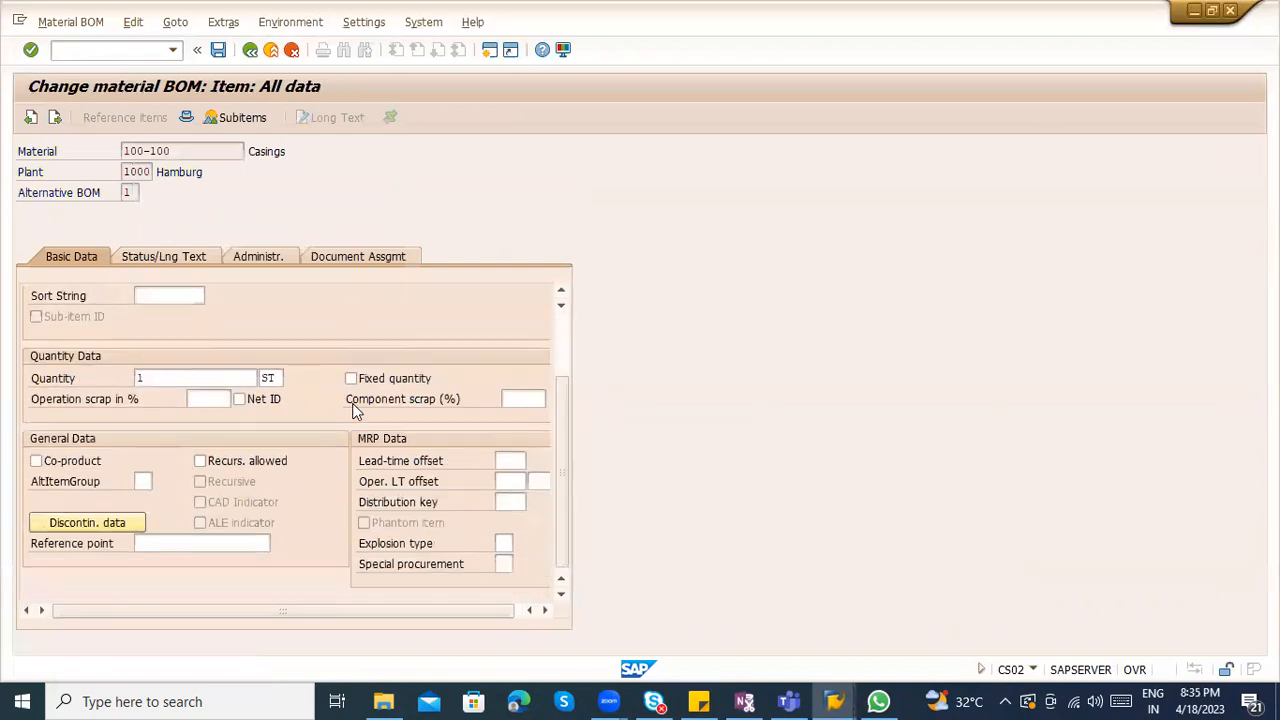
scroll(349, 396, up, 3)
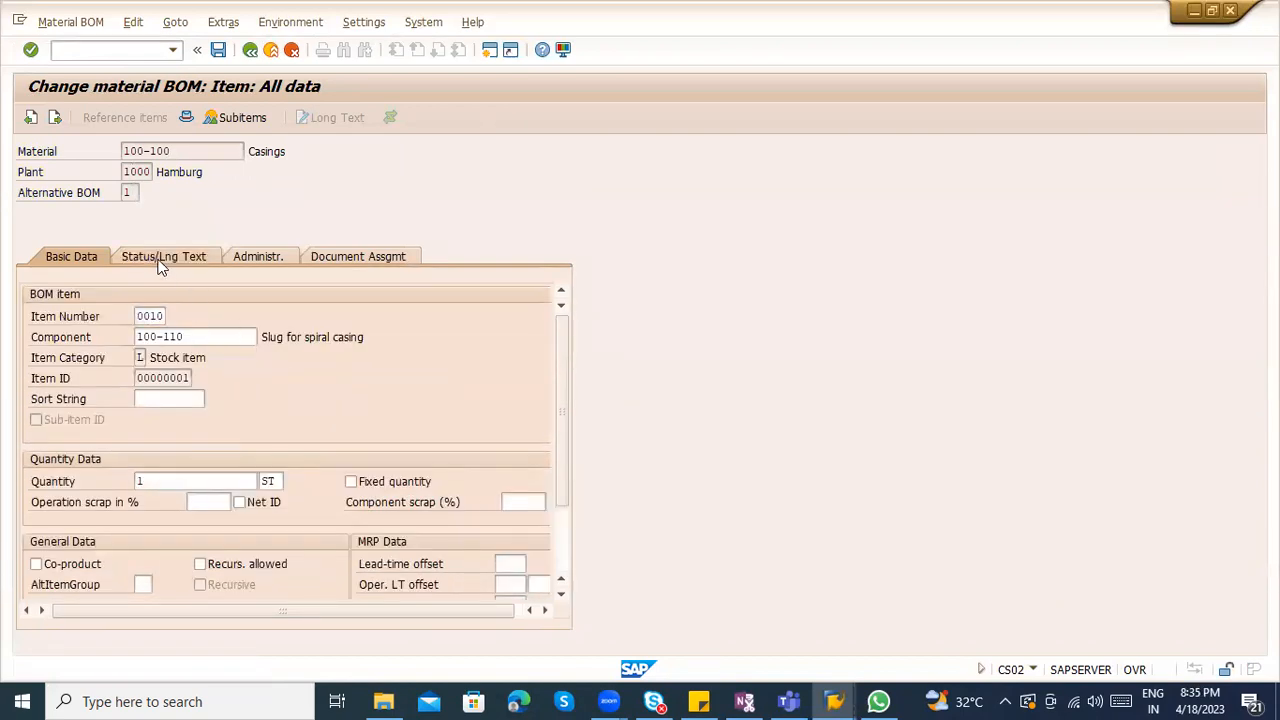
click(160, 258)
scroll(313, 345, down, 1)
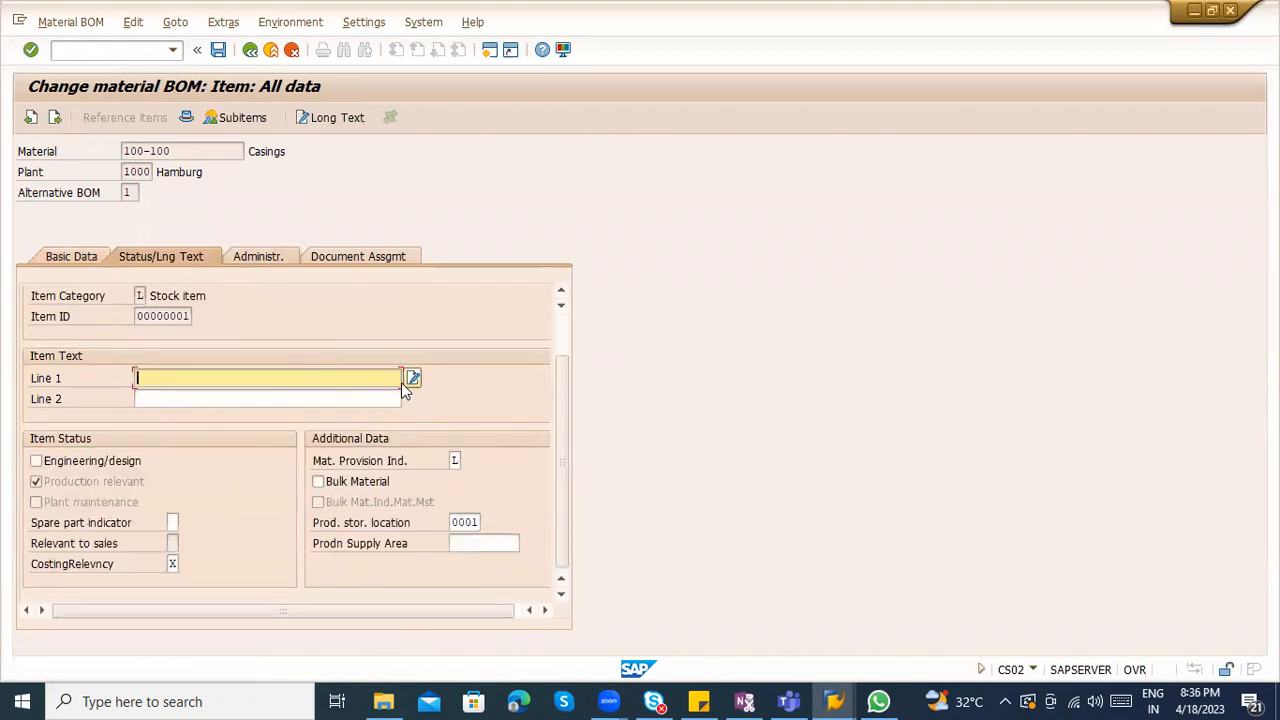
scroll(356, 356, up, 1)
click(280, 266)
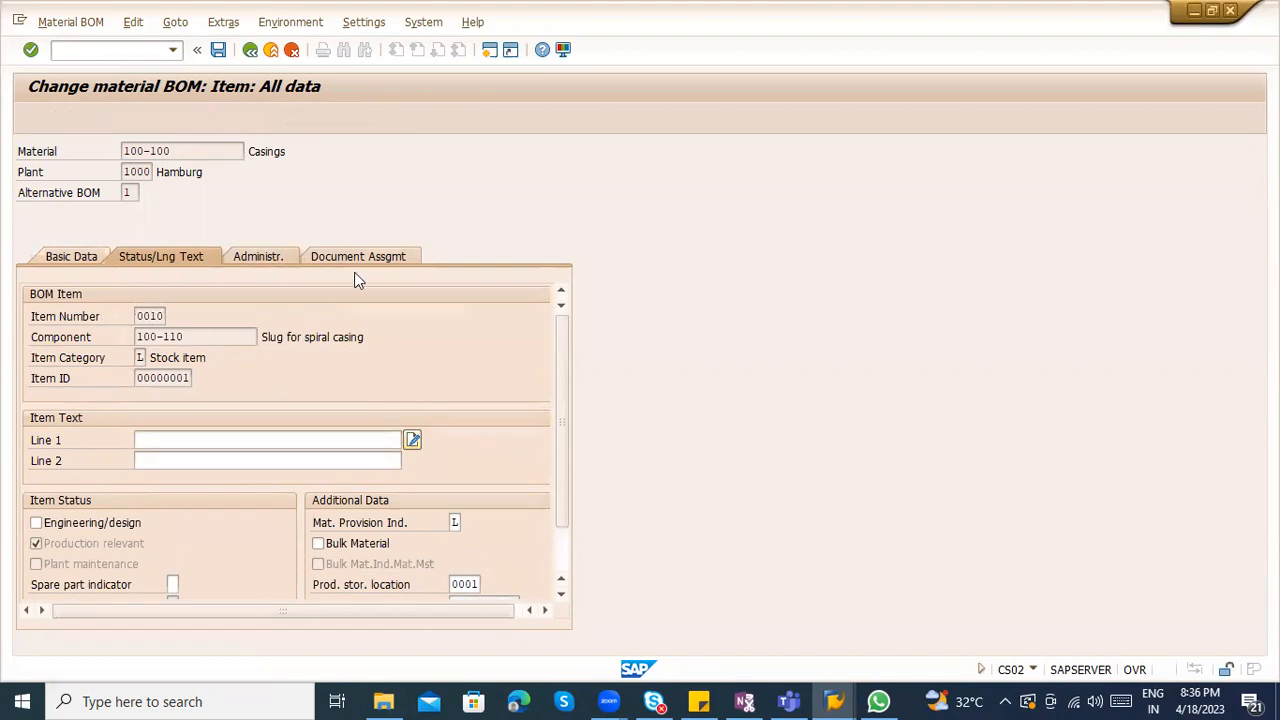
click(362, 263)
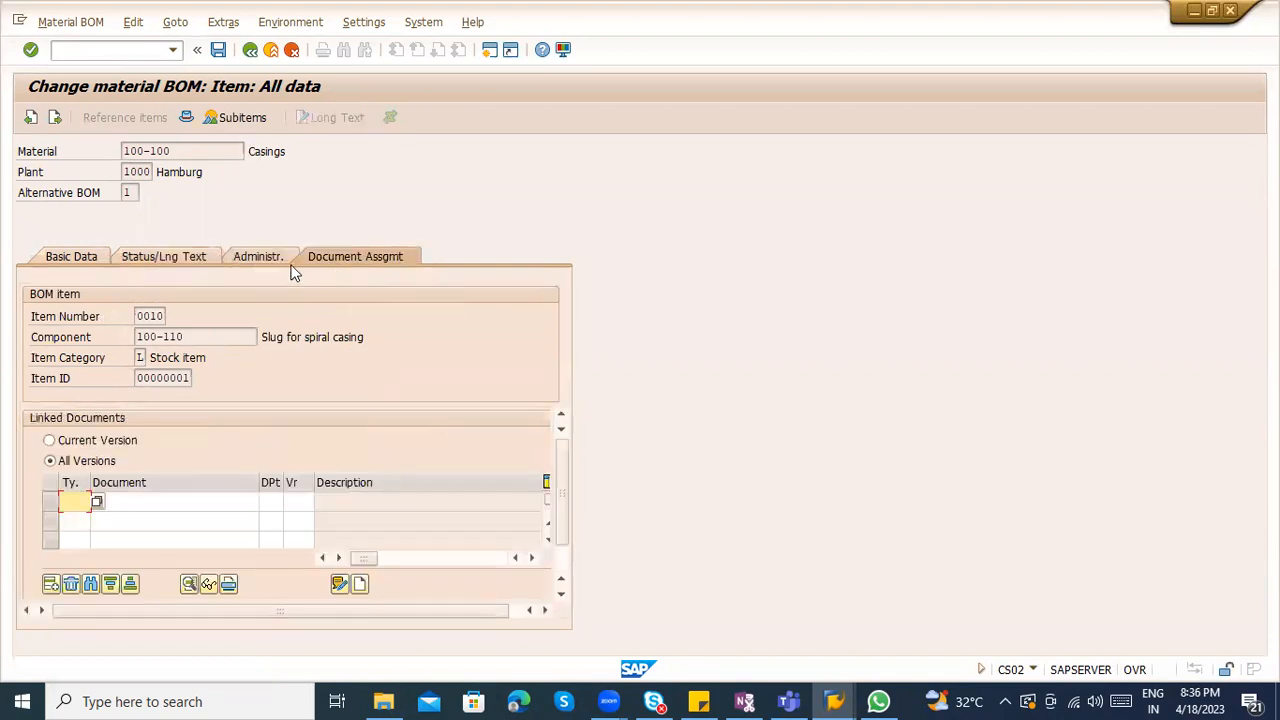
click(185, 116)
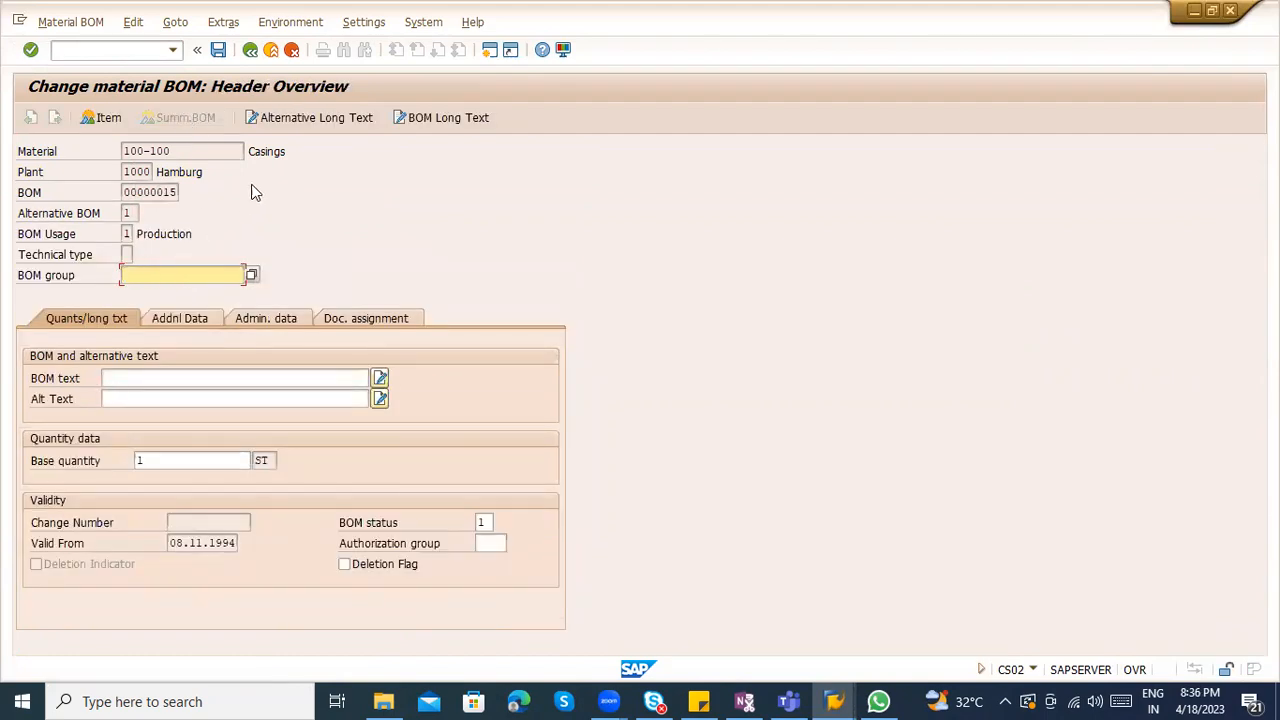
click(100, 119)
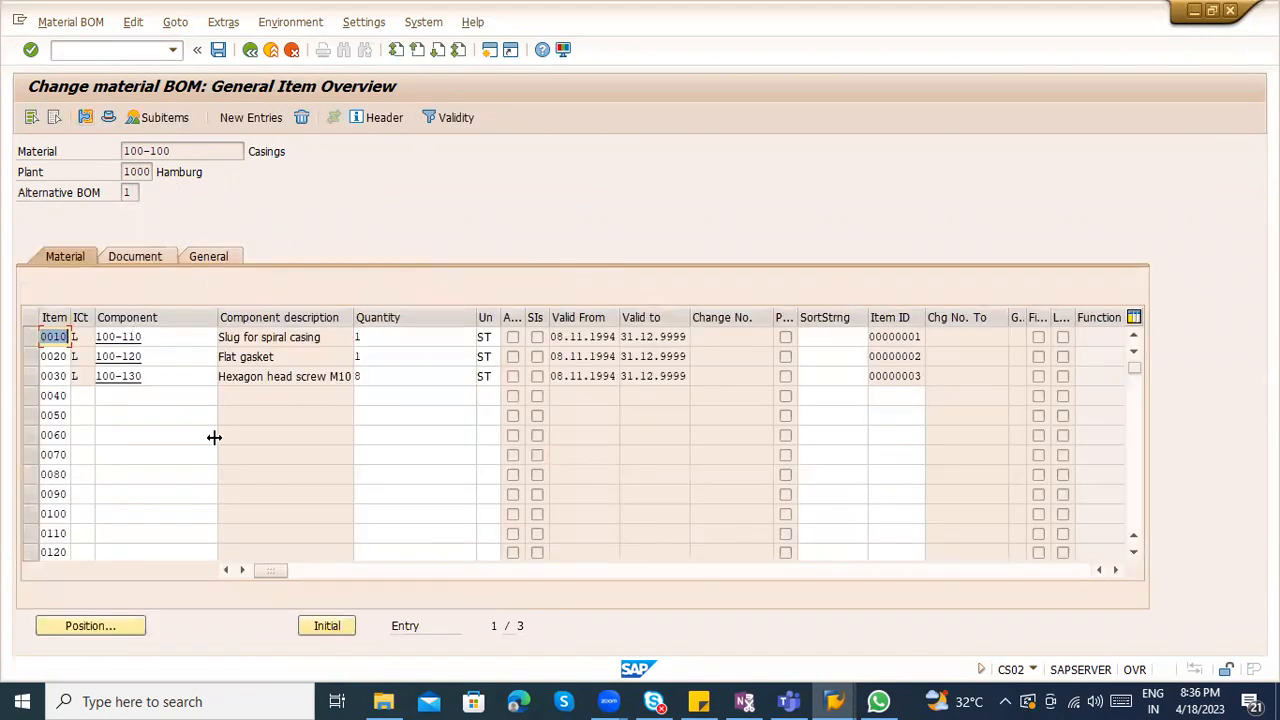
Examine the basic data, status, administrative data and document assignment of BOM item 0020 (Flat gasket), and open the BOM header overview
drag(279, 564, 42, 535)
double_click(620, 356)
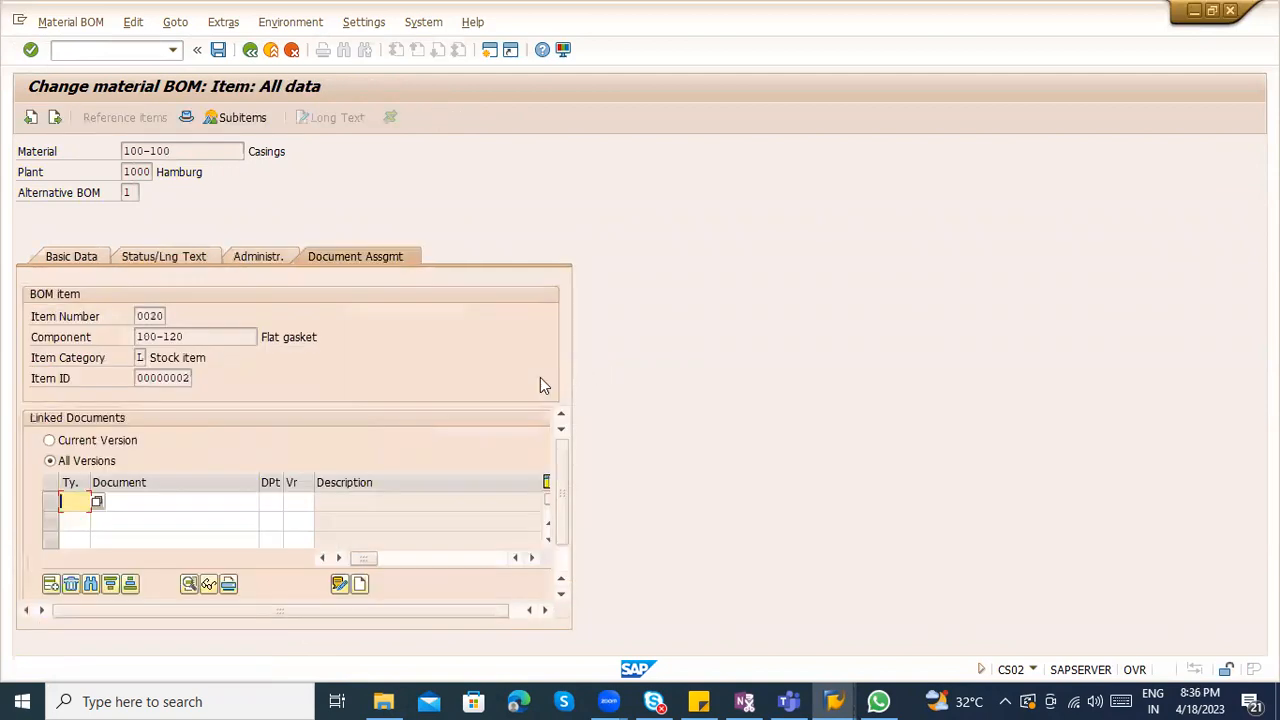
click(96, 259)
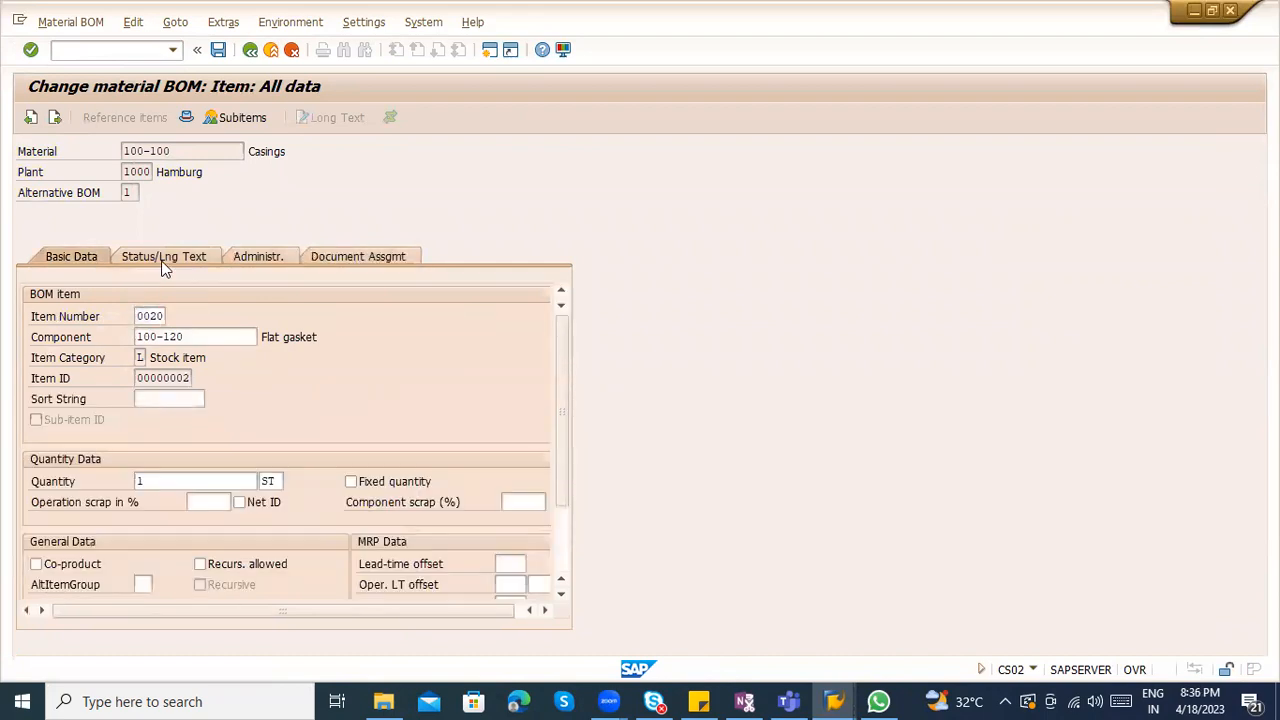
click(162, 264)
click(280, 259)
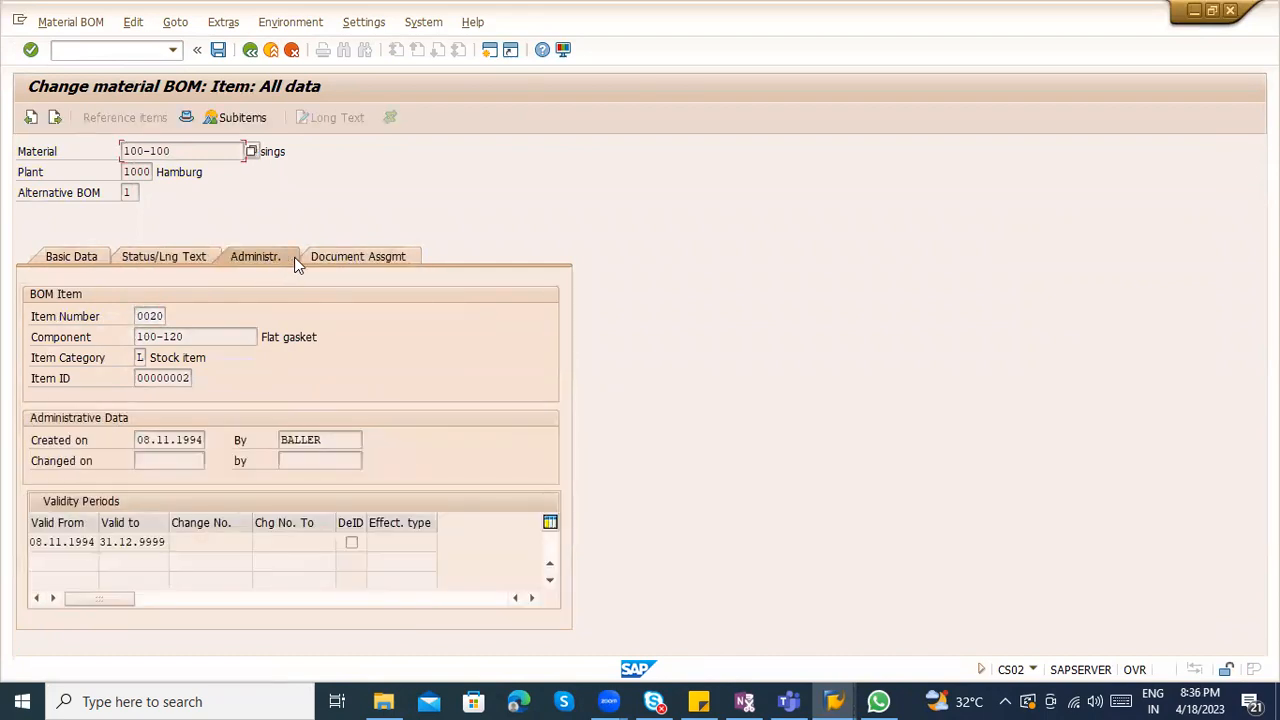
click(355, 259)
click(186, 118)
Start a new production order with transaction CO01 for material 100-100, with production and planning plant 1000 and order type PP01
click(135, 49)
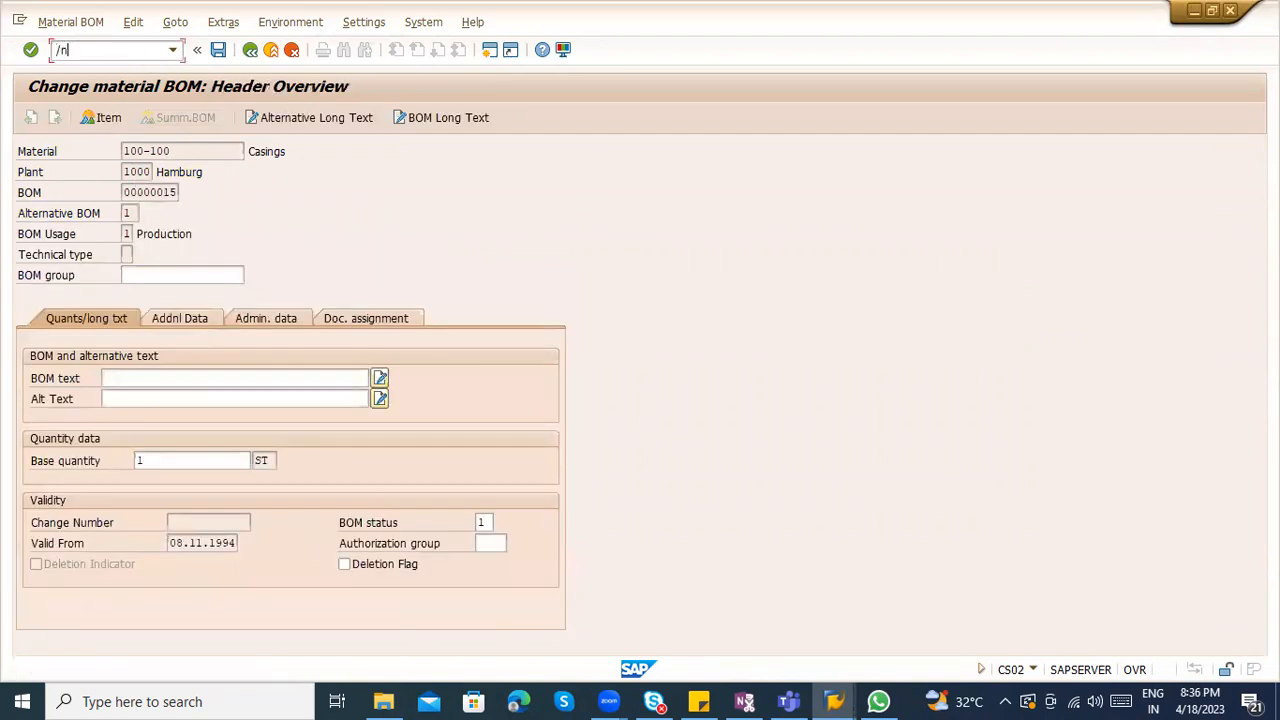
text(/nco01)
key(Return)
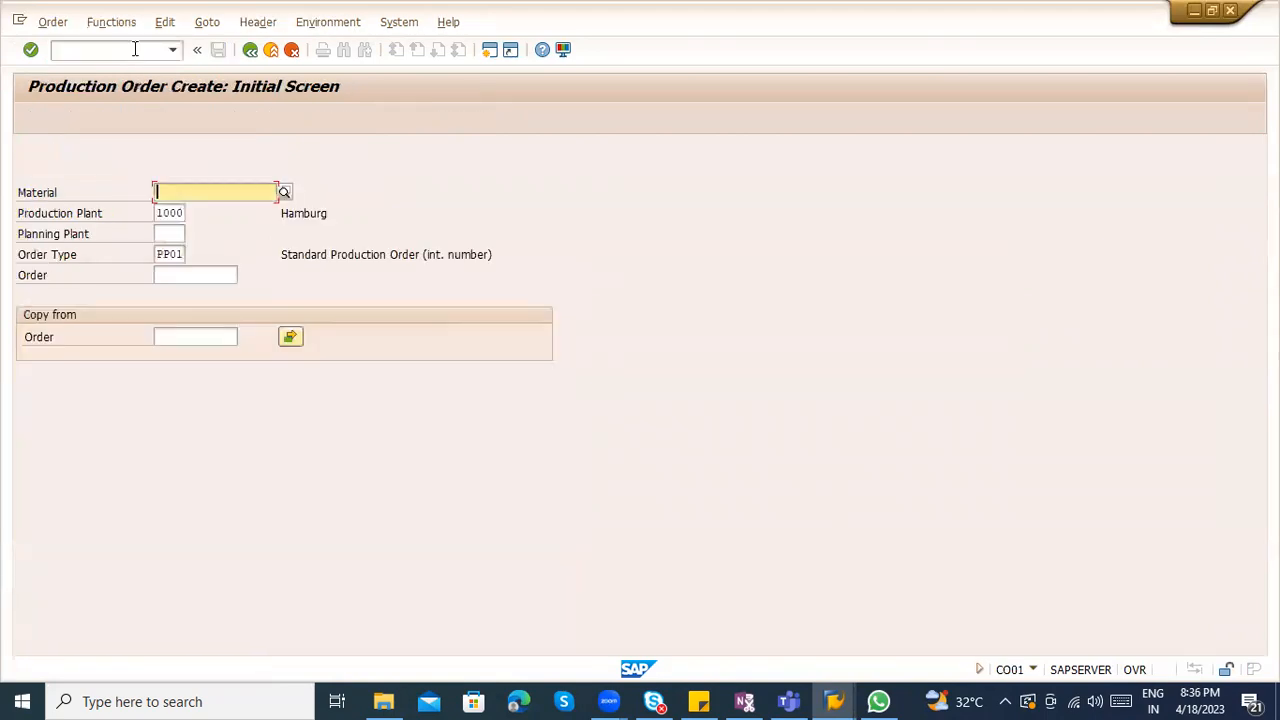
key(Down)
key(Return)
key(Tab)
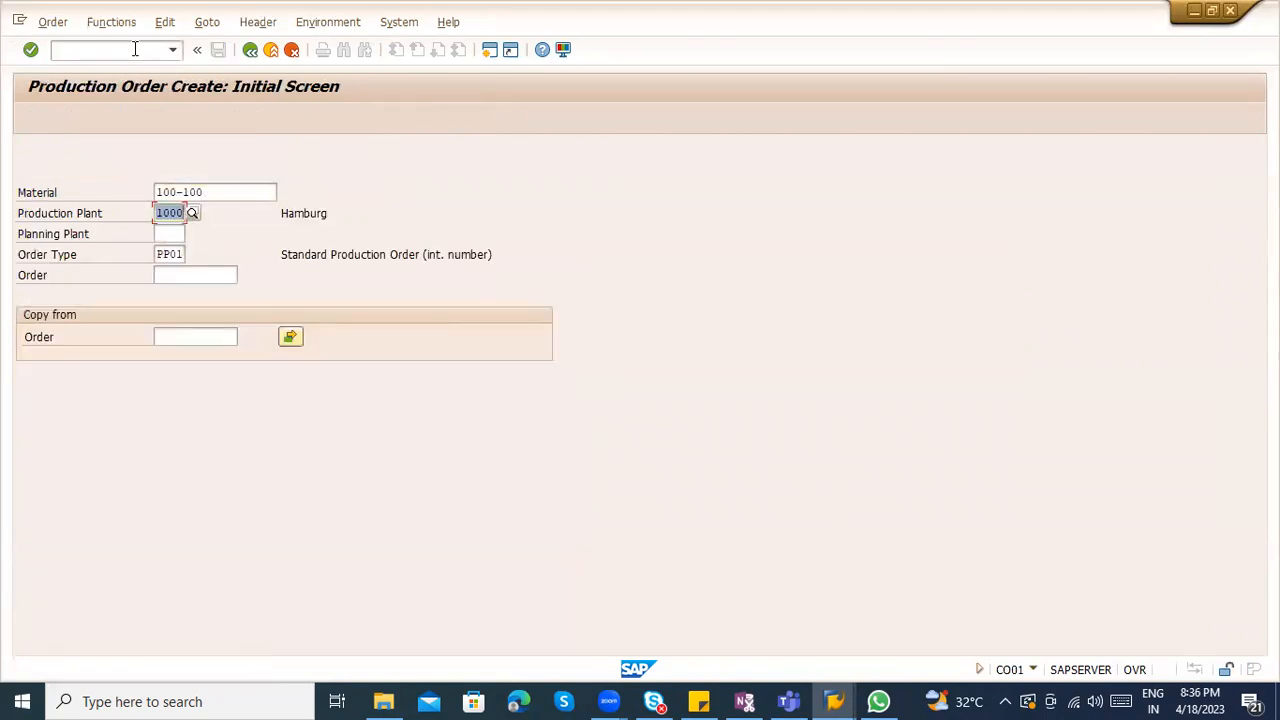
key(Tab)
text(1000)
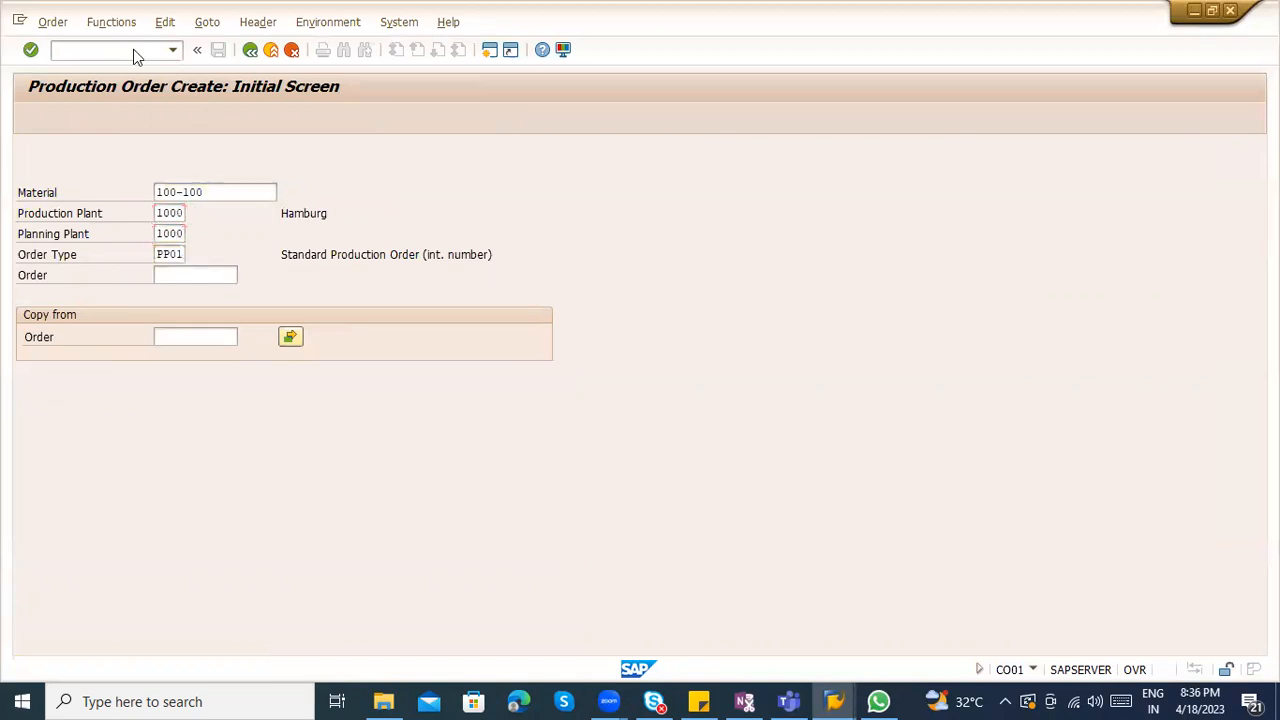
key(Return)
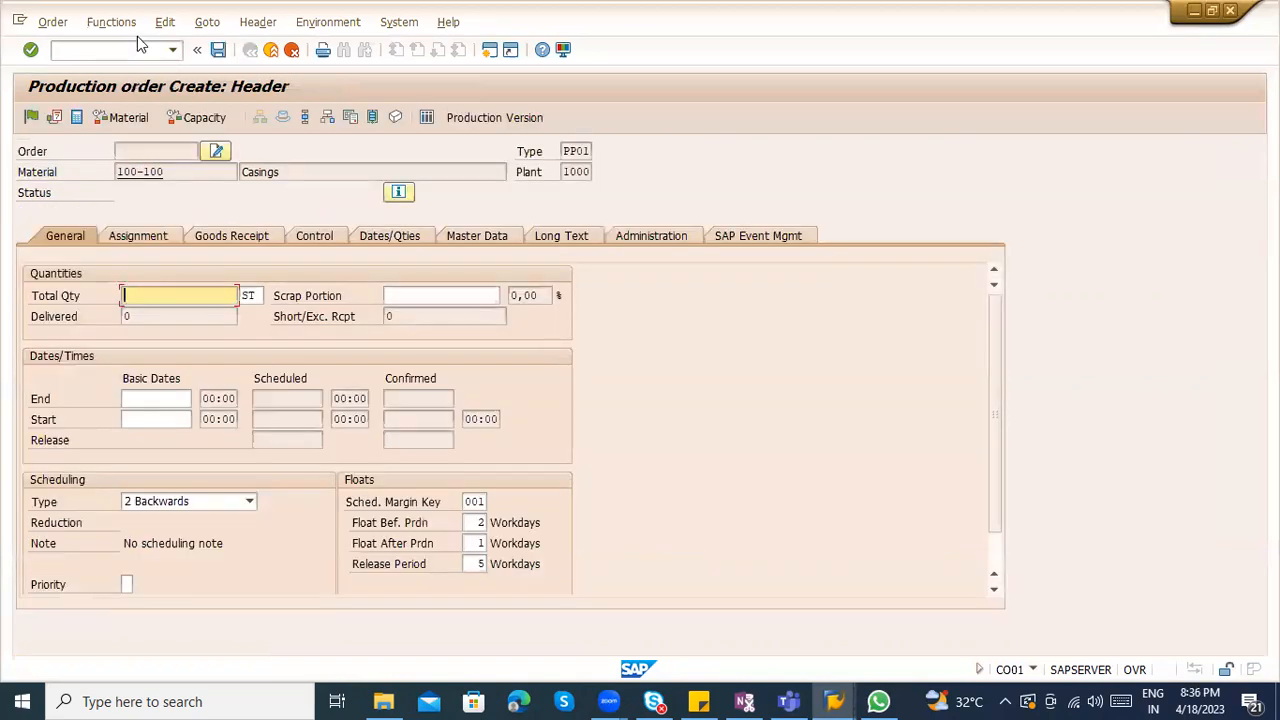
Set the order's total quantity to 10, its basic end date to 19.04.2023 and its start date to 18.04.2023
text(10)
key(Return)
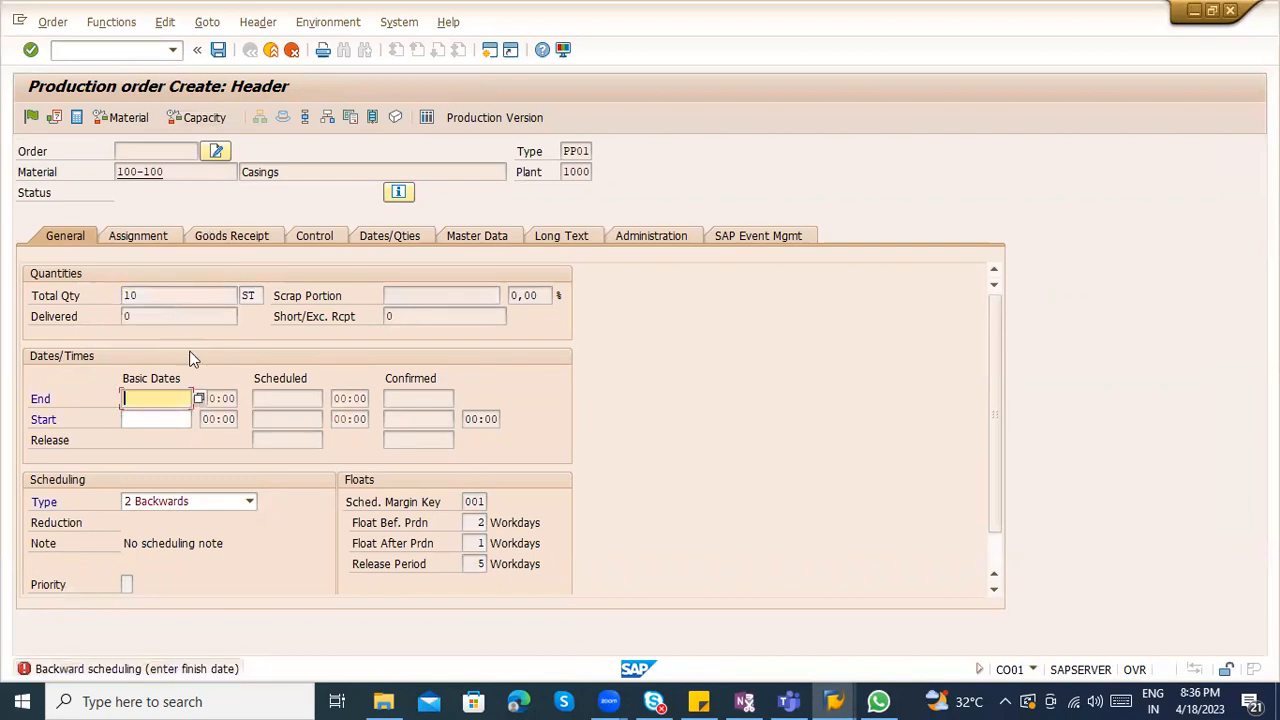
click(160, 418)
click(160, 421)
click(163, 435)
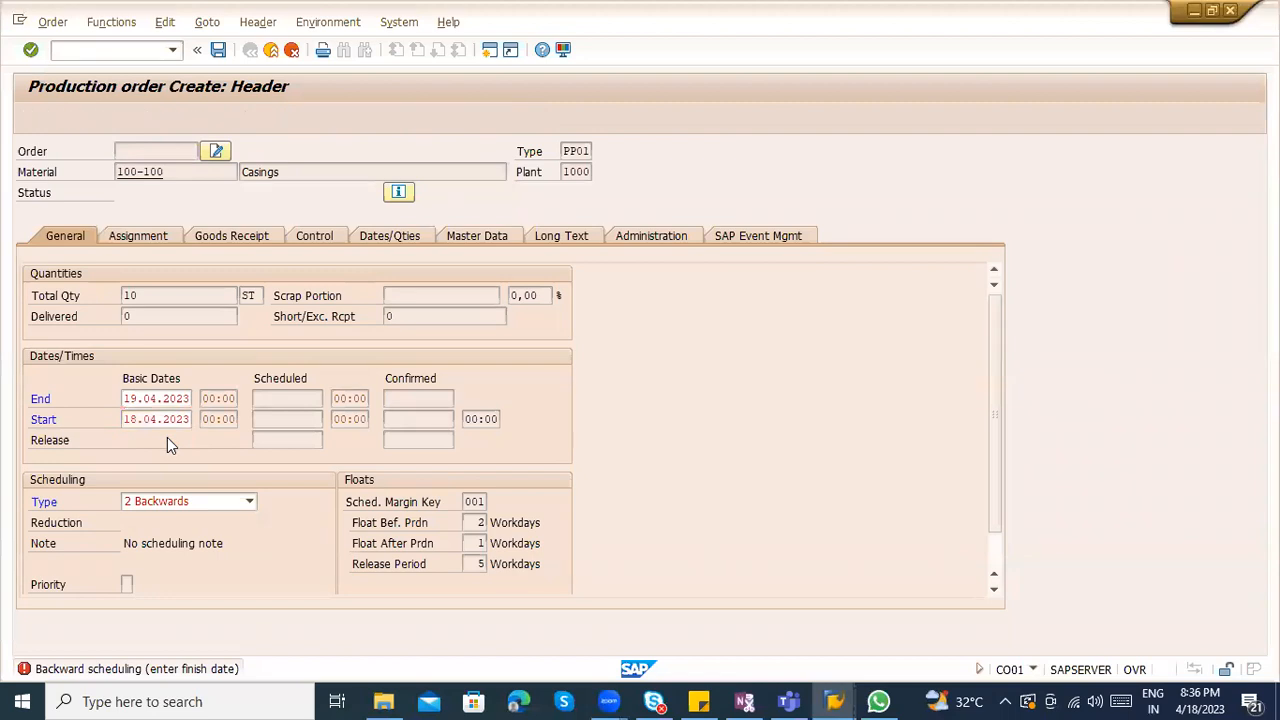
key(Return)
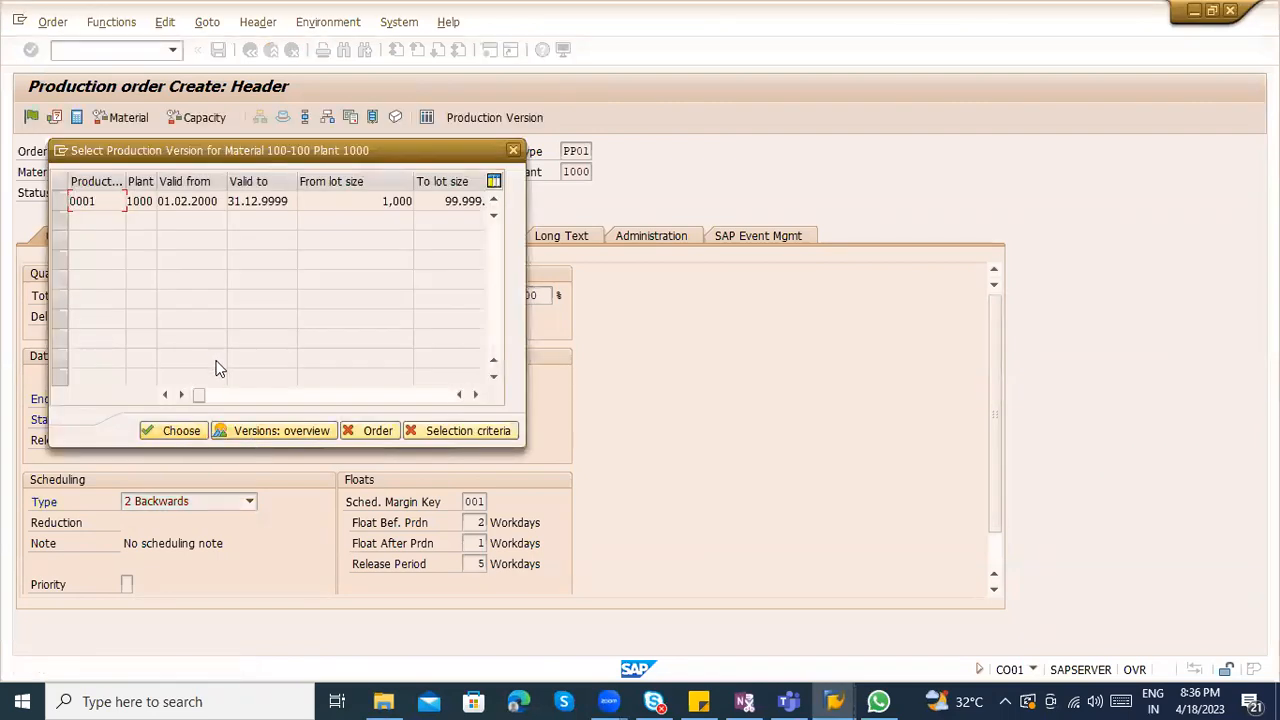
Choose production version 0001 (Version 01) for the new order of material 100-100
drag(199, 398, 446, 362)
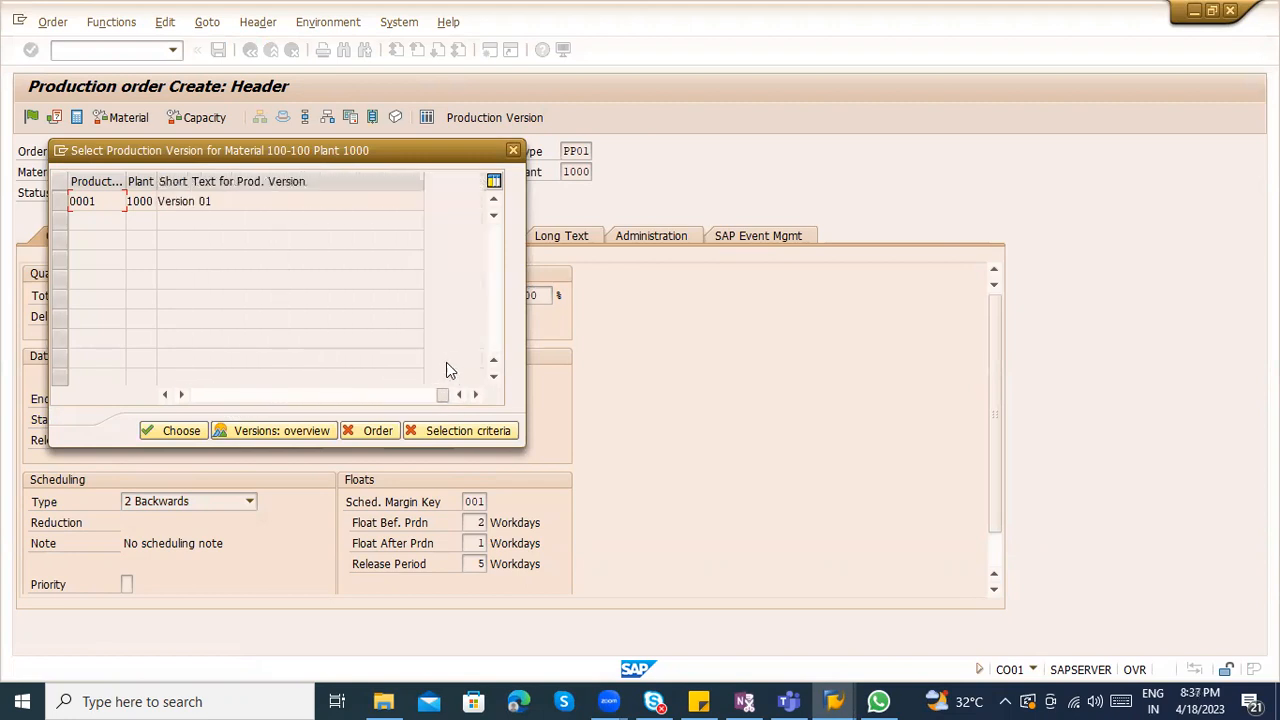
click(62, 201)
click(172, 430)
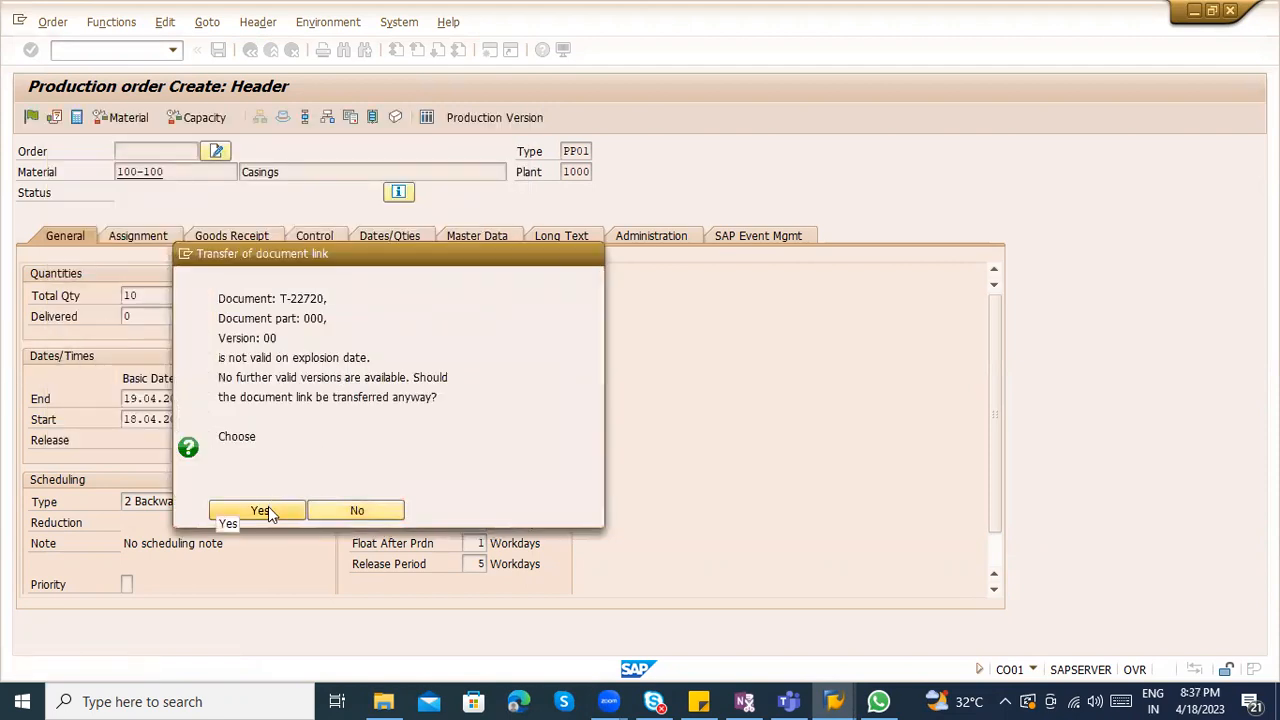
Transfer the document link anyway, then try to clear special stock indicator 4 from all three components in the order's component overview
click(268, 506)
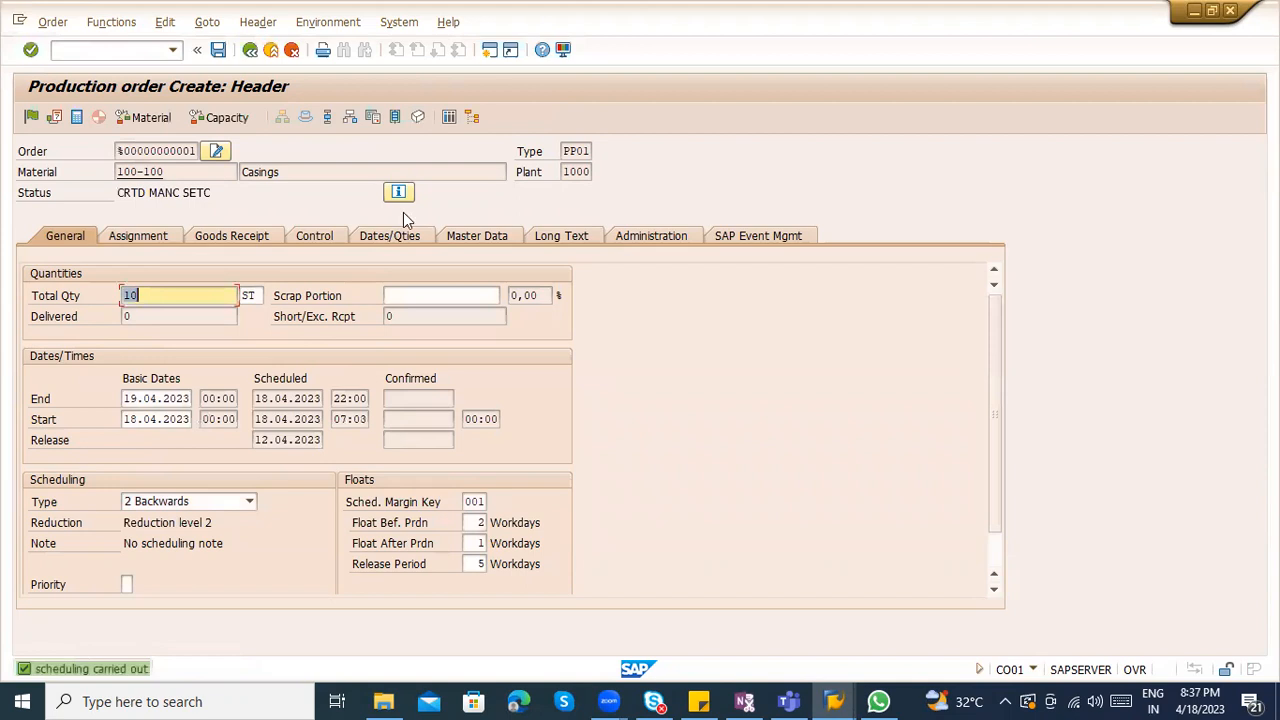
click(351, 116)
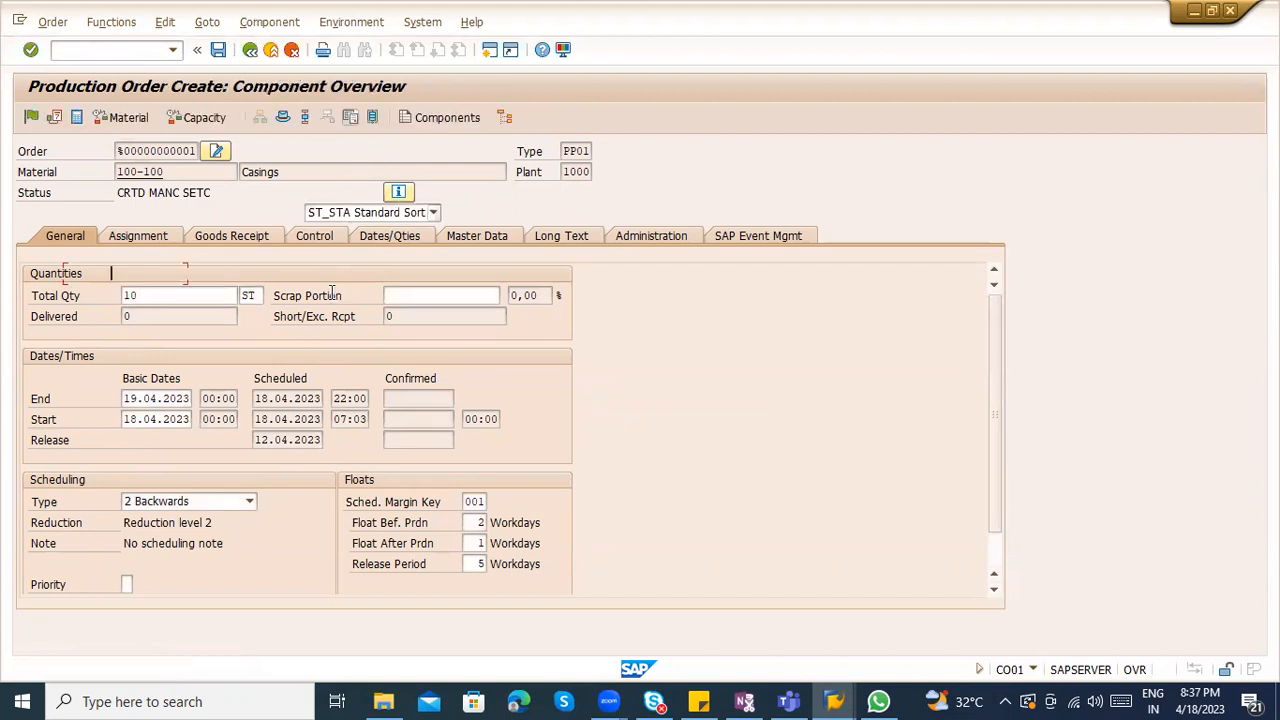
click(789, 274)
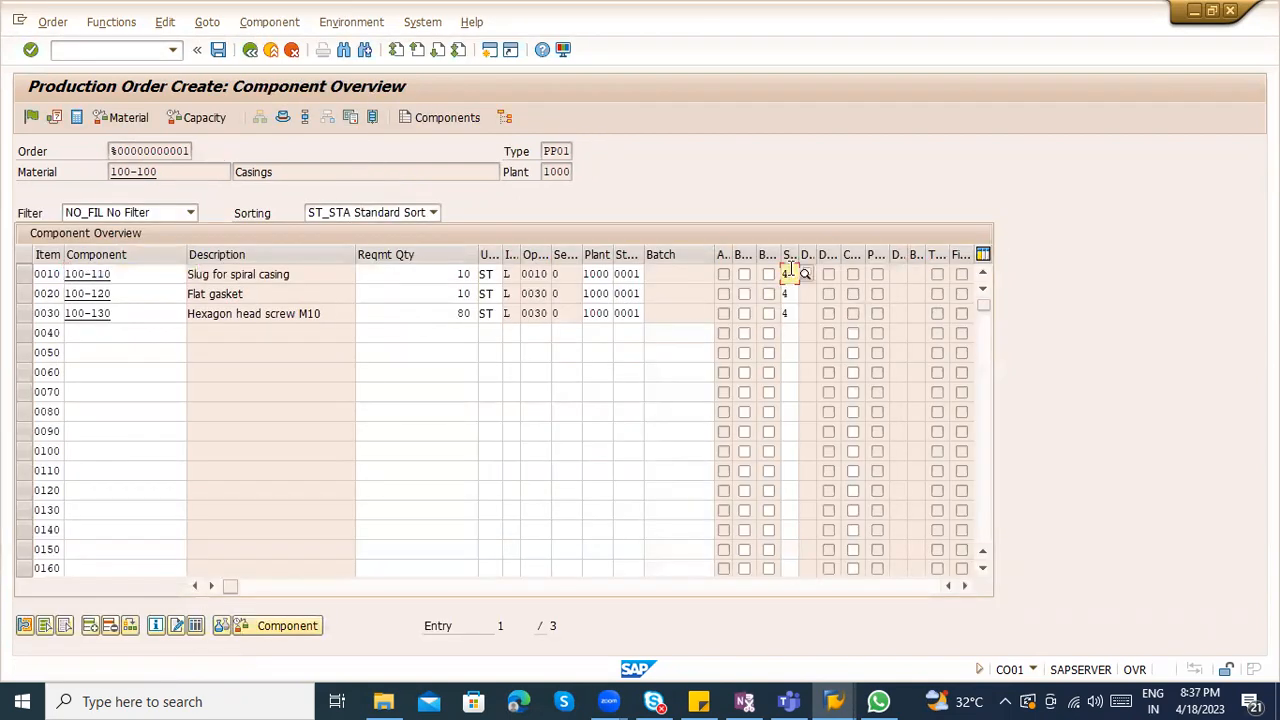
key(BackSpace)
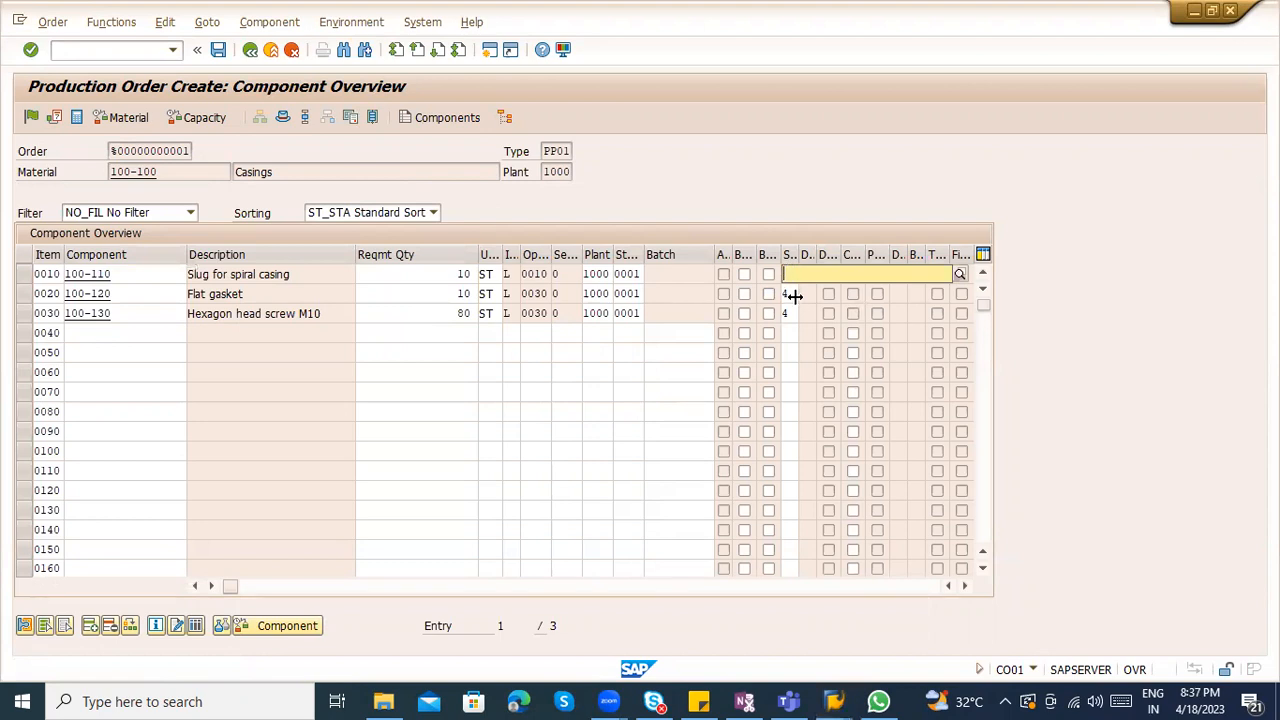
click(789, 293)
key(BackSpace)
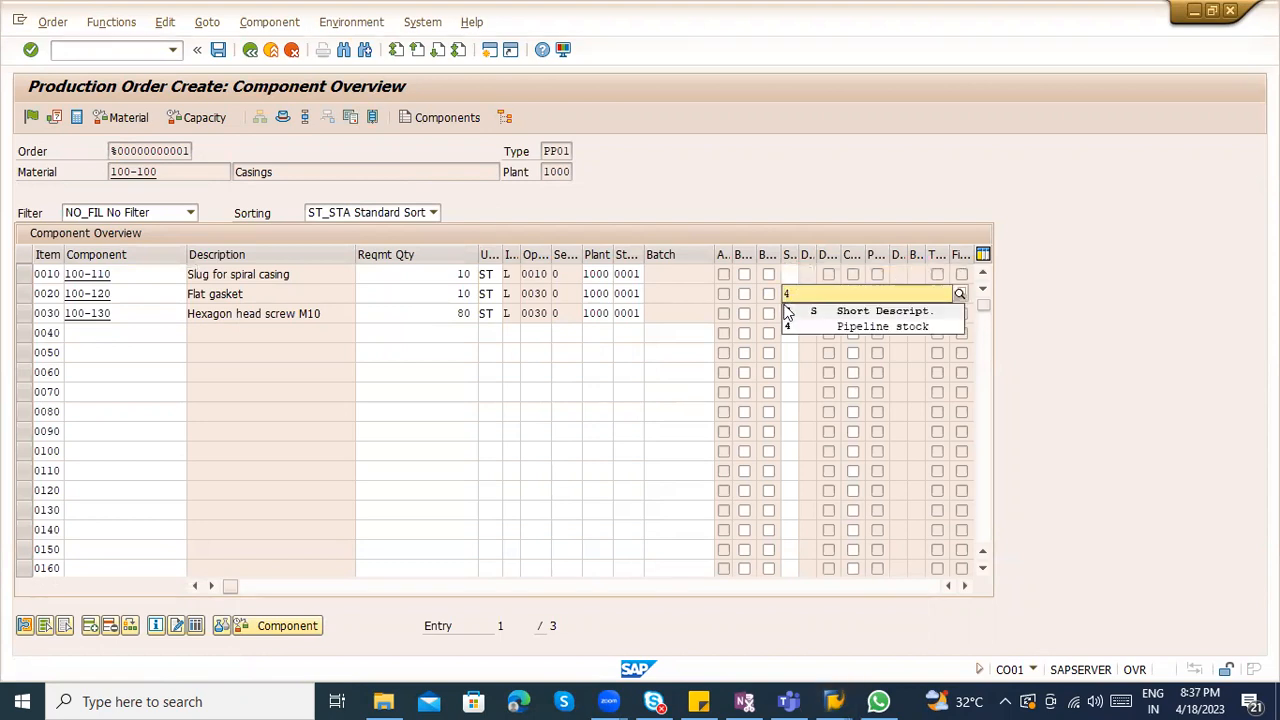
click(789, 314)
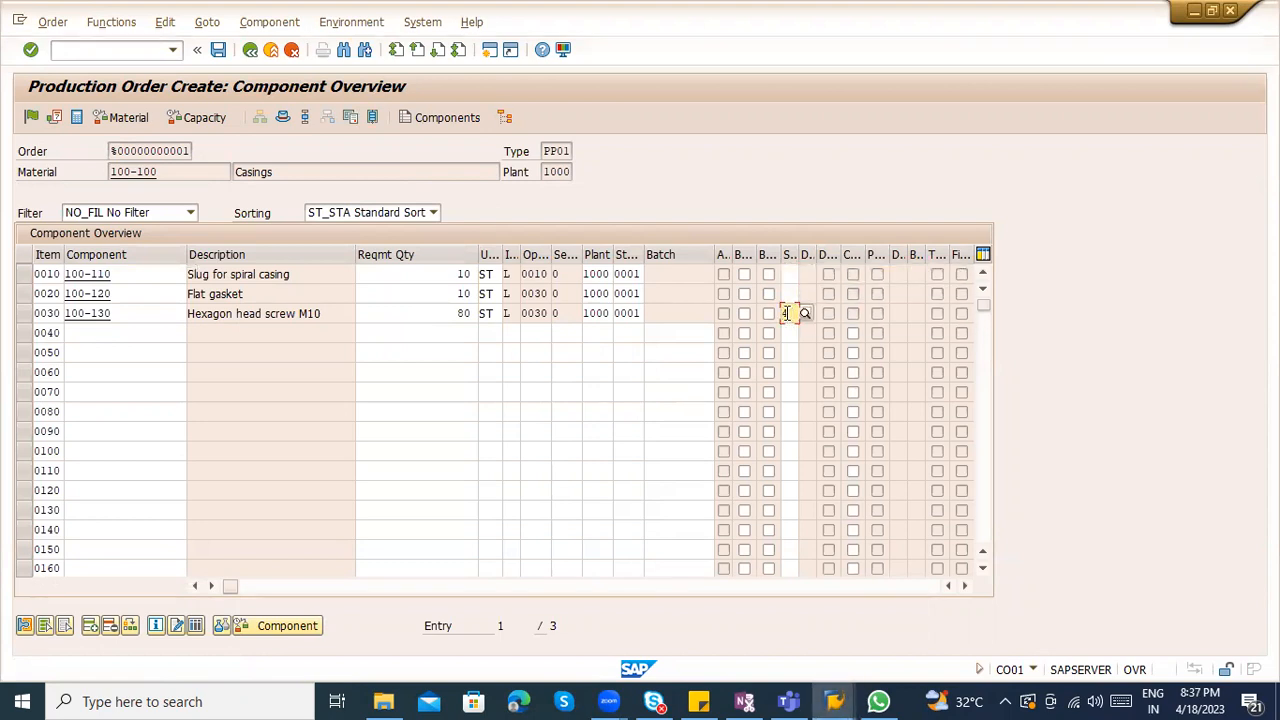
key(Return)
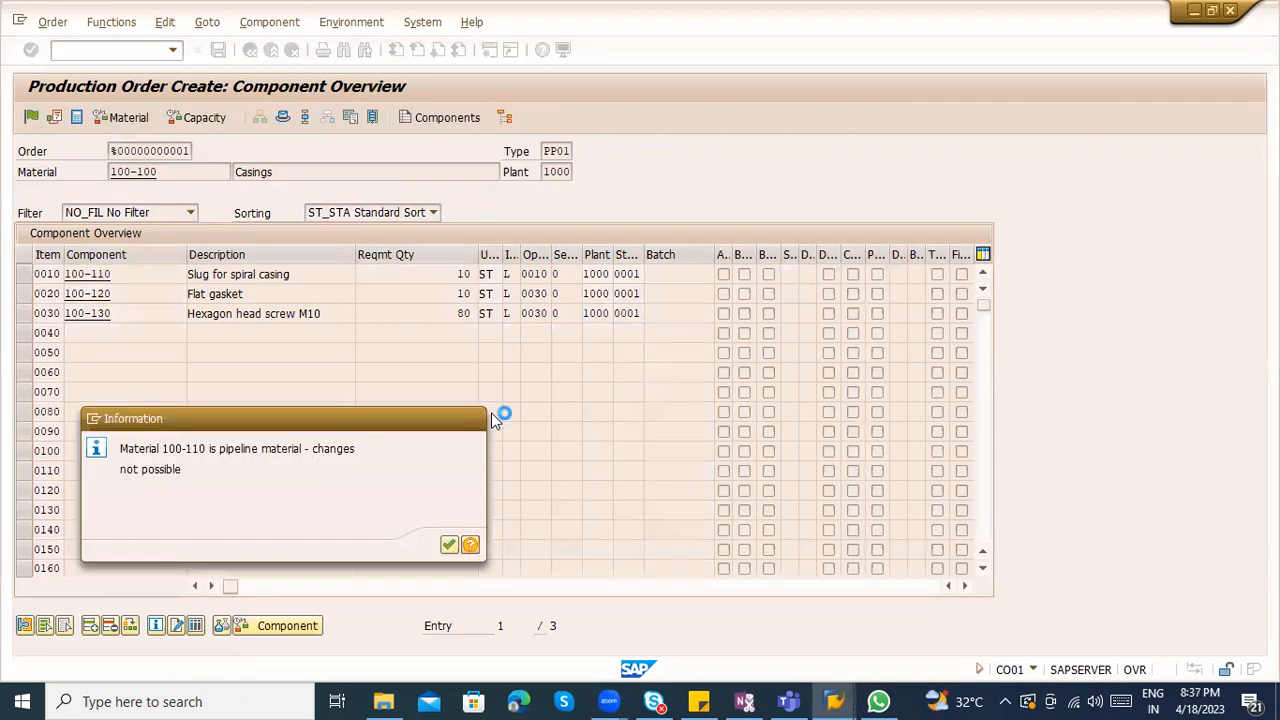
Read the long text of the pipeline material message for component 100-110 and dismiss the information messages
key(F1)
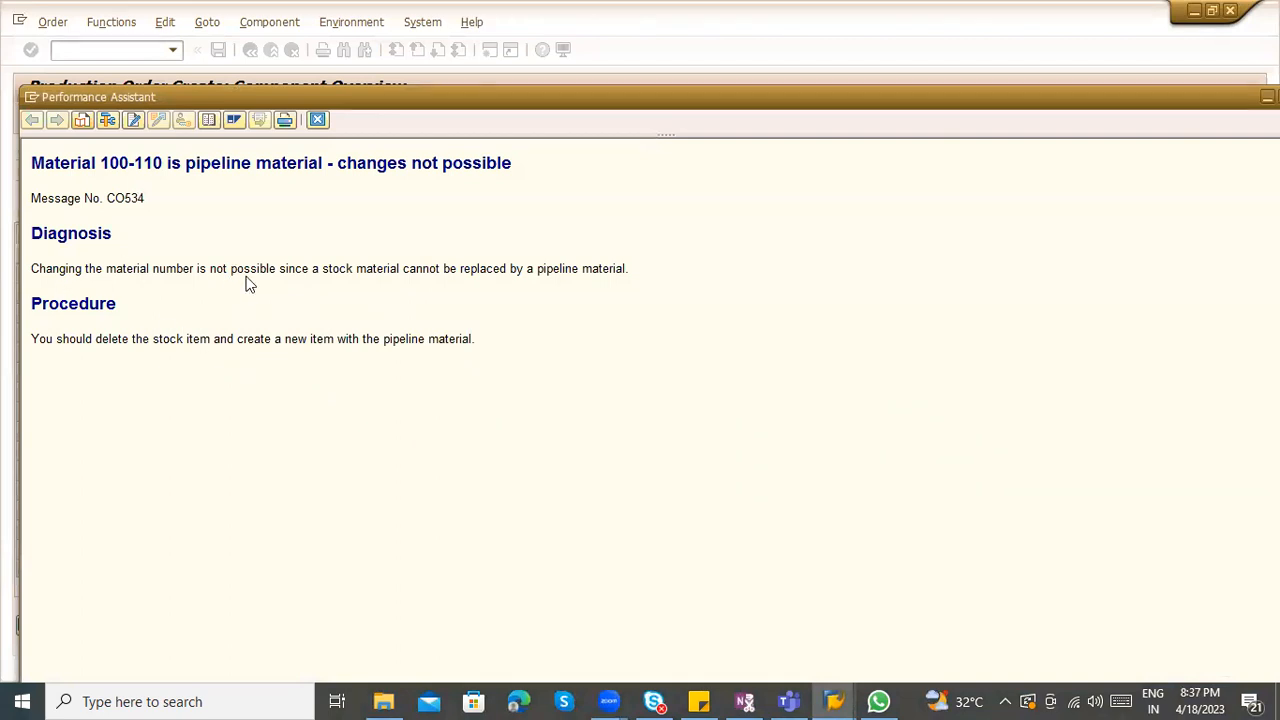
key(Escape)
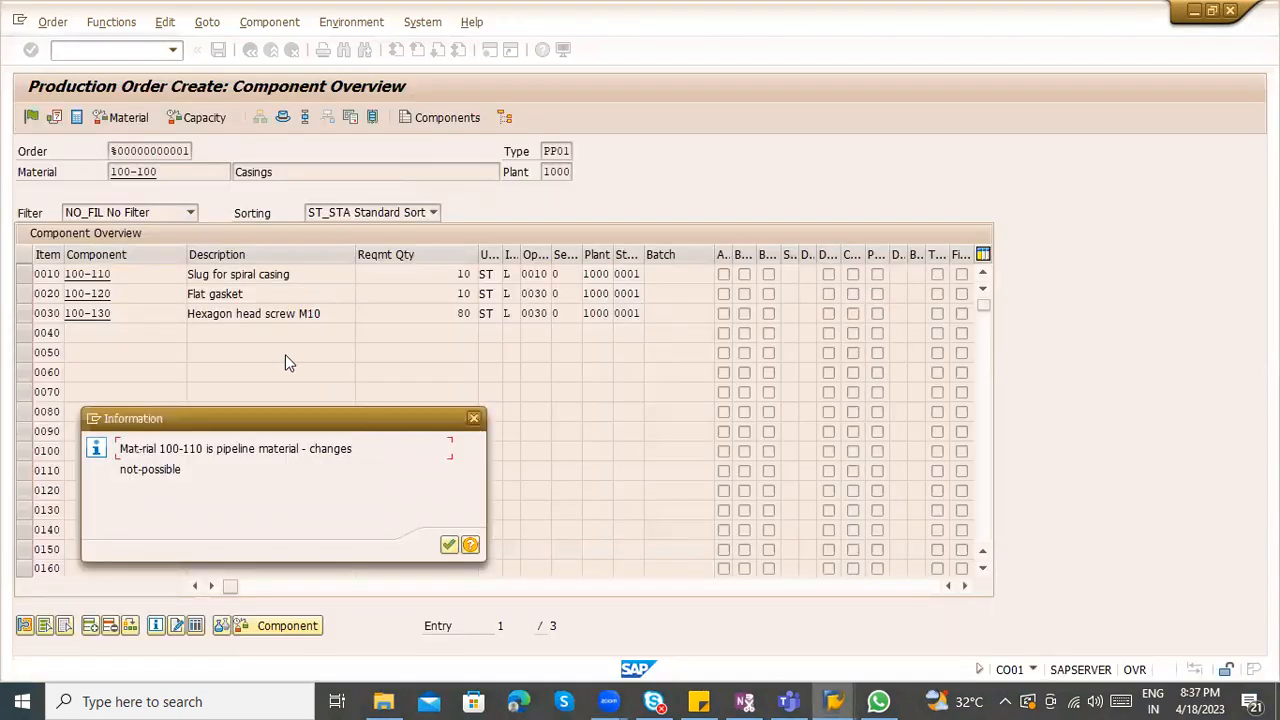
click(449, 545)
key(Return)
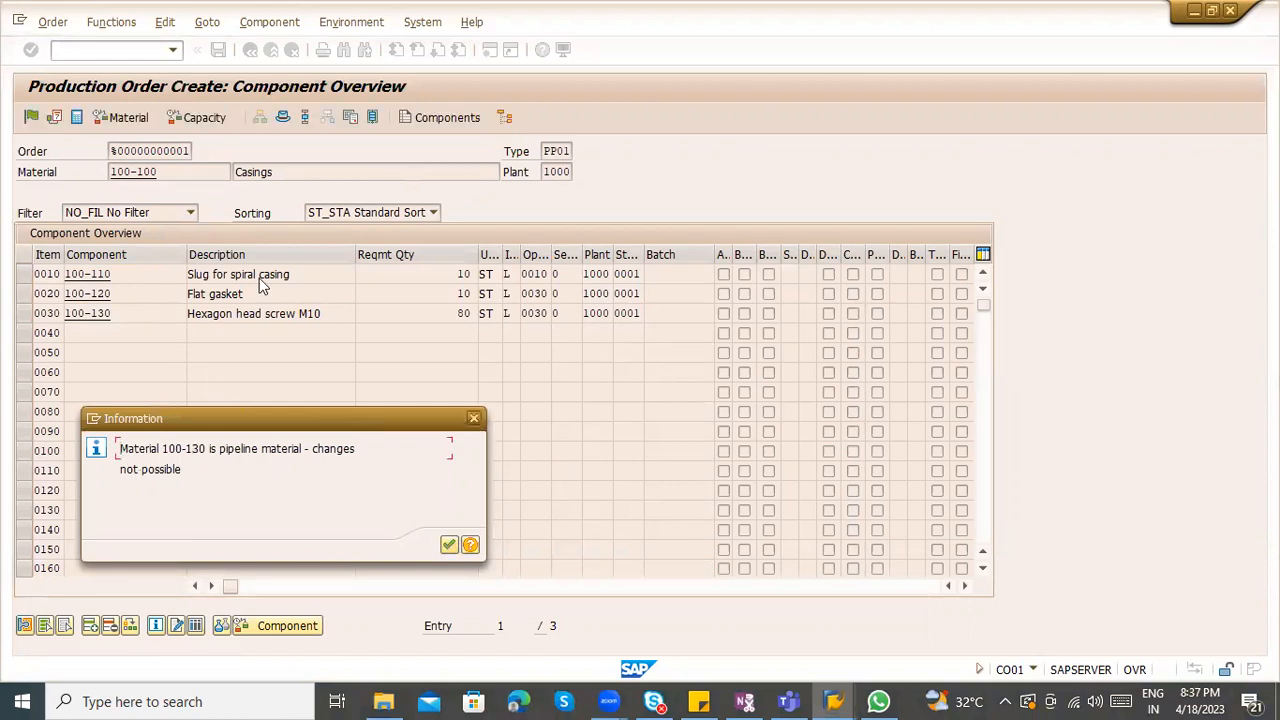
click(449, 545)
Display the material master of component 100-110 from the order, check its additional information and leave the display
double_click(98, 281)
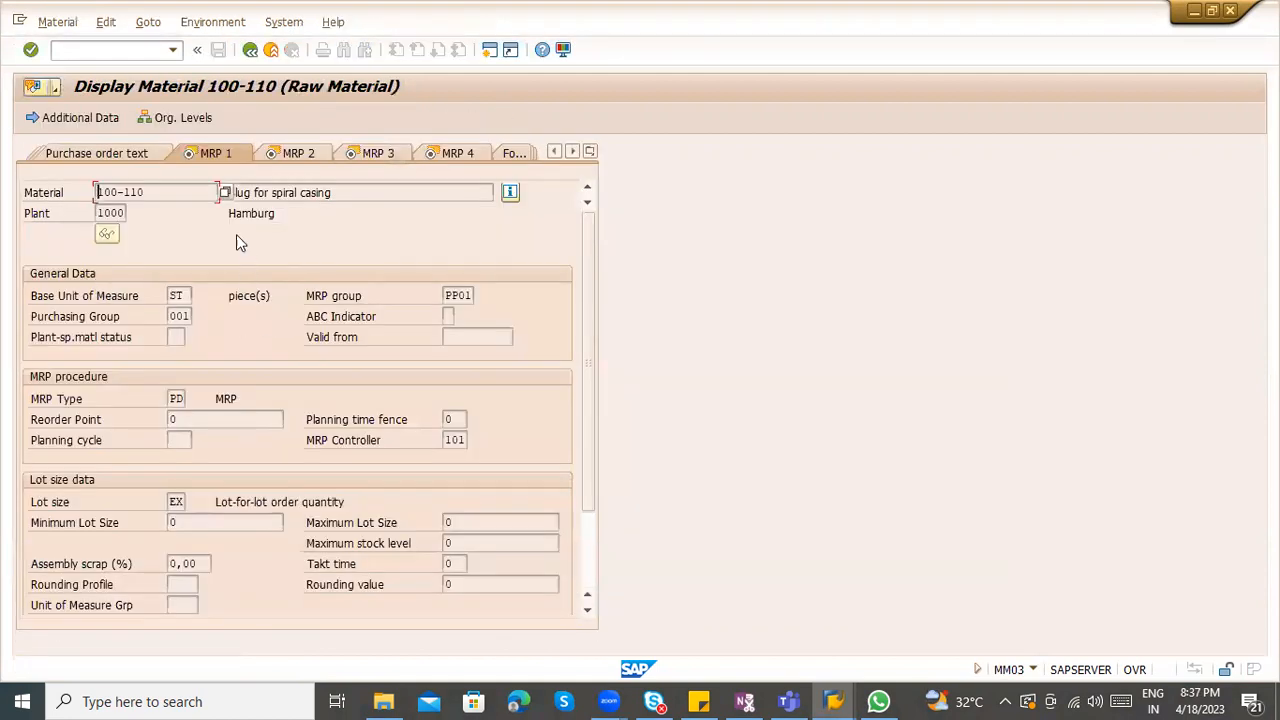
click(510, 194)
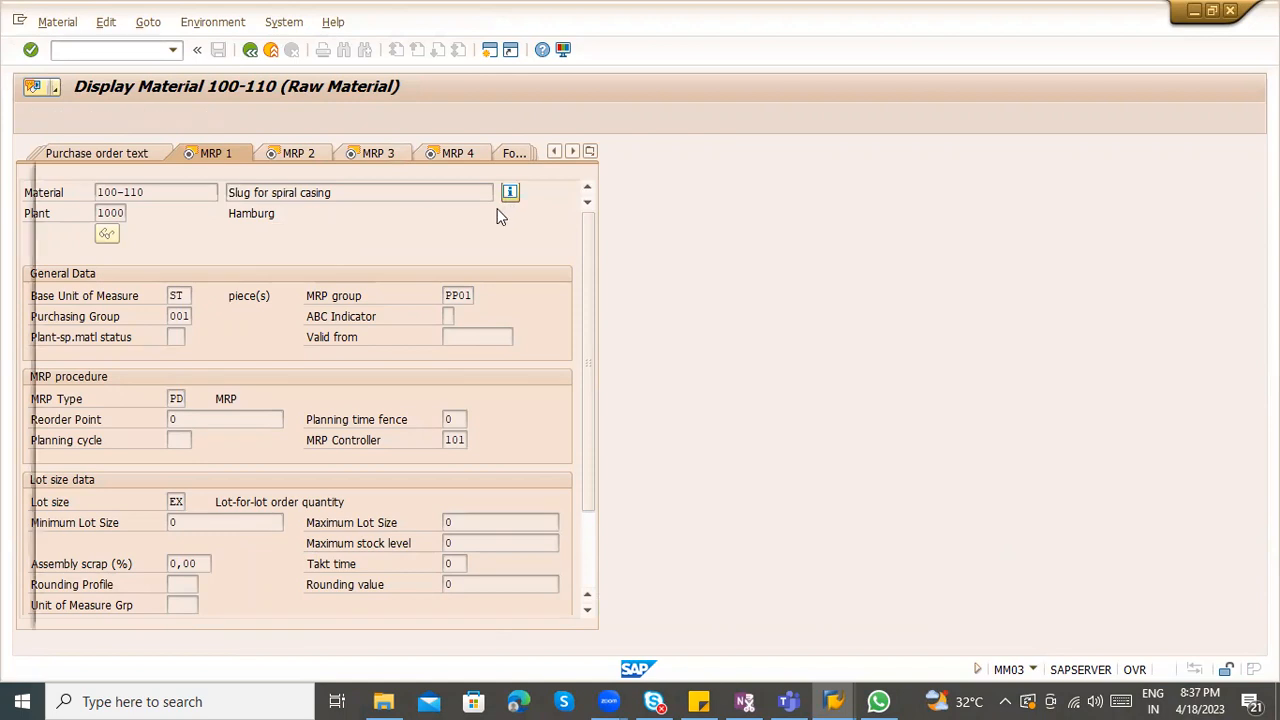
key(Escape)
key(Escape)
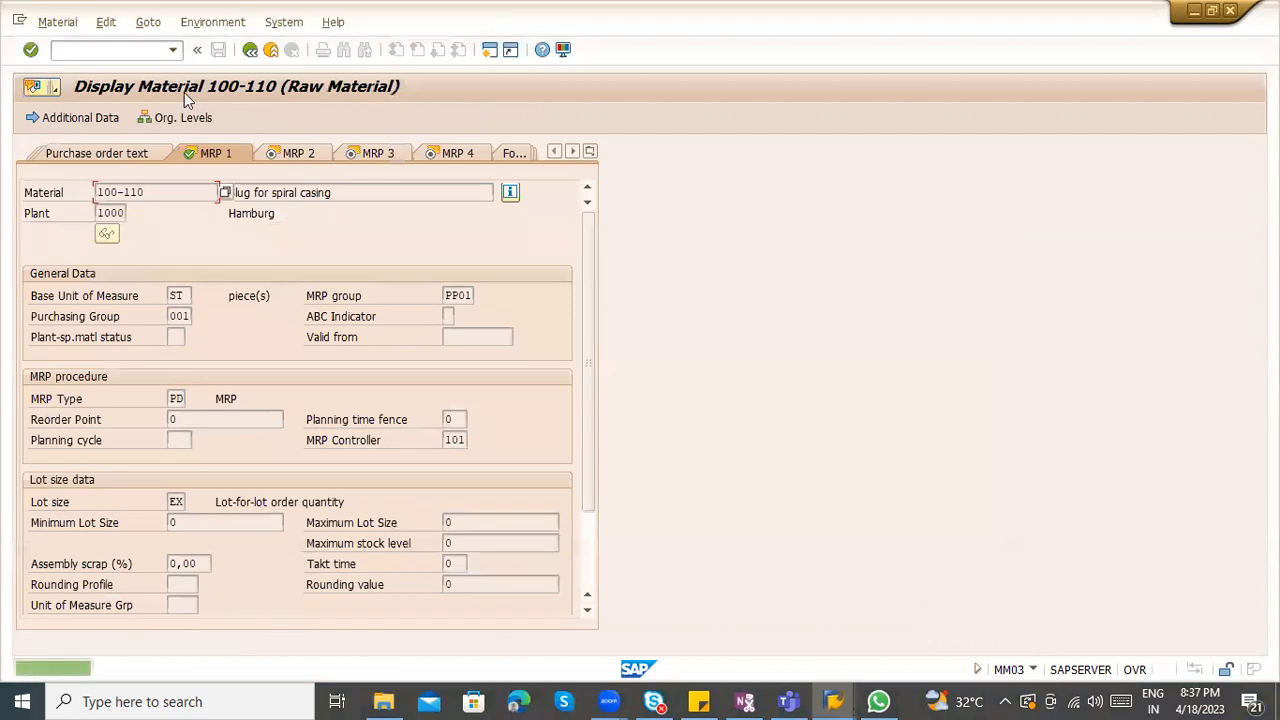
Start a Pipeline info record with transaction ME11 for material 100-110, purchasing organization and plant 1000, with short text Pipeline
click(129, 51)
text(/nme11)
key(Return)
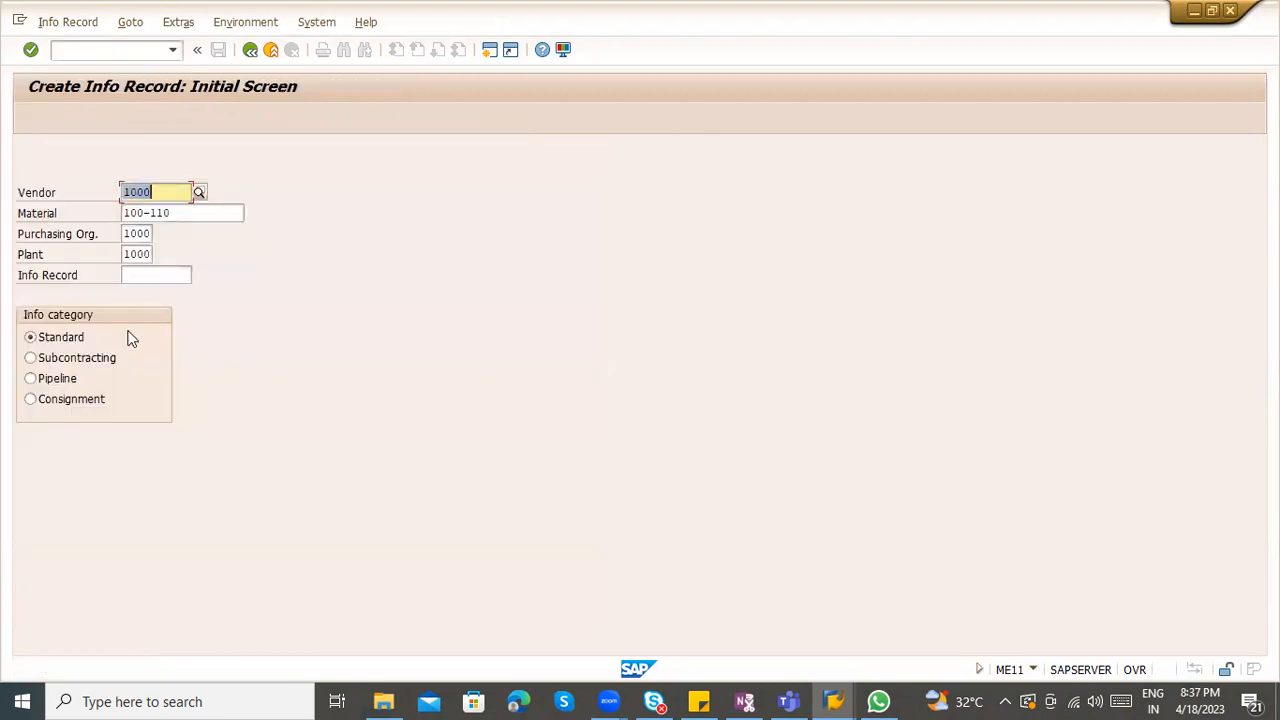
click(88, 402)
key(Return)
key(Return)
text(Pipeline)
key(Return)
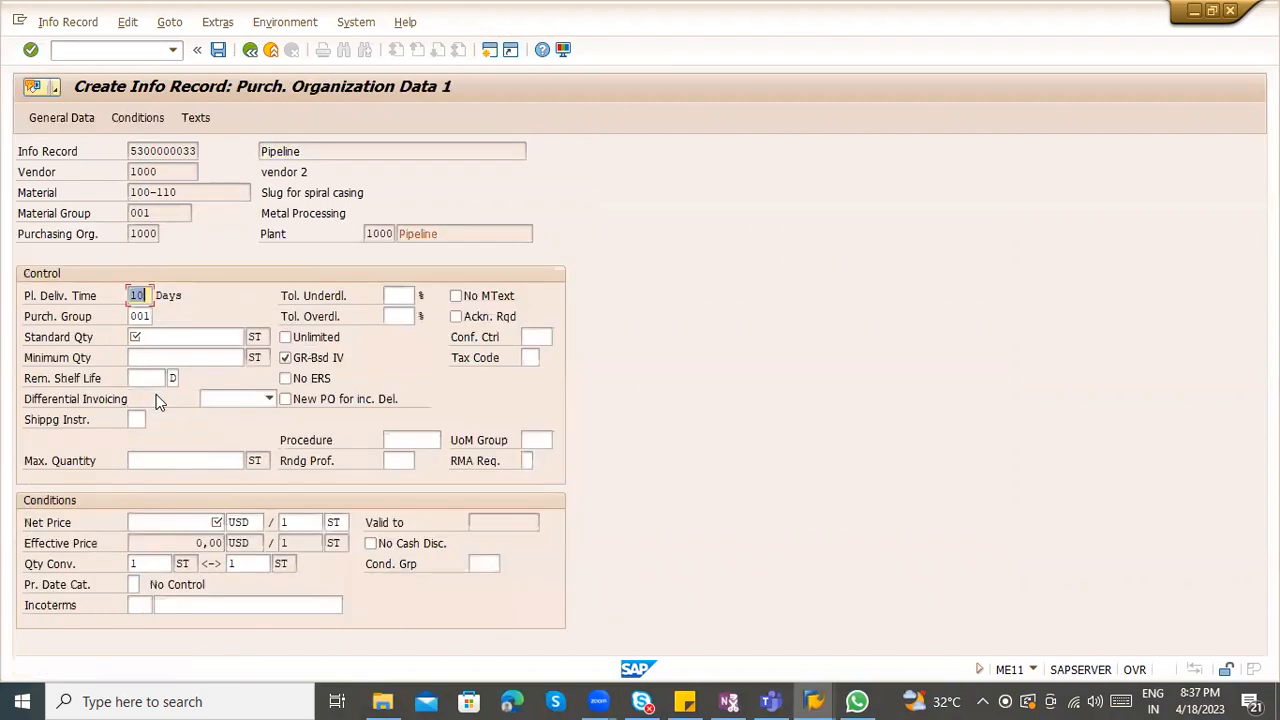
Set the standard quantity and the net price of the 100-110 info record to 1000 each and save it
key(Return)
text(1000)
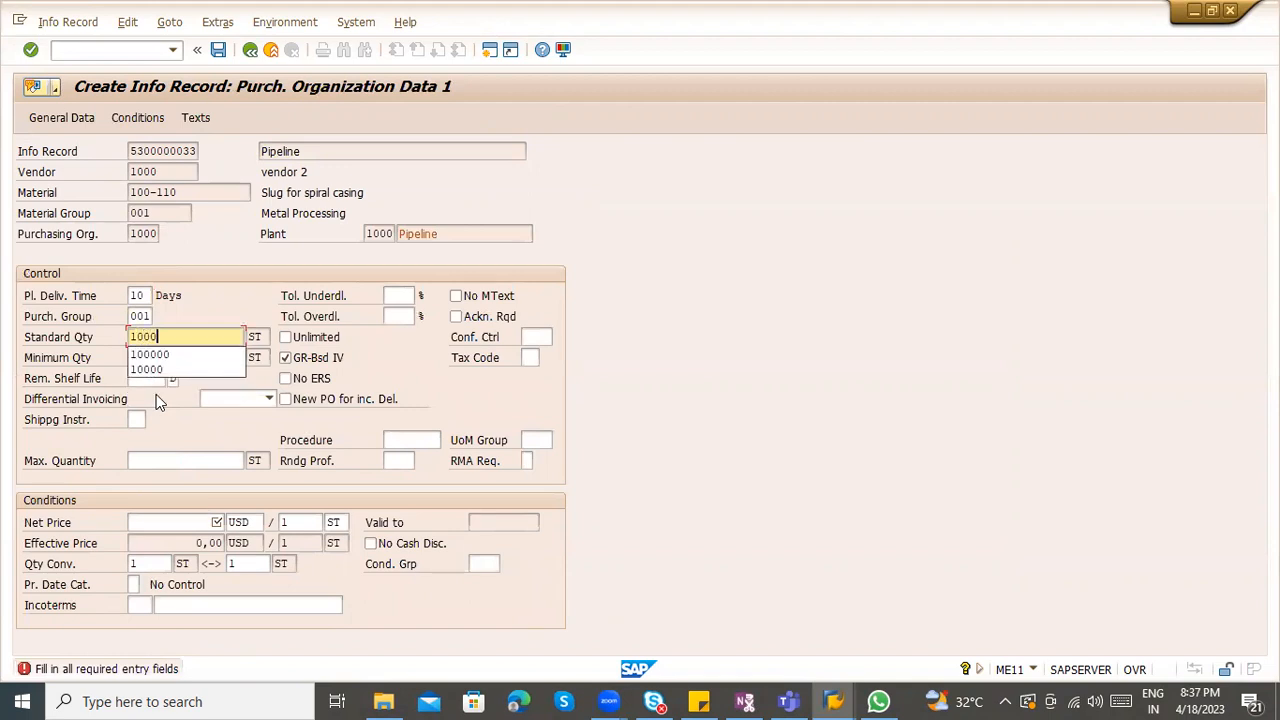
key(Return)
text(1000)
key(ctrl+s)
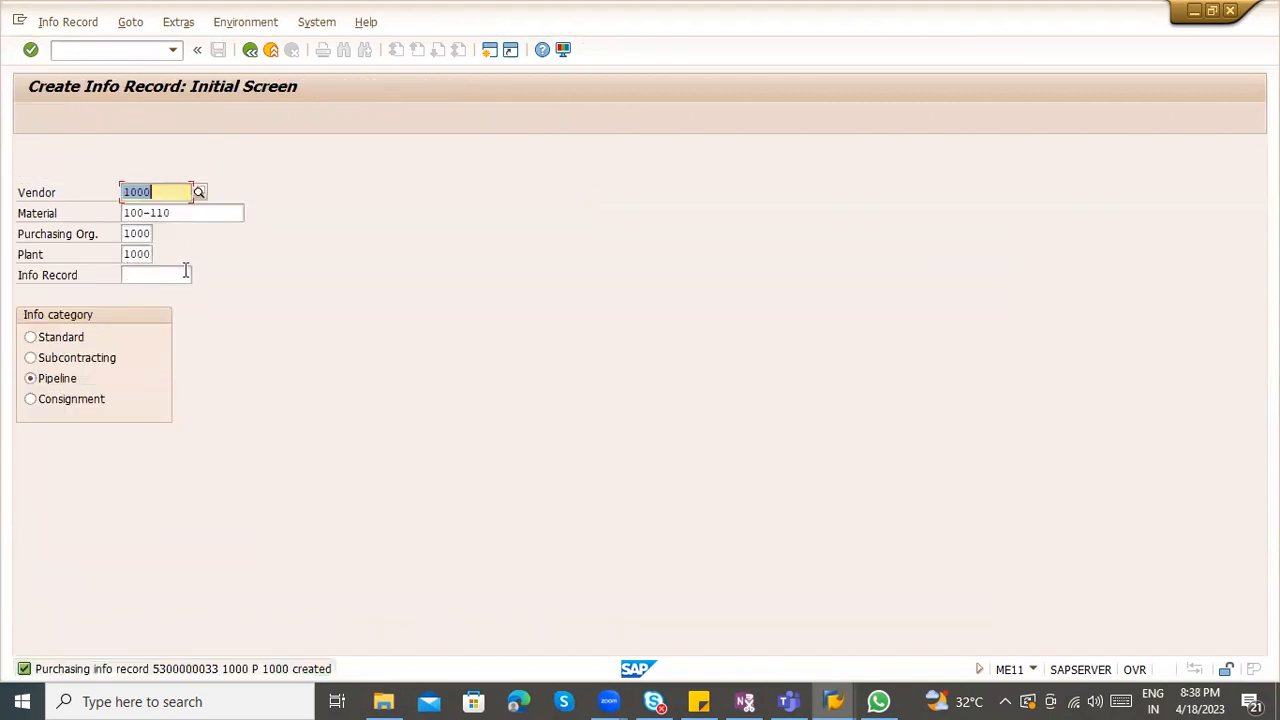
Start a Pipeline info record for material 100-120, checking the reservation's components, and give it the short text Pipeline
key(Tab)
key(BackSpace)
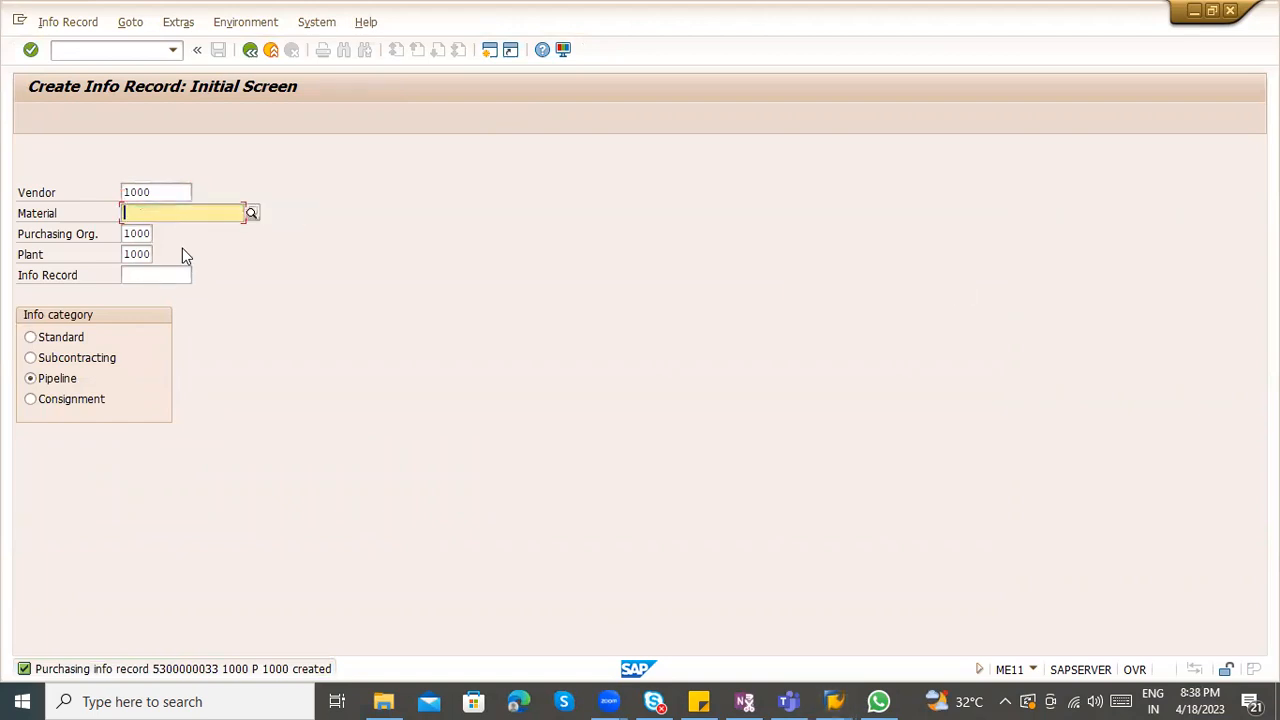
text(100-120)
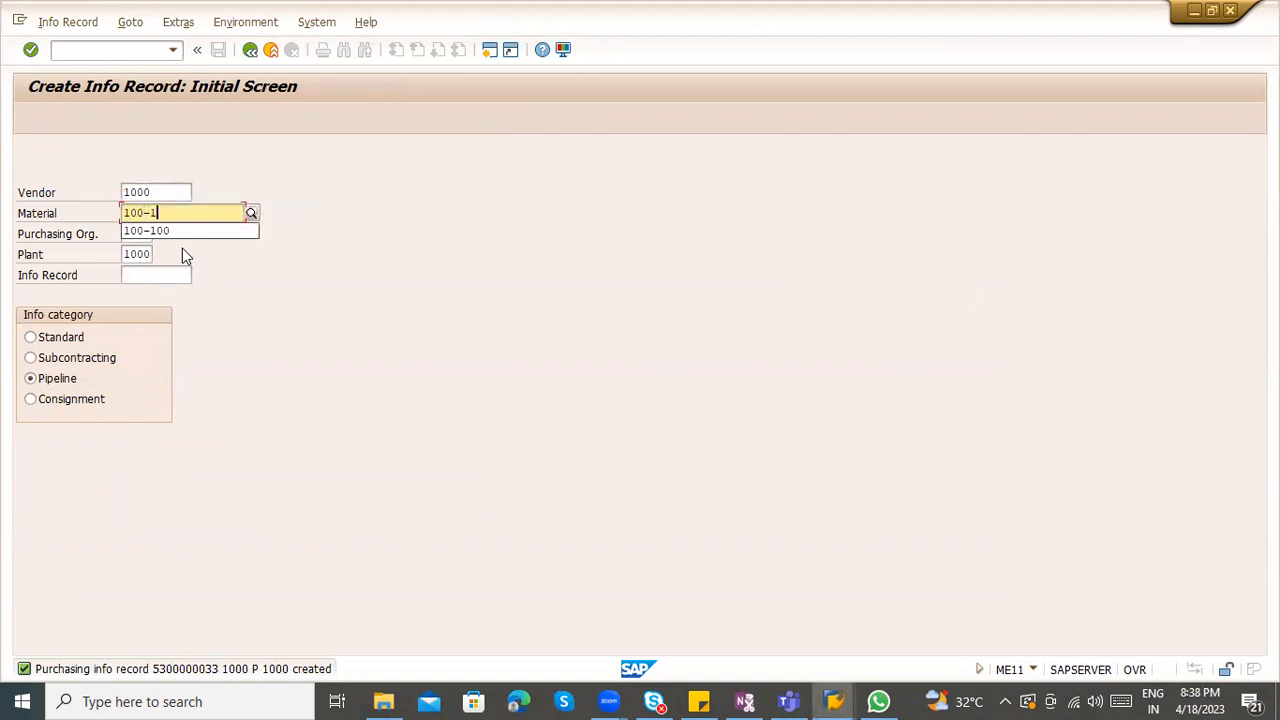
key(Return)
key(alt+Tab)
key(alt+Tab)
key(alt+Tab)
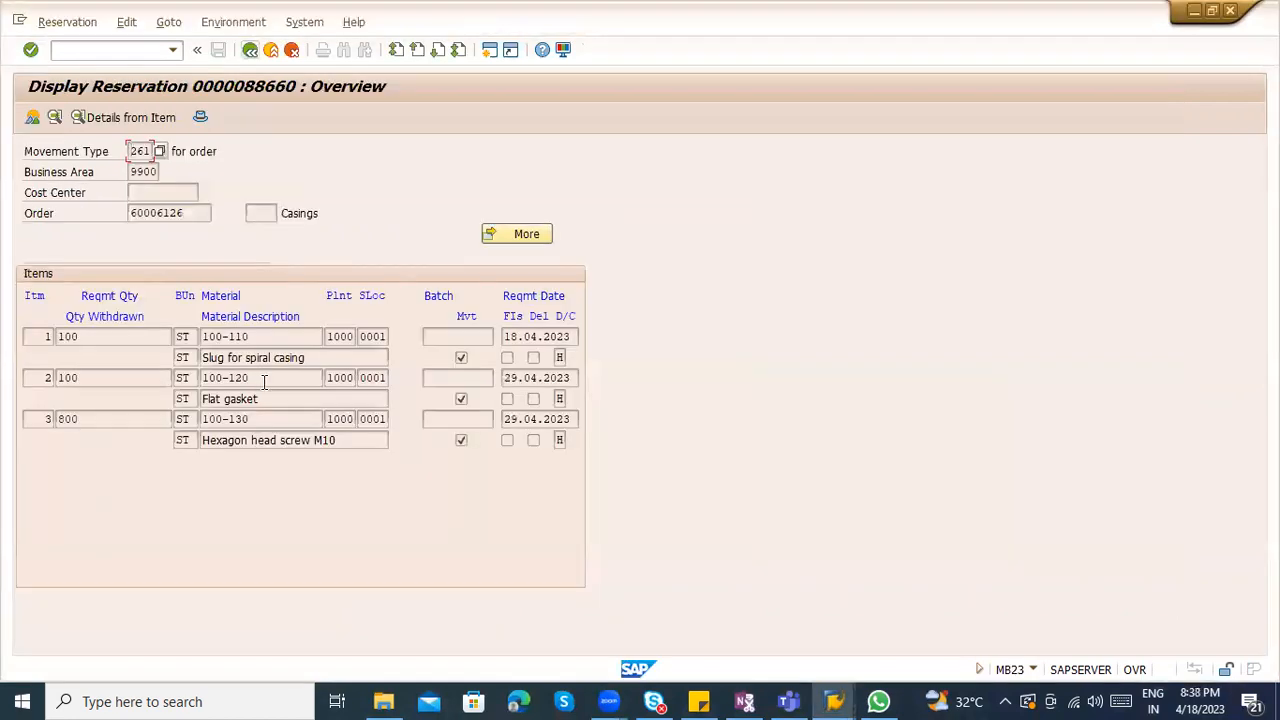
key(alt+Tab)
key(Down)
key(Down)
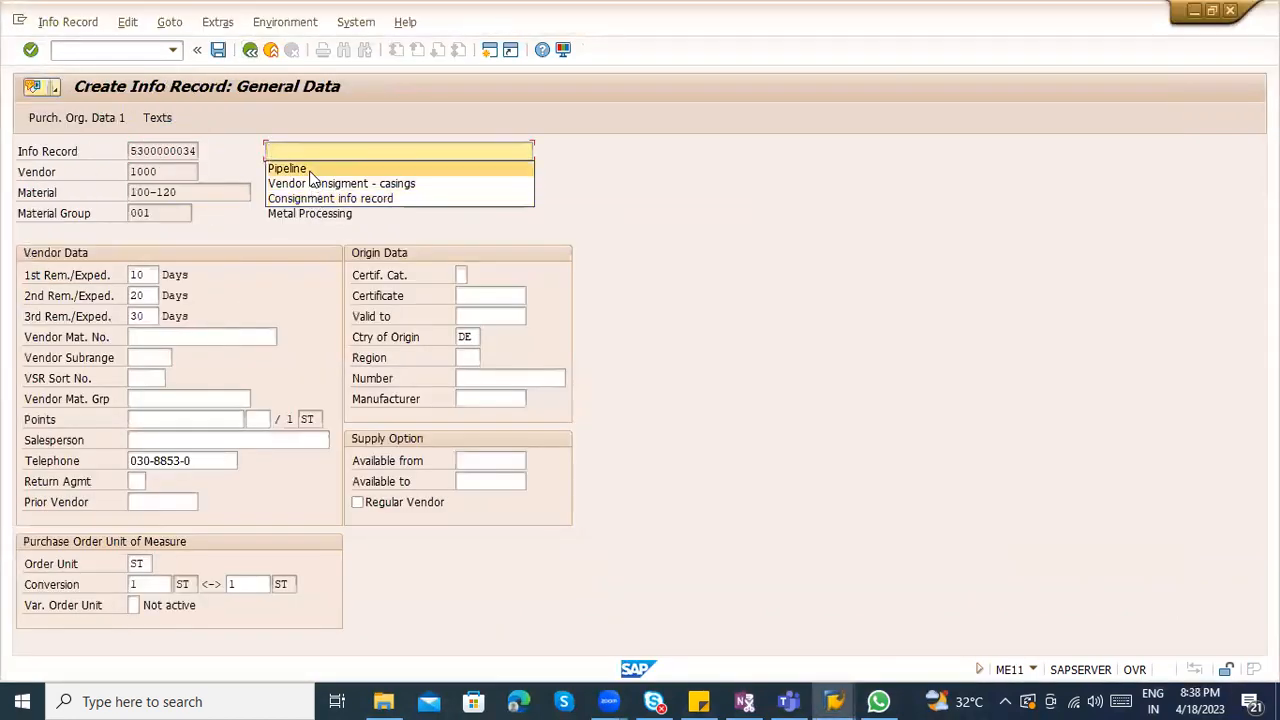
key(Return)
key(Return)
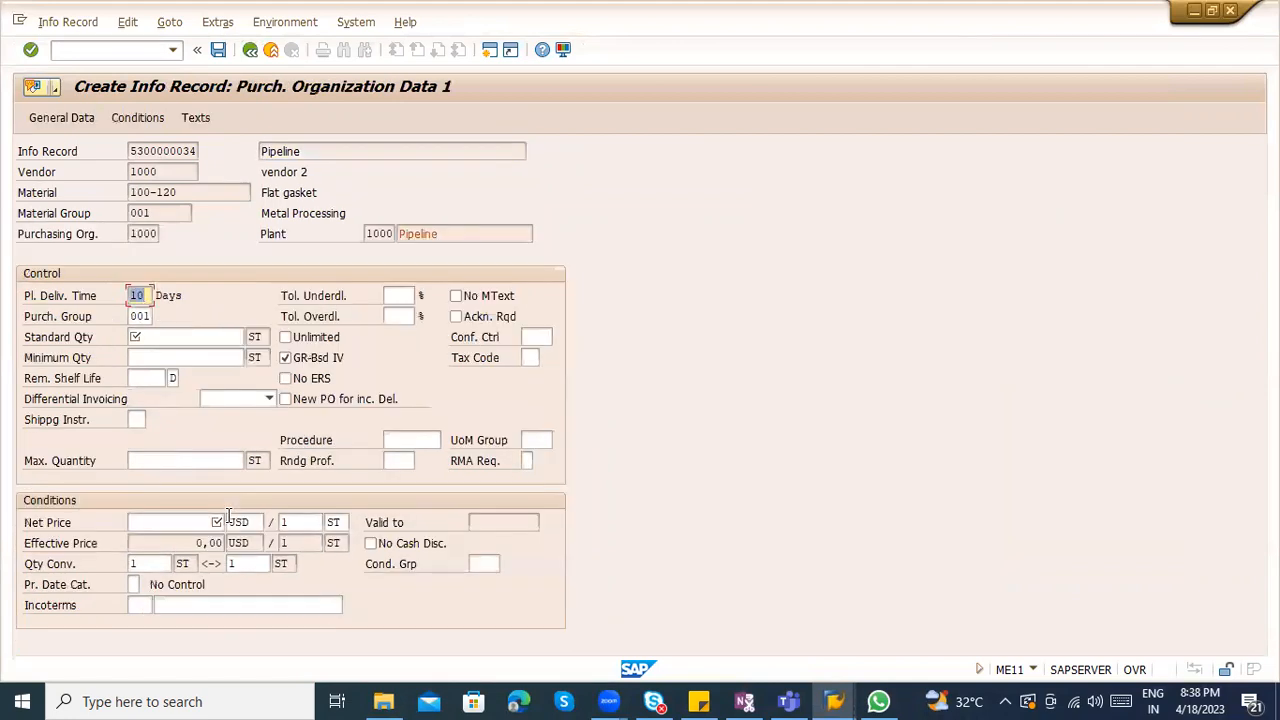
Set the 100-120 info record's standard quantity to 1000, fill in its net price and save it
click(168, 343)
click(178, 368)
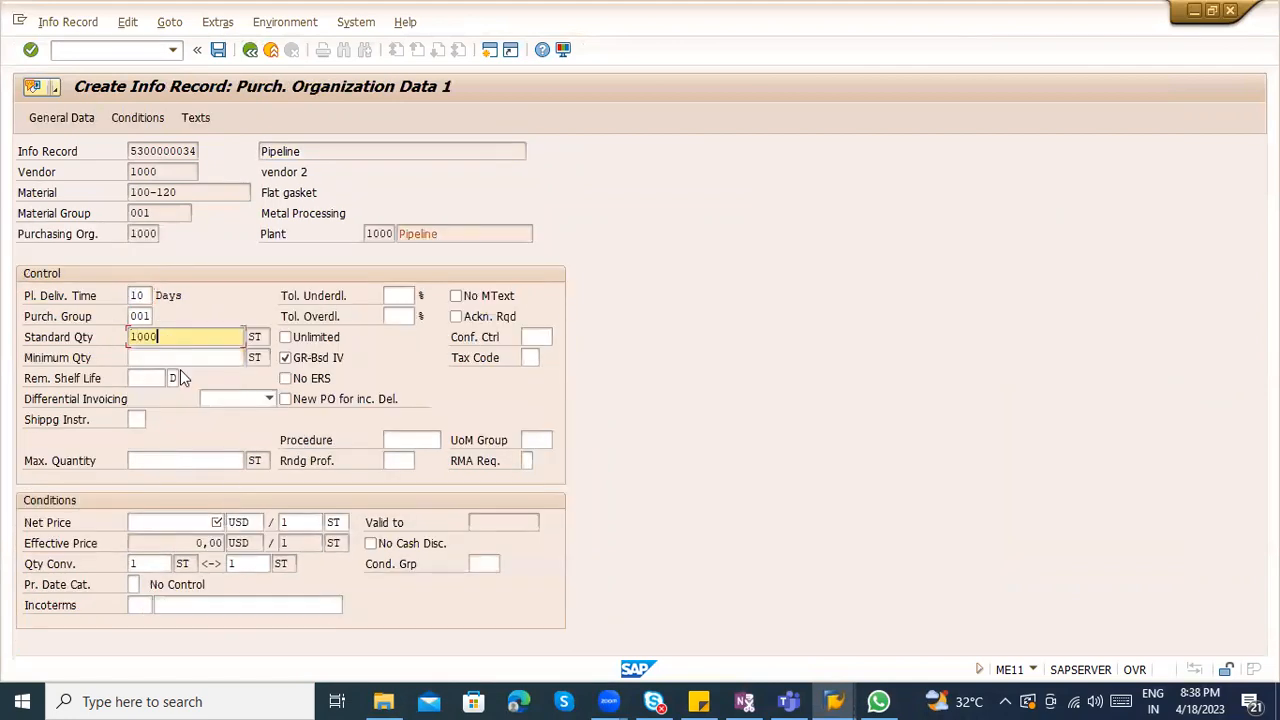
click(206, 525)
click(212, 540)
key(ctrl+s)
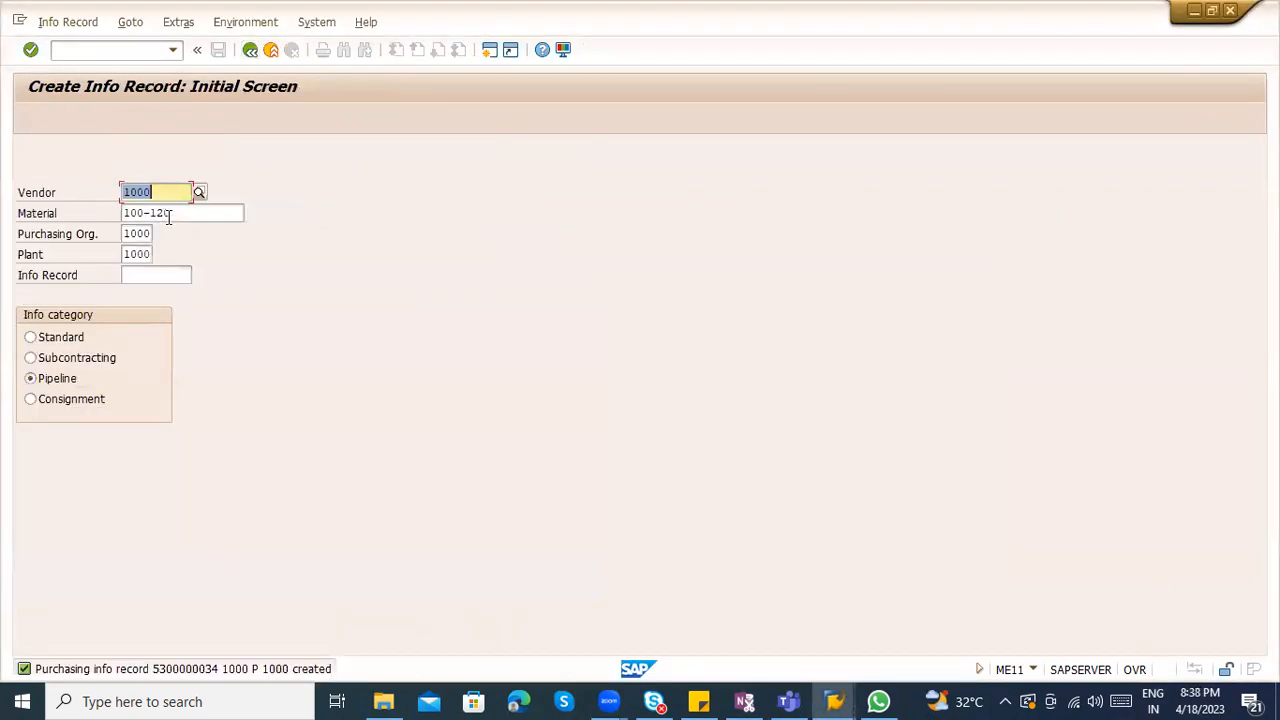
Start a Pipeline info record for material 100-130 in plant 1000
click(168, 213)
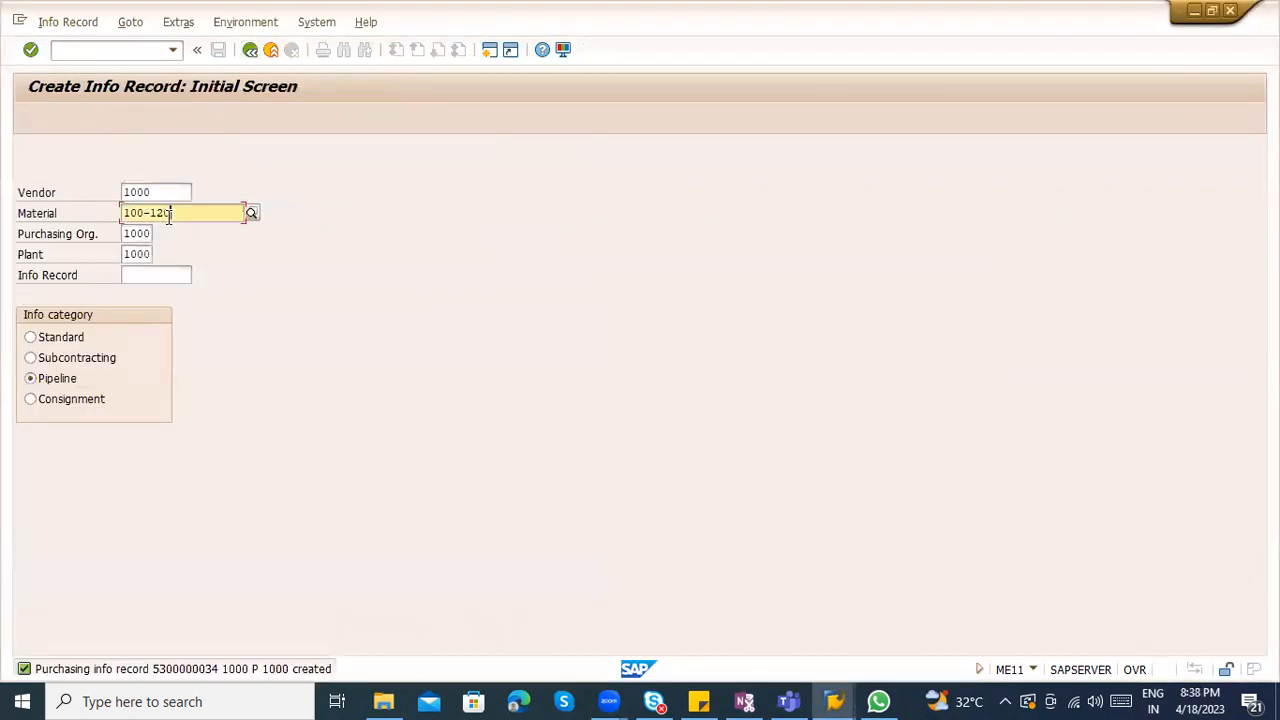
key(BackSpace)
key(BackSpace)
text(30)
key(Return)
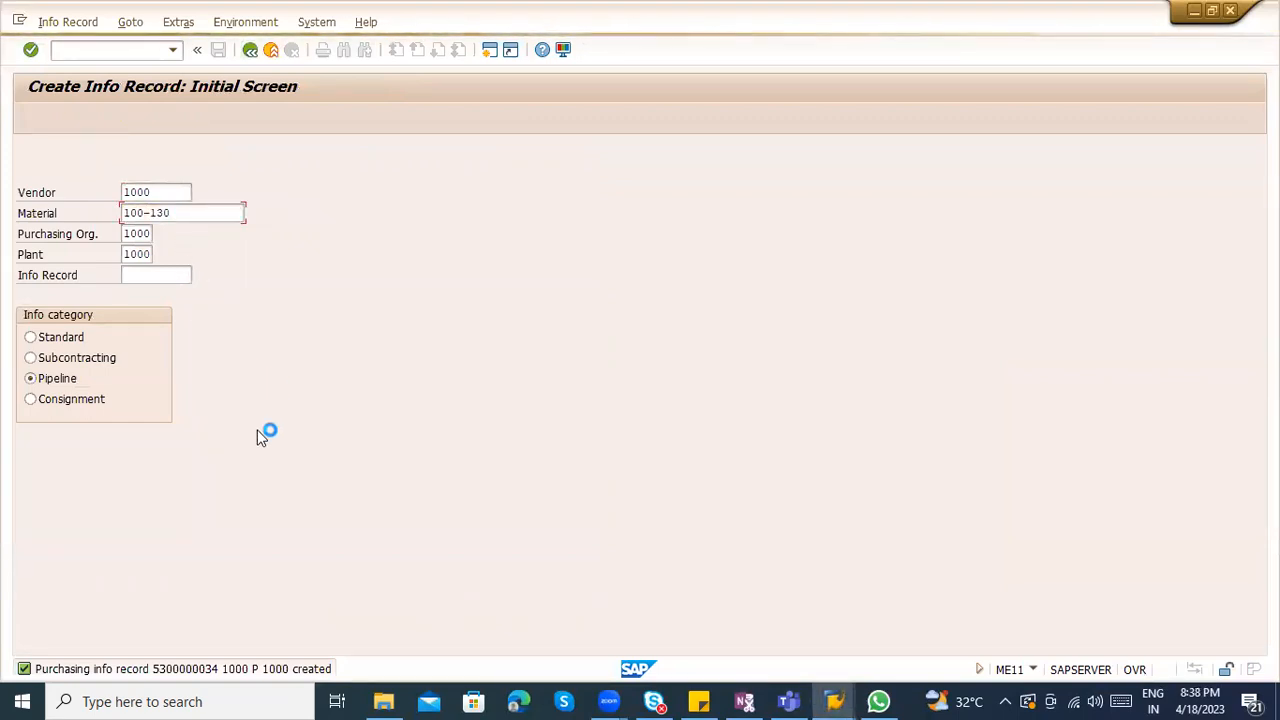
key(Return)
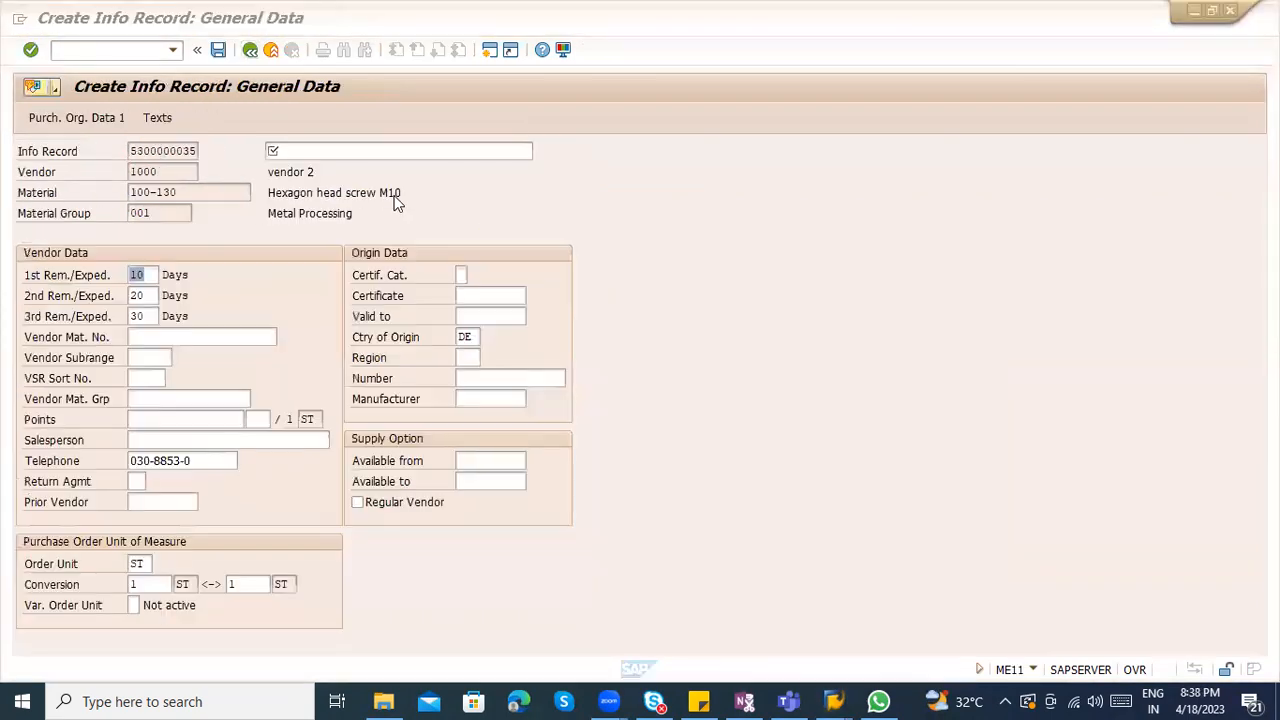
Give the 100-130 info record the short text Pipeline and continue to its purchasing organization data
click(390, 152)
click(390, 182)
drag(422, 151, 236, 149)
key(BackSpace)
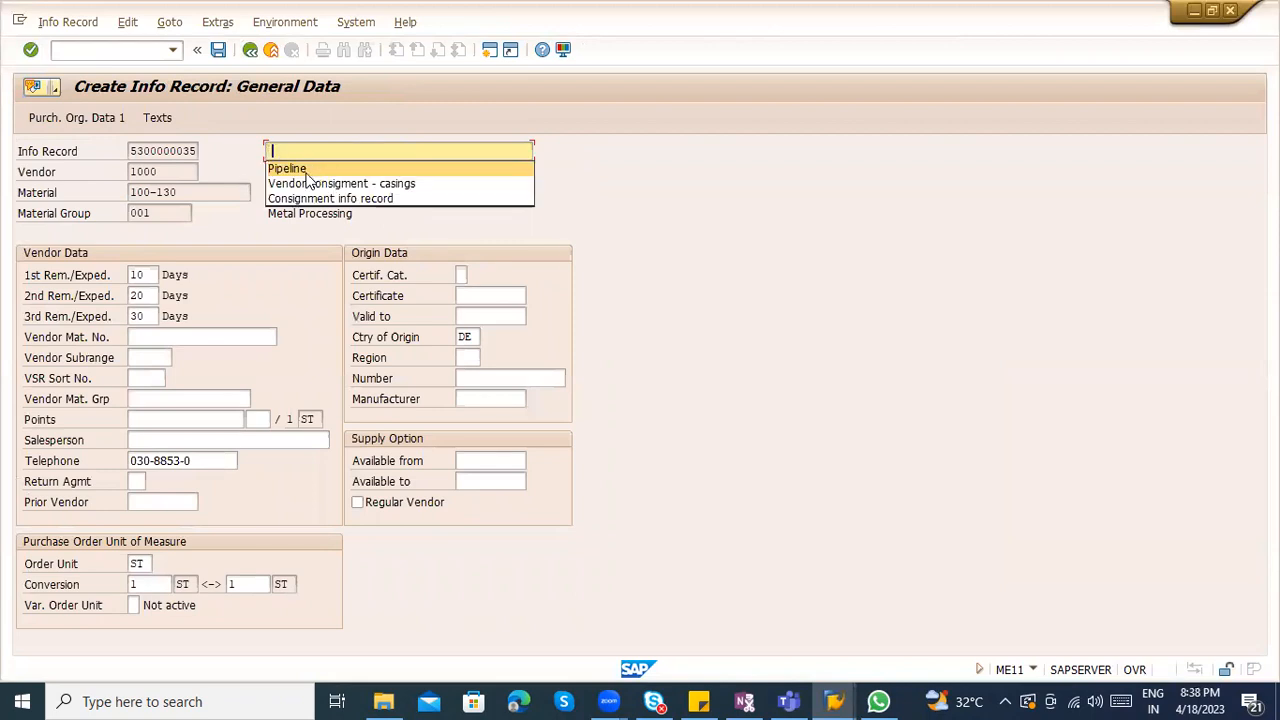
key(Return)
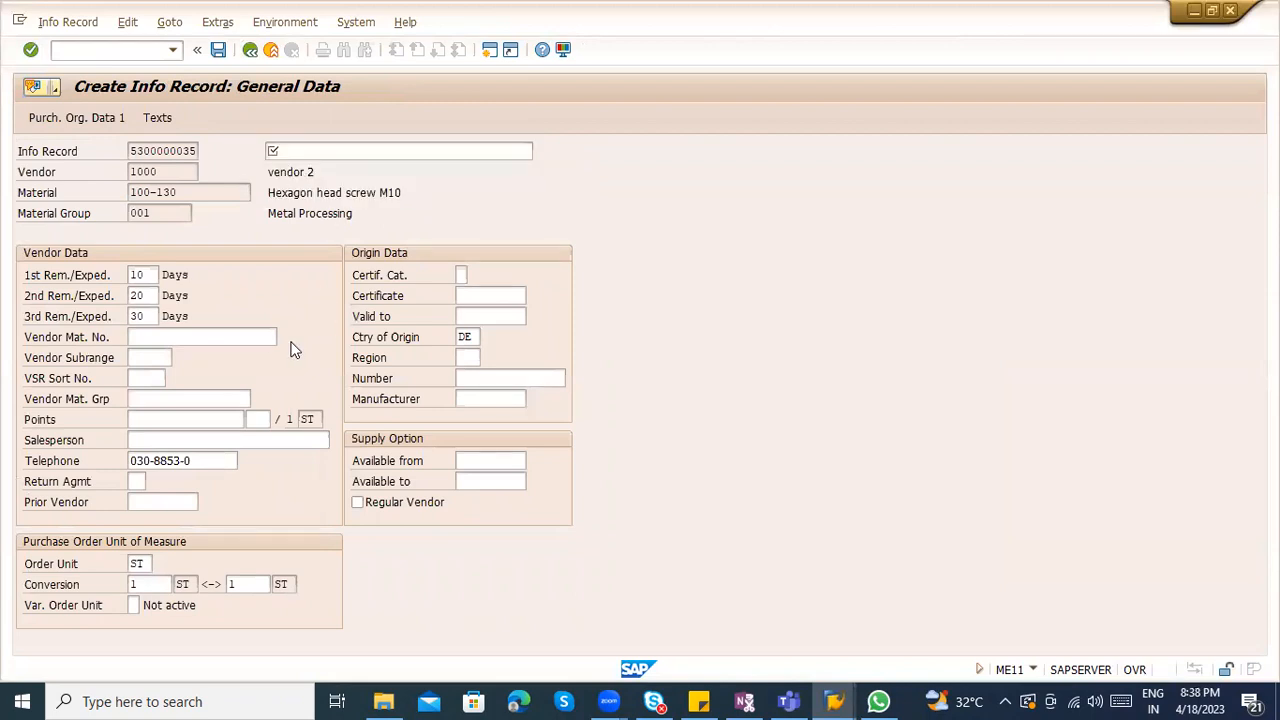
click(303, 157)
click(313, 168)
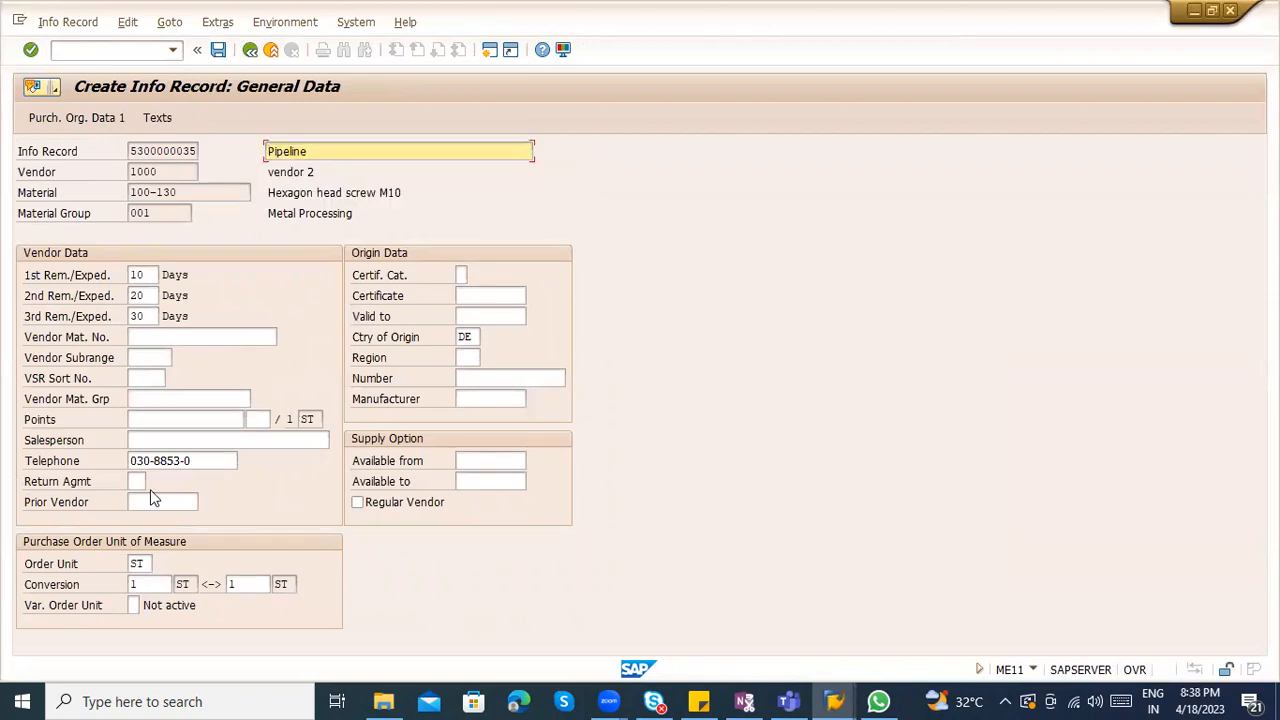
key(Return)
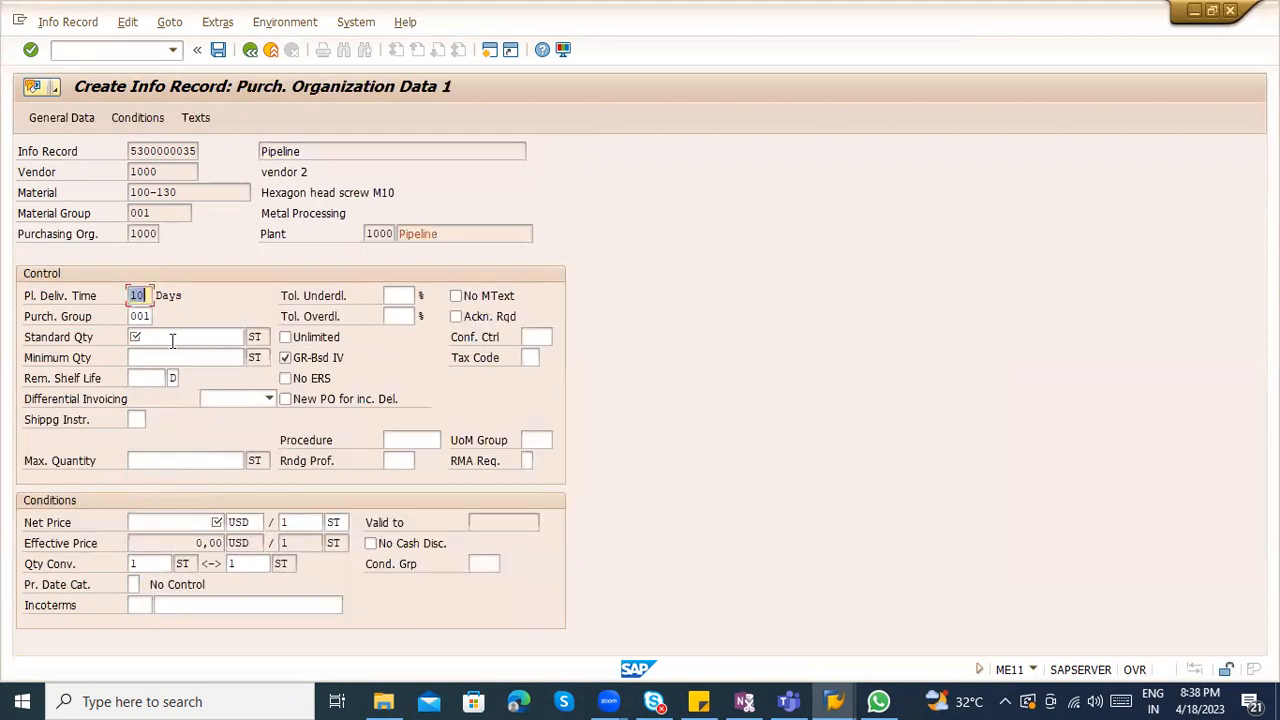
Set the standard quantity and the net price of the 100-130 info record to 1000 each and save it
click(172, 341)
click(177, 352)
click(216, 523)
click(222, 550)
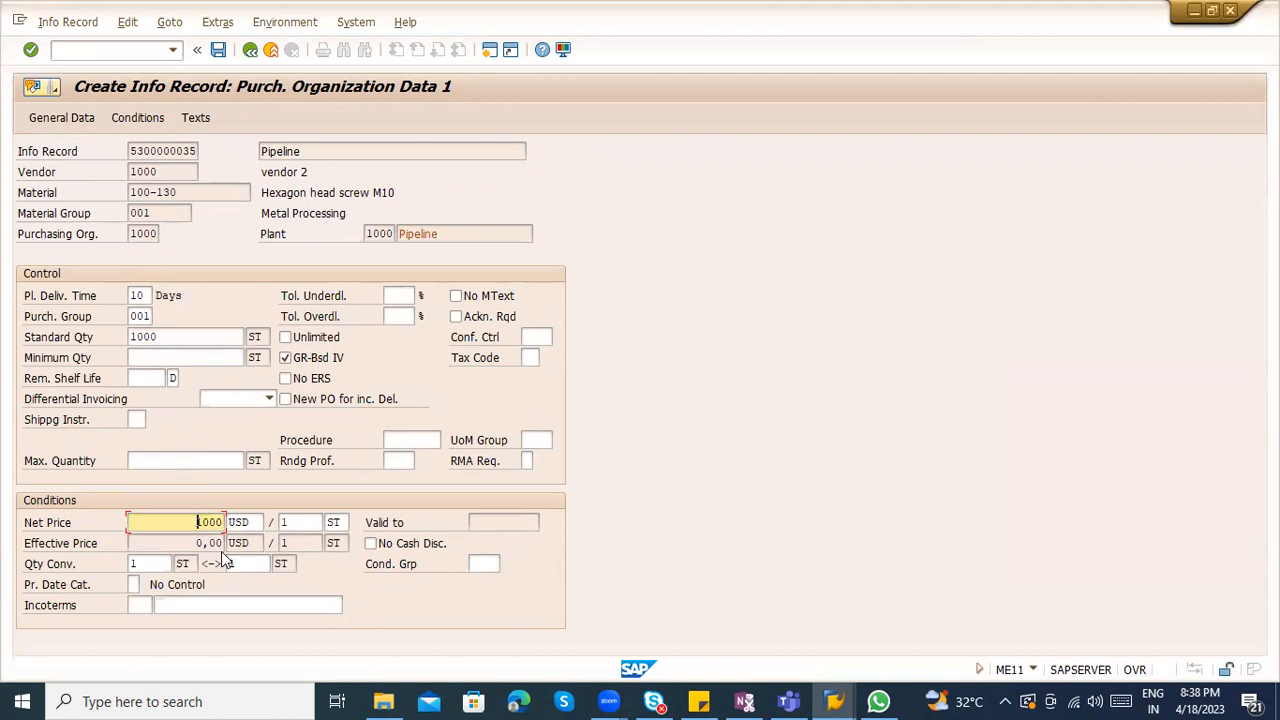
key(ctrl+s)
Go to transaction MIGO and load the goods issue for the existing production order of the casings
click(102, 44)
text(/nme12)
key(Return)
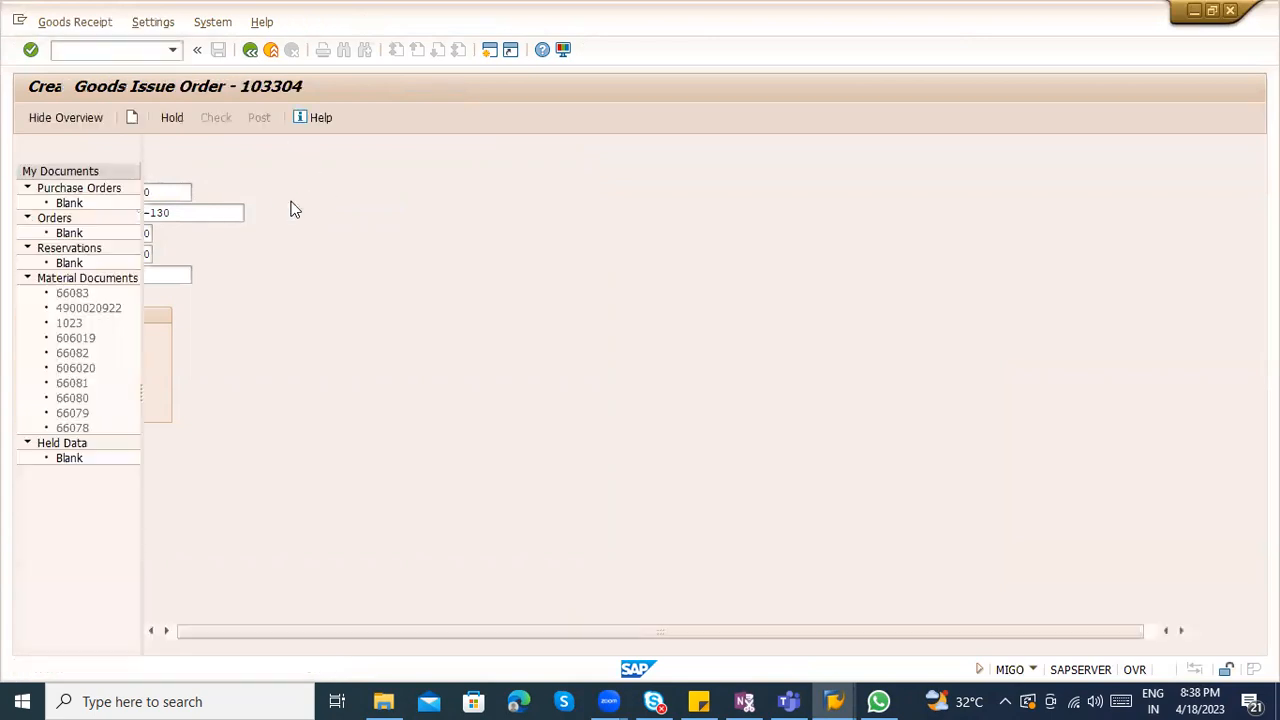
text(60006126)
key(Return)
Mark the three component items of the goods issue as OK and check the document for posting
click(483, 375)
click(483, 357)
scroll(253, 605, down, 2)
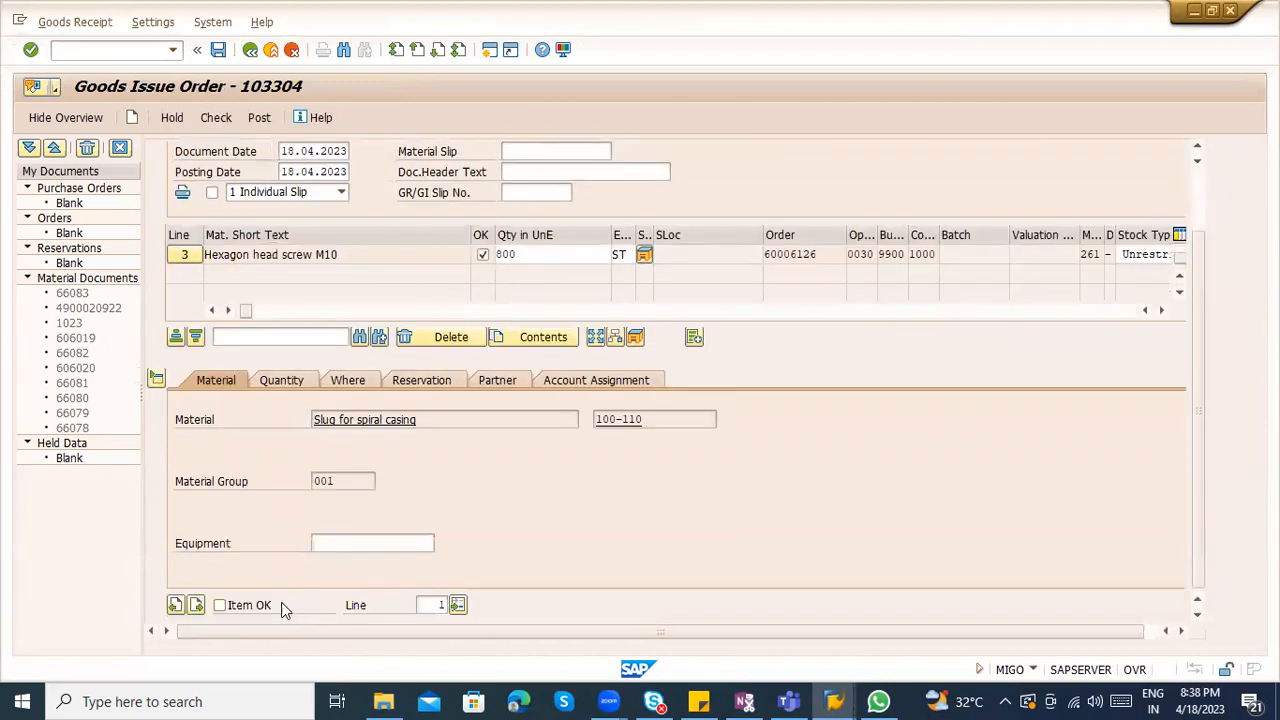
click(216, 118)
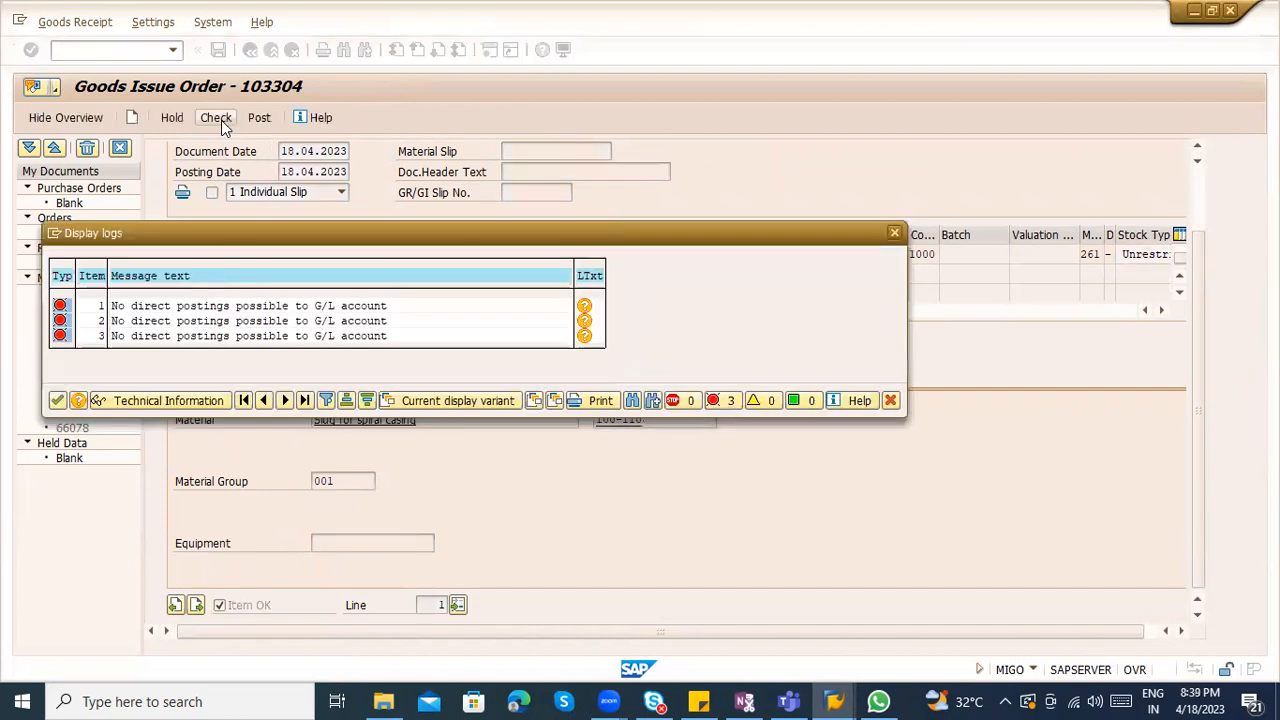
Recheck the goods issue with the account assignment details shown and read the long text of the first item's message
key(Escape)
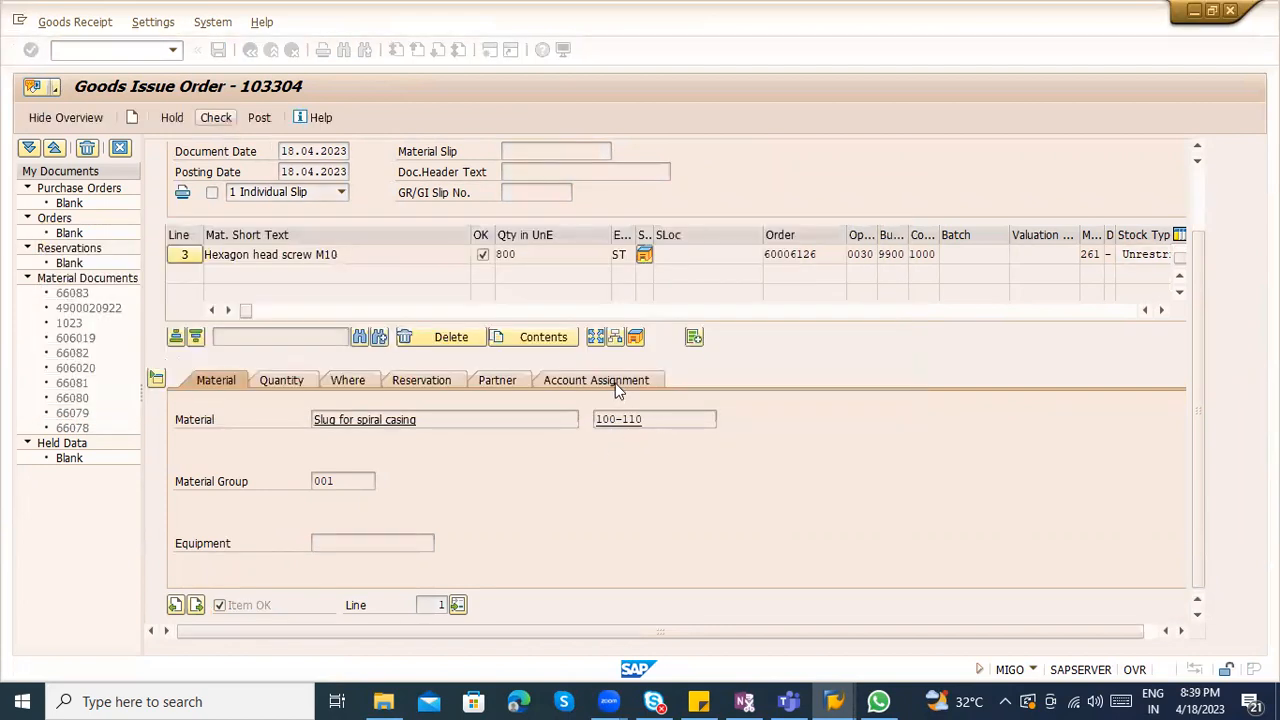
click(615, 381)
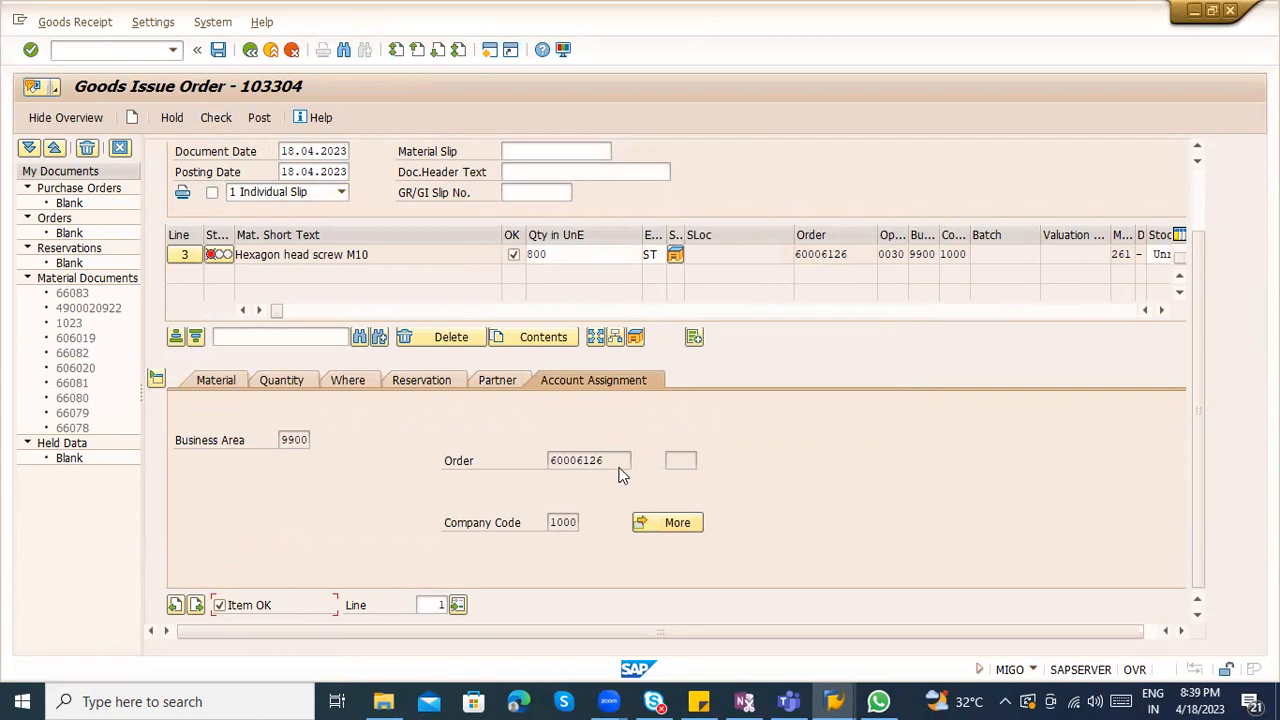
click(216, 117)
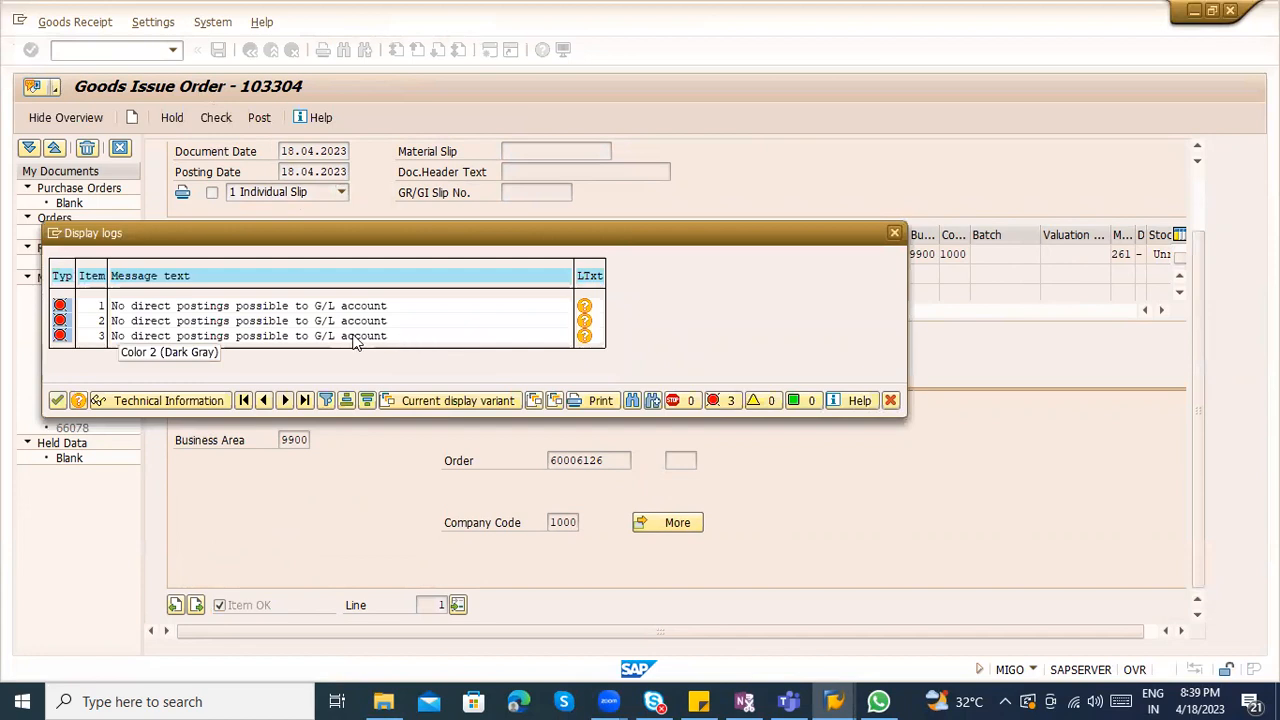
click(585, 308)
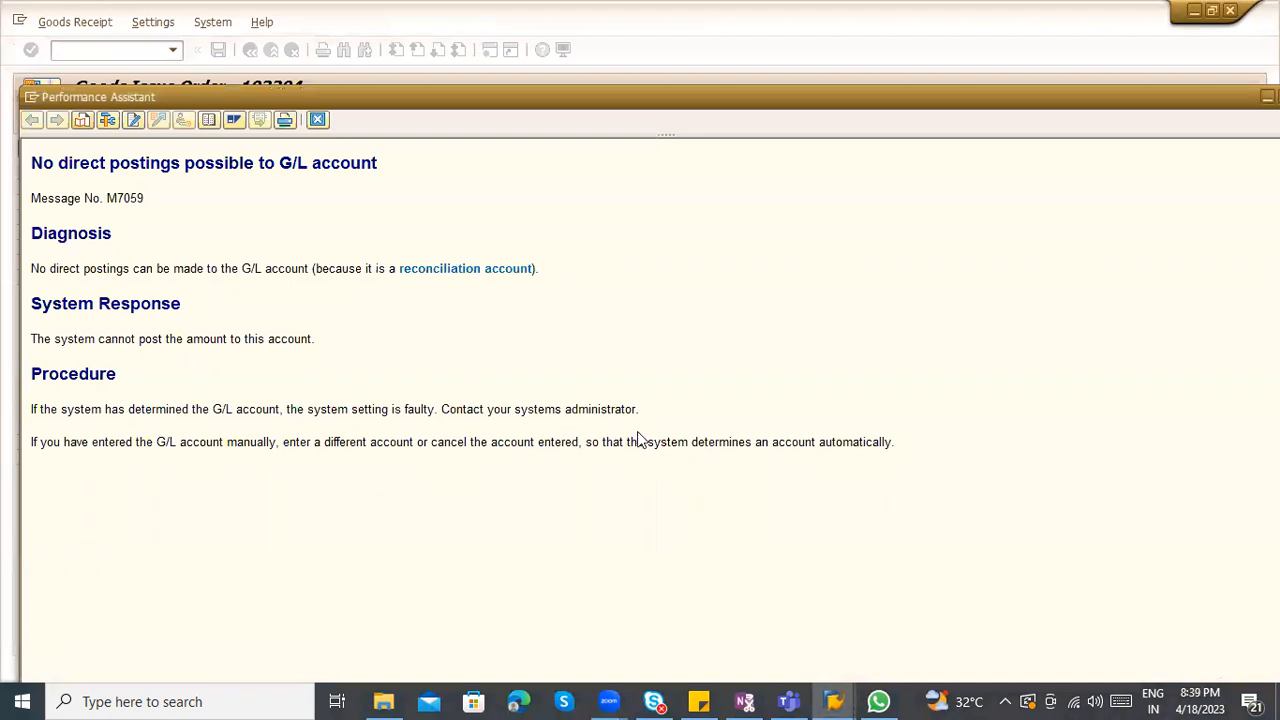
key(Escape)
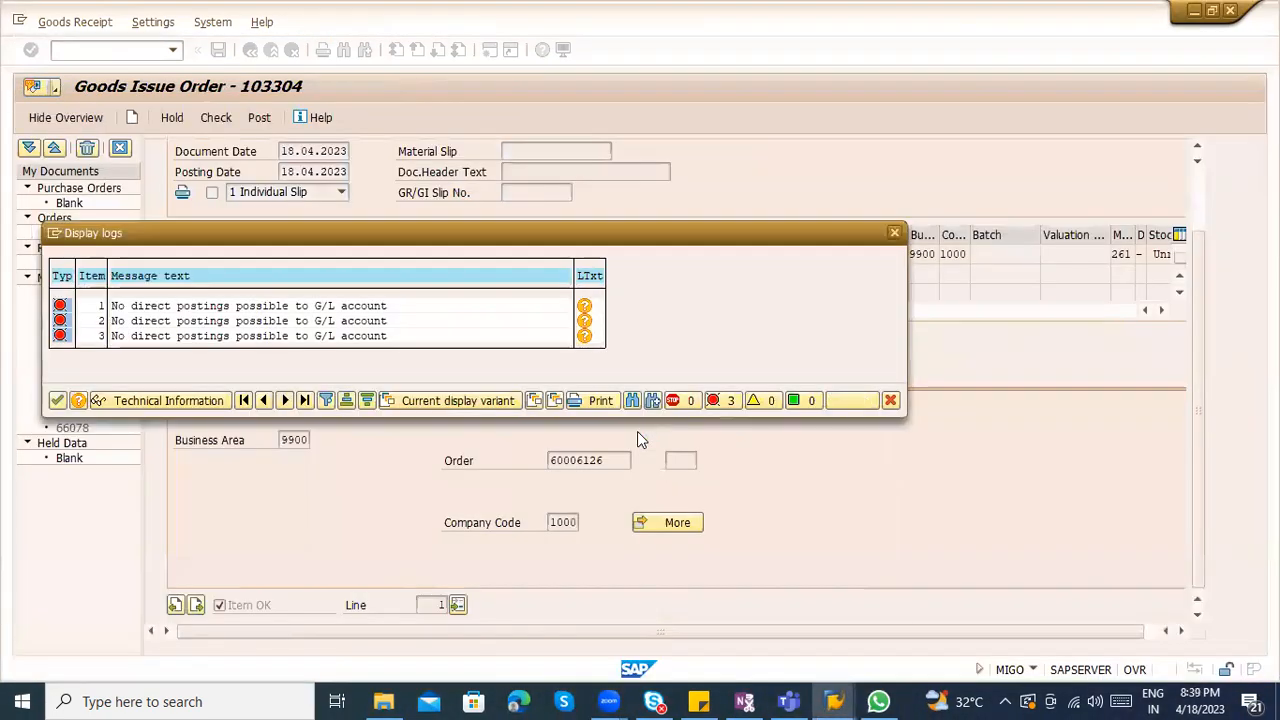
key(Escape)
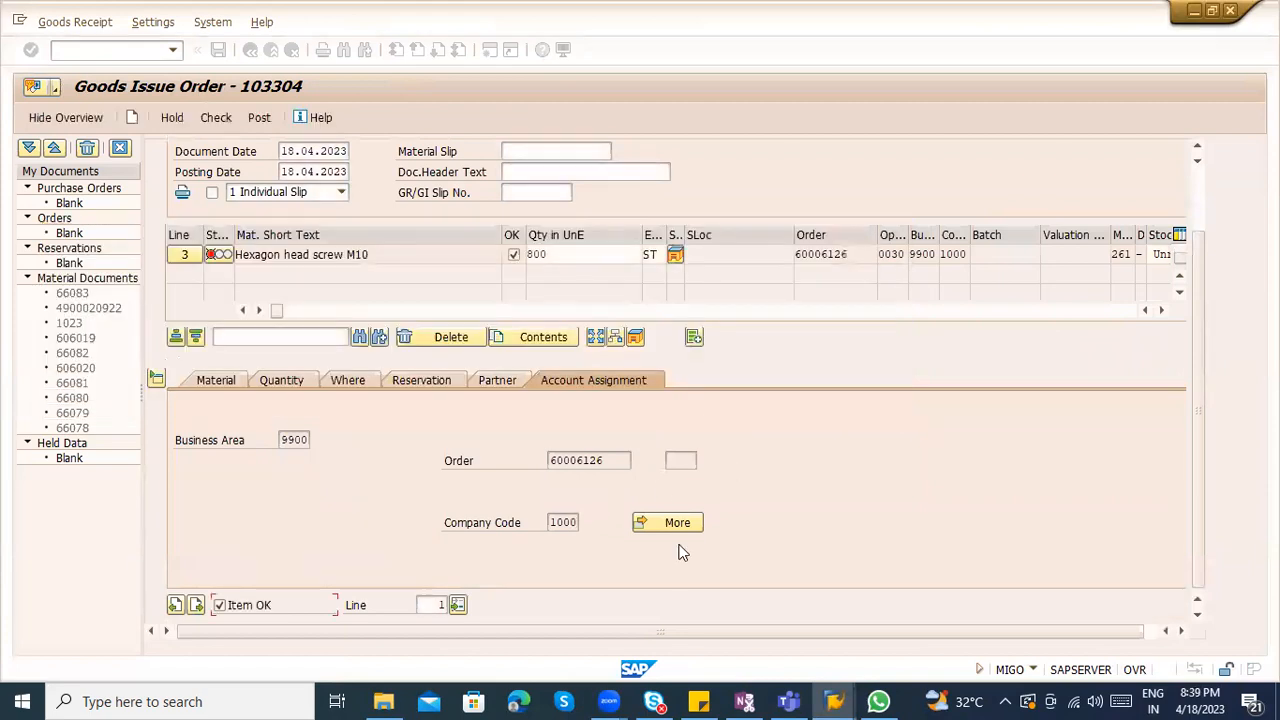
Examine the coding block, partner, reservation and account assignment details of the goods issue's first item
click(677, 525)
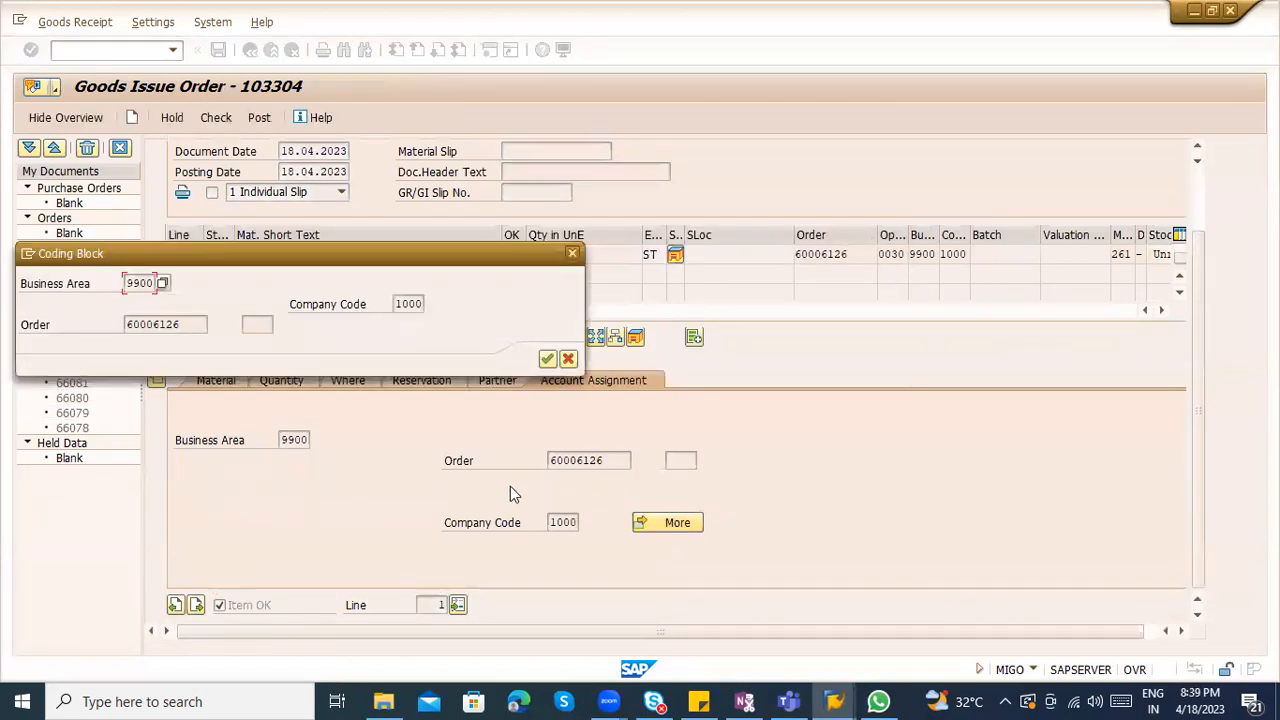
key(Return)
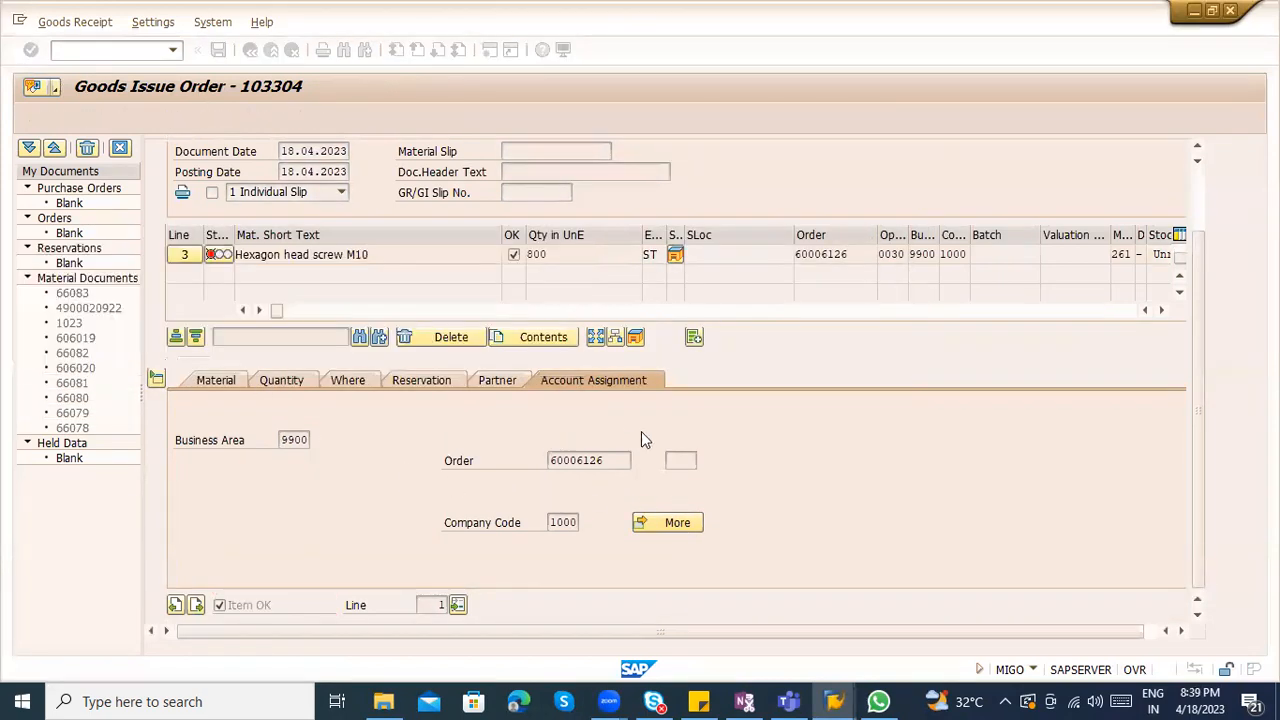
click(488, 378)
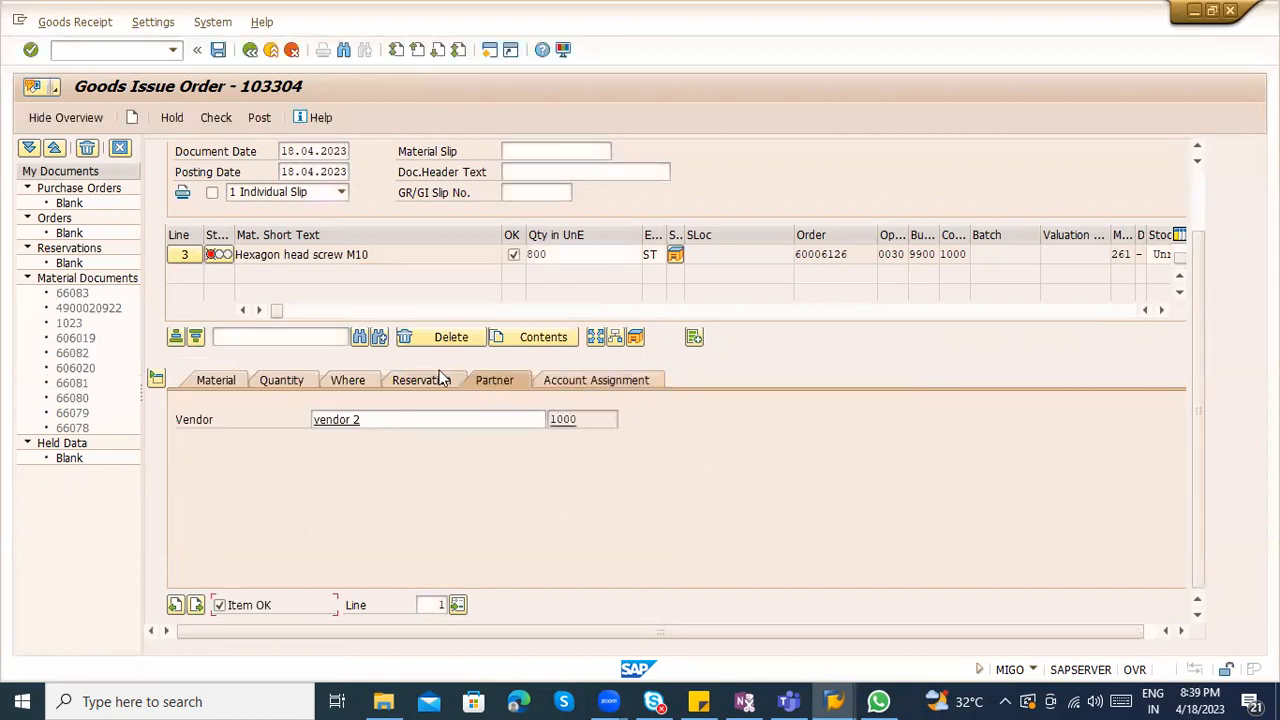
click(440, 380)
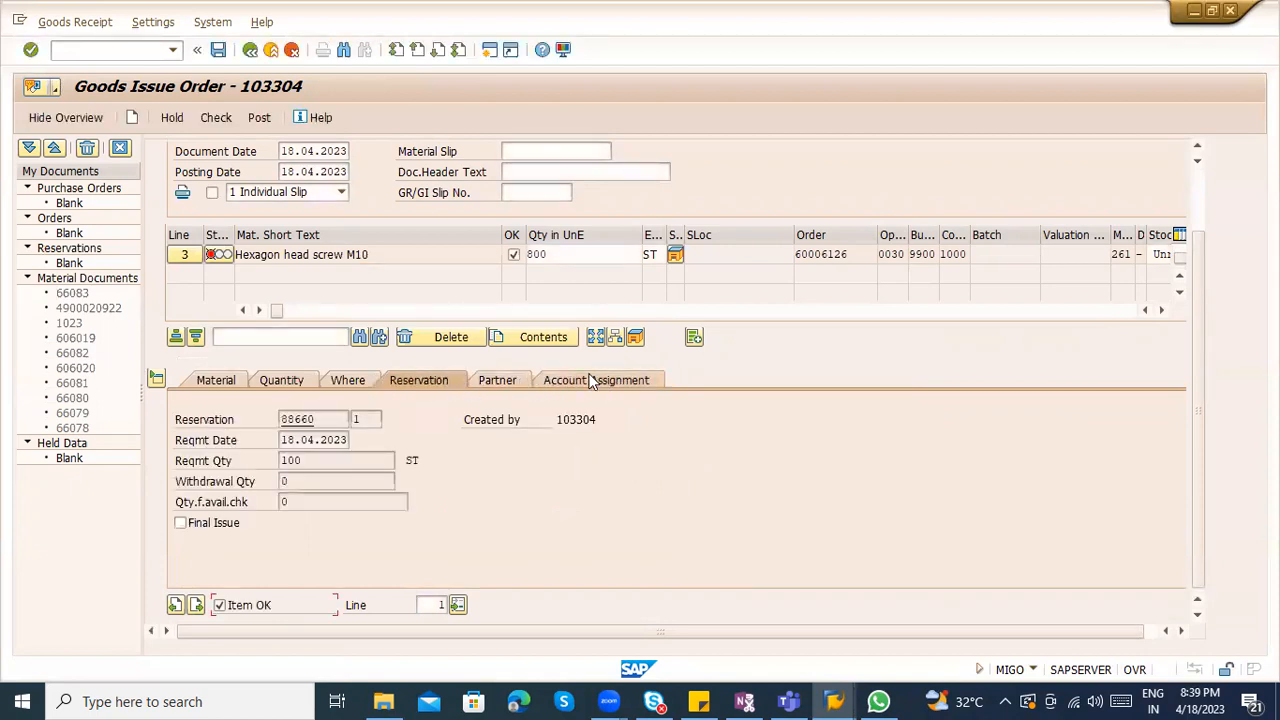
click(620, 382)
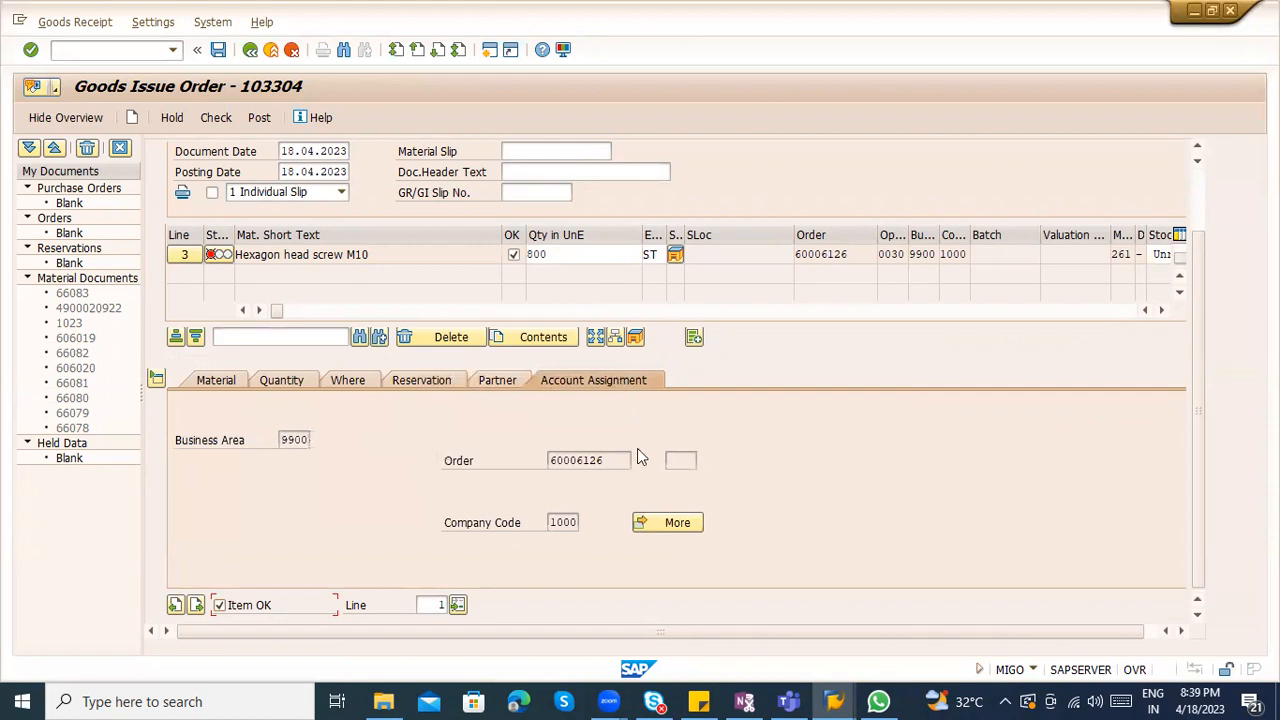
drag(606, 460, 533, 459)
click(536, 521)
Run the goods issue check once more and reread the explanation of the first logged message
click(216, 117)
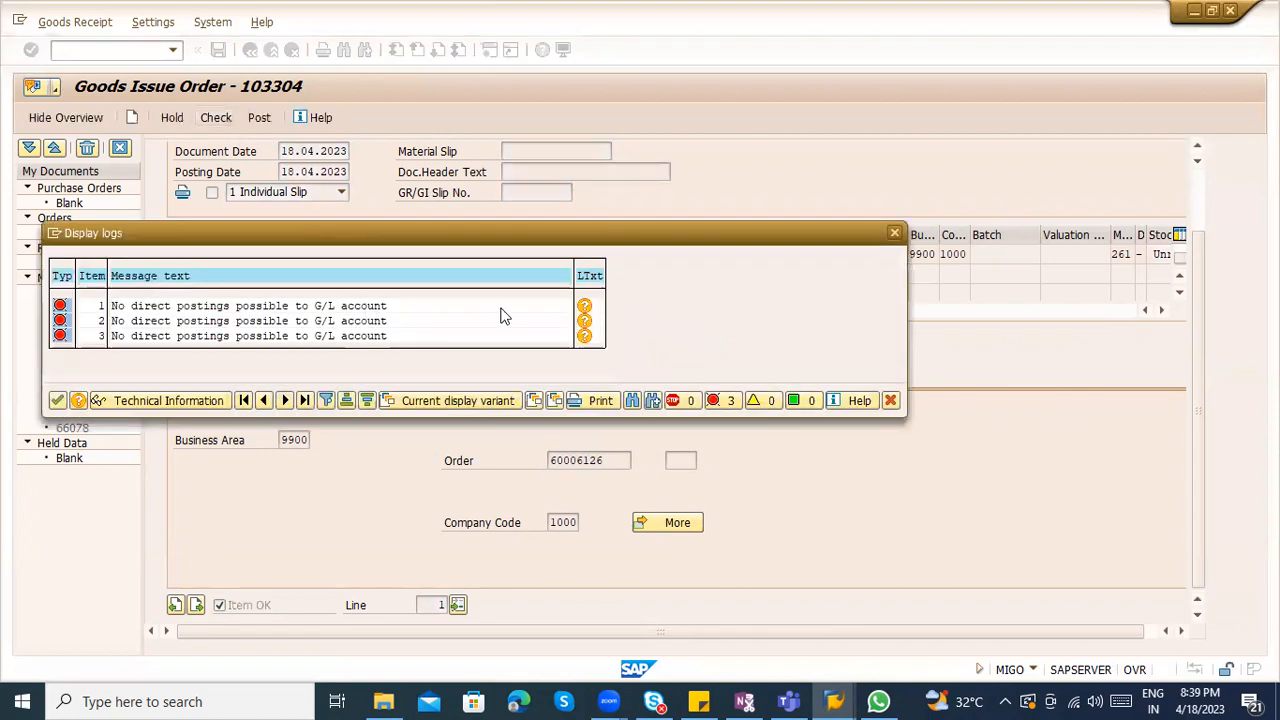
click(585, 306)
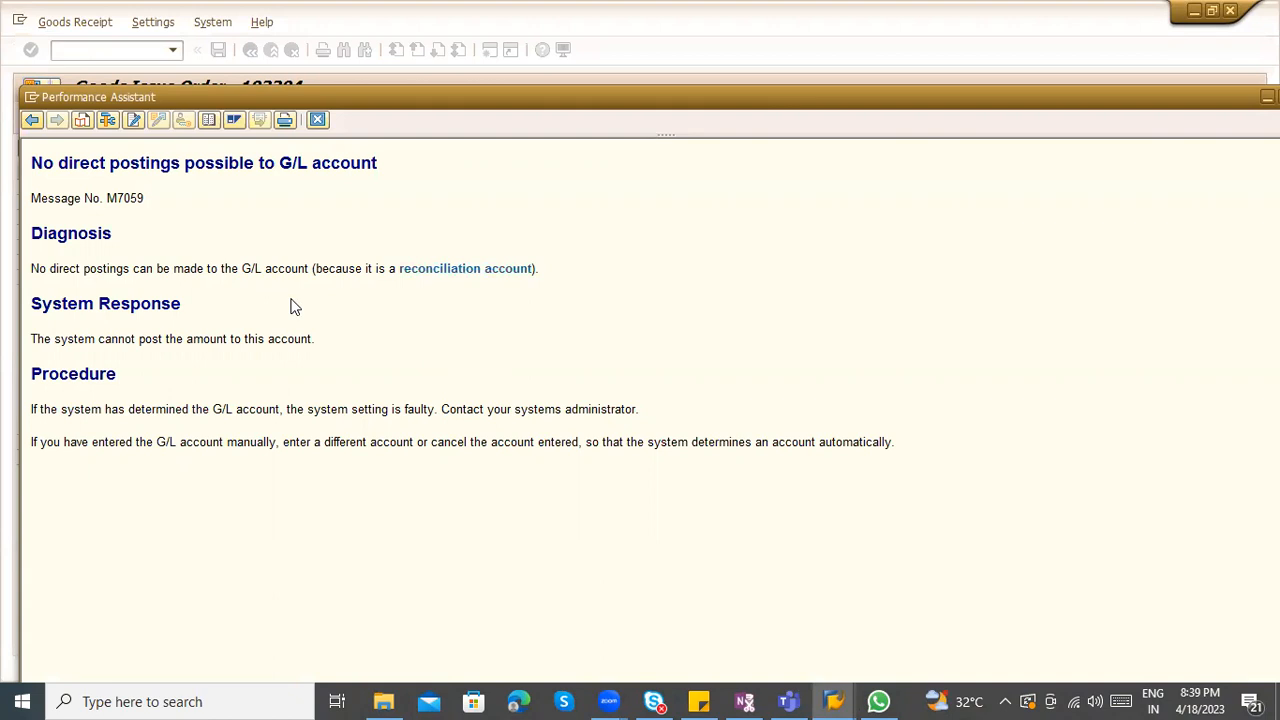
key(Escape)
key(Escape)
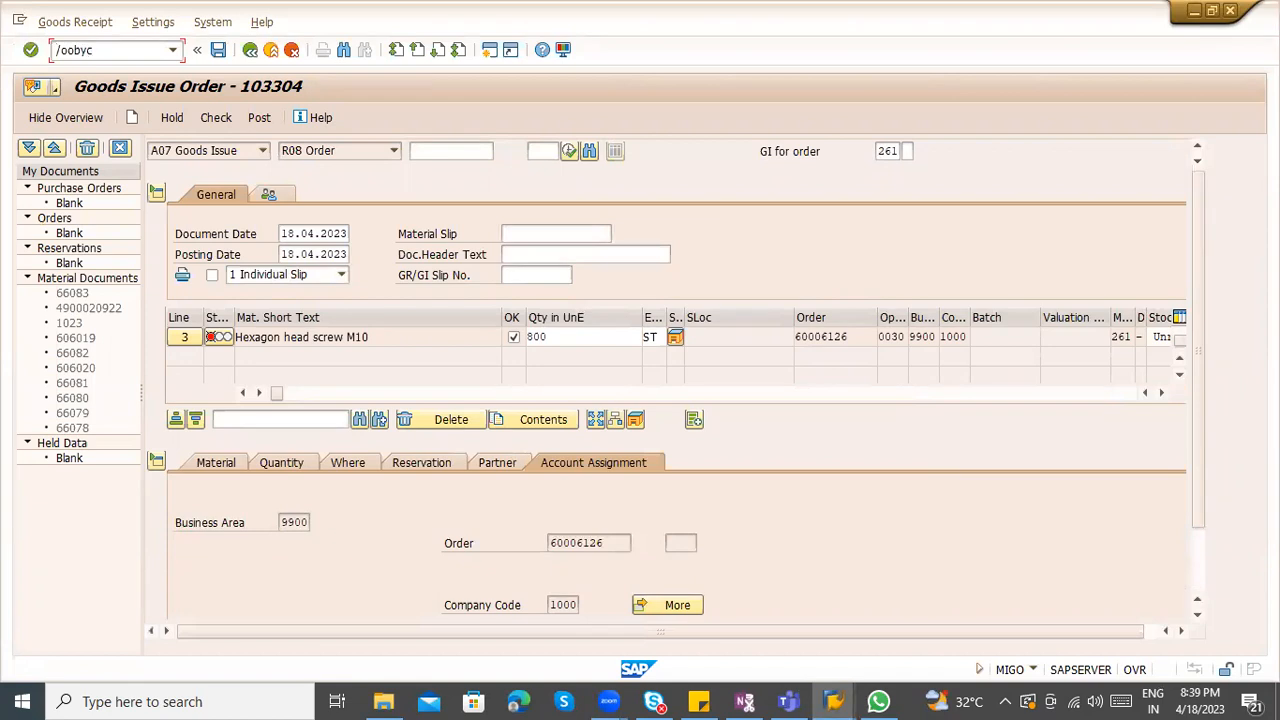
Clear the mistyped transaction code, then inspect the goods issue's remaining item columns and the coding block
key(BackSpace)
key(BackSpace)
key(BackSpace)
key(BackSpace)
key(BackSpace)
mouse_move(279, 393)
mouse_down()
mouse_move(497, 410)
mouse_move(866, 402)
mouse_move(854, 394)
mouse_move(935, 386)
mouse_move(983, 395)
mouse_move(262, 392)
mouse_up()
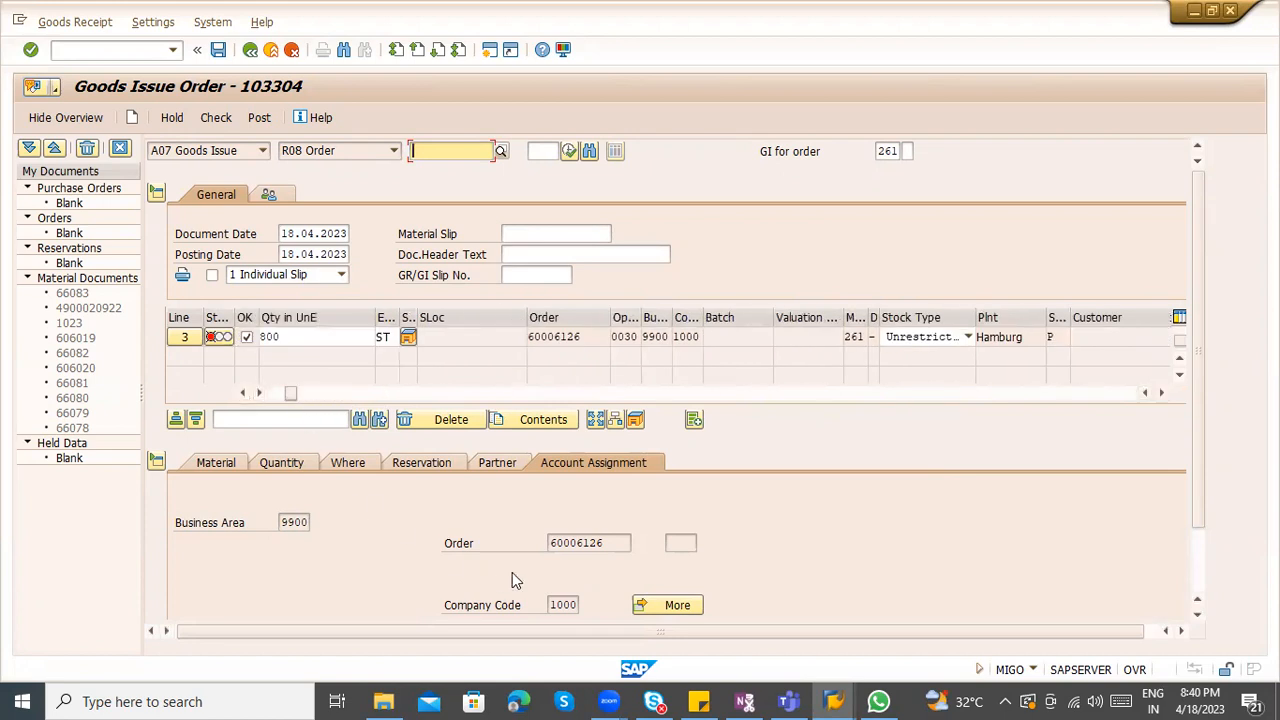
scroll(566, 585, down, 1)
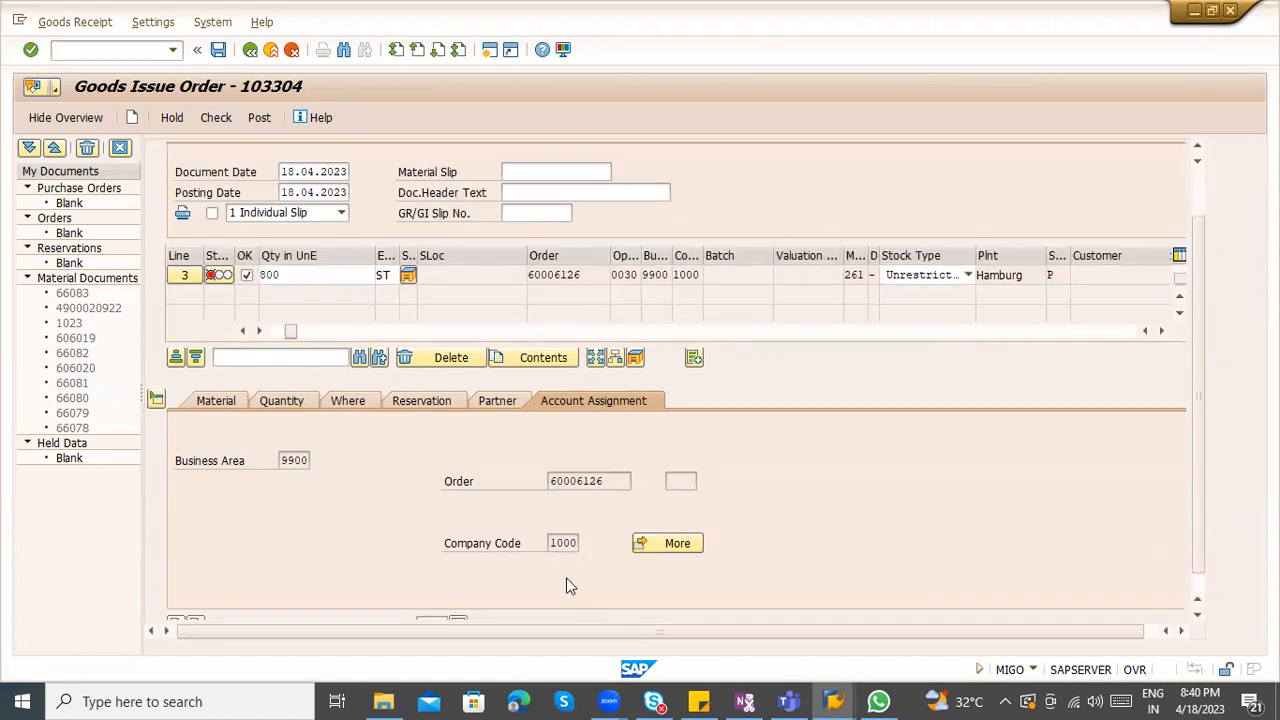
click(669, 544)
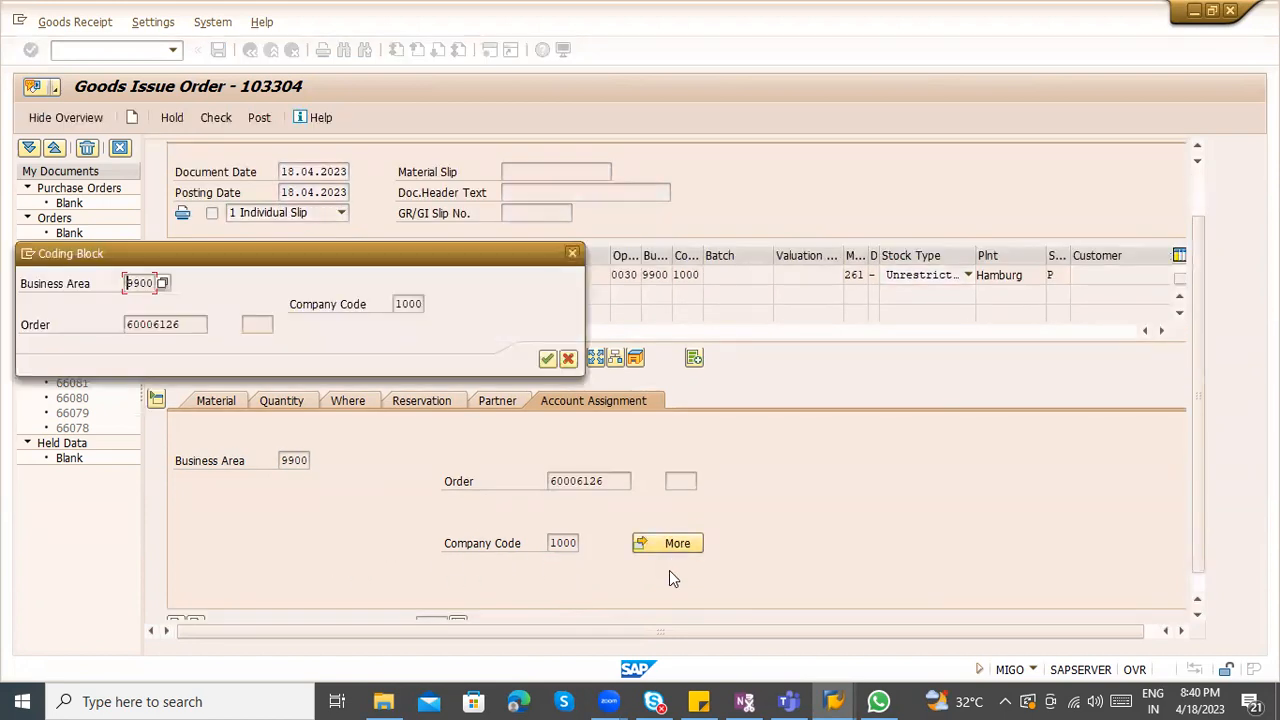
key(Return)
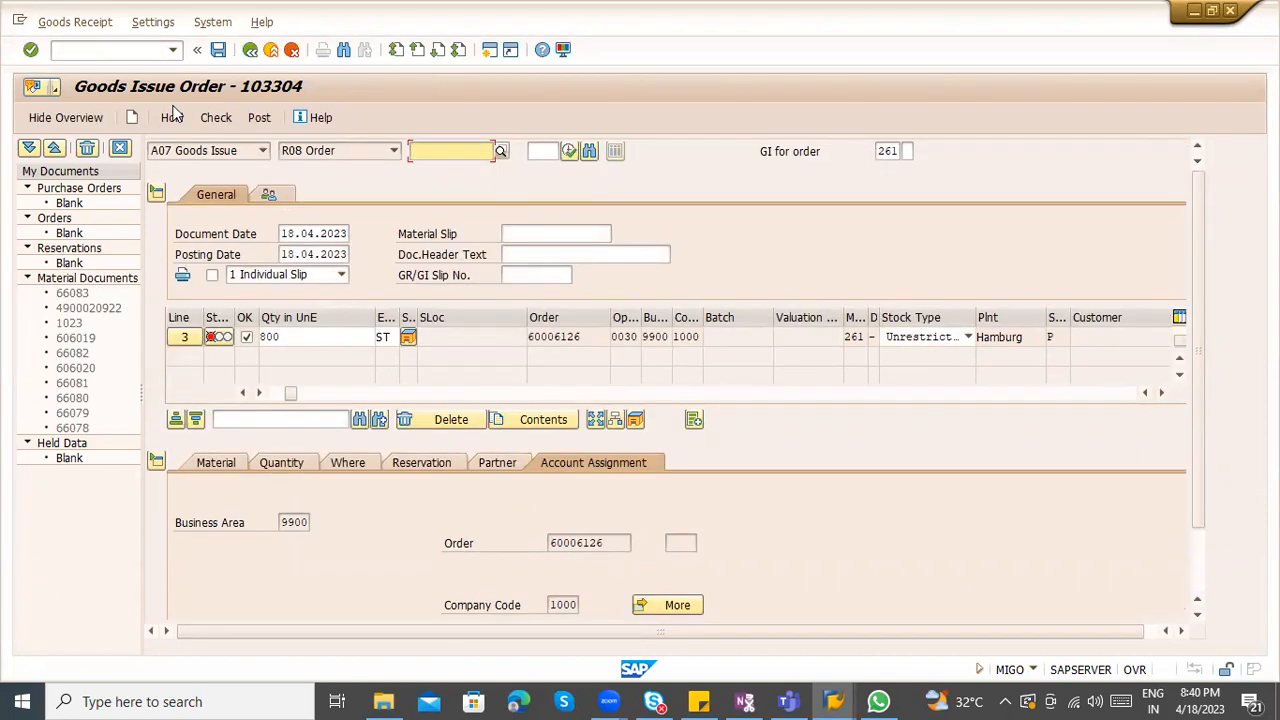
Go to transaction OBYC and look through the automatic posting procedures for materials management
click(119, 52)
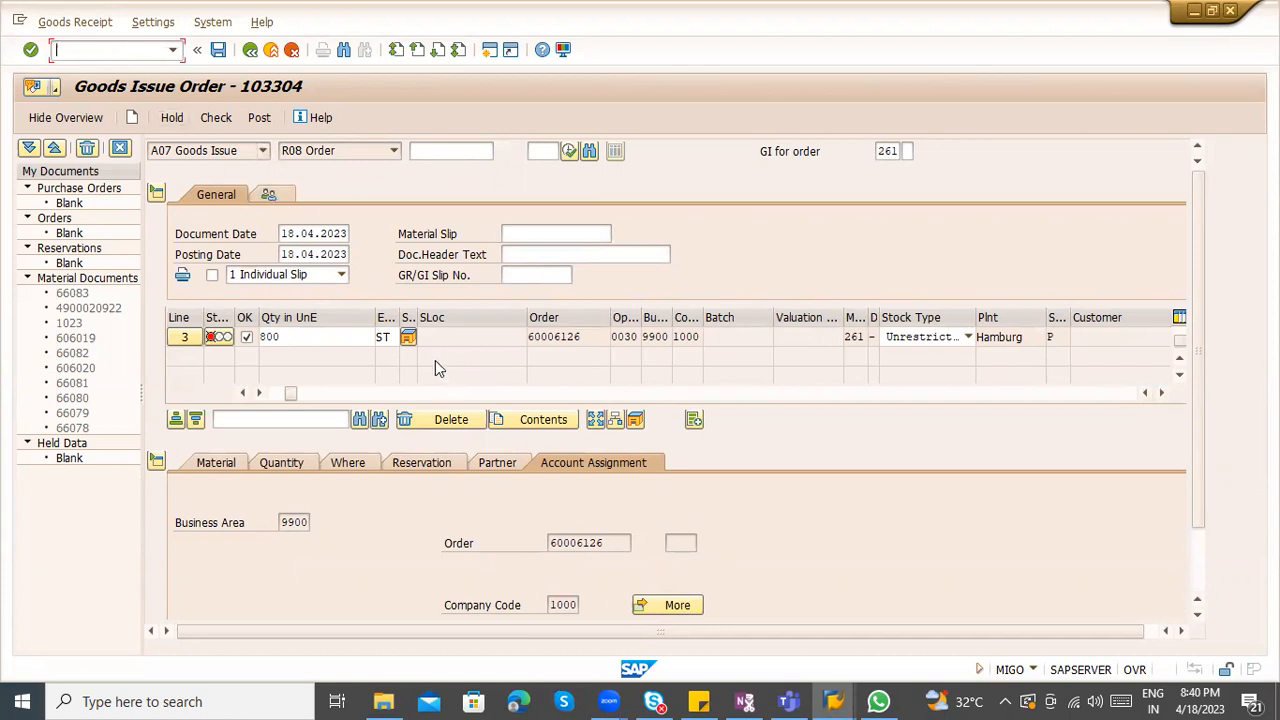
text(nmi)
text(/noby)
text(c)
click(348, 345)
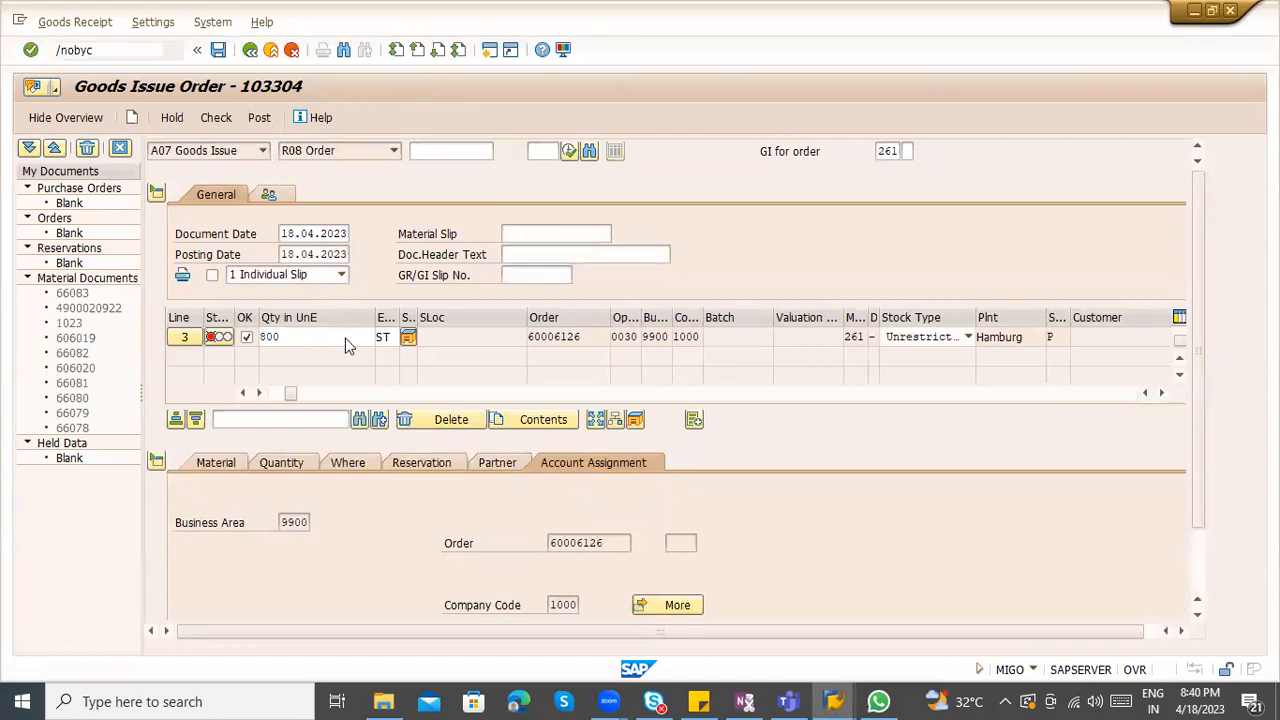
key(Return)
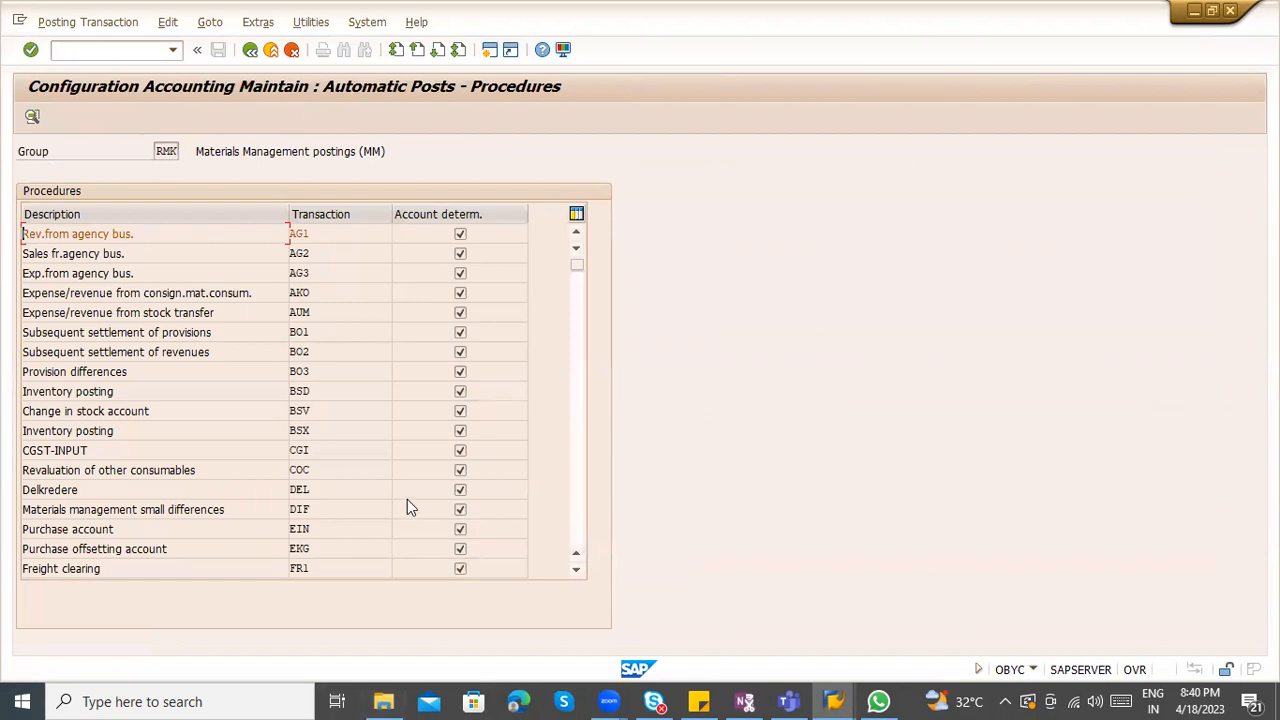
scroll(407, 499, down, 1)
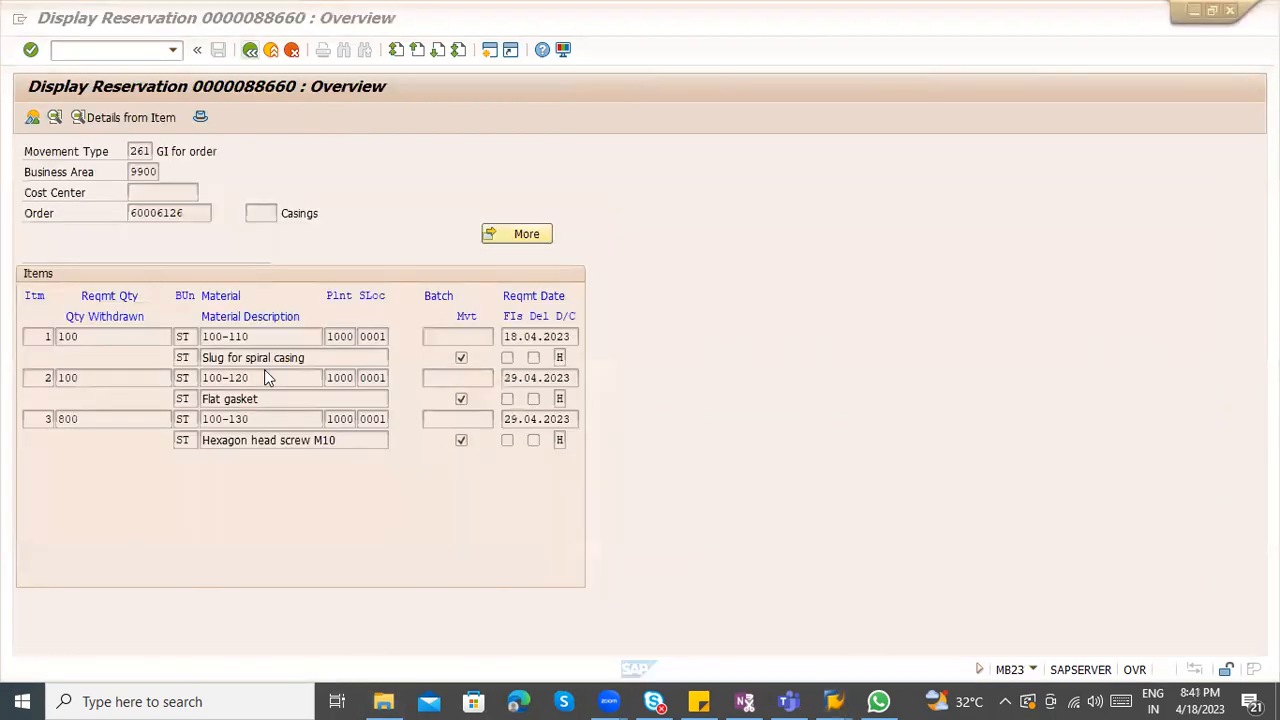
Go to transaction CO03, display the second production order from the entry history and look at its component overview
click(74, 50)
text(/nco03)
key(Return)
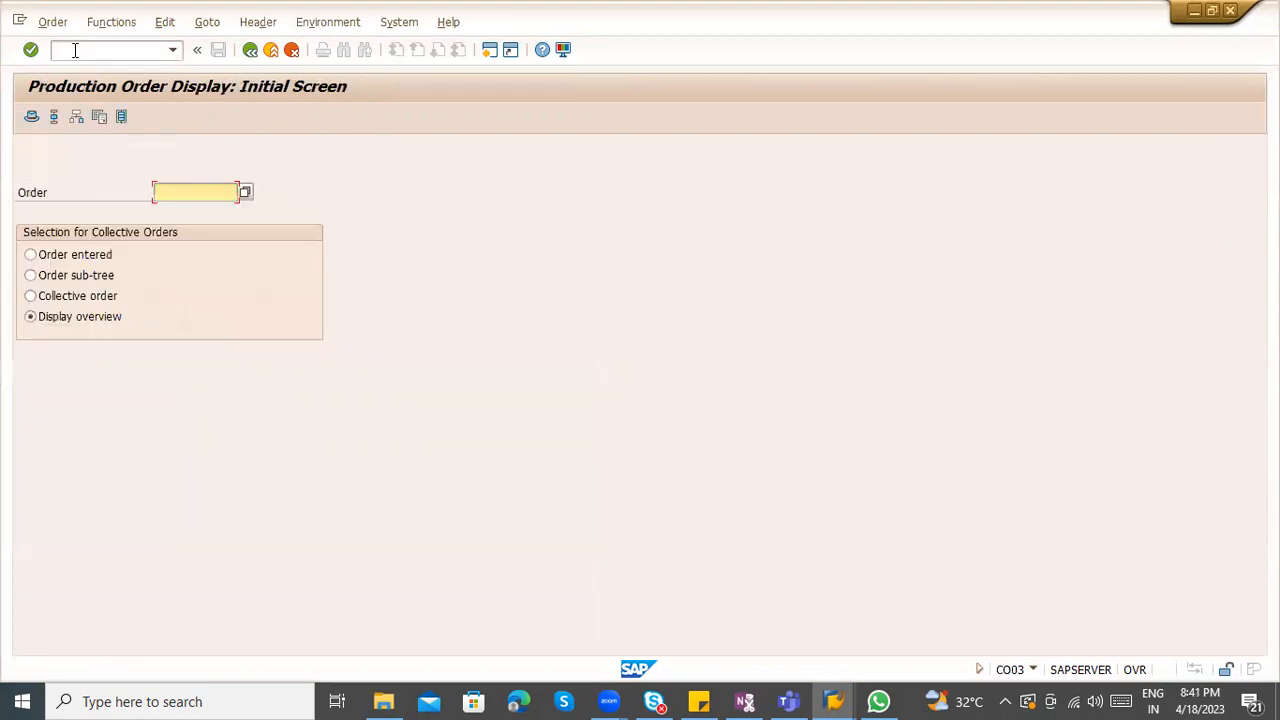
key(Down)
key(Down)
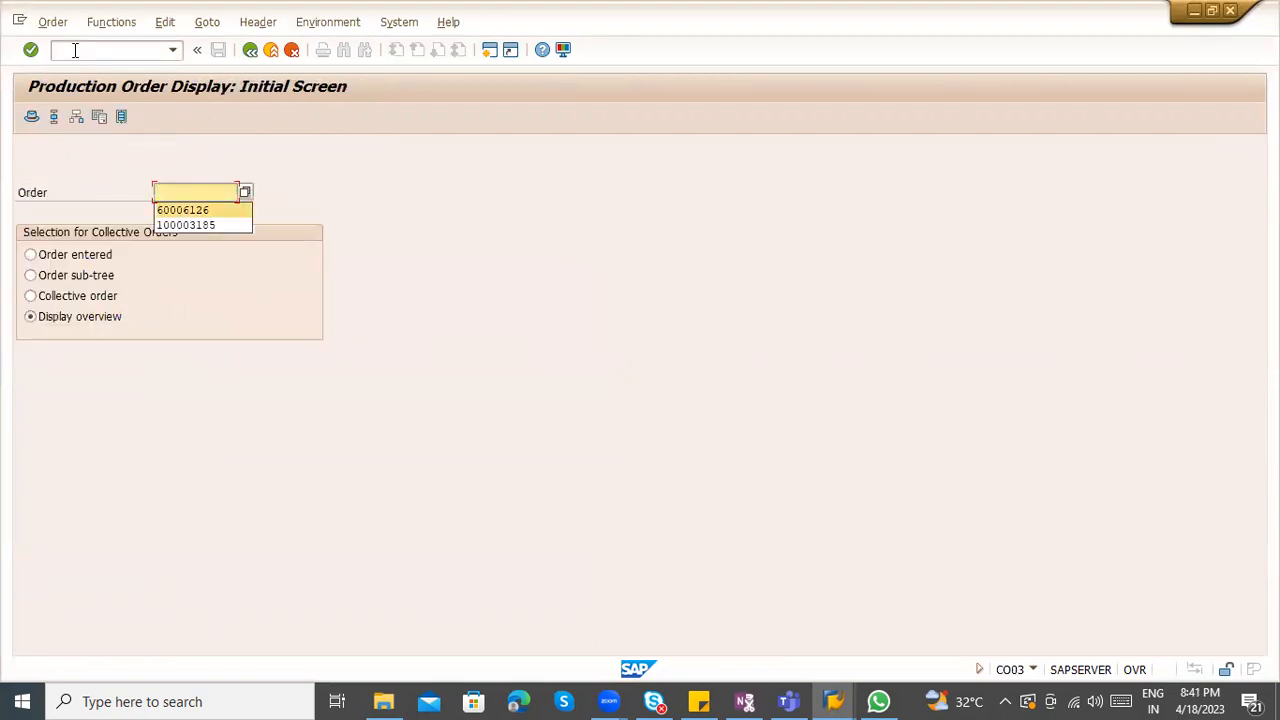
key(Down)
key(Return)
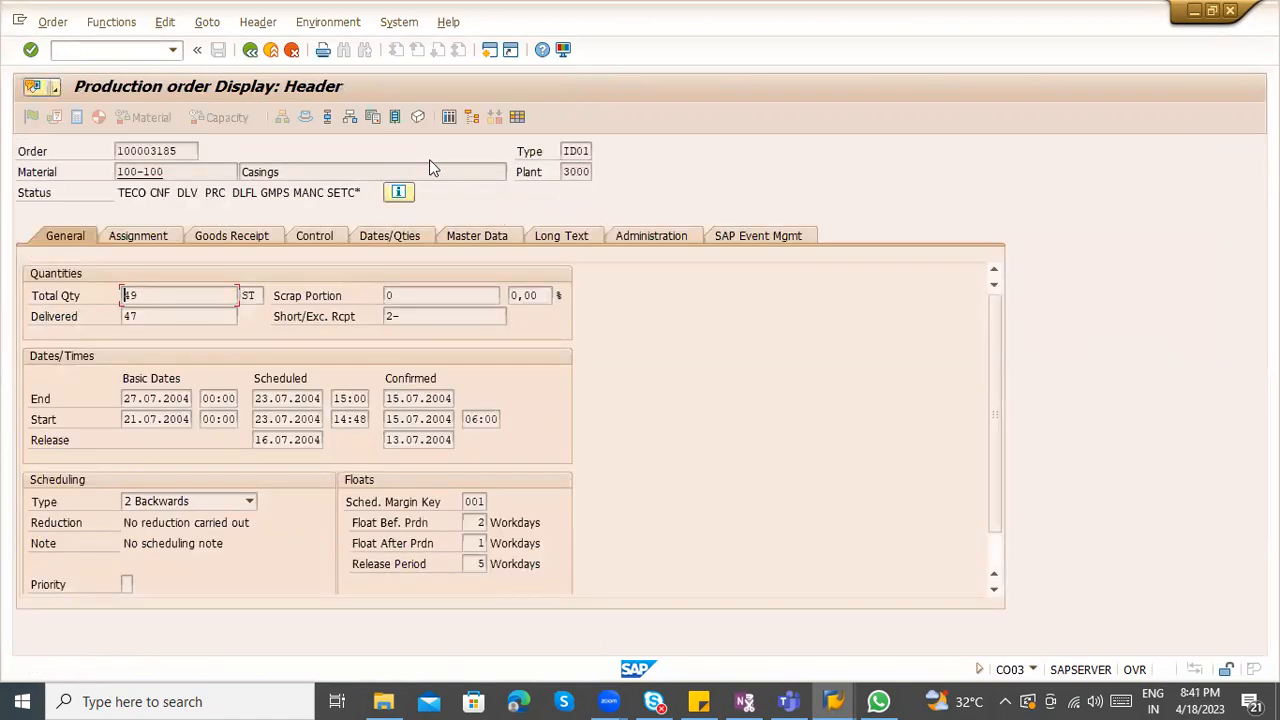
key(F6)
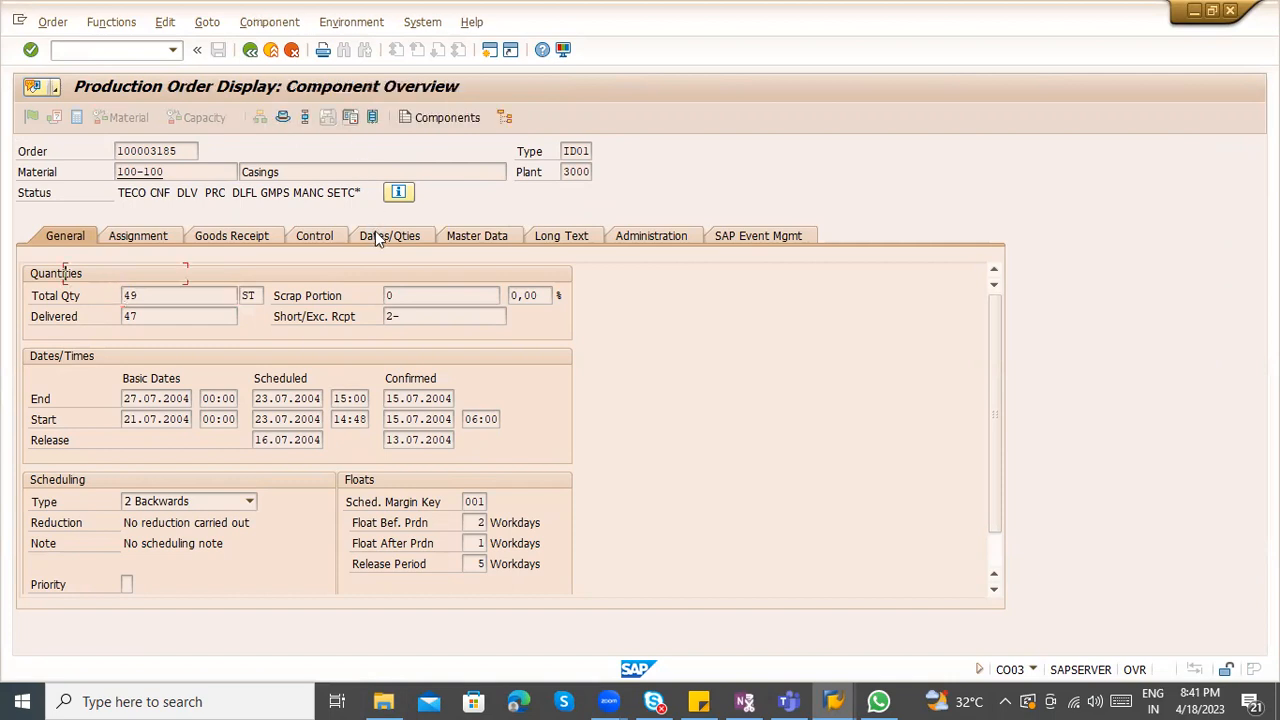
click(250, 49)
click(165, 22)
click(167, 22)
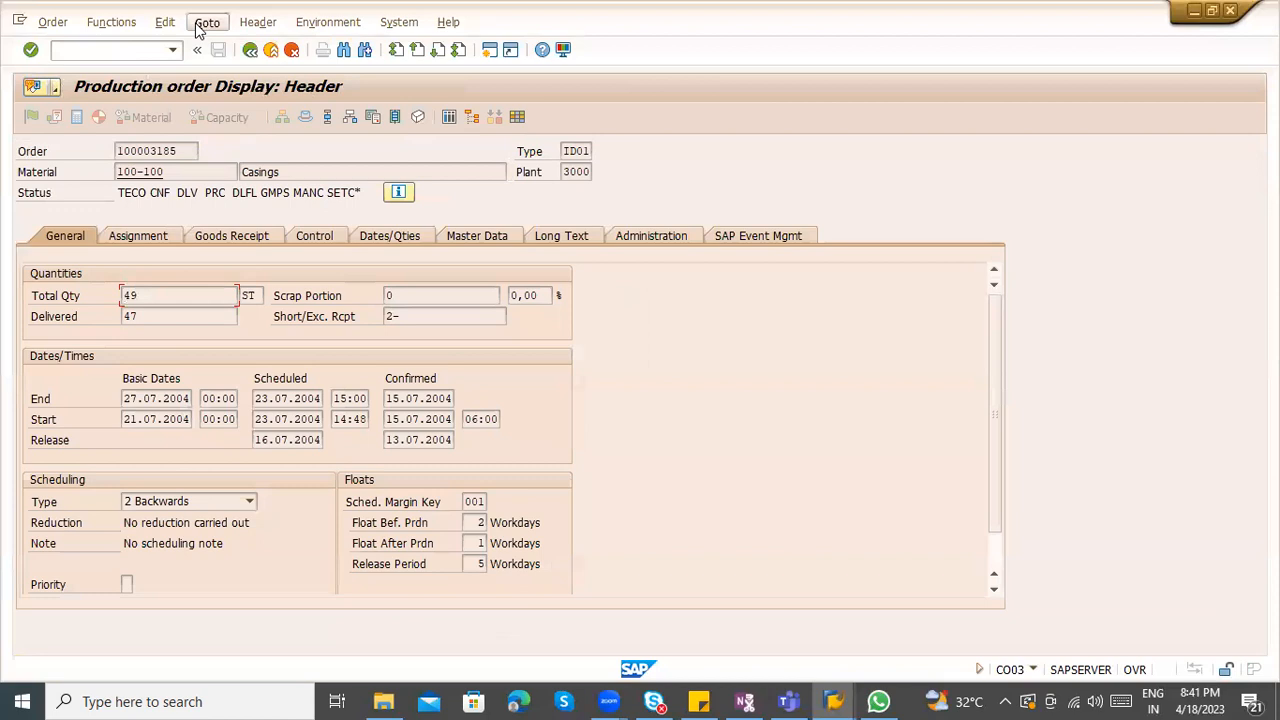
click(207, 22)
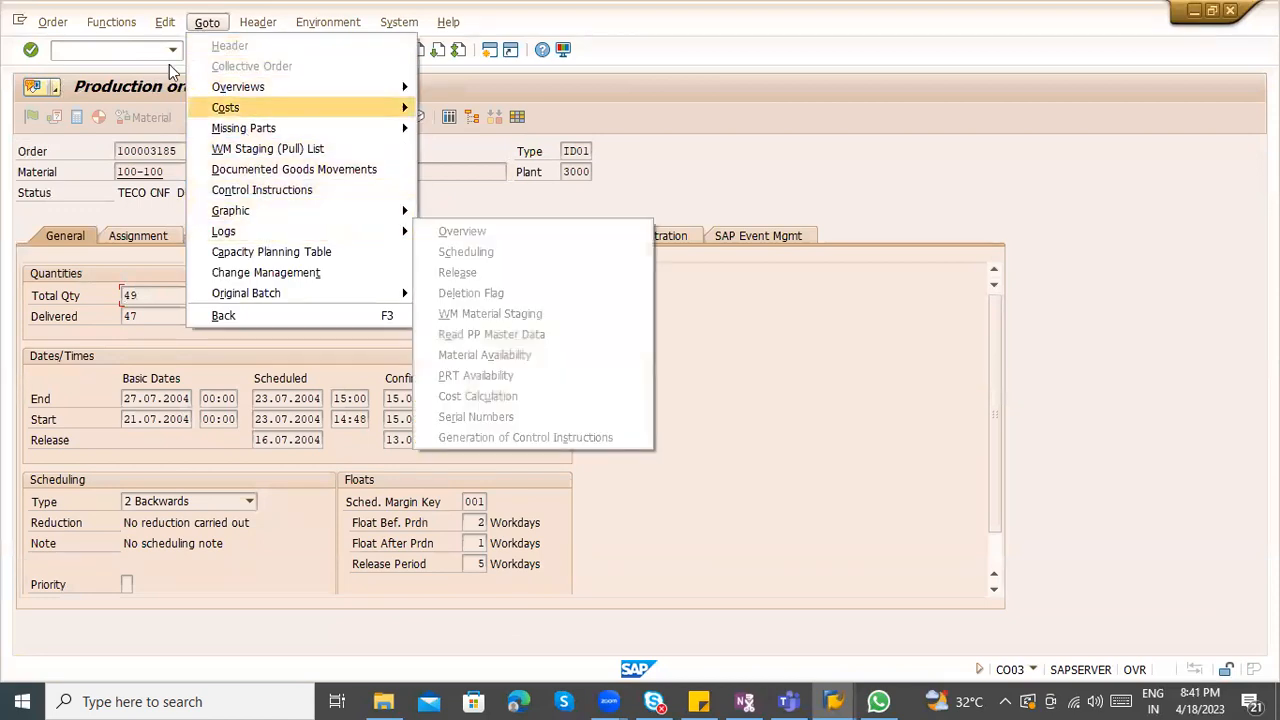
click(111, 22)
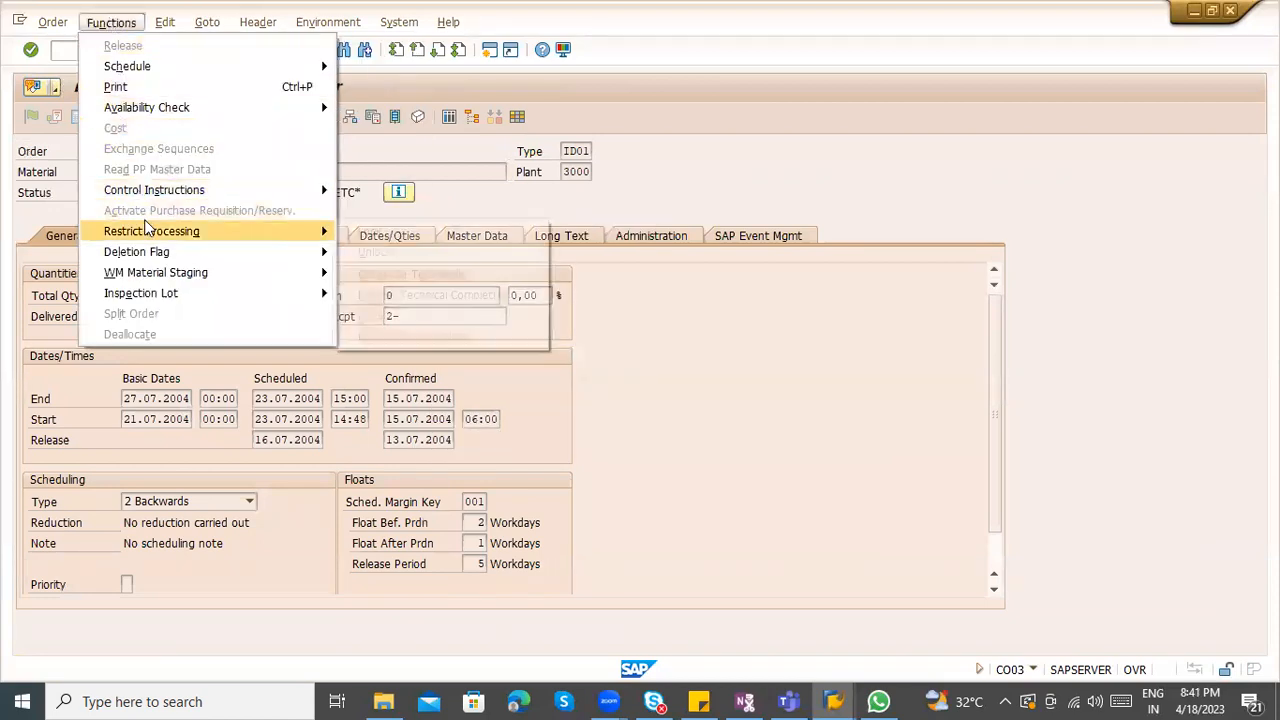
mouse_move(247, 49)
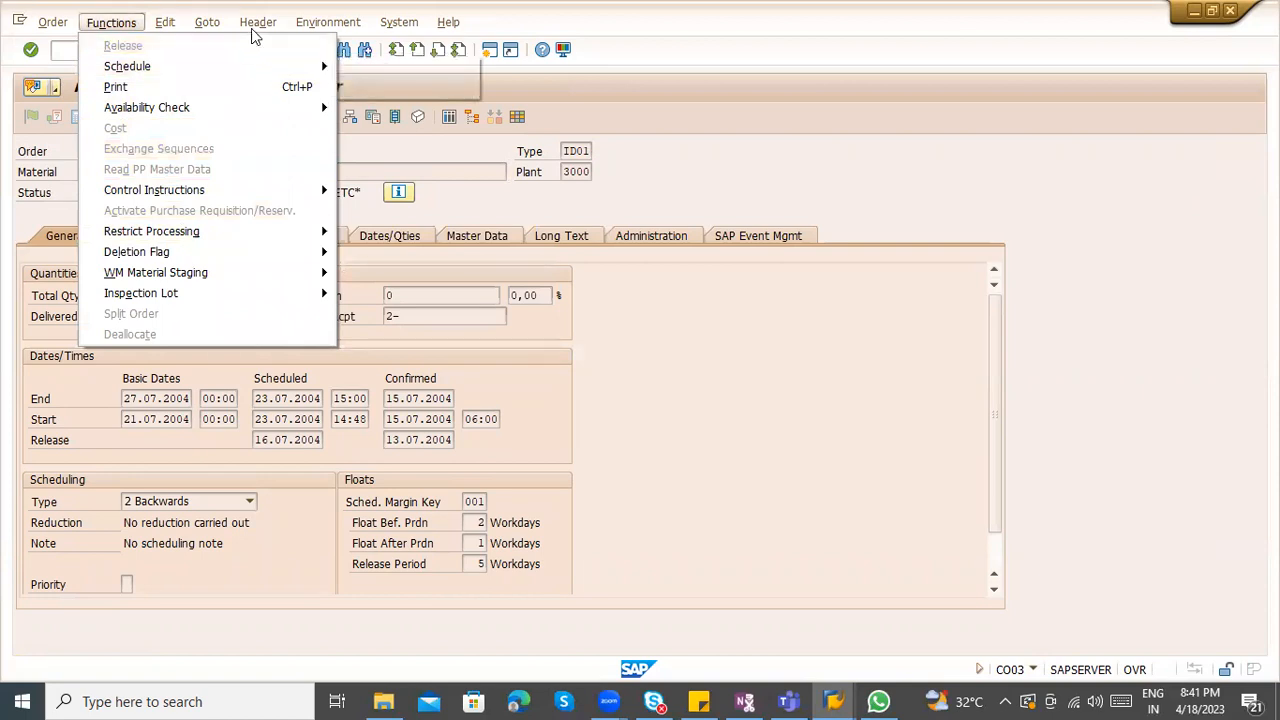
click(258, 22)
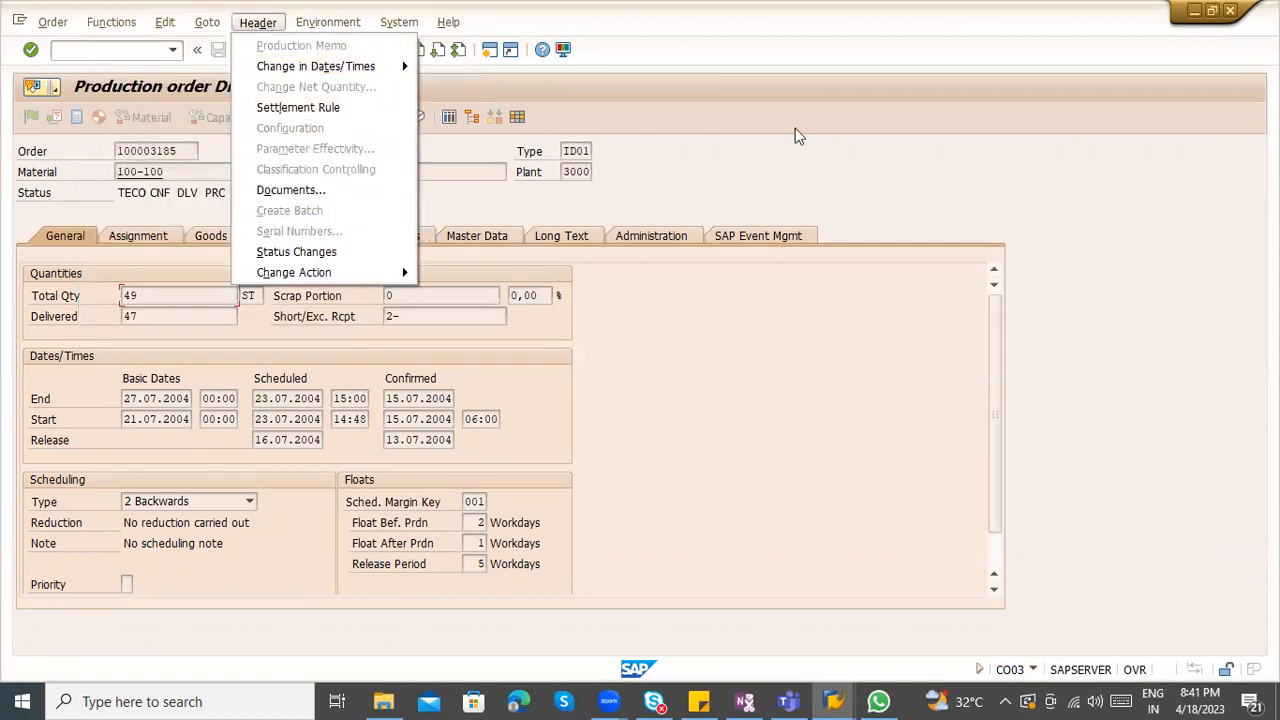
click(259, 27)
click(322, 24)
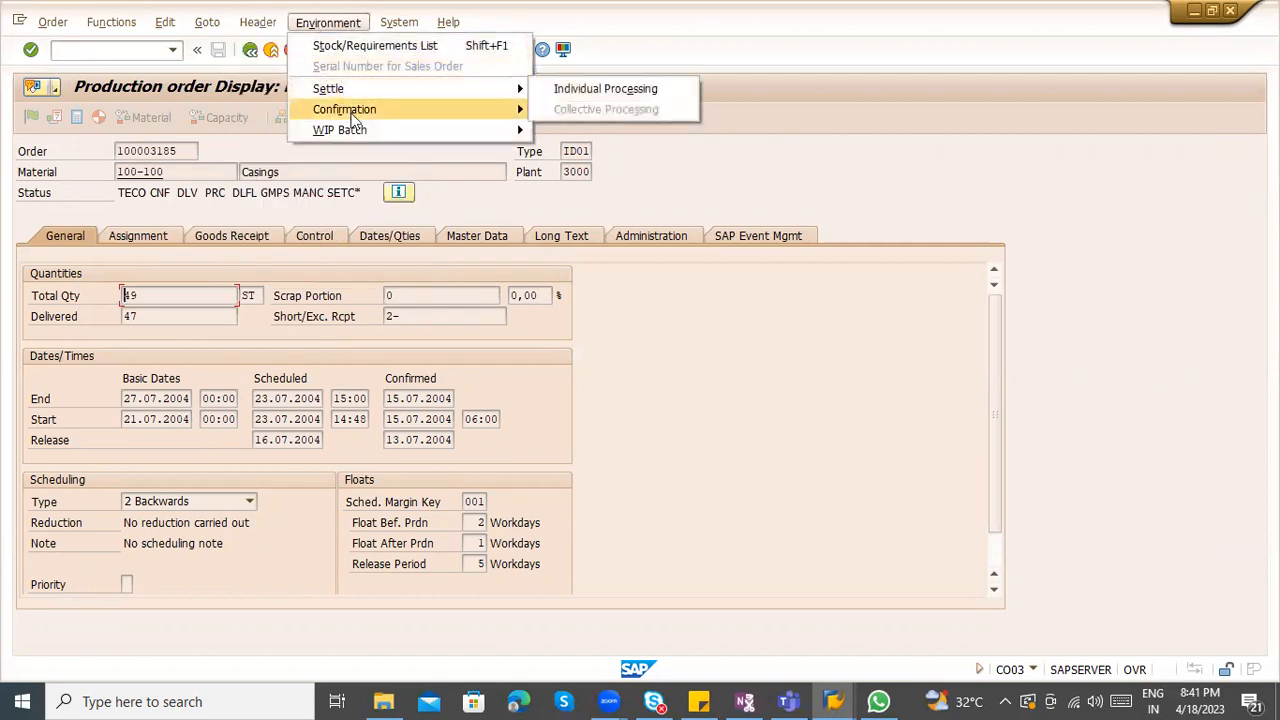
mouse_move(258, 22)
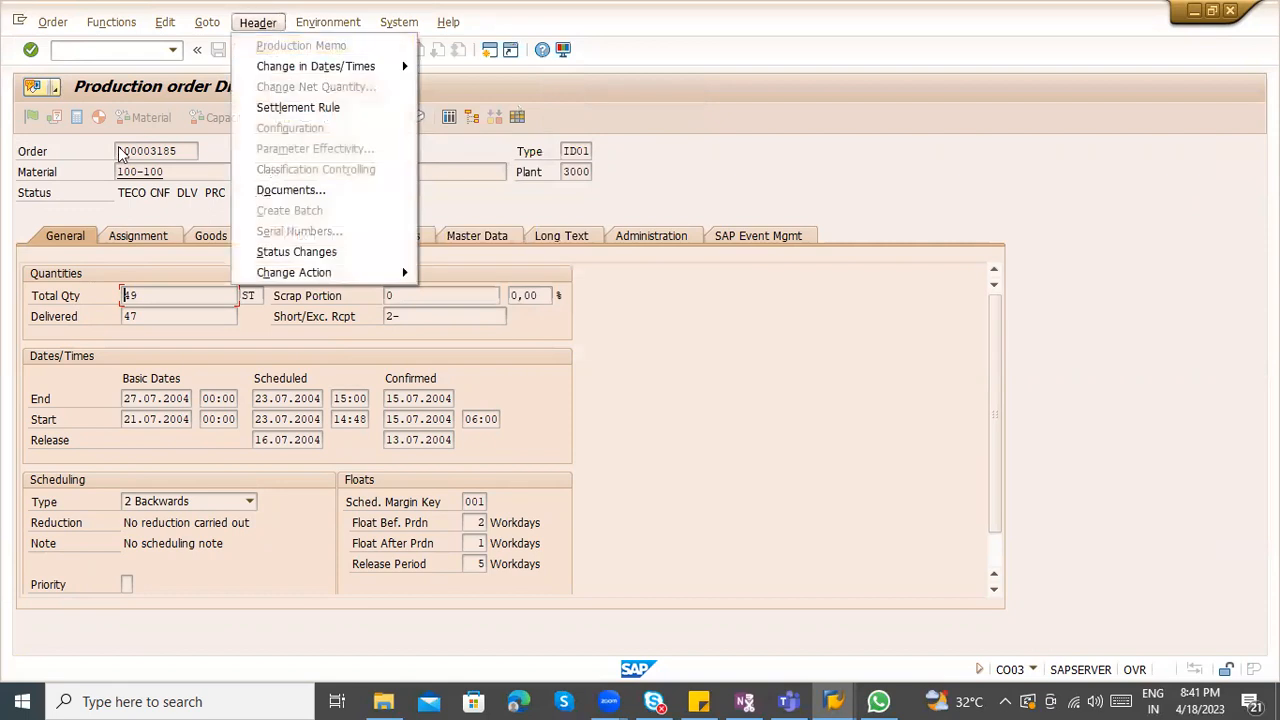
mouse_move(207, 24)
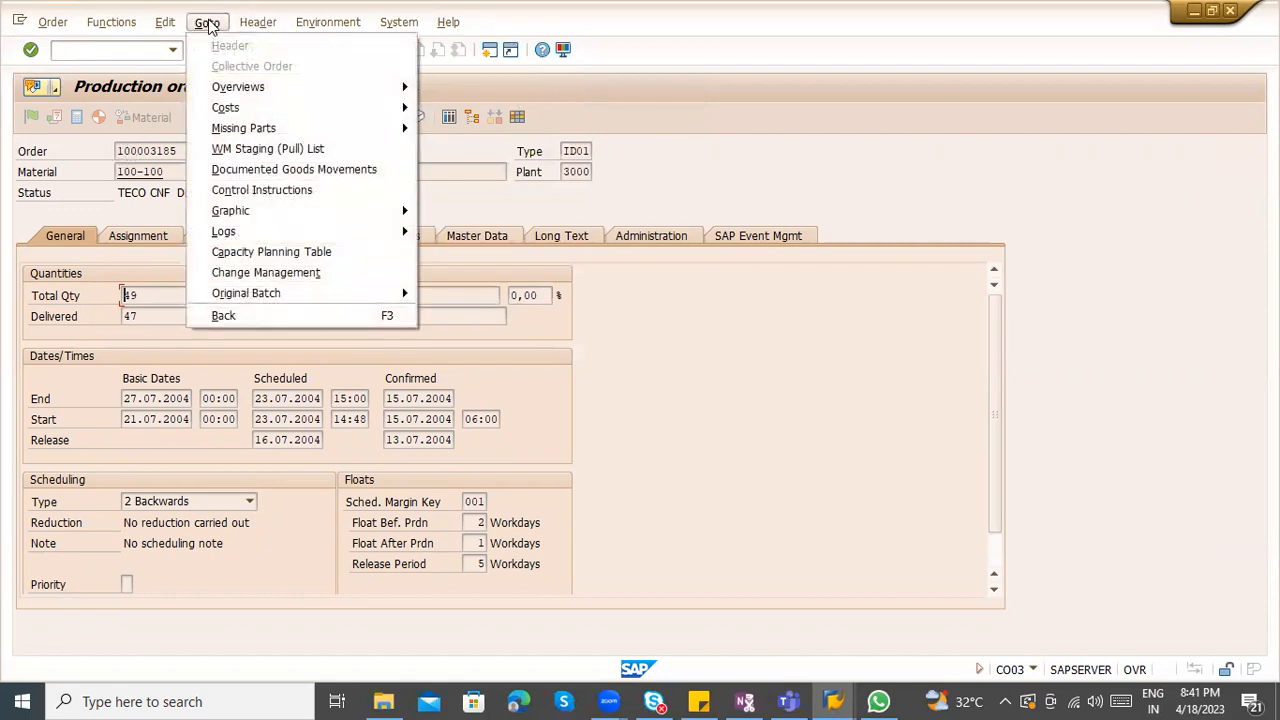
mouse_move(110, 28)
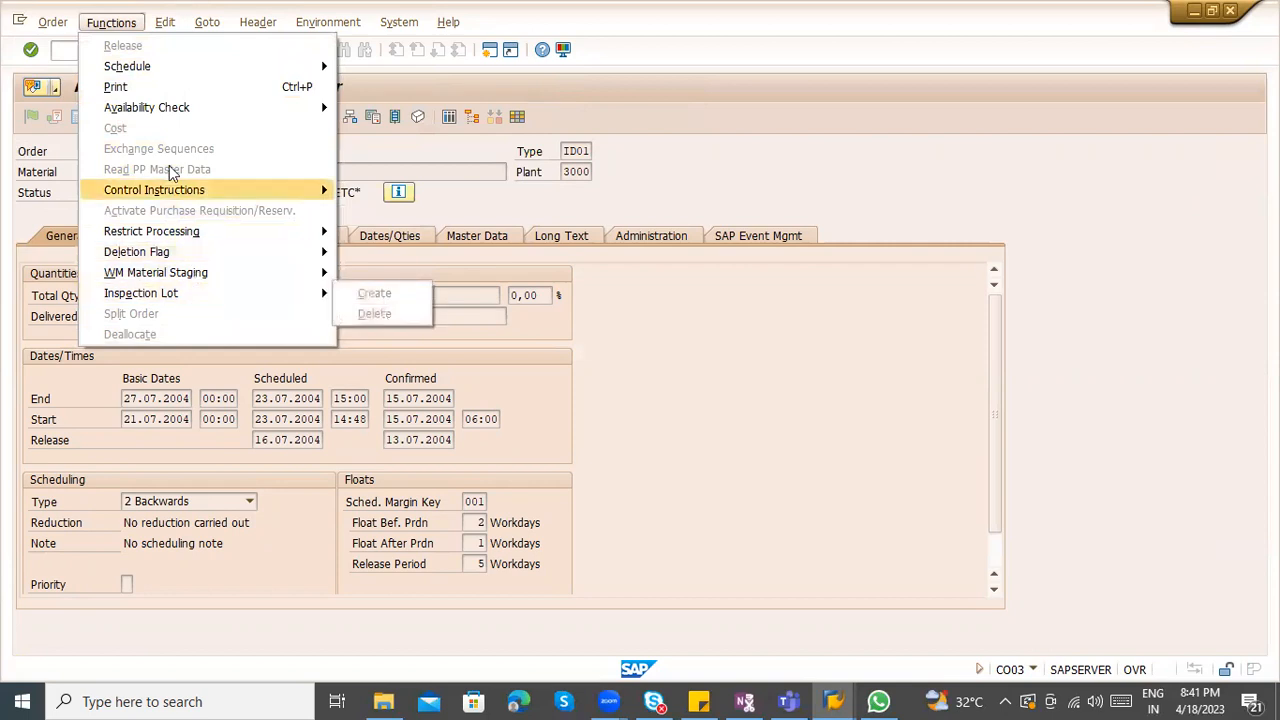
Copy the displayed production order's number and open transaction SE16N in a new session
click(675, 135)
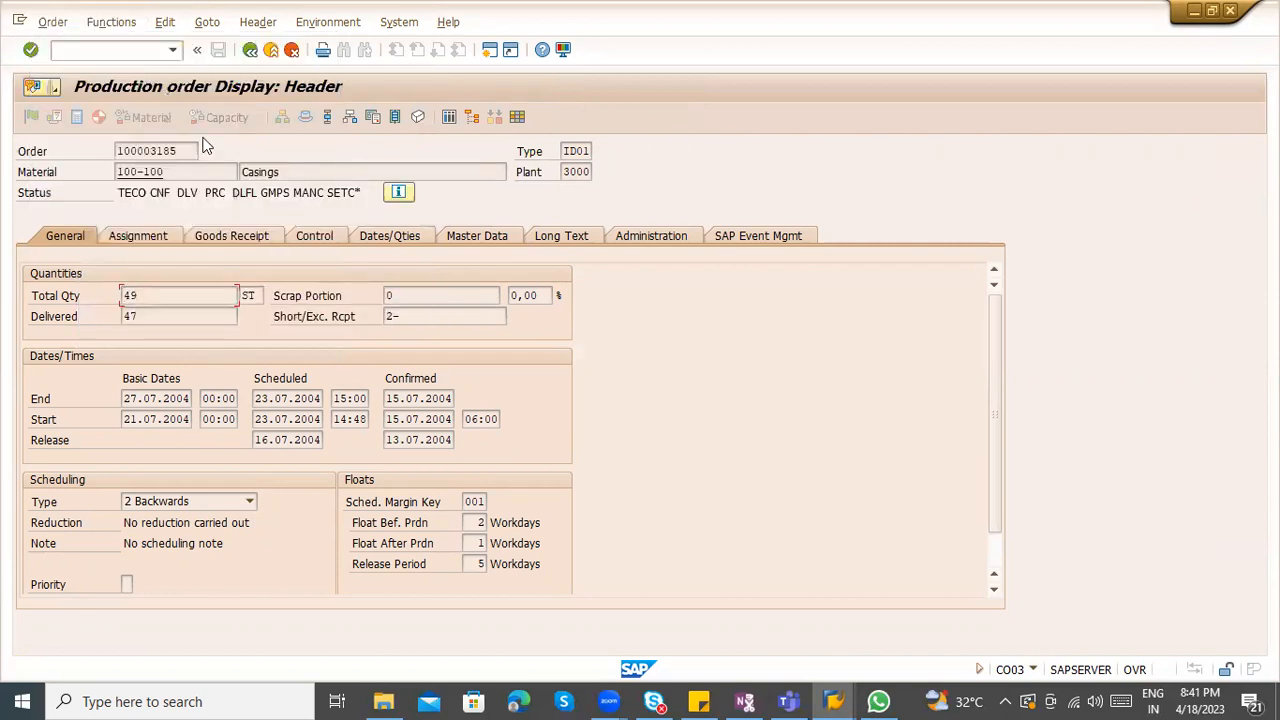
drag(189, 152, 110, 150)
key(ctrl+c)
click(112, 51)
text(/ose16n)
key(Return)
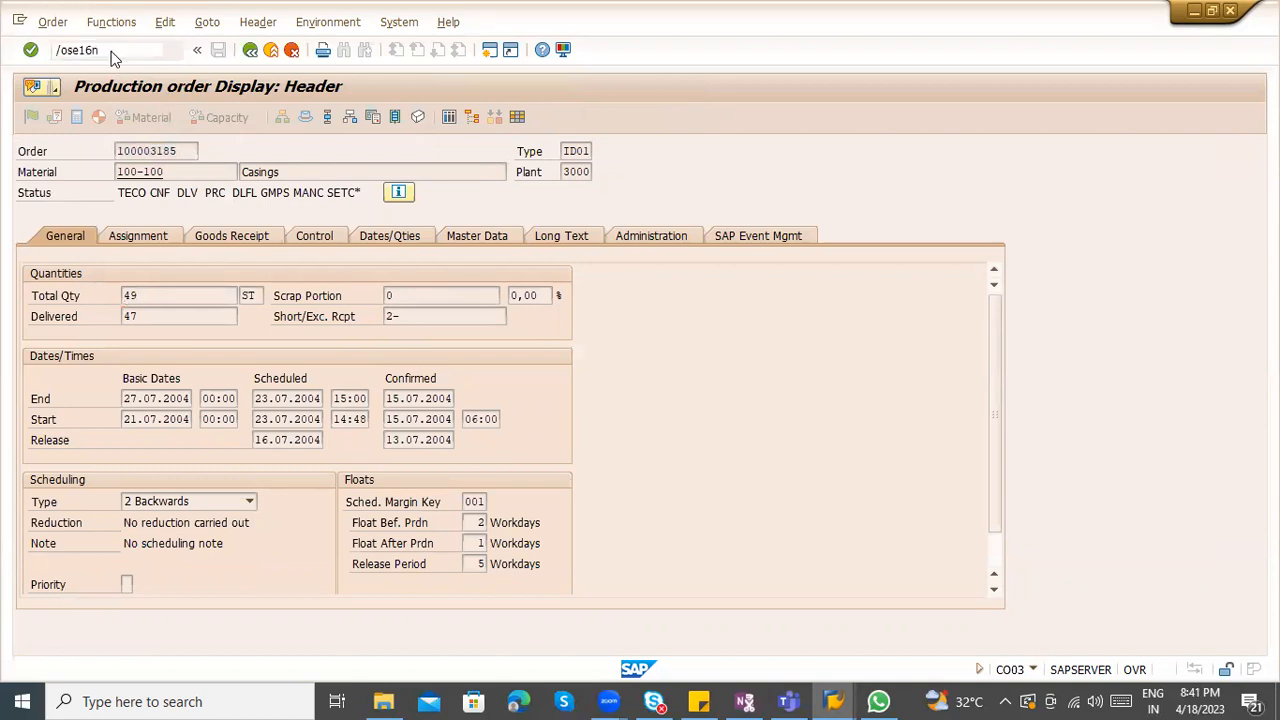
key(Return)
Discard the mistyped transaction code and look at the displayed production order's assignment data
key(alt+Tab)
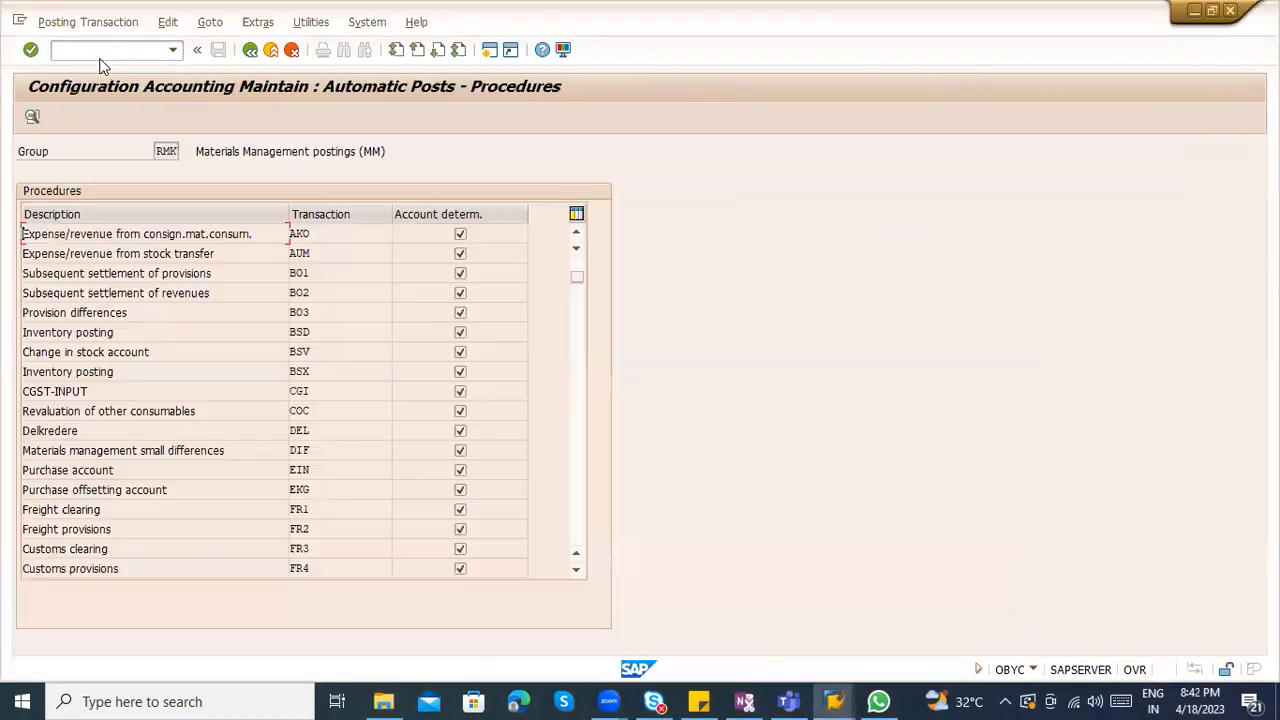
text(/nm)
key(BackSpace)
key(BackSpace)
key(BackSpace)
key(Return)
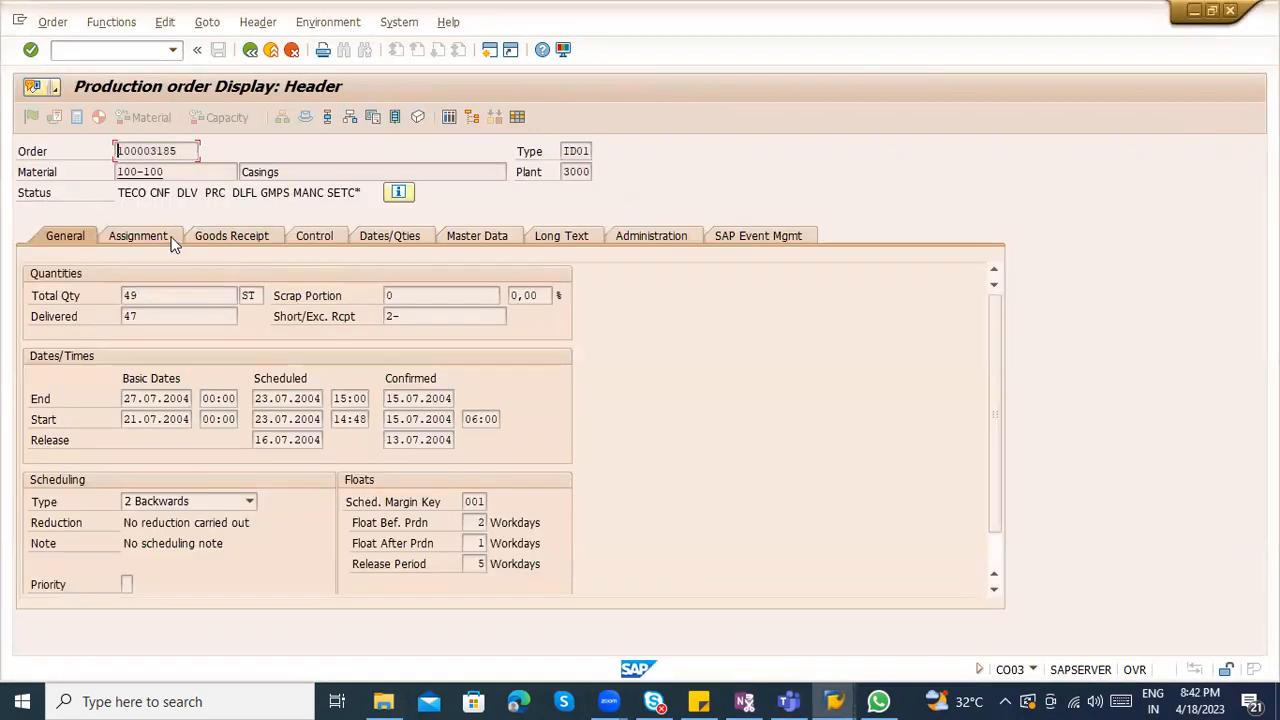
click(163, 235)
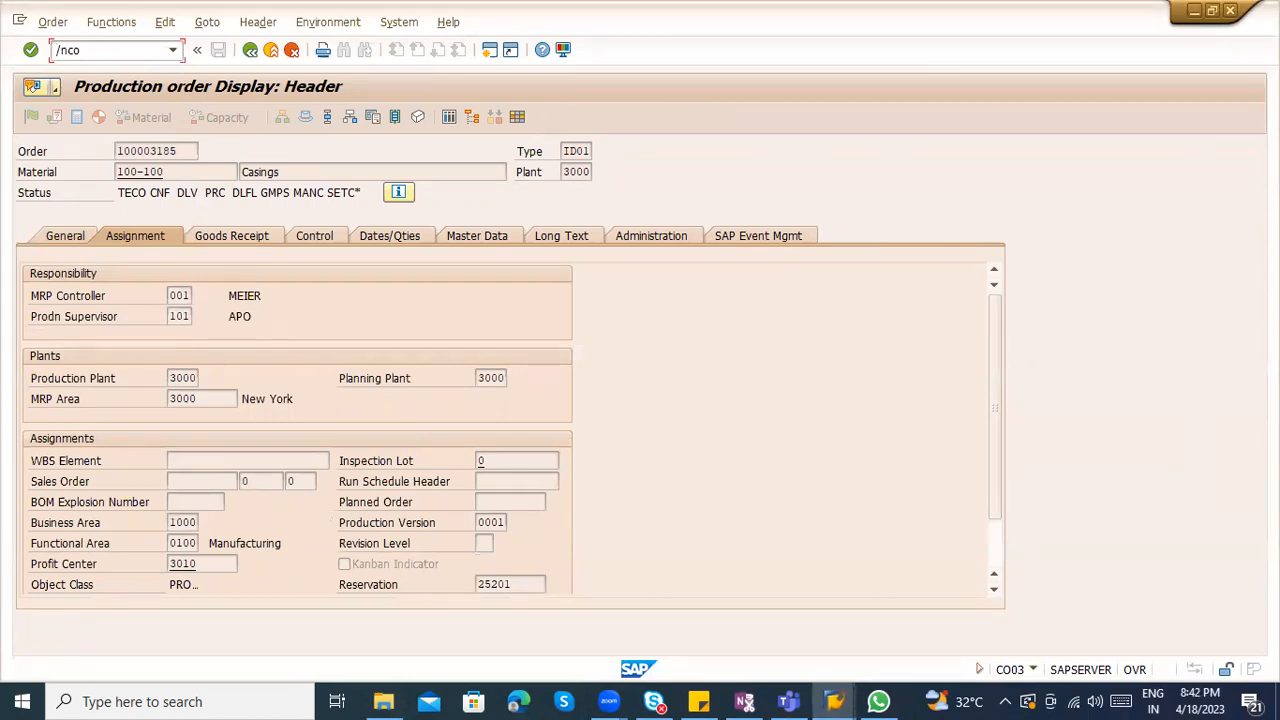
Go to transaction CO01 and start a production order for material 100-100 in production plant 3000 with order type ID01
key(Return)
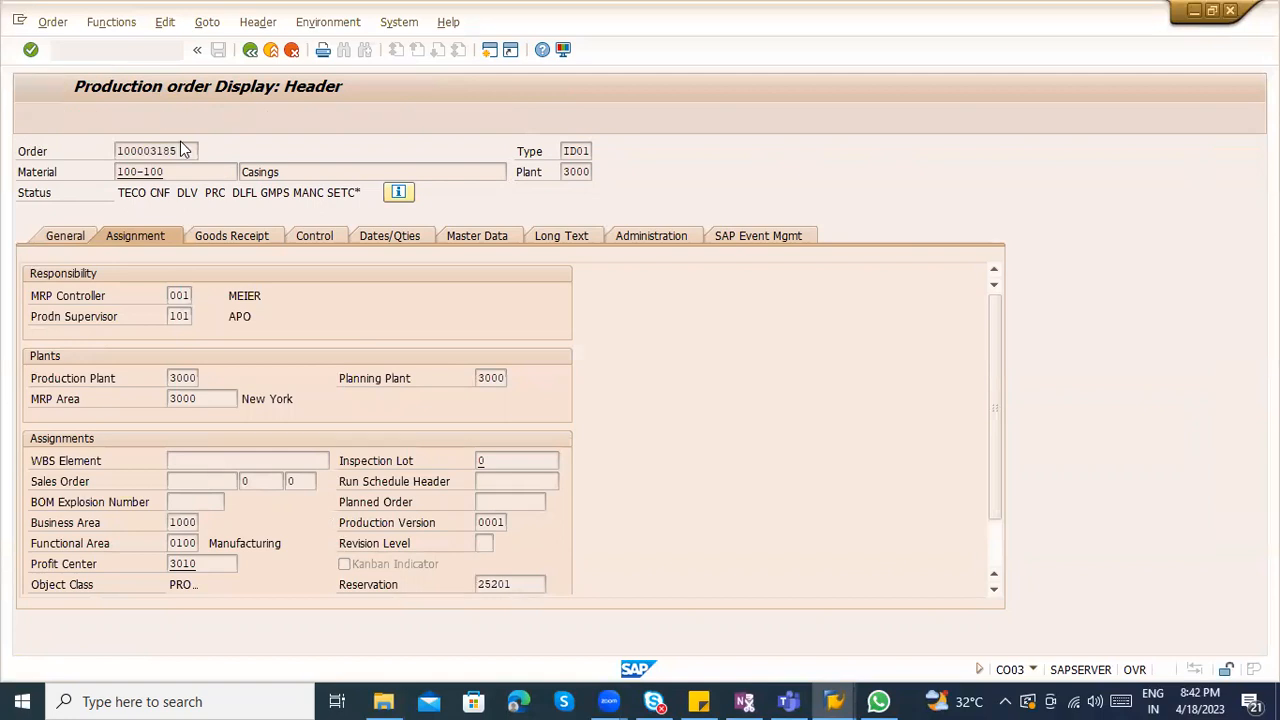
click(199, 210)
click(172, 233)
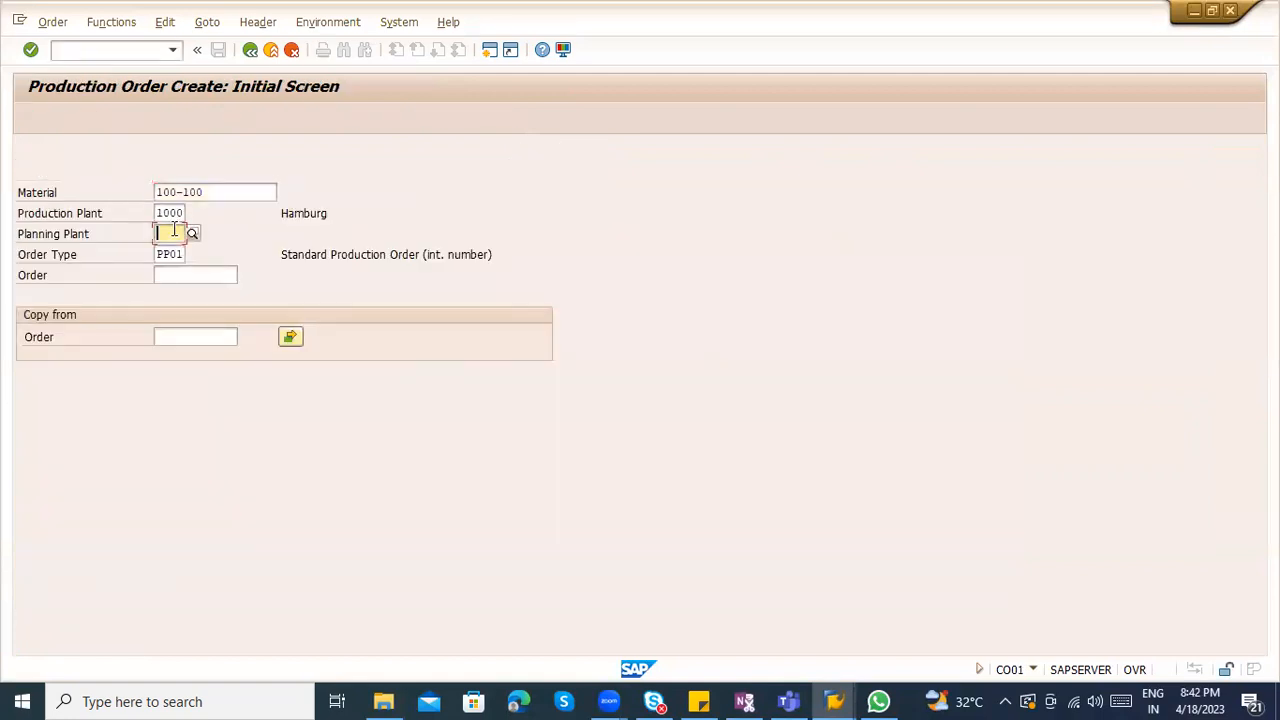
key(shift+Tab)
text(3000)
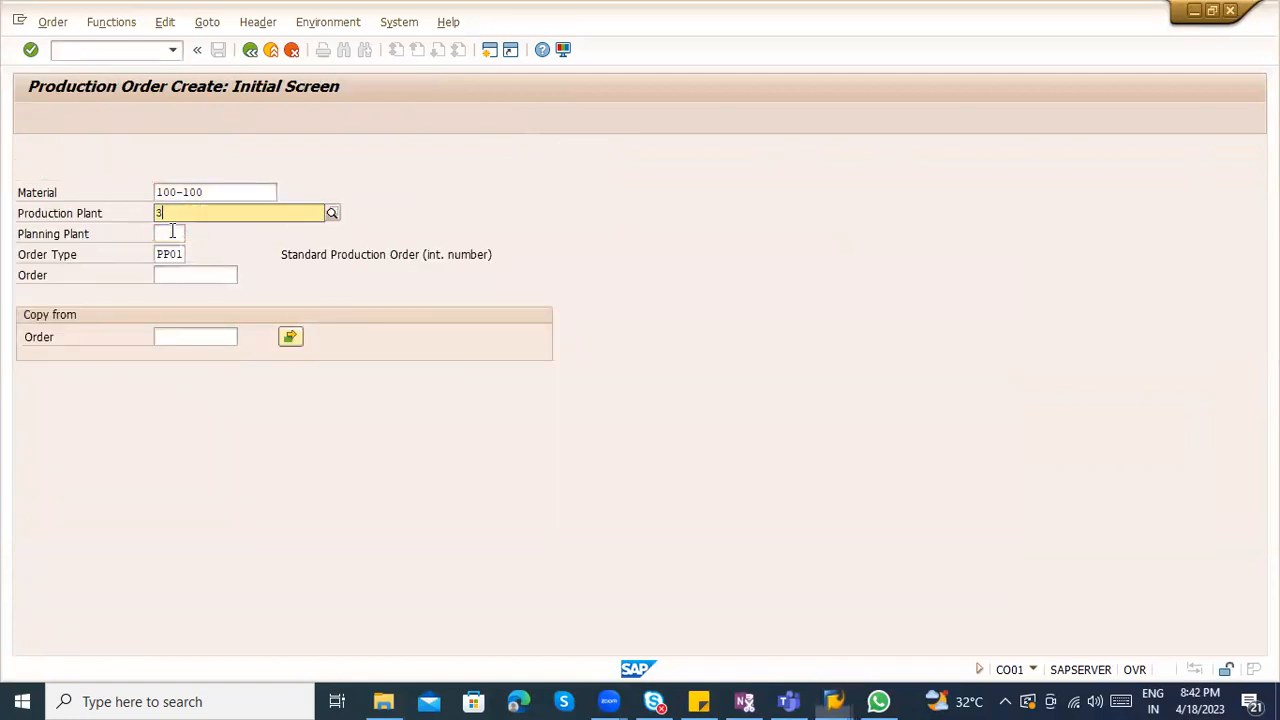
key(Tab)
key(Tab)
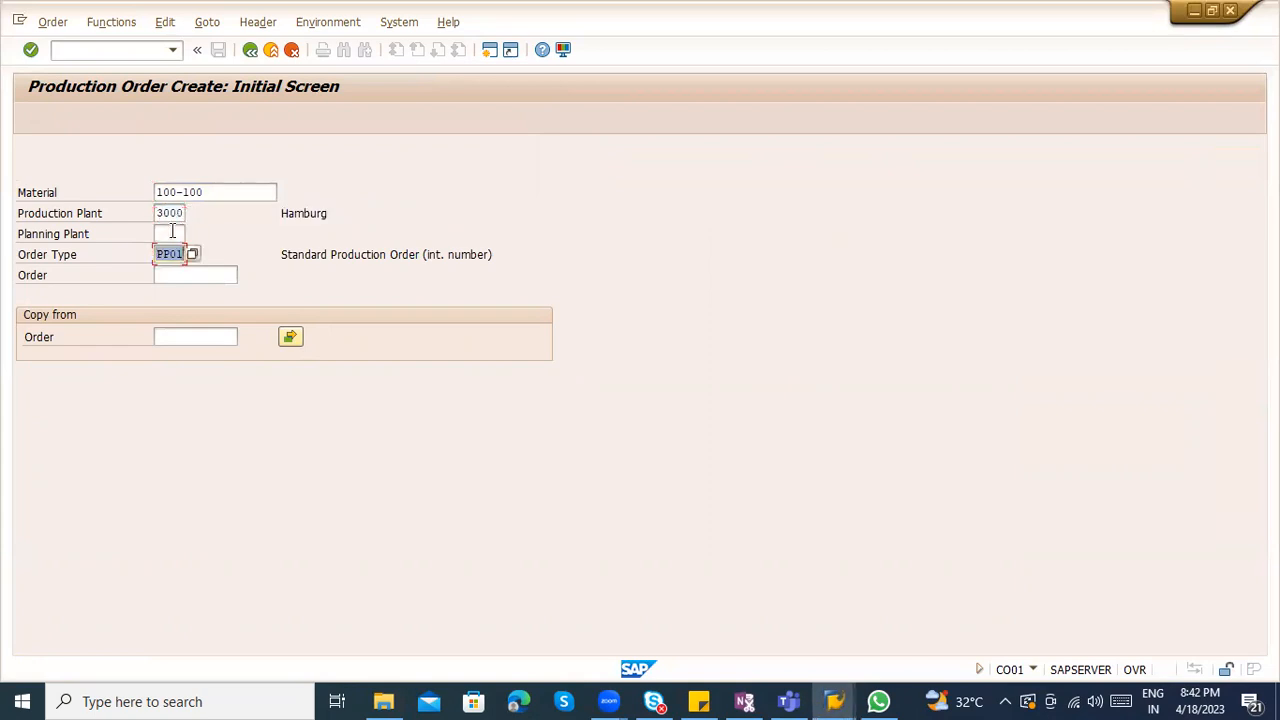
text(ID01)
key(Return)
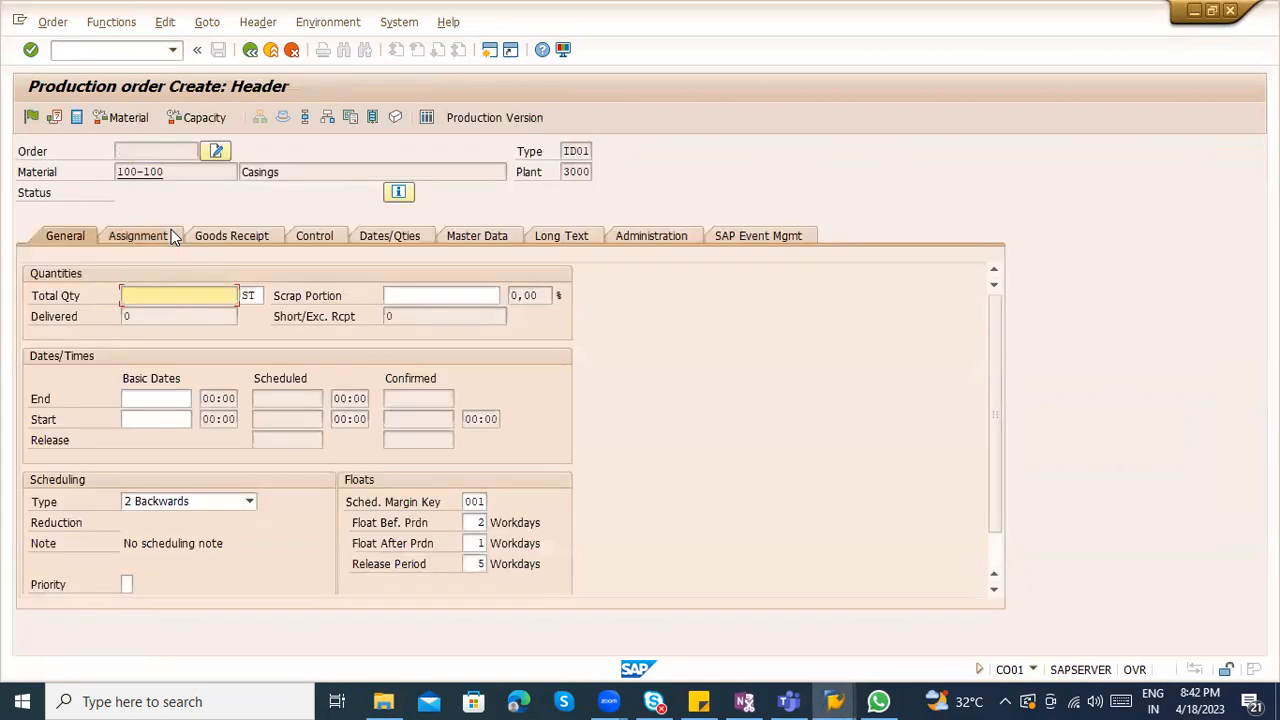
Schedule the new order with total quantity 10 and basic end date 19.04.2023, and open its component overview
text(10)
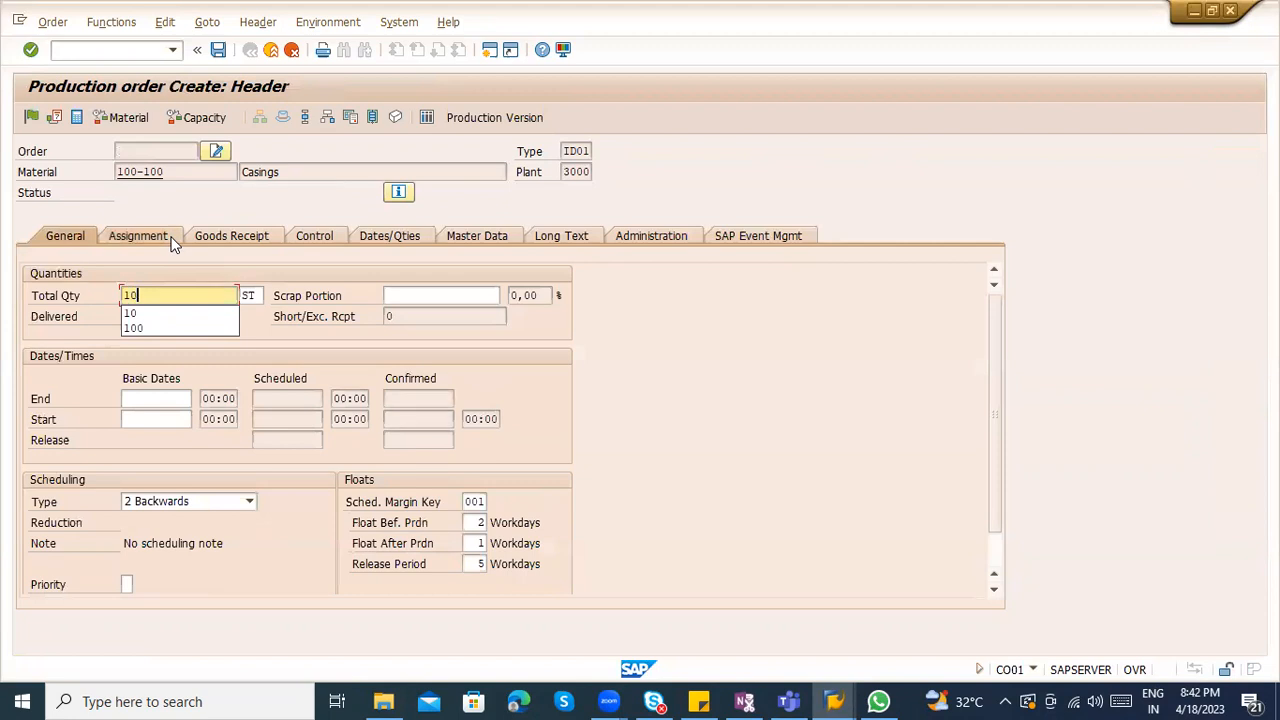
key(Return)
text(1)
click(142, 416)
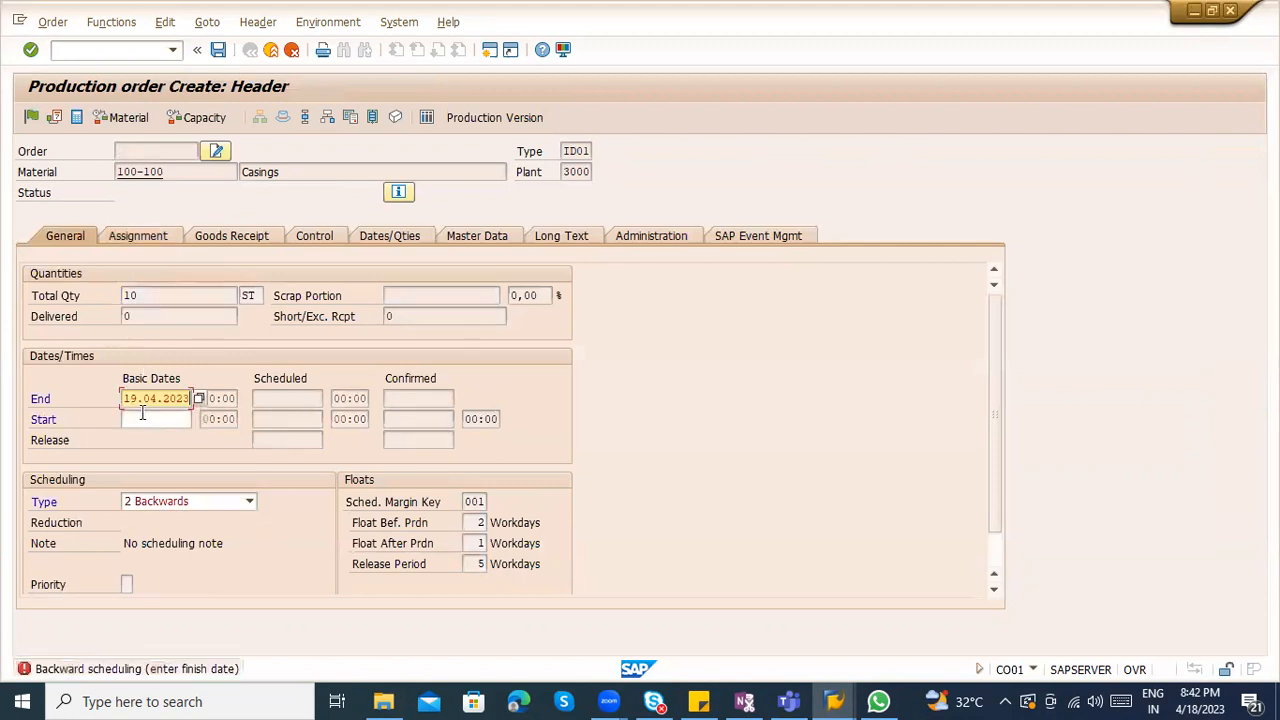
key(Return)
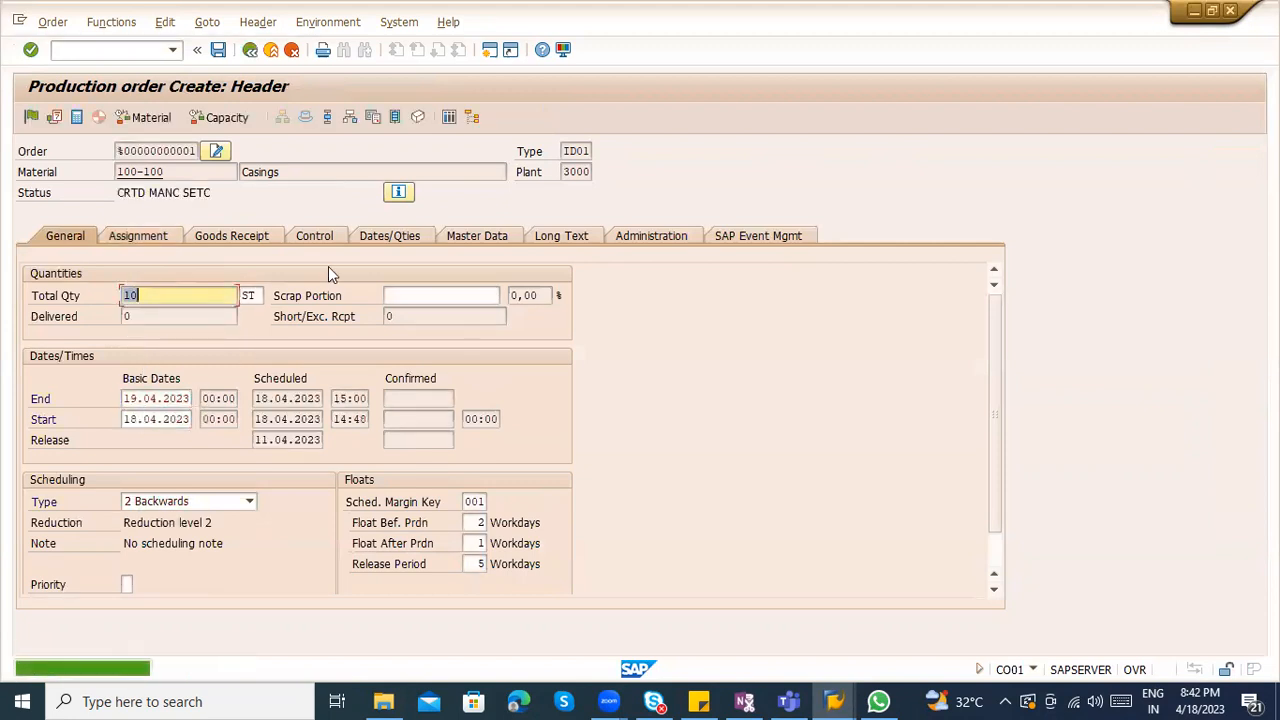
click(347, 119)
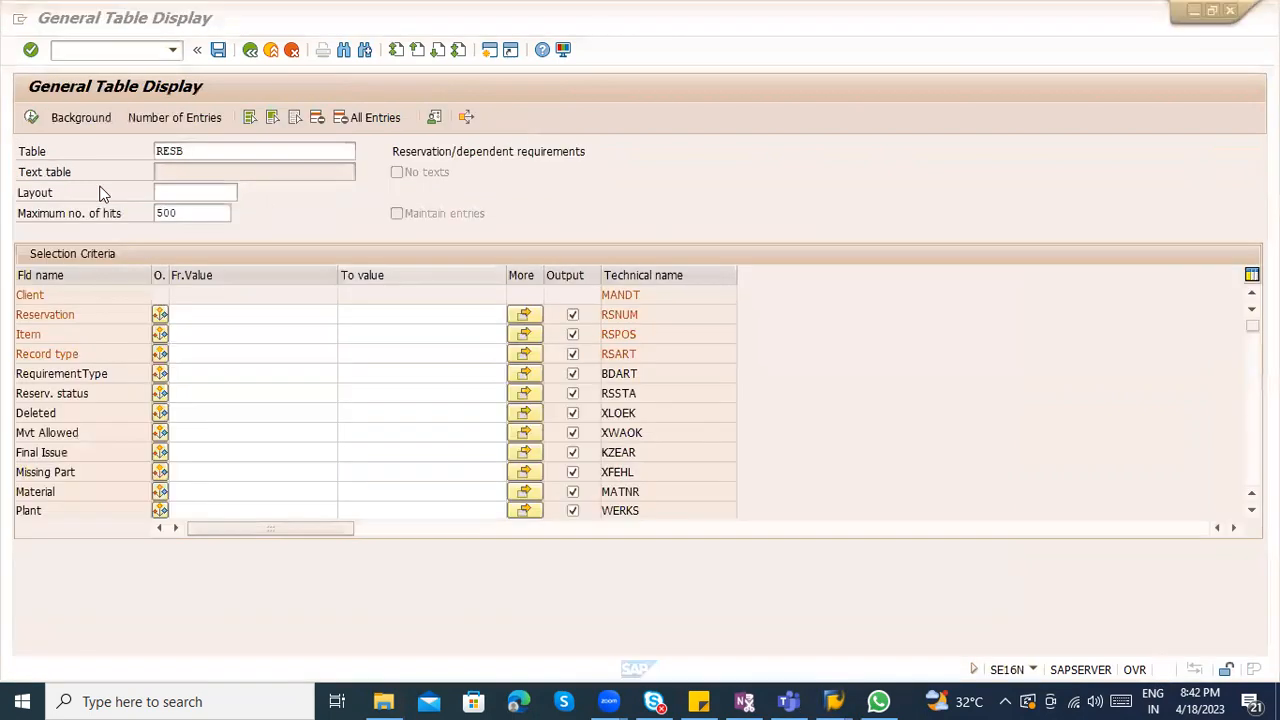
Go to transaction CO03 in the table display session and compare the existing 100-100 production order's component overview
click(99, 50)
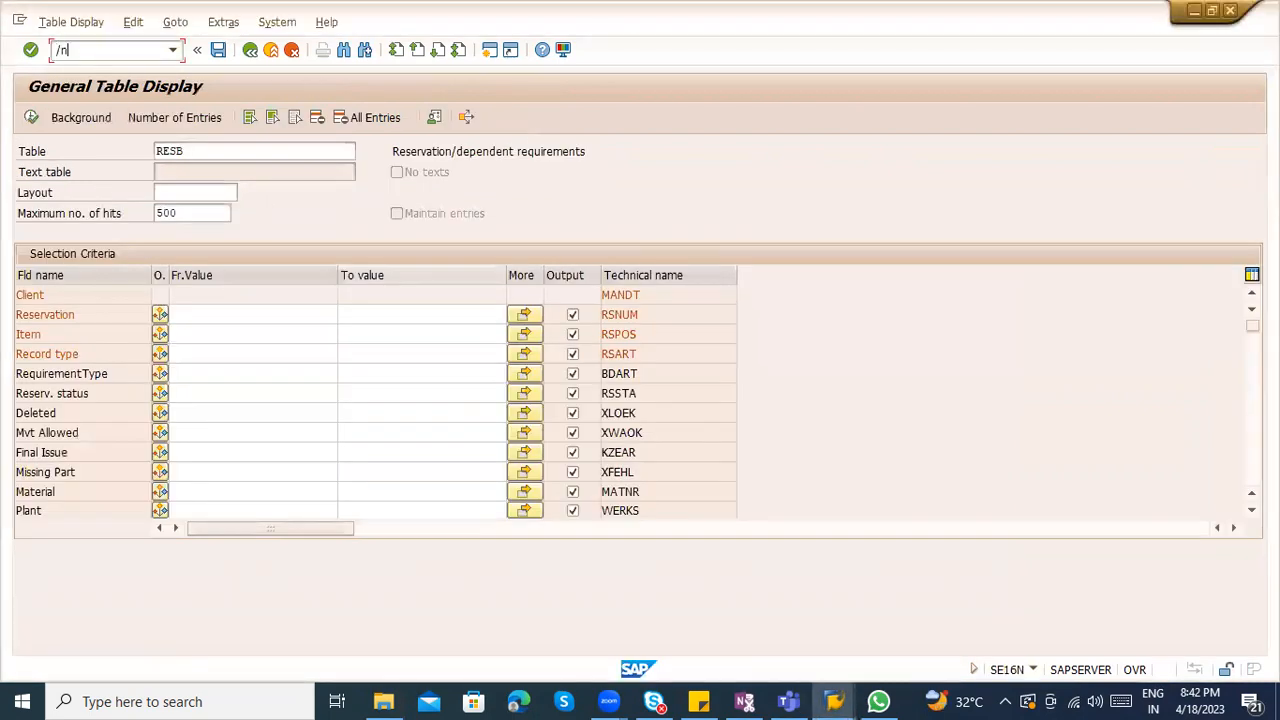
text(/nco02)
key(Return)
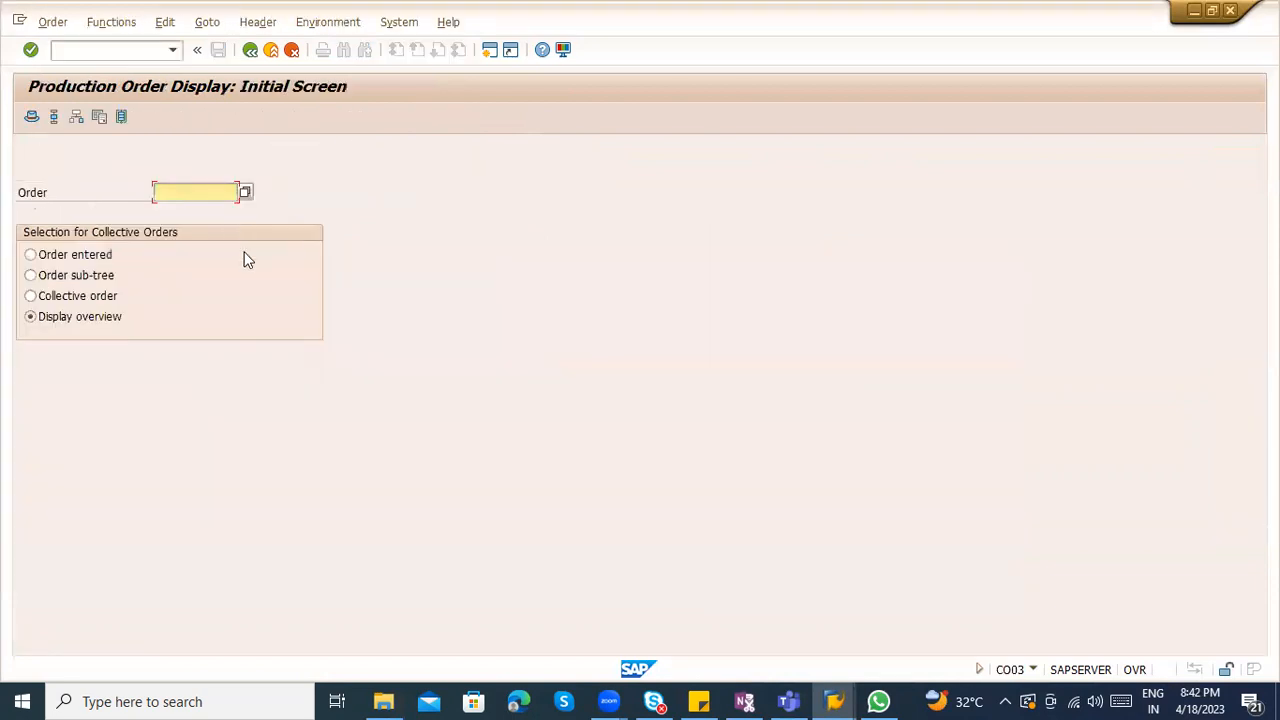
click(214, 210)
key(Return)
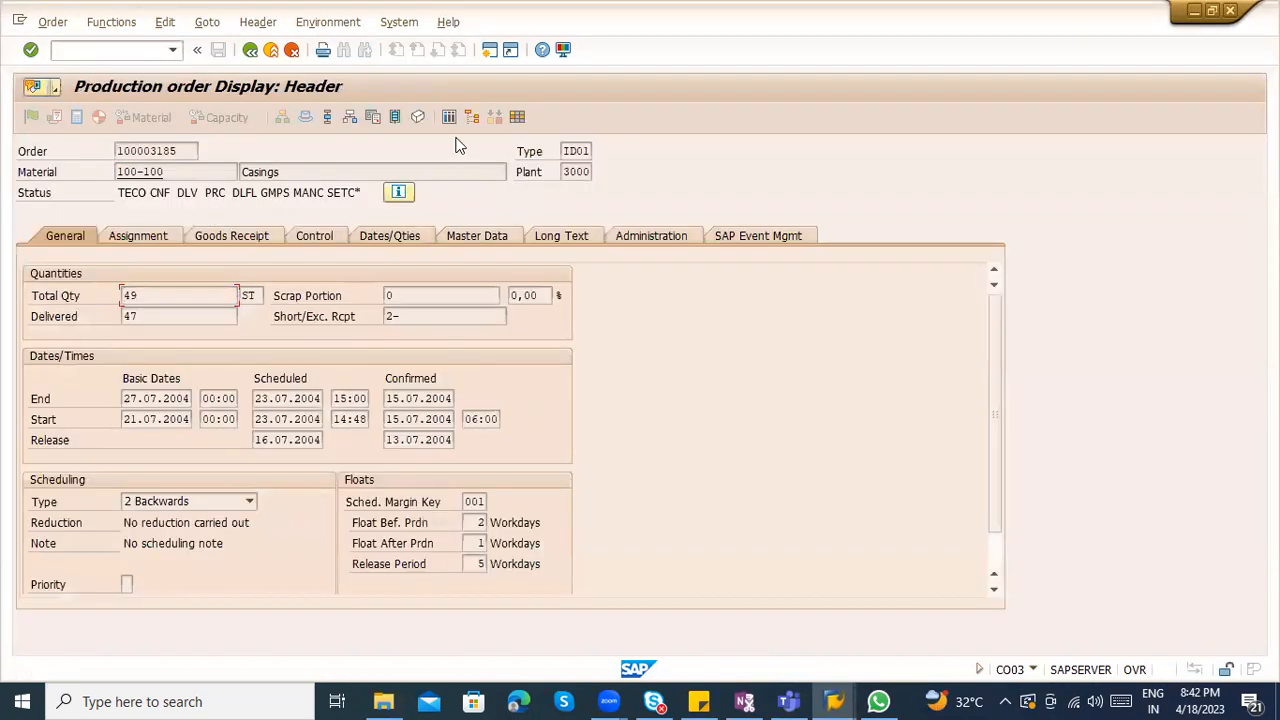
click(351, 117)
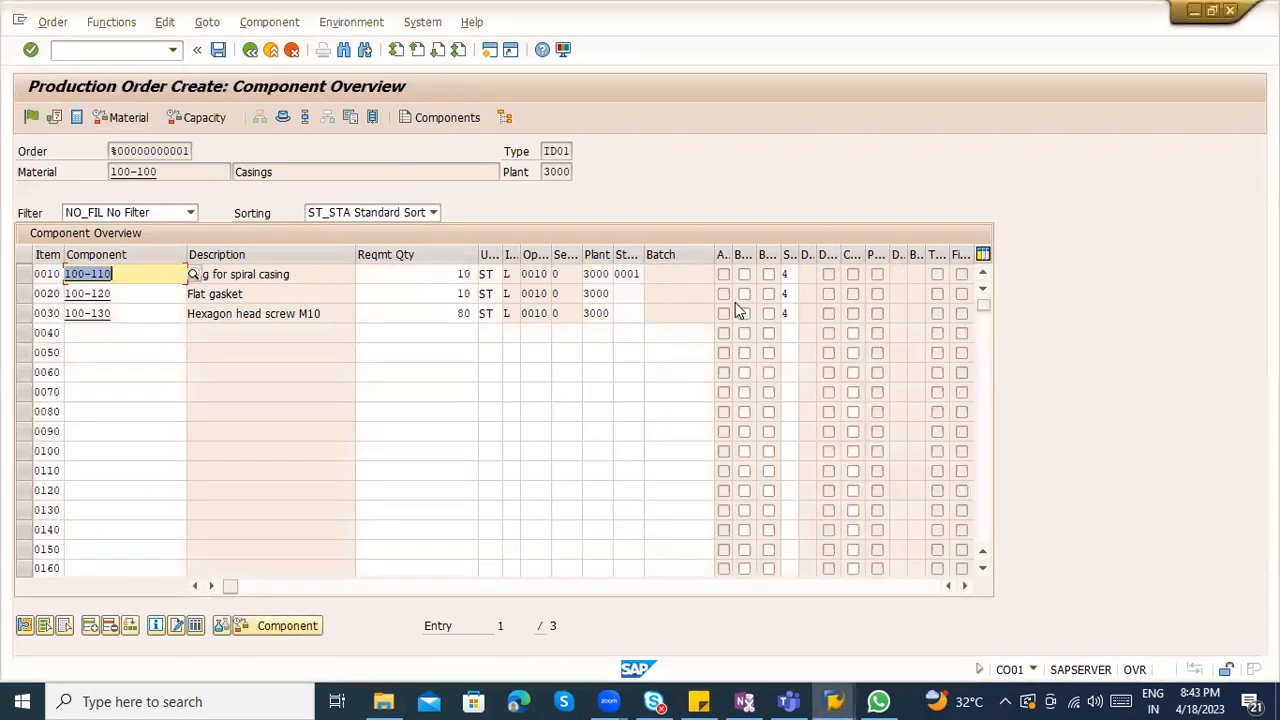
Try to clear the indicator value 4 from components 100-110, 100-120 and 100-130 of the new order
click(788, 274)
key(BackSpace)
click(789, 293)
key(BackSpace)
click(789, 313)
key(BackSpace)
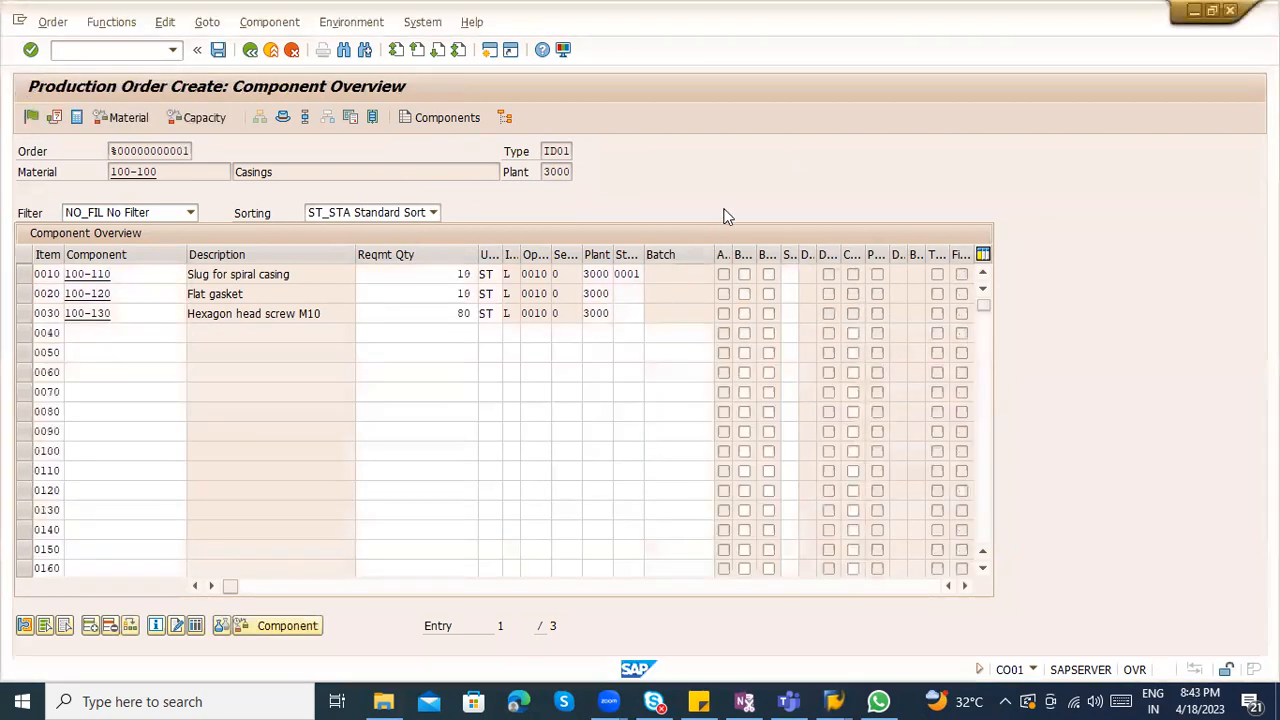
key(Return)
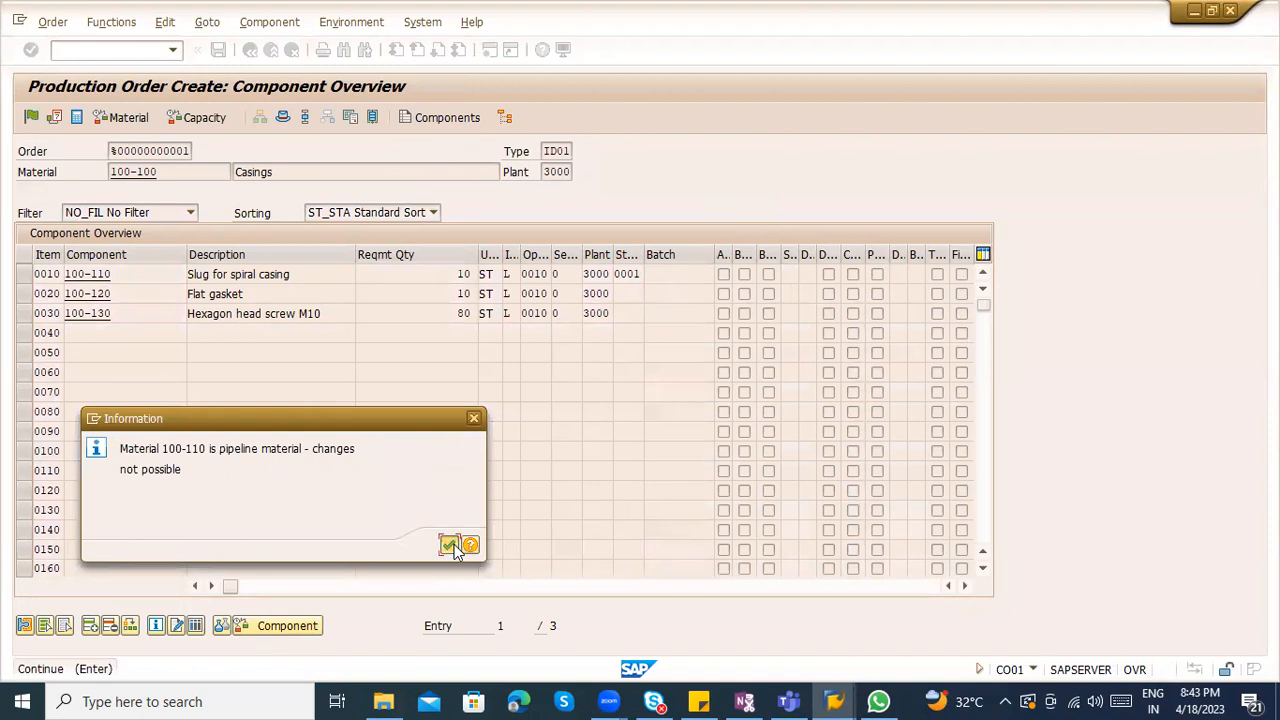
click(449, 545)
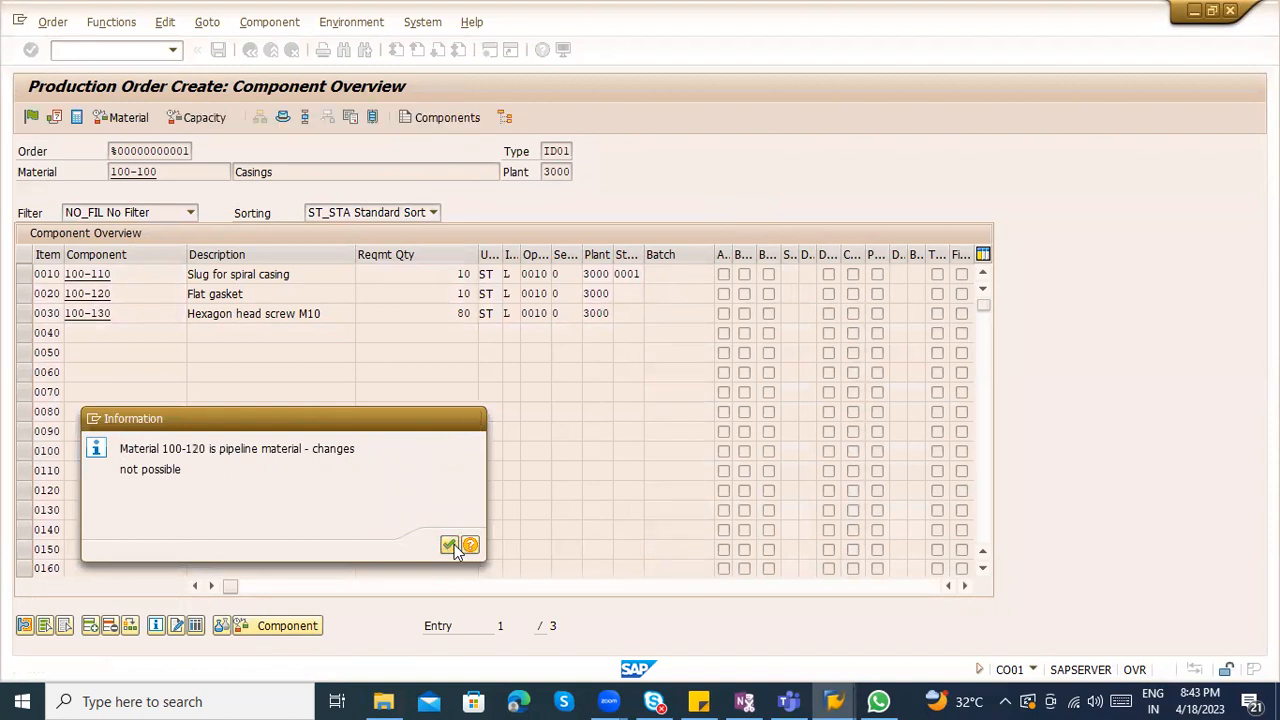
click(449, 545)
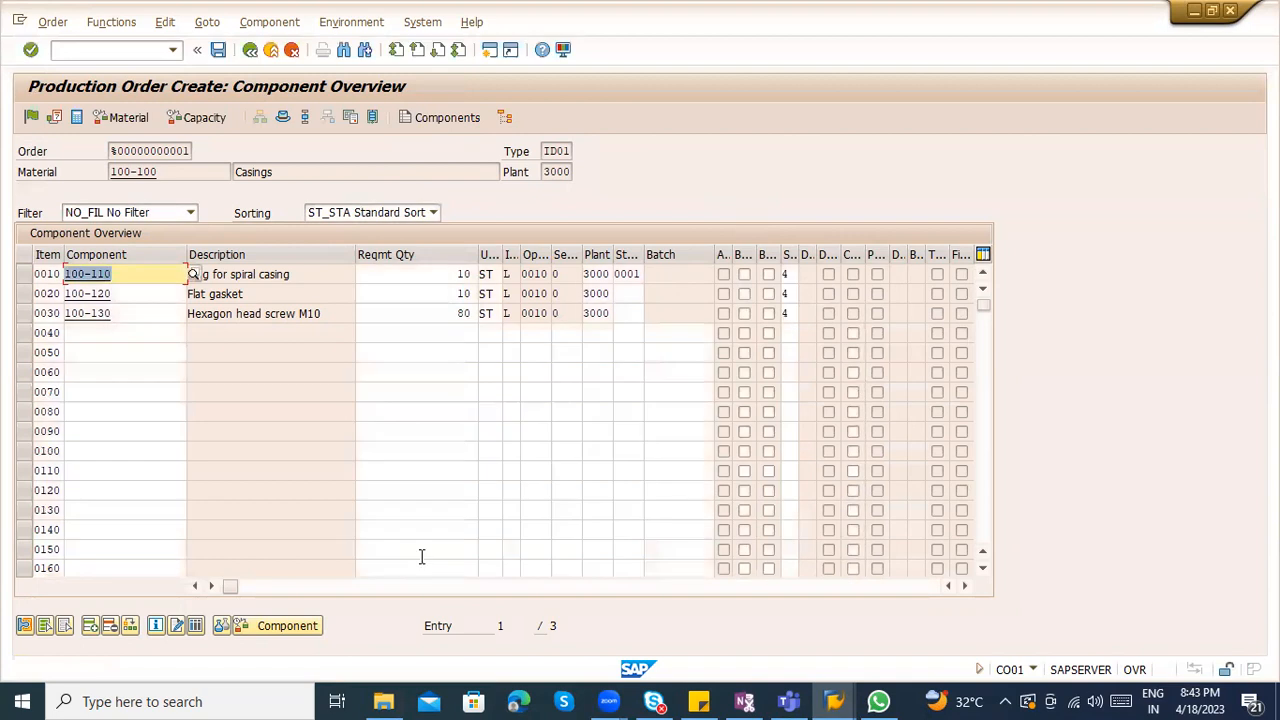
Leave the unsaved order, go to transaction CS01 and start a material BOM for 100-100 in plant 3000
drag(232, 589, 34, 589)
click(90, 50)
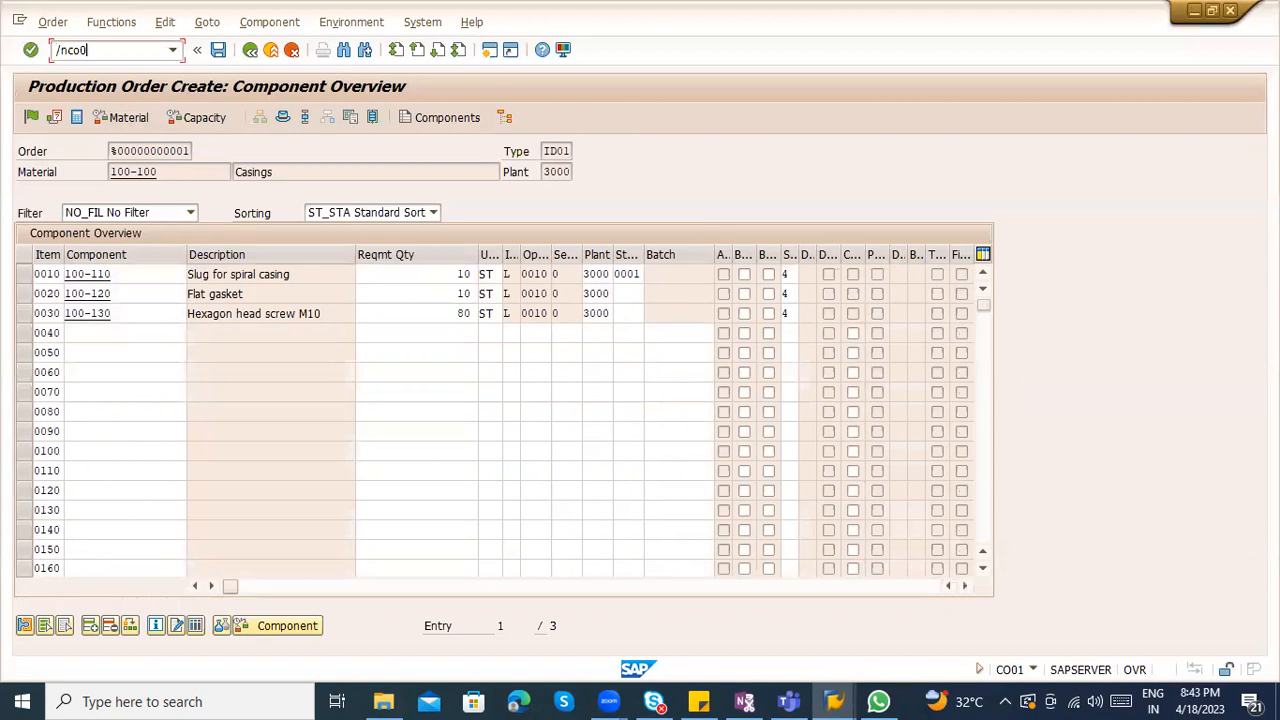
text(/nco0)
key(Return)
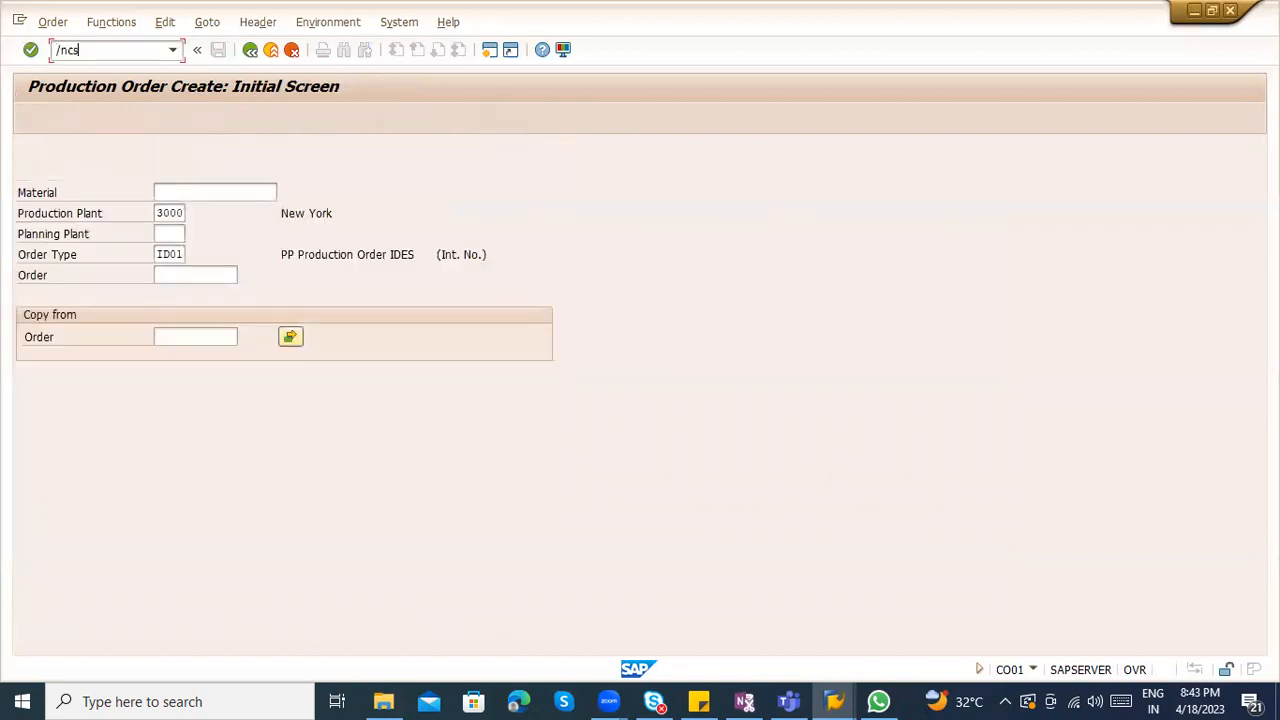
text(/ncs01)
key(Return)
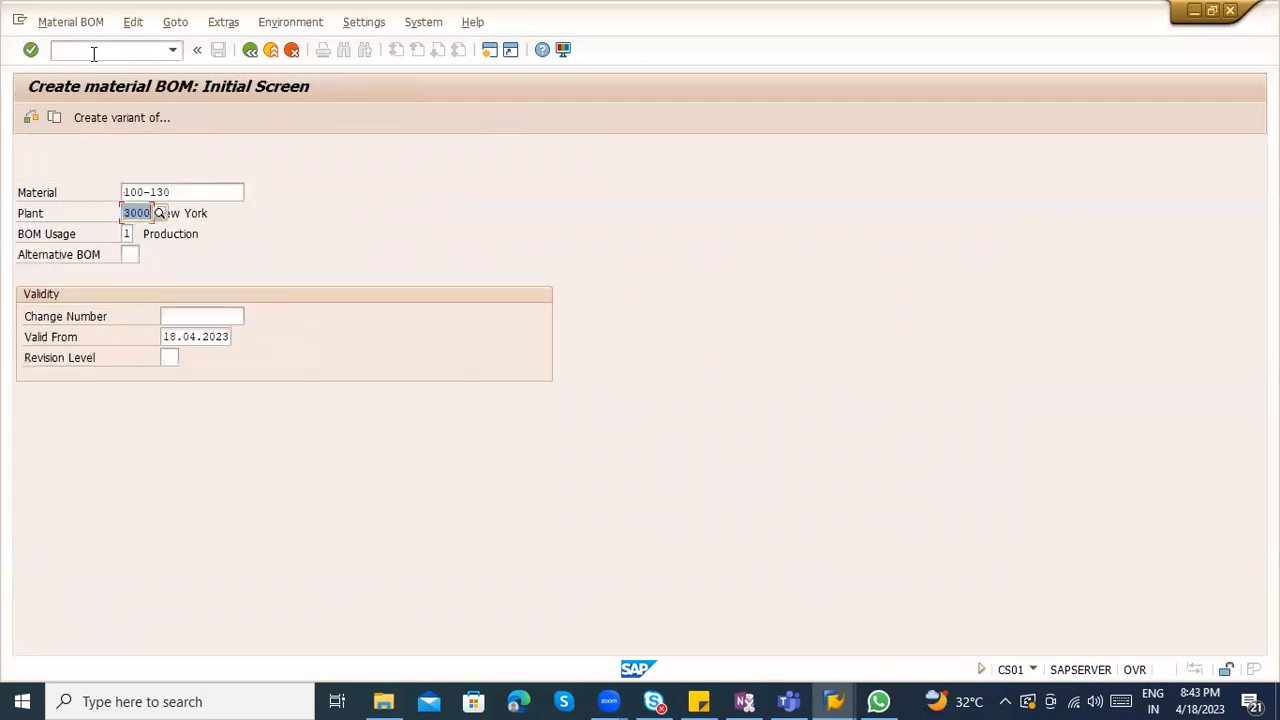
text(100-100)
key(Return)
key(Return)
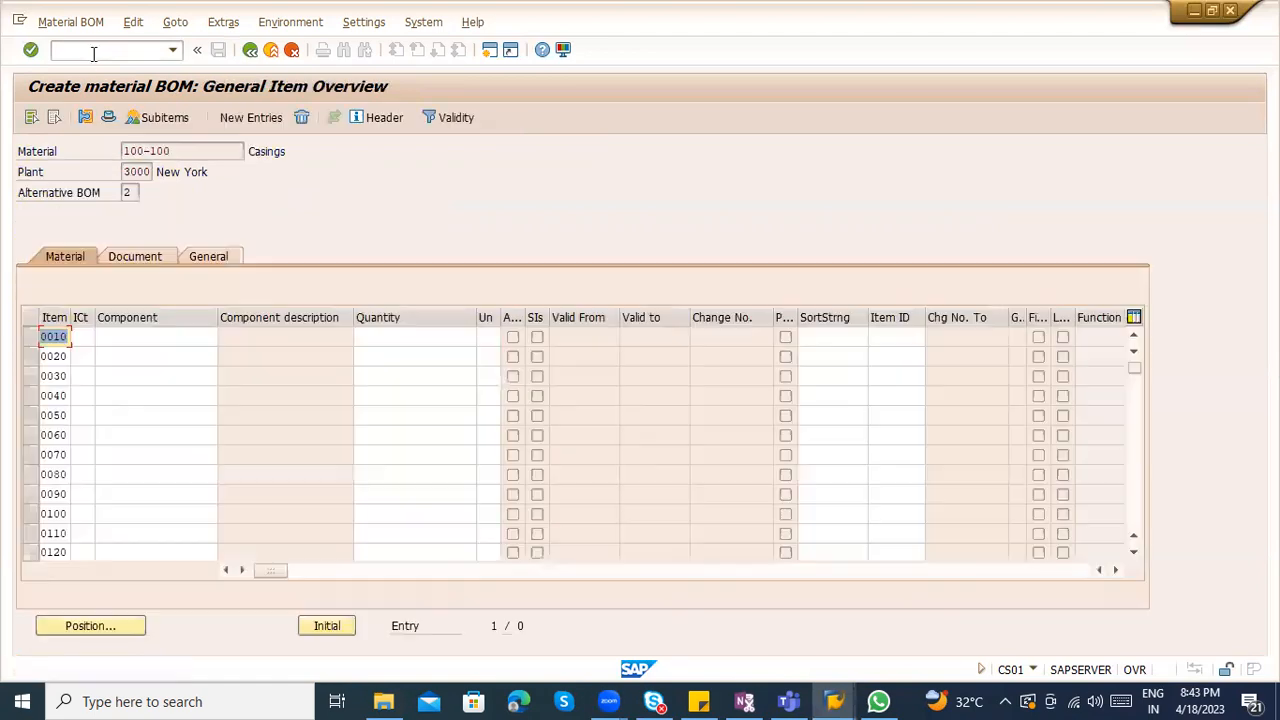
Enter component 100-110 with item category L and quantity 100 as BOM item 0010
click(133, 338)
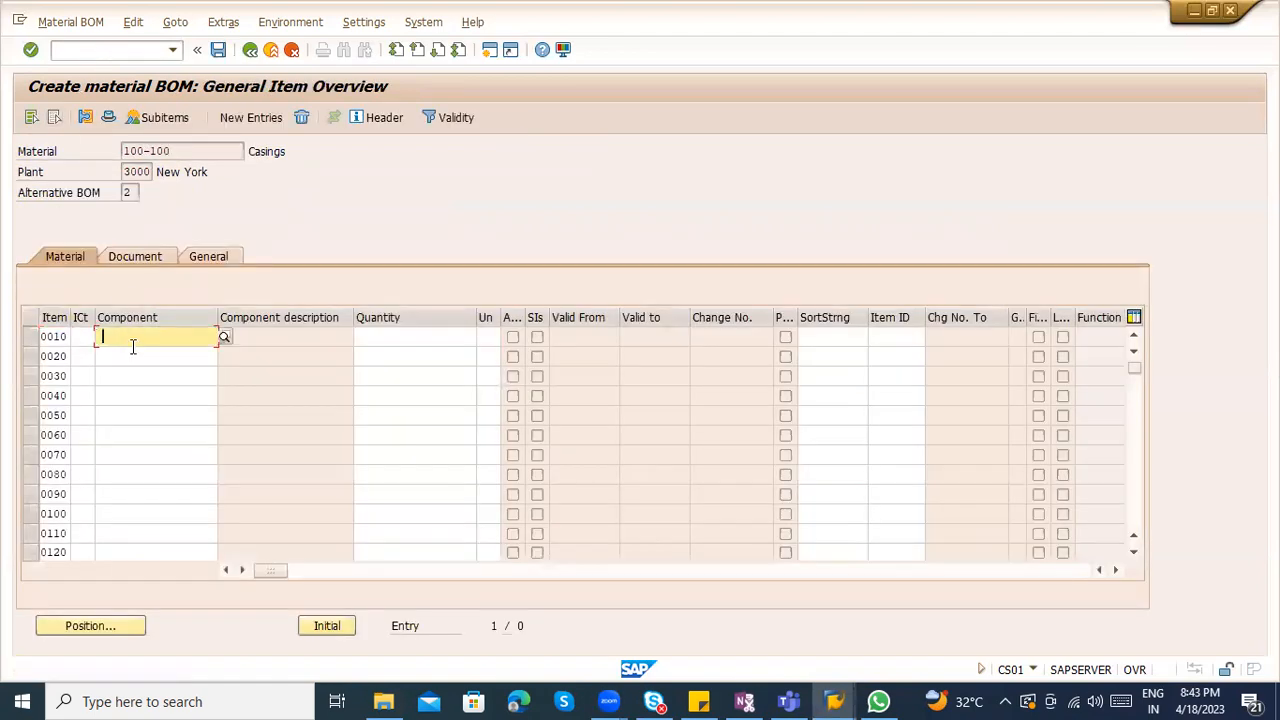
text(100-11)
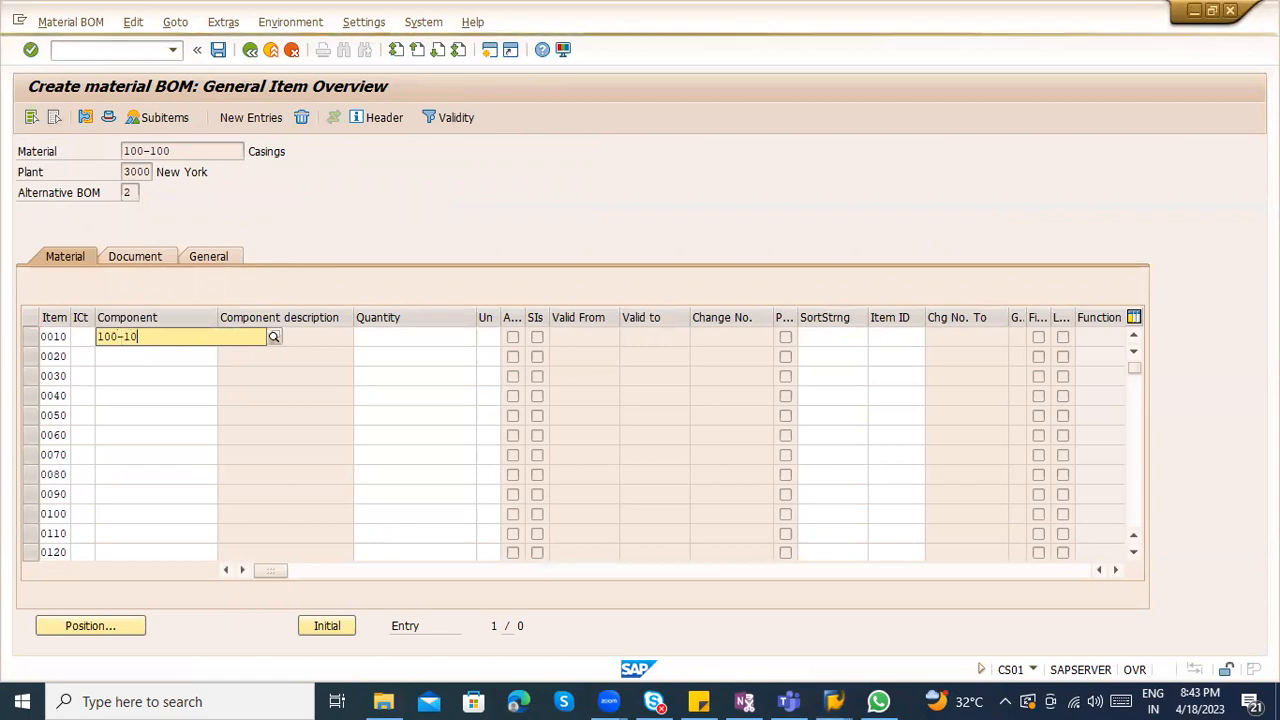
text(0)
key(Return)
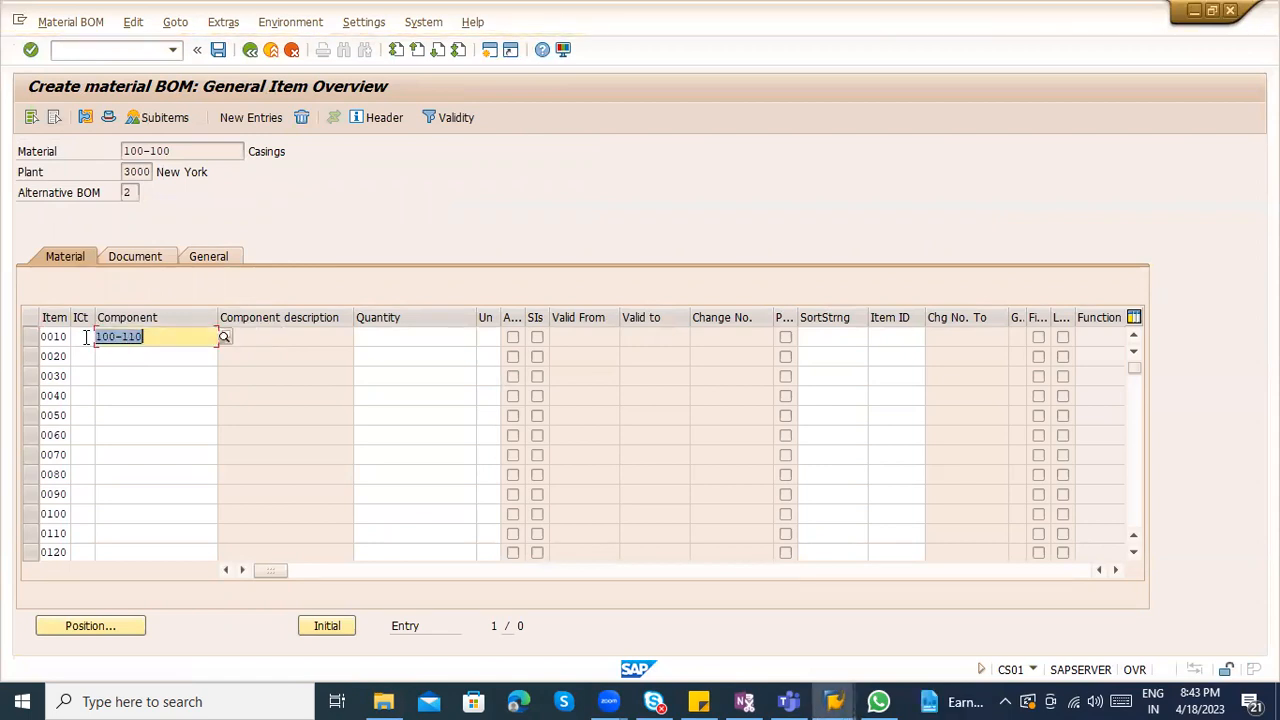
click(85, 338)
text(L)
key(Return)
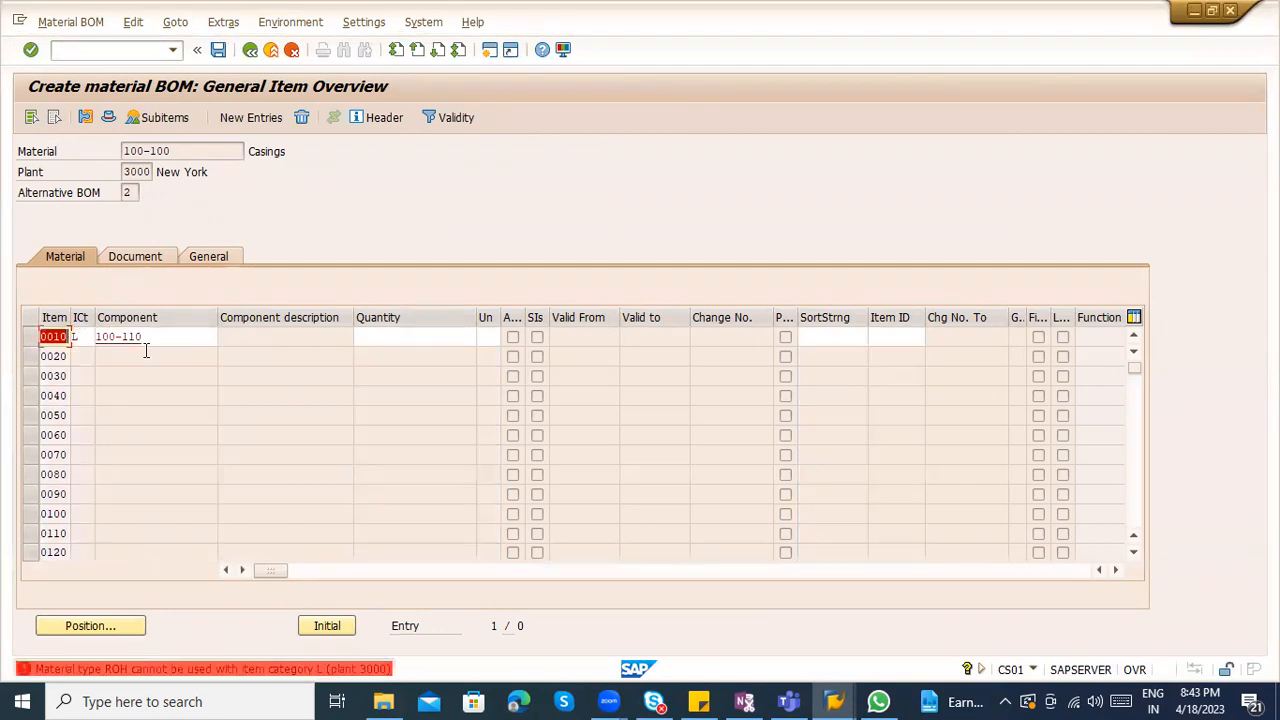
click(410, 338)
text(1)
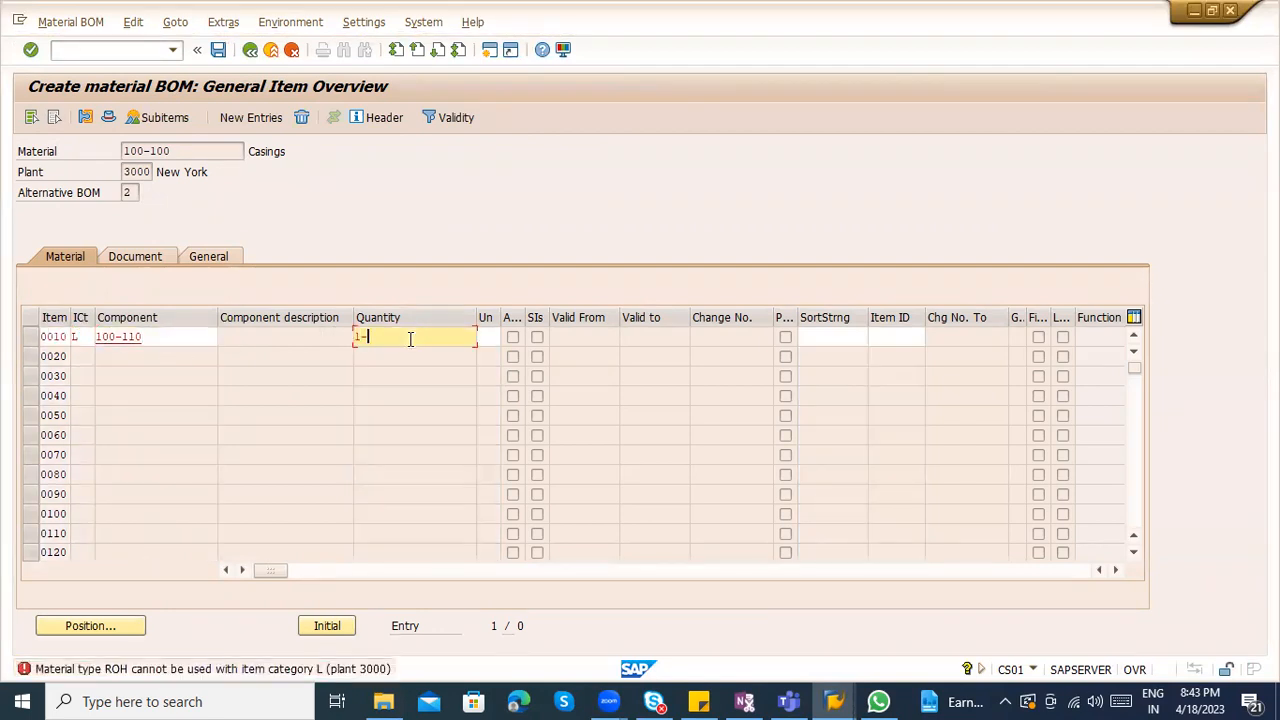
text(00)
key(Return)
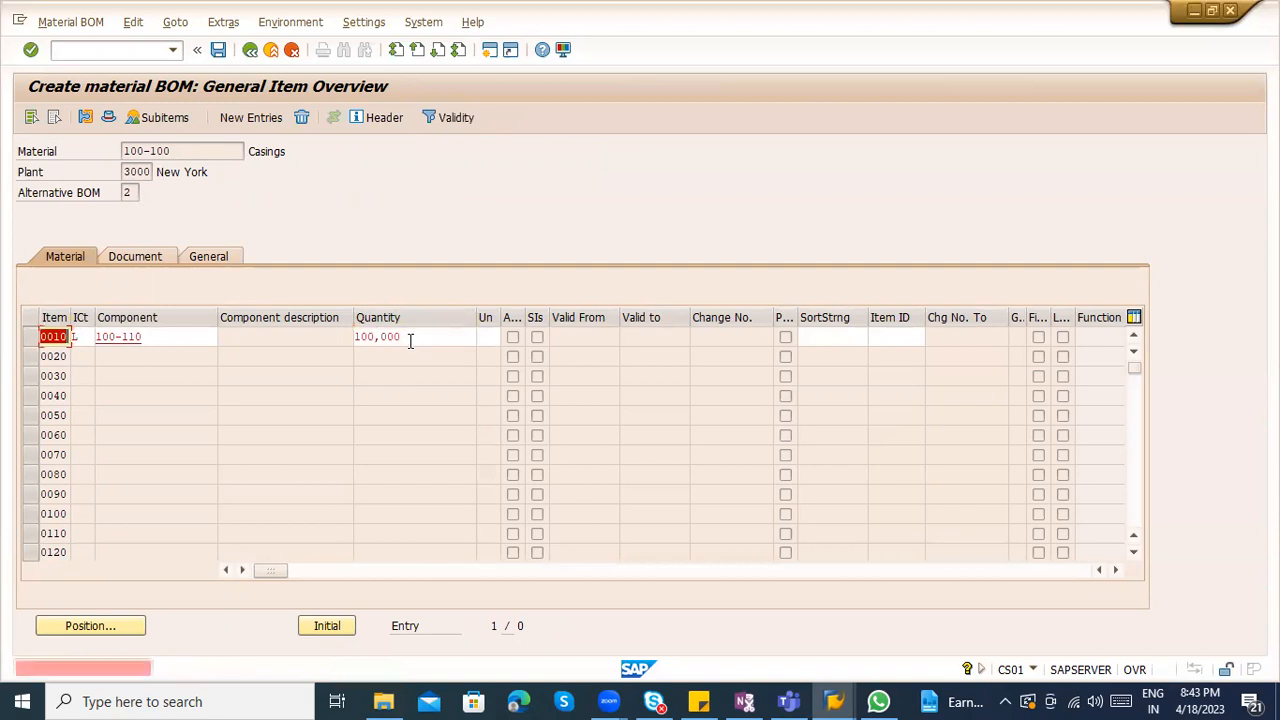
Reselect stock item L from the item category list for item 0010 and check the entry again
click(86, 339)
click(104, 341)
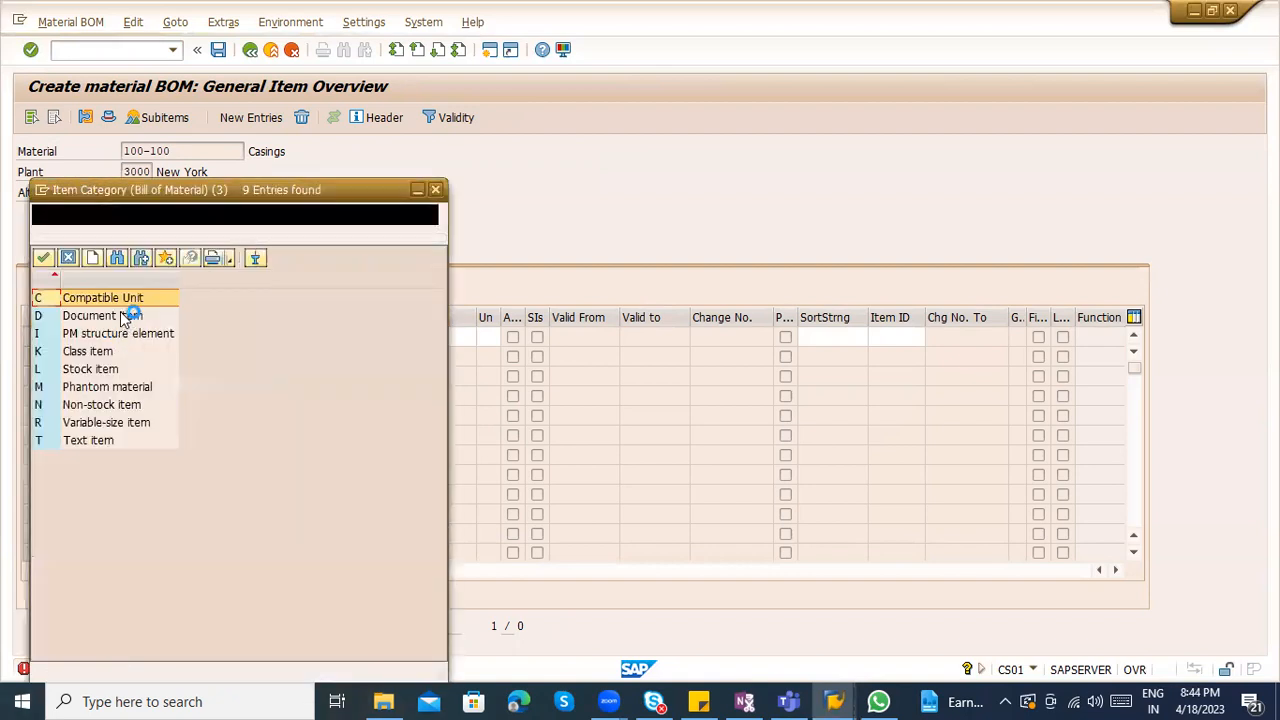
click(112, 370)
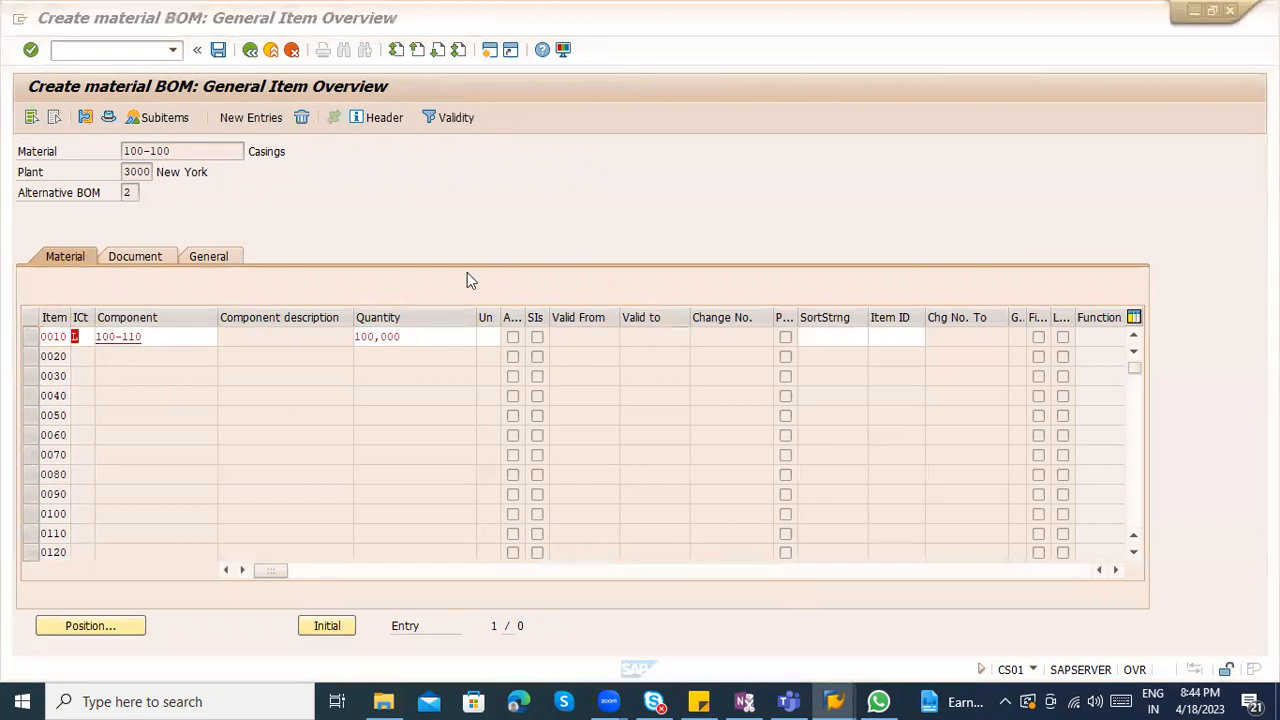
key(Return)
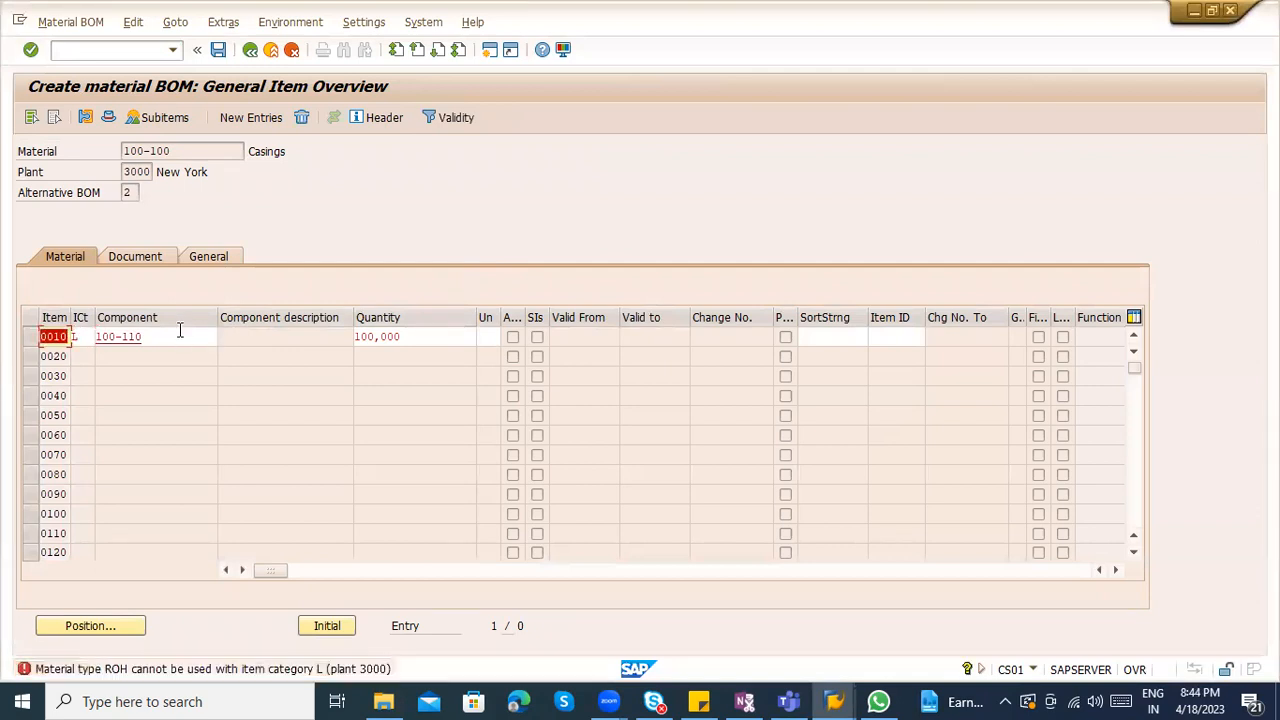
Open the list of possible item categories for BOM item 0010 and review the choices
click(88, 338)
click(99, 338)
click(92, 337)
click(95, 337)
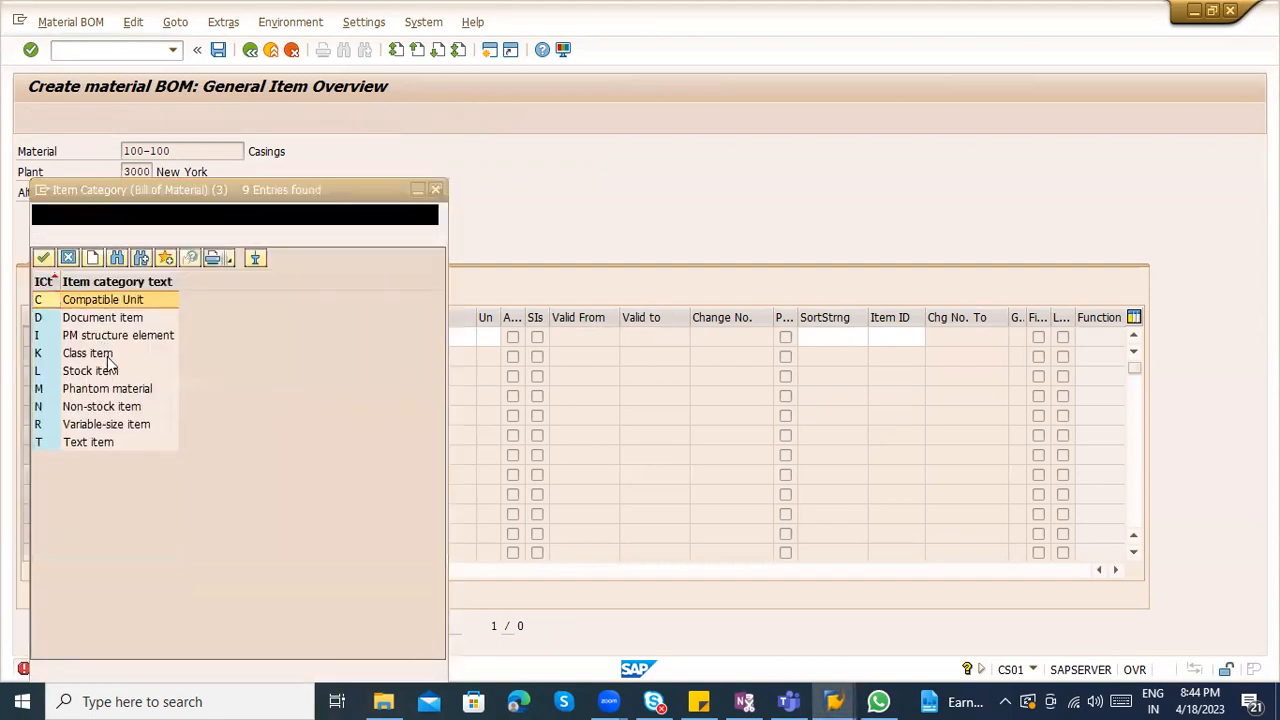
double_click(115, 424)
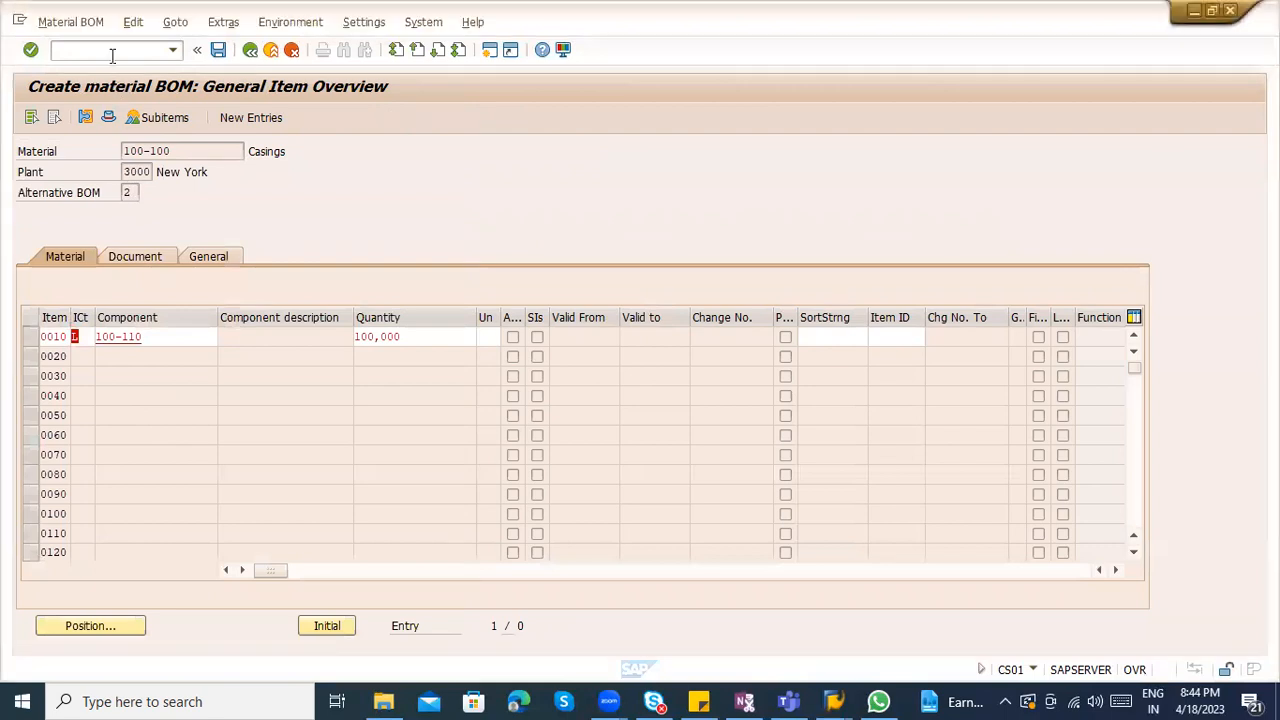
Switch to the production order session and try to start a material BOM for 100-100 in plant 3000 with transaction CS01
key(alt+Tab)
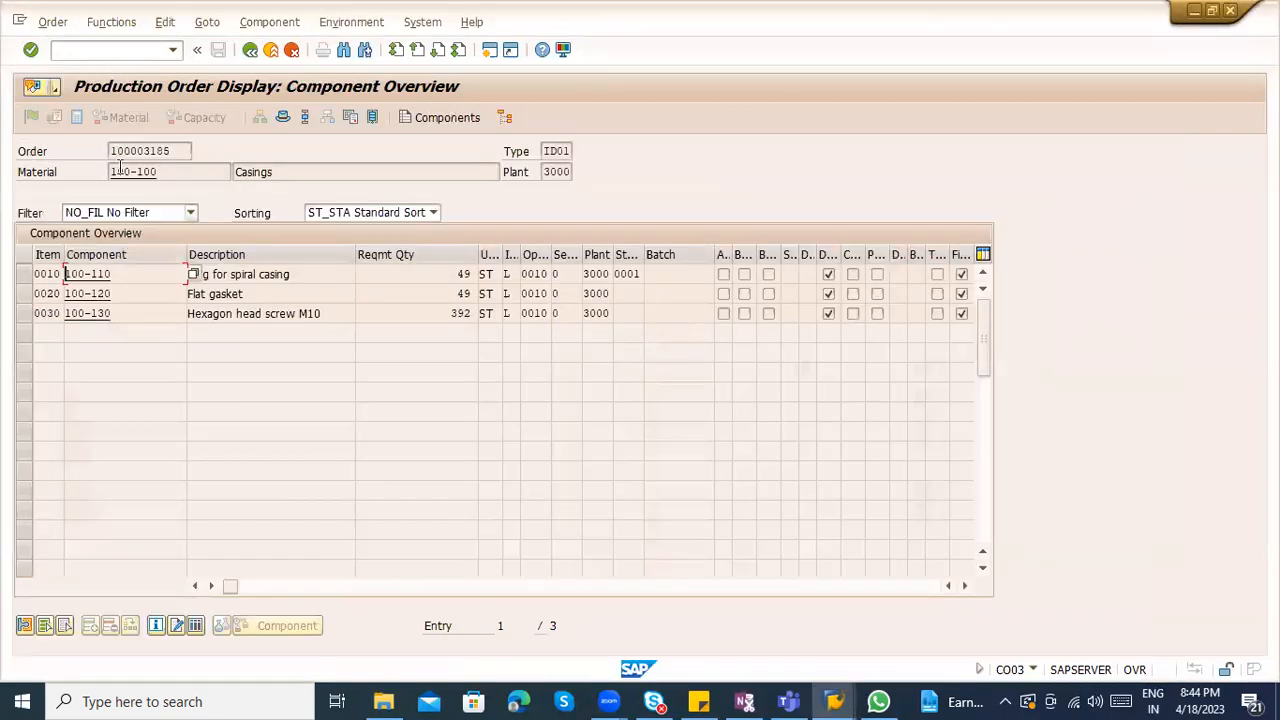
click(99, 55)
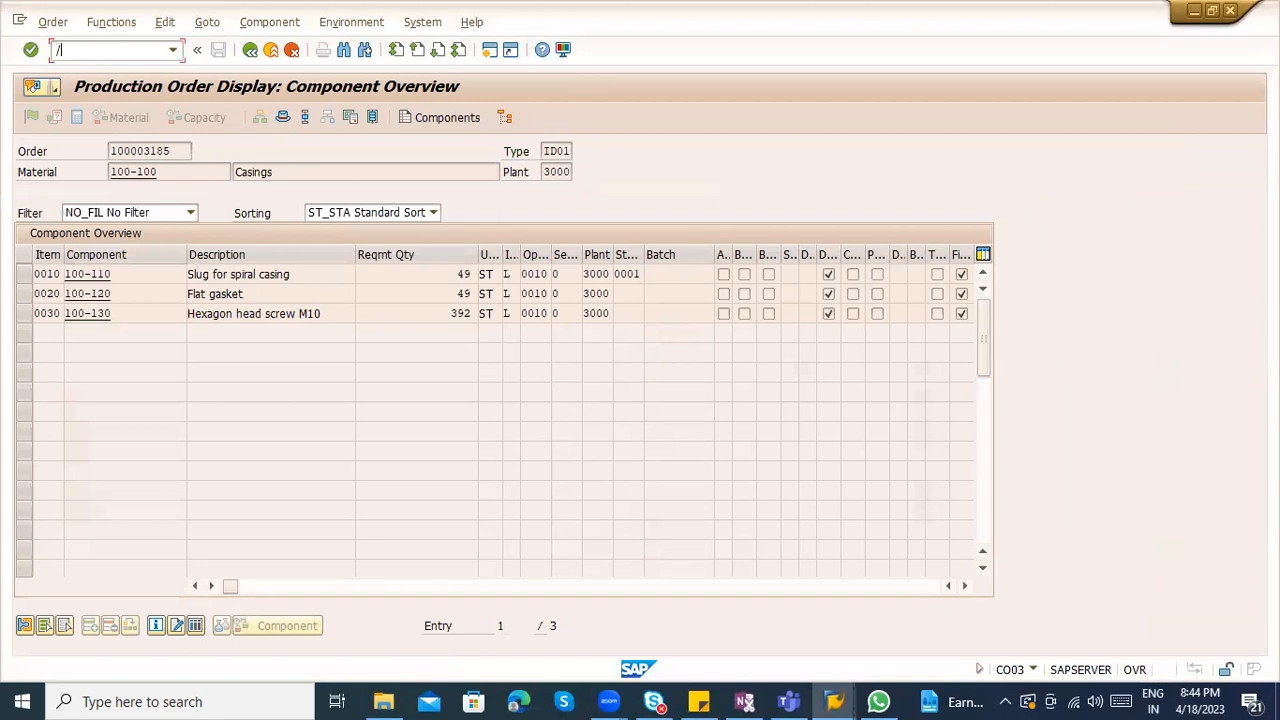
text(/ncs03)
key(Return)
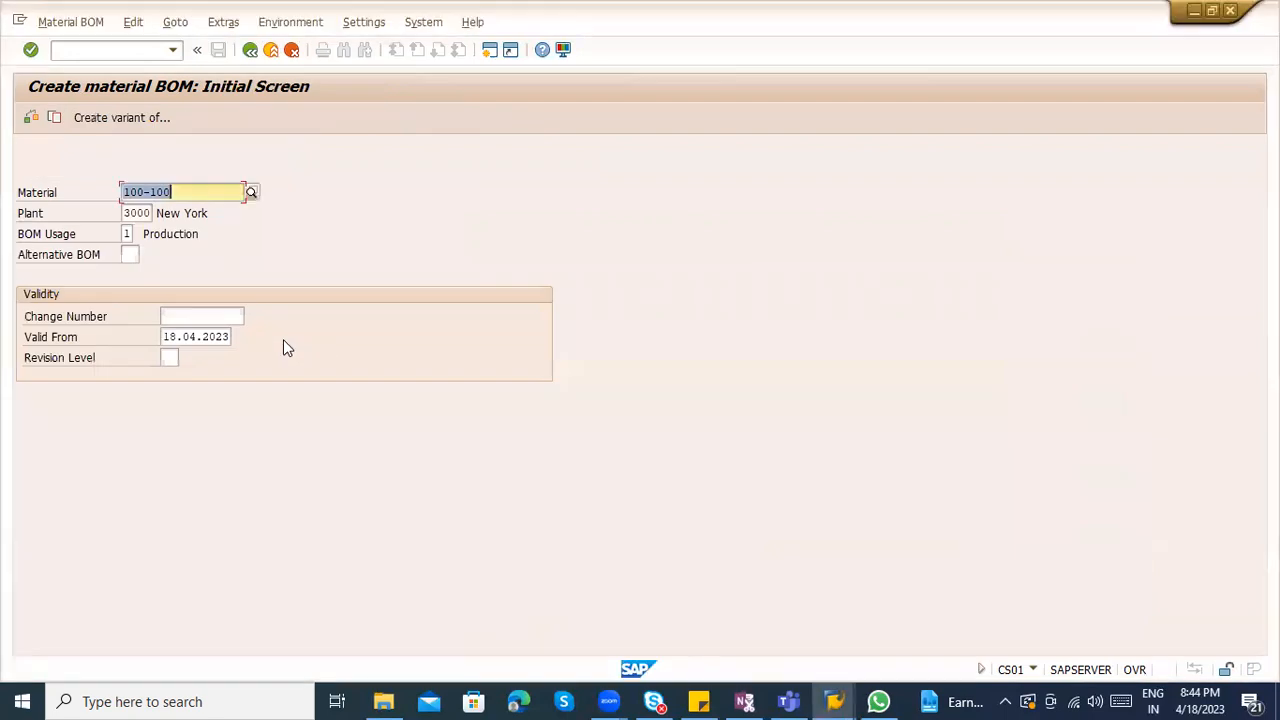
key(Return)
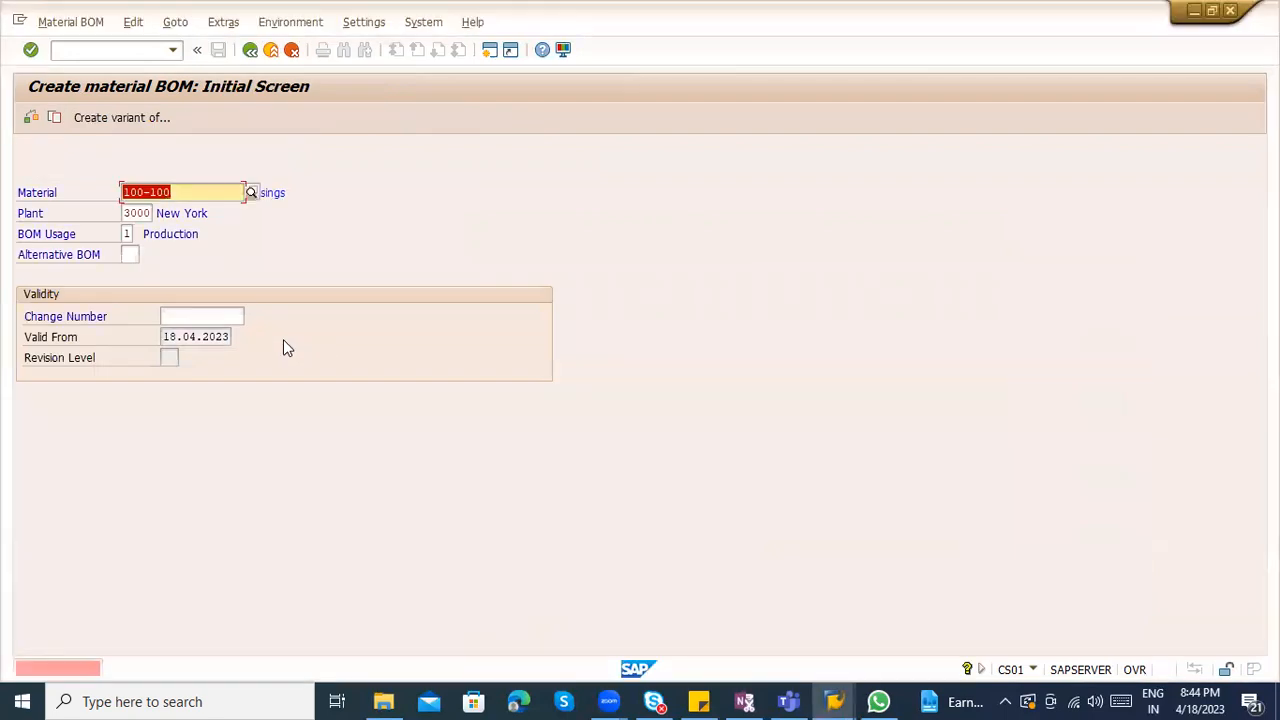
Change from creating to displaying the material BOM of 100-100 in plant 3000 and examine the item categories of its components
key(alt+m)
key(Down)
key(Down)
key(Down)
key(Down)
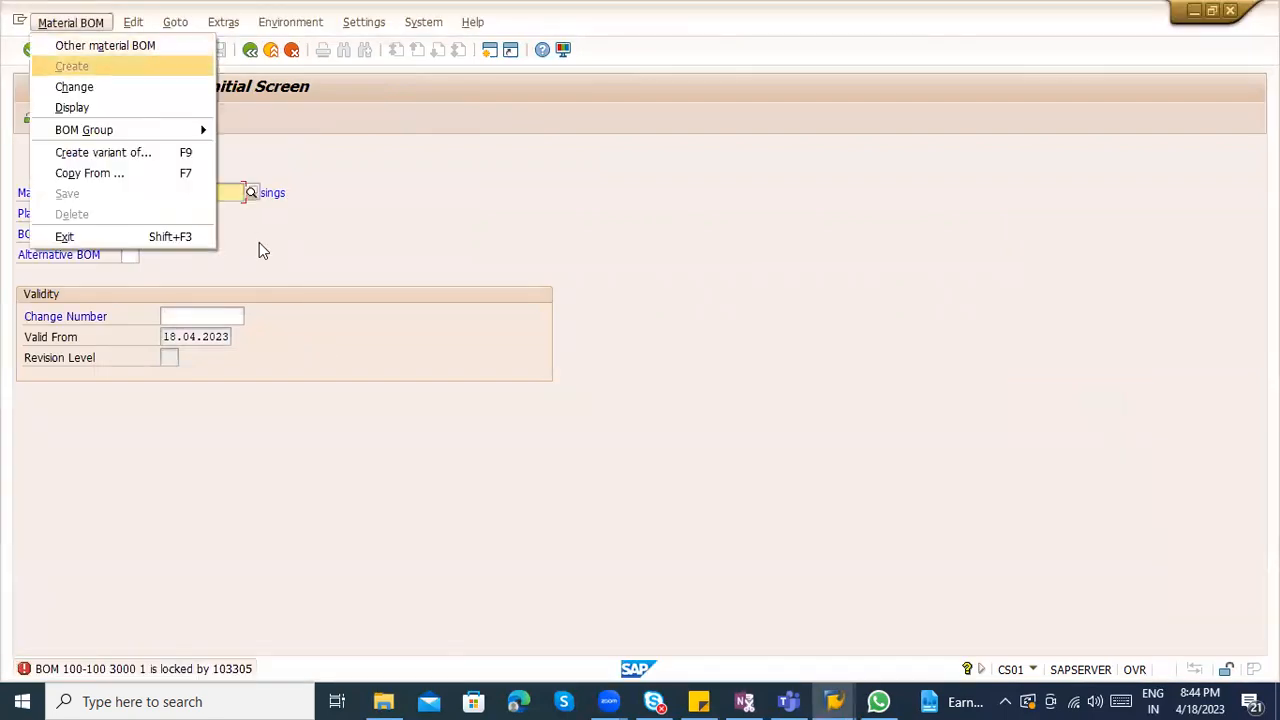
key(Return)
key(Return)
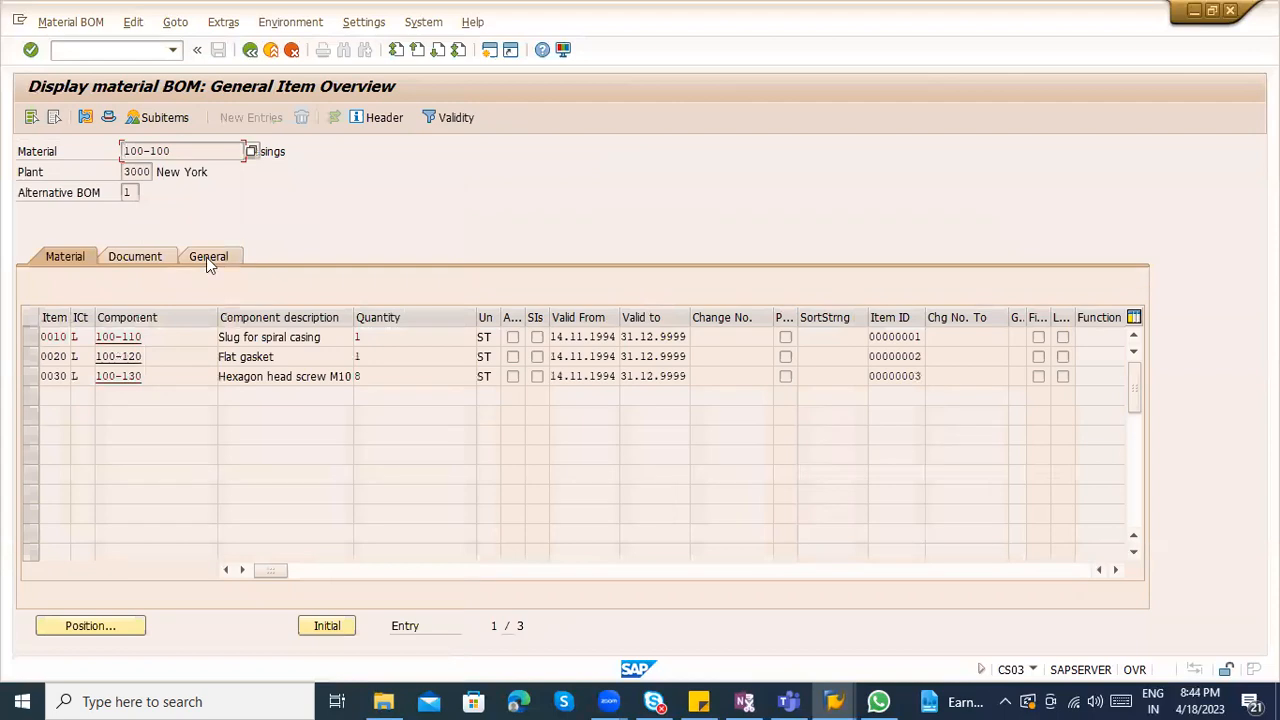
drag(167, 334, 88, 337)
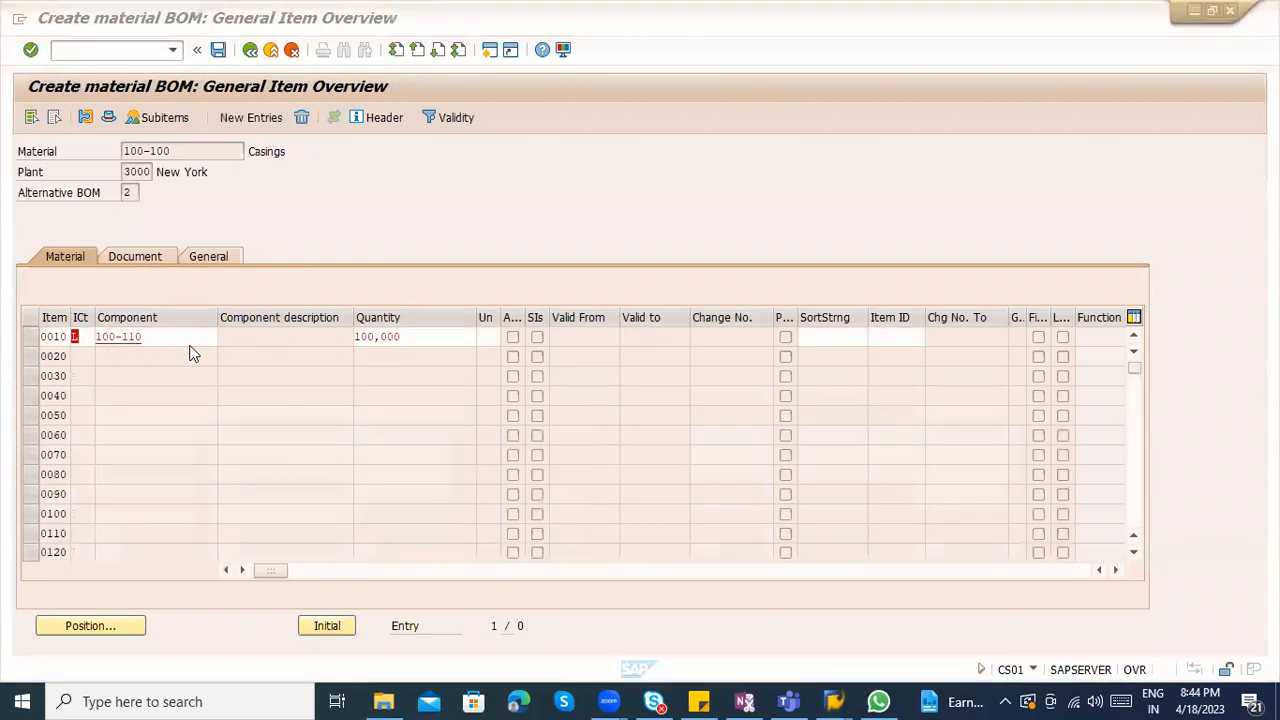
Recheck item 0010, leave the unsaved BOM for transaction OMS2 and review the details of material type ROH
key(Return)
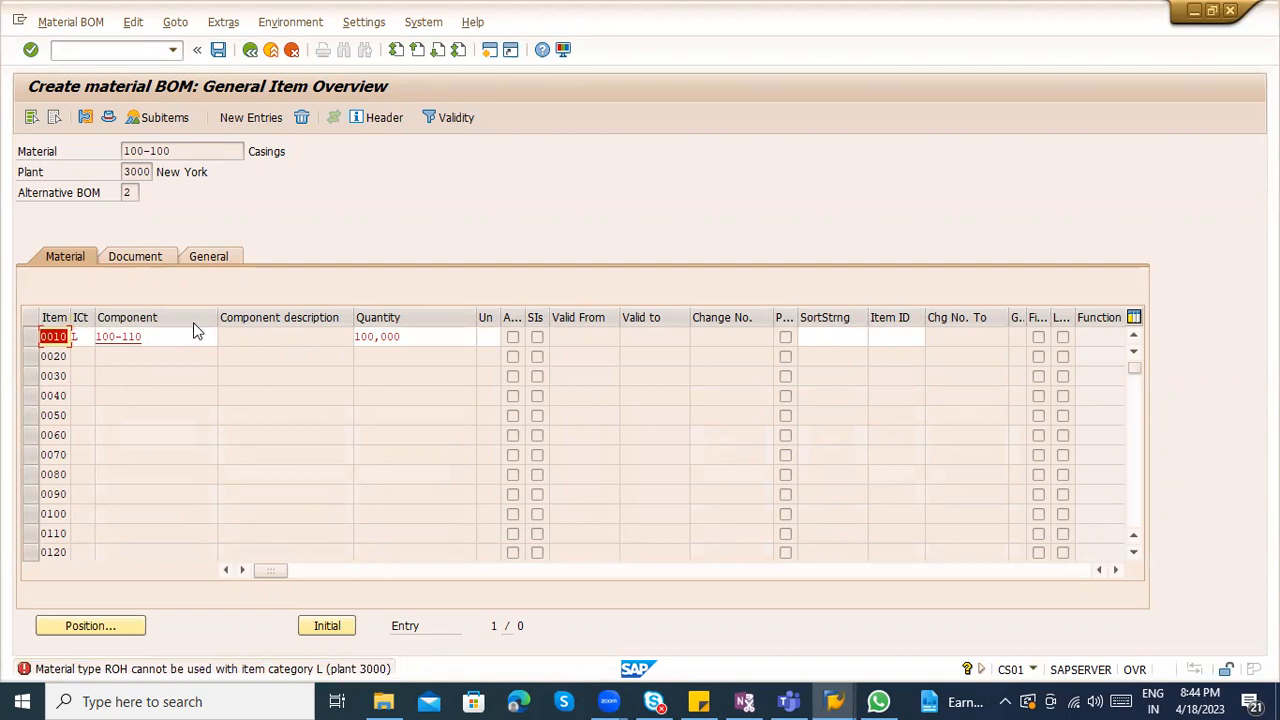
click(78, 51)
text(/)
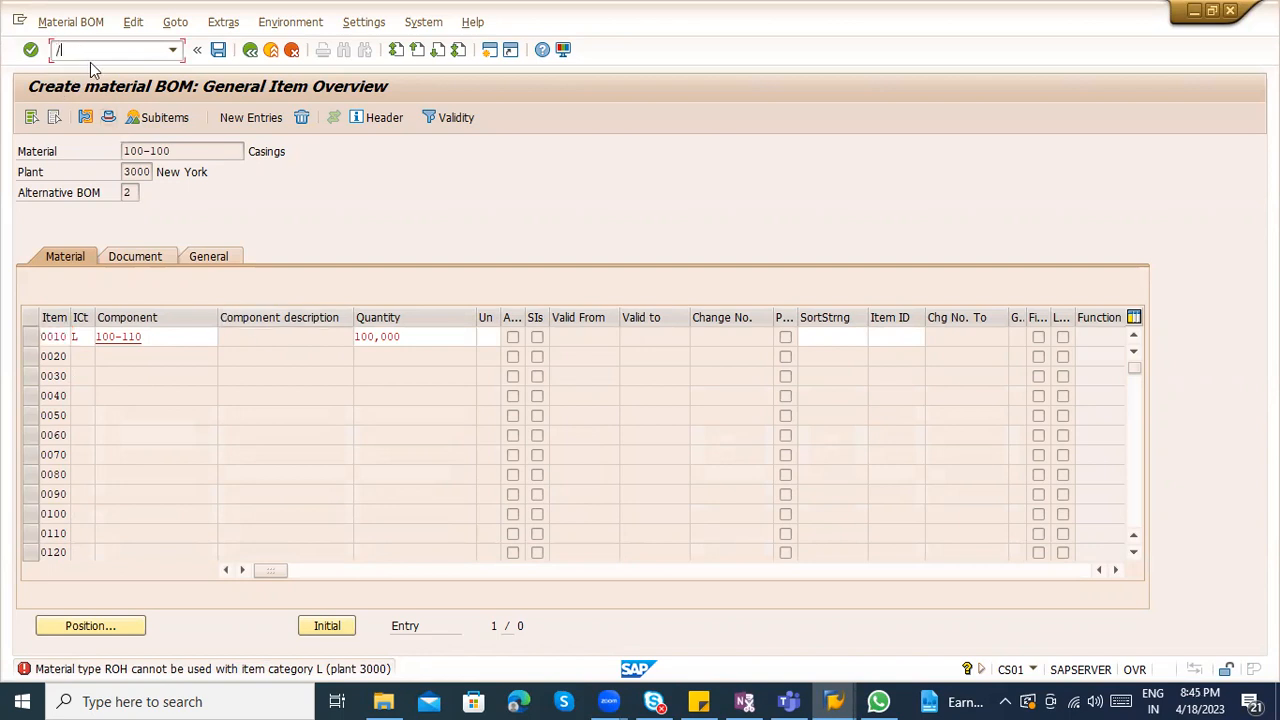
text(noms2)
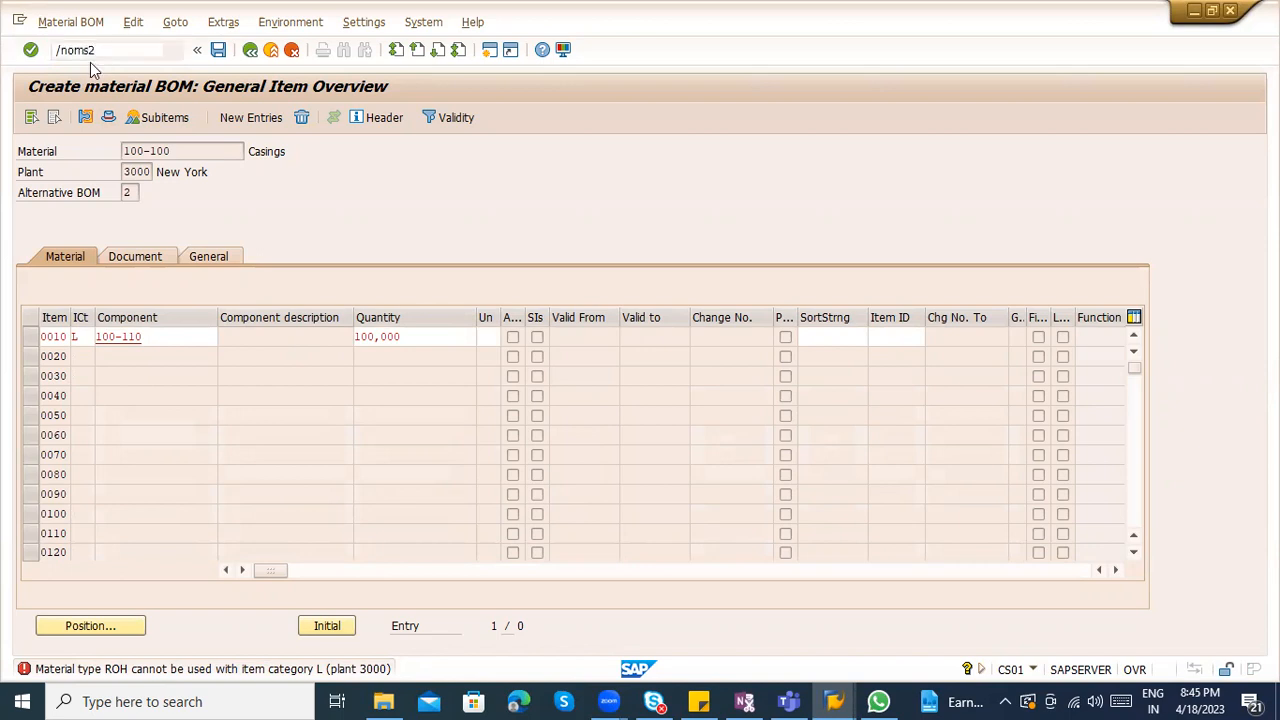
key(Return)
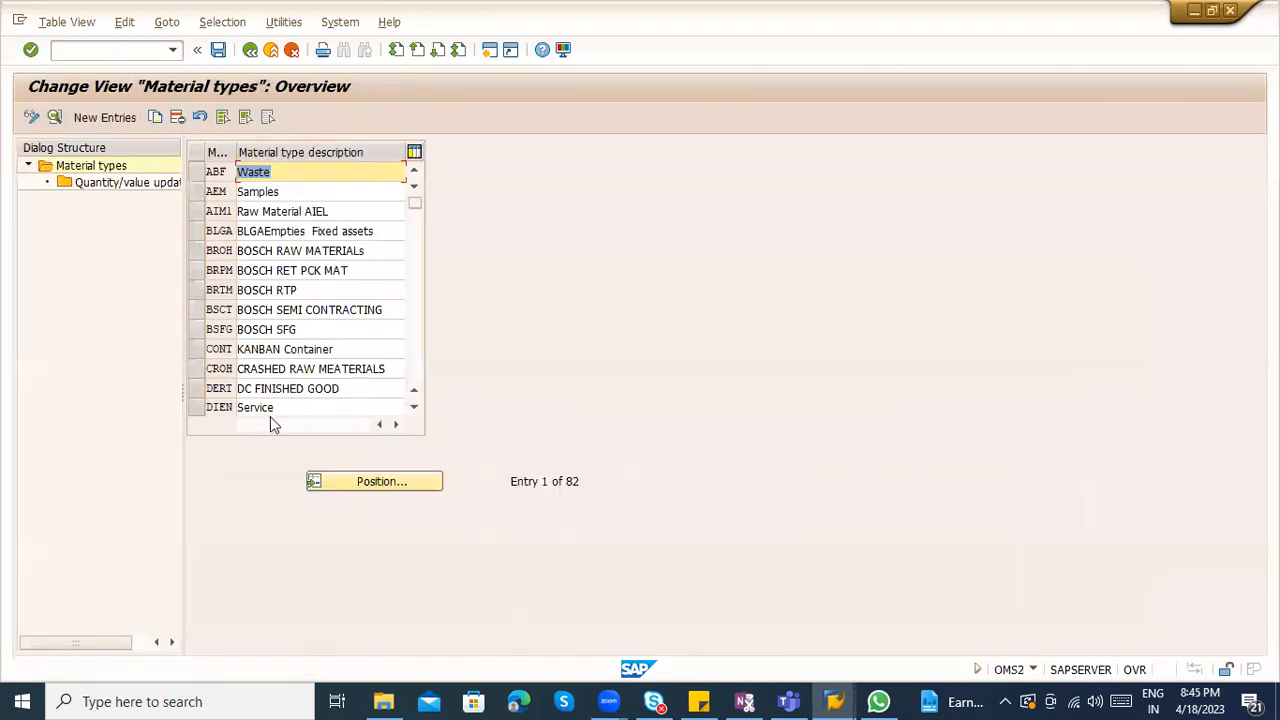
click(343, 485)
text(roh)
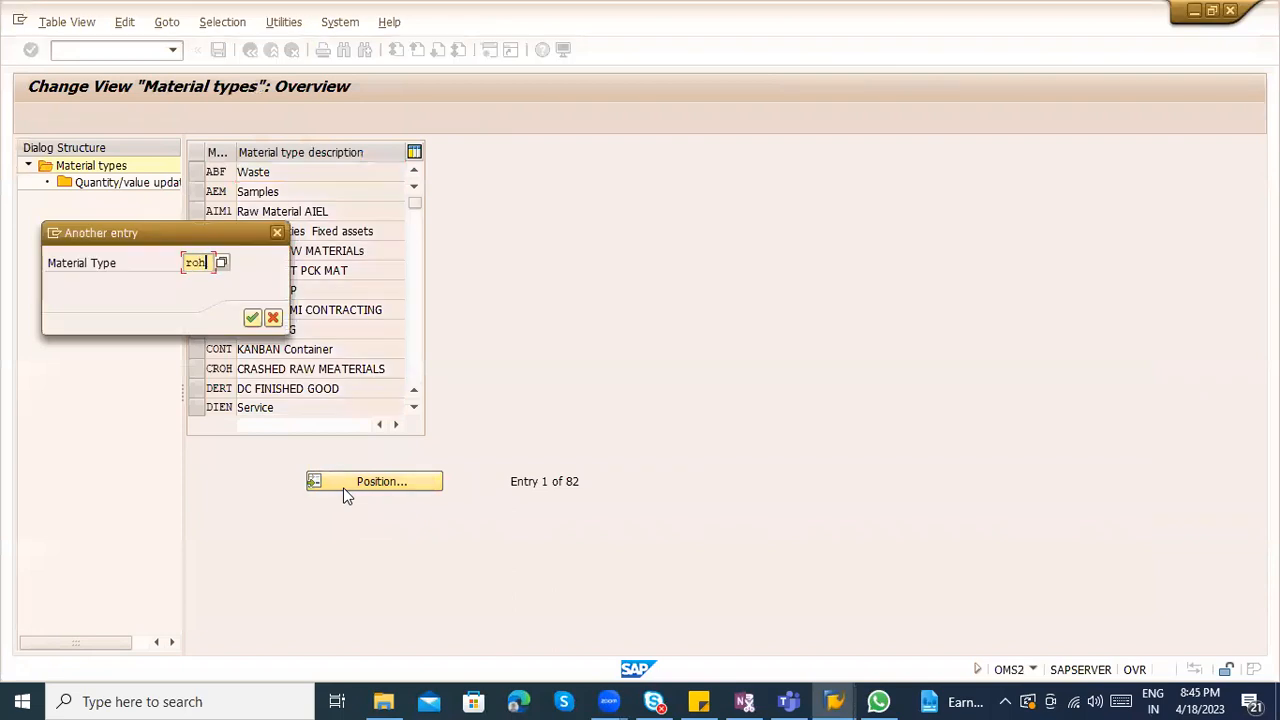
key(Return)
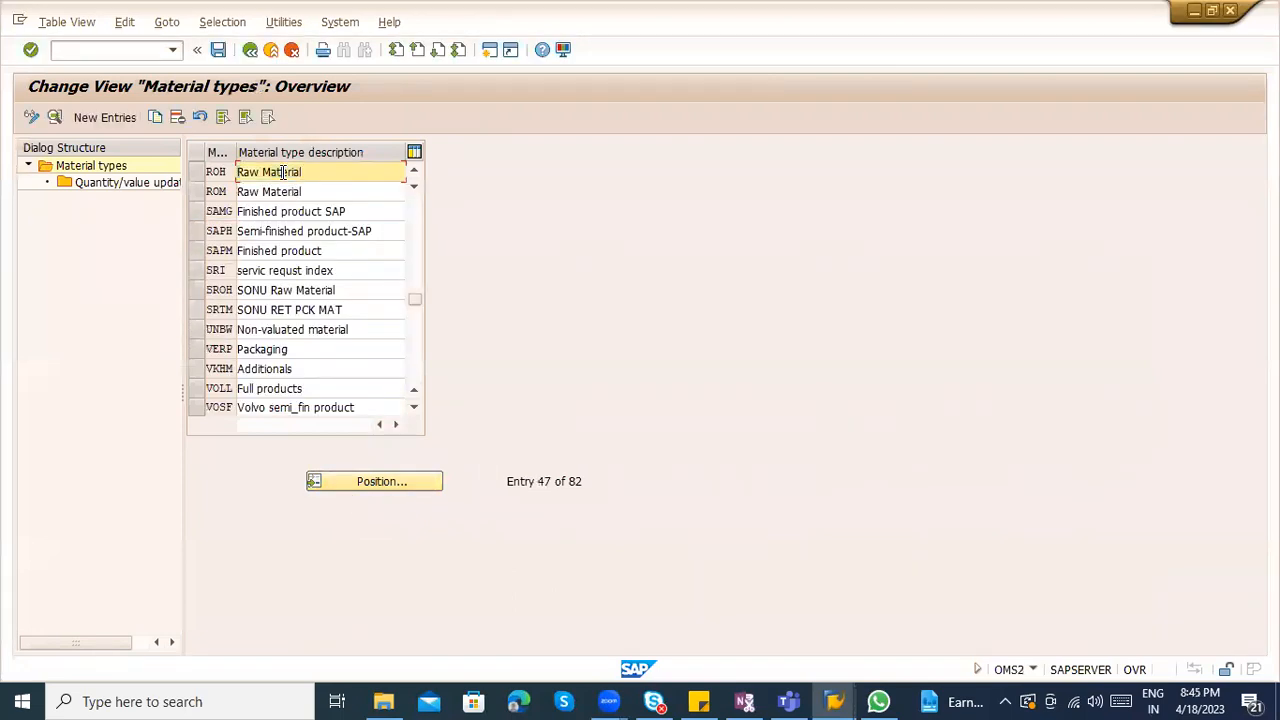
double_click(286, 178)
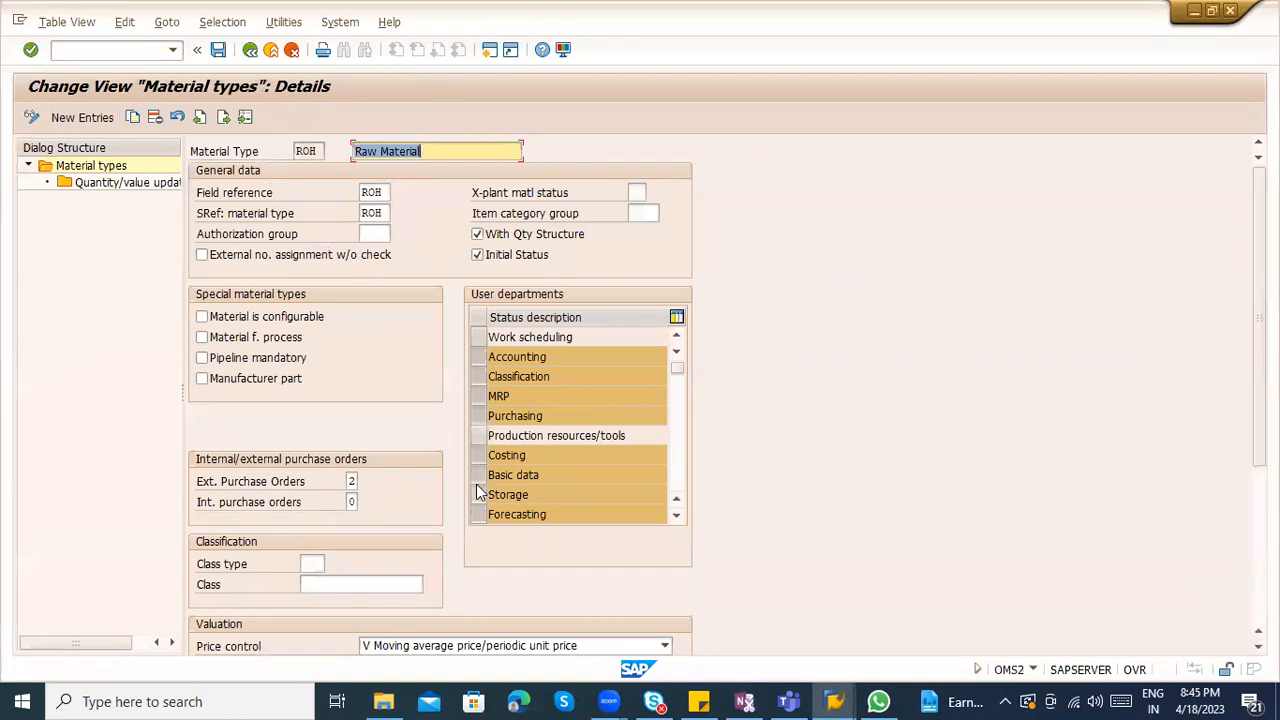
scroll(651, 471, down, 1)
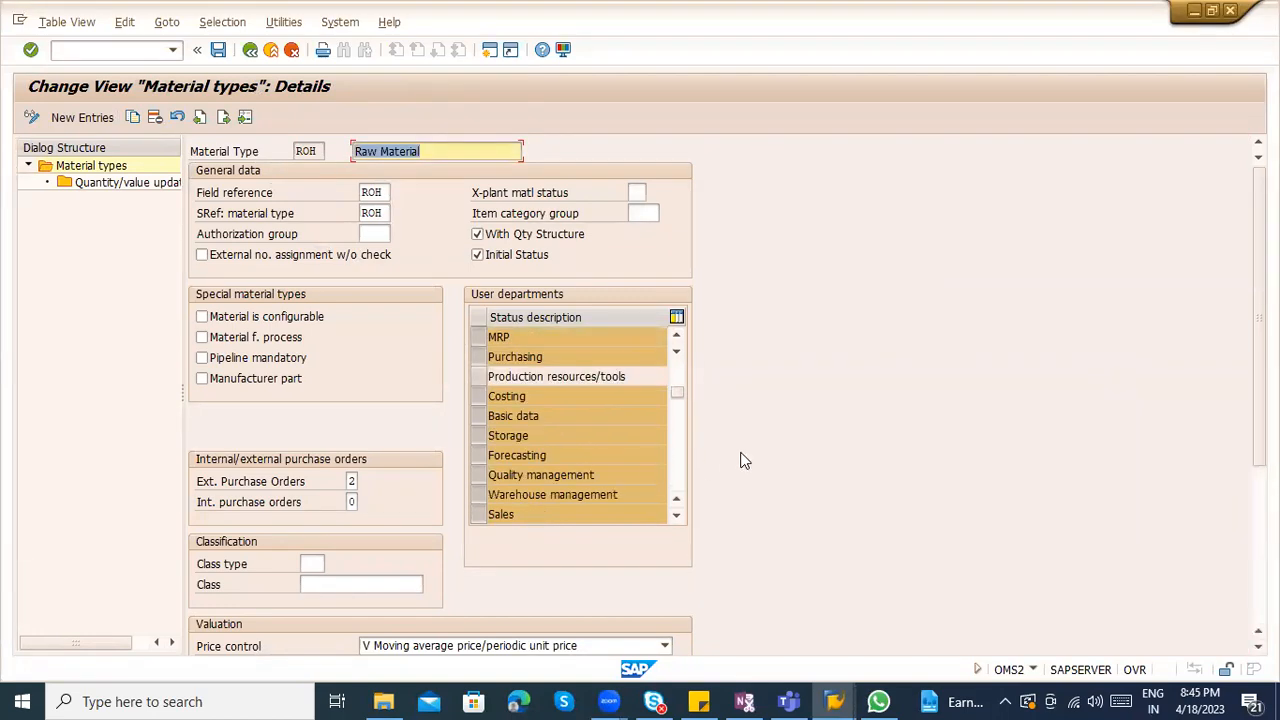
scroll(743, 457, down, 1)
scroll(557, 468, up, 1)
In the quantity/value updating of ROH, clear pipeline mandatory and pipeline allowed for valuation area 3000 and save
double_click(92, 183)
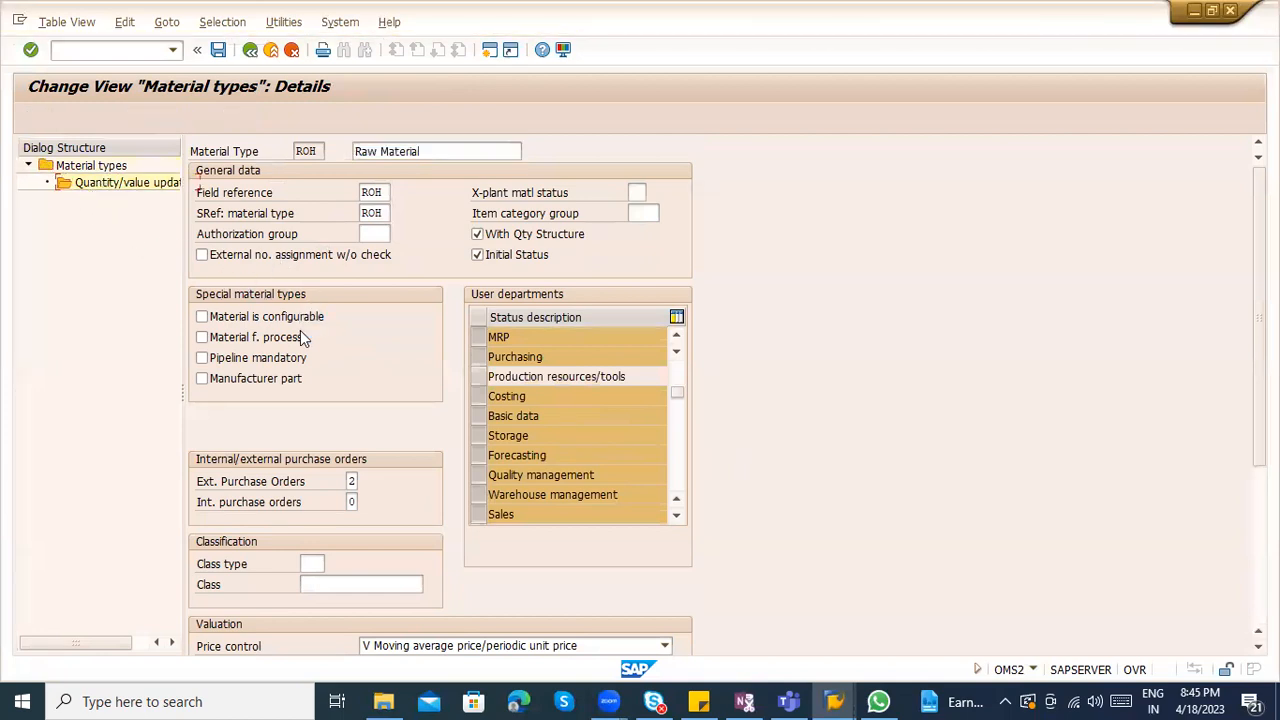
scroll(364, 370, down, 4)
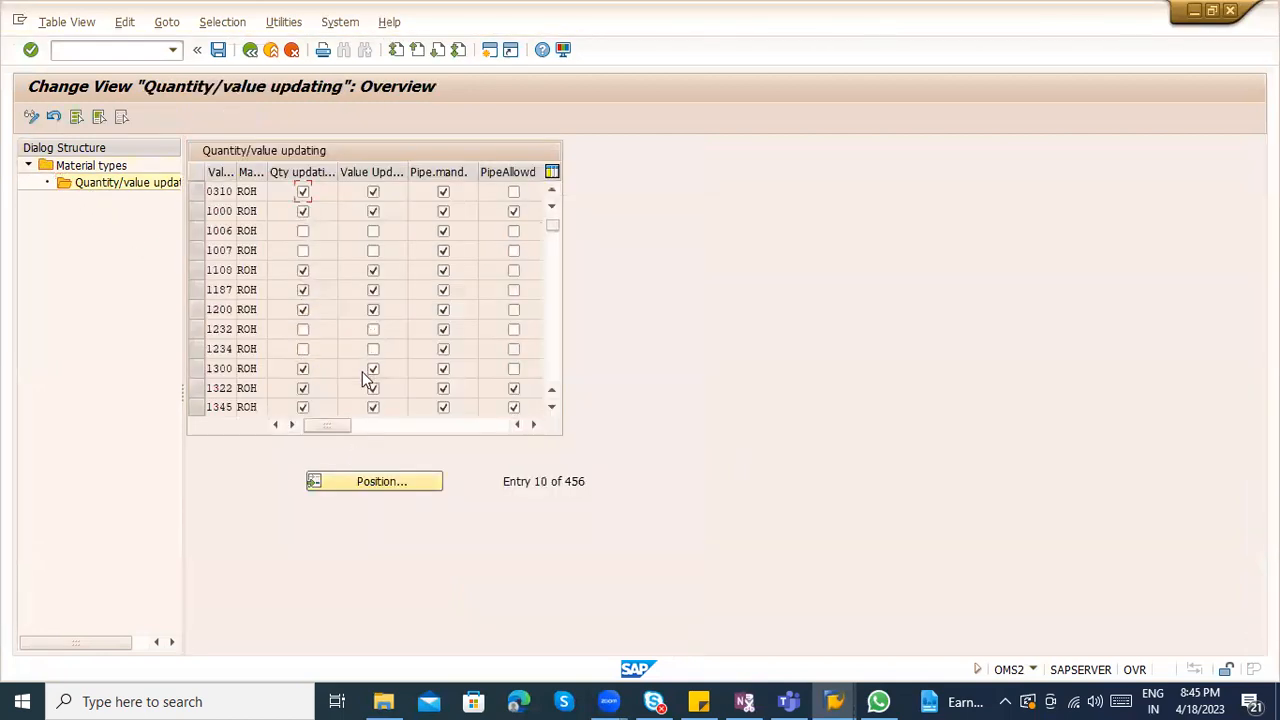
scroll(362, 373, down, 7)
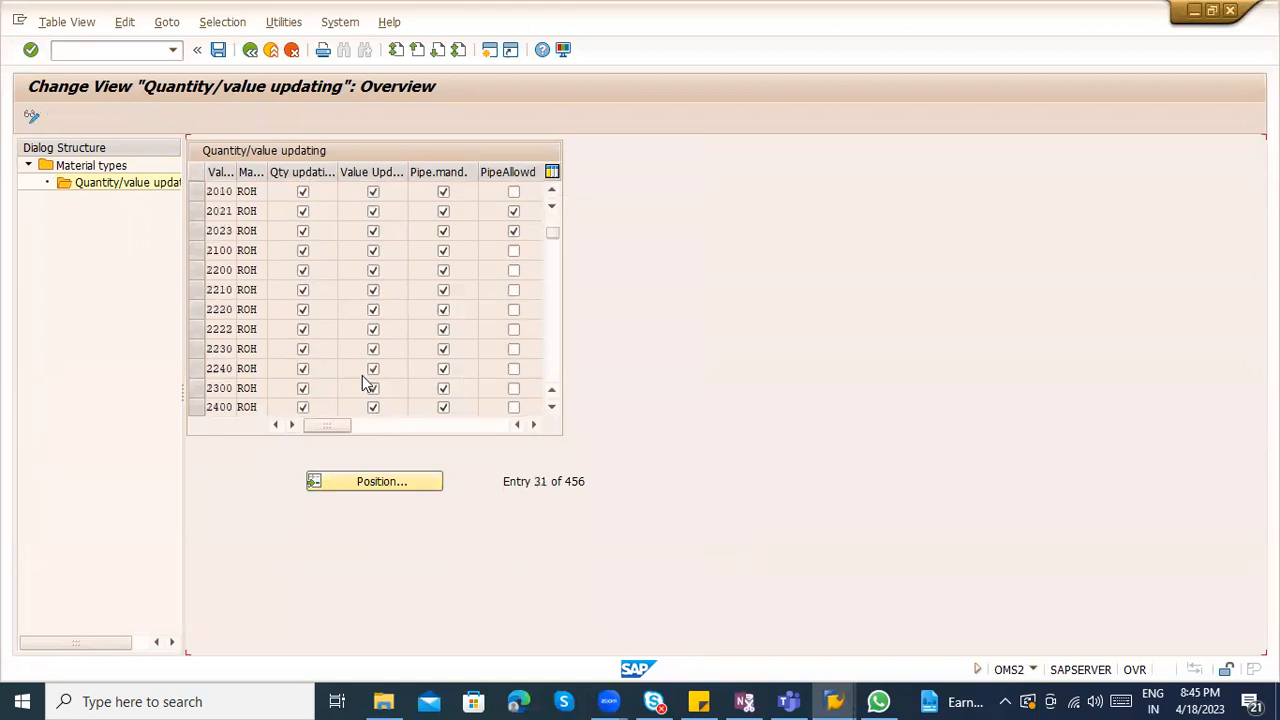
scroll(368, 388, down, 6)
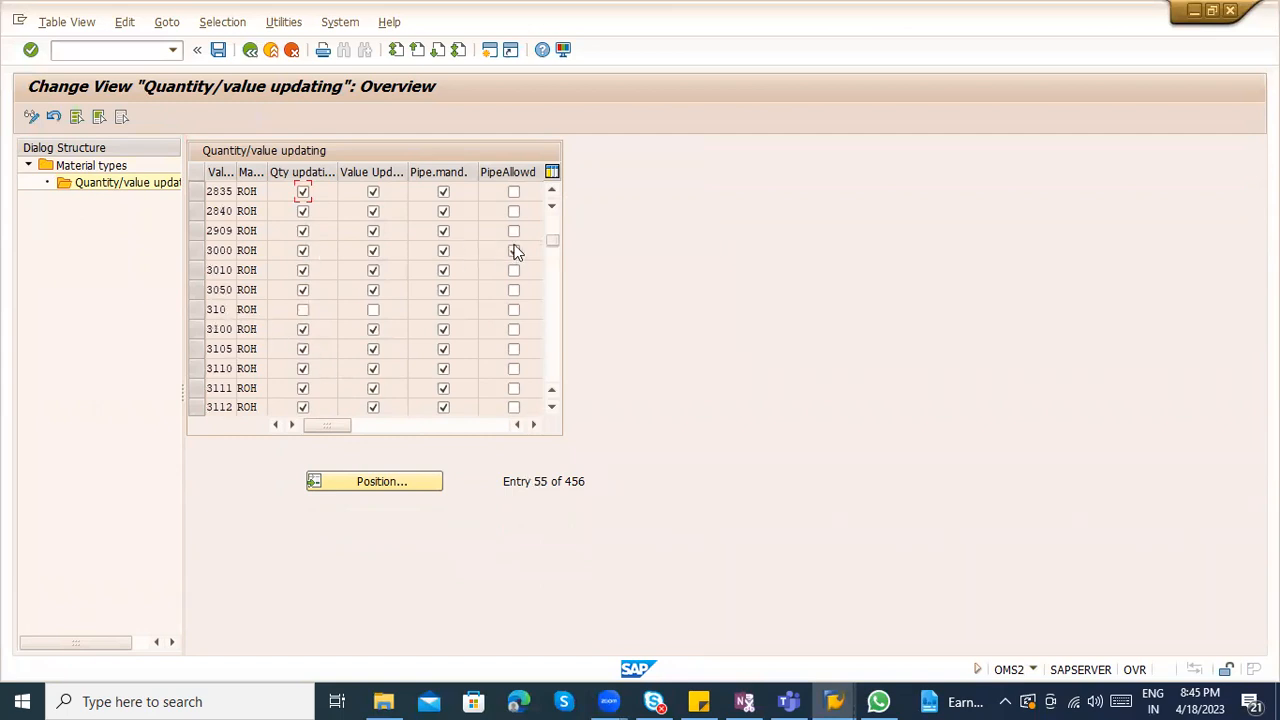
click(446, 253)
scroll(480, 271, up, 2)
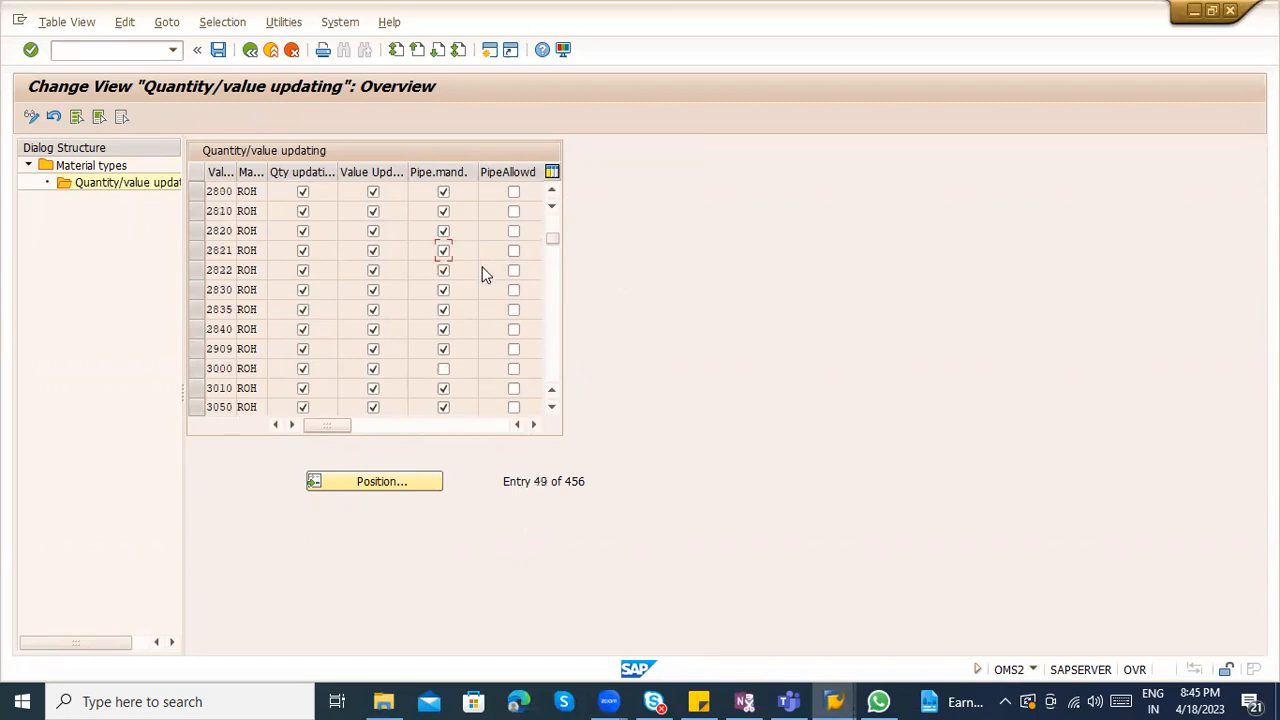
scroll(489, 292, down, 1)
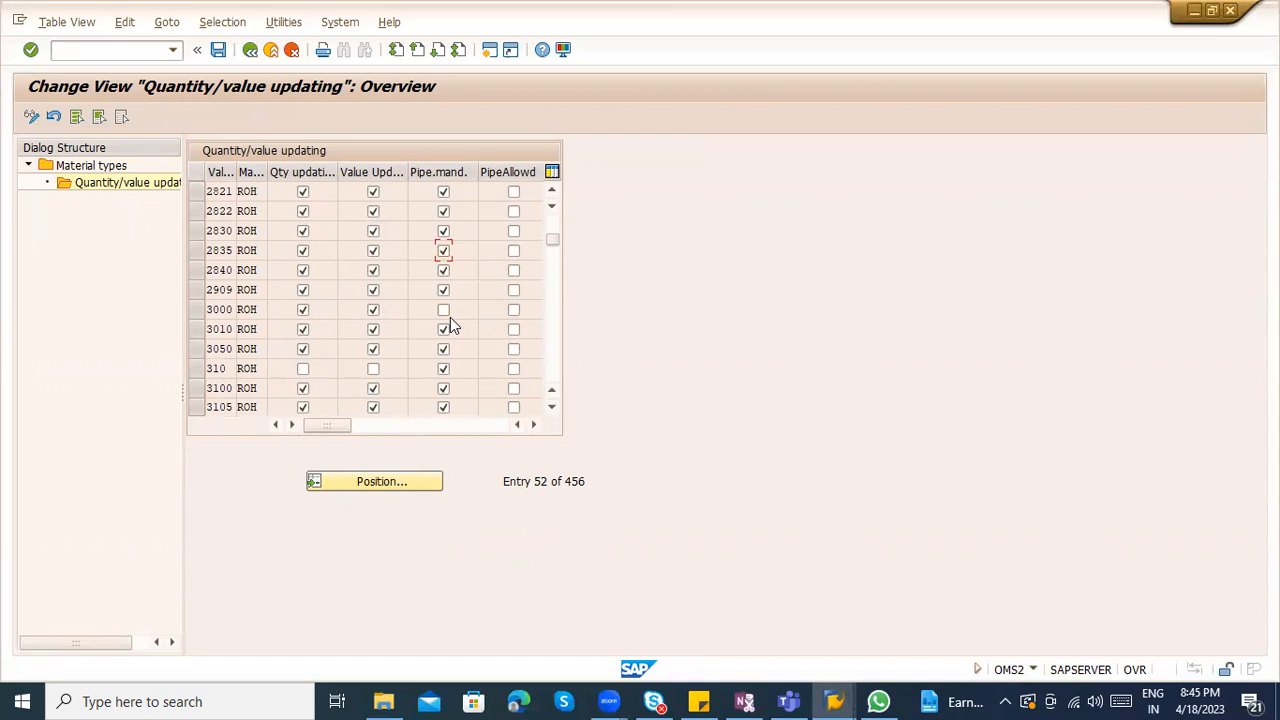
key(ctrl+s)
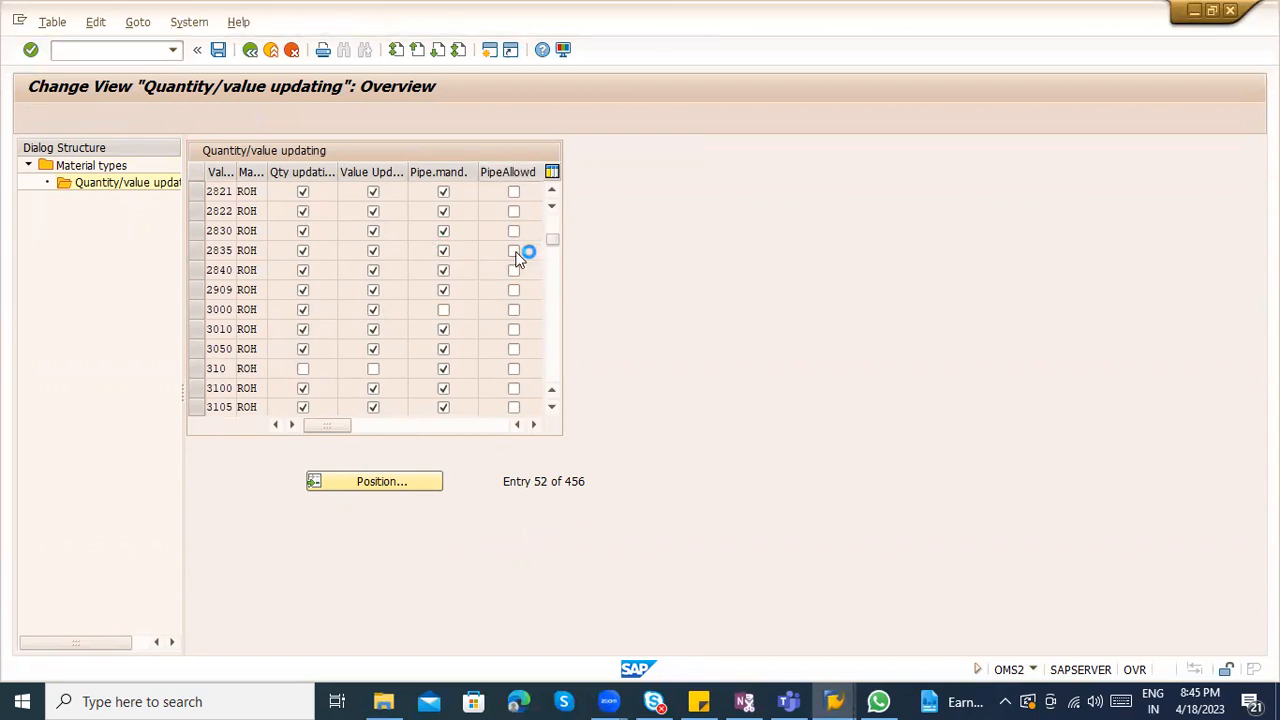
Go back to transaction CS01 and start an alternative material BOM for 100-100 in plant 3000
click(275, 320)
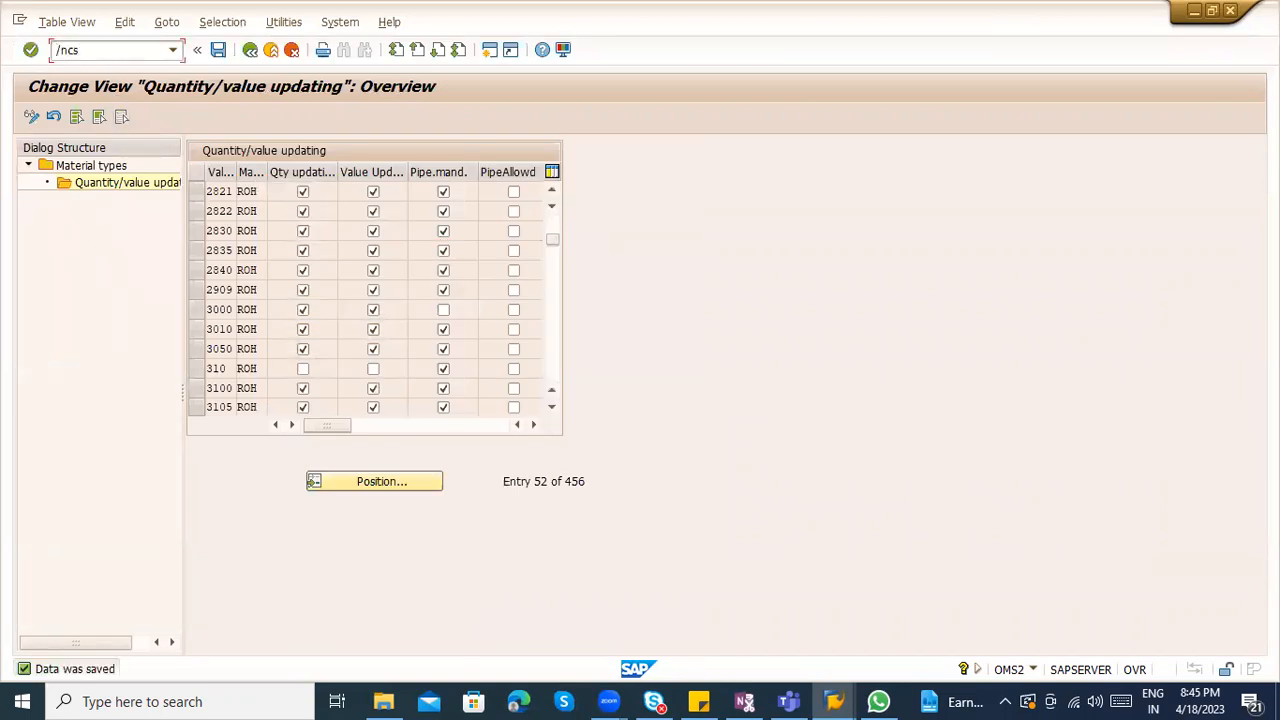
key(Return)
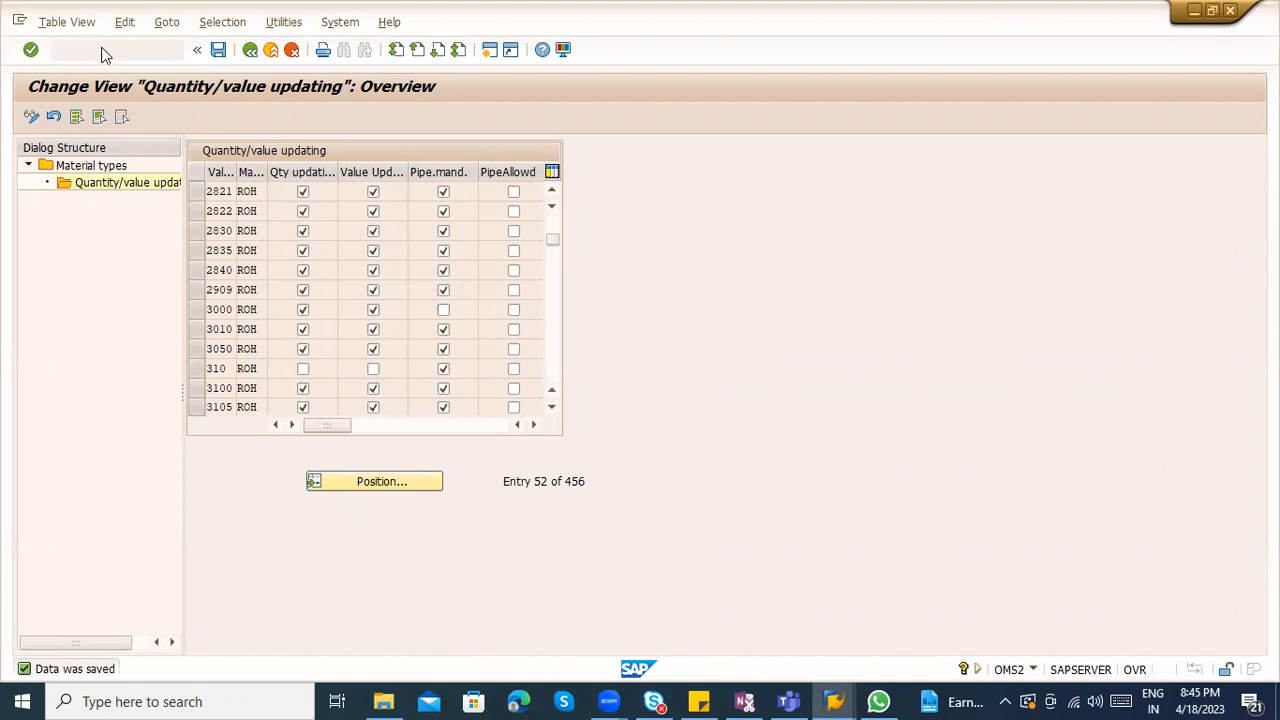
key(Return)
key(Return)
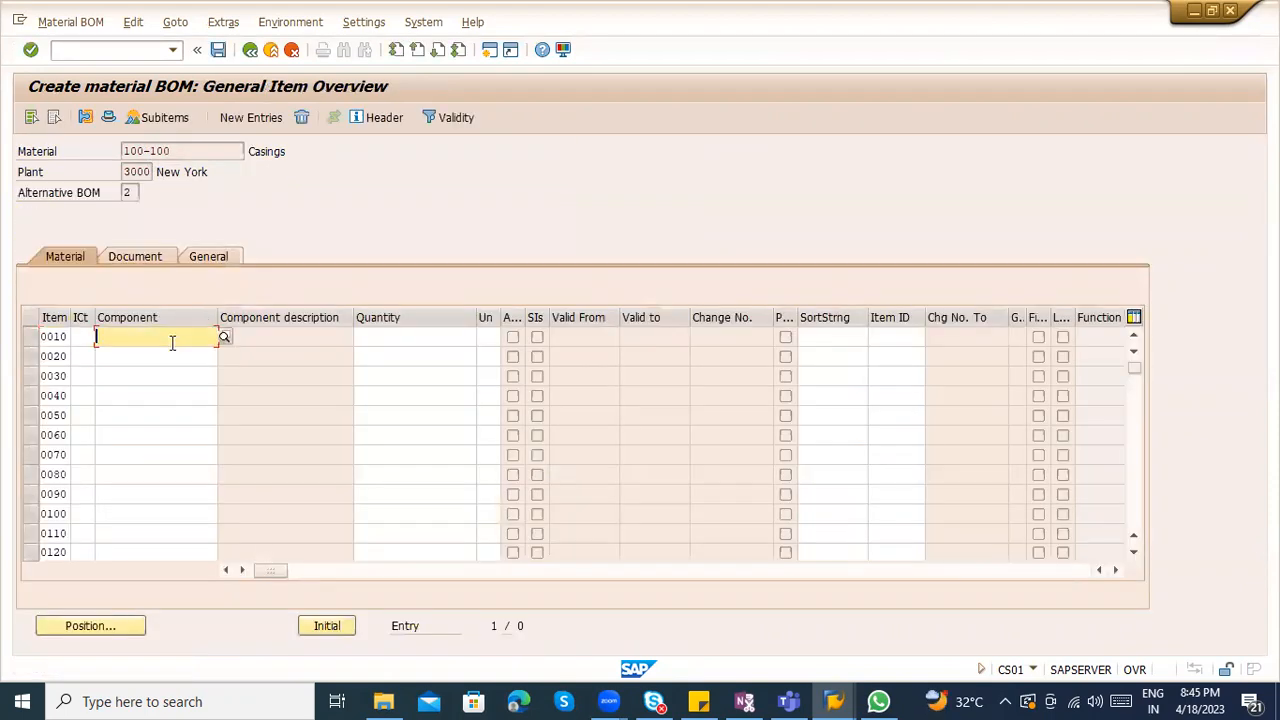
Enter component 100-110 as item 0010 with item category L and quantity 100, and save the BOM
text(100-110)
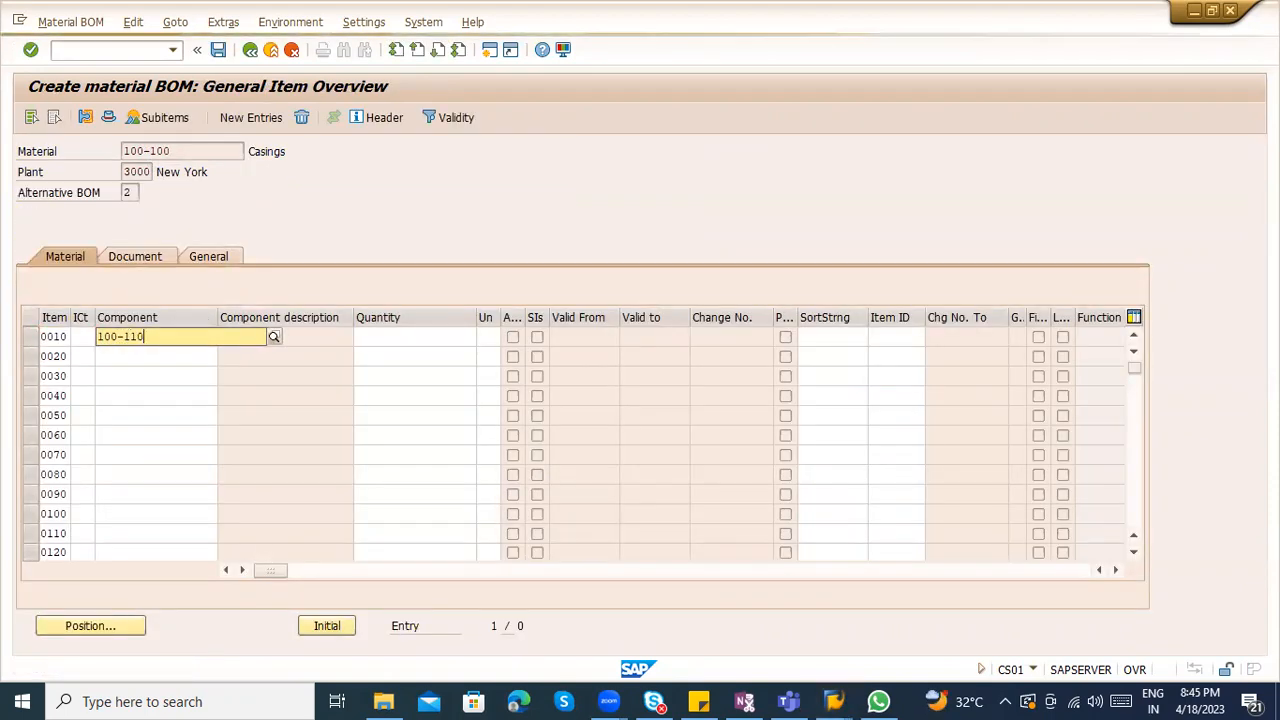
key(Return)
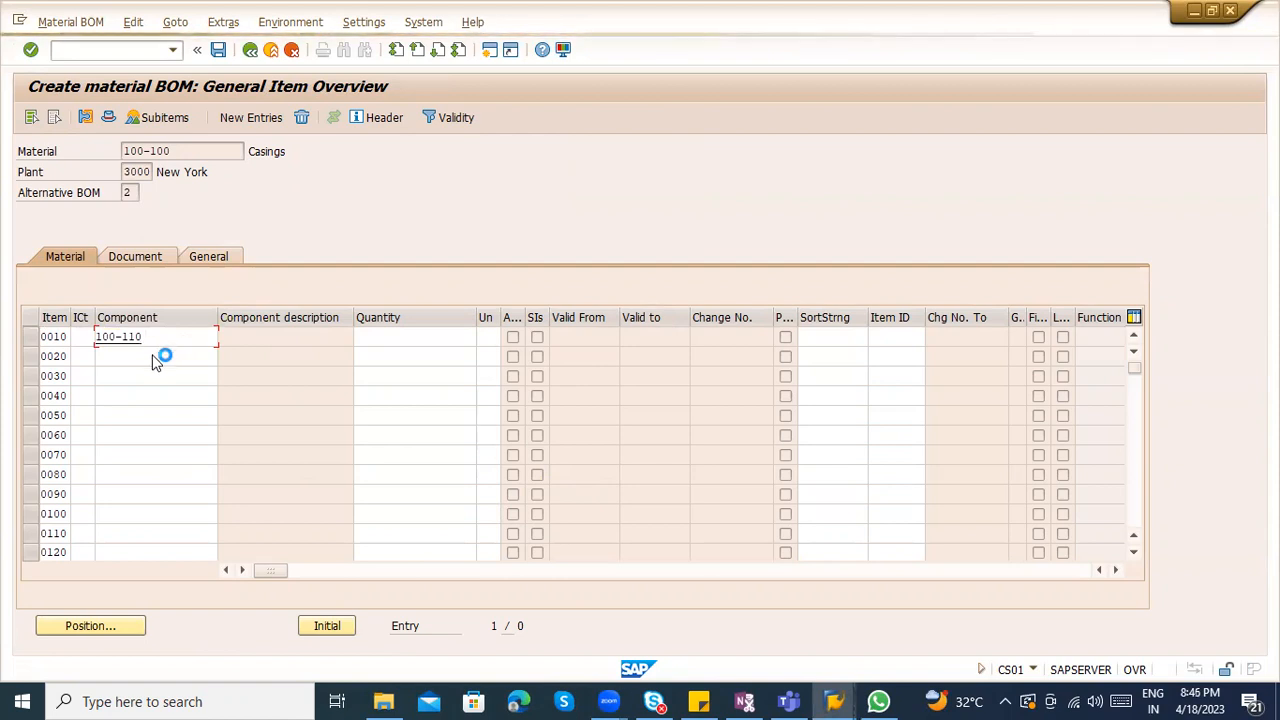
click(82, 338)
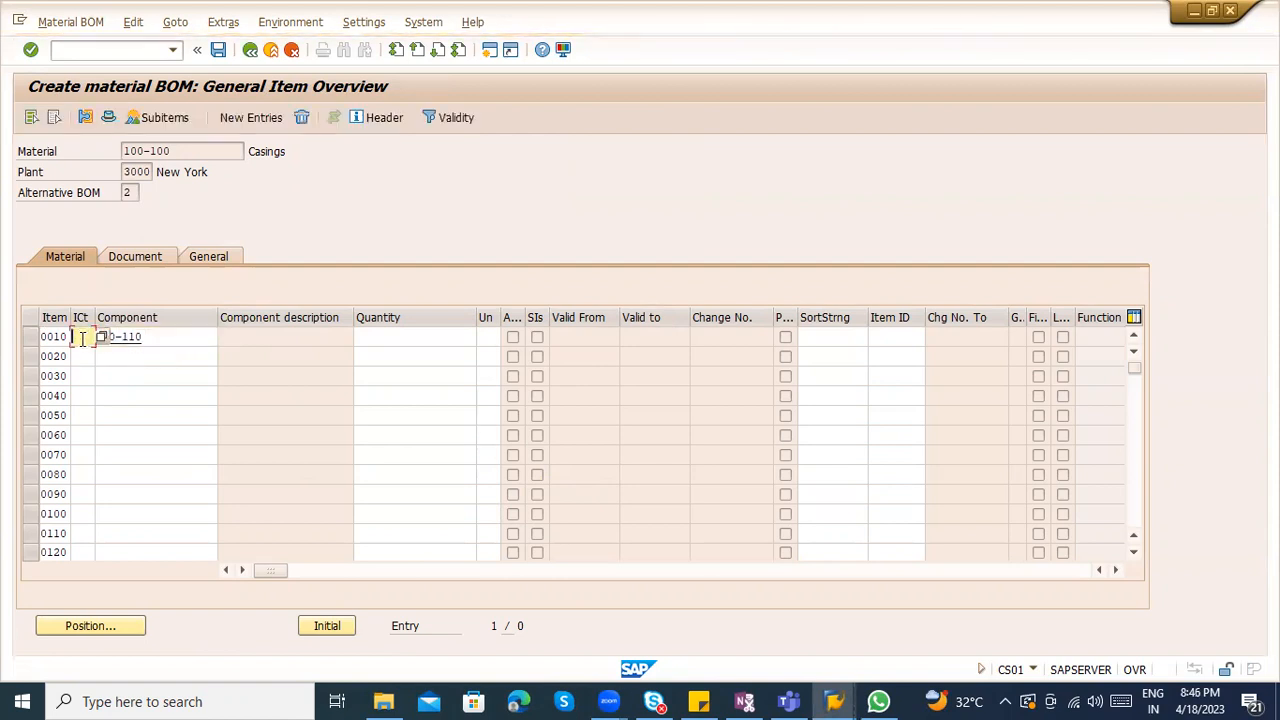
text(L)
key(Return)
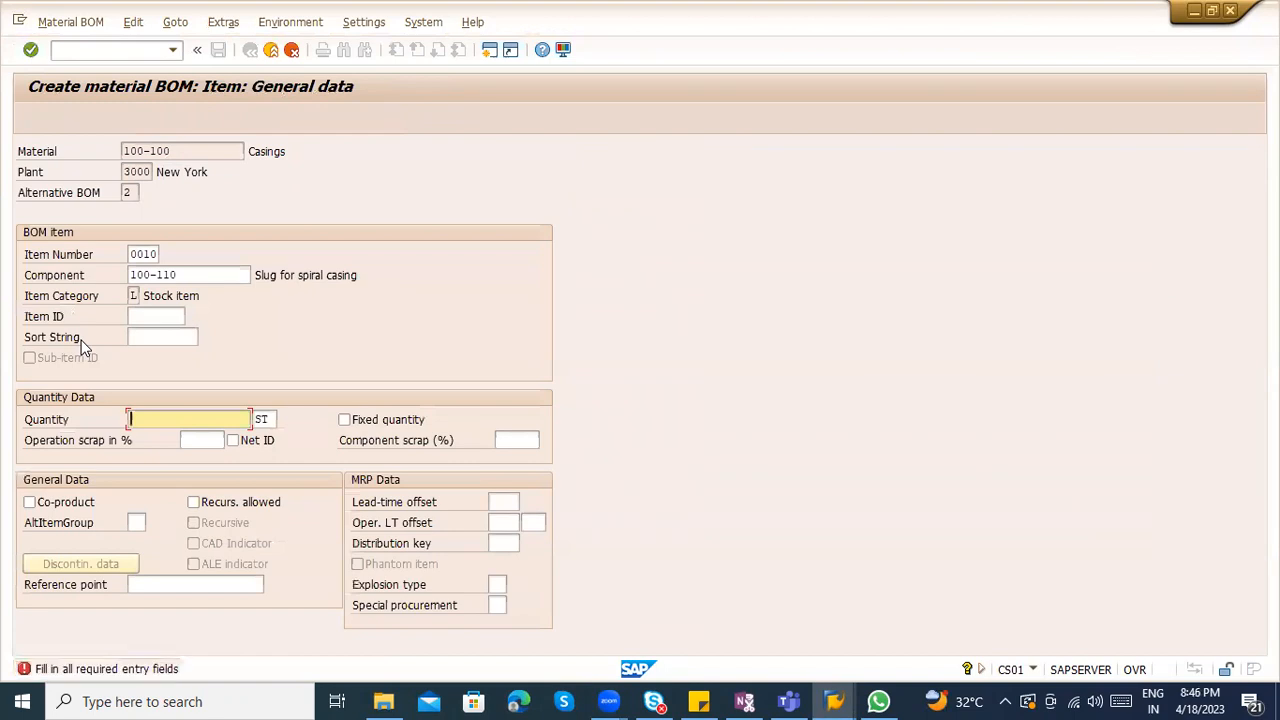
text(100)
key(Return)
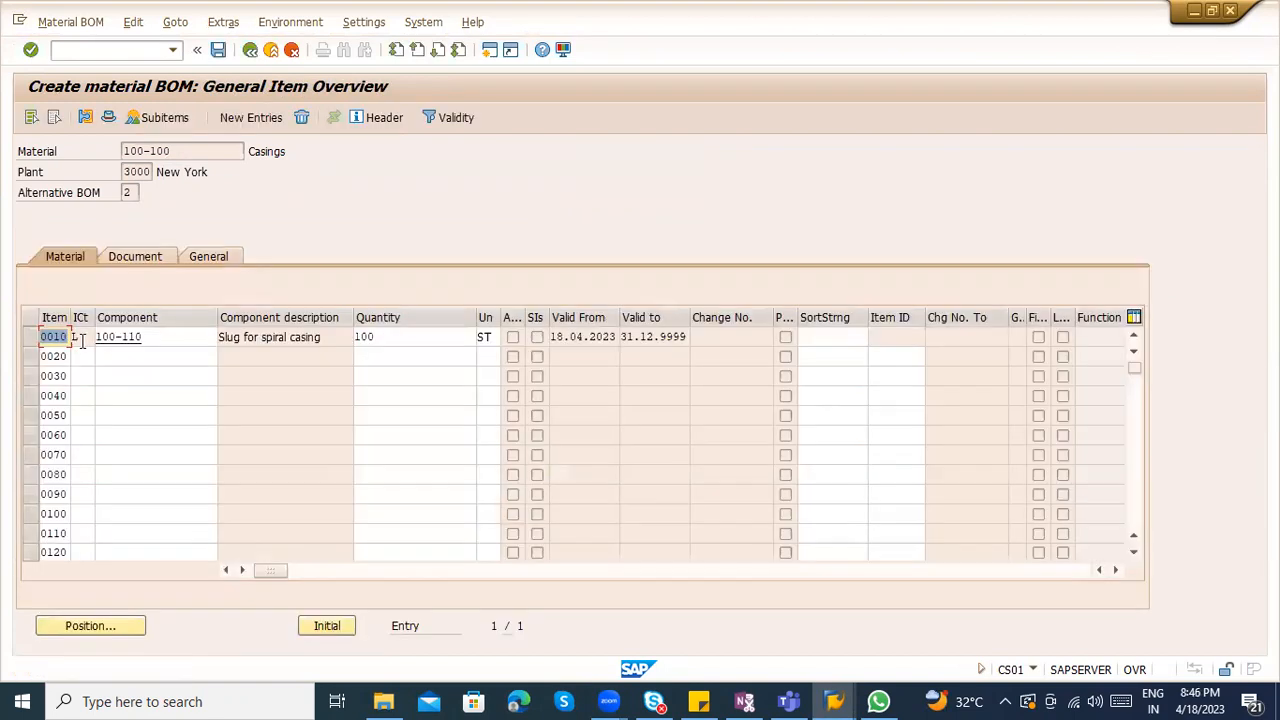
click(383, 338)
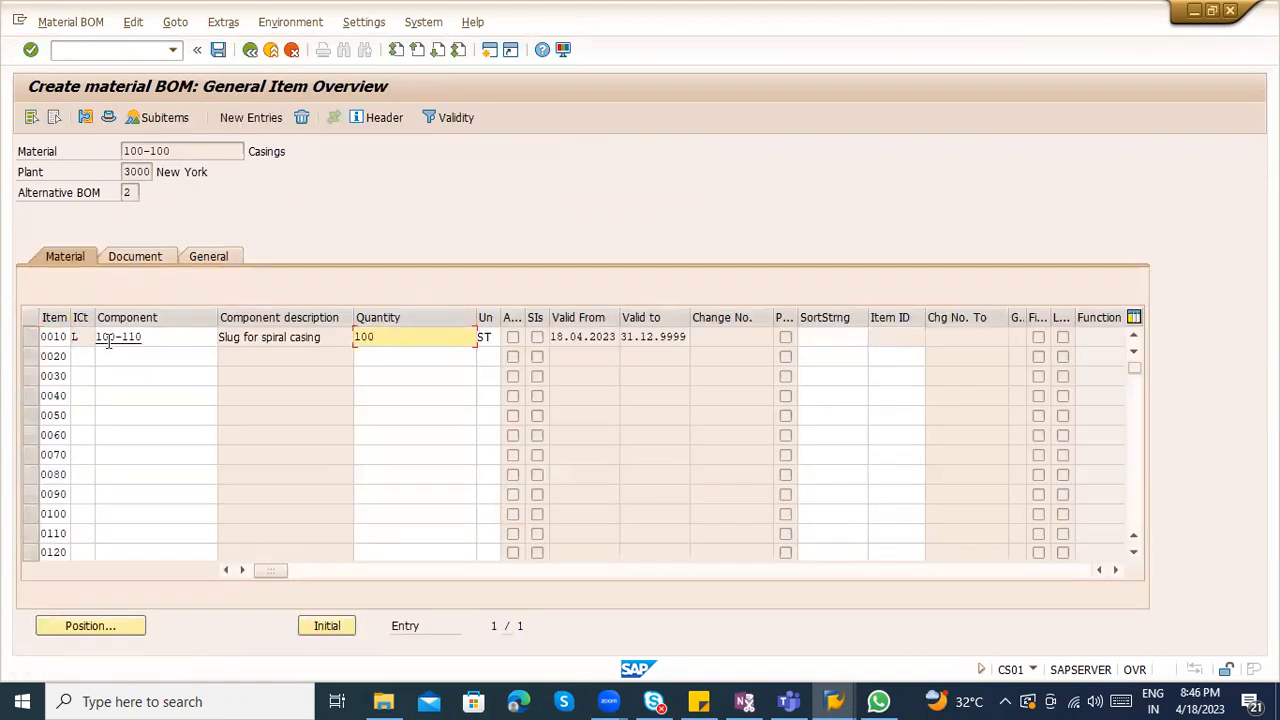
drag(183, 336, 47, 345)
click(180, 336)
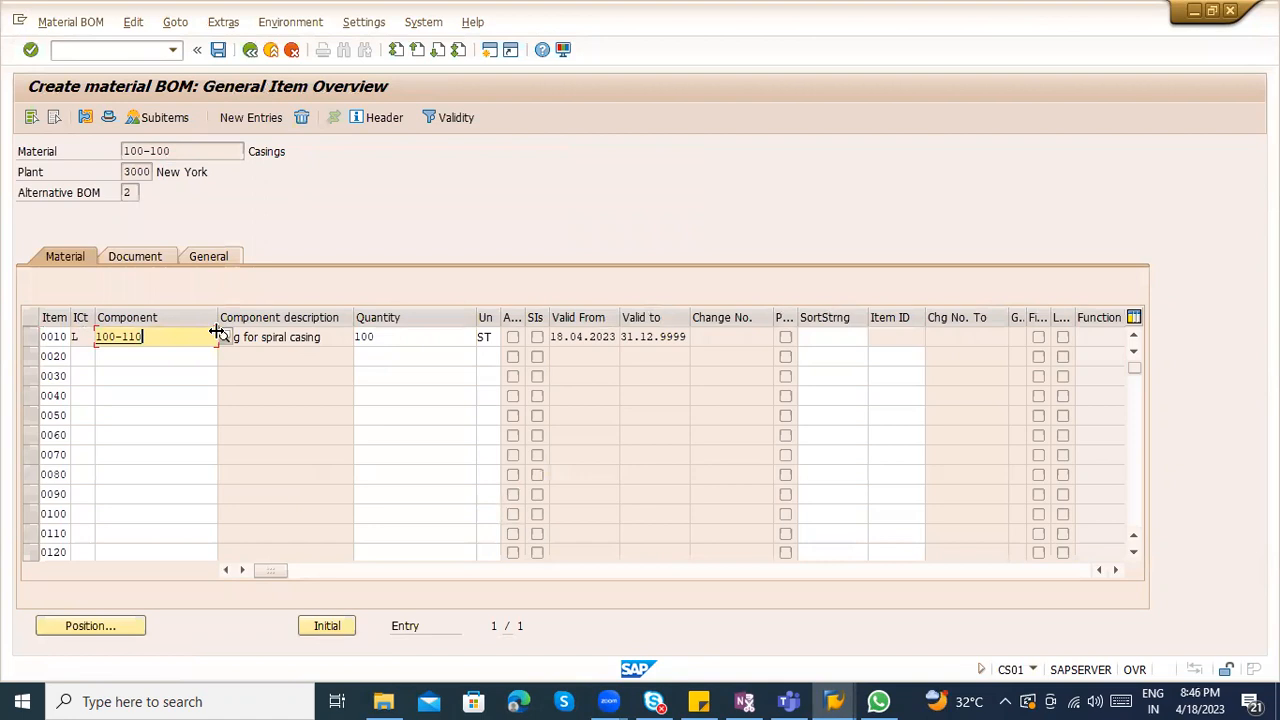
key(ctrl+s)
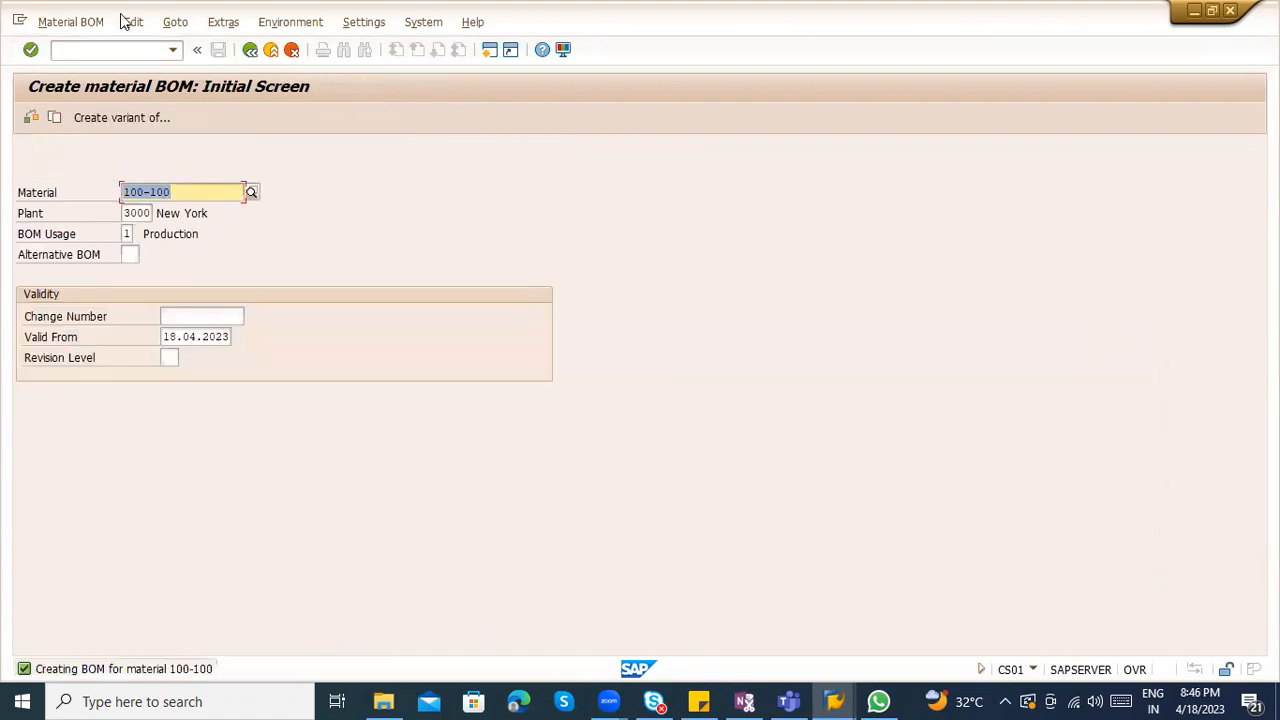
Open transaction CS03 to display the material BOM of 100-100 in plant 3000
click(112, 48)
text(/nc03)
key(Return)
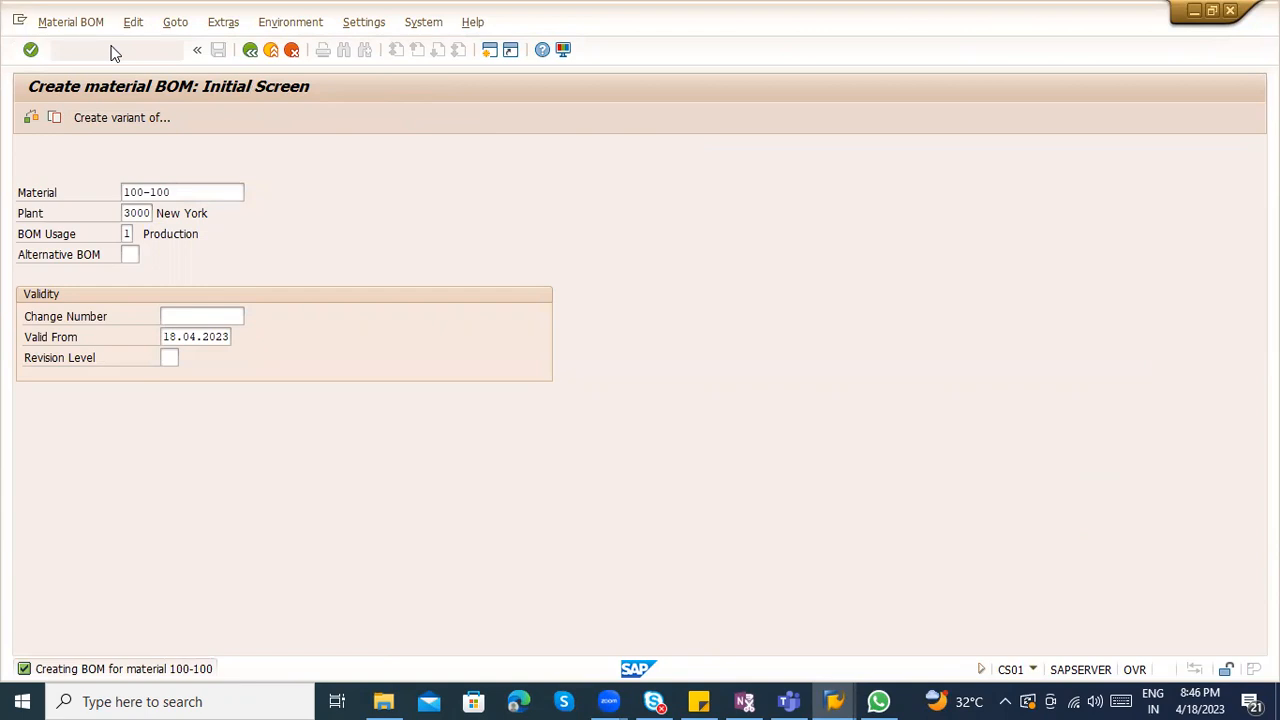
Start a production order of type ID01 for material 100-100 in plant 3000 with a total quantity of 100
key(Down)
key(Return)
key(Tab)
key(Tab)
key(Tab)
key(Return)
click(155, 295)
text(100)
key(Return)
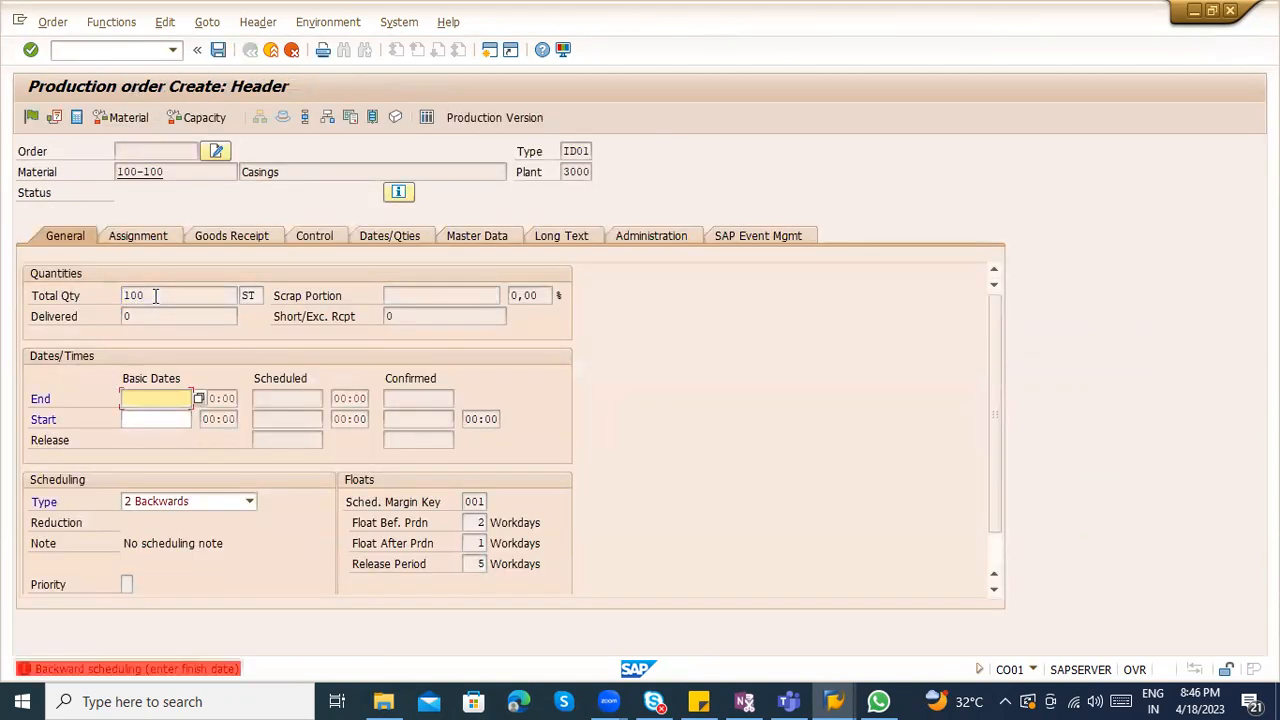
Set the order's basic end date to 19.04.2023 and schedule the order backwards
click(165, 398)
click(155, 416)
click(165, 420)
click(165, 432)
key(Return)
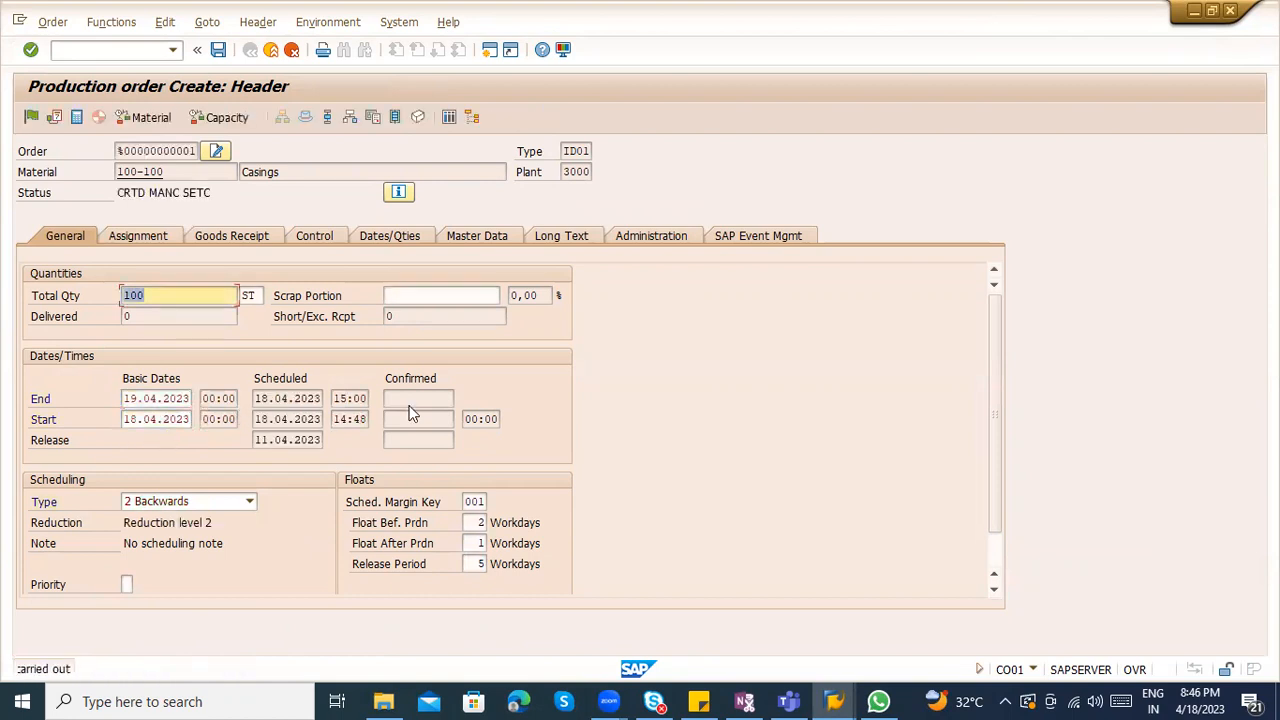
Review the order header's assignment, goods receipt, control, dates and quantities, master data and event management details
click(139, 238)
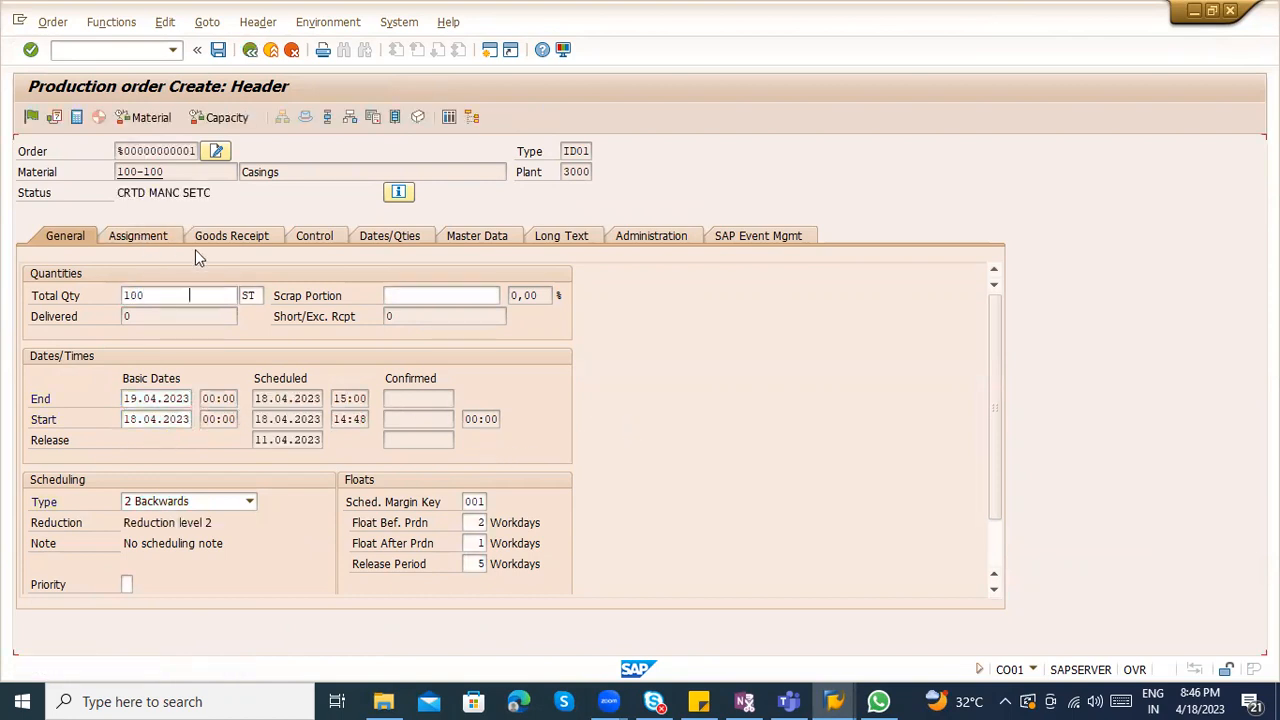
scroll(244, 287, down, 1)
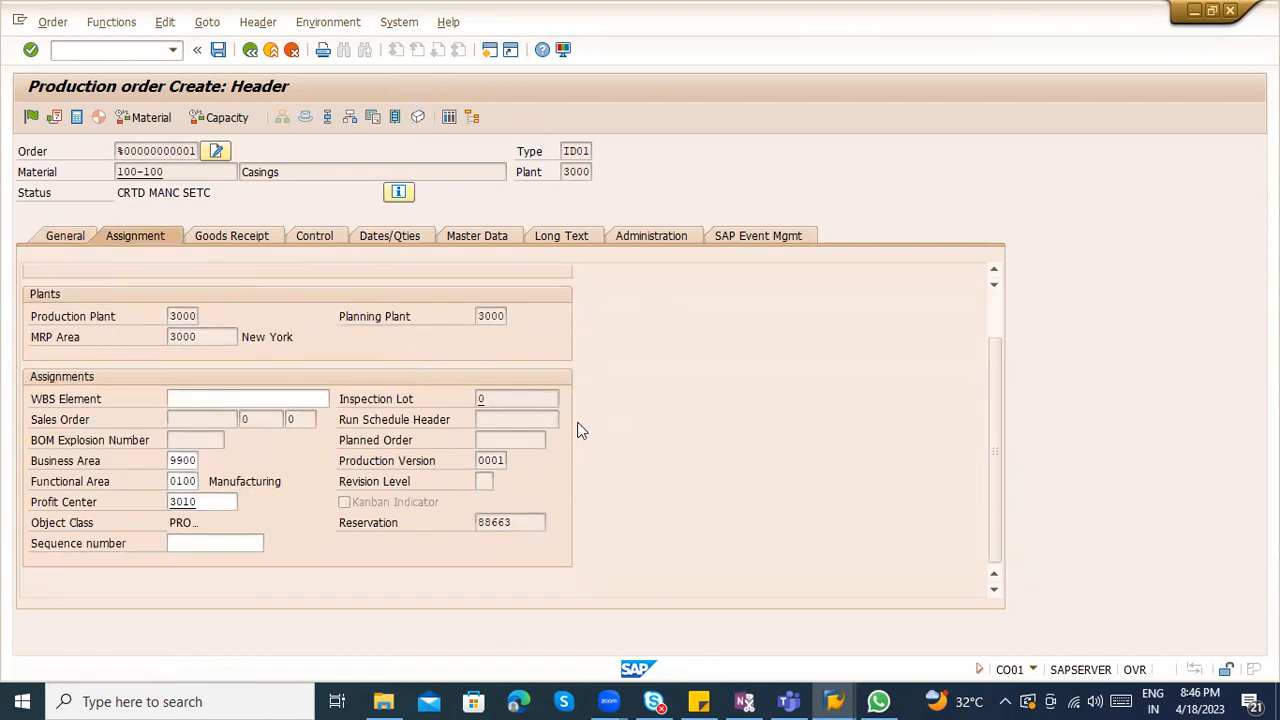
click(230, 240)
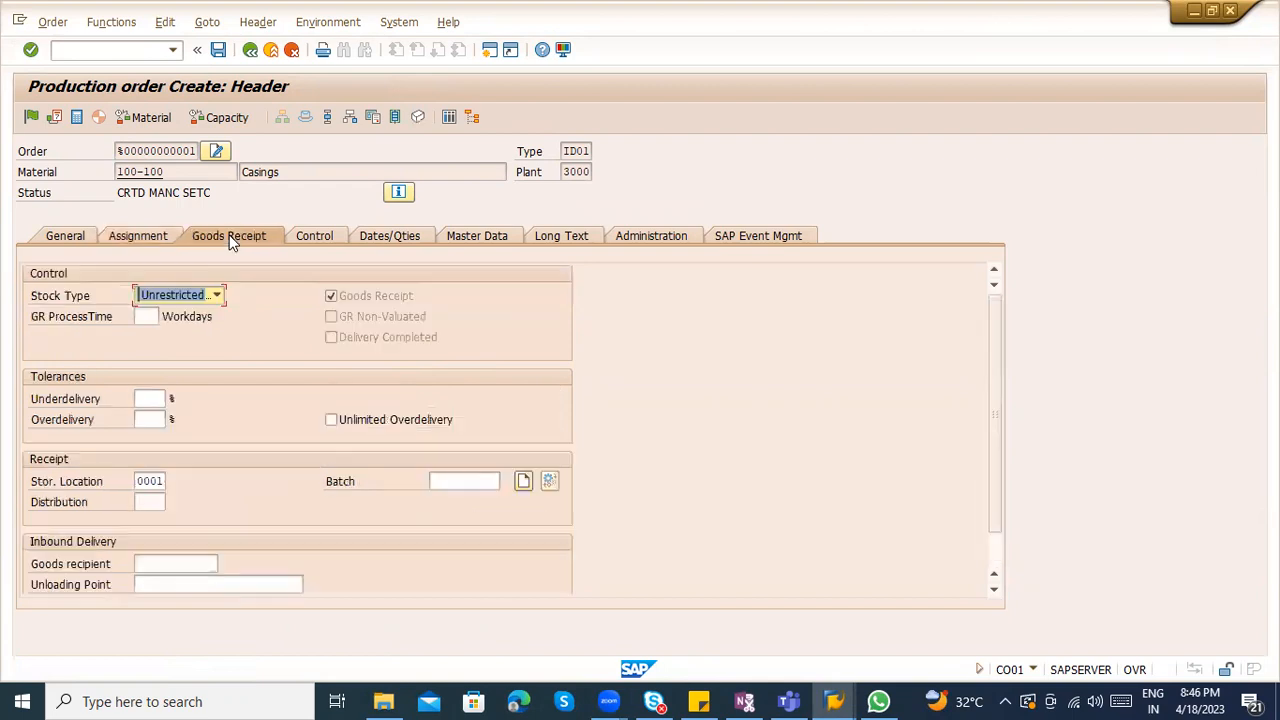
click(317, 240)
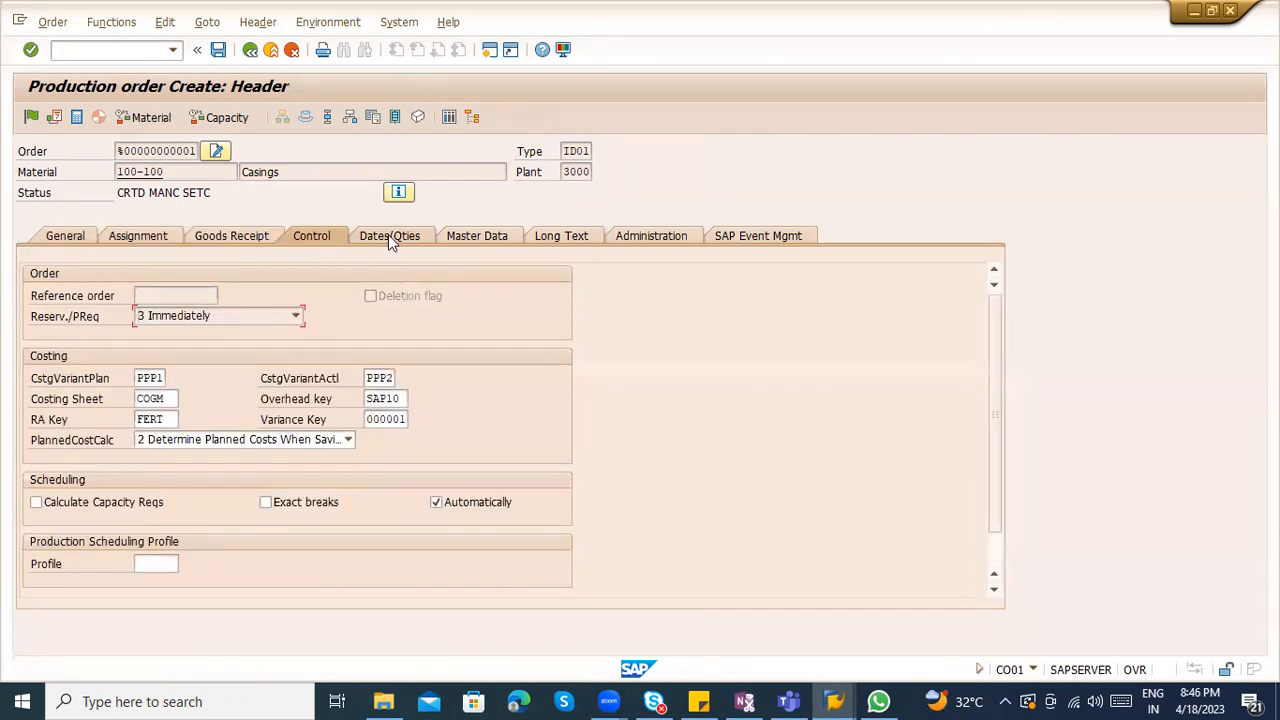
click(388, 236)
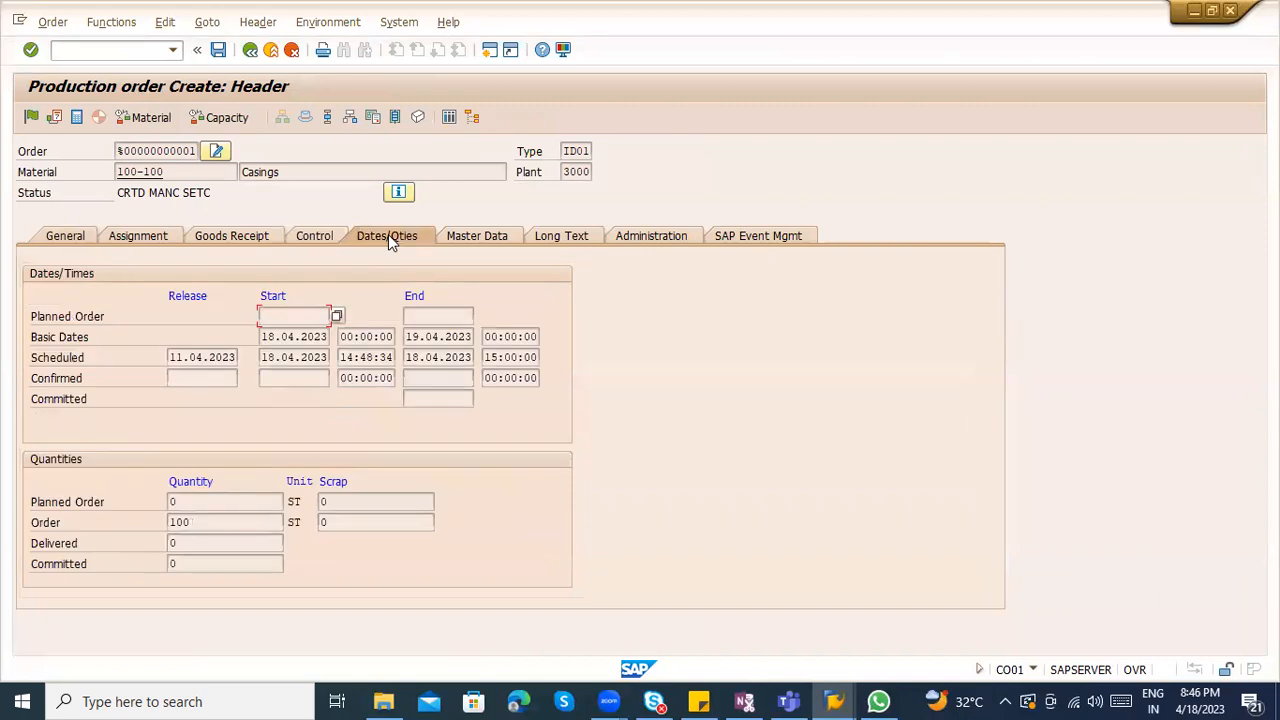
click(474, 234)
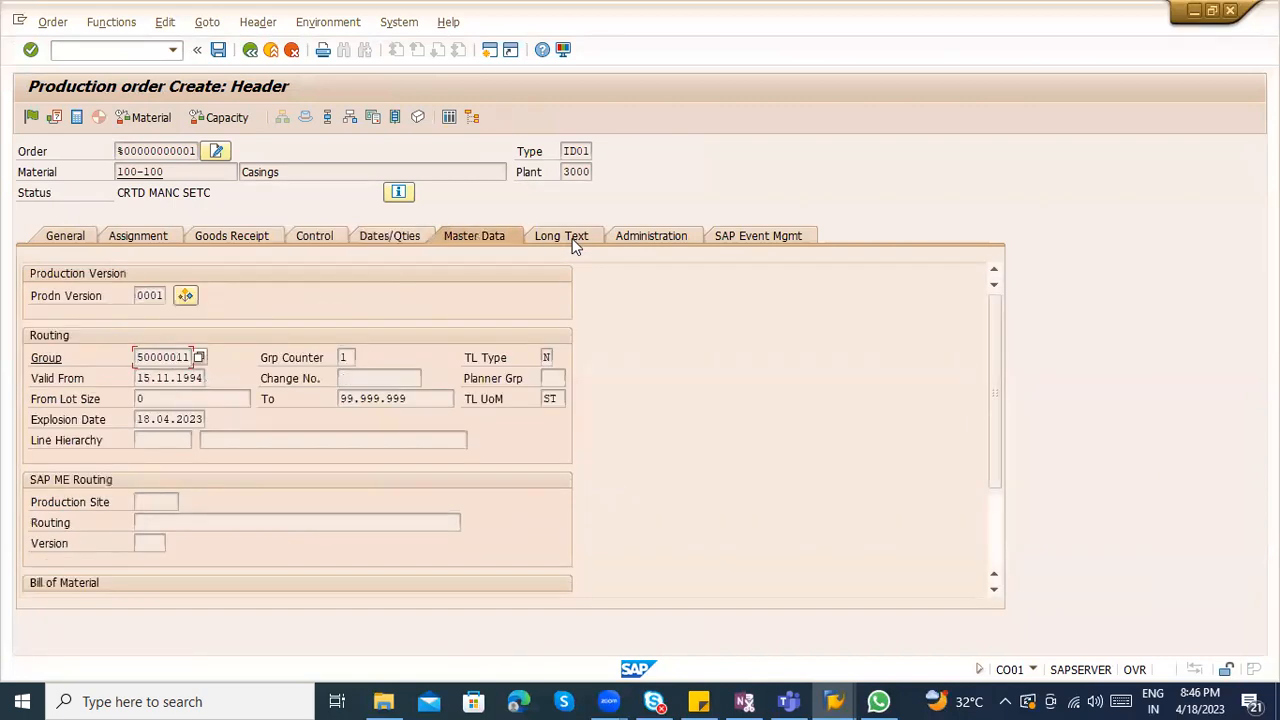
click(734, 239)
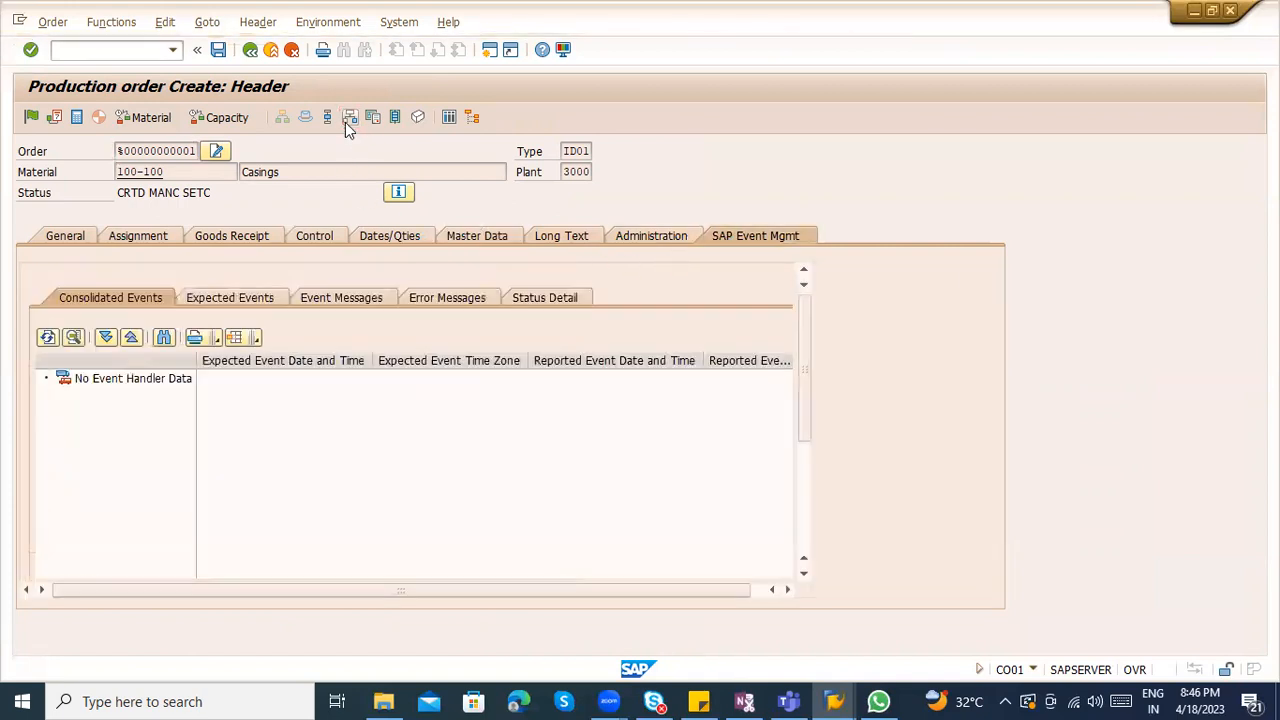
Inspect the order's component overview for 100-110, 100-120 and 100-130, and return to the order header
click(346, 120)
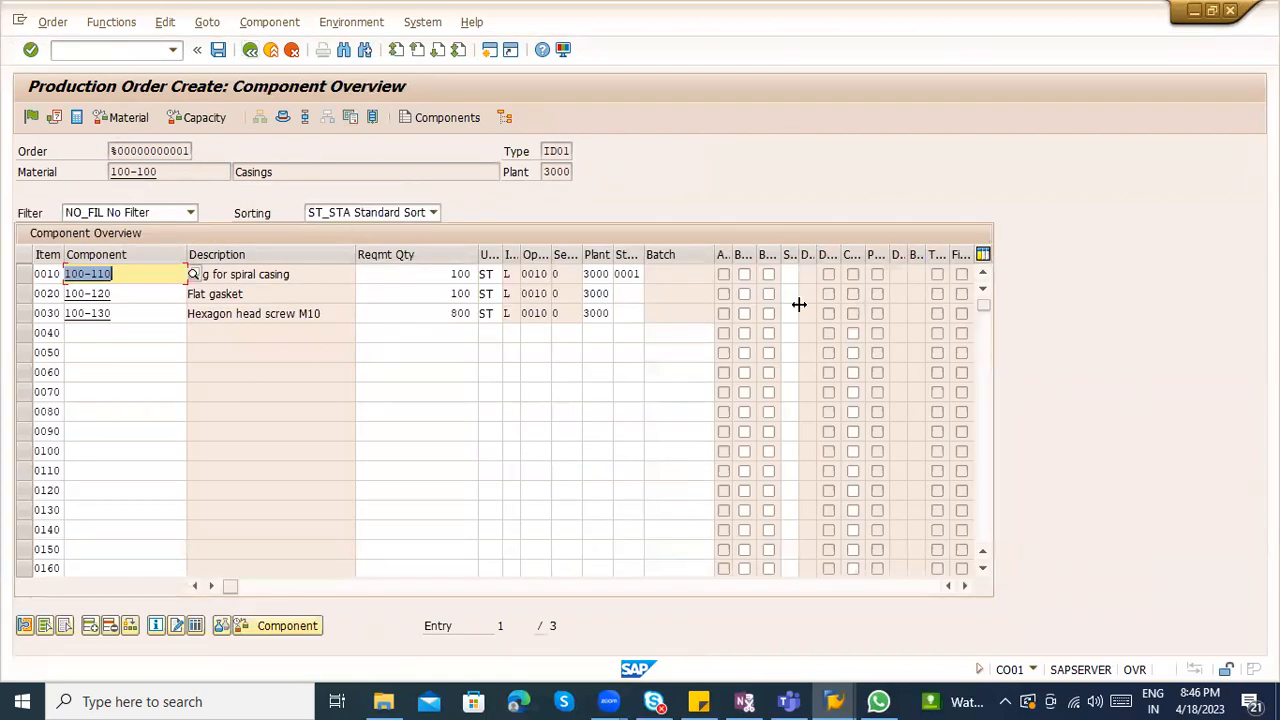
click(793, 274)
click(792, 295)
click(792, 314)
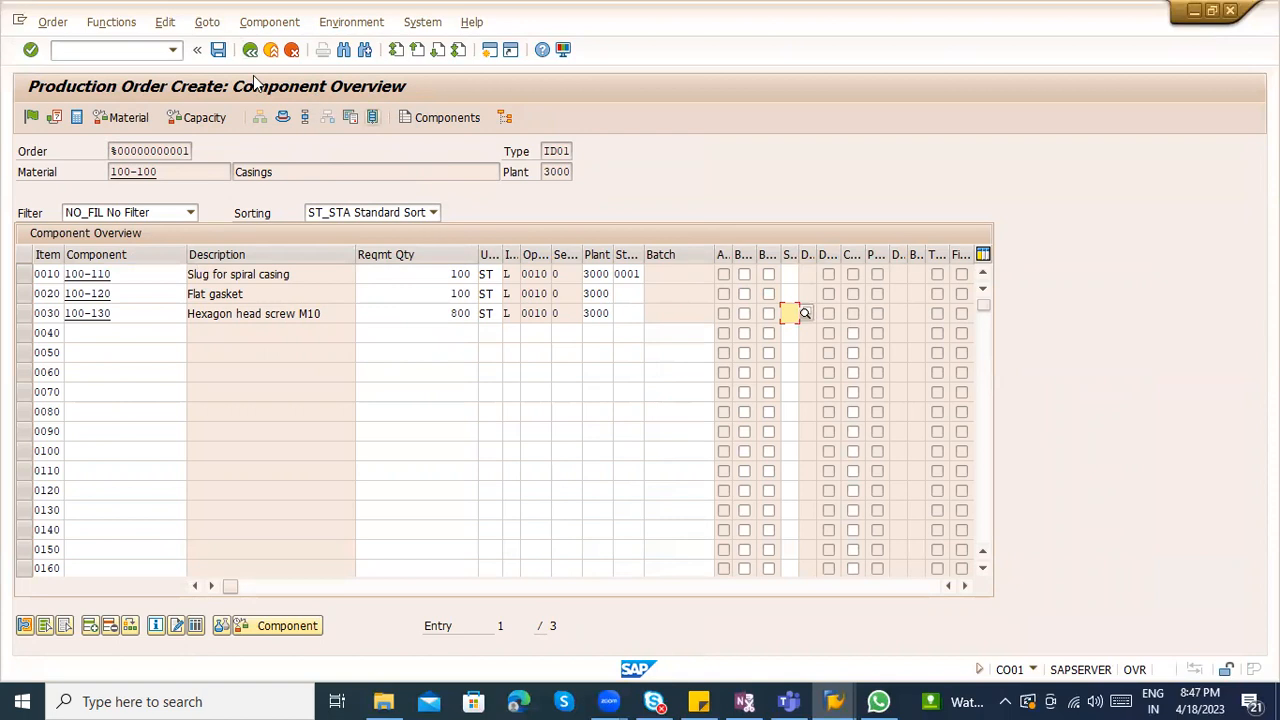
click(250, 50)
Release the production order and save it with its cost calculation
click(31, 118)
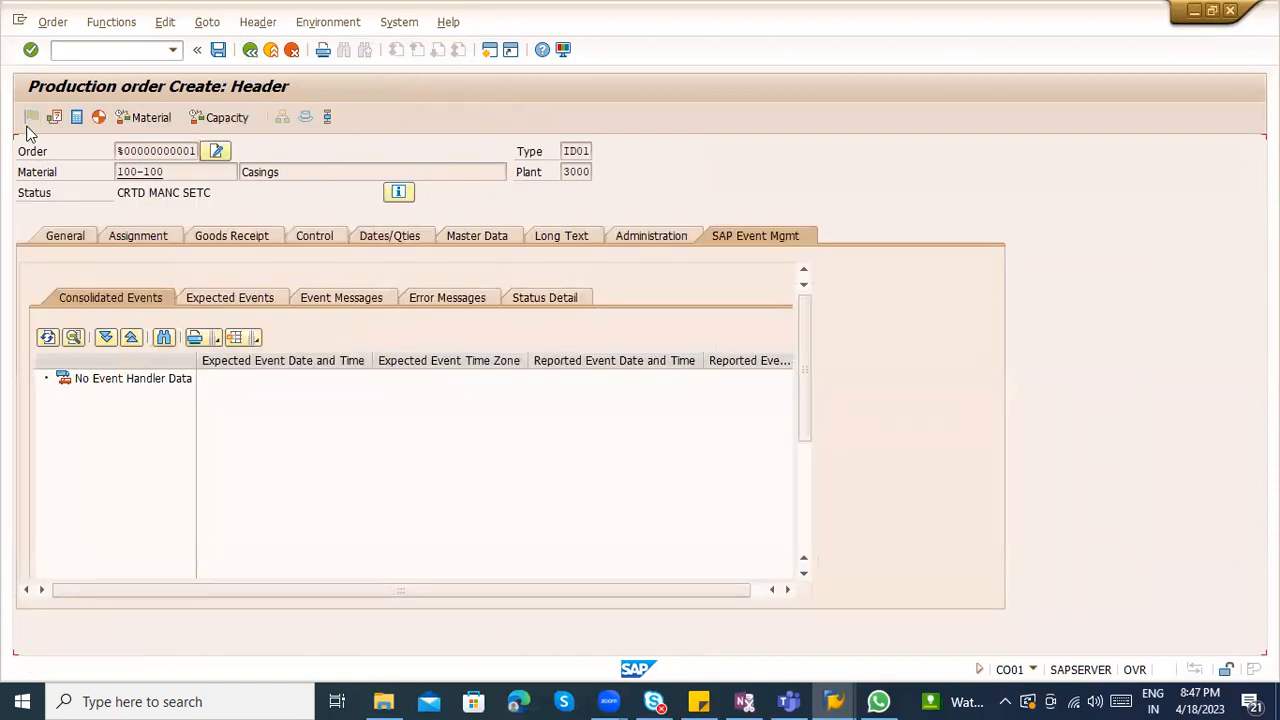
click(218, 50)
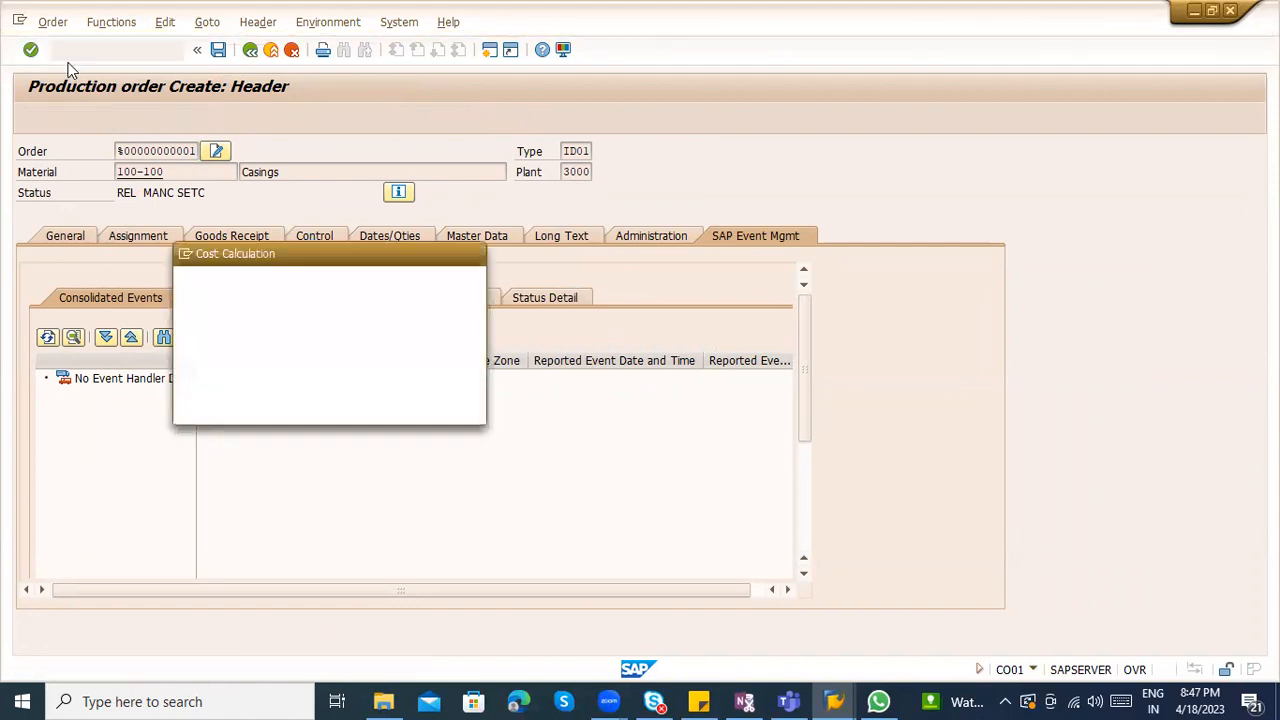
click(252, 406)
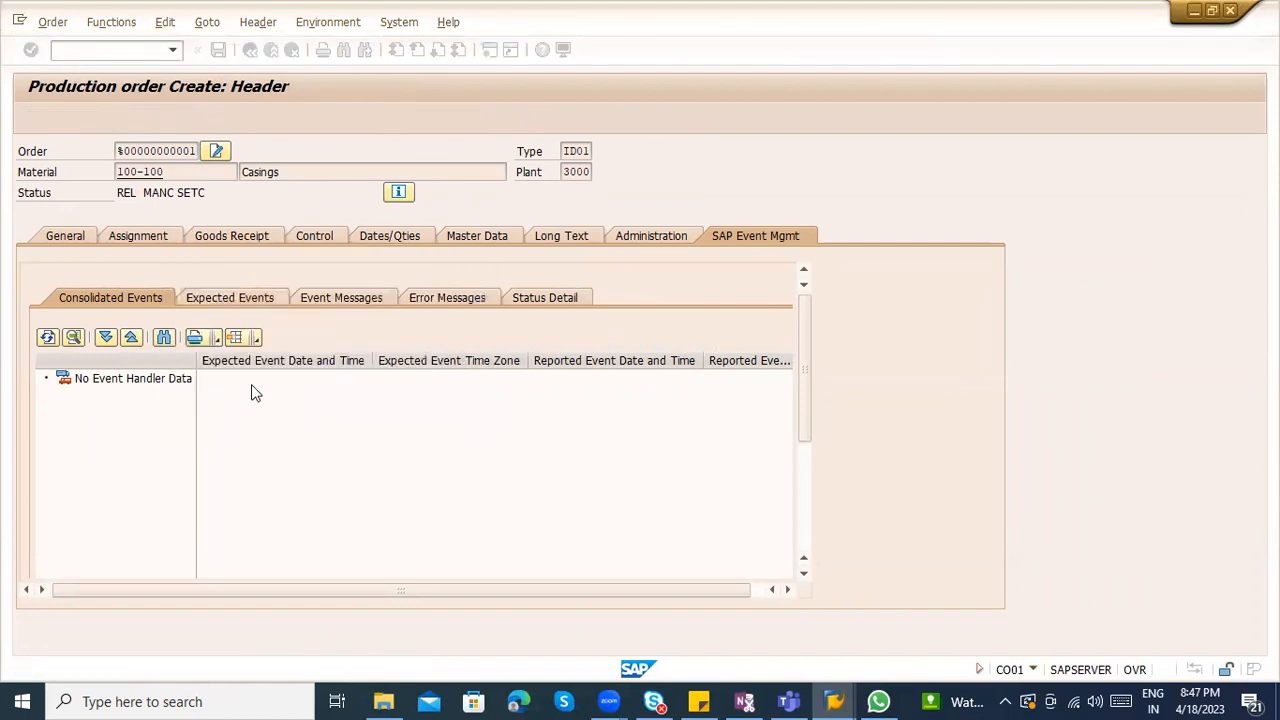
Look up the saved order's number in the order display and load that order for goods issue in transaction MIGO
click(52, 22)
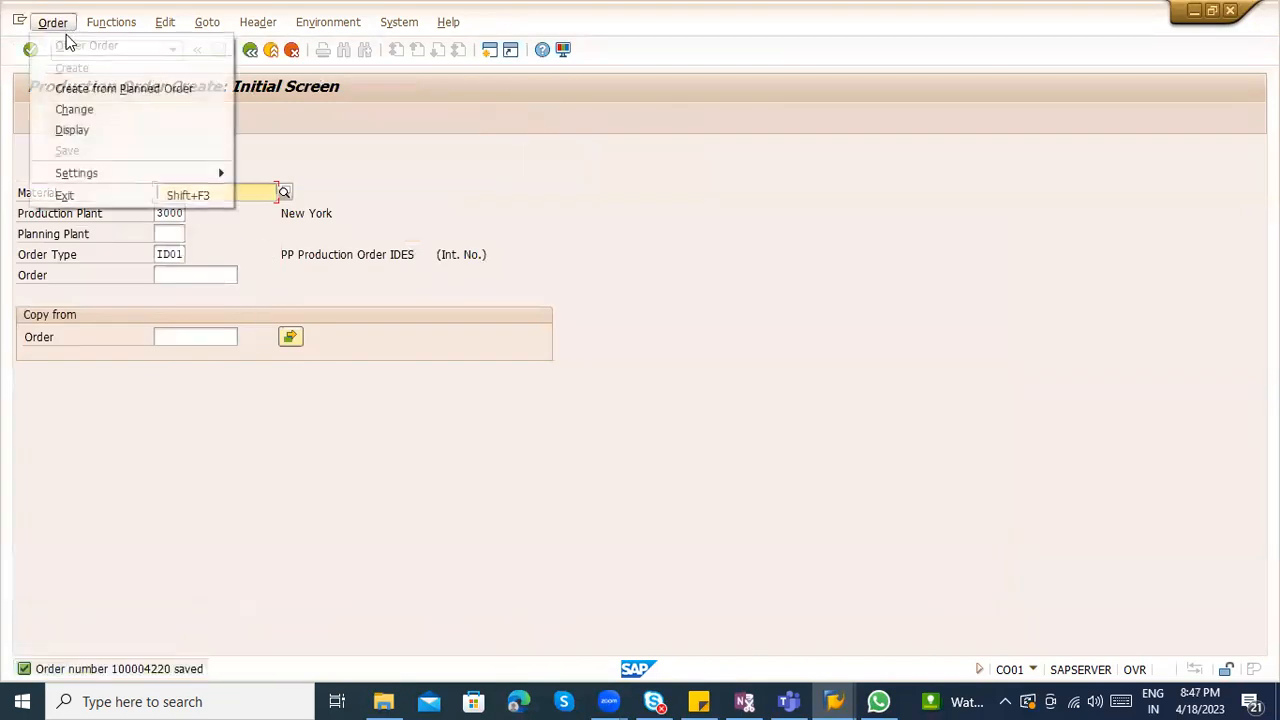
click(105, 130)
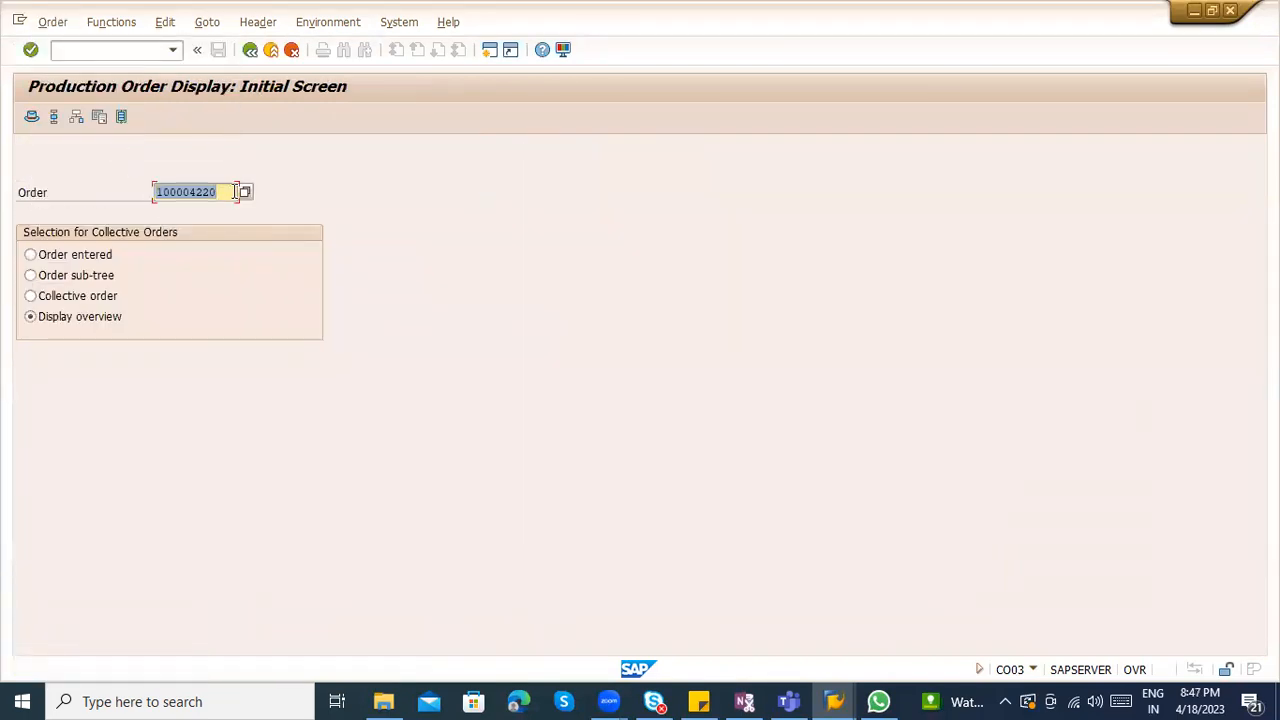
click(108, 50)
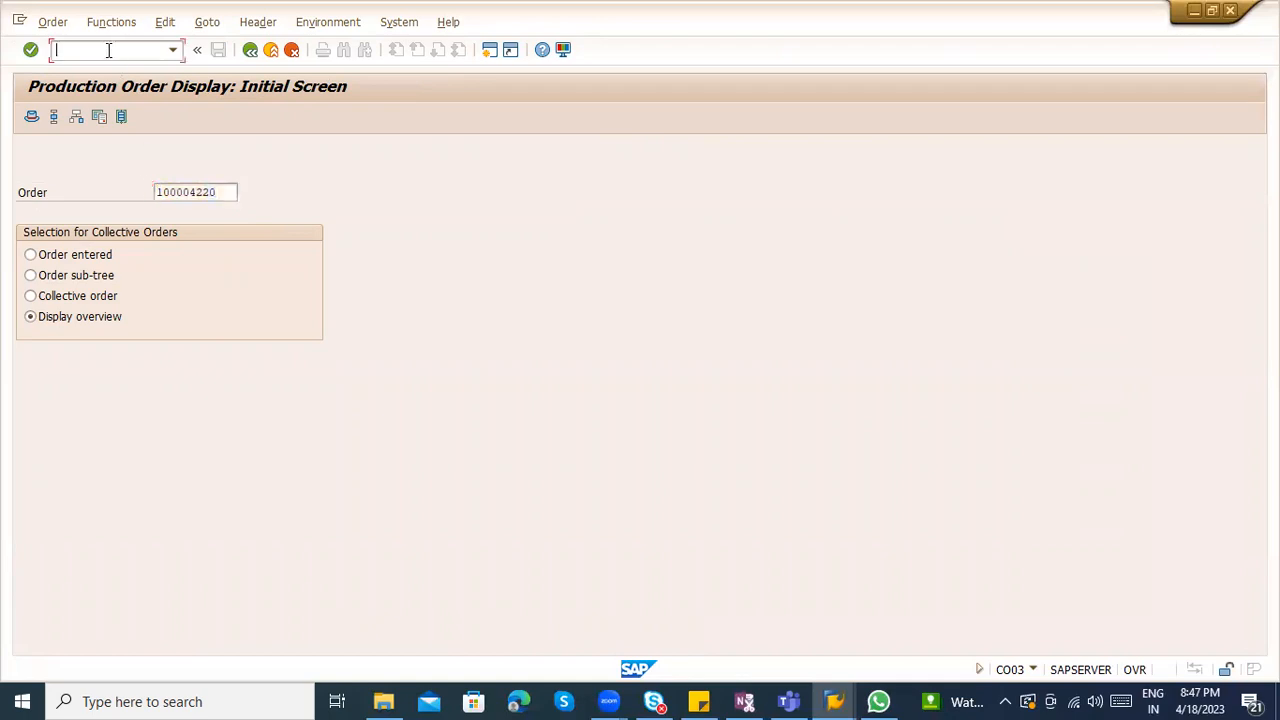
text(/nmigo)
key(Return)
text(100004220)
key(Return)
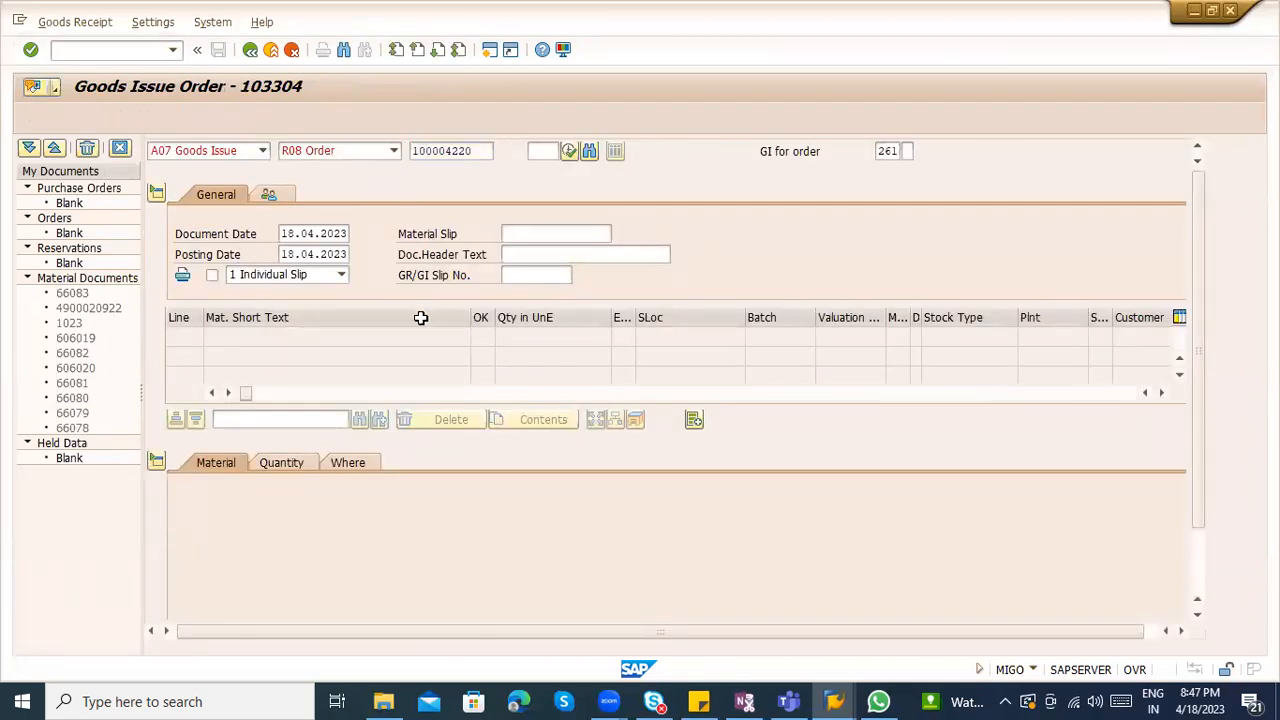
Mark all three component lines as OK, check the goods issue and dismiss the log
click(483, 357)
click(483, 376)
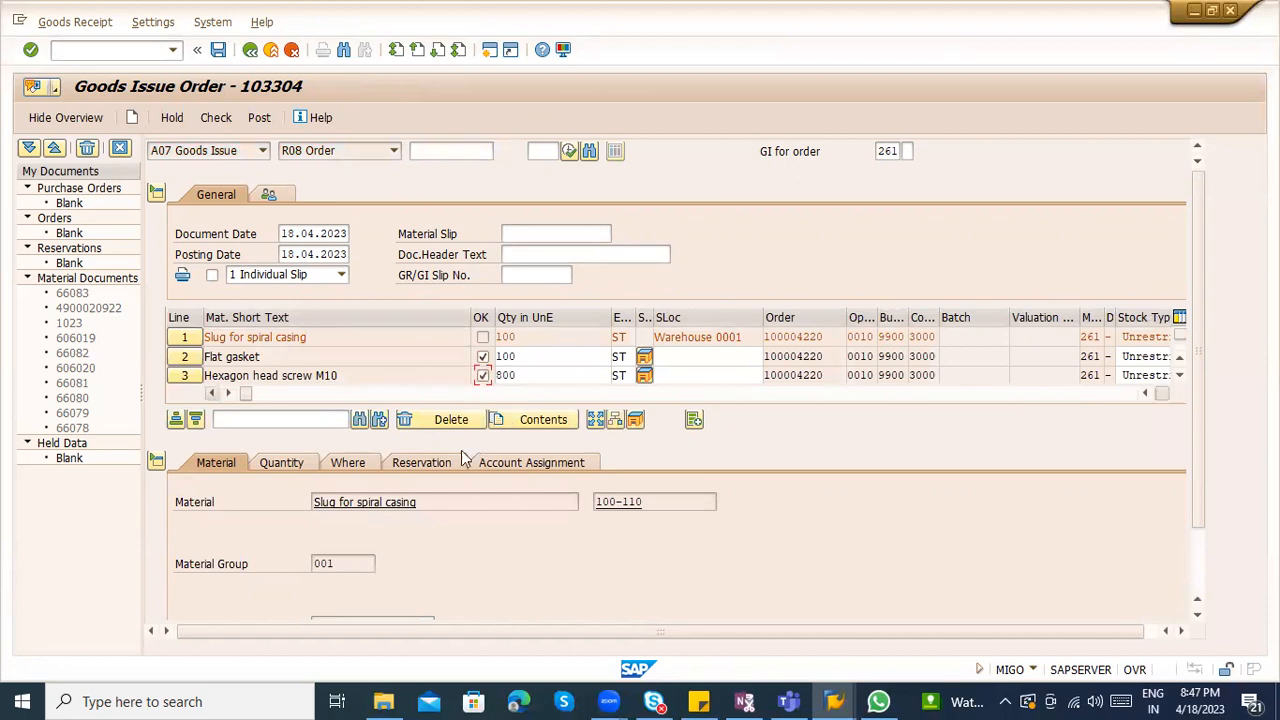
scroll(367, 592, down, 2)
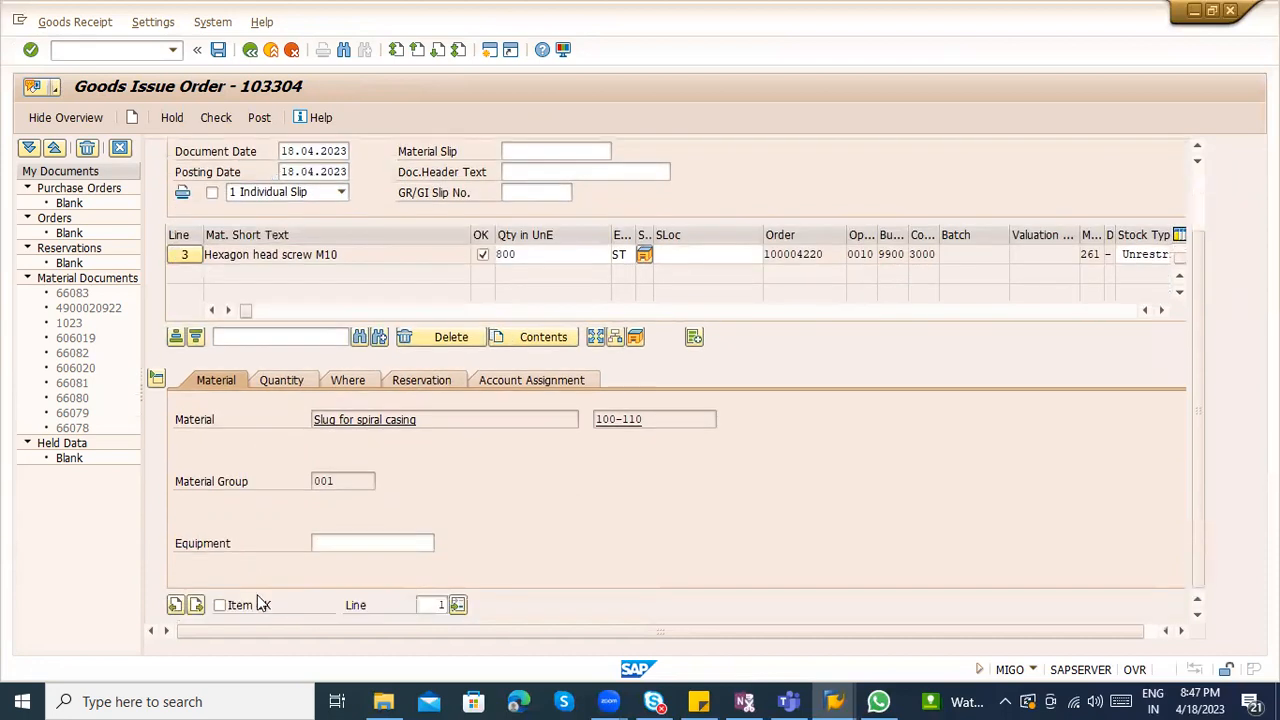
click(216, 117)
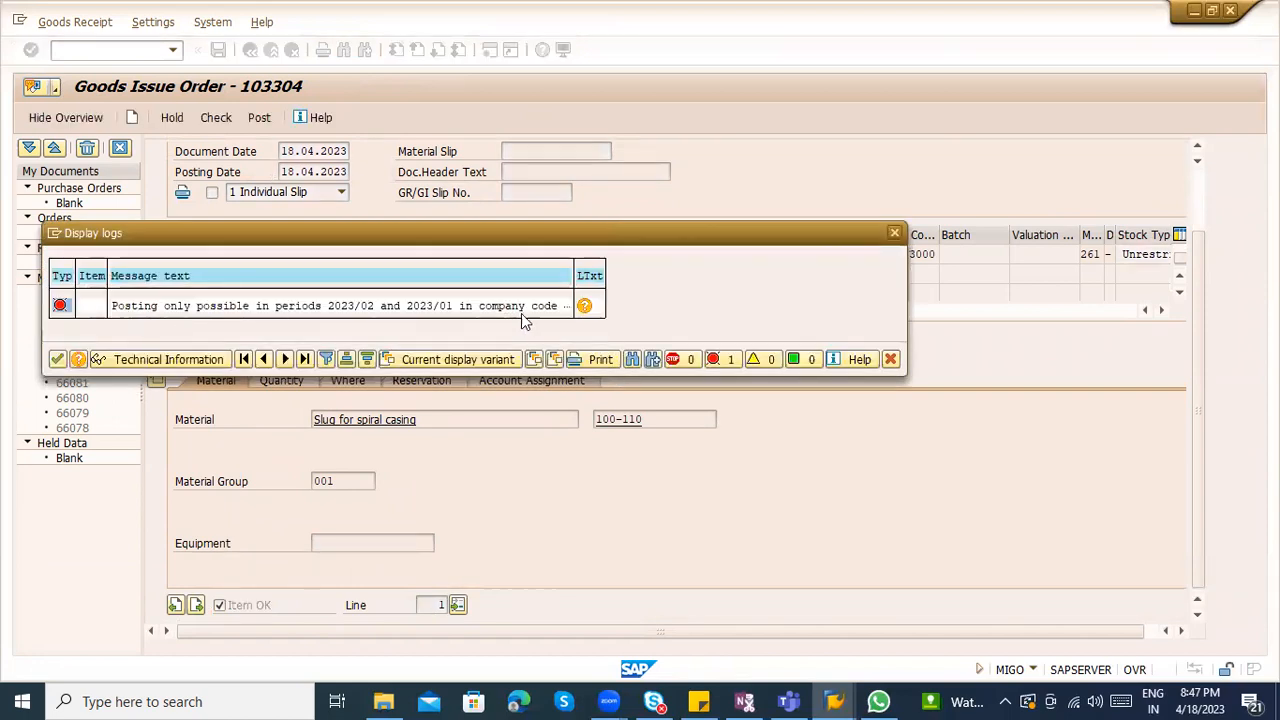
click(58, 362)
click(58, 361)
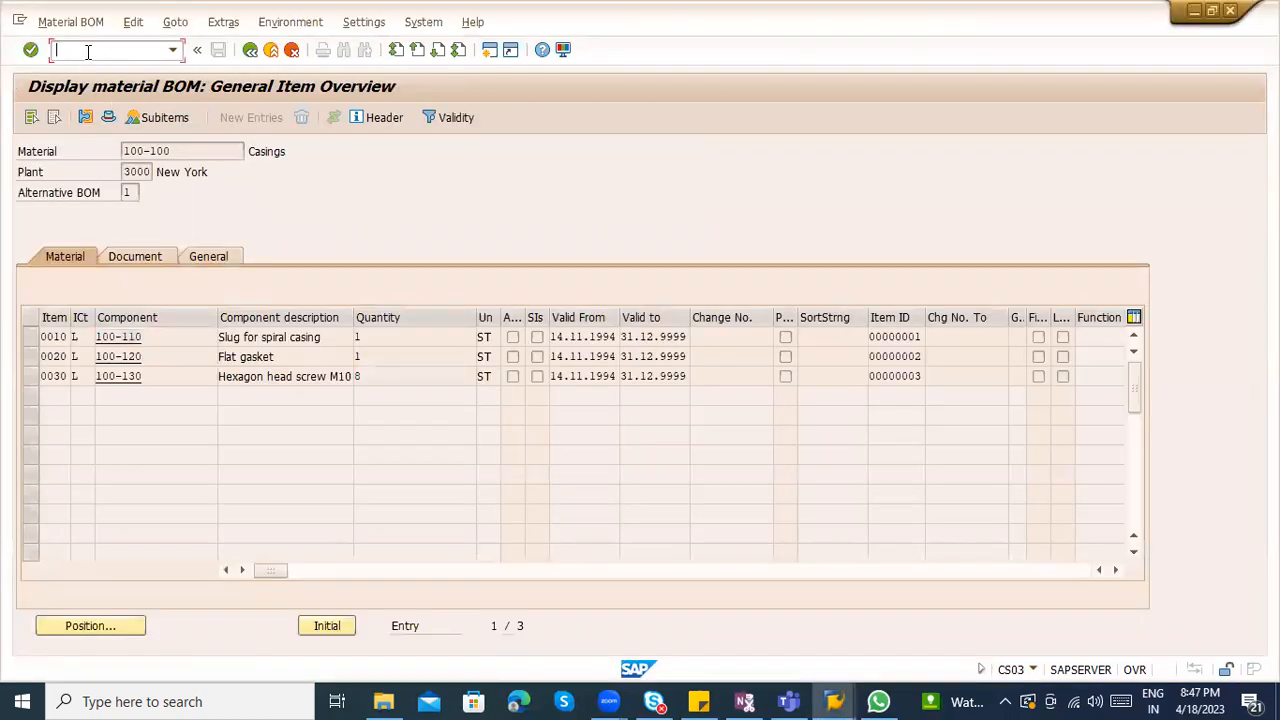
Open transaction MMPV in the BOM display session, recheck the goods issue and read the posting-period error's long text
key(Return)
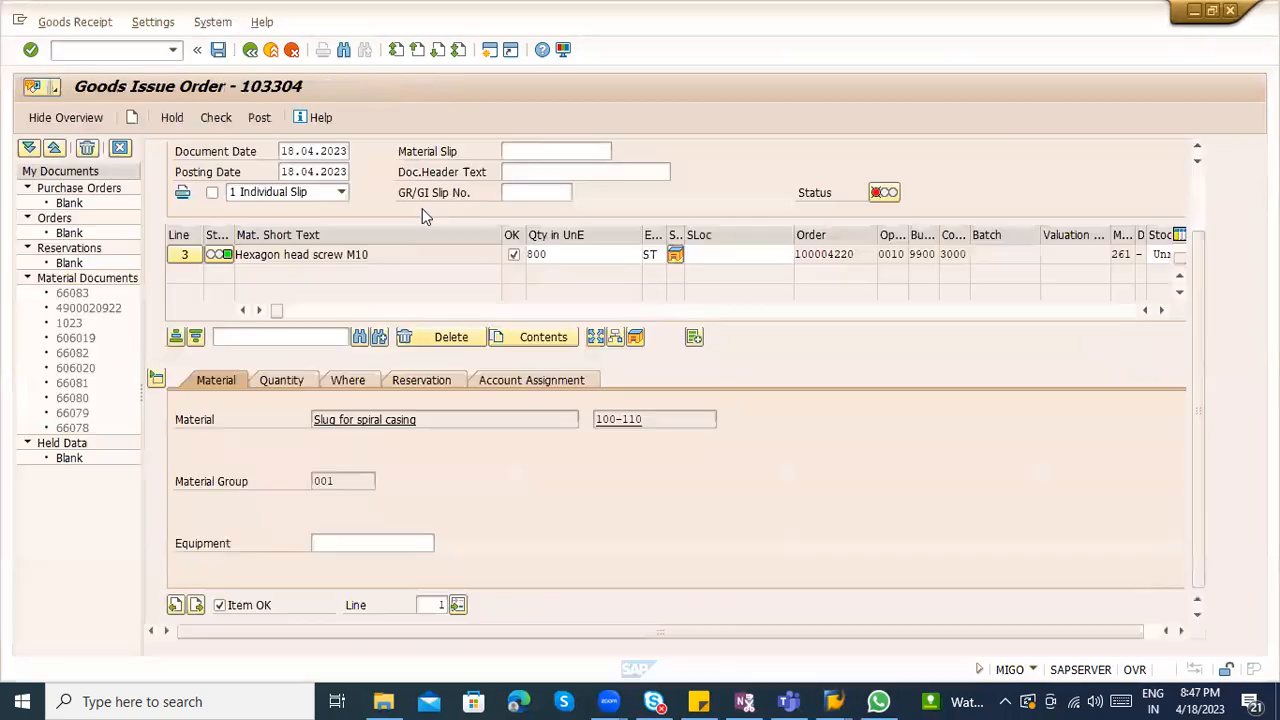
click(225, 118)
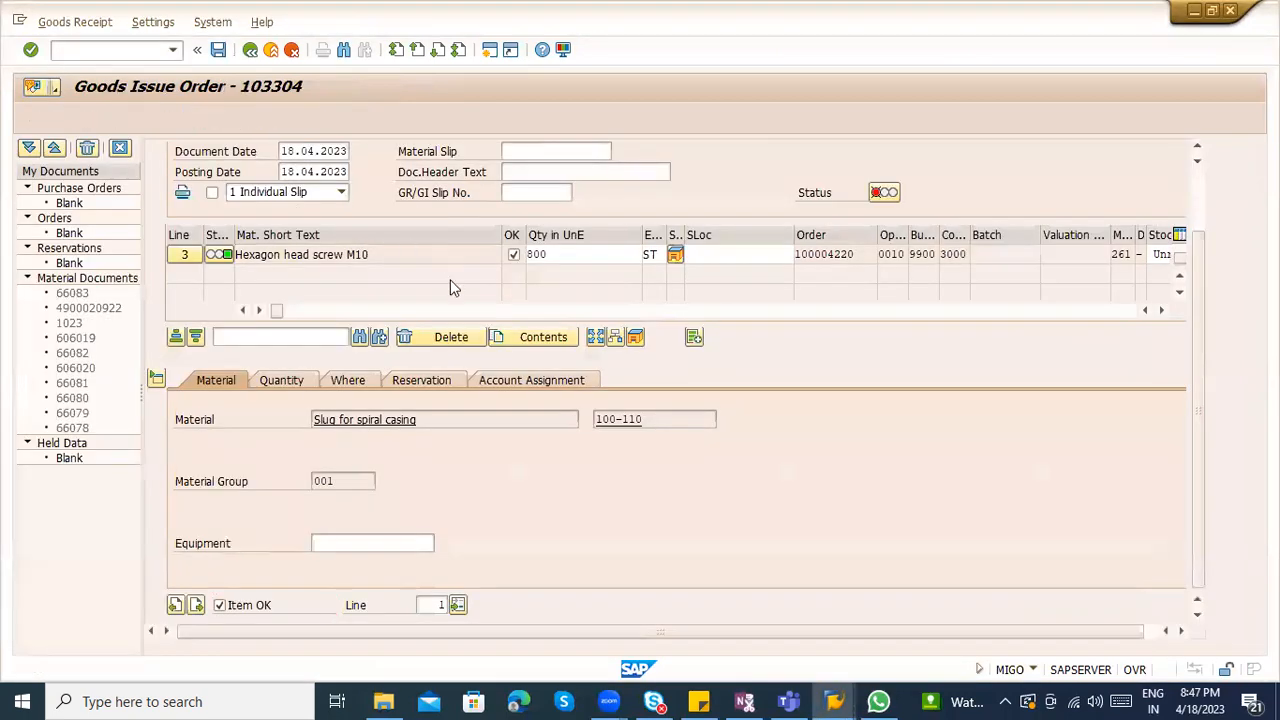
click(585, 305)
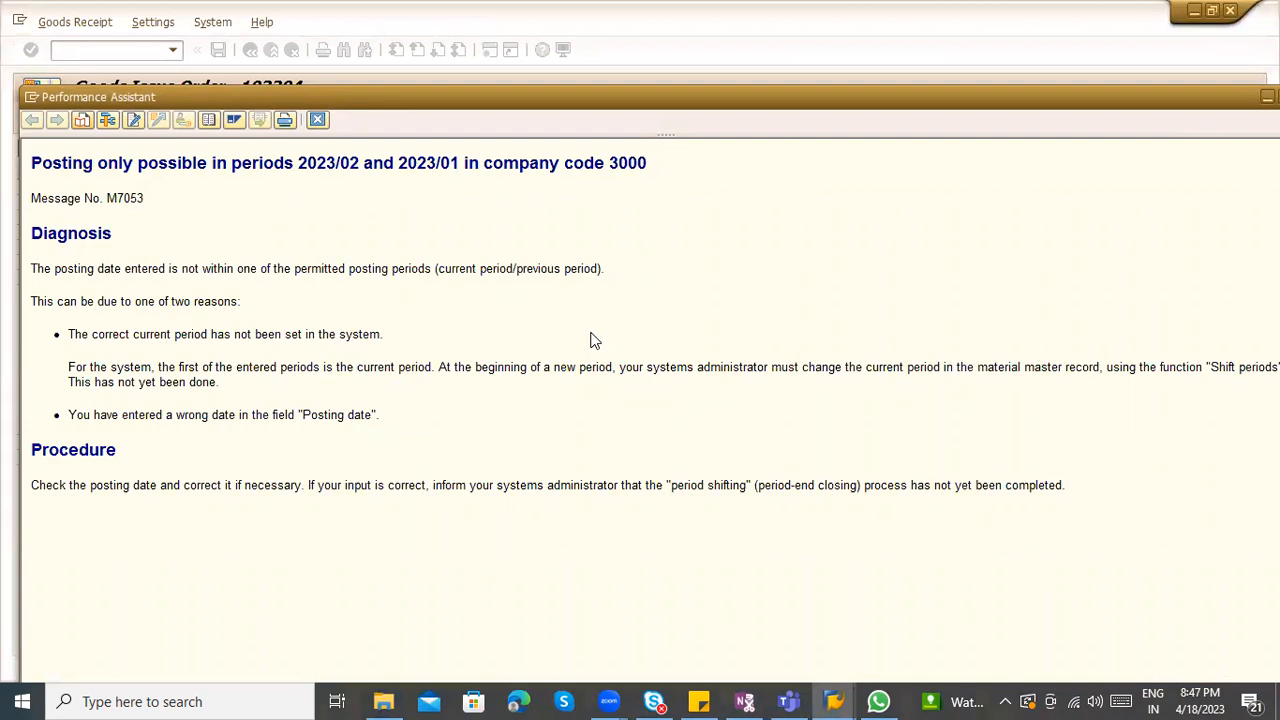
key(Escape)
key(Escape)
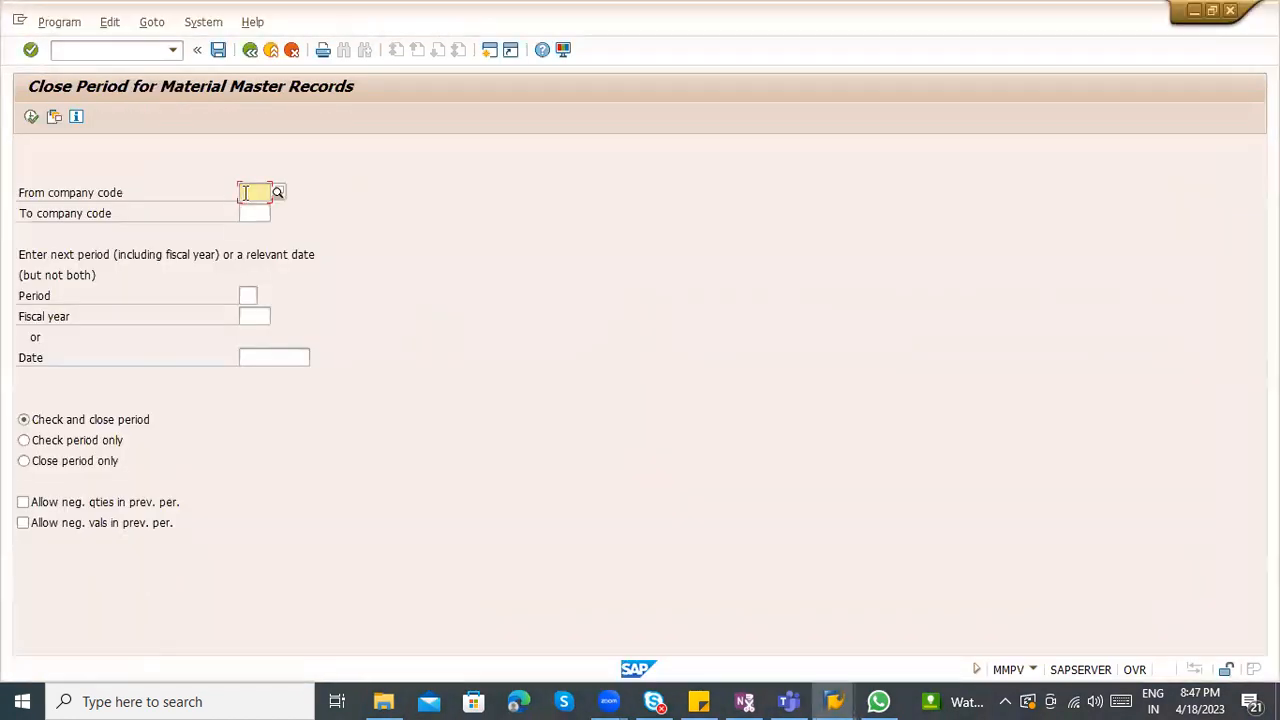
Run the material period closing for company code 3000 with period 03 and fiscal year 2023, and recheck the goods issue
click(250, 192)
key(BackSpace)
text(3000)
key(Tab)
key(Tab)
key(Tab)
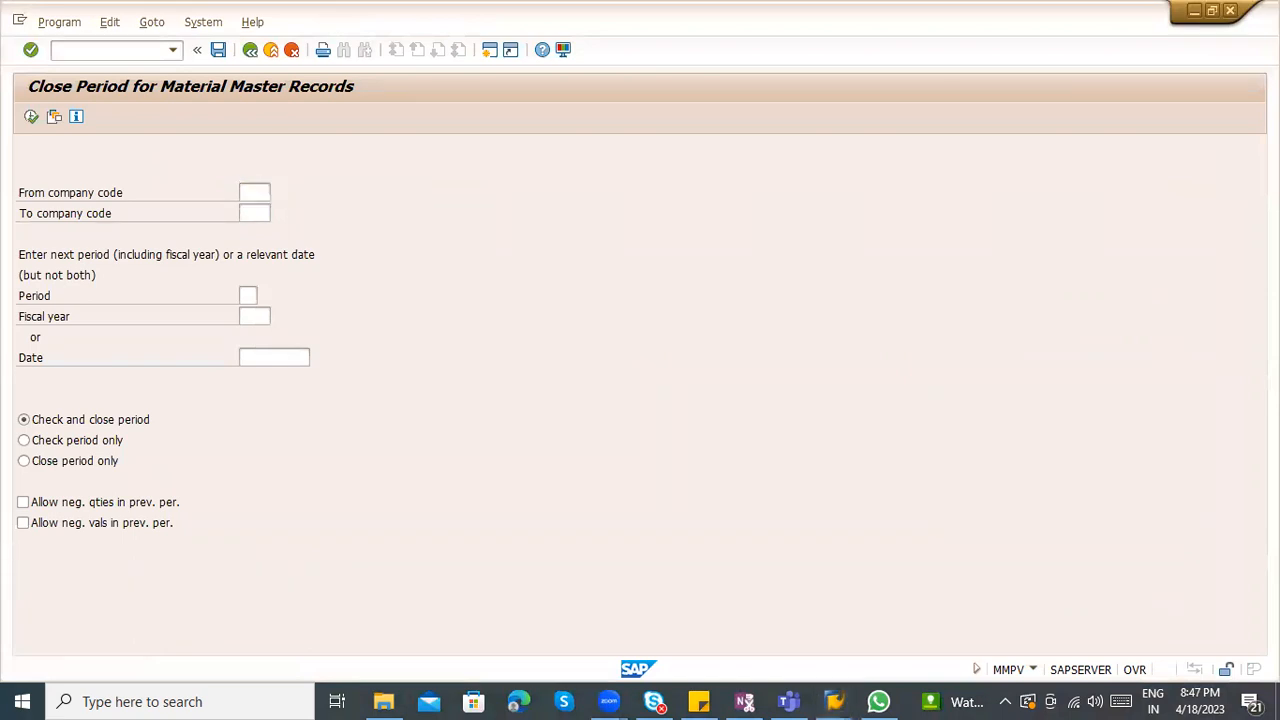
key(shift+Tab)
text(032023)
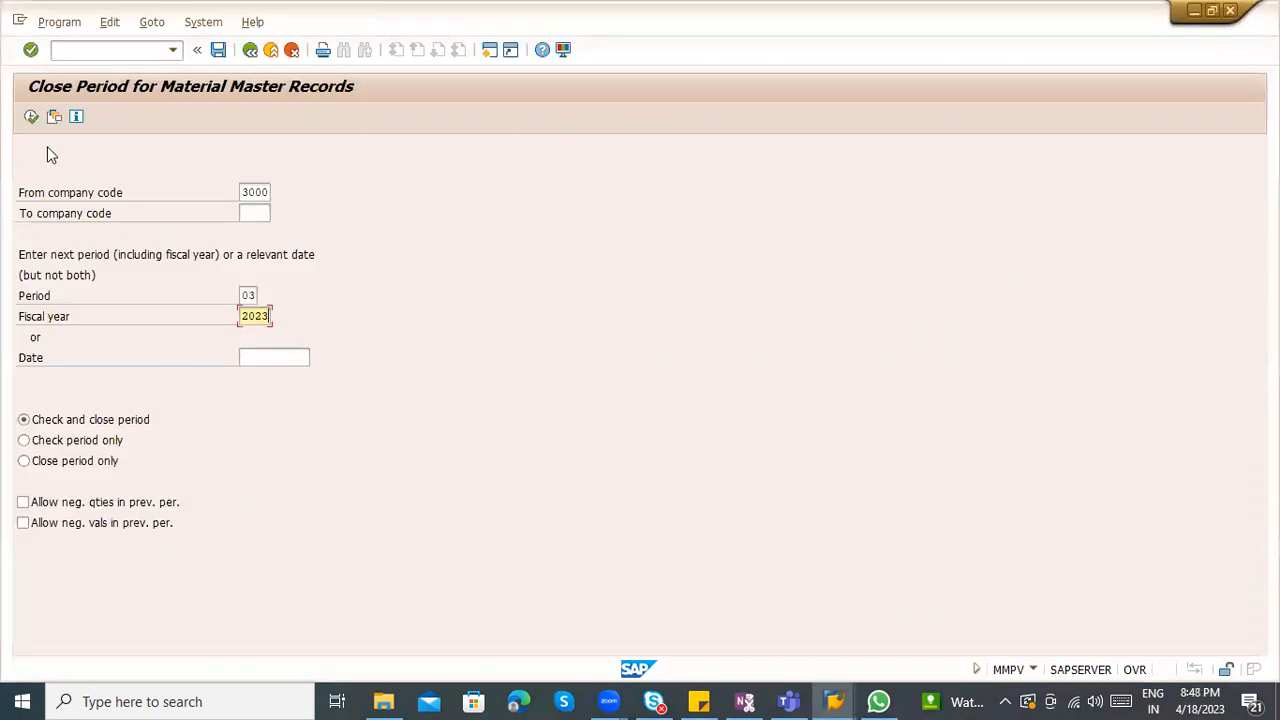
click(31, 117)
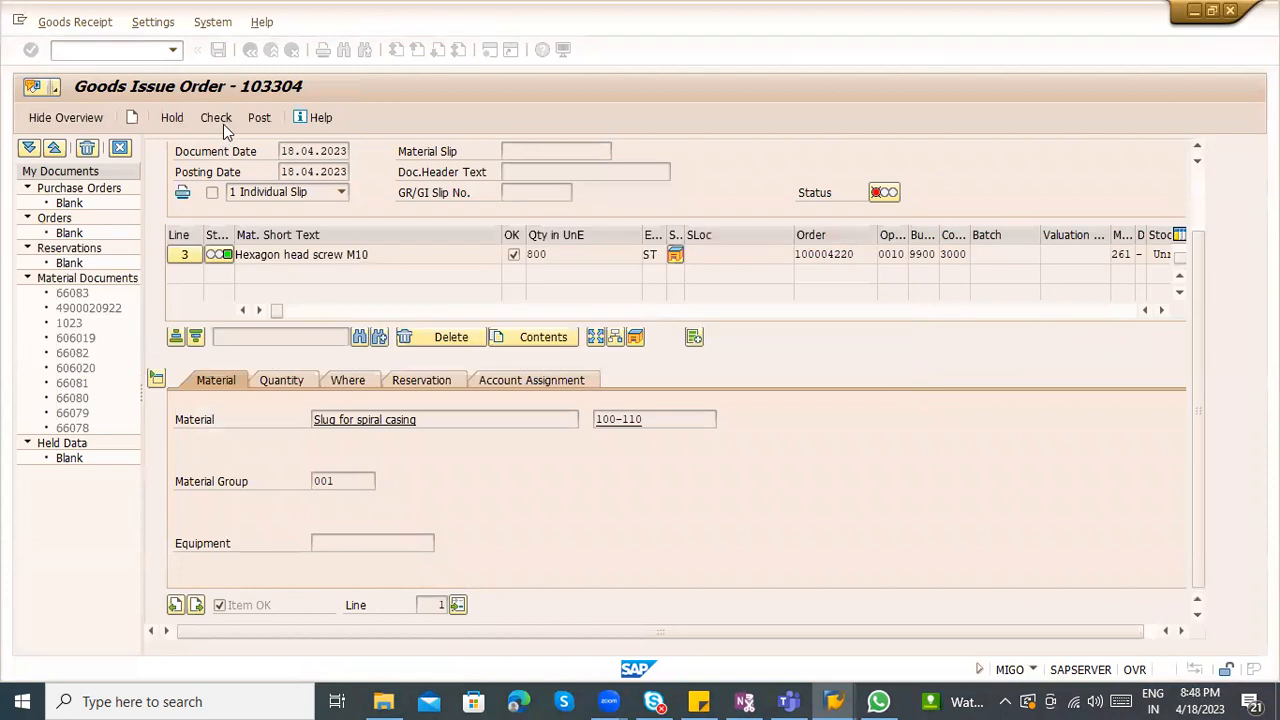
click(223, 124)
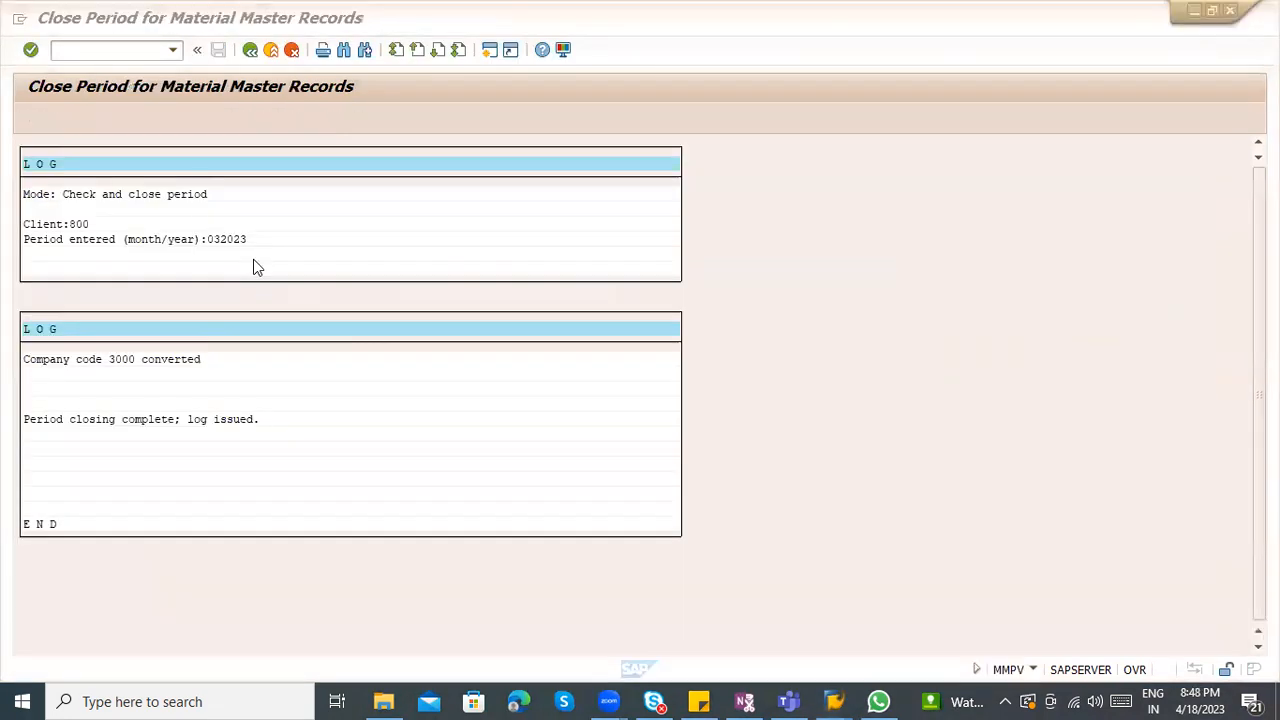
Run the material period closing for company code 3000 with period 04 of fiscal year 2023, and dismiss the goods issue log
click(251, 52)
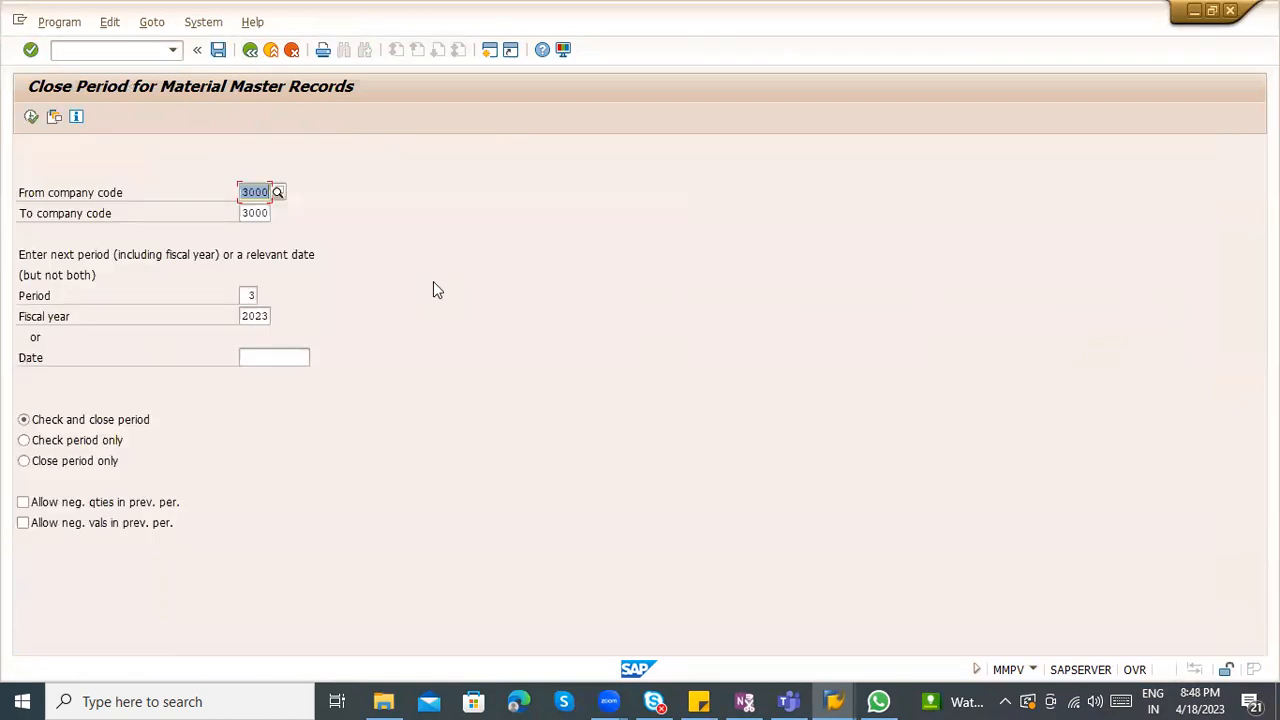
key(Tab)
key(Tab)
text(04)
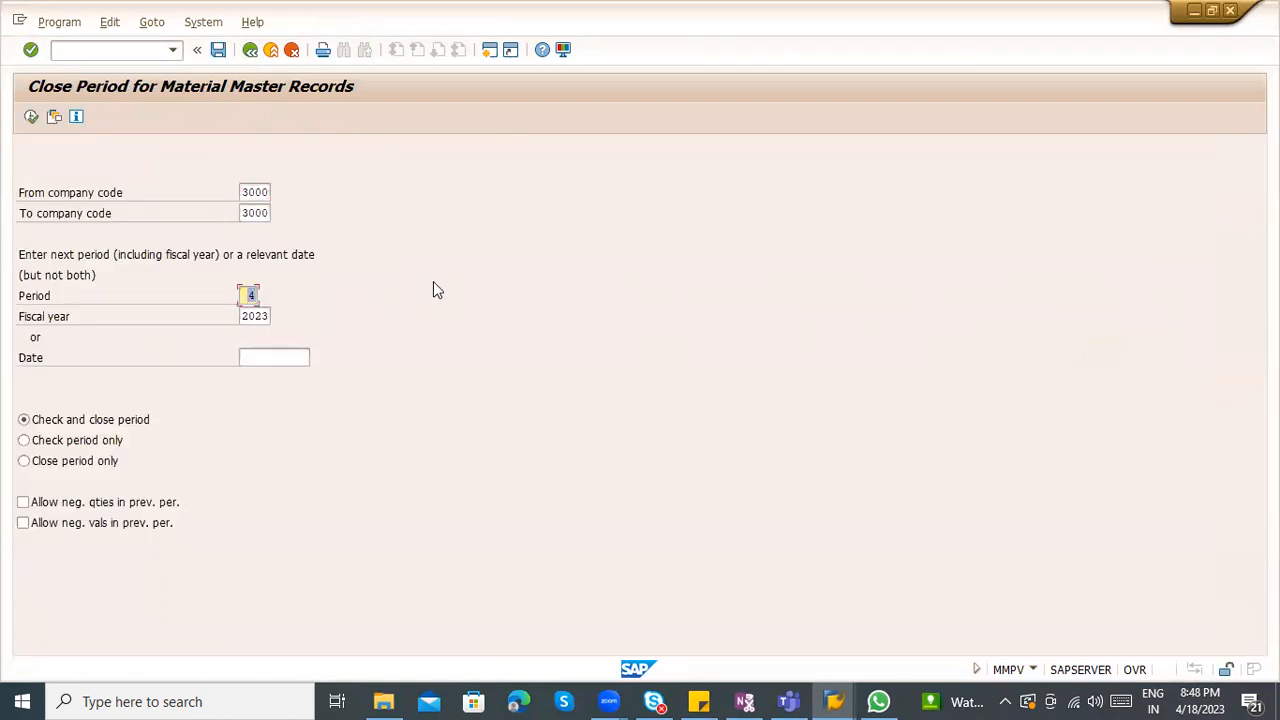
click(31, 116)
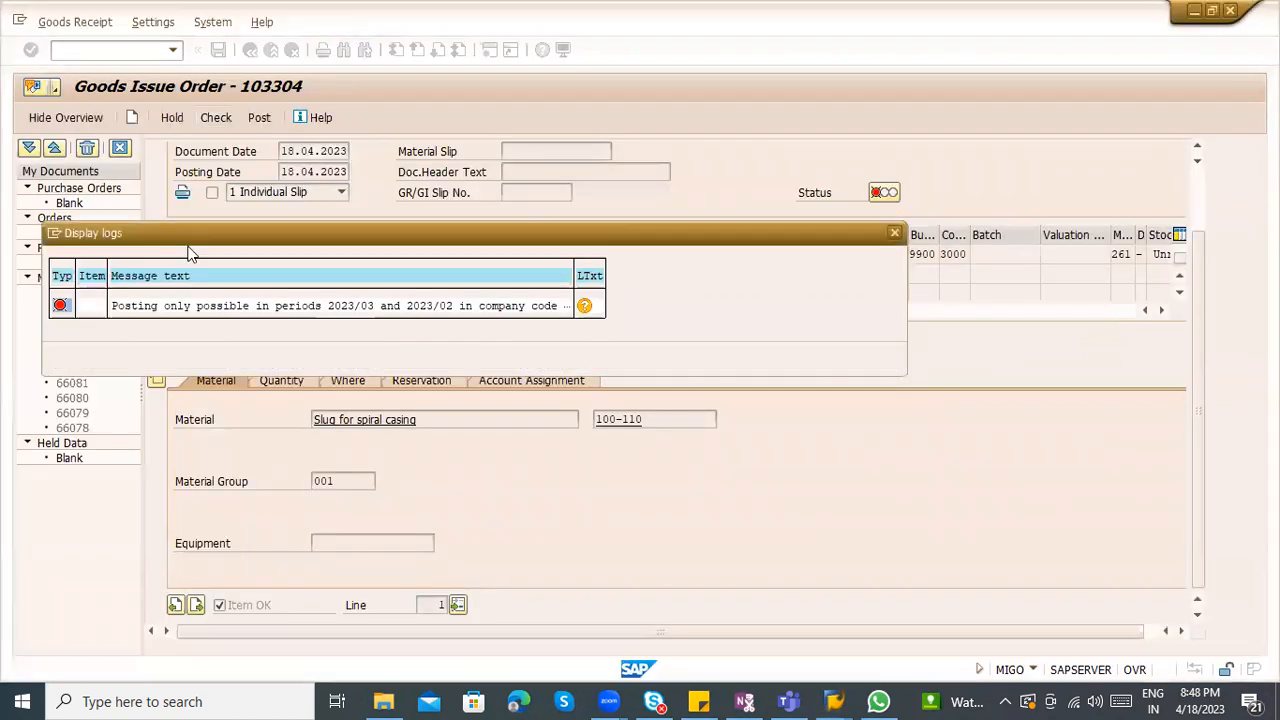
key(Return)
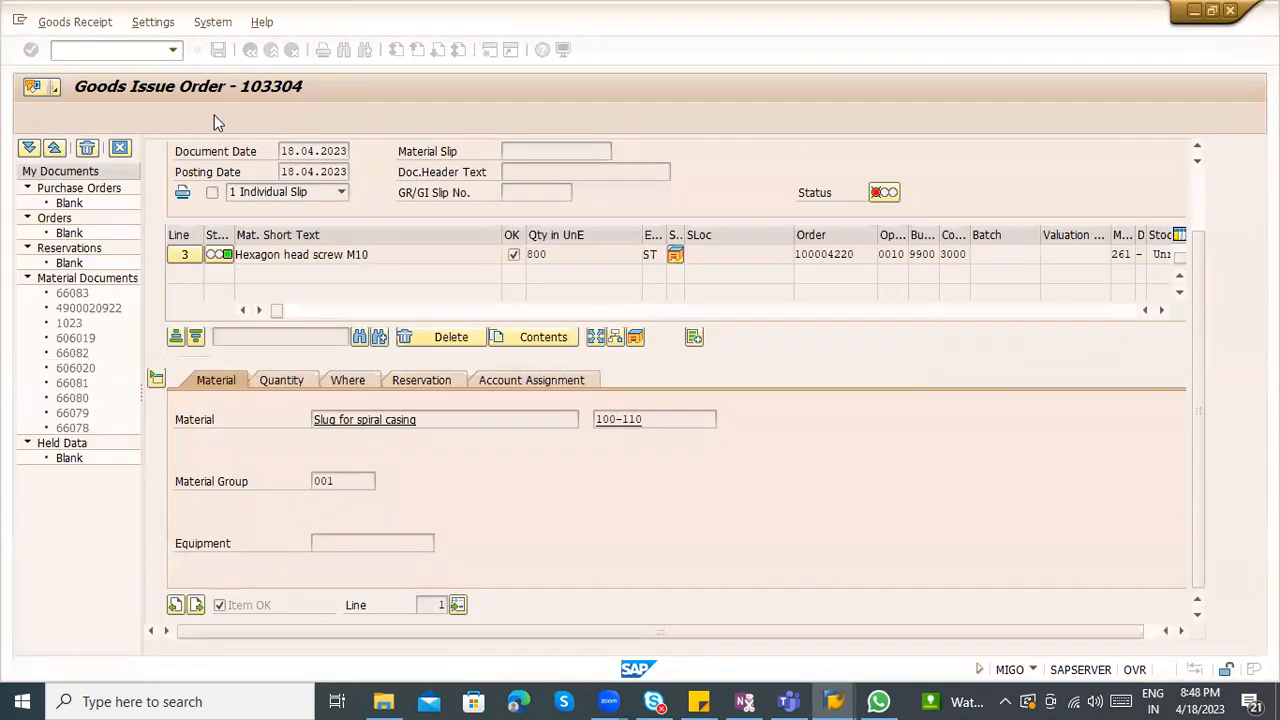
Check the goods issue, dismiss the log and hide the item detail data so all component lines fit
click(214, 115)
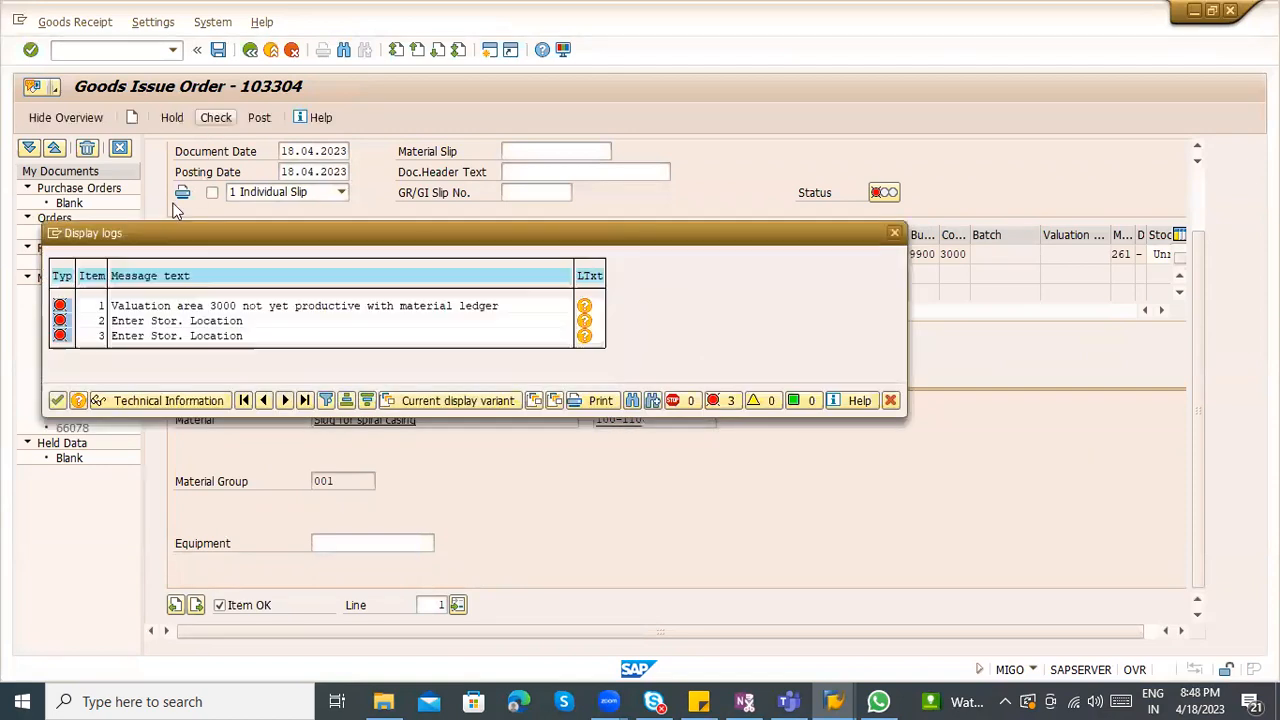
click(57, 401)
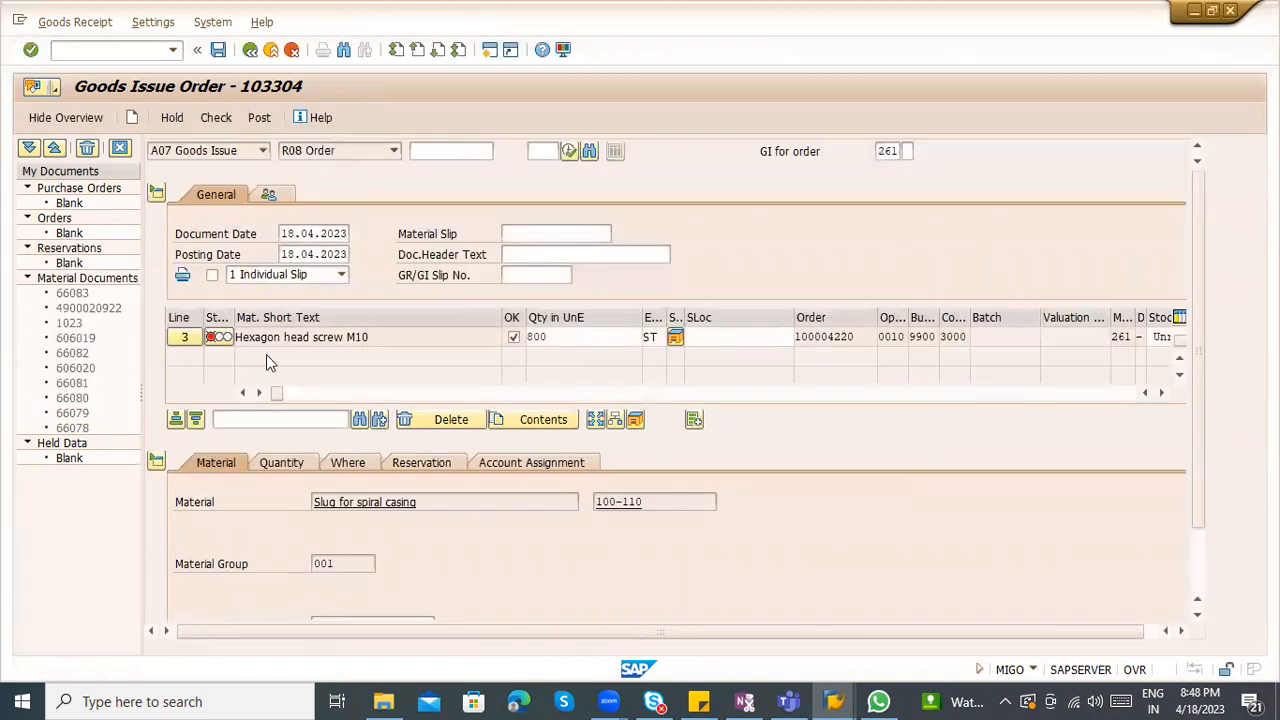
click(157, 461)
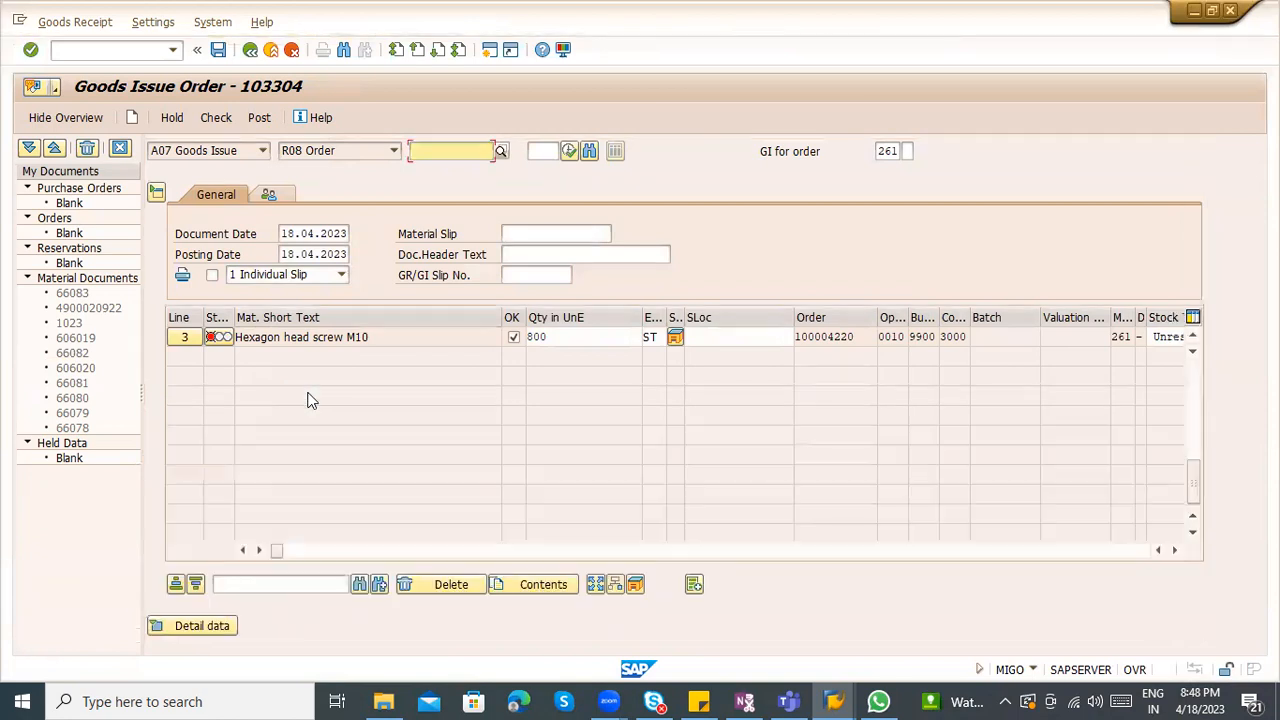
Set the storage location to 0001 for the Hexagon head screw M10 and Flat gasket lines
click(753, 338)
text(0001)
key(Return)
scroll(744, 364, up, 1)
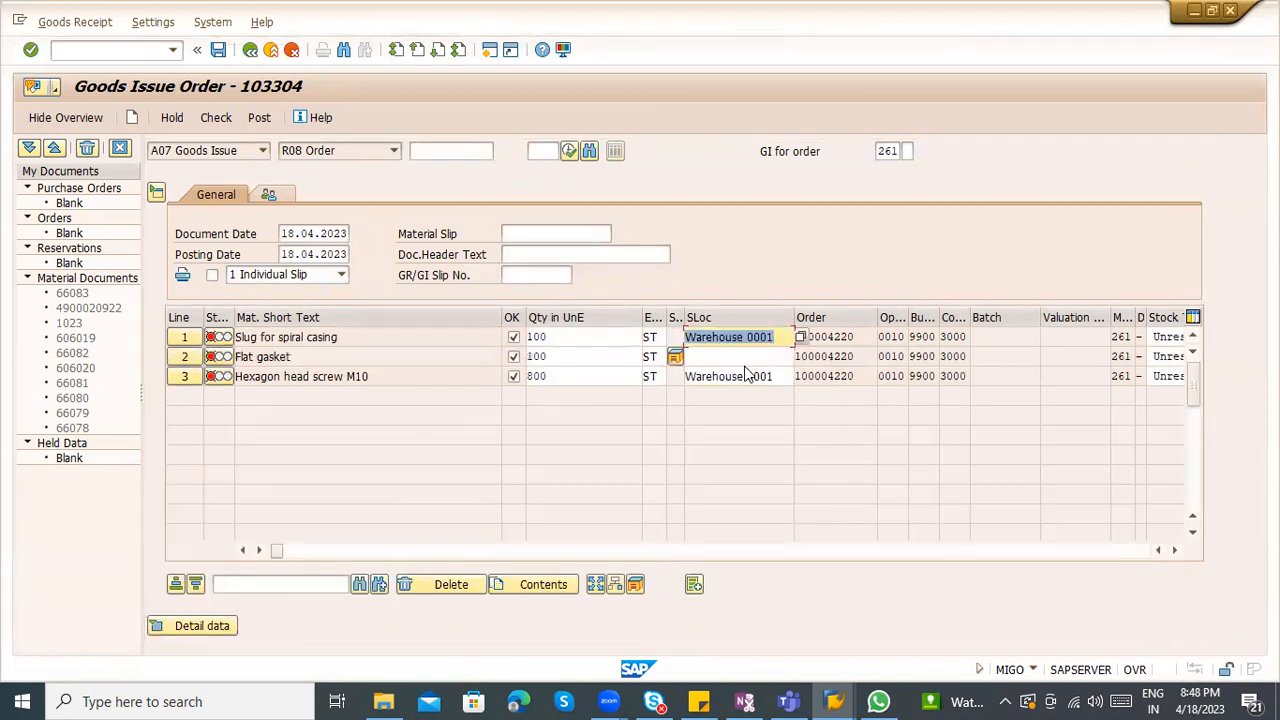
click(738, 360)
text(0001)
key(Return)
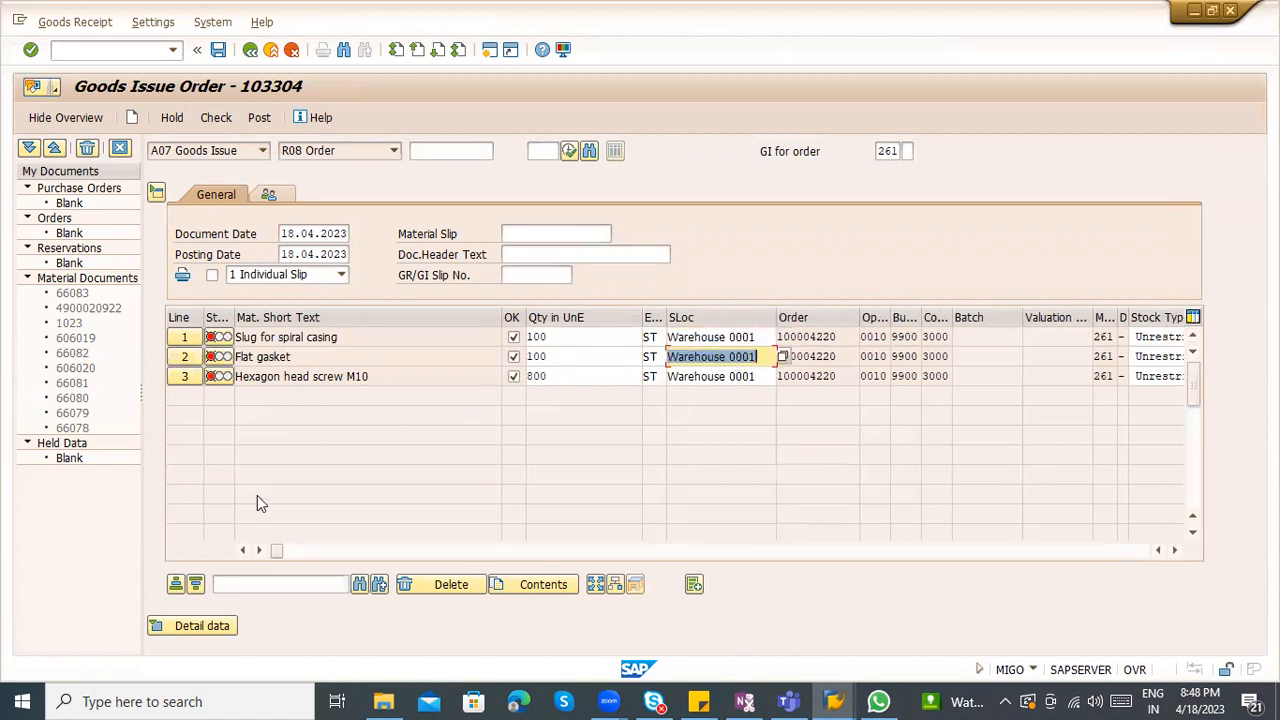
Recheck the goods issue with the storage locations filled in and switch to the period closing session
key(Return)
click(212, 122)
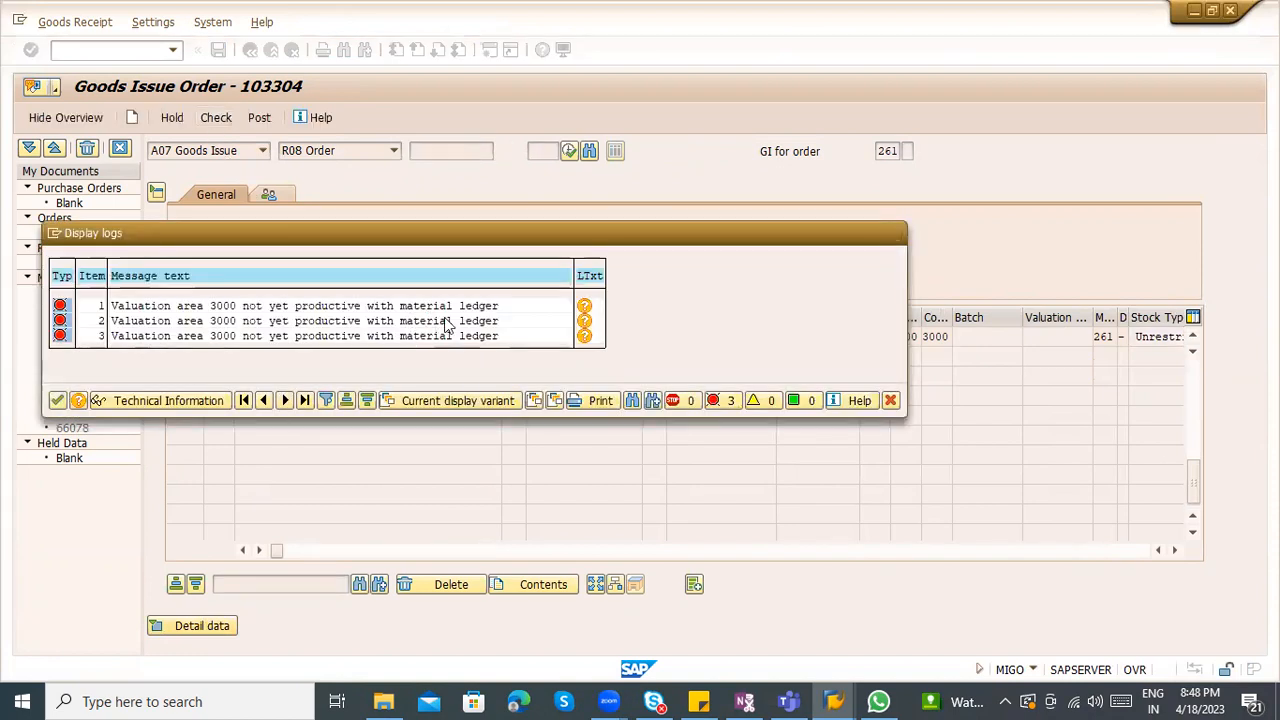
key(Return)
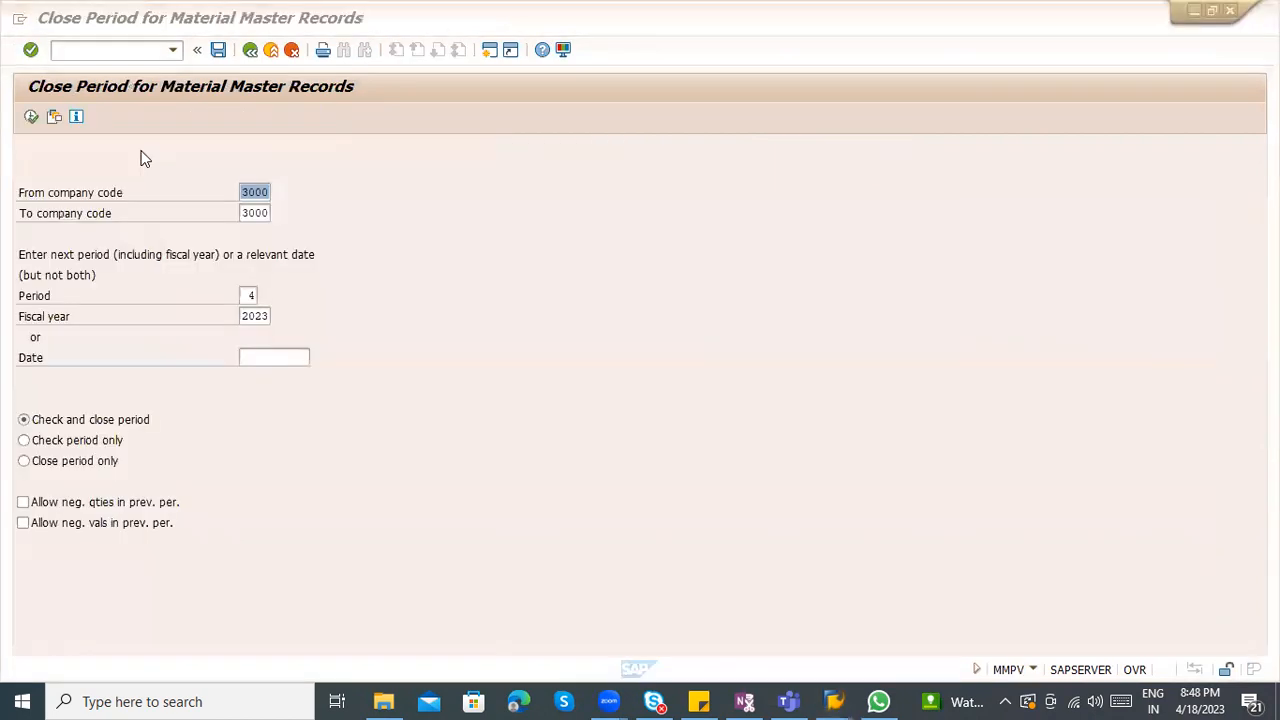
Leave the period closing transaction, collapse the Logistics folder of the SAP menu and expand Accounting with Financial Accounting
click(110, 49)
text(/n)
key(Return)
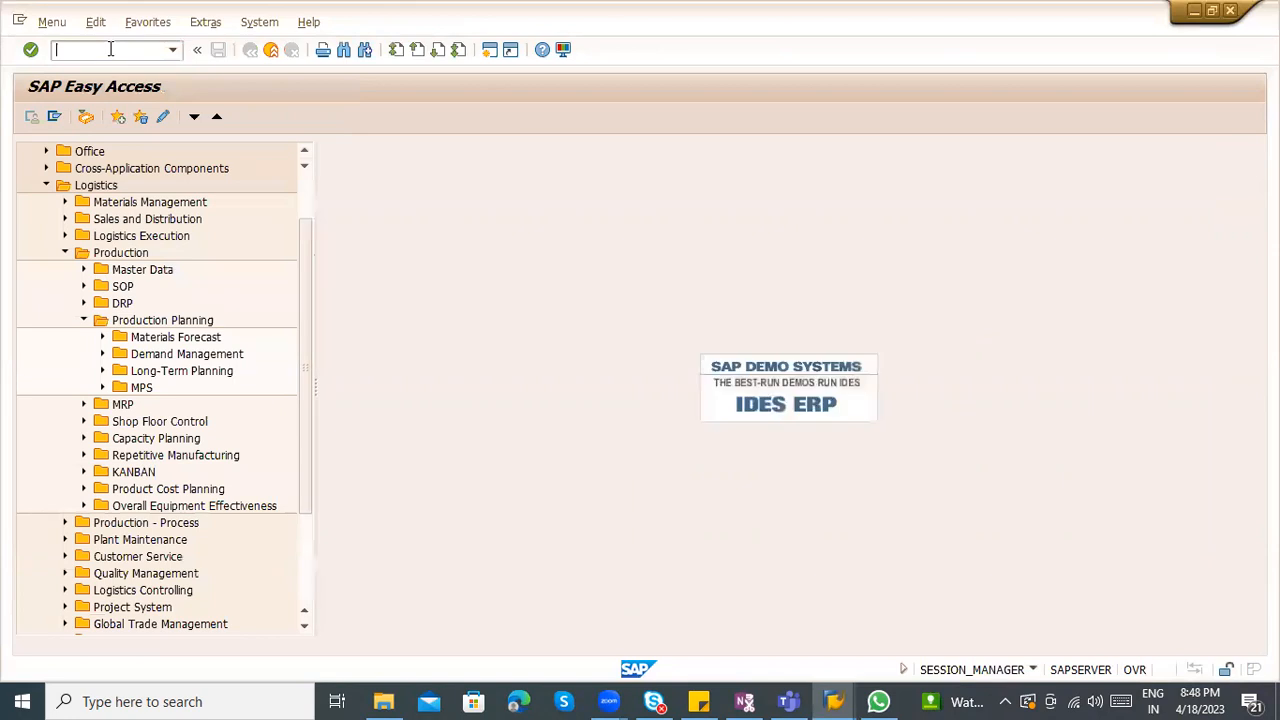
click(82, 321)
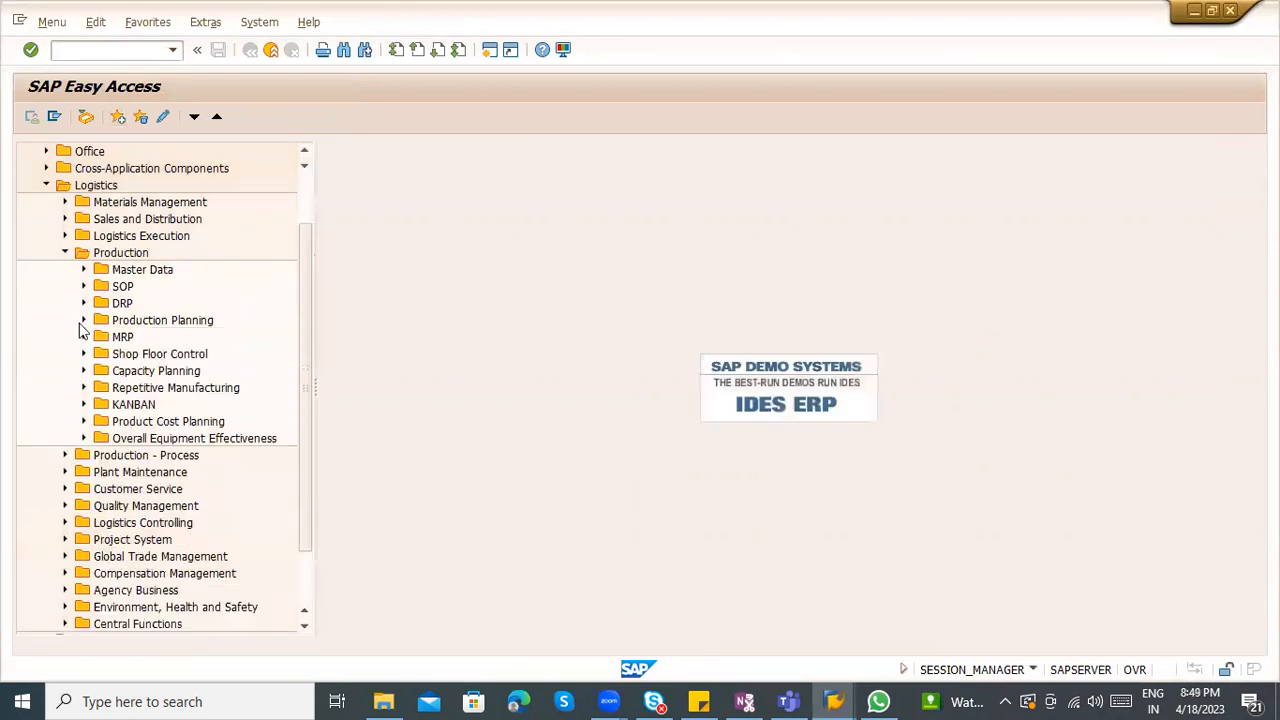
click(66, 255)
click(46, 253)
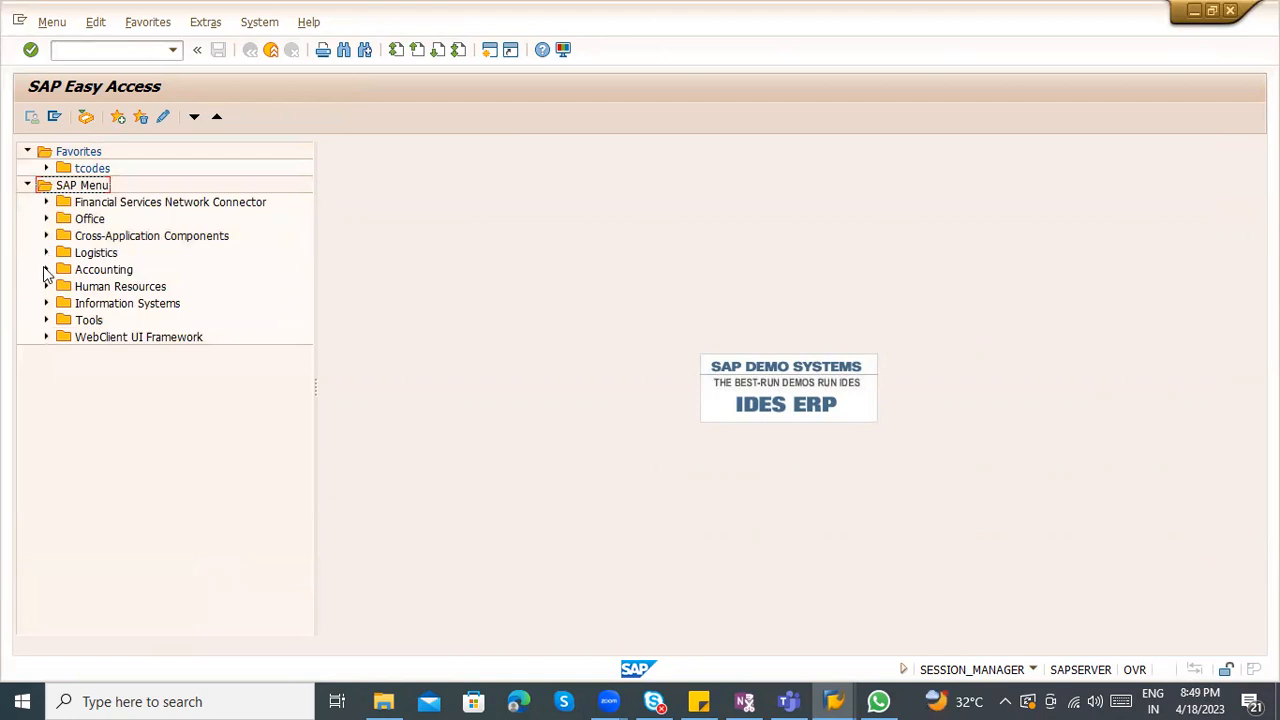
click(45, 271)
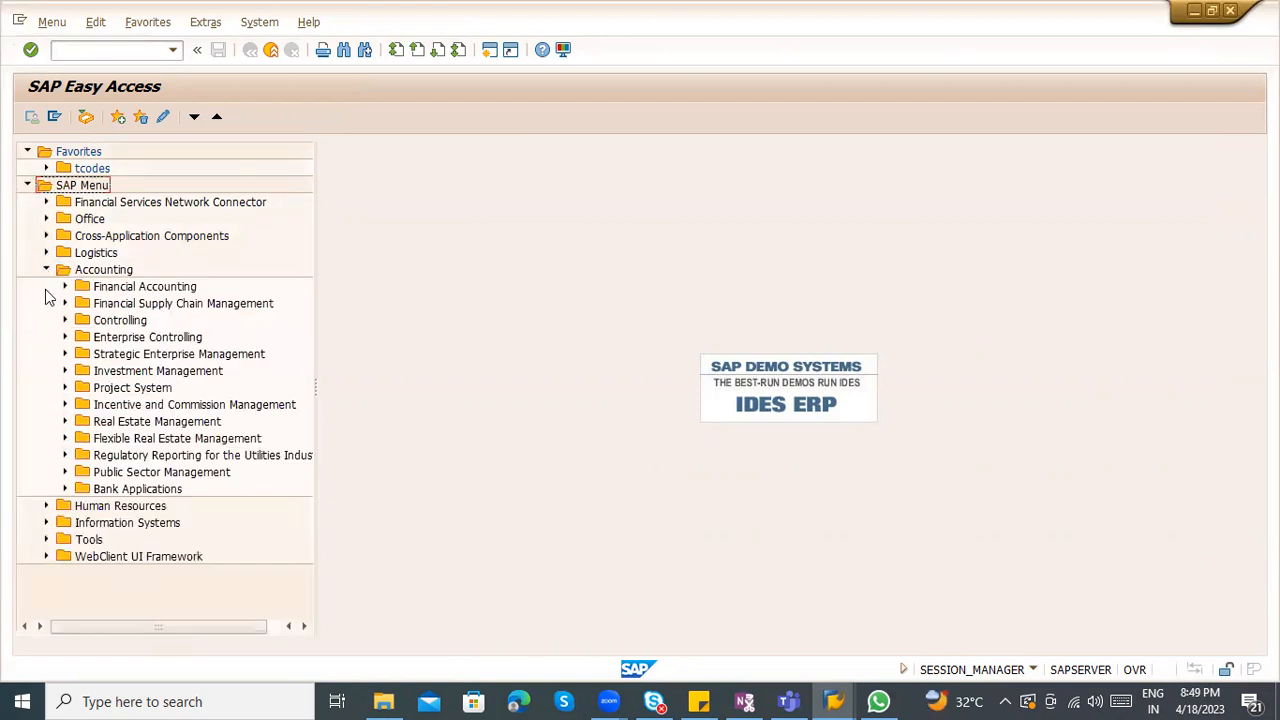
click(64, 287)
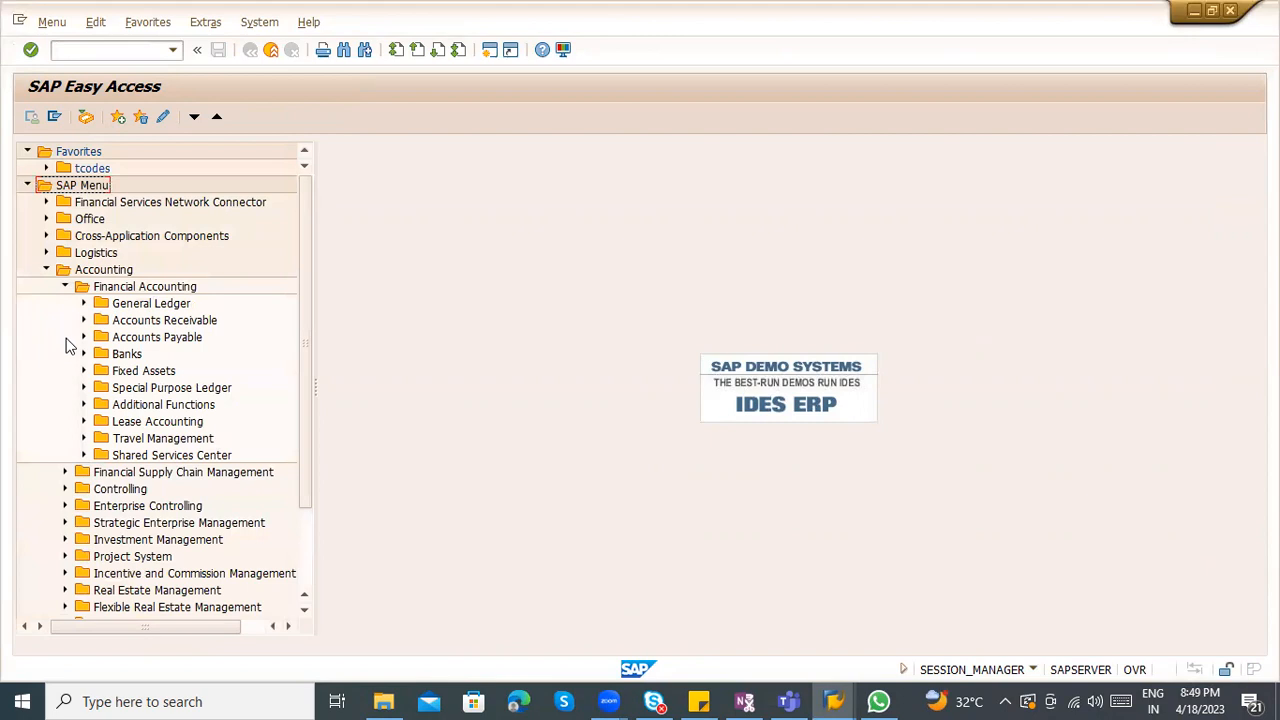
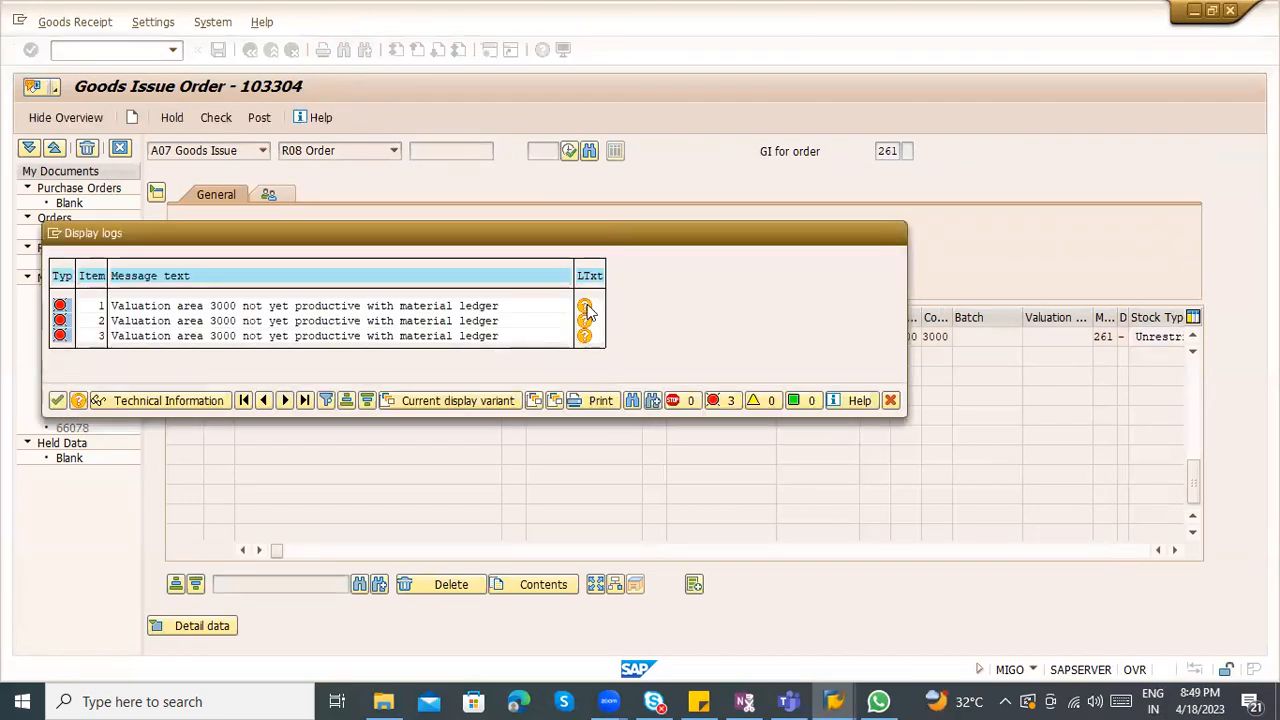
Read the long text of the material ledger error in the goods issue log and return to the SAP Easy Access session
click(585, 321)
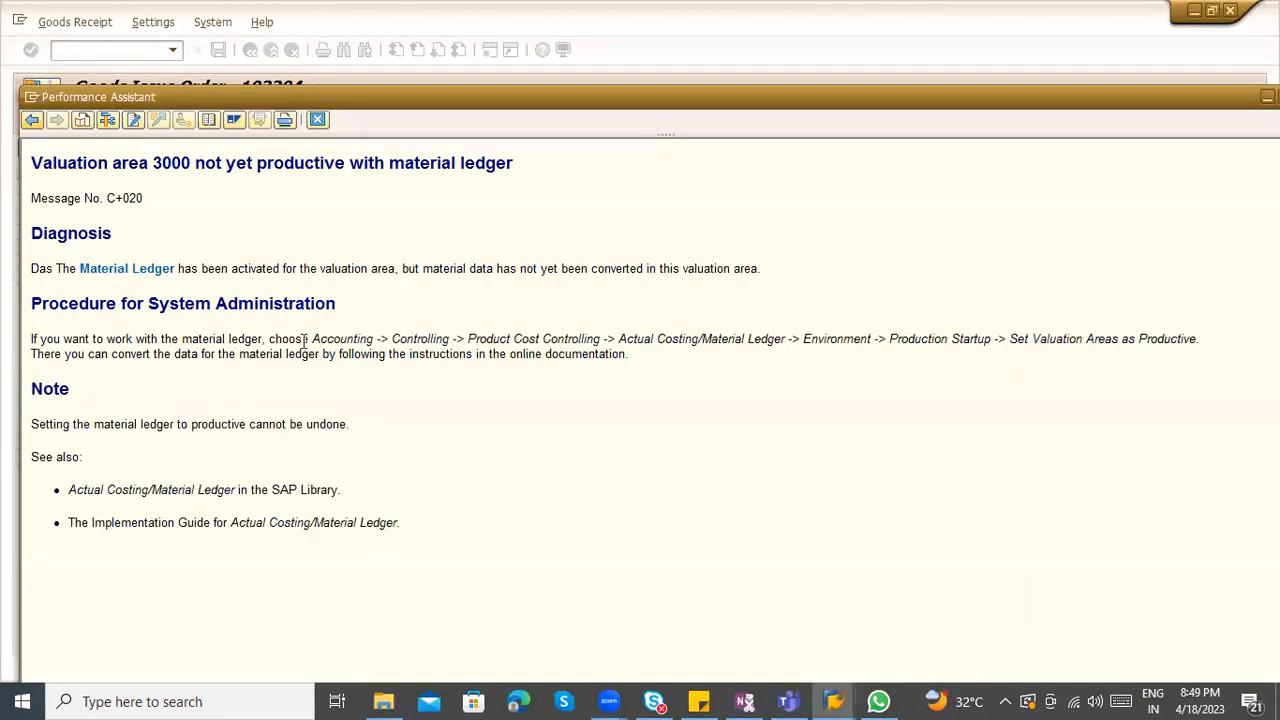
key(alt+Tab)
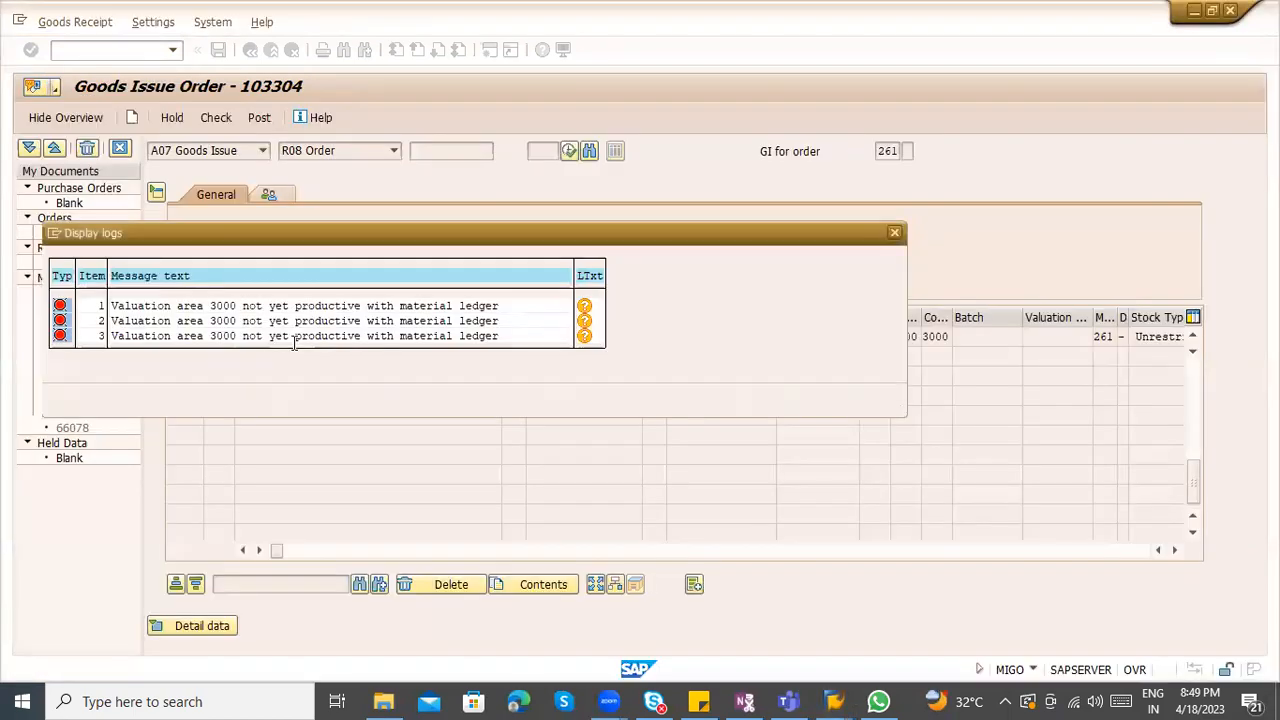
key(alt+Tab)
key(alt+Tab)
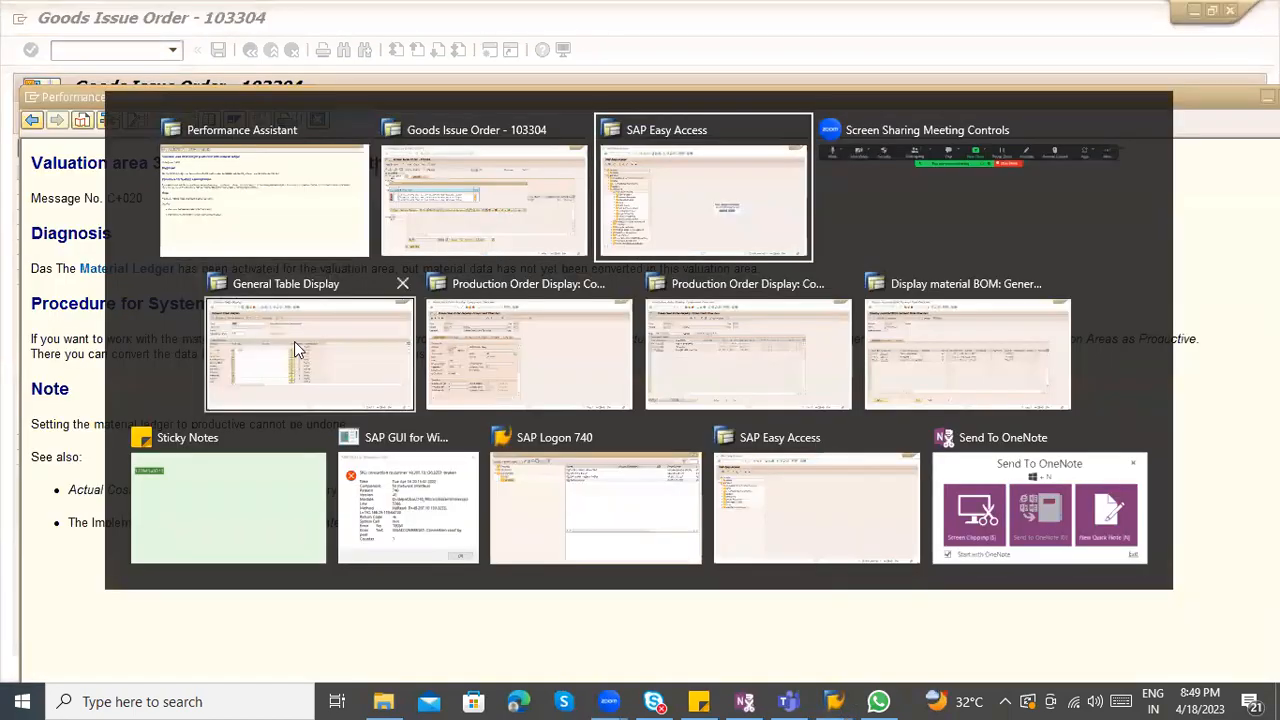
Open Set Valuation Areas as Productive under Controlling, Product Cost Controlling, Actual Costing/Material Ledger, Environment, Production Startup, following the error's long text
click(64, 287)
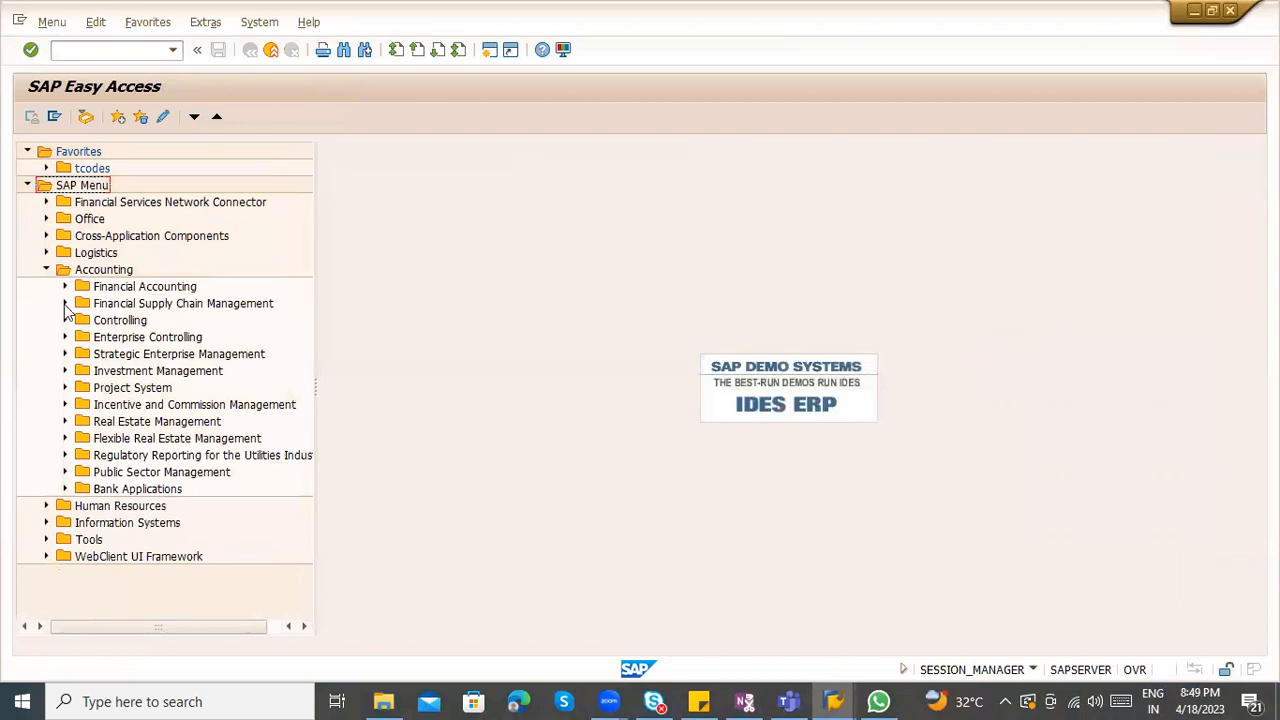
click(64, 320)
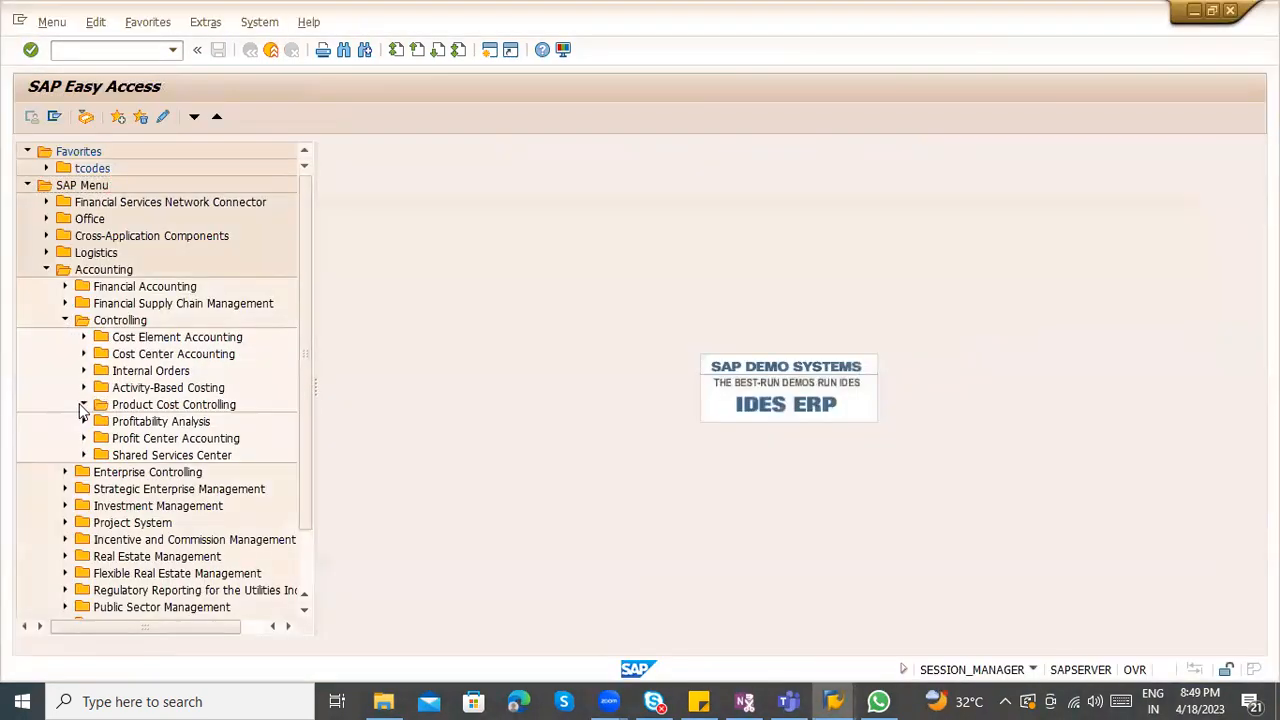
click(83, 405)
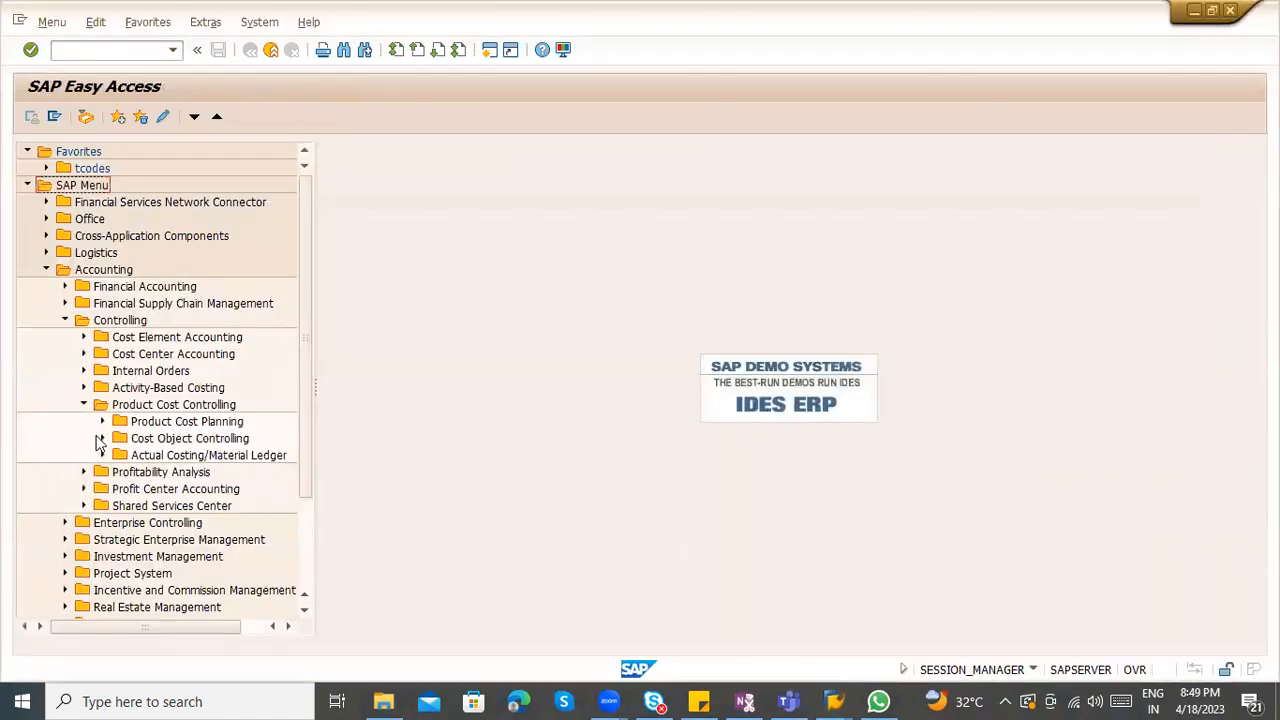
click(100, 451)
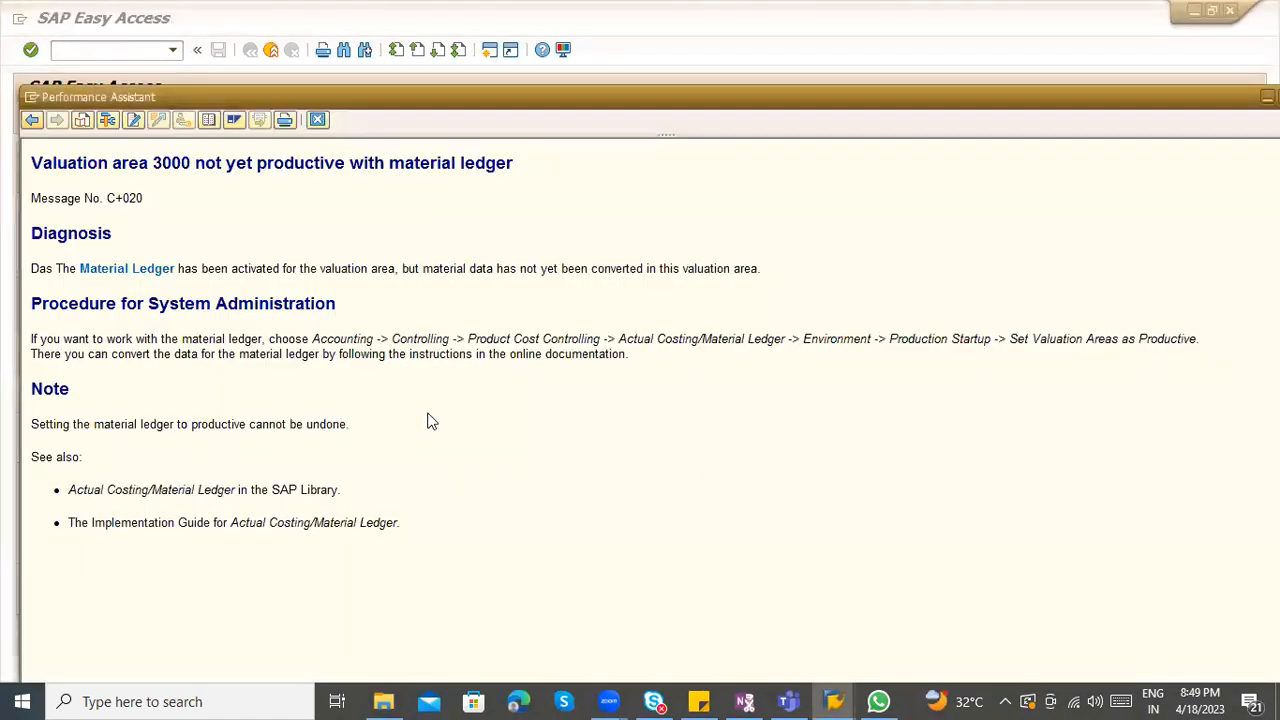
key(alt+Tab)
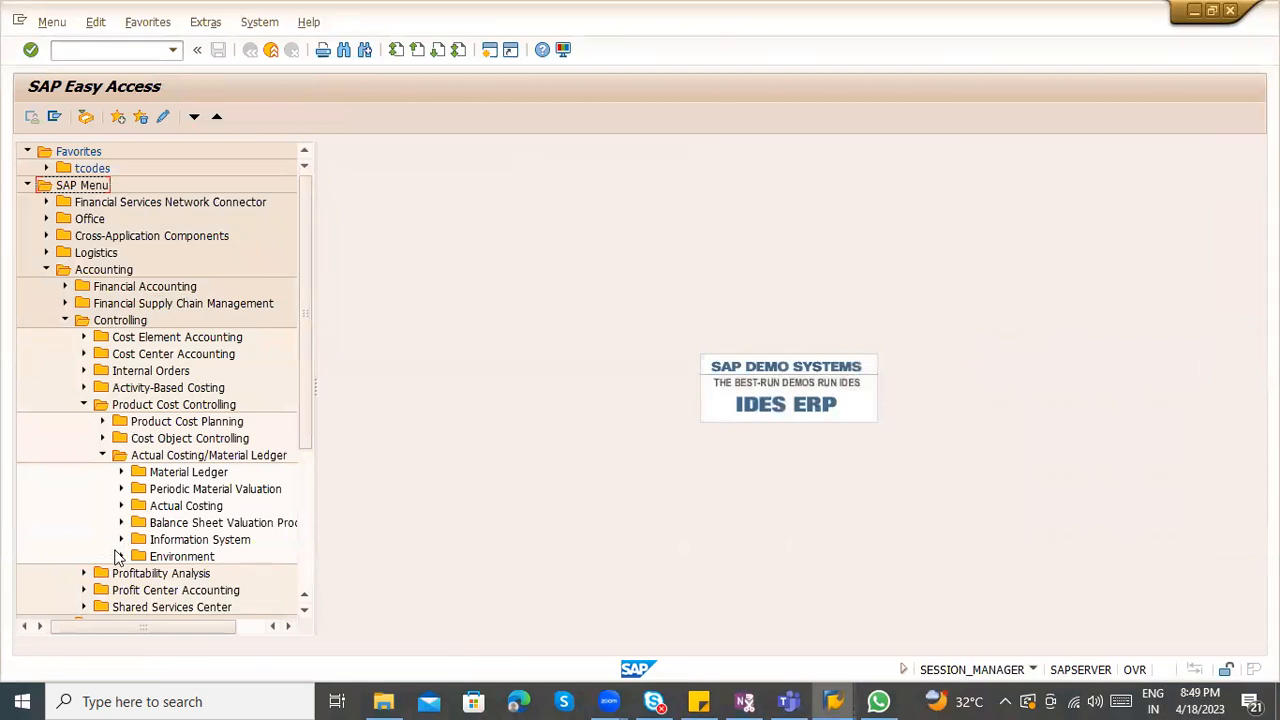
click(120, 556)
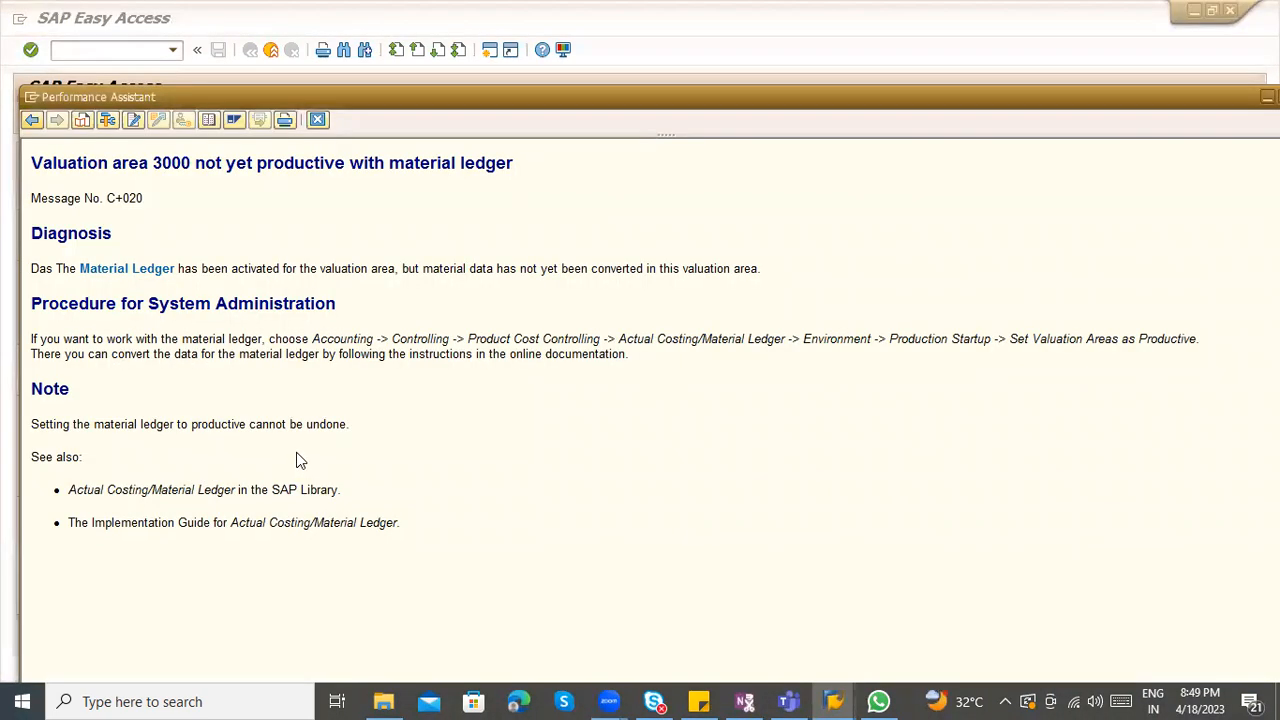
key(alt+Tab)
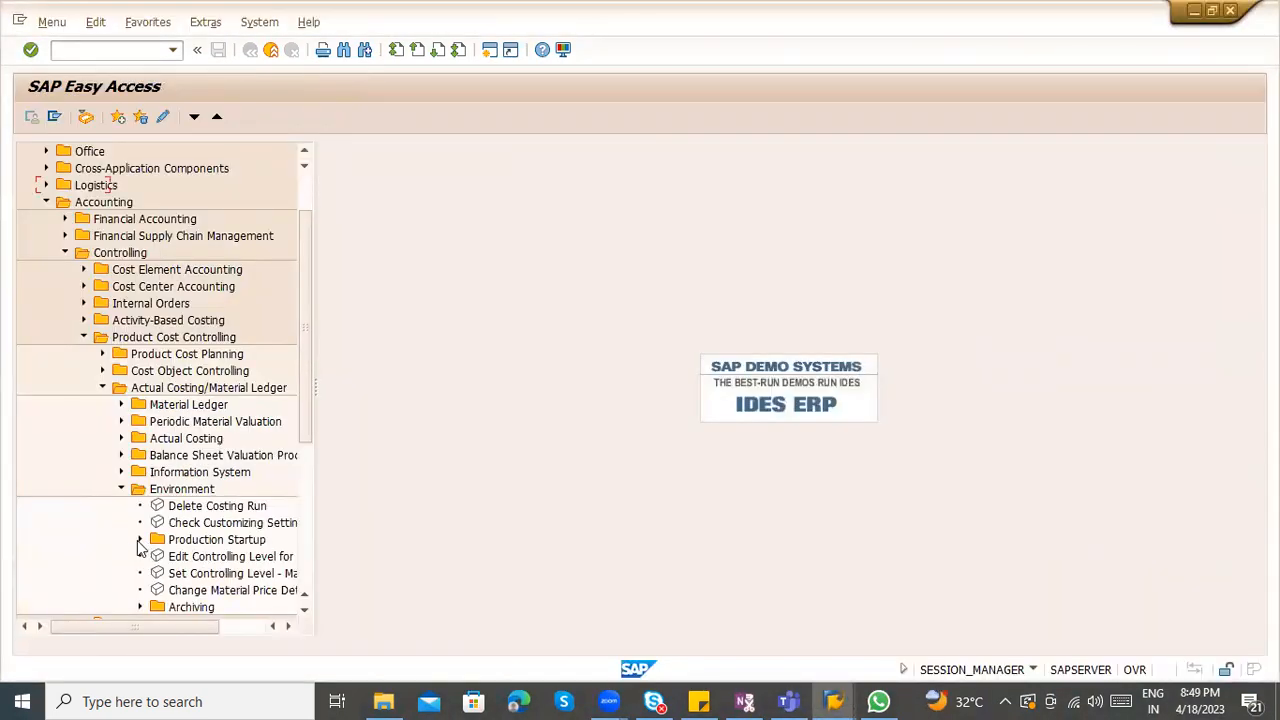
click(140, 541)
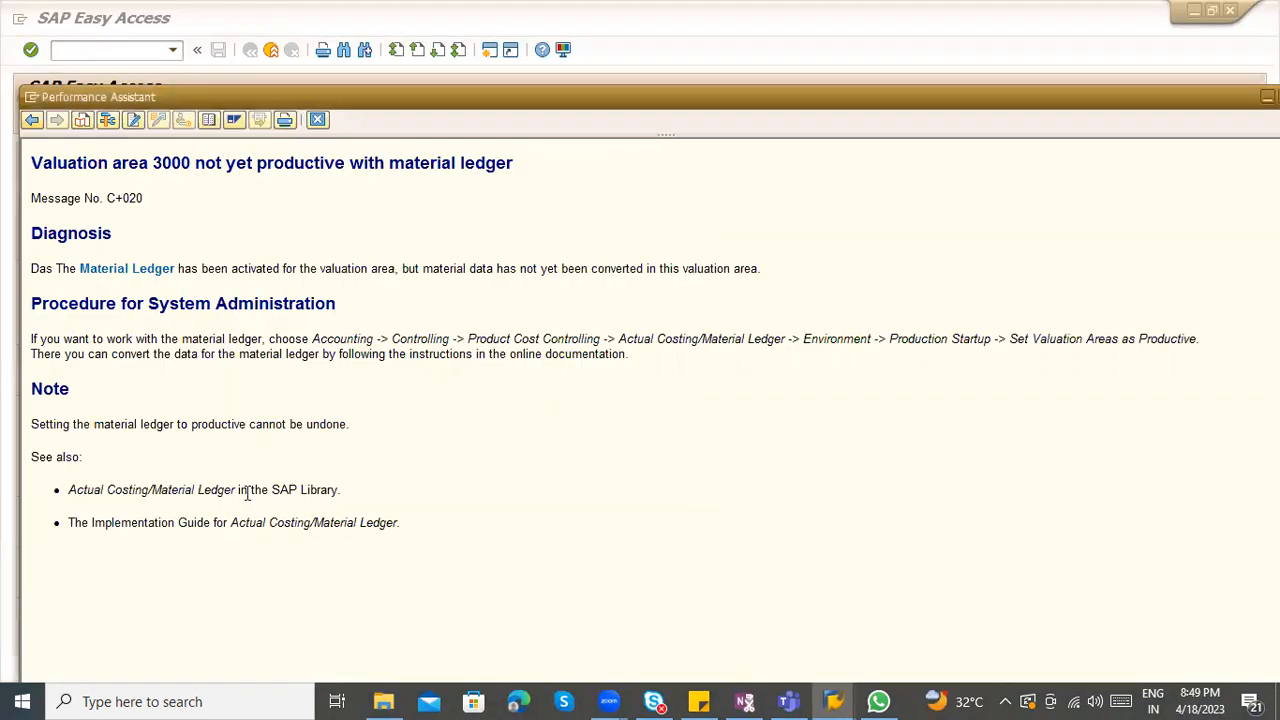
key(alt+Tab)
double_click(214, 557)
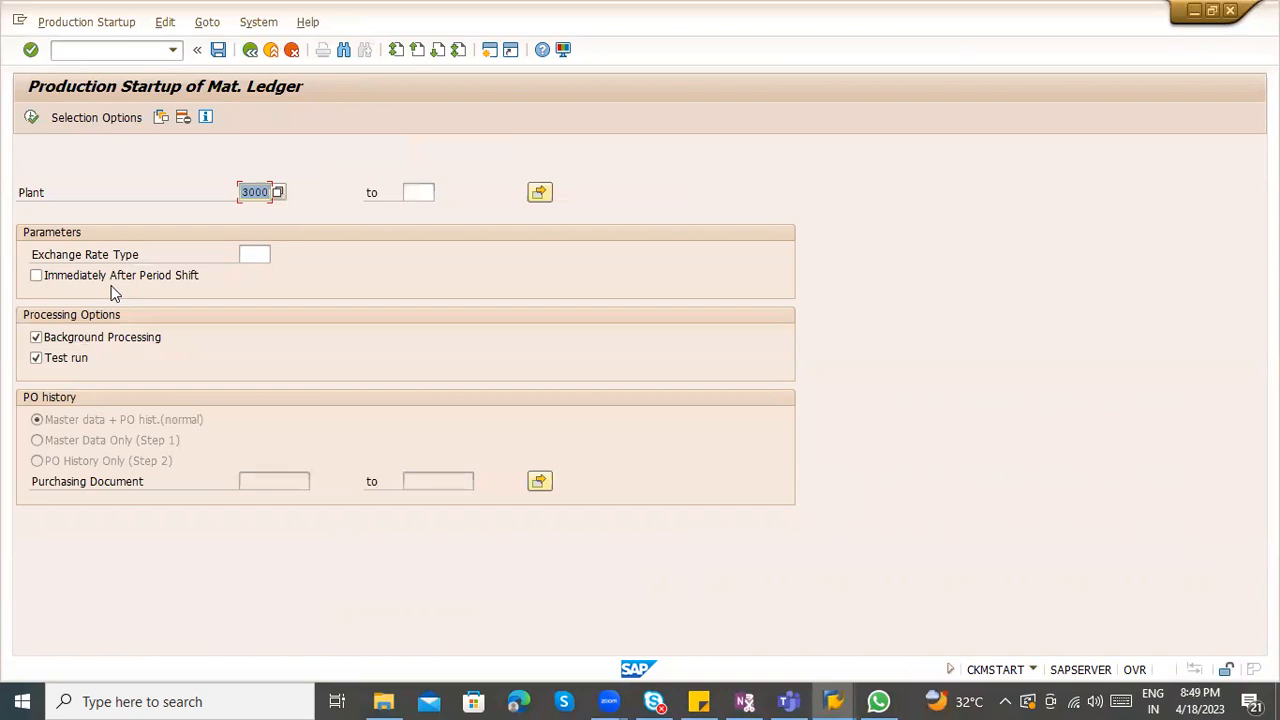
Schedule the material ledger production startup for plant 3000 as a background test run with default job and print parameters
key(F8)
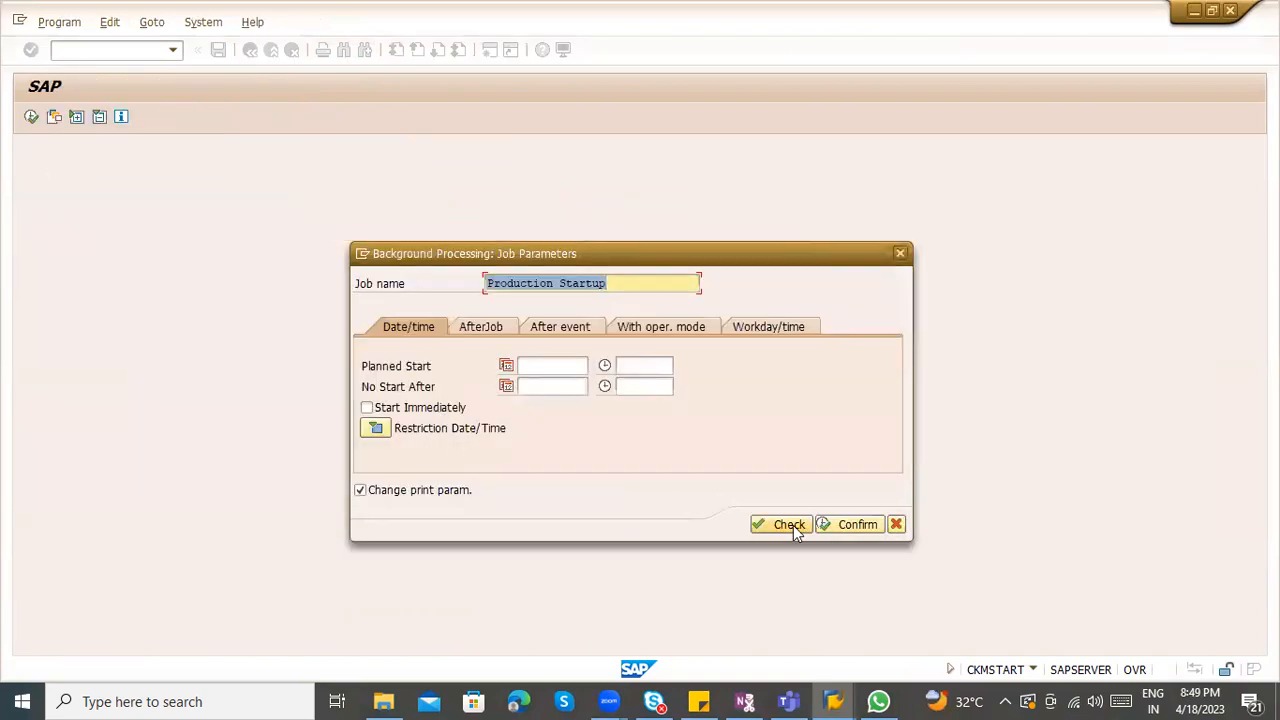
click(821, 525)
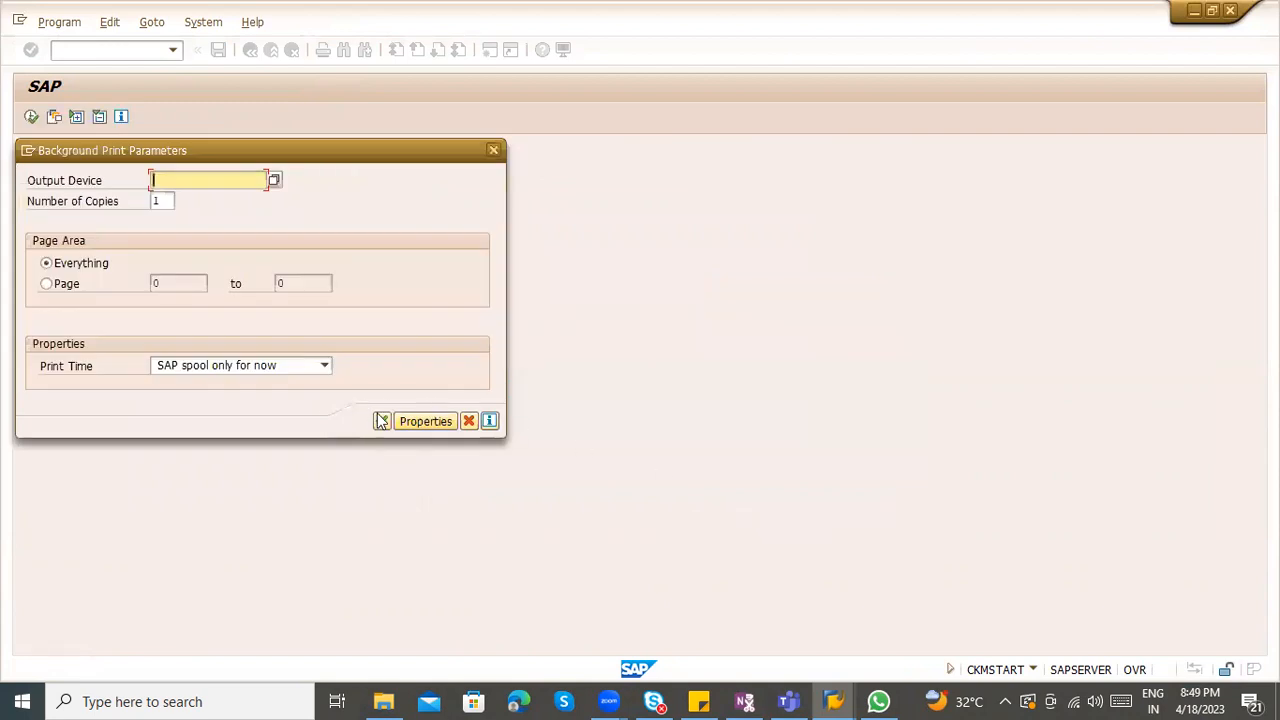
click(382, 420)
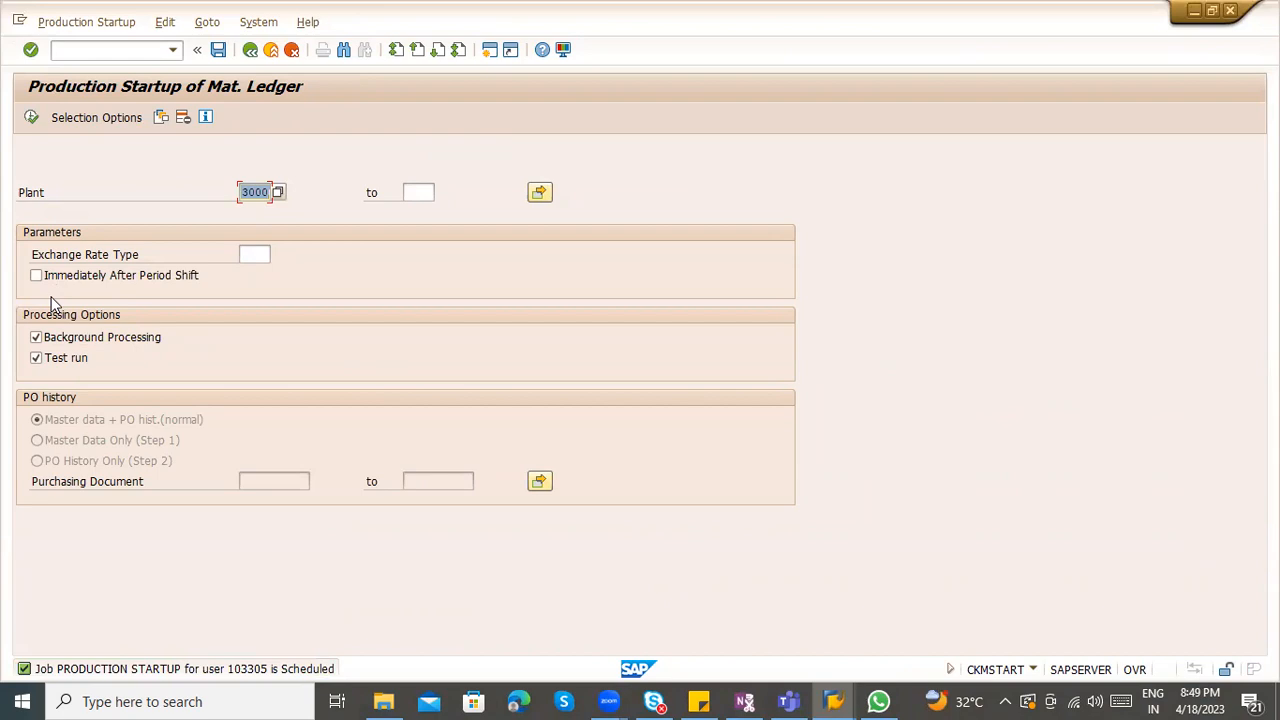
Try to run the production startup for plant 3000 without background processing or test run, choosing Immediately After Period Shift, and leave it
click(58, 342)
click(45, 360)
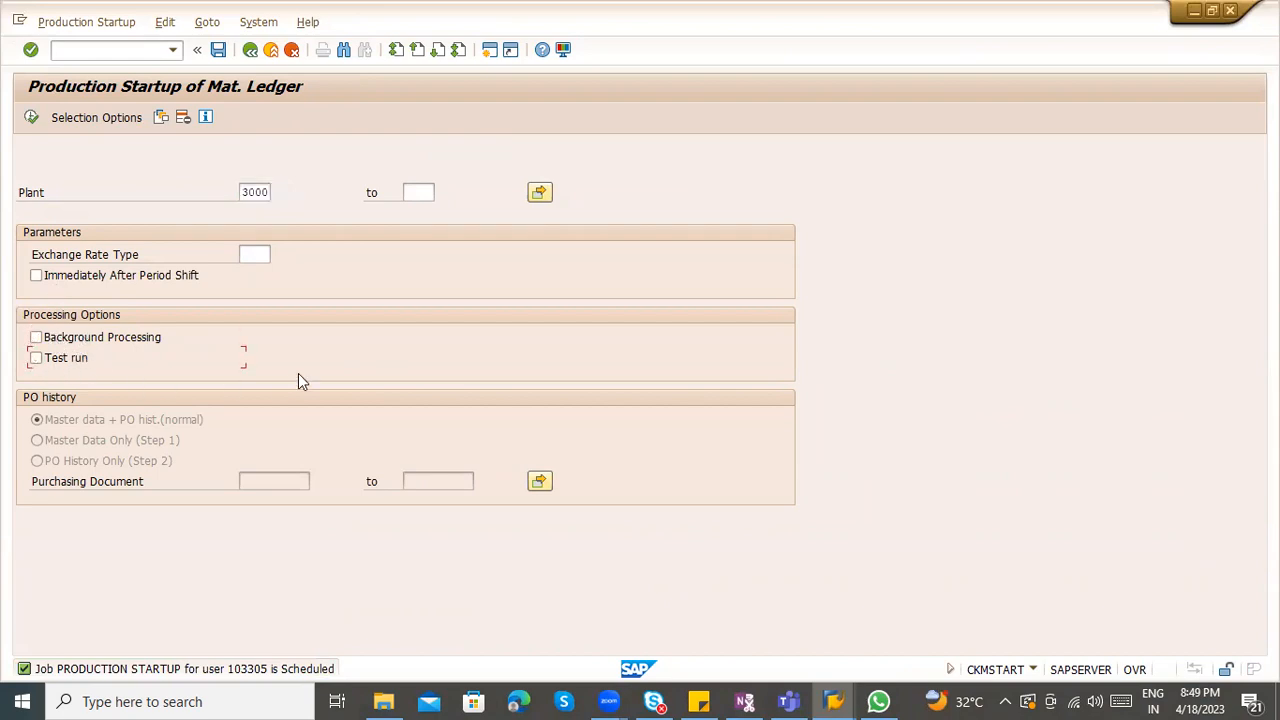
click(72, 278)
click(30, 118)
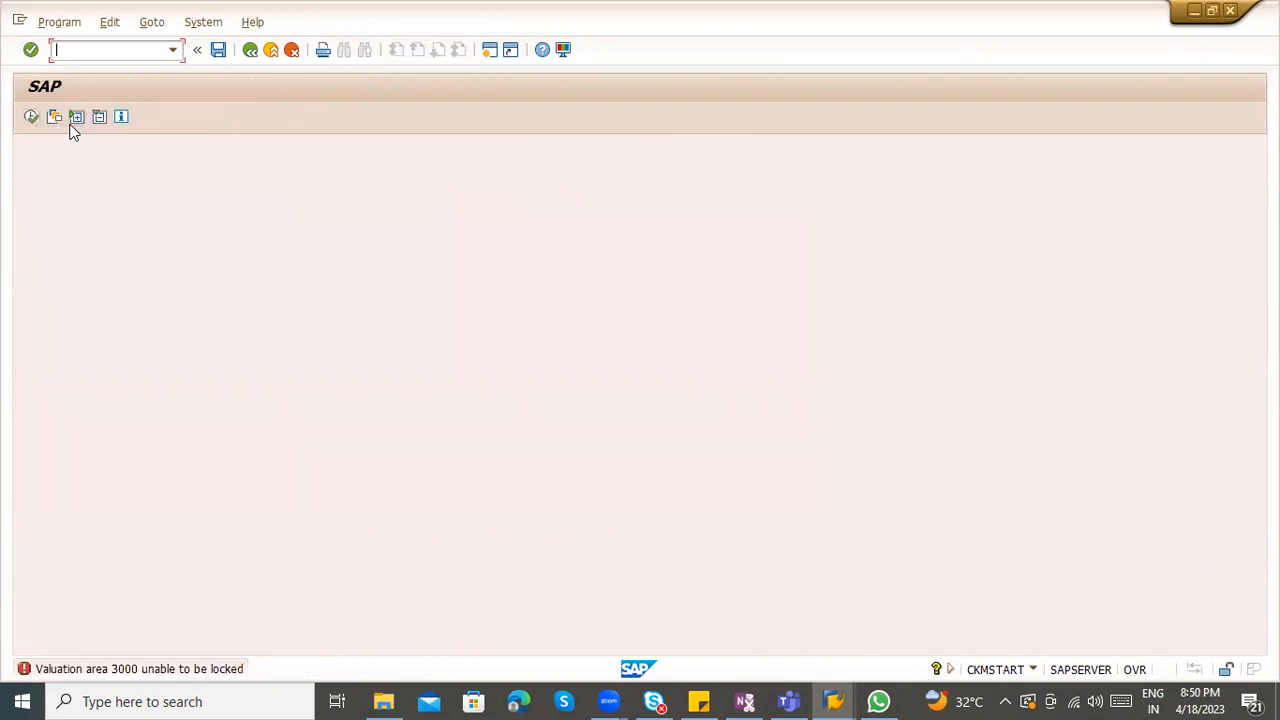
click(250, 58)
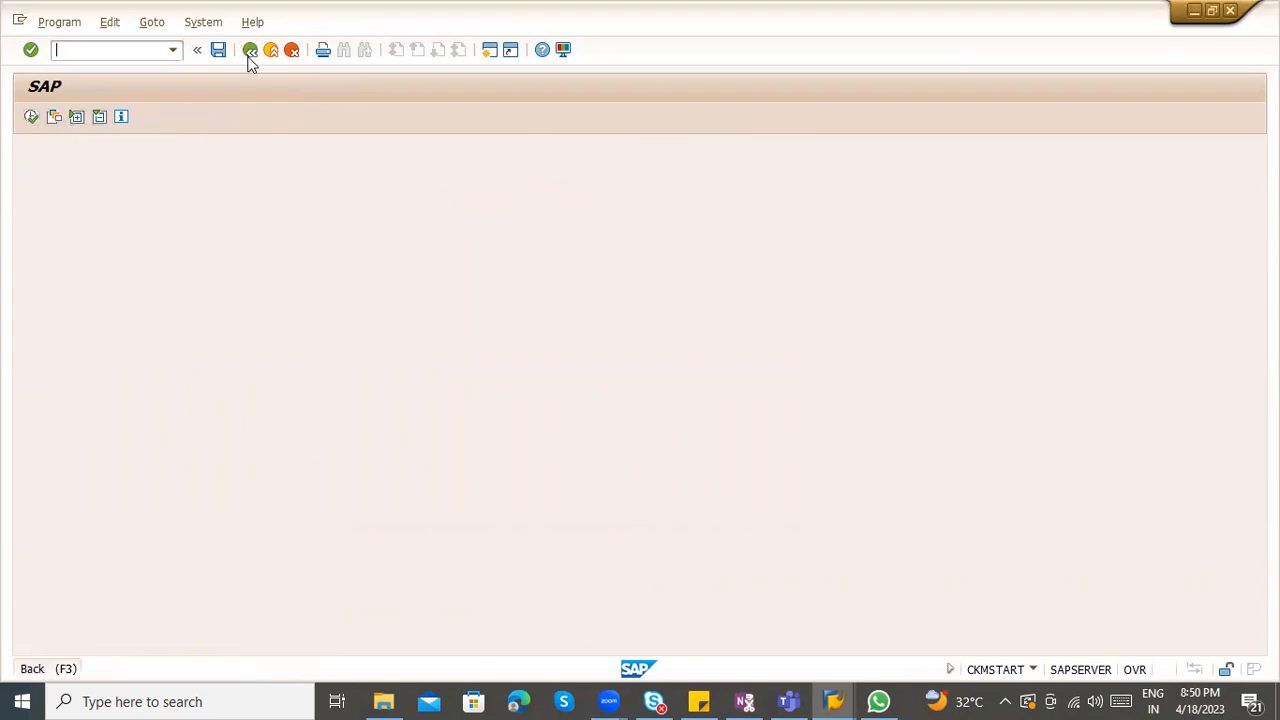
Reopen the production startup, try running plant 3000 with only background processing and test run switched off, and return to SAP Easy Access
double_click(196, 557)
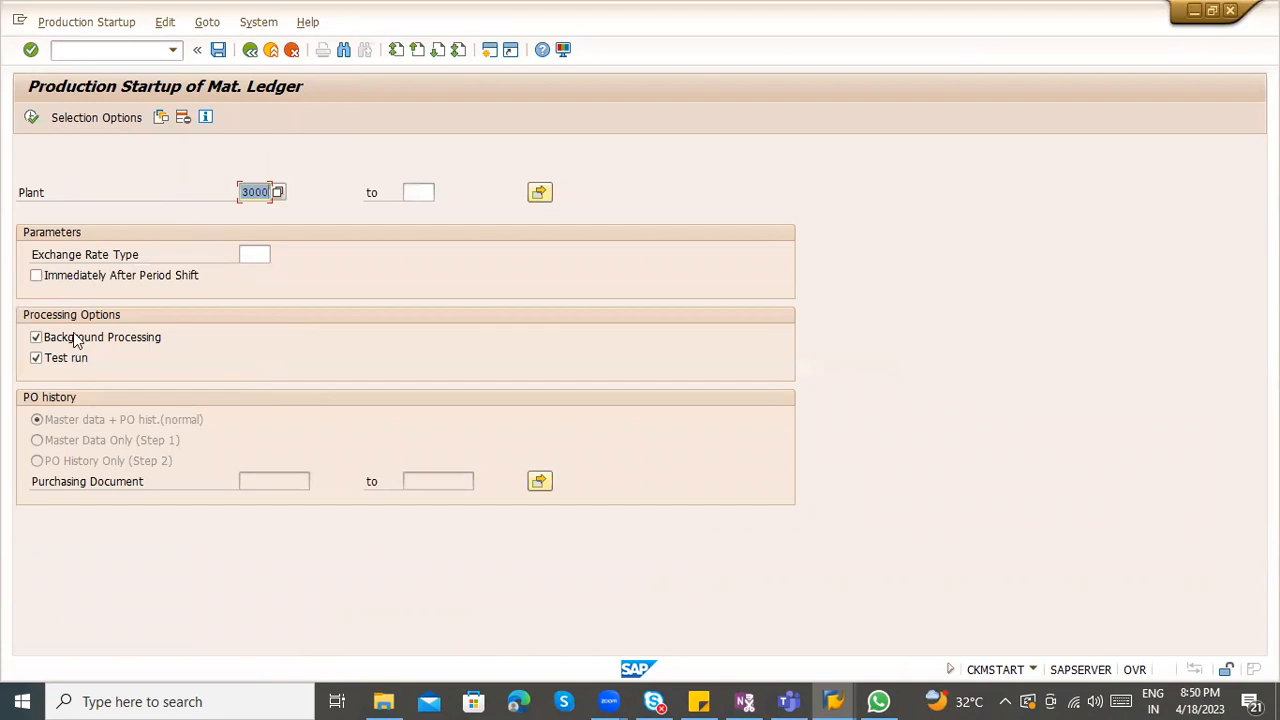
click(76, 341)
click(74, 360)
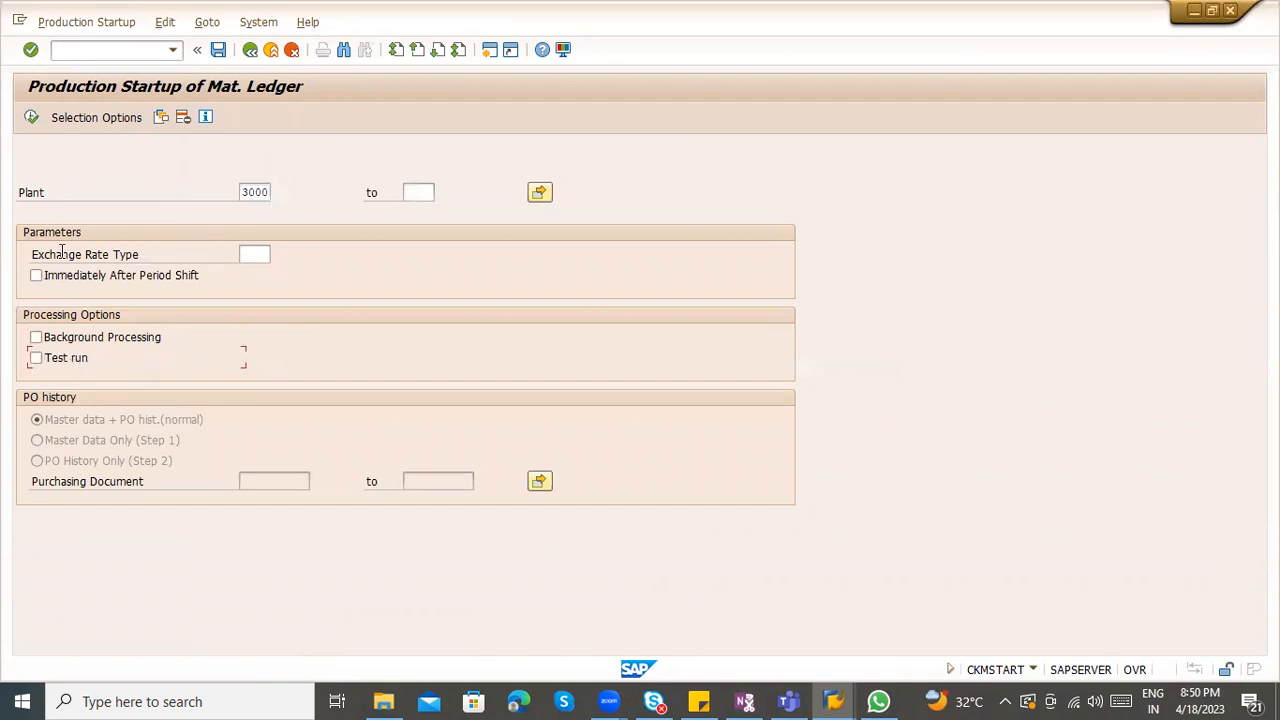
click(31, 117)
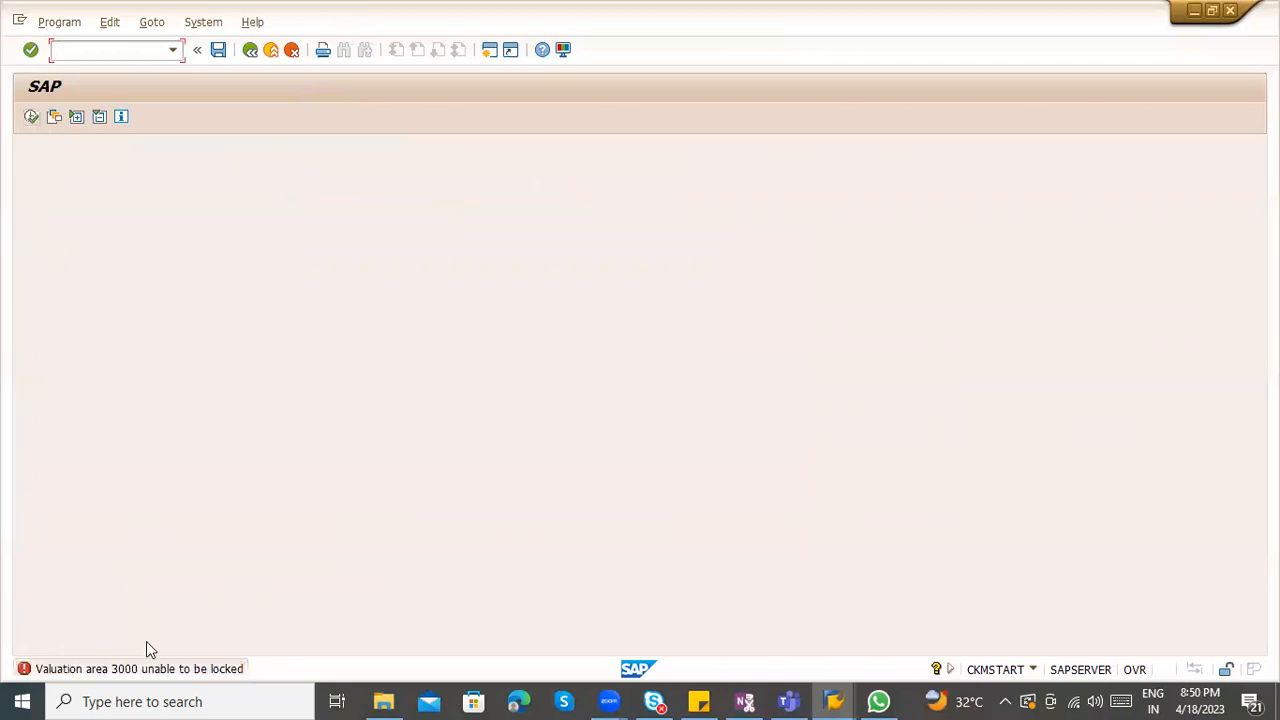
click(257, 50)
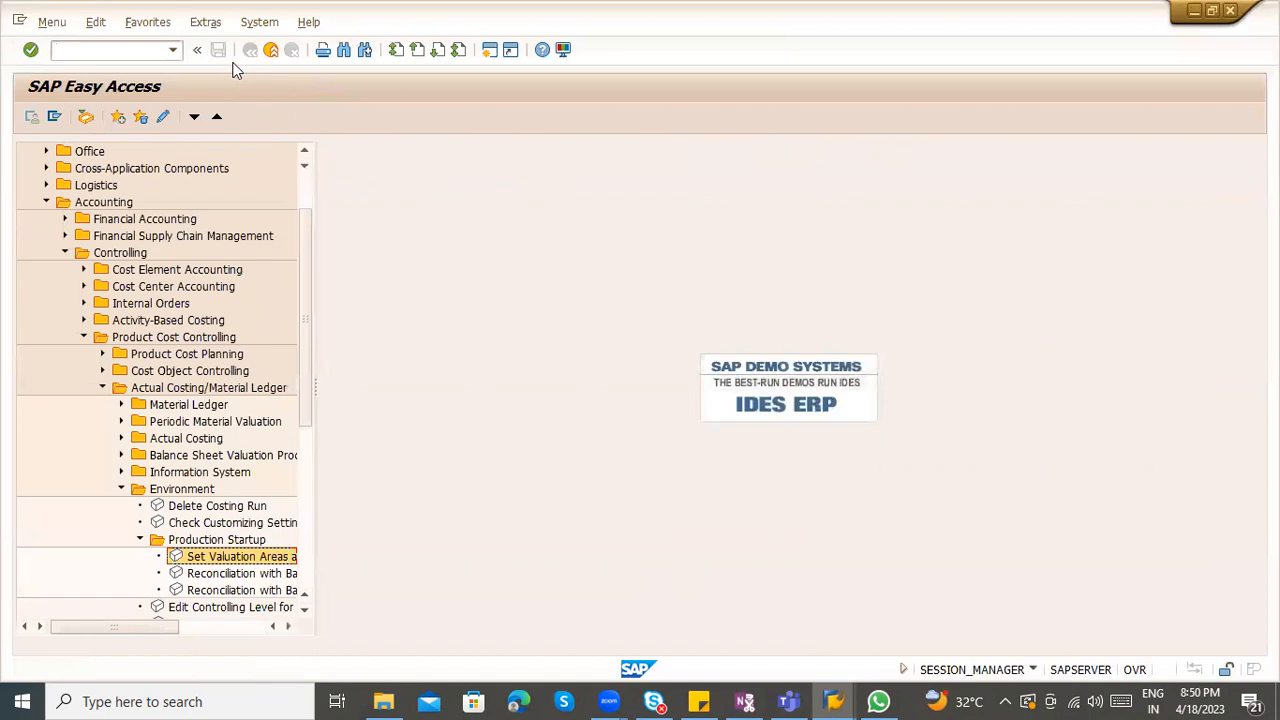
Switch to the goods issue session, close the error log, and exit the goods issue without saving the entered document
key(alt+Tab)
key(alt+Tab)
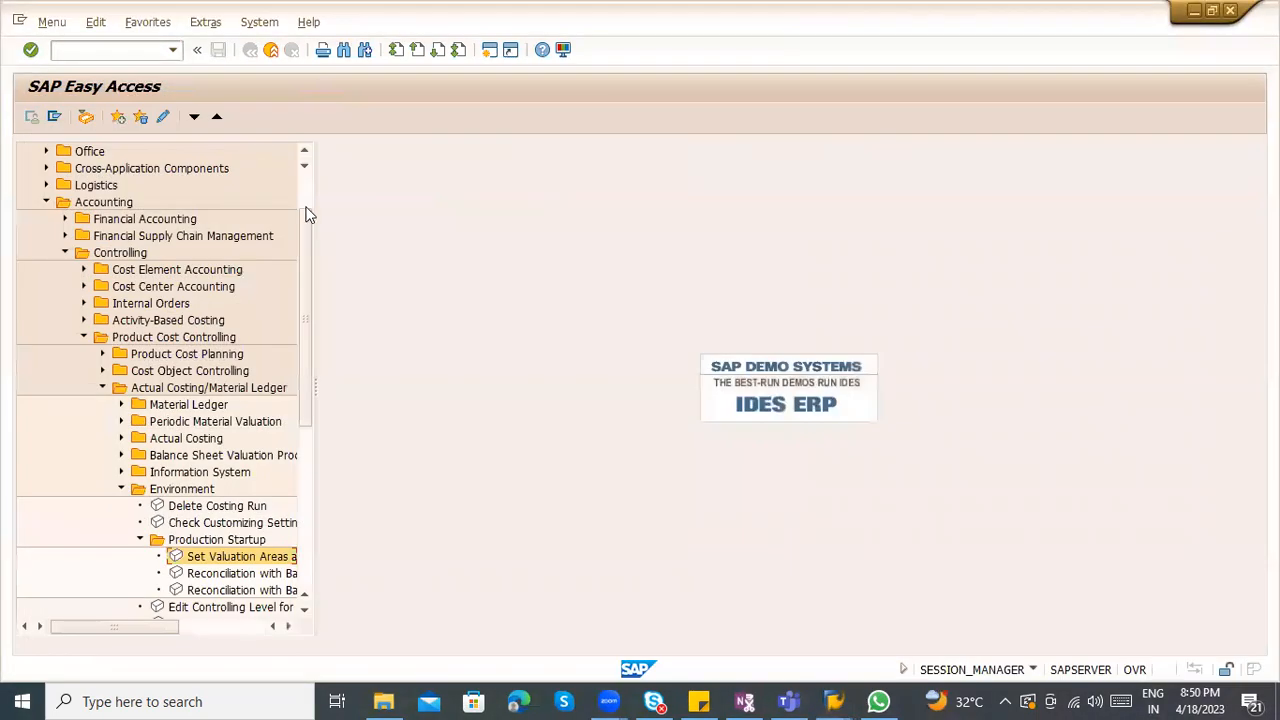
key(alt+Tab)
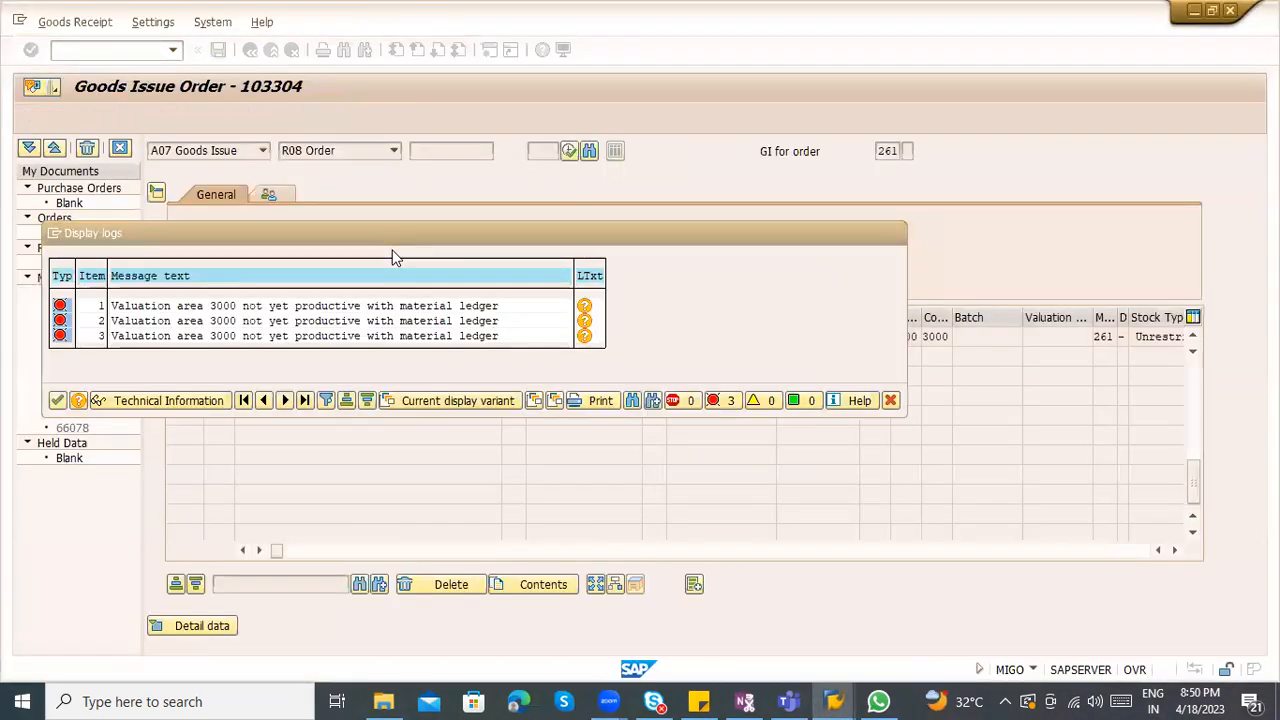
key(Escape)
key(Escape)
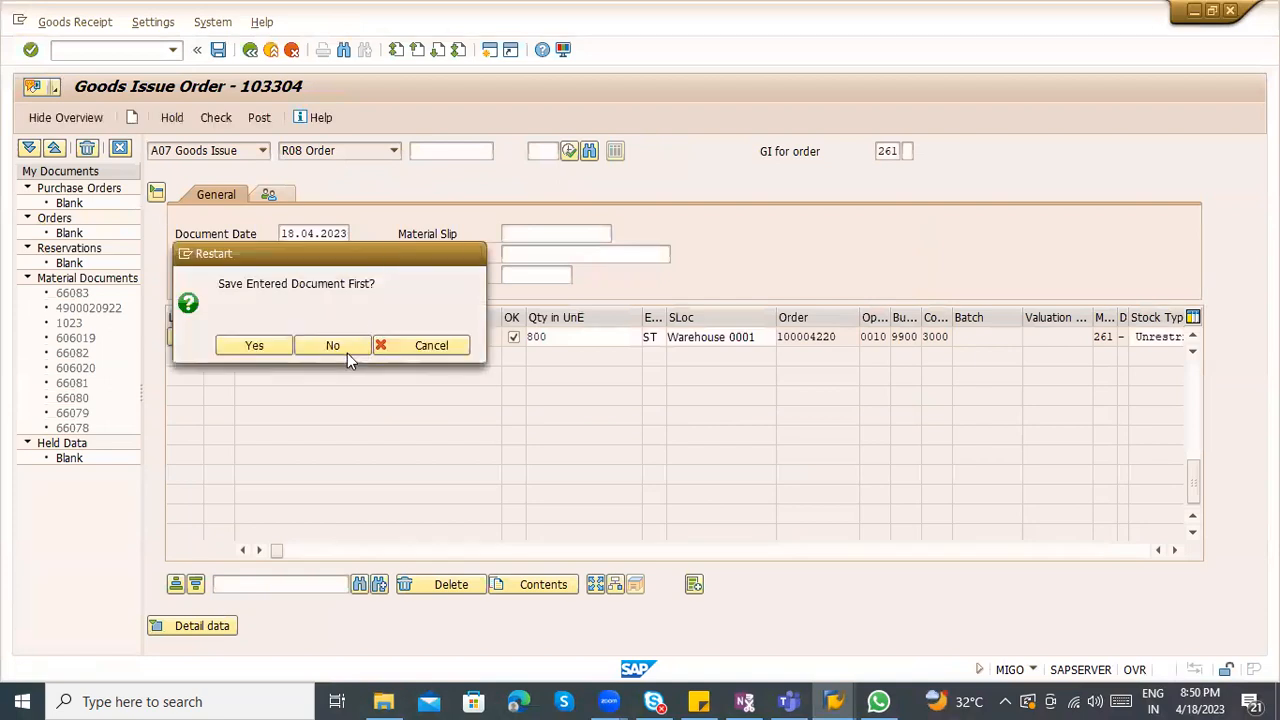
click(332, 345)
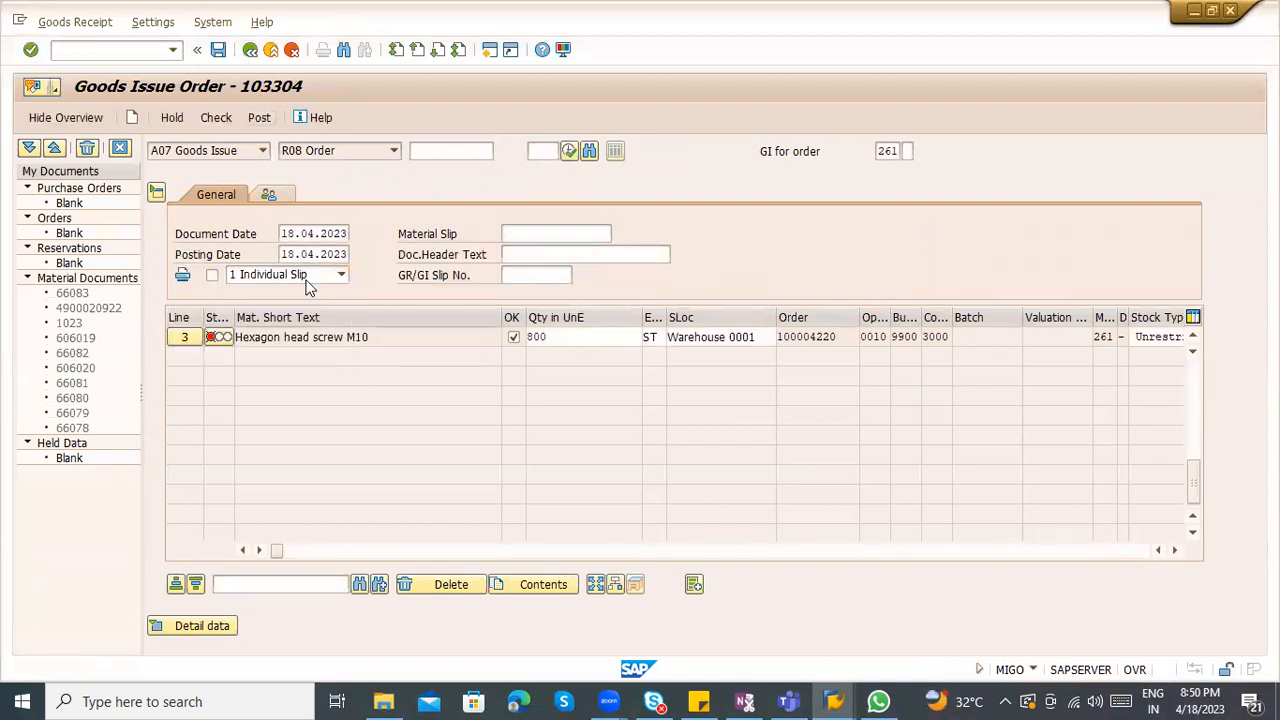
key(shift+F3)
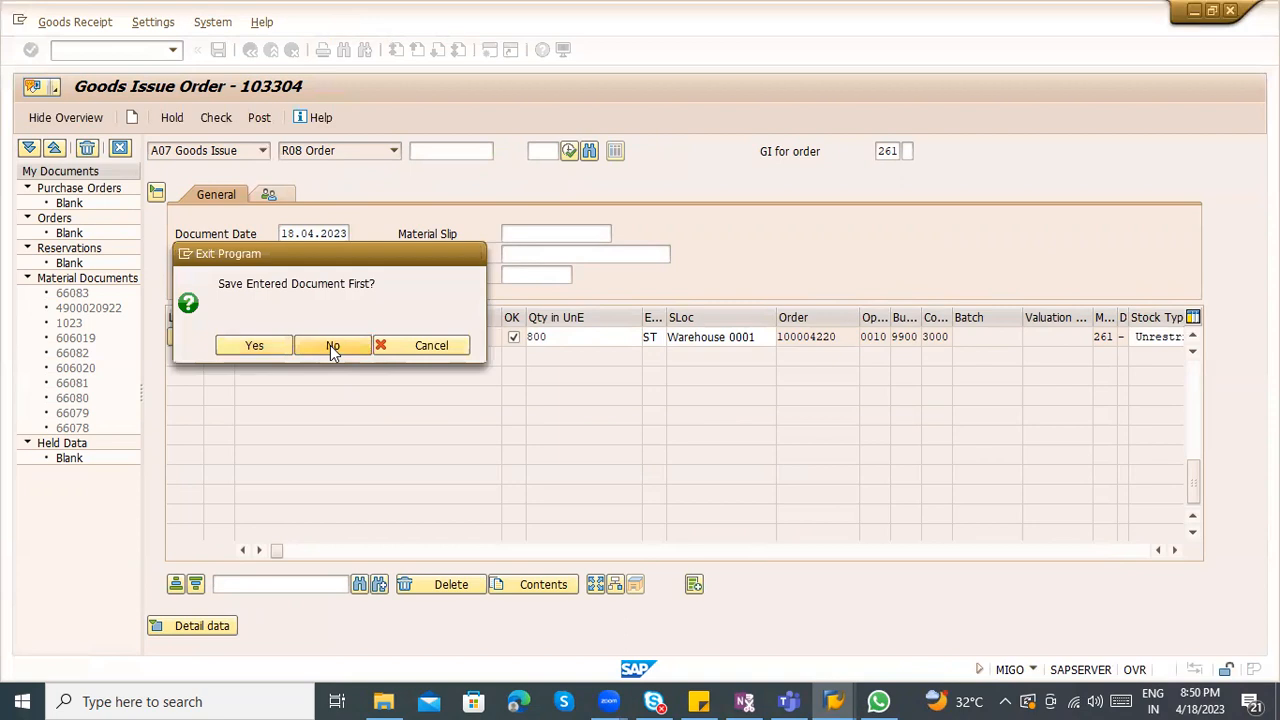
click(332, 345)
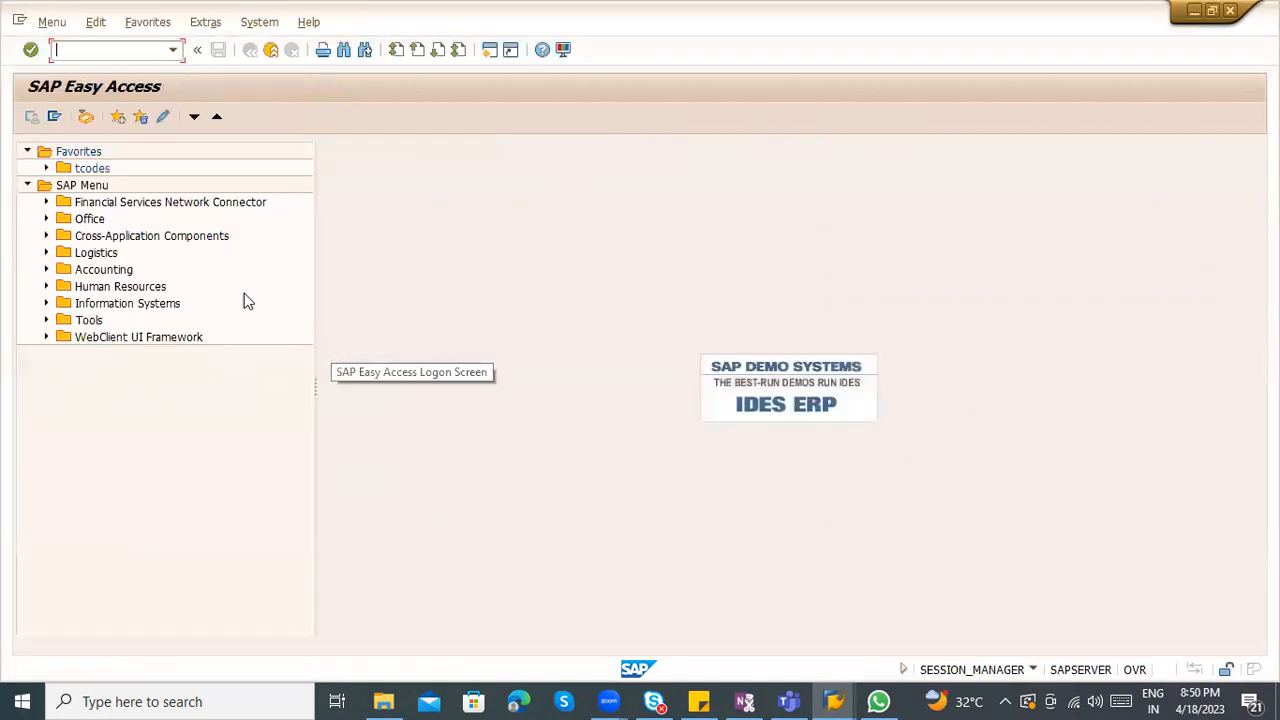
Run the material ledger production startup for plant 3000 with background processing and test run switched off, and review its log
key(alt+Tab)
double_click(215, 557)
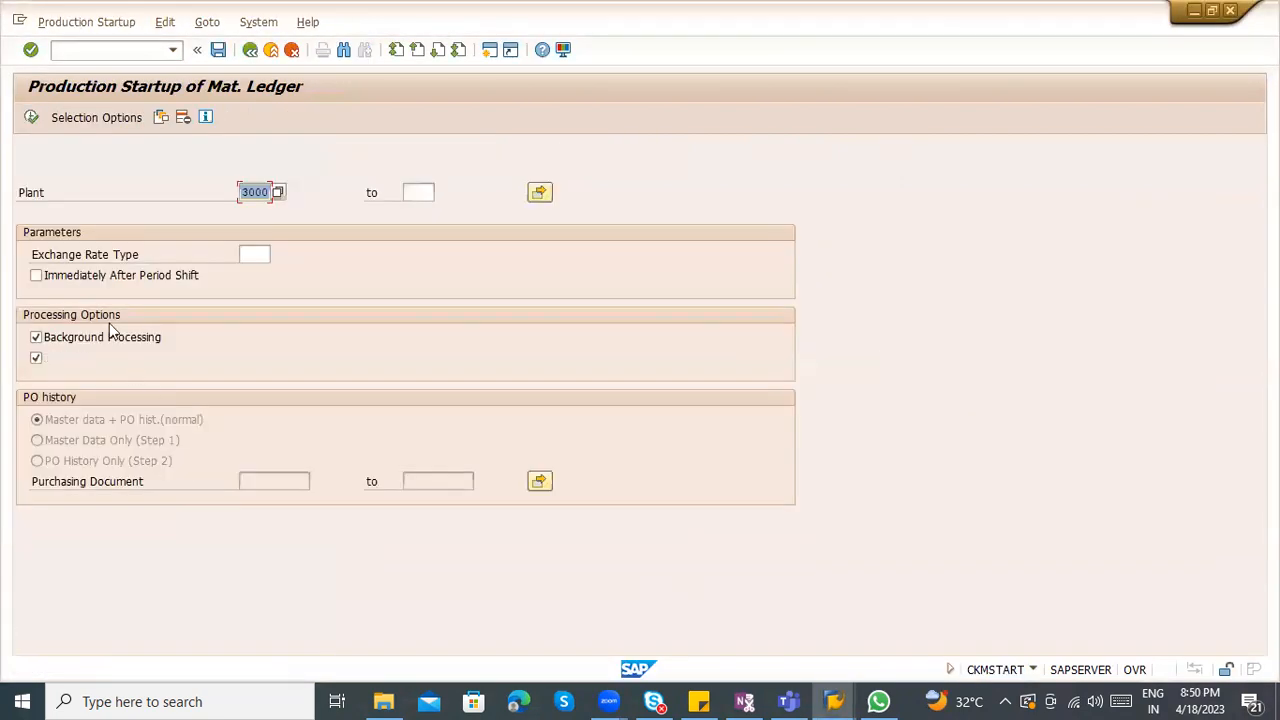
click(64, 341)
click(64, 358)
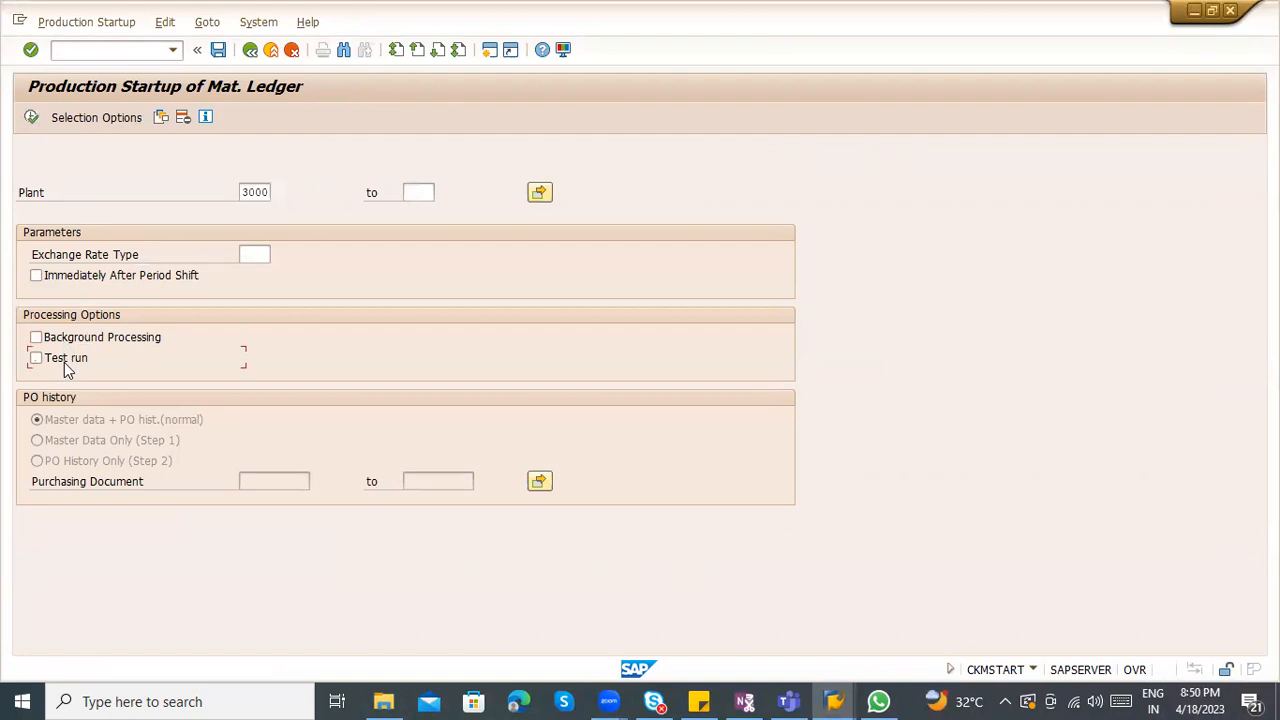
click(31, 118)
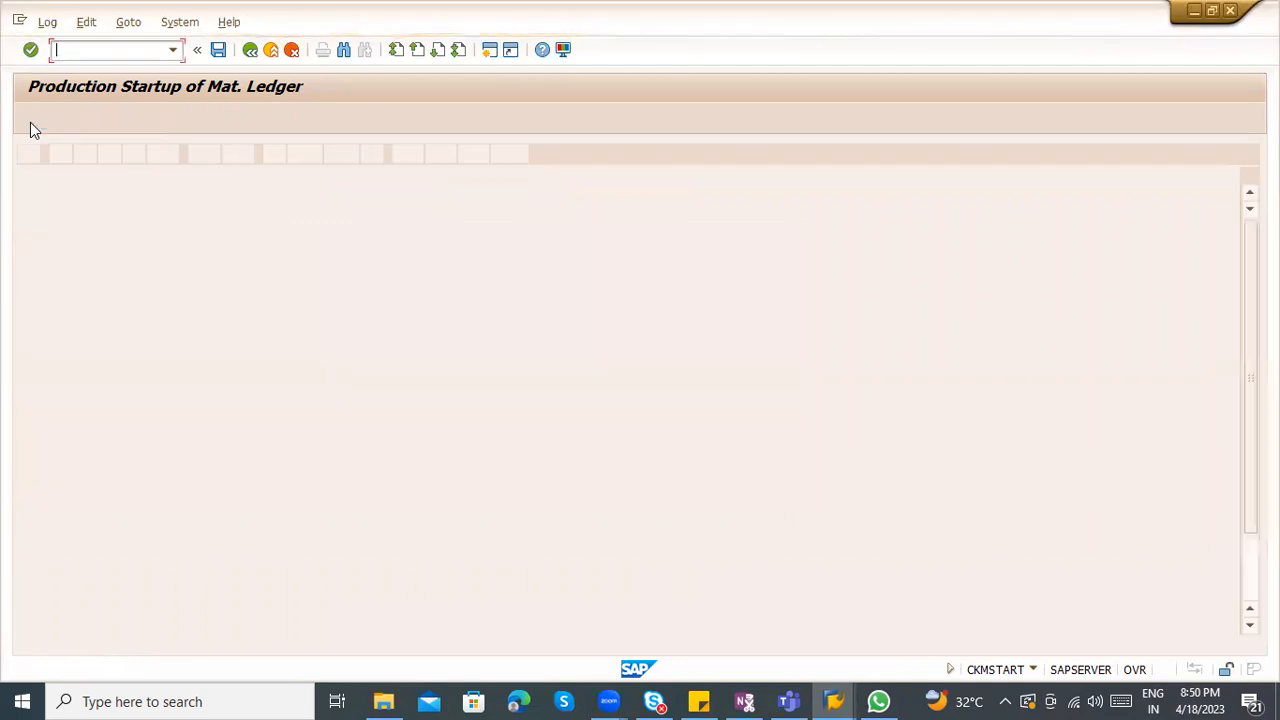
scroll(265, 503, down, 2)
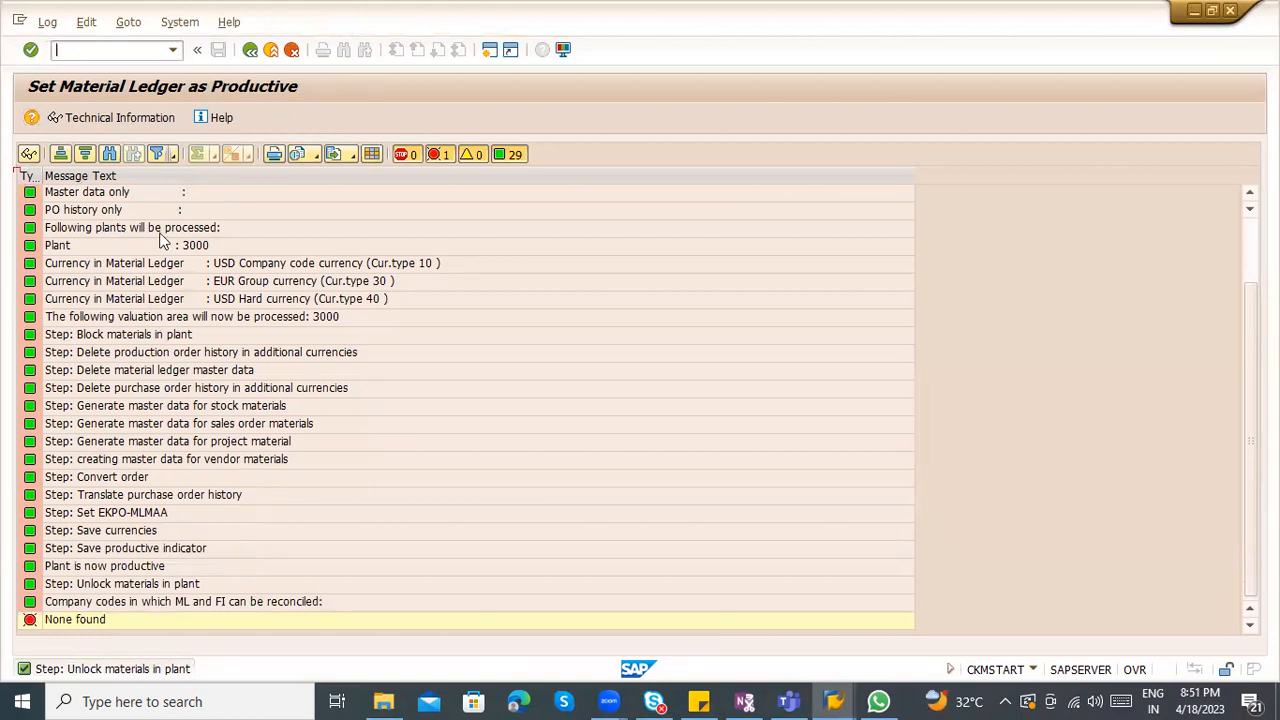
click(252, 49)
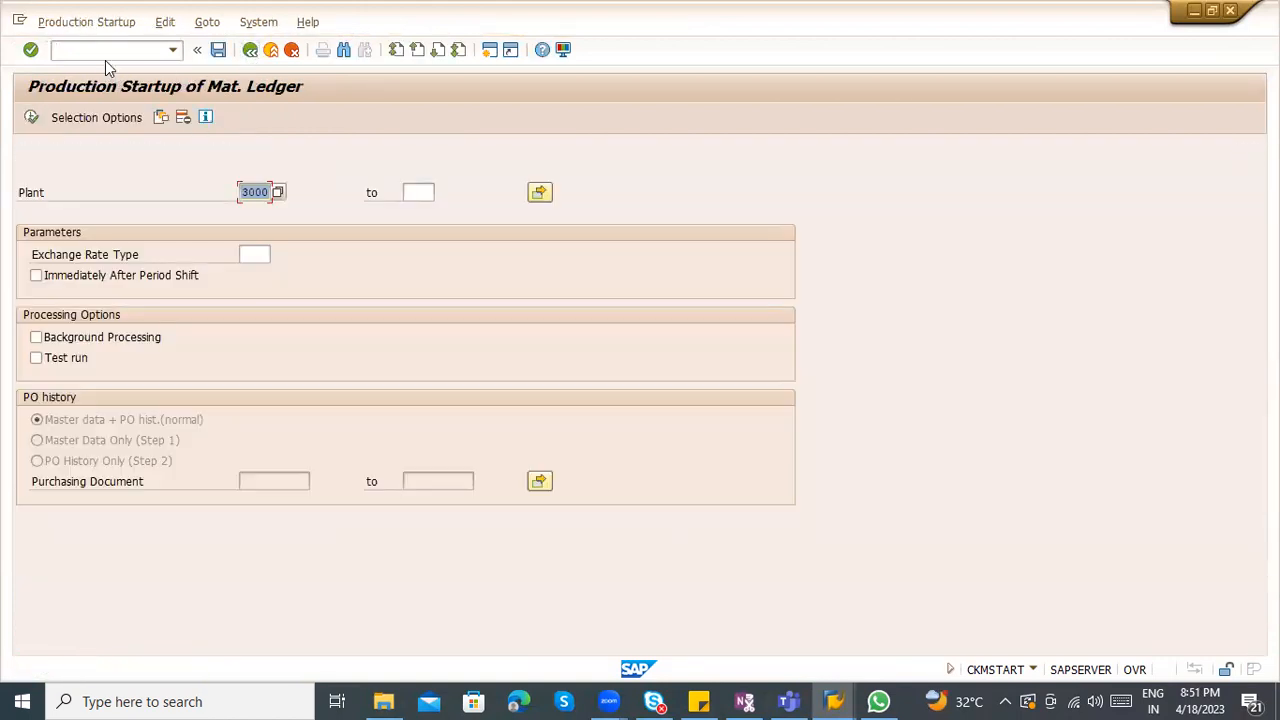
Open transaction MIGO and load the production order's components for goods issue with movement type 261
text(/nmigo)
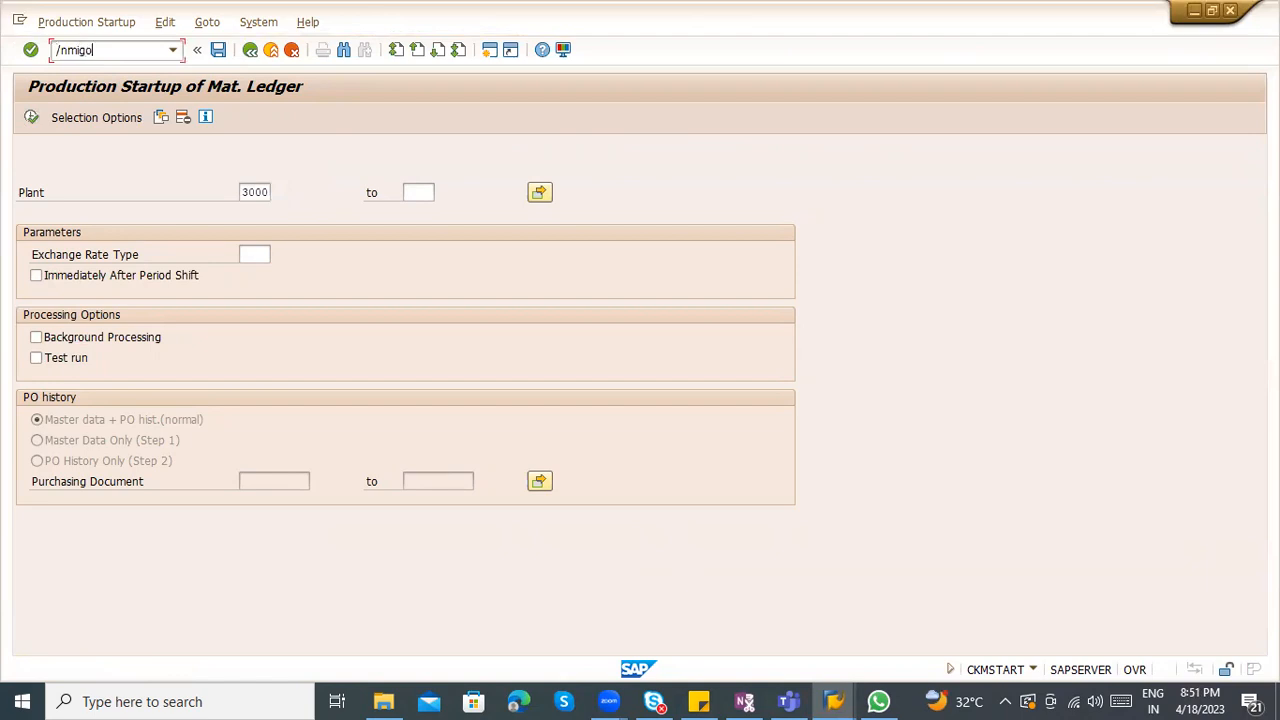
key(Return)
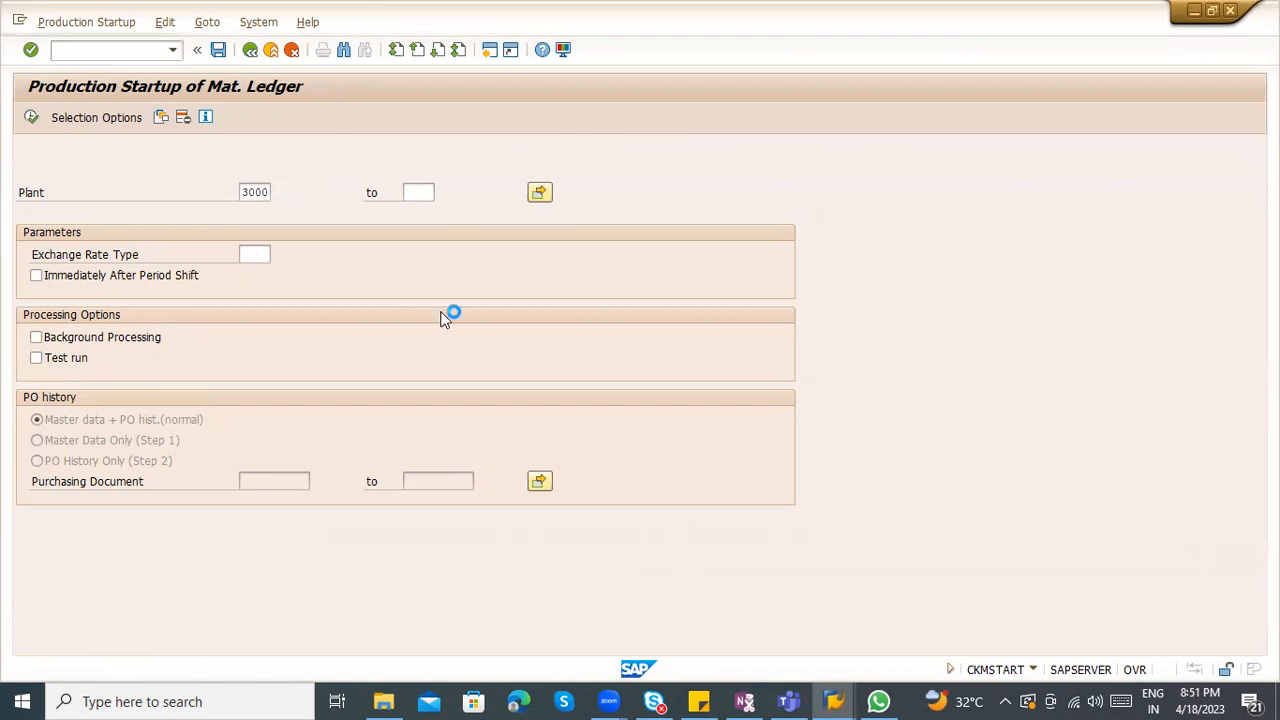
click(427, 170)
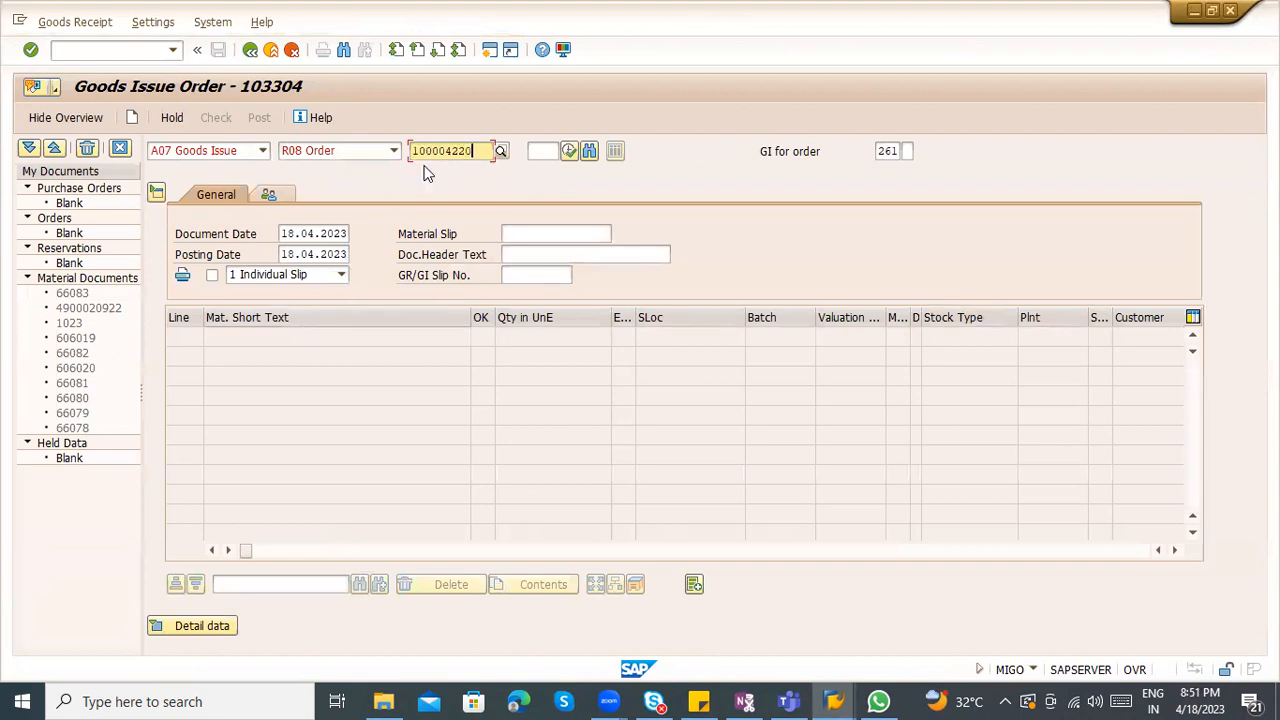
key(Return)
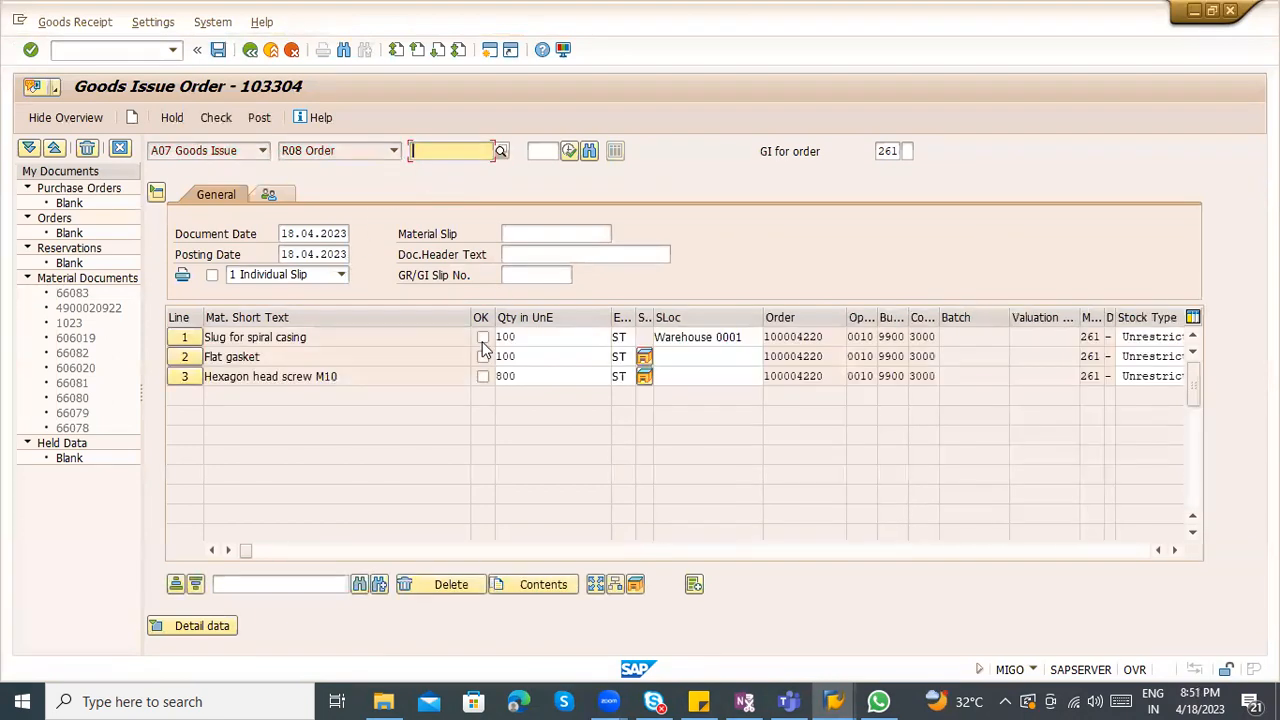
Mark all three component items as OK and set storage location 0001 for the flat gasket and hexagon head screw M10
click(482, 338)
click(482, 357)
click(483, 376)
scroll(322, 540, down, 1)
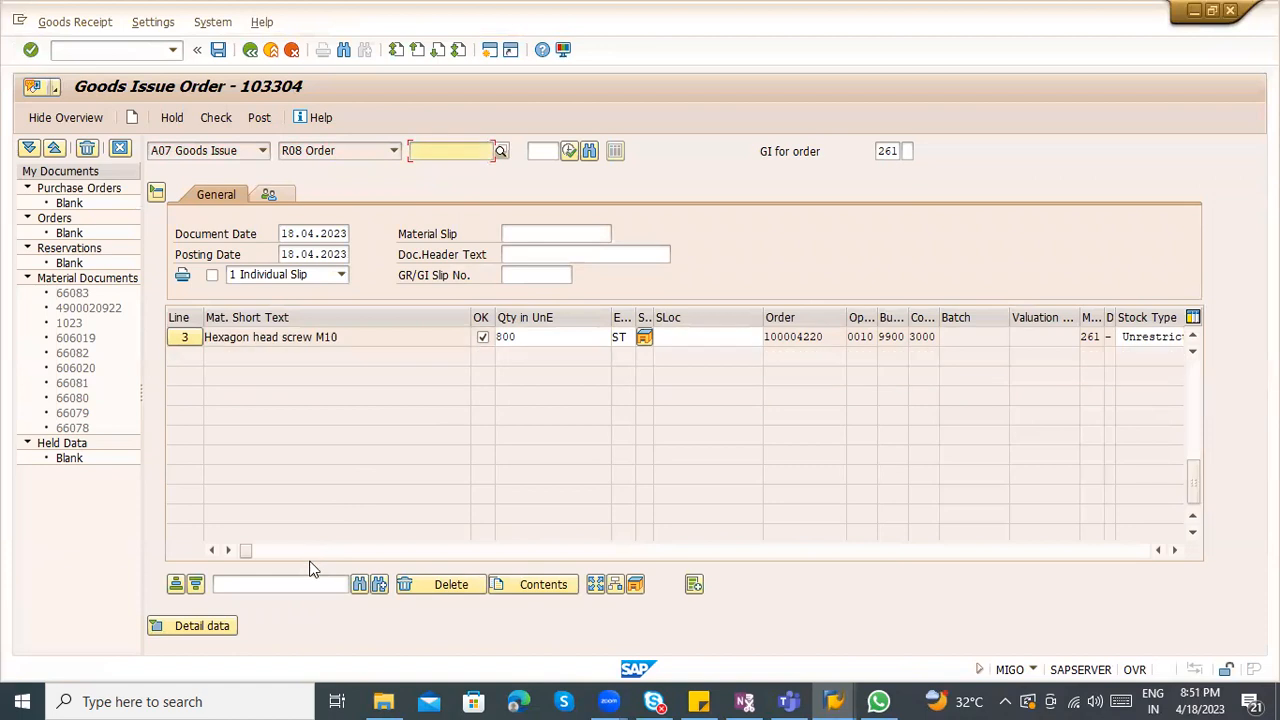
scroll(651, 402, up, 1)
click(679, 357)
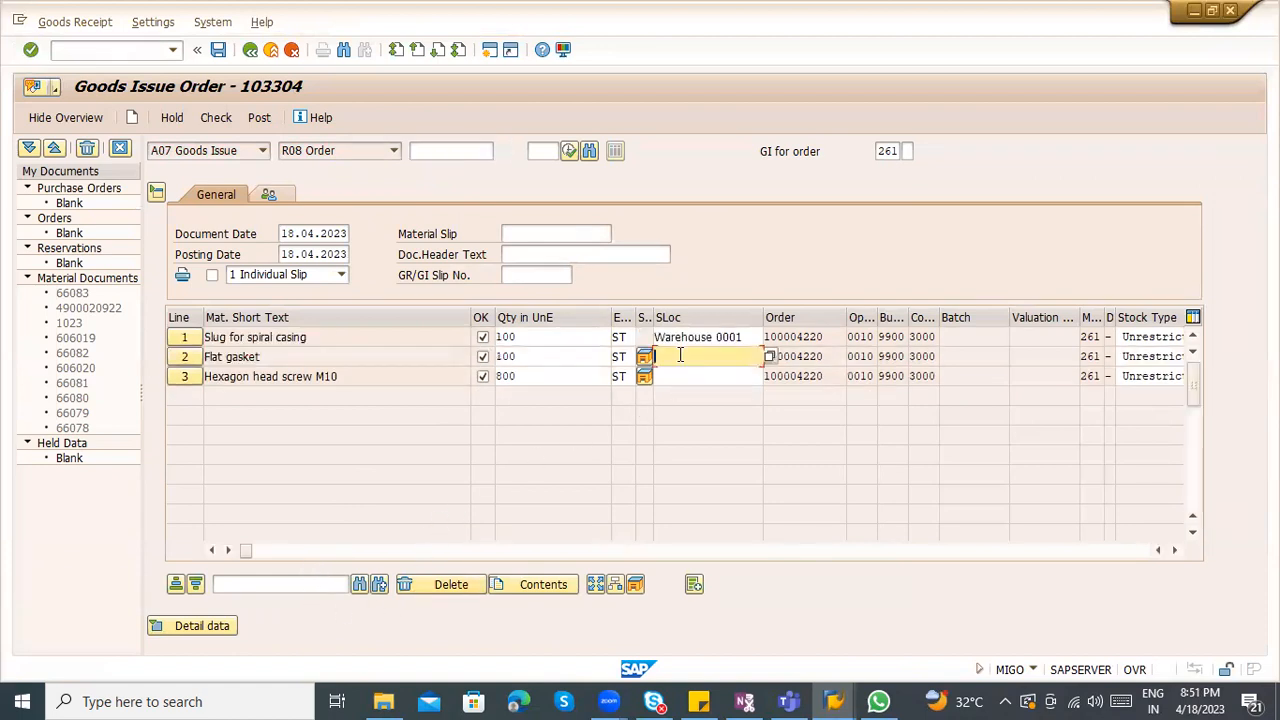
text(0001)
click(688, 373)
click(690, 396)
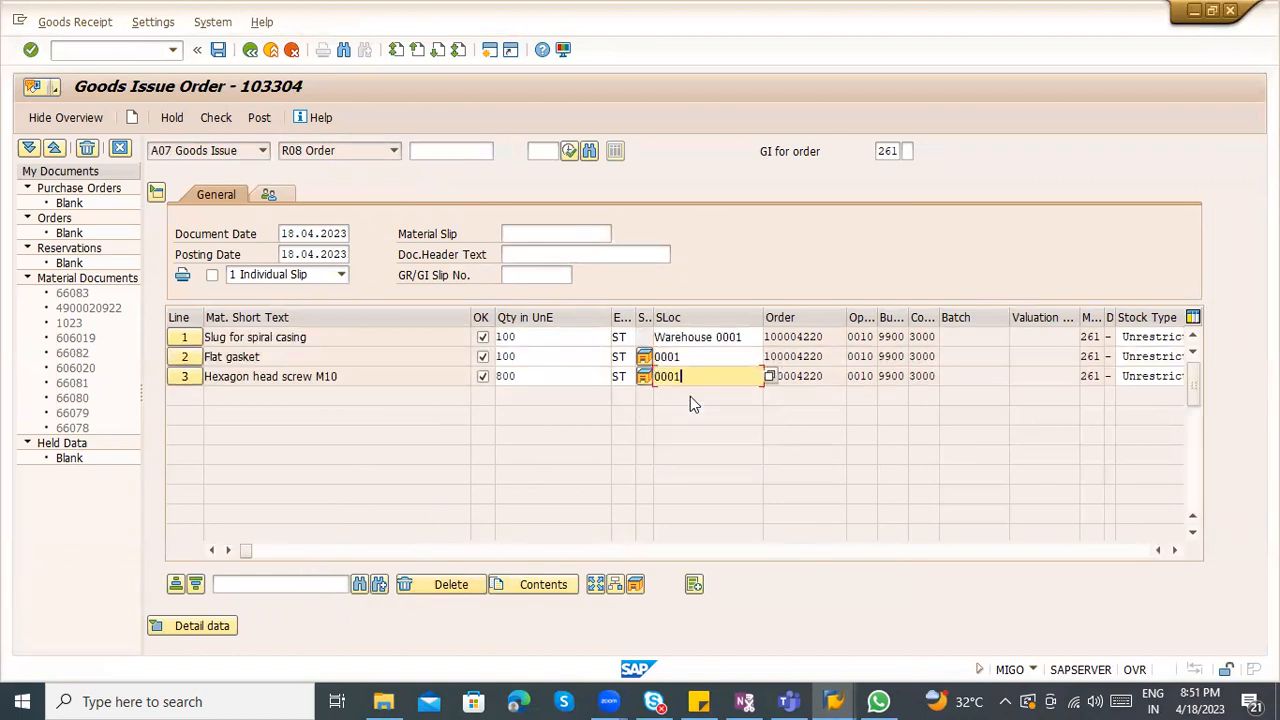
key(Return)
Check the goods issue document and post it
click(207, 124)
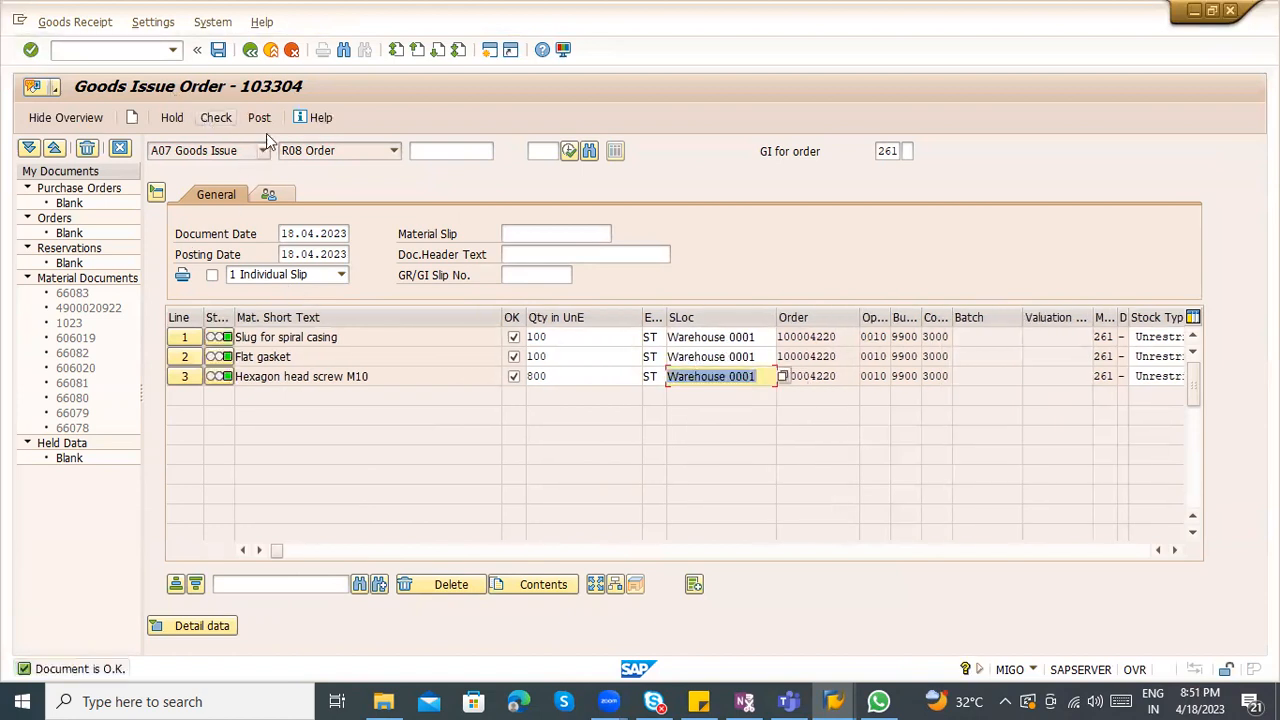
click(261, 119)
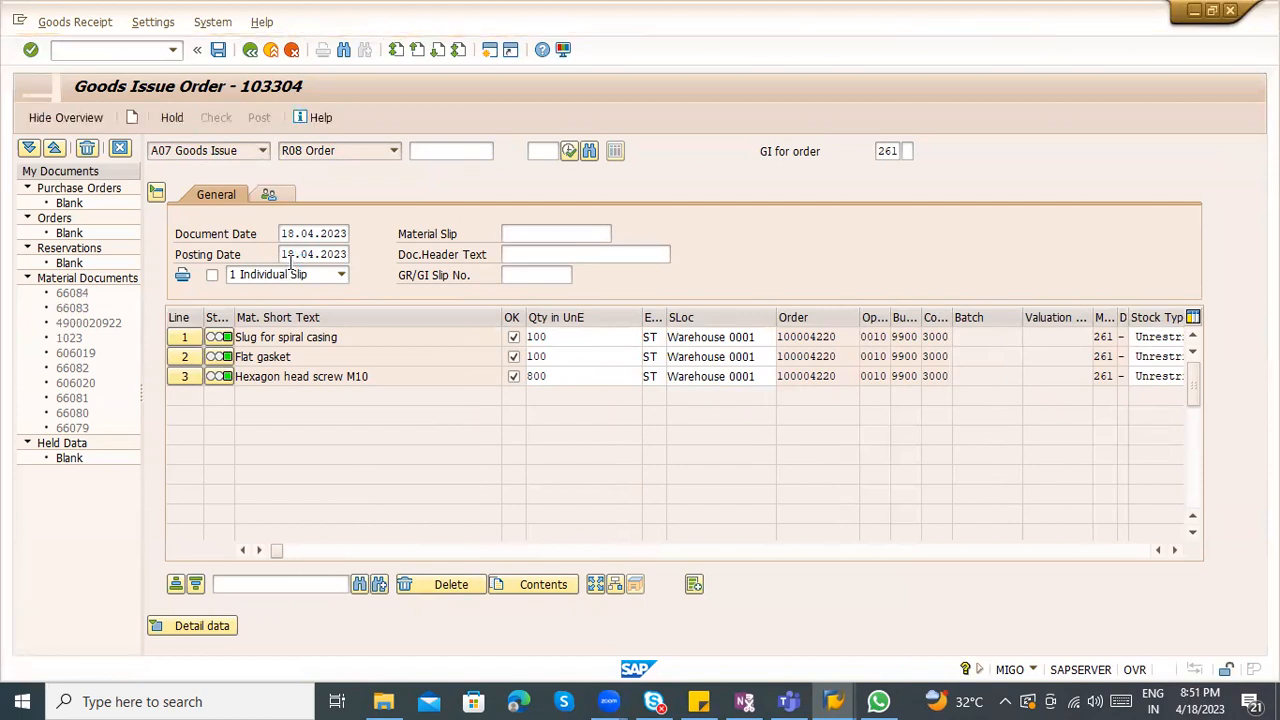
Display the posted material document and open its accounting document from the document information
click(262, 150)
click(214, 210)
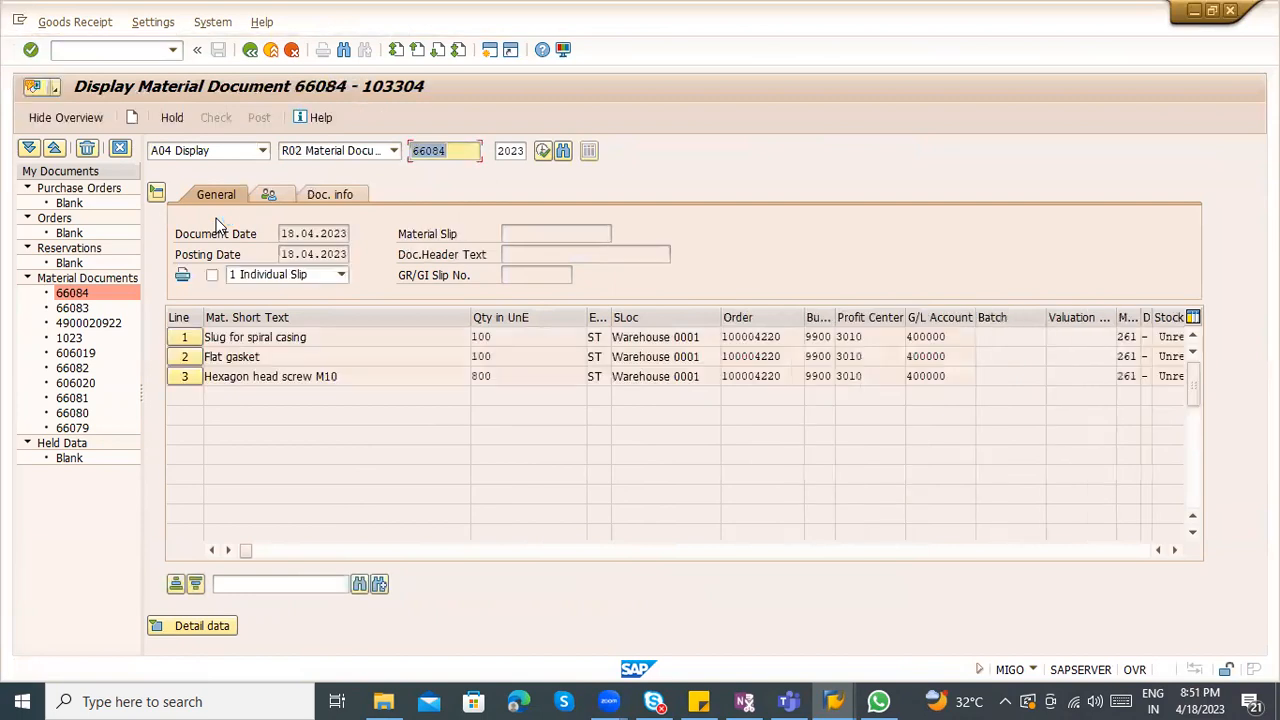
click(348, 201)
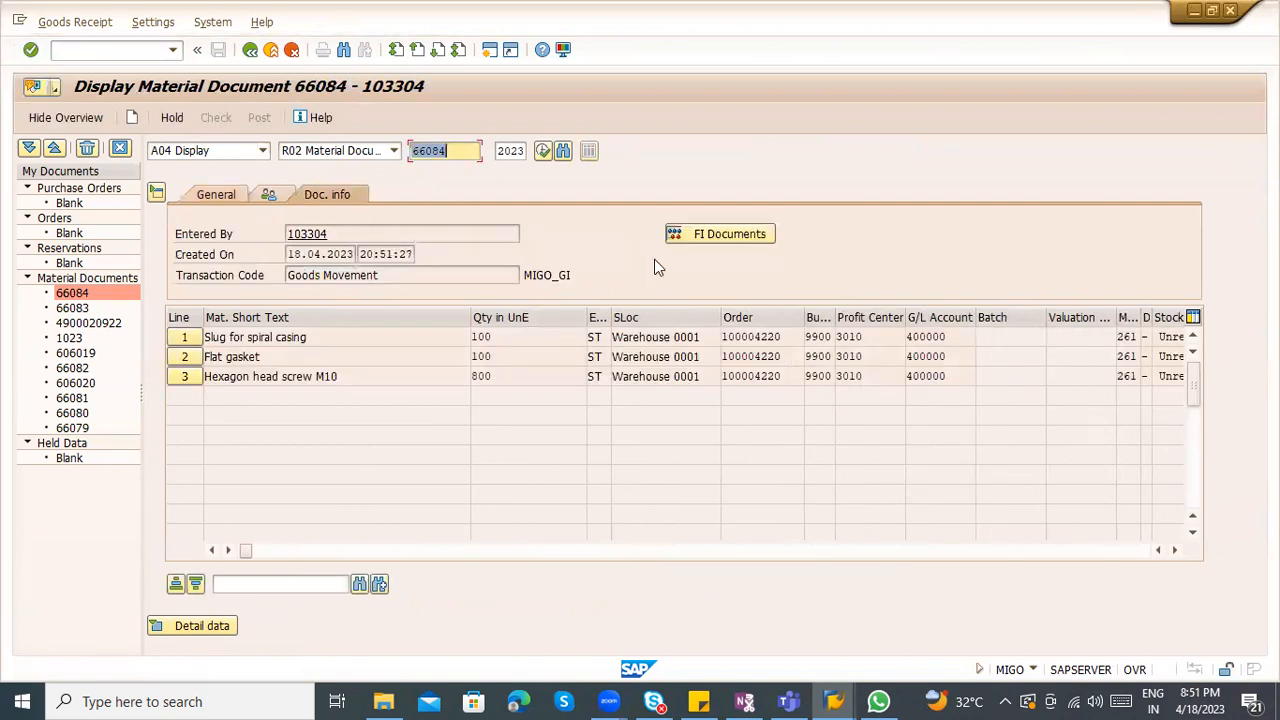
click(701, 240)
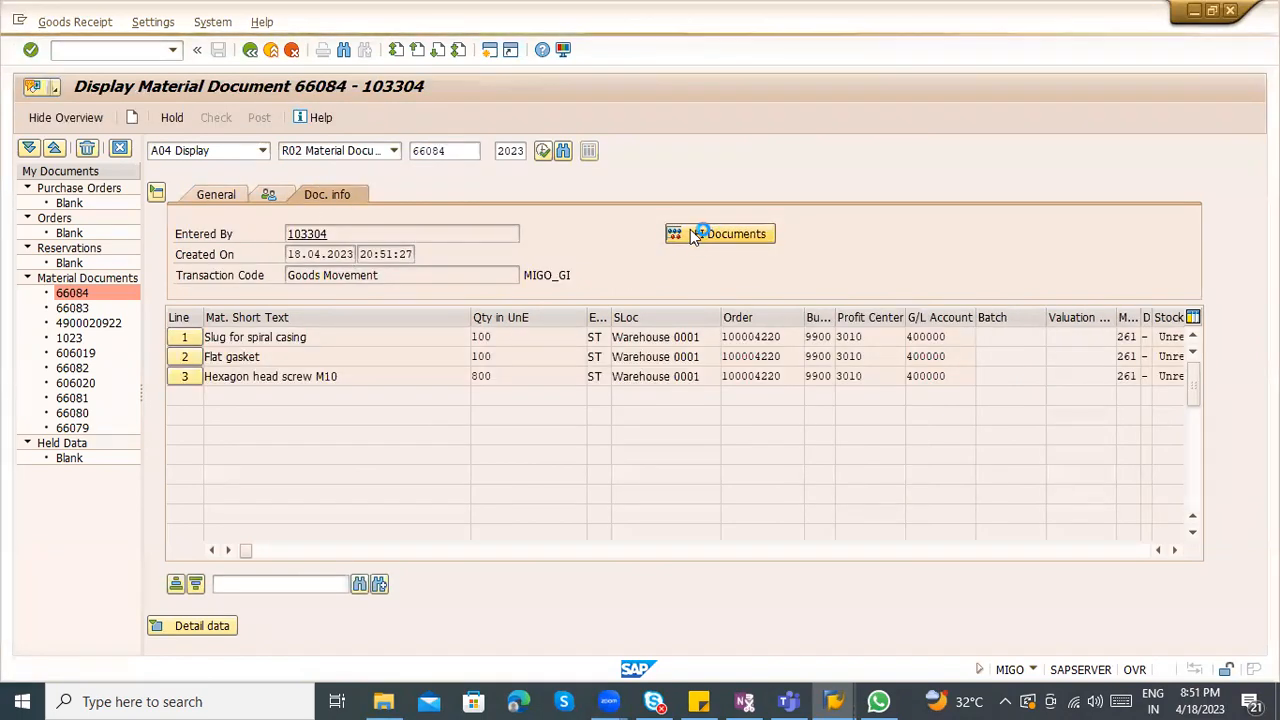
double_click(156, 231)
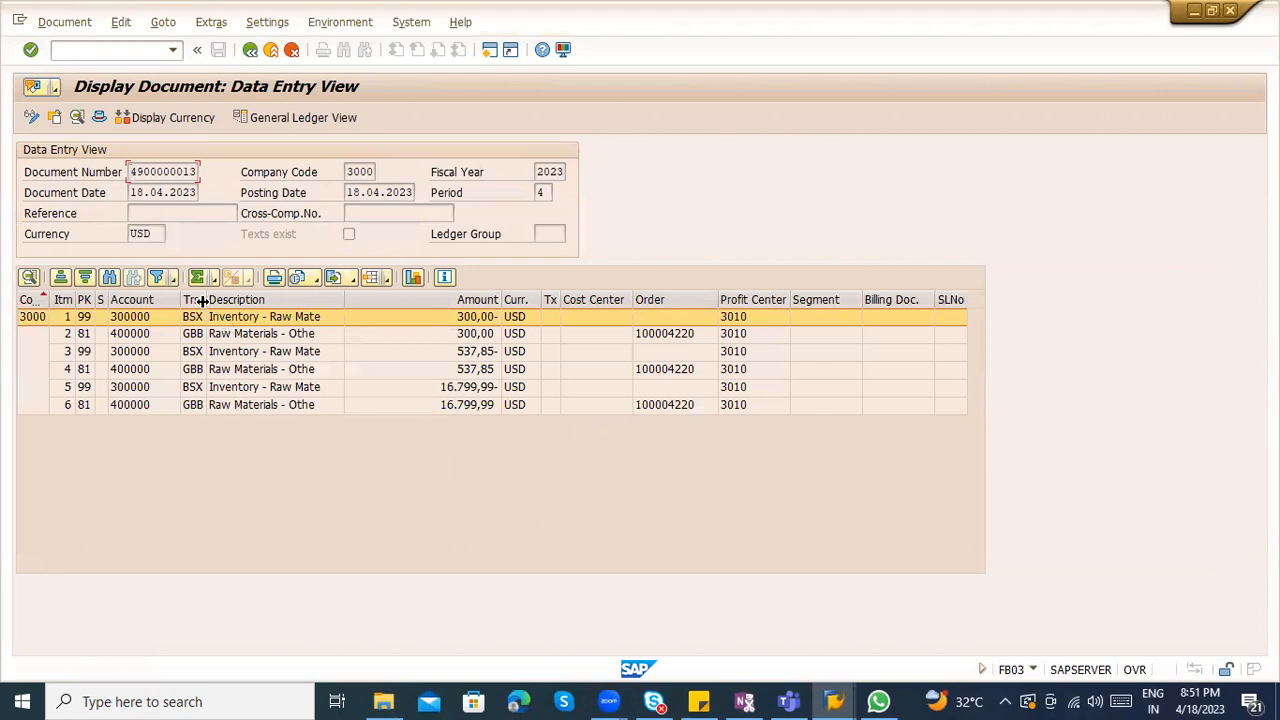
Widen the Transaction column and examine the BSX and GBB line items with their descriptions and assigned order
drag(206, 300, 262, 307)
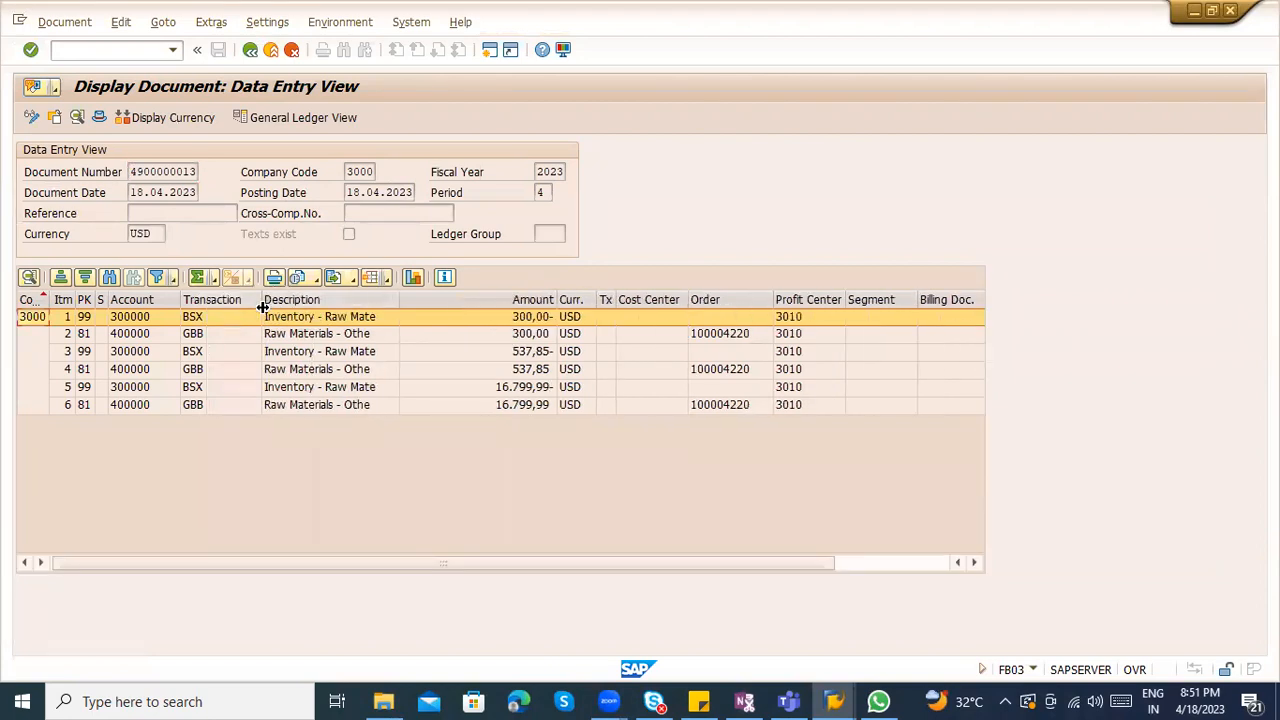
click(731, 334)
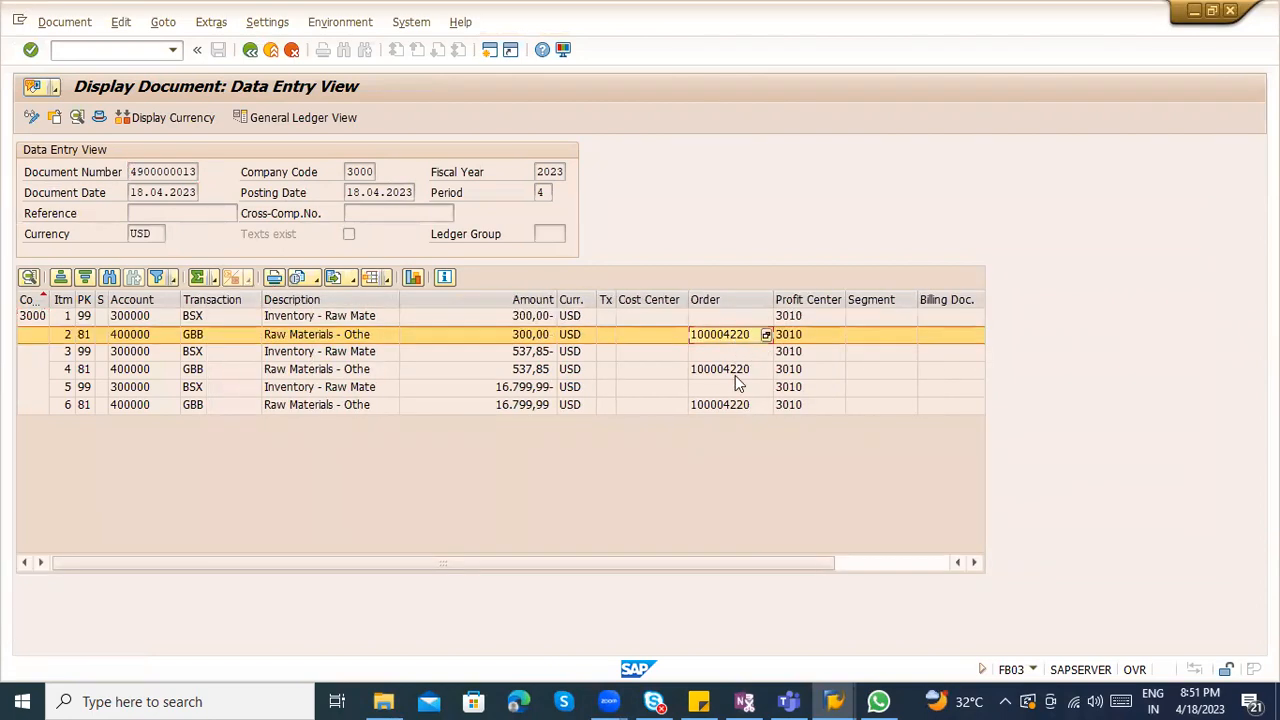
click(731, 369)
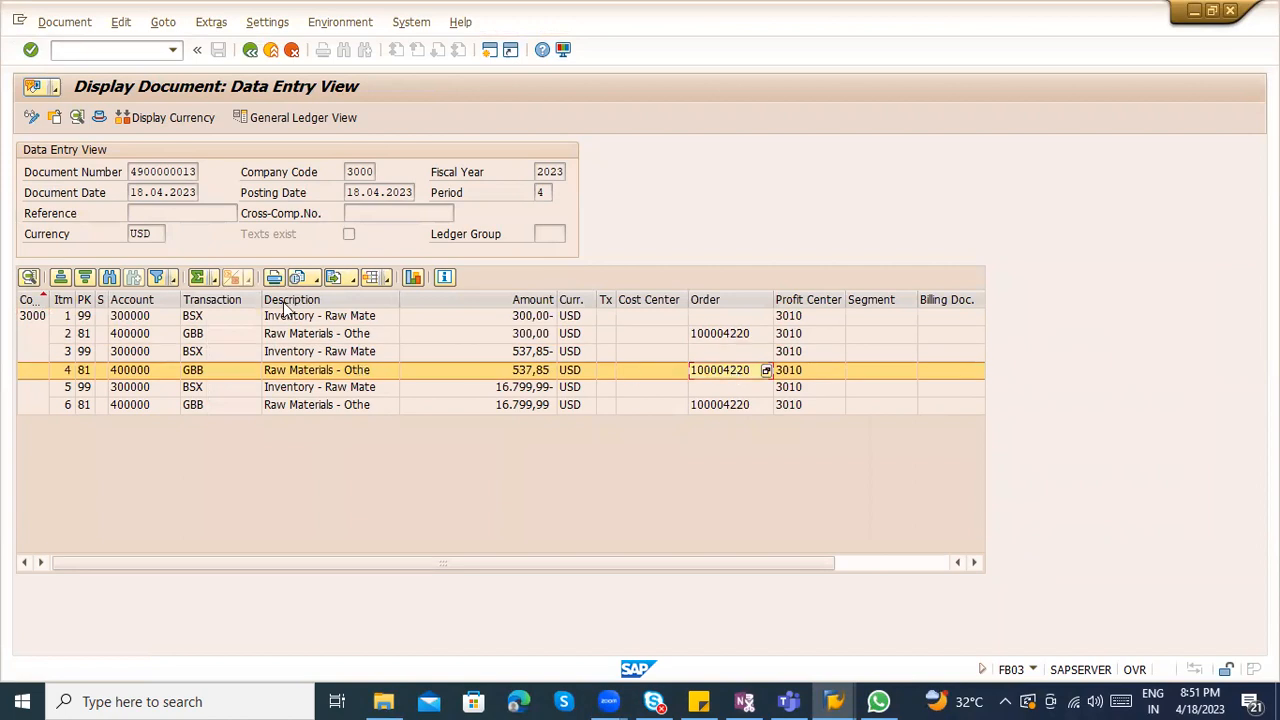
click(221, 313)
click(223, 330)
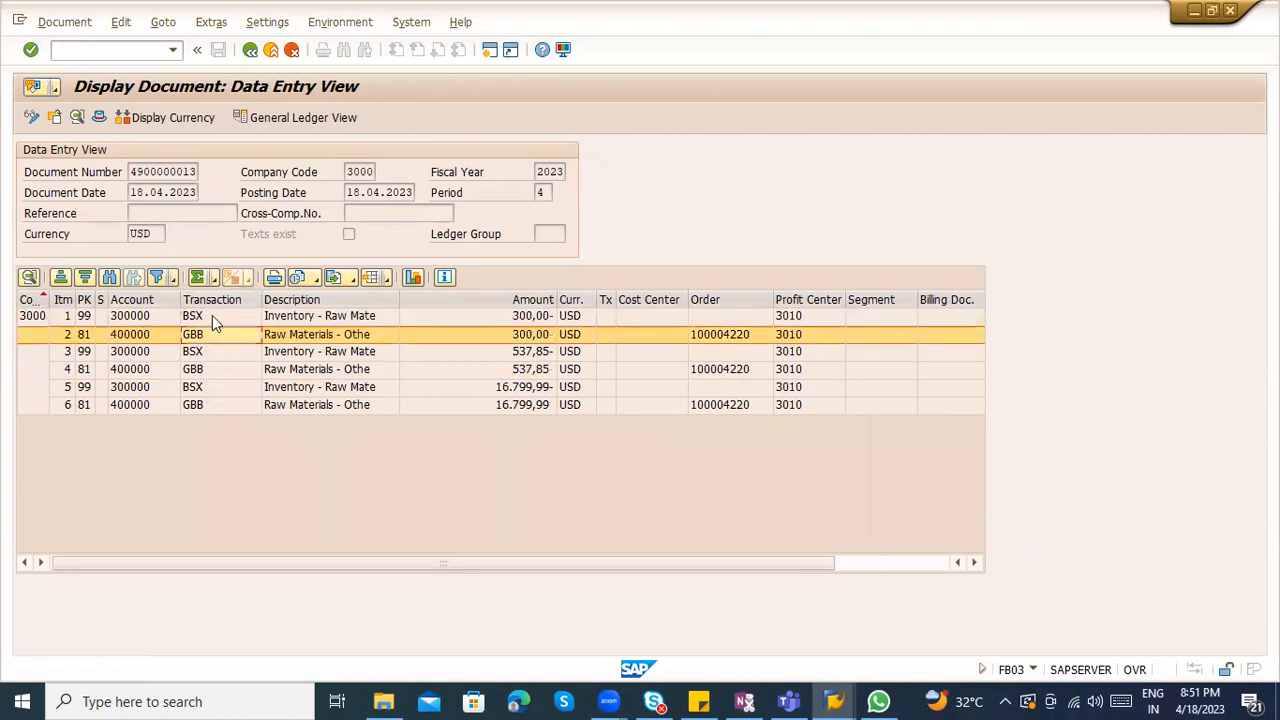
click(210, 313)
click(385, 320)
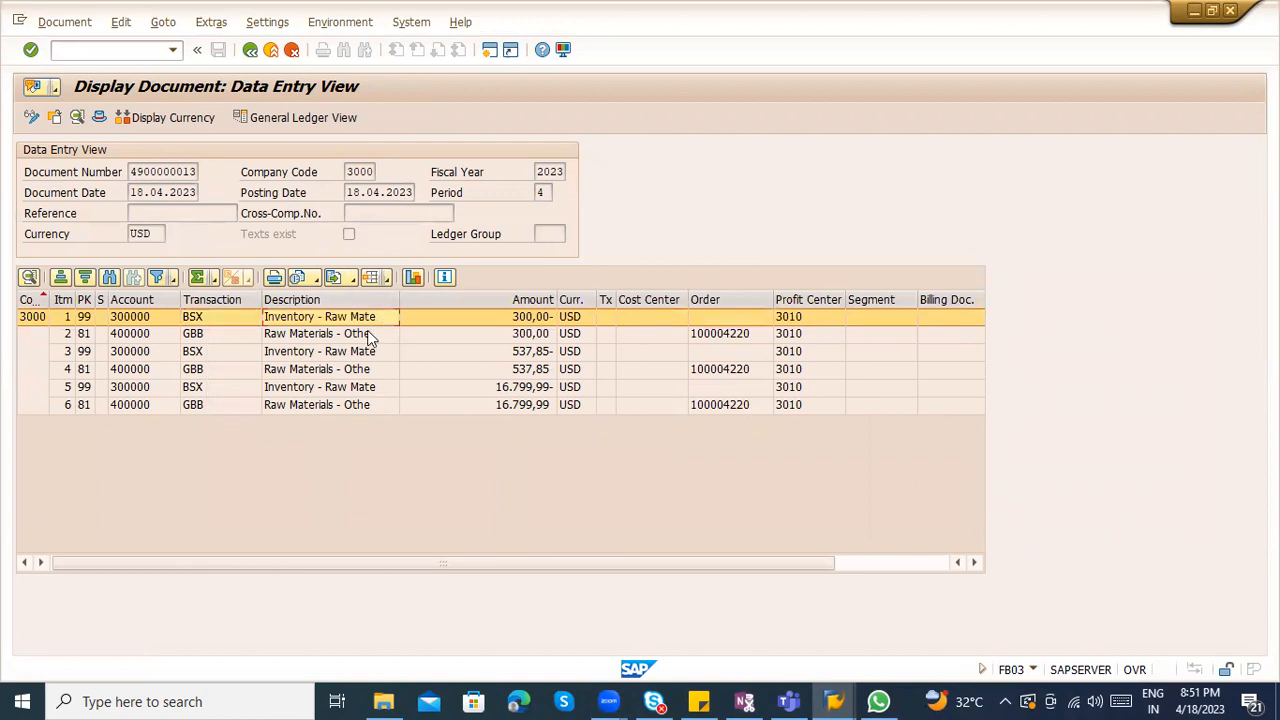
Examine the raw materials posting in the second line of the accounting document, and return to the accounting documents list
click(370, 336)
click(225, 334)
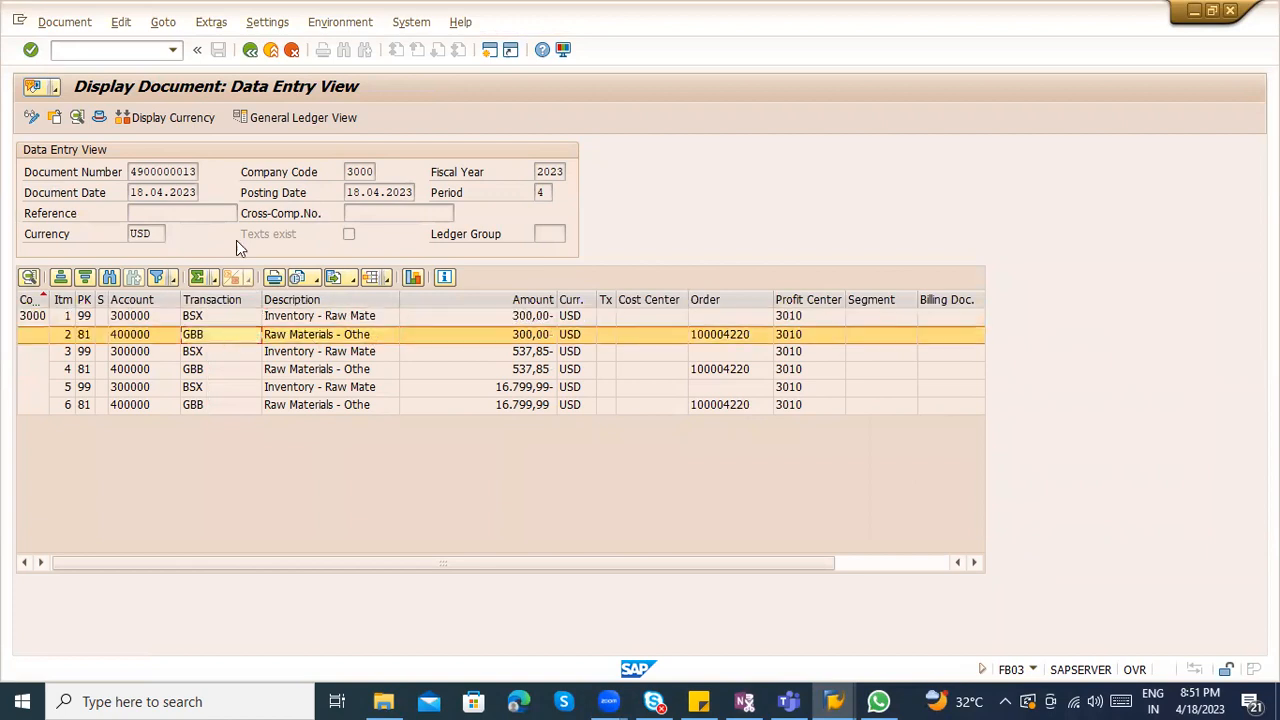
click(251, 55)
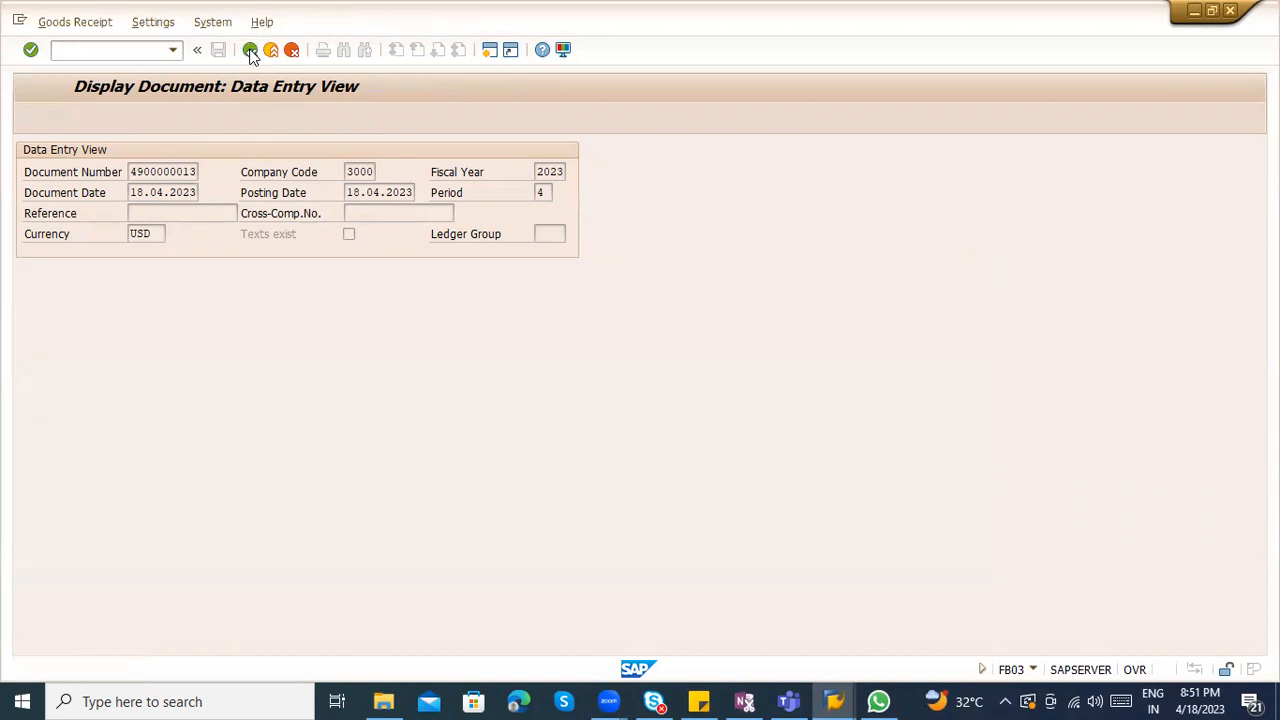
click(250, 50)
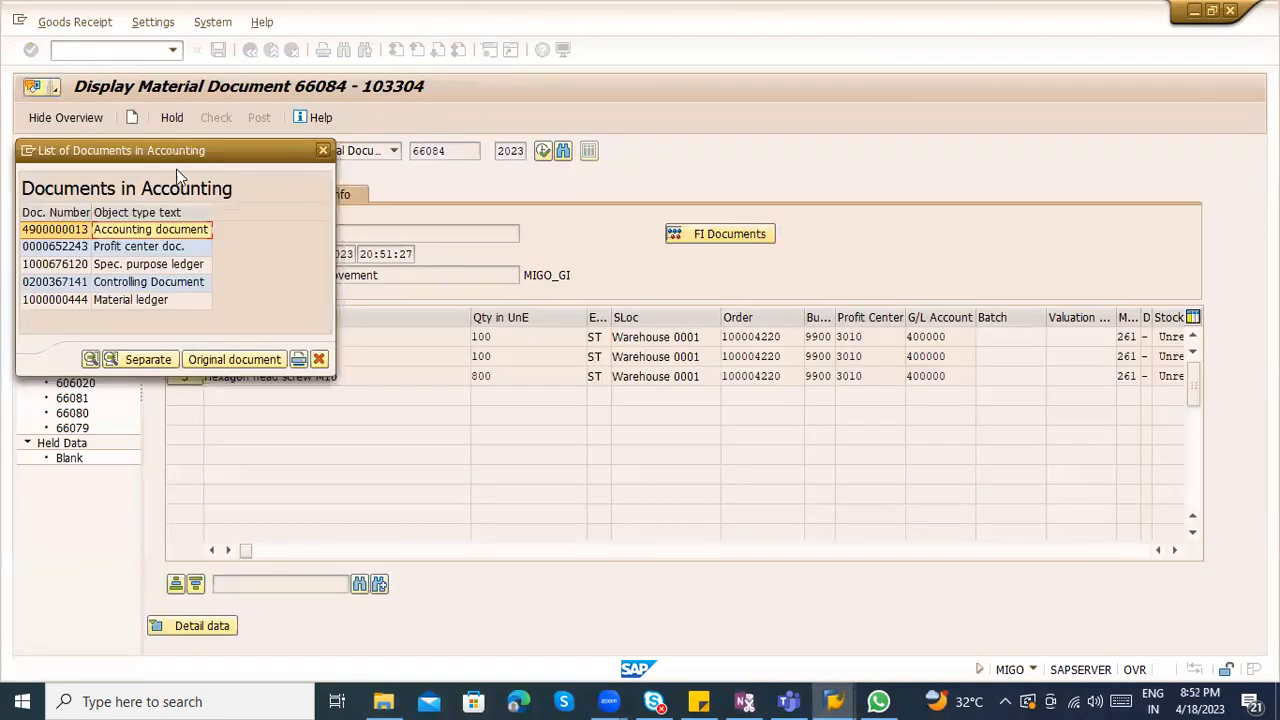
Reopen the accounting document from the list of accounting documents and return to the material document display
double_click(178, 232)
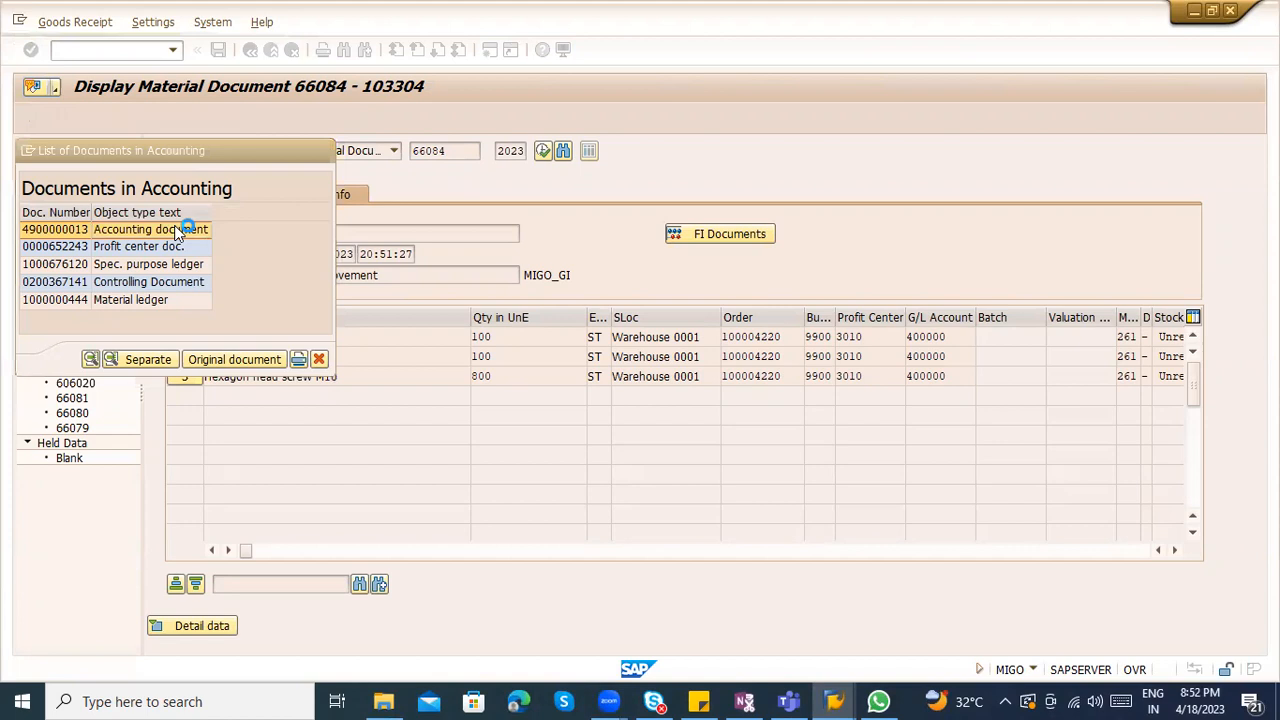
key(F3)
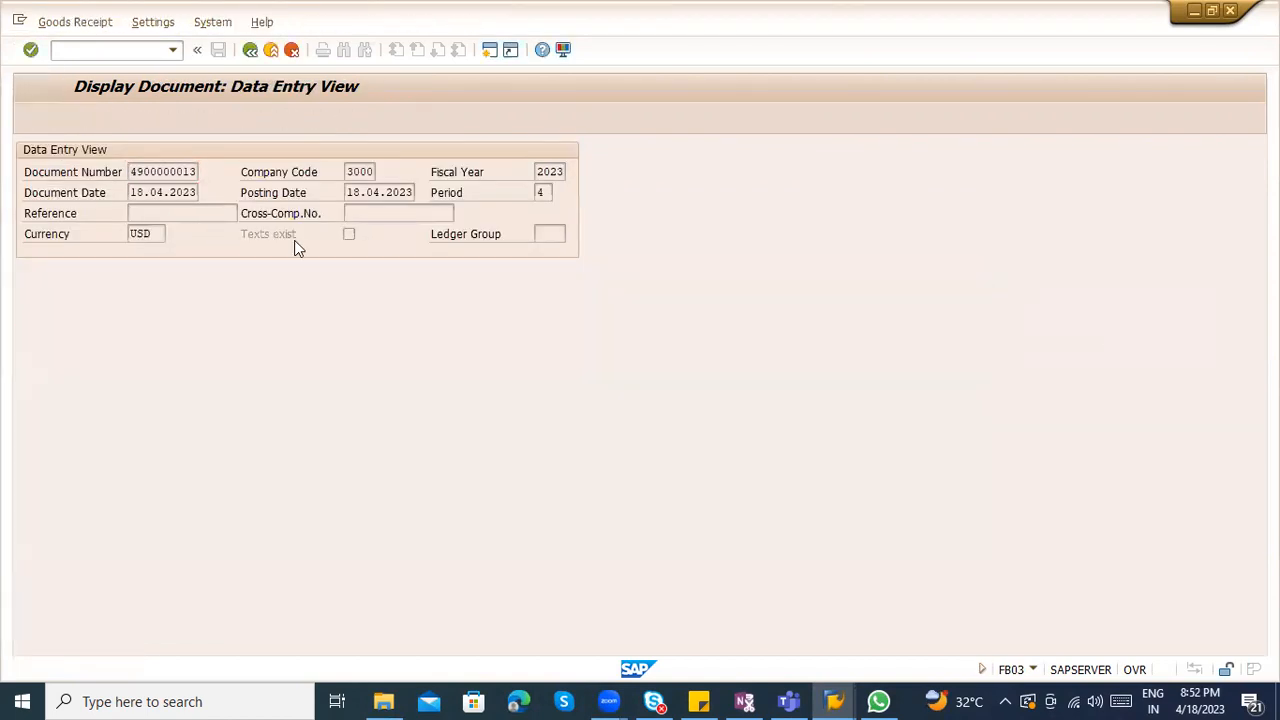
key(F3)
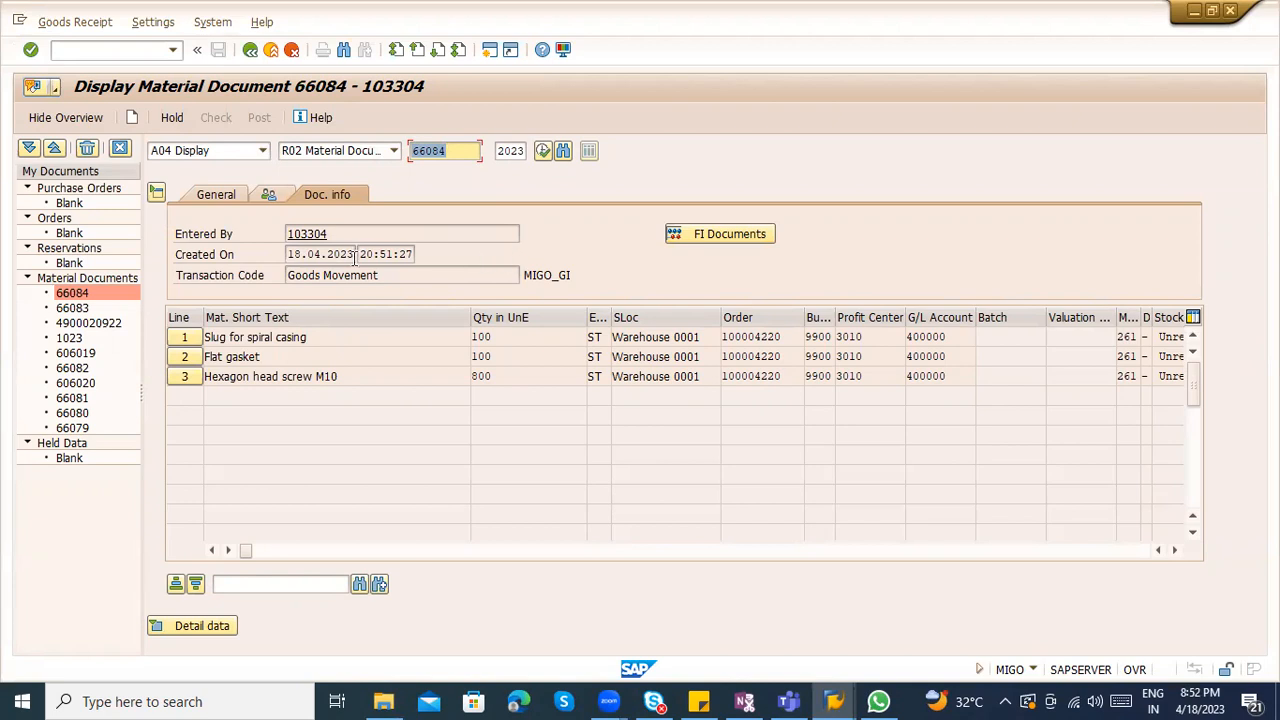
Try to run the COOIS order headers list for the production order with planned orders included
click(123, 50)
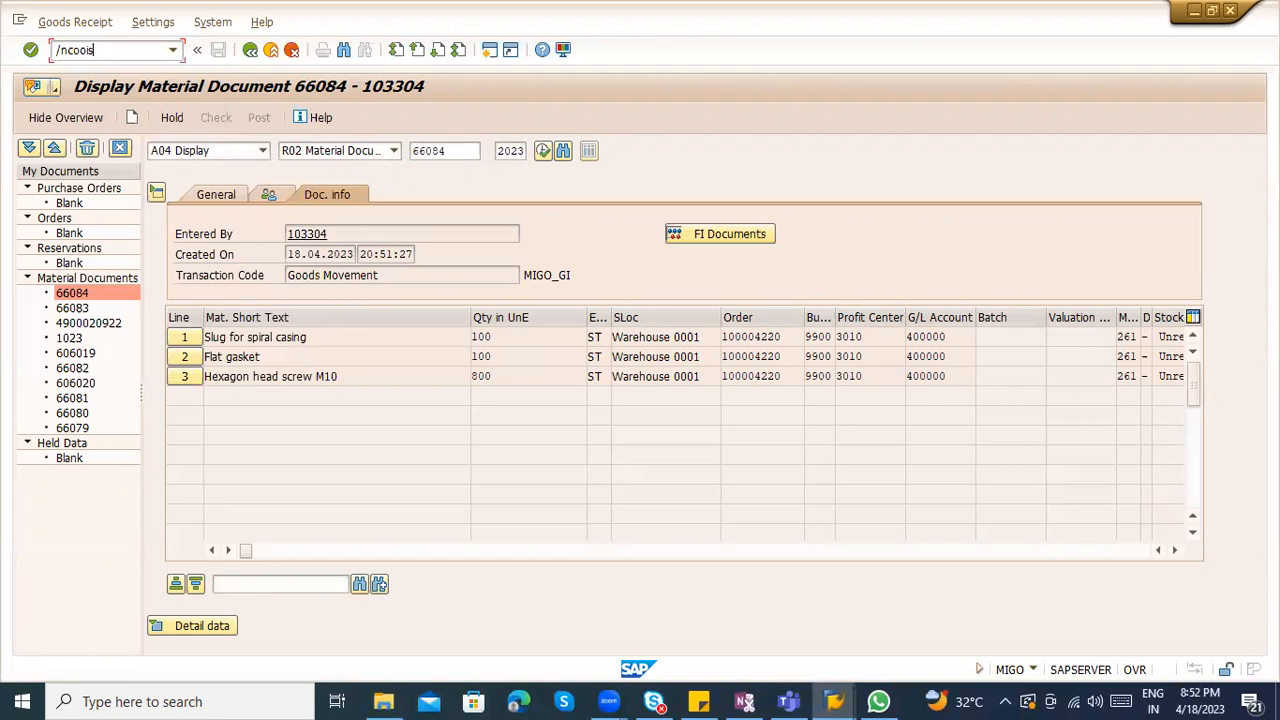
key(Return)
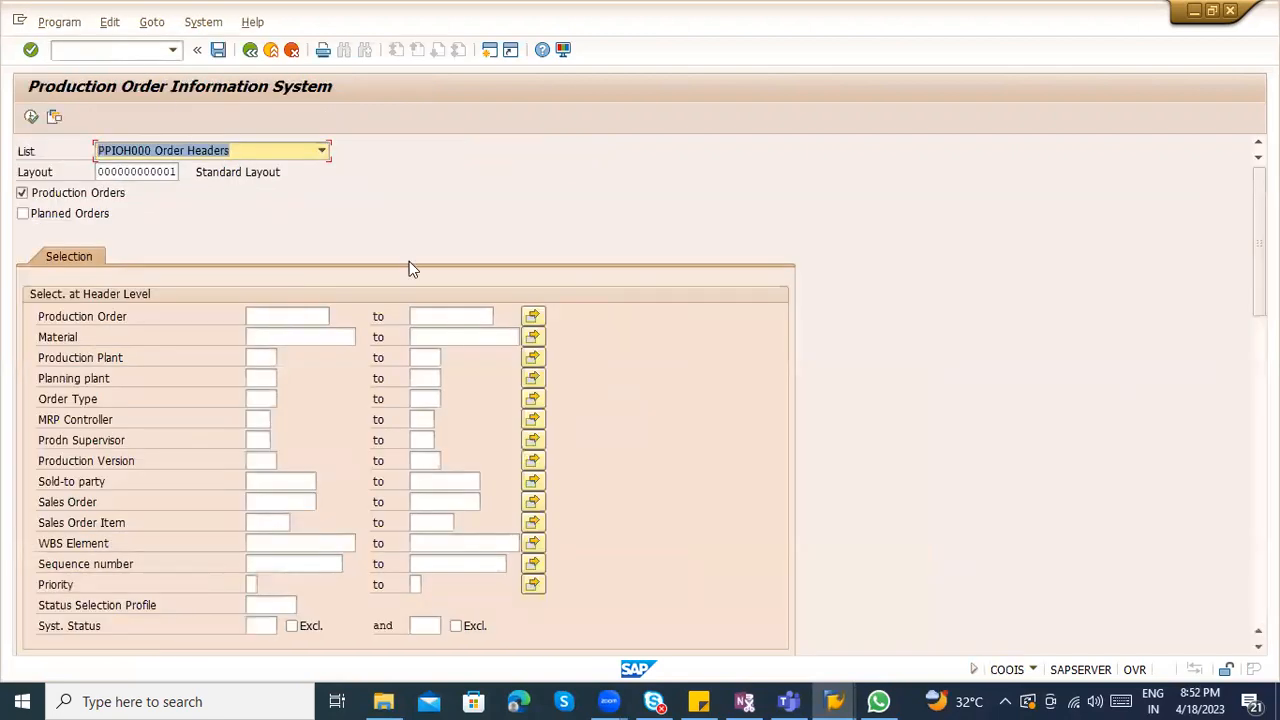
click(268, 316)
click(272, 334)
click(31, 117)
click(50, 215)
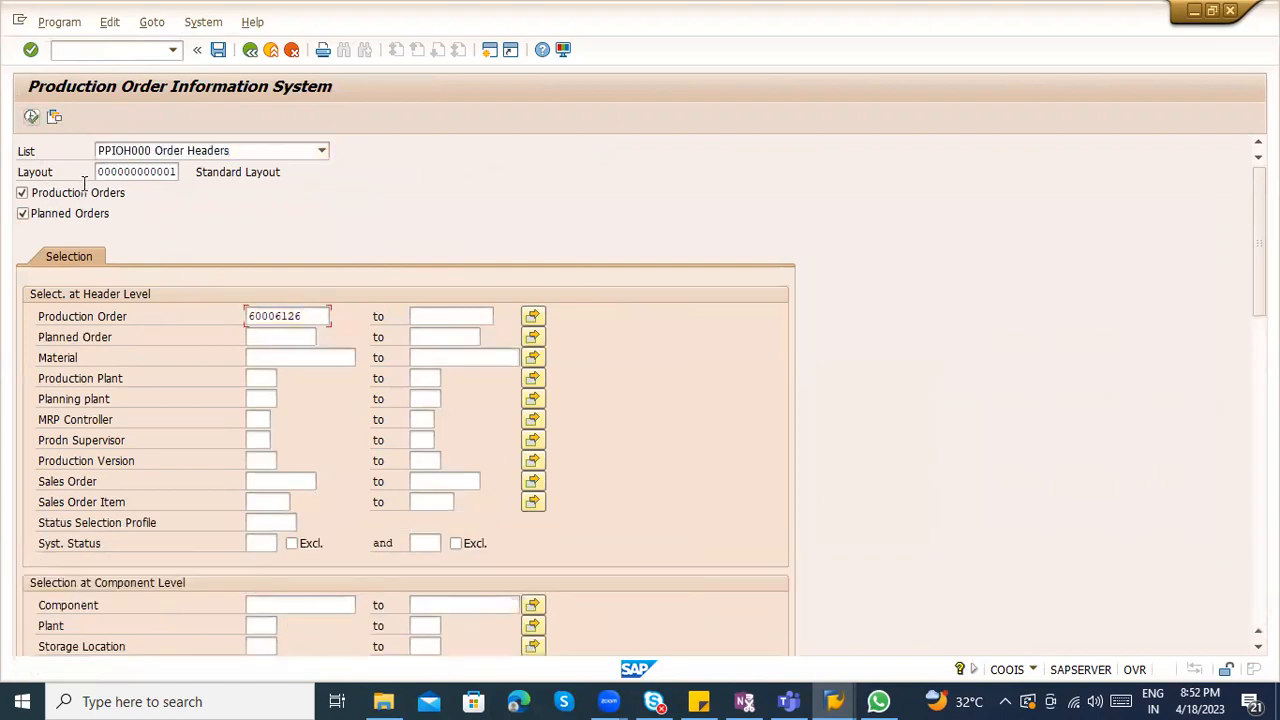
key(F8)
click(23, 214)
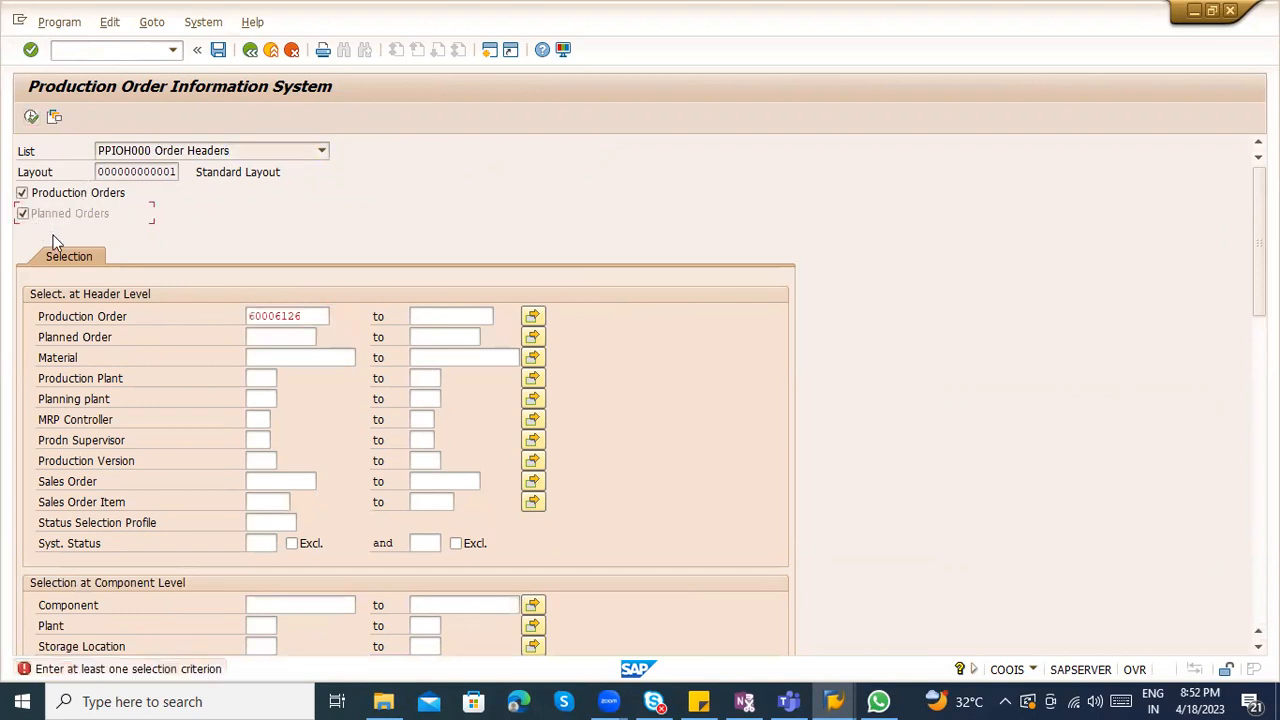
key(F8)
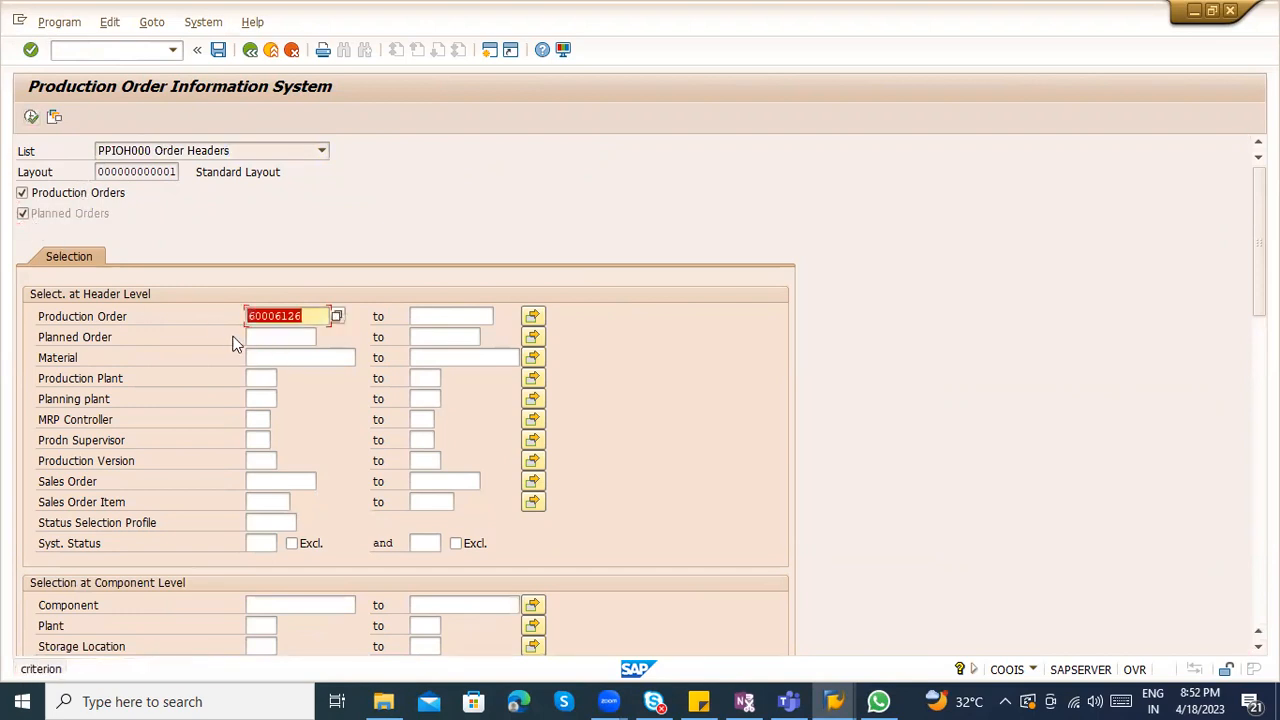
Restart transaction COOIS, enter the production order number and run the PPIOH000 Order Headers list for production orders only
click(66, 52)
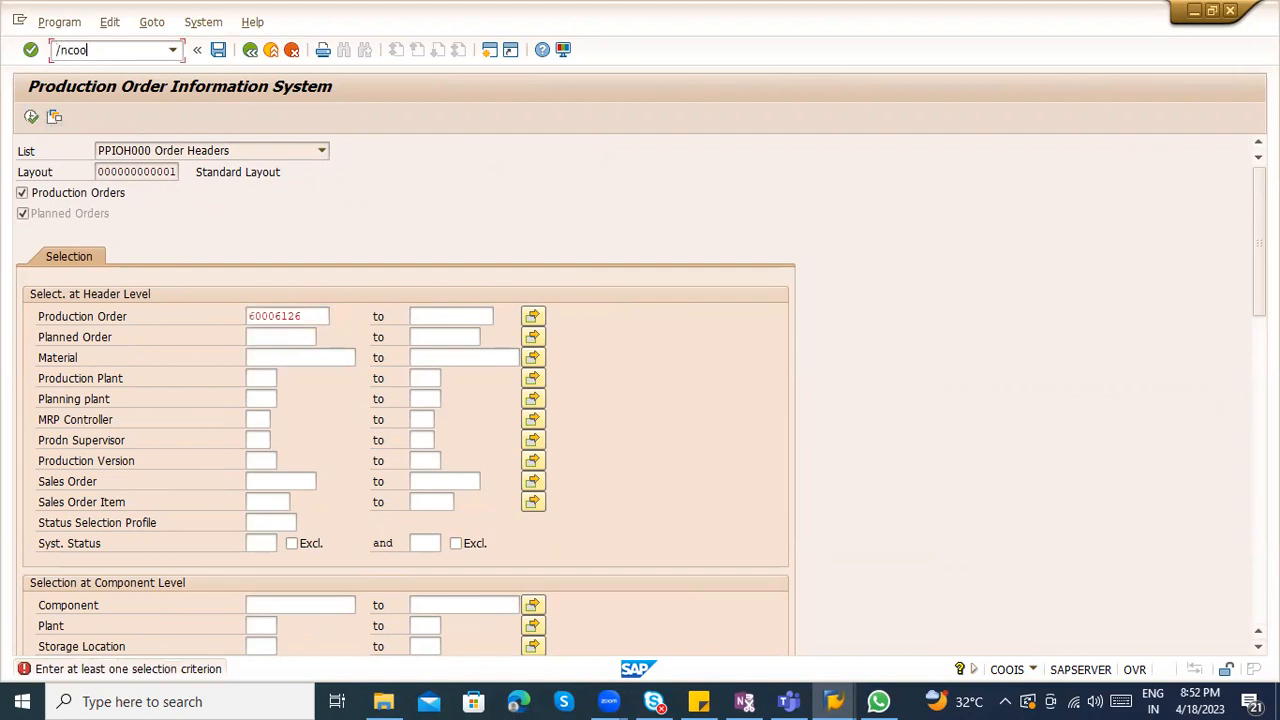
text(/ncoois)
key(Return)
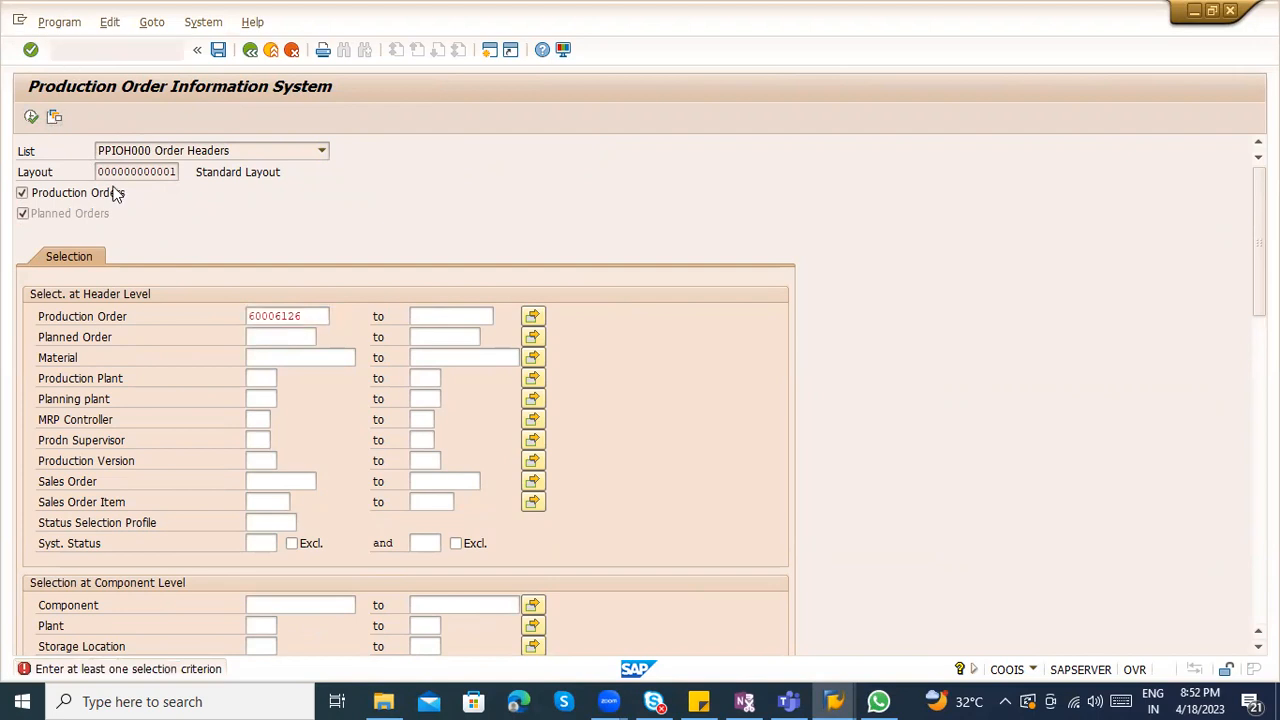
click(250, 316)
click(263, 331)
click(31, 119)
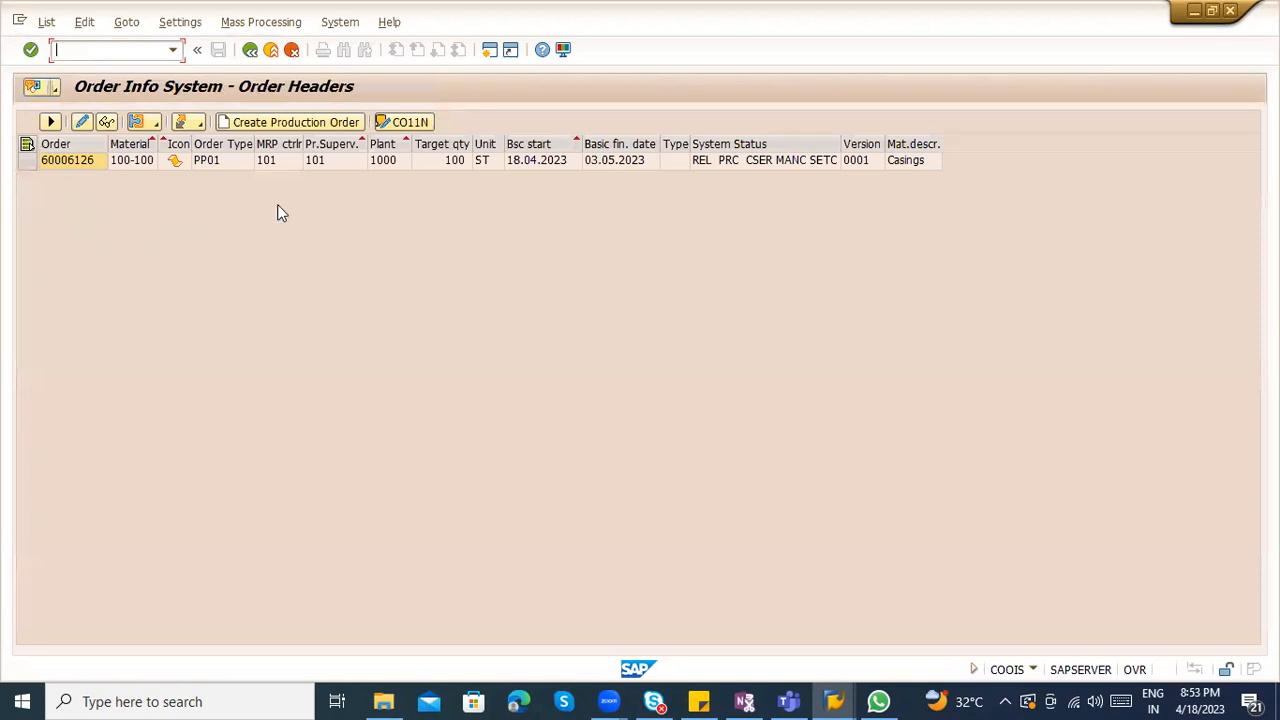
Return to the report selection and run the PPIOI000 Items list for the same production order
click(250, 50)
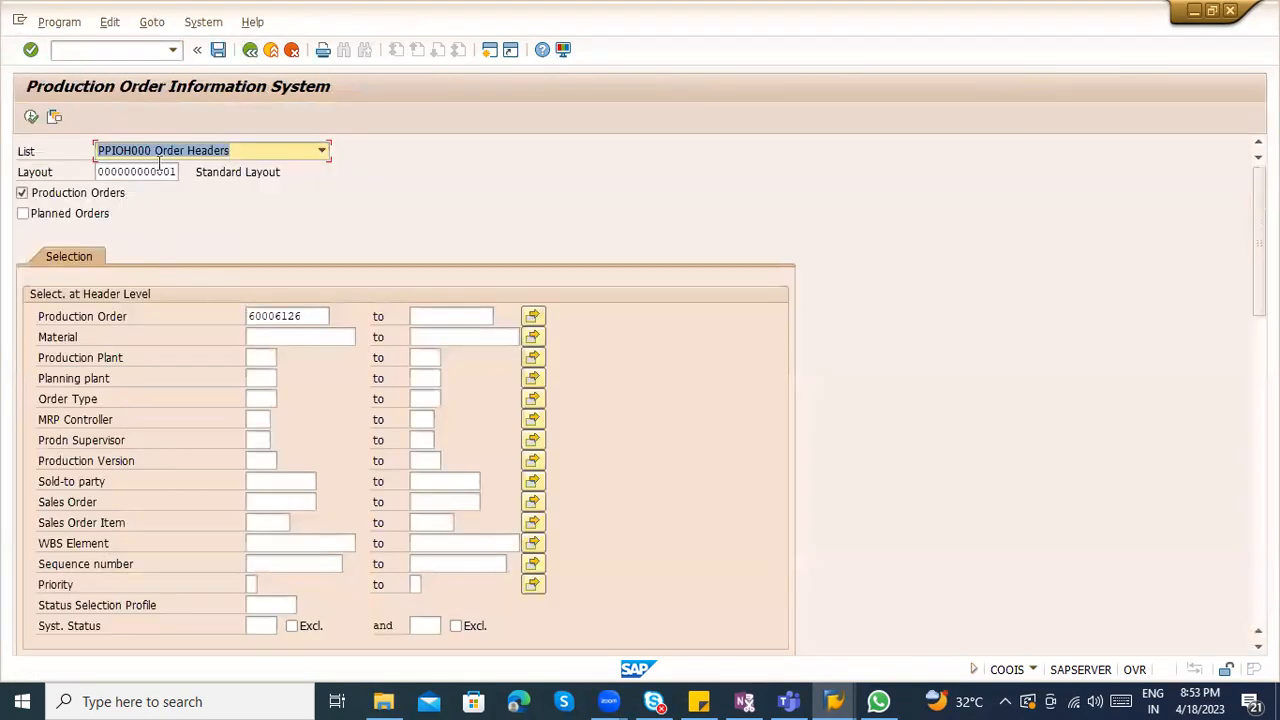
click(158, 158)
click(185, 197)
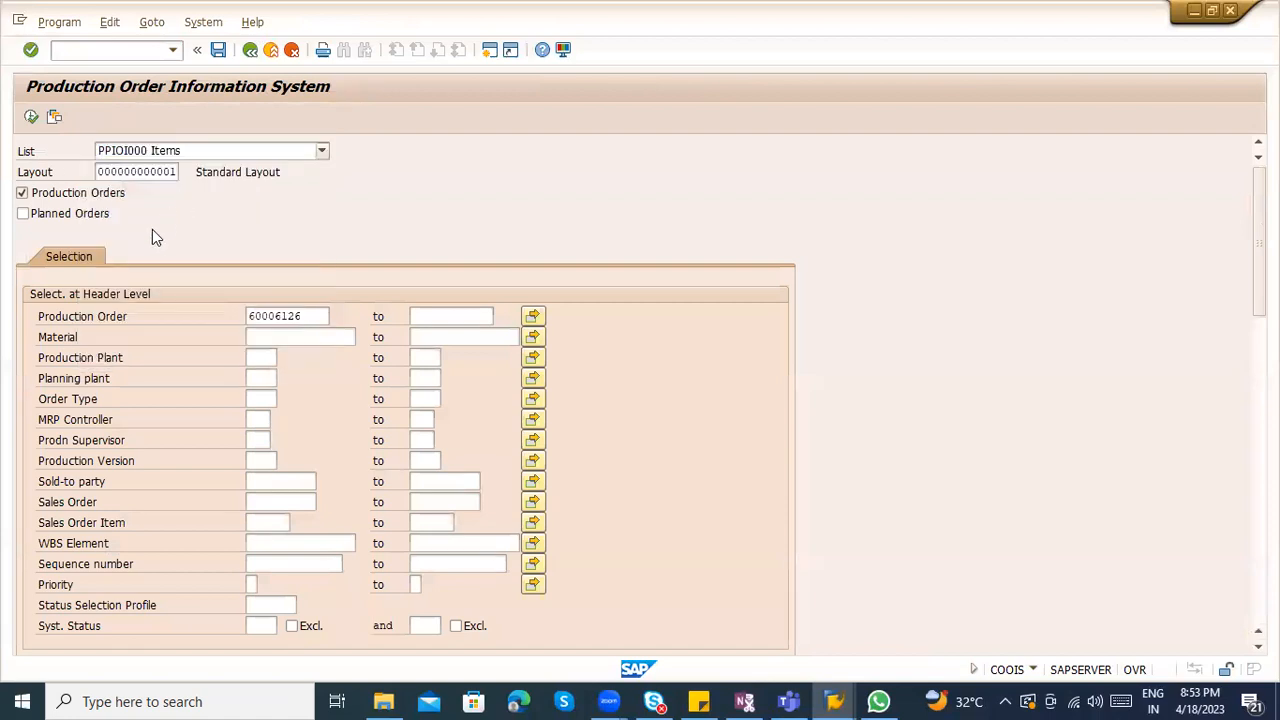
click(31, 117)
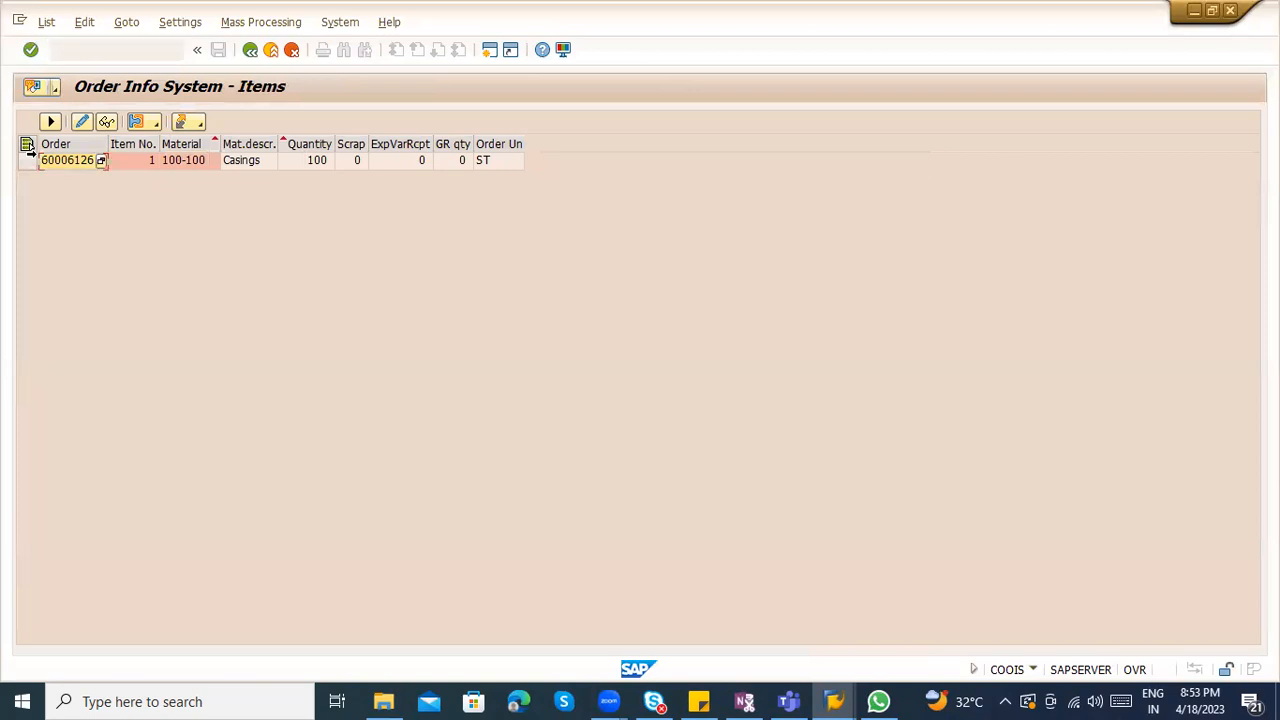
Open the Casings order in change mode from the items list, check its component overview and return to the order header
click(27, 160)
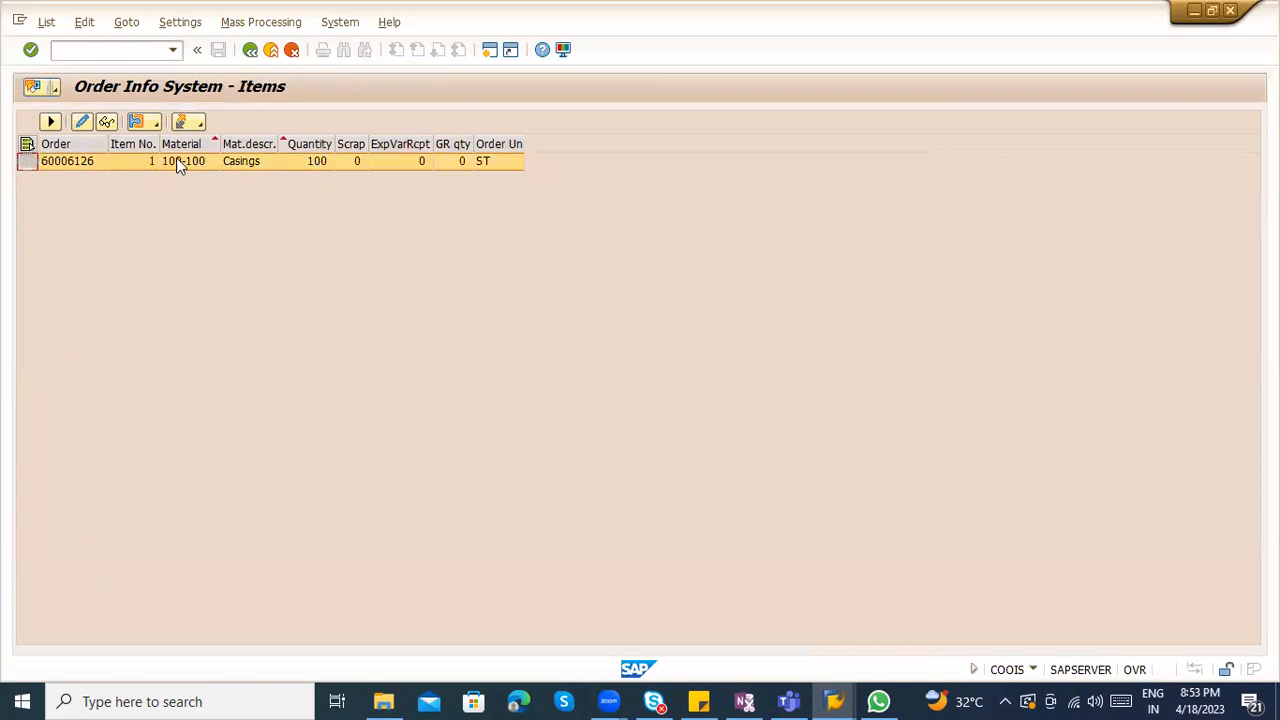
click(260, 22)
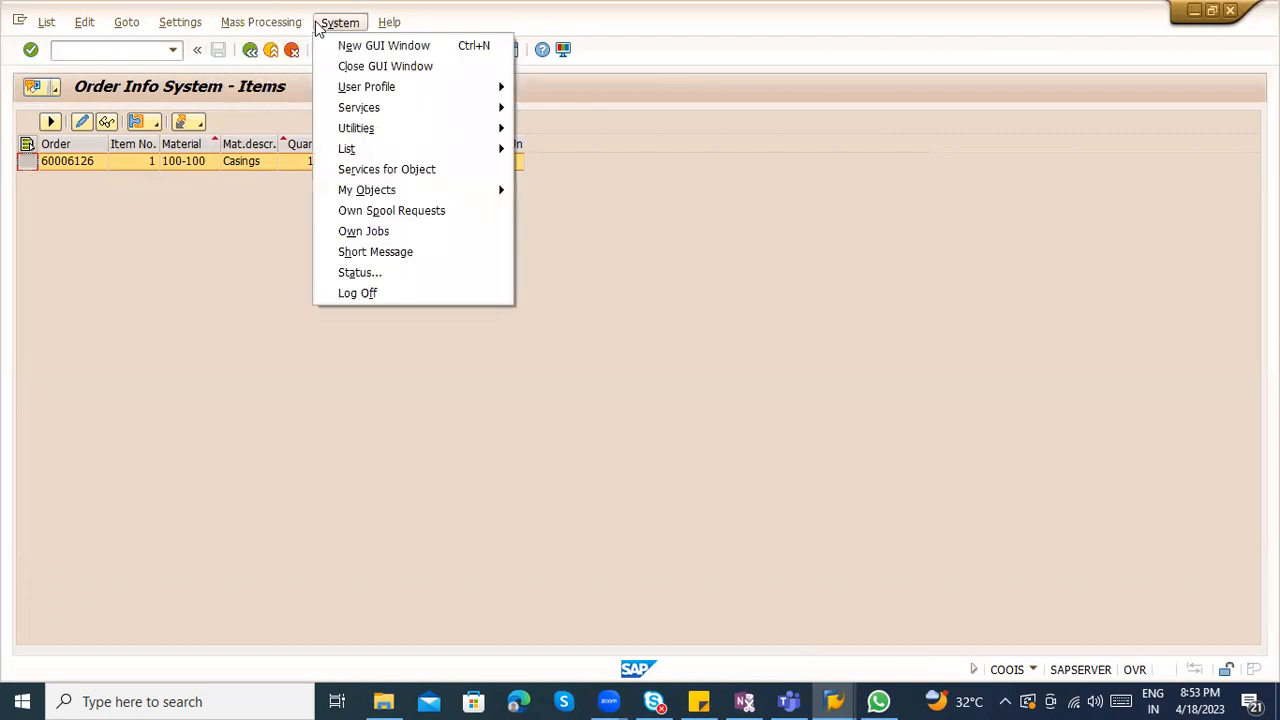
click(83, 122)
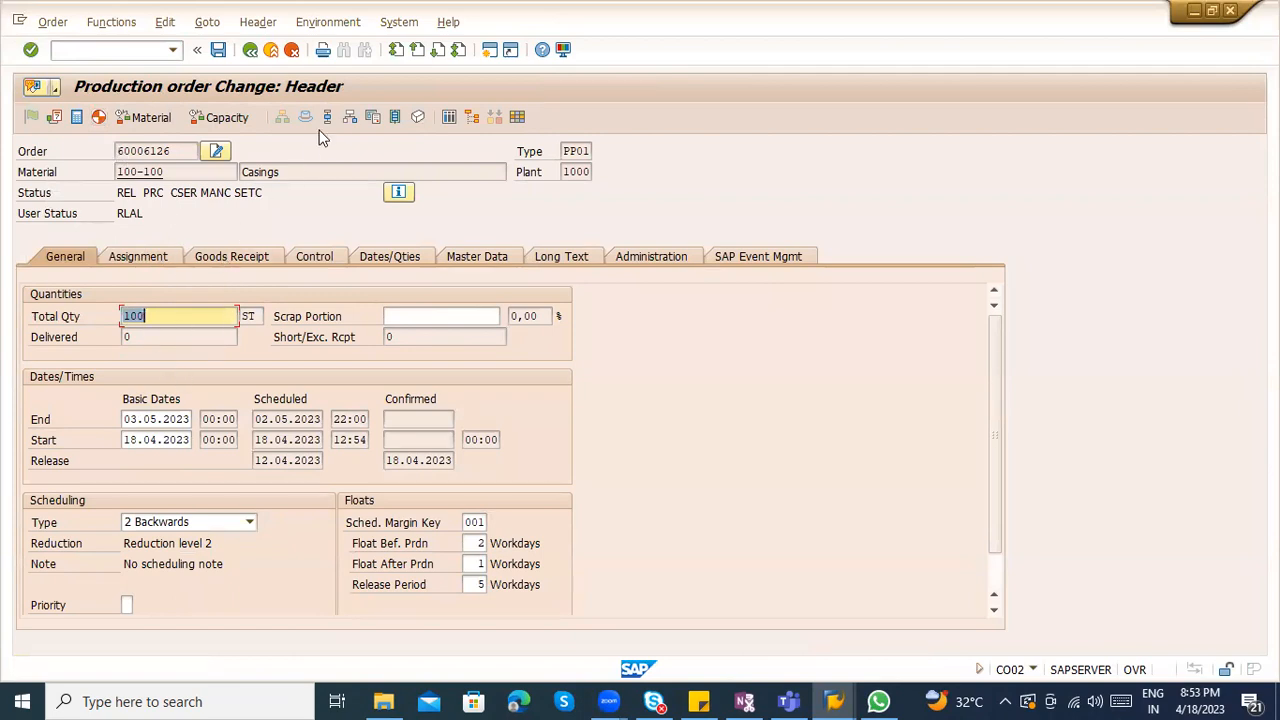
click(345, 118)
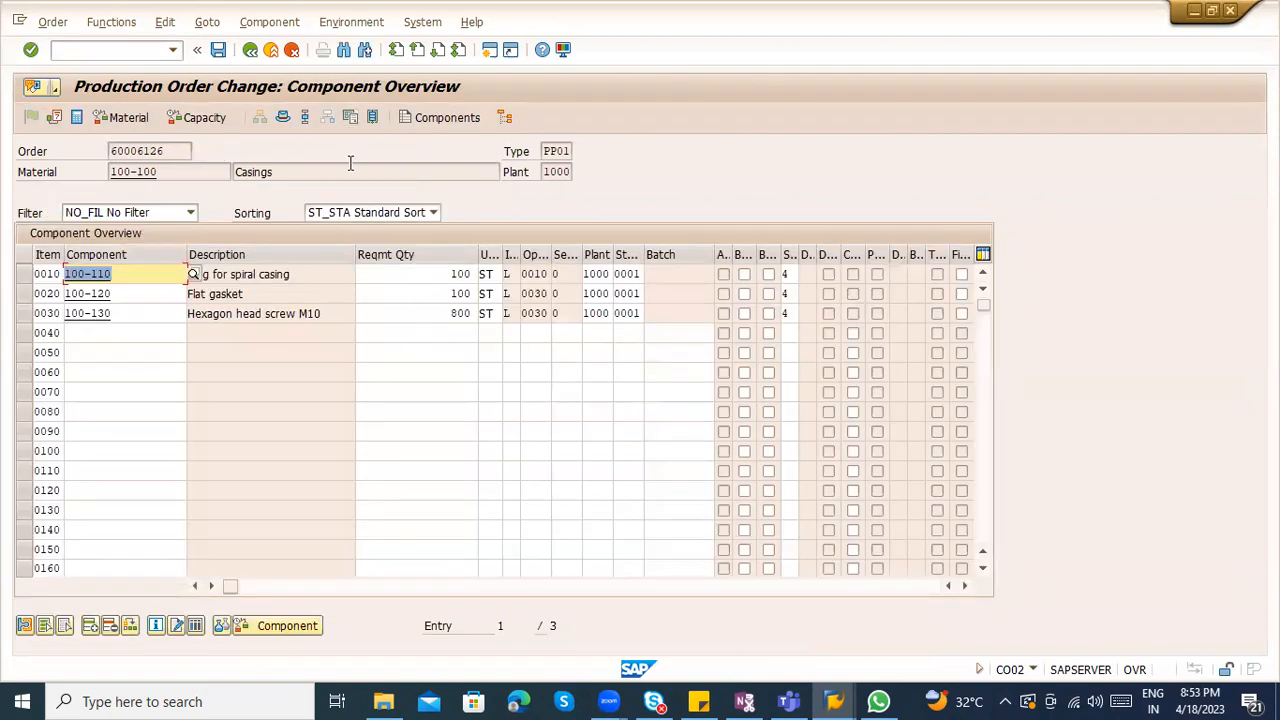
click(250, 49)
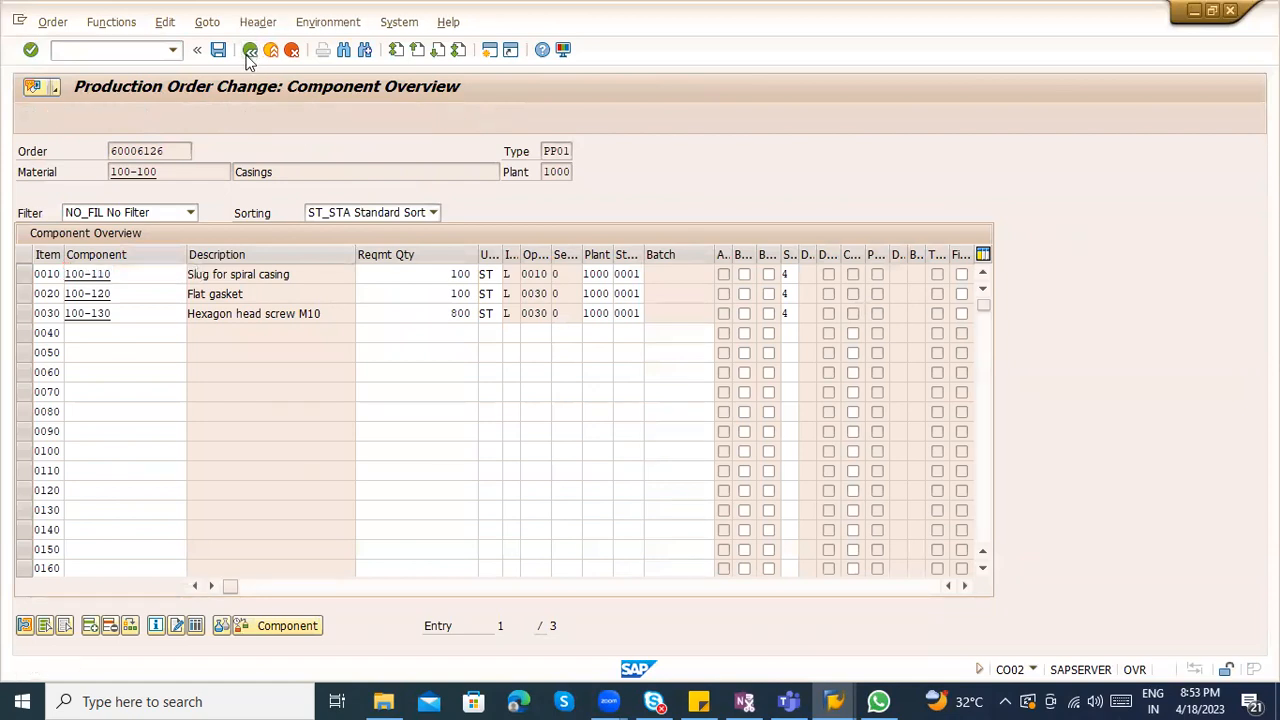
View the order's components again through the header's overview options and return to the header
click(165, 22)
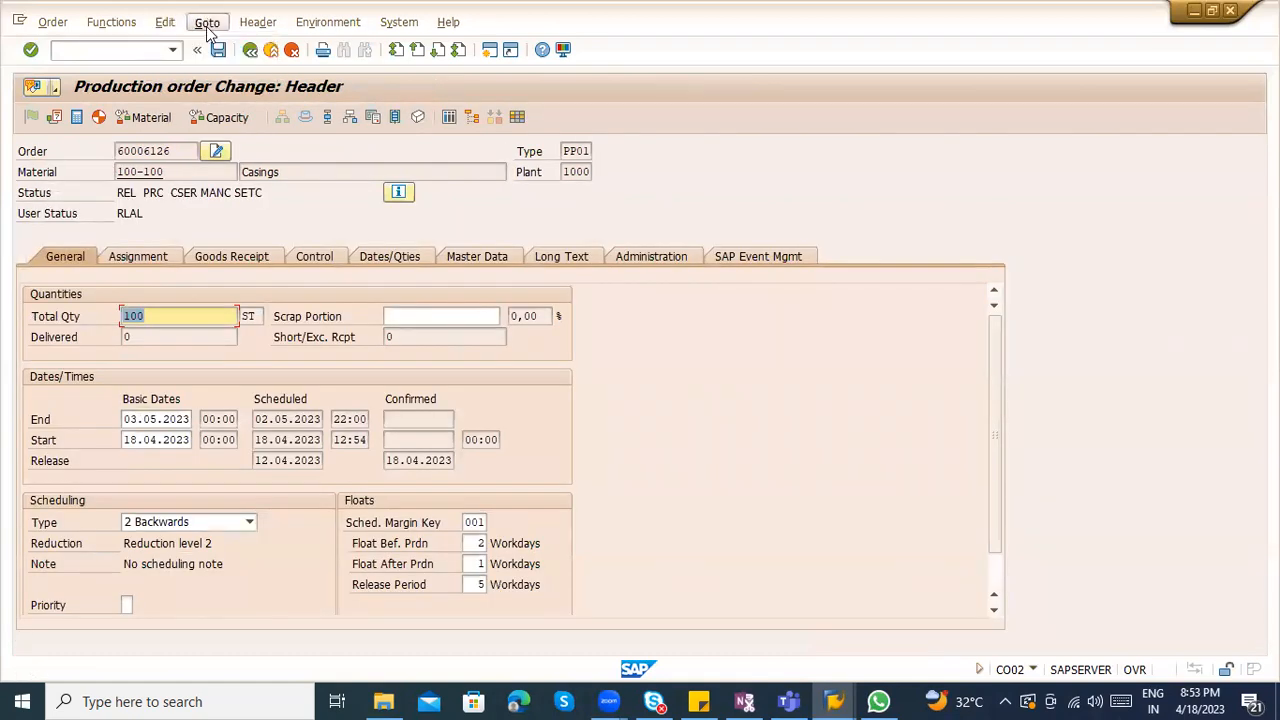
click(207, 22)
mouse_move(228, 92)
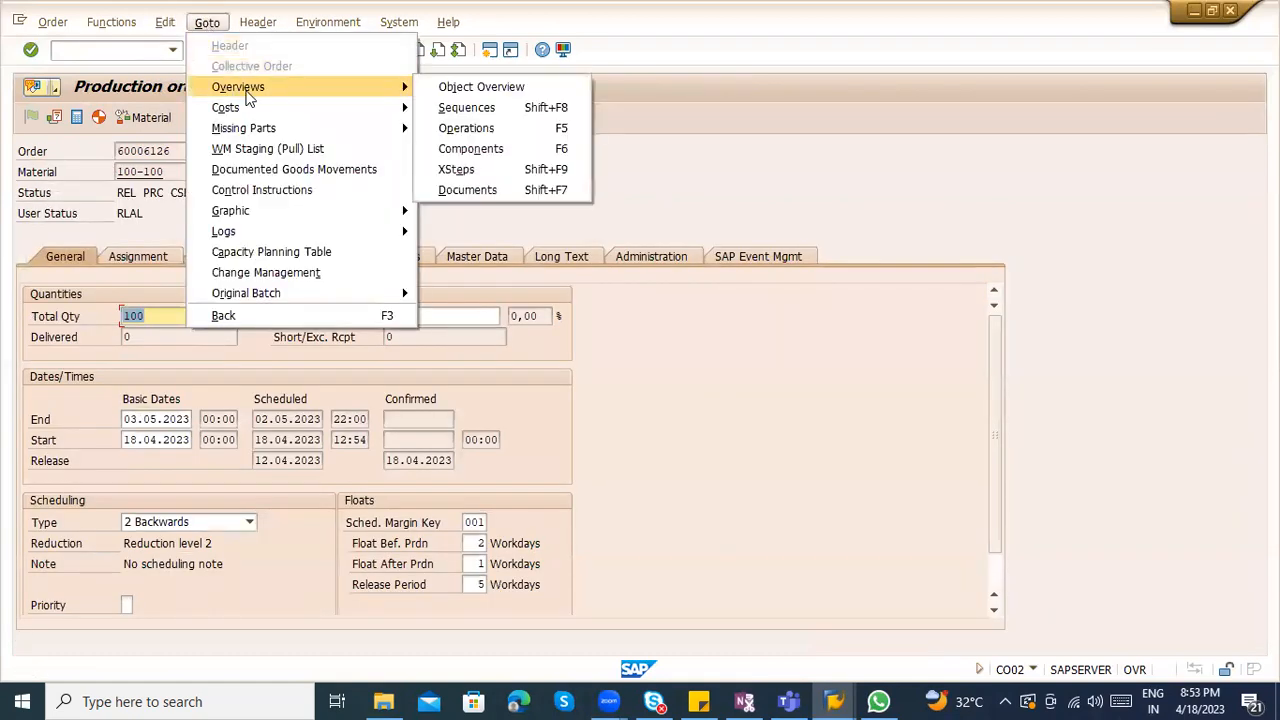
click(466, 152)
click(251, 50)
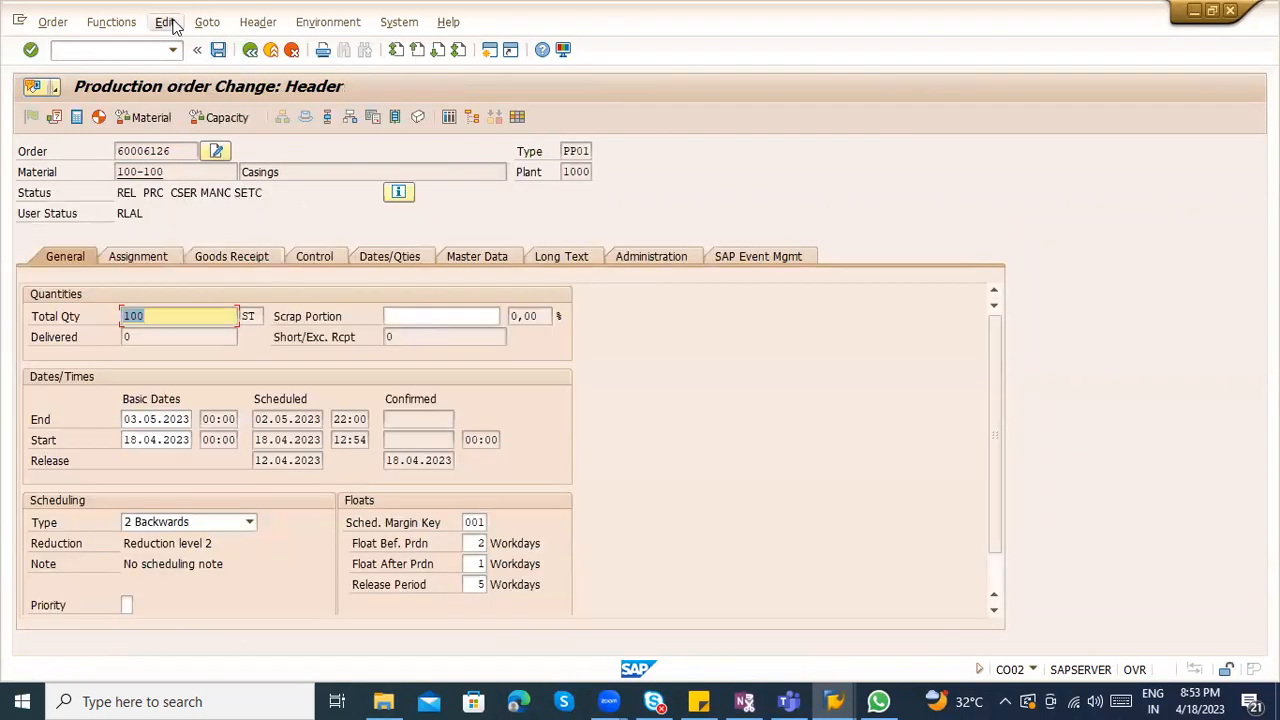
Look through the order's other available views, such as costs and missing parts, and return to the items list
click(168, 23)
click(206, 22)
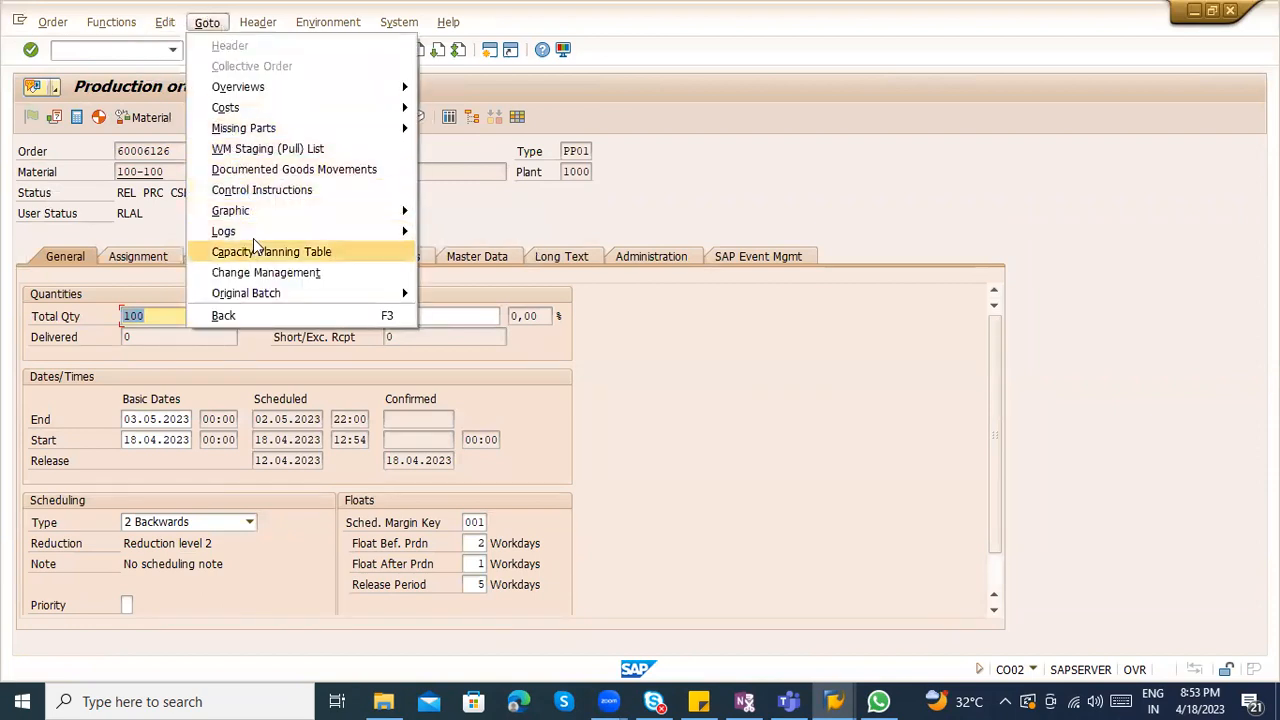
mouse_move(273, 290)
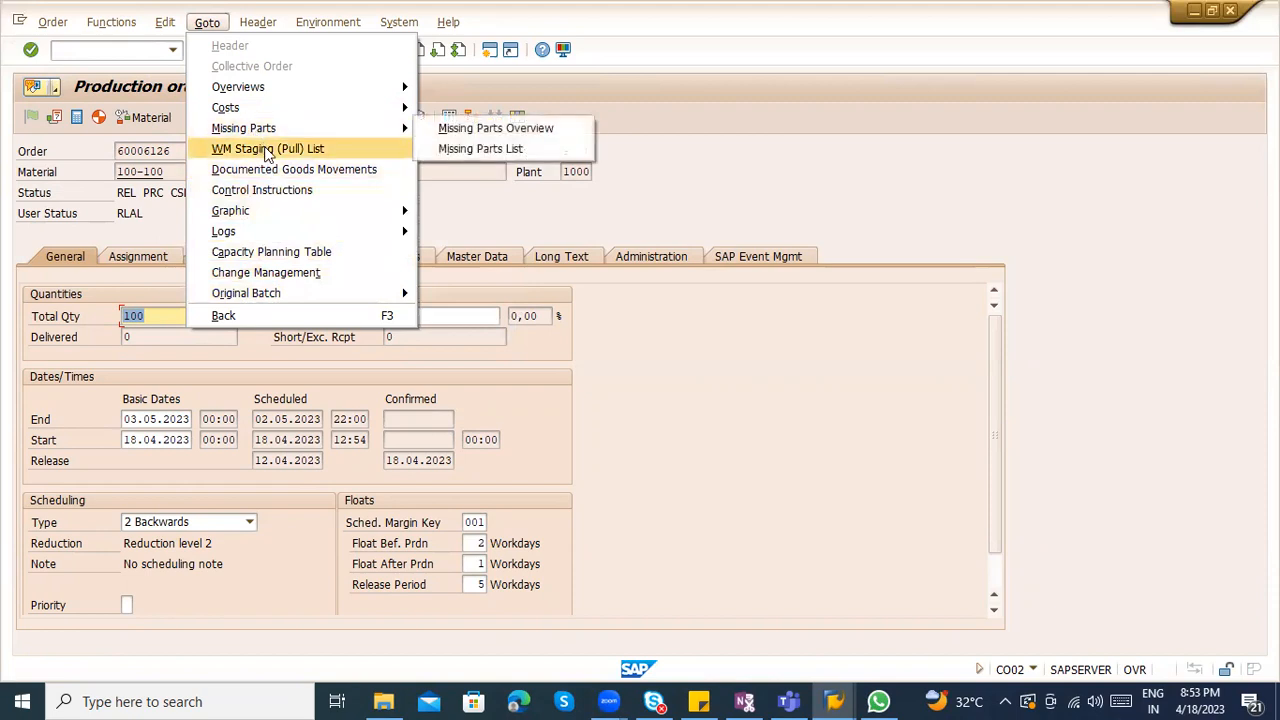
mouse_move(268, 131)
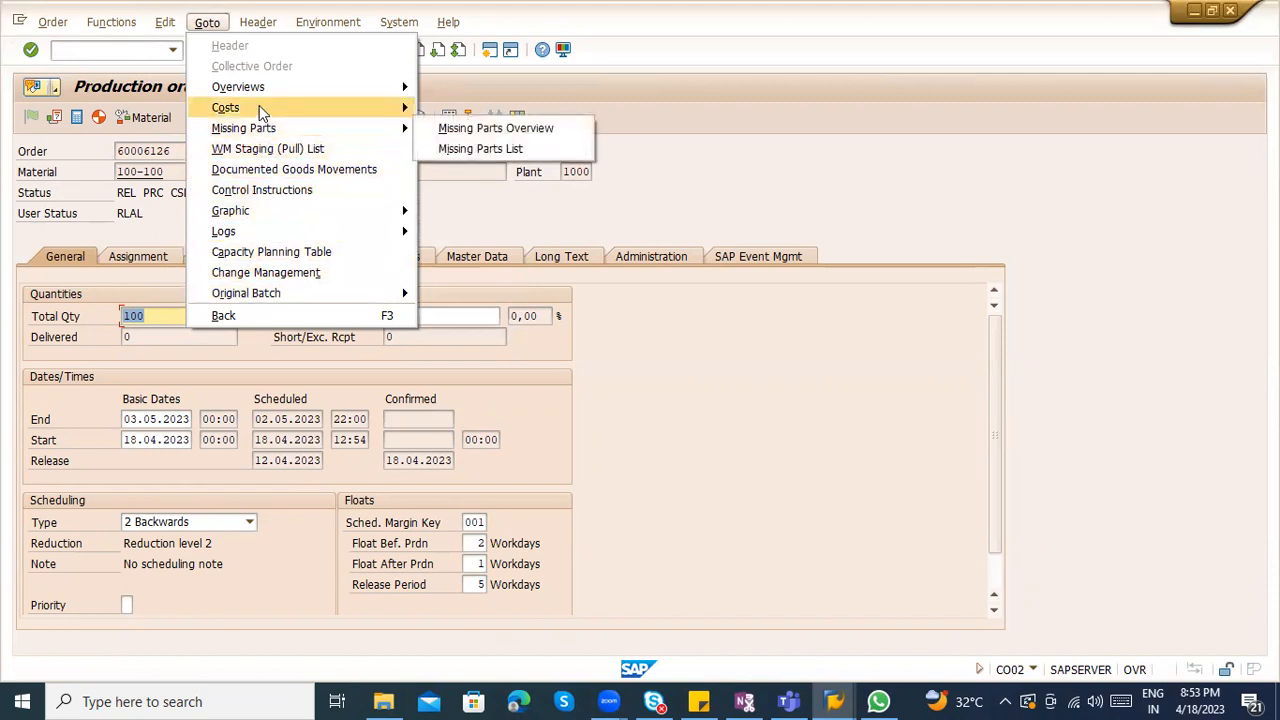
click(135, 148)
click(250, 50)
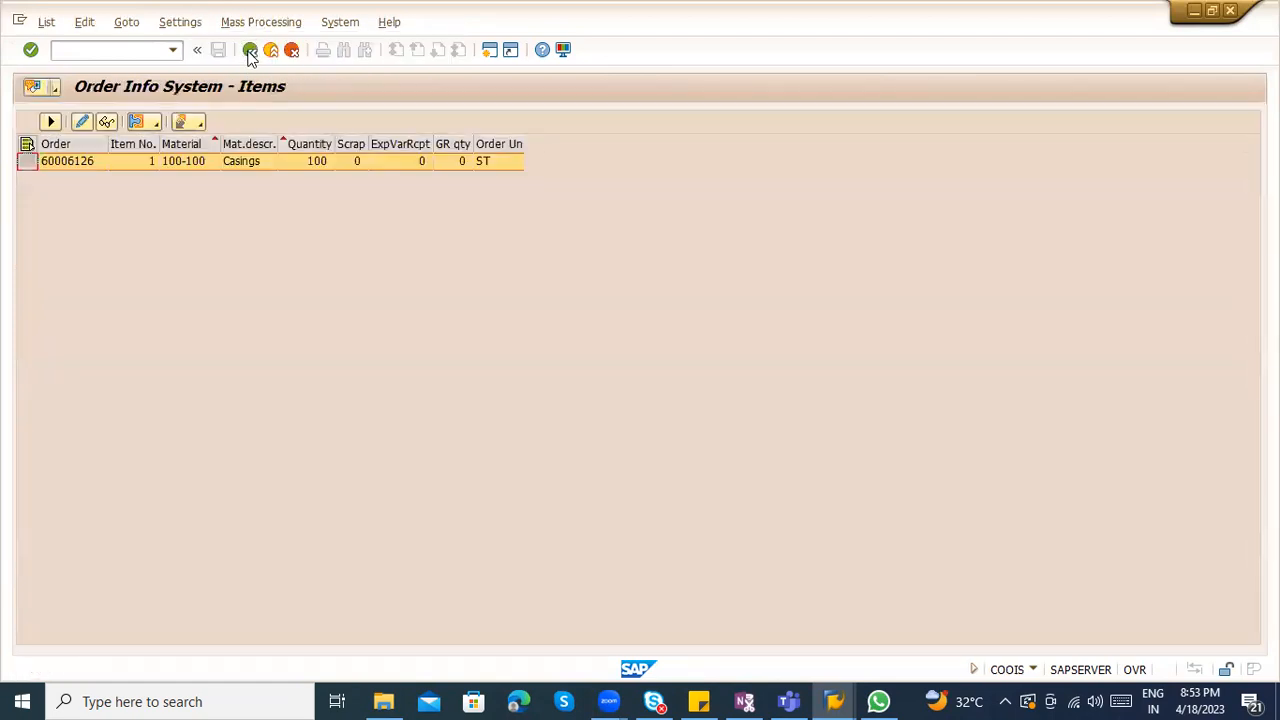
Run the PPIOR000 Confirmations list for the same production order and dismiss the information message
click(250, 50)
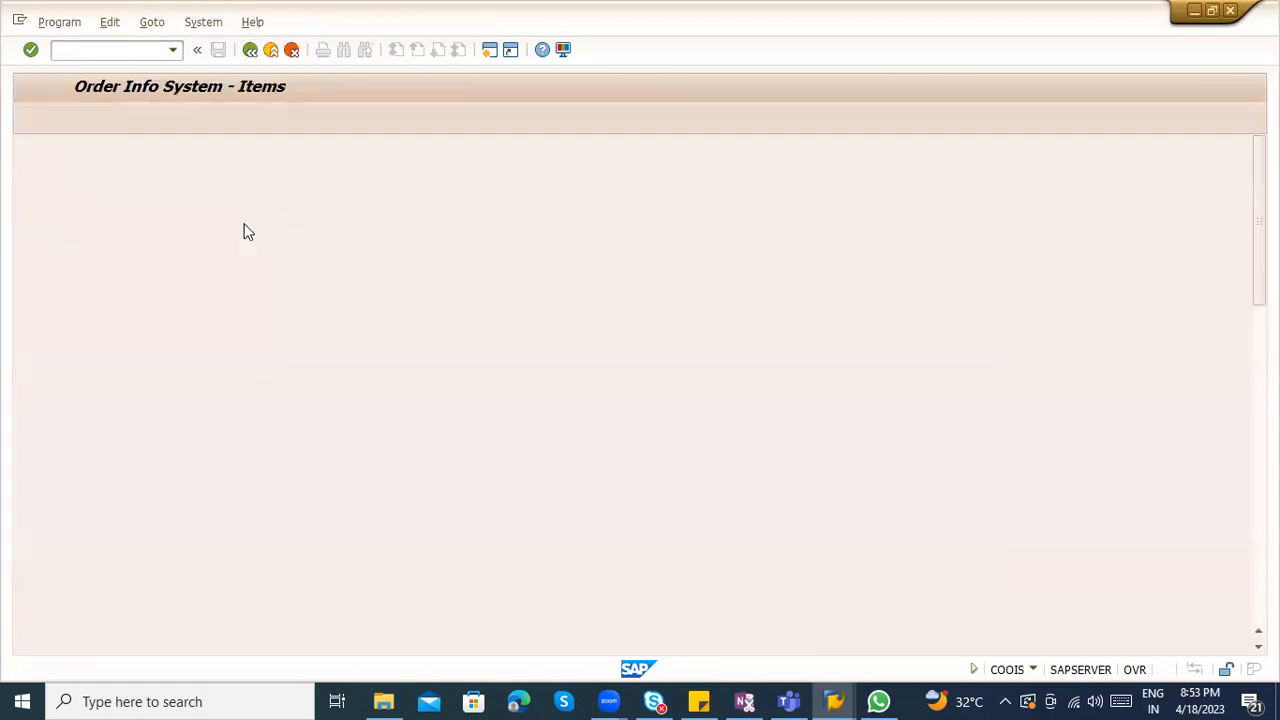
click(212, 150)
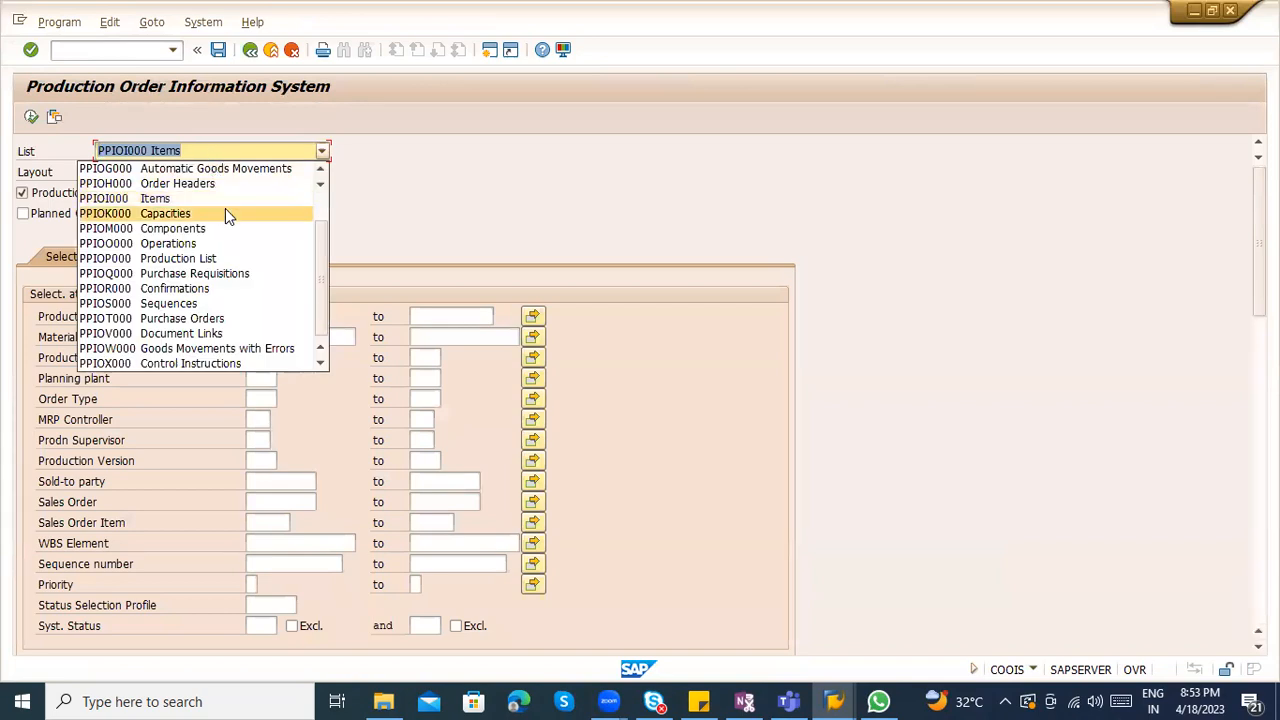
click(229, 287)
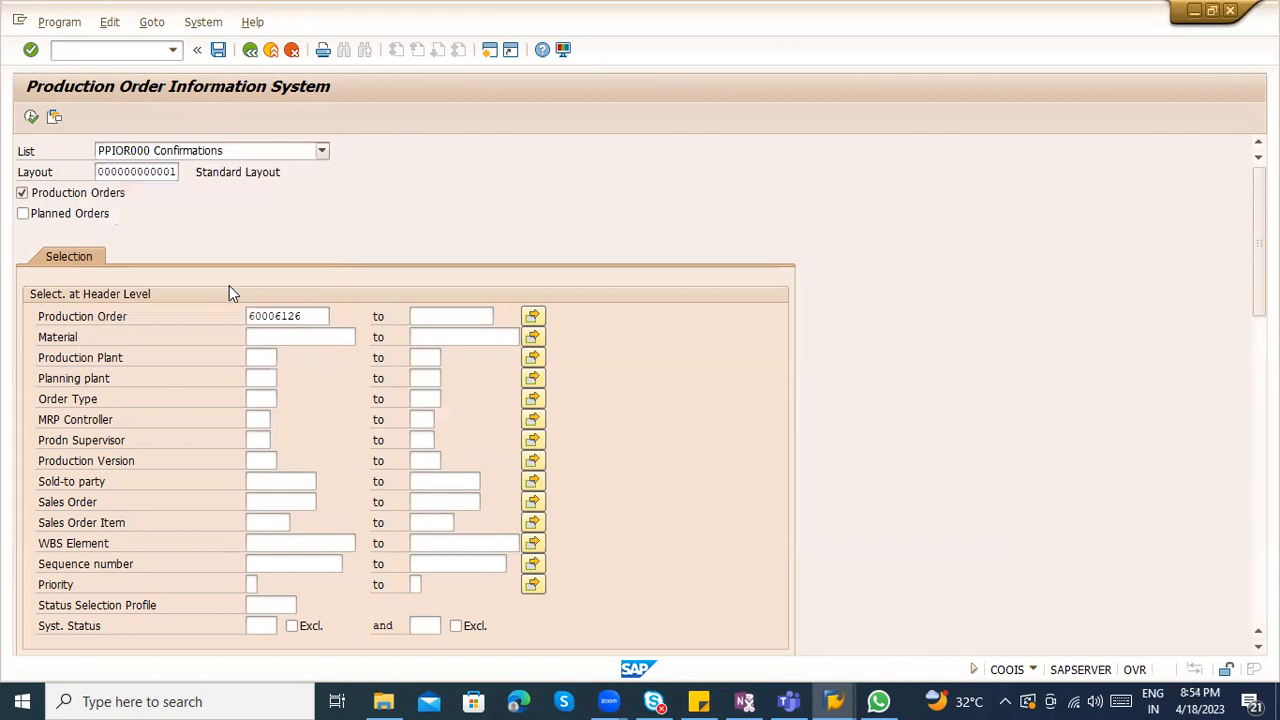
click(31, 118)
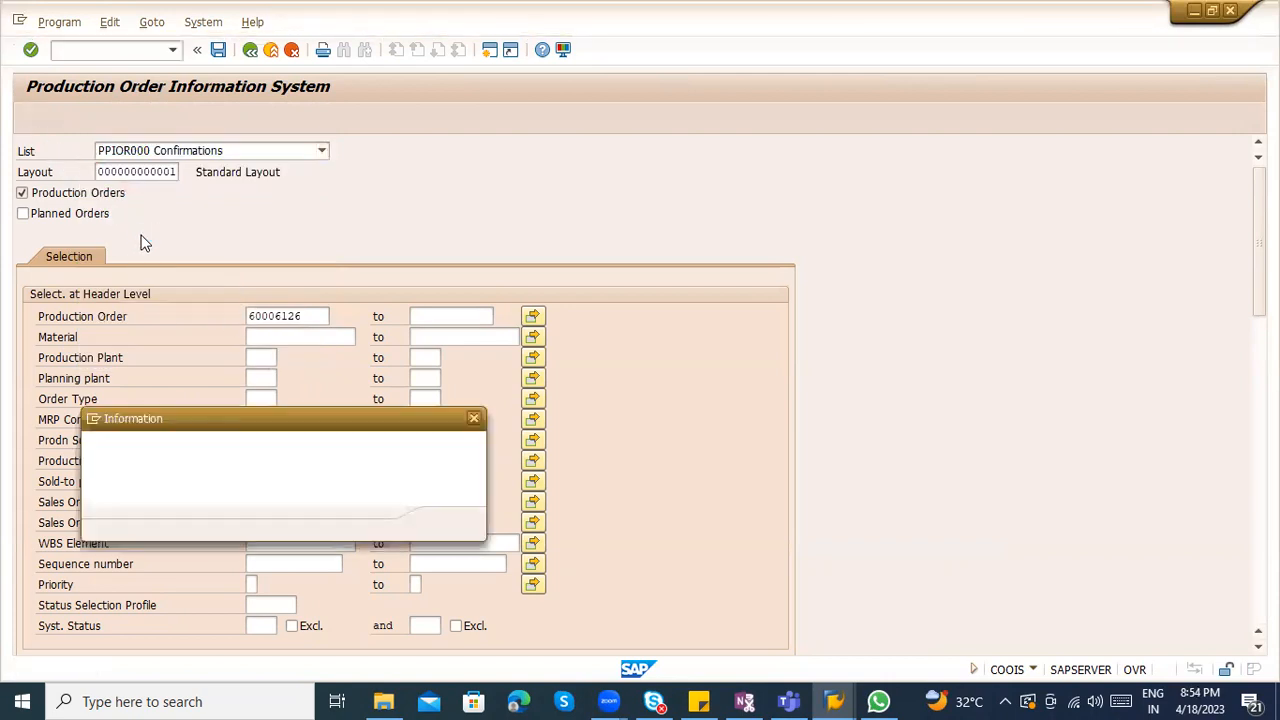
click(446, 524)
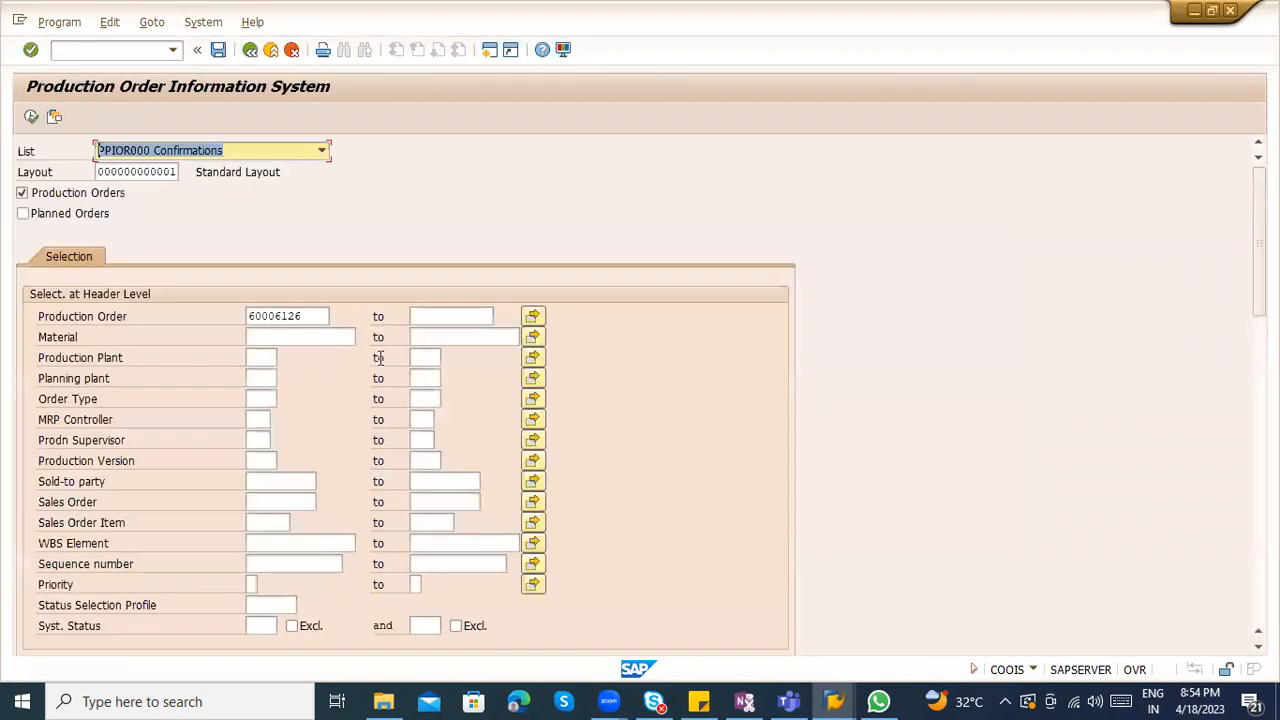
Leave the order information system, start the CO11N time ticket confirmation and enter the production order number
click(119, 49)
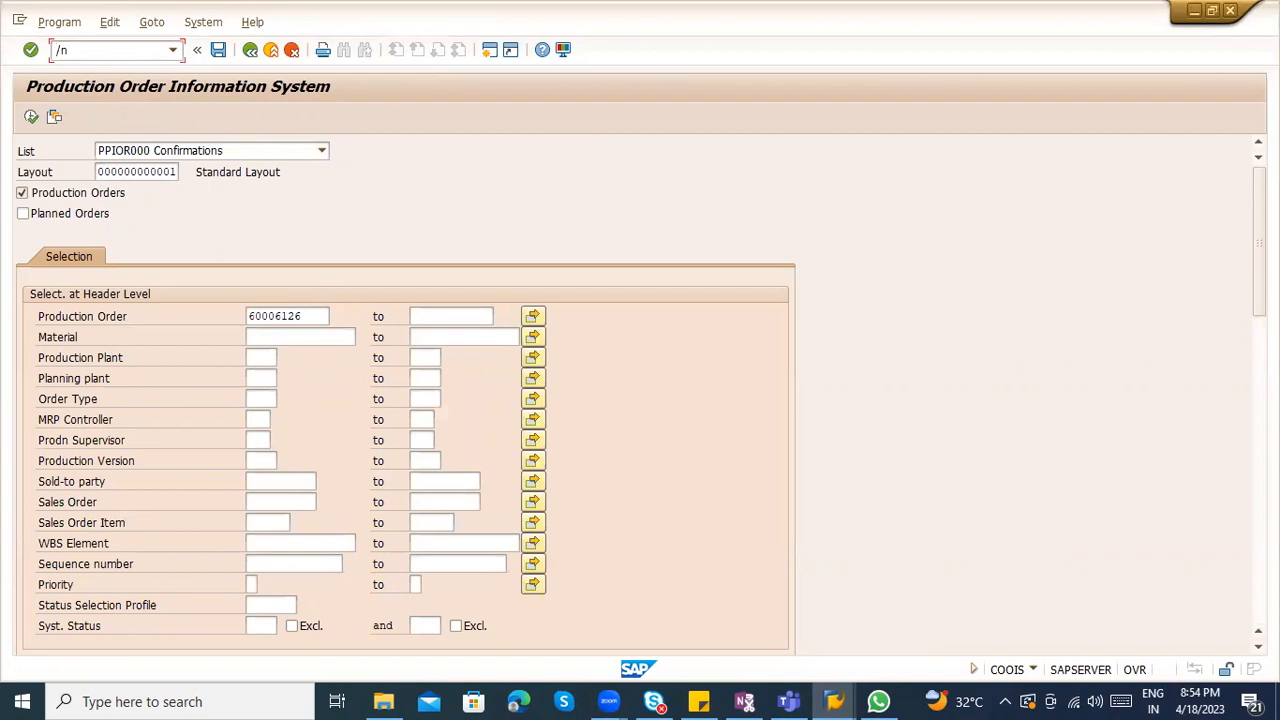
key(Return)
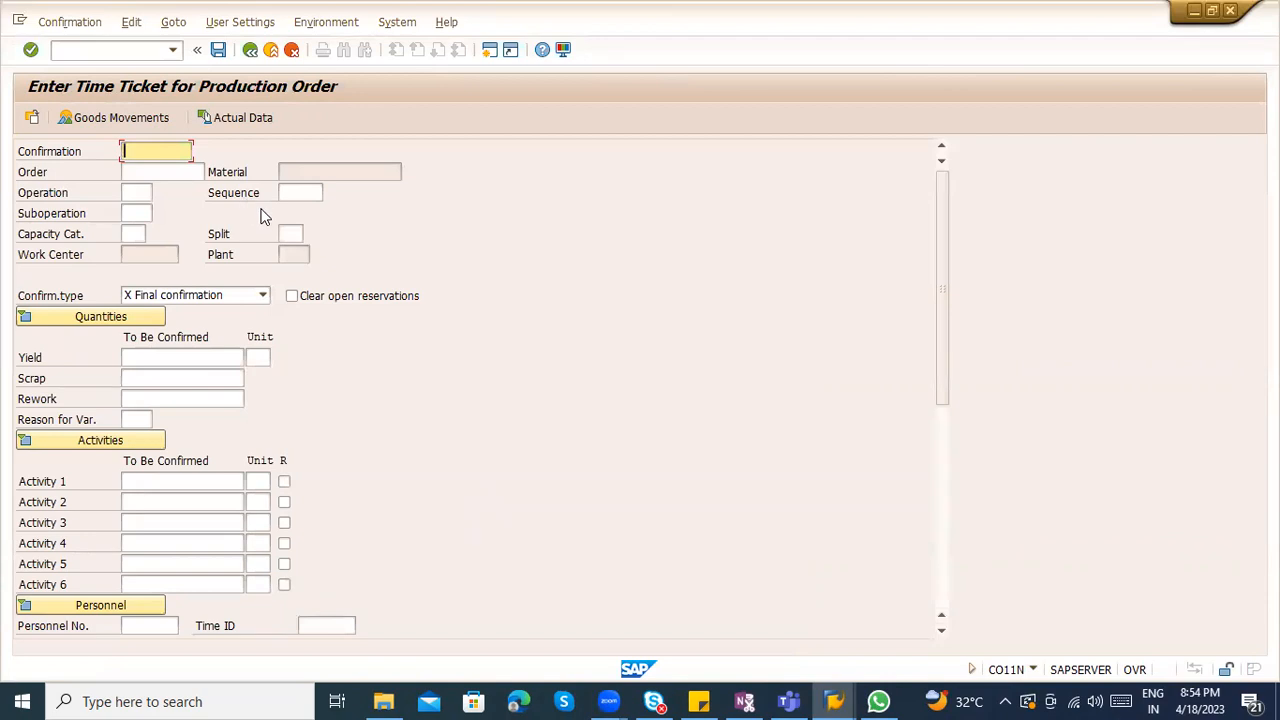
click(182, 173)
text(10004220)
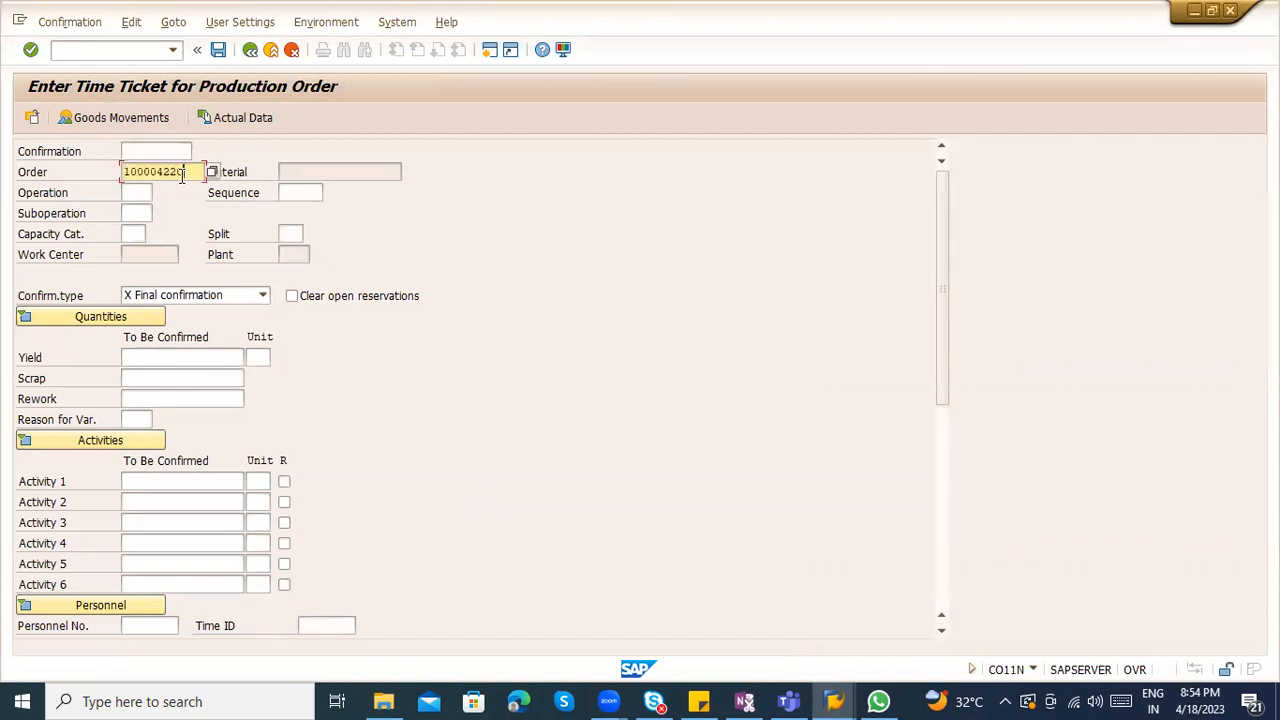
Start MIGO in another session and display material document 66084
key(F3)
text(migo)
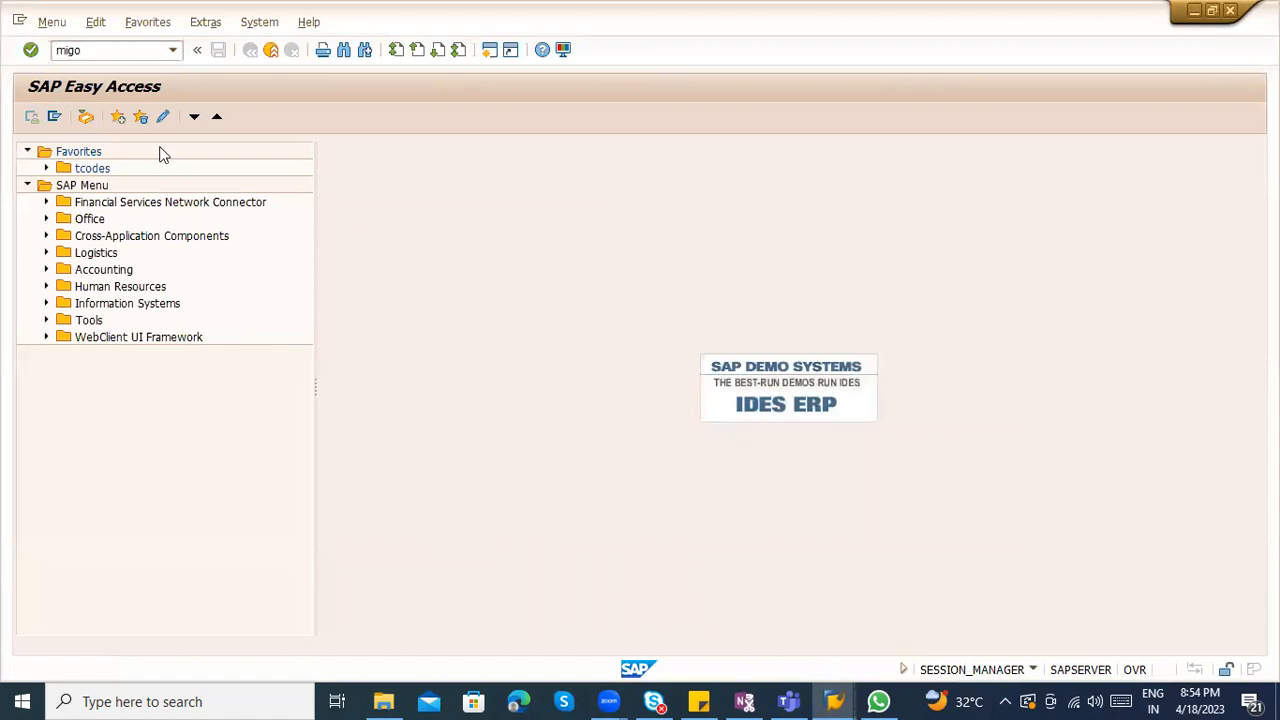
key(Return)
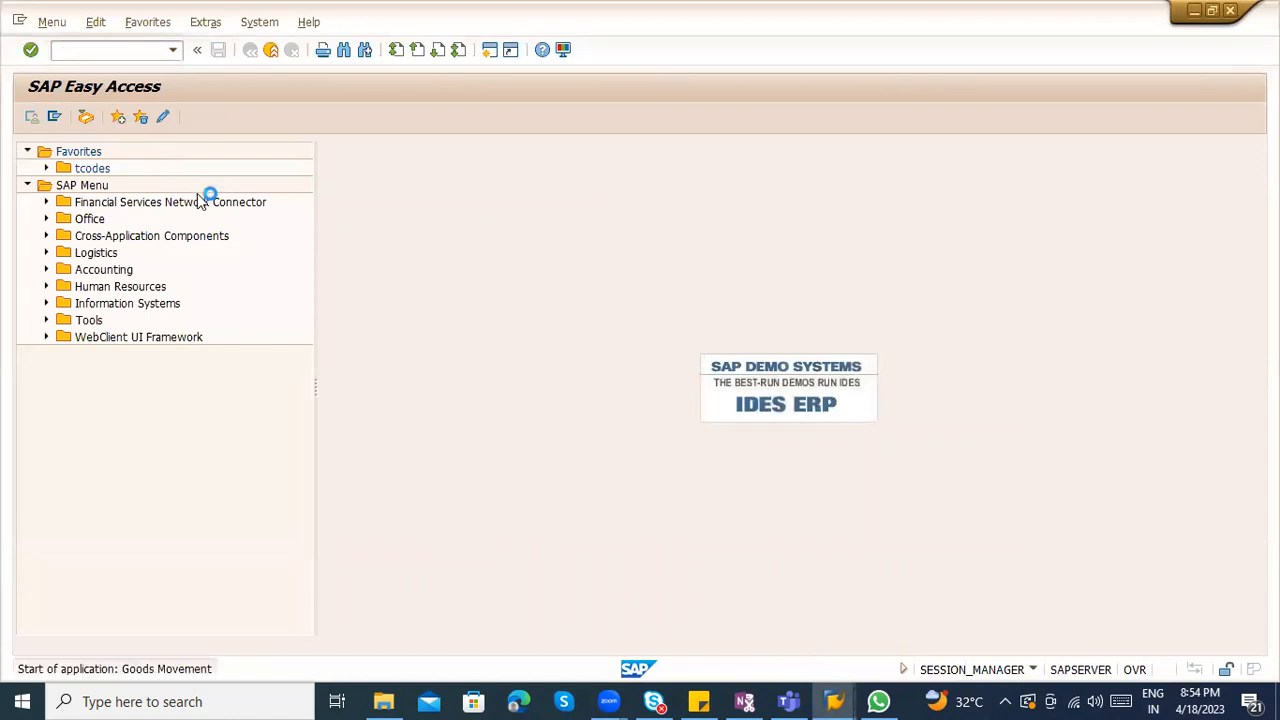
click(261, 152)
click(258, 152)
key(Return)
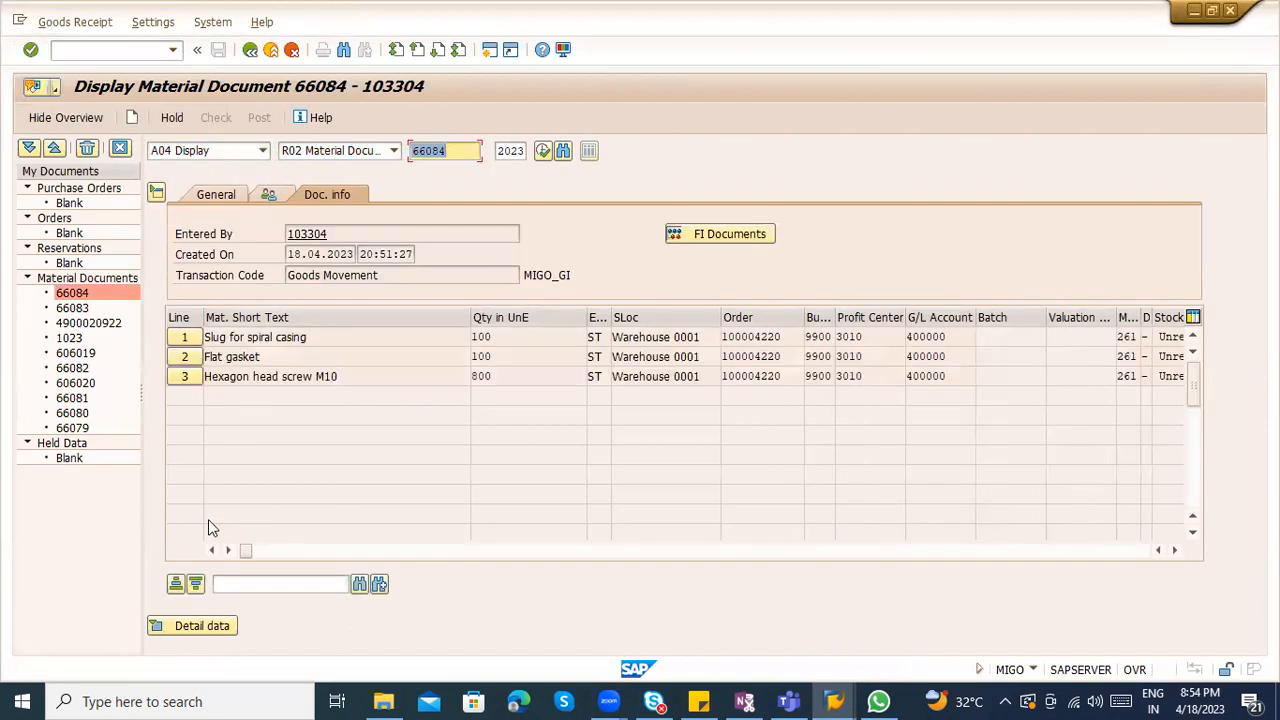
Open the first item's details, check its reservation and copy the order number from its account assignment
click(176, 630)
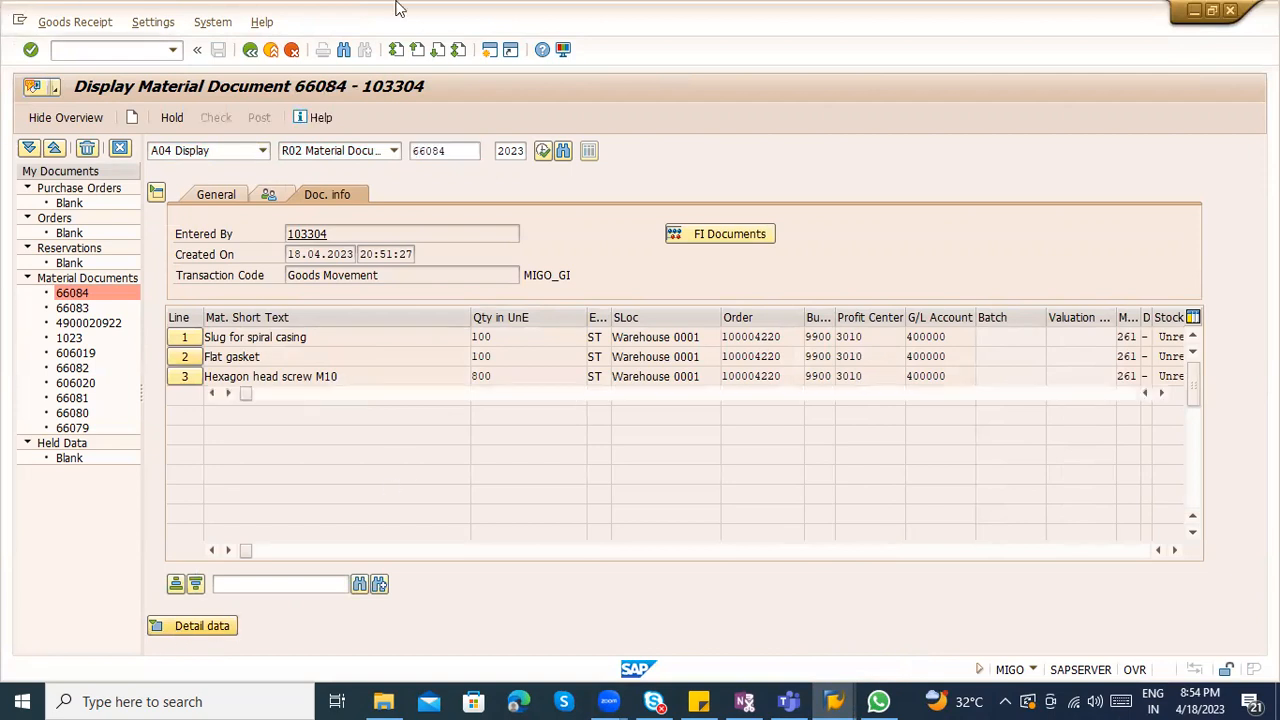
click(425, 465)
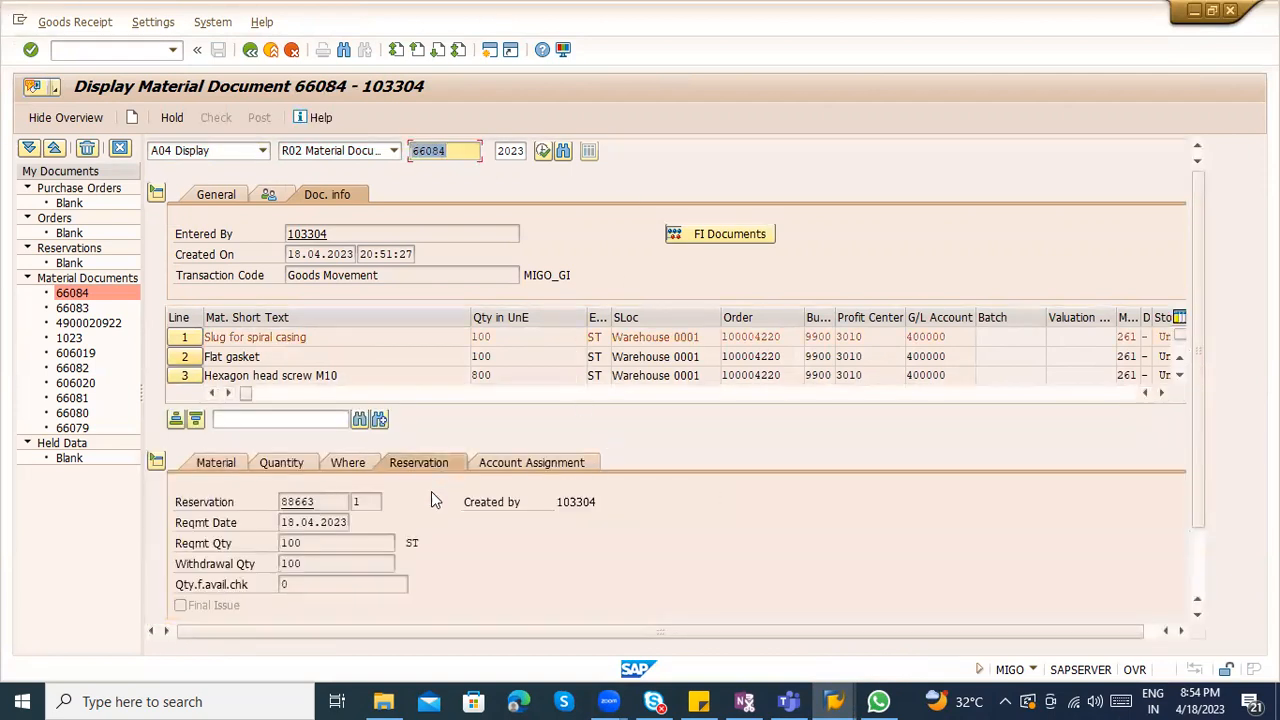
click(296, 503)
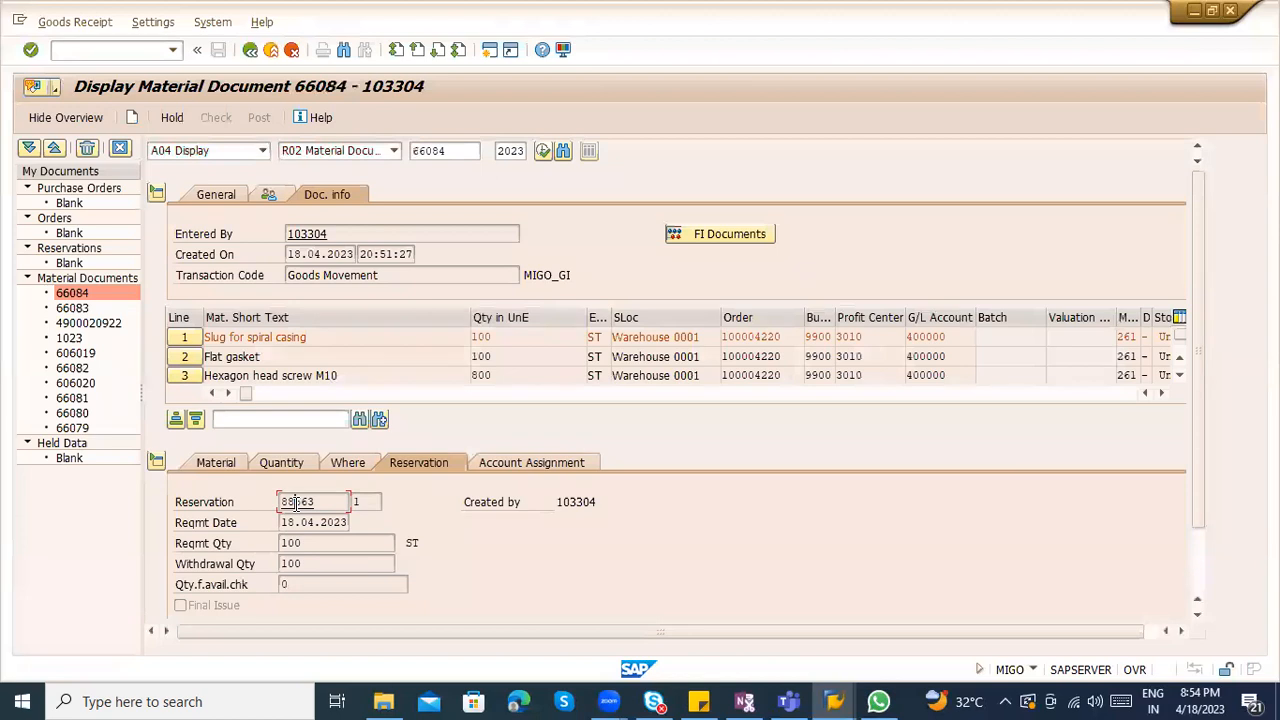
click(577, 462)
click(330, 583)
drag(341, 583, 265, 581)
key(ctrl+c)
Return to the time ticket session and load the confirmation data for the entered production order
click(834, 701)
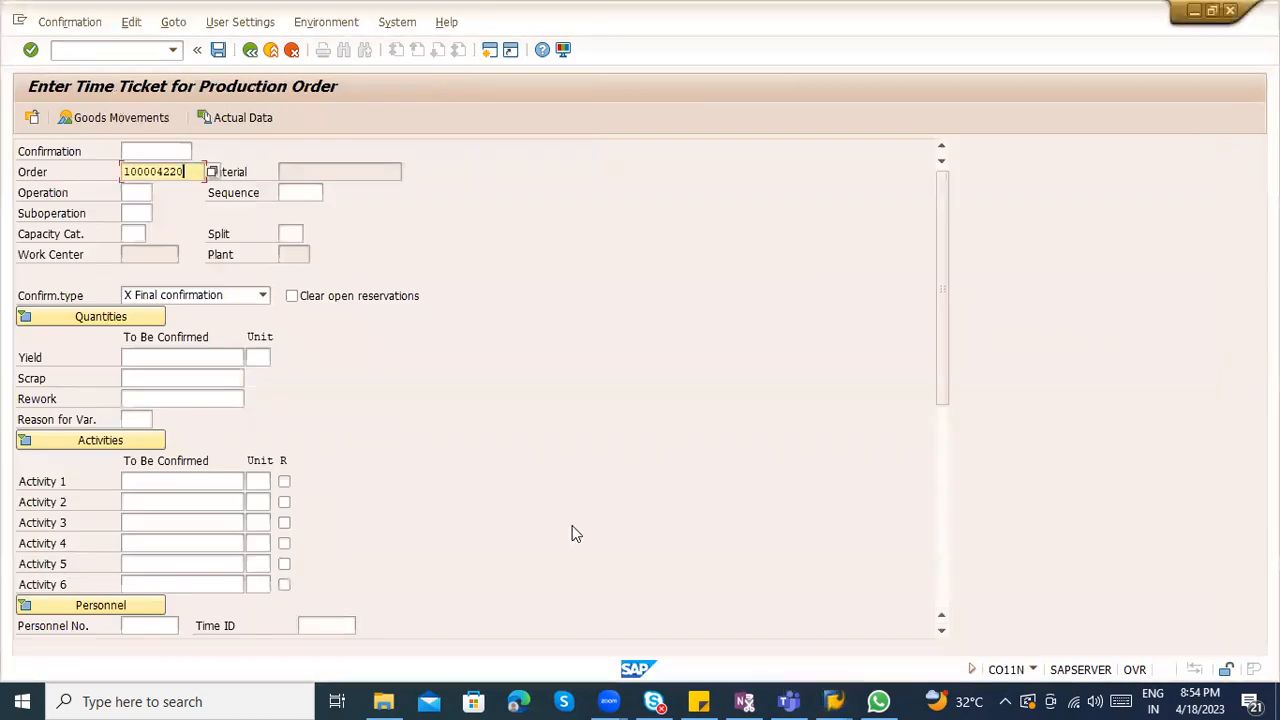
key(alt+Tab)
key(alt+Tab)
key(Return)
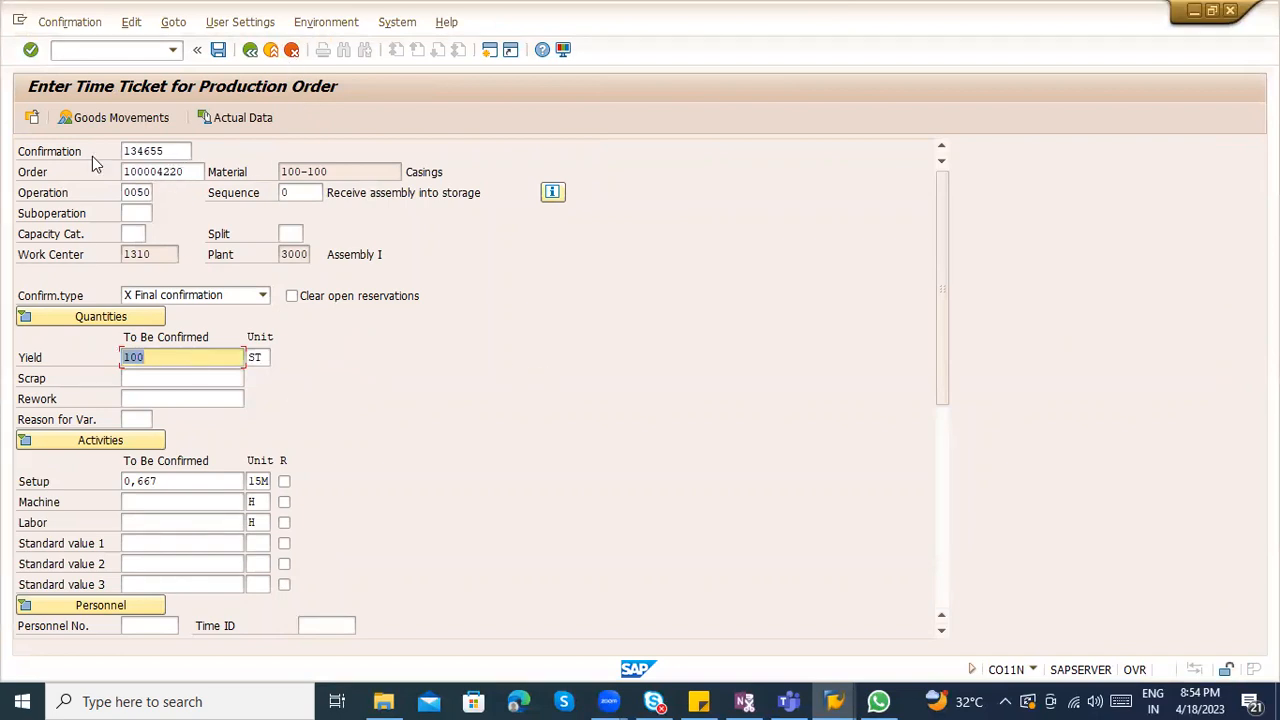
In the confirmation's goods movements, set storage location 0001 for materials 100-120 and 100-130
click(105, 116)
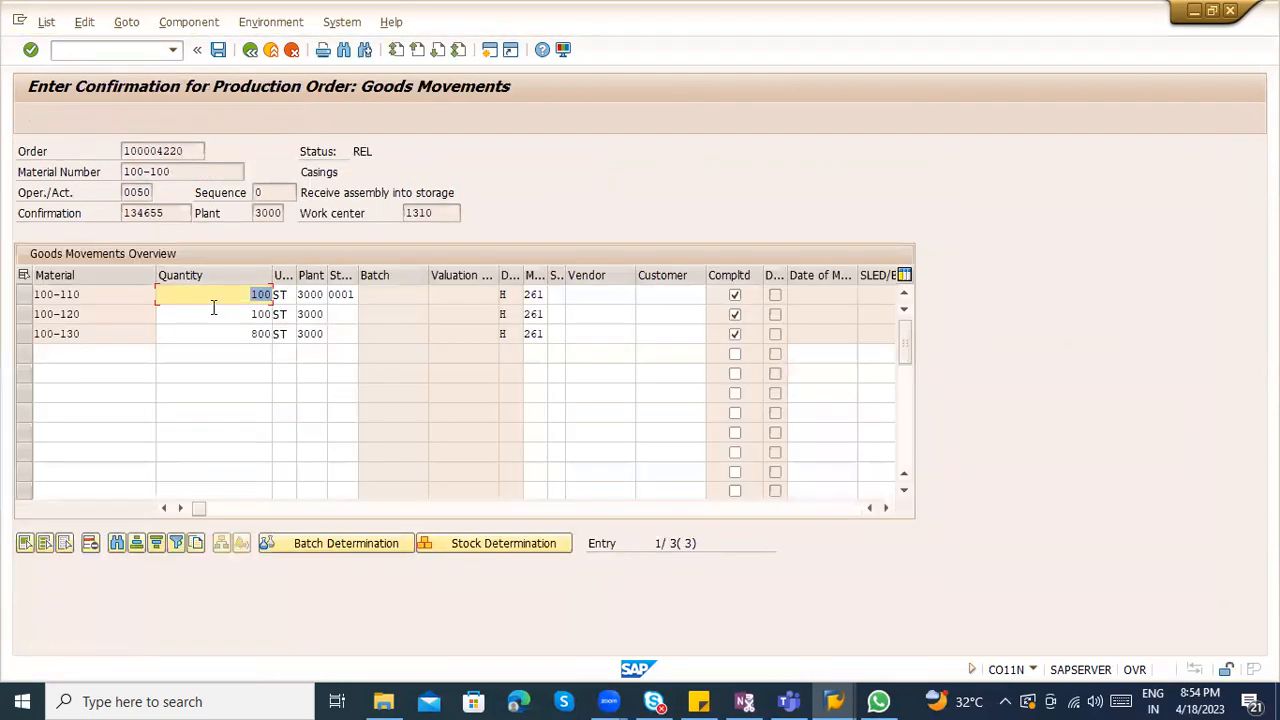
click(213, 312)
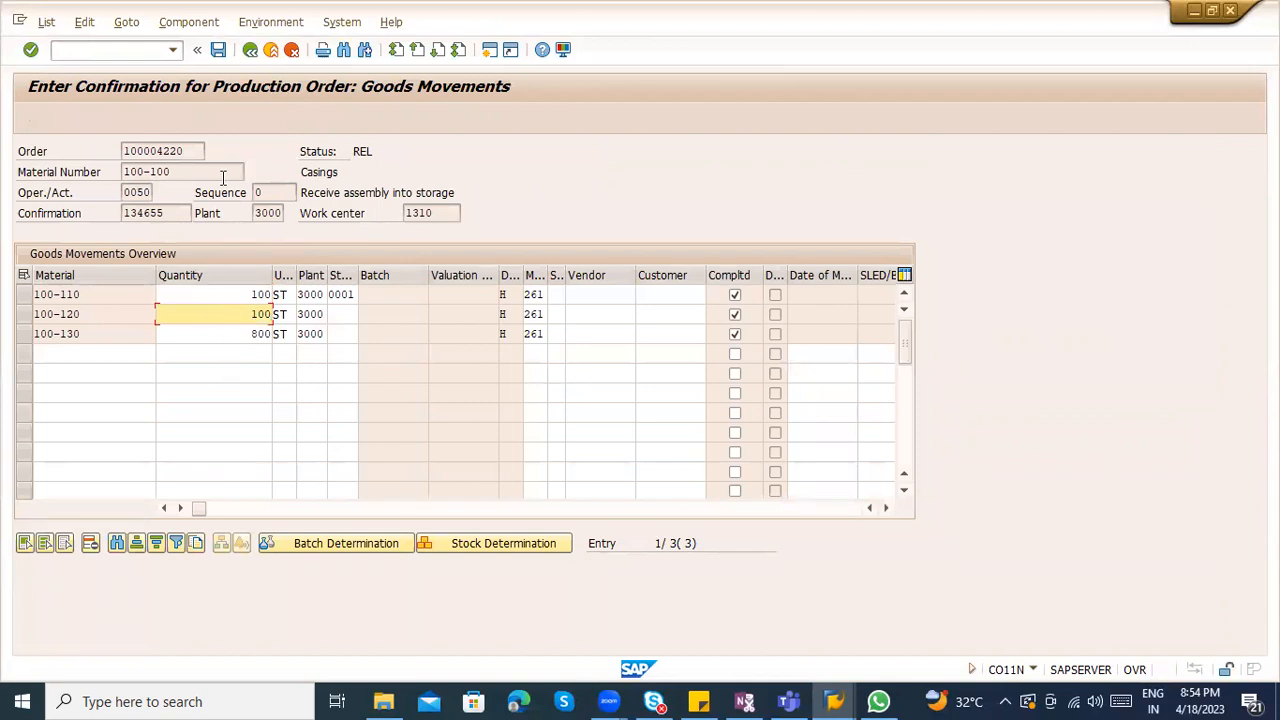
click(349, 313)
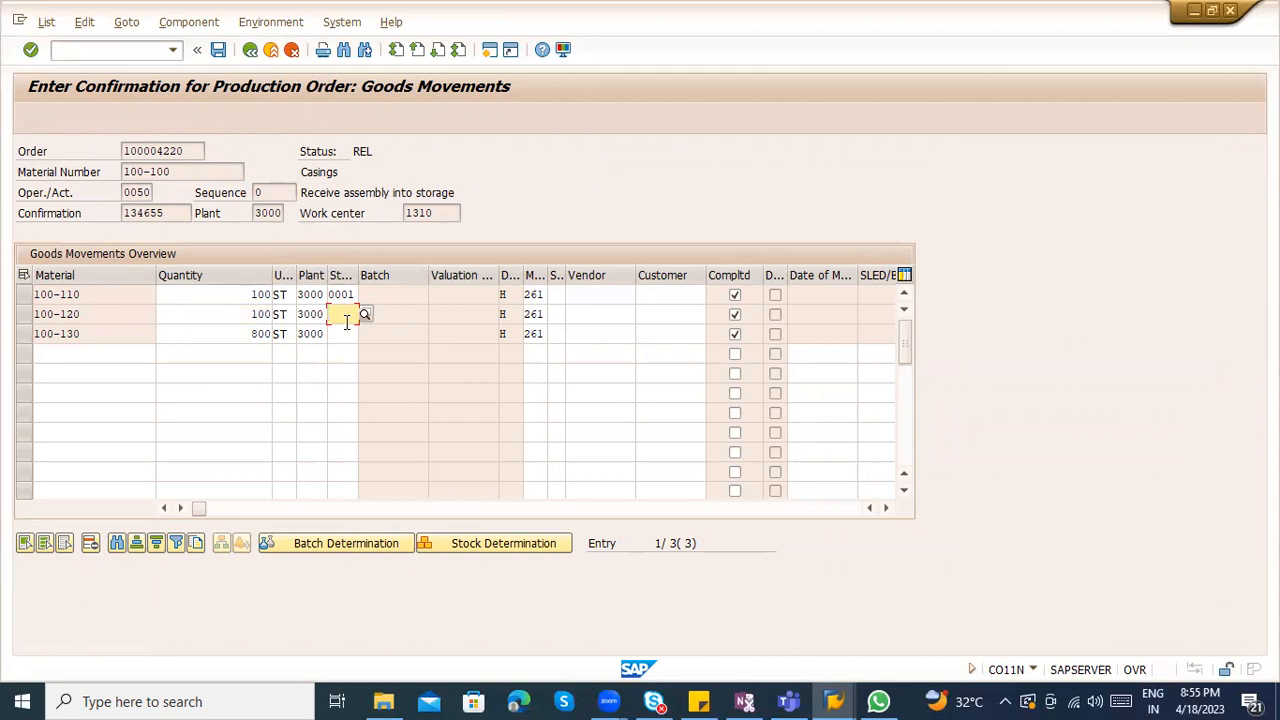
text(0001)
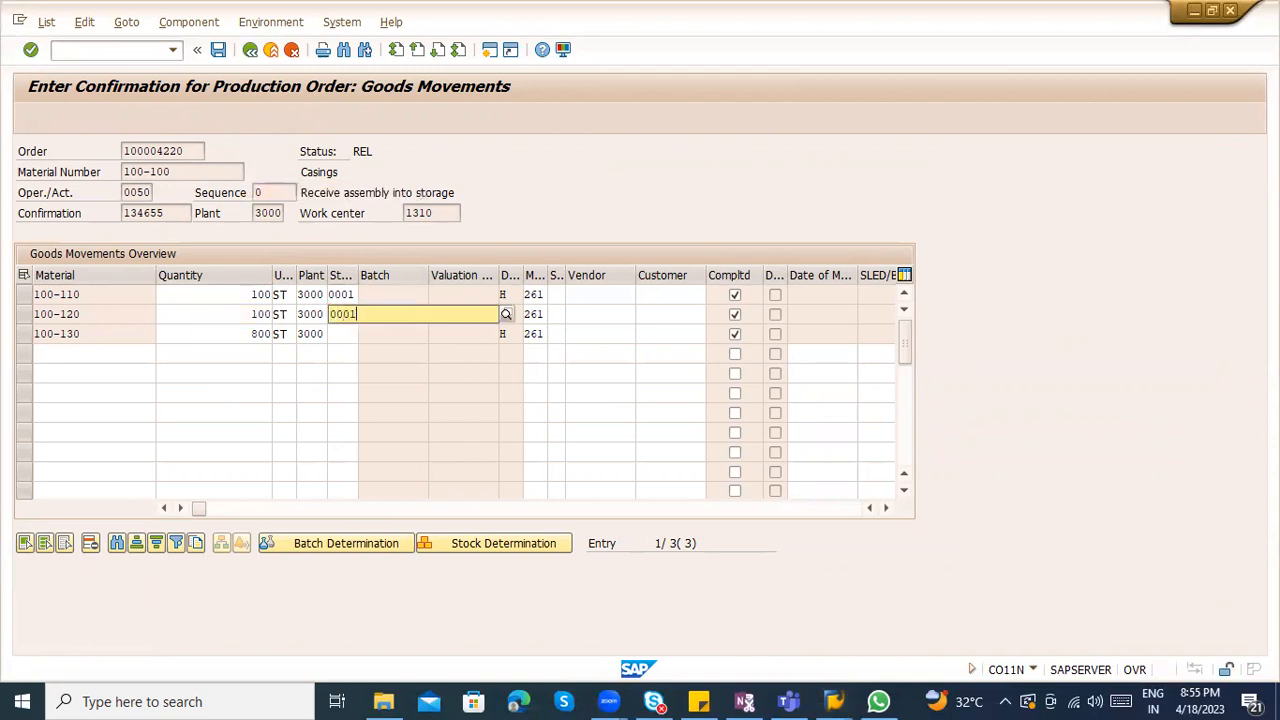
key(Return)
click(343, 326)
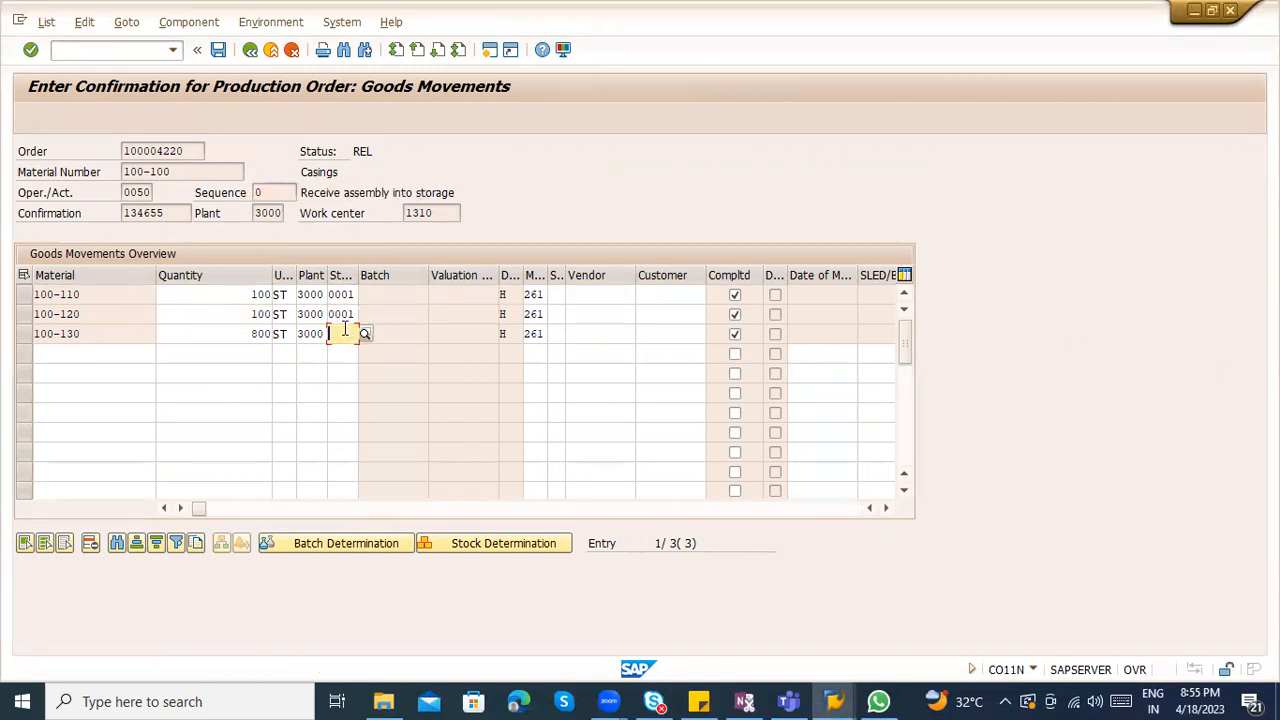
text(0001)
key(Return)
Select all three component lines, save the confirmation and continue past the actual cost error log
click(24, 298)
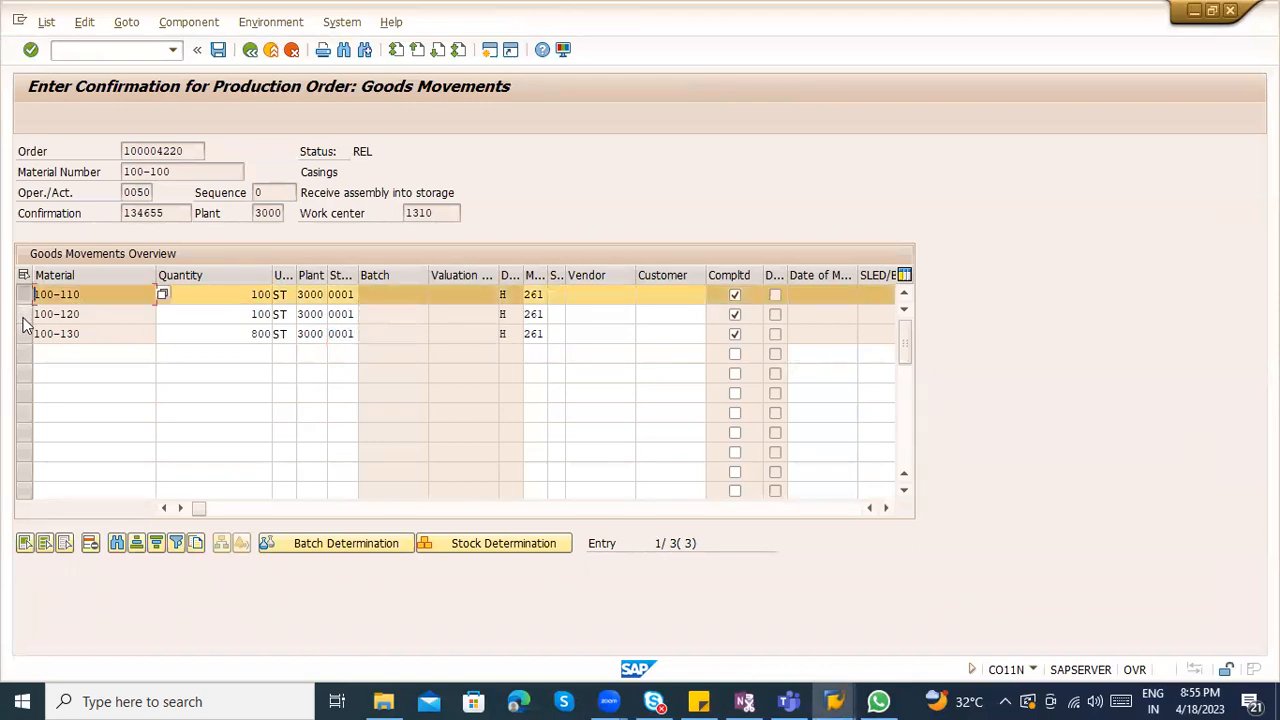
click(25, 317)
click(24, 338)
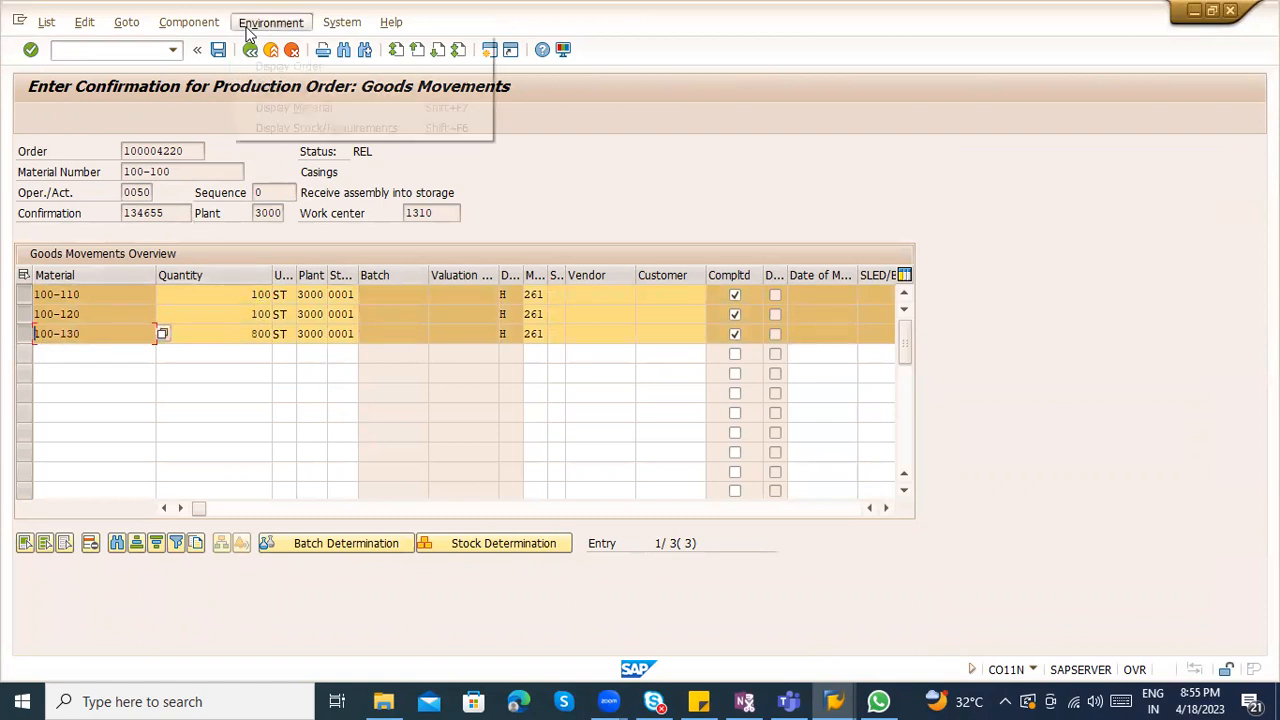
mouse_move(201, 29)
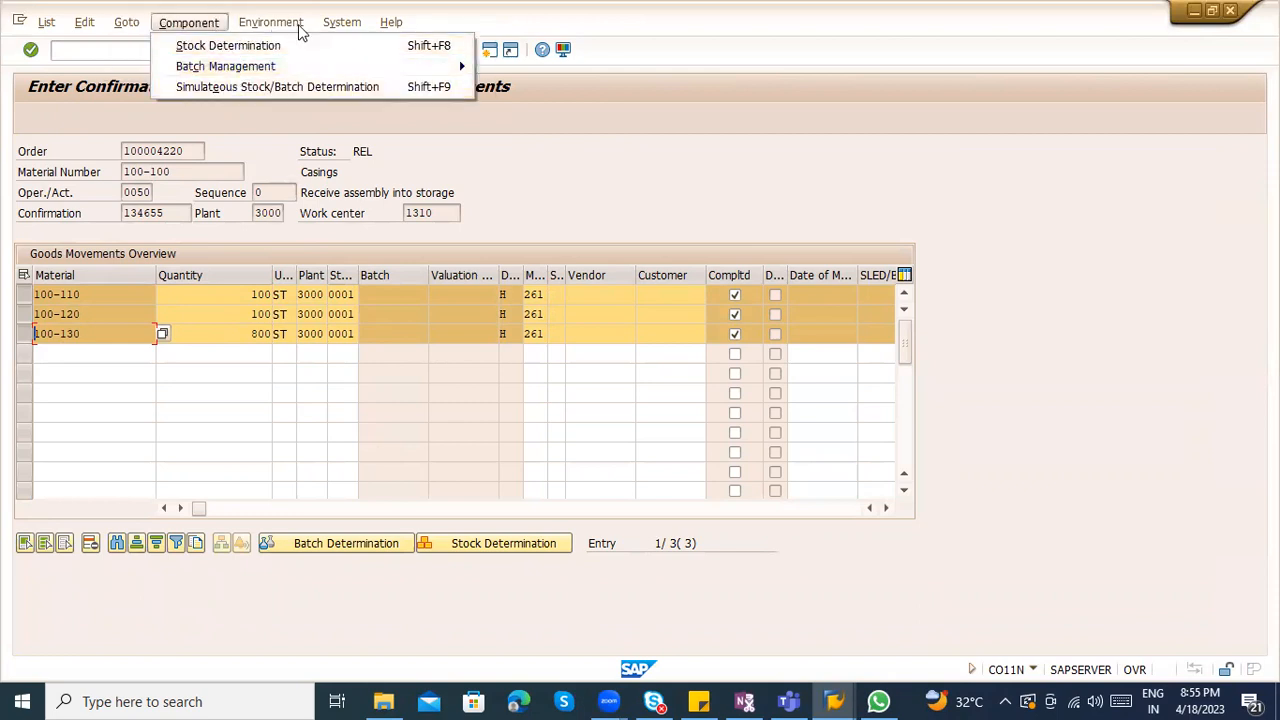
click(218, 50)
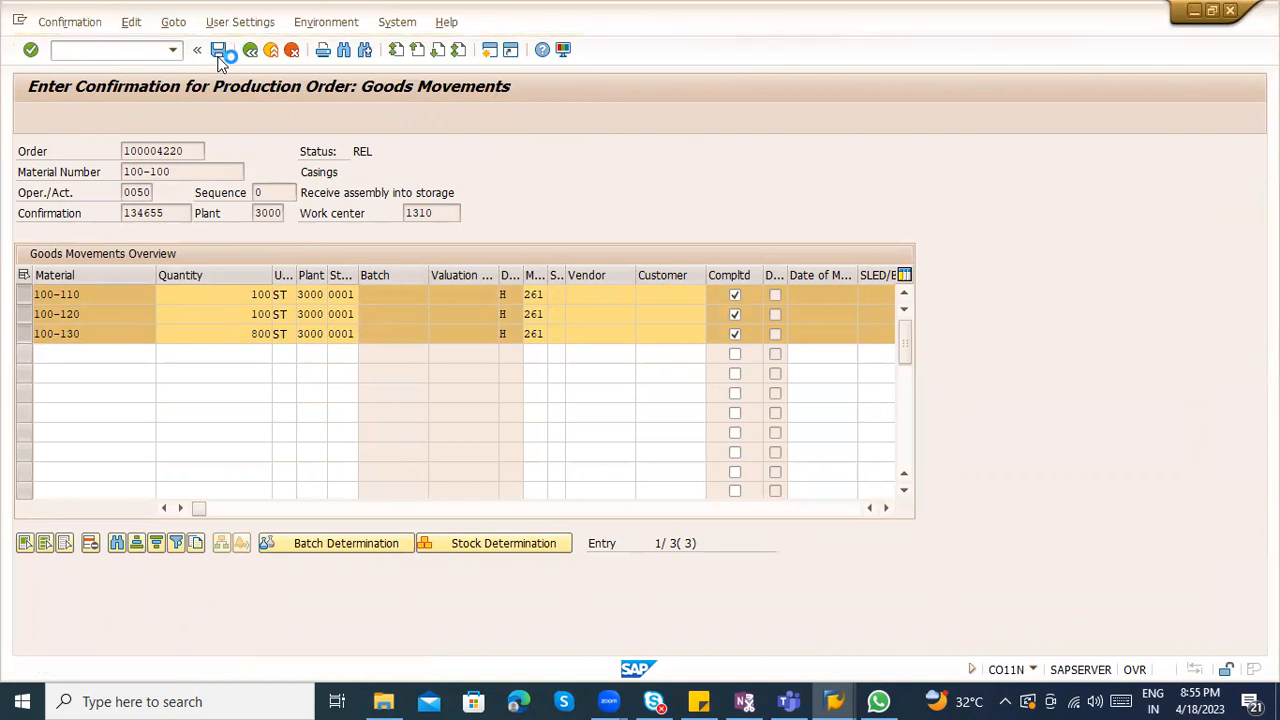
click(242, 410)
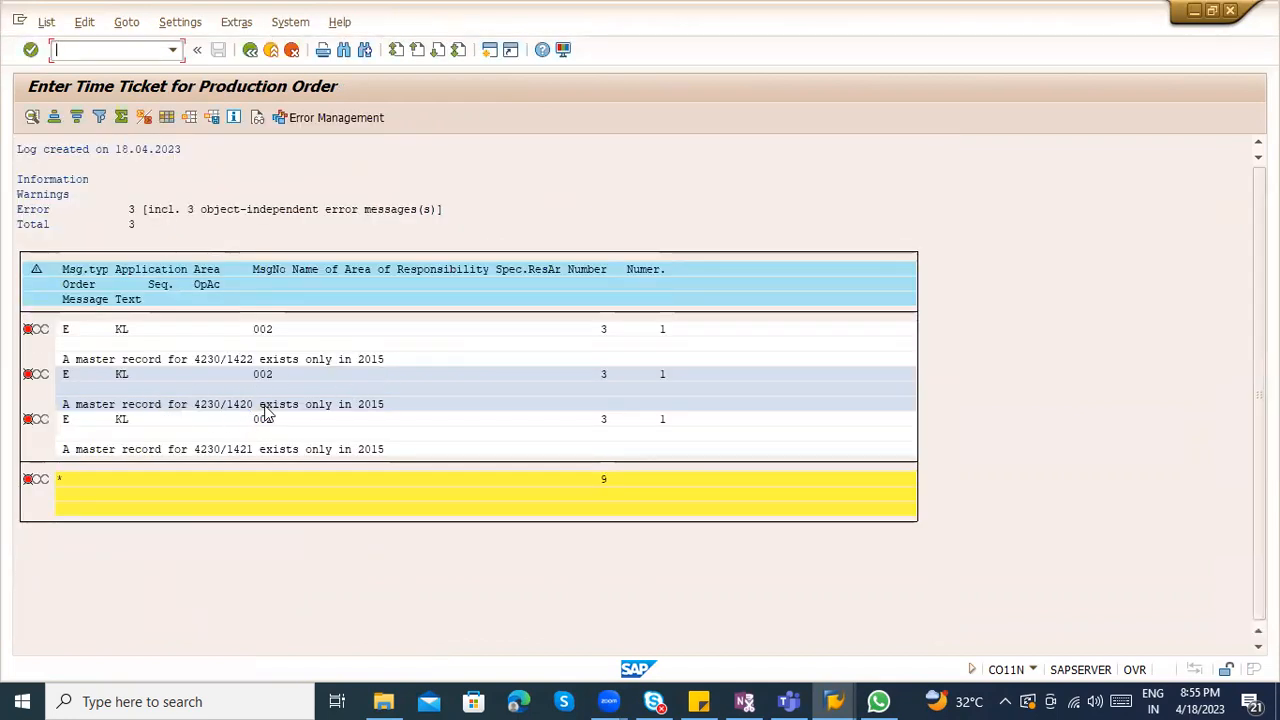
click(250, 49)
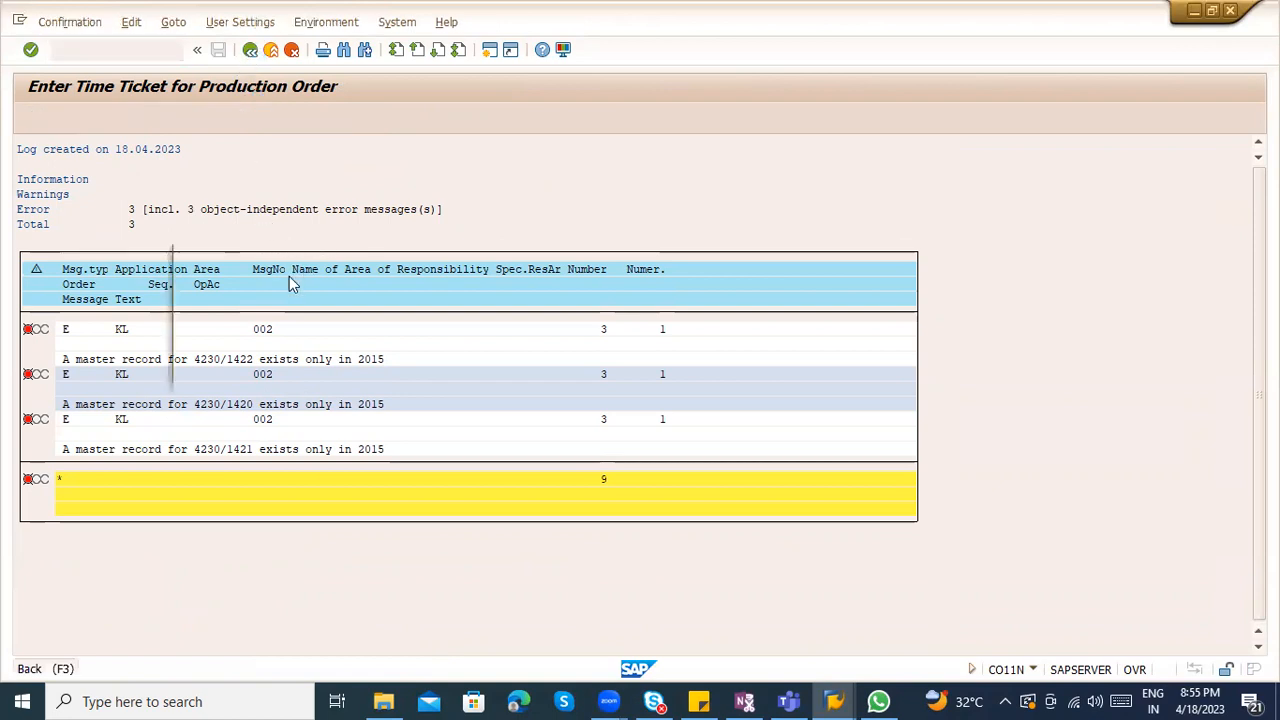
click(260, 367)
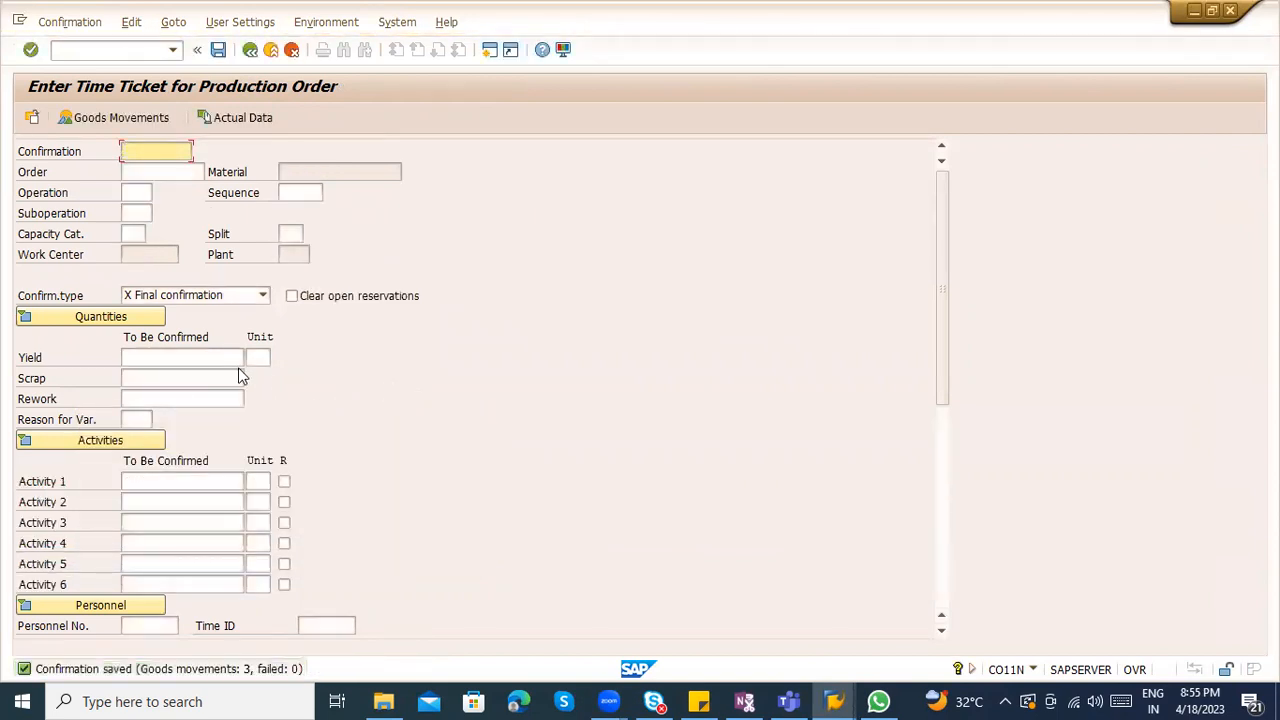
Switch to displaying production order confirmations (CO14) and load the Casings order by its pasted order number
click(69, 21)
click(99, 87)
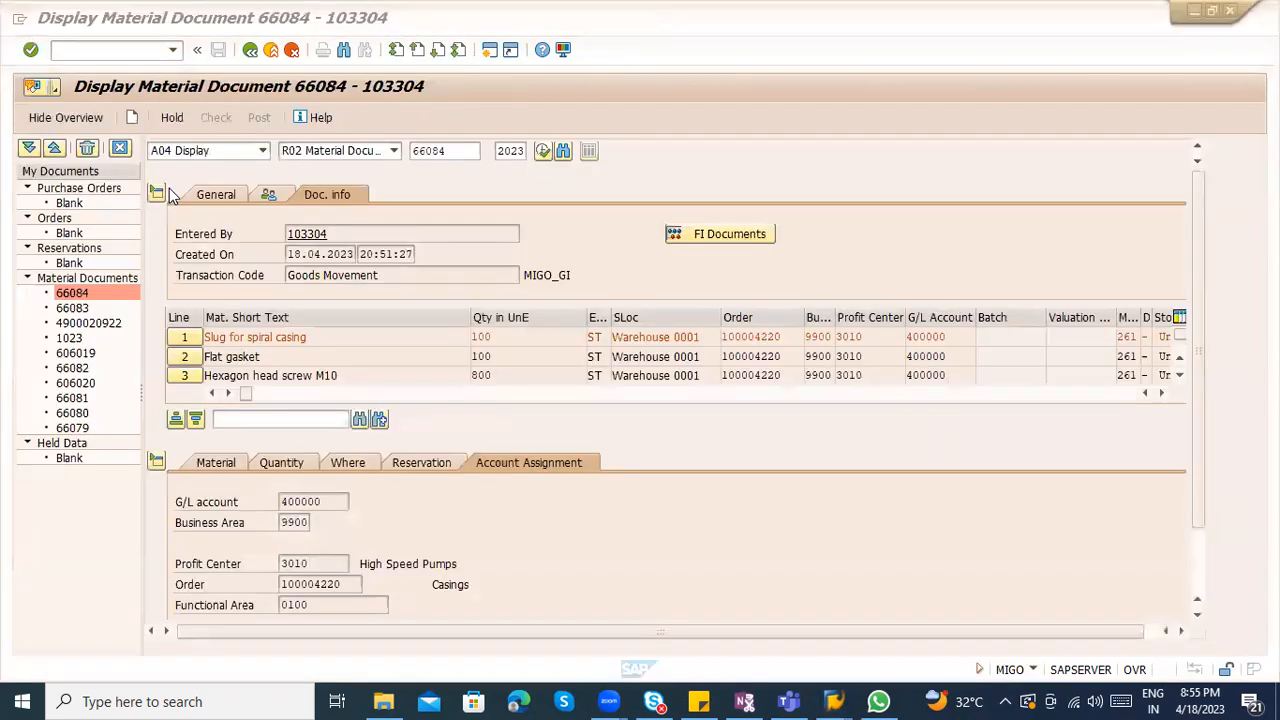
key(alt+Tab)
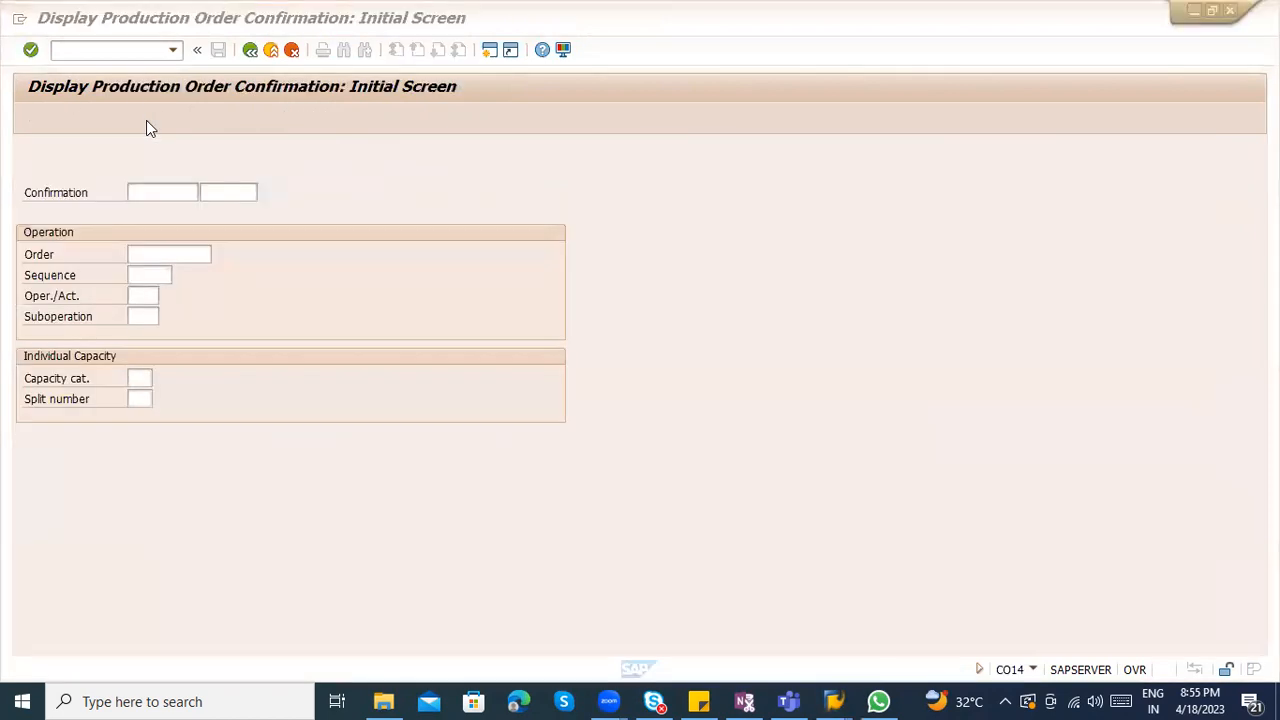
key(alt+Tab)
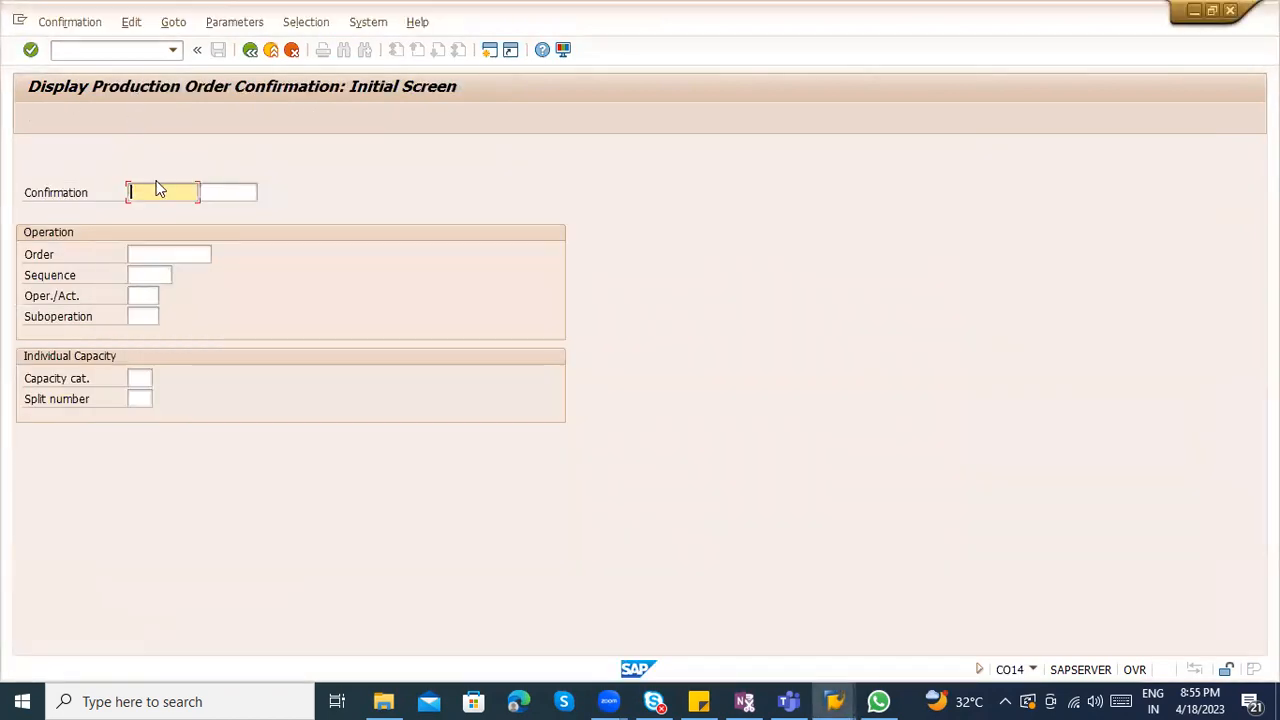
click(147, 254)
key(ctrl+v)
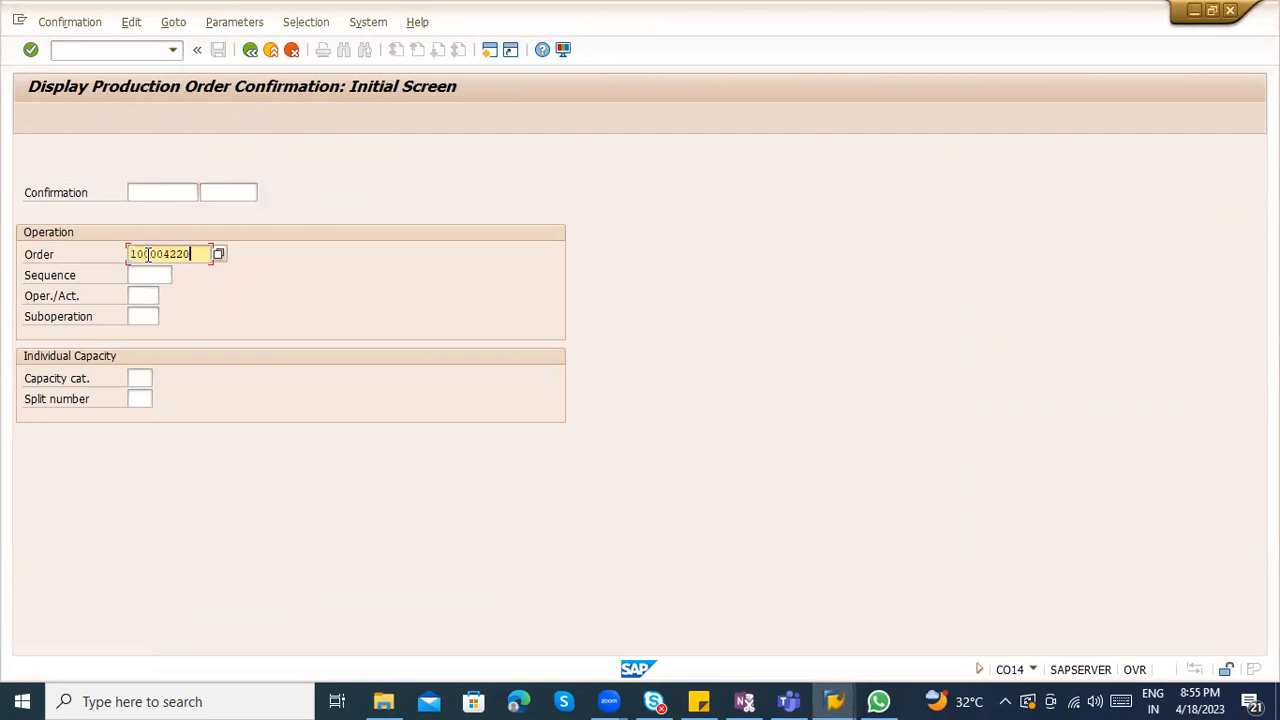
key(Return)
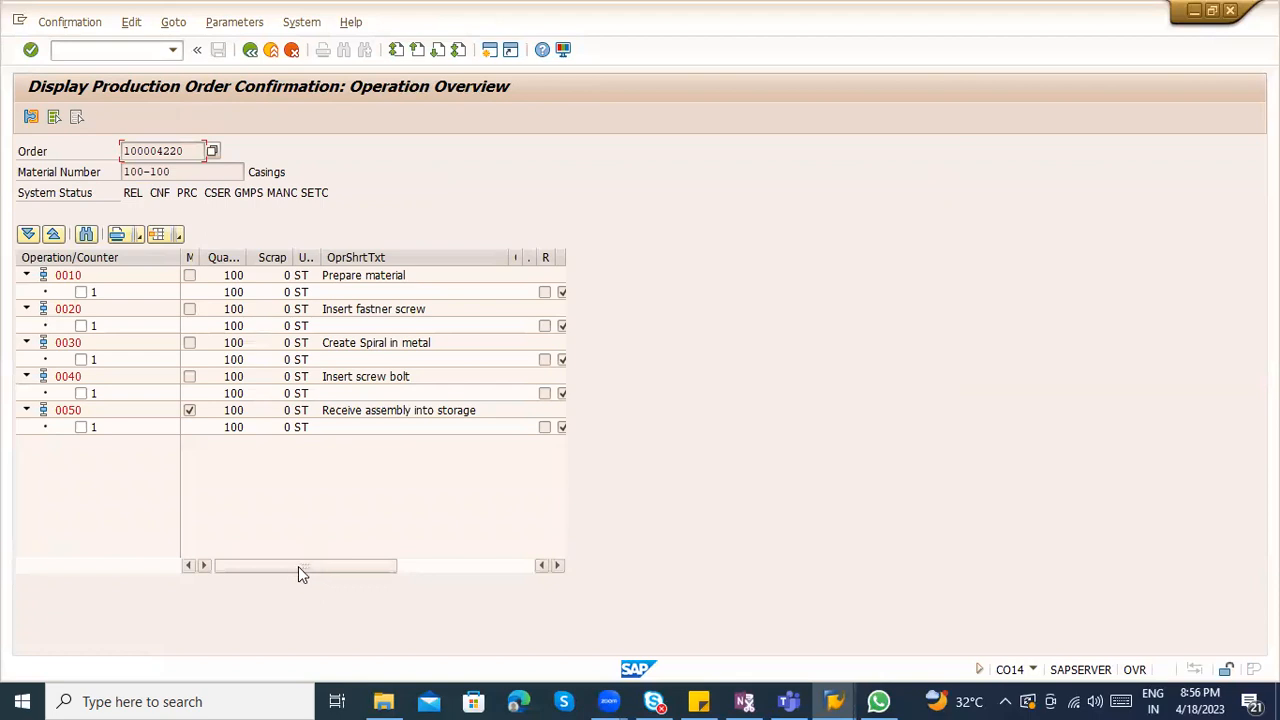
Examine the confirmed operations, try to open the details of operation 0050 and dismiss the information message
drag(297, 575, 434, 578)
drag(510, 568, 262, 556)
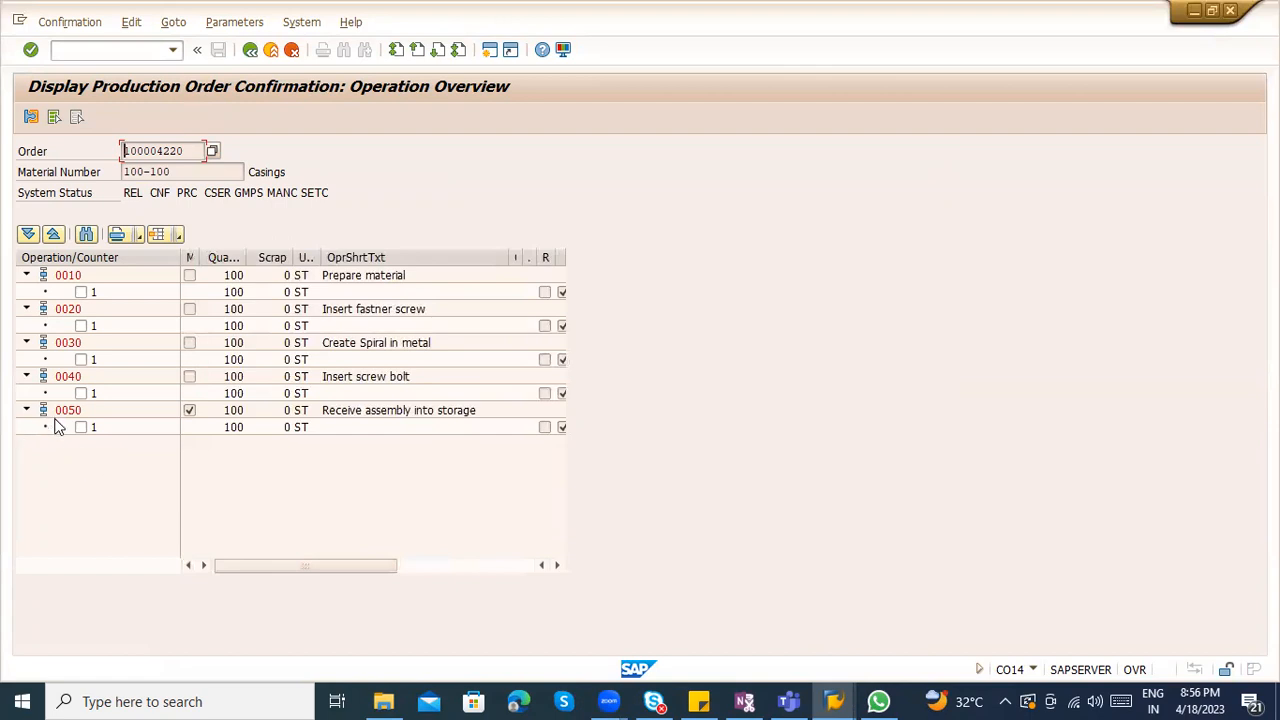
click(57, 427)
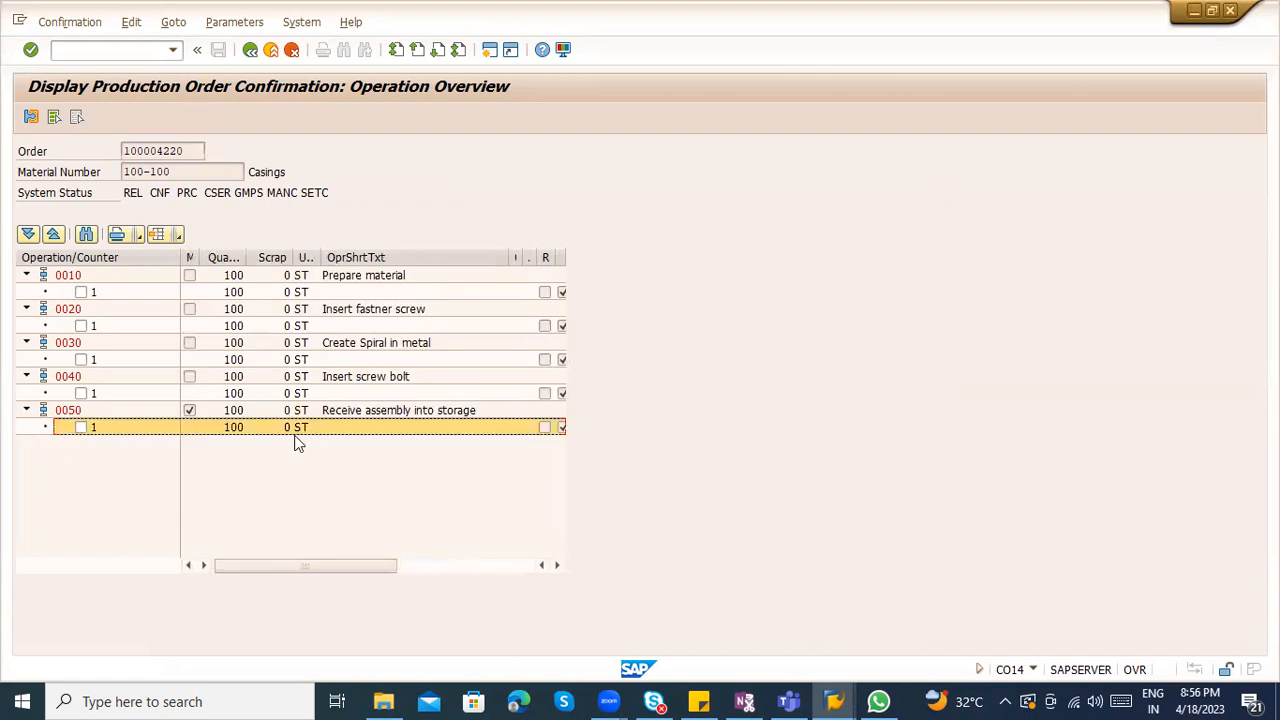
double_click(219, 415)
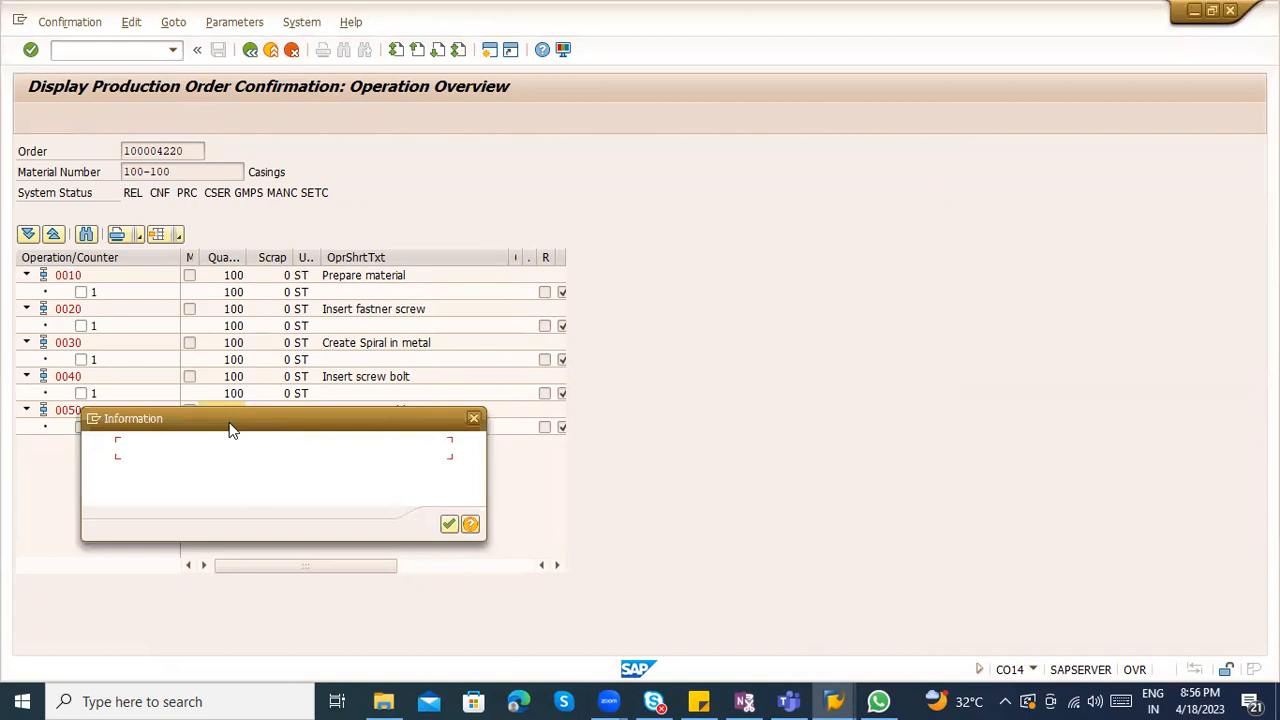
click(474, 418)
Open the MB51 material document list in the session showing the material document
click(118, 54)
text(/omb51)
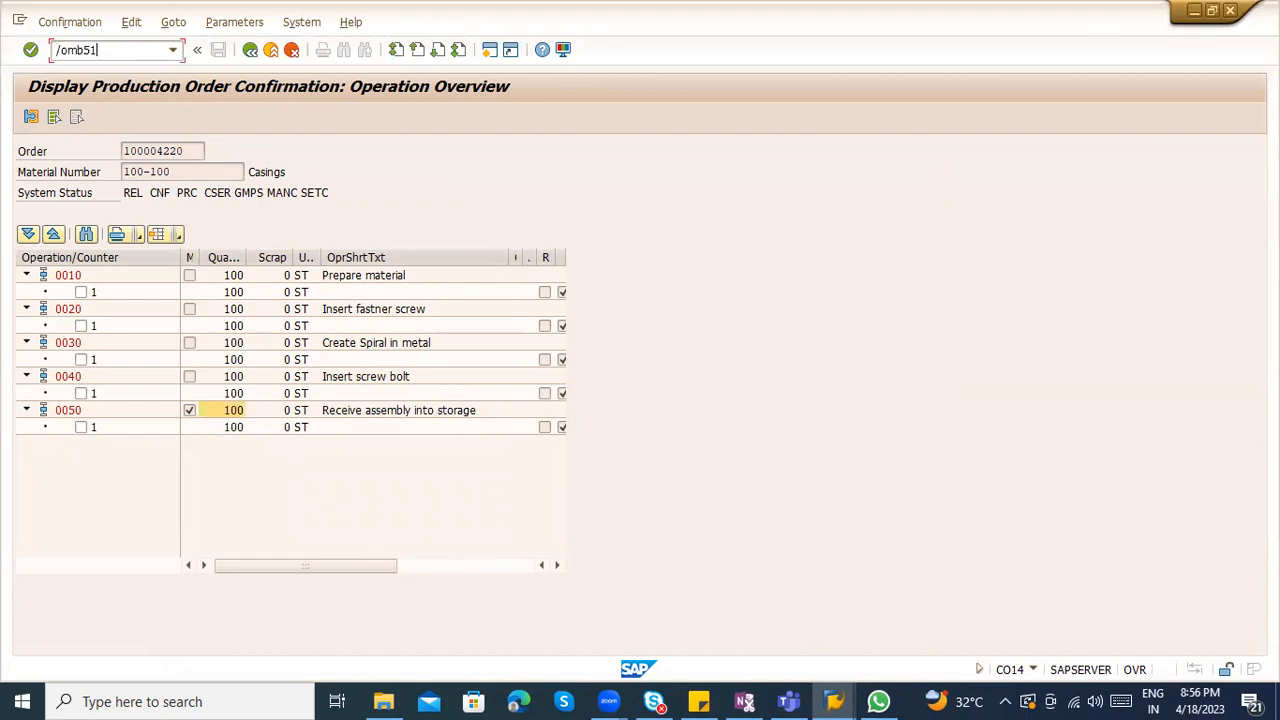
key(Return)
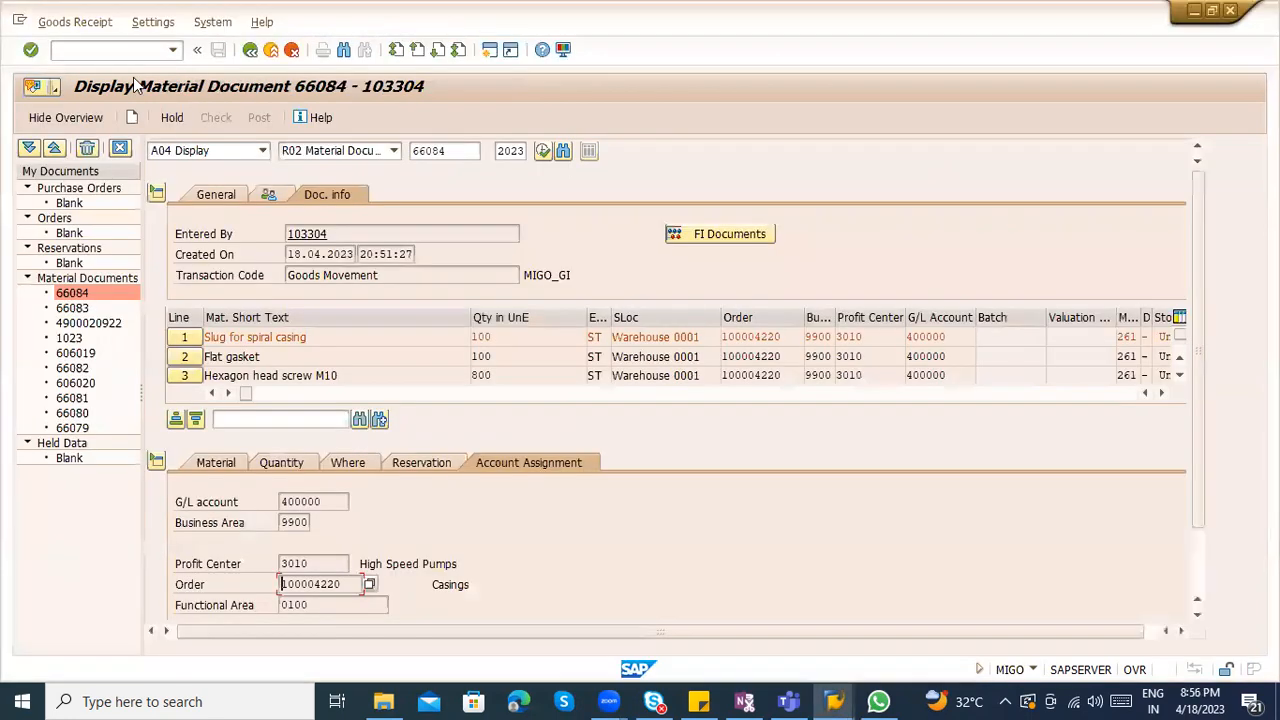
click(125, 49)
text(/nmb51)
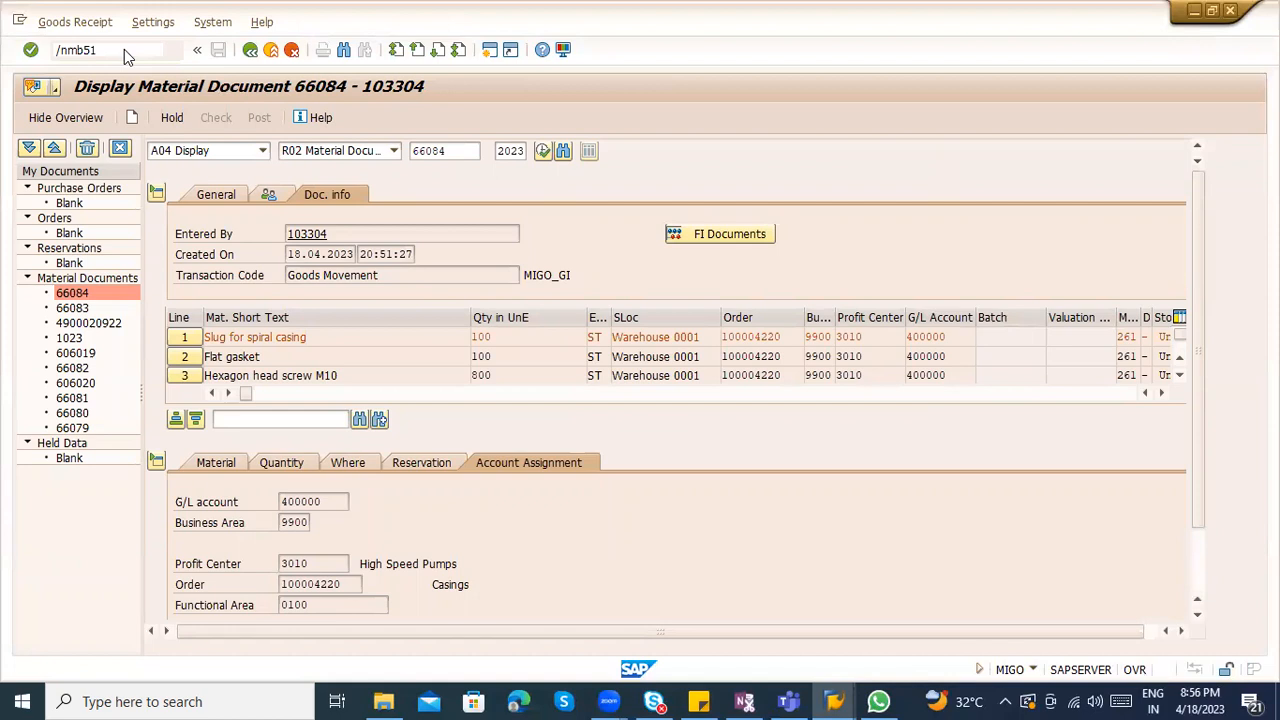
key(Return)
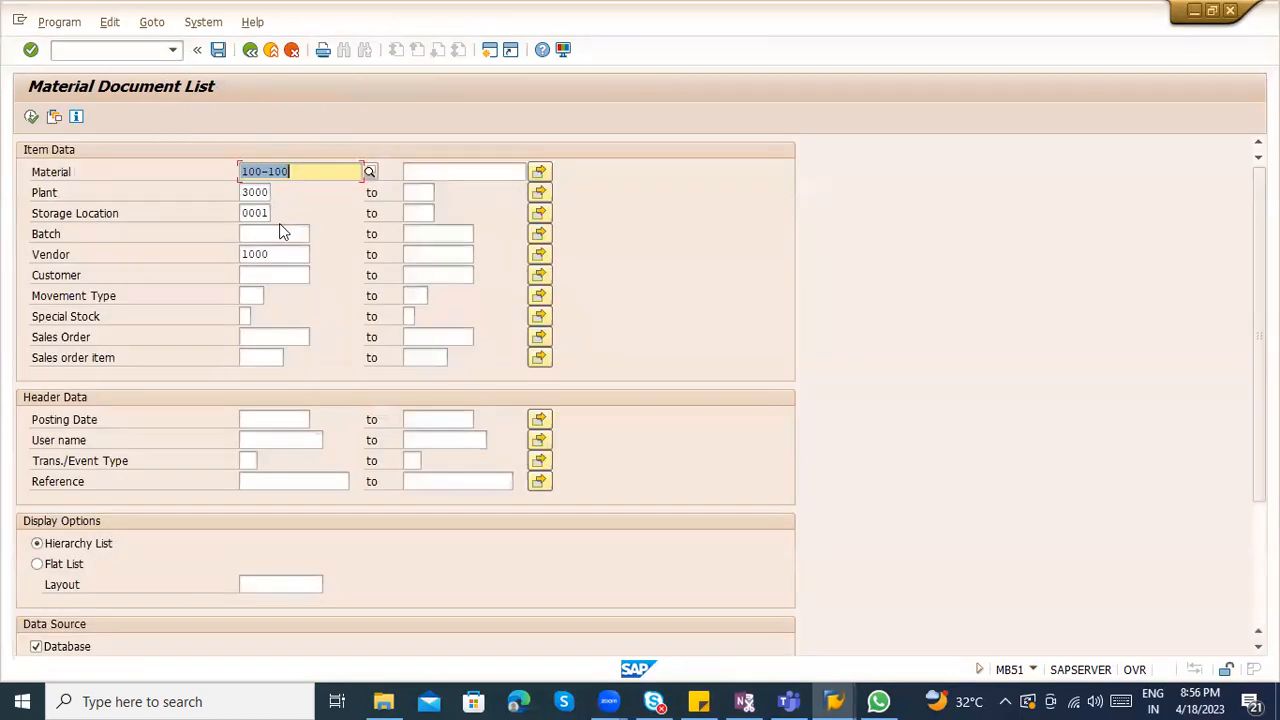
Clear the vendor restriction from the material document selection criteria
click(271, 172)
click(267, 193)
click(266, 215)
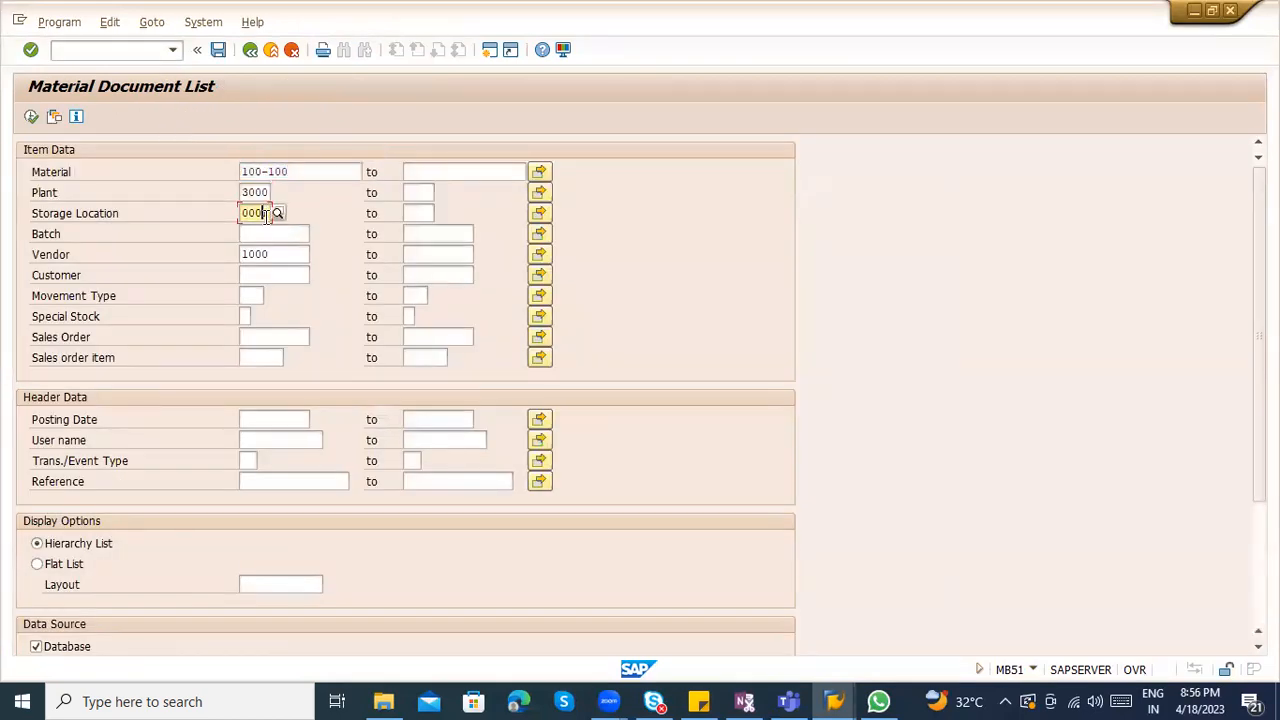
double_click(277, 253)
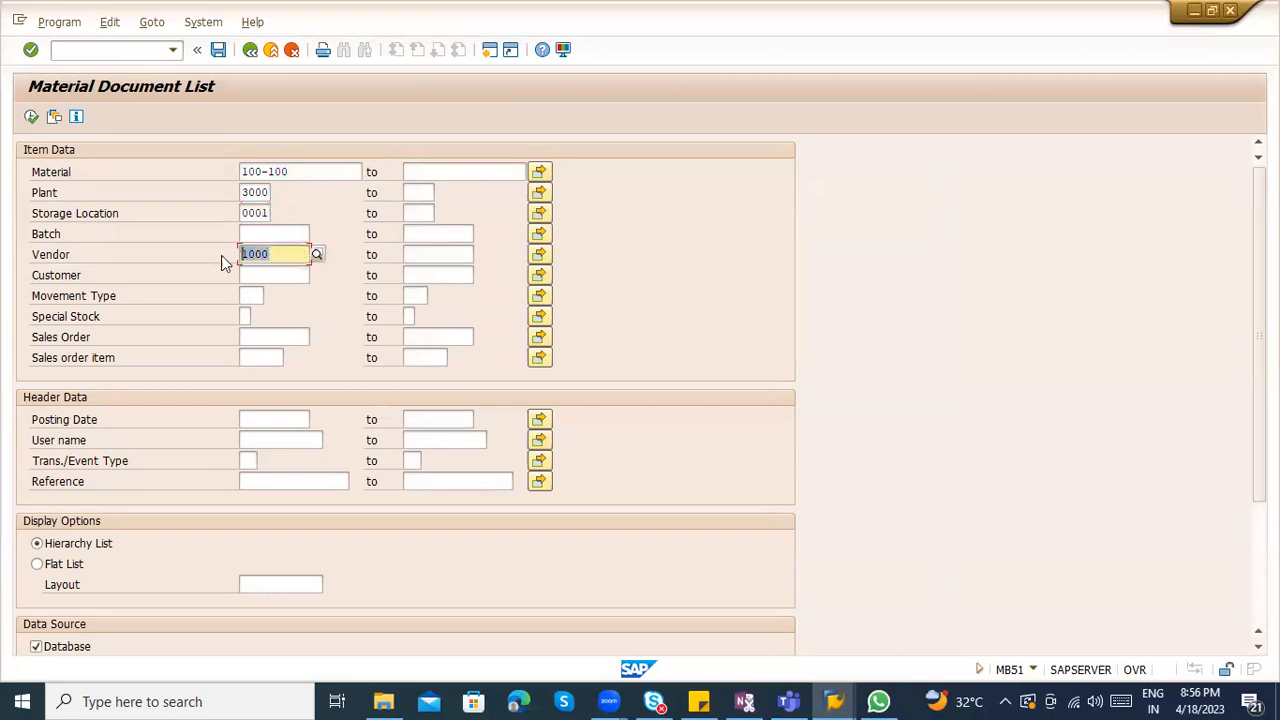
key(Delete)
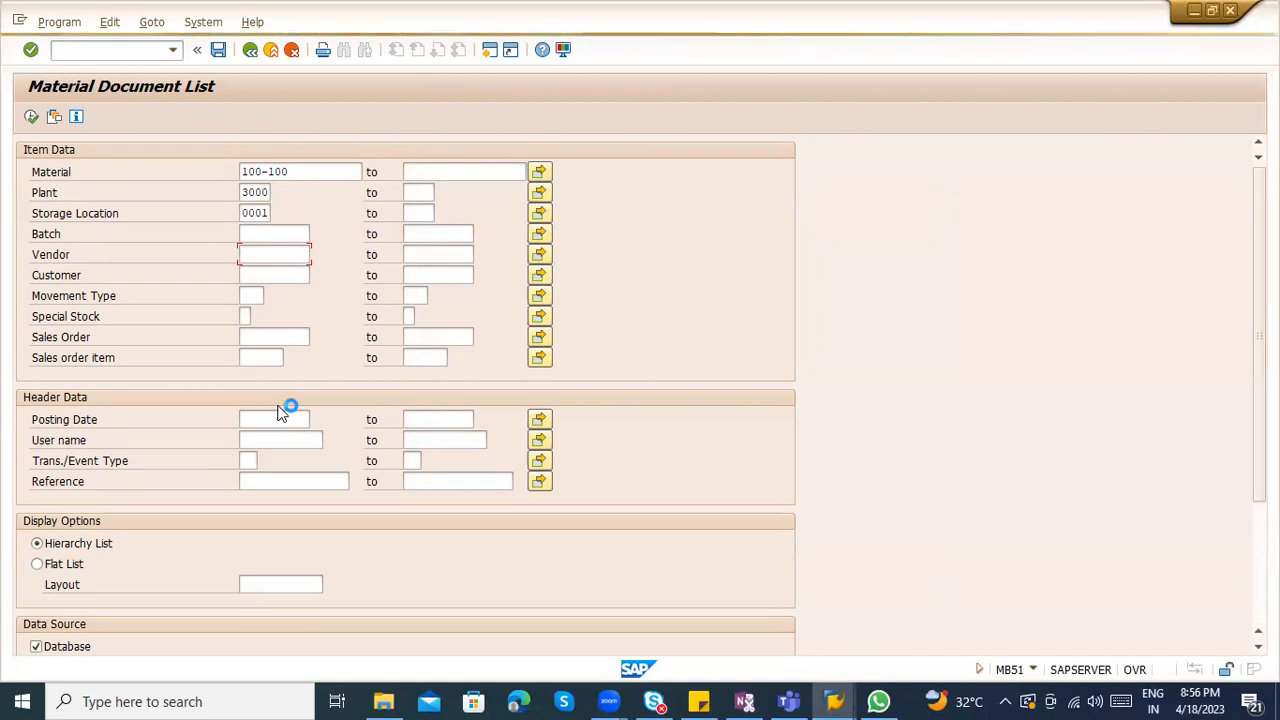
Set the posting date to 18.04.2023, run the material document list for material 100-100 and return to the selection criteria
key(alt+Tab)
key(Return)
key(shift+F3)
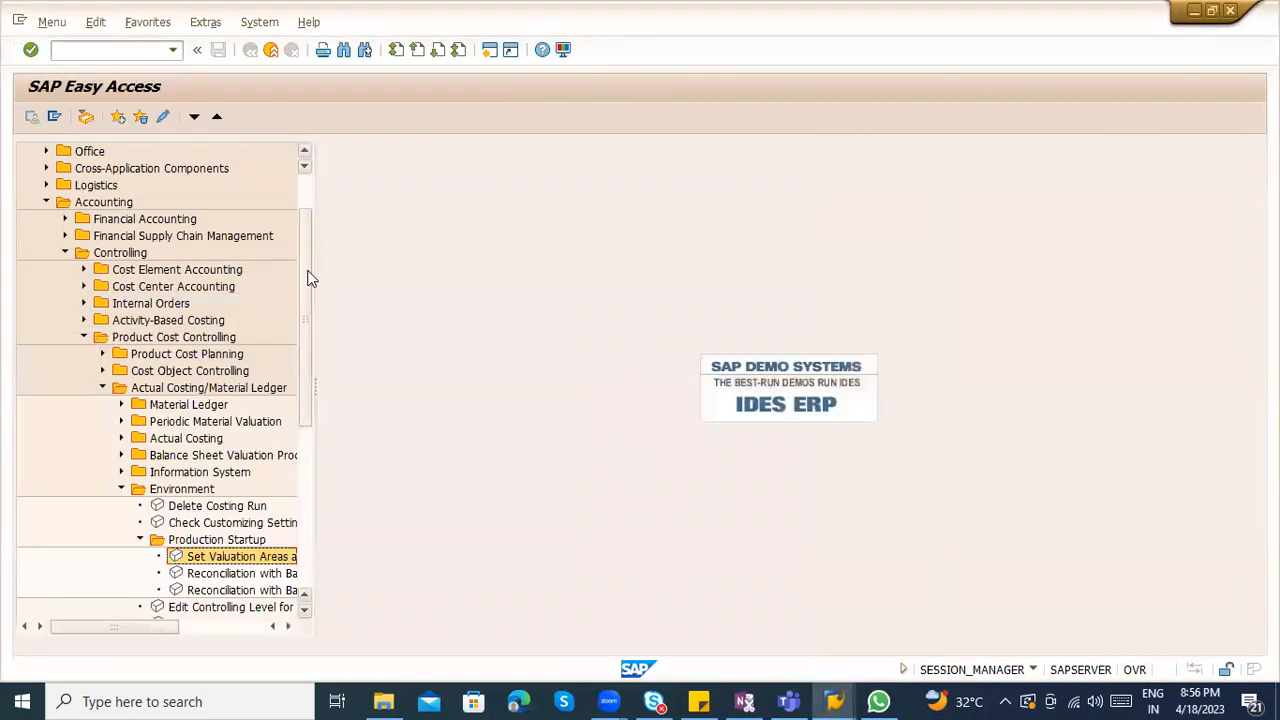
key(alt+Tab)
click(283, 420)
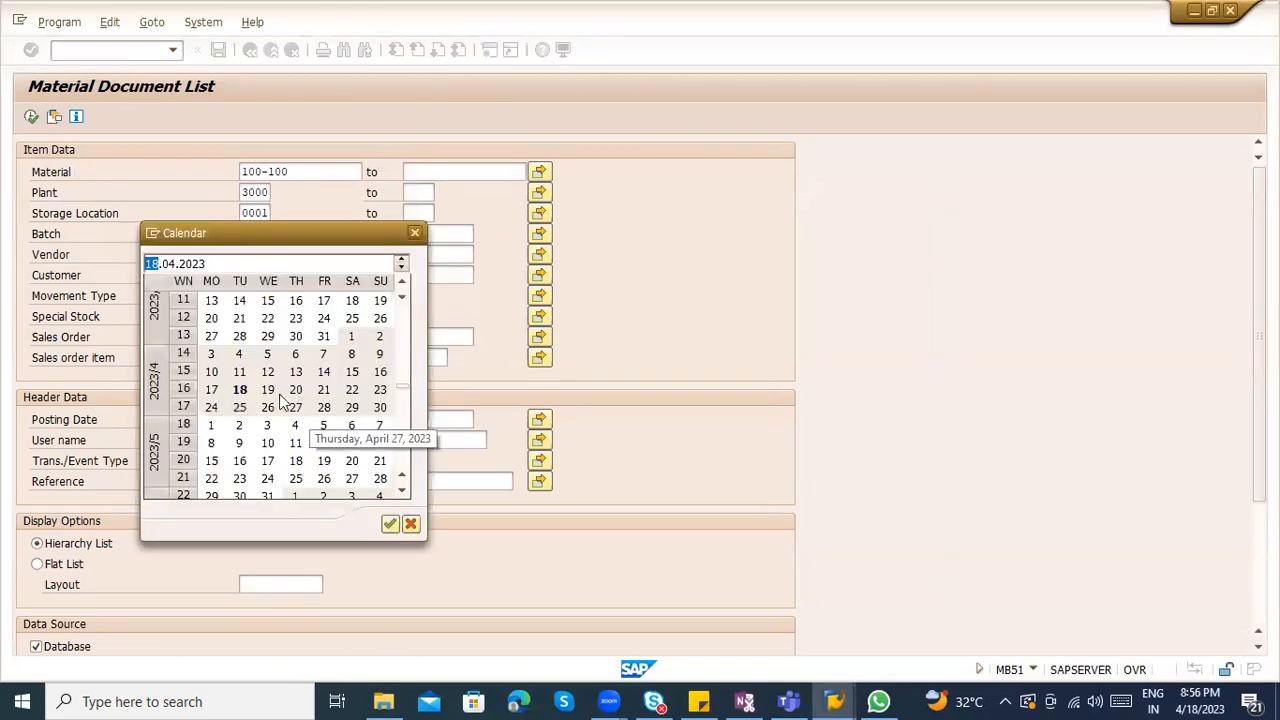
double_click(243, 390)
click(31, 117)
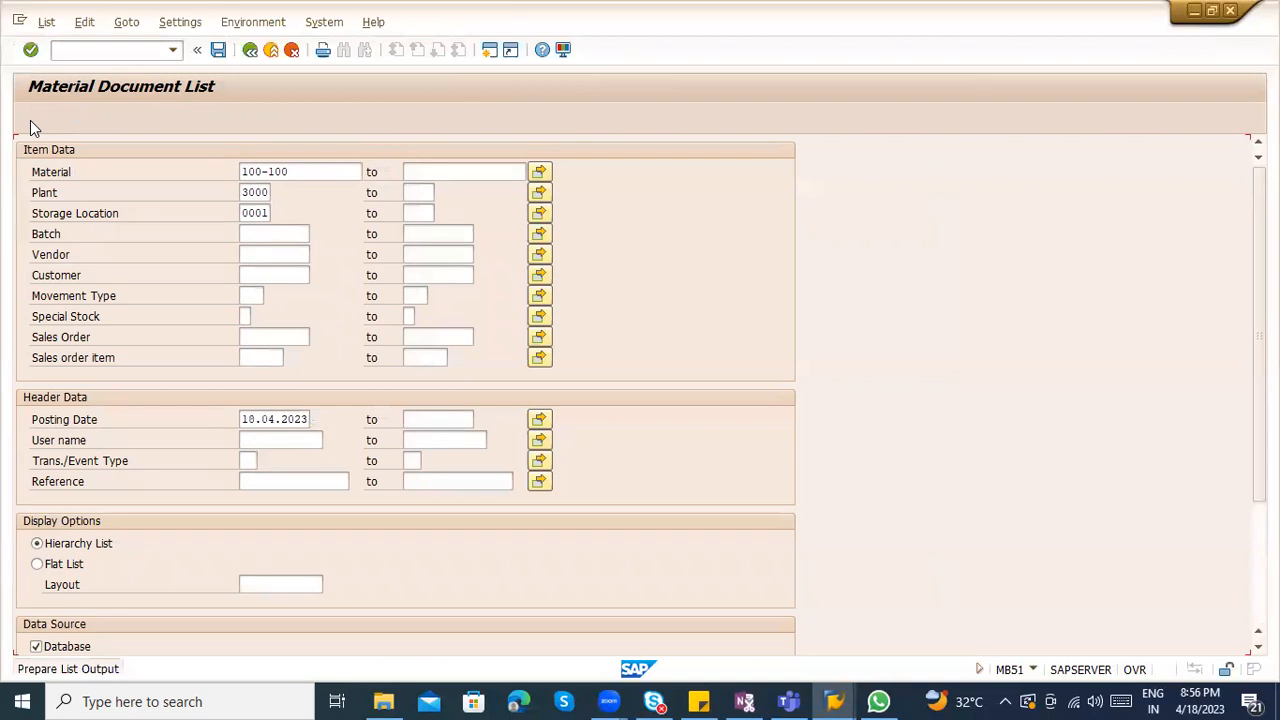
click(250, 49)
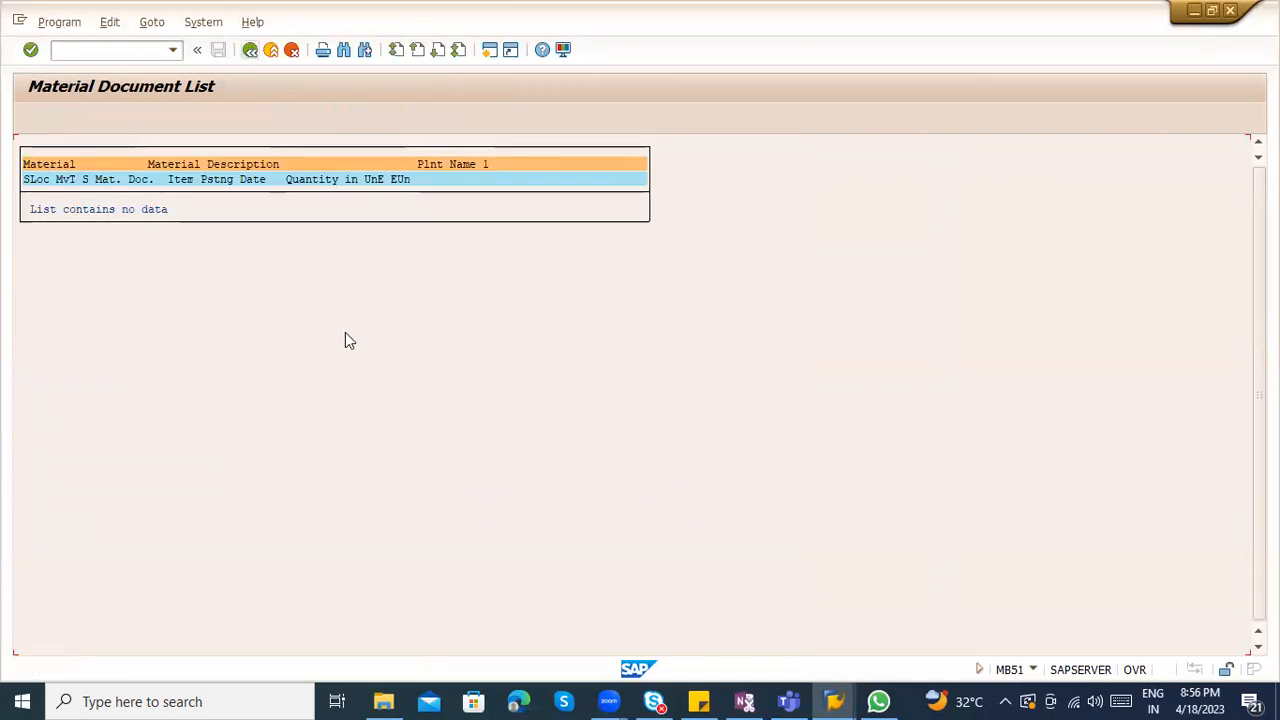
Change the material to 100-110 and run the material document list with posting date 18.04.2023
drag(254, 414, 343, 416)
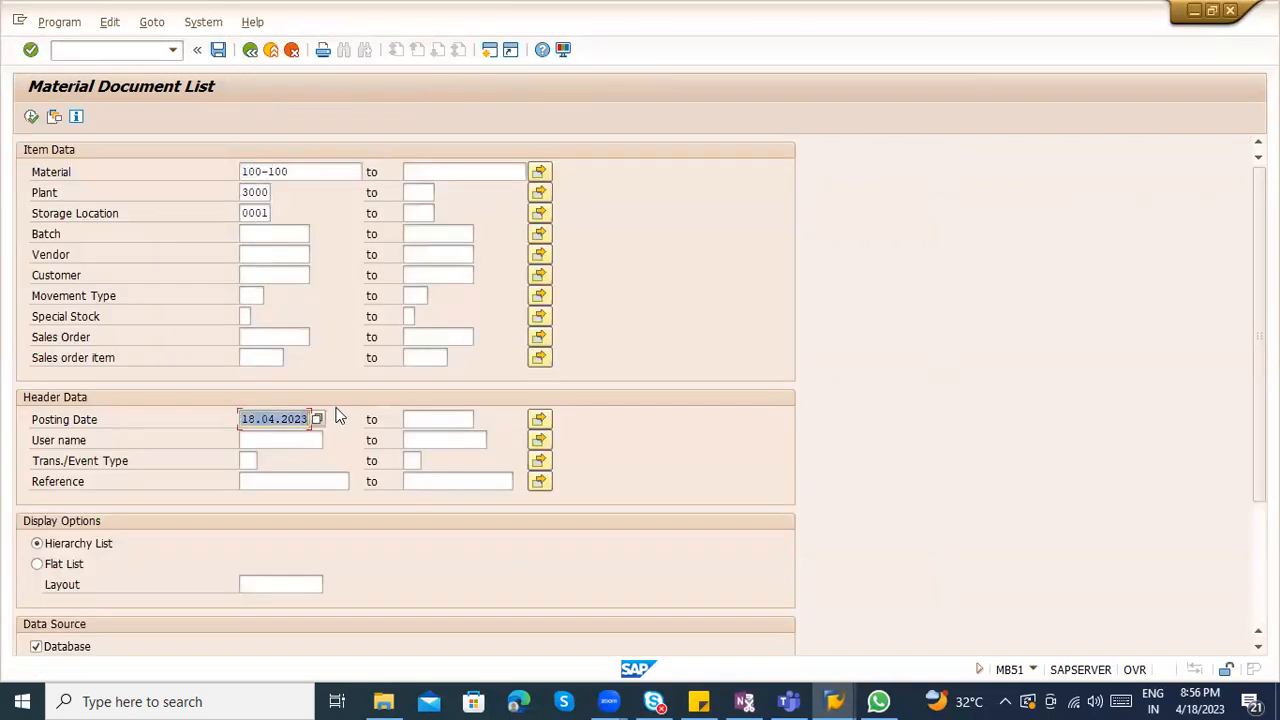
key(BackSpace)
click(292, 172)
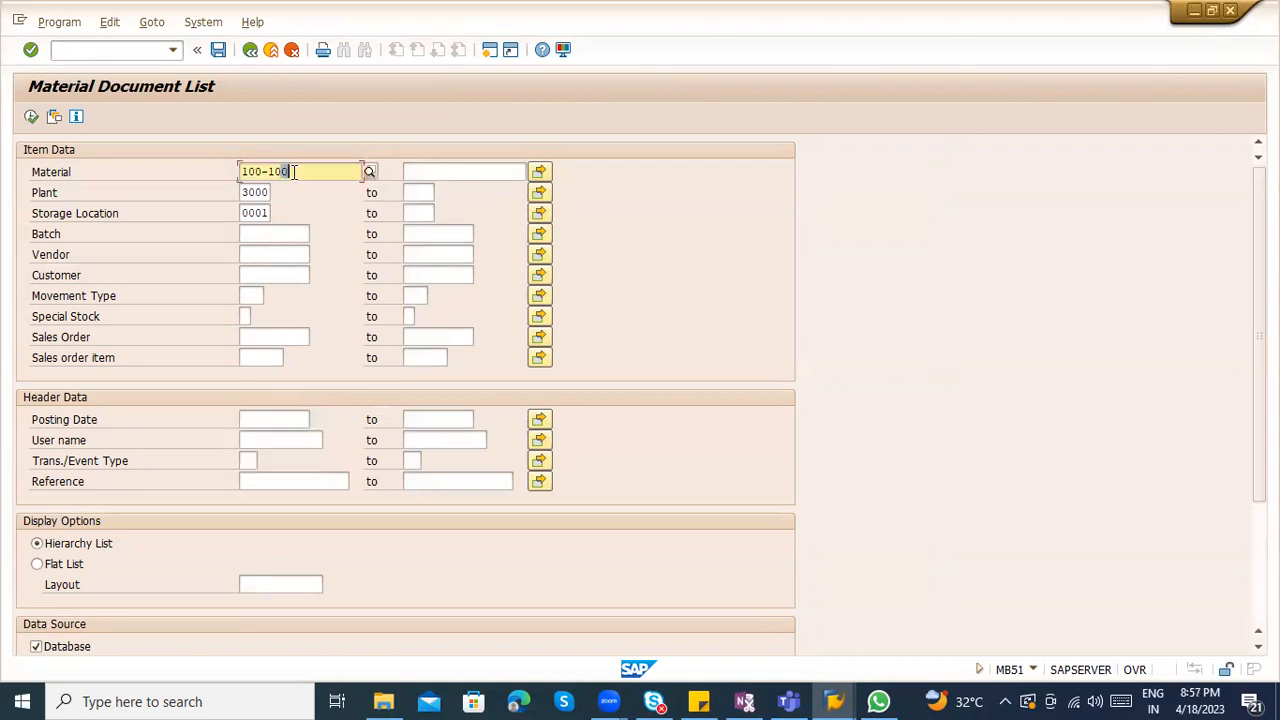
key(BackSpace)
key(BackSpace)
text(10)
key(Return)
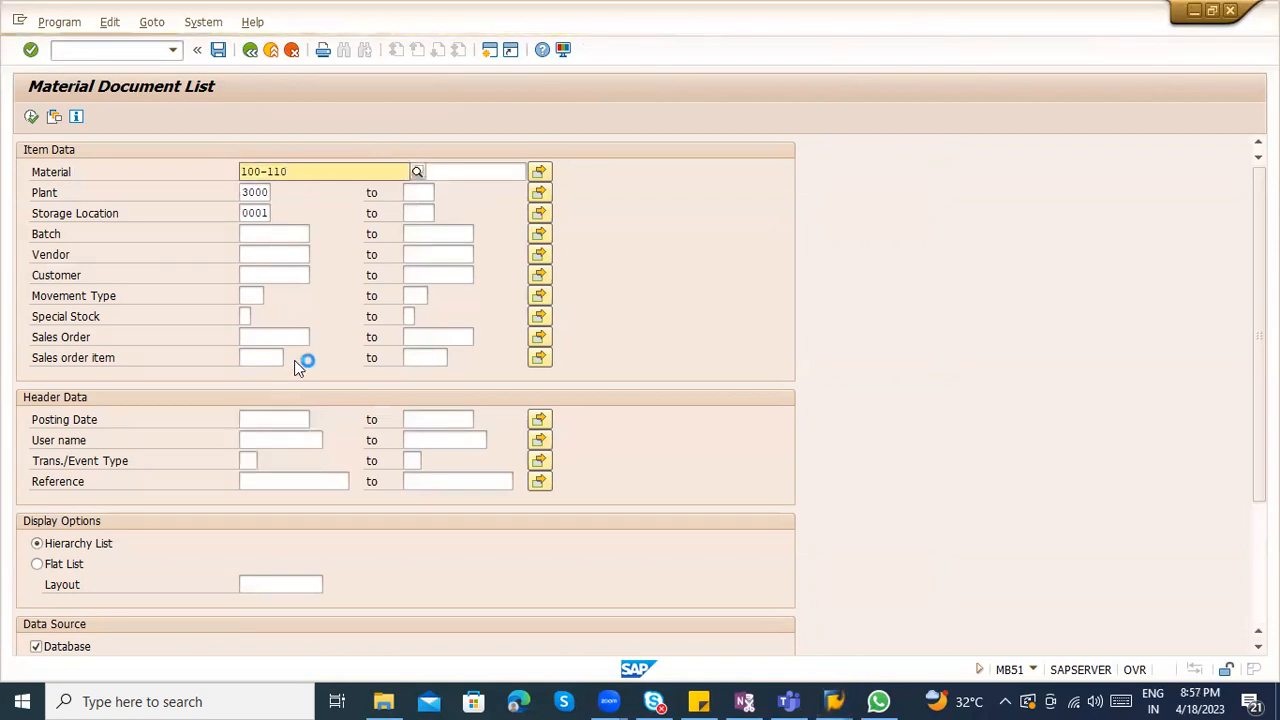
click(294, 424)
click(292, 434)
click(31, 117)
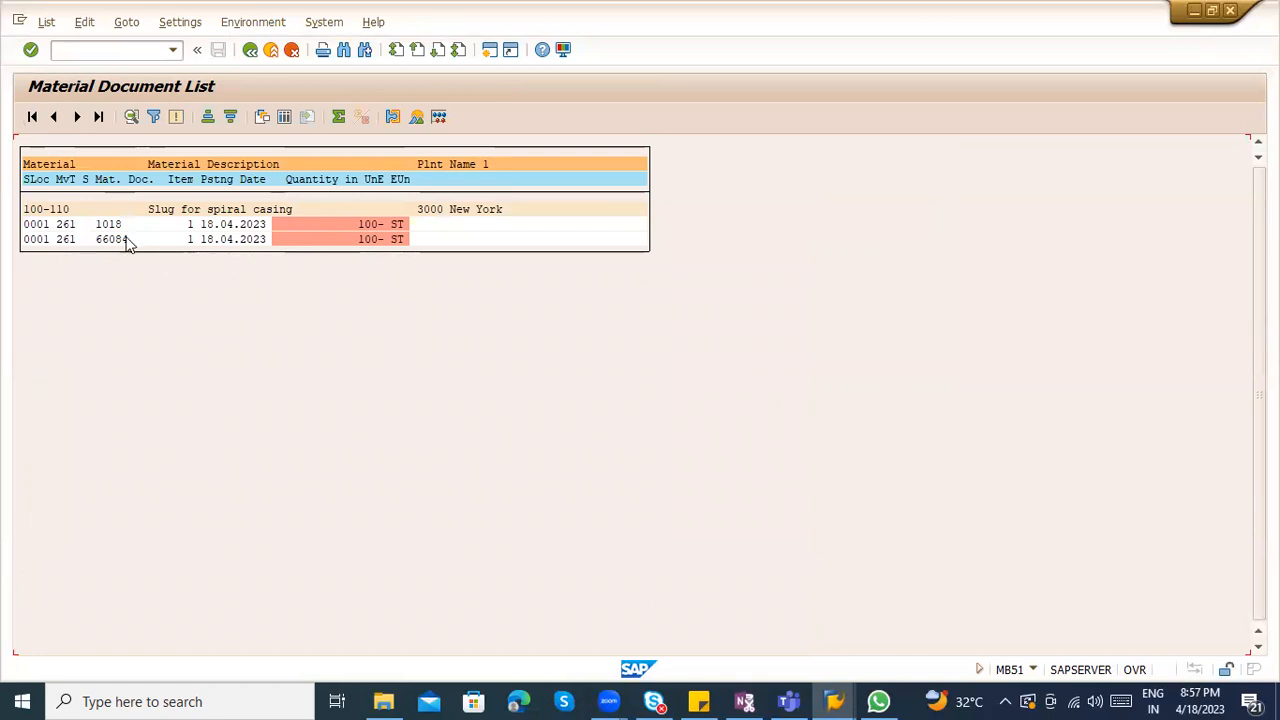
Open material document 1018, check which transaction code posted it and return to the list
click(110, 226)
double_click(110, 226)
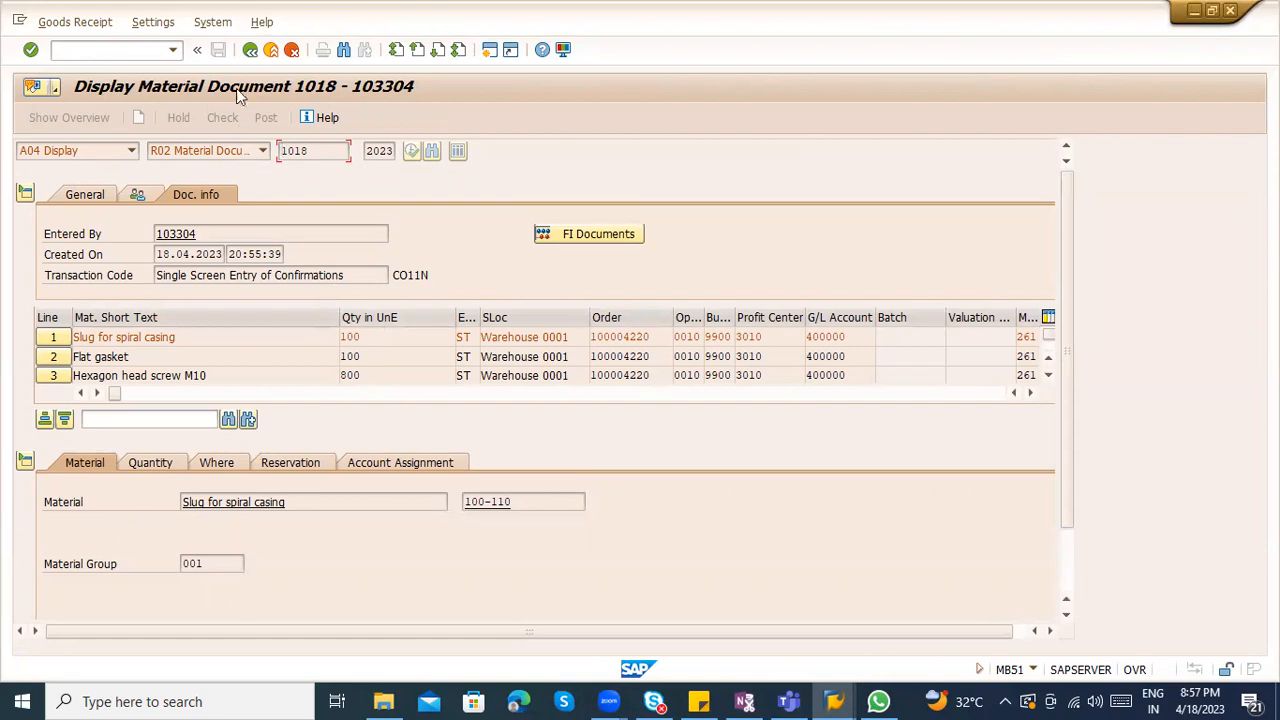
drag(392, 276, 434, 282)
click(253, 52)
Check the transaction code and reservation data of material document 66084, and recheck the transaction code of document 1018
double_click(117, 240)
drag(394, 277, 455, 275)
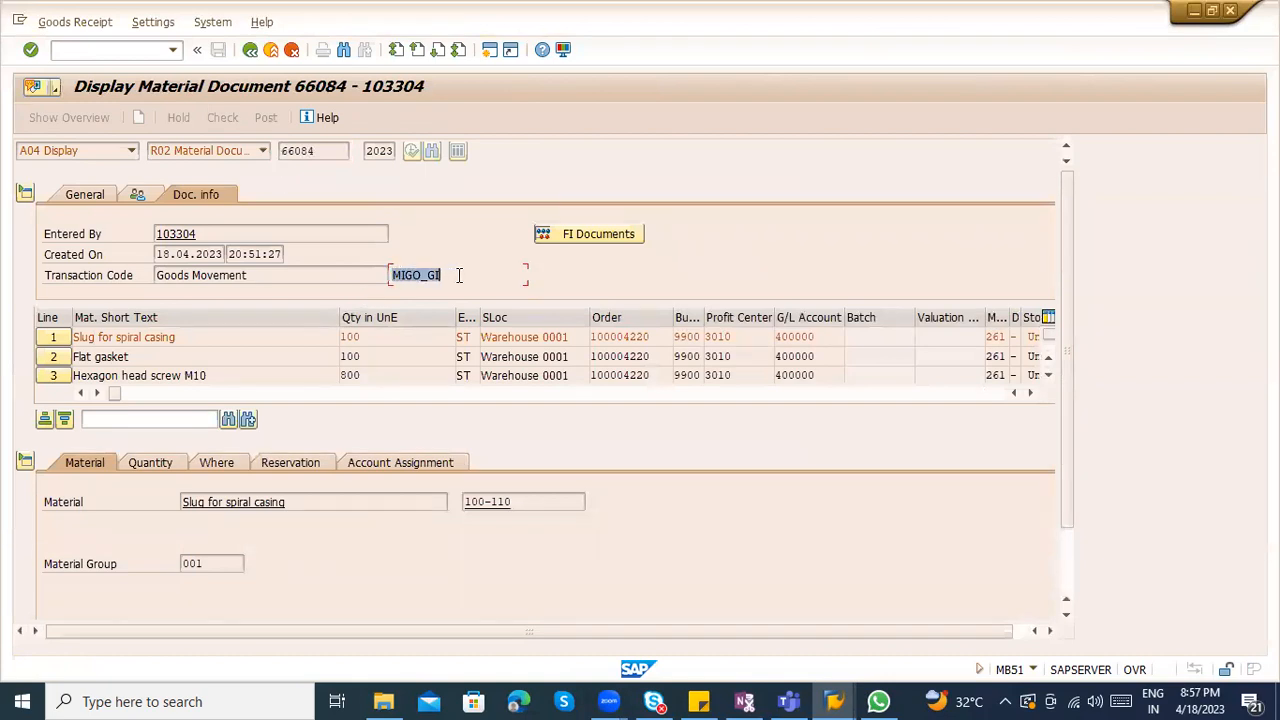
click(459, 277)
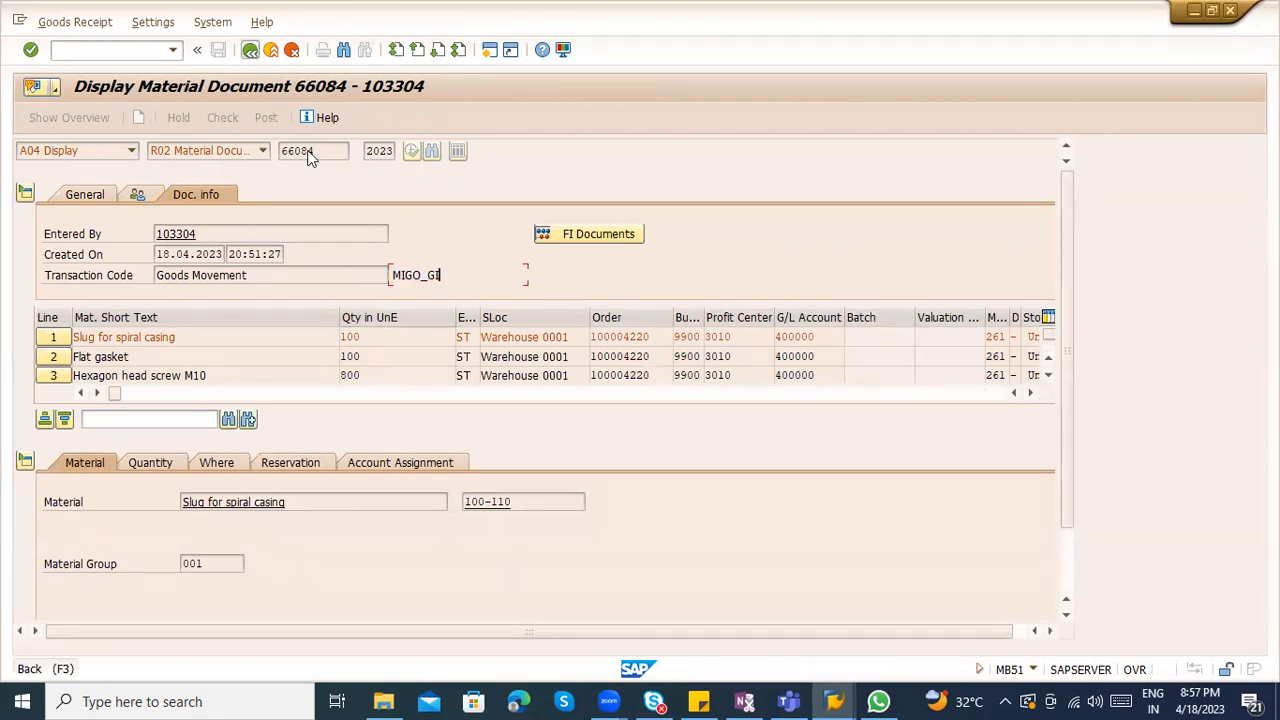
click(250, 53)
click(251, 50)
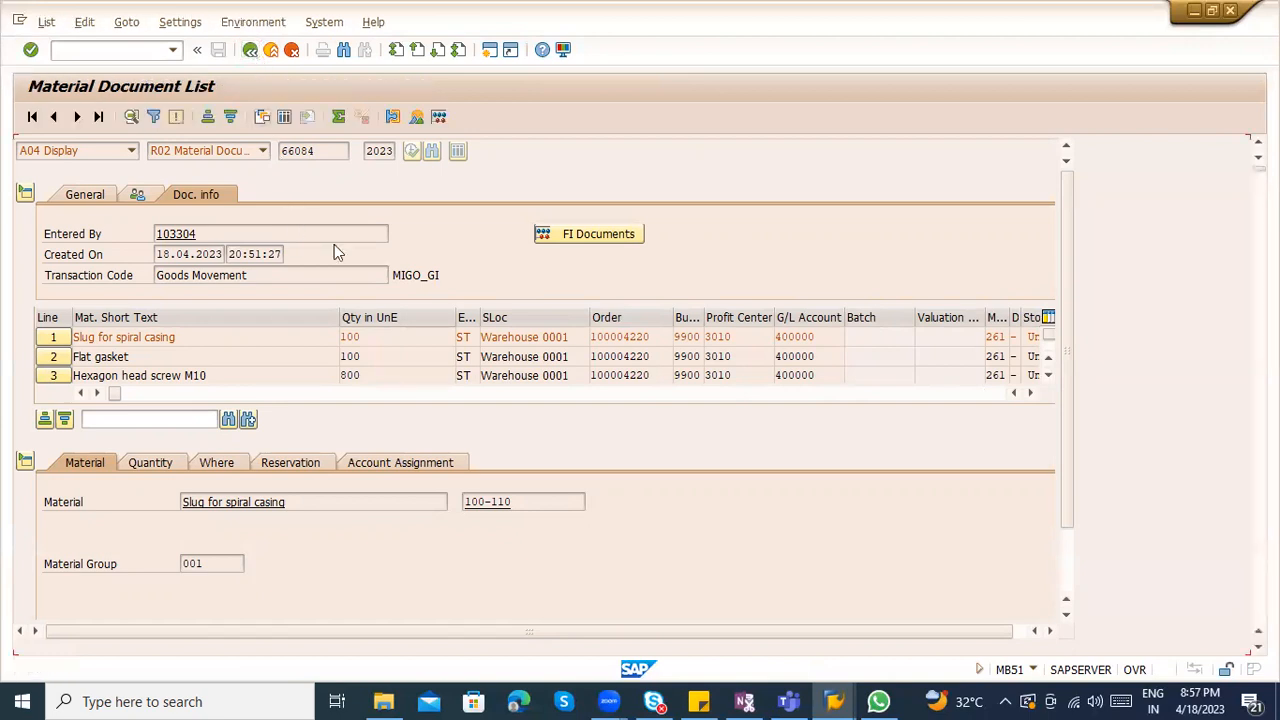
double_click(118, 240)
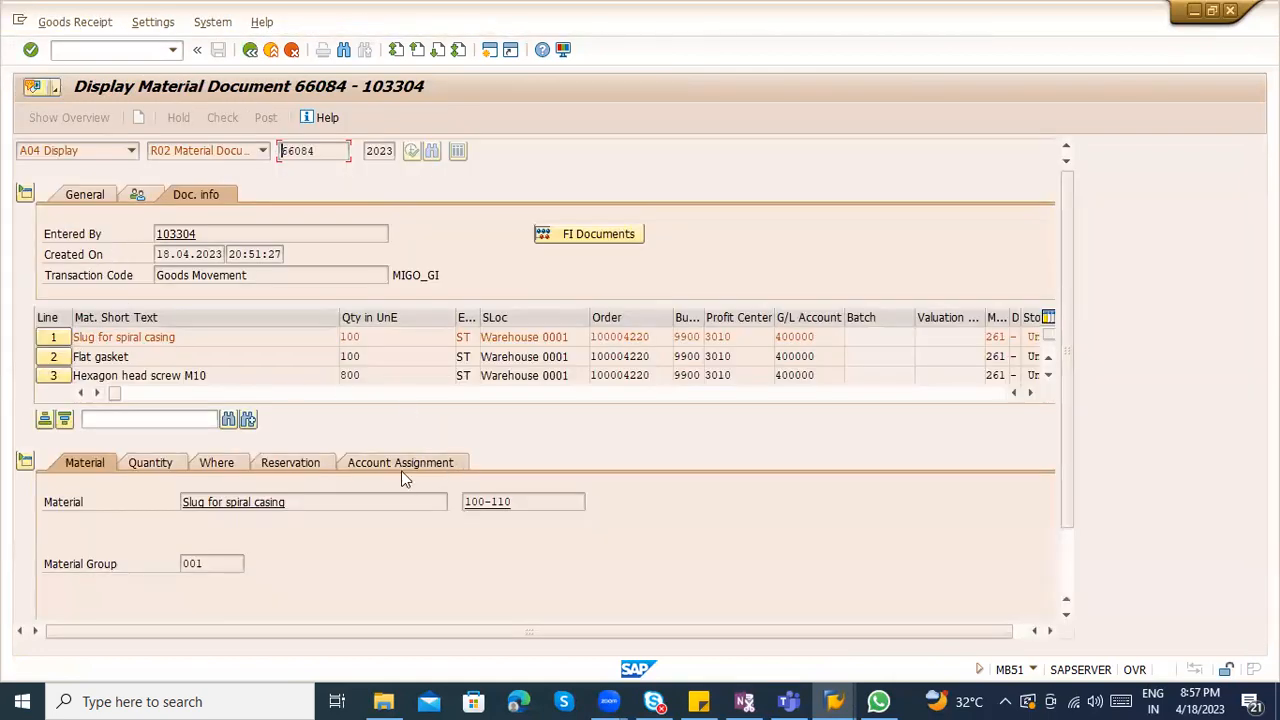
click(298, 465)
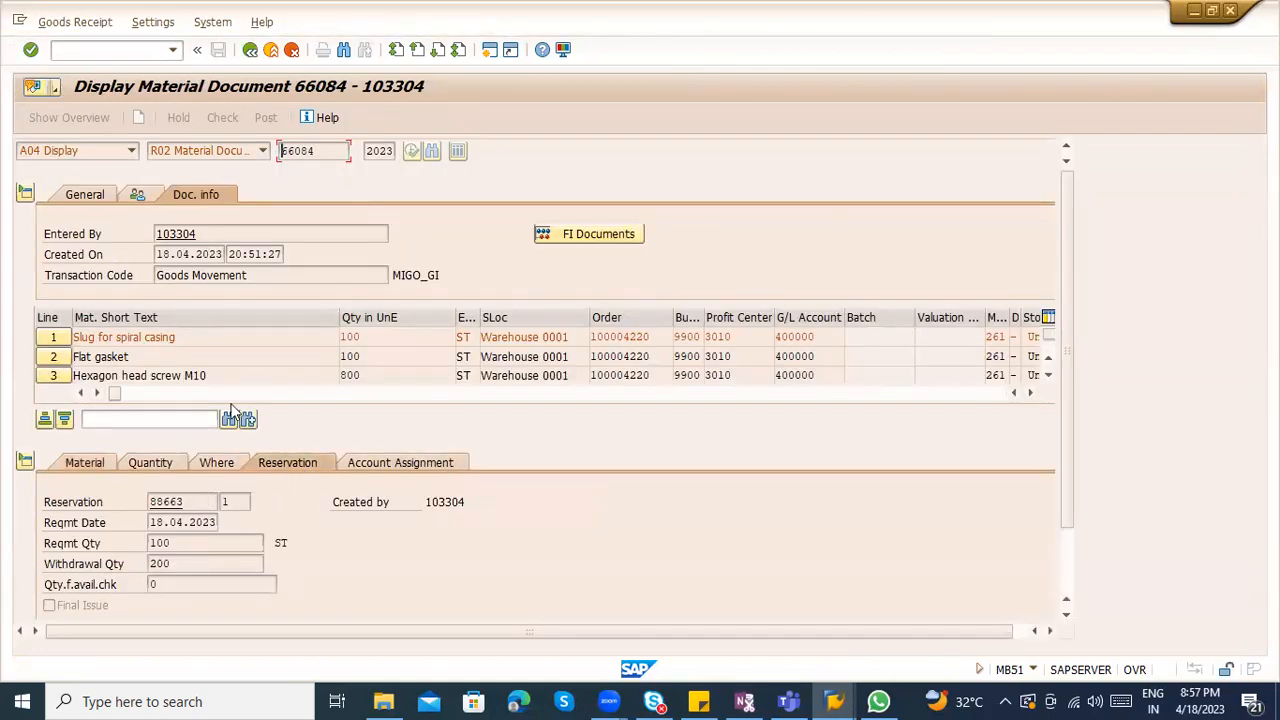
click(250, 50)
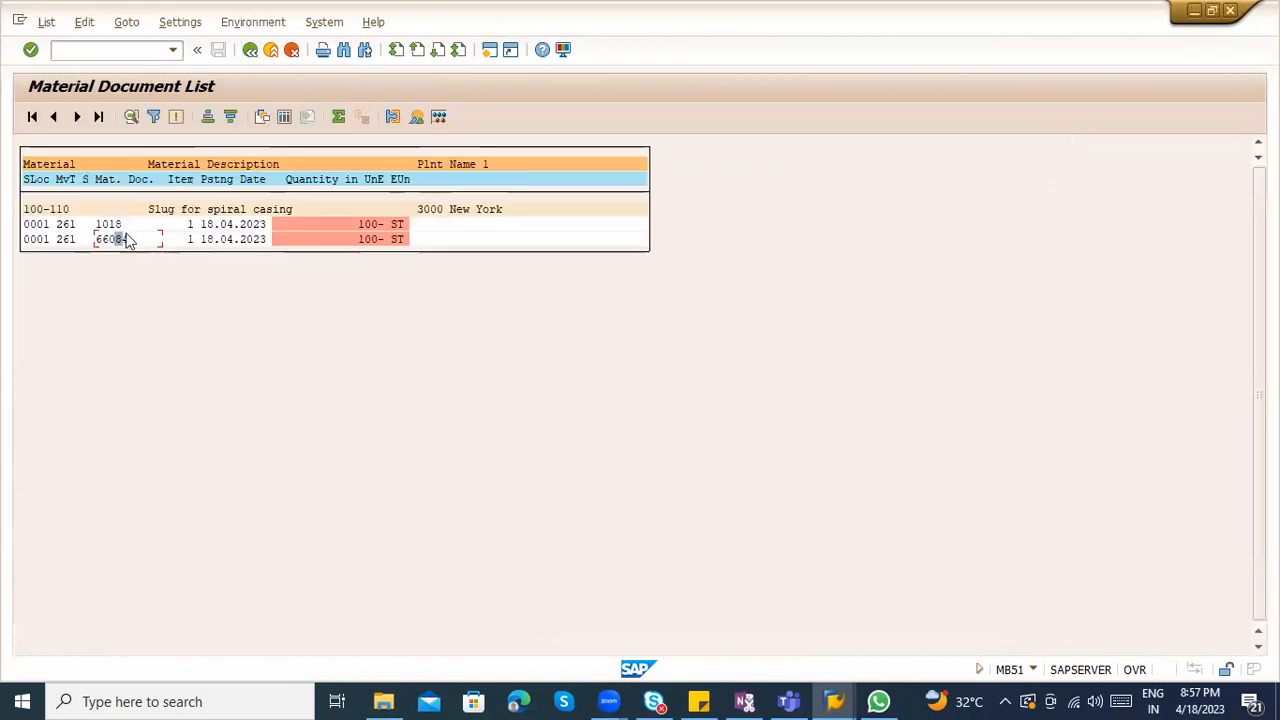
double_click(112, 225)
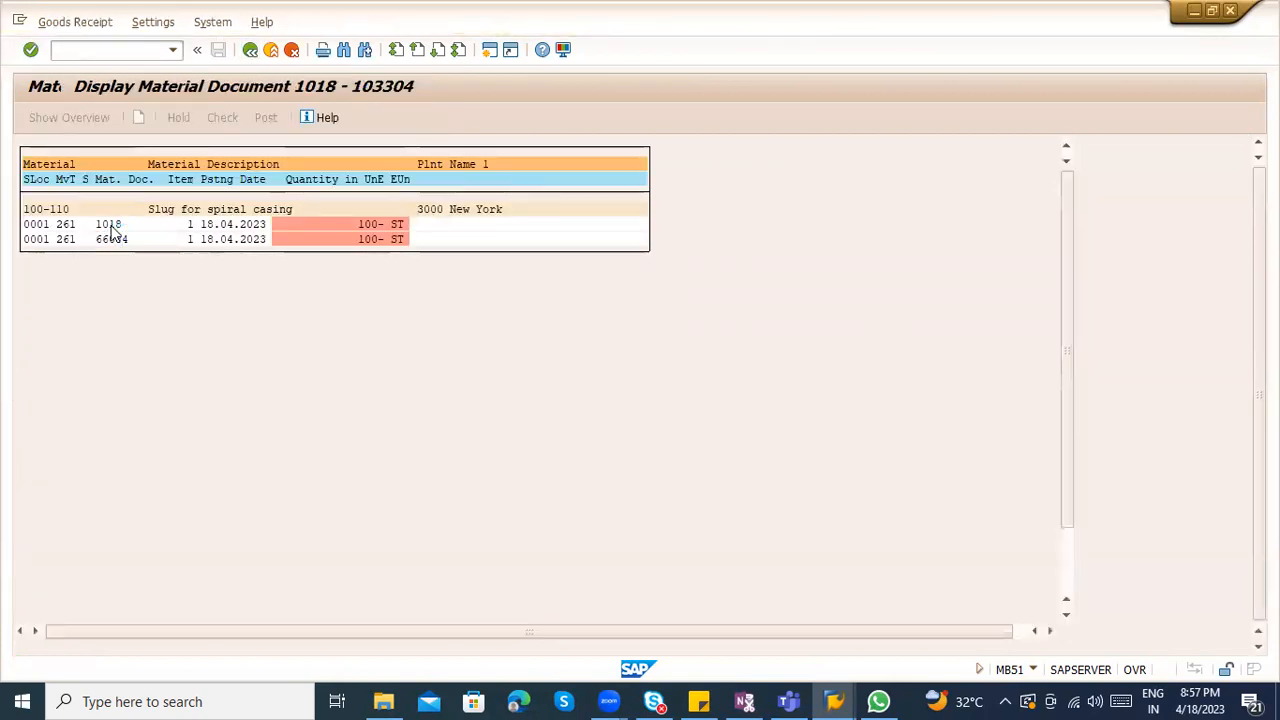
drag(393, 278, 500, 281)
Switch to time ticket entry (CO11N), try to load the Casings order by its order number and leave the transaction
click(82, 51)
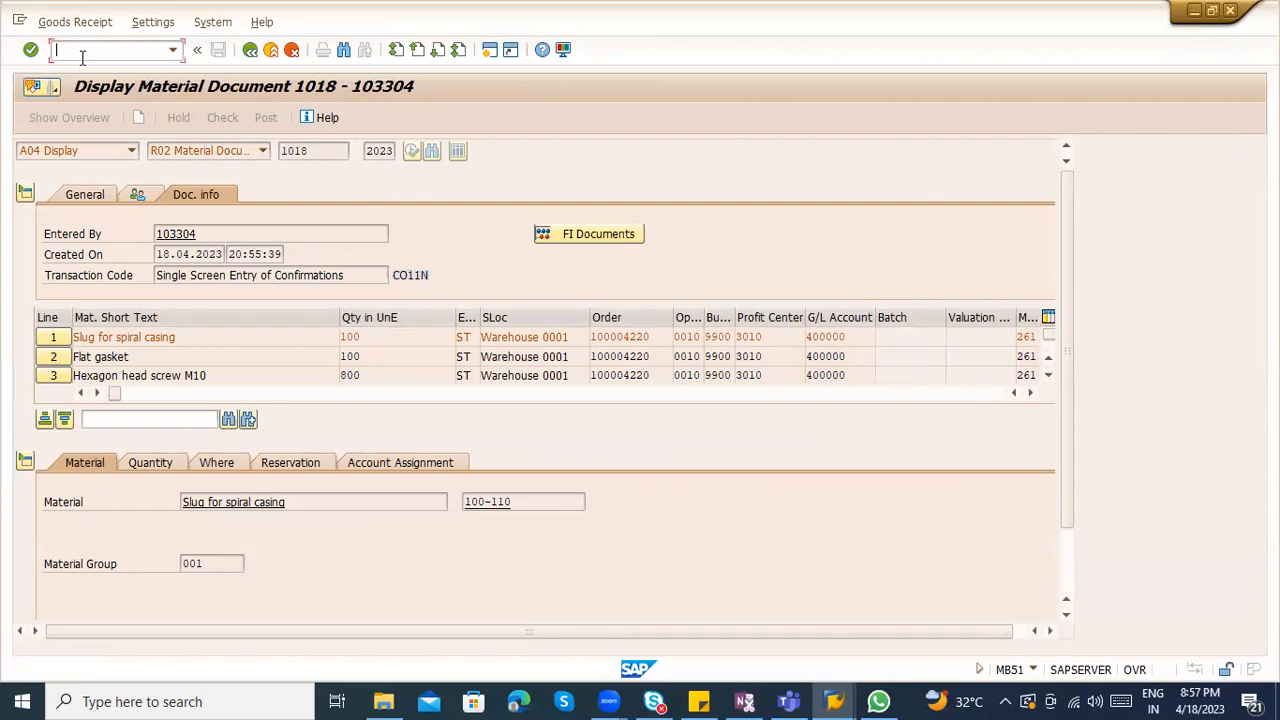
text(/nco11n)
key(Return)
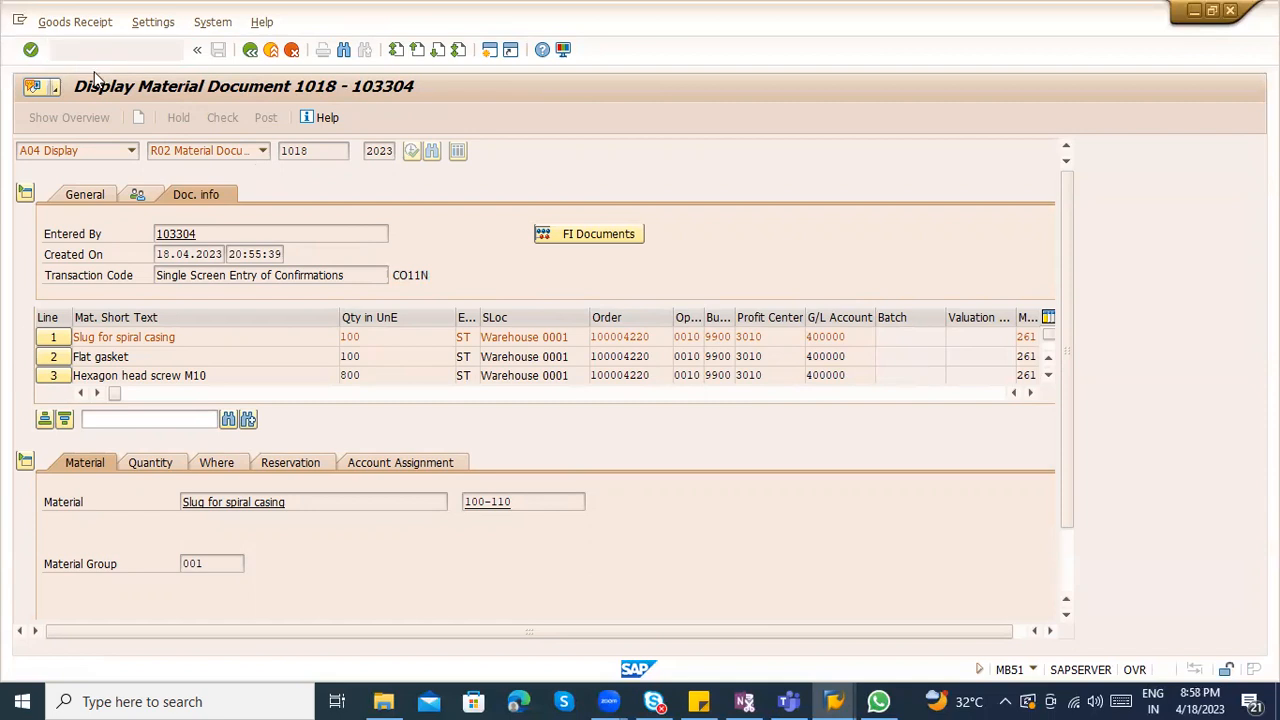
click(142, 170)
click(157, 189)
key(Return)
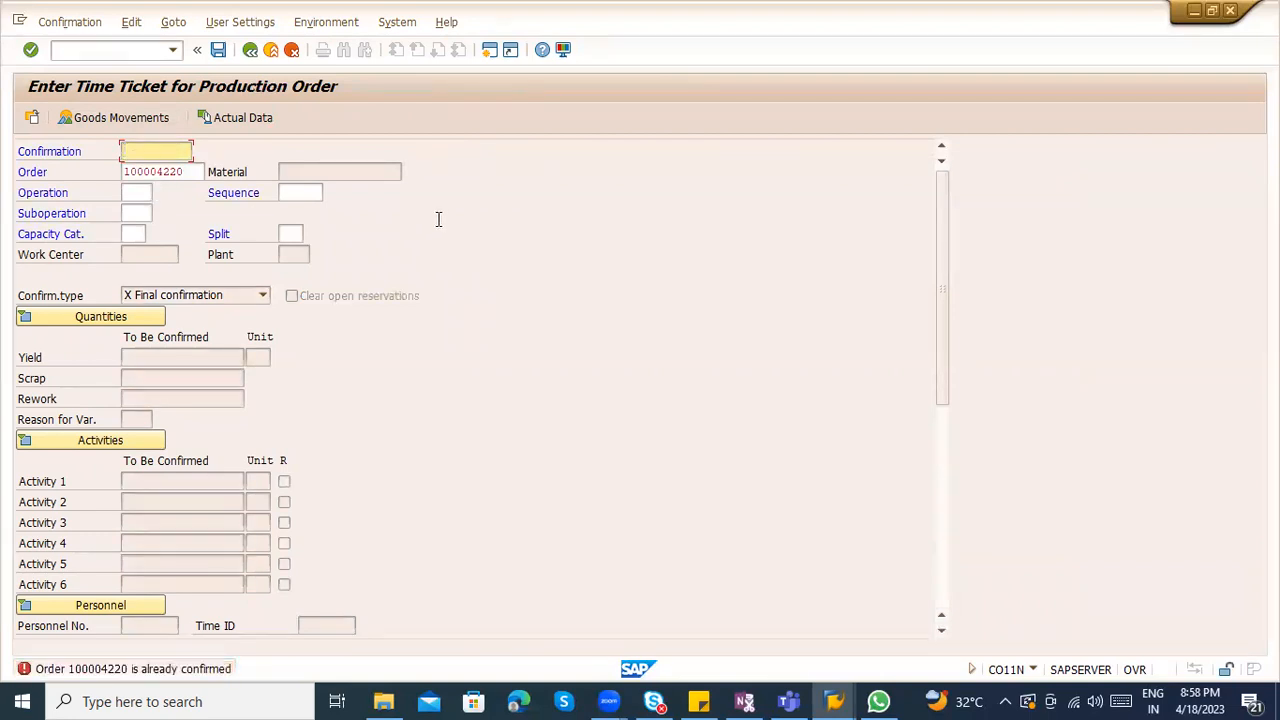
click(247, 52)
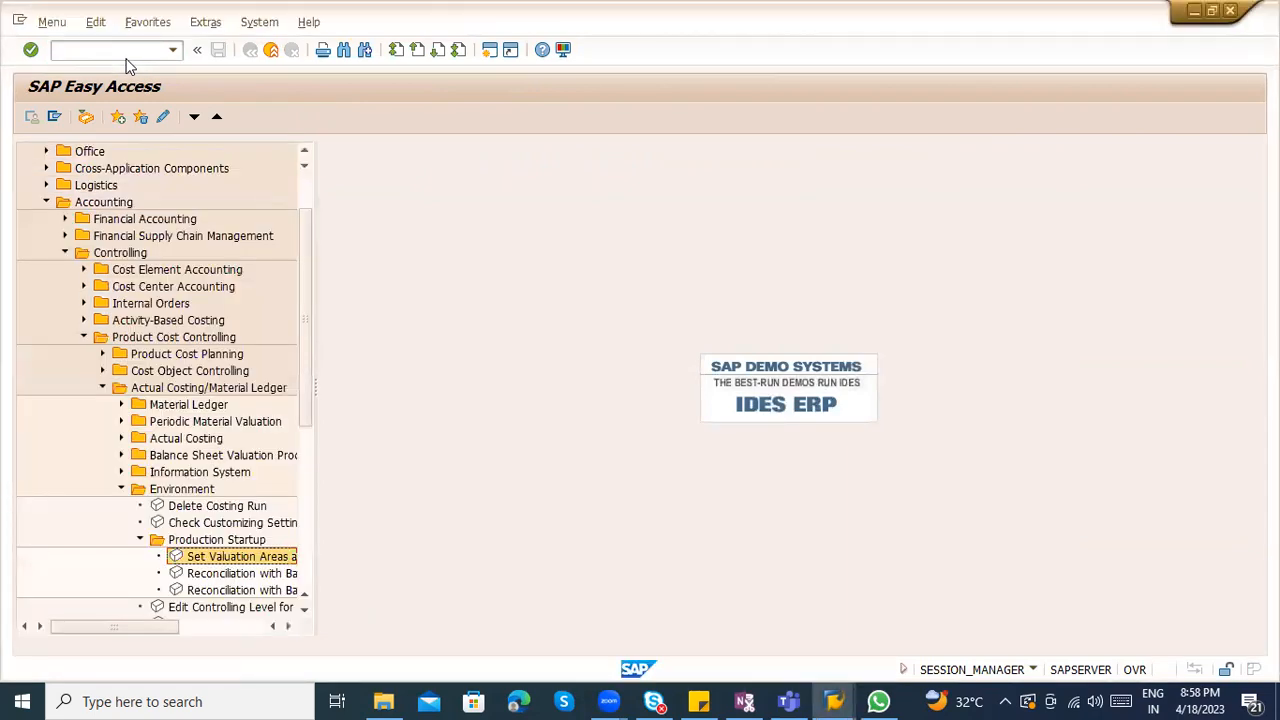
Switch to the other SAP Easy Access session and open the material document list (MB51)
key(alt+Tab)
key(alt+Tab)
key(alt+Tab)
key(alt+Tab)
key(alt+shift+Tab)
key(alt+shift+Tab)
key(alt+shift+Tab)
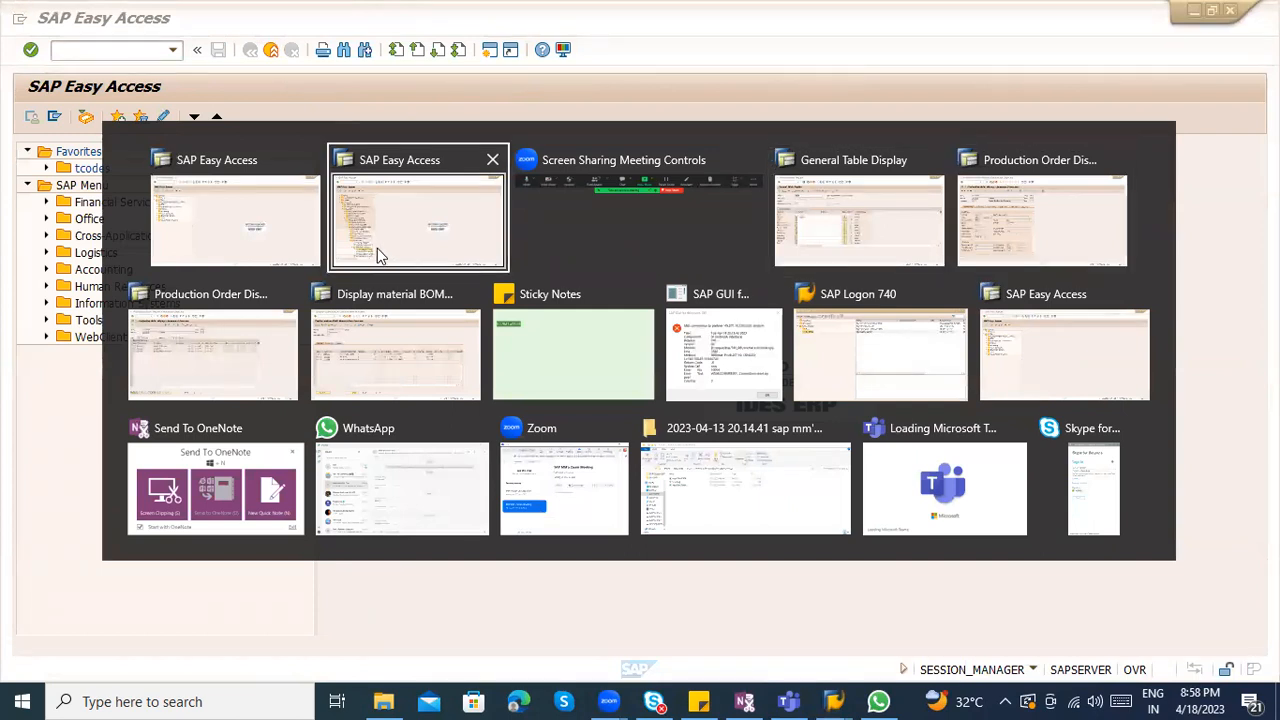
key(alt+shift+Tab)
click(322, 214)
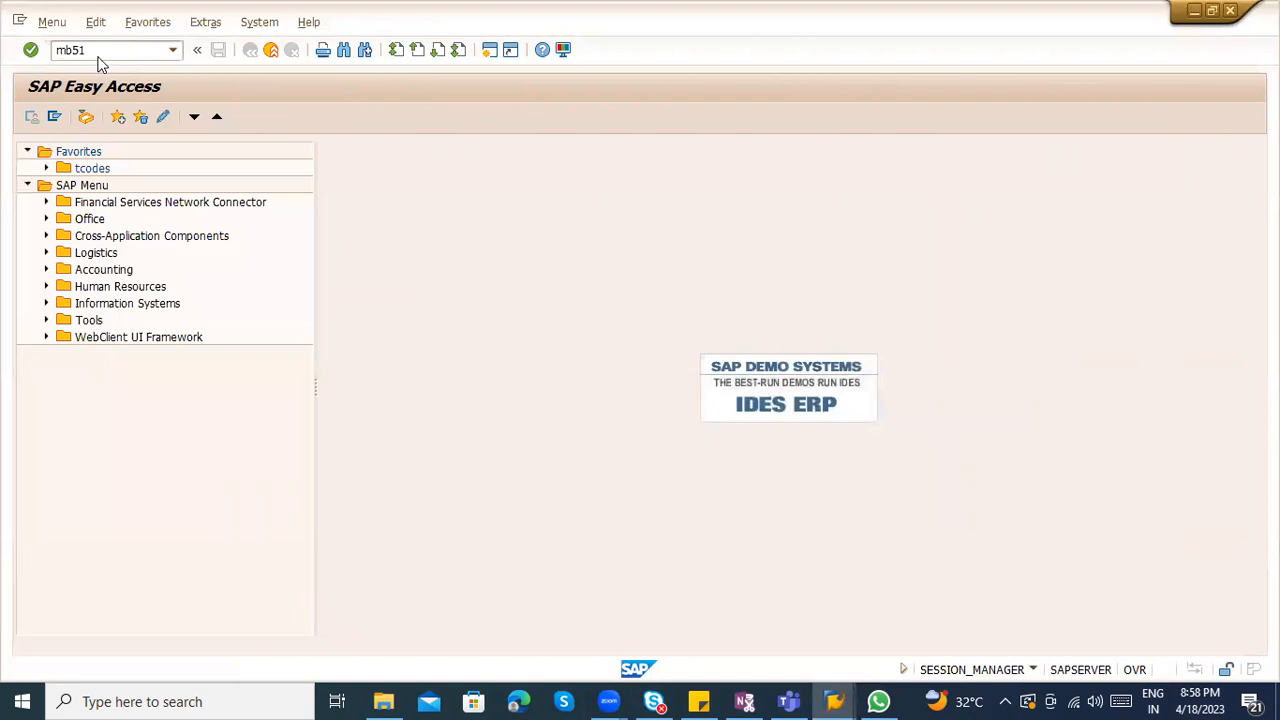
text(mb51)
key(Return)
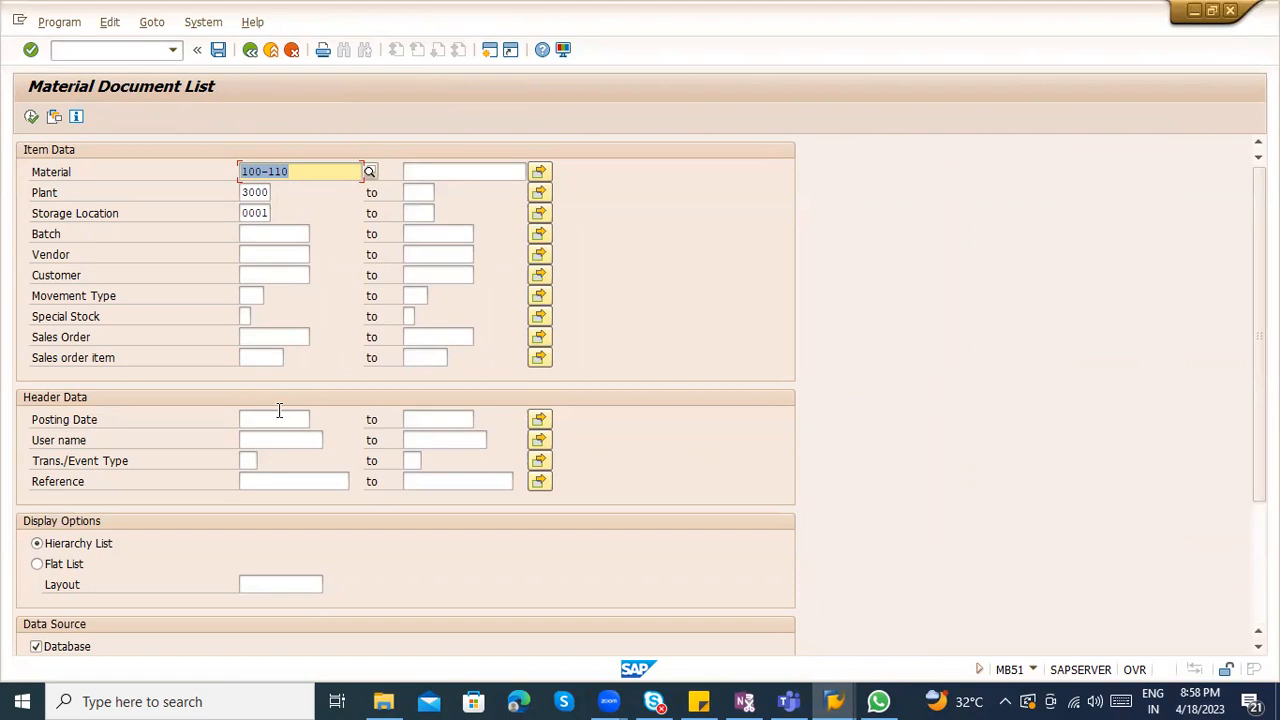
Set the posting date to 18.04.2023 and run the list for material 100-110, plant 3000, storage location 0001
click(279, 418)
click(277, 434)
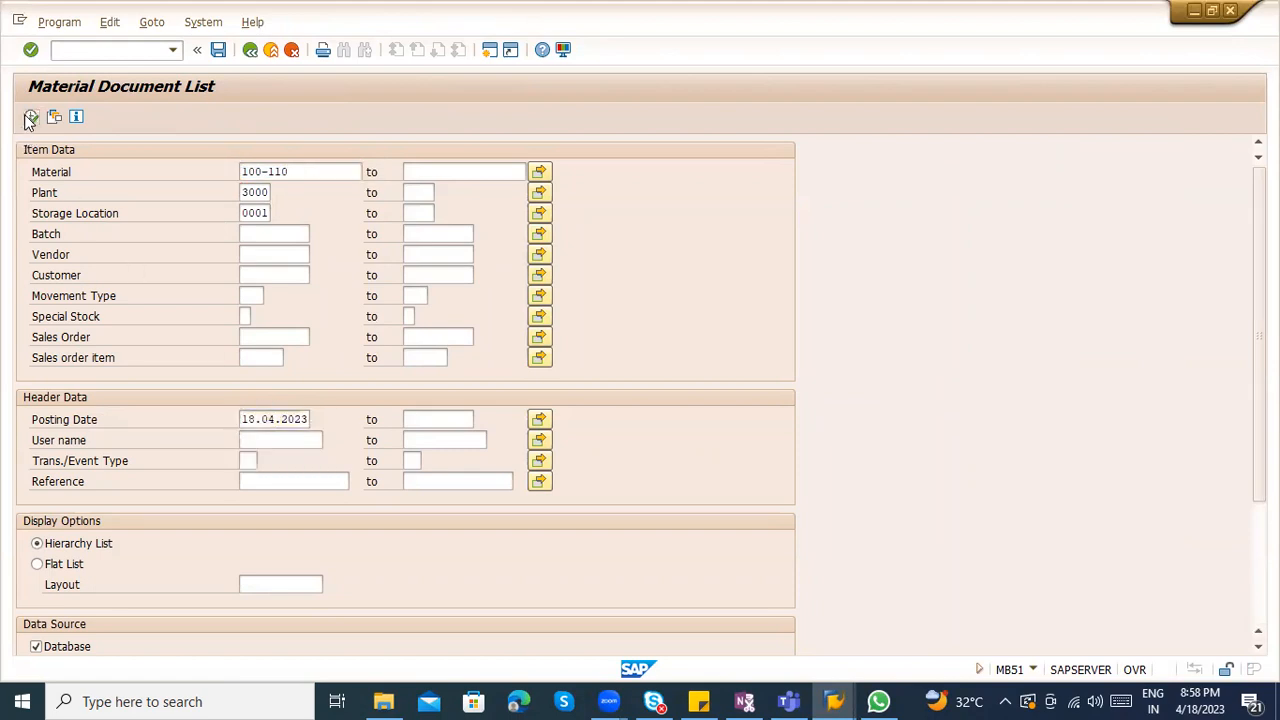
click(30, 118)
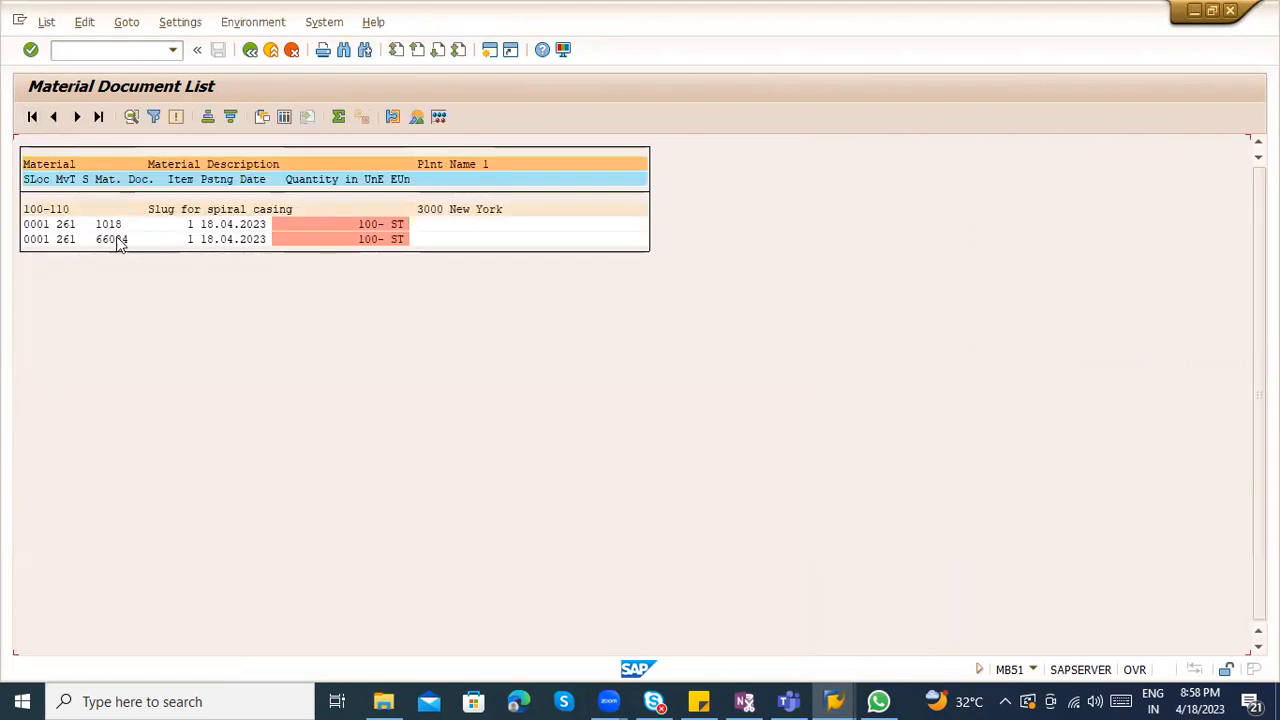
Examine the quantity, location, reservation, account assignment and transaction code of material document 1018, and return to the list
double_click(118, 226)
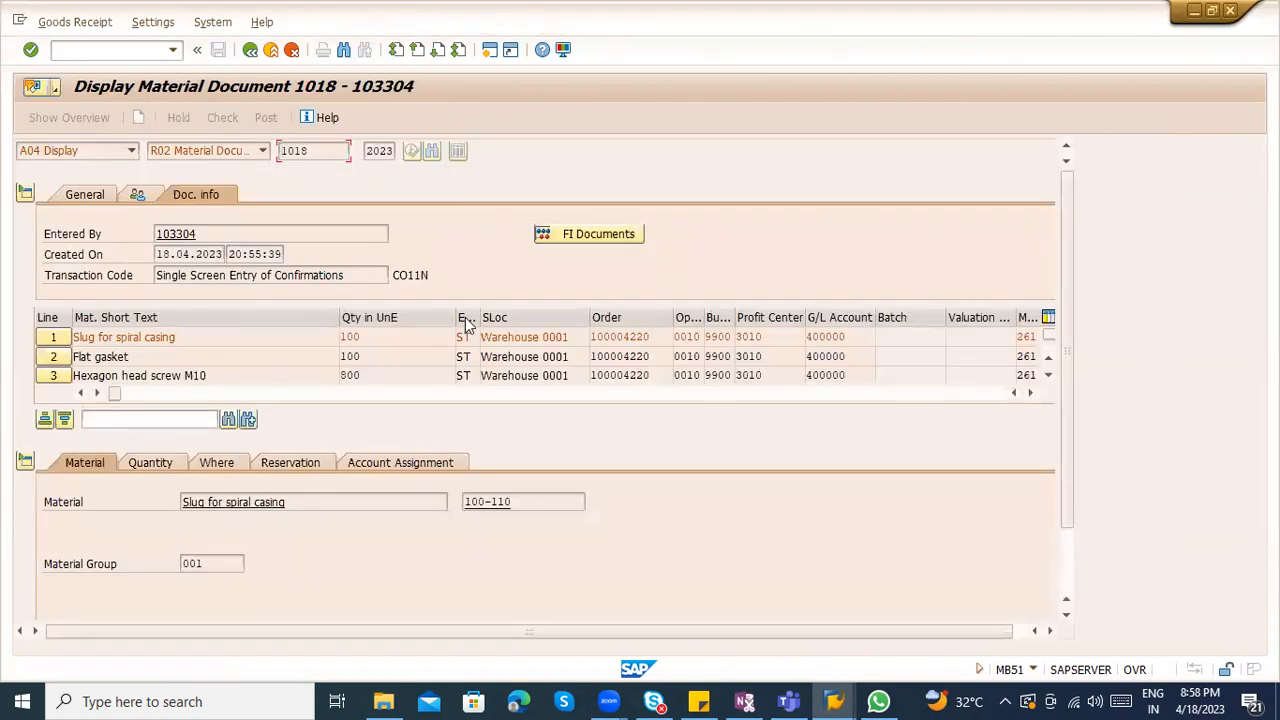
click(150, 463)
click(212, 464)
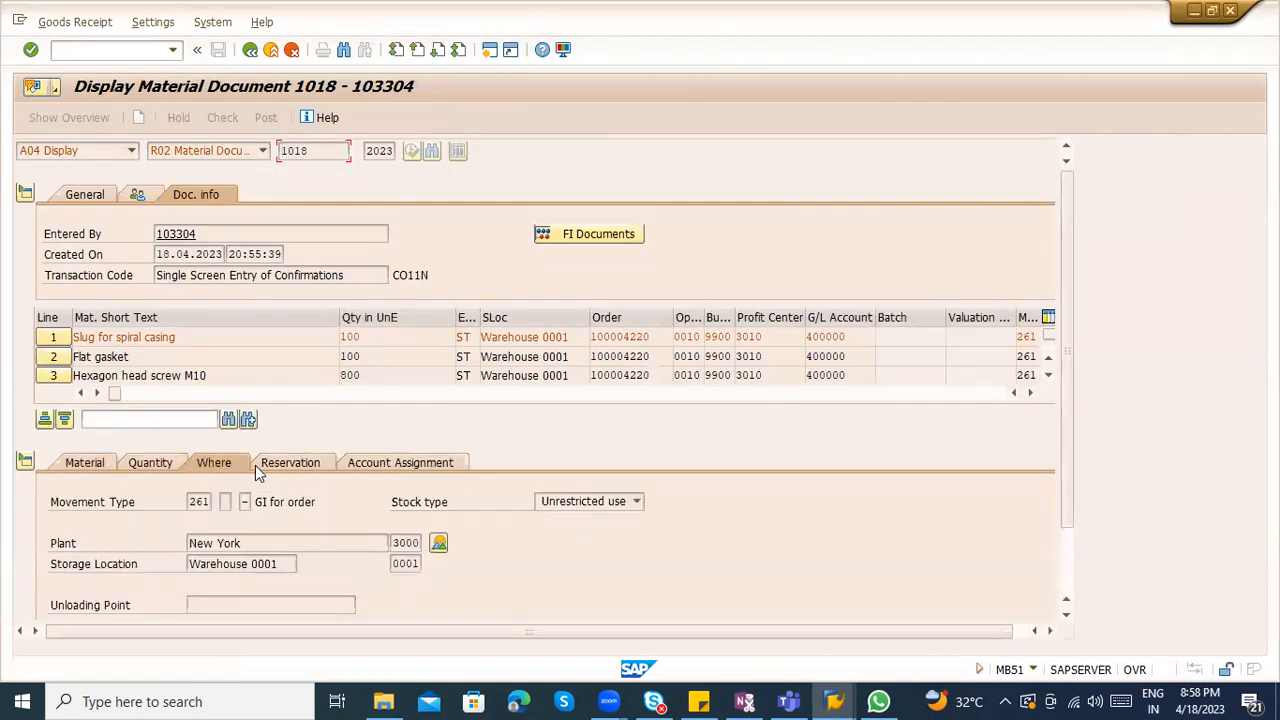
click(292, 463)
click(388, 464)
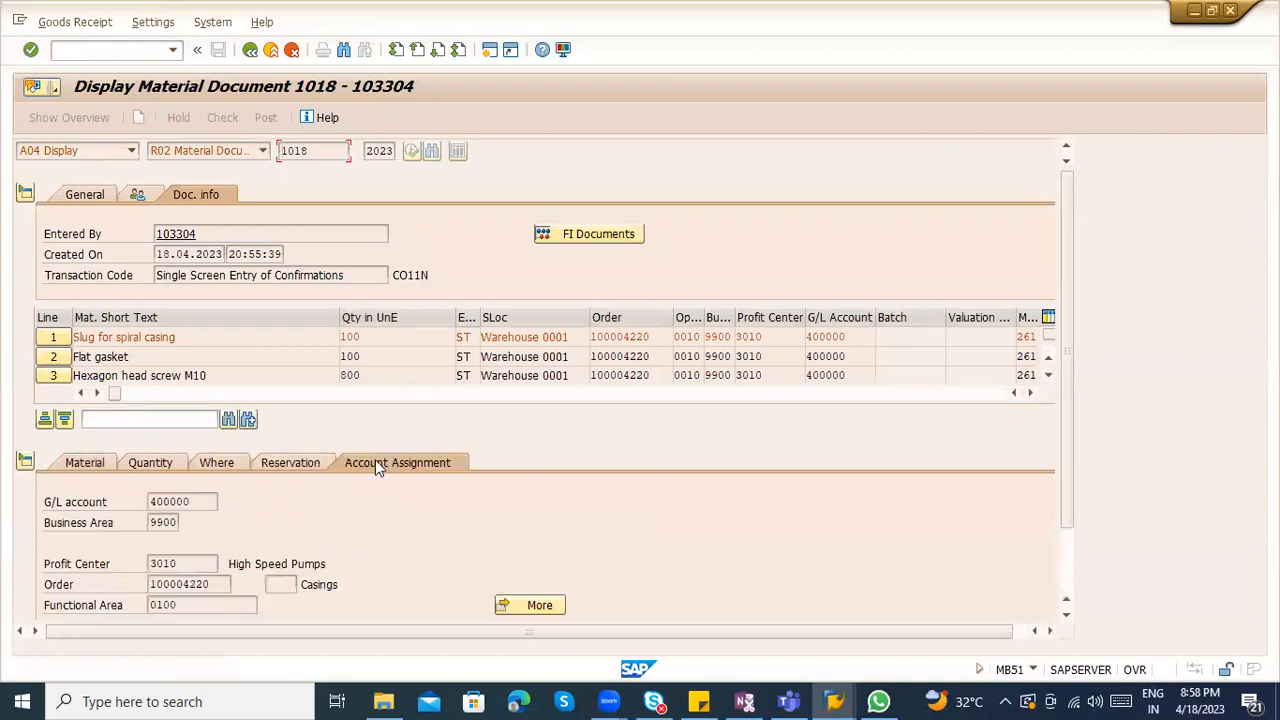
drag(391, 278, 426, 277)
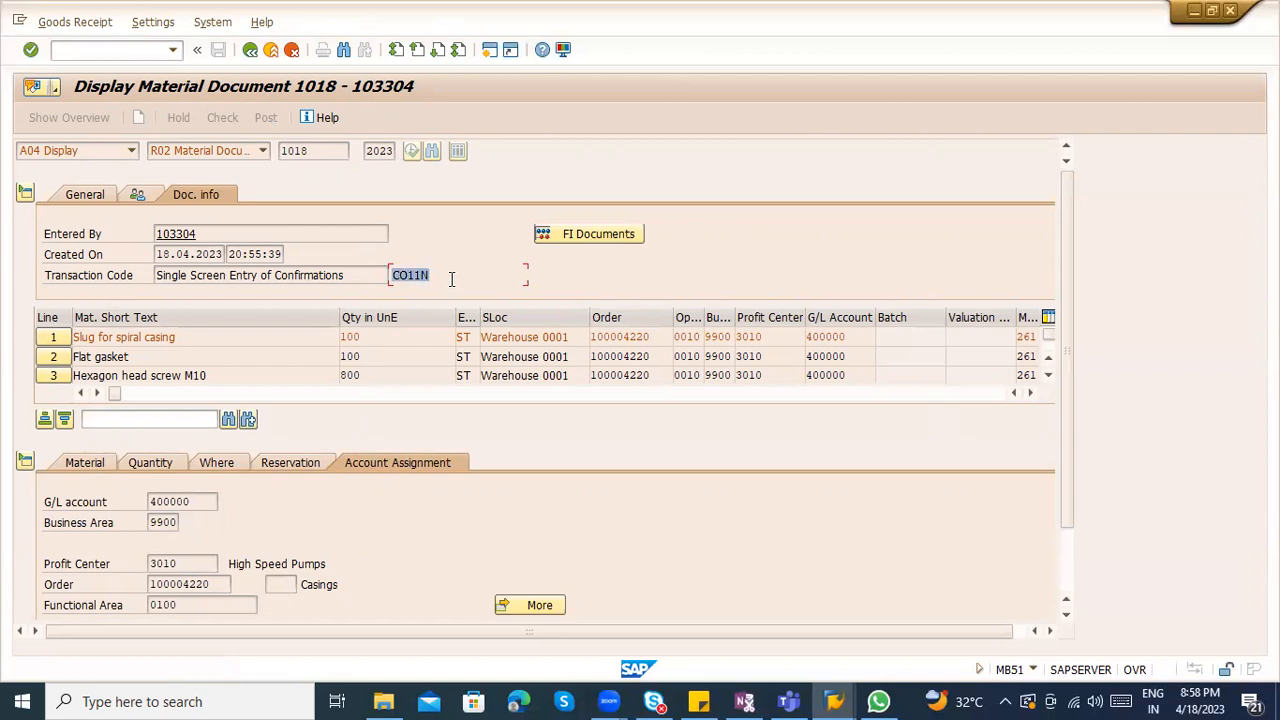
click(429, 280)
click(250, 50)
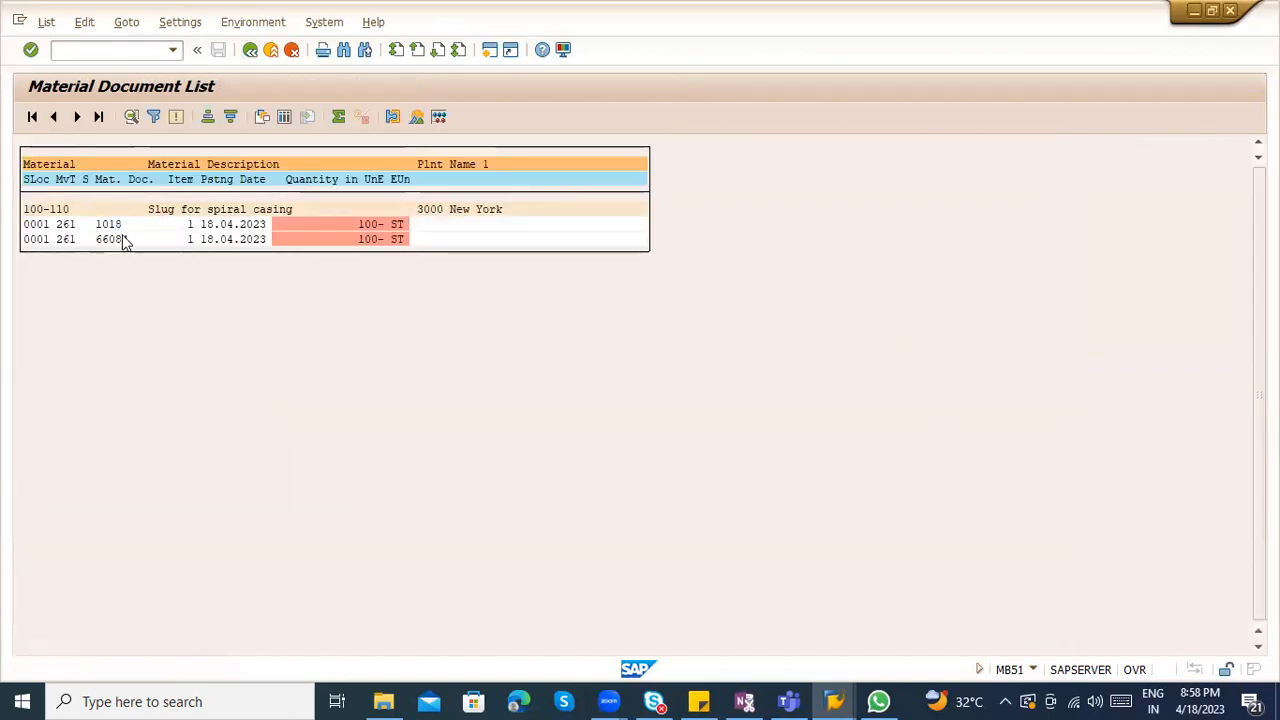
Display material document 66084 and switch from it to transaction CO13N
click(132, 151)
click(167, 155)
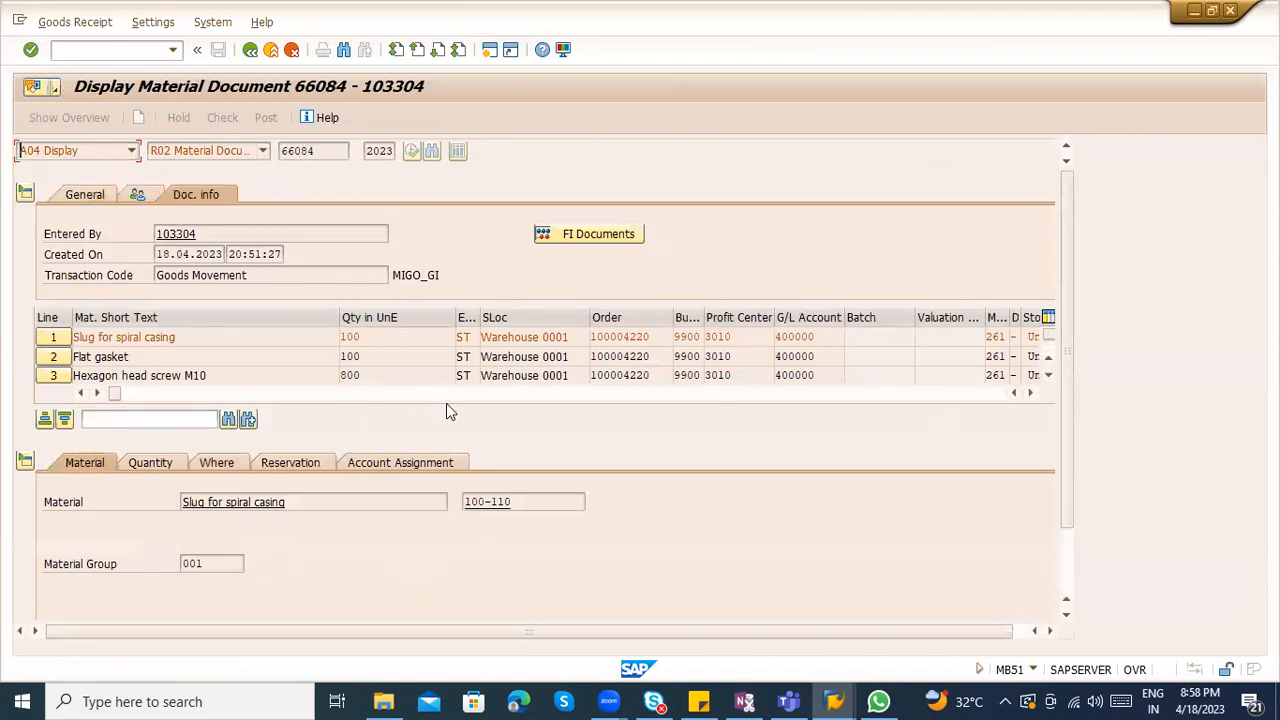
click(152, 49)
text(/nco13n)
key(Return)
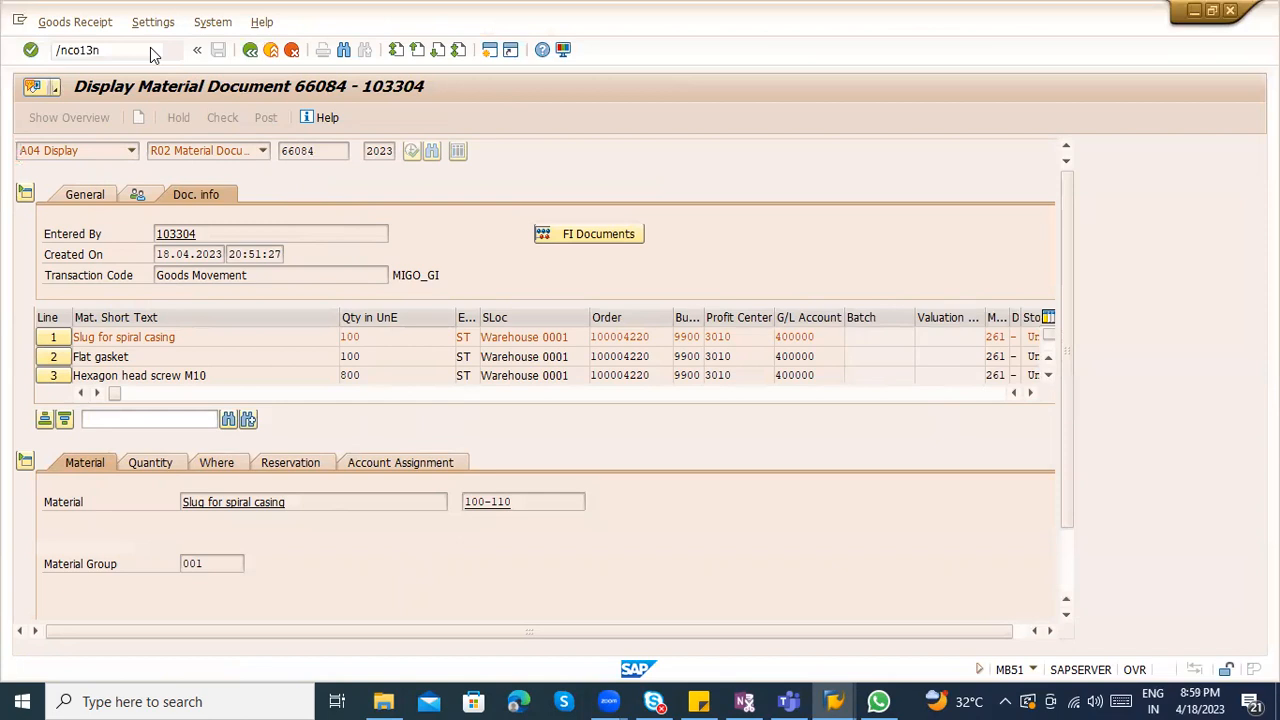
Open transaction CO11N, switch to the confirmation display and bring up the operation overview of the Casings production order
text(d)
text(o11n)
key(Return)
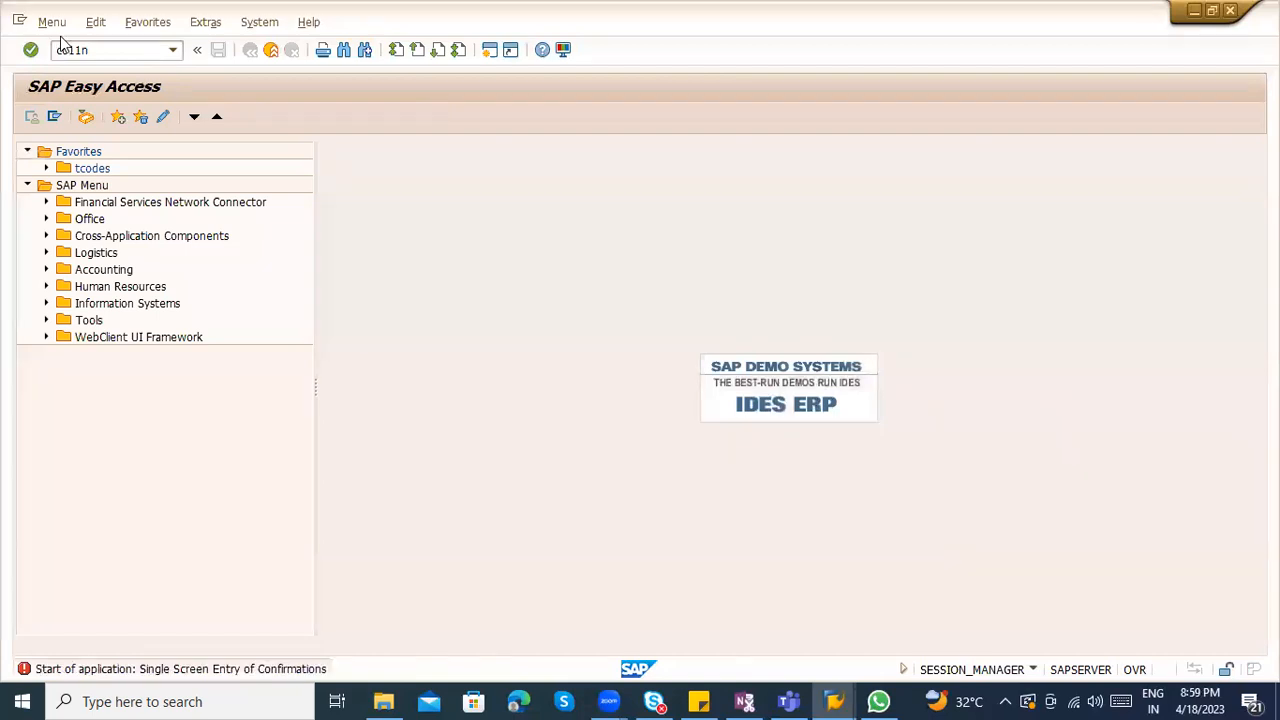
click(59, 28)
click(70, 89)
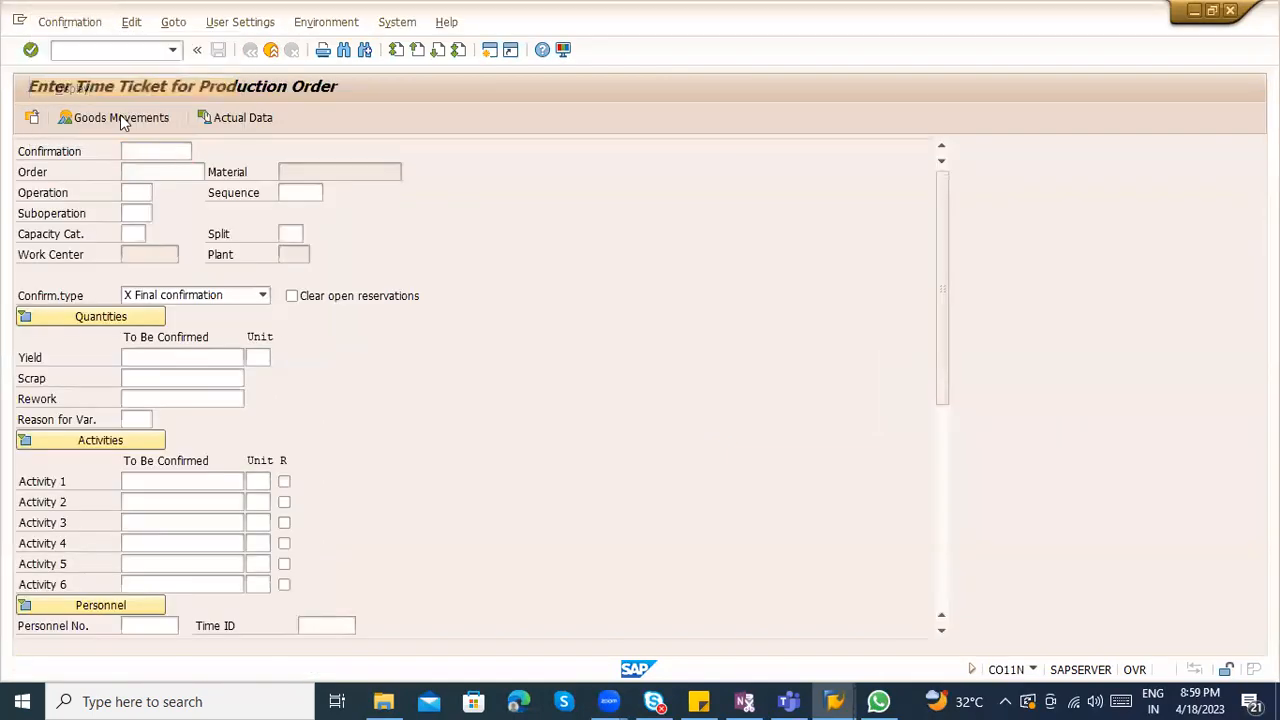
click(205, 255)
click(186, 277)
key(Return)
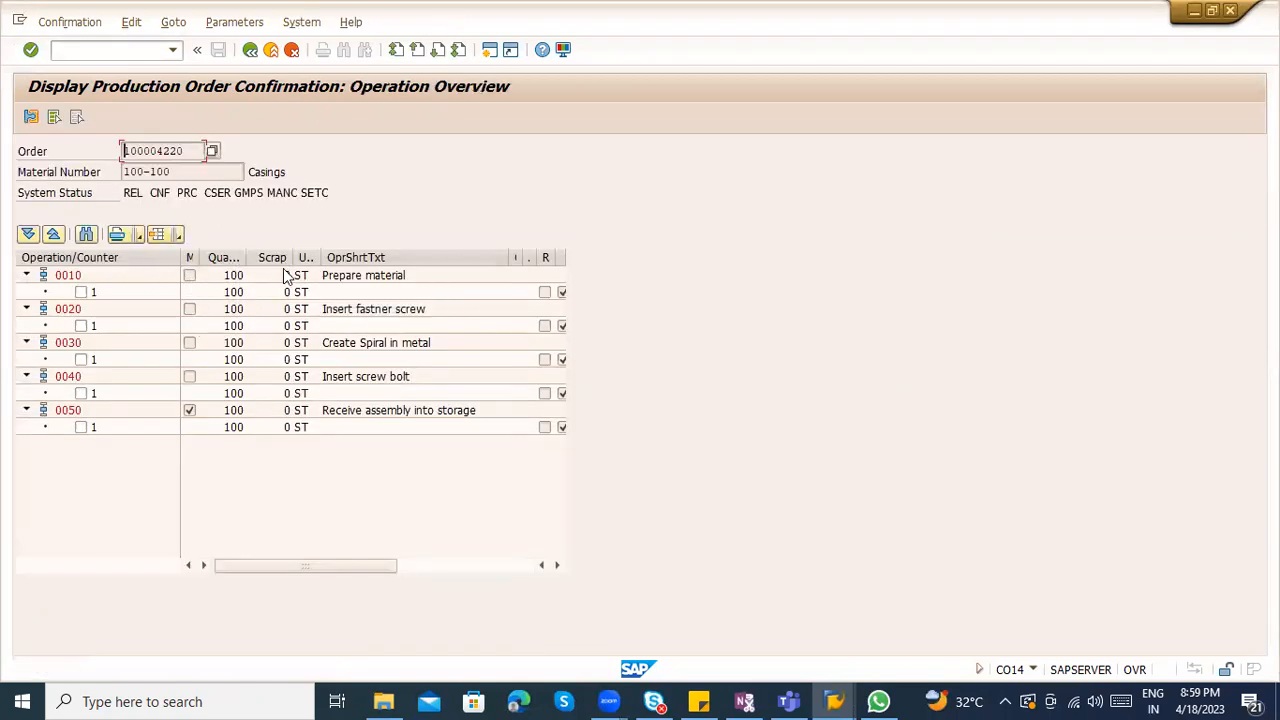
Leave the confirmation overview and open the goods movement transaction MIGO
click(118, 58)
text(/n)
click(118, 151)
click(101, 52)
text(migo)
key(Return)
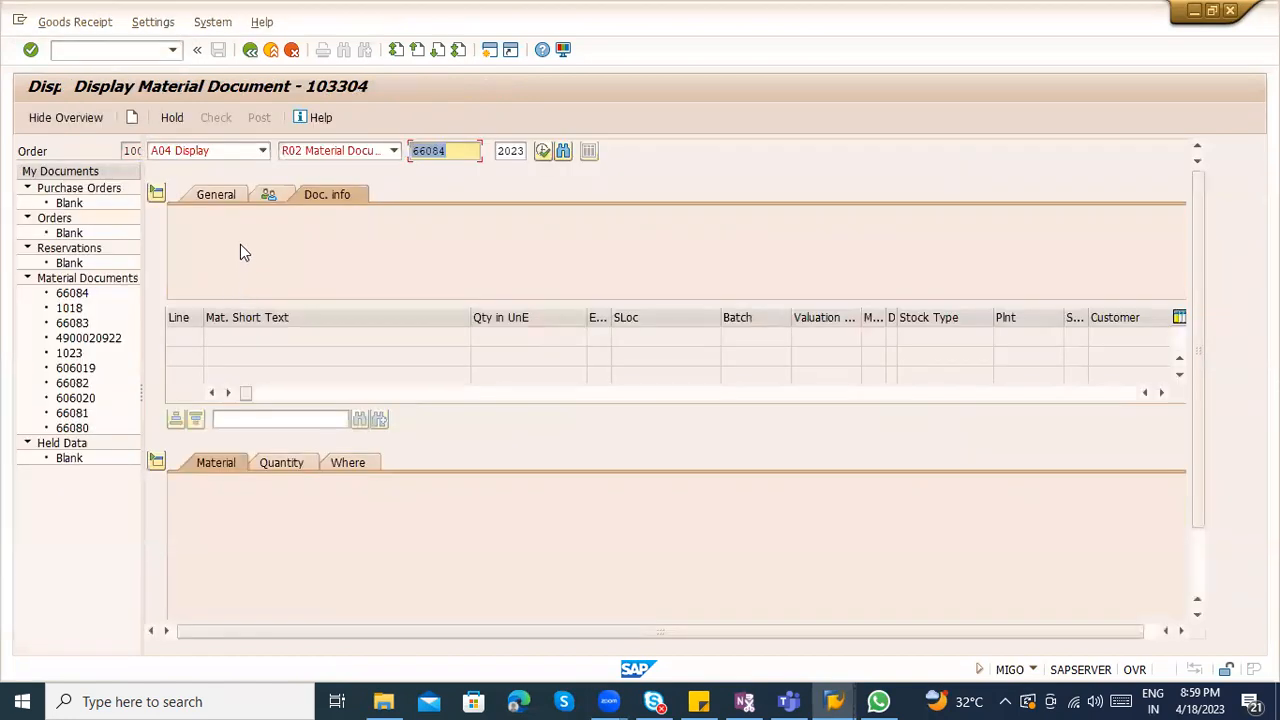
Set up an A01 Goods Receipt with reference R08 Order and load the Casings production order
click(238, 150)
click(228, 168)
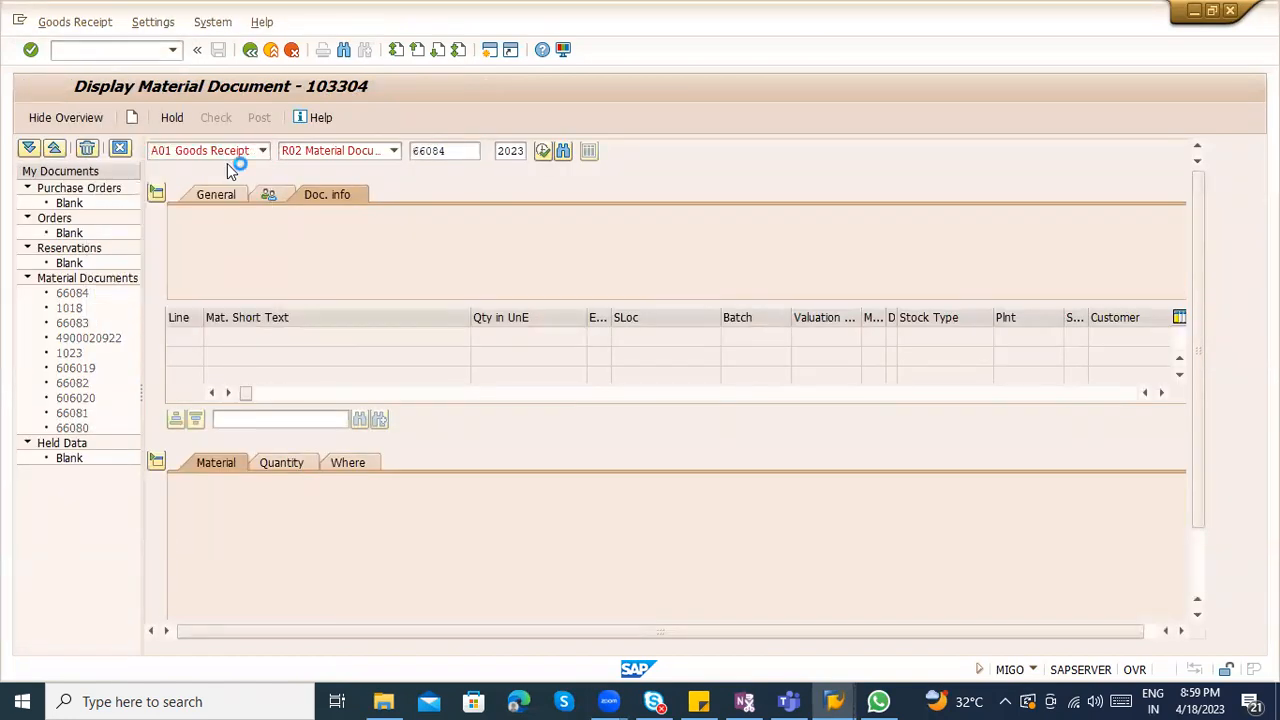
click(394, 151)
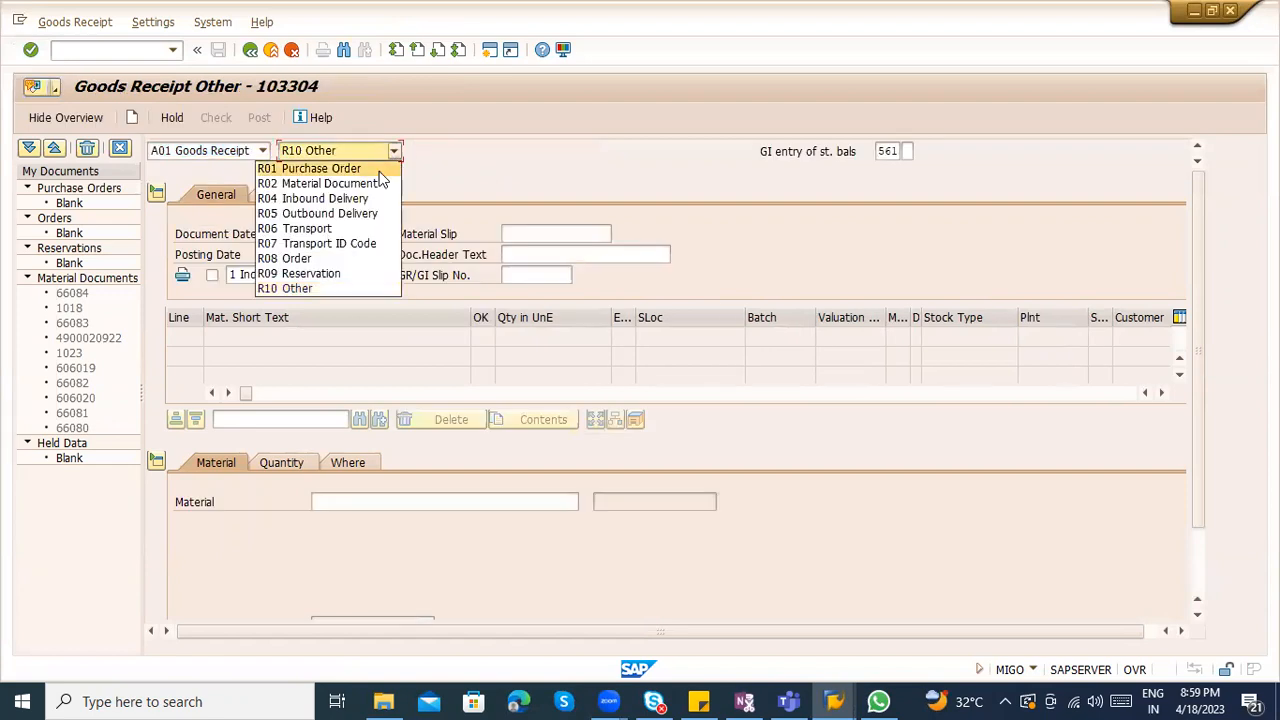
click(357, 260)
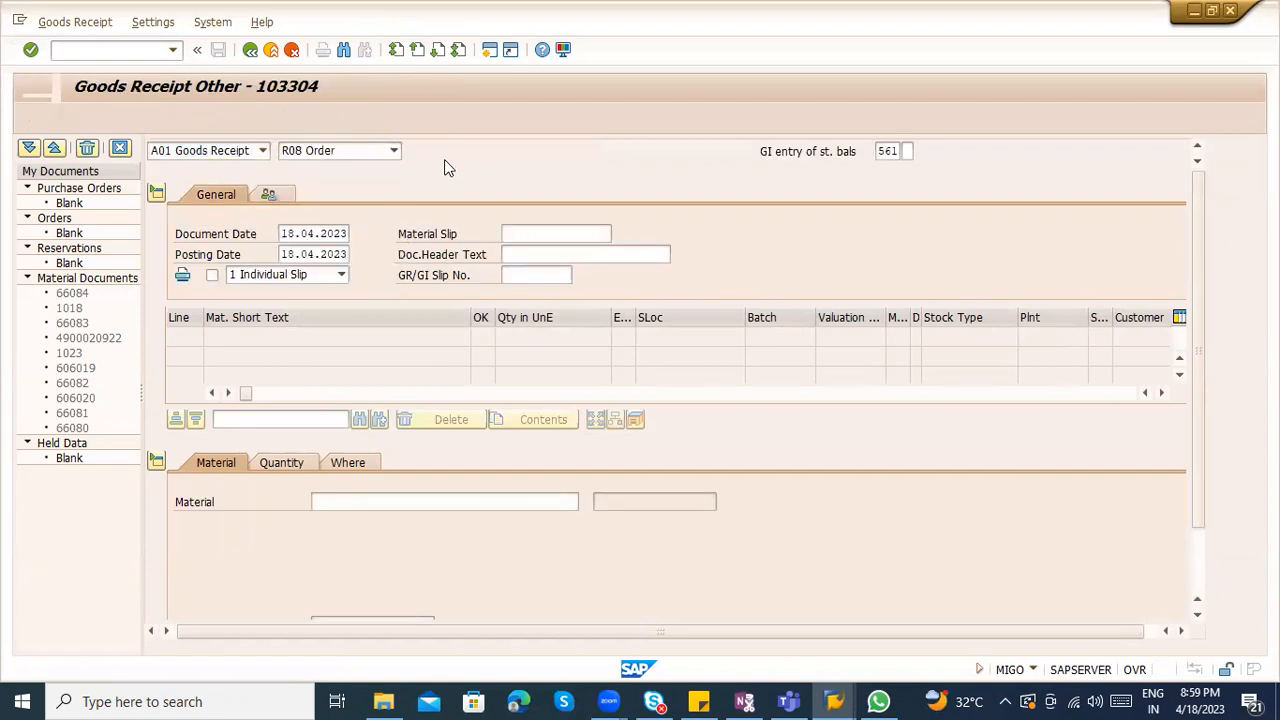
text(100004220)
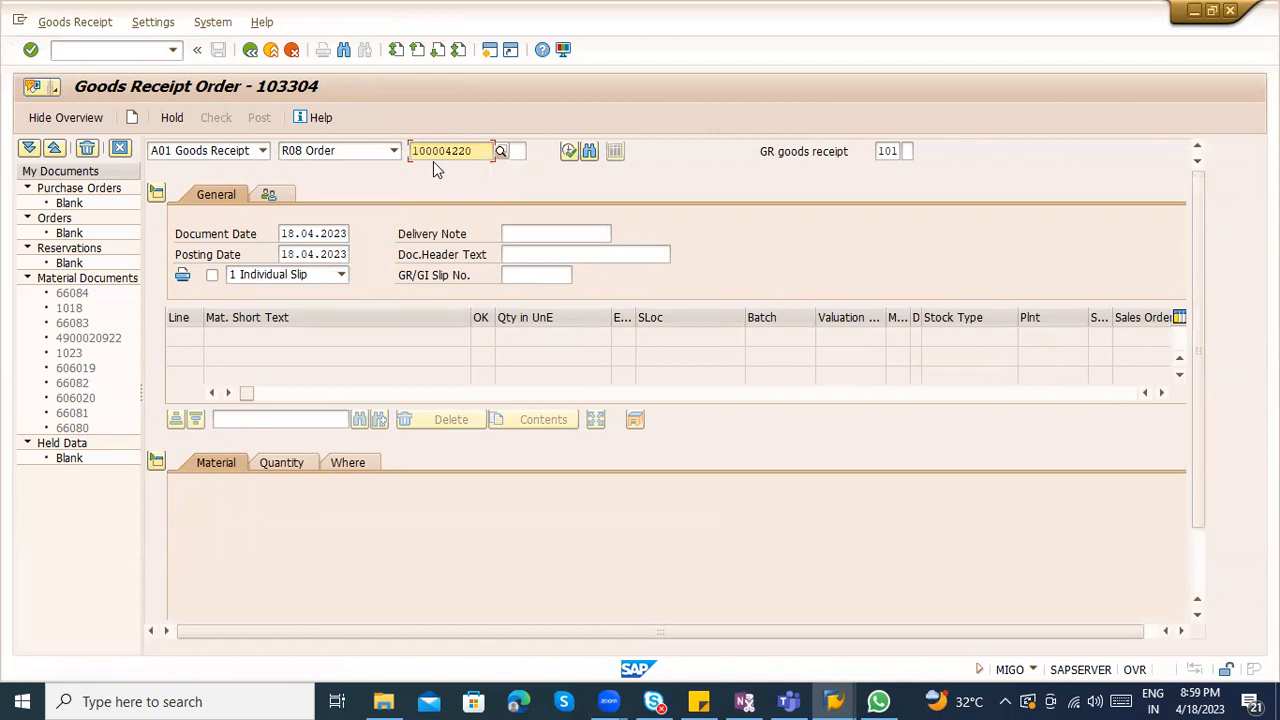
key(Return)
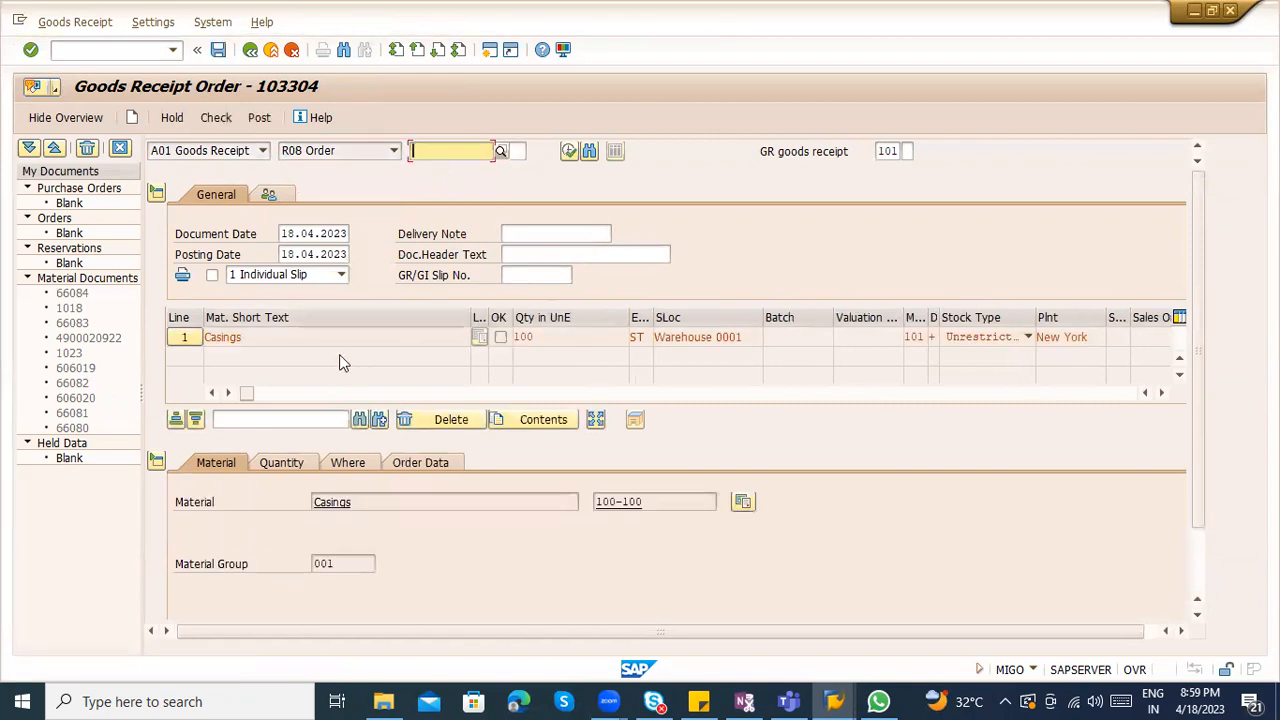
Mark the Casings item as OK, check its movement details, and post the goods receipt
click(288, 337)
scroll(294, 524, down, 2)
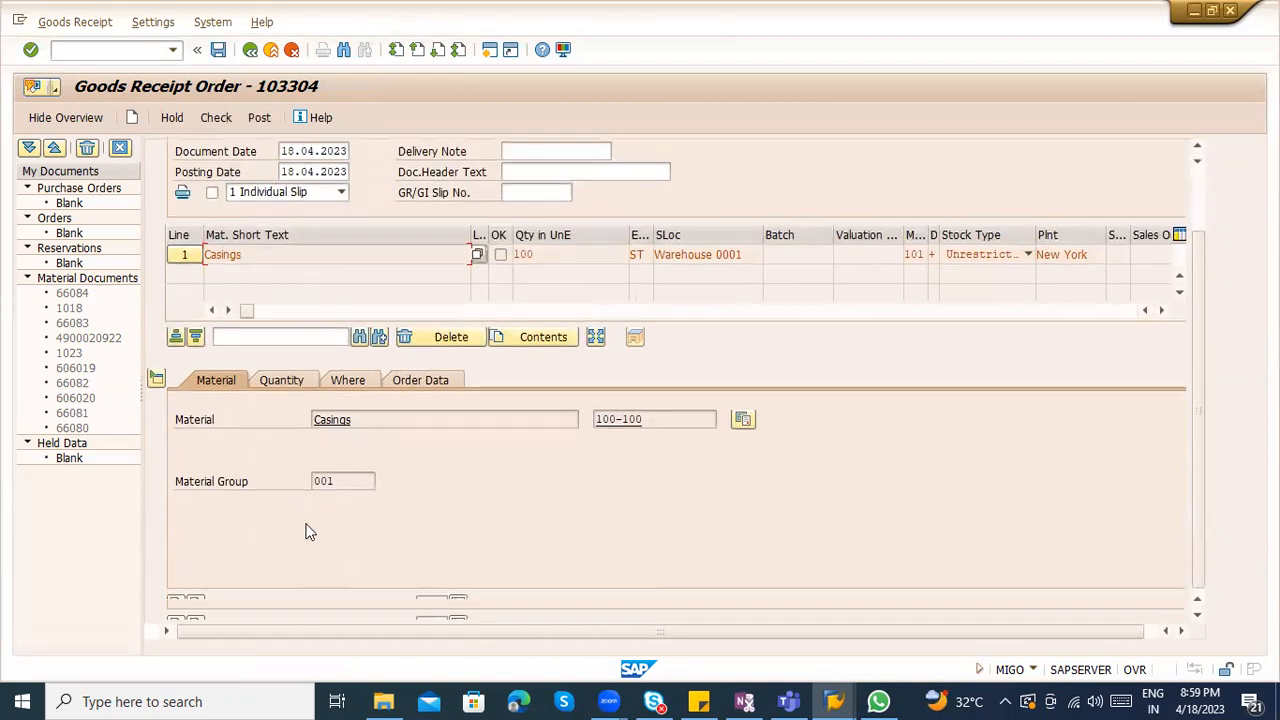
click(358, 386)
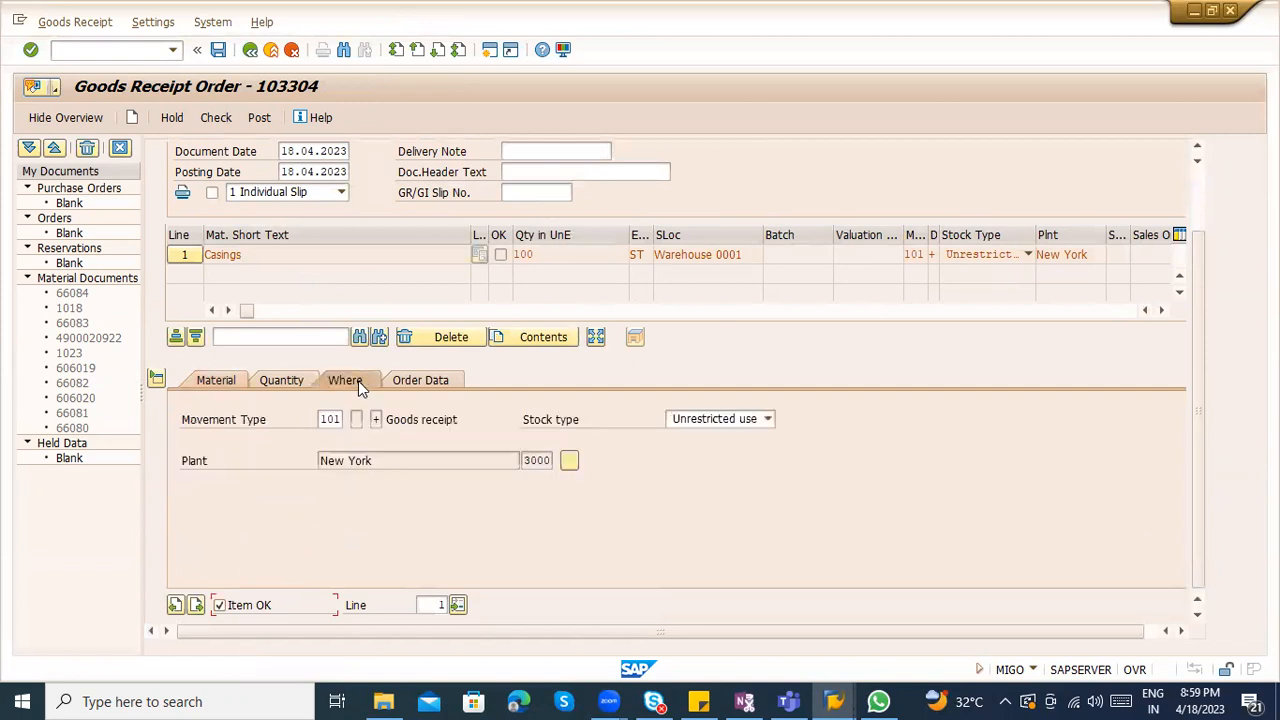
click(214, 119)
click(259, 119)
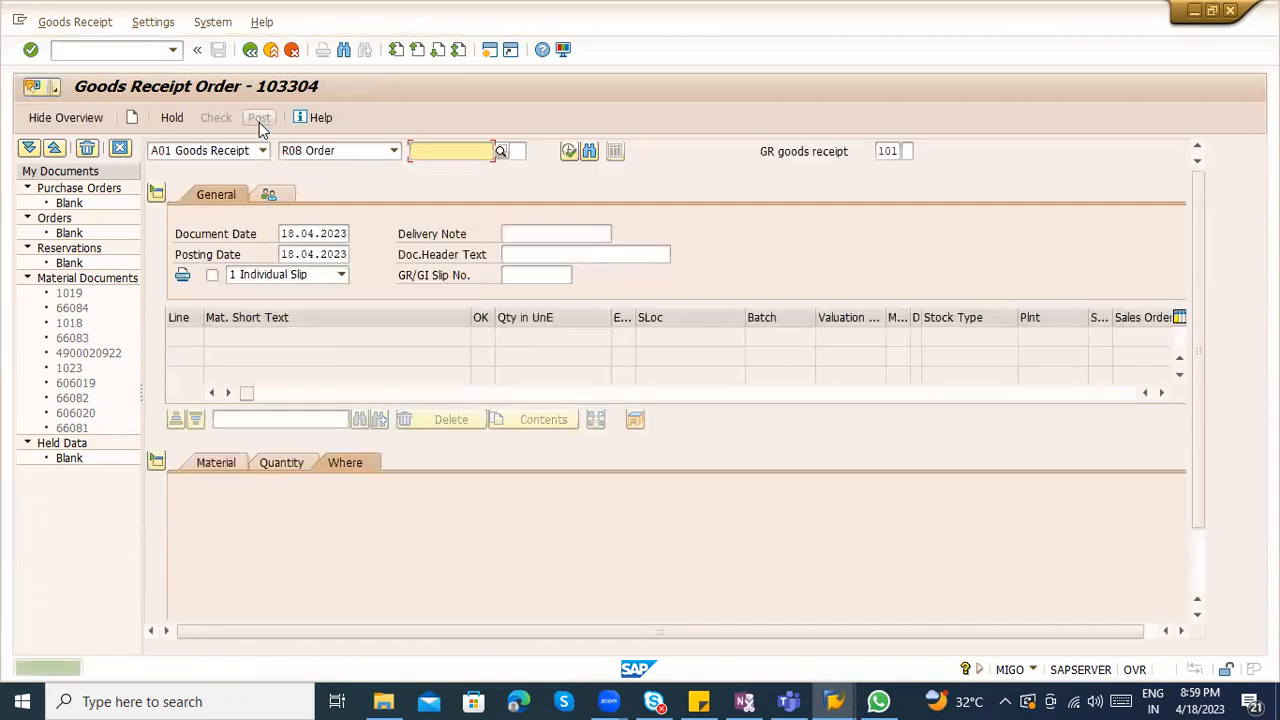
Display material document 1019 for the posted goods receipt and view the order data of its Casings item
click(262, 150)
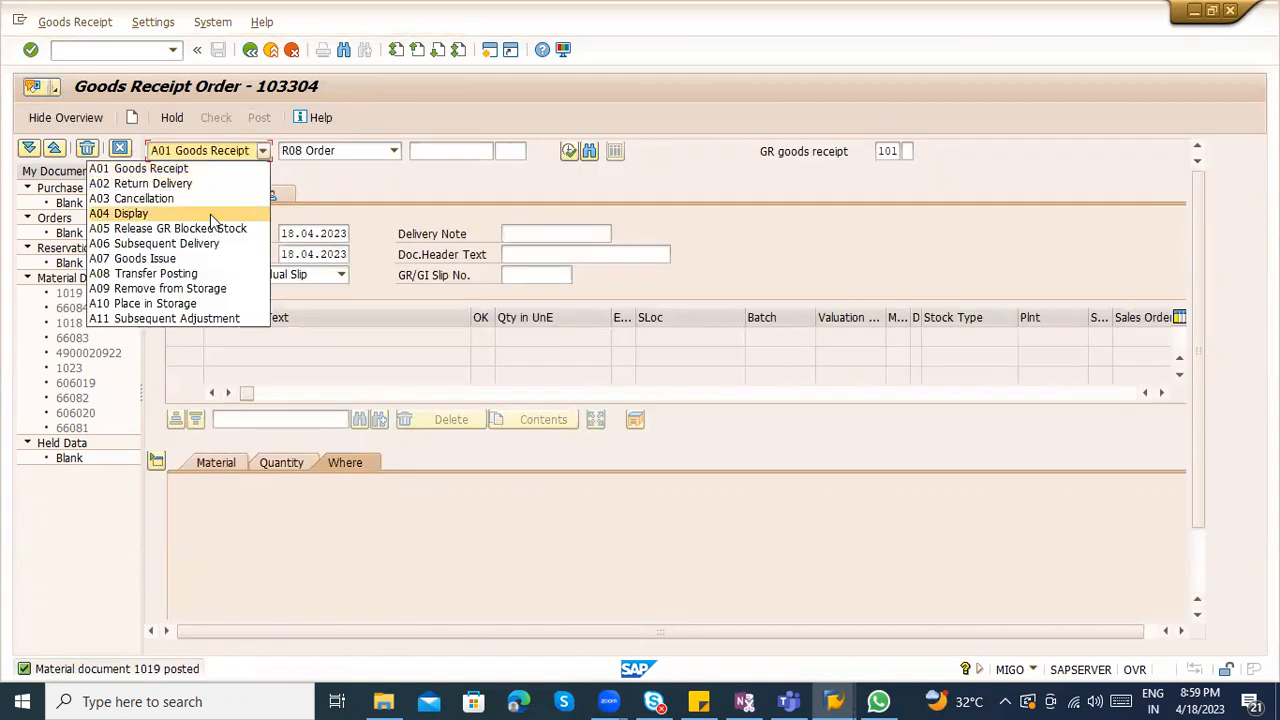
click(210, 213)
key(Return)
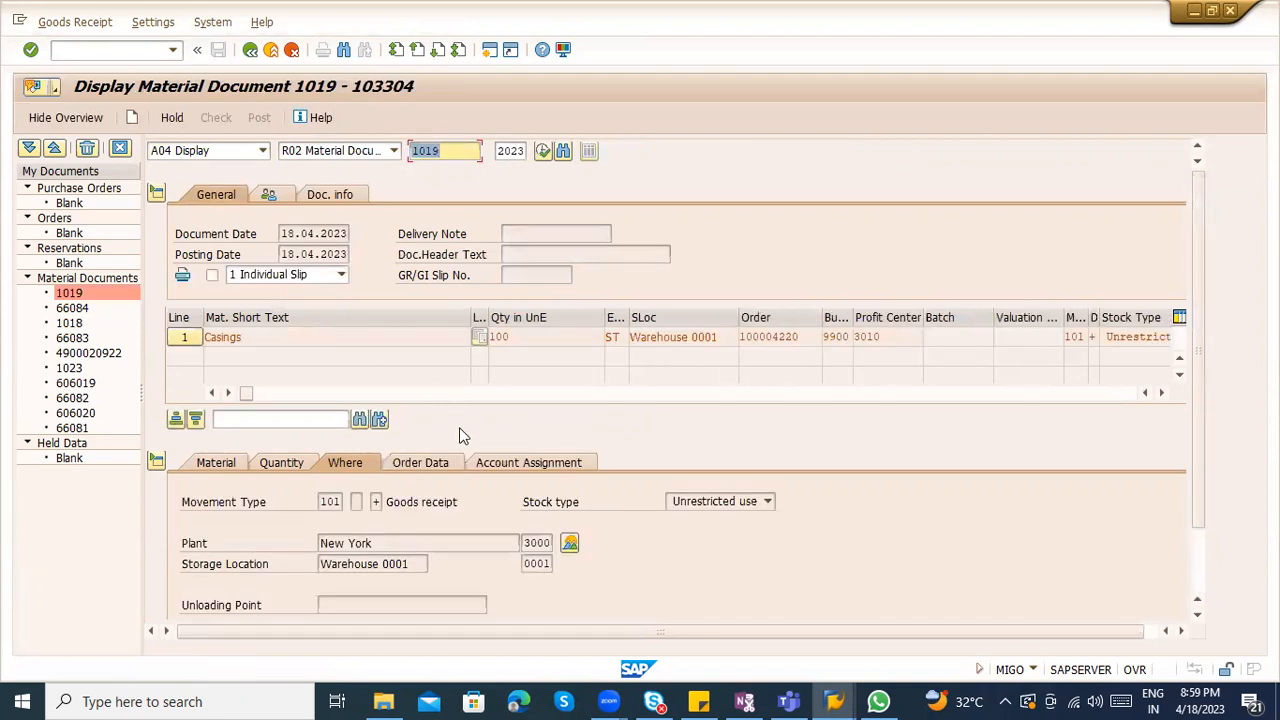
click(450, 465)
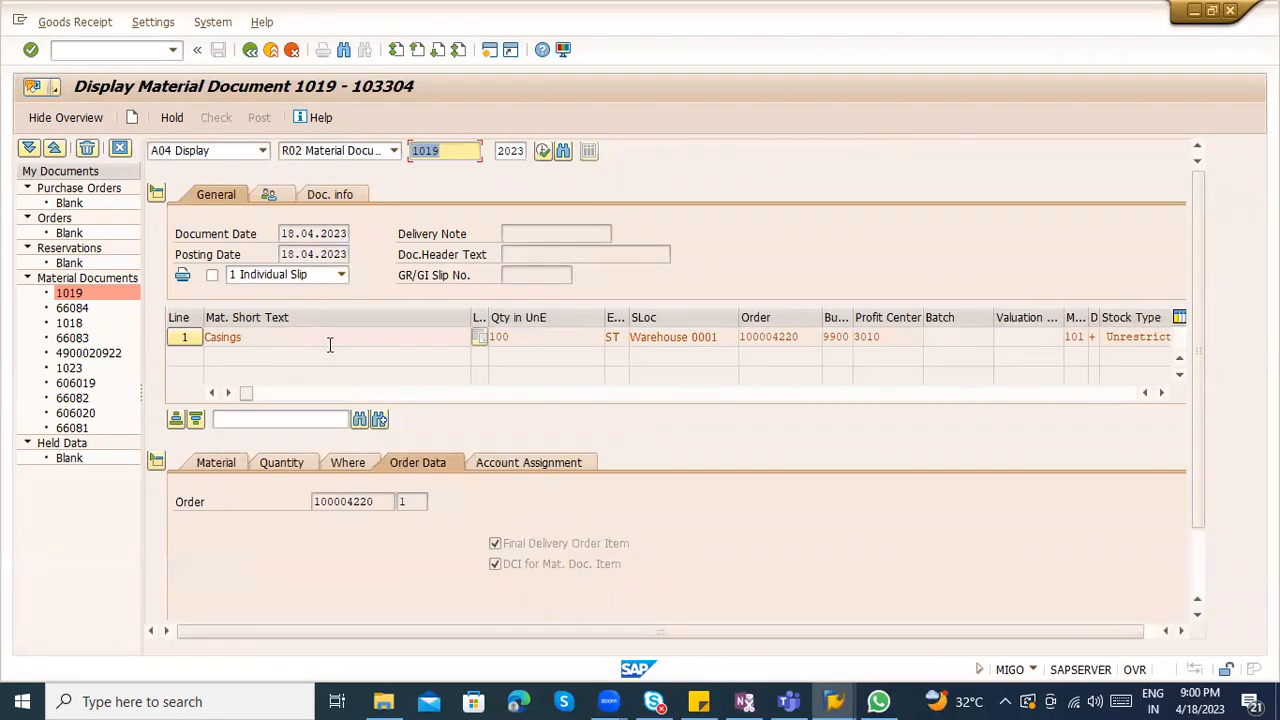
Examine the accounting document linked to material document 1019, including its G/L line items, and return to the material document
click(334, 193)
click(680, 236)
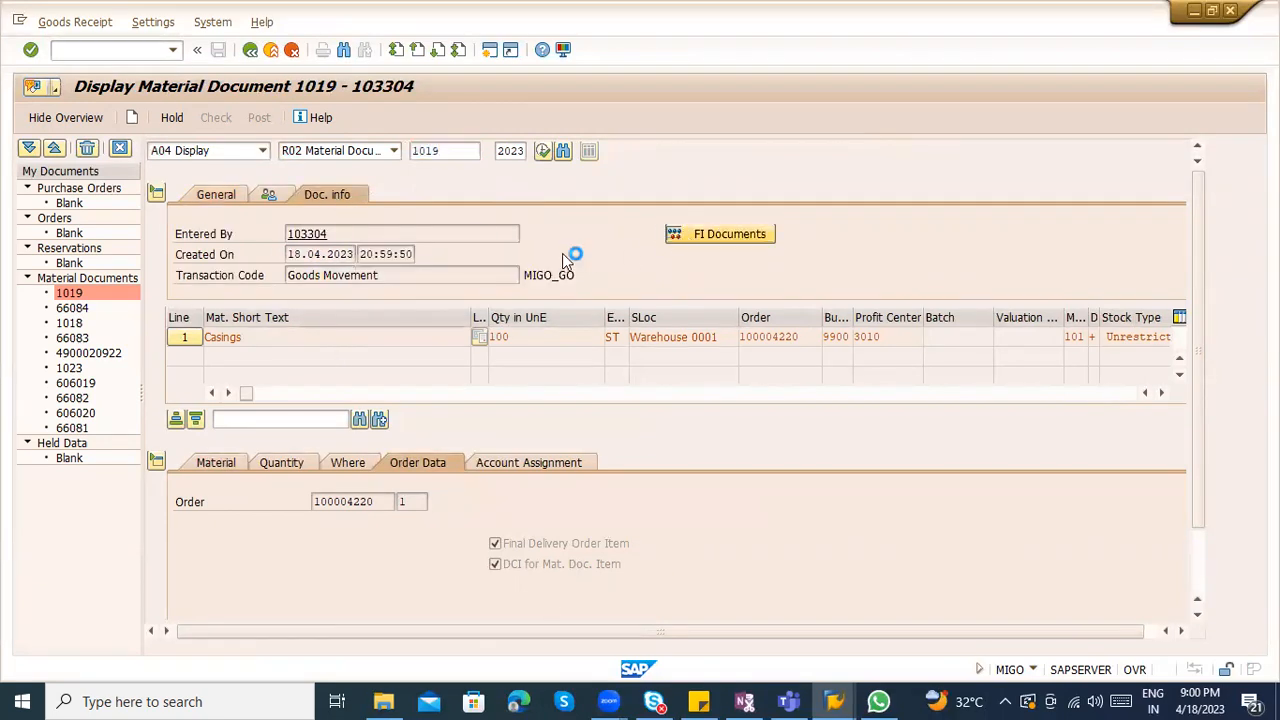
double_click(168, 229)
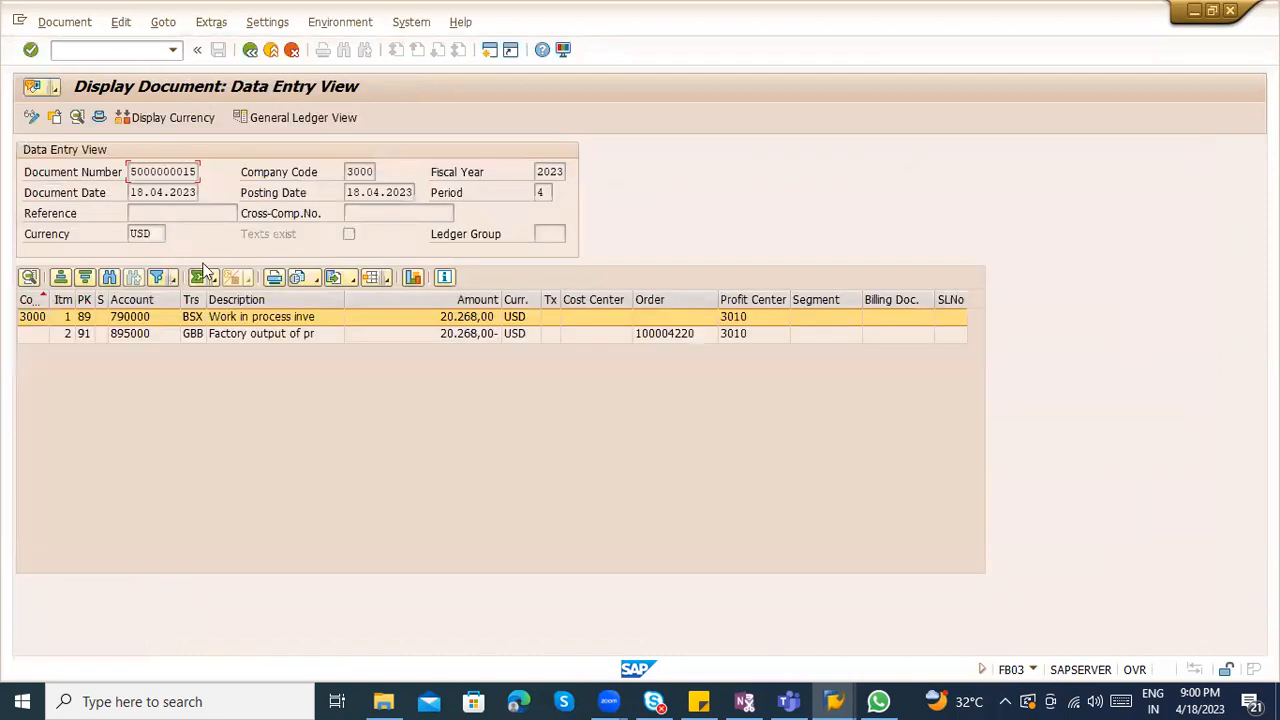
click(257, 336)
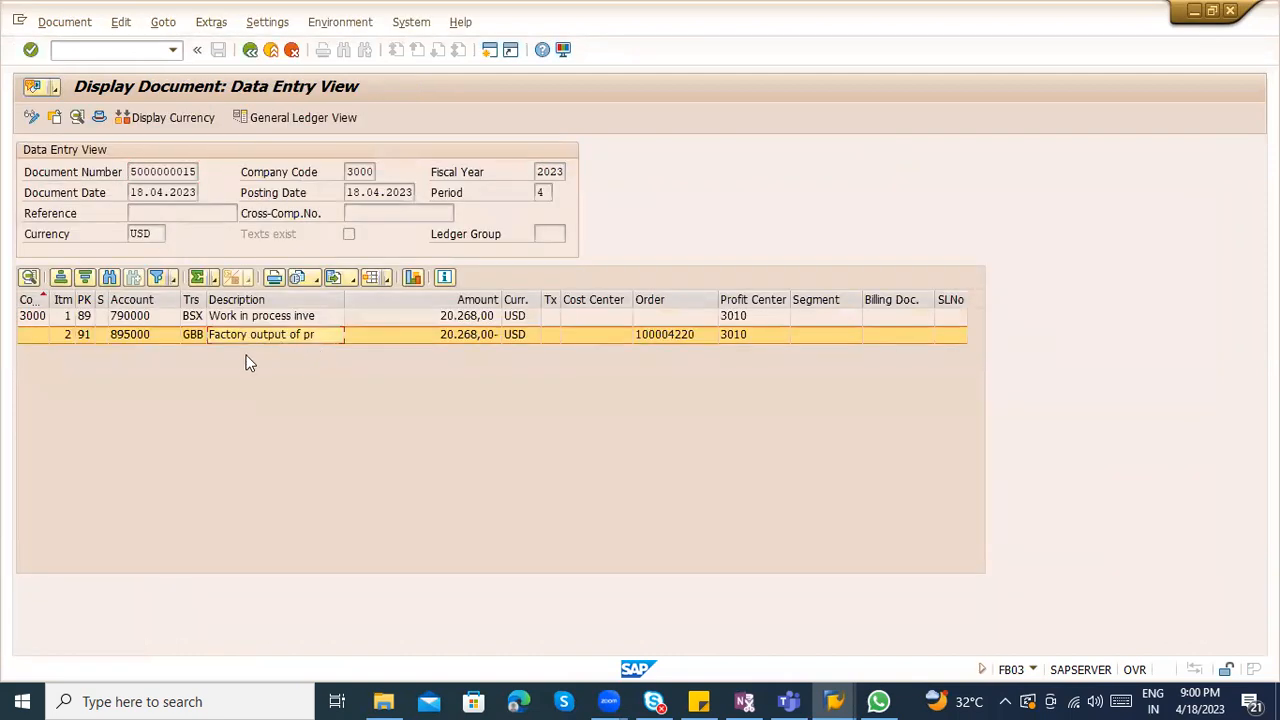
click(189, 341)
click(249, 54)
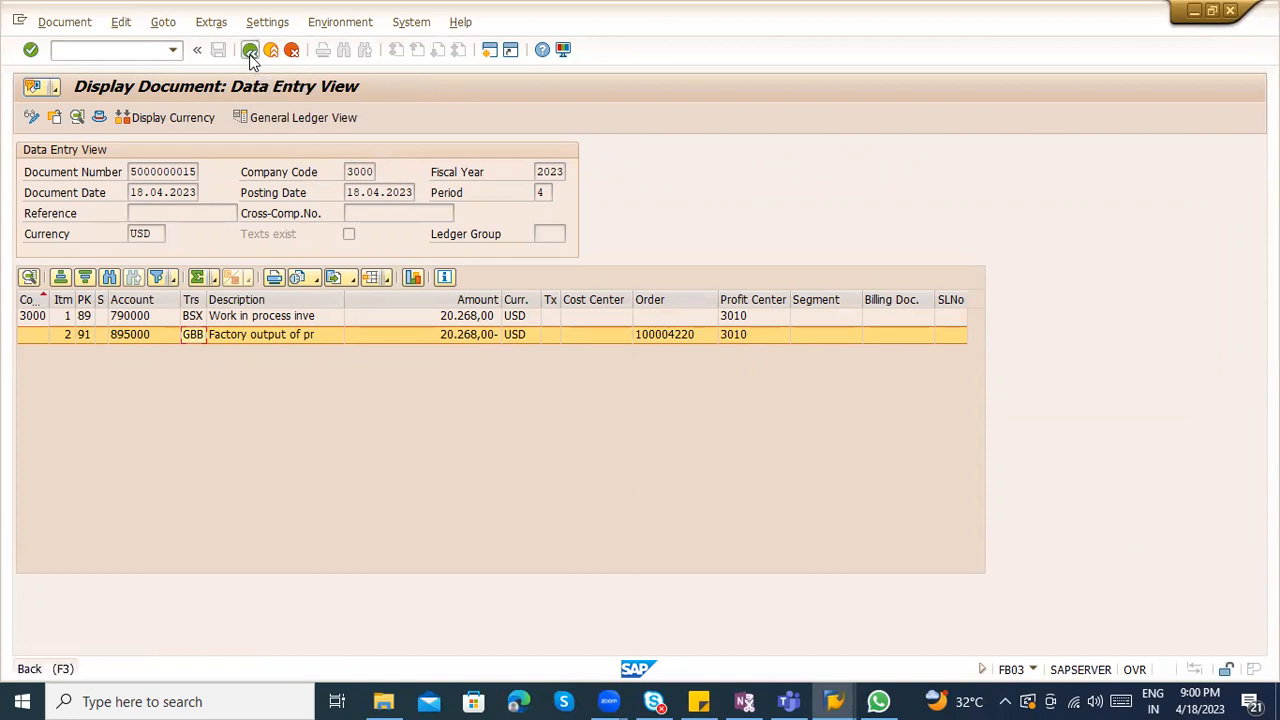
click(250, 56)
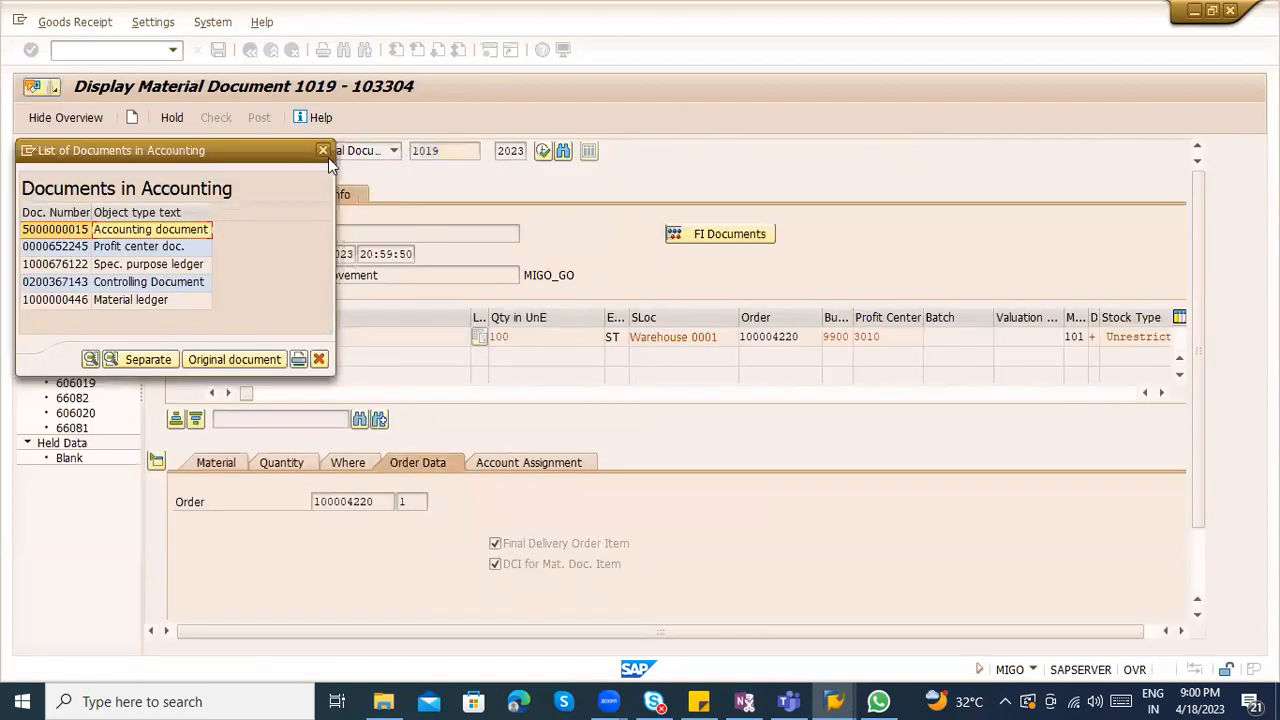
click(322, 151)
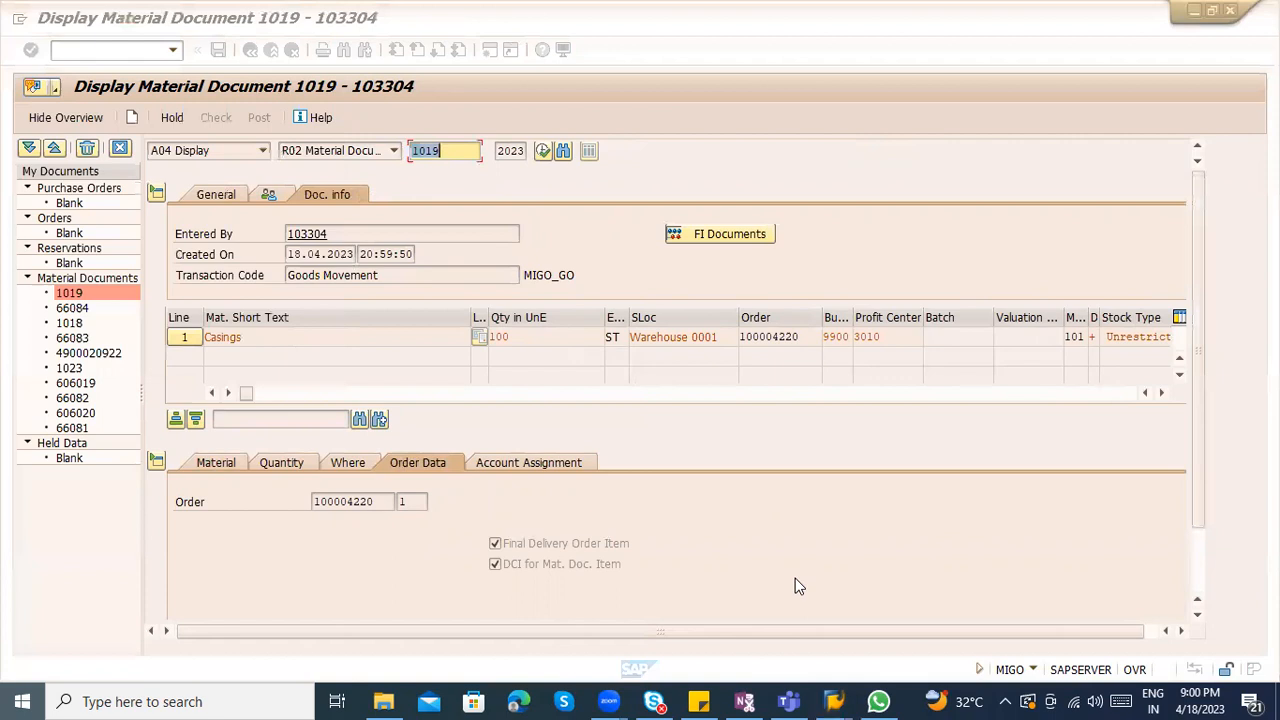
Switch to Word, create a blank document and dismiss the activation wizard
key(super)
text(wo)
key(Return)
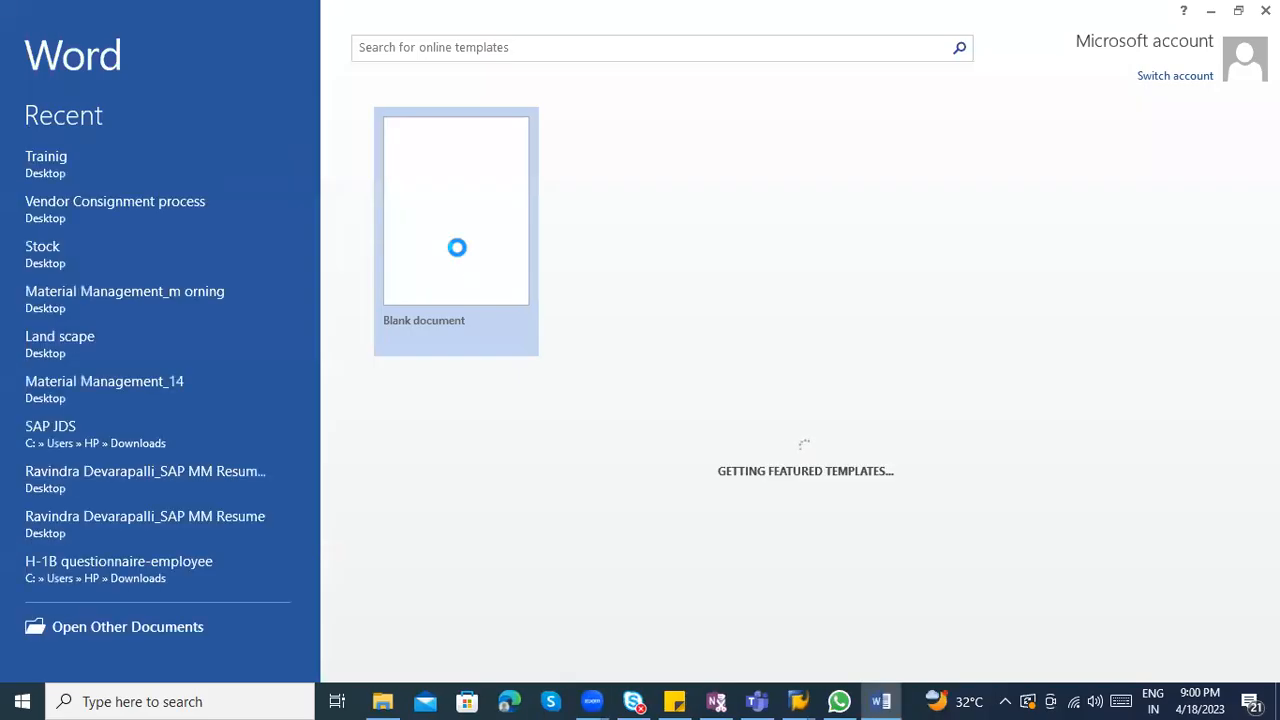
click(457, 247)
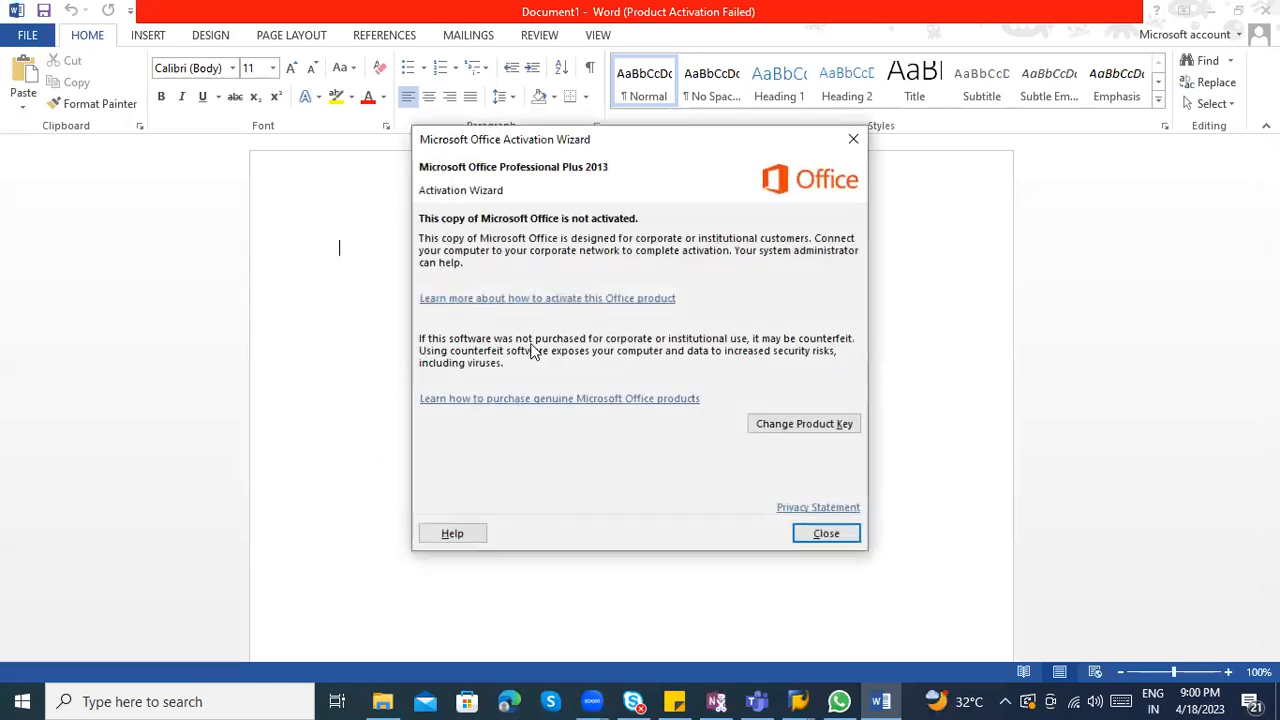
click(826, 533)
Enter FG, ROH - and PM - on separate lines, leaving a gap below FG
text(FG)
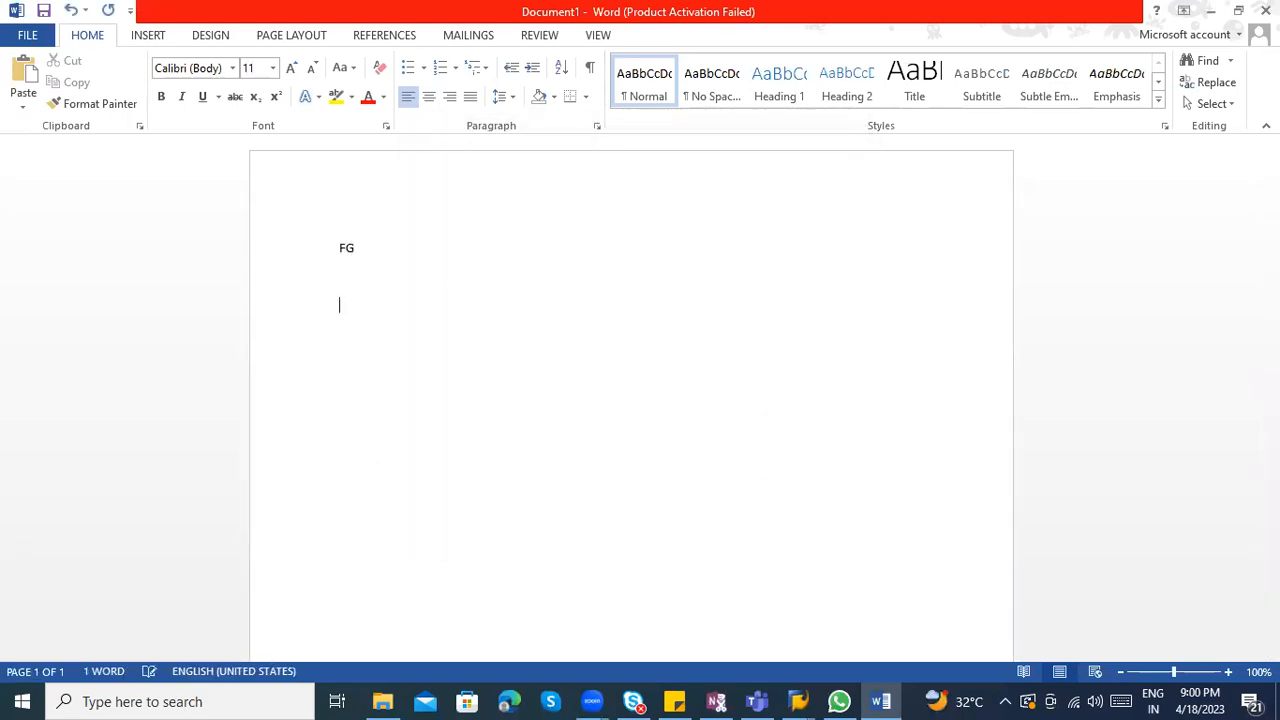
text(  ROH )
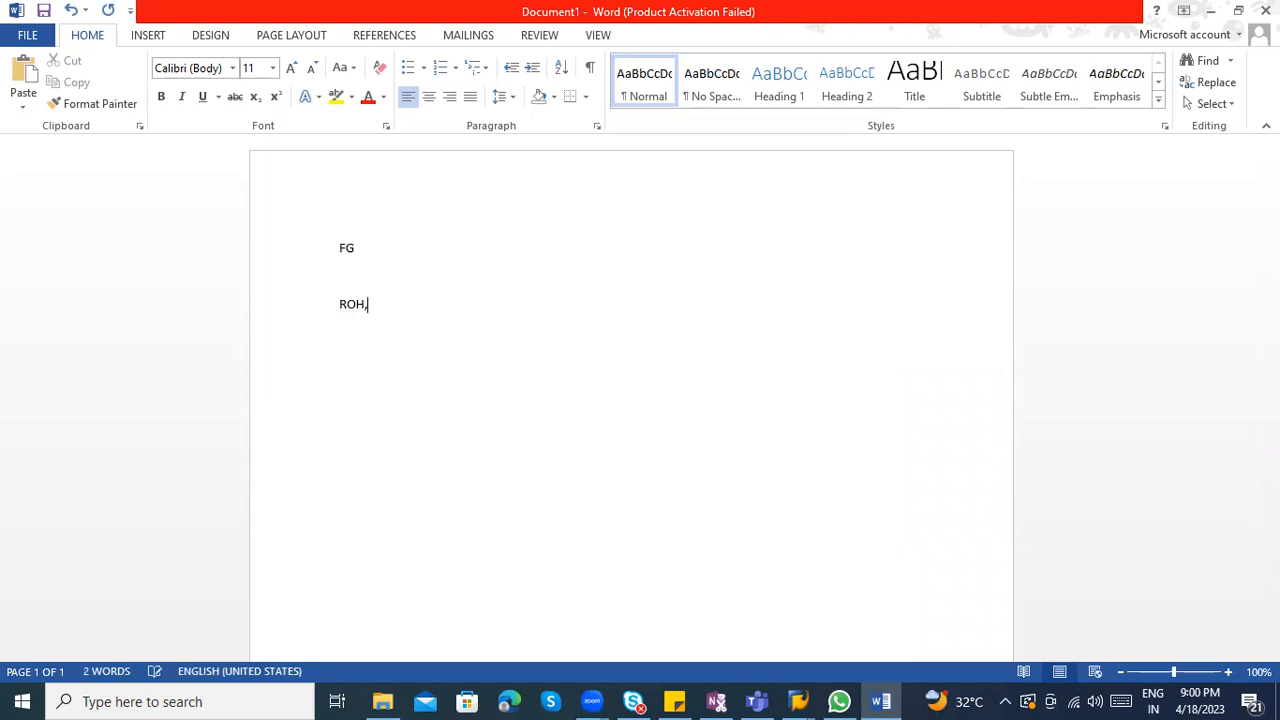
text(PM -)
click(375, 309)
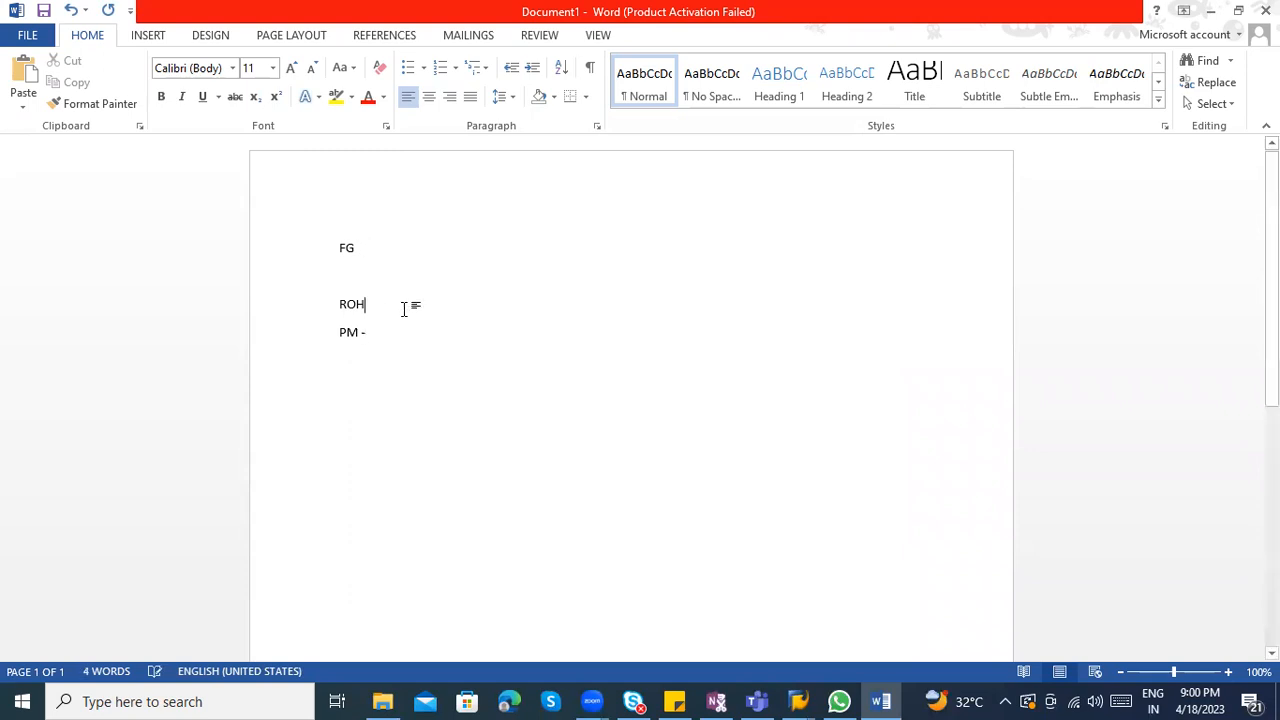
text(-)
Extend the FG line with "--- Production department" and correct the extra space after FG
double_click(345, 249)
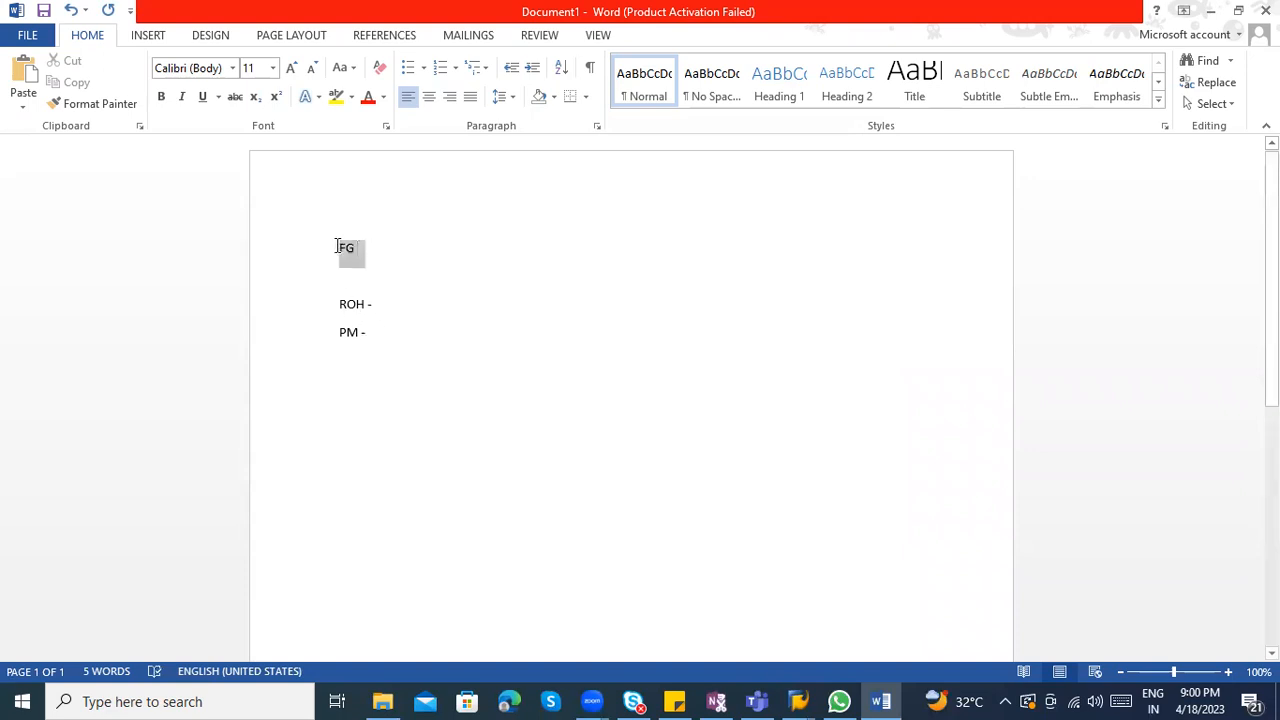
click(380, 251)
text(---)
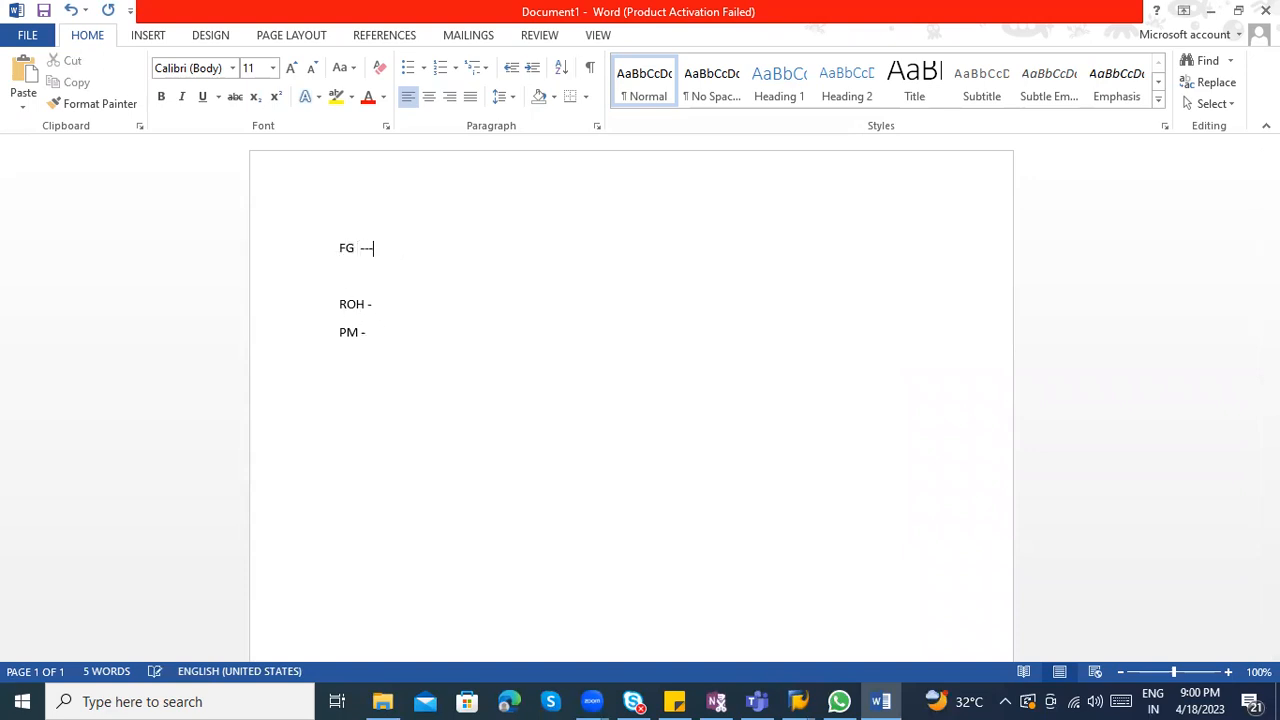
text( Production department)
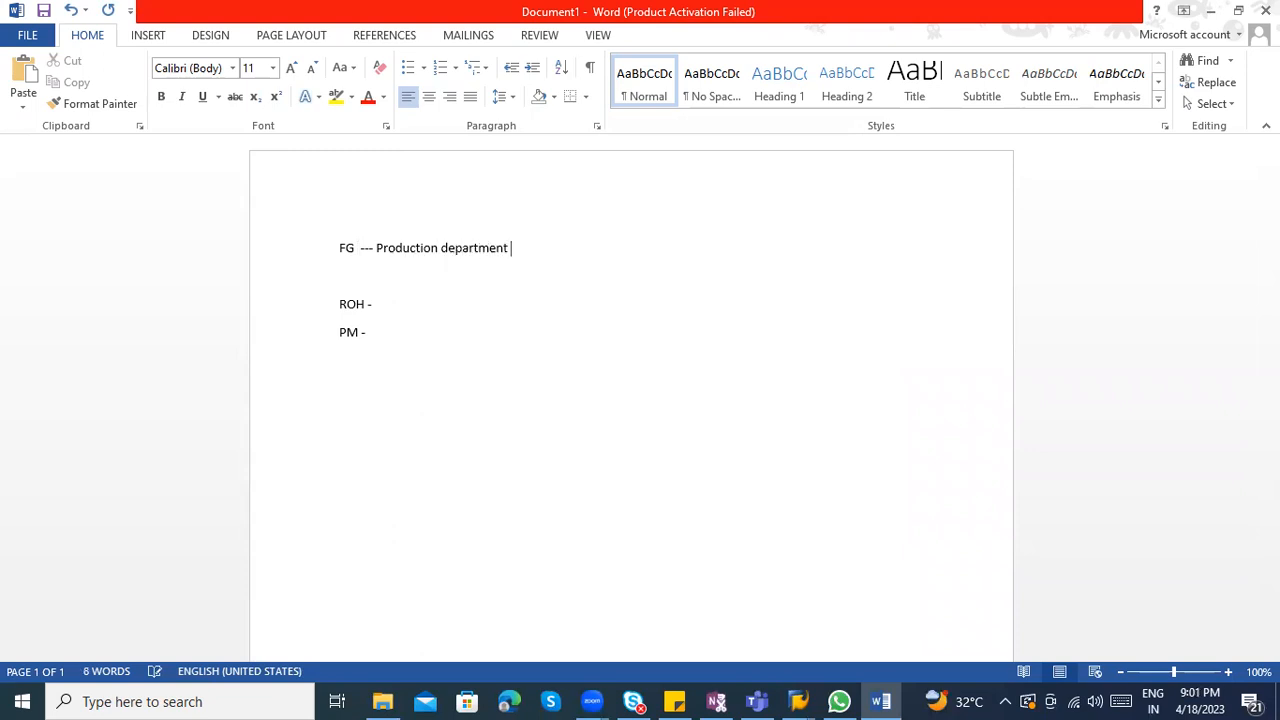
drag(371, 248, 501, 252)
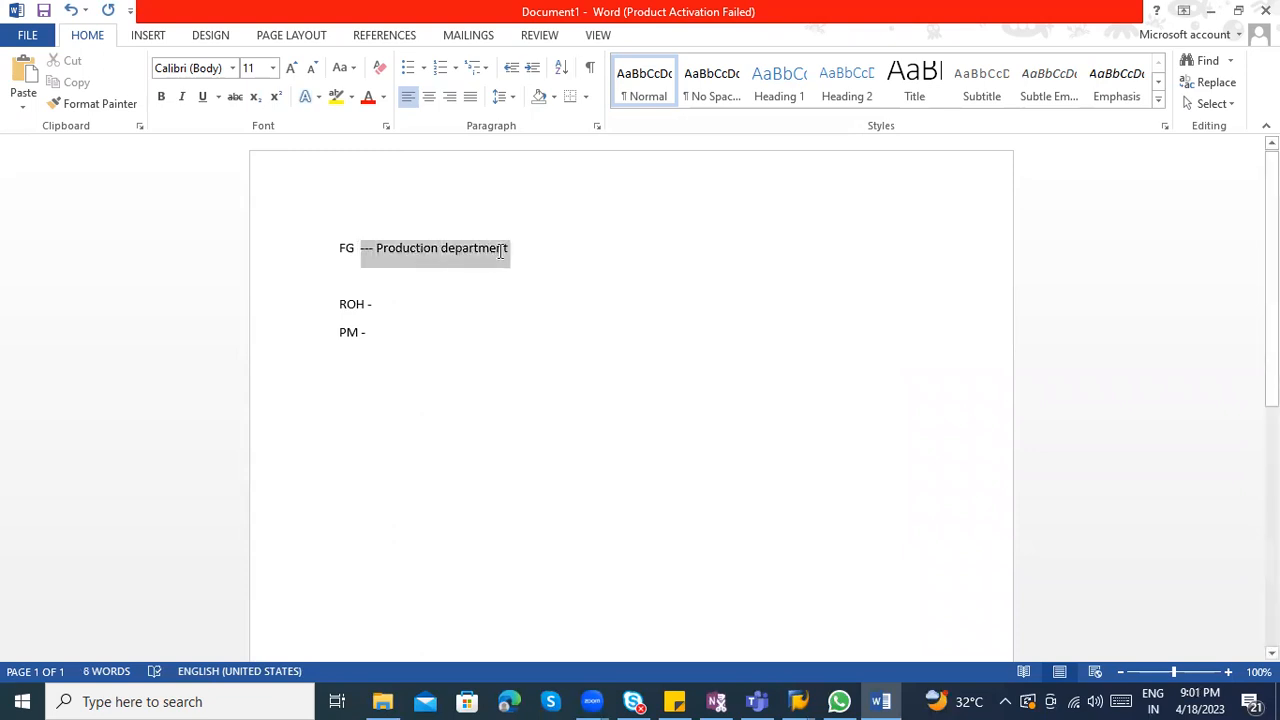
click(375, 305)
right_click(360, 248)
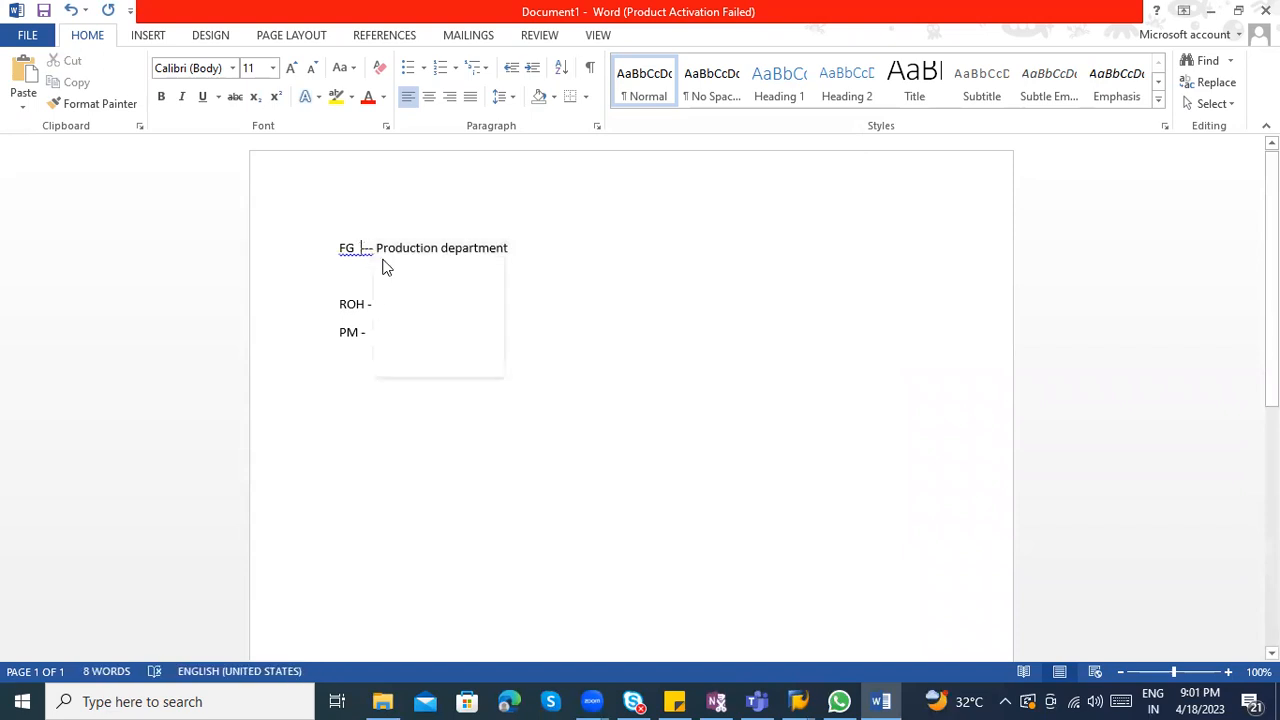
Add "Store" to the ROH and PM lines and correct the extra space in the ROH line
click(395, 298)
text(Store)
click(390, 331)
text(Store)
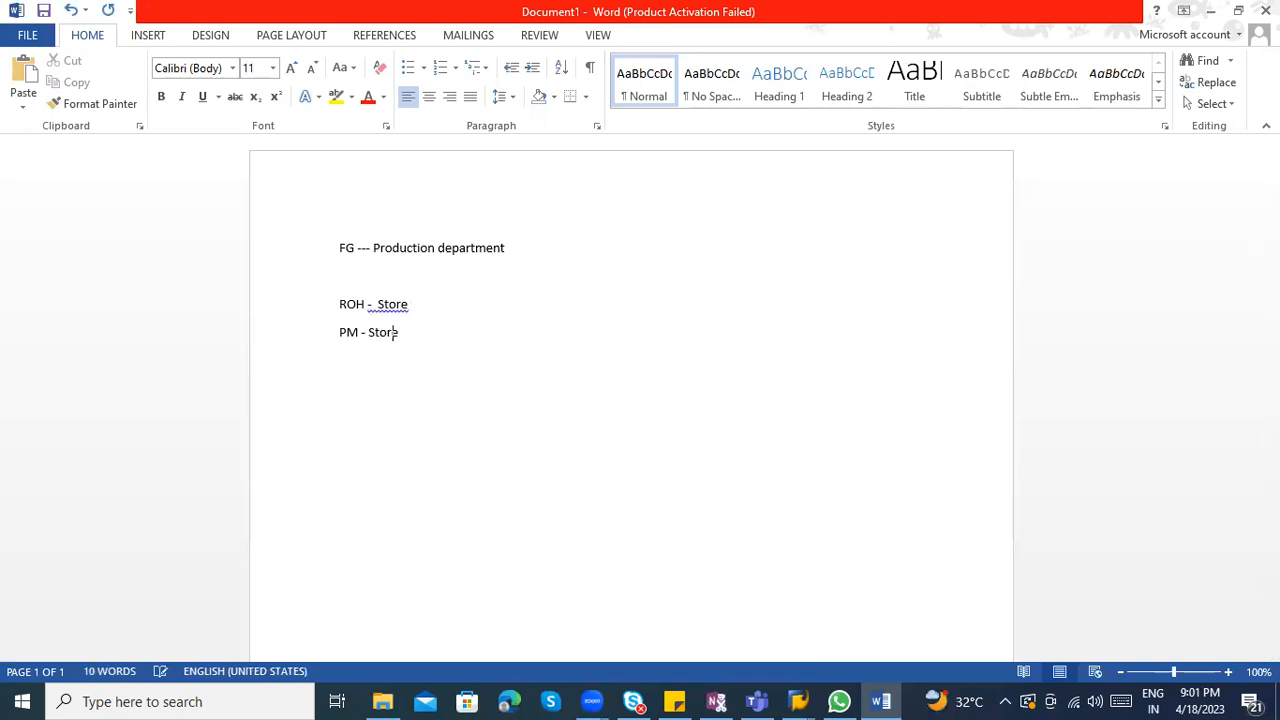
right_click(404, 306)
click(431, 329)
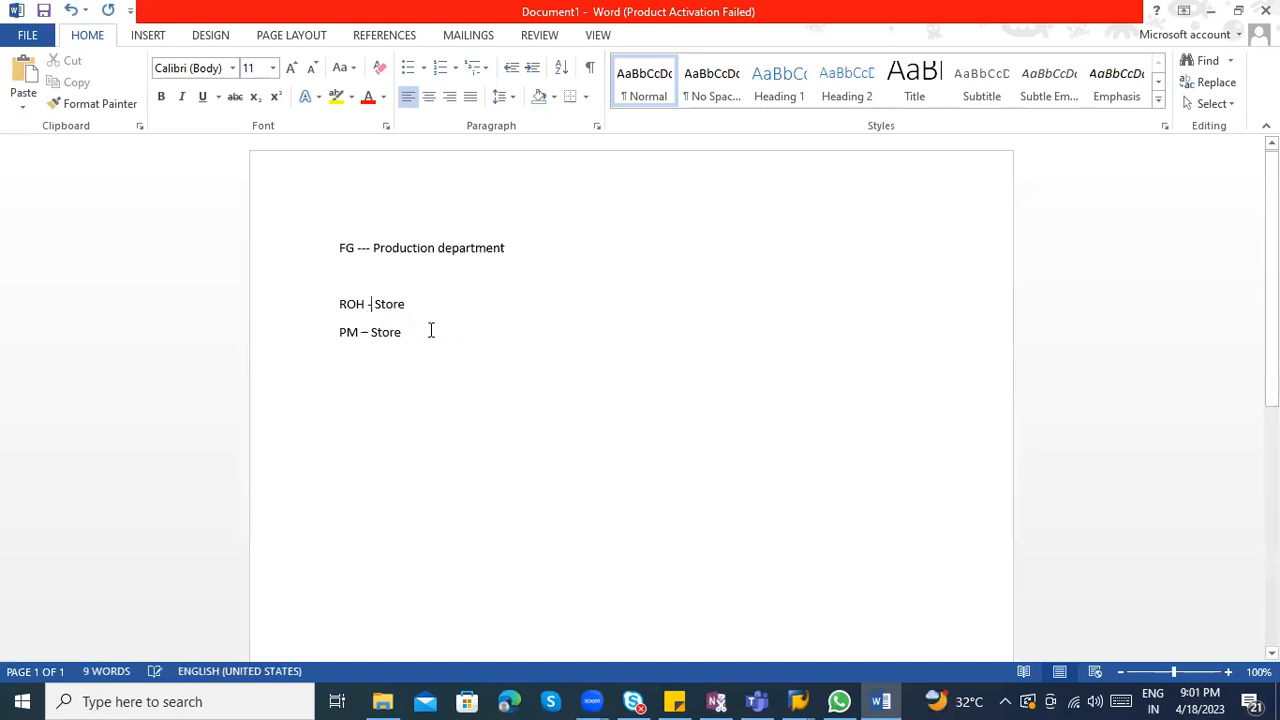
Insert the lines "FG – 100 PC" and "BOM" above the FG production department line
click(338, 247)
key(Return)
key(Return)
click(343, 242)
text(FG - 100 PC)
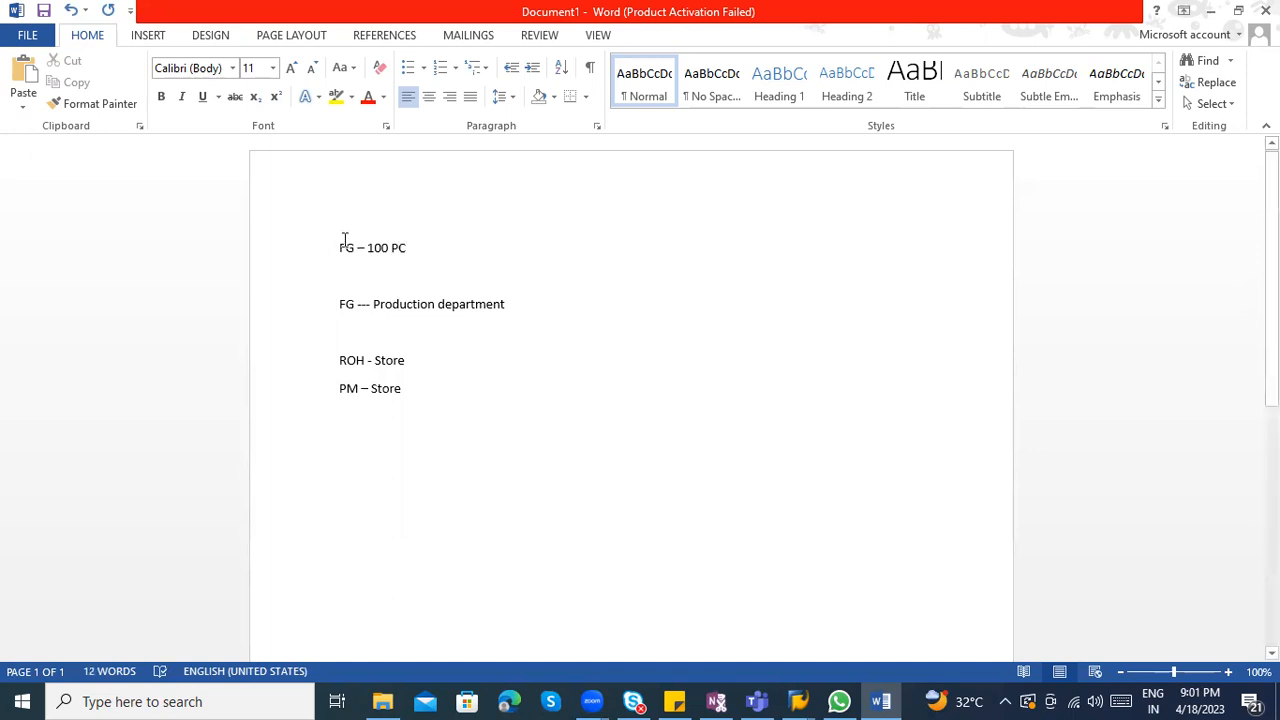
key(Return)
text(BOM)
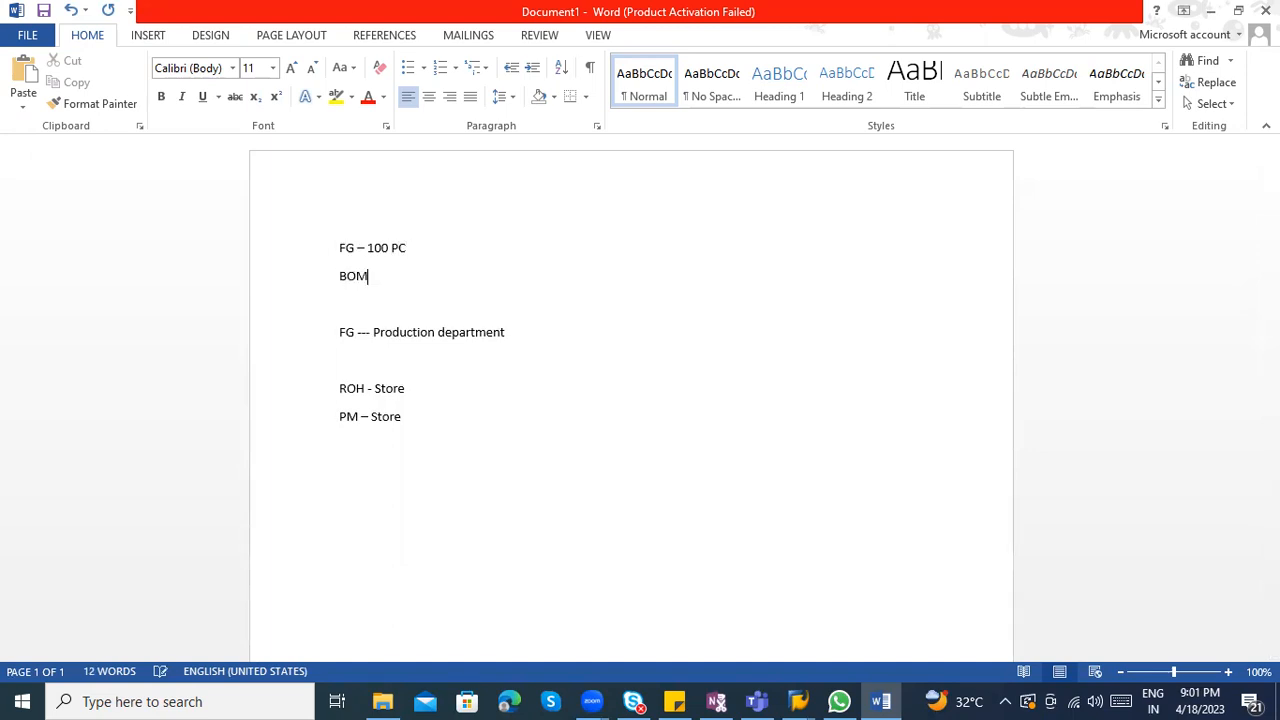
Extend the BOM line with "------ Components" and correct the spelling of Components
text( ------ Compoentn)
text(nts)
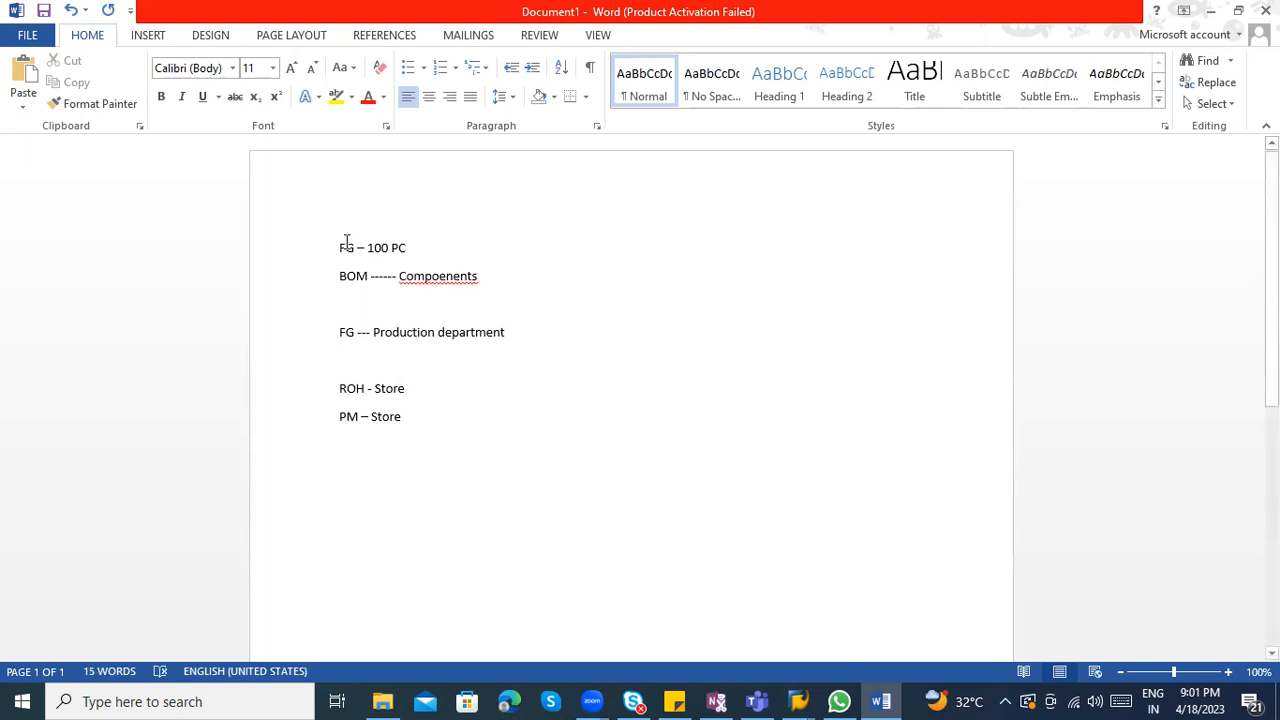
right_click(447, 278)
click(540, 297)
Append "- 10" to the ROH and PM store lines and correct the extra space in the ROH line
click(409, 395)
text(- 10)
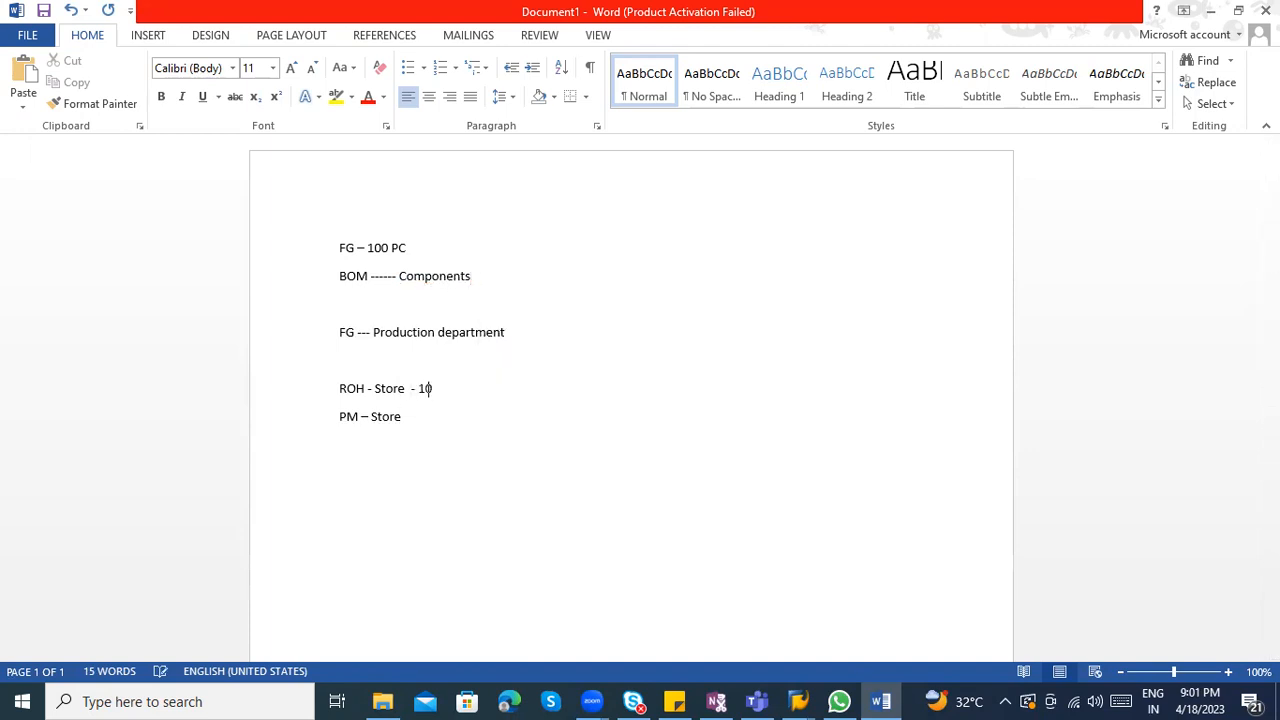
click(445, 420)
text(- 10)
right_click(405, 392)
click(450, 411)
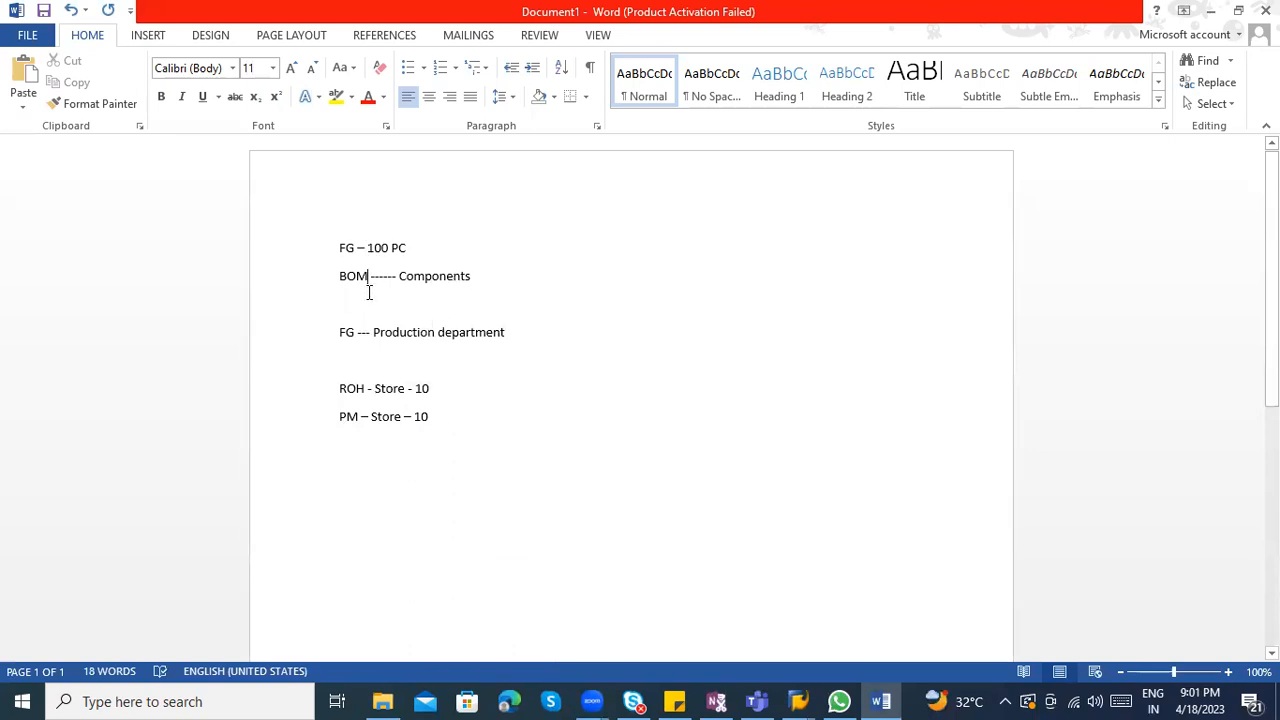
Enter "Production orders – FG 100 PC" on the blank line below the BOM line
click(494, 296)
text(Production ord)
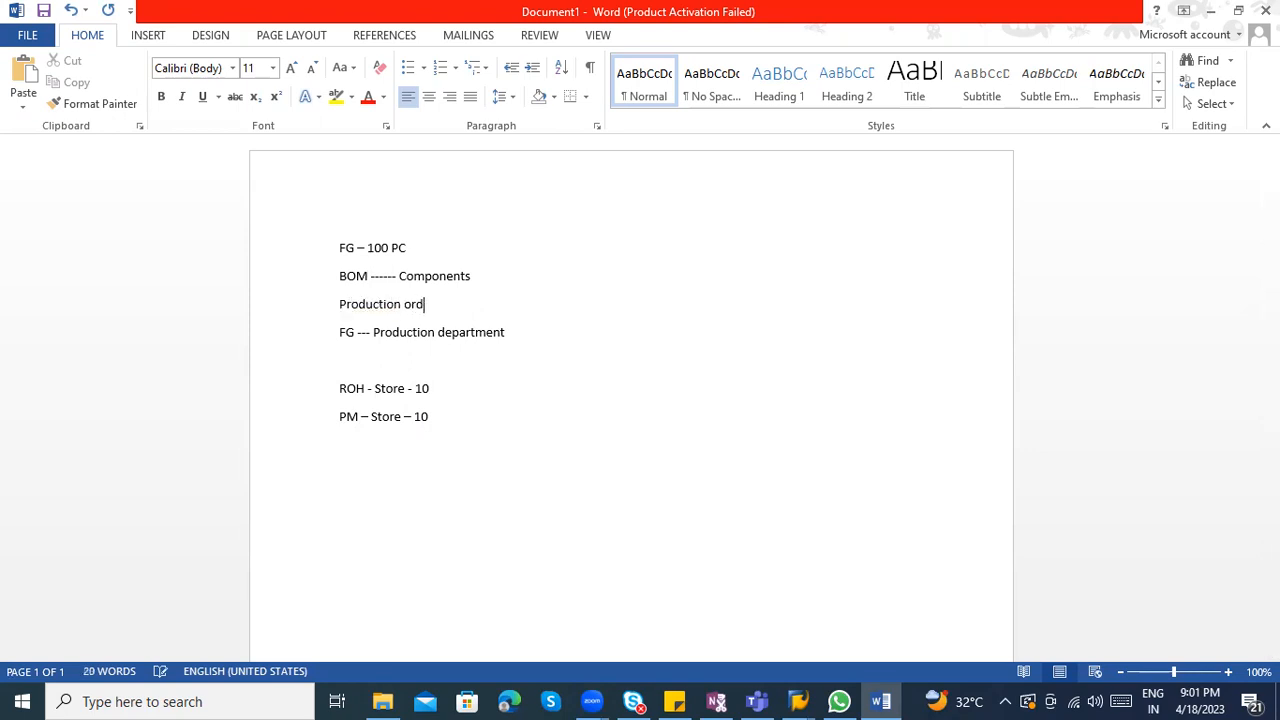
text(ers -- FG 100 PC)
drag(443, 307, 340, 307)
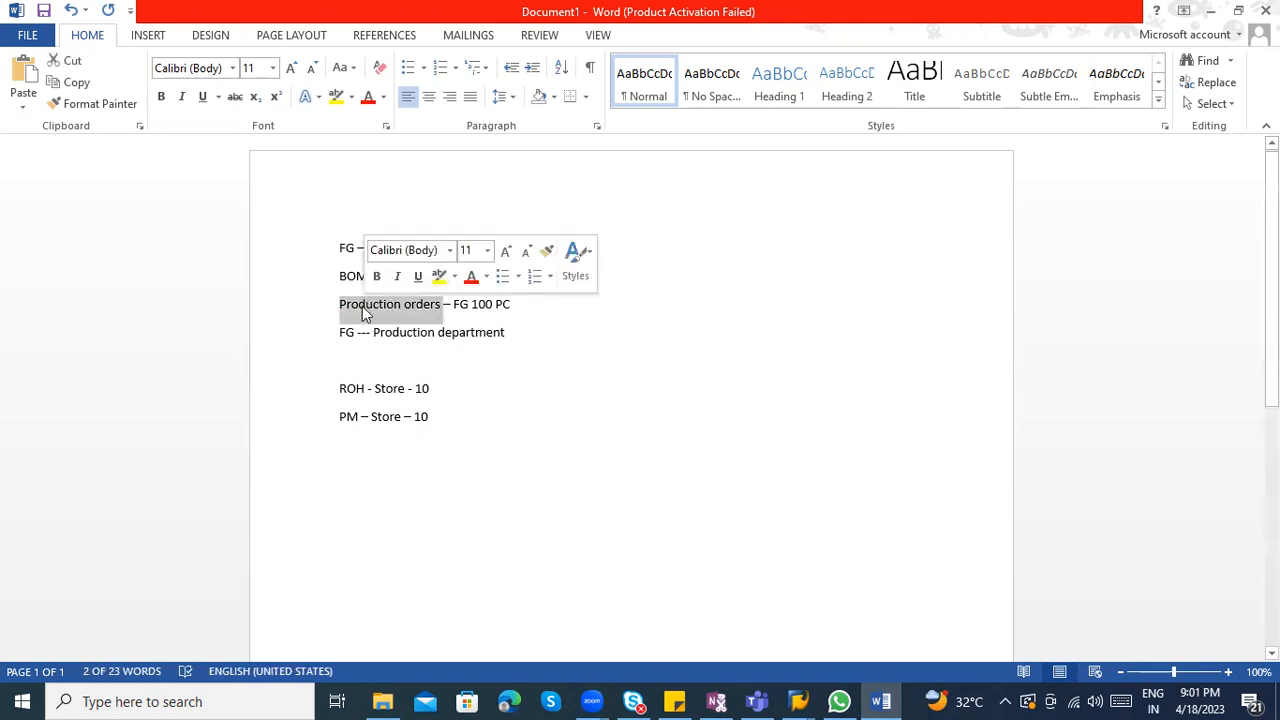
click(364, 314)
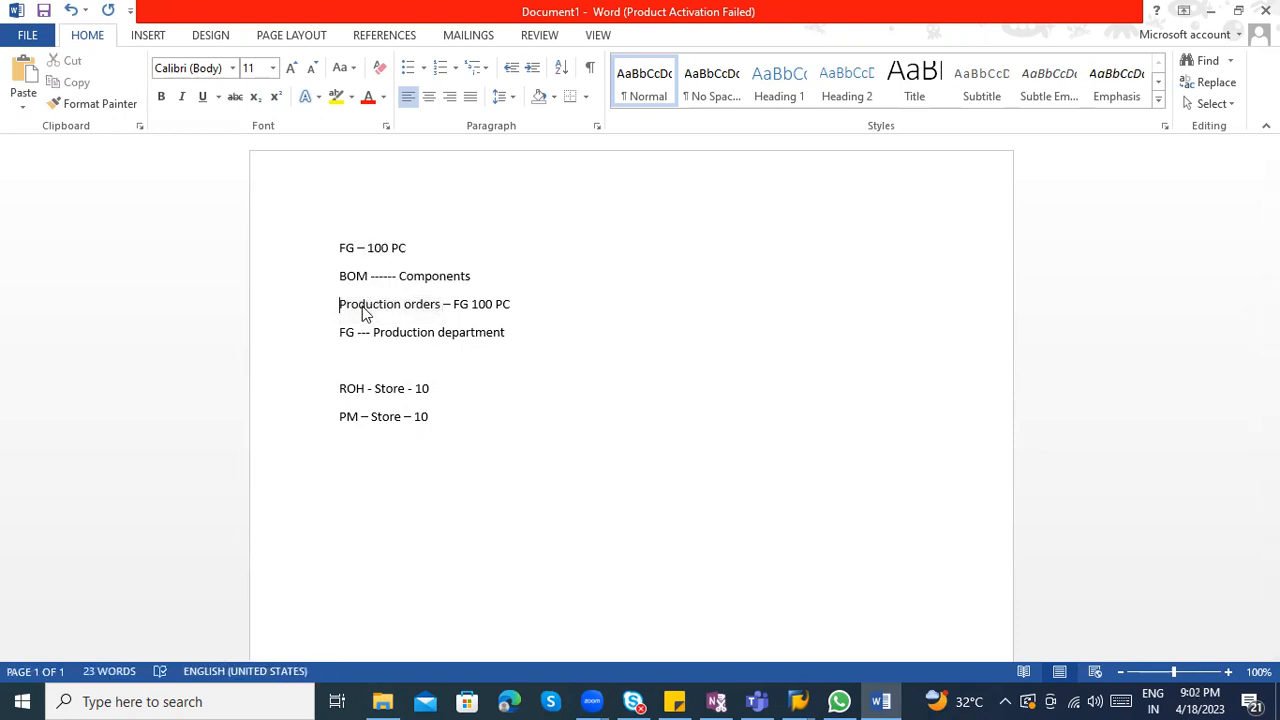
mouse_move(440, 305)
mouse_down()
mouse_move(350, 305)
mouse_move(345, 320)
mouse_move(343, 280)
mouse_move(470, 280)
mouse_move(440, 282)
mouse_up()
click(448, 308)
drag(340, 283, 363, 284)
click(425, 279)
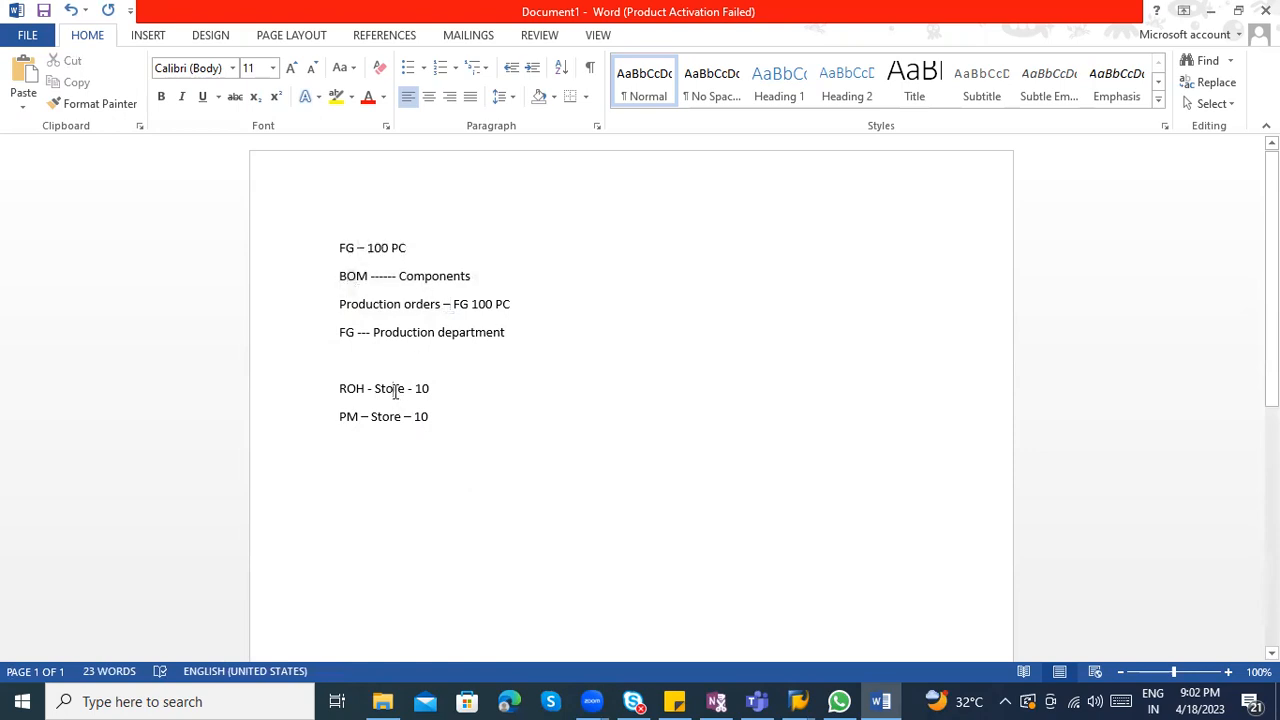
Insert the line "261 movement Goods issue with production order" below the production orders line
click(540, 307)
key(Return)
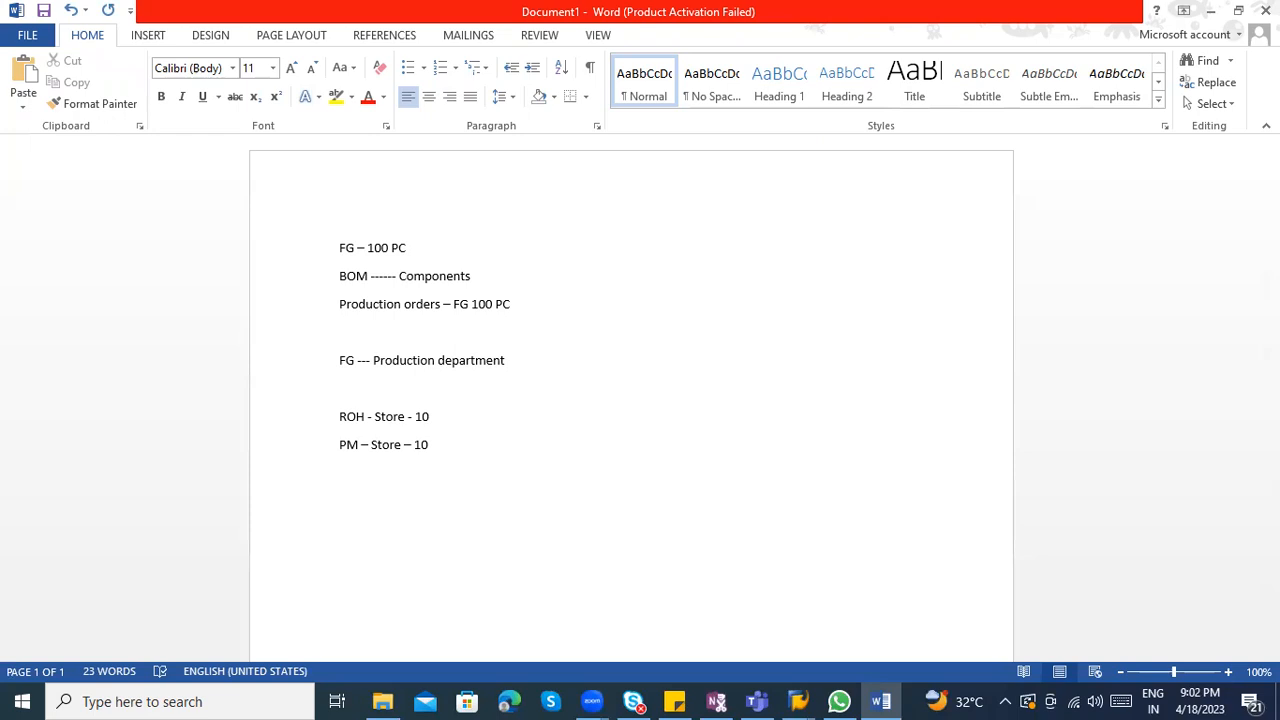
text(61 movement Goods iss)
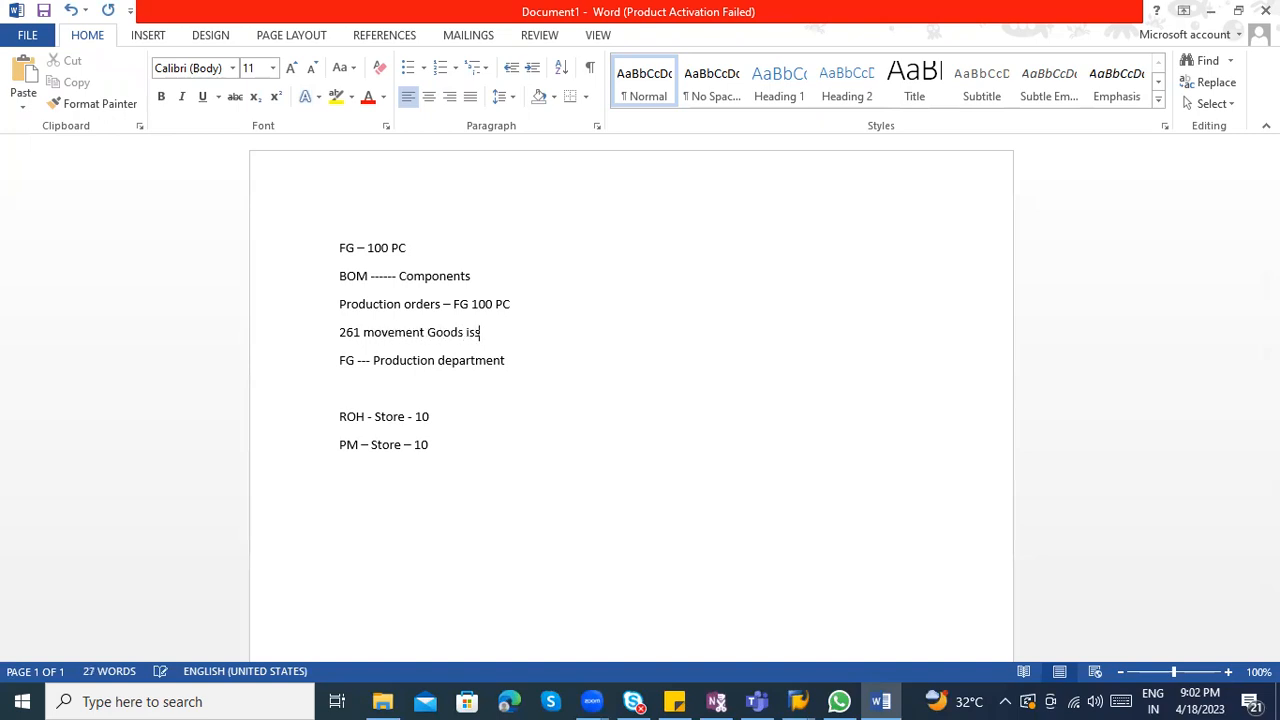
text(ue with Or)
key(BackSpace)
key(BackSpace)
text(production order)
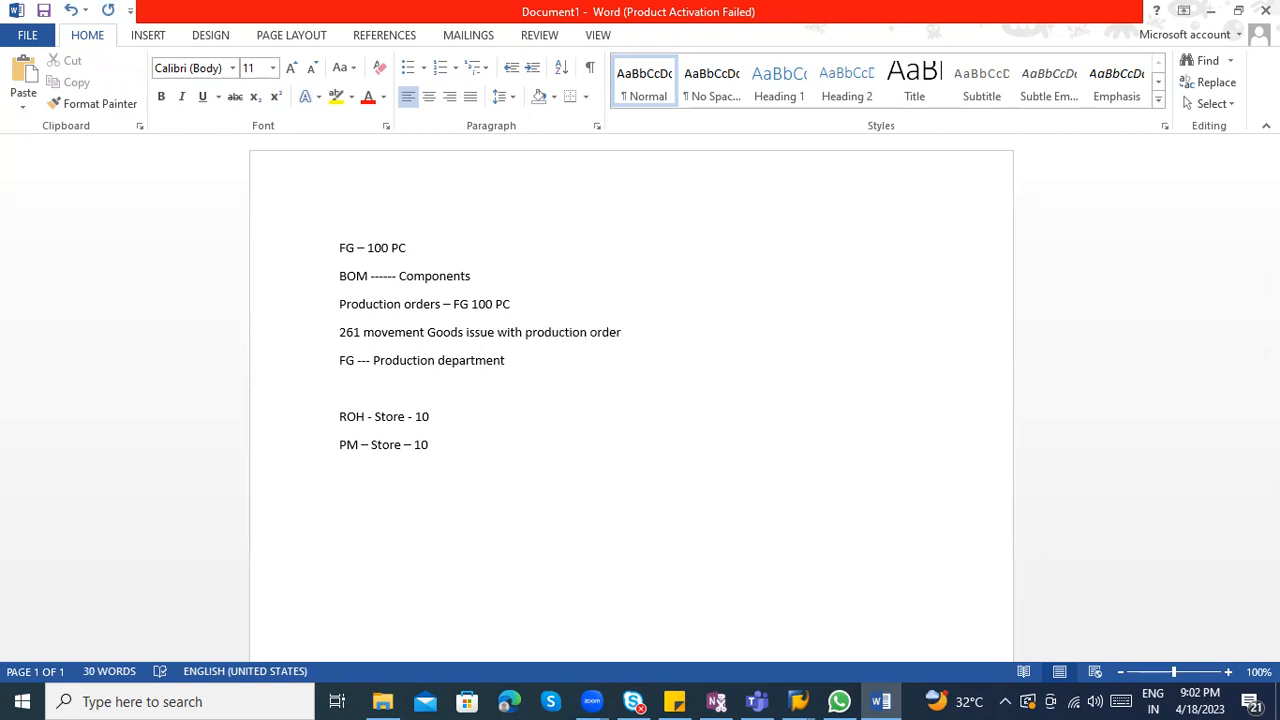
Extend the 261 movement line with "--- Components issued to production department" and highlight the whole line in yellow
text( --- Components issued t)
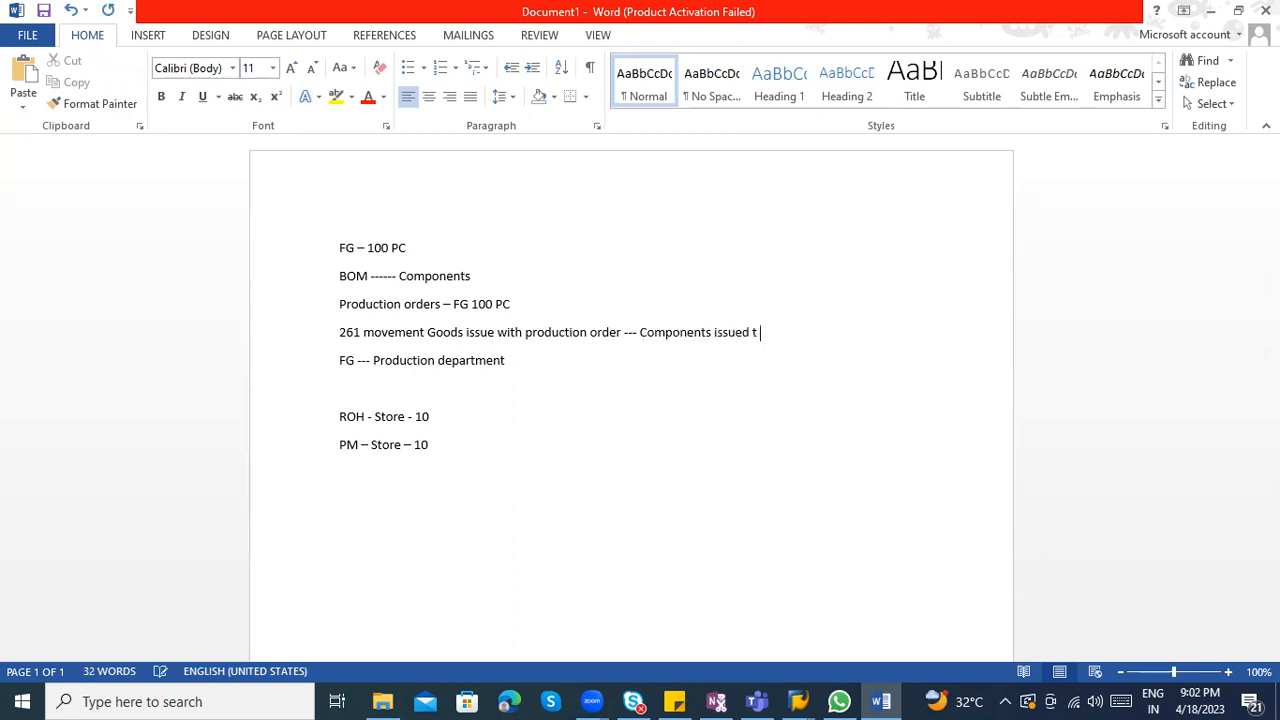
text(o production department)
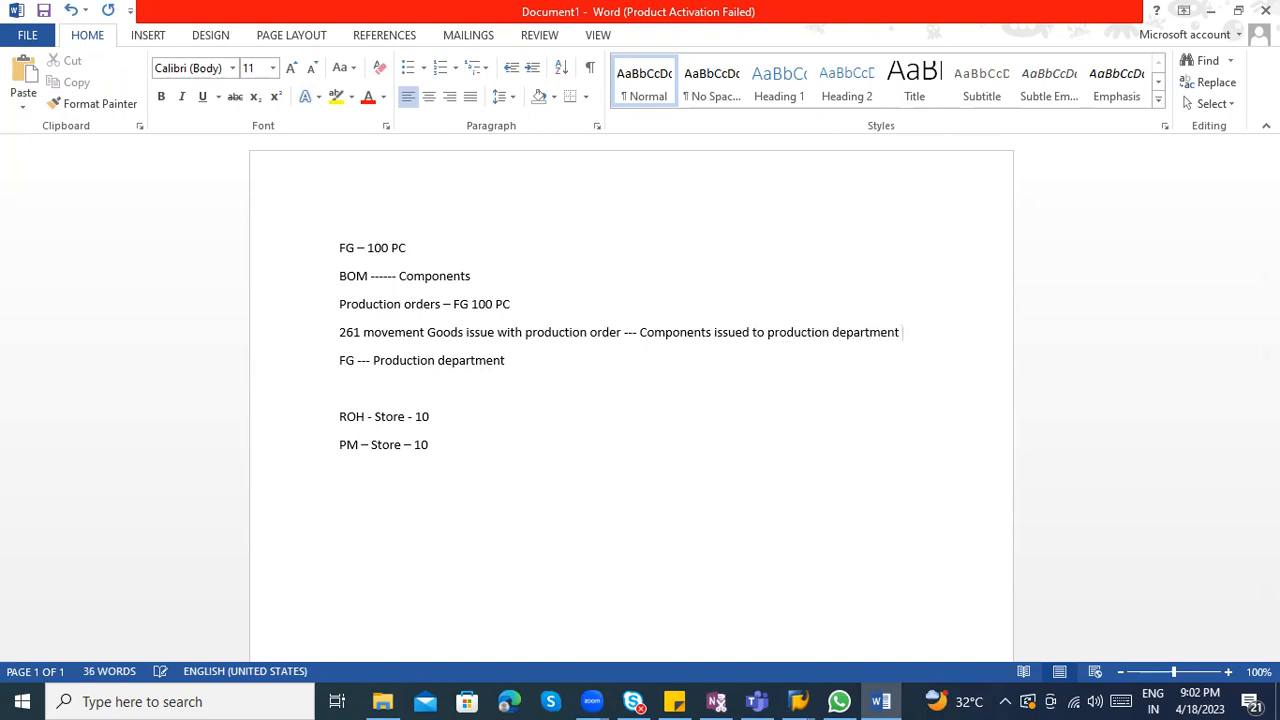
drag(338, 332, 900, 334)
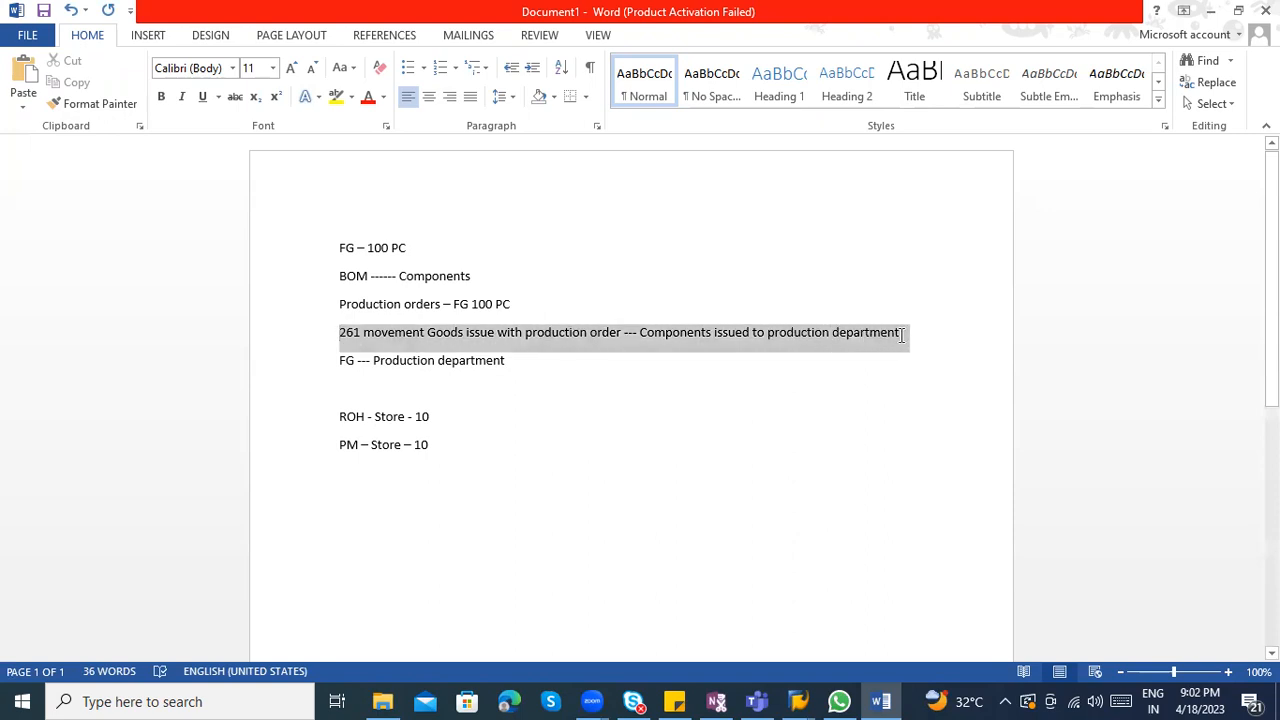
click(336, 97)
click(409, 331)
click(729, 335)
click(816, 333)
drag(336, 302, 516, 302)
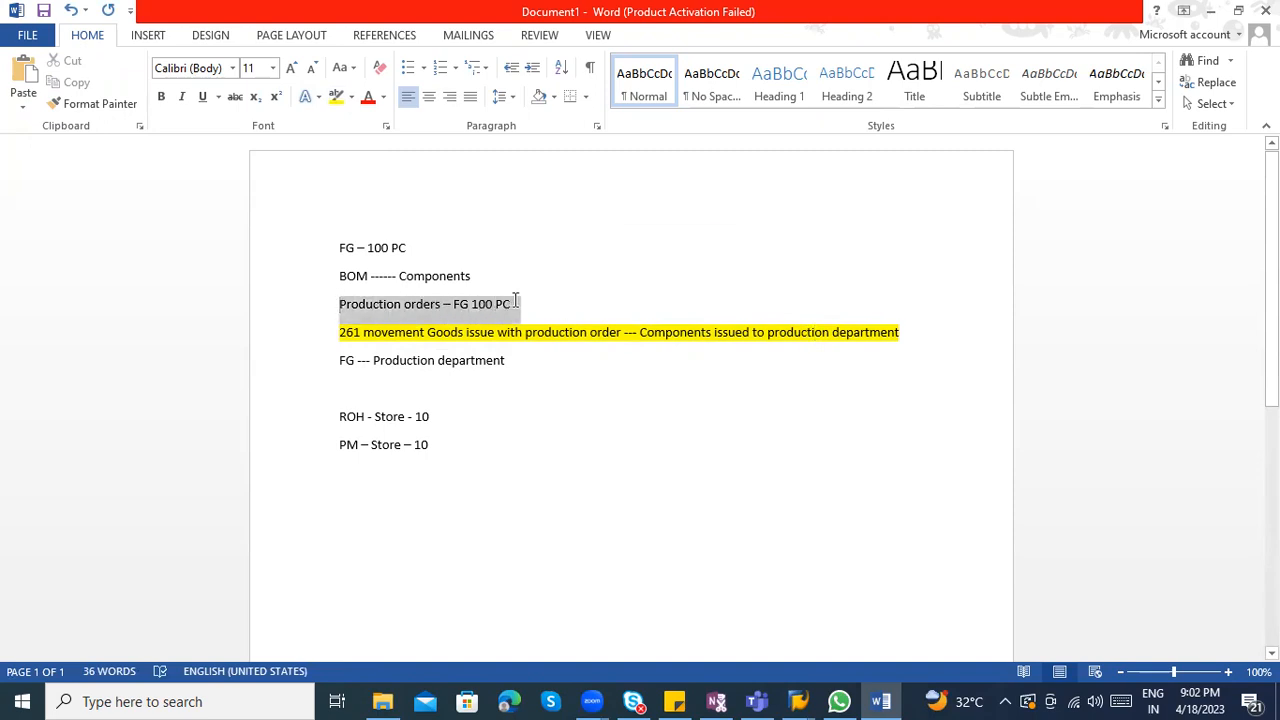
click(517, 306)
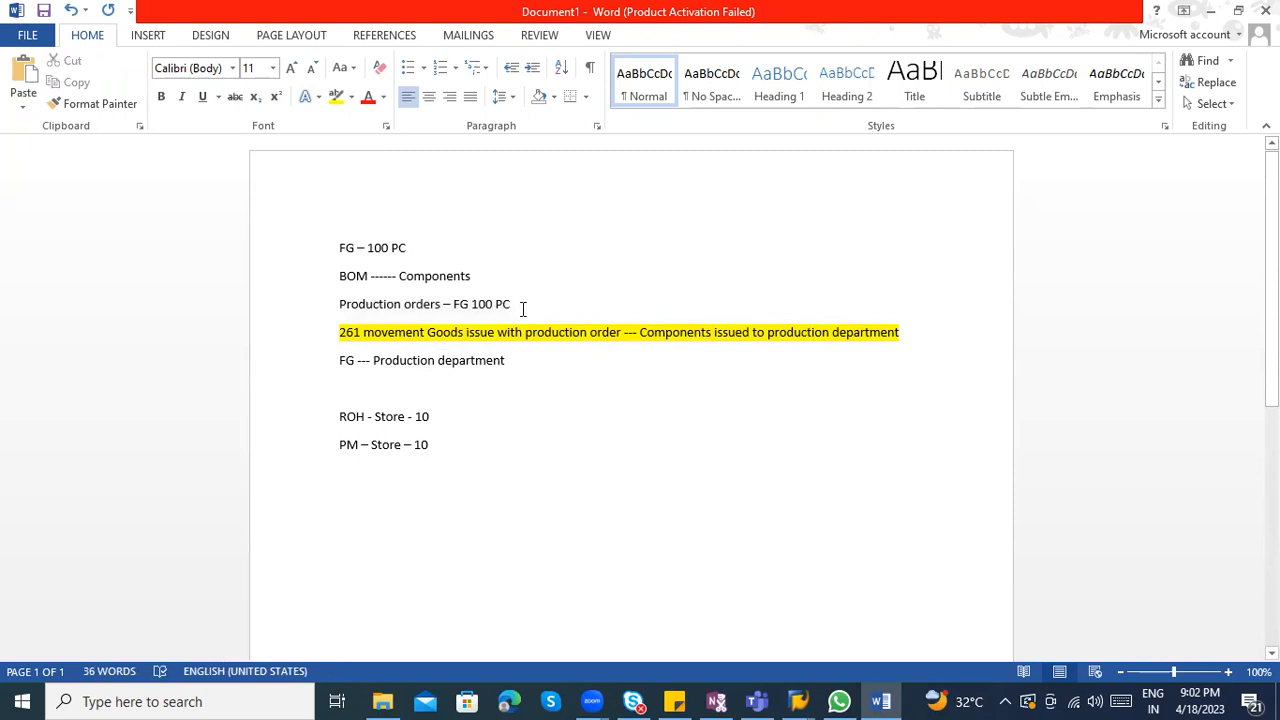
drag(641, 333, 855, 347)
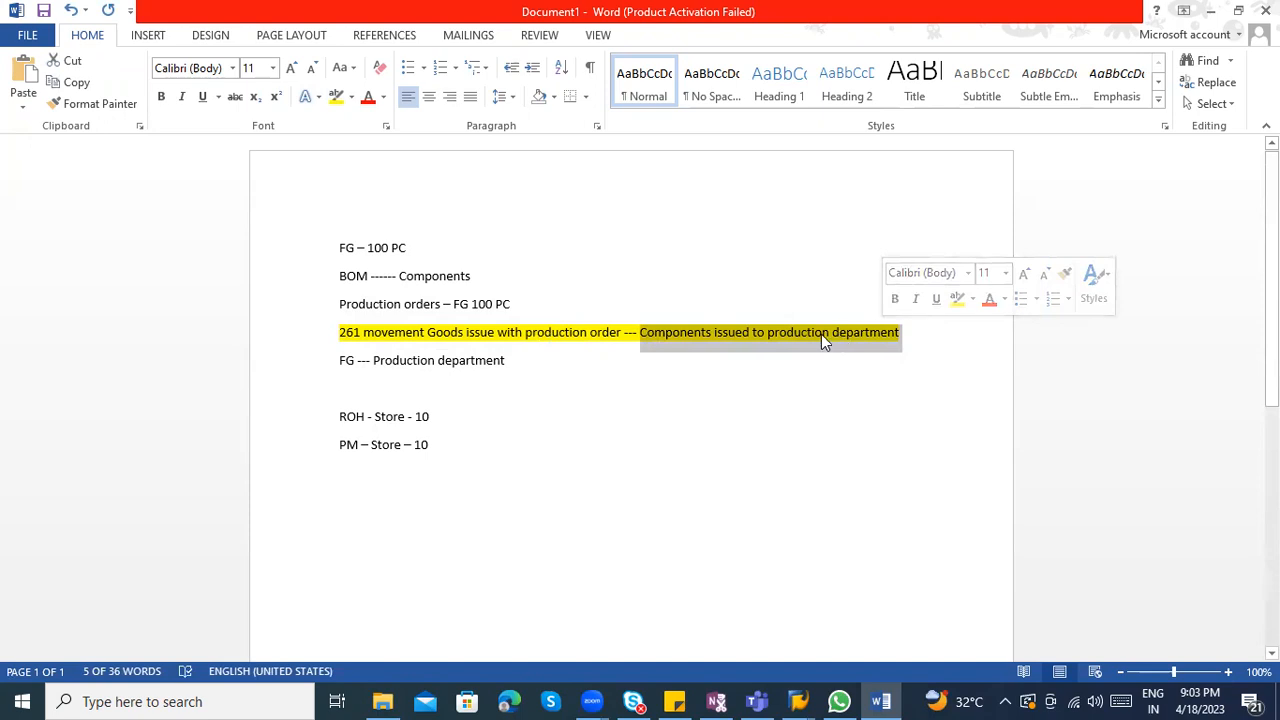
Append "---- FG produced" to the production orders line
click(557, 304)
text(---- FG produc)
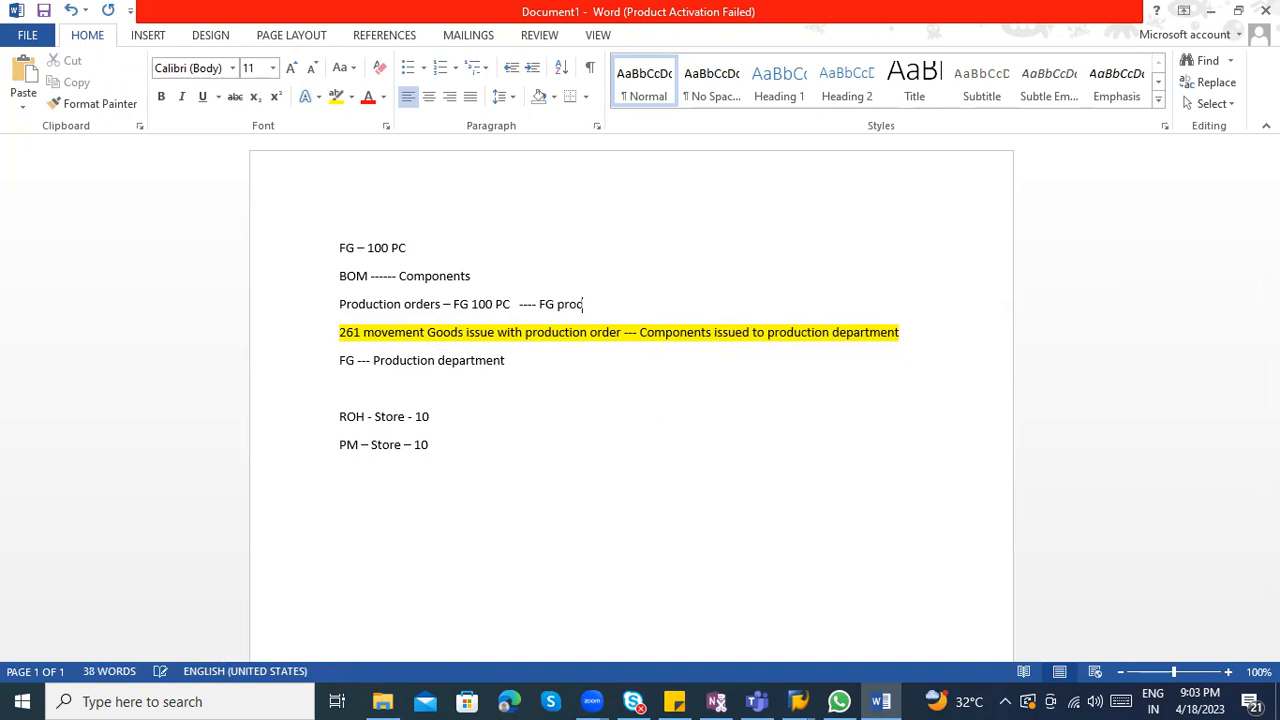
text(ed)
Below the PM line, after a gap, add "101 – Goods receipt for FG product from production order" and highlight it in yellow
scroll(470, 390, down, 2)
click(461, 391)
key(Return)
key(Return)
text(1)
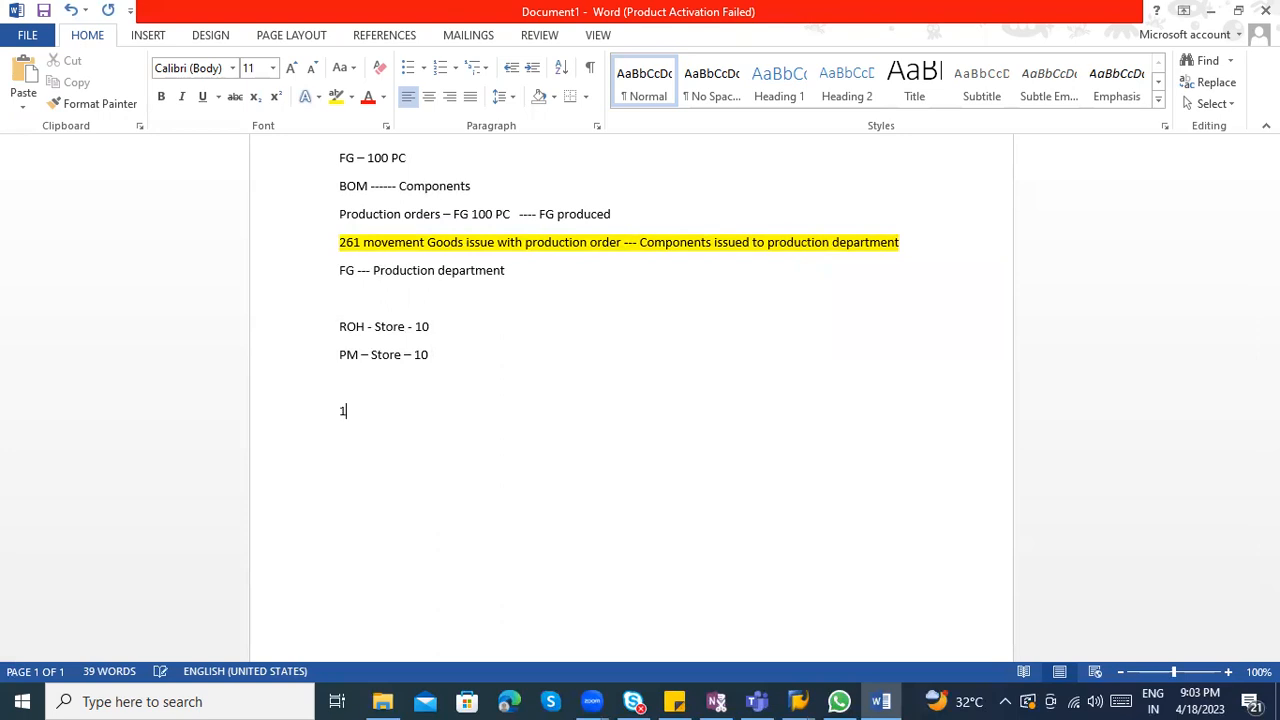
text(01 - Goods recep)
key(BackSpace)
text(ipt wi)
key(BackSpace)
key(BackSpace)
text(fo)
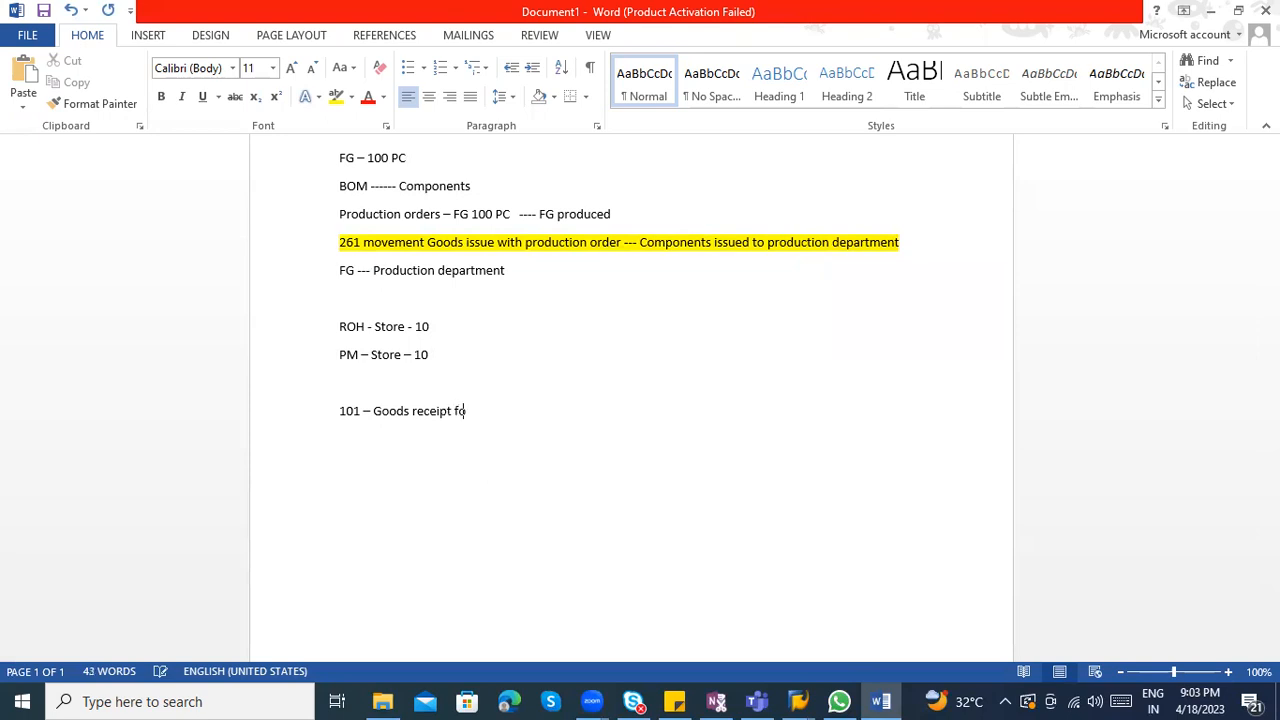
text(r FG product from production order)
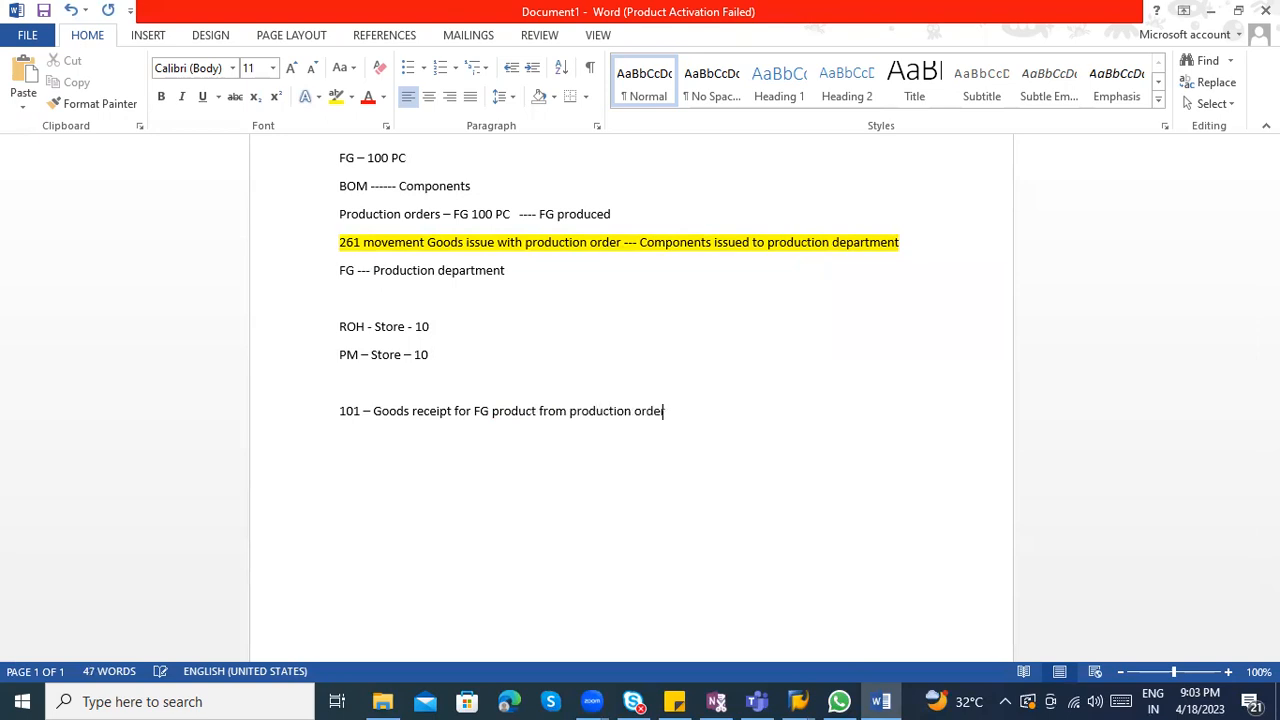
drag(670, 410, 331, 403)
click(336, 96)
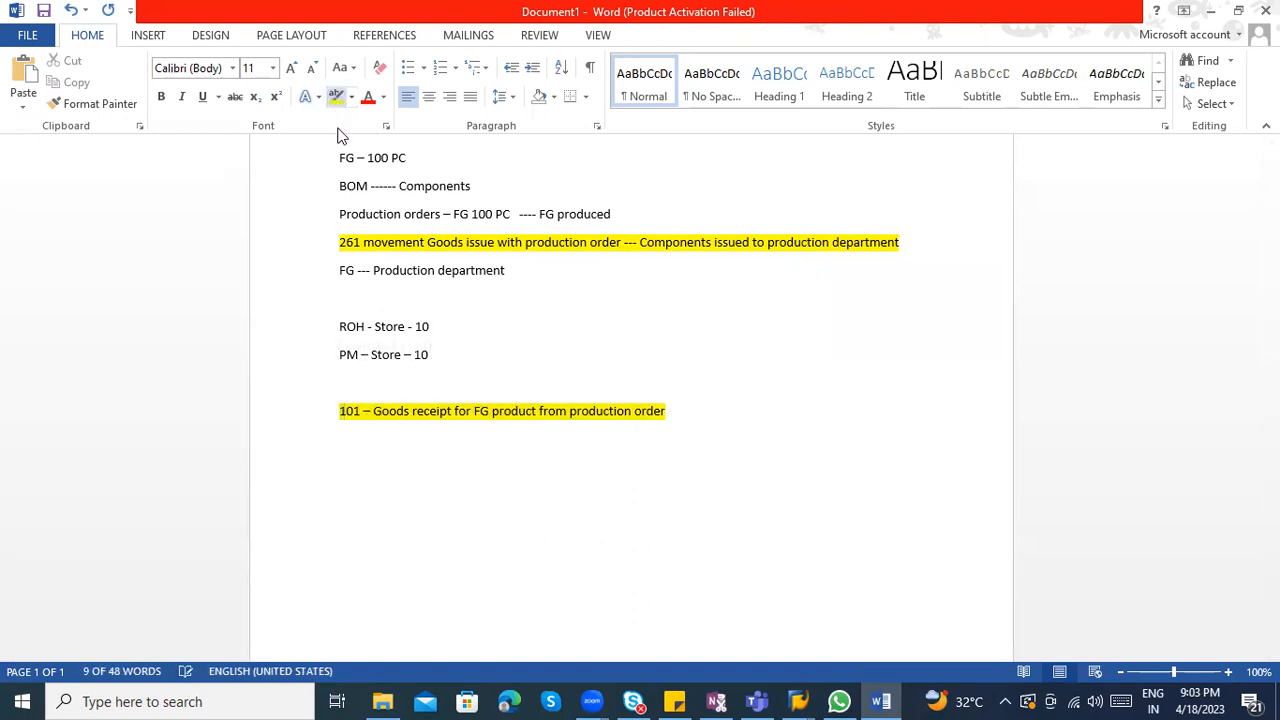
scroll(634, 410, down, 1)
scroll(635, 416, up, 2)
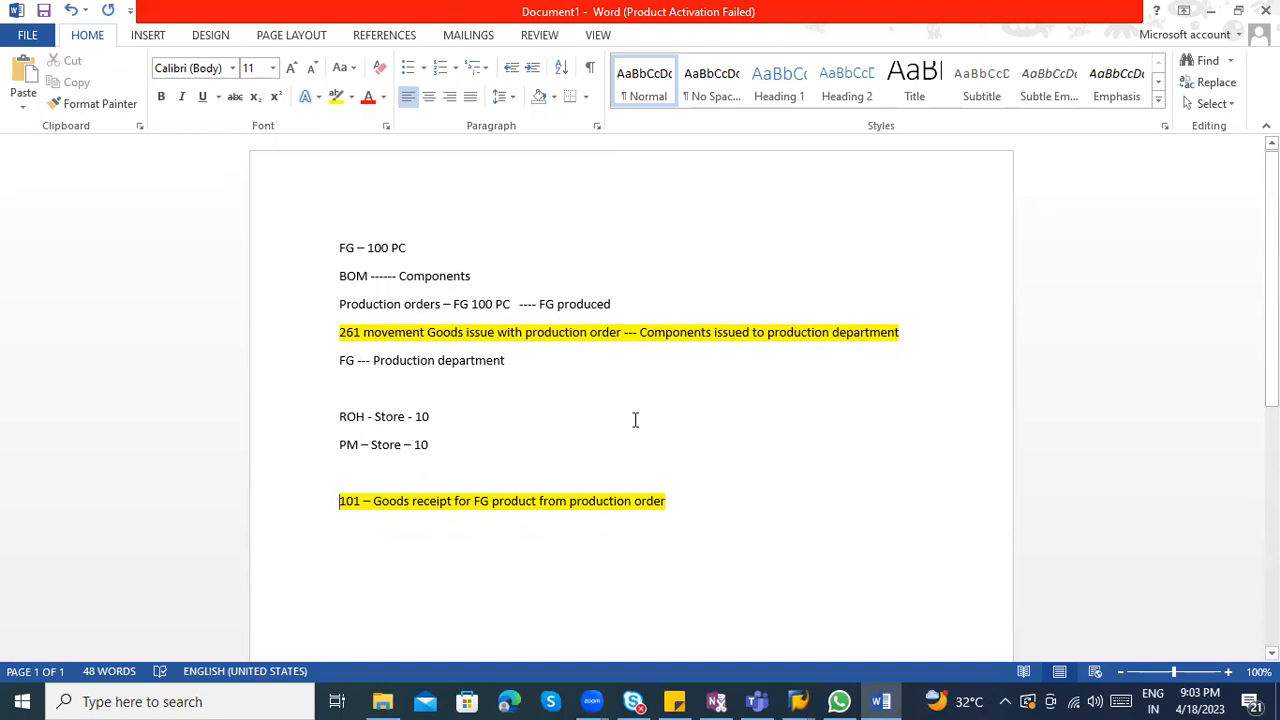
scroll(651, 497, down, 1)
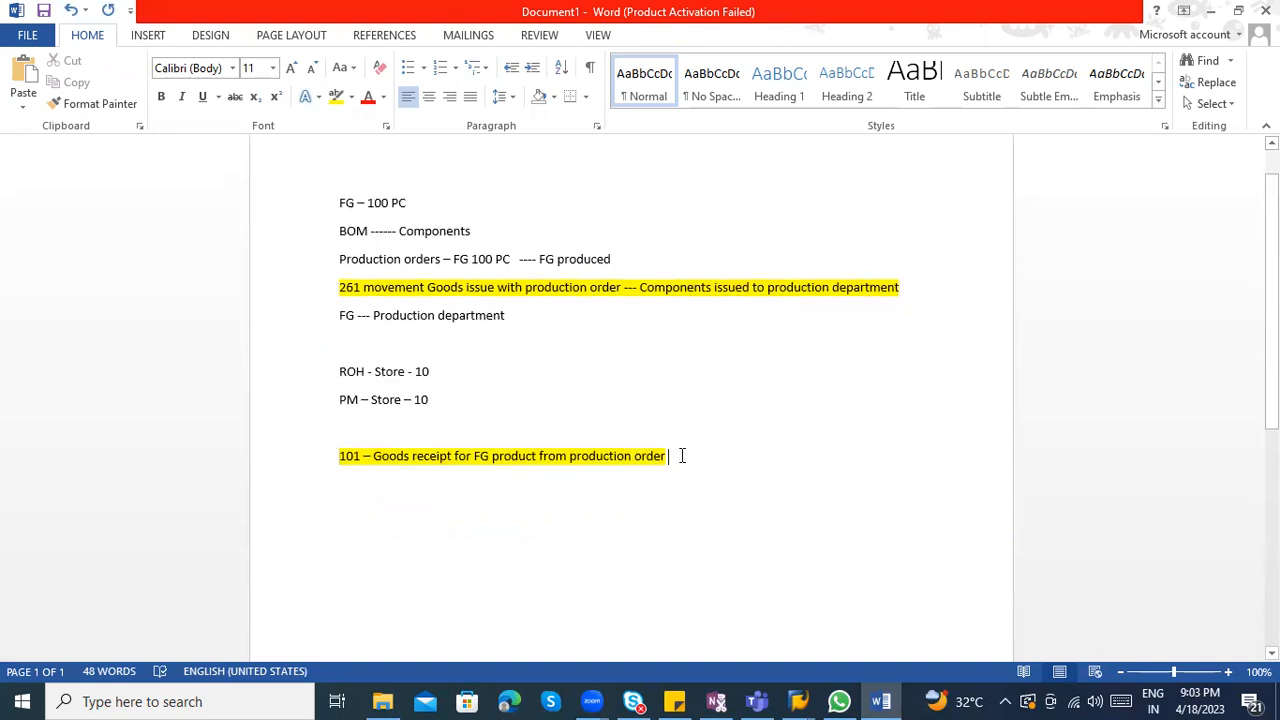
scroll(425, 283, up, 1)
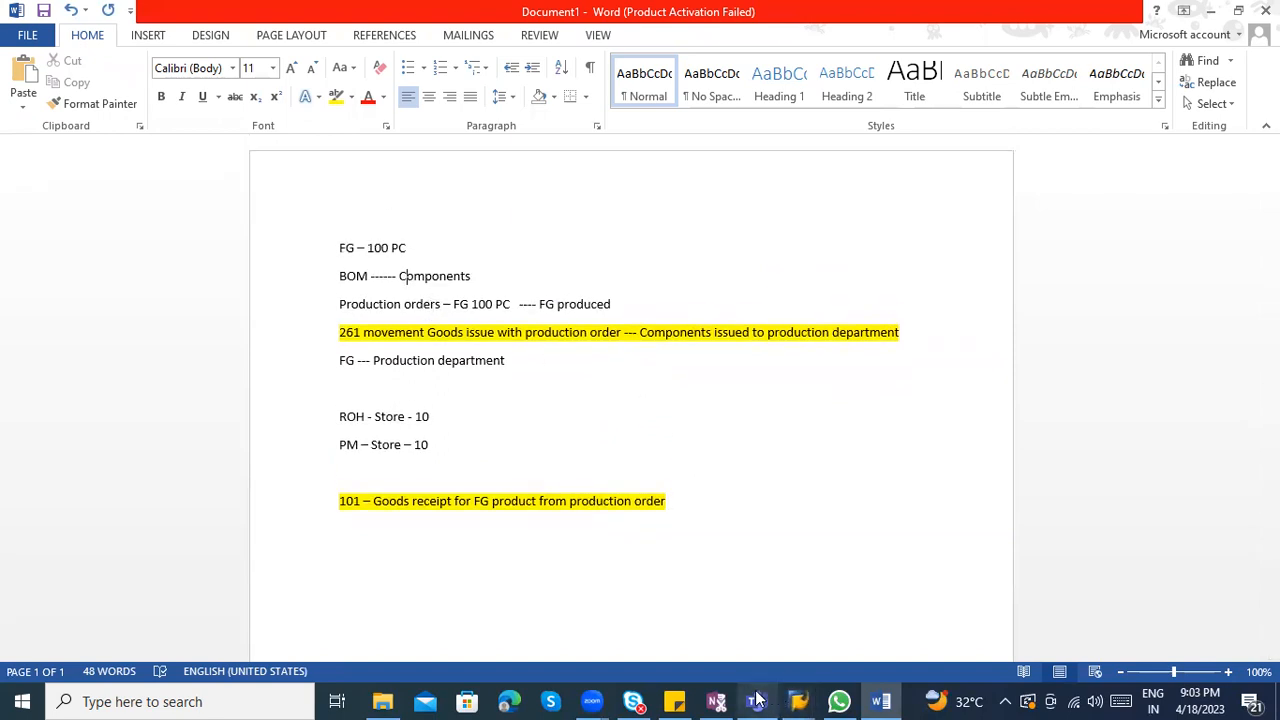
drag(924, 343, 341, 340)
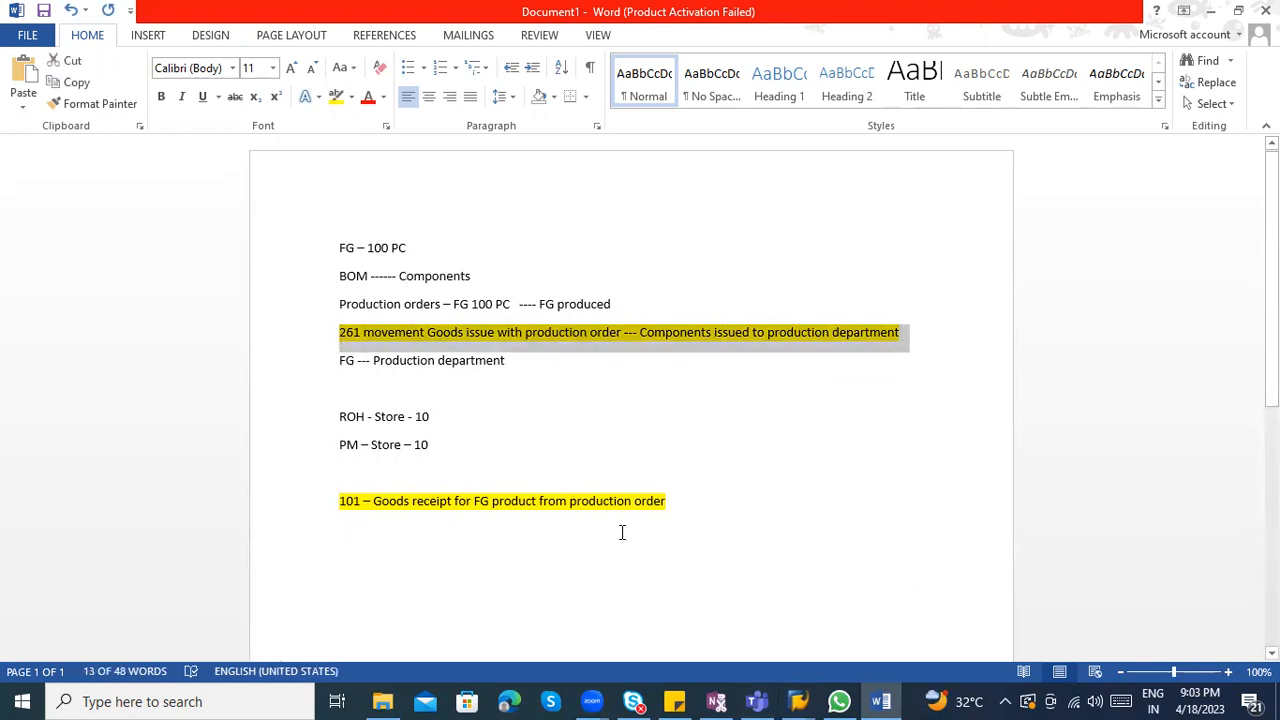
drag(426, 292, 442, 310)
drag(612, 305, 339, 305)
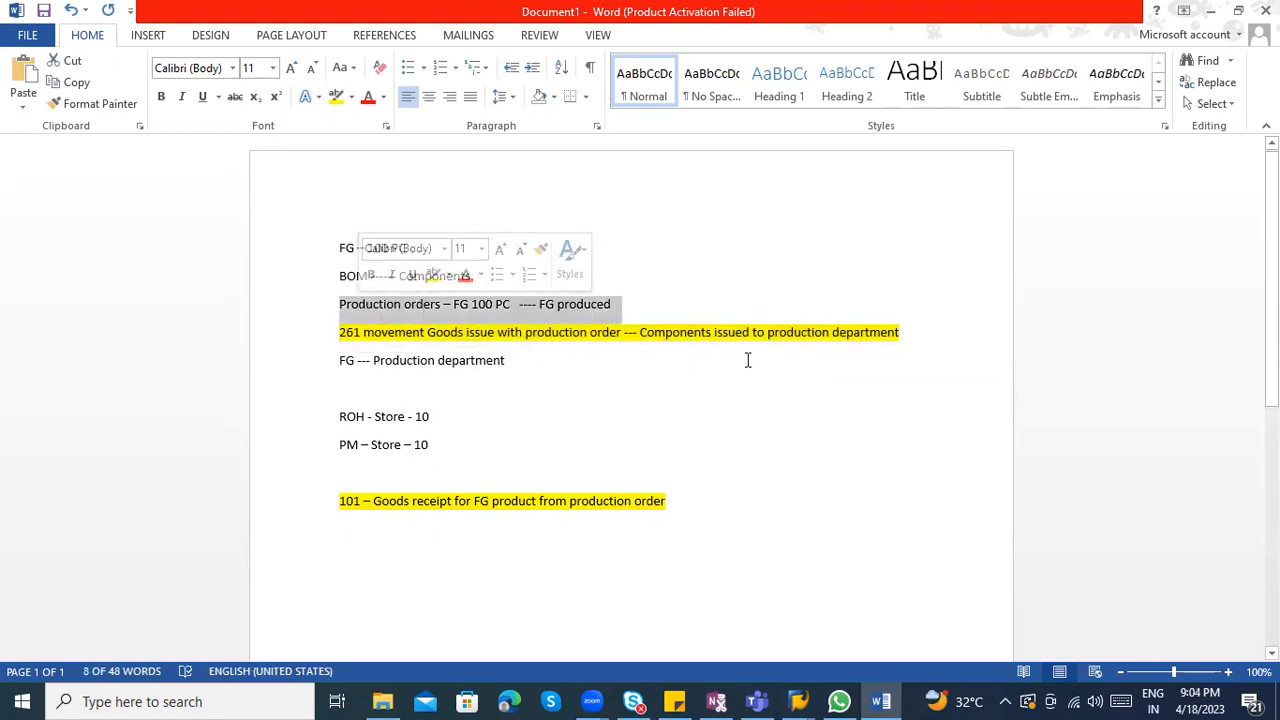
drag(905, 336, 336, 333)
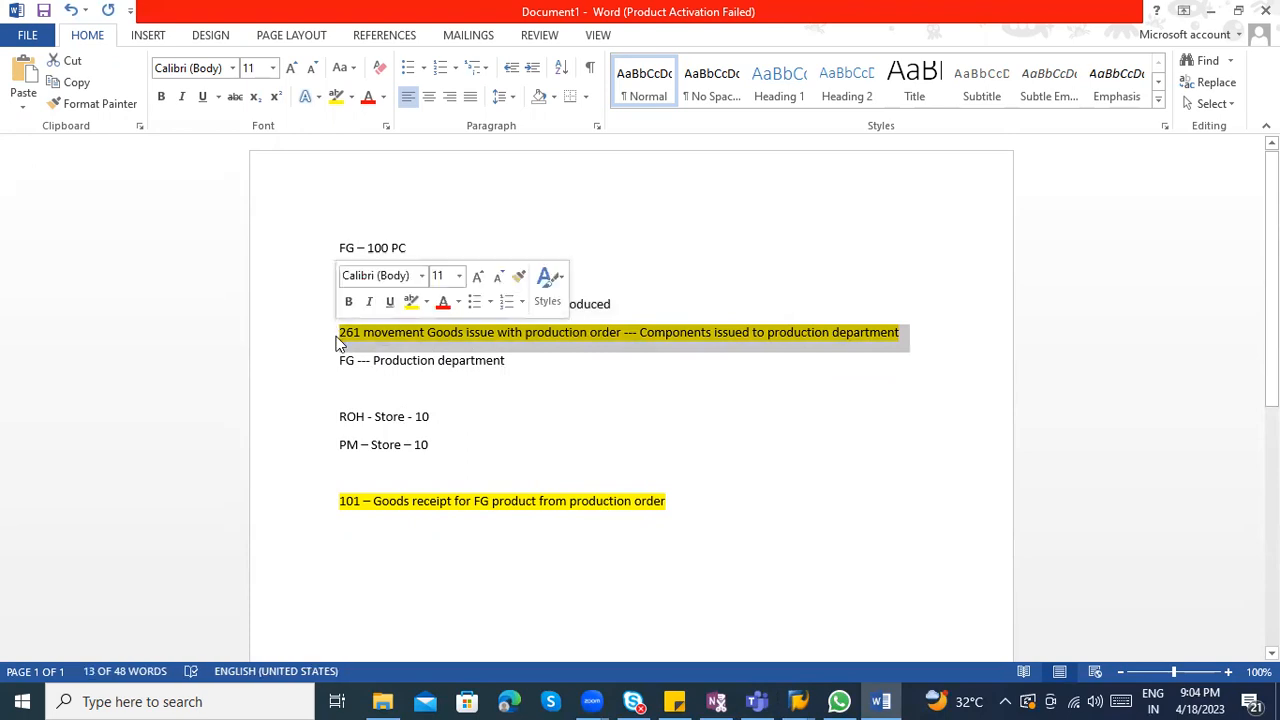
Add the line "Procurement type --- Material master" below the 101 line, leaving a gap between them
scroll(640, 470, down, 1)
click(705, 457)
key(Return)
key(Return)
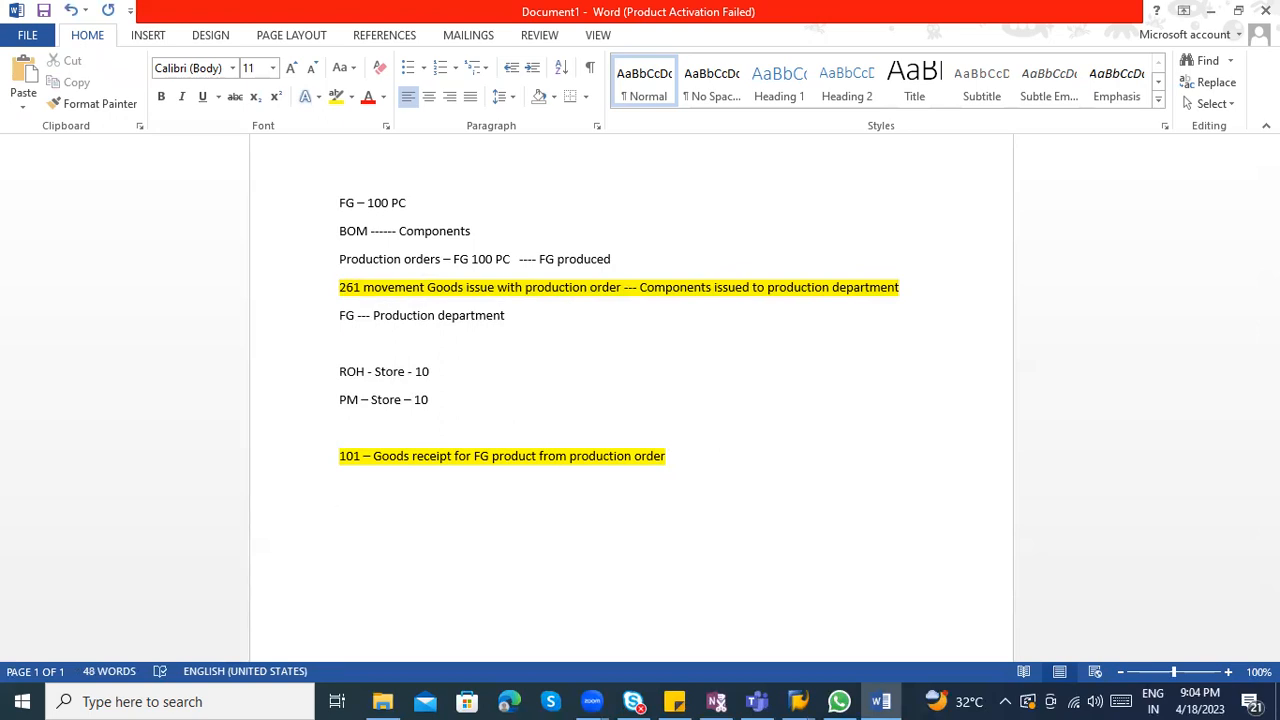
text(Procurement type --- M)
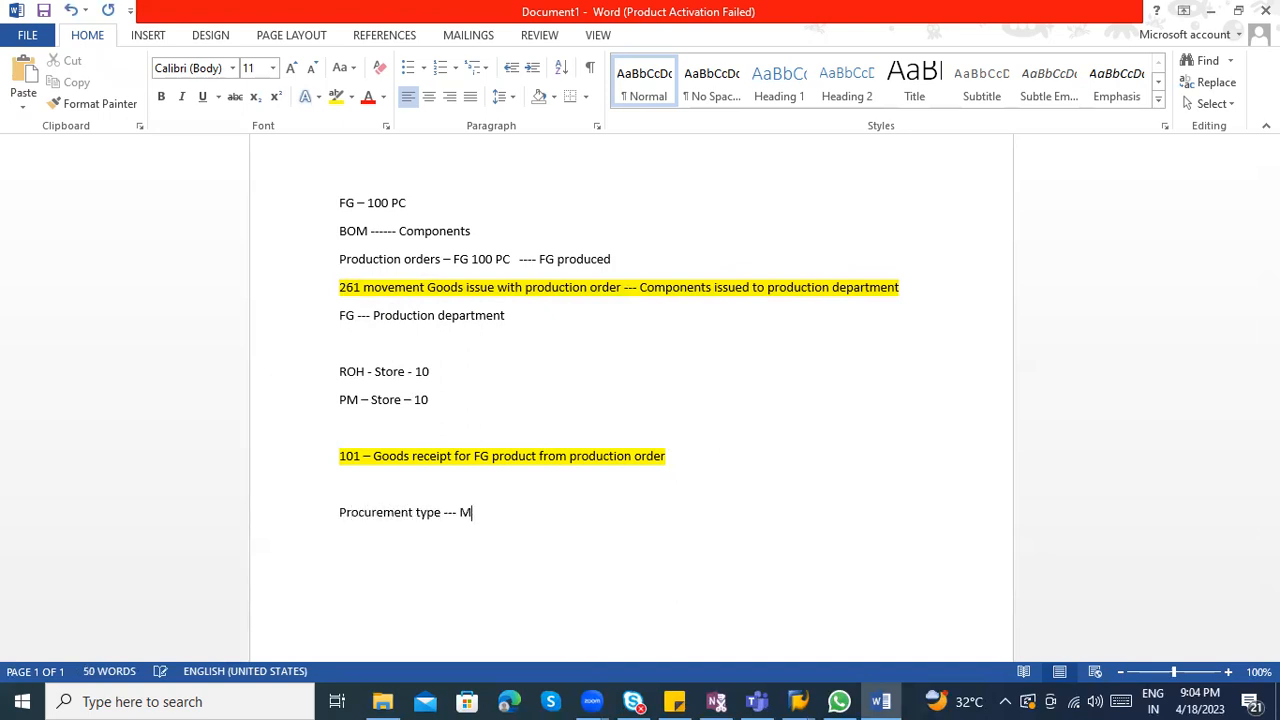
text(aterial master)
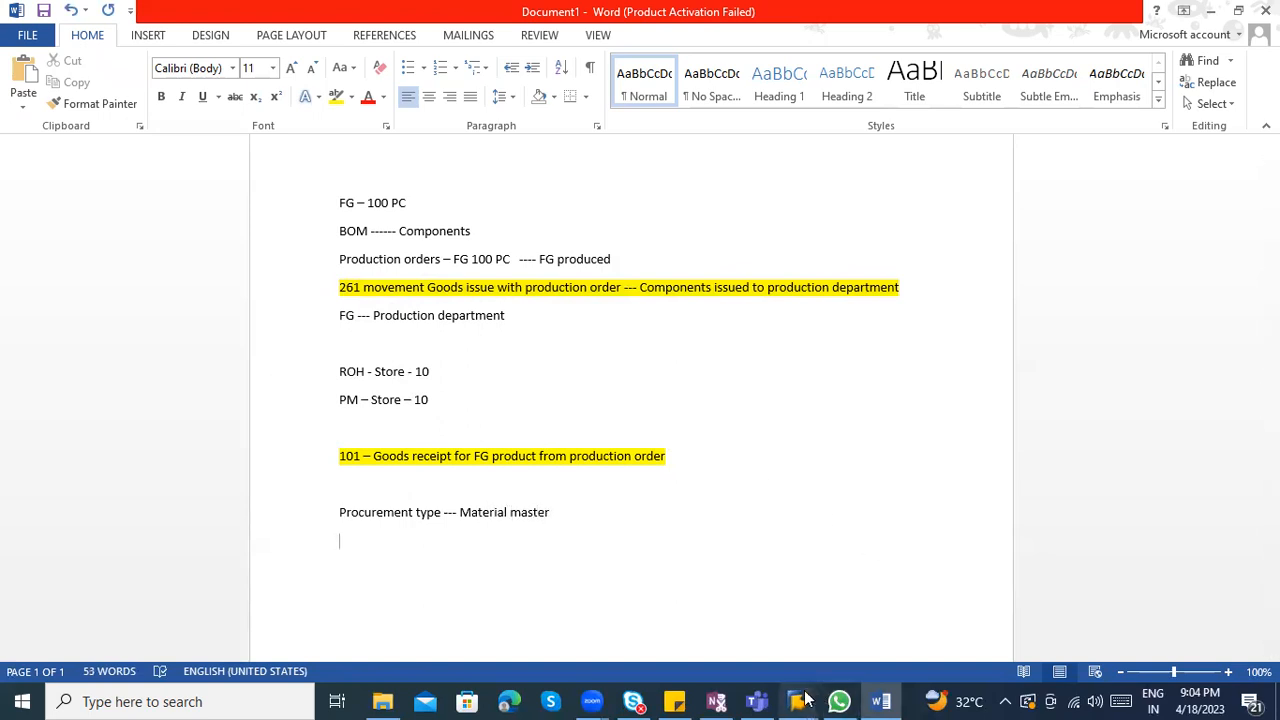
Switch to SAP and open the material master of component 100-110 from the Casings BOM
mouse_move(797, 701)
click(626, 634)
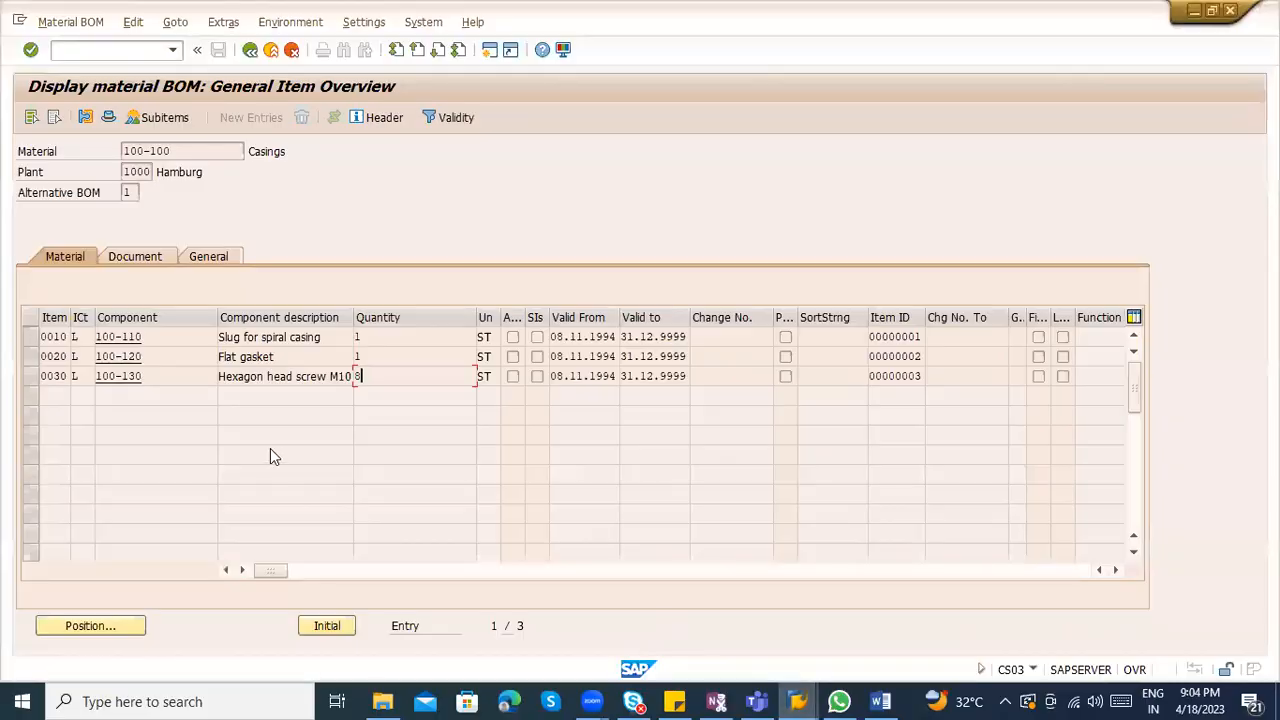
click(139, 336)
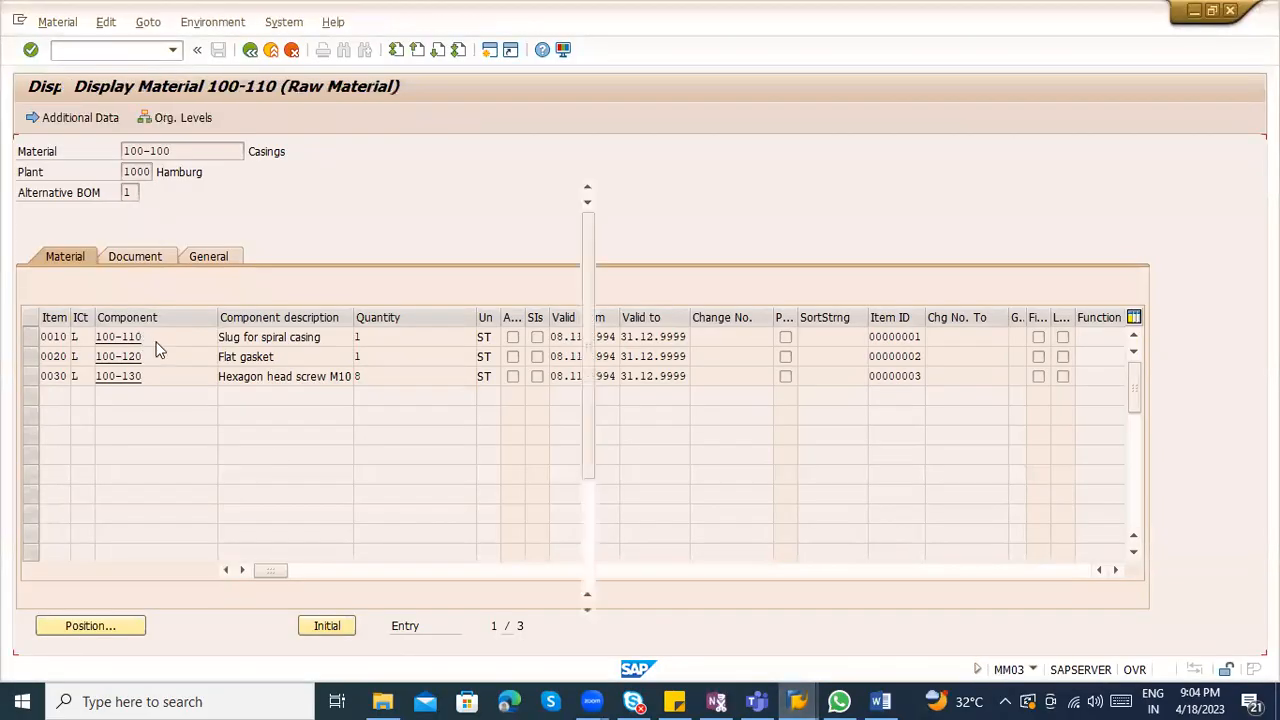
Show the MRP 2 view of material 100-110 for plant 3000
click(590, 151)
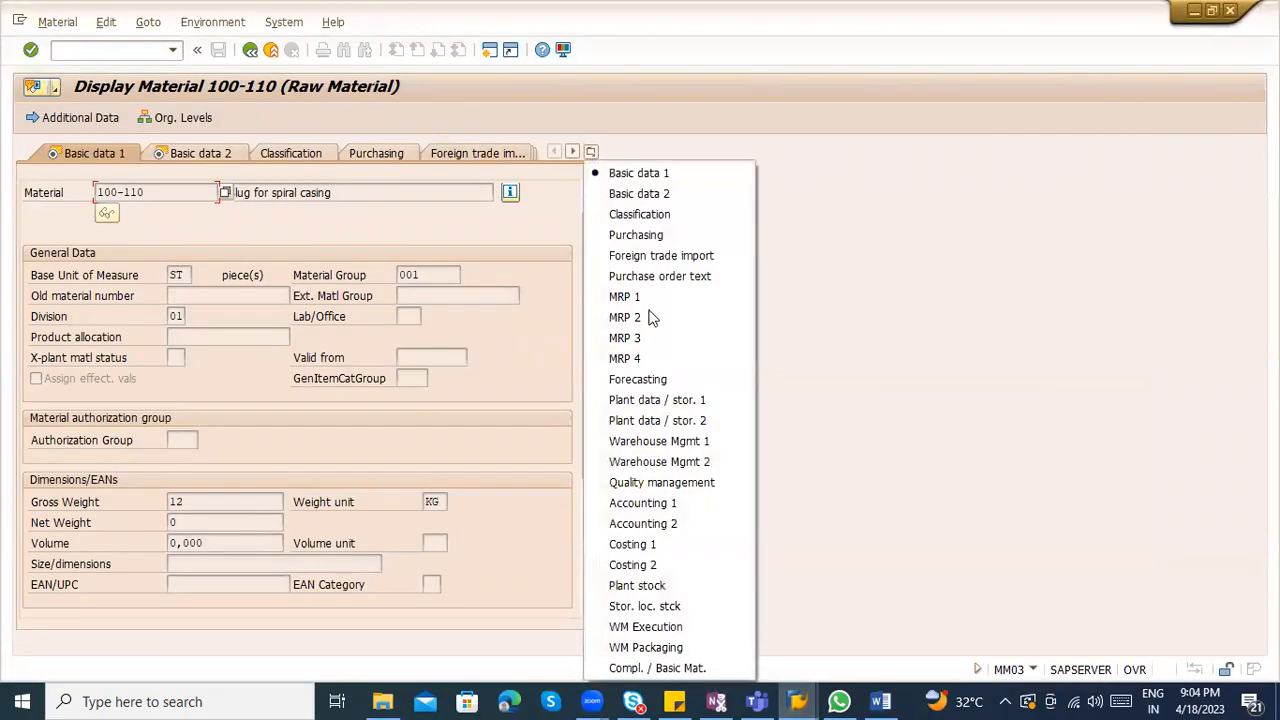
click(649, 304)
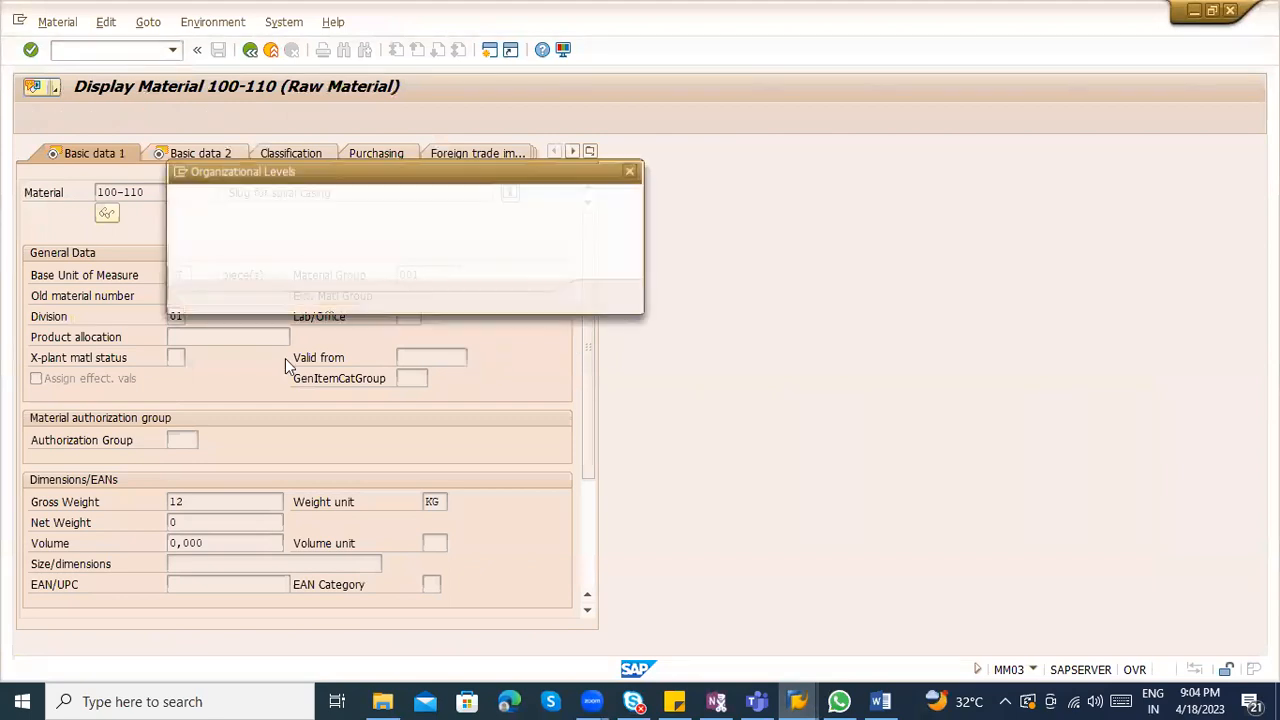
text(3000)
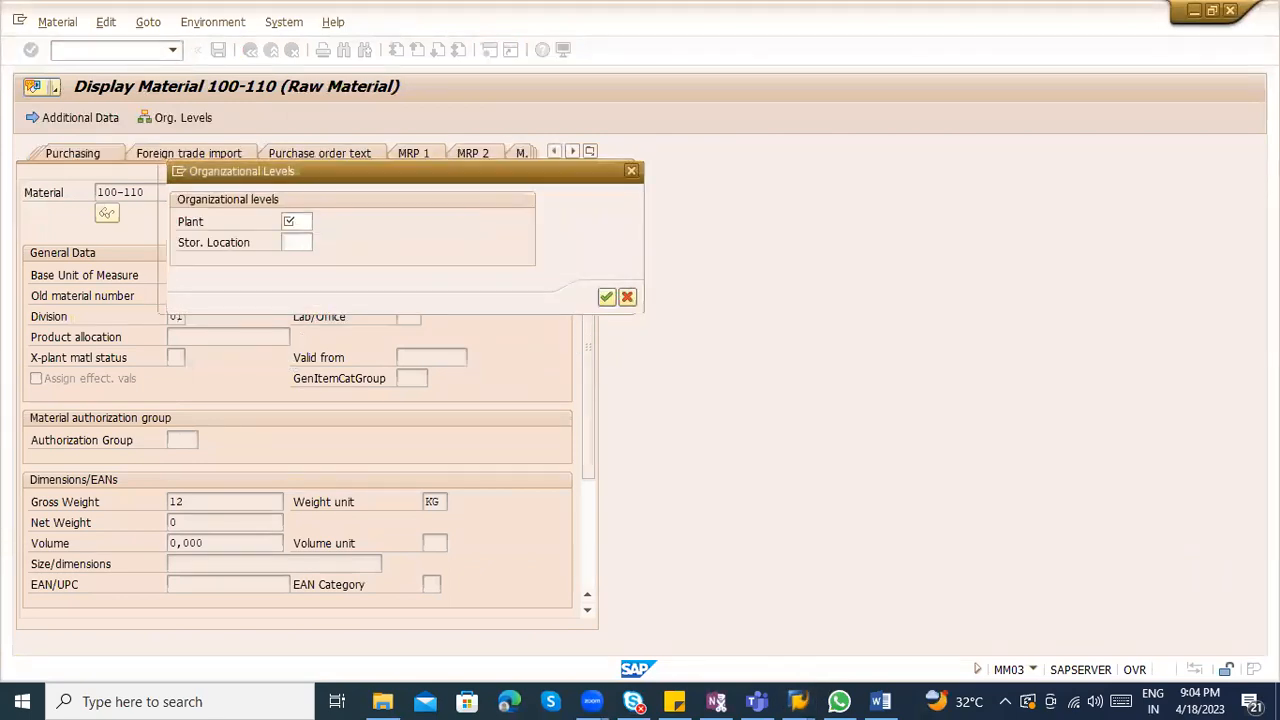
key(Return)
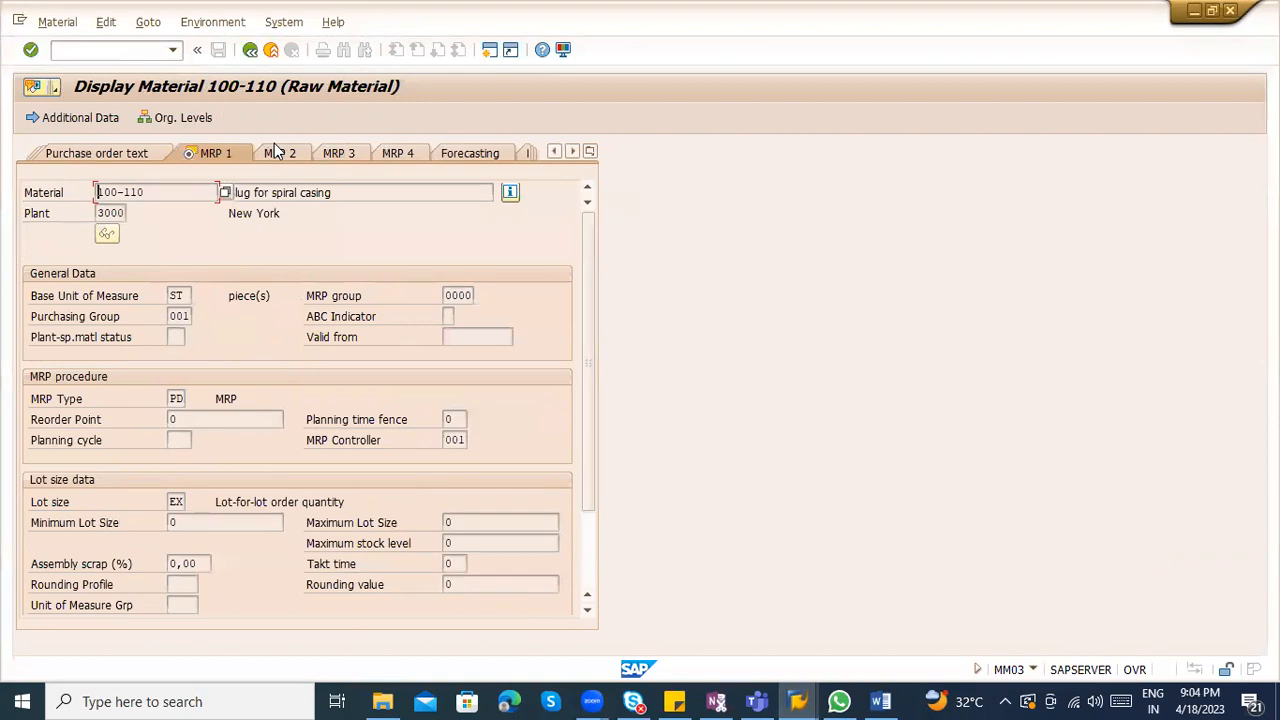
key(Return)
List the possible procurement types for material 100-110 and pick External procurement (F)
click(172, 295)
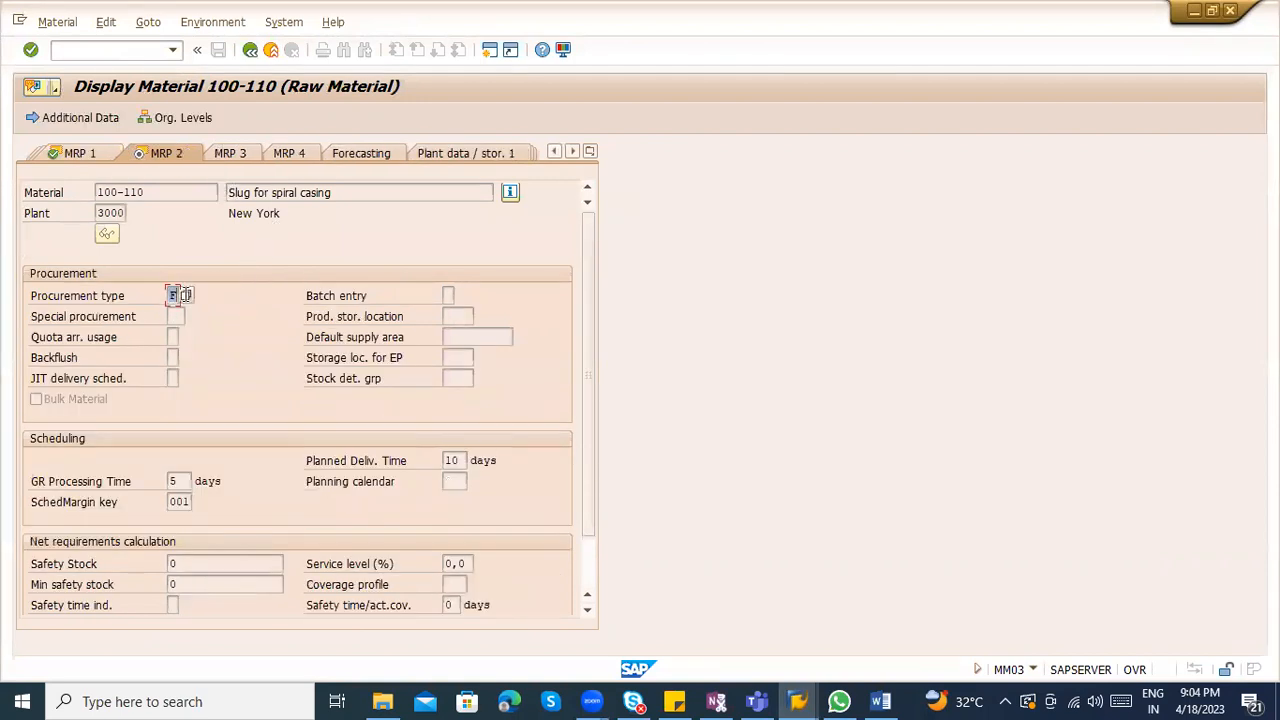
key(F4)
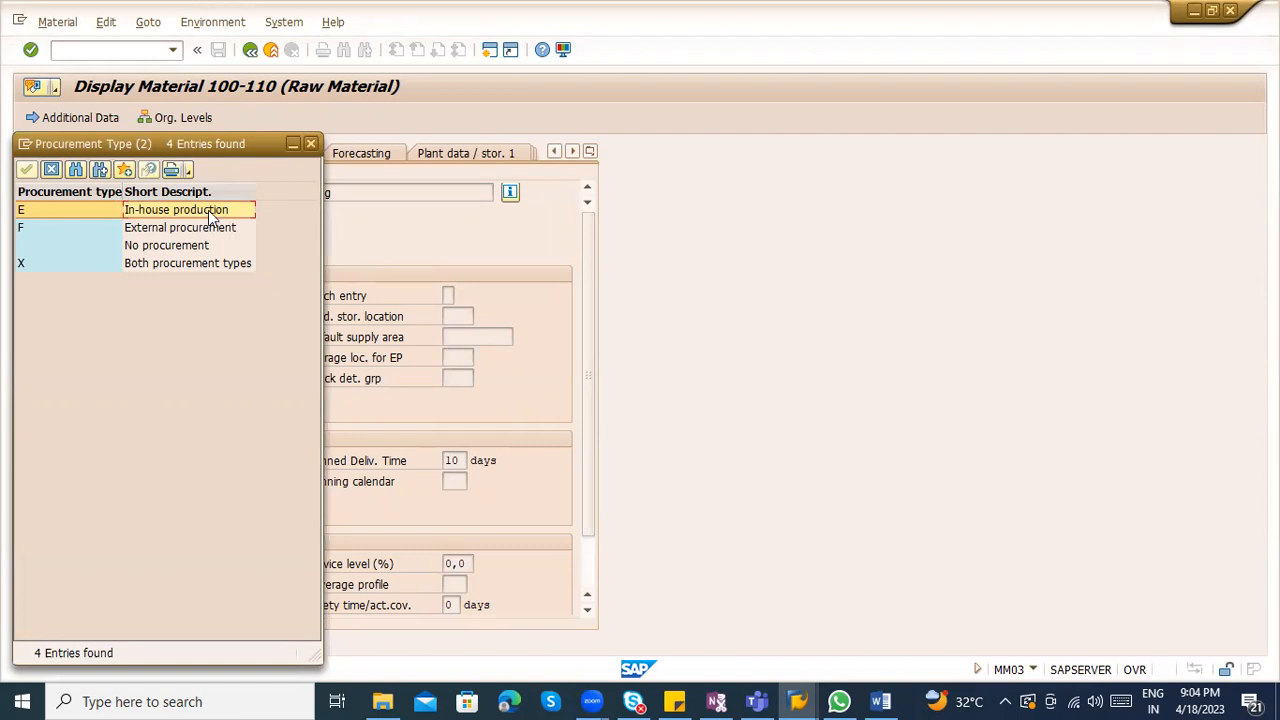
click(206, 233)
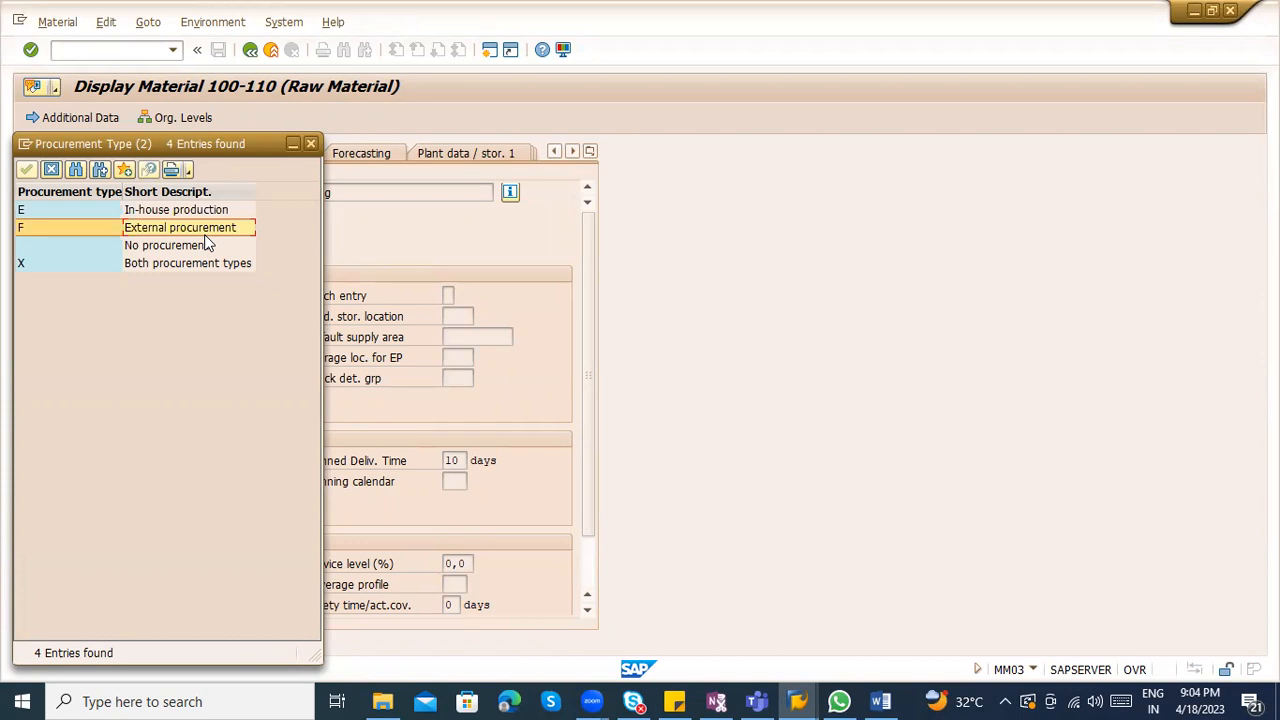
key(Return)
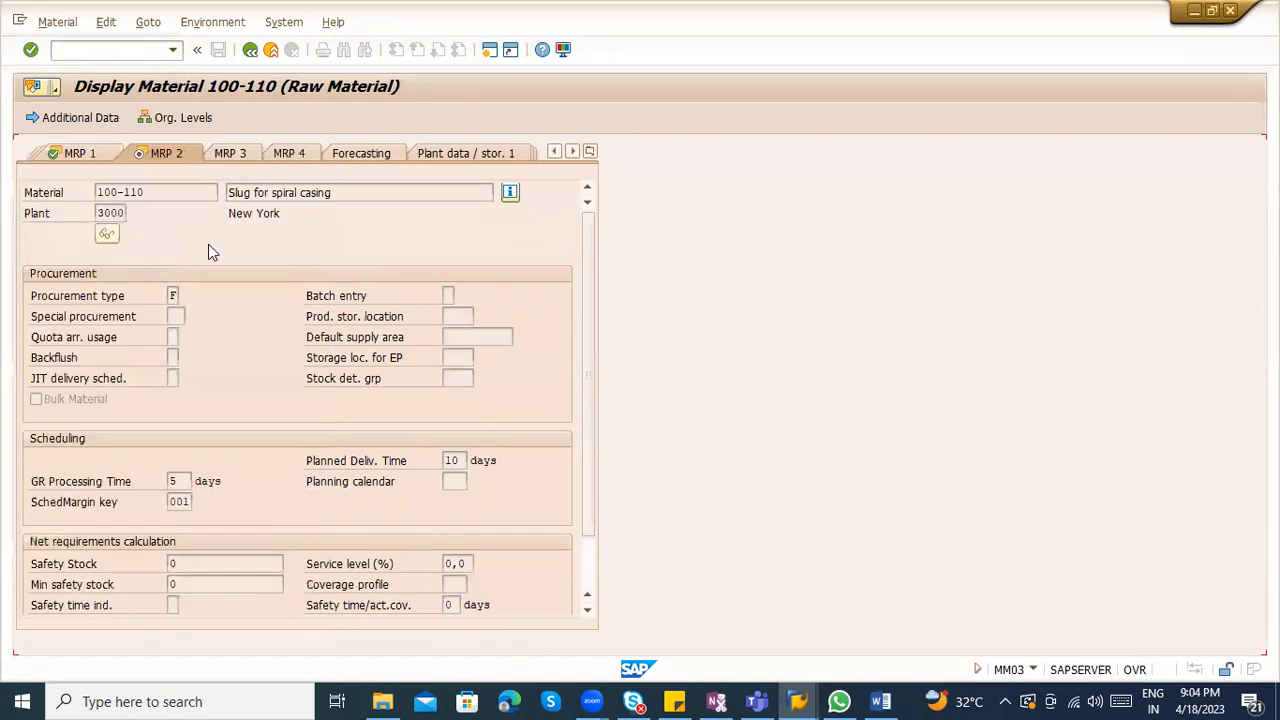
Go back from the material master through the item overview to the initial screen of the material BOM display
click(250, 52)
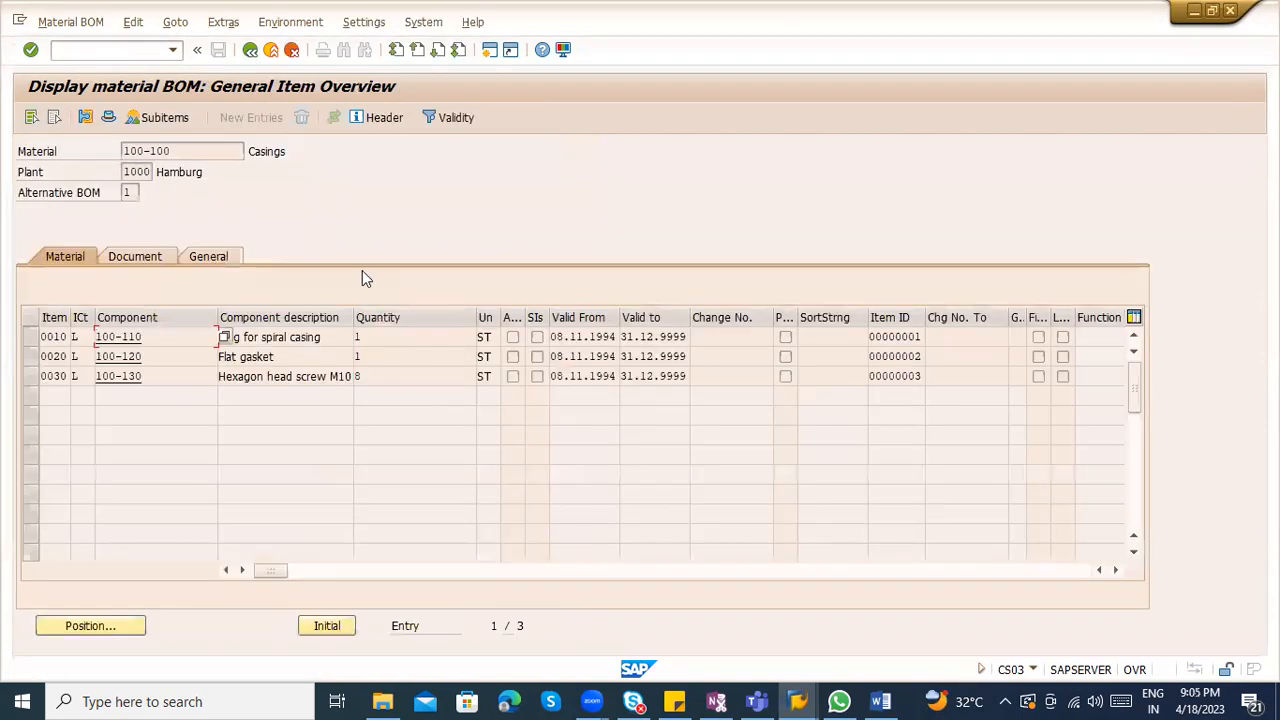
click(250, 52)
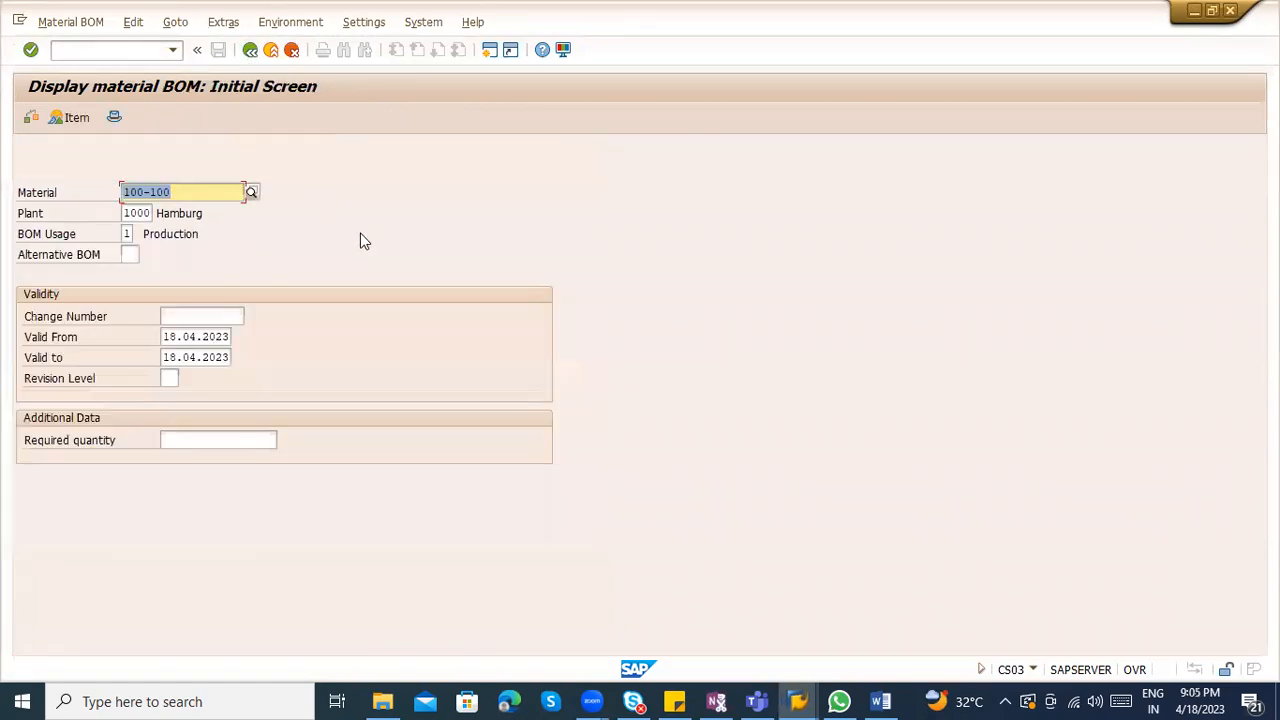
key(alt+Tab)
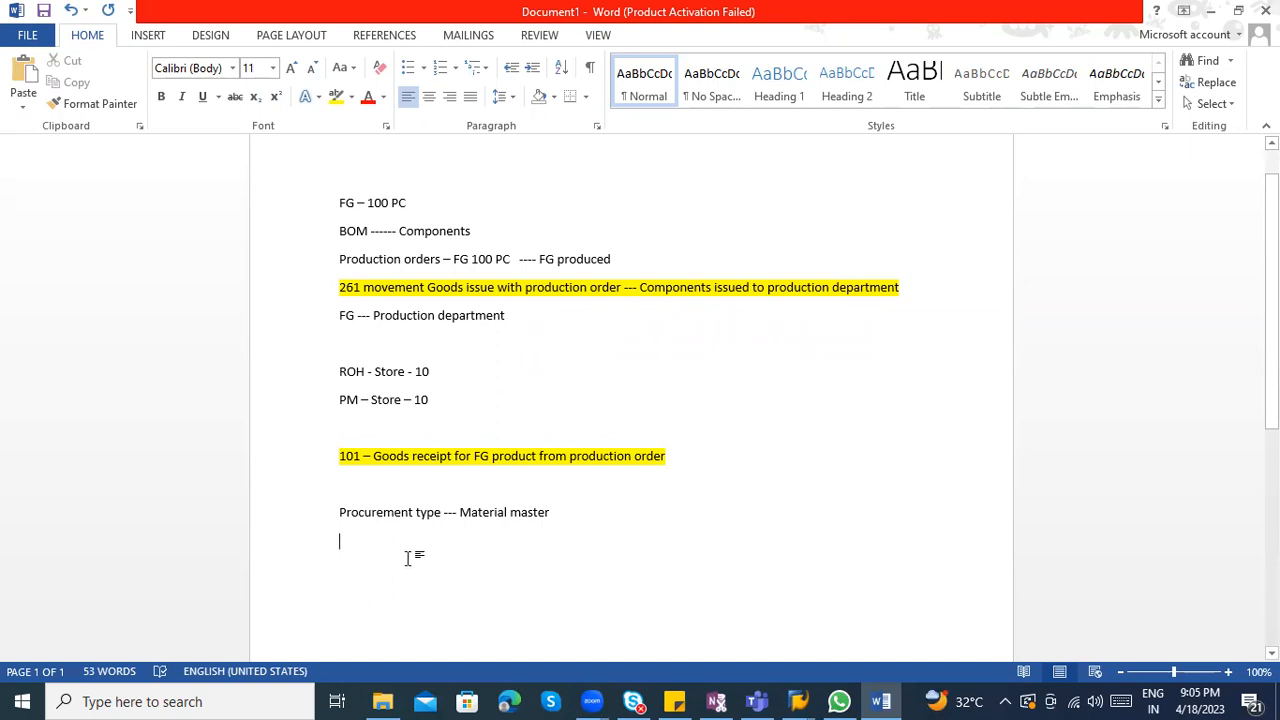
key(alt+Tab)
Display the stock/requirements list (MD04) for material 100-110 in plant 1000 and check the details of its purchase requisition
click(95, 50)
text(/nm)
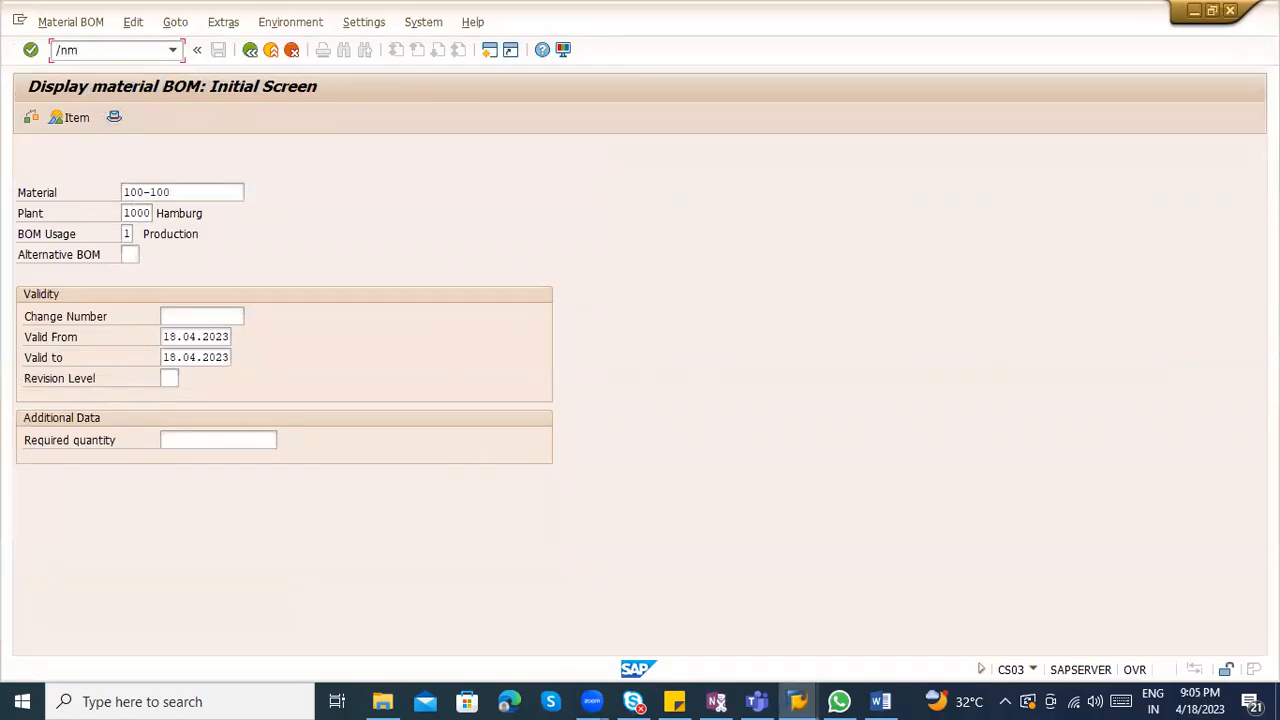
text(d04)
key(Return)
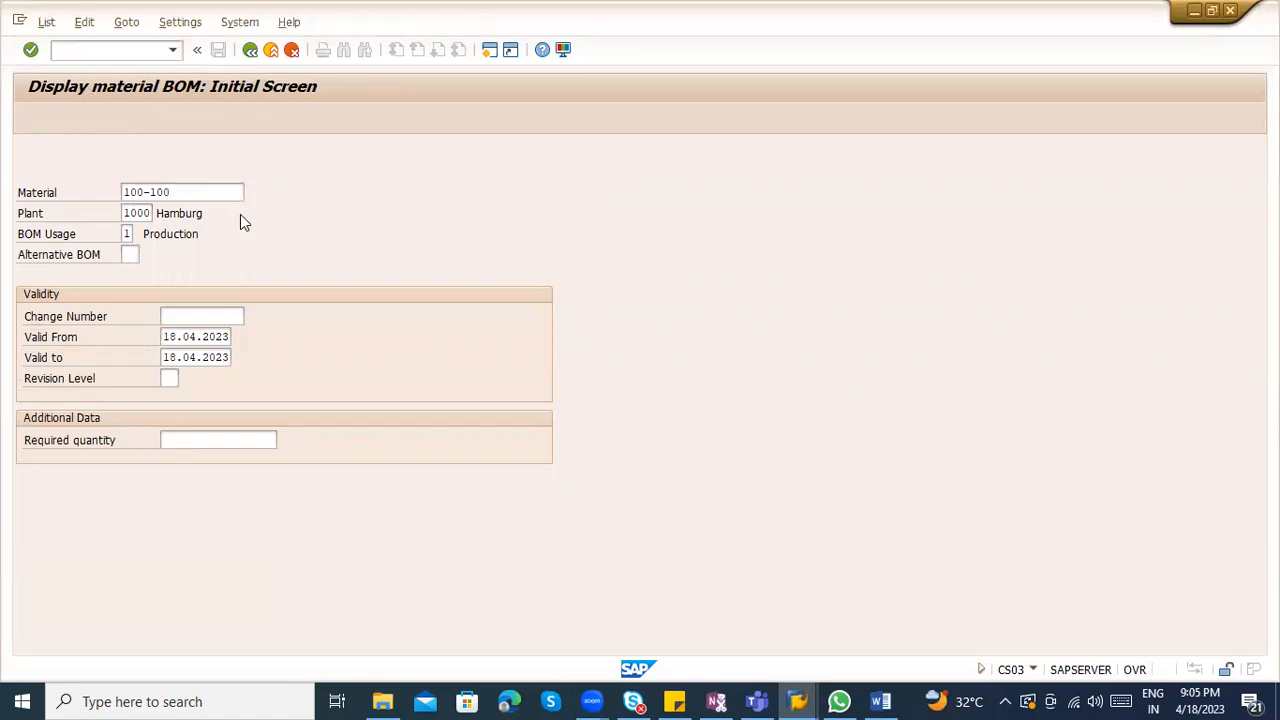
key(BackSpace)
text(100-110)
key(Return)
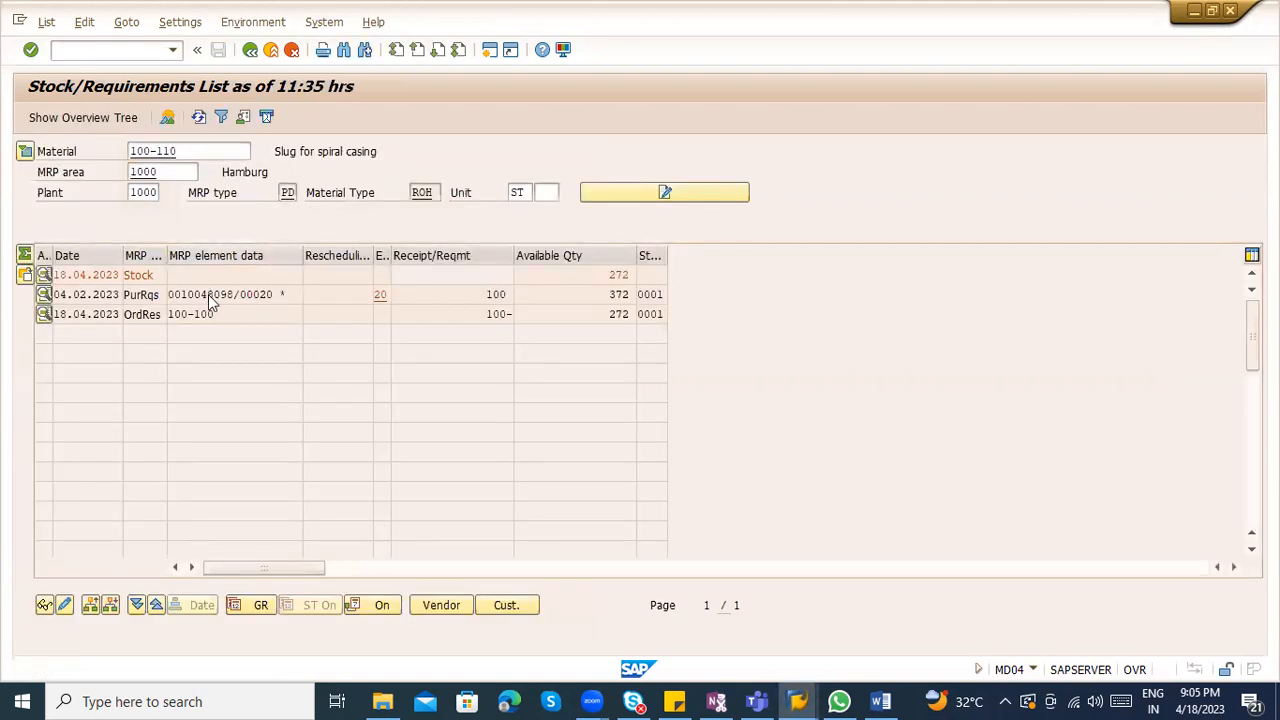
double_click(208, 294)
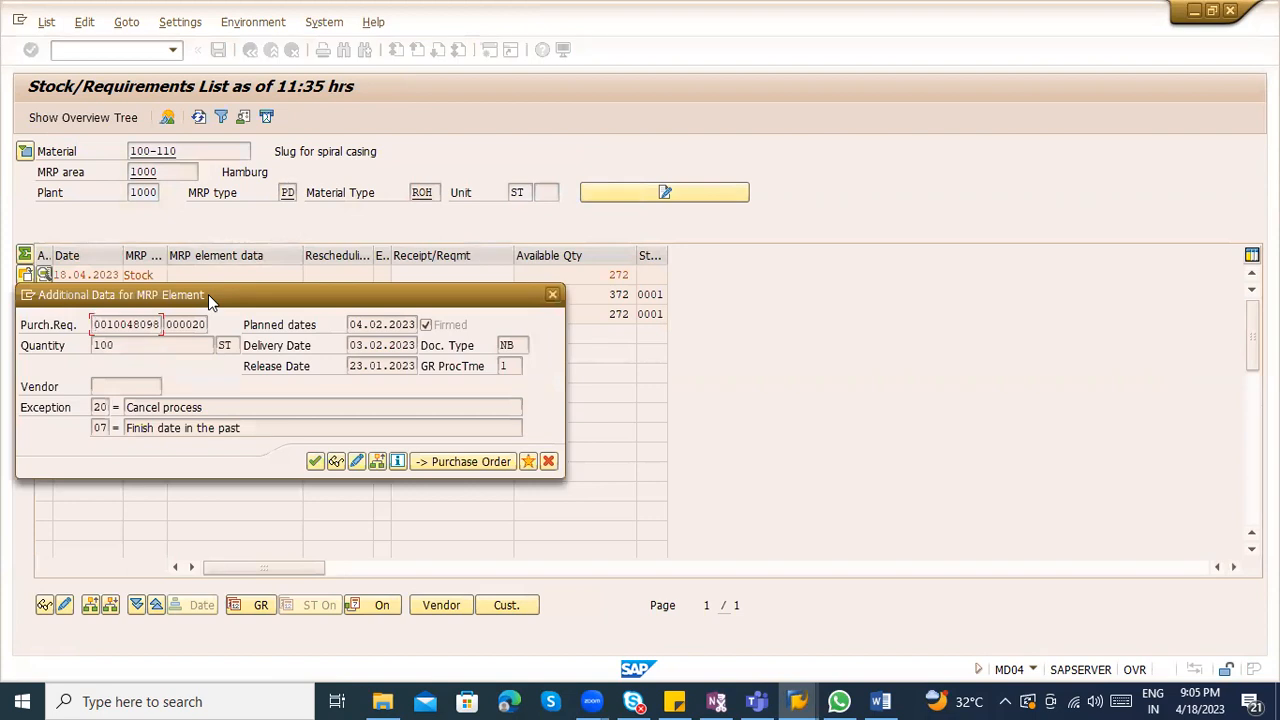
key(Escape)
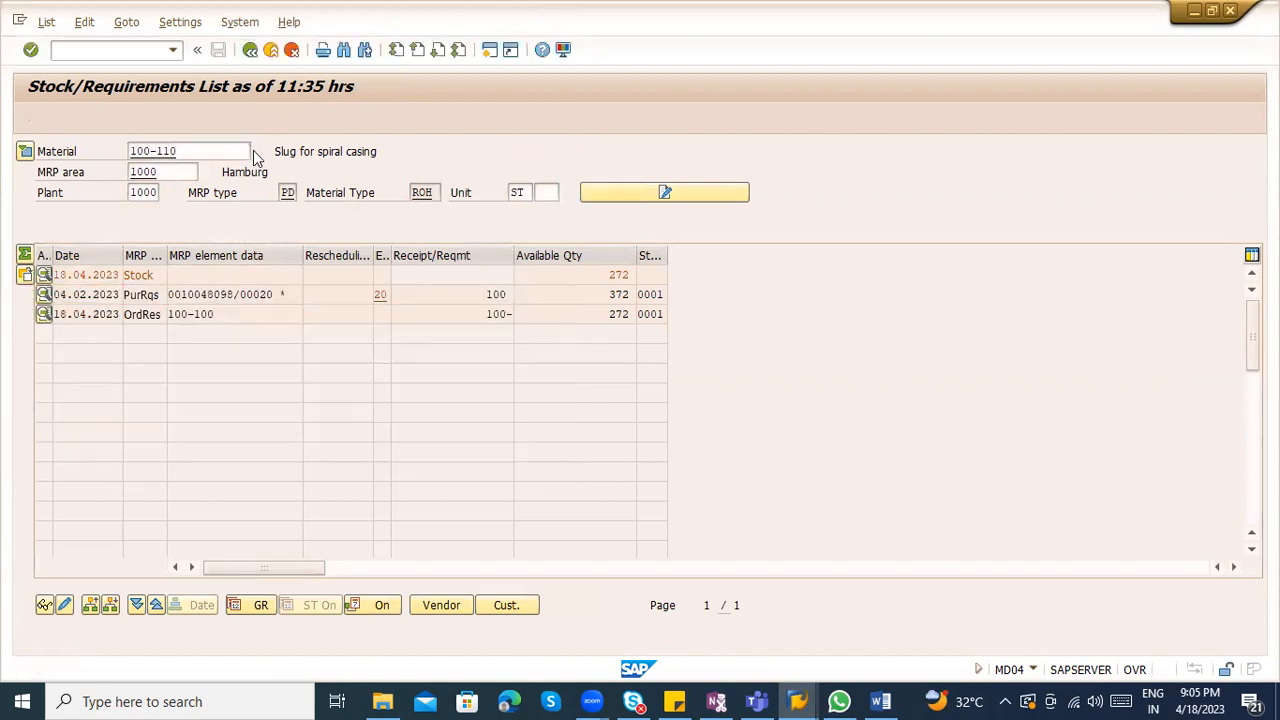
Display the stock/requirements list for material 100-100 in plant 1000 and look through its MRP elements
key(F3)
text(1)
text(-100)
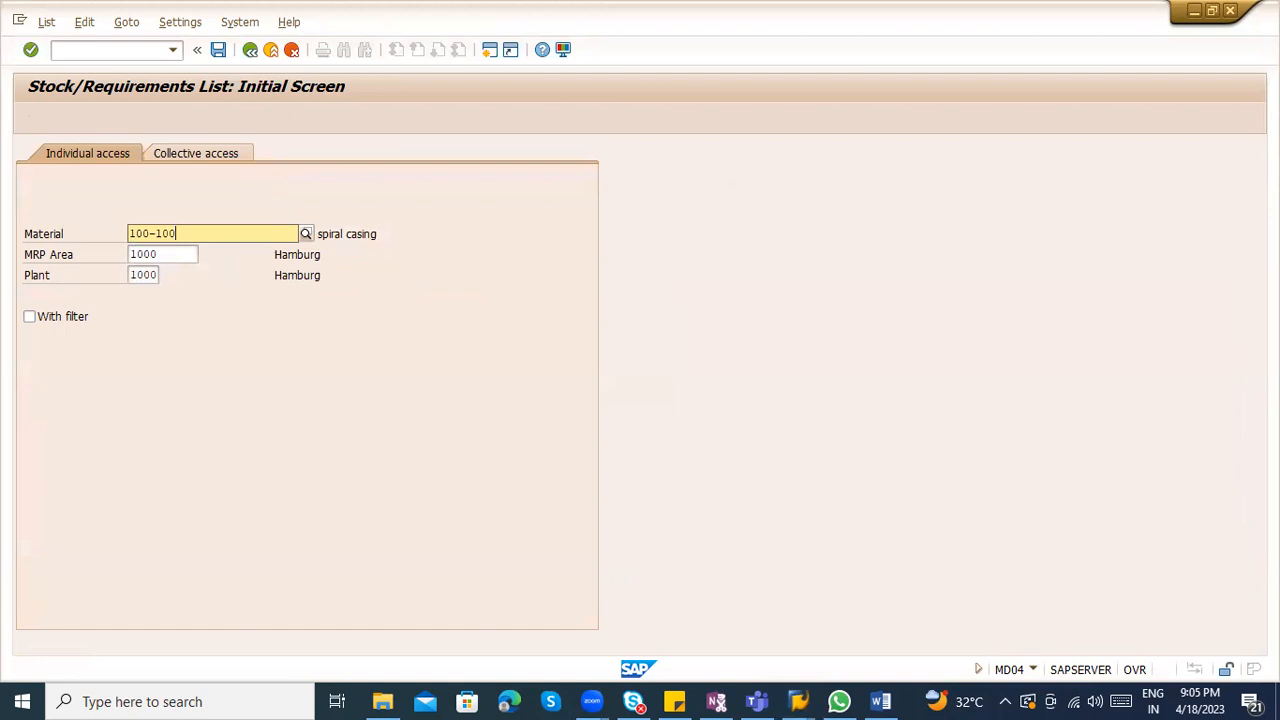
key(Return)
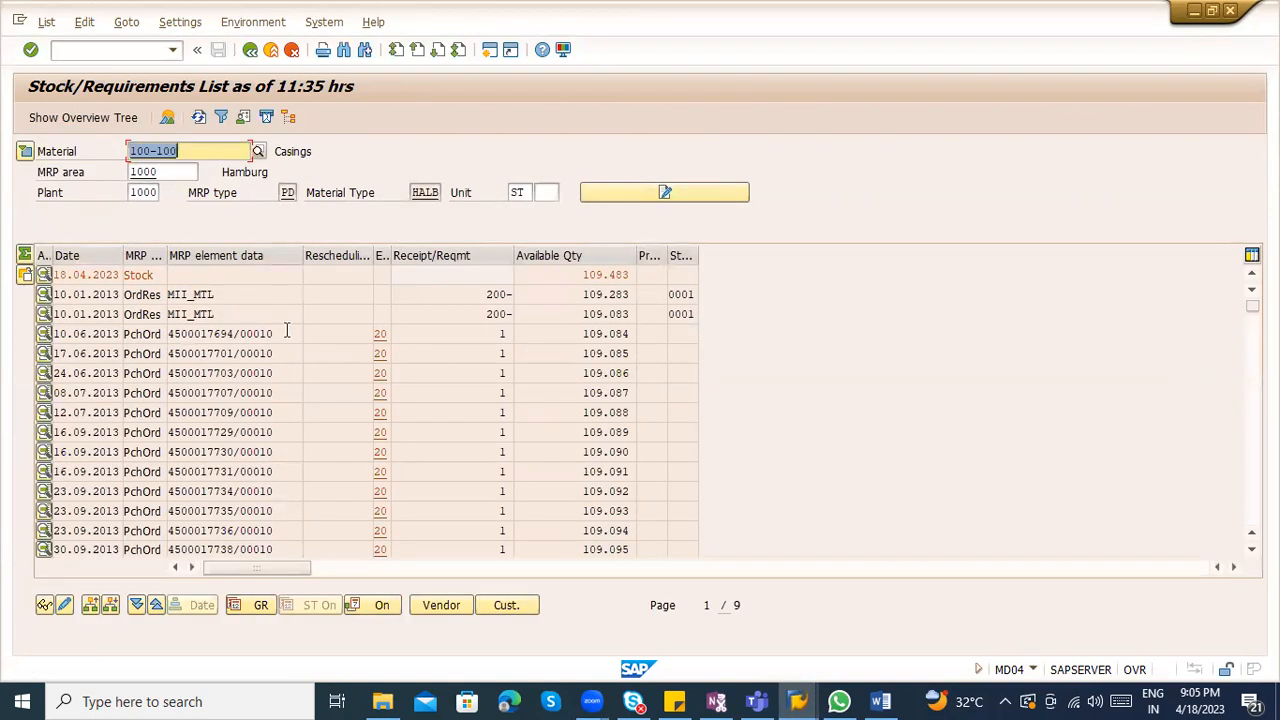
scroll(290, 371, down, 2)
scroll(290, 370, down, 10)
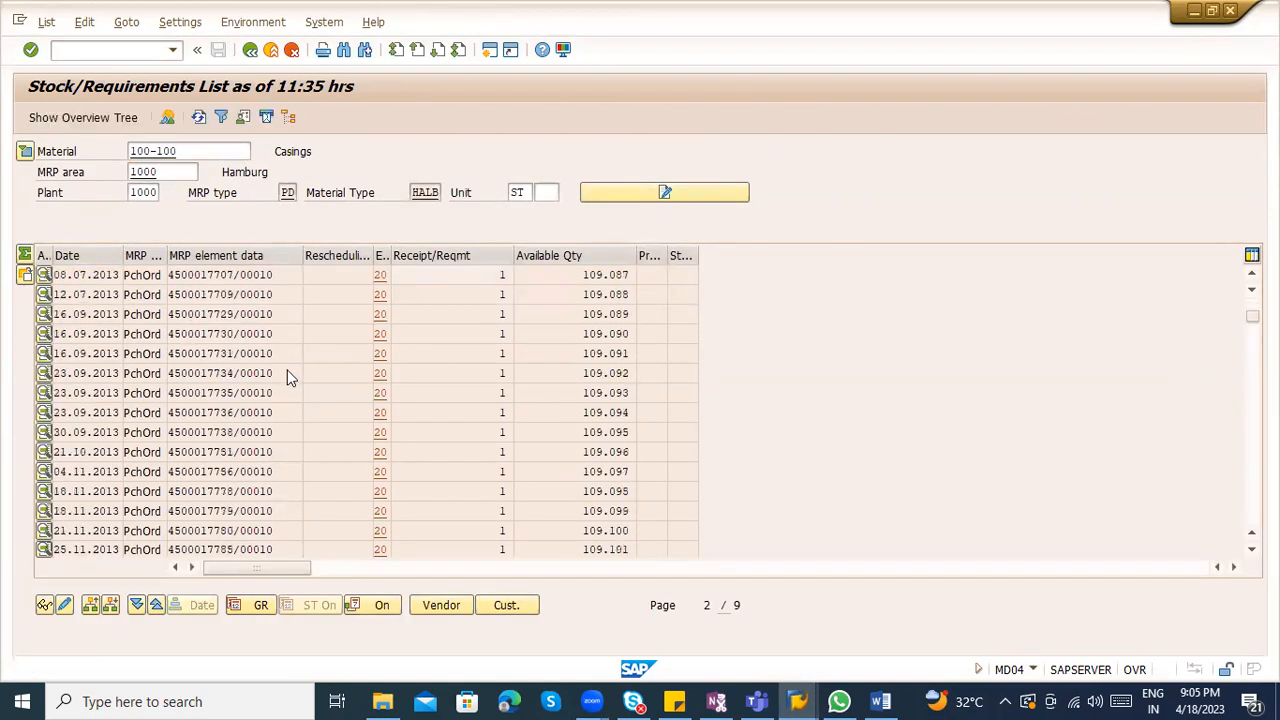
scroll(296, 358, down, 5)
Open the material master of 100-100 from the list and examine the procurement type in its MRP 2 view
double_click(162, 151)
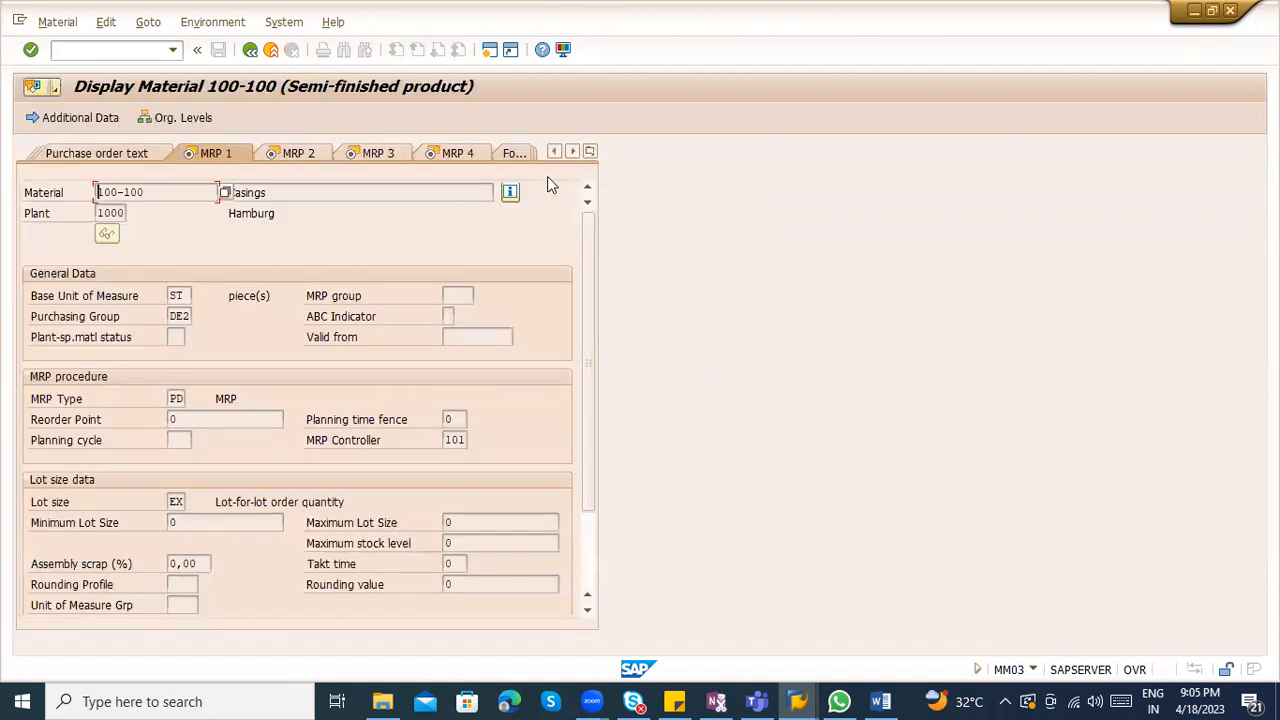
click(591, 150)
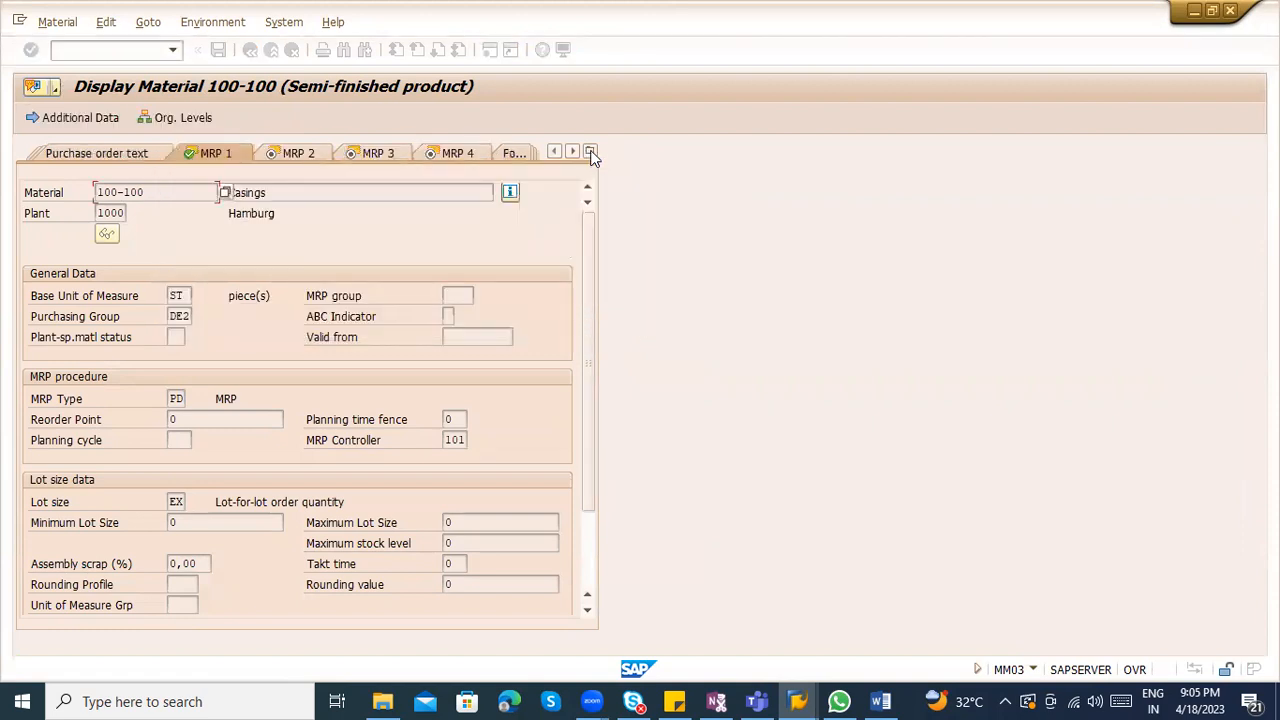
click(591, 152)
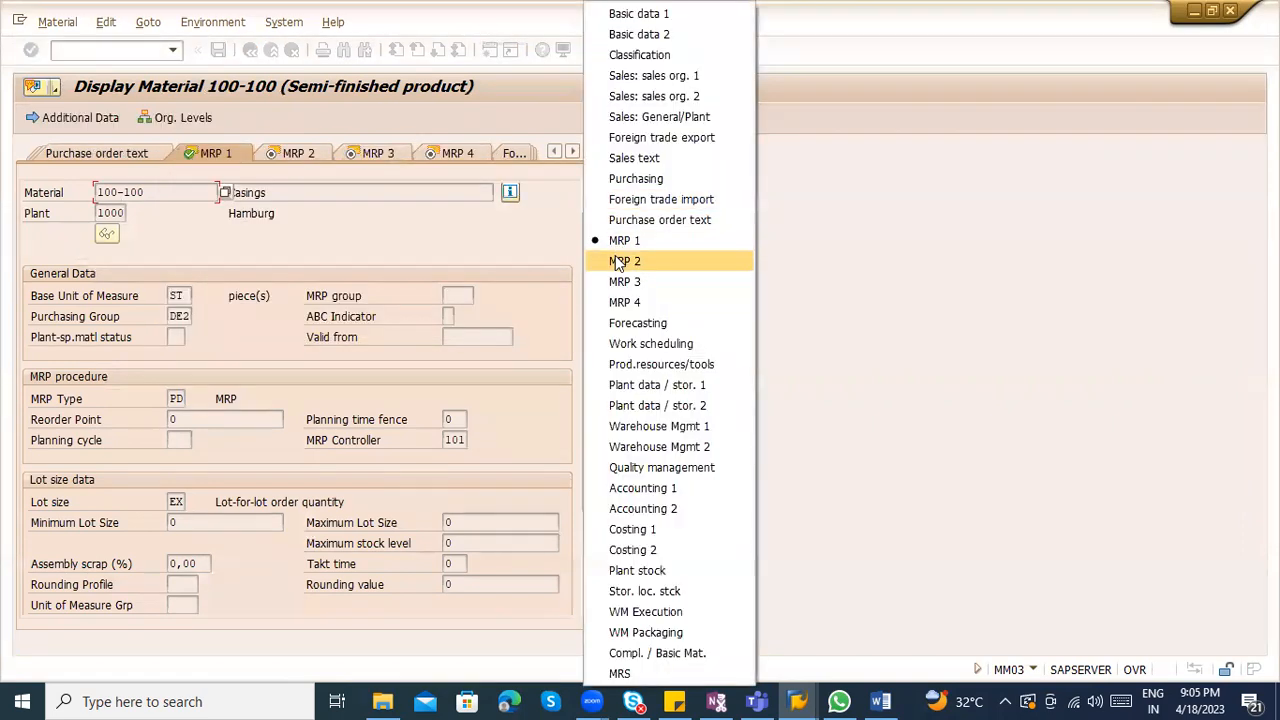
click(615, 257)
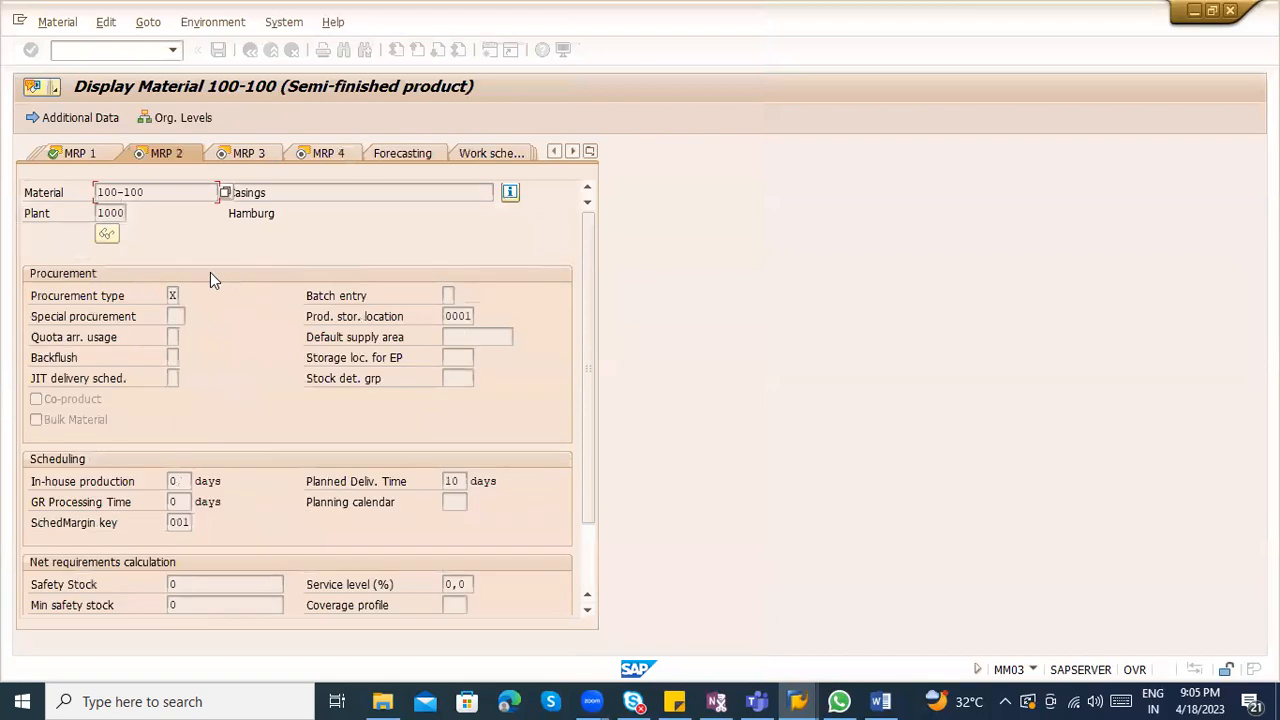
click(172, 295)
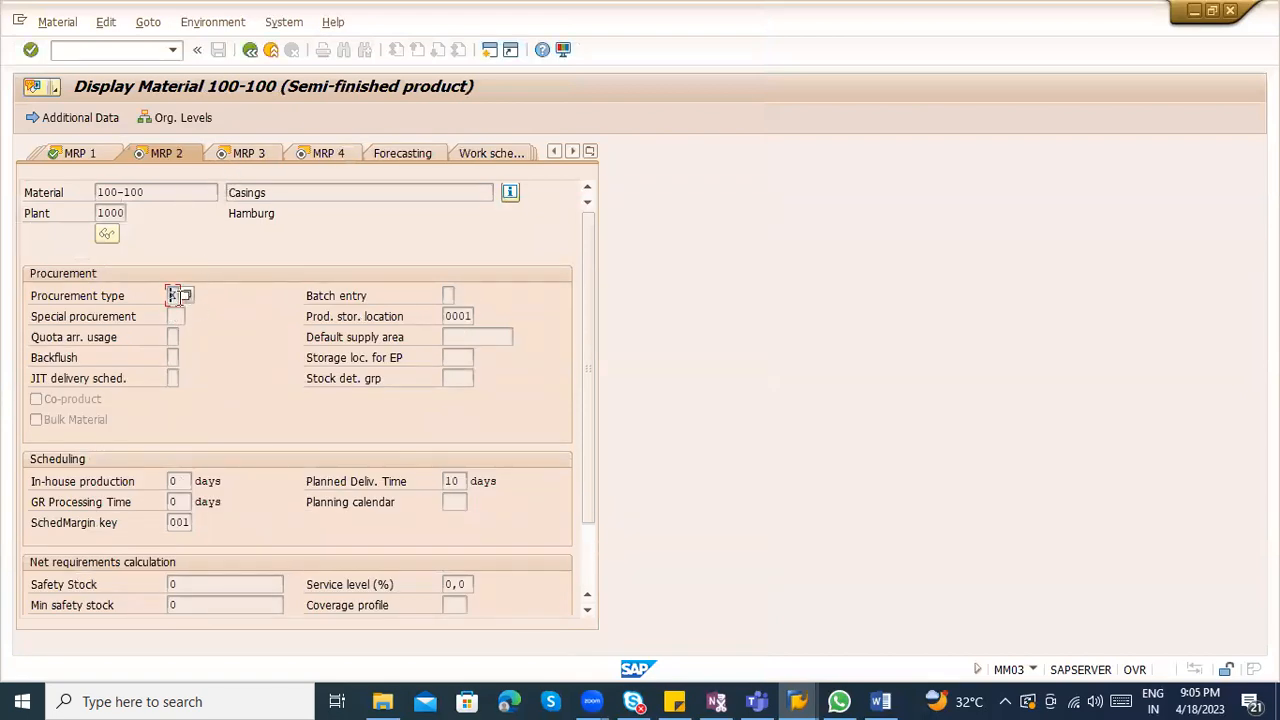
click(172, 316)
key(alt+Tab)
key(alt+Tab)
key(alt+Tab)
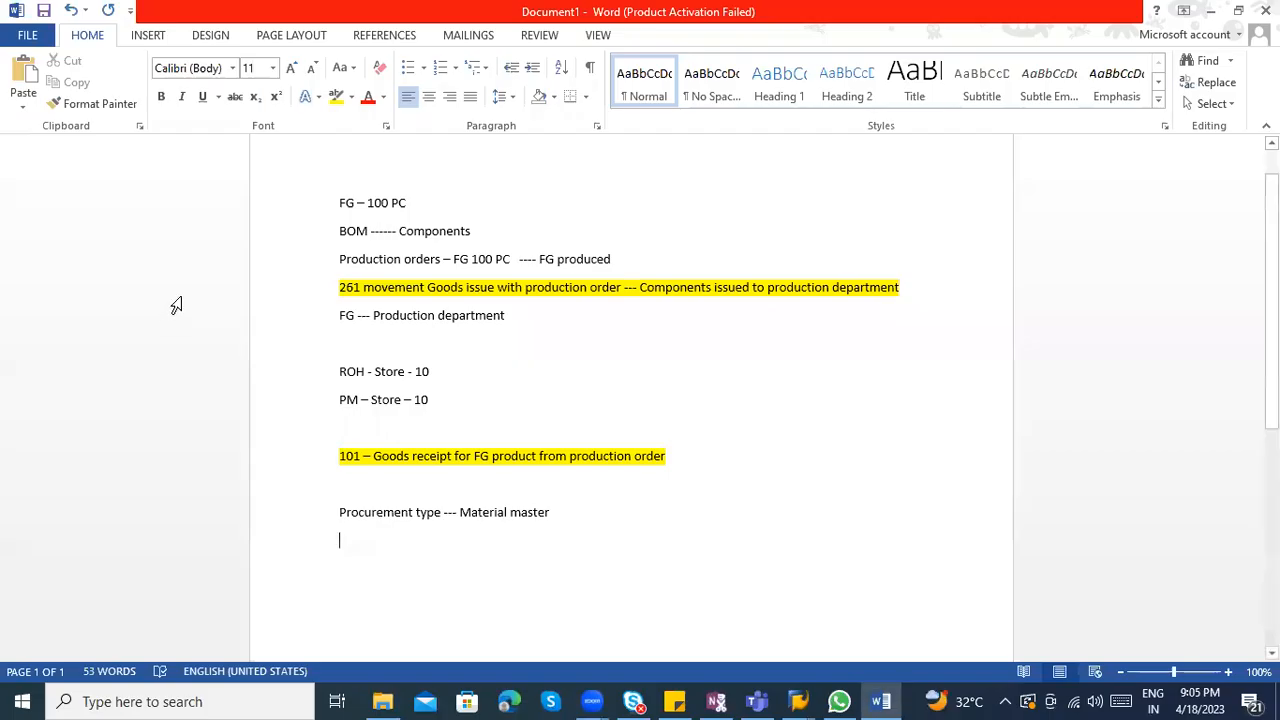
key(alt+Tab)
key(alt+Tab)
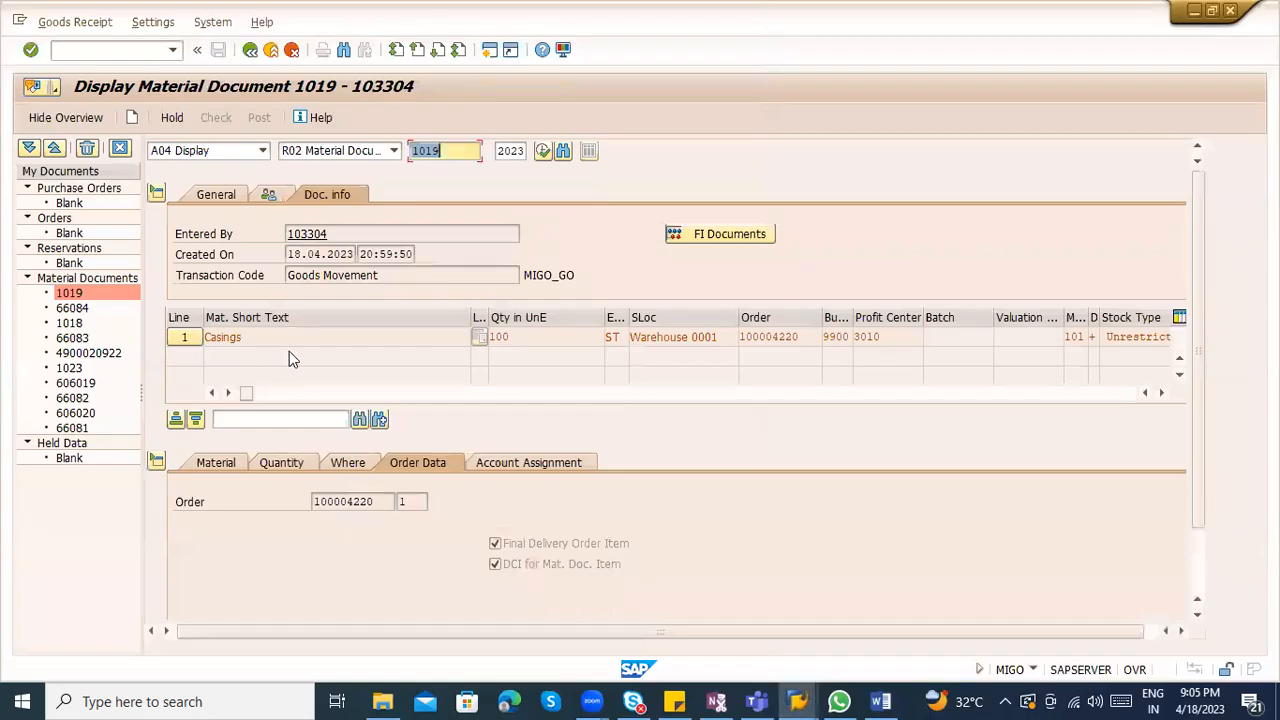
key(alt+Tab)
key(alt+Tab)
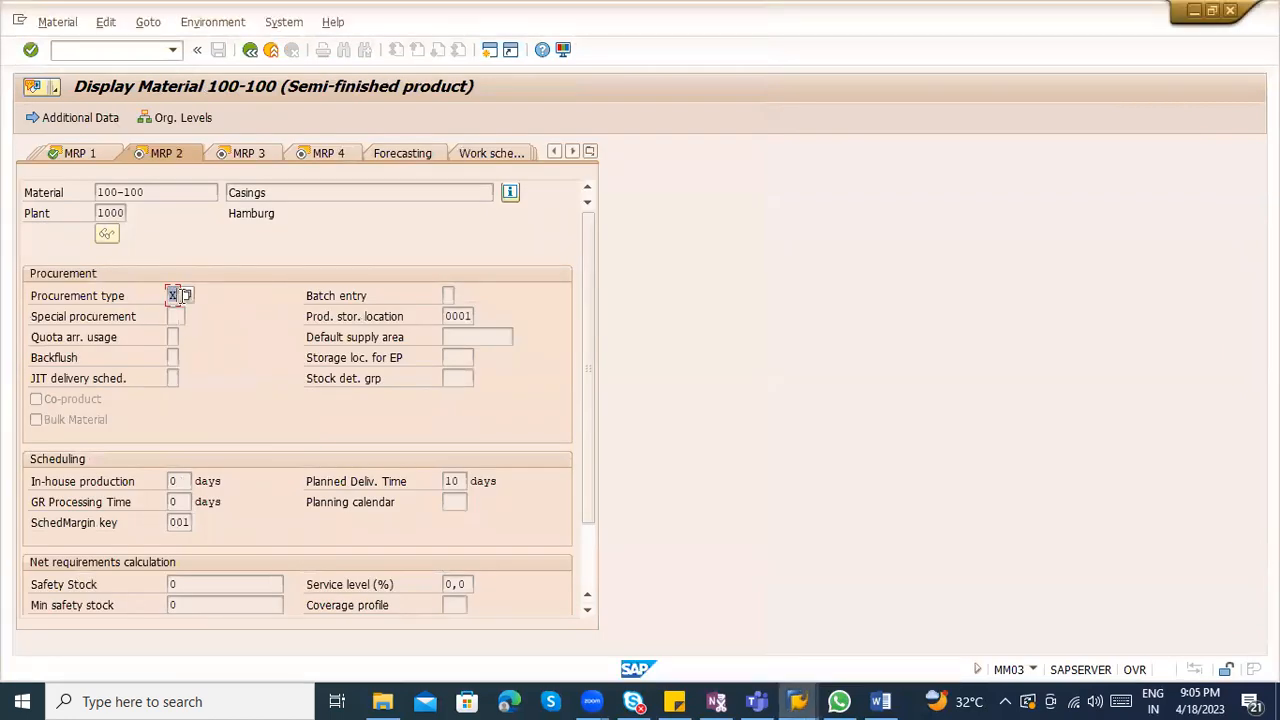
List the possible procurement types for material 100-100 and pick Both procurement types (X)
click(183, 296)
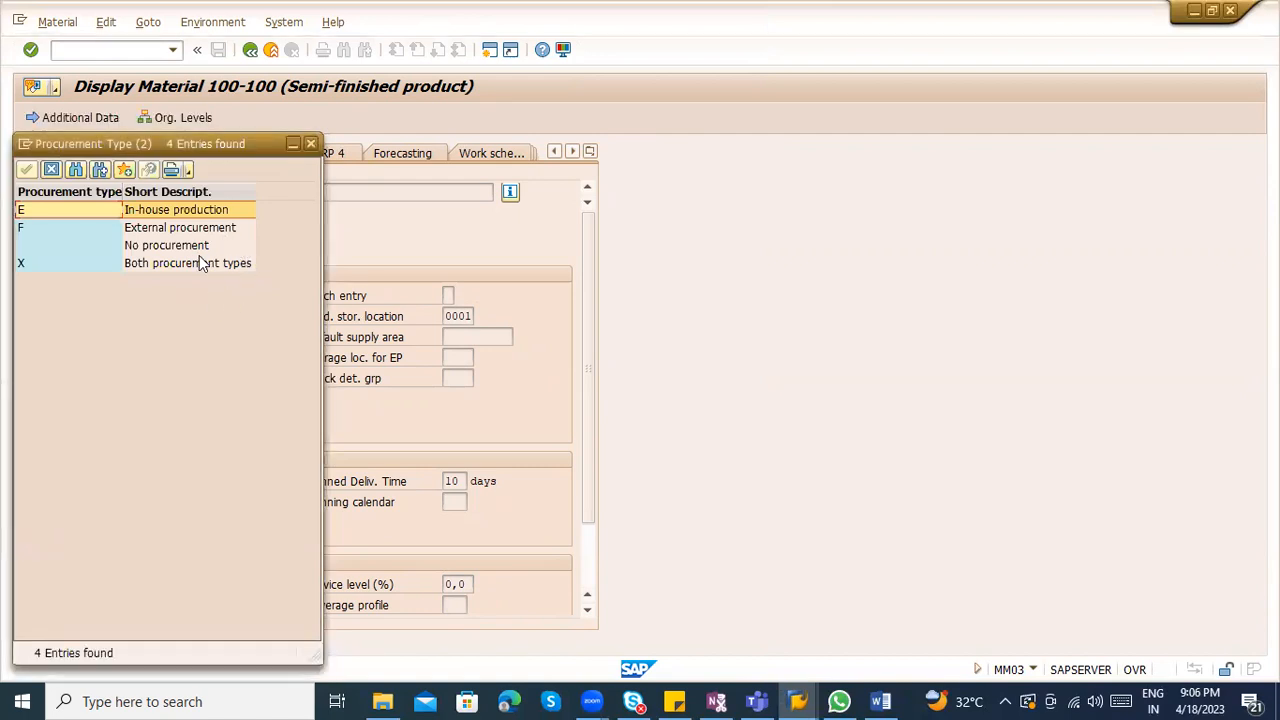
click(199, 262)
double_click(199, 262)
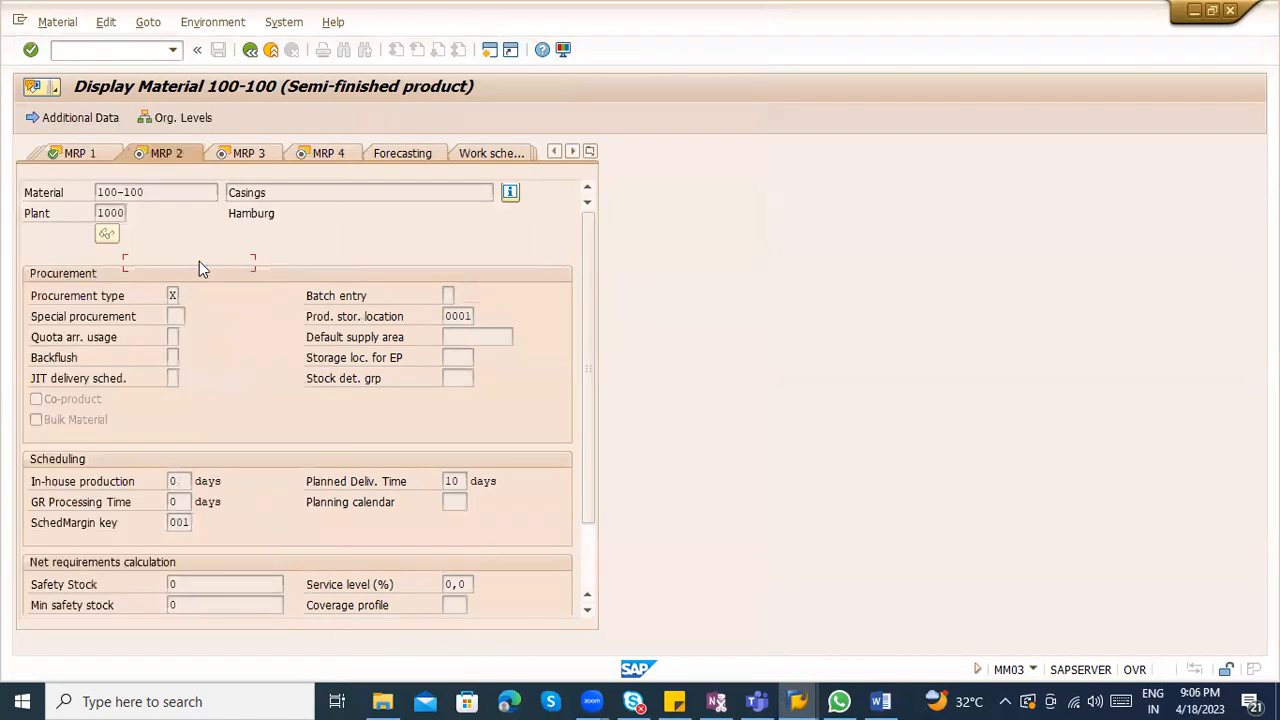
key(alt+Tab)
key(alt+Tab)
key(alt+Tab)
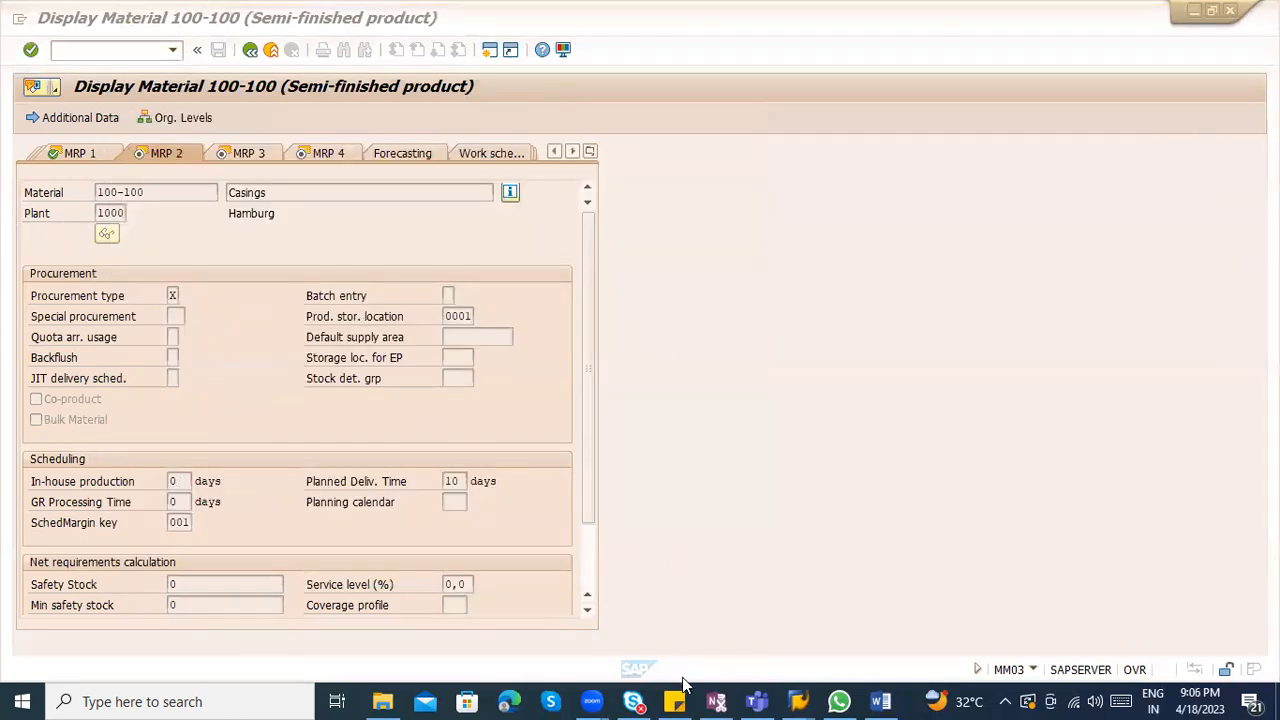
Return to the stock/requirements list of 100-100 and mark the element data of the production order dated 03.05.2023 at its end
click(251, 50)
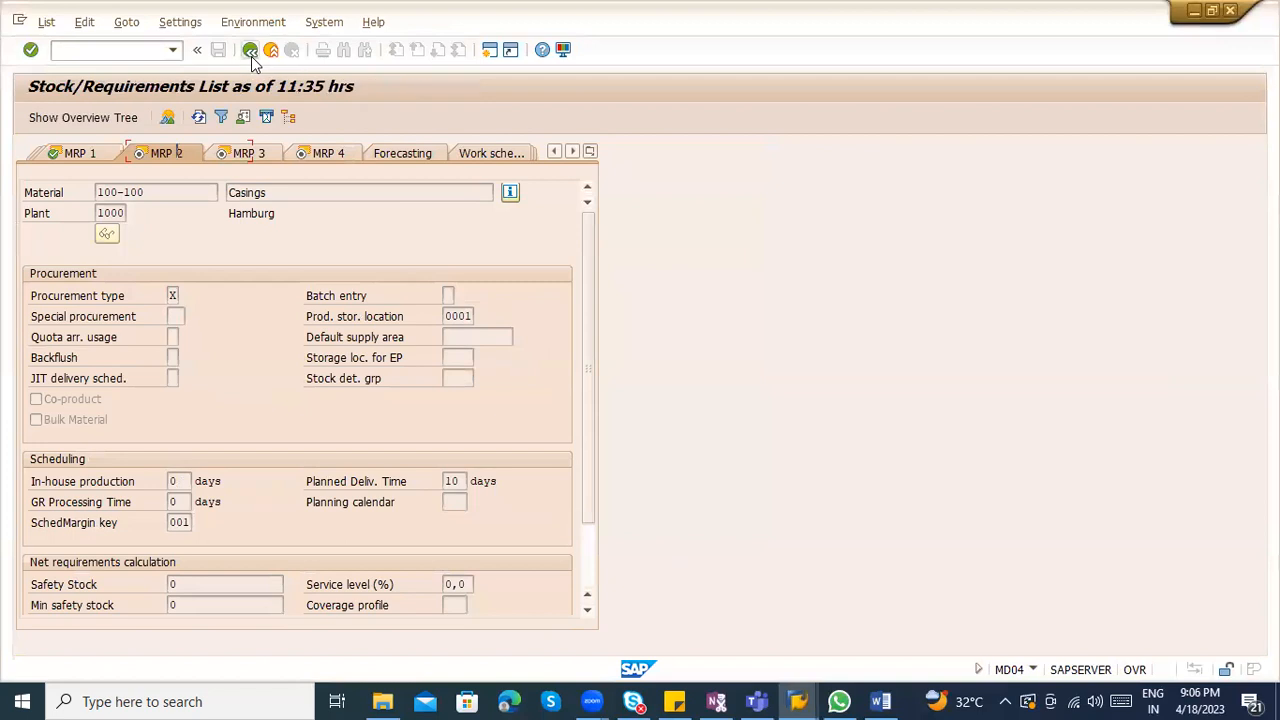
scroll(200, 370, down, 10)
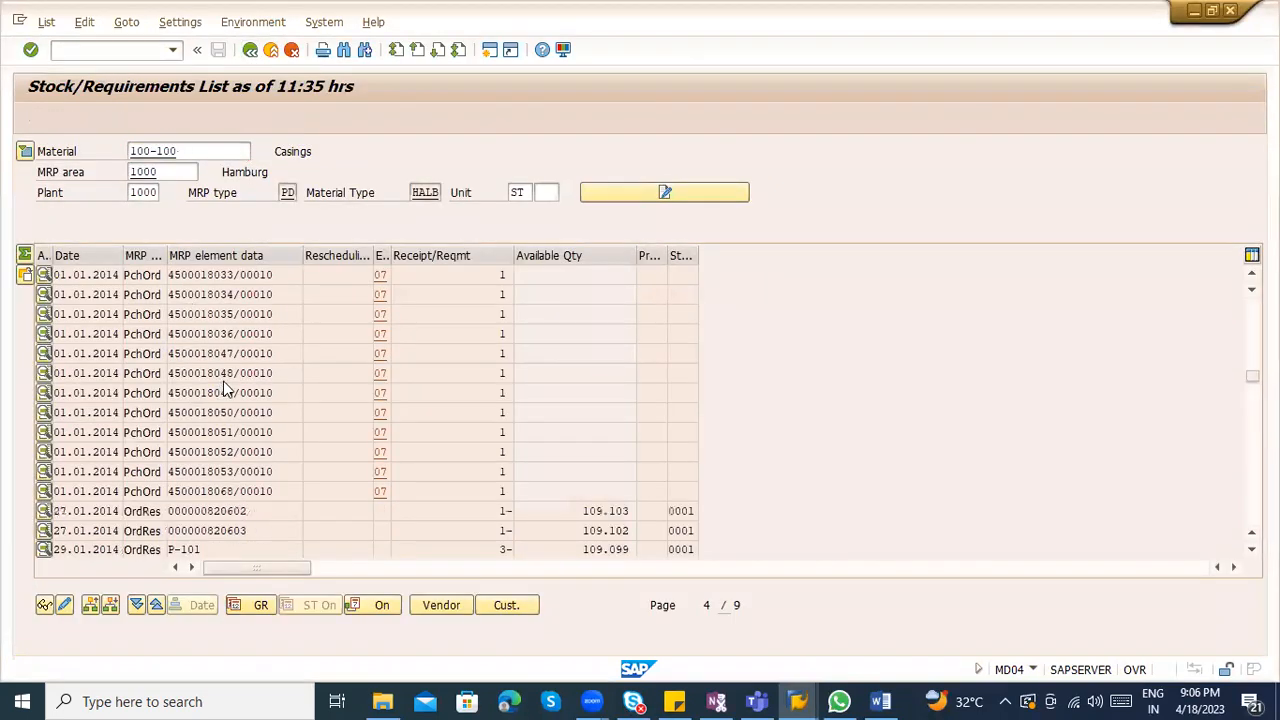
scroll(248, 400, down, 2)
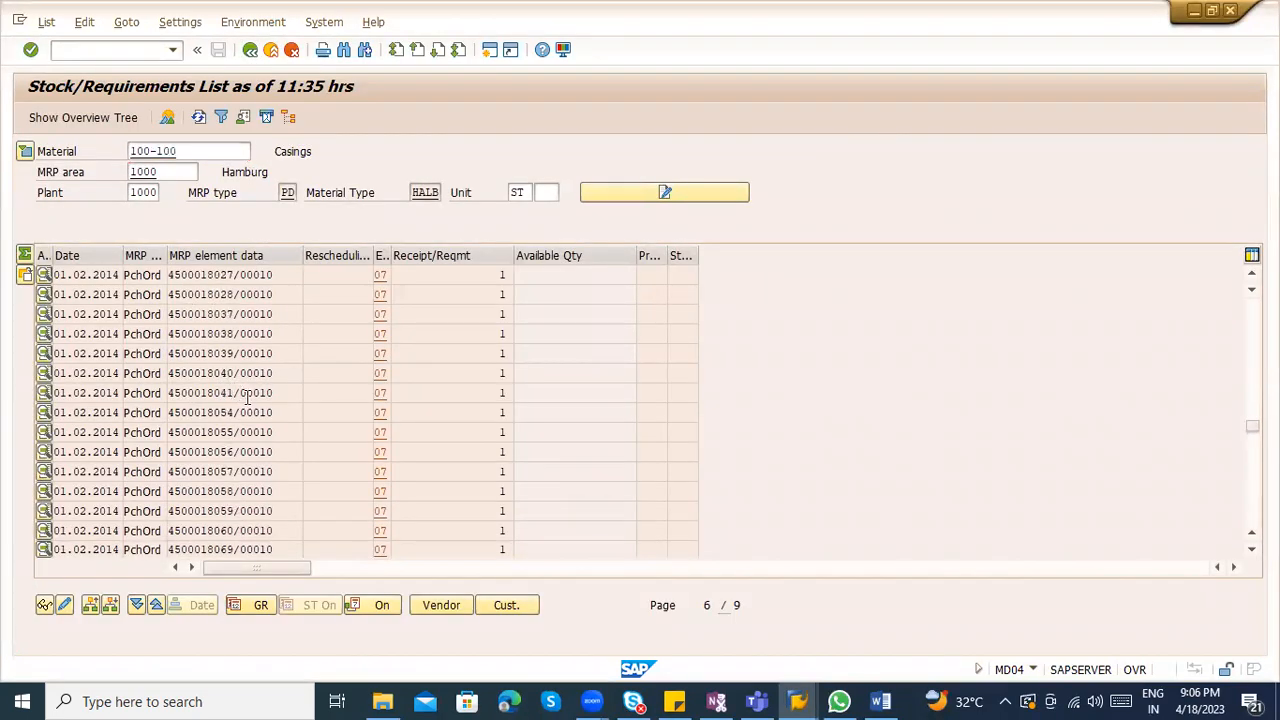
scroll(258, 432, down, 6)
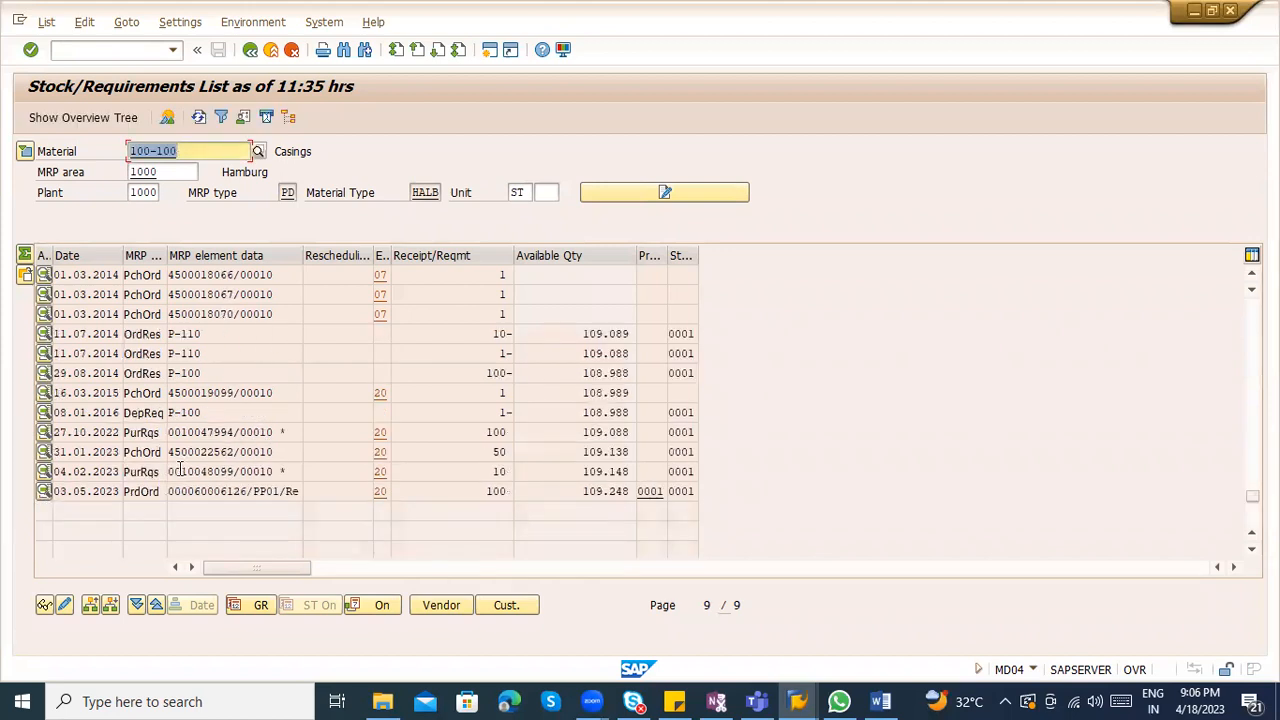
drag(285, 491, 162, 491)
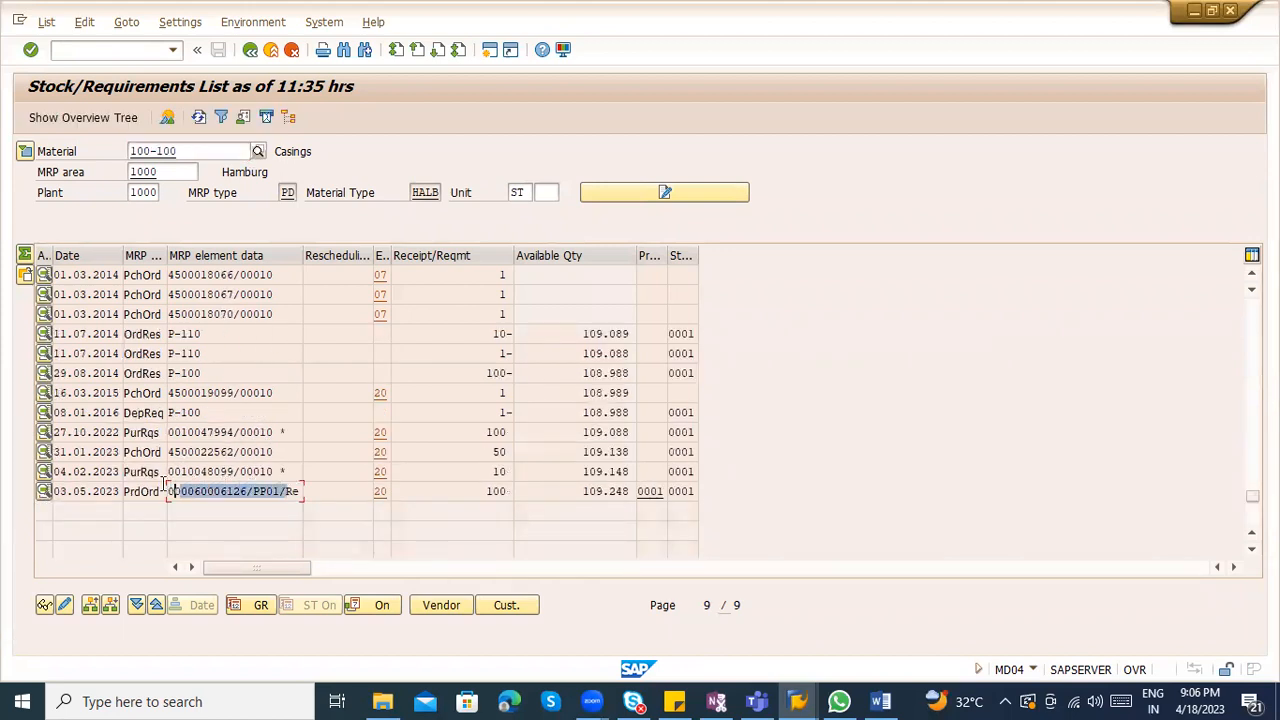
Mark the element data of the purchase requisition dated 04.02.2023, reload the stock/requirements list of 100-100 and exit it
drag(271, 471, 147, 491)
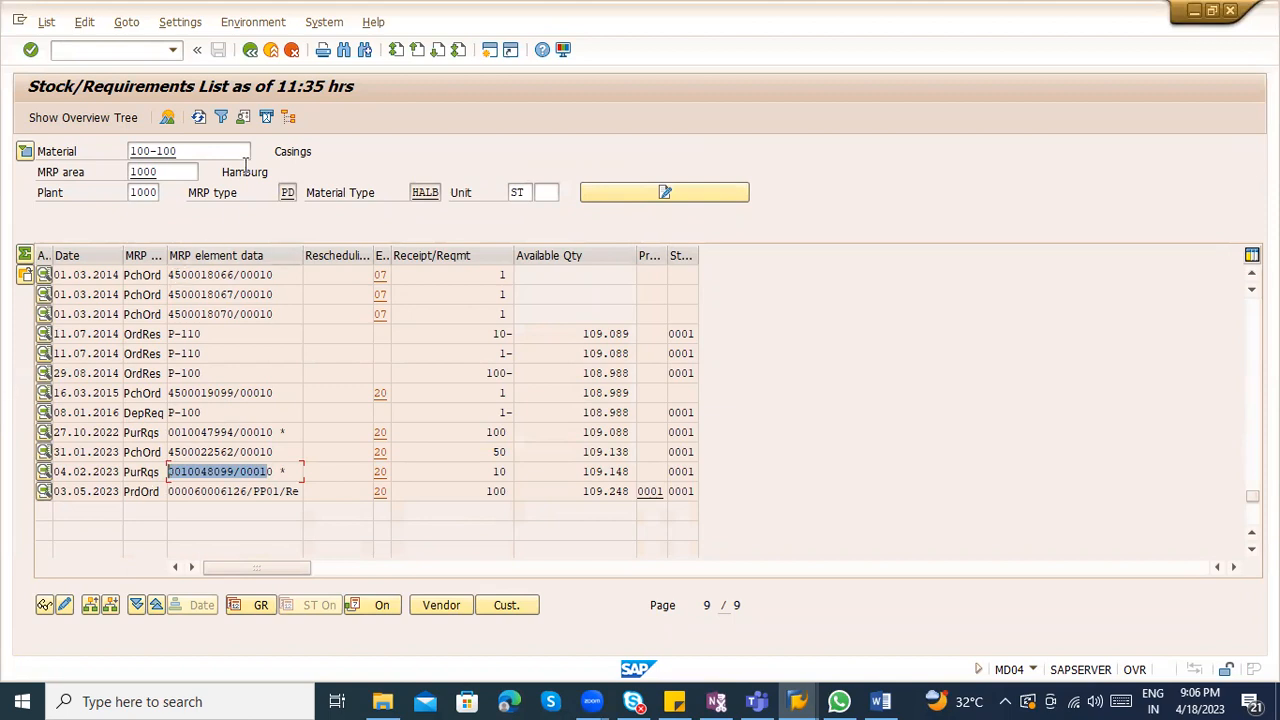
click(251, 50)
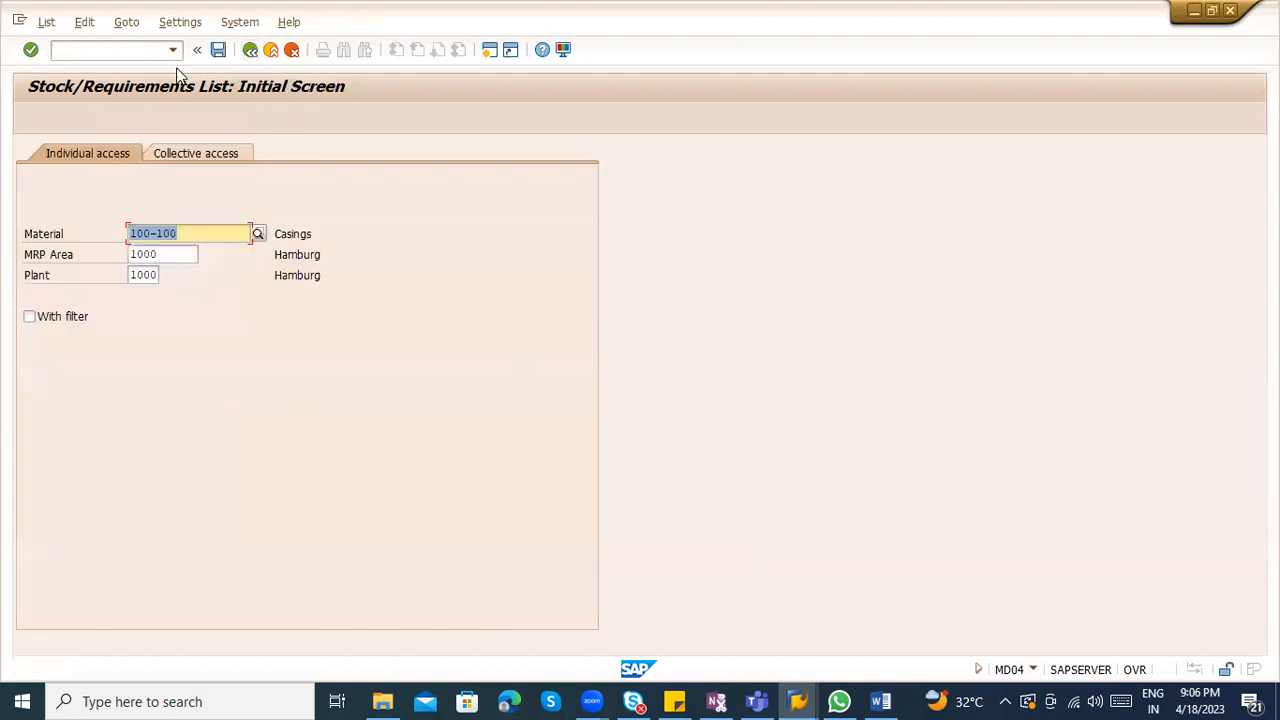
click(111, 50)
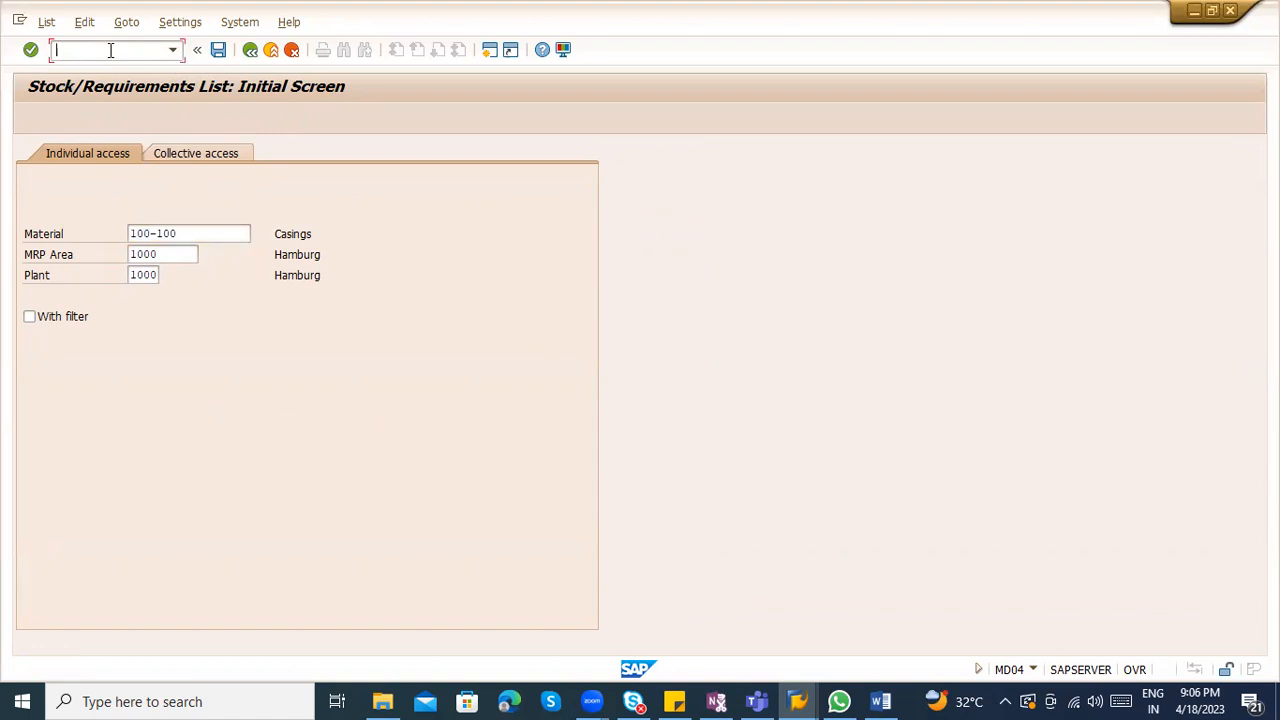
key(Return)
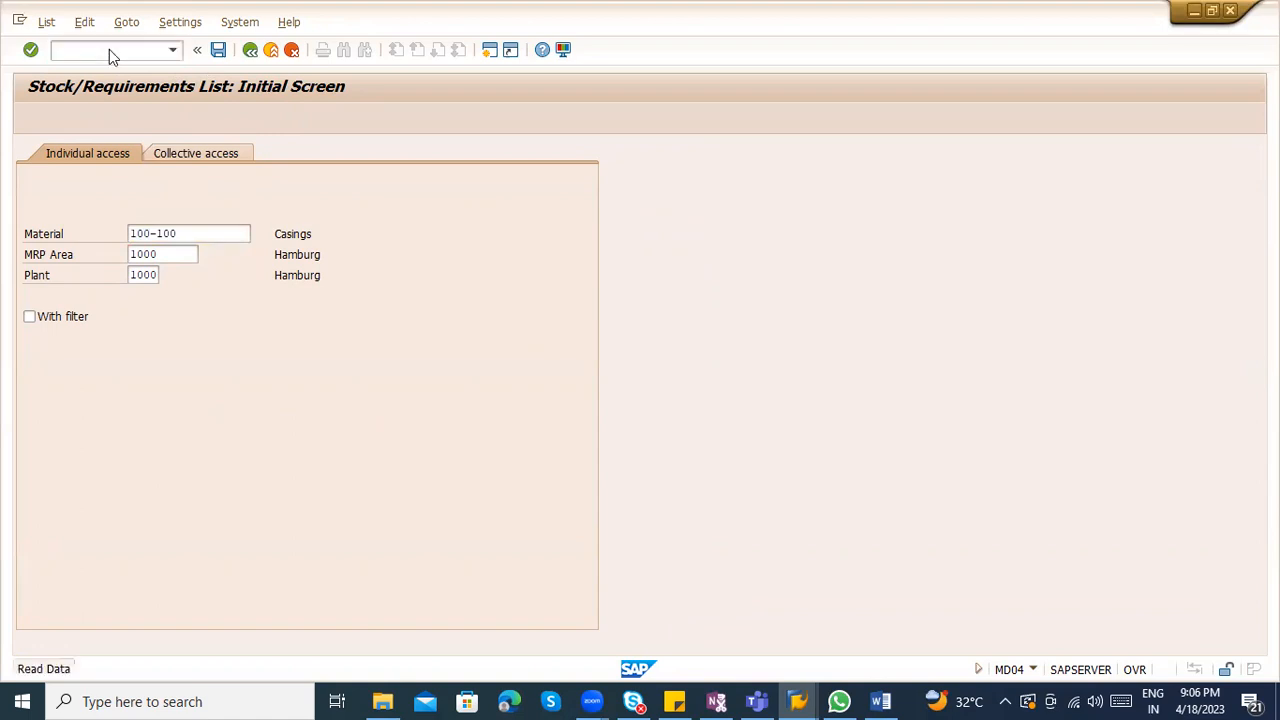
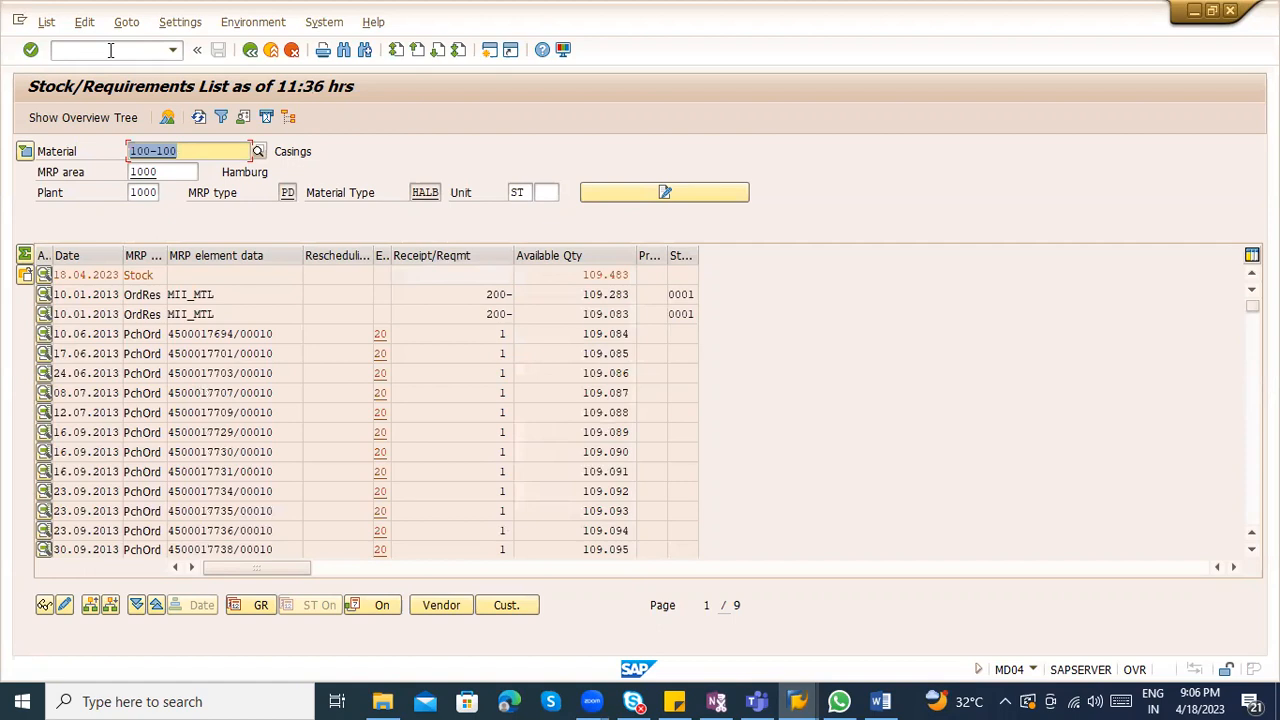
click(270, 52)
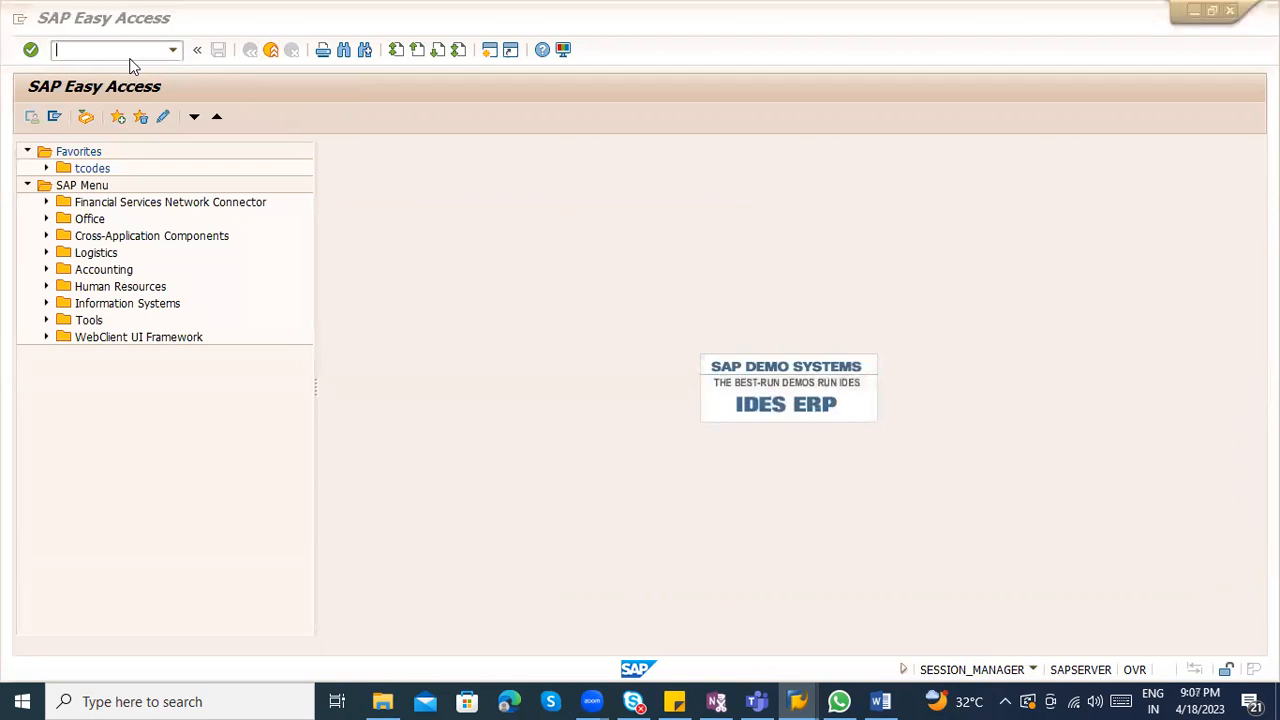
Display material 100-100 with transaction MM03, selecting views MRP 1 to MRP 4 for plant 3000
text(mm03)
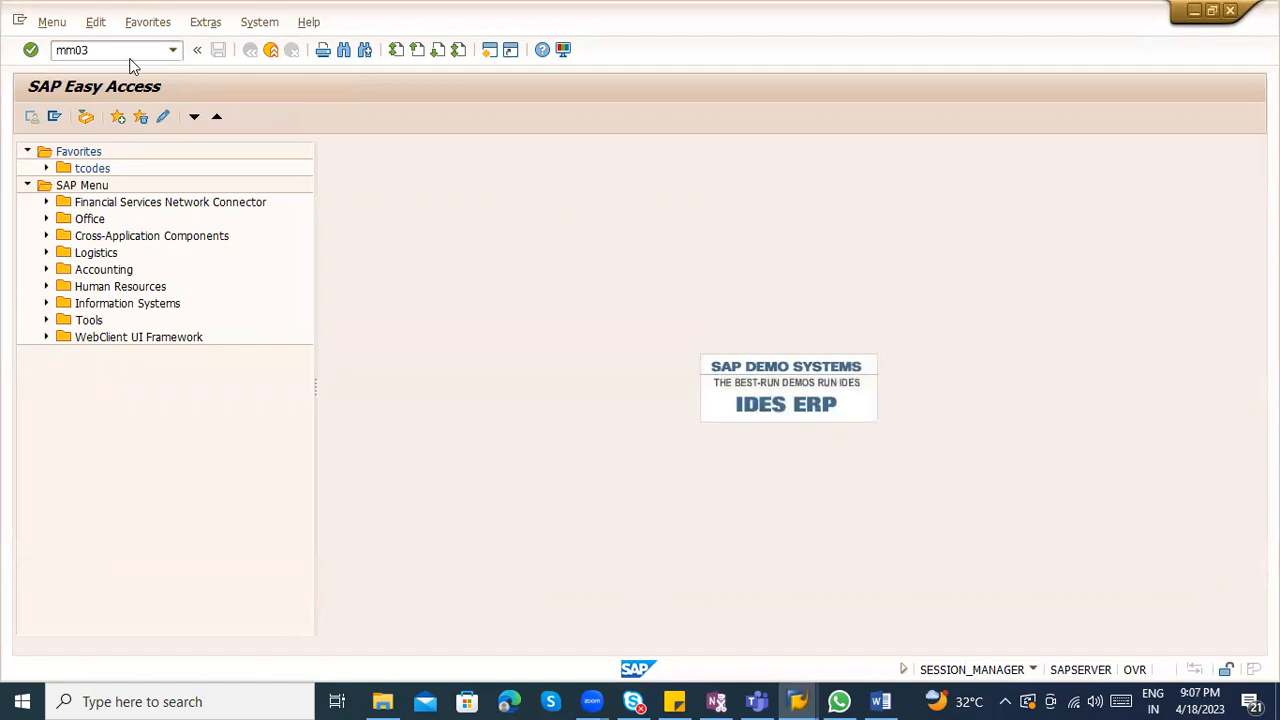
key(Return)
key(Return)
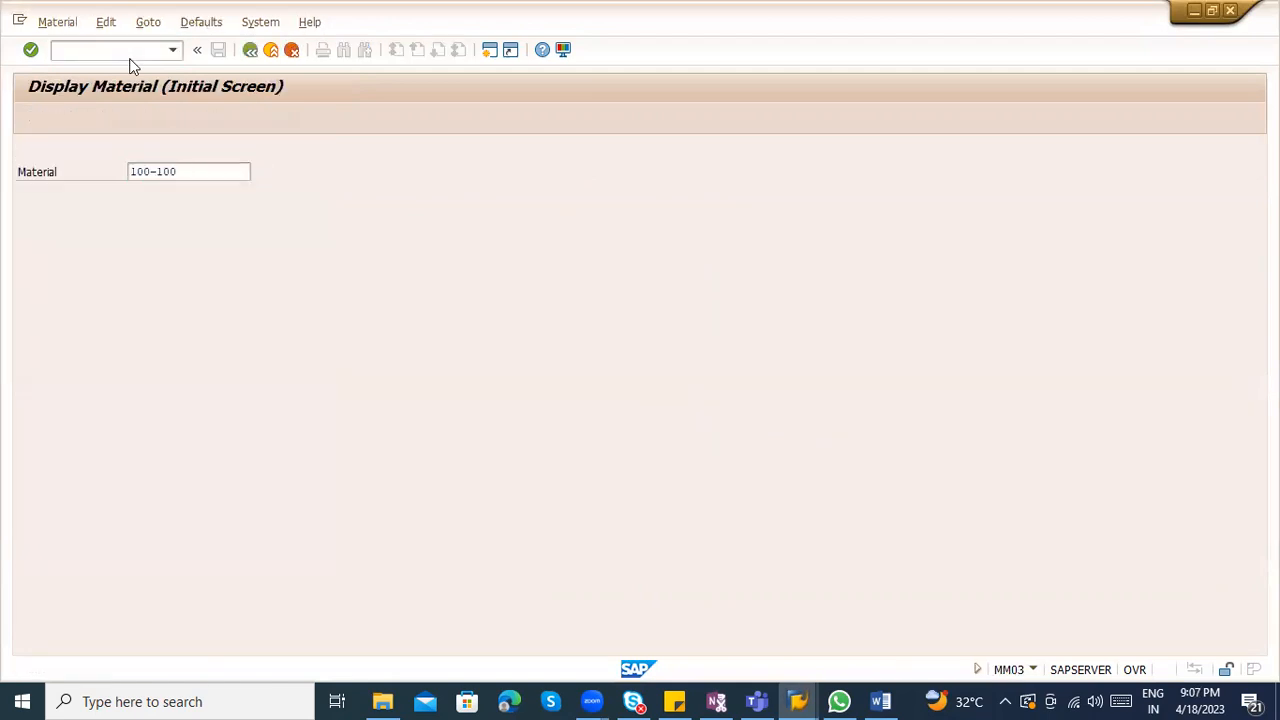
click(283, 478)
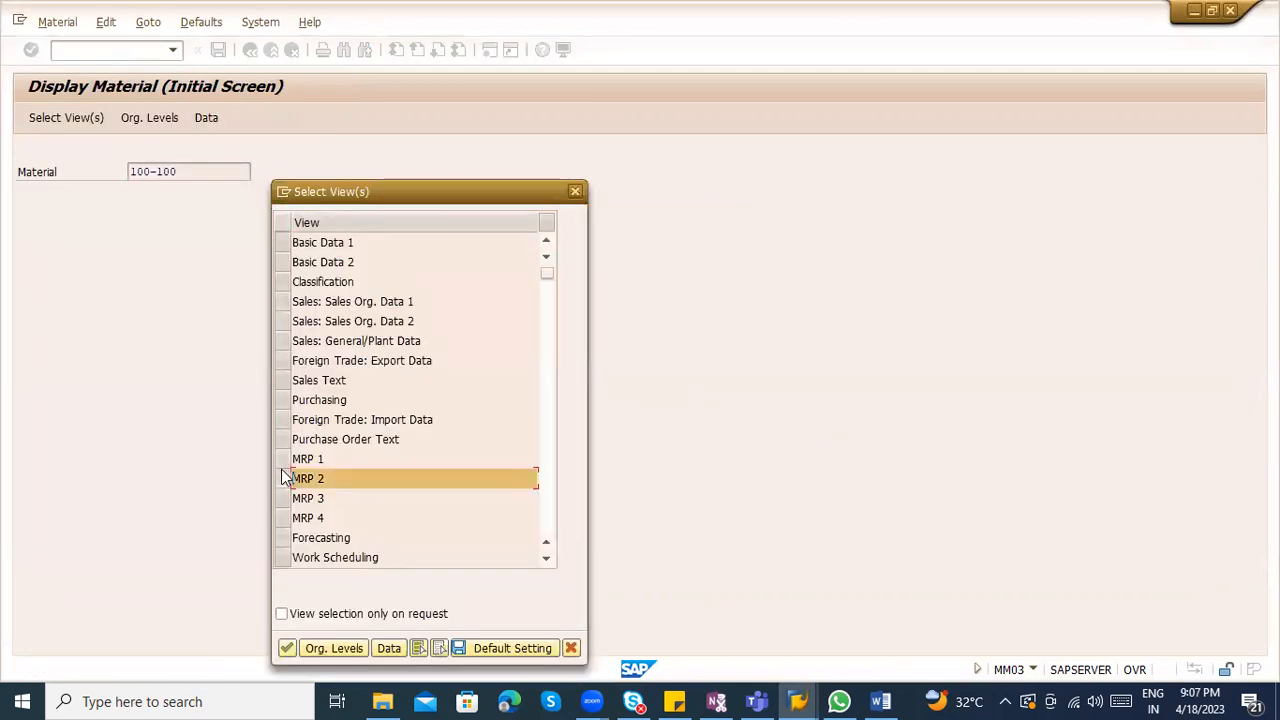
click(283, 458)
click(283, 498)
click(283, 518)
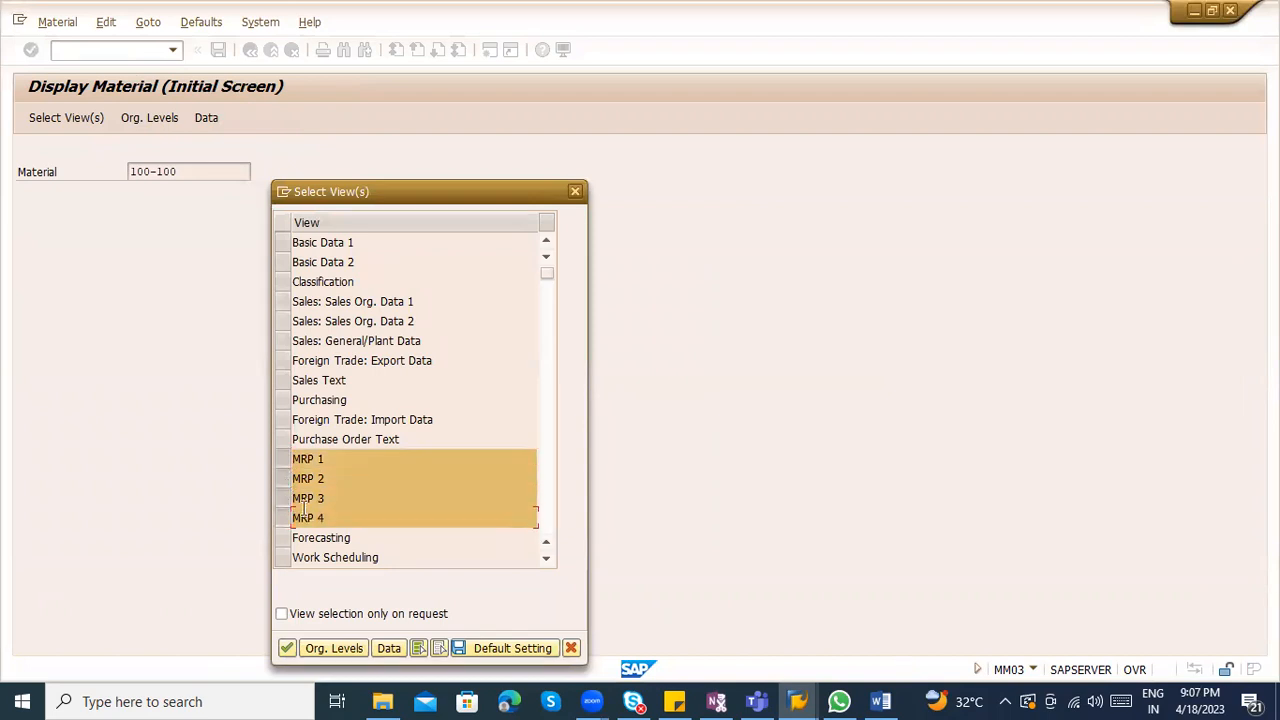
key(Return)
text(3000)
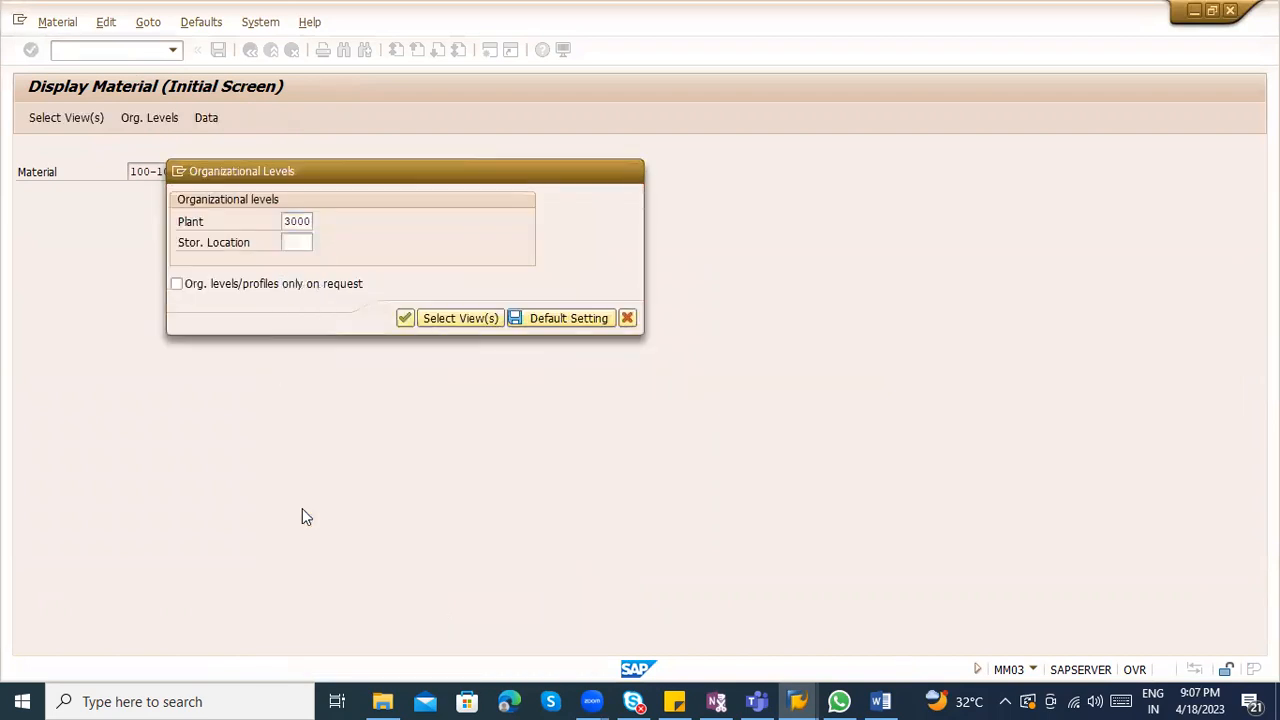
key(Return)
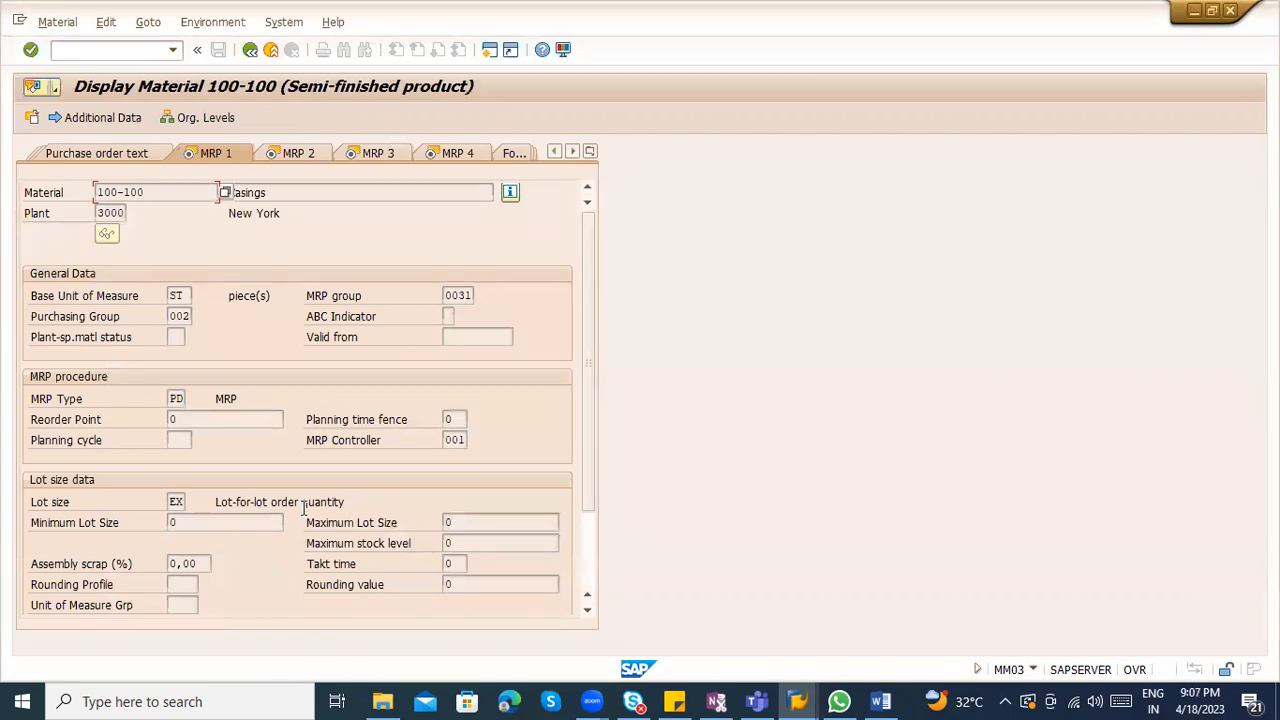
List the possible MRP types in the MRP 1 view, pick PD (MRP), and examine the lot size EX
click(186, 398)
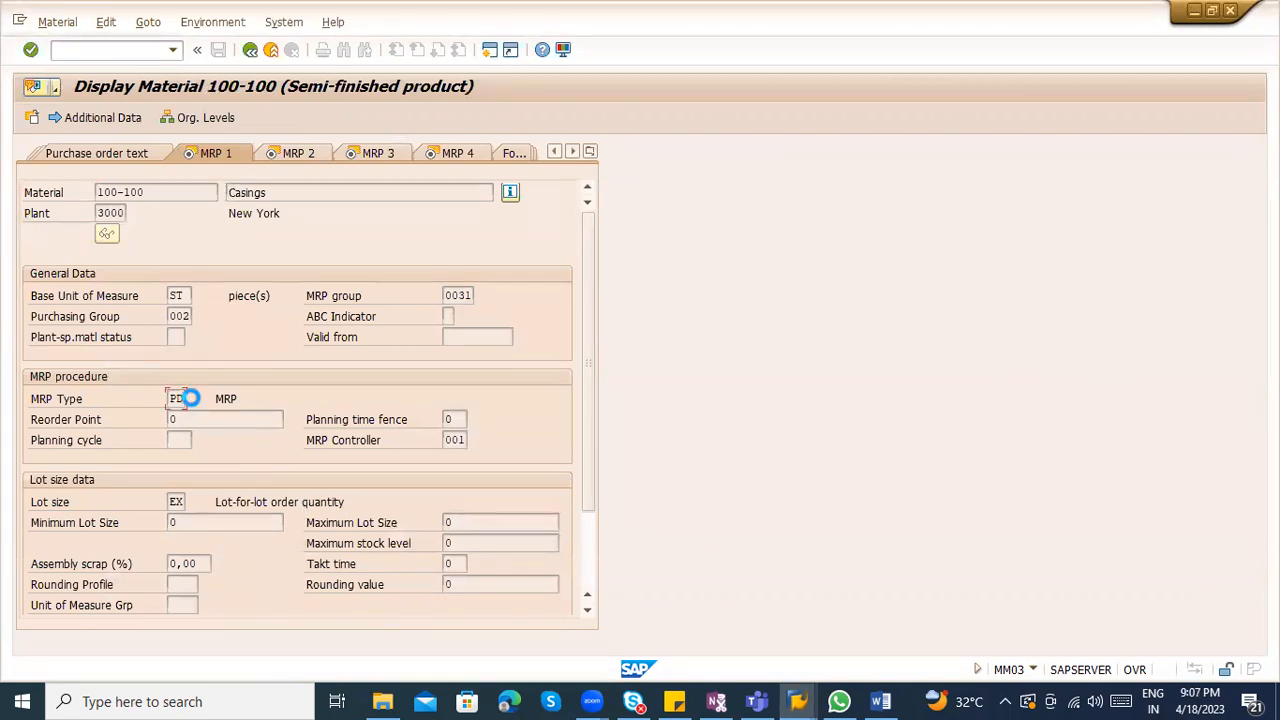
click(191, 398)
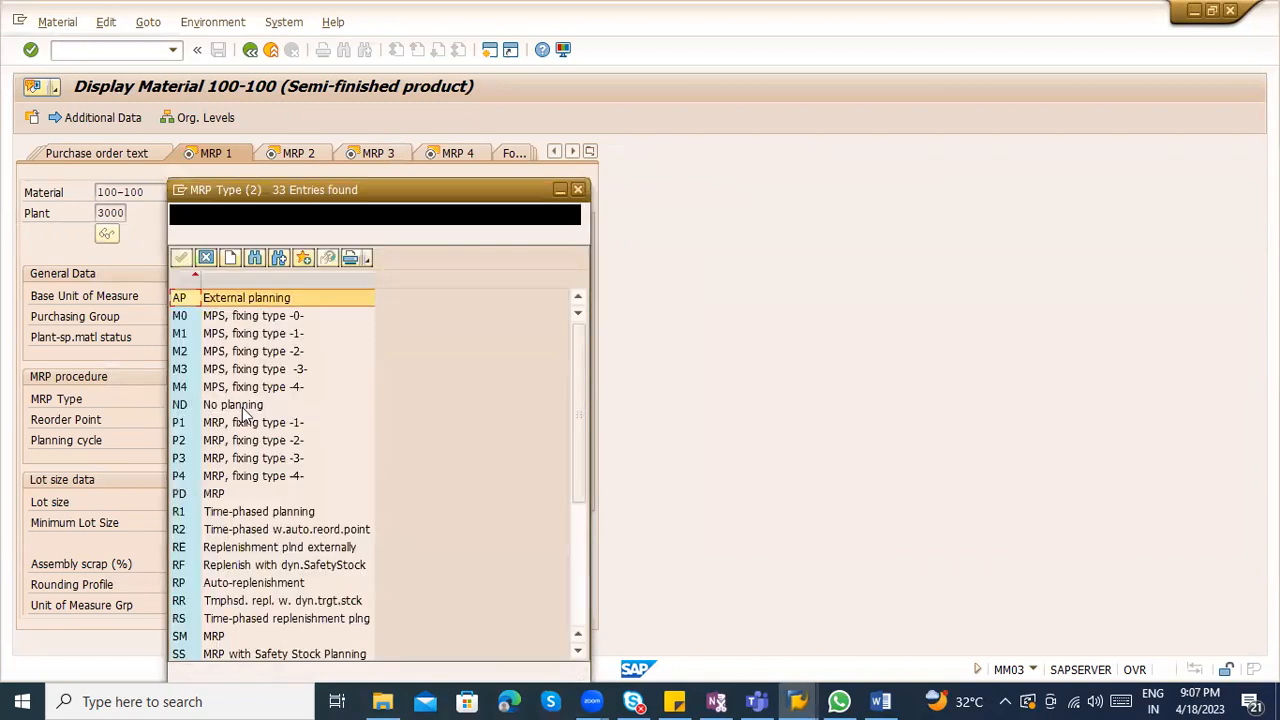
click(225, 495)
double_click(220, 494)
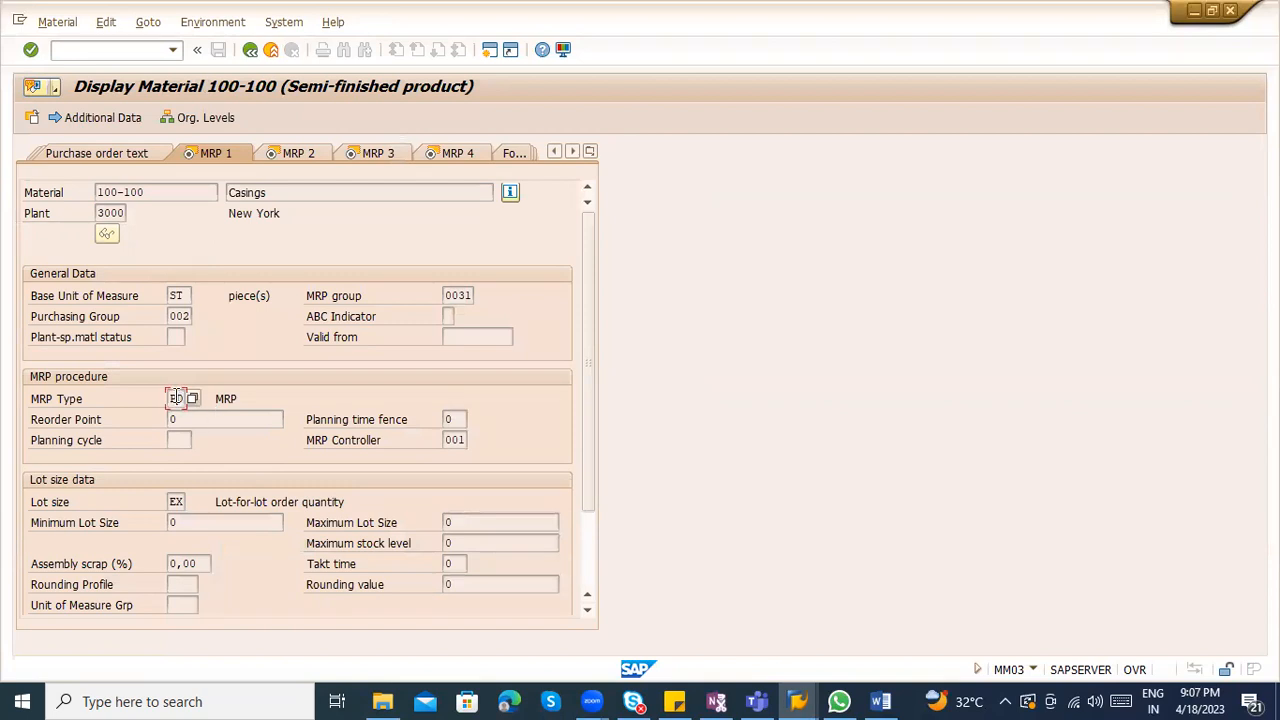
drag(170, 397, 186, 397)
drag(170, 502, 190, 502)
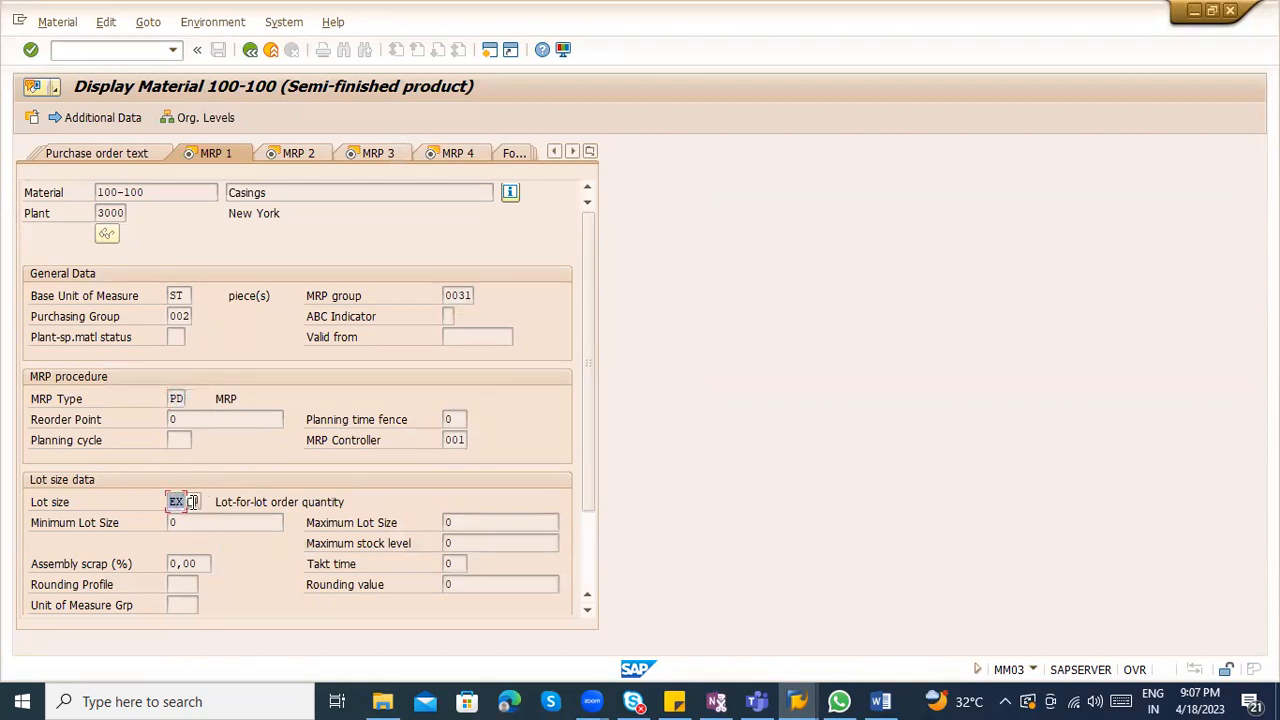
Look through the MRP 2, MRP 3 and MRP 4 views of material 100-100 and leave the material display
click(290, 154)
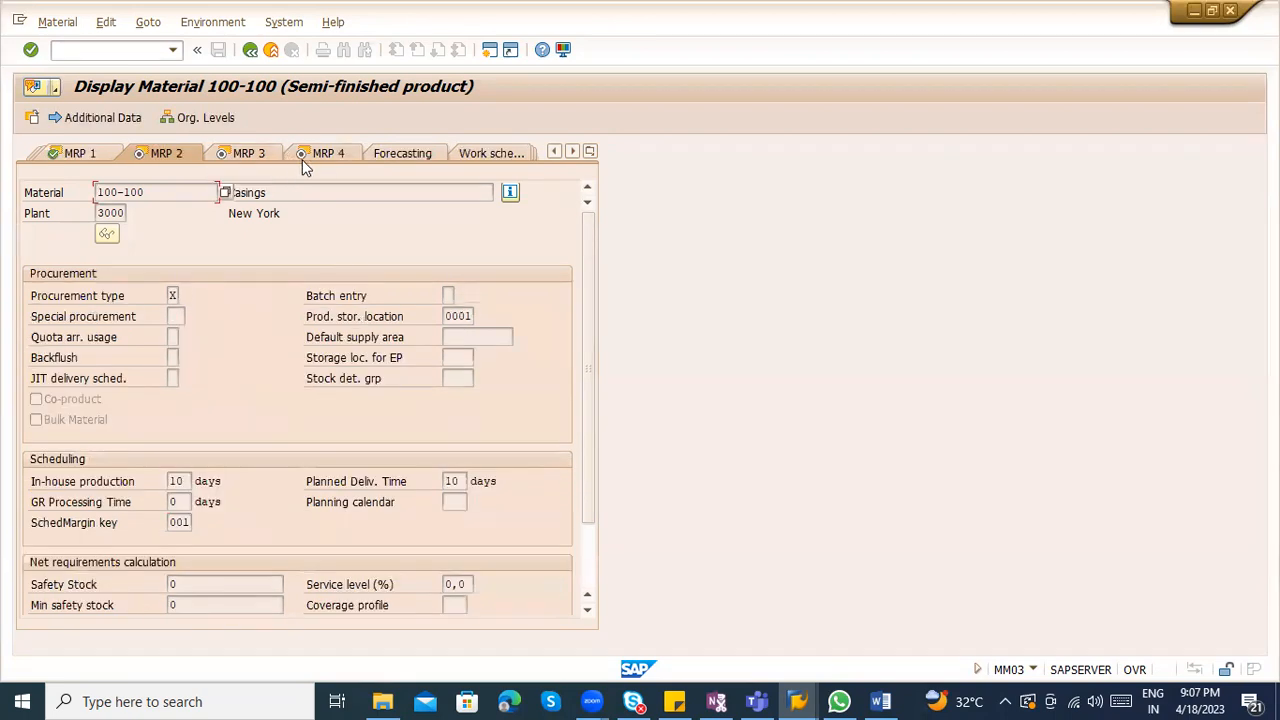
click(255, 158)
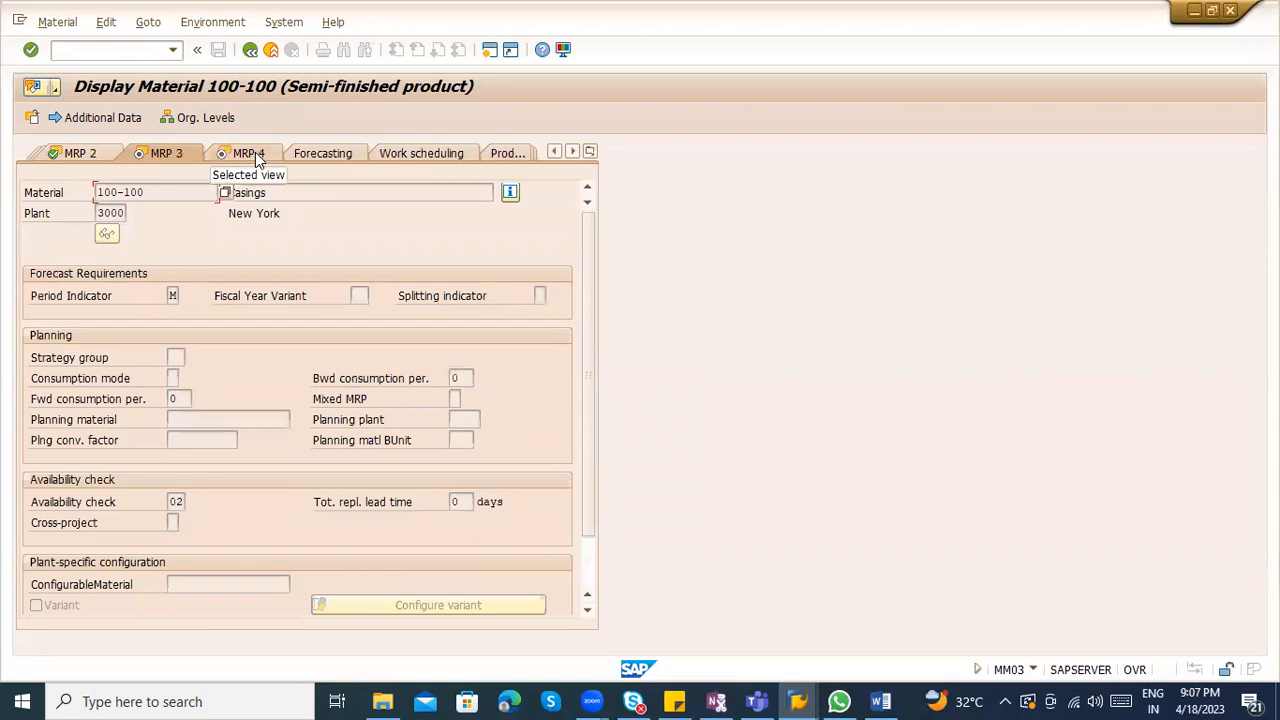
click(255, 152)
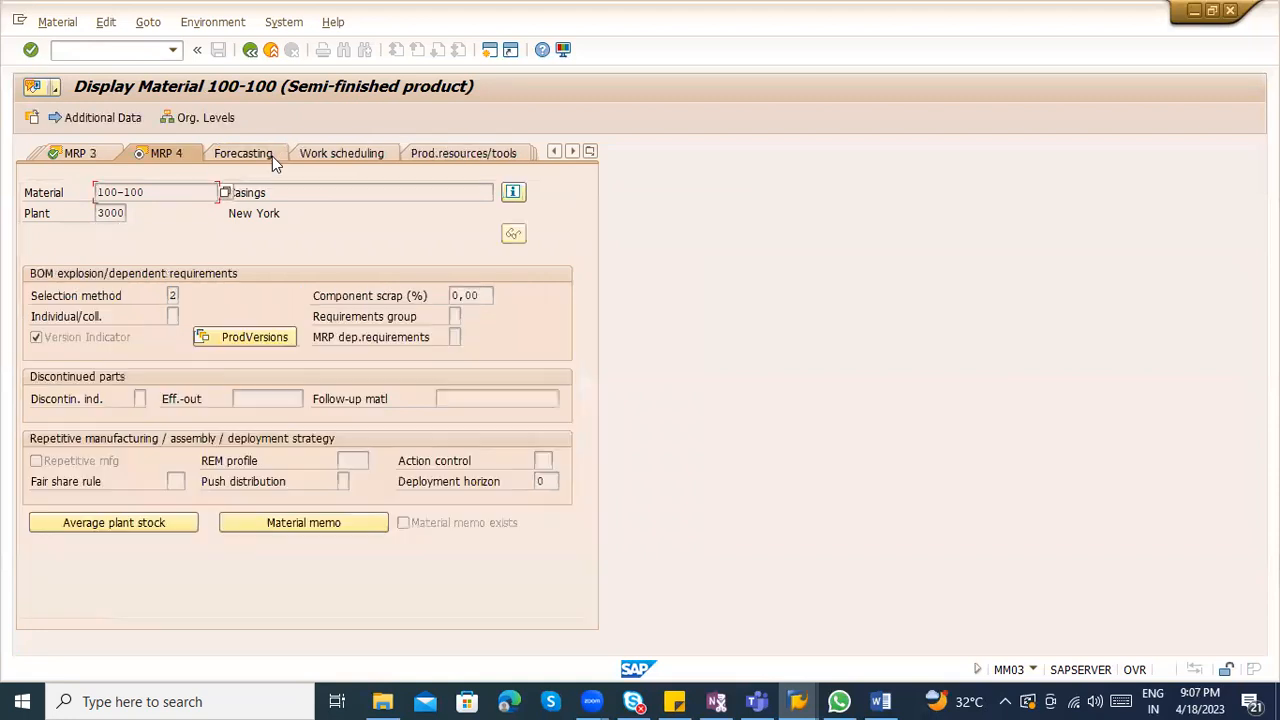
click(270, 50)
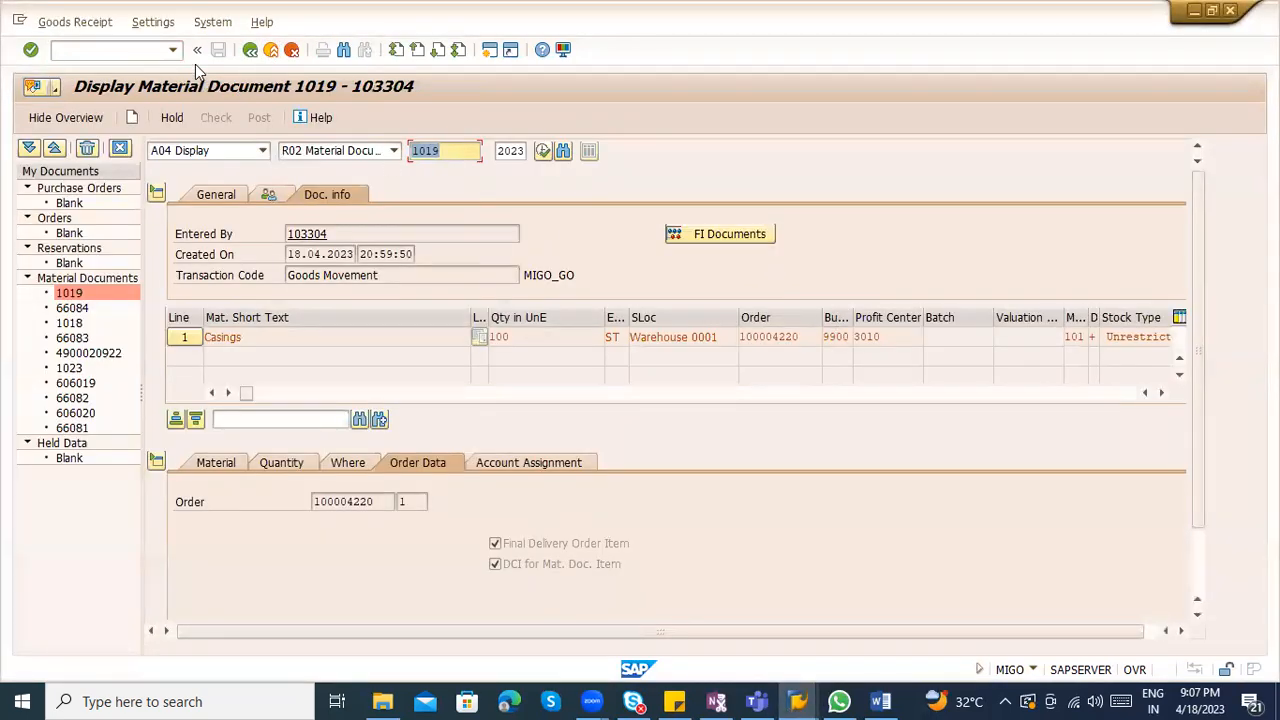
Restart transaction MIGO, choose A07 Goods Issue to examine the goods issue for an order, and exit without posting
click(153, 51)
text(/nmigo)
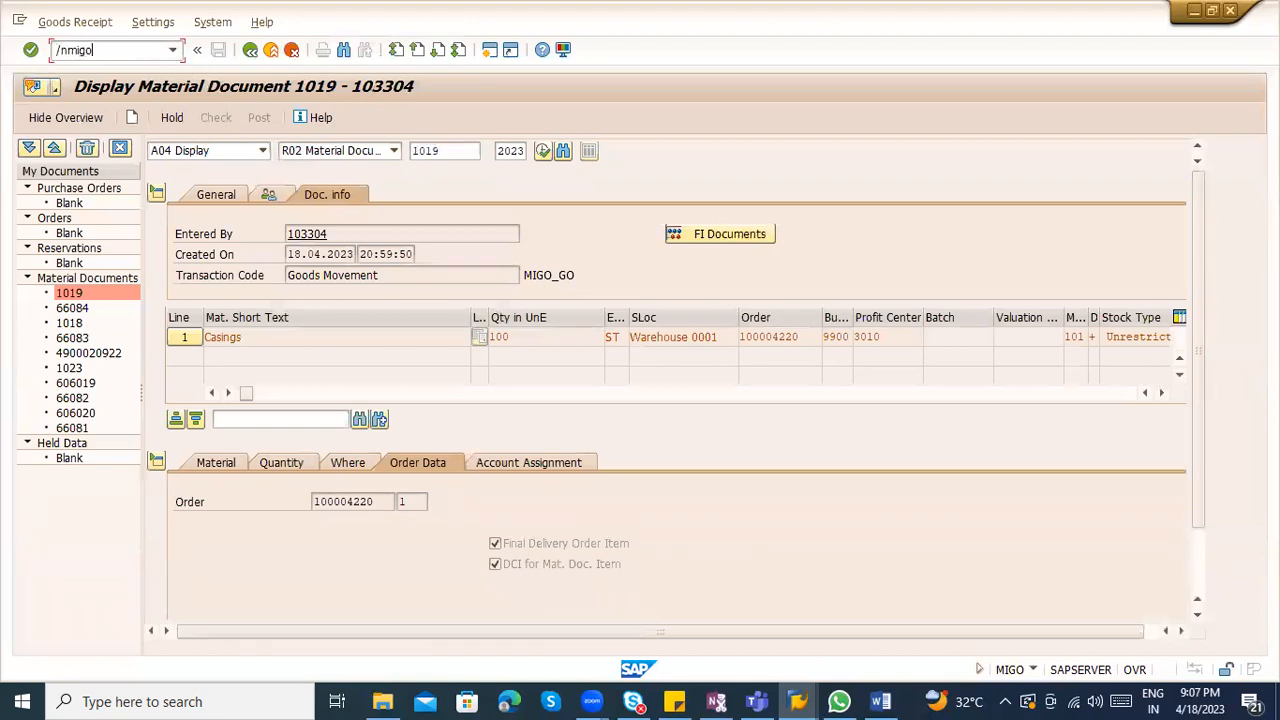
key(Return)
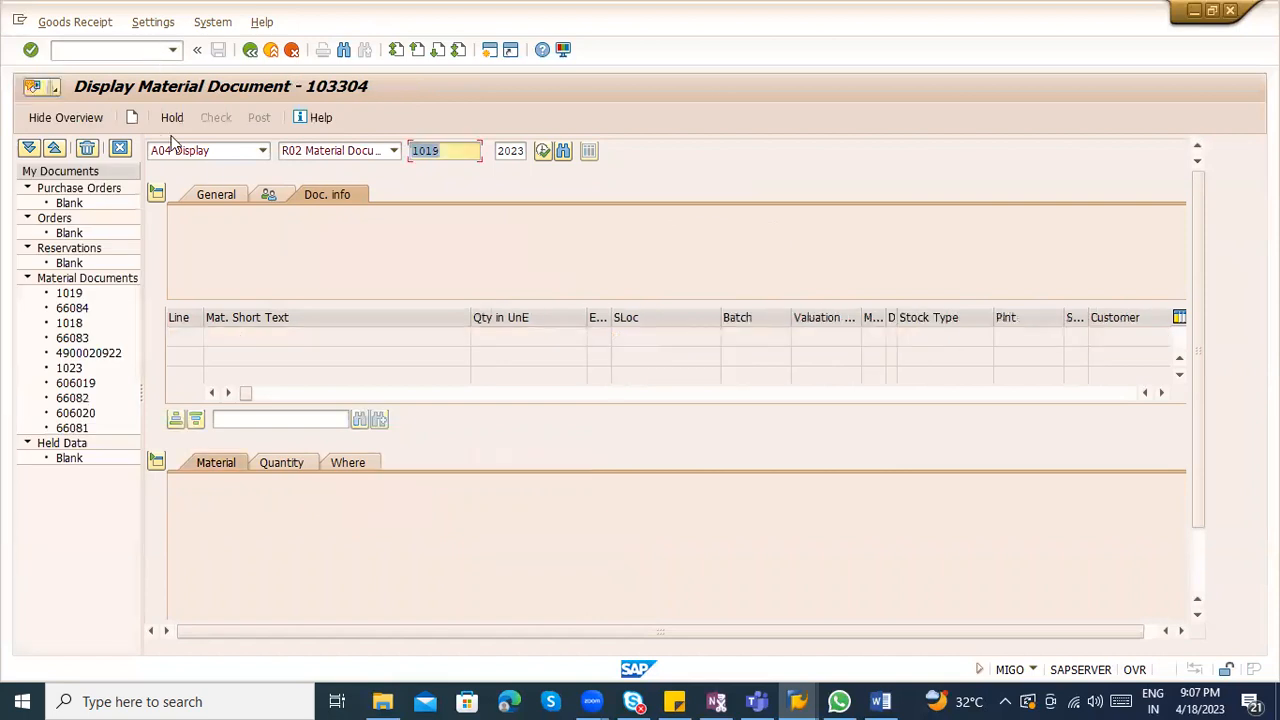
click(236, 150)
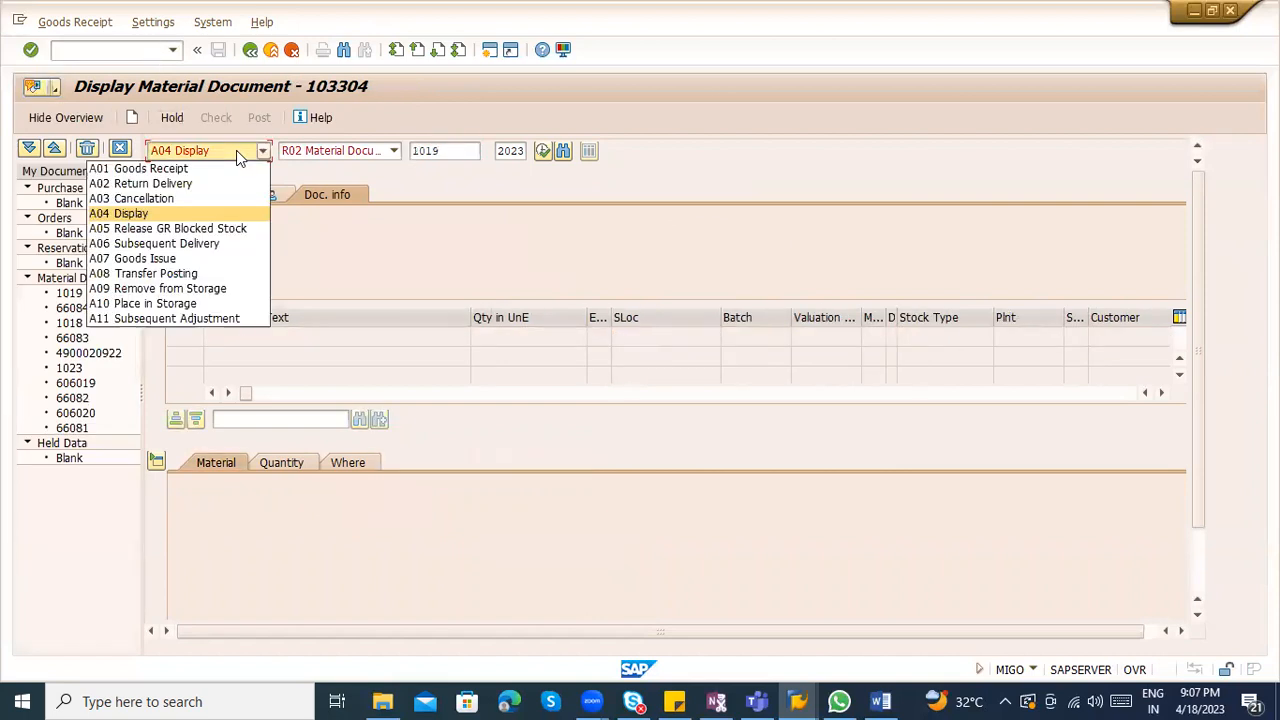
click(203, 259)
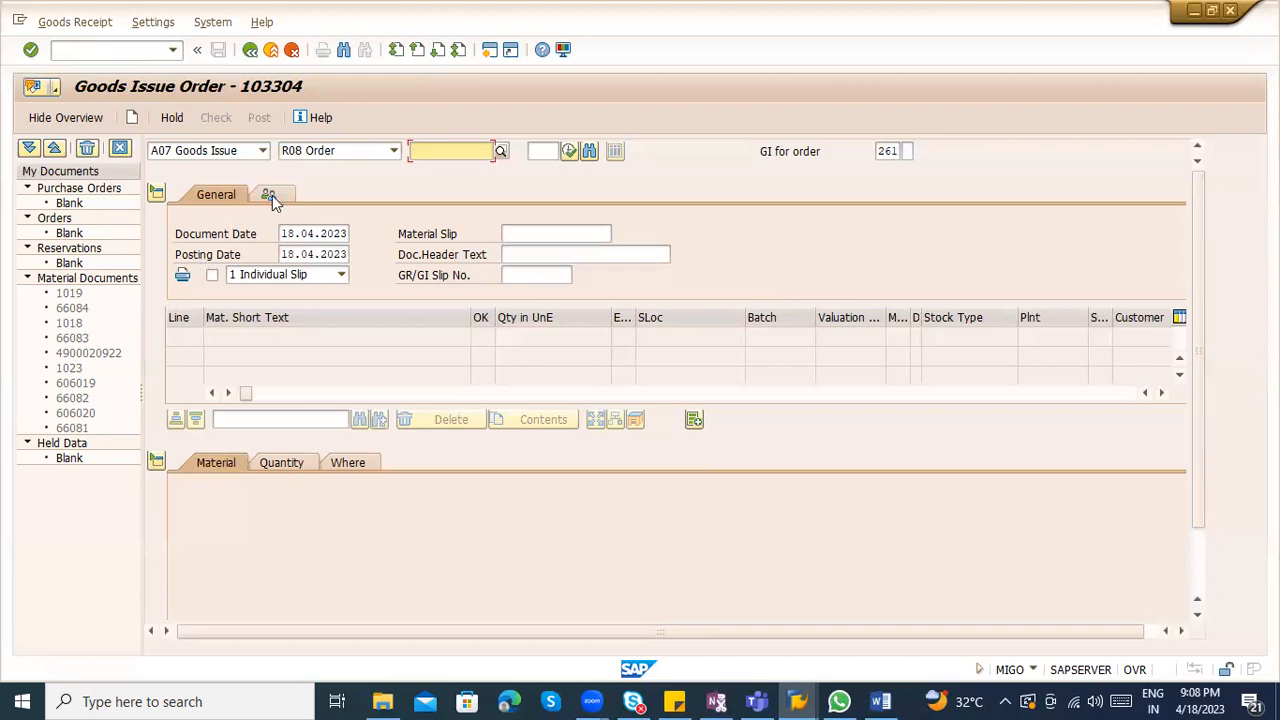
click(252, 52)
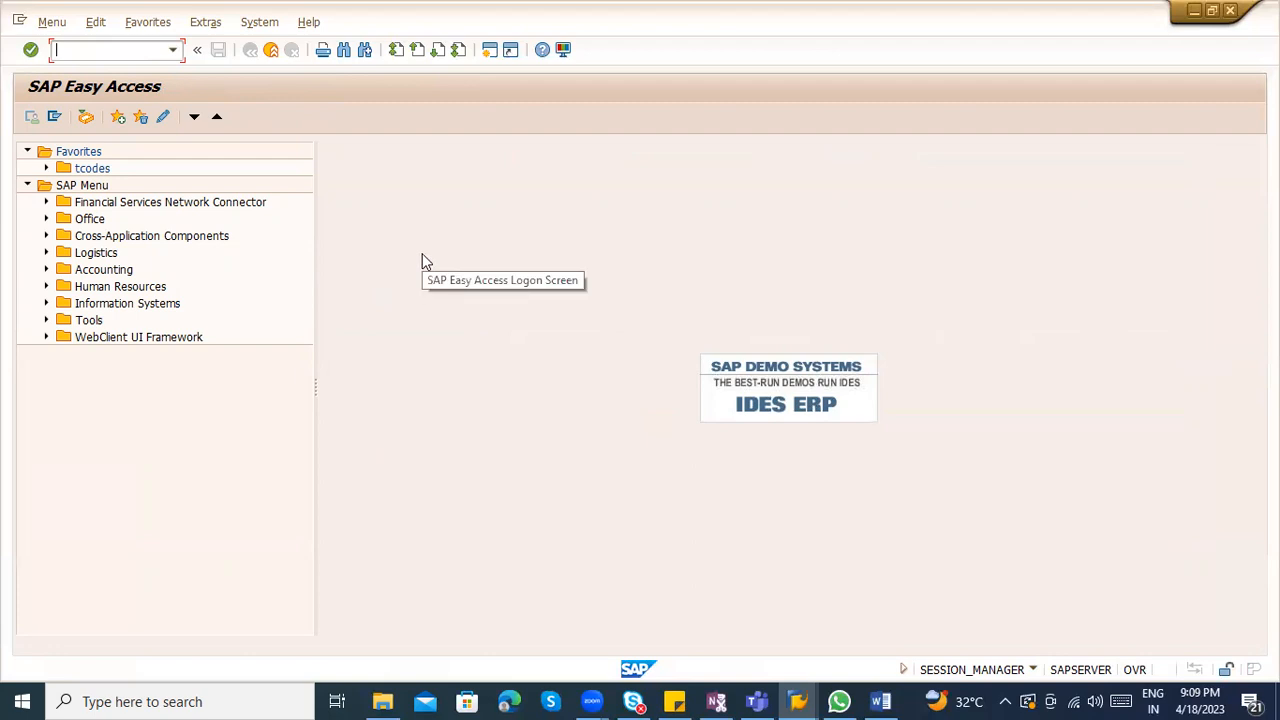
Switch to another SAP session, view the BOM mass change screen with transaction CS21, and return to SAP Easy Access
key(alt+Tab)
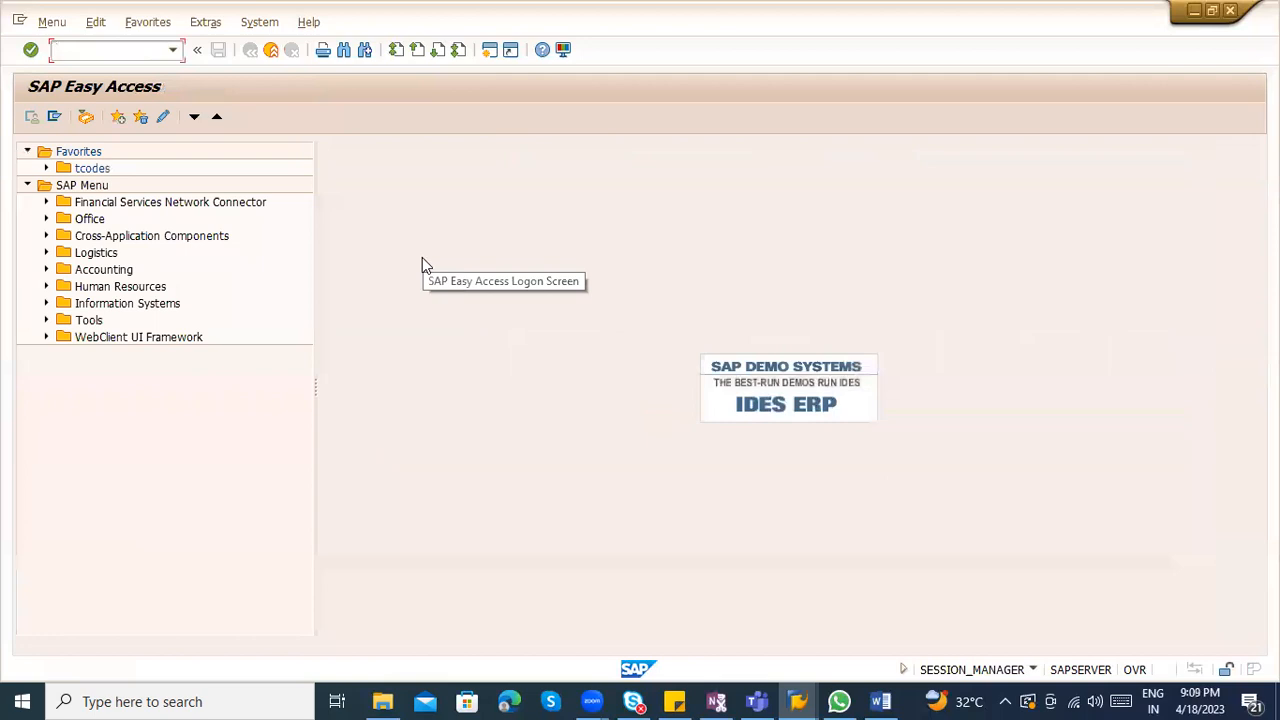
key(alt+Tab)
key(alt+Tab)
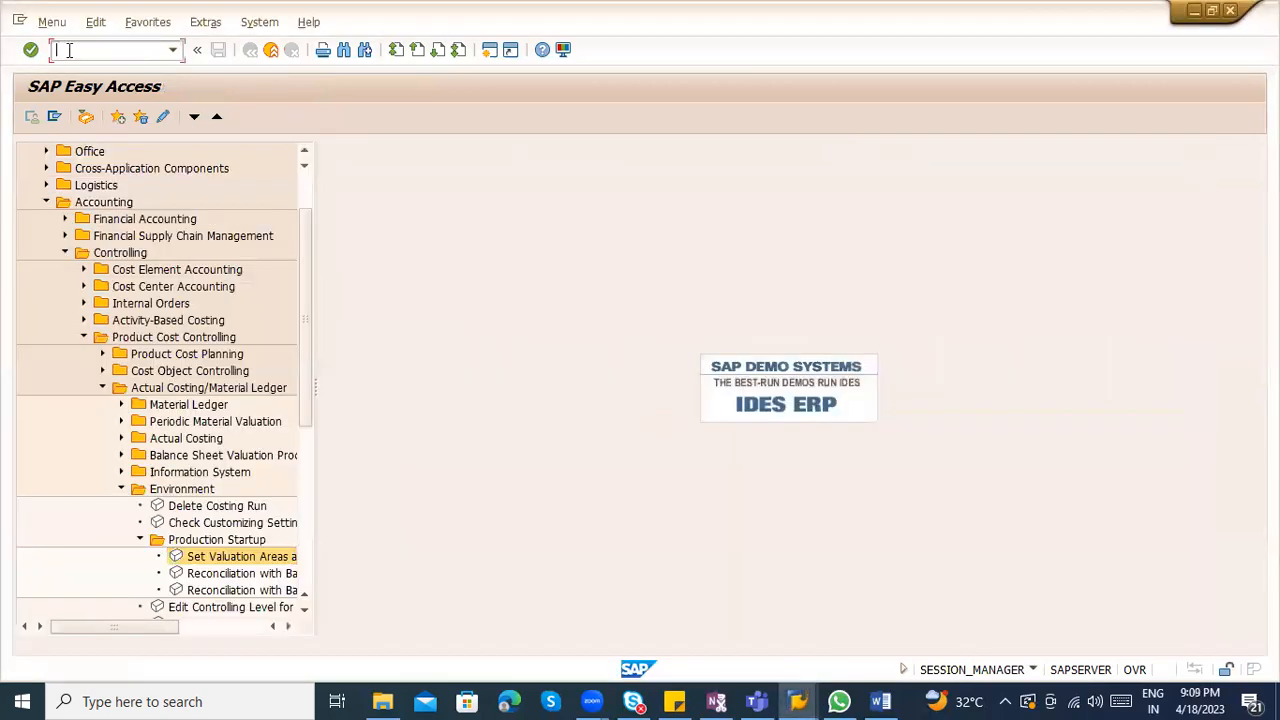
text(/ncs21)
key(Return)
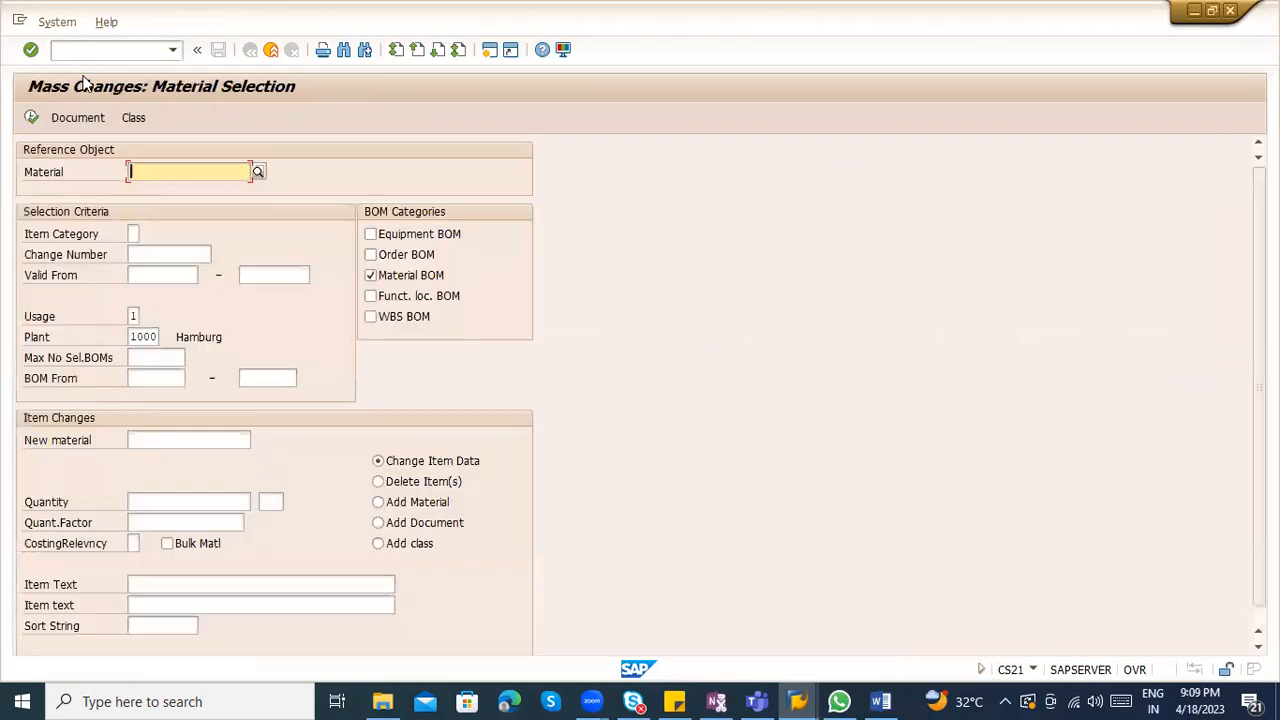
click(250, 49)
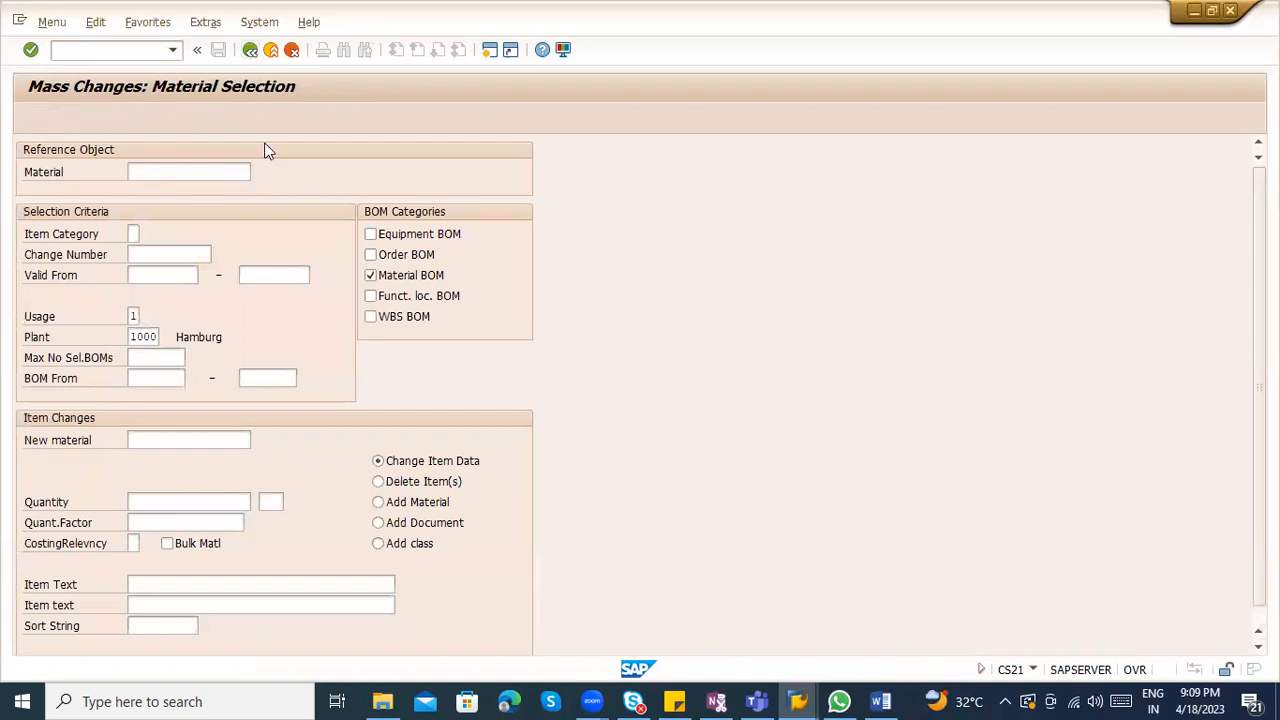
Collapse the open Accounting branch of the SAP menu, including its Controlling, Product Cost Controlling, Actual Costing/Material Ledger and Environment folders
scroll(250, 362, down, 1)
click(120, 473)
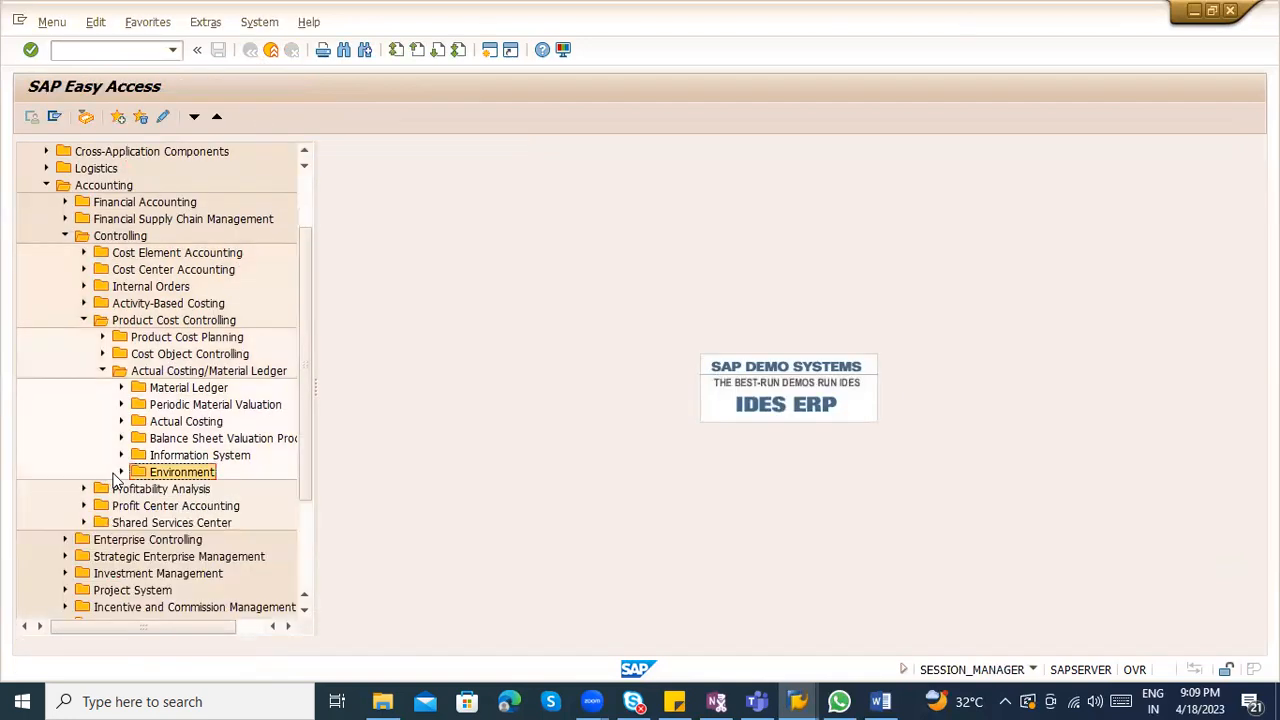
click(102, 371)
click(84, 320)
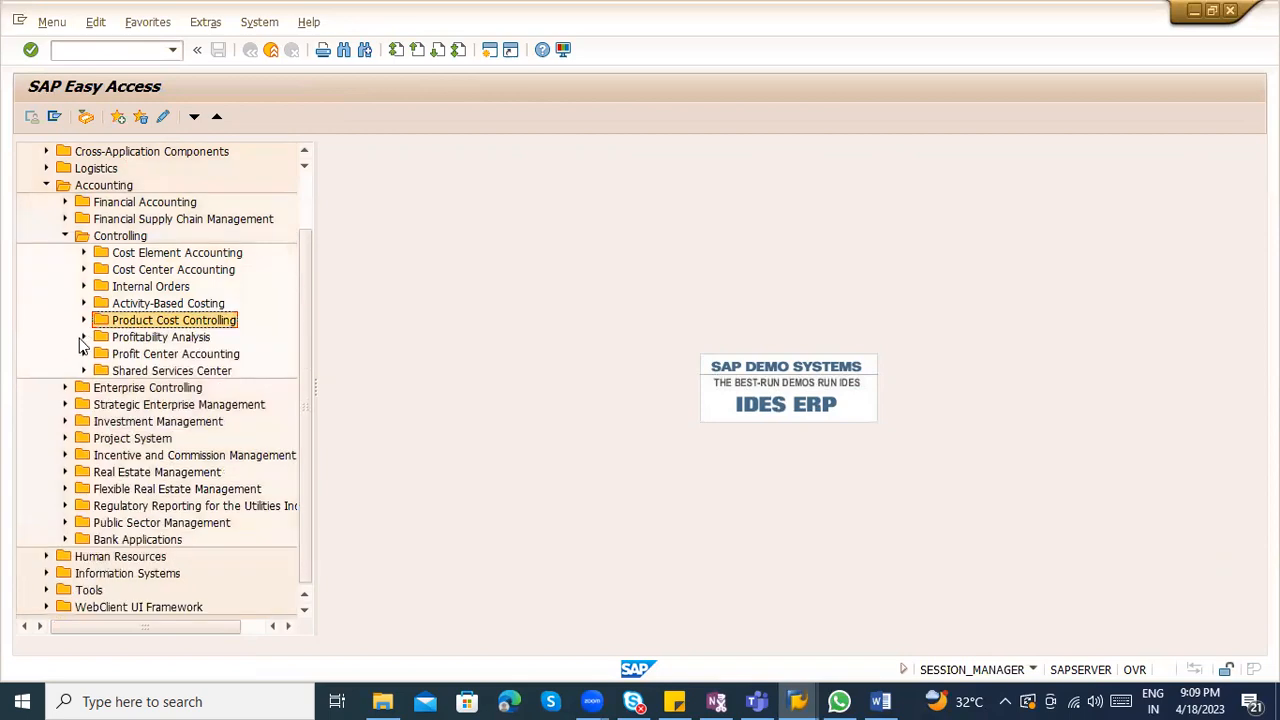
click(65, 236)
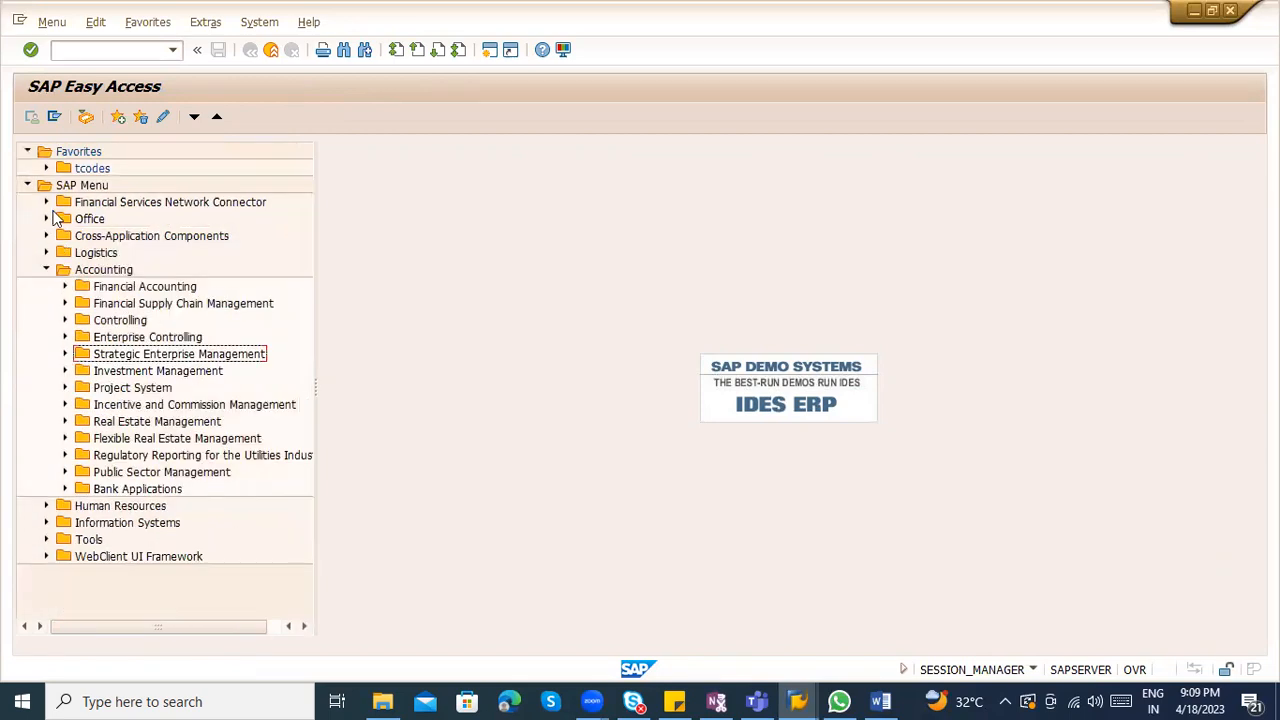
click(44, 270)
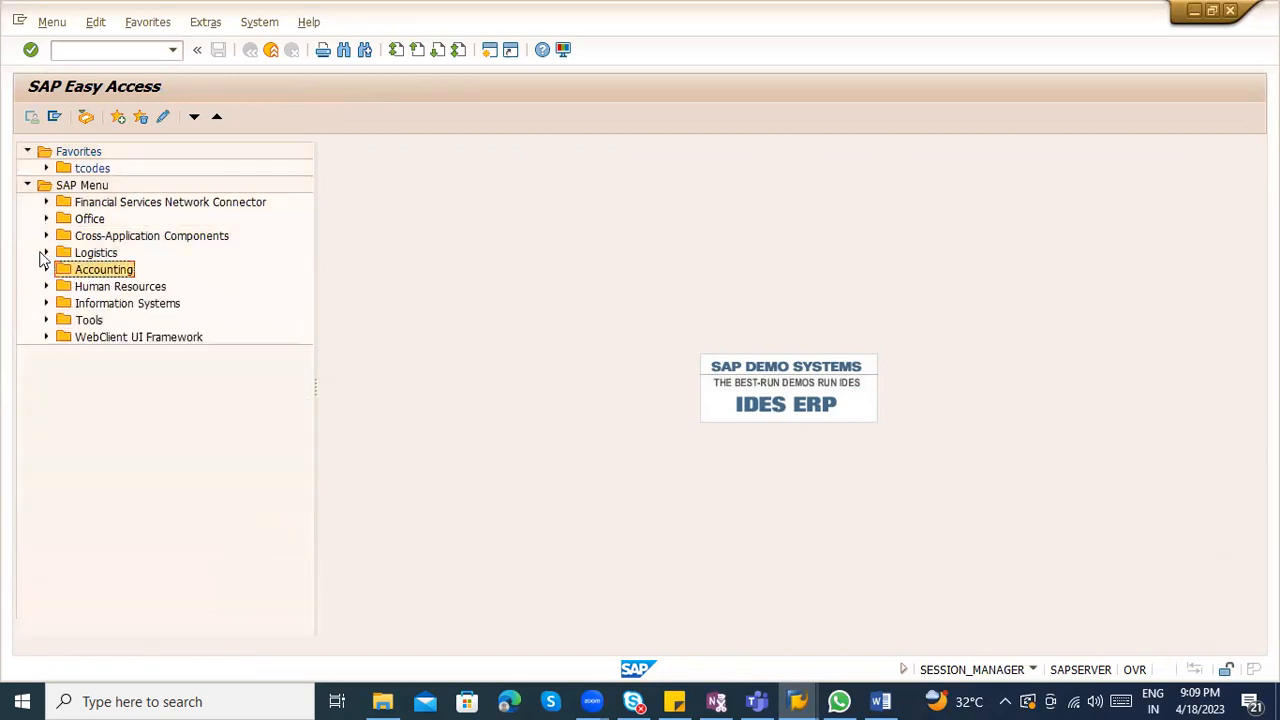
Open the Project Builder from Logistics > Project System > Project in the SAP menu, accepting the welcome notice and default user-specific options
click(45, 253)
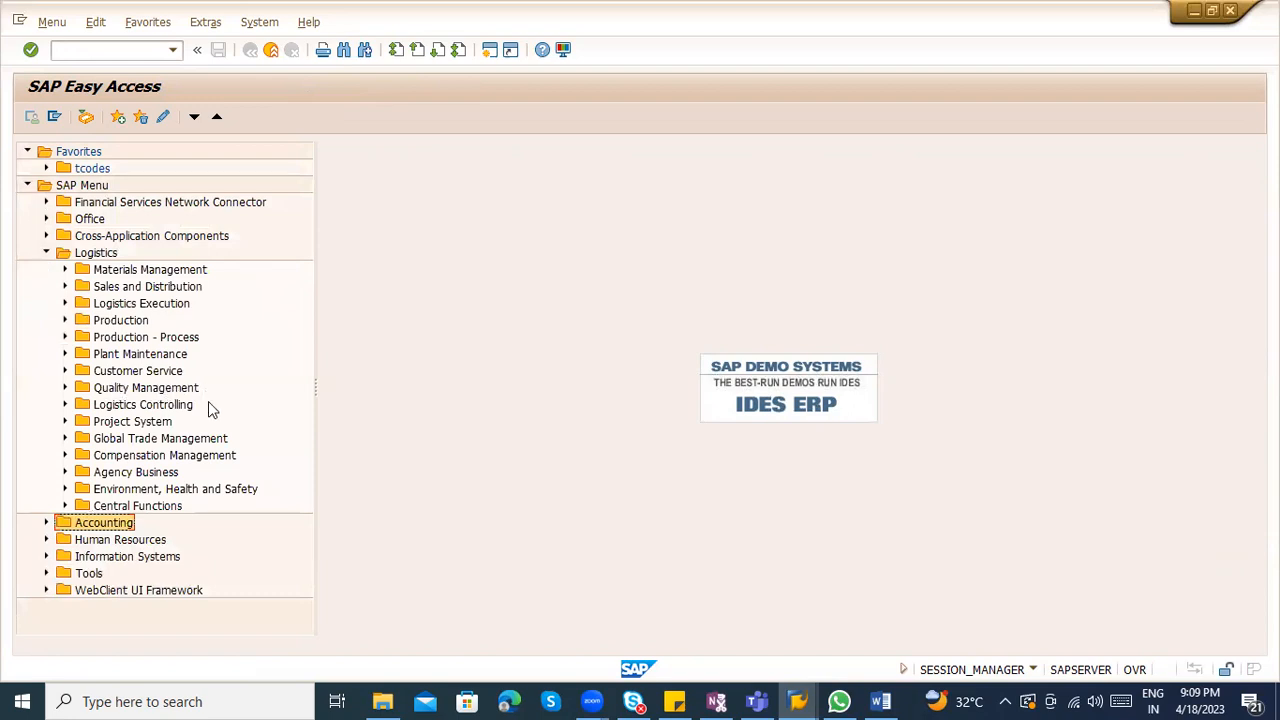
click(65, 421)
click(84, 455)
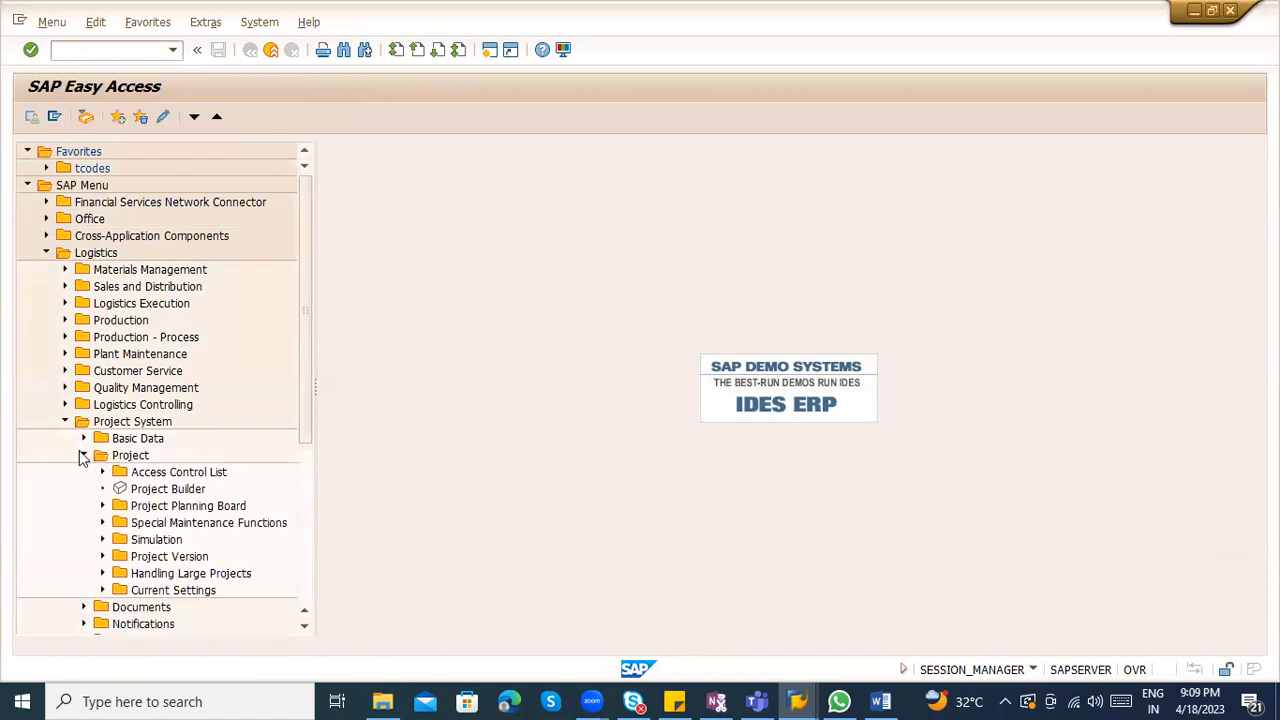
double_click(140, 489)
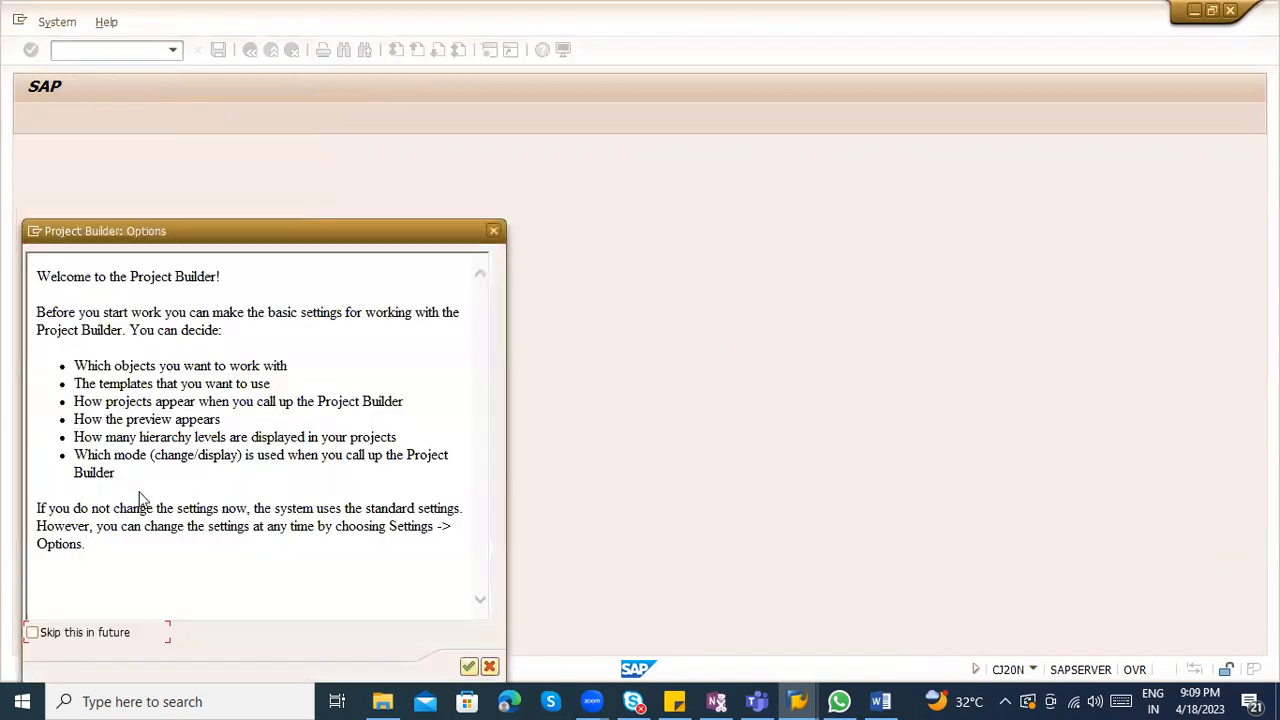
click(469, 667)
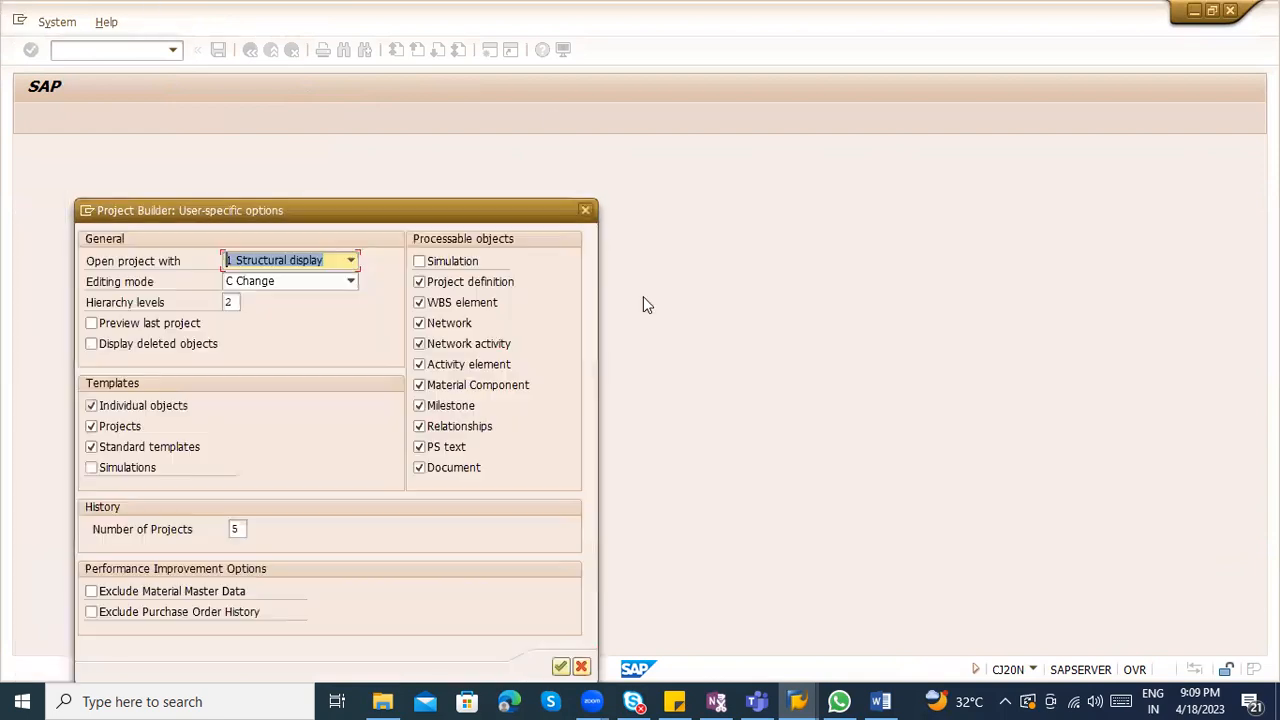
click(561, 666)
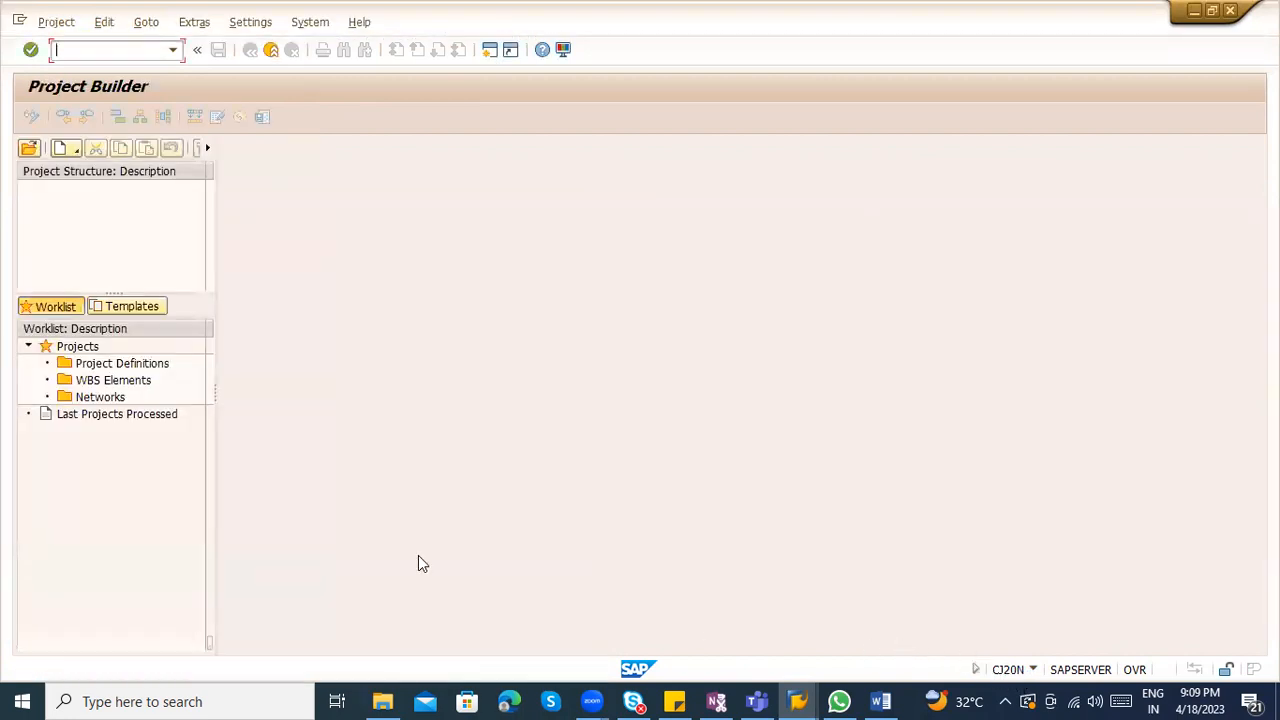
Point out WBS Elements in the Project Builder worklist, exit to SAP Easy Access, and collapse the Project and Project System folders
click(116, 386)
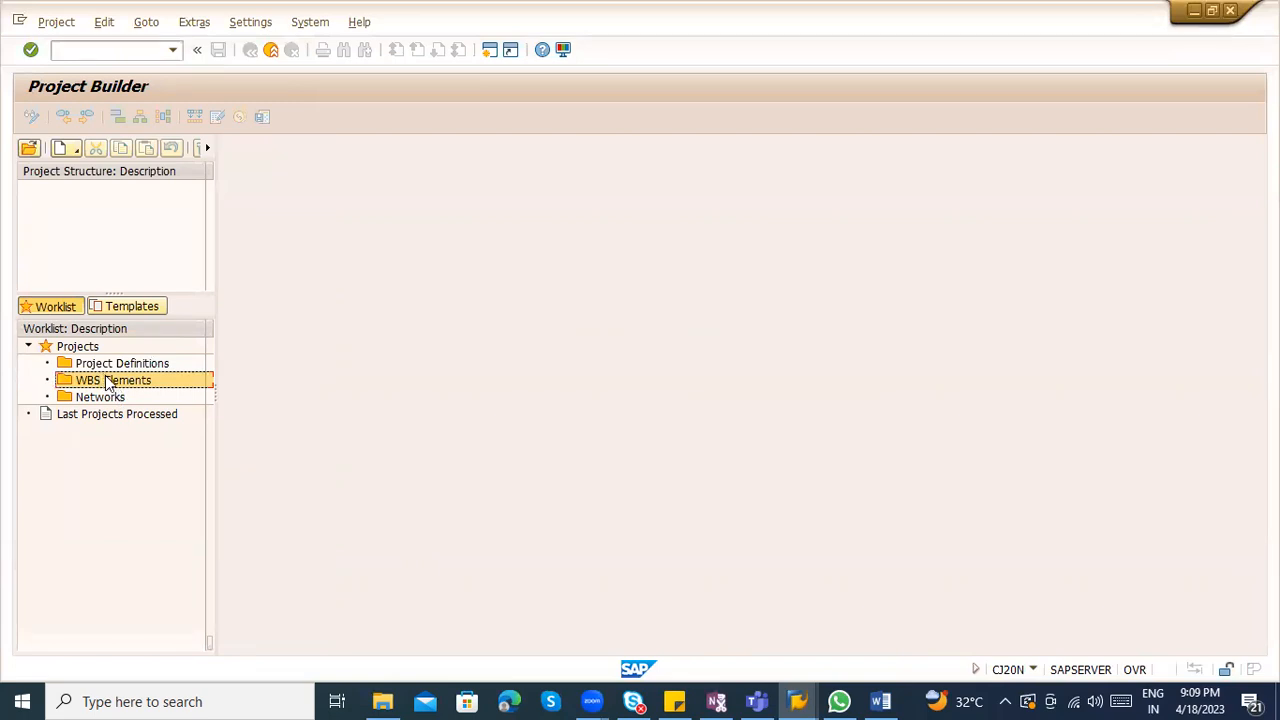
click(271, 50)
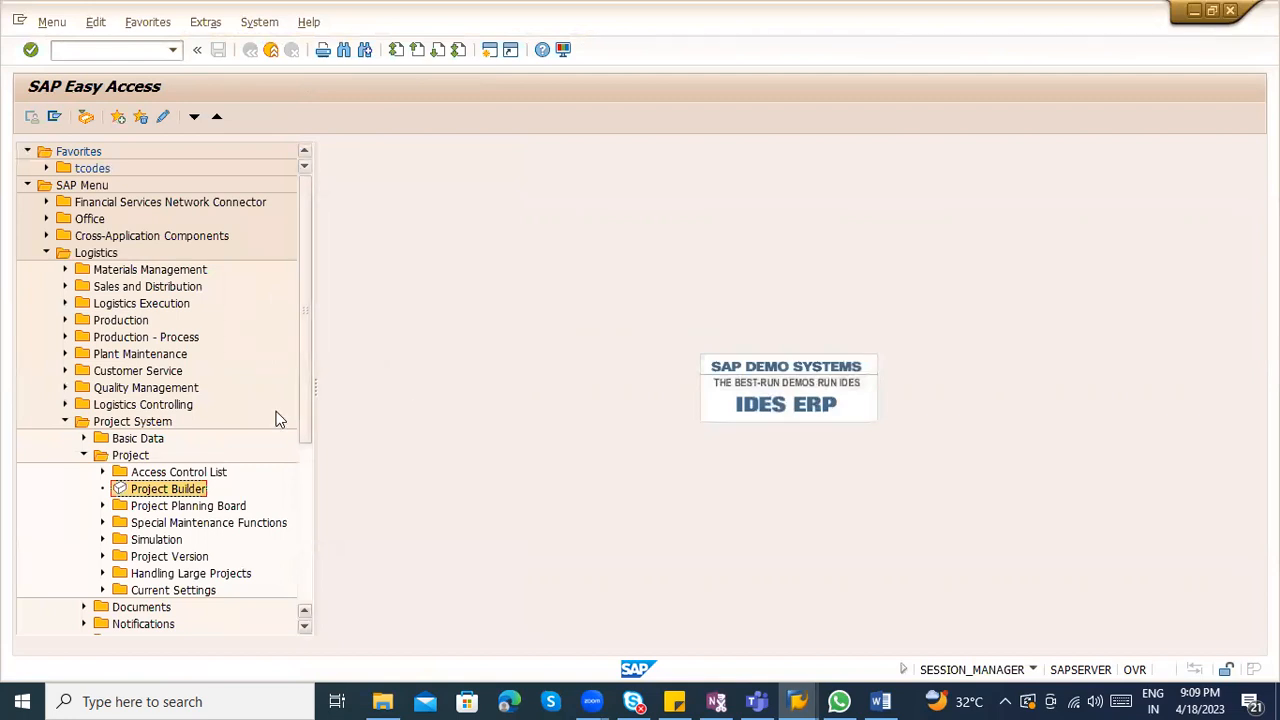
scroll(260, 425, down, 1)
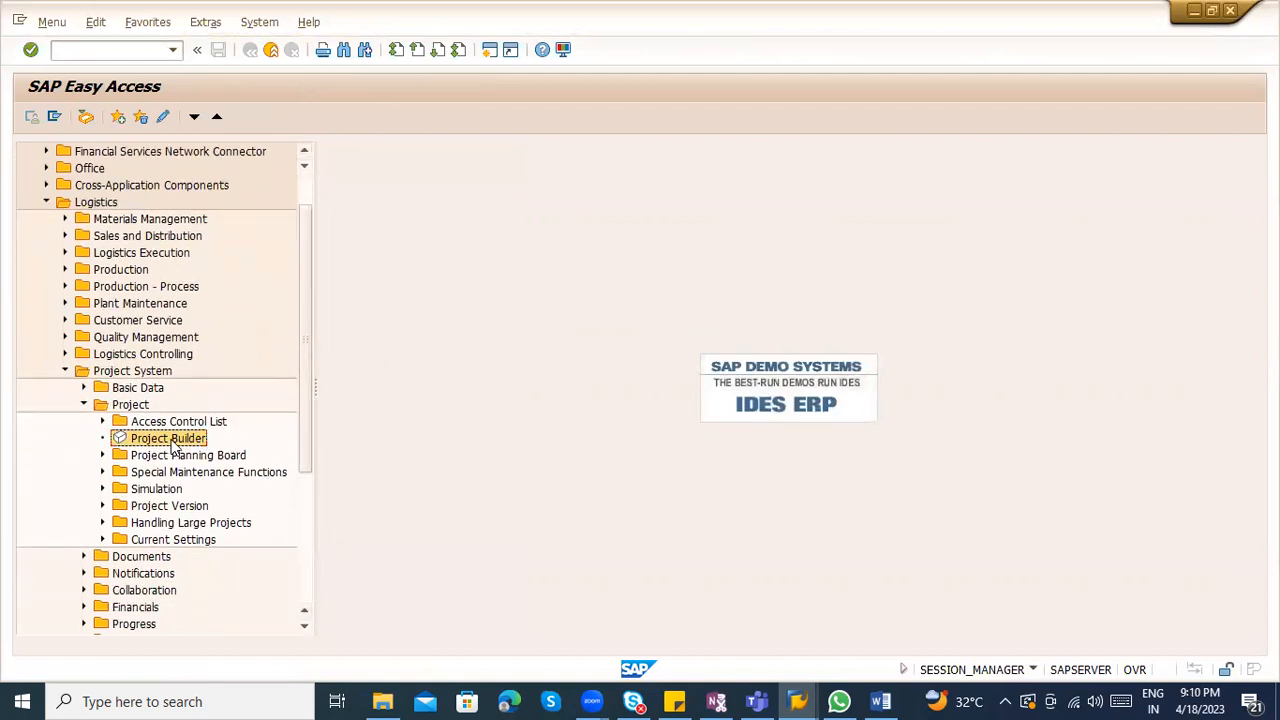
click(84, 404)
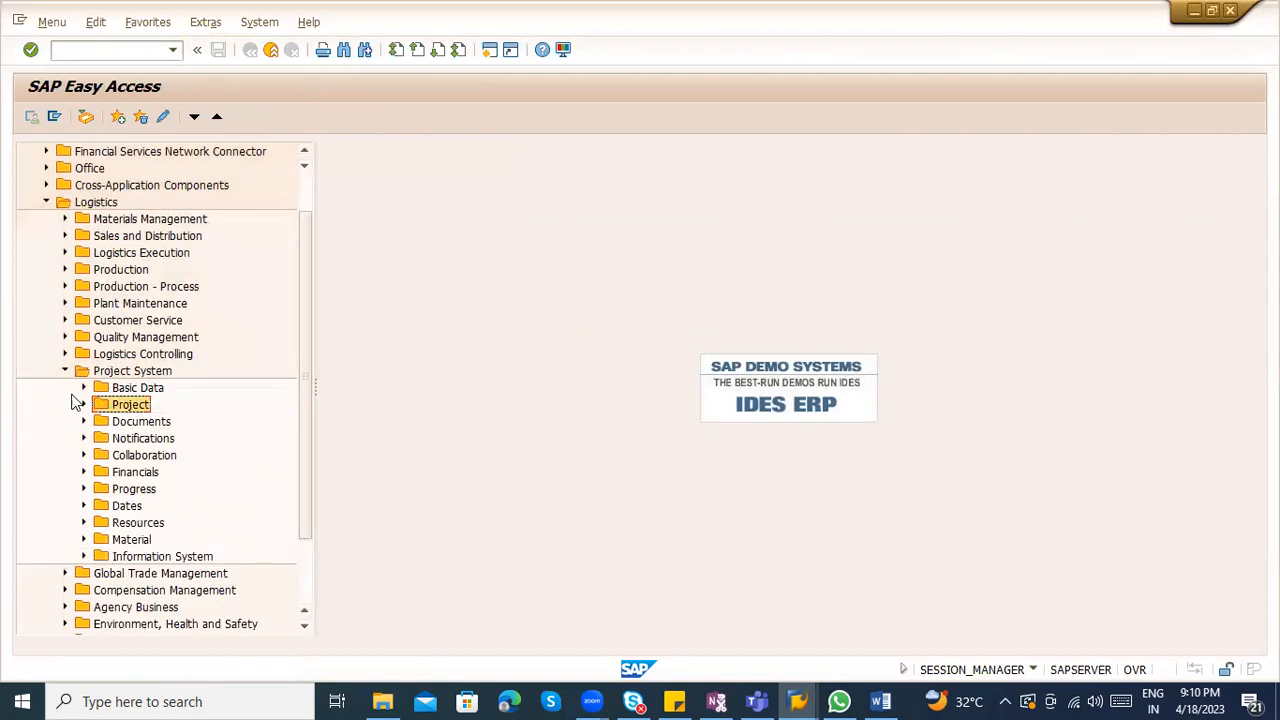
click(66, 370)
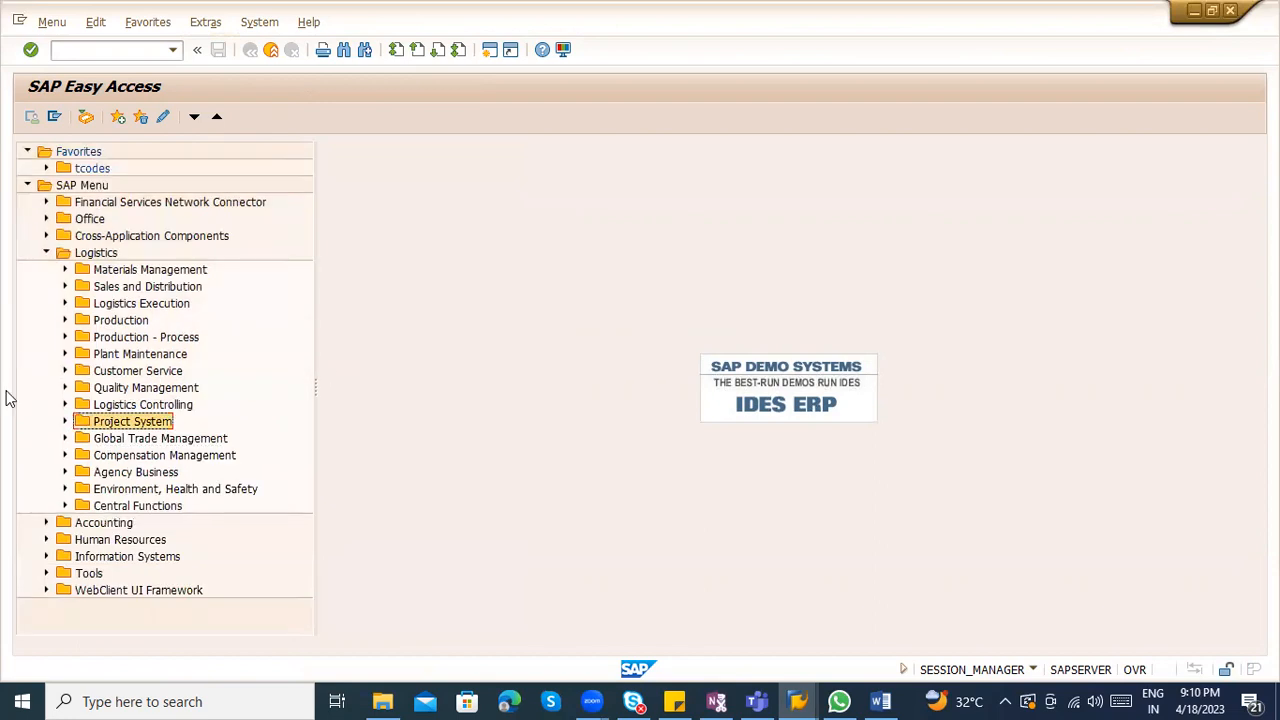
View the Order for Notification creation screen under Plant Maintenance > Maintenance Processing > Order > Create (Special), and return to the SAP menu
click(60, 356)
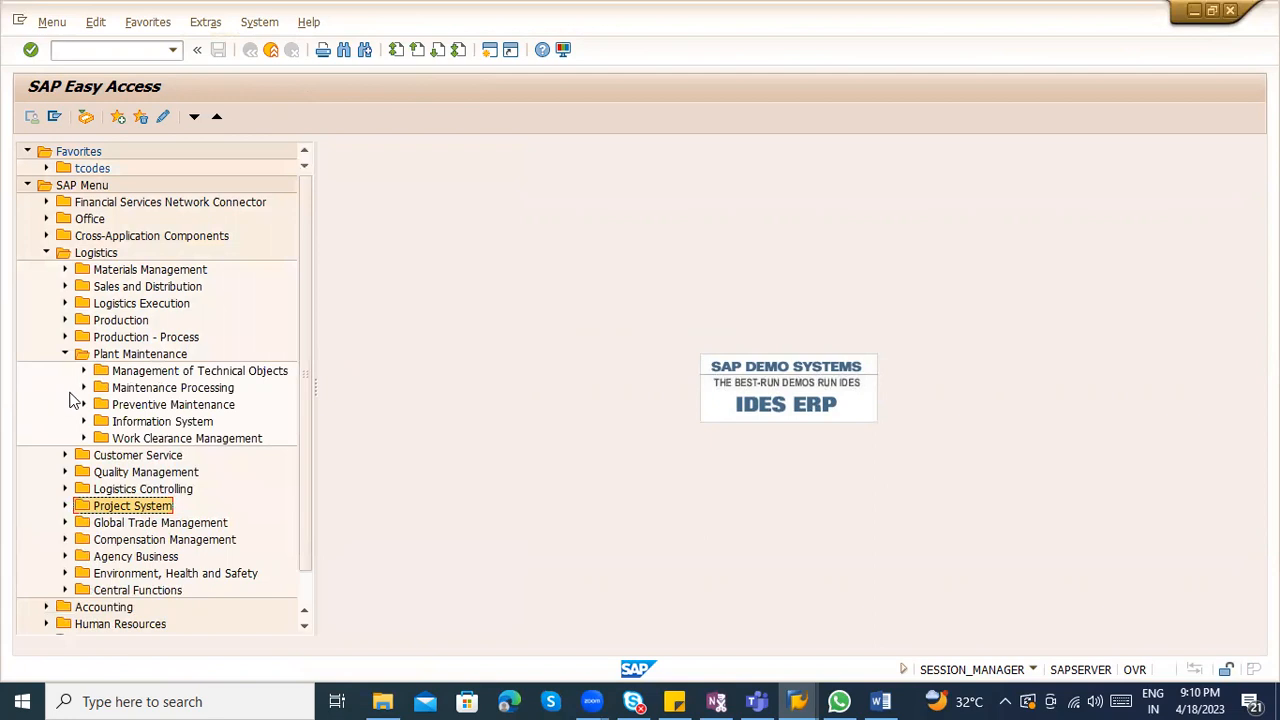
click(82, 388)
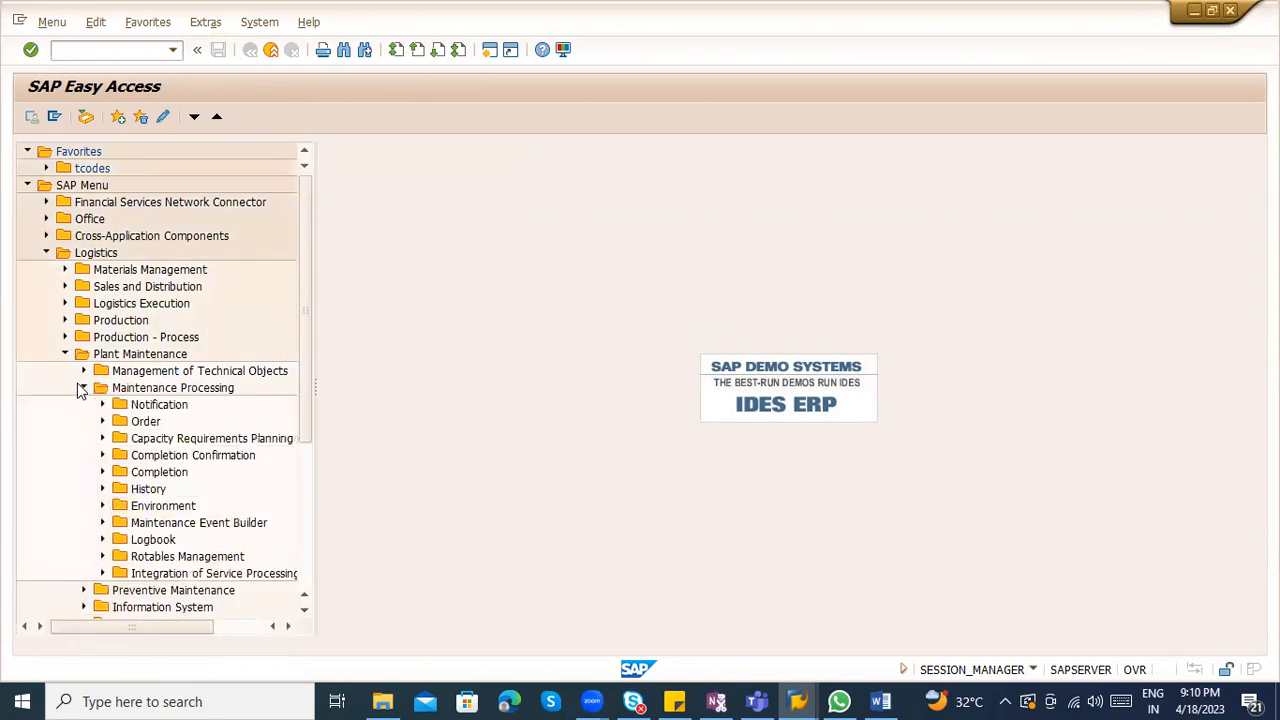
click(101, 421)
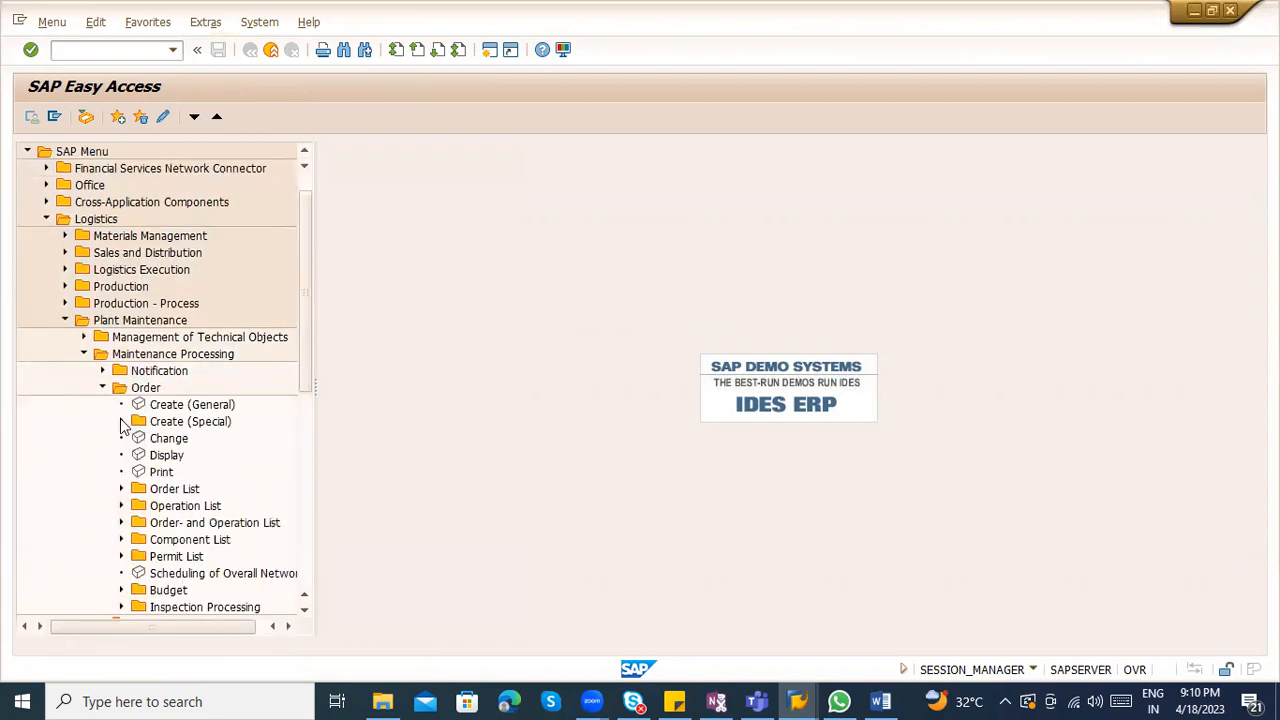
click(121, 421)
click(170, 441)
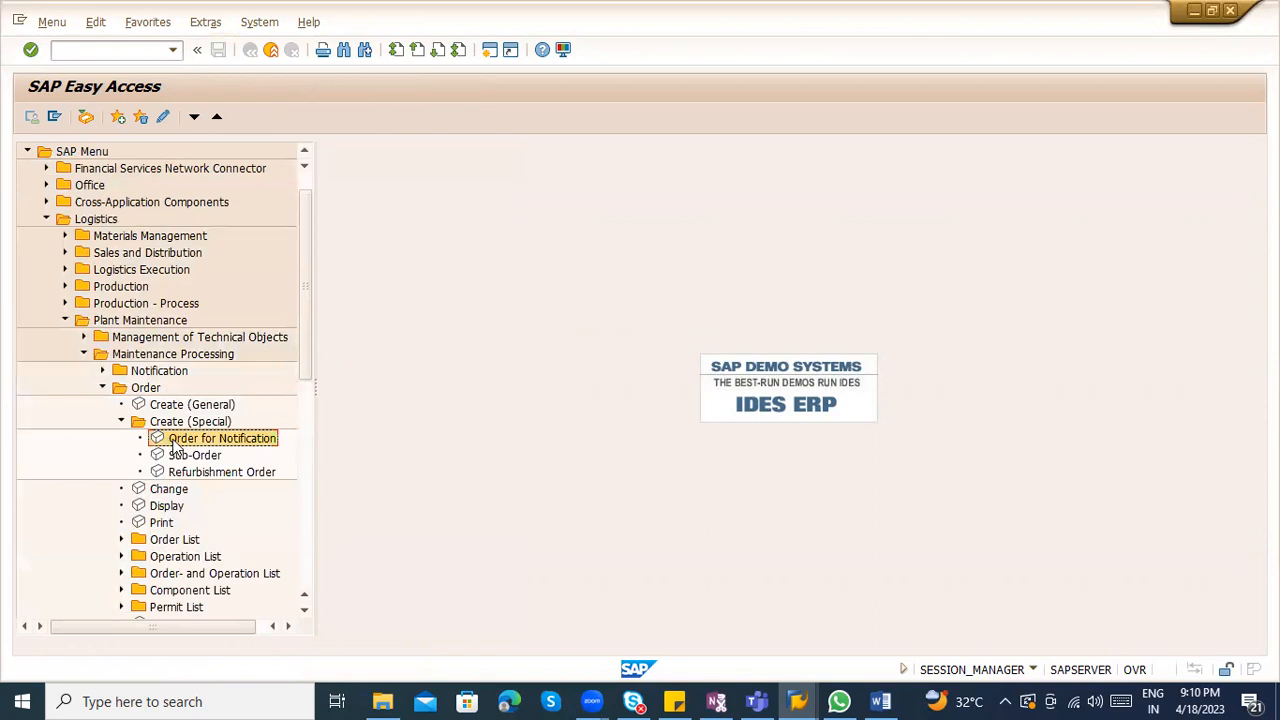
double_click(175, 445)
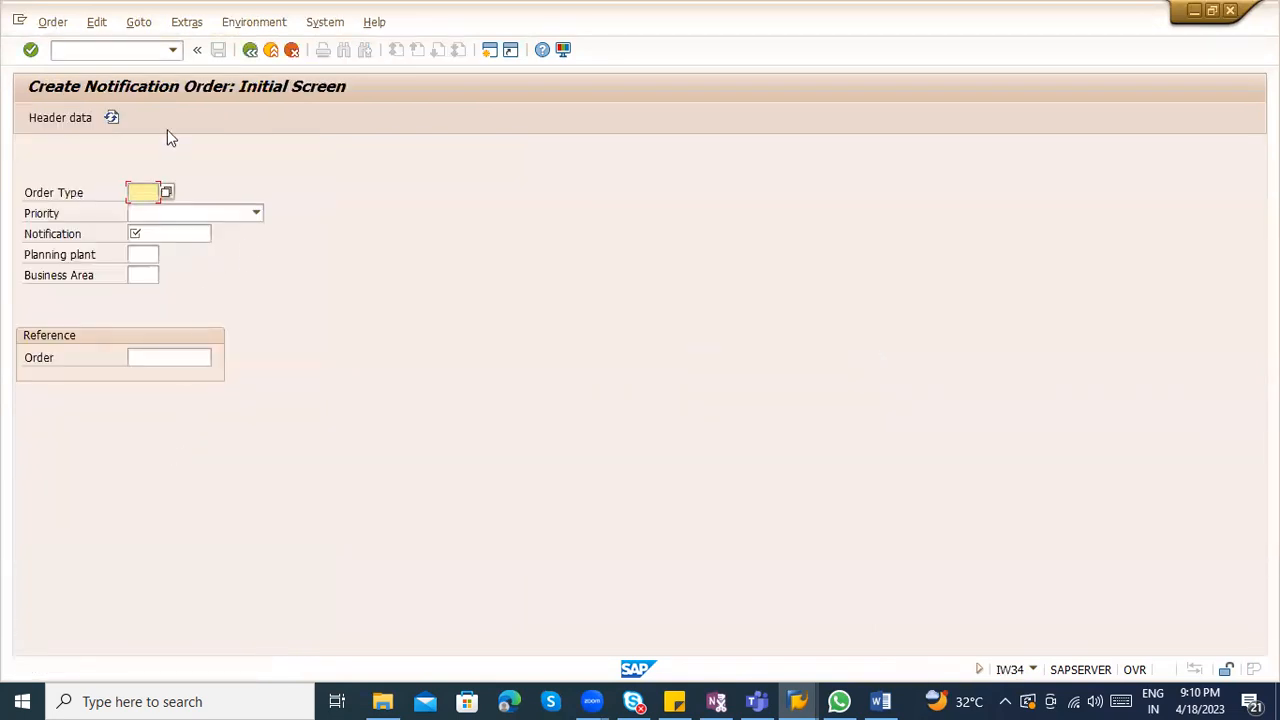
click(253, 55)
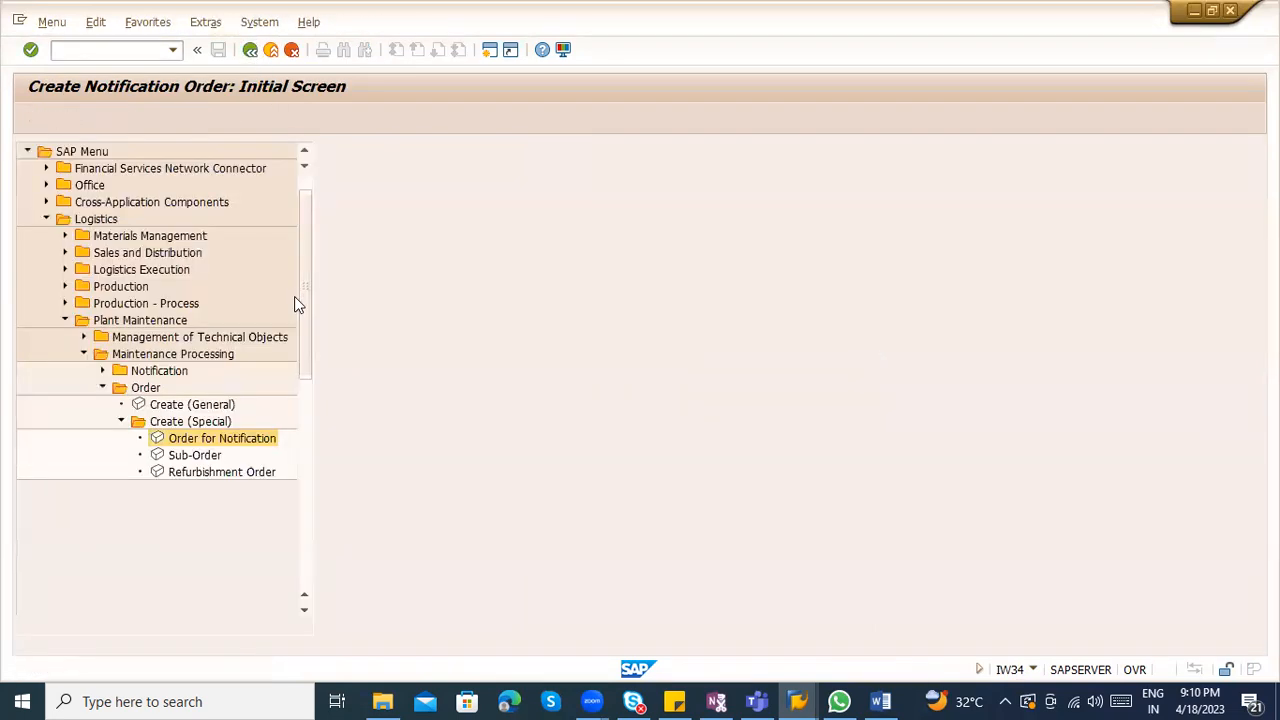
View the Create (General) maintenance order screen, exit it, and look through the remaining entries of the Order folder
double_click(172, 404)
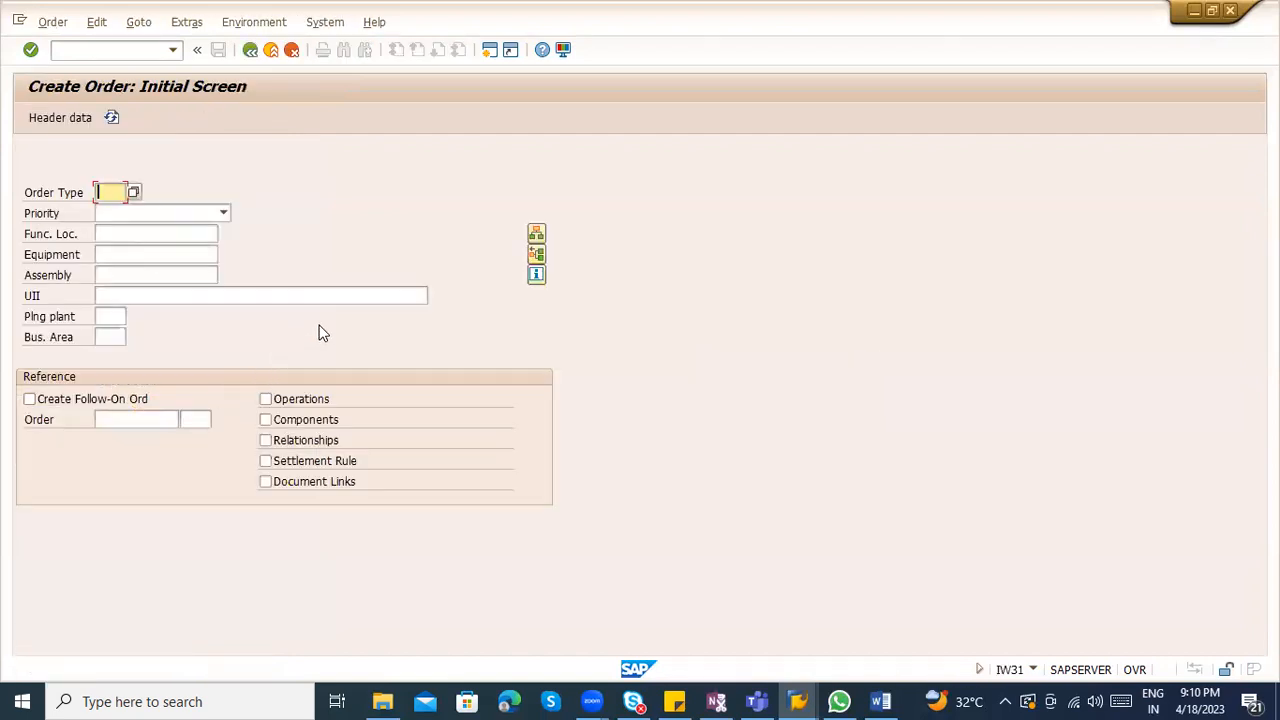
click(270, 52)
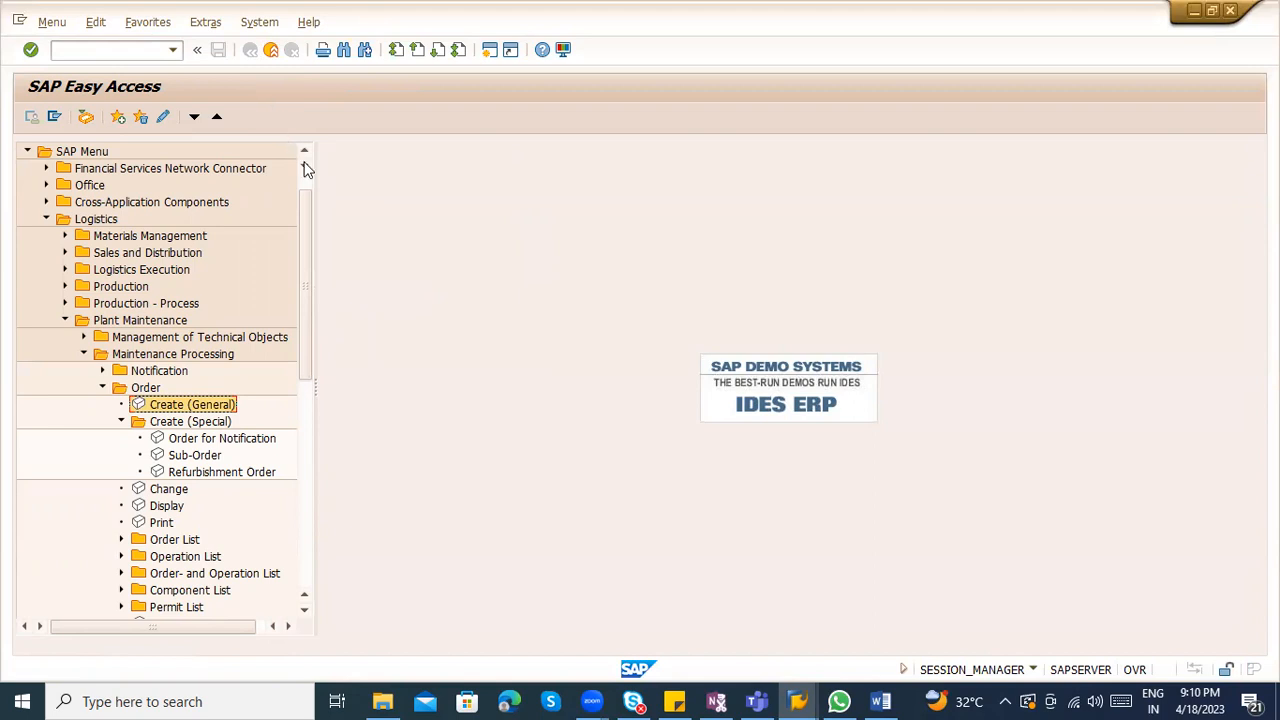
scroll(257, 416, down, 1)
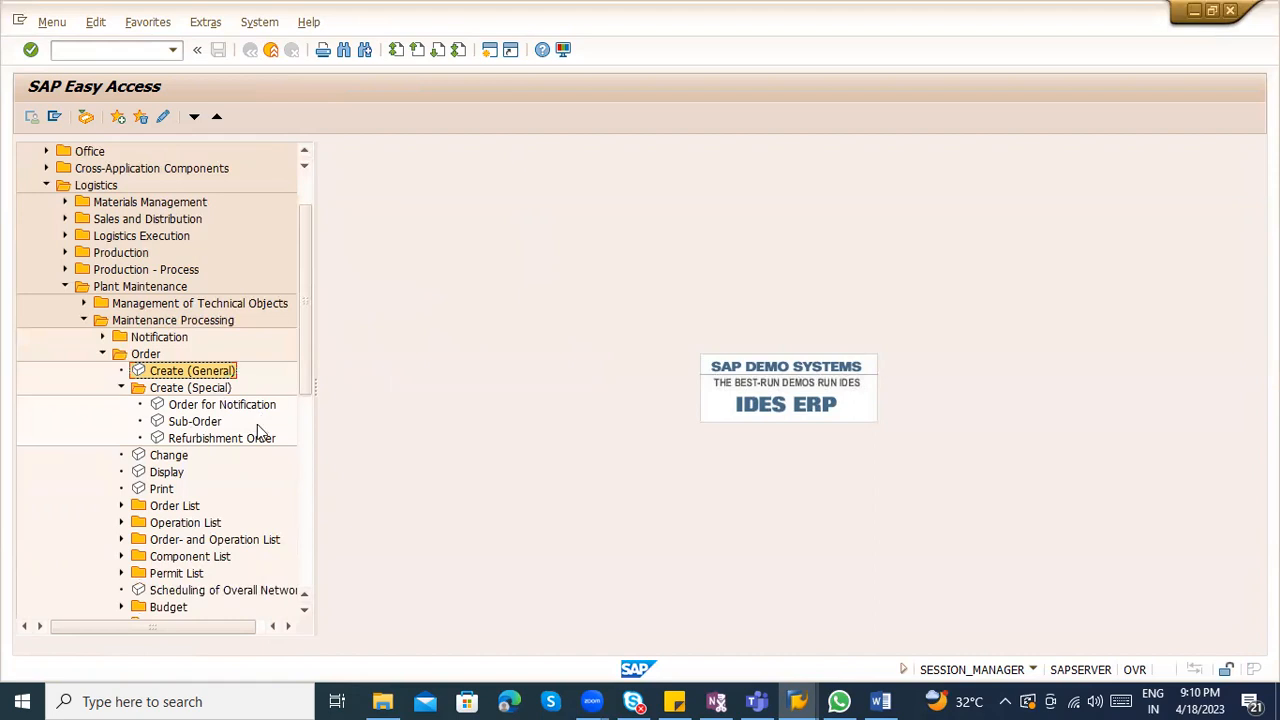
scroll(257, 432, down, 3)
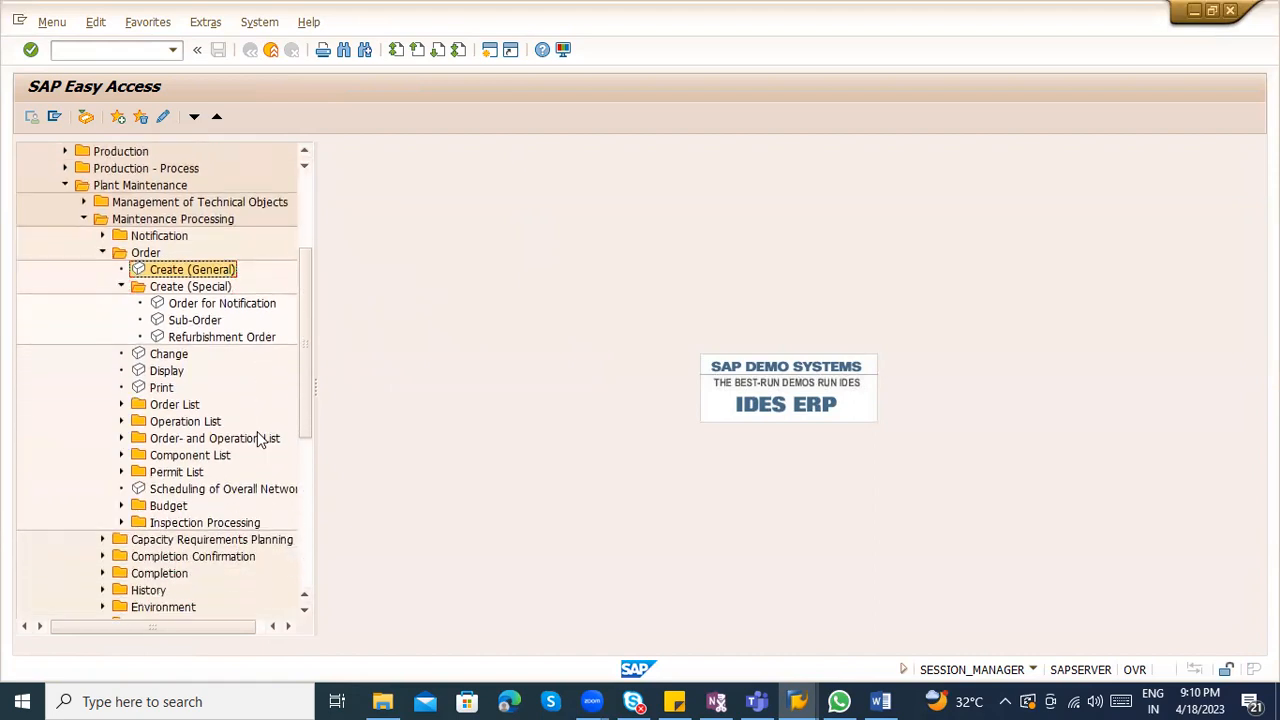
scroll(257, 432, down, 1)
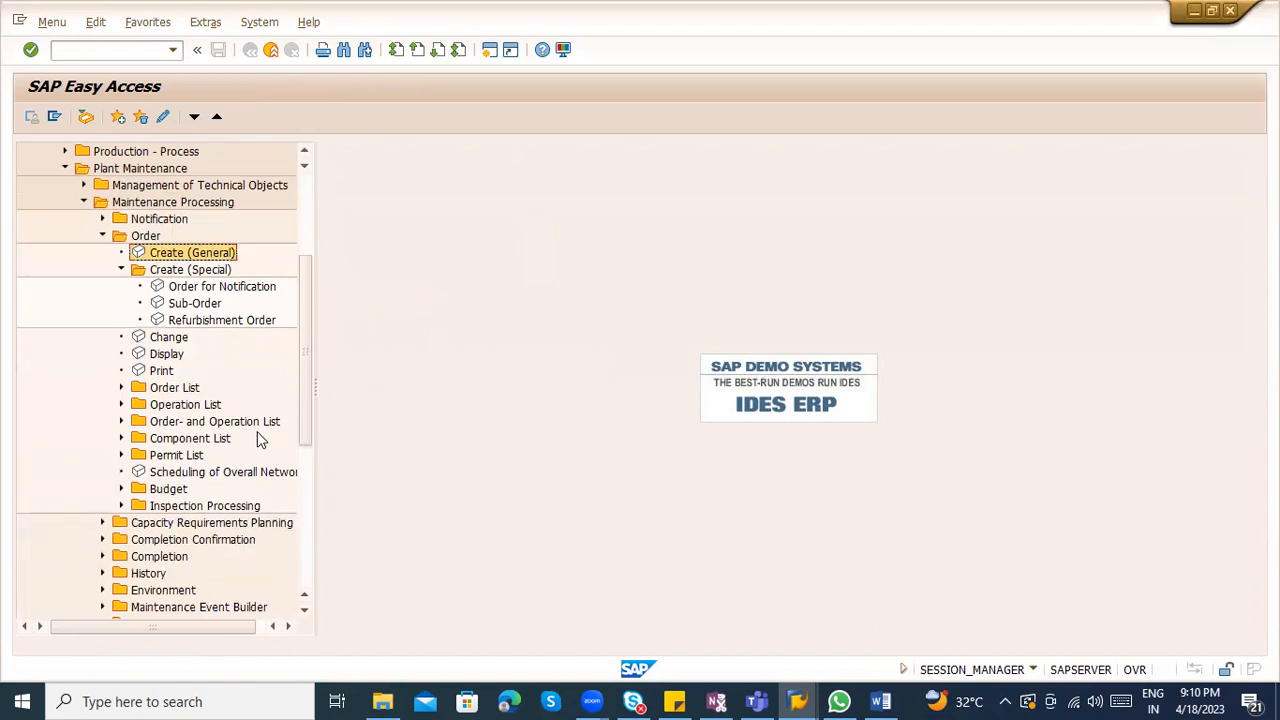
scroll(257, 431, up, 1)
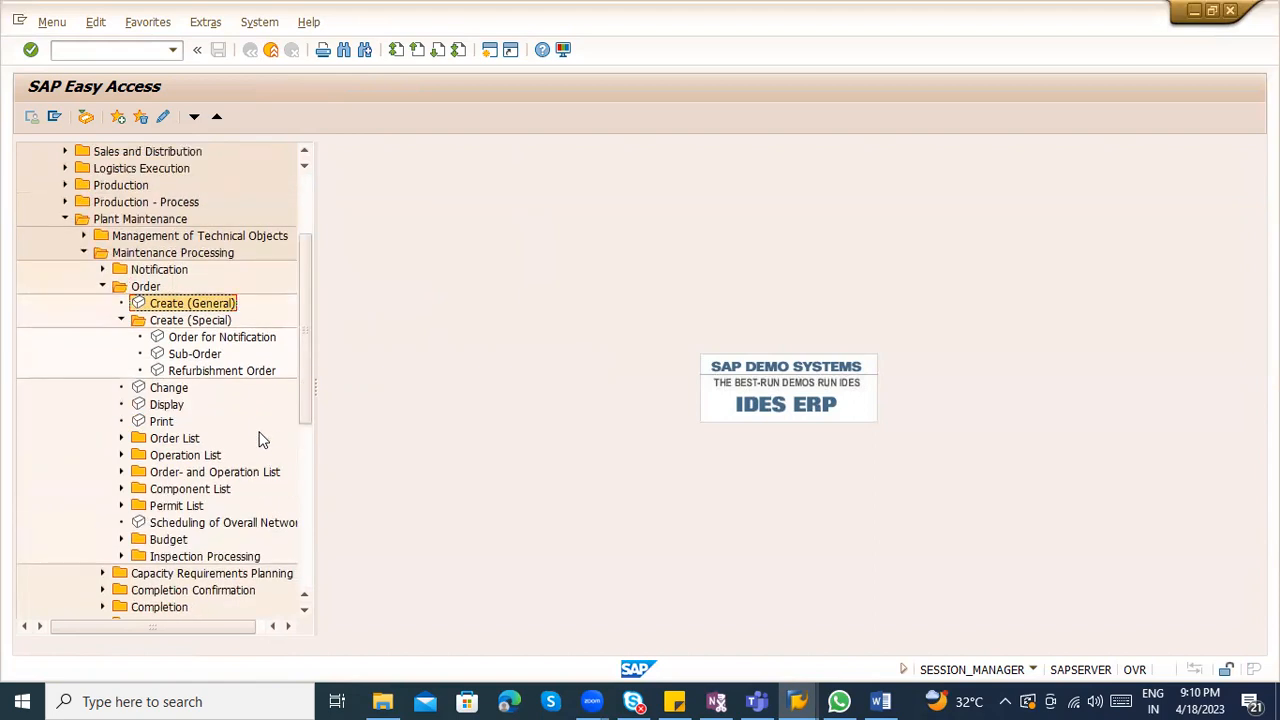
Collapse the Order, Maintenance Processing and Plant Maintenance folders of the SAP menu
click(103, 222)
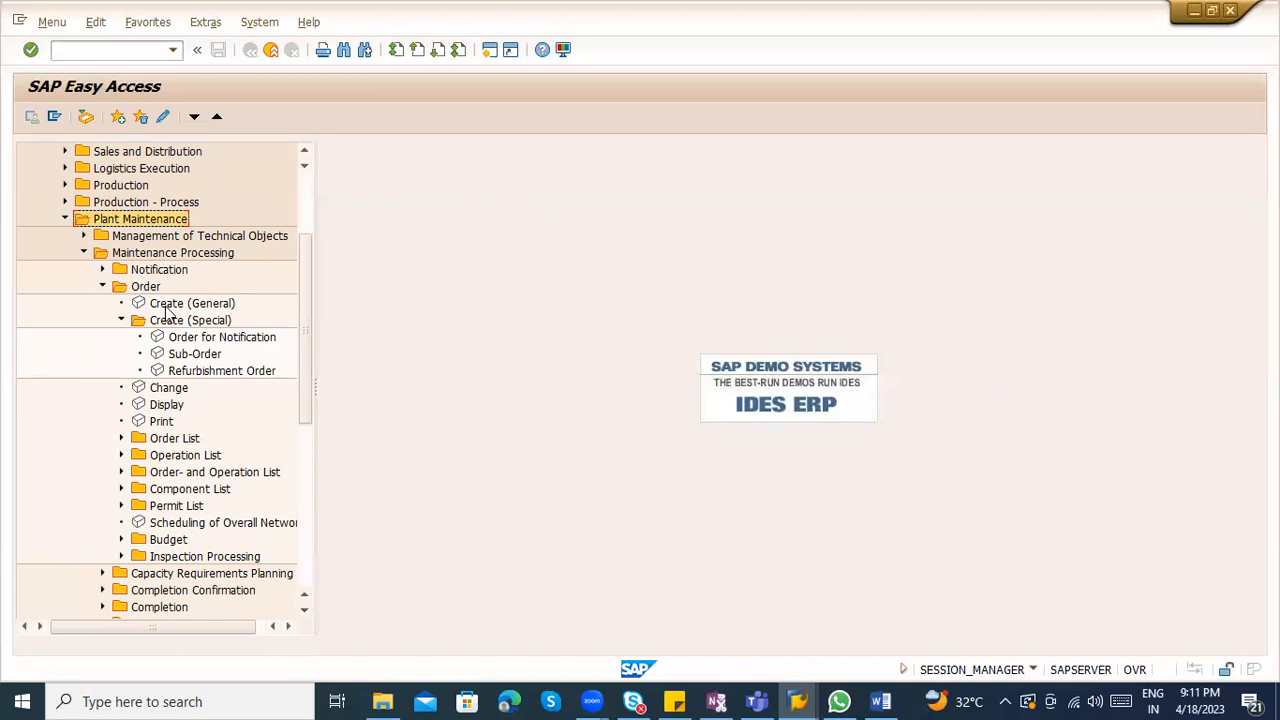
click(100, 287)
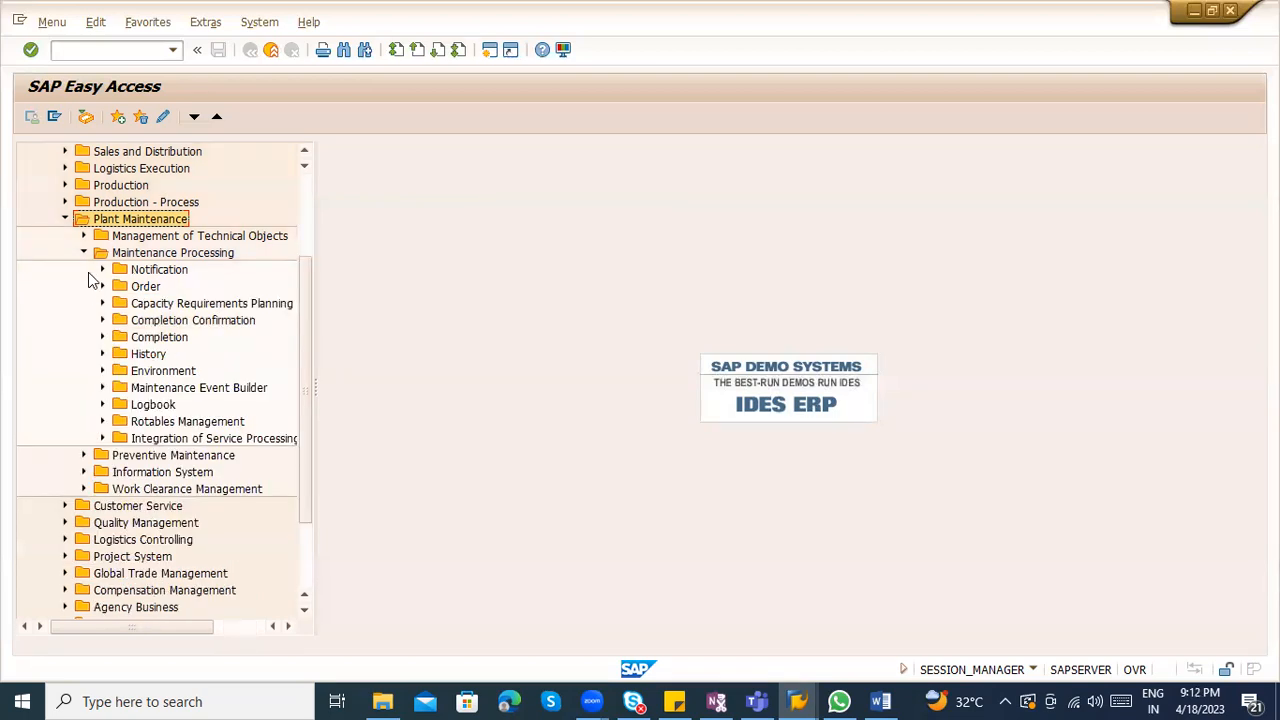
click(85, 253)
click(65, 303)
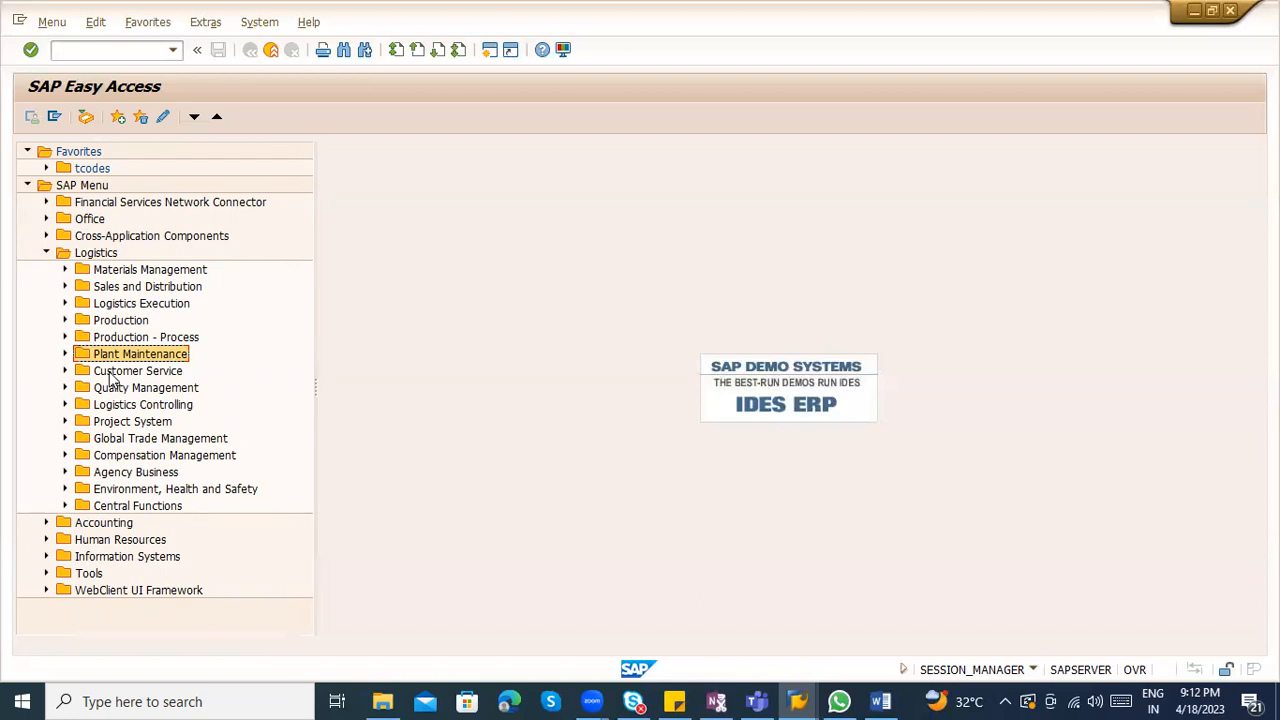
Start transaction IW31, examine the order functions and the functional location and equipment fields, and return to SAP Easy Access
click(133, 52)
text(/niw31)
key(Return)
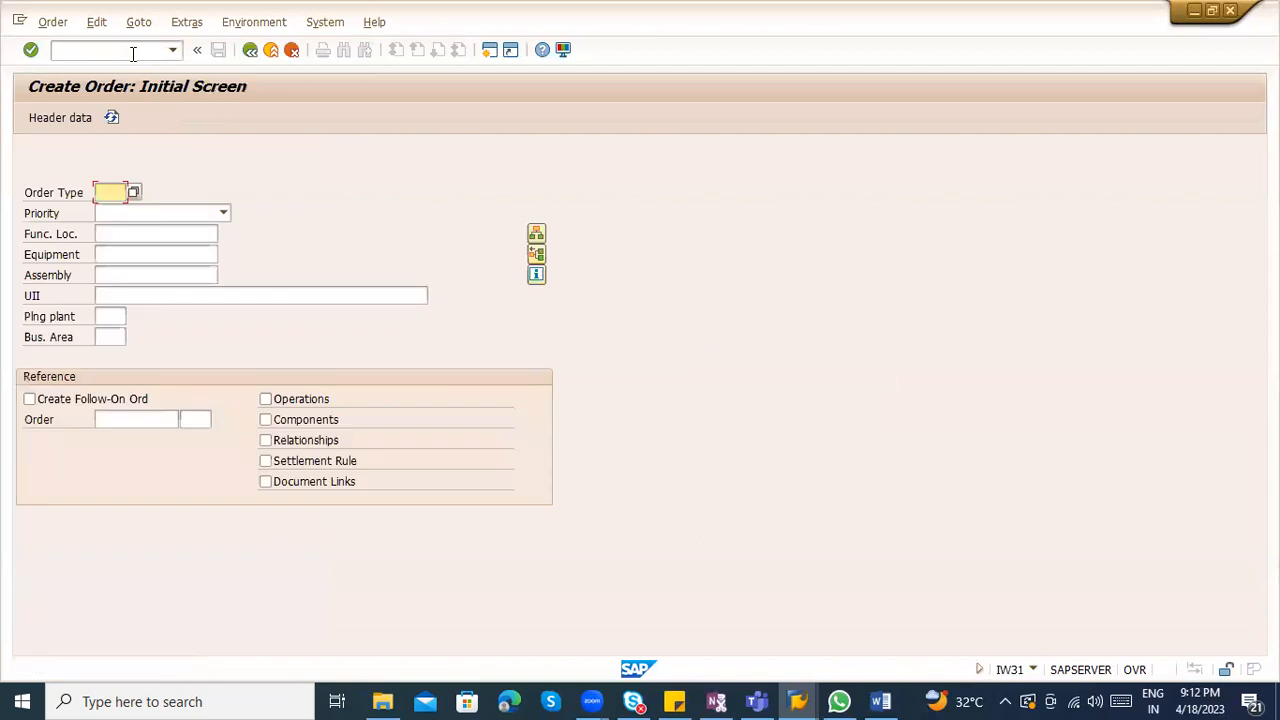
click(133, 54)
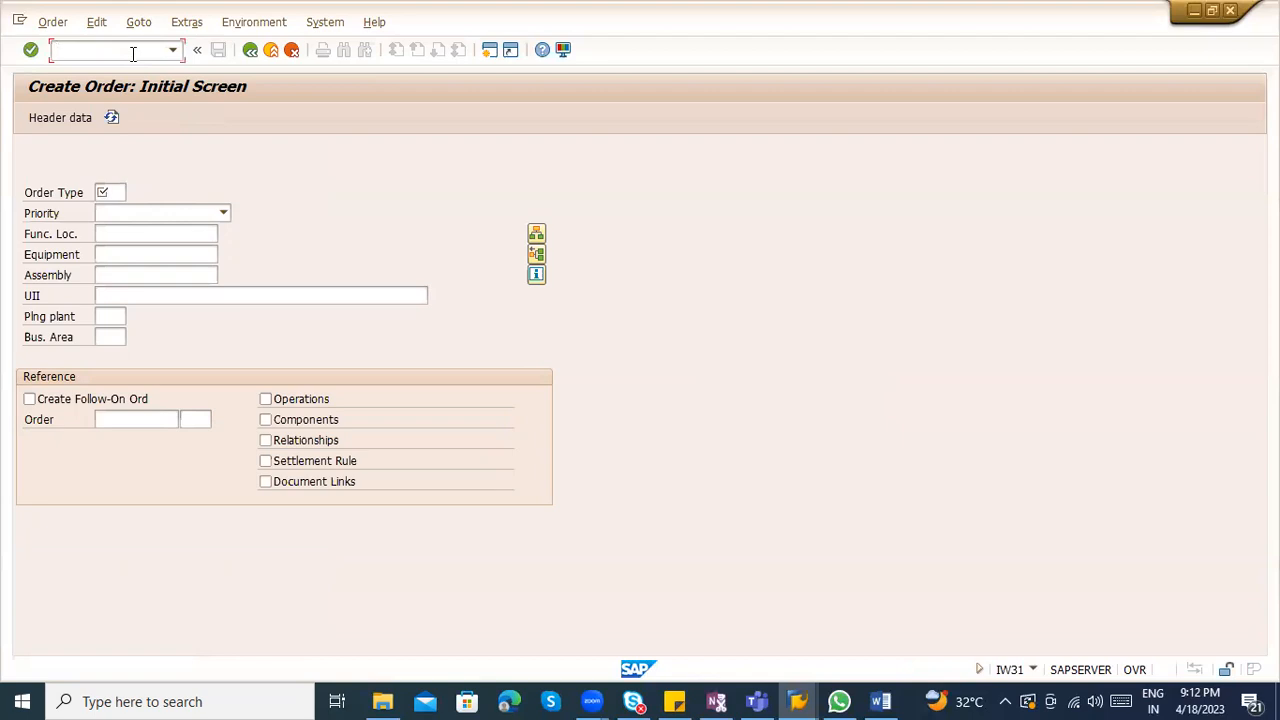
click(52, 21)
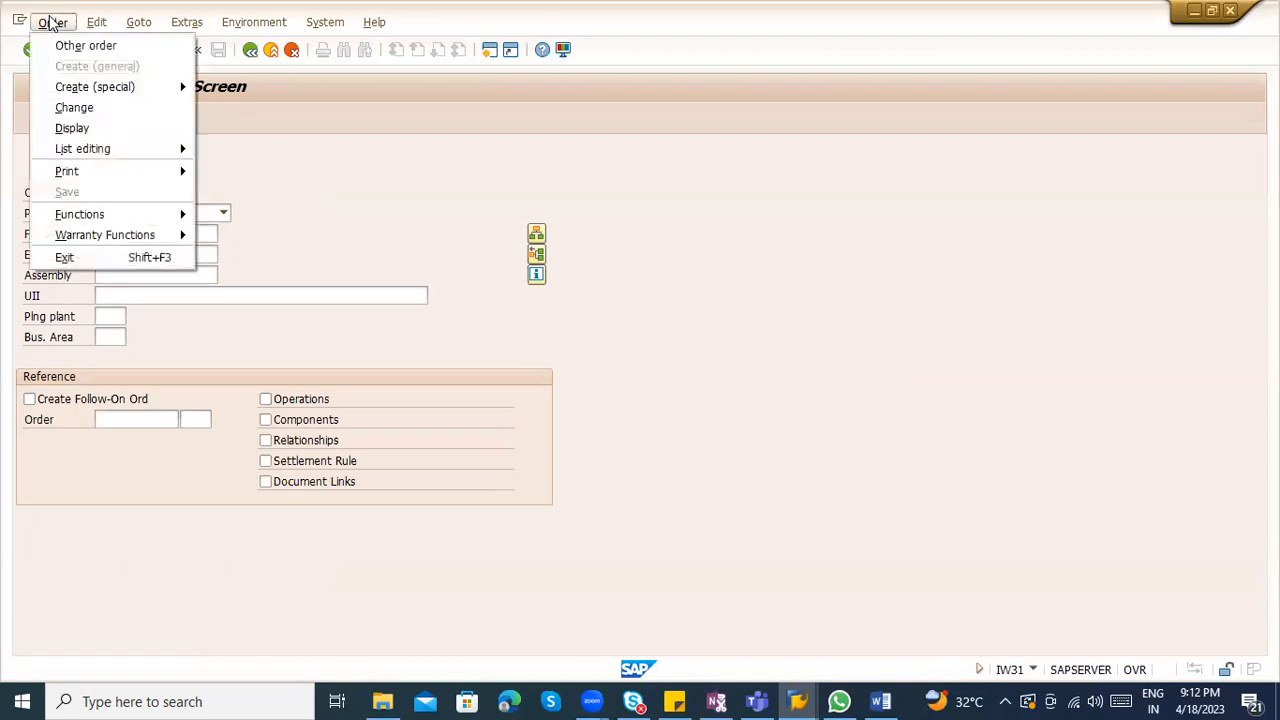
click(270, 234)
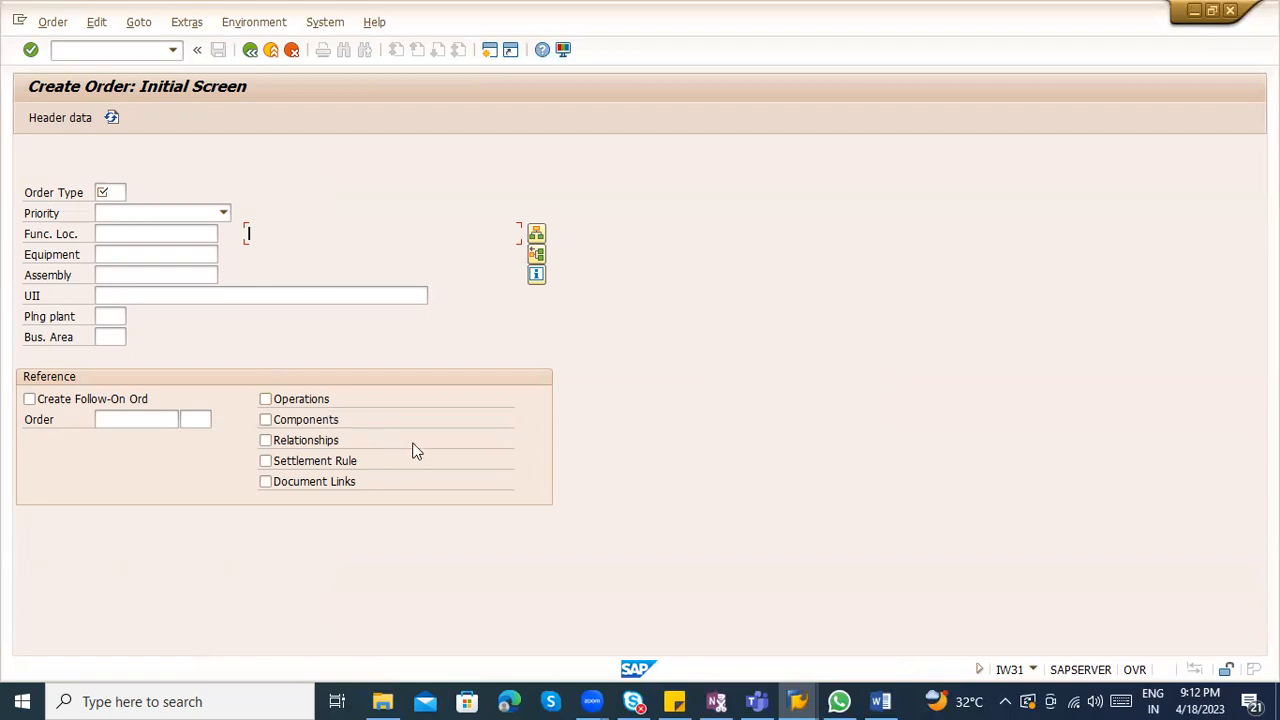
click(186, 238)
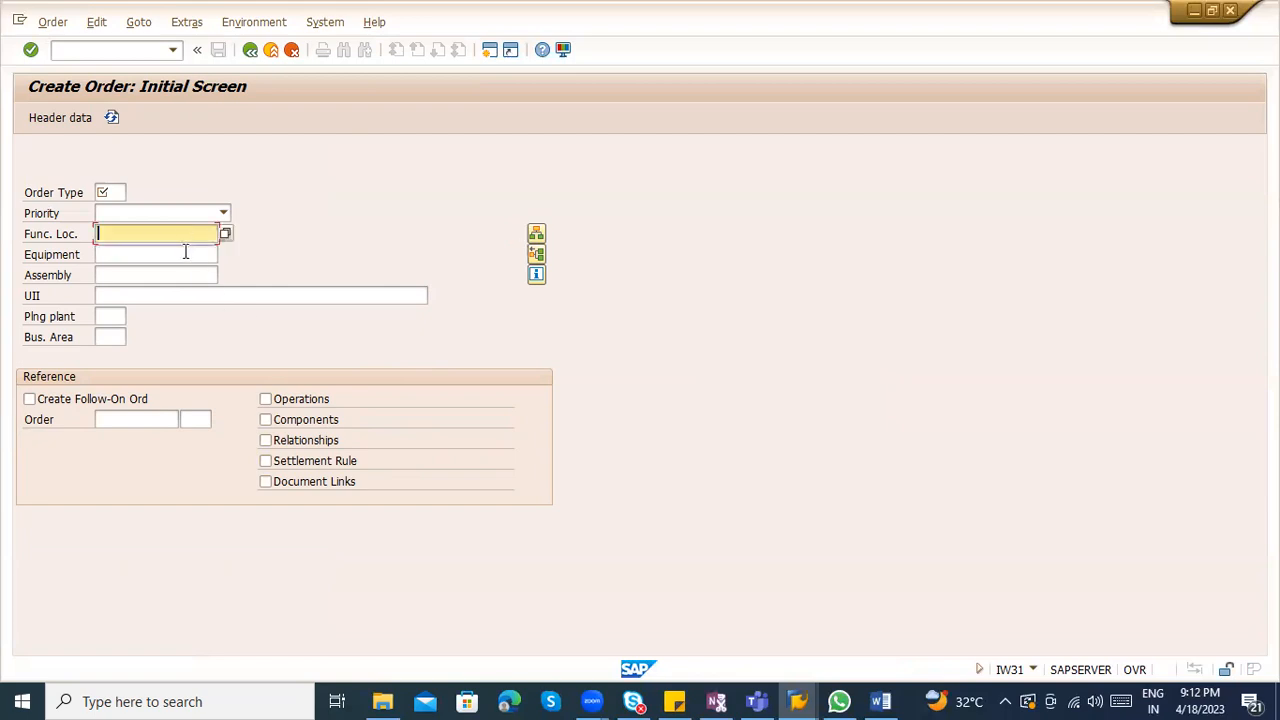
click(185, 254)
click(251, 50)
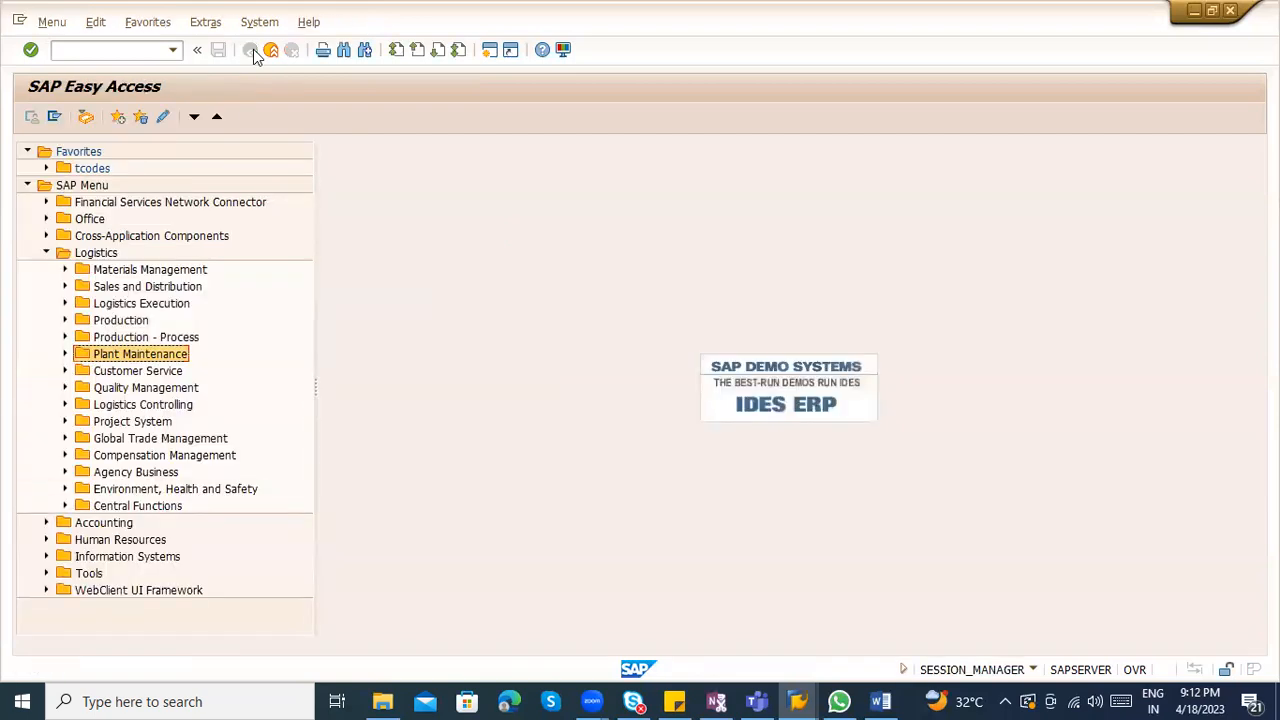
Start transaction CJ20N, view the prompt for including a project definition in the worklist, and close it without an entry
click(79, 52)
text(/nc20n)
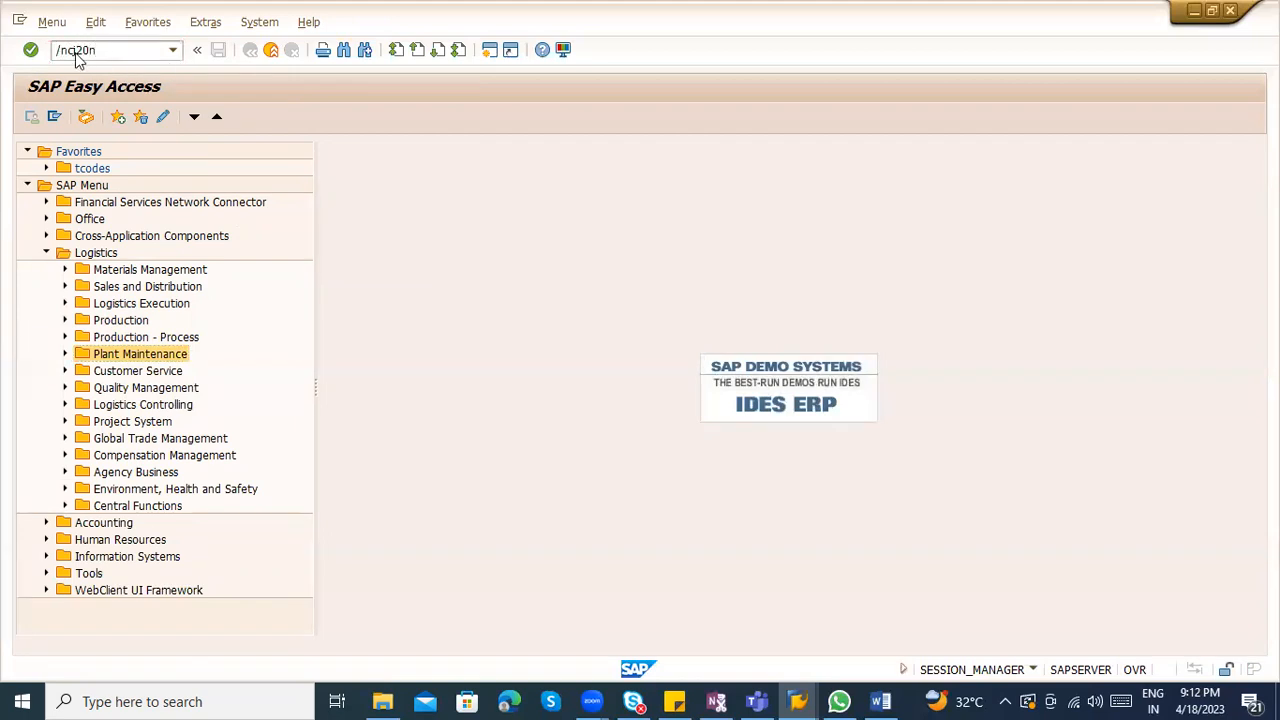
key(Return)
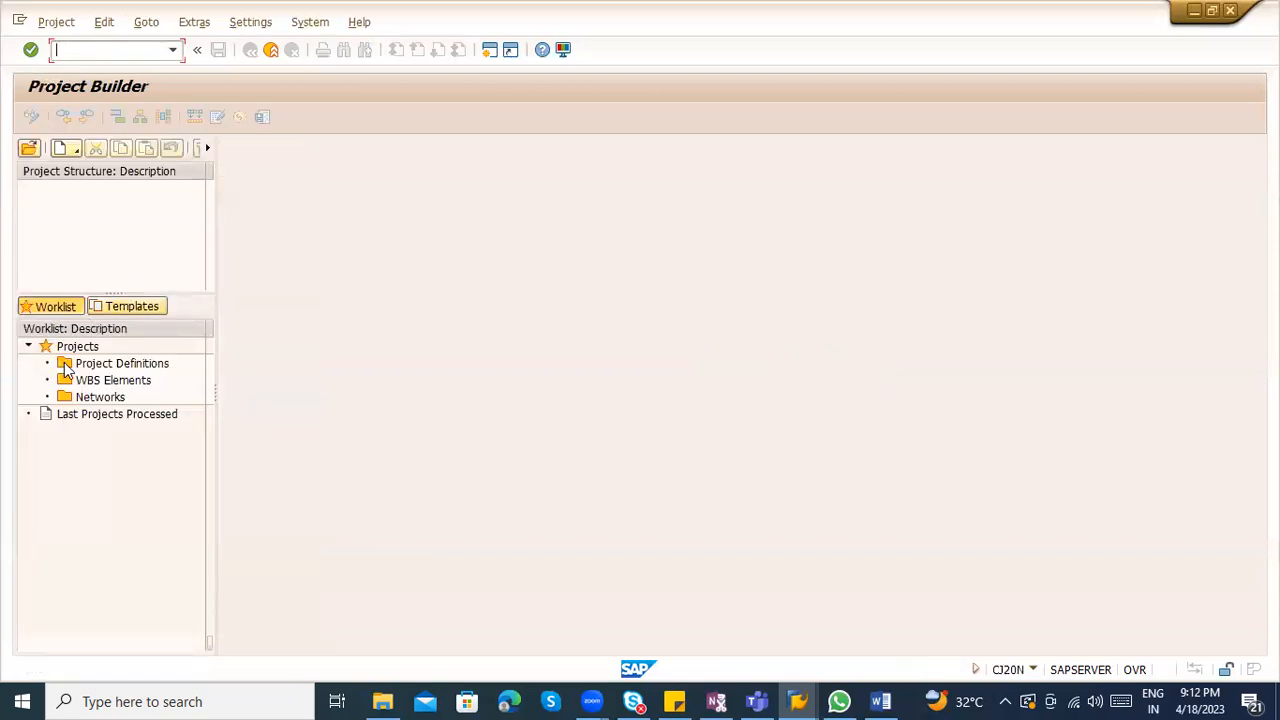
double_click(66, 365)
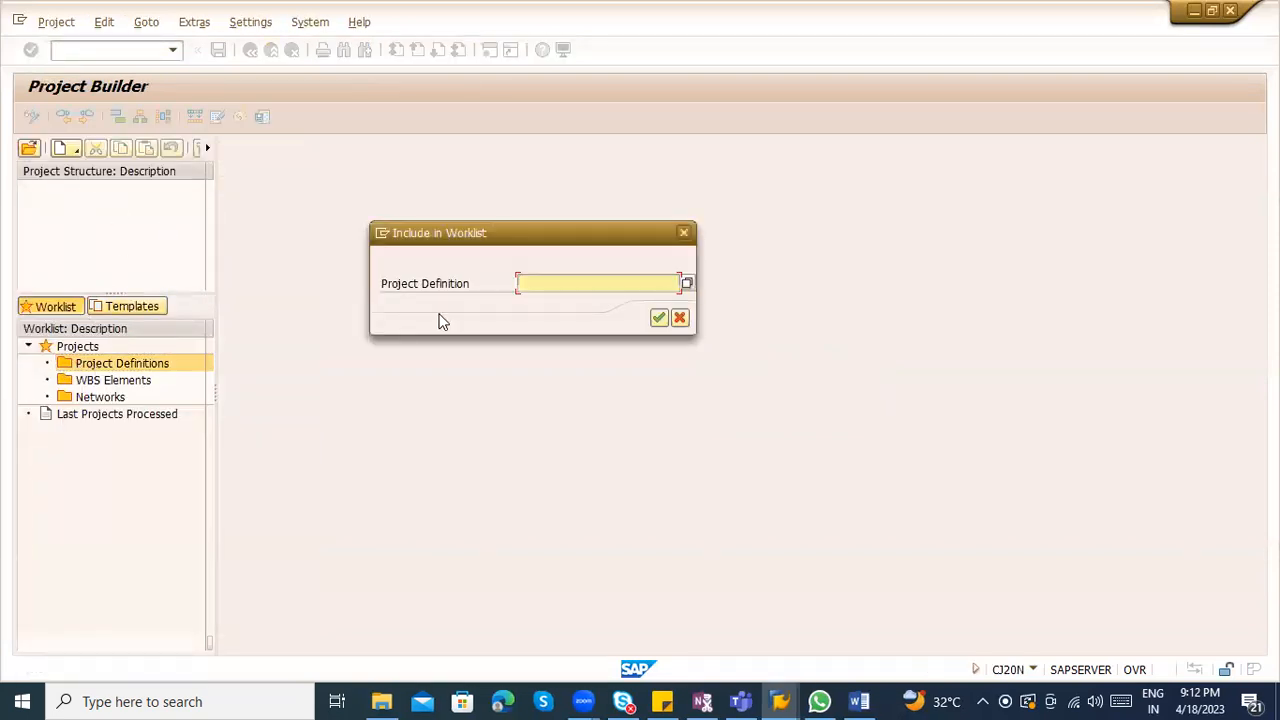
click(683, 233)
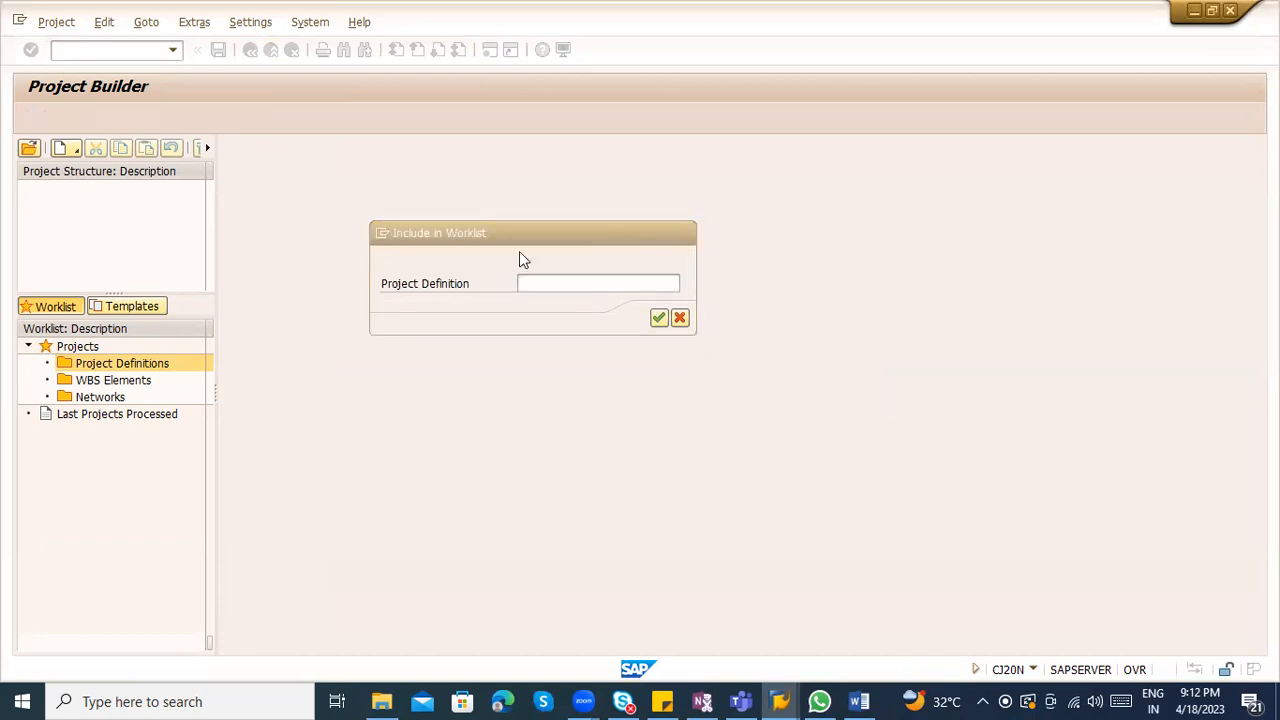